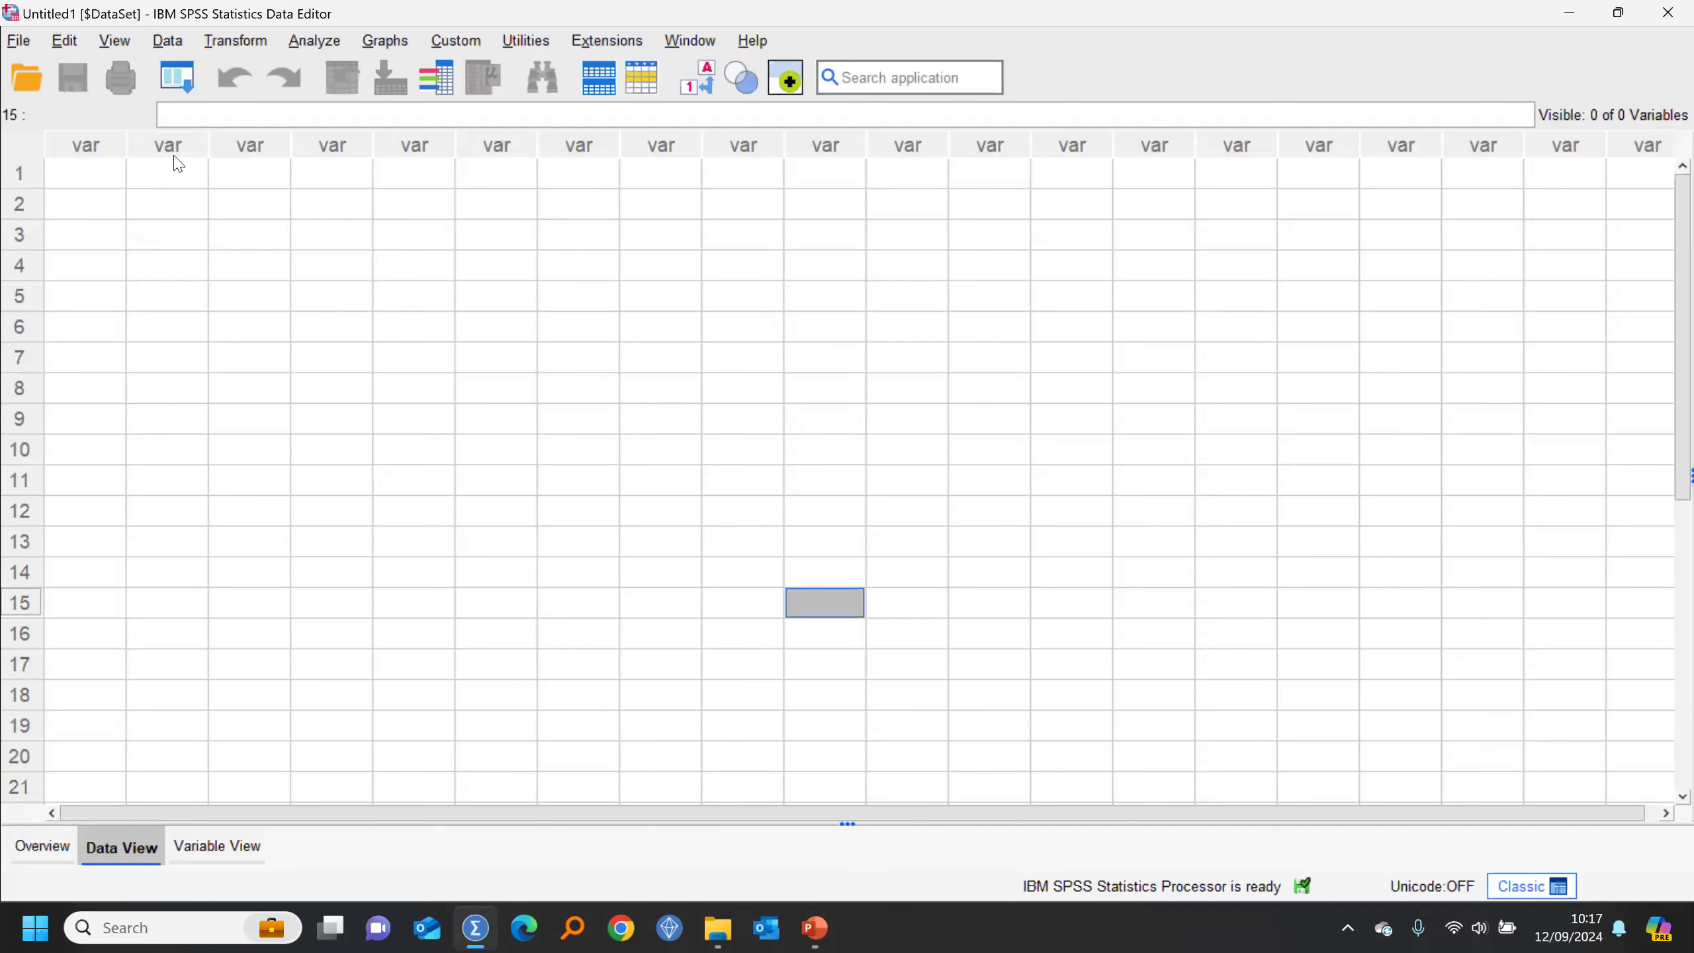
left_click(18, 42)
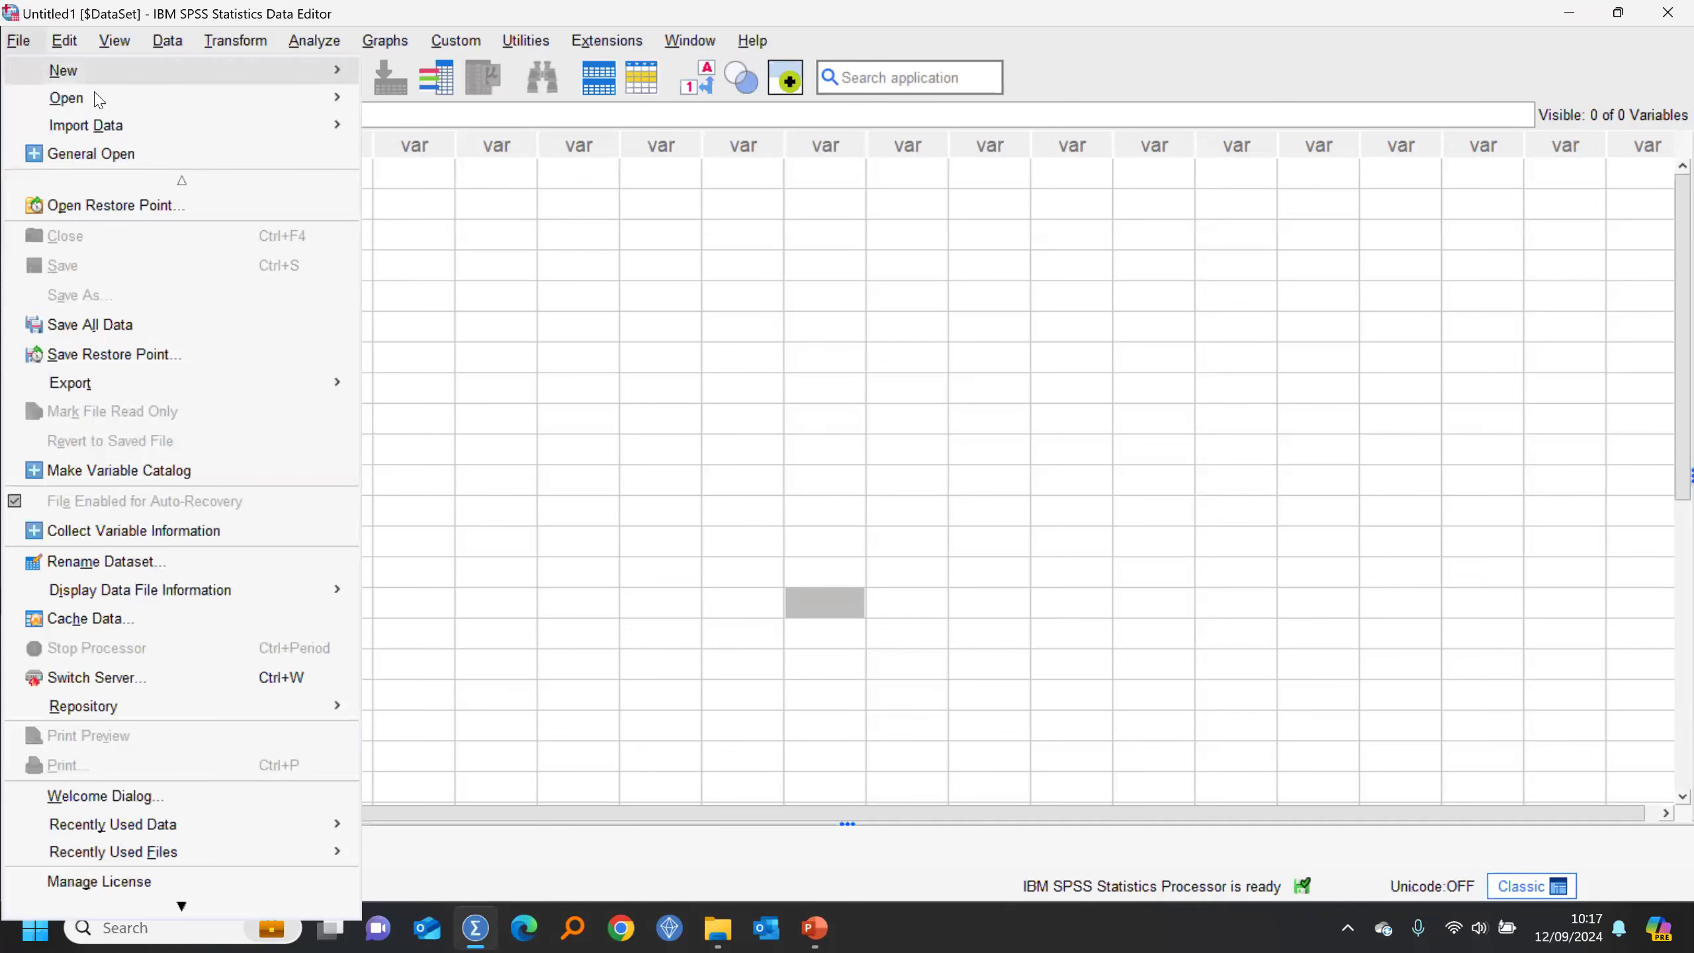
mouse_move(266, 97)
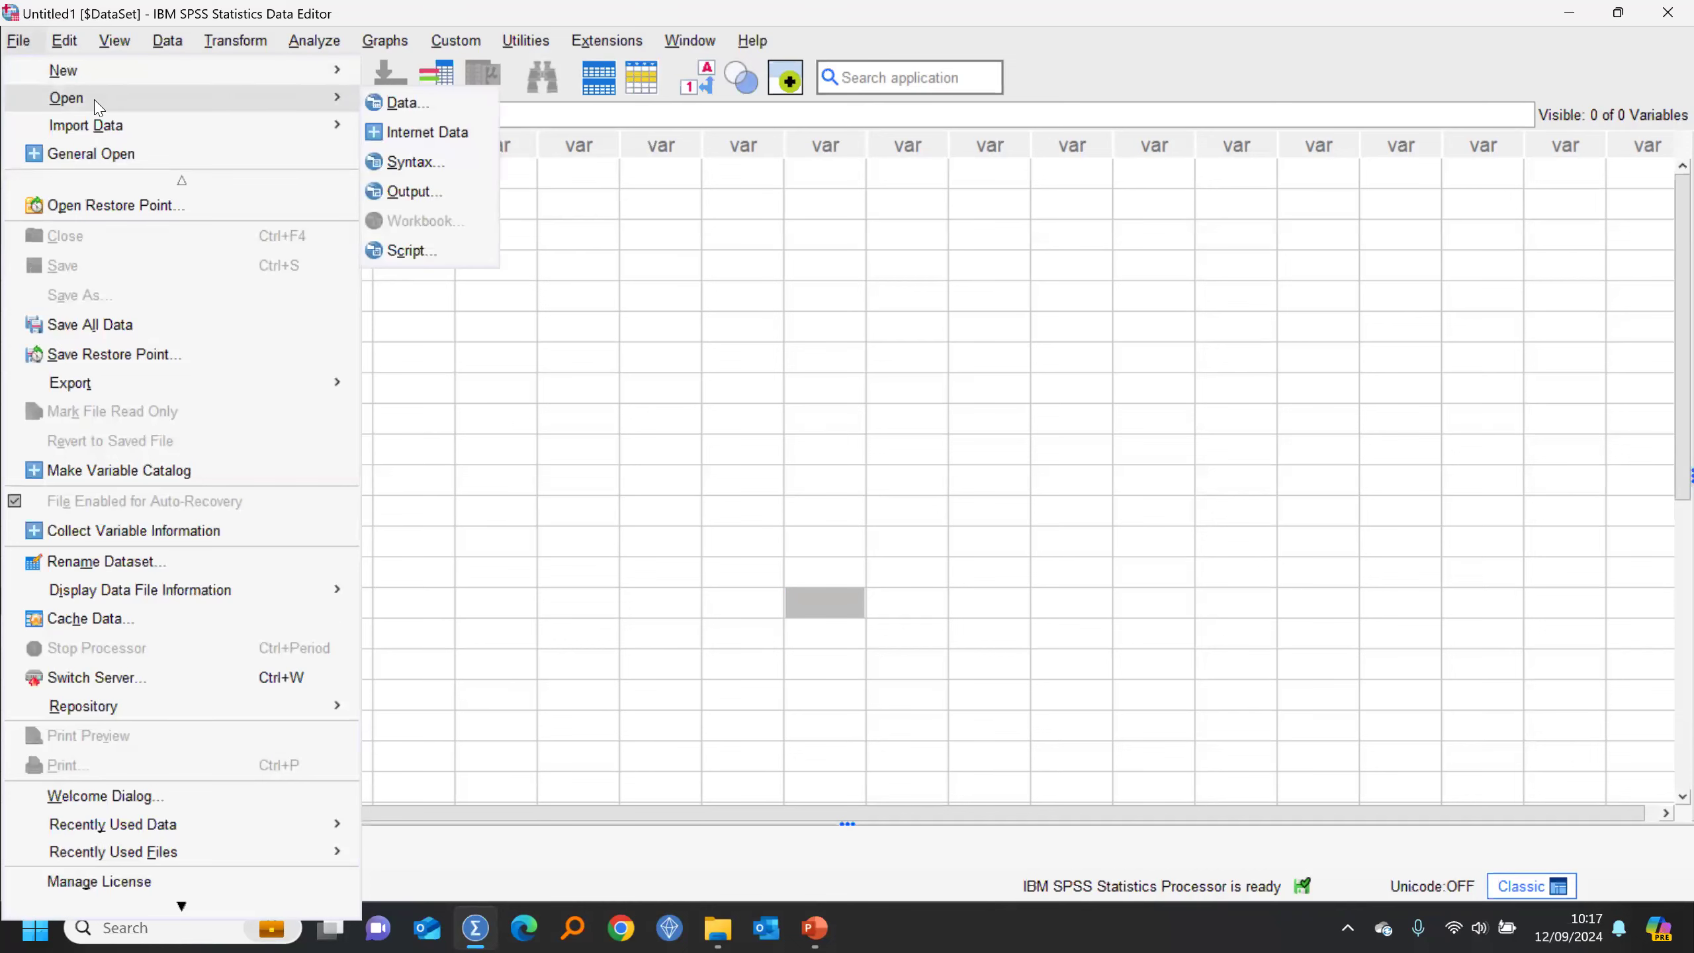
left_click(472, 105)
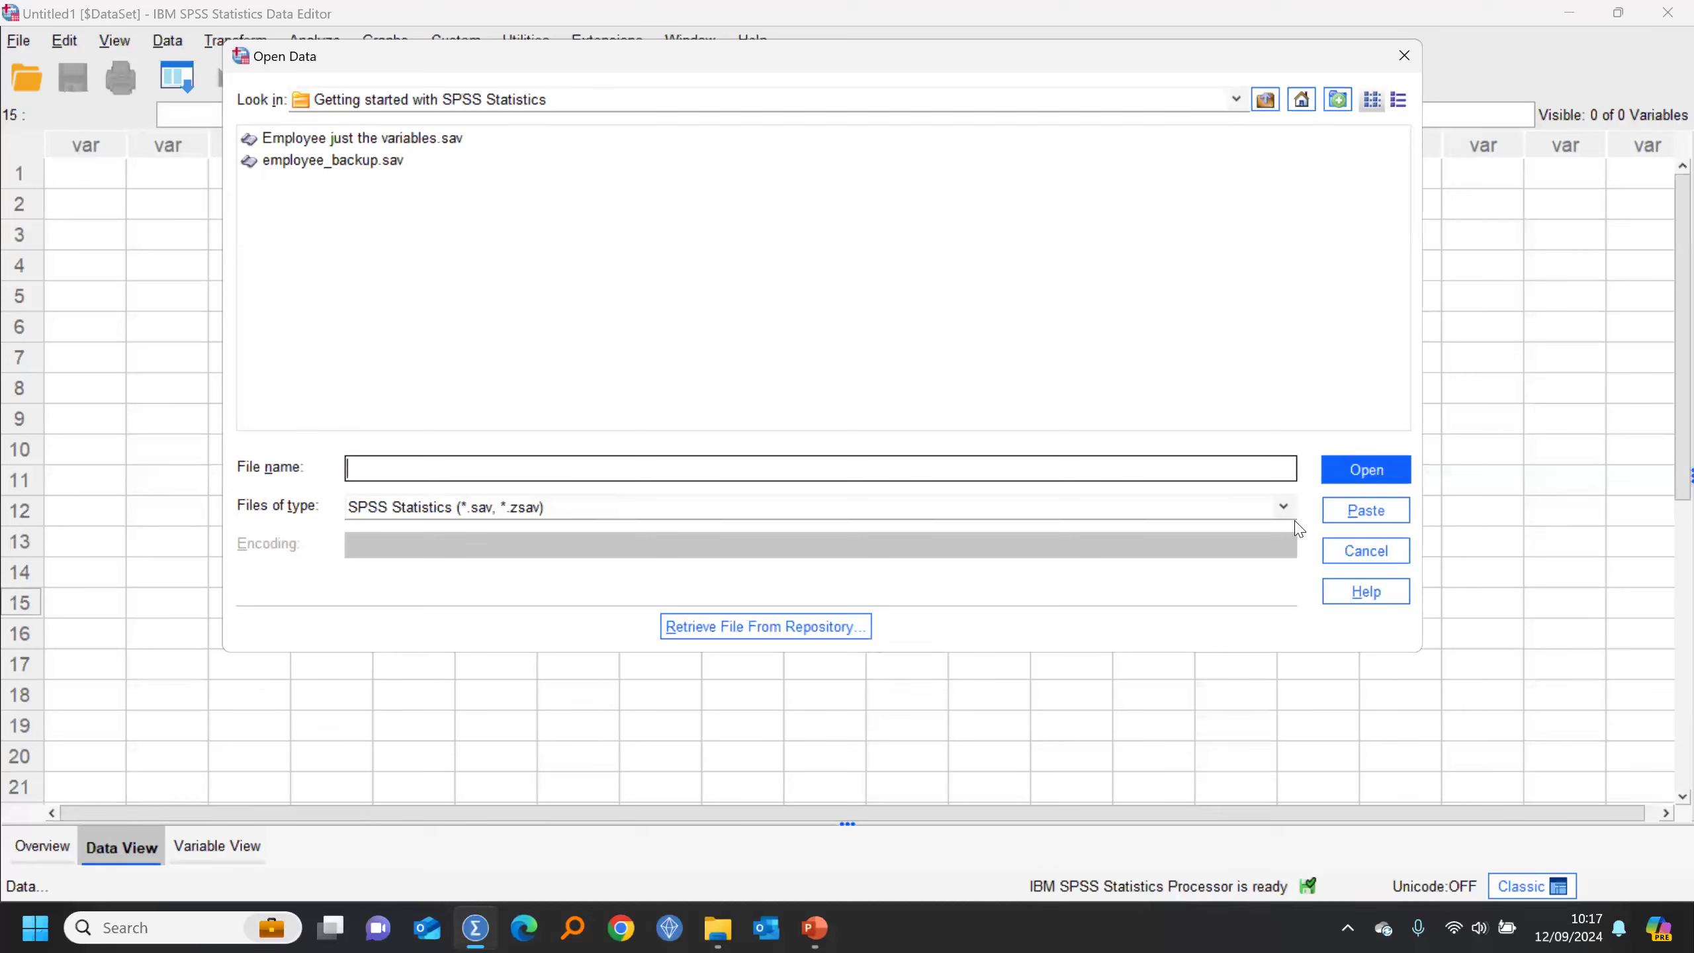
left_click(1283, 507)
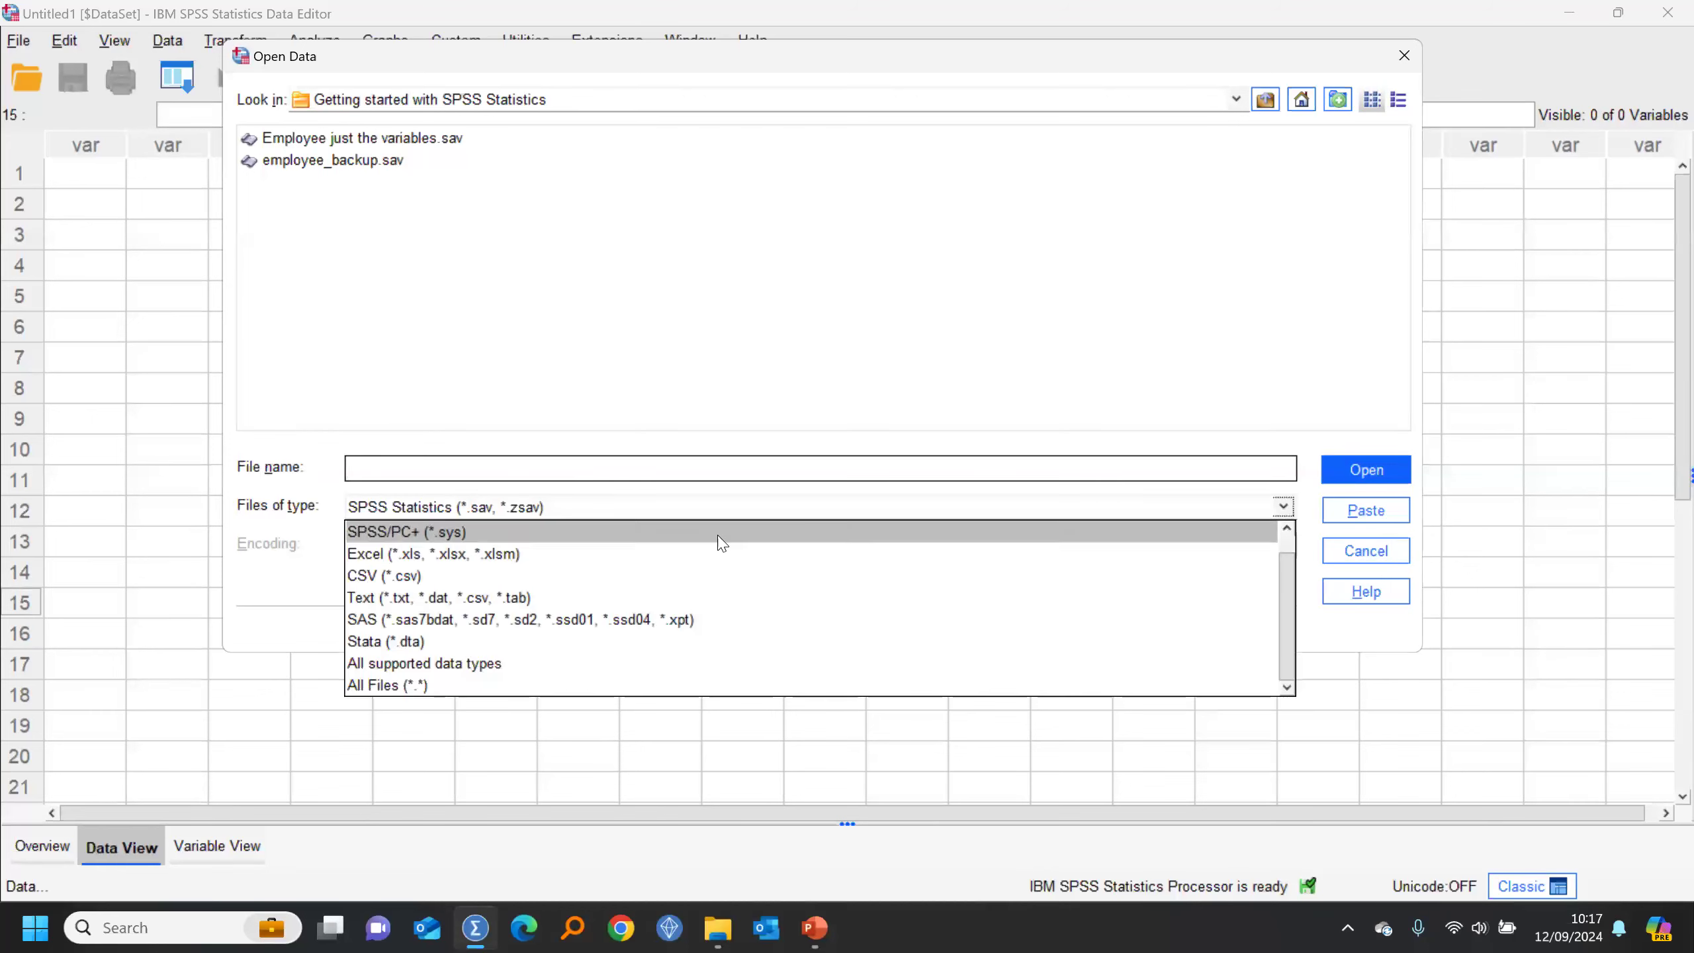
left_click(597, 559)
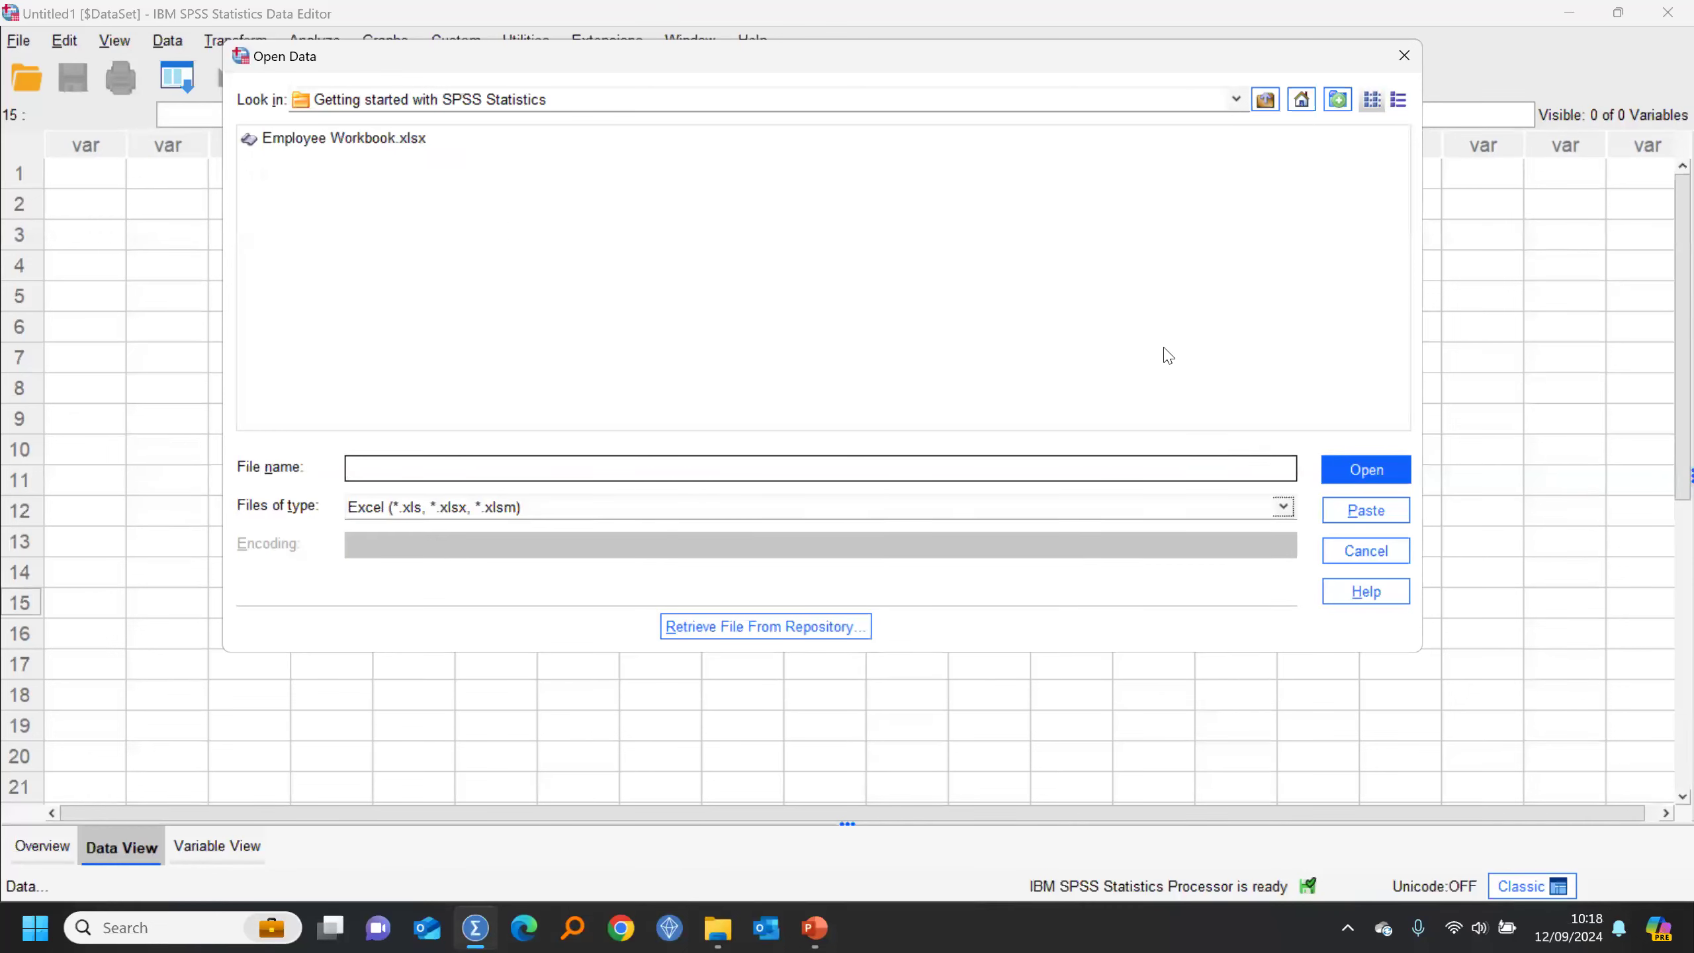
left_click(1369, 553)
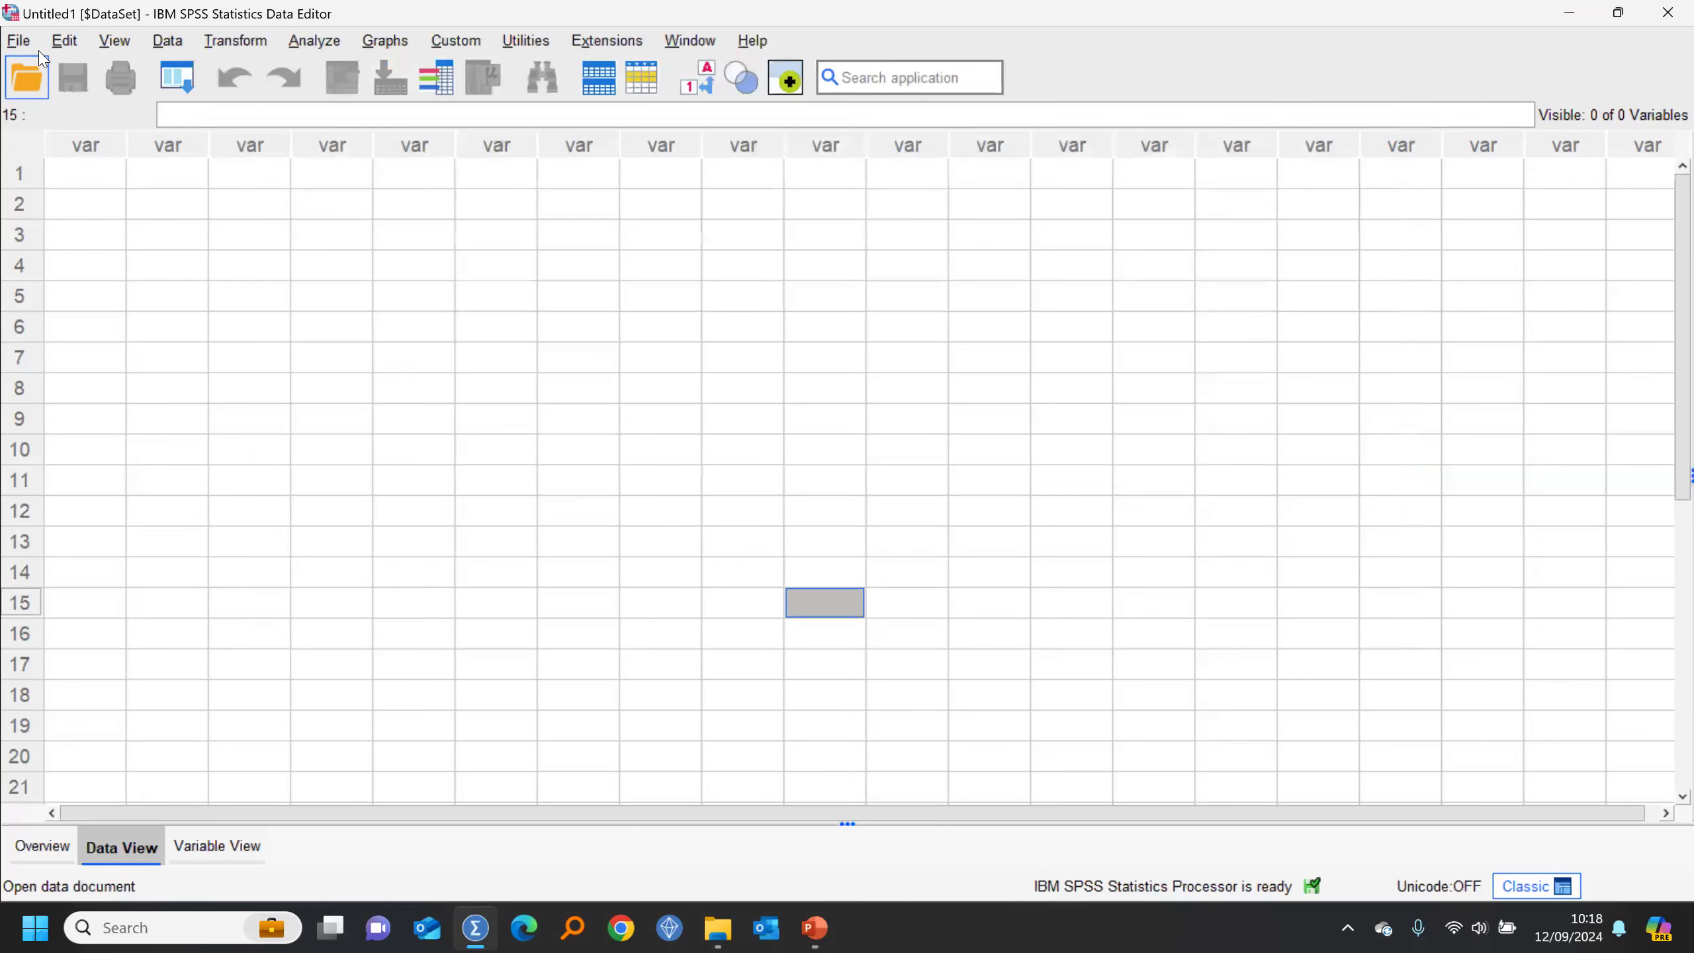
Step: Start an Excel data import of Employee Workbook.xlsx and enlarge the Read Excel File dialog to show all columns in its preview
left_click(19, 41)
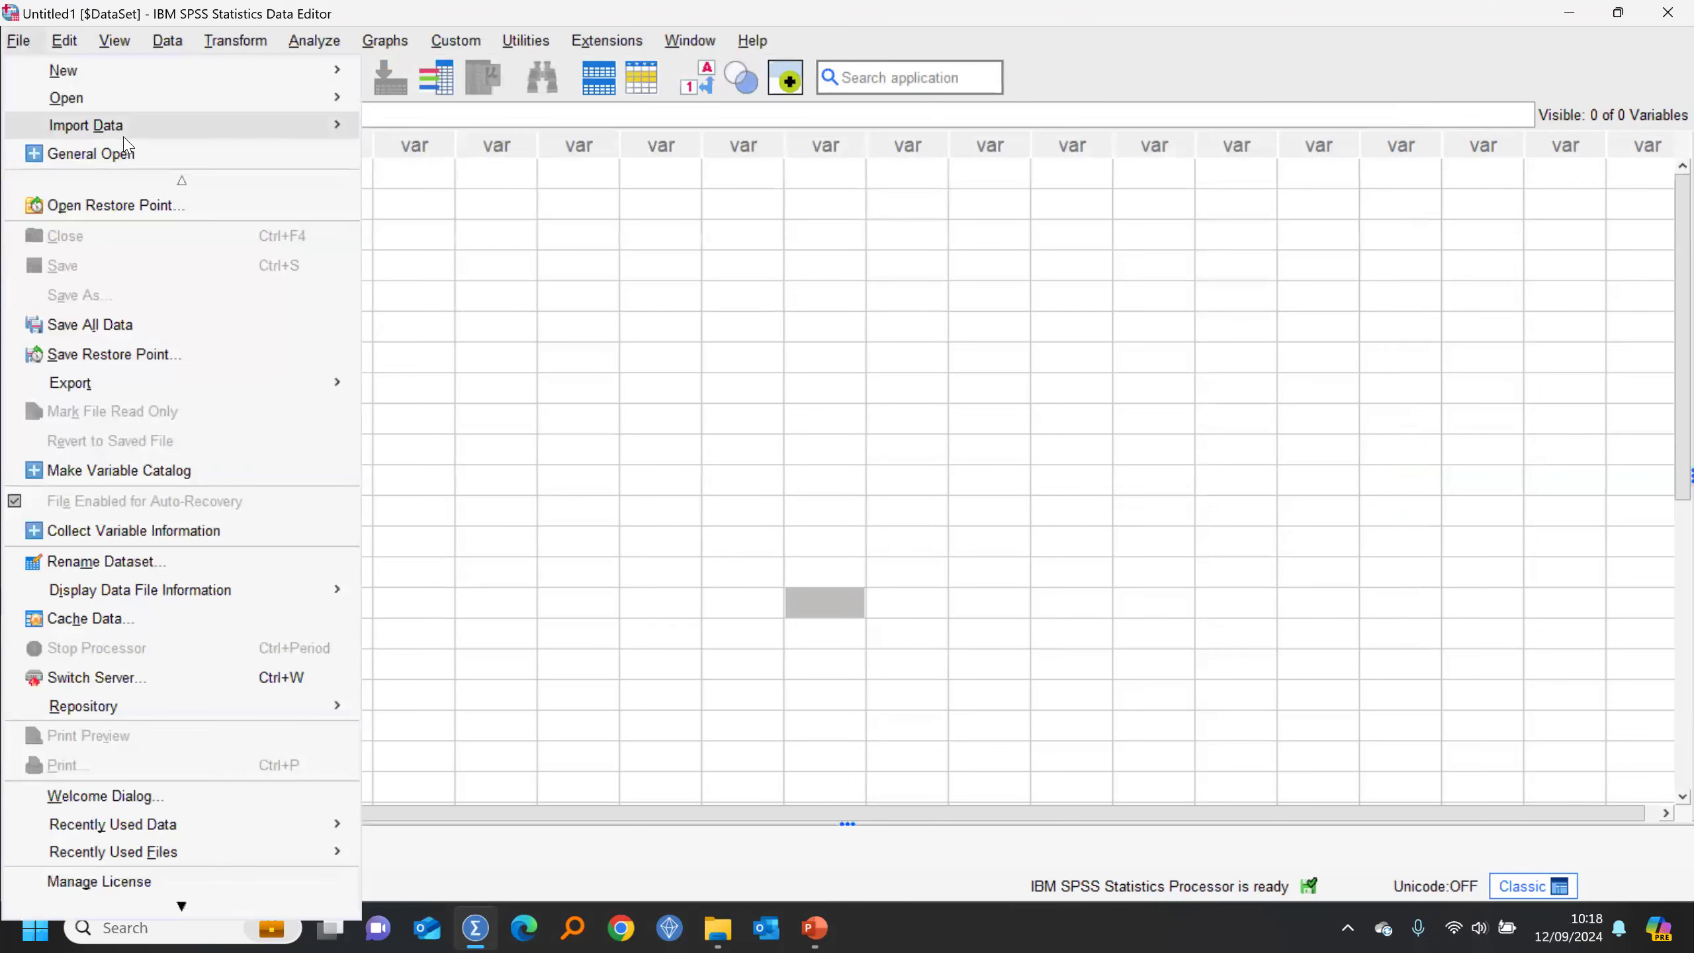
mouse_move(314, 131)
left_click(447, 160)
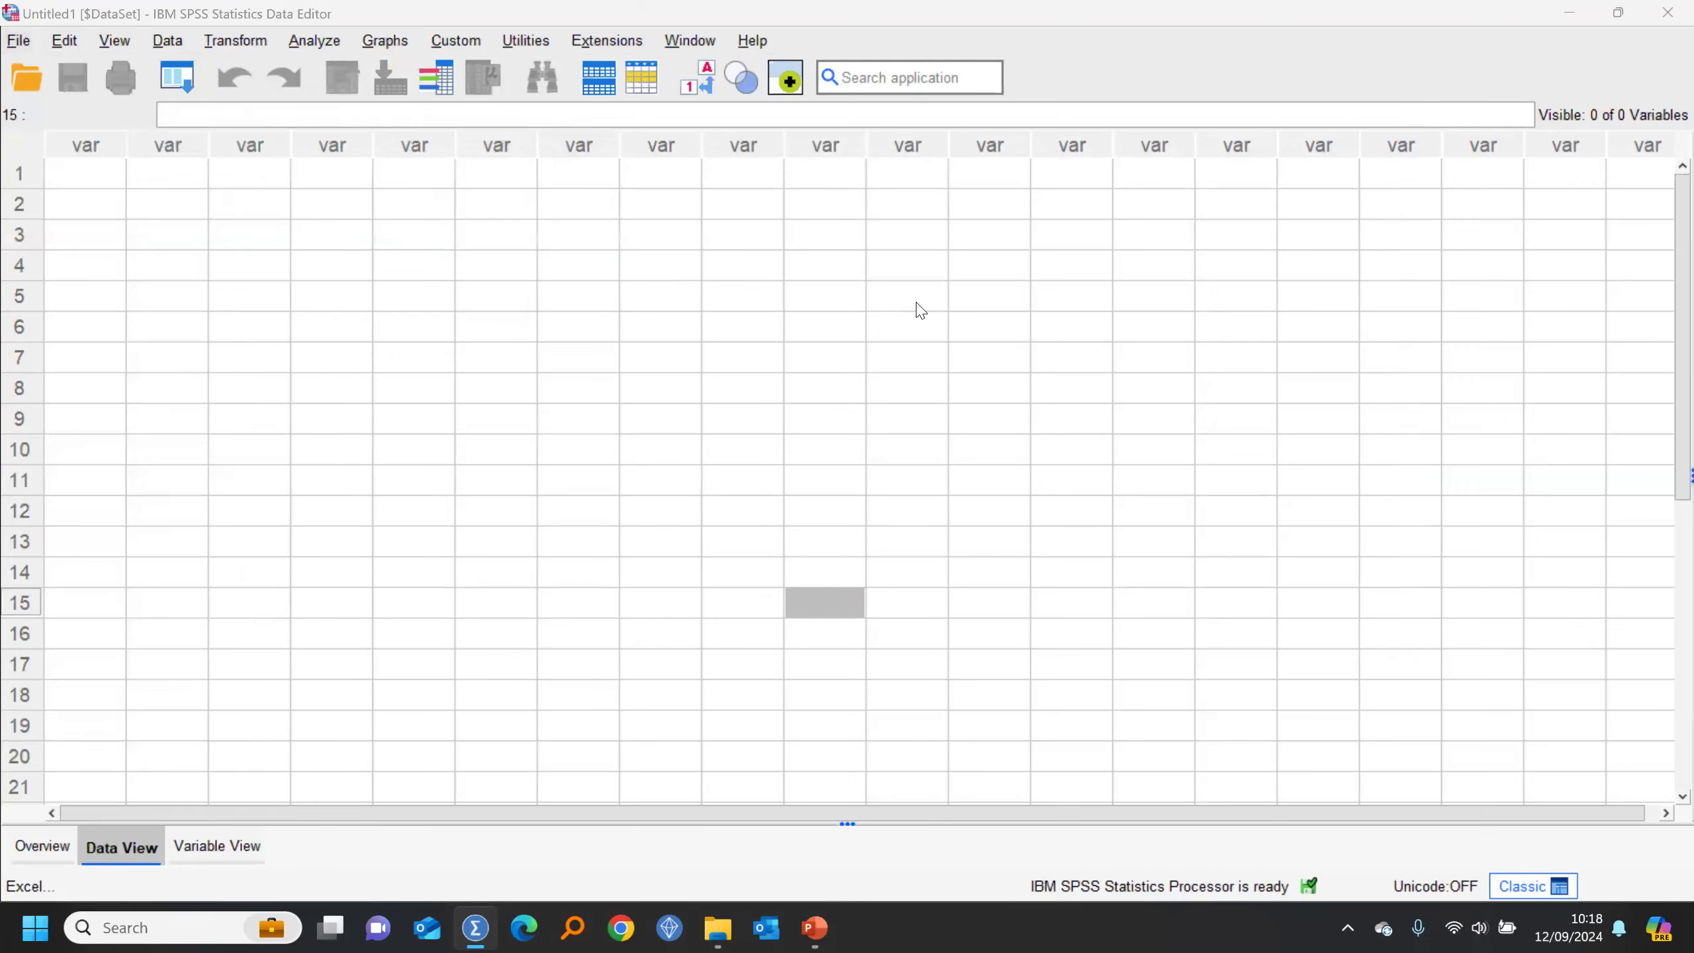
left_click(352, 145)
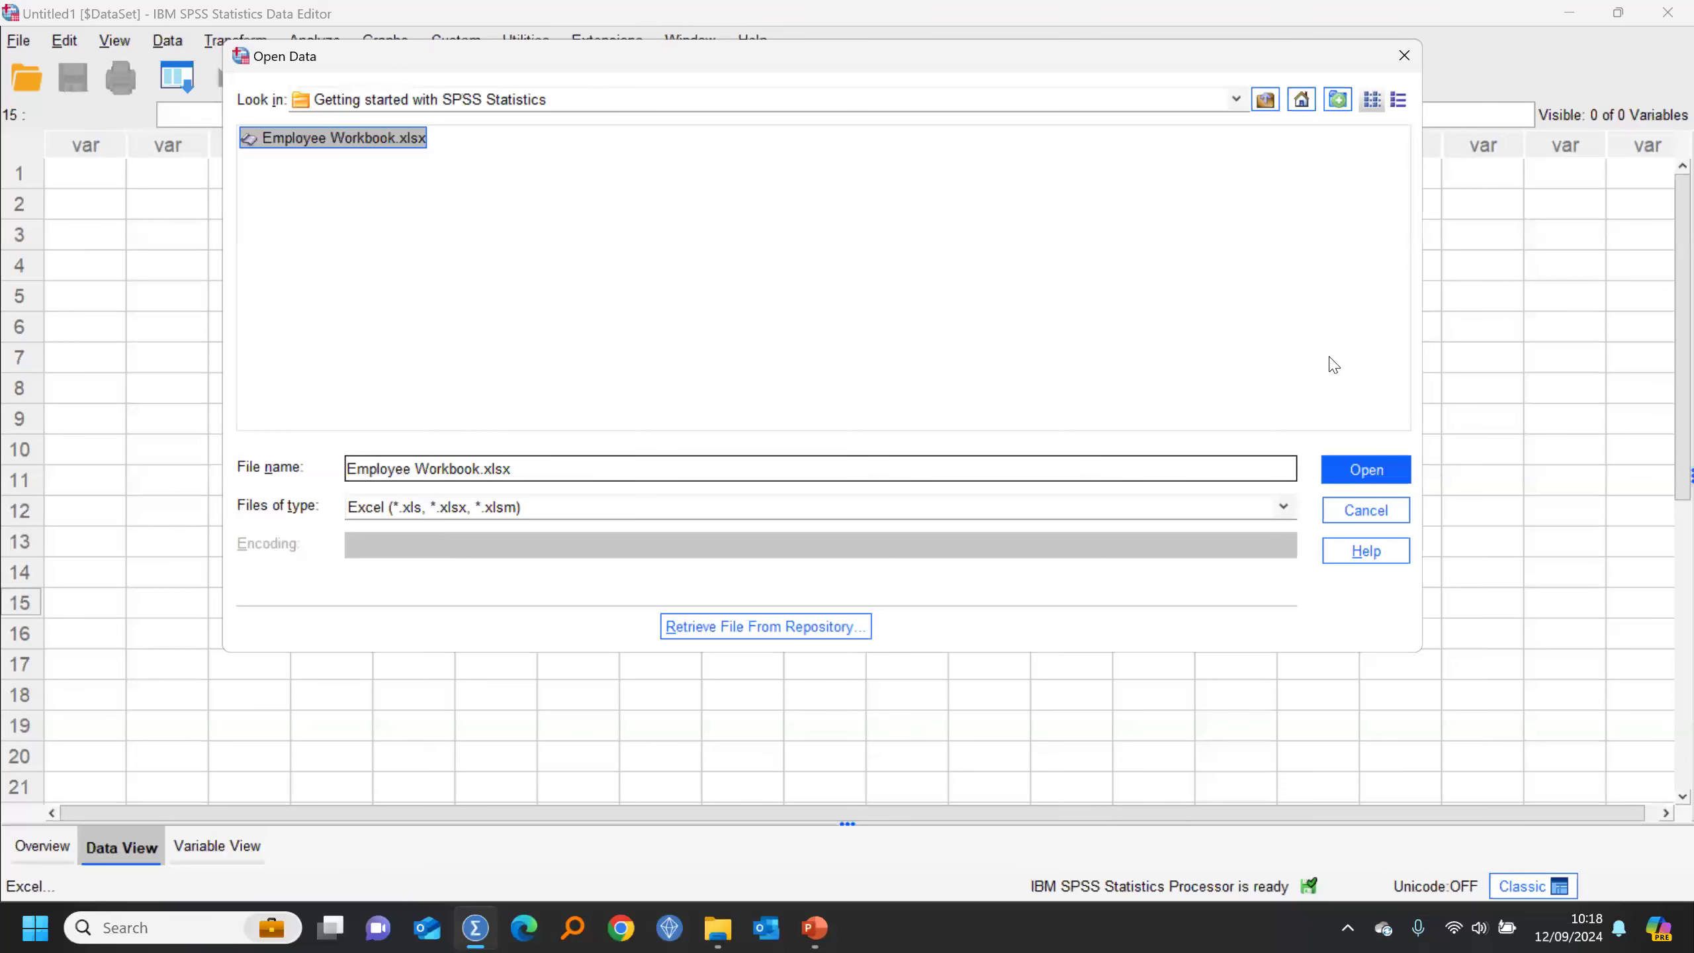
left_click(1358, 467)
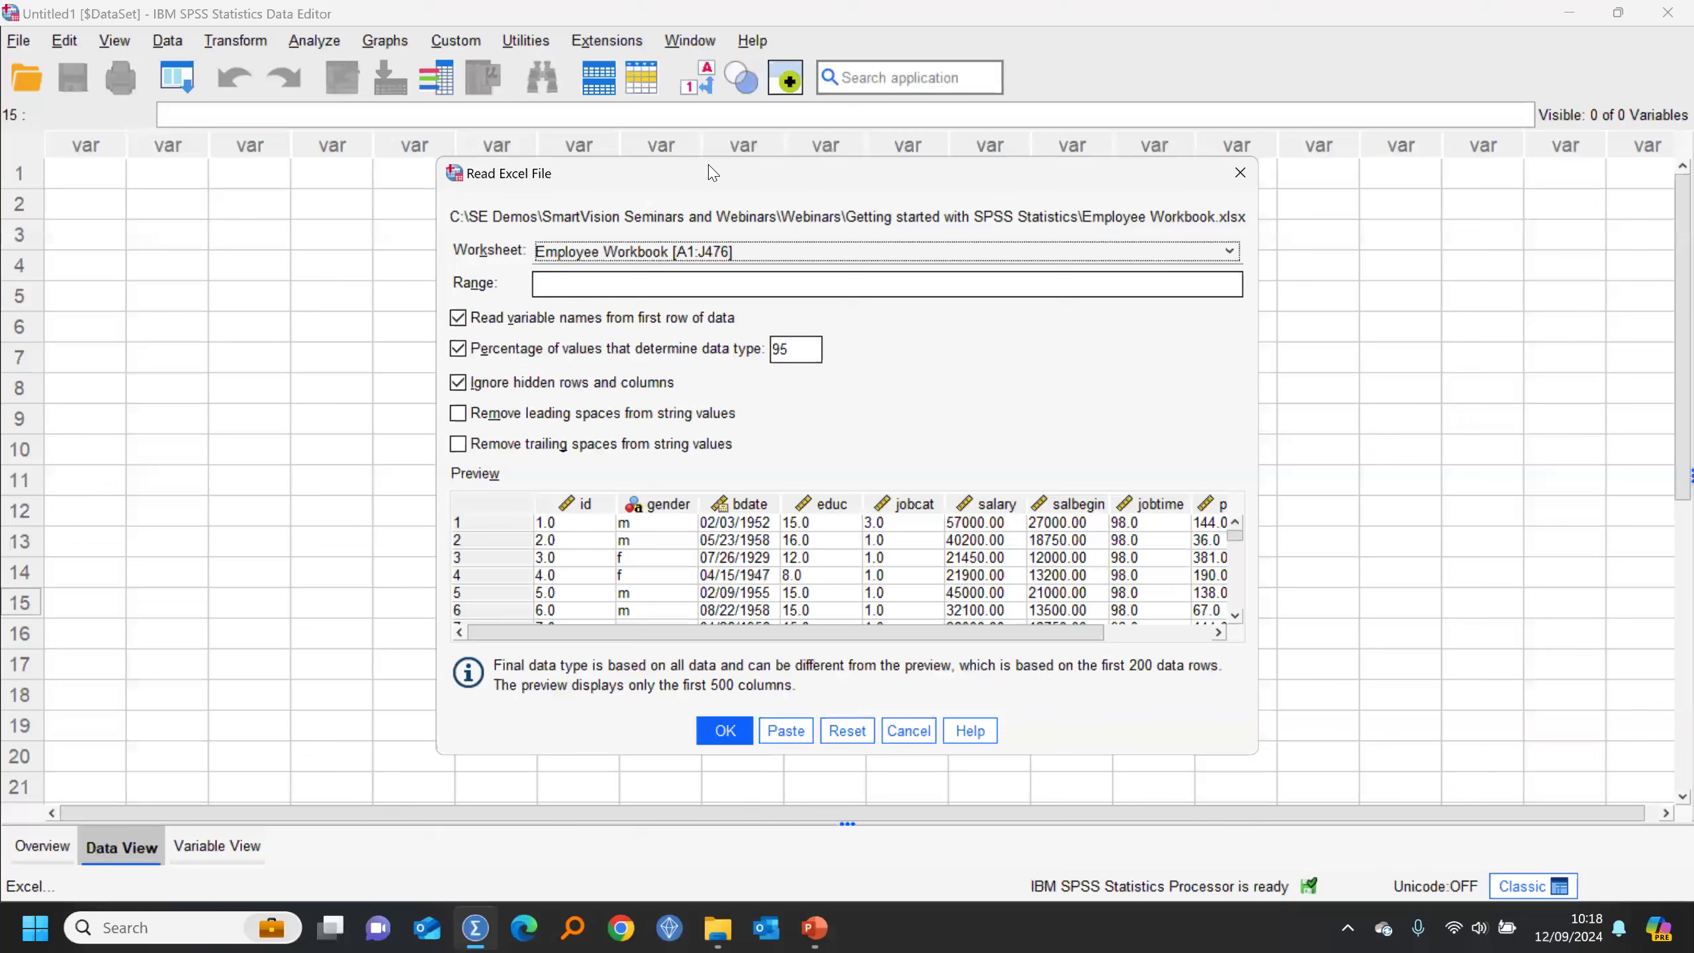
left_click_drag(712, 172, 509, 98)
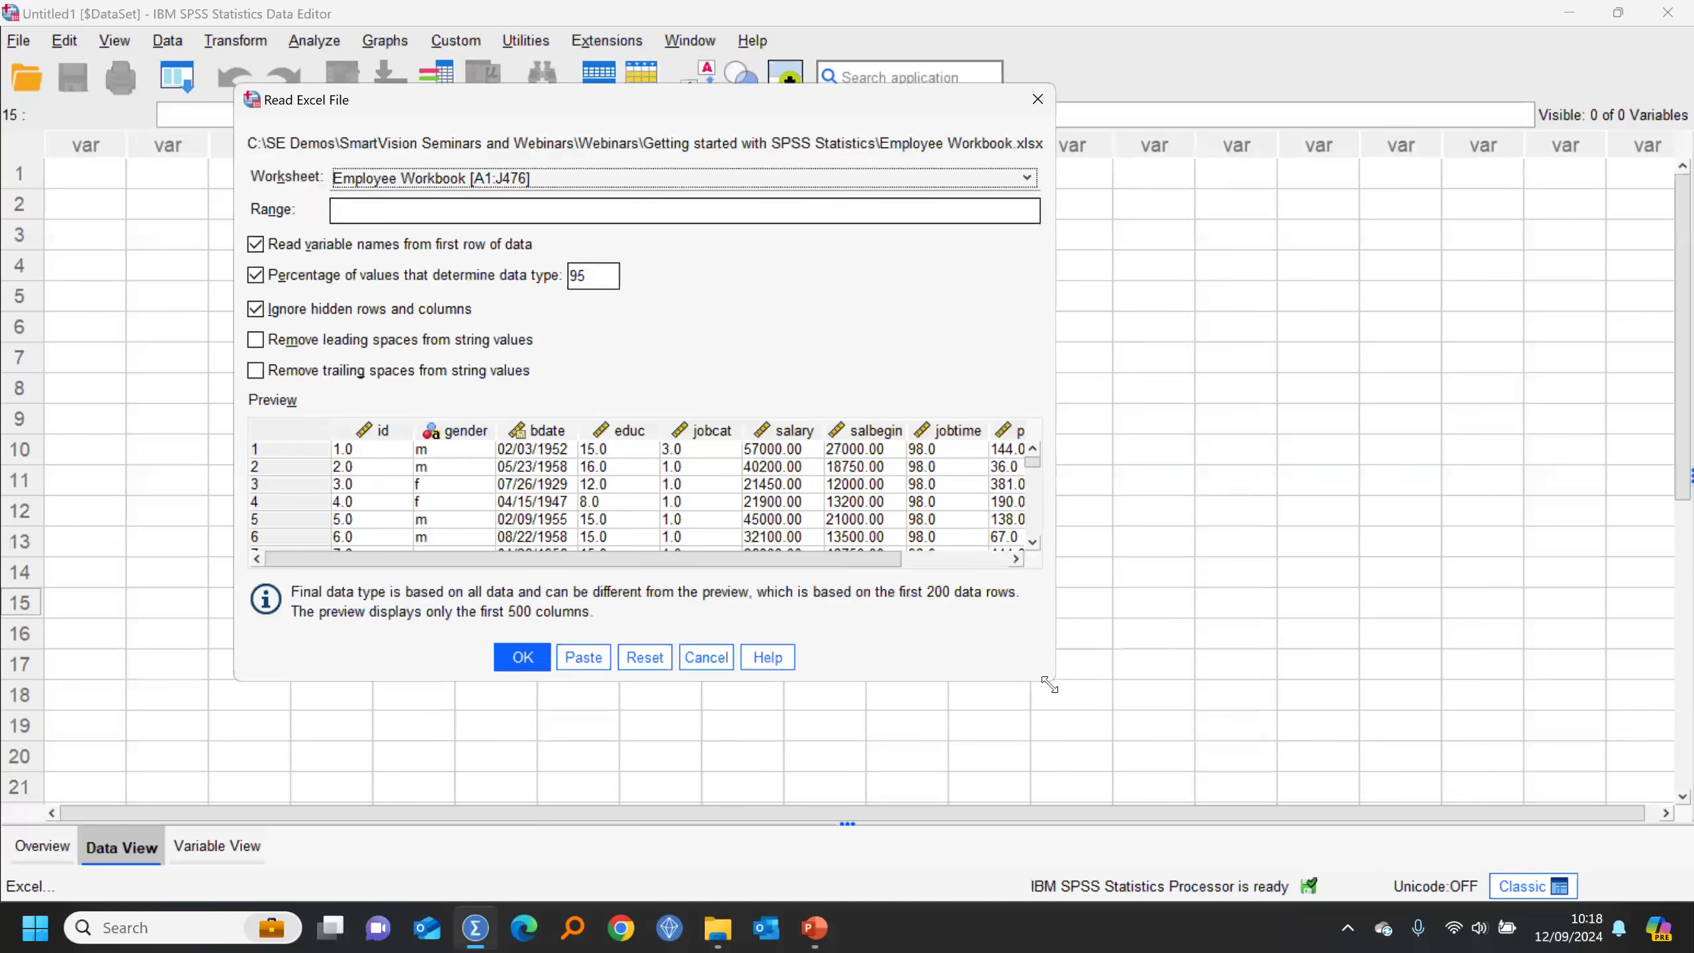
left_click_drag(1054, 687, 1259, 780)
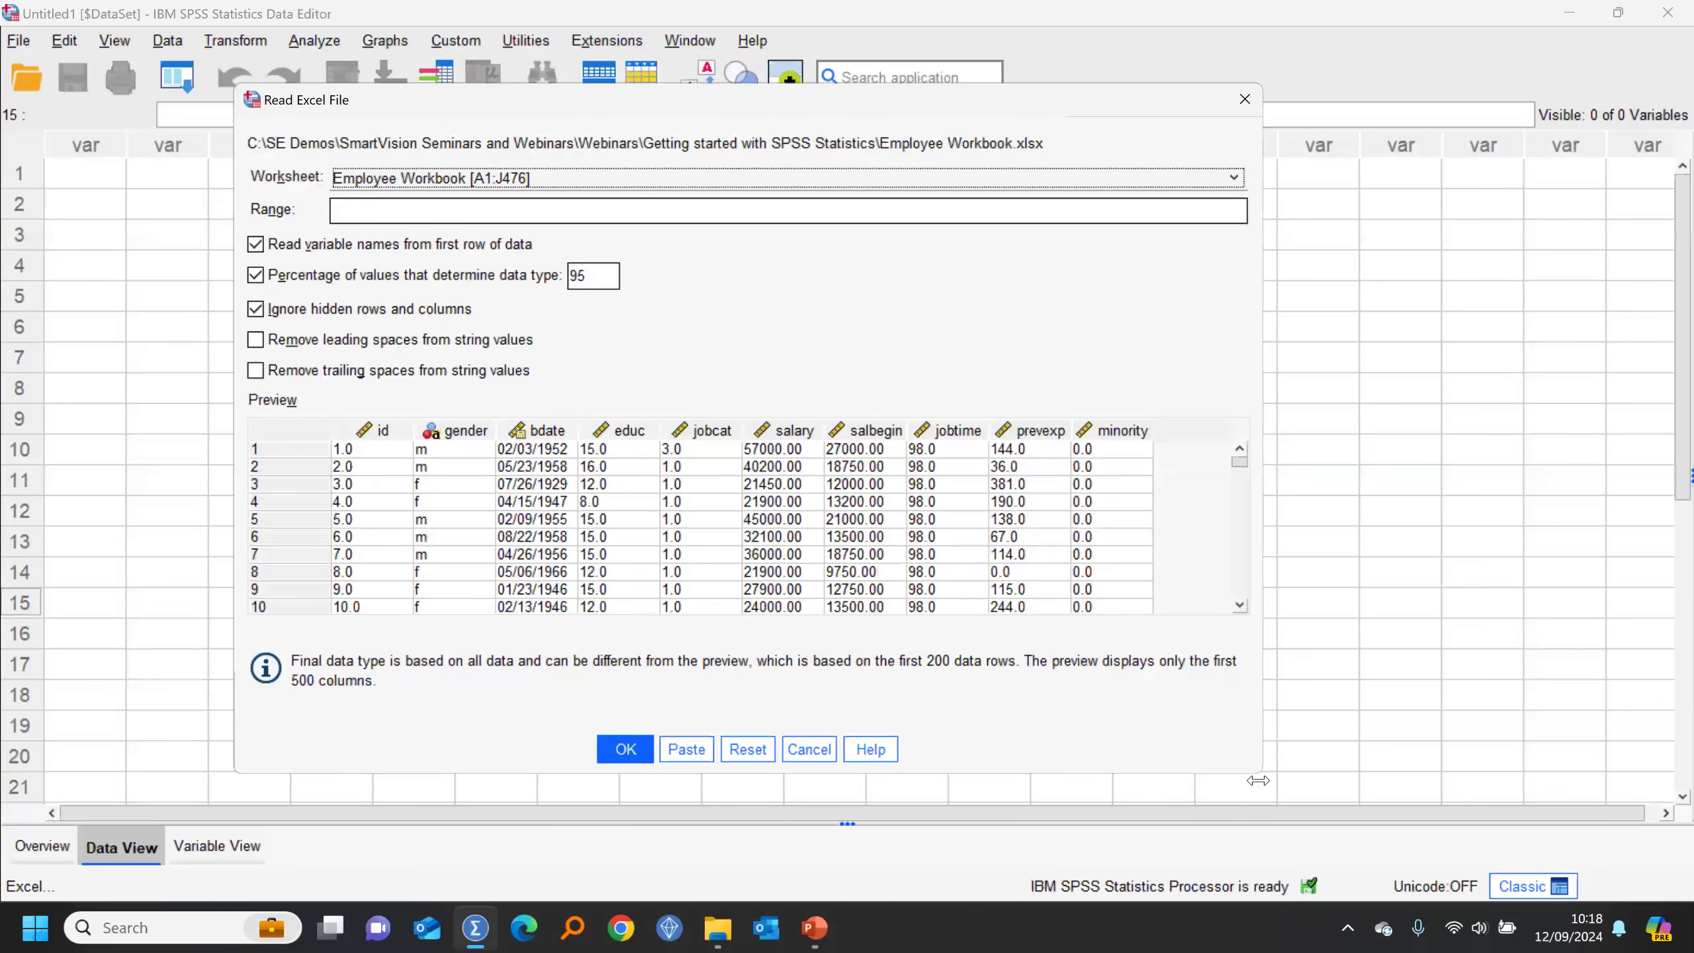
Step: Open Employee Workbook.xlsx in Excel and examine its header row and data, widening the bdate, salary and salbegin columns
left_click(732, 928)
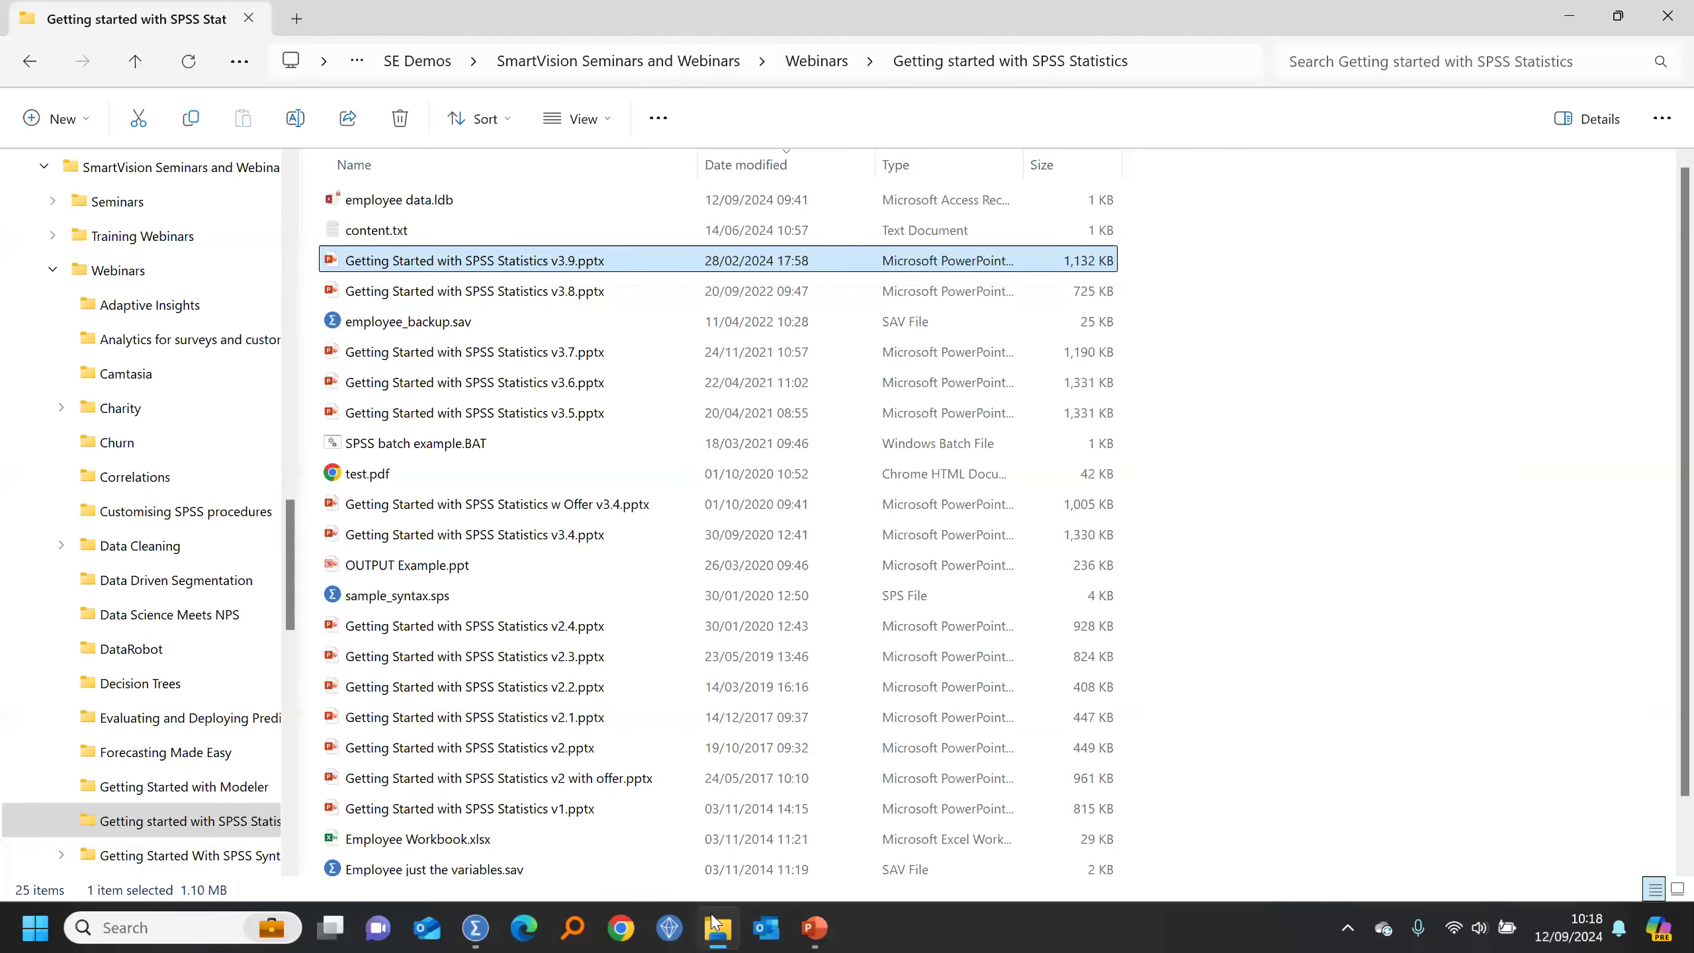
double_click(444, 841)
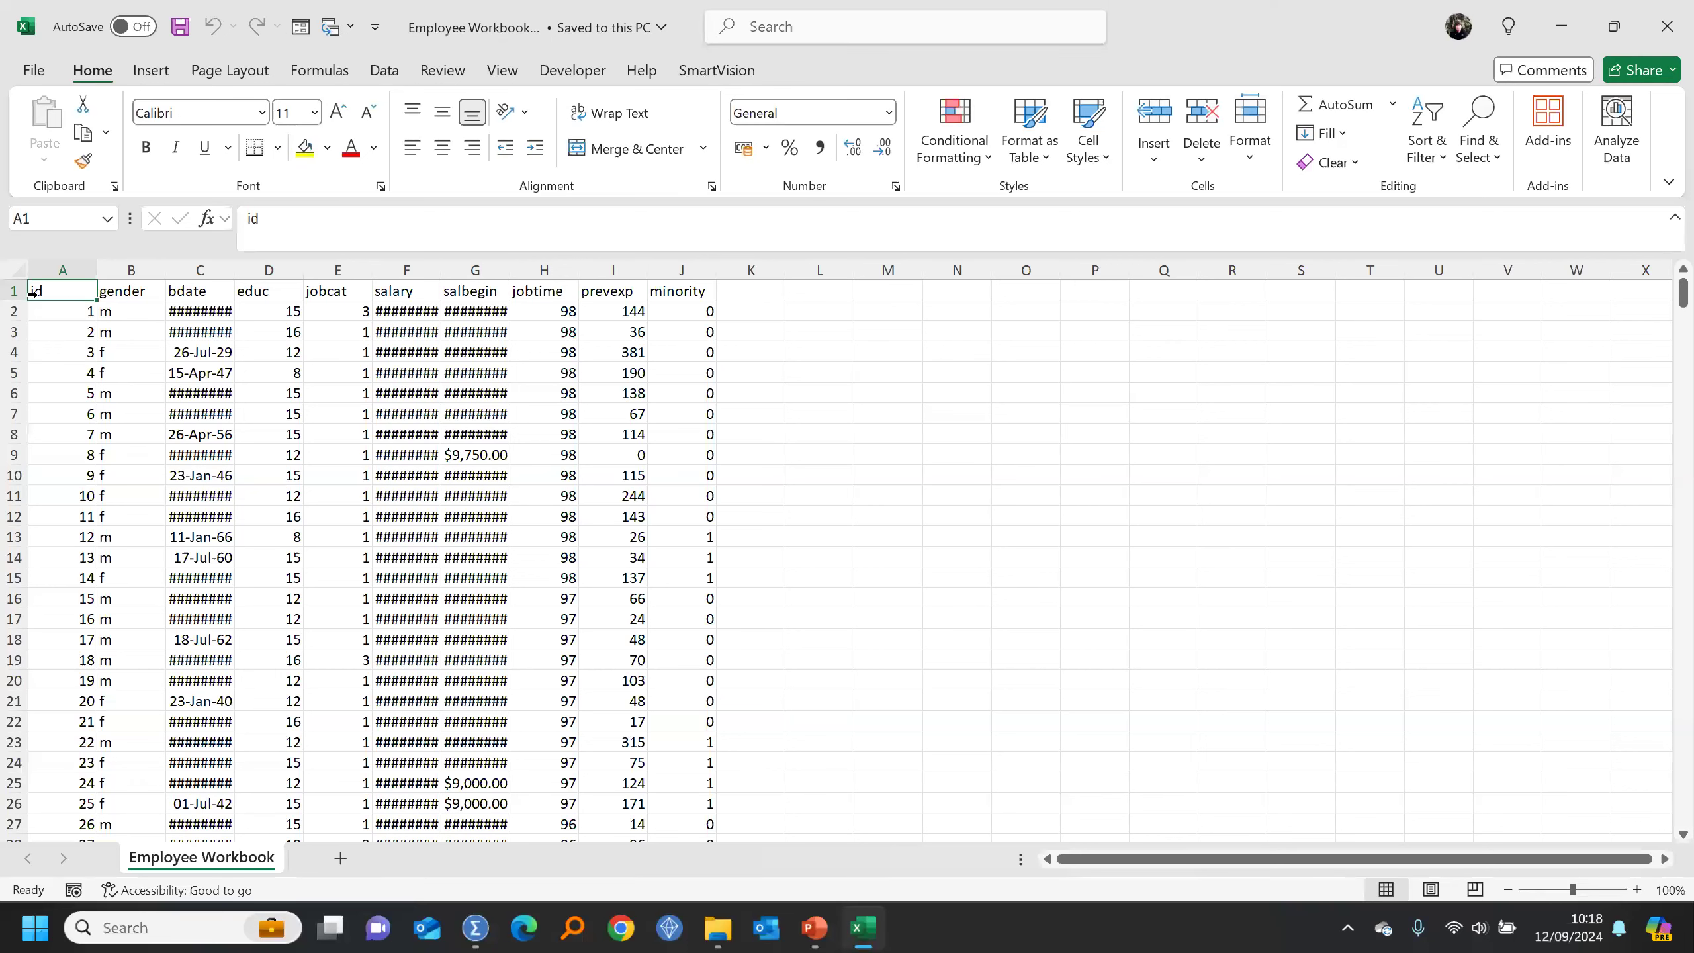
left_click(14, 291)
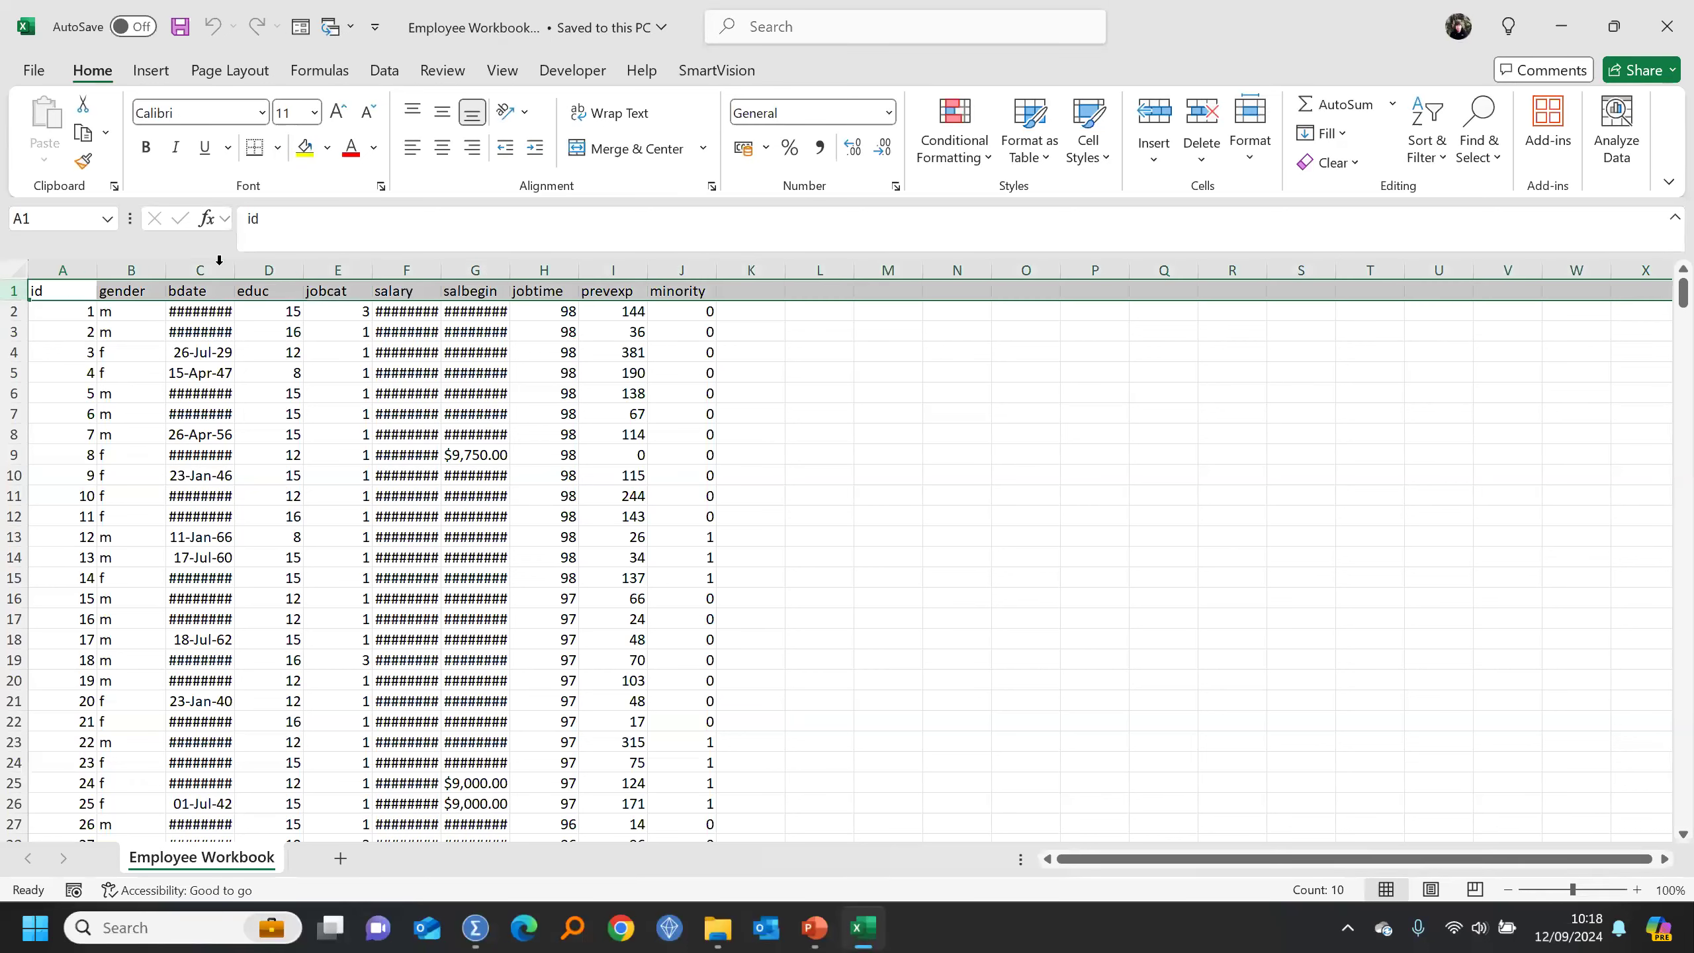
left_click_drag(231, 263, 279, 264)
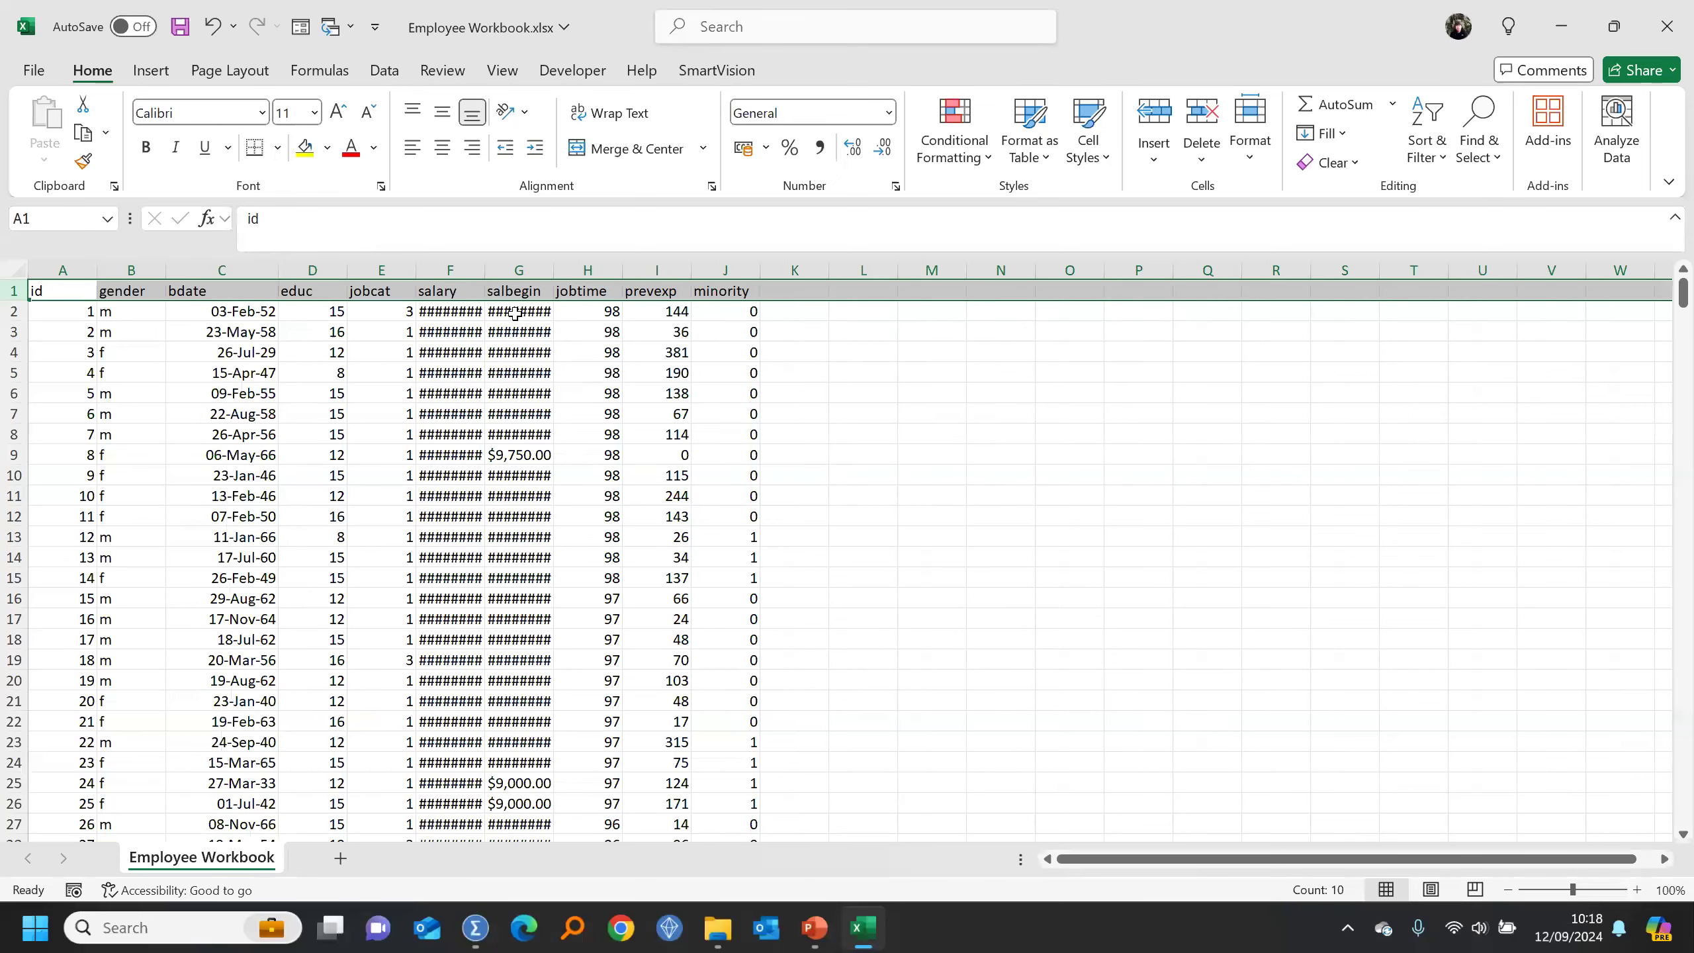
left_click_drag(481, 267, 667, 270)
left_click(627, 354)
left_click(635, 518)
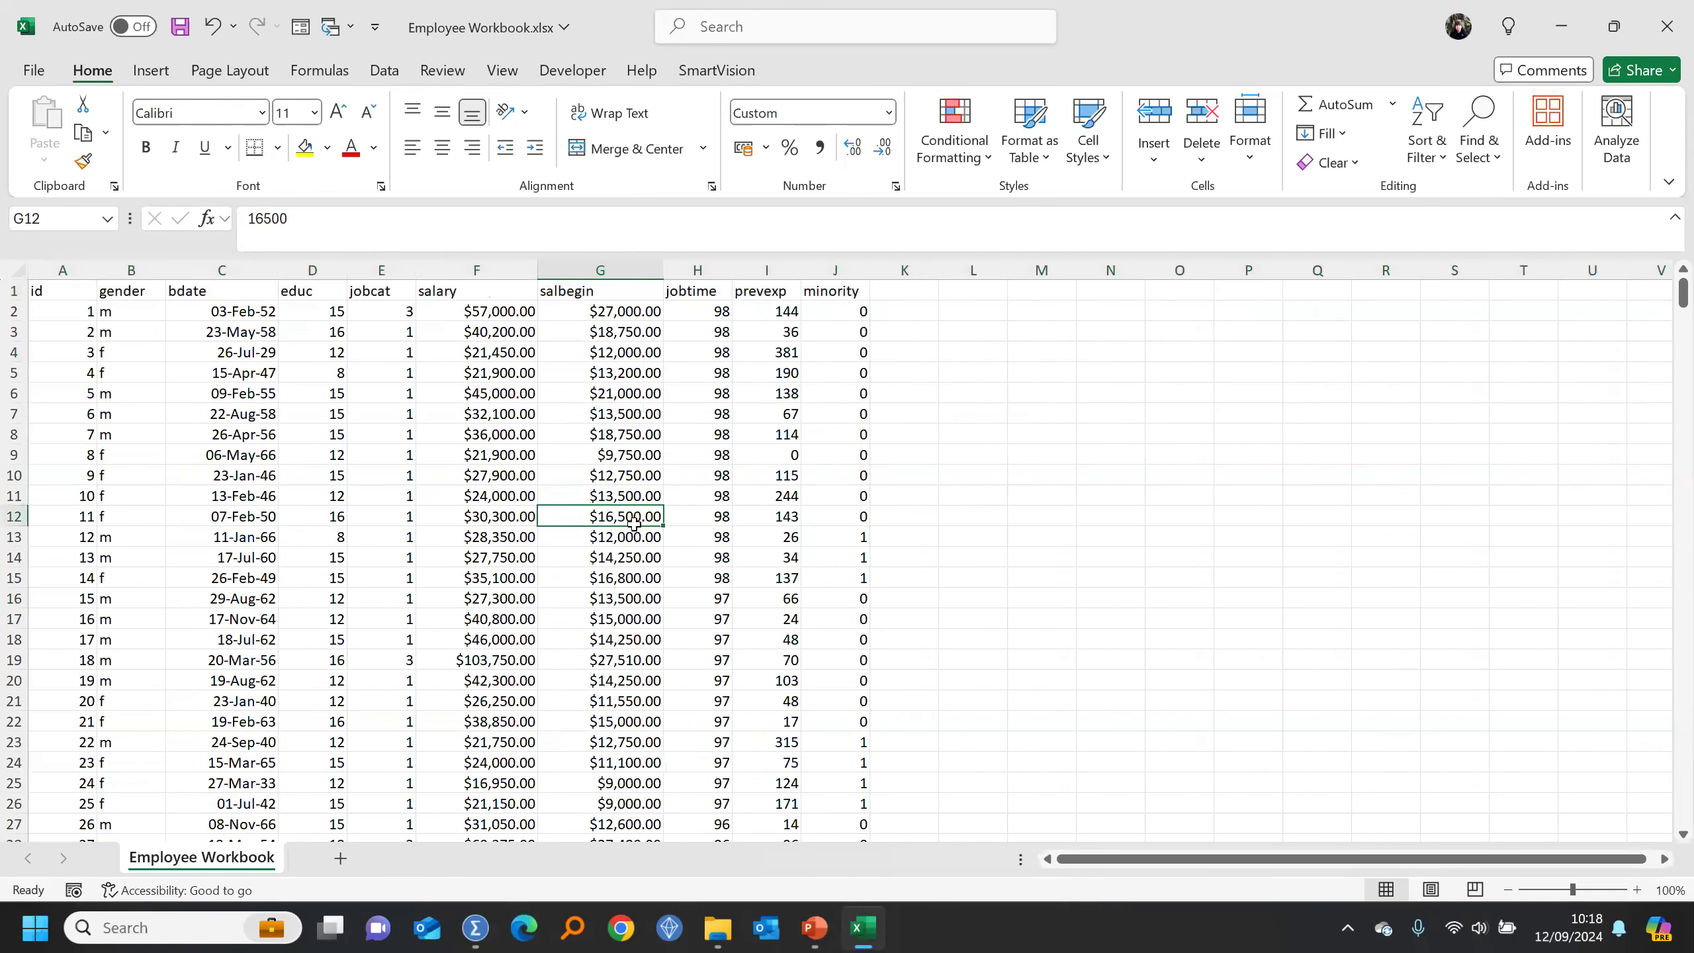
Step: Close the Excel workbook without saving its changes and return to the import dialog in SPSS Statistics
left_click(1666, 30)
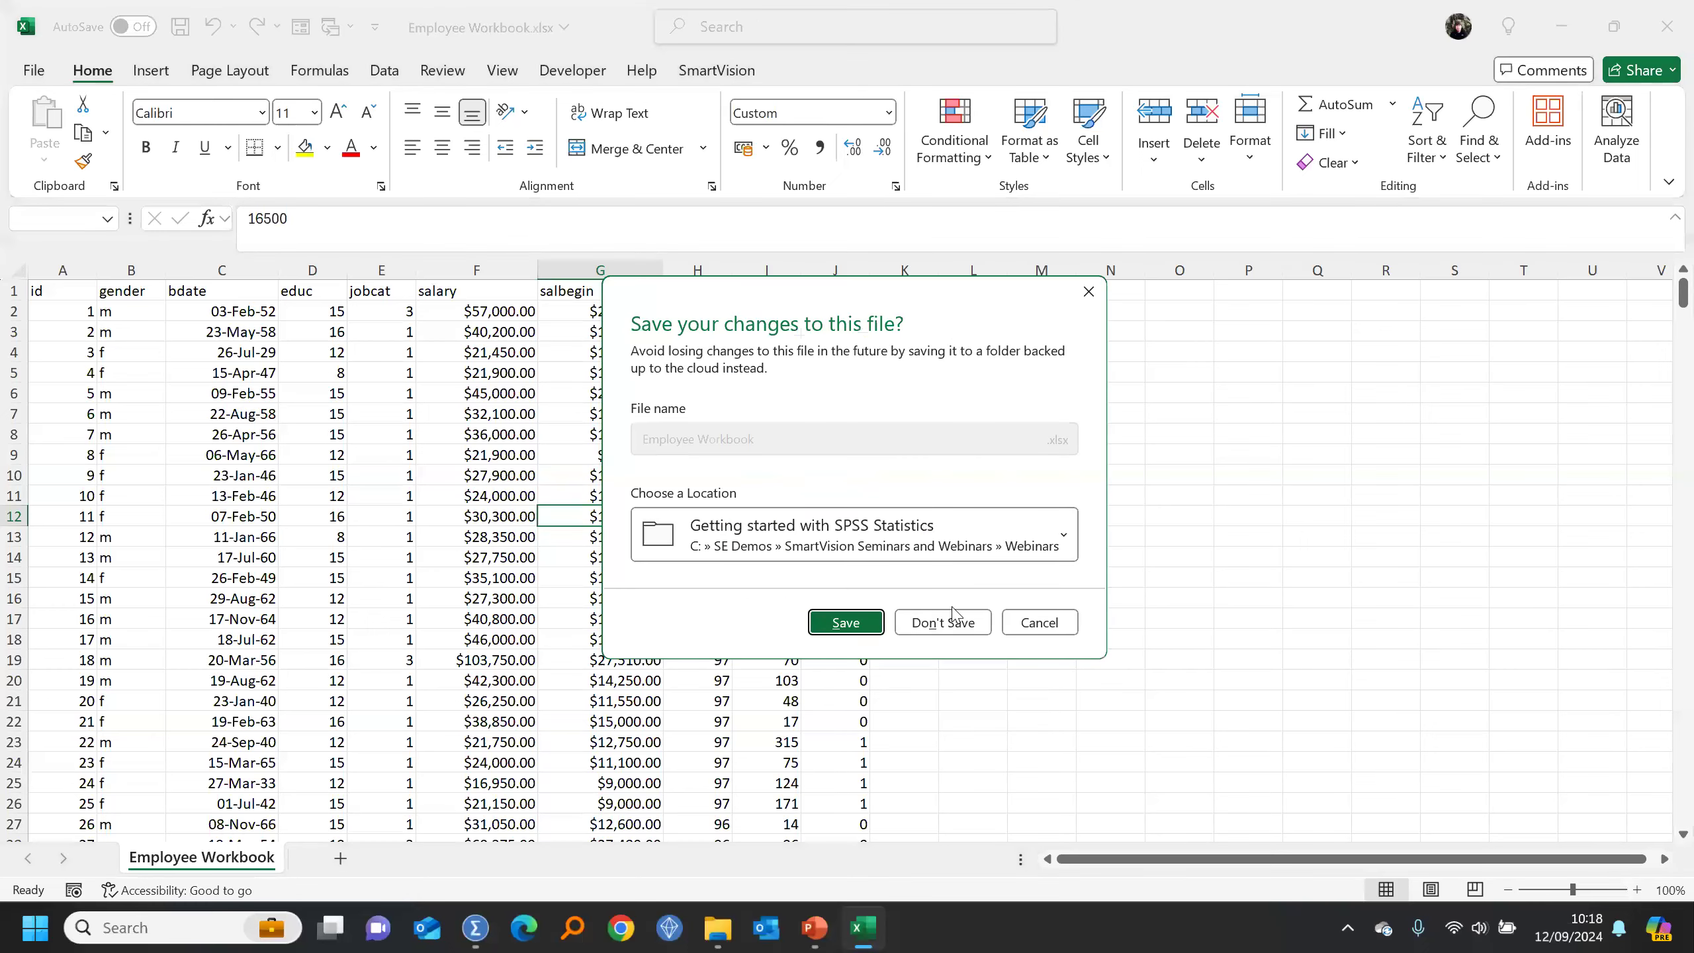
left_click(942, 622)
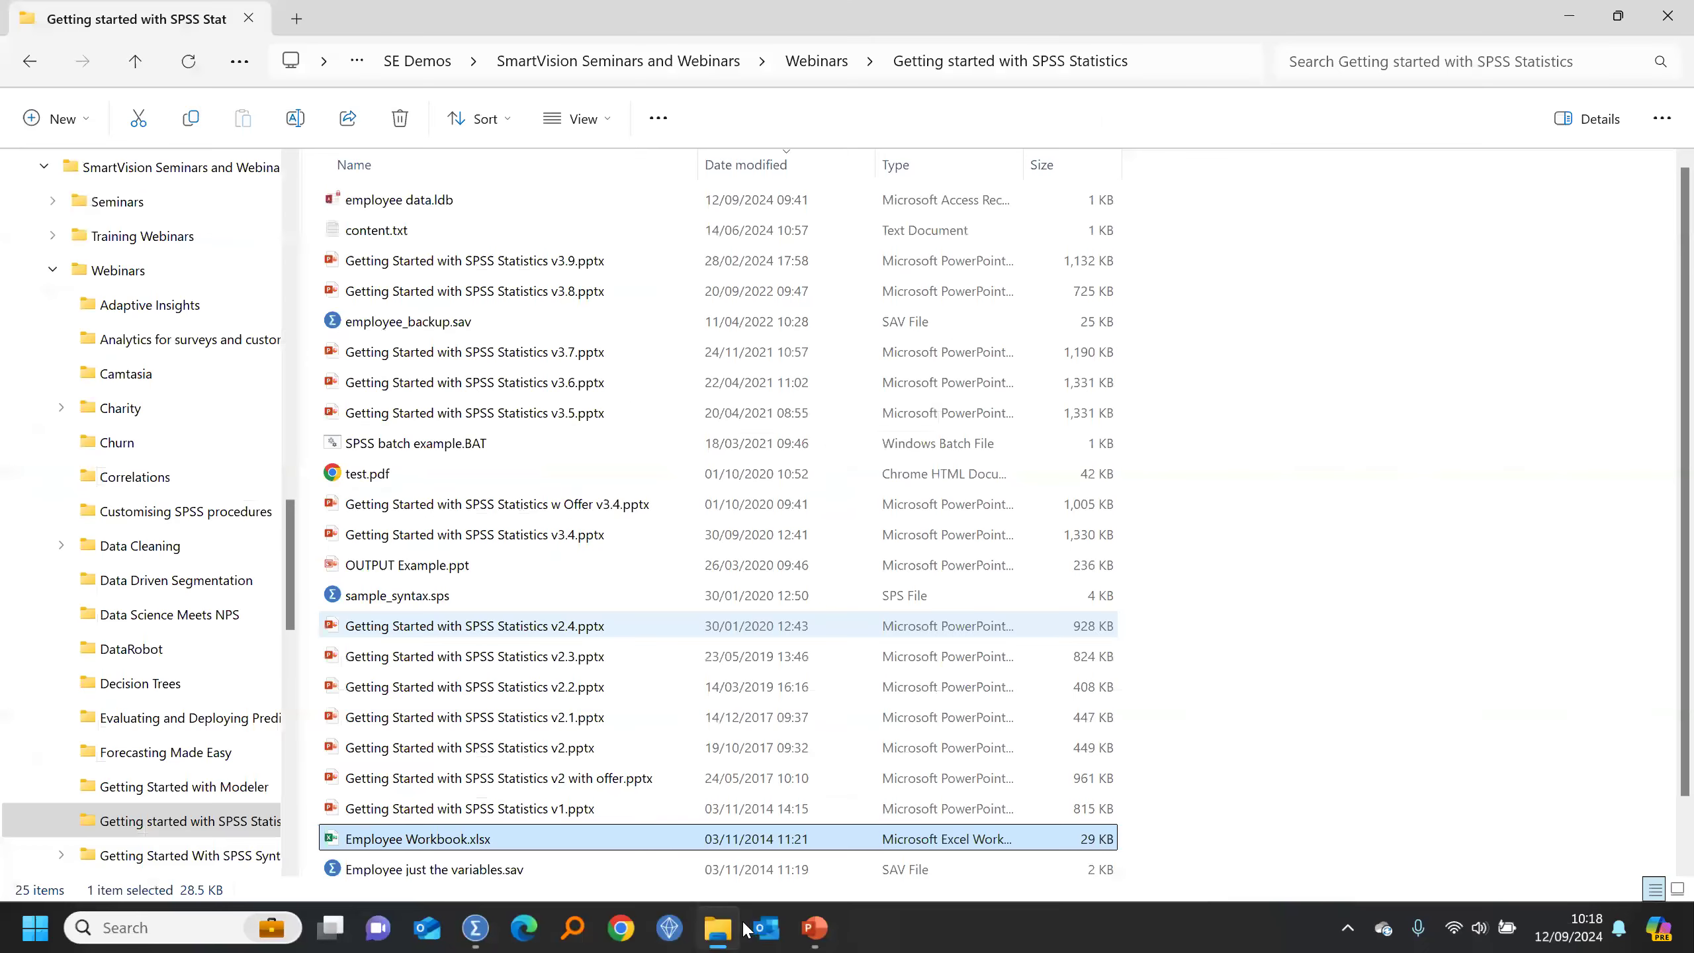
left_click(474, 928)
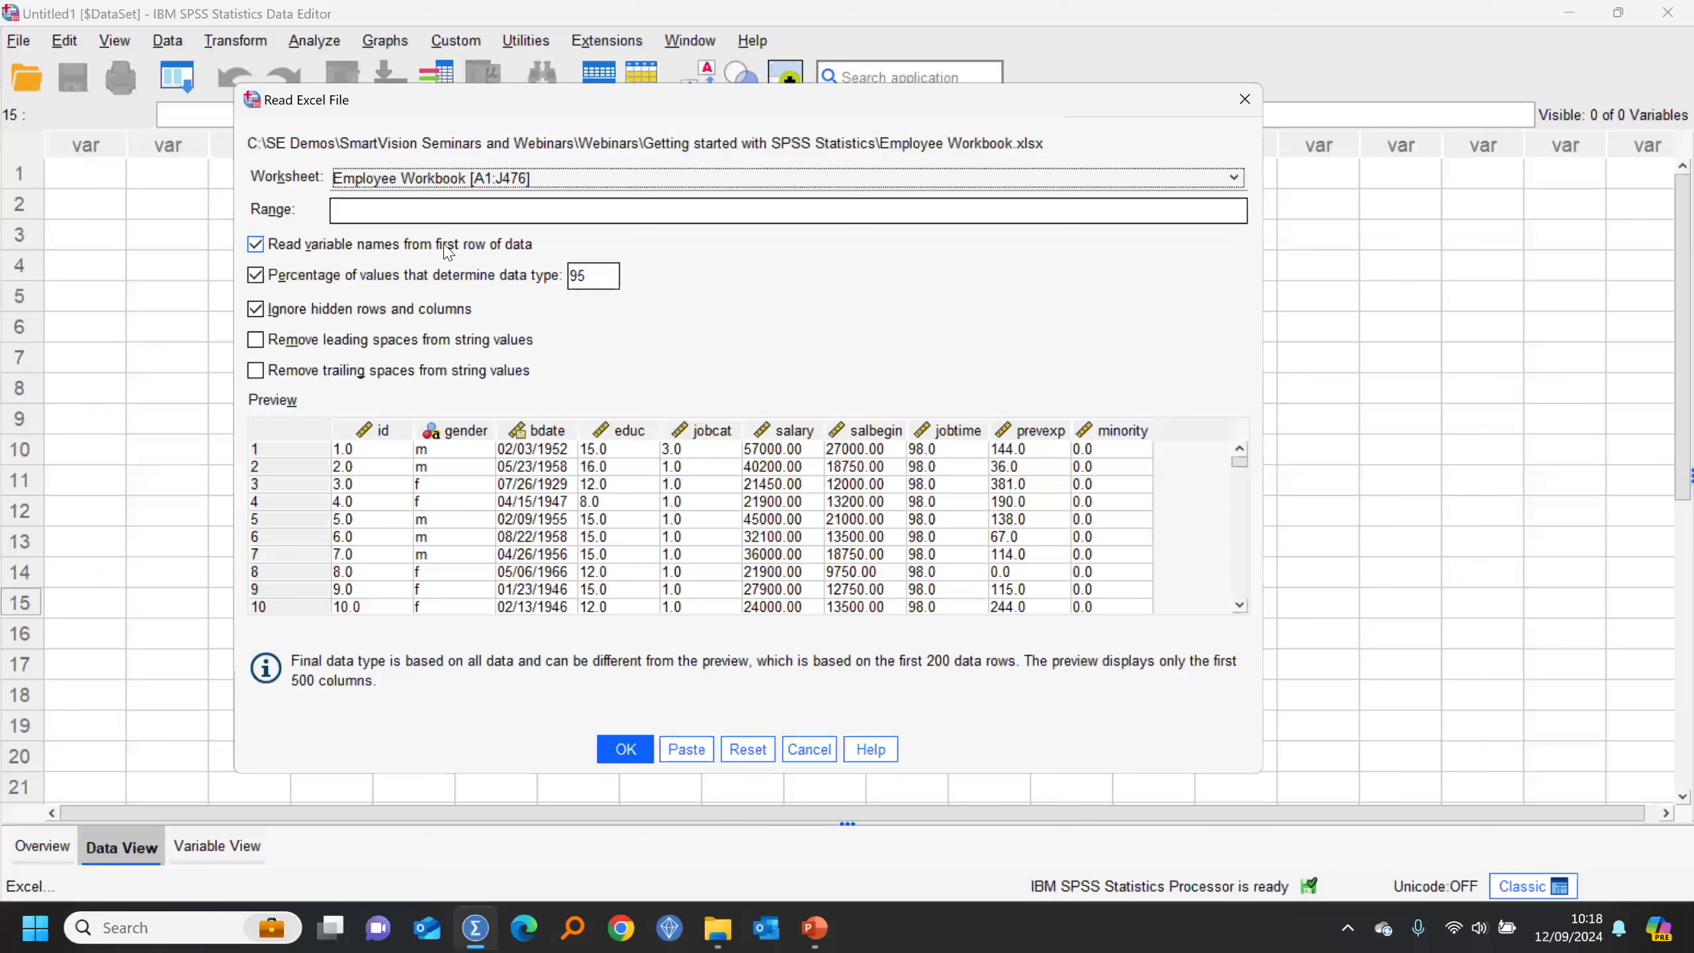
Step: Import the Employee Workbook worksheet with the existing read options and widen the gender column so its full name fits
left_click(356, 201)
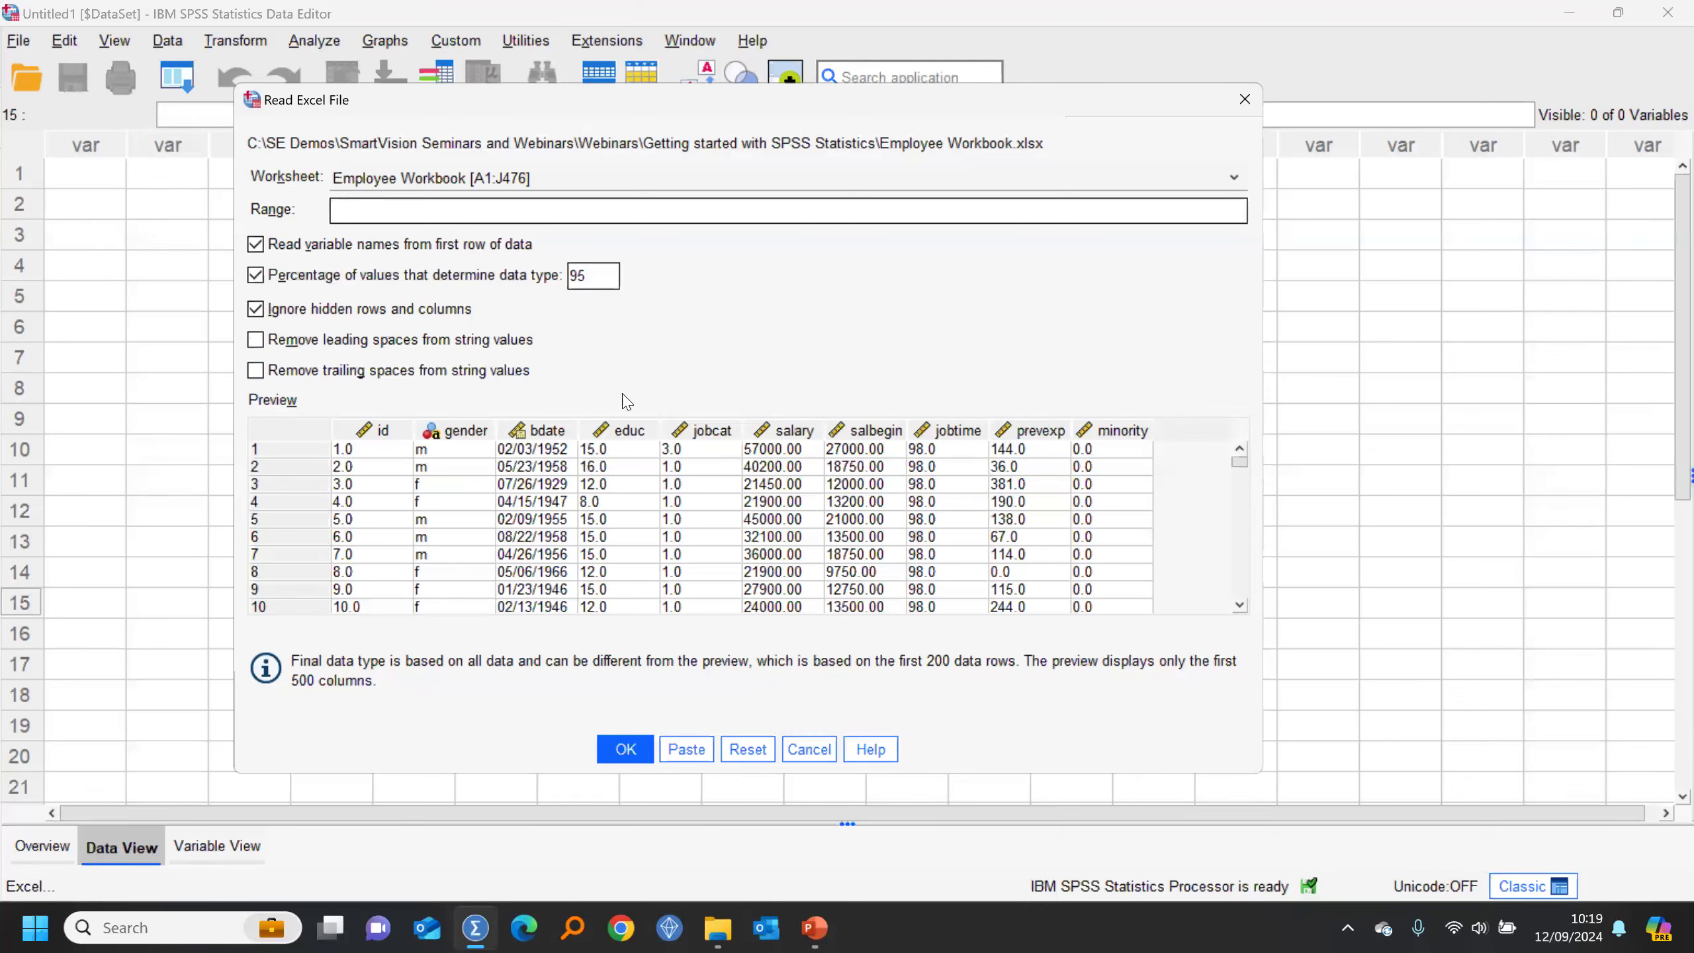
left_click(632, 750)
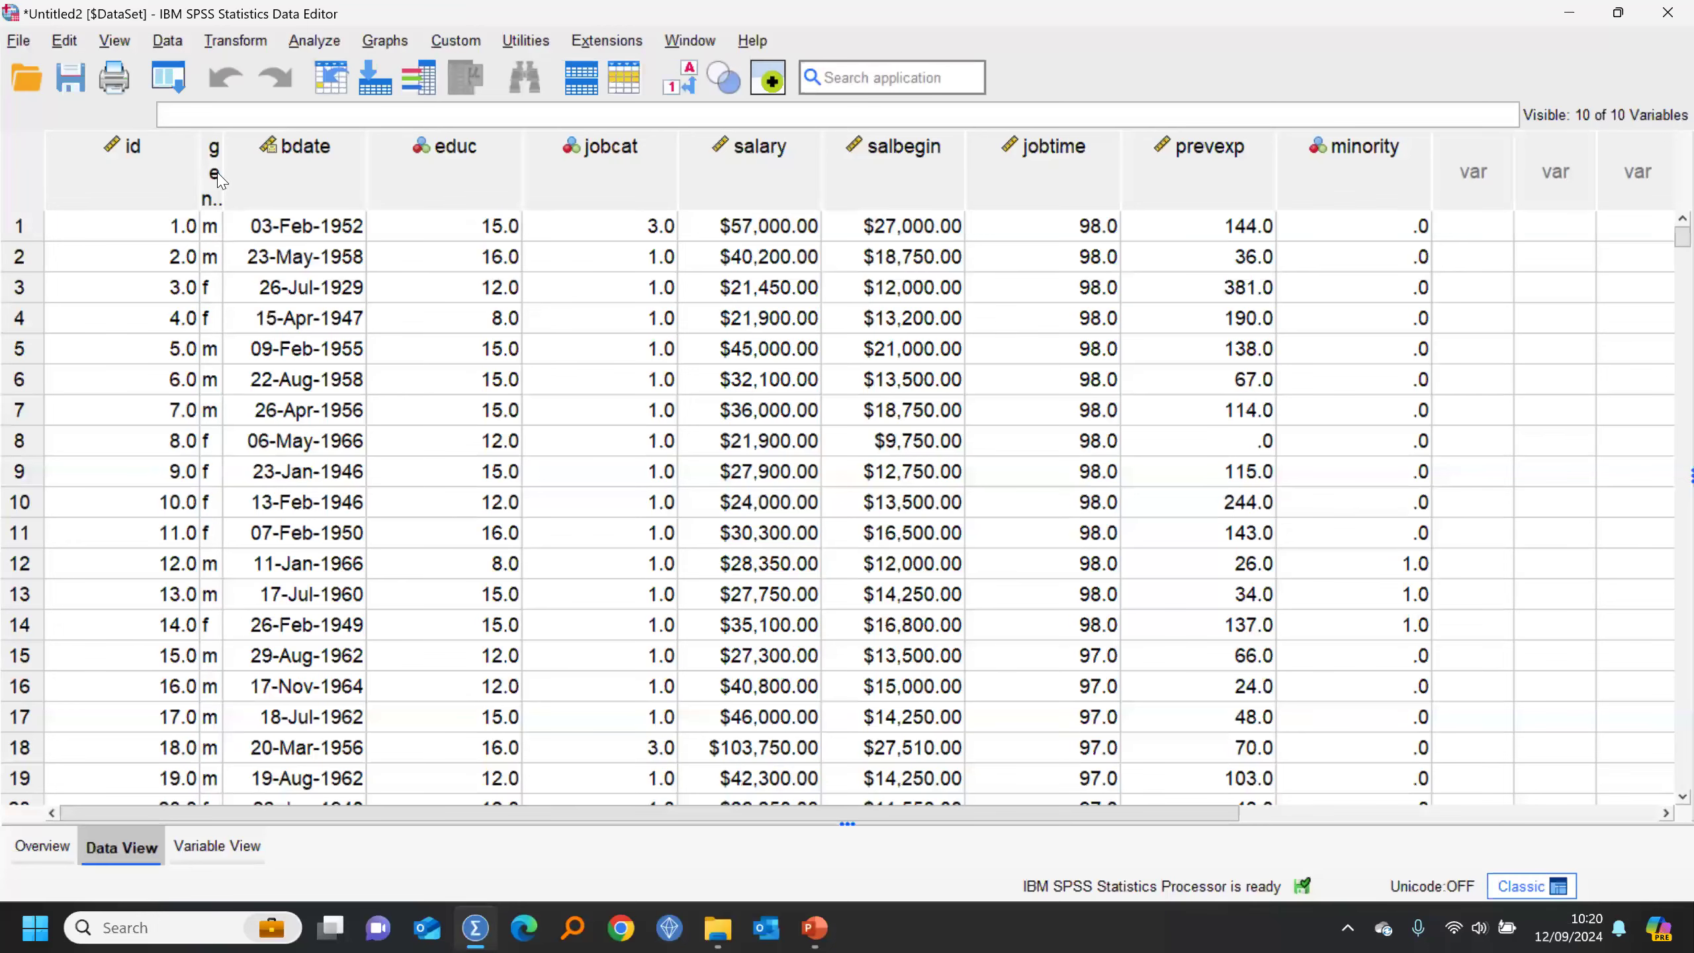
left_click_drag(224, 175, 355, 150)
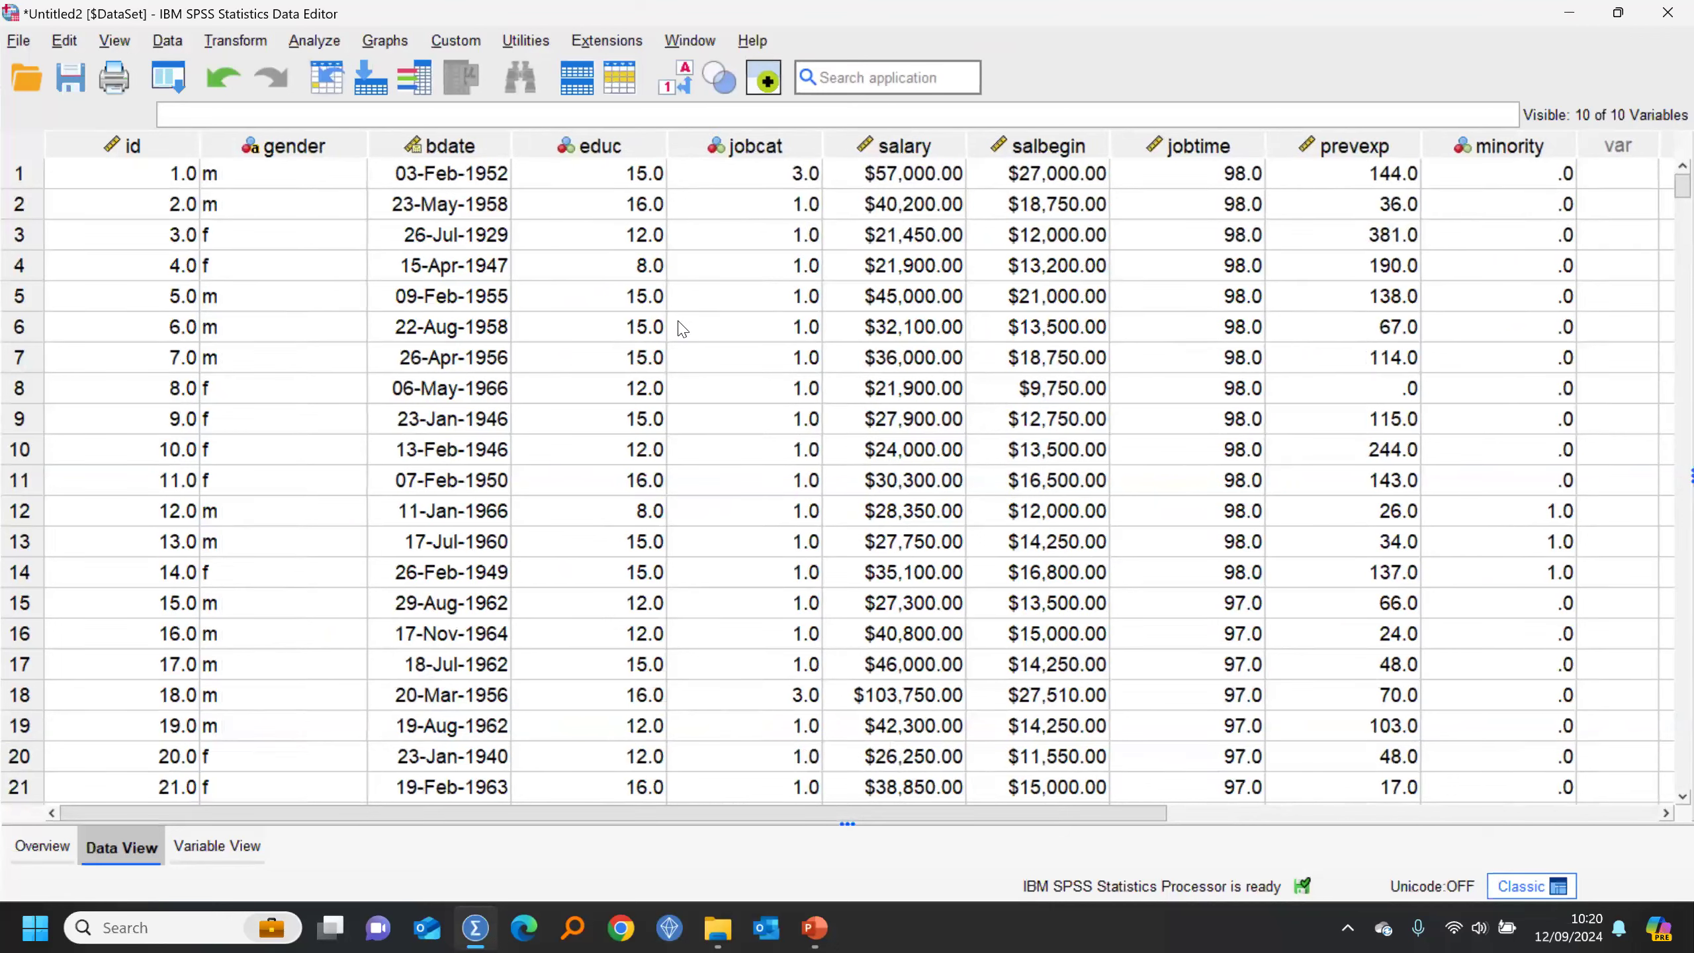
Step: Start a new database import query using Main as the ODBC data source and continue to its table selection
left_click(18, 42)
mouse_move(300, 125)
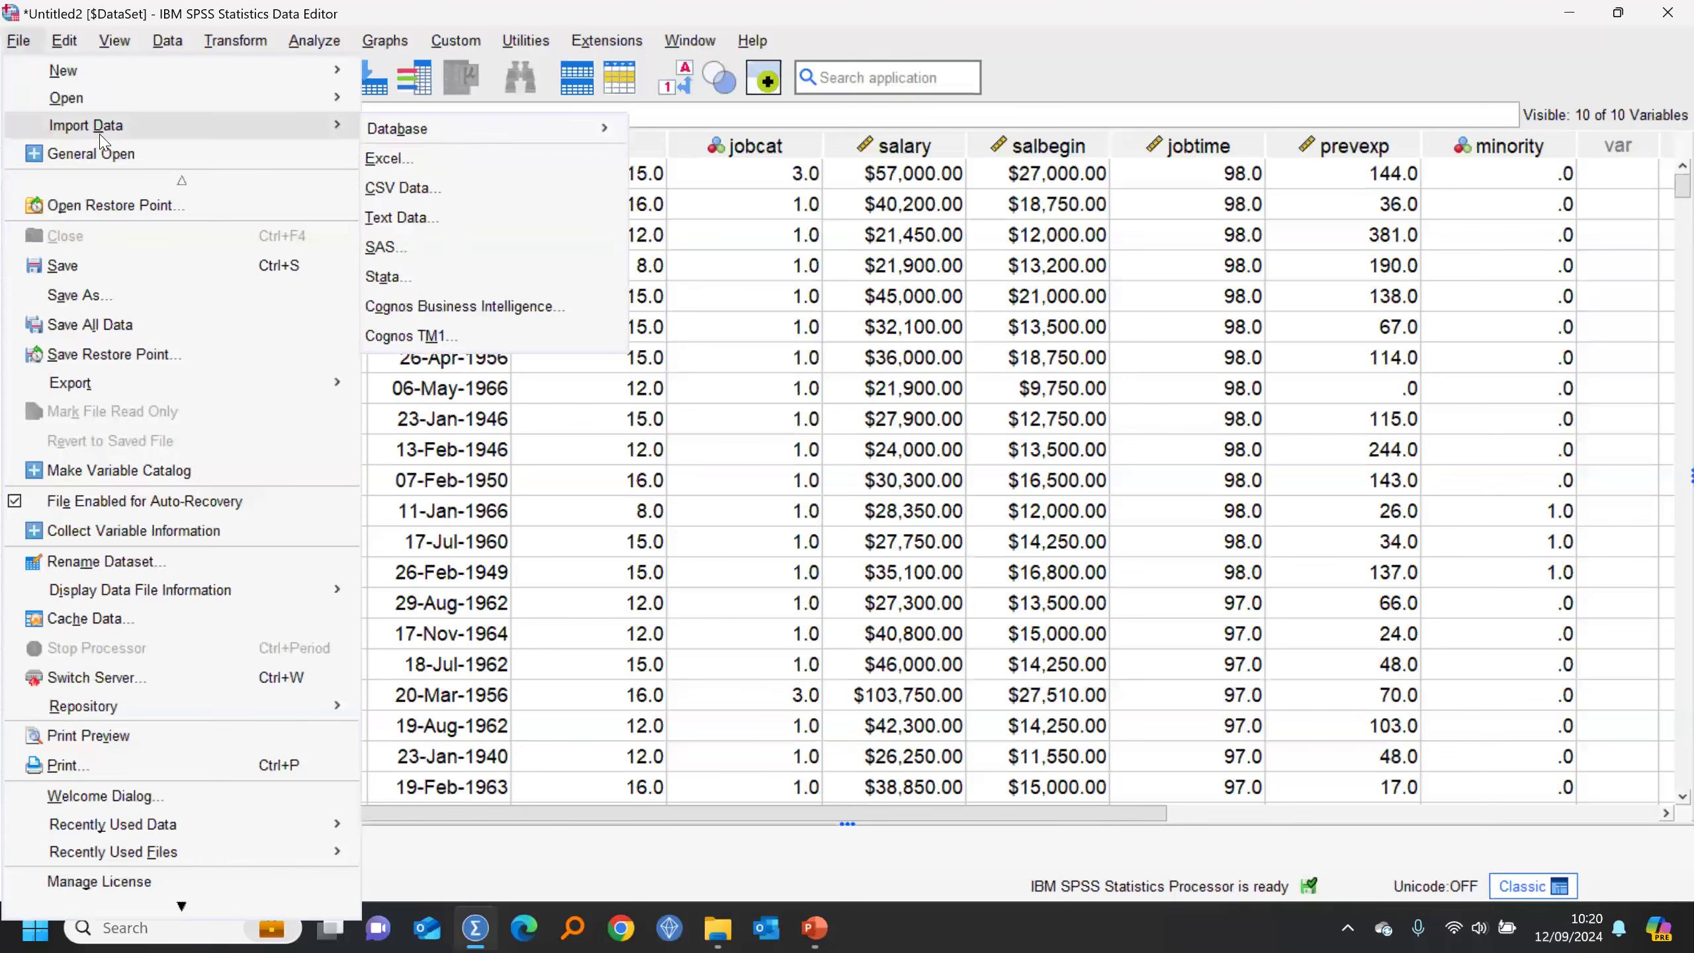
mouse_move(520, 125)
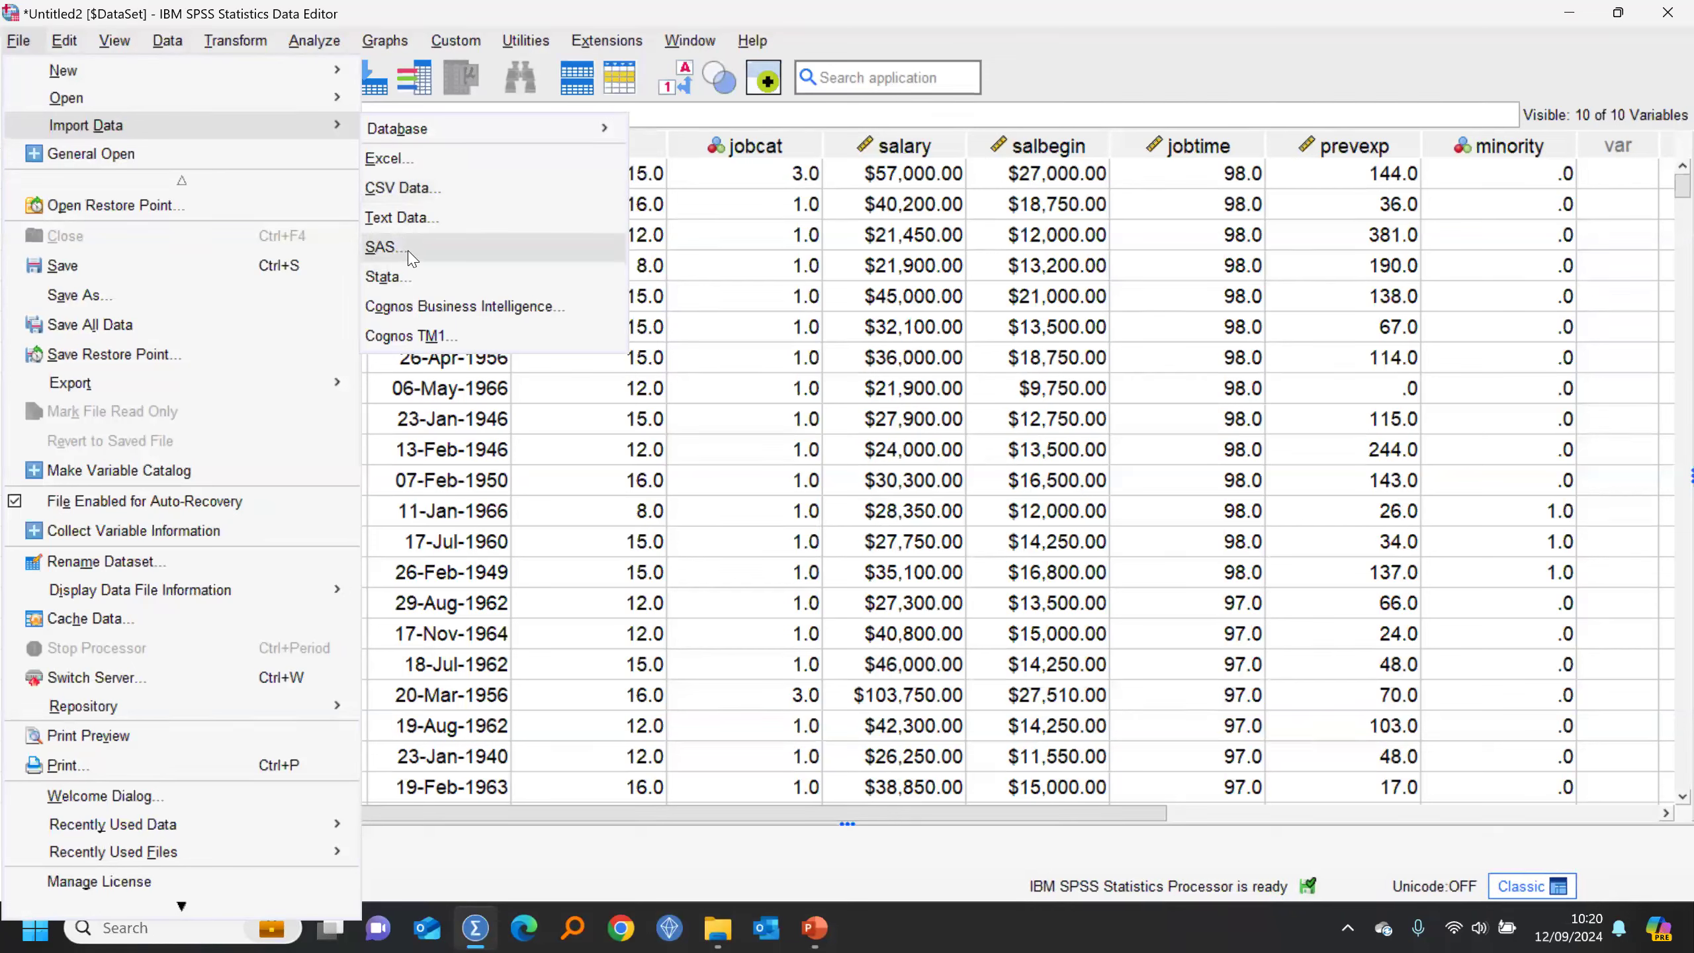
mouse_move(412, 138)
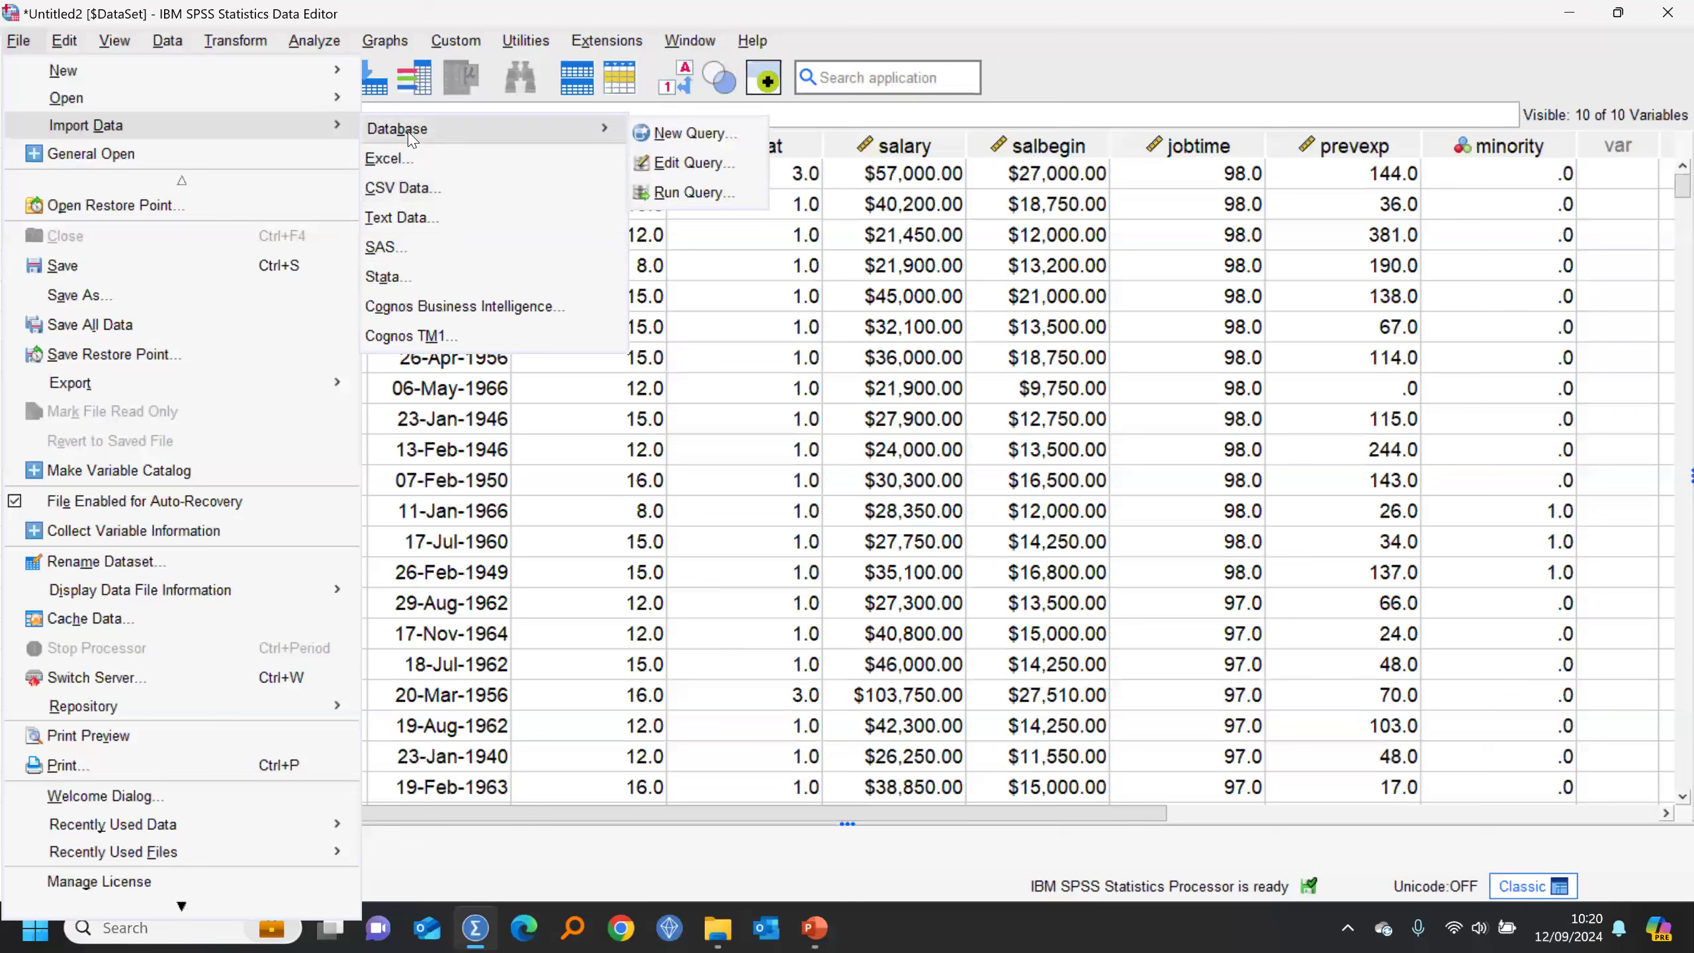
left_click(690, 136)
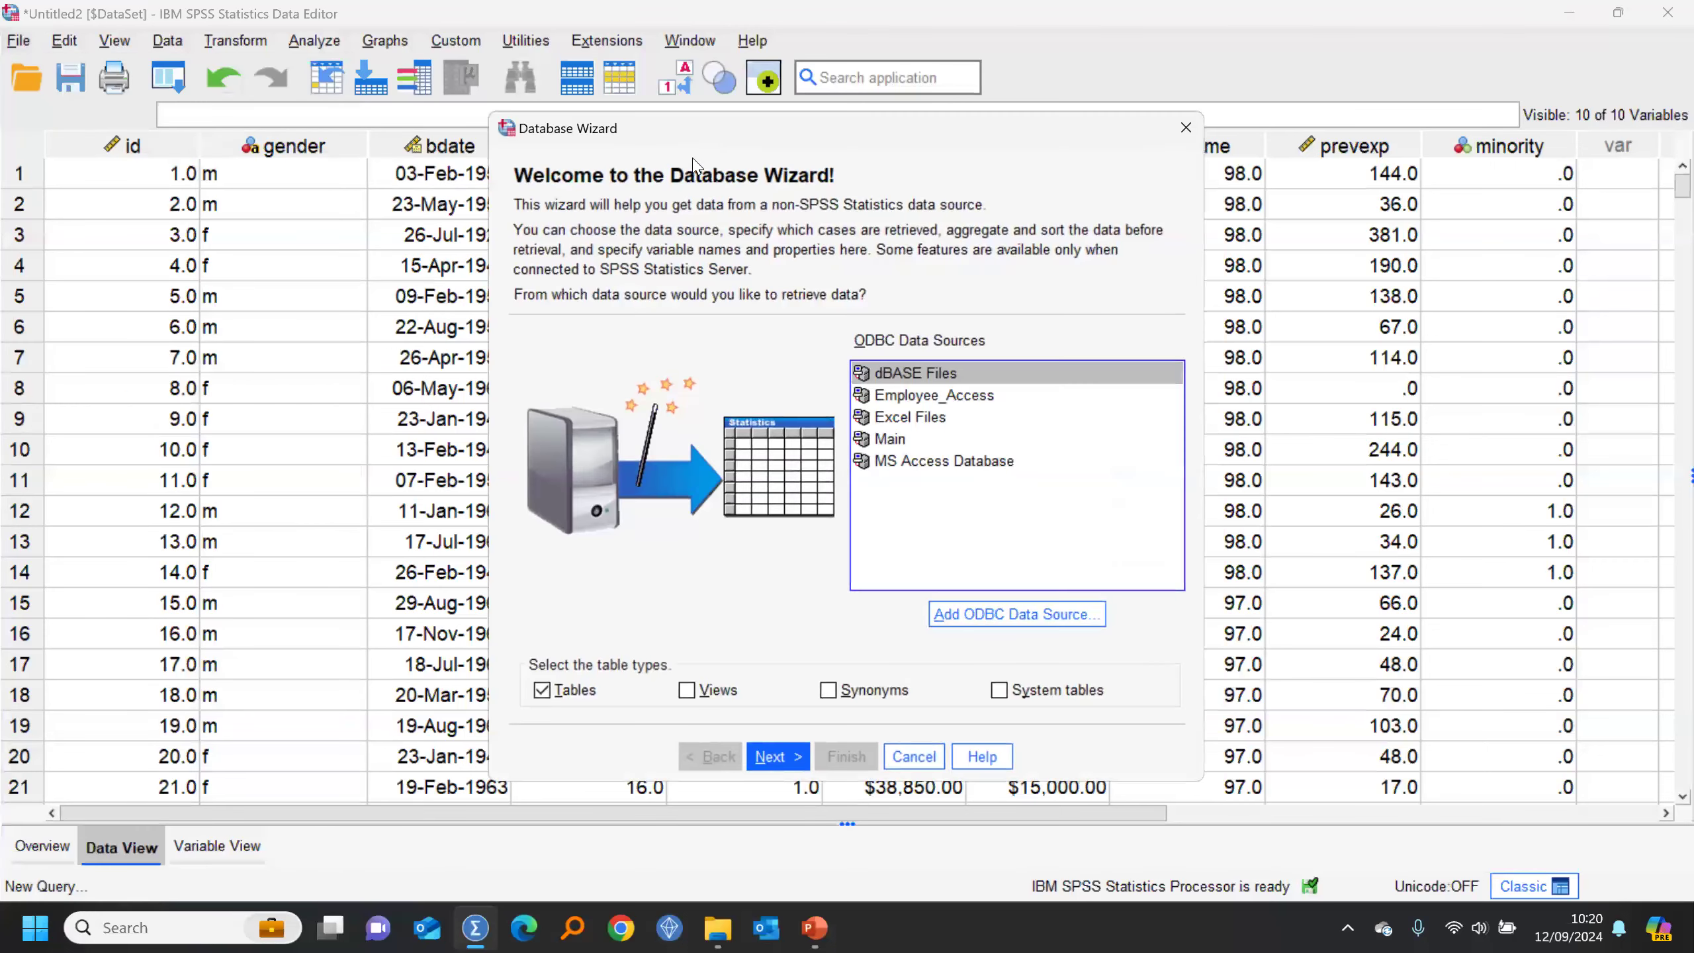
left_click_drag(865, 134, 641, 70)
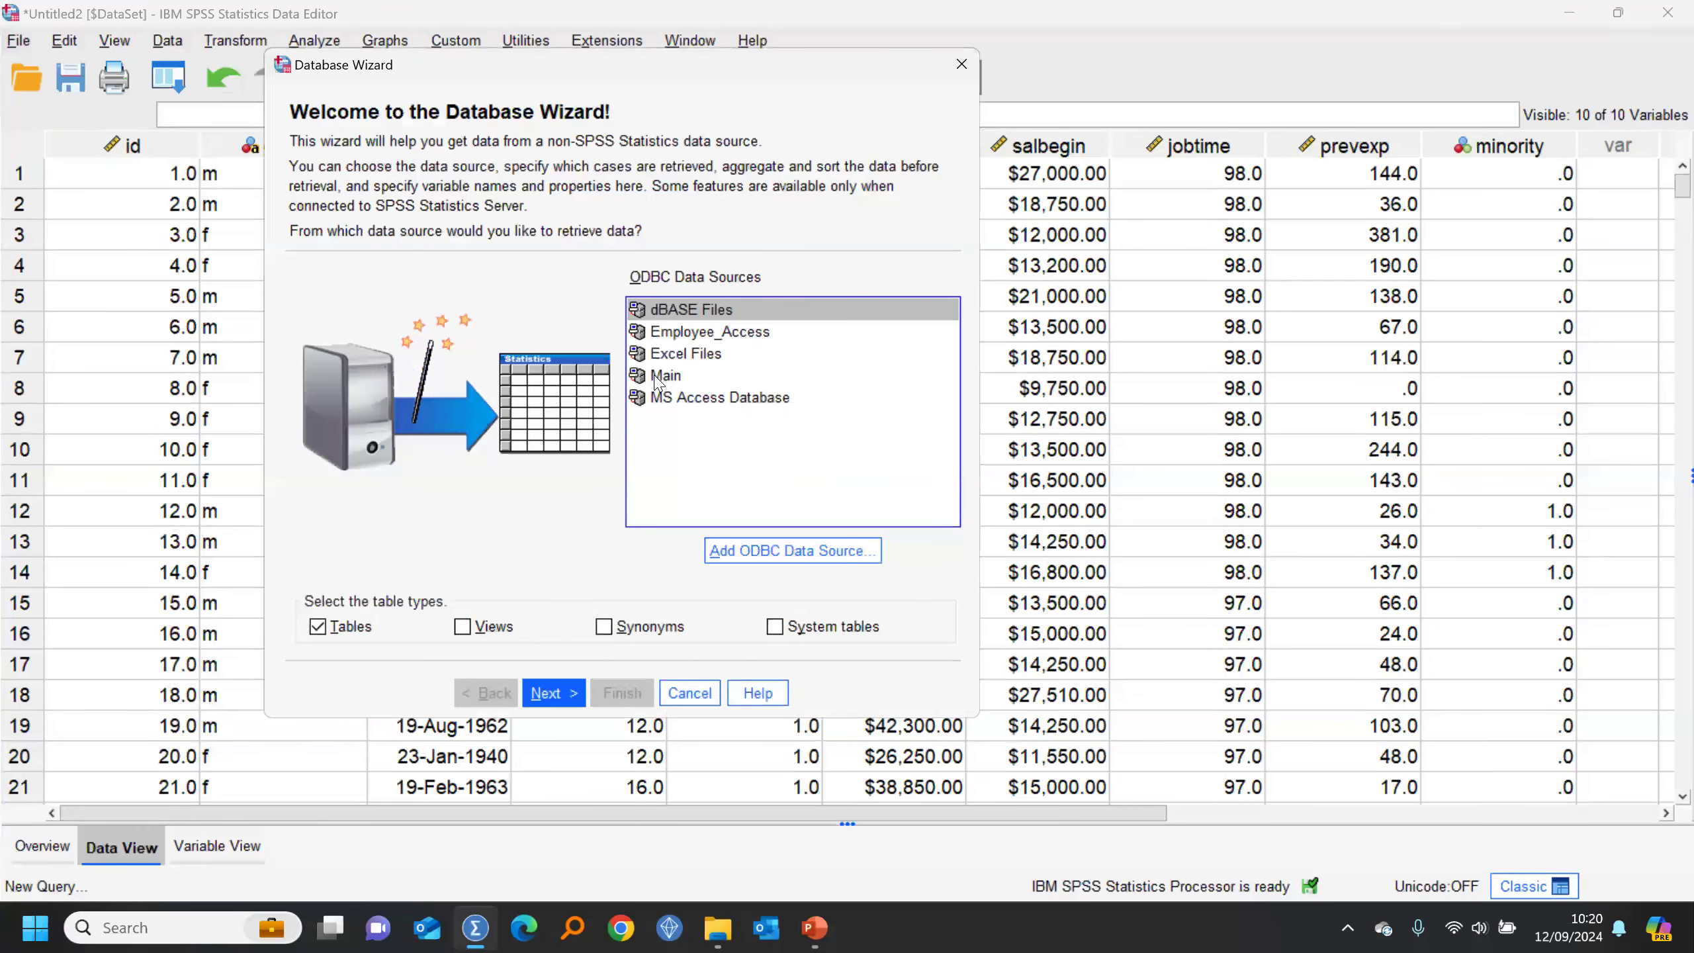
left_click(661, 376)
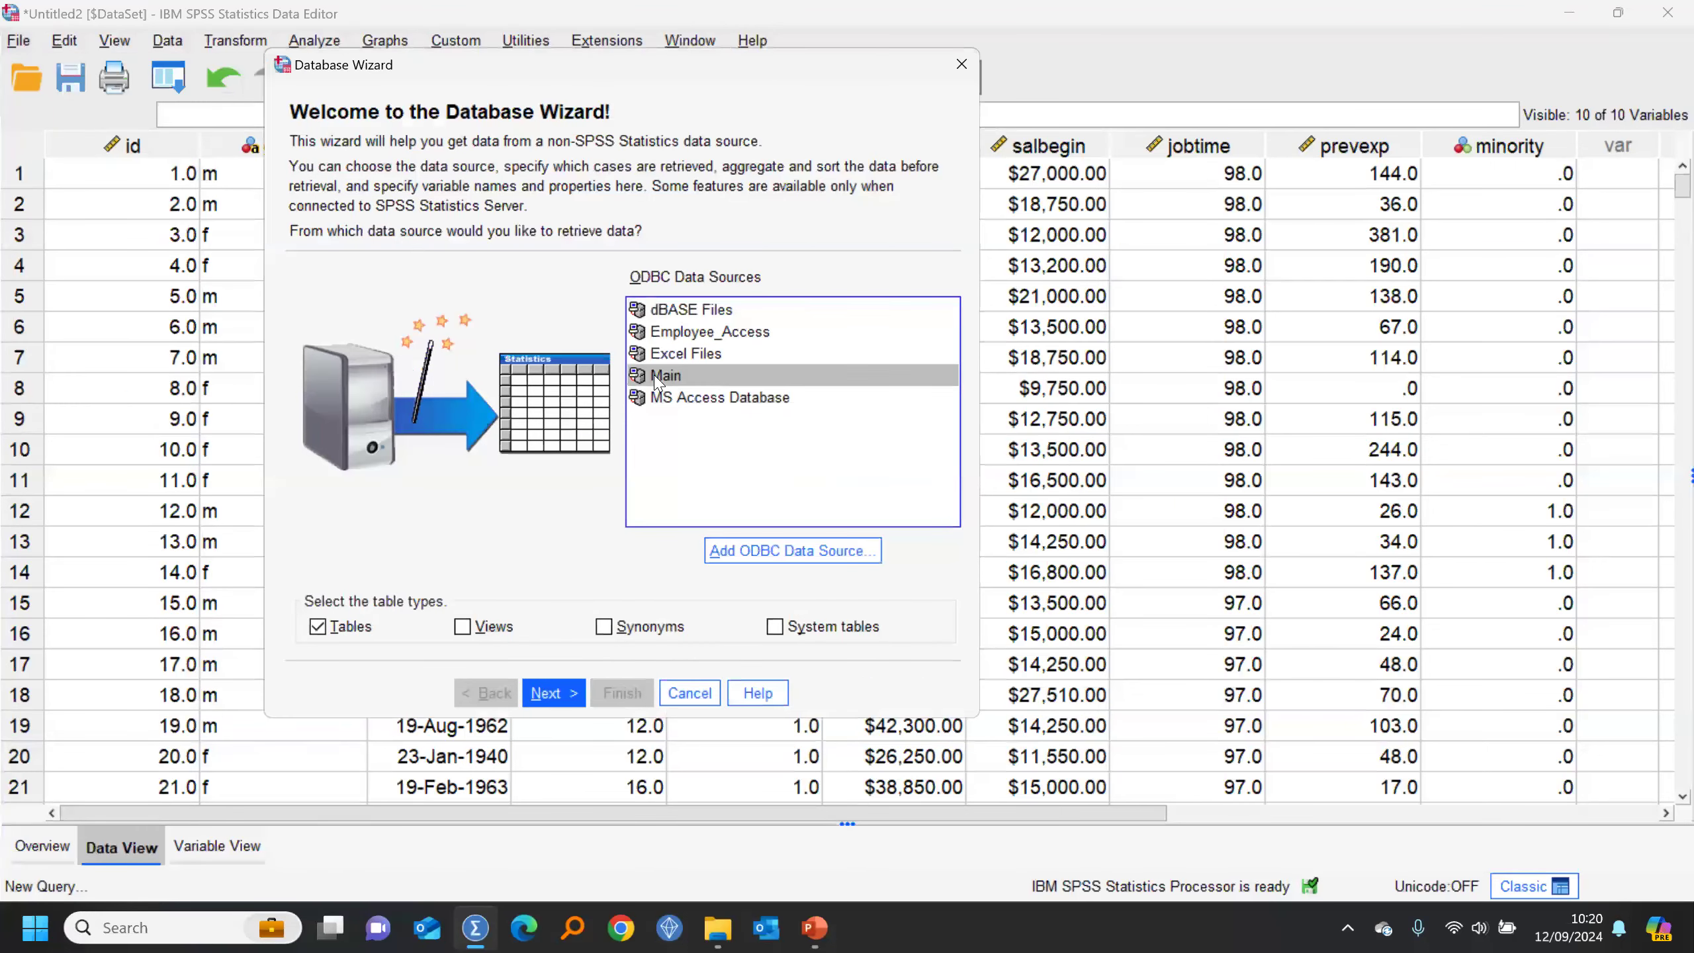
left_click(554, 694)
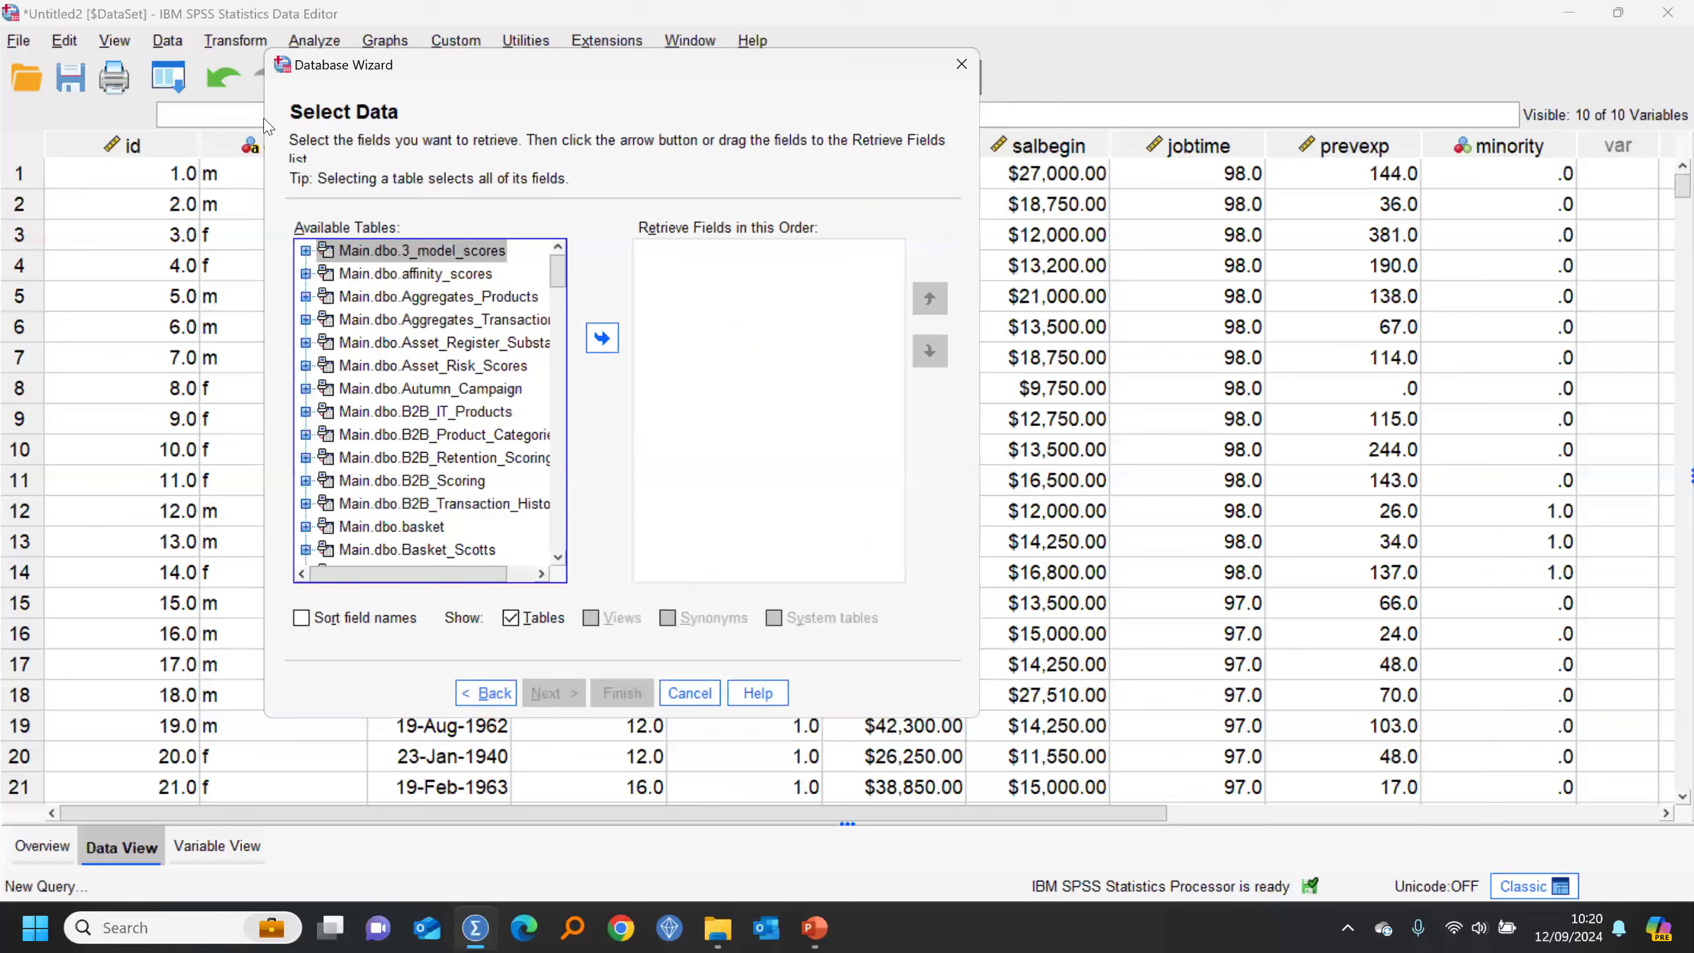
Step: Add all fields of the B2B_IT_Products and B2B_Transaction_History tables to the query and proceed to their relationships
left_click_drag(261, 48, 123, 2)
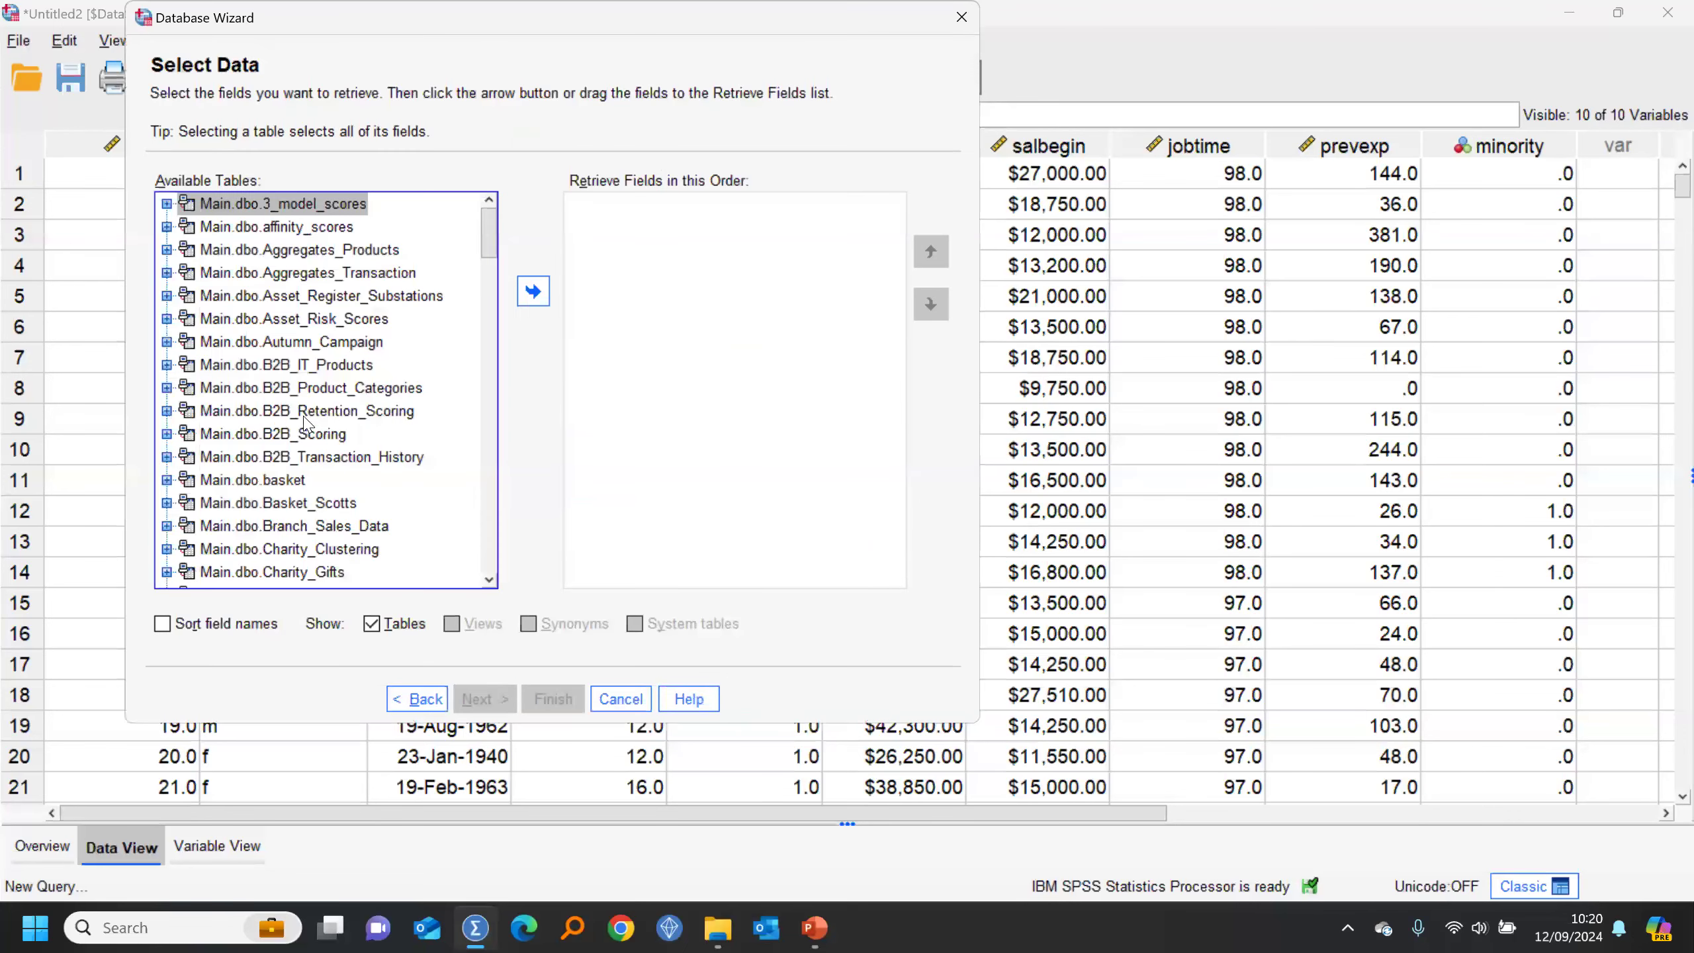
left_click(243, 367)
left_click_drag(624, 266, 626, 269)
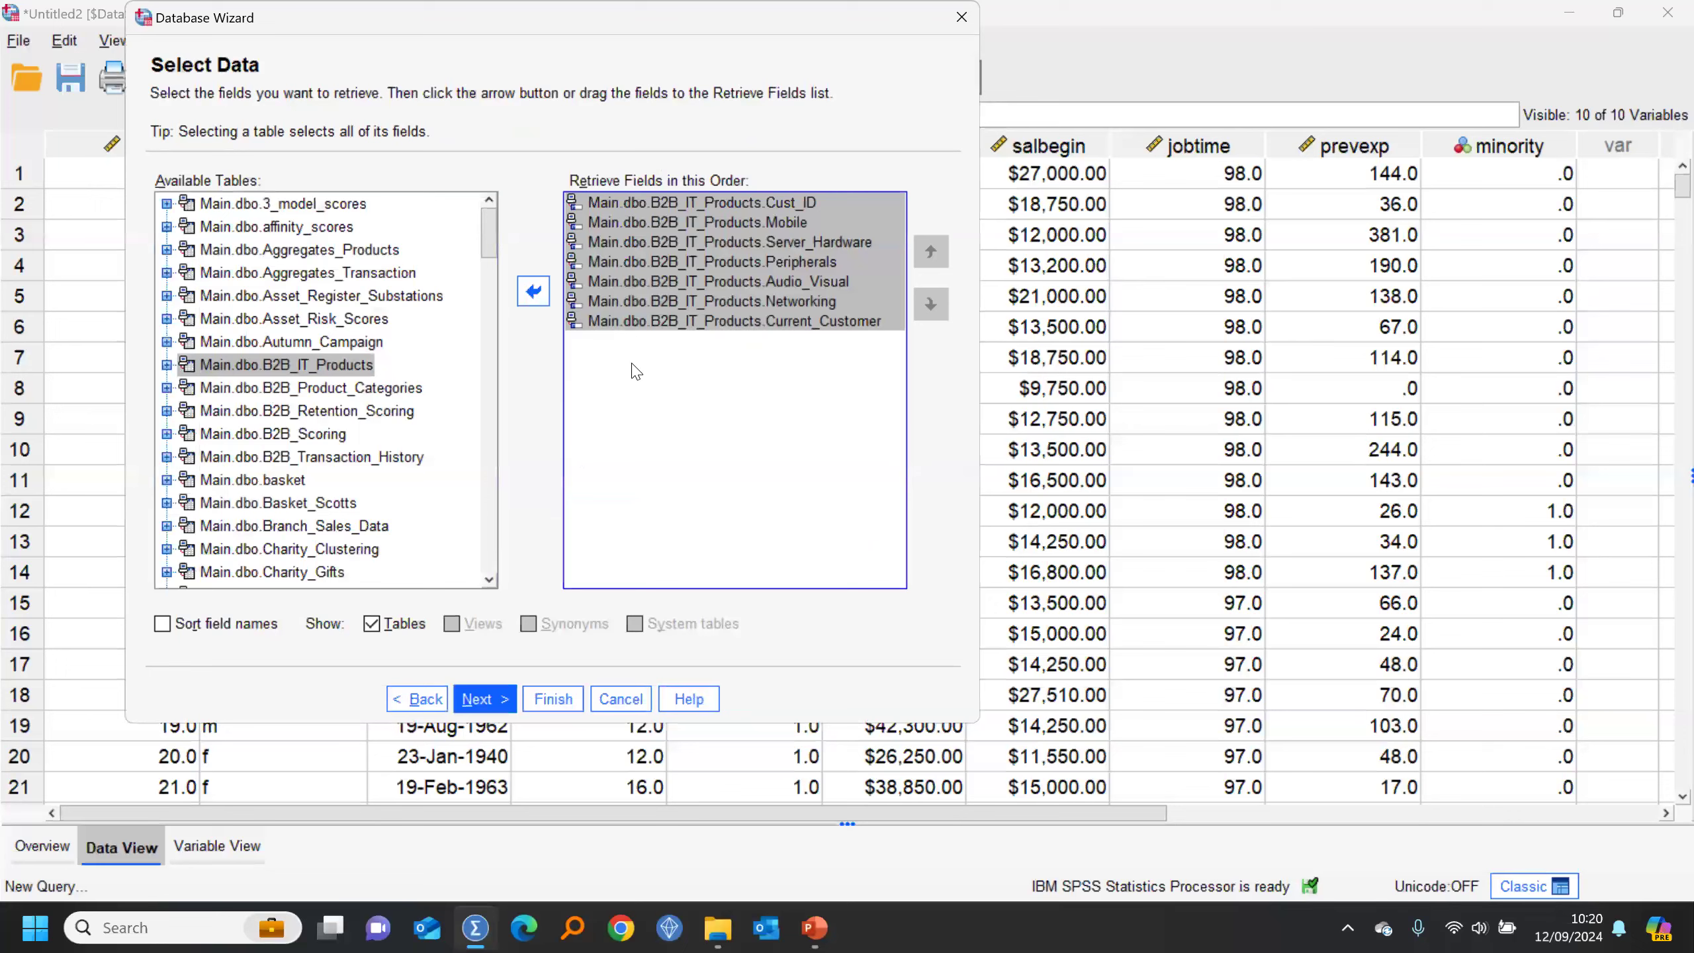
left_click_drag(228, 460, 603, 401)
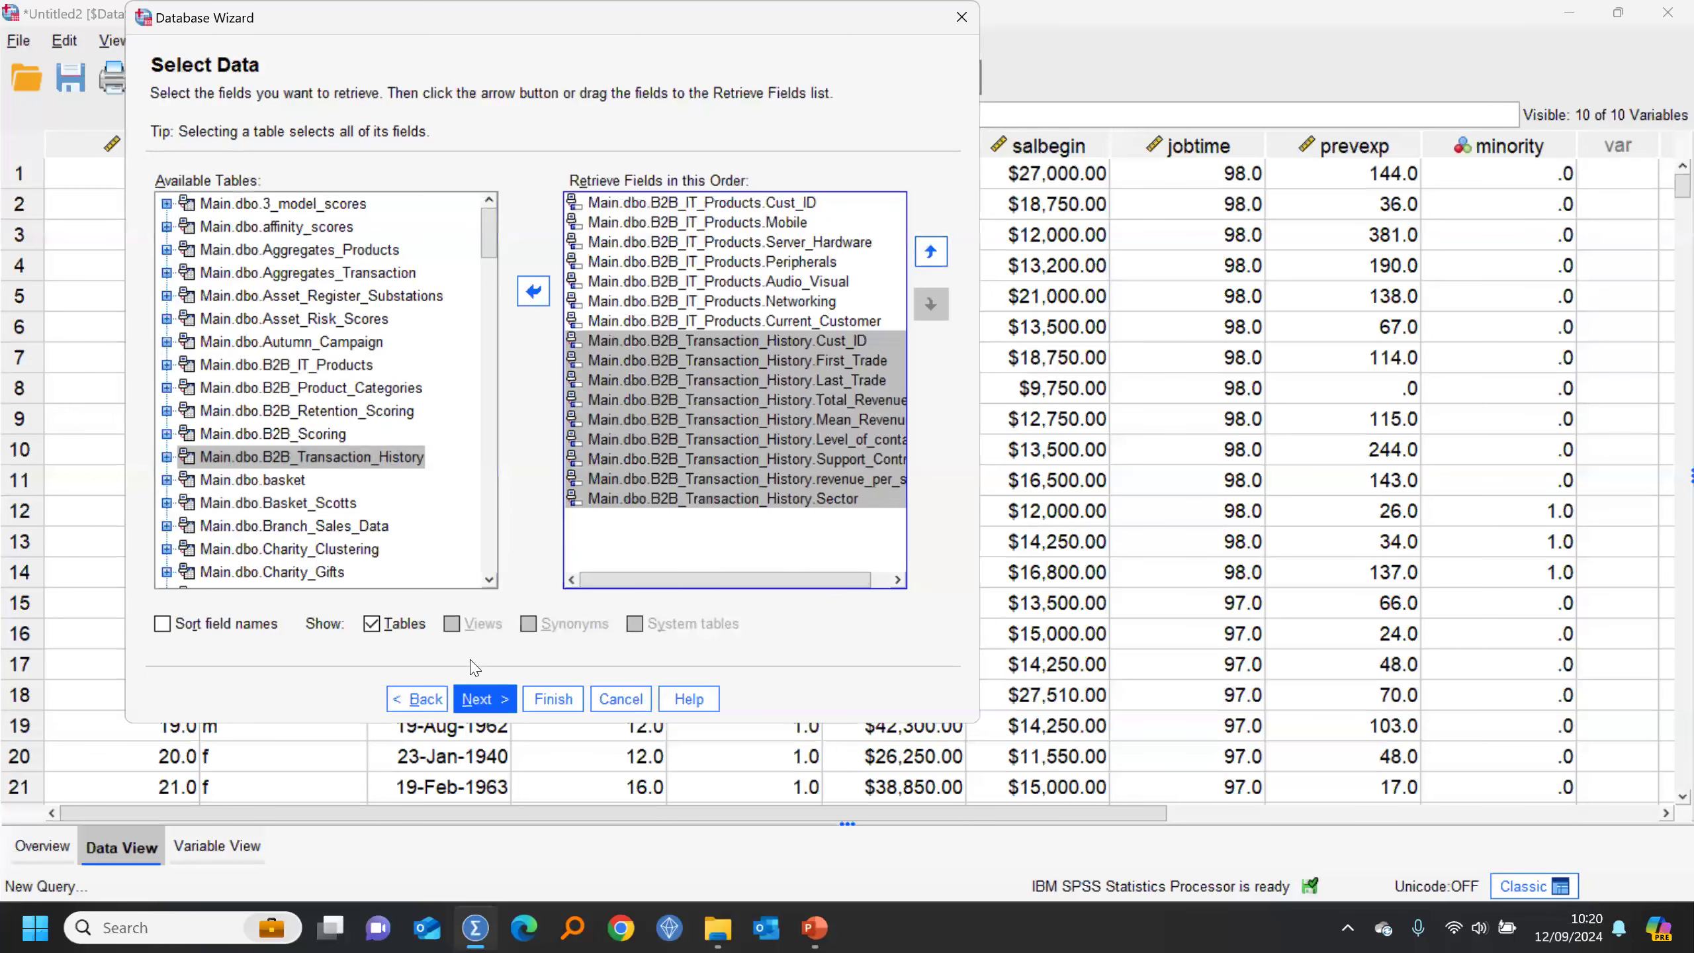
left_click(485, 700)
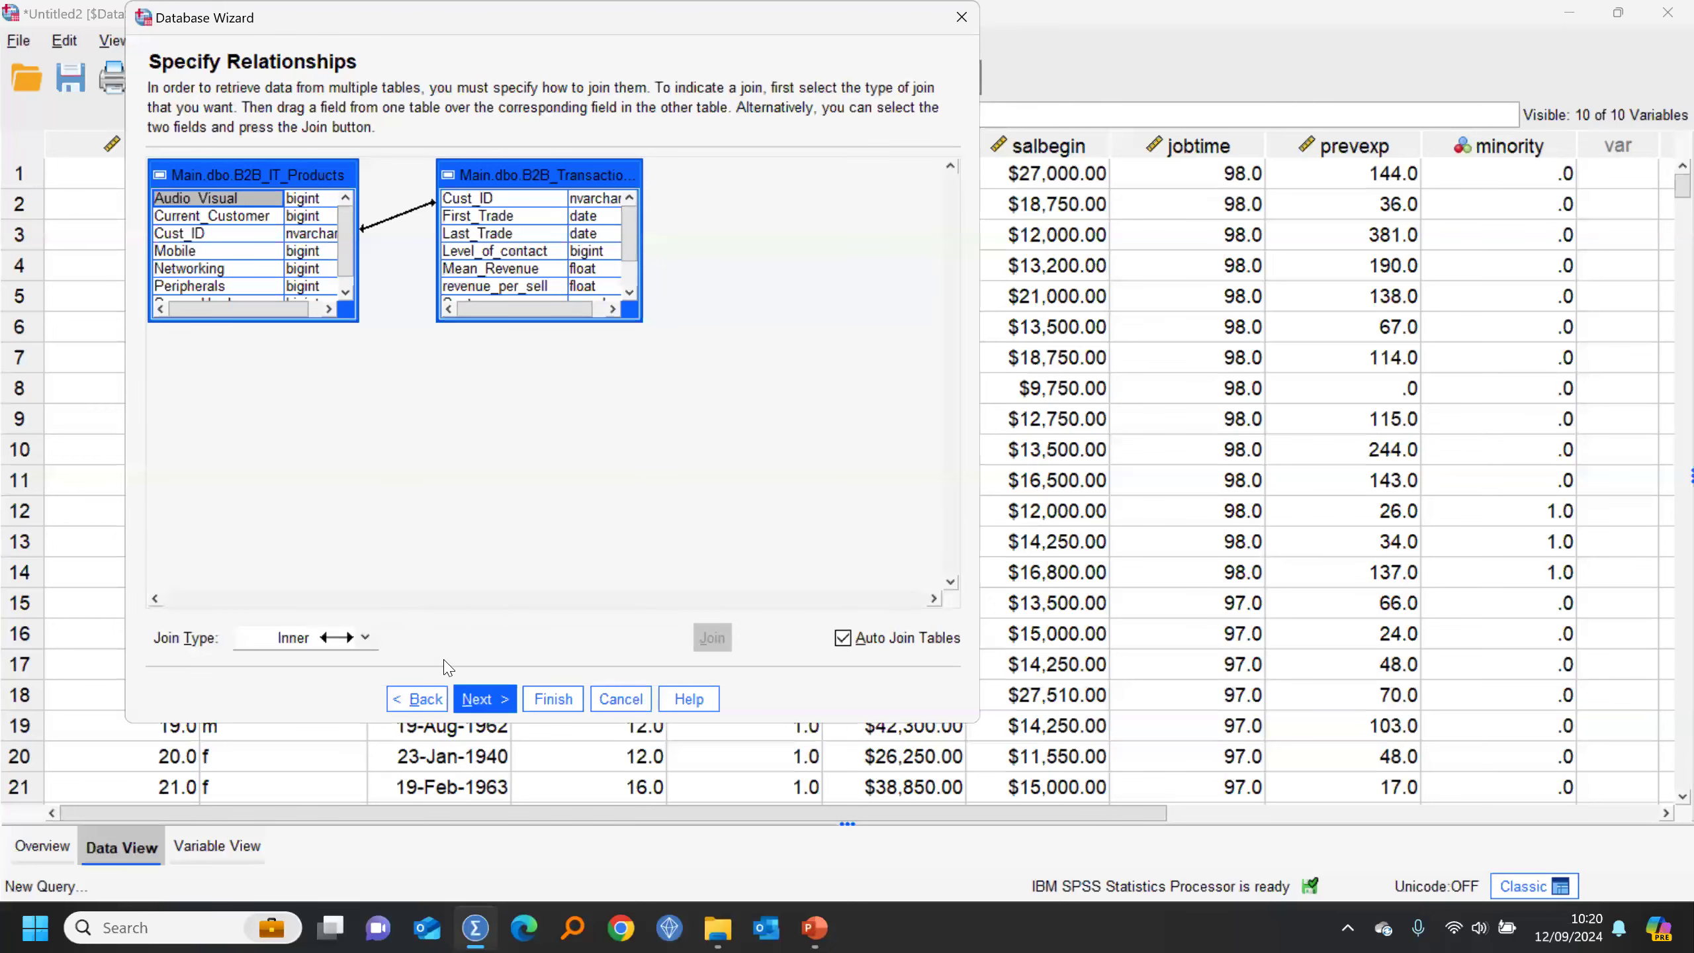
Step: Go back to the data source selection and choose MS Access Database as the ODBC source for the query
left_click(422, 699)
left_click(422, 699)
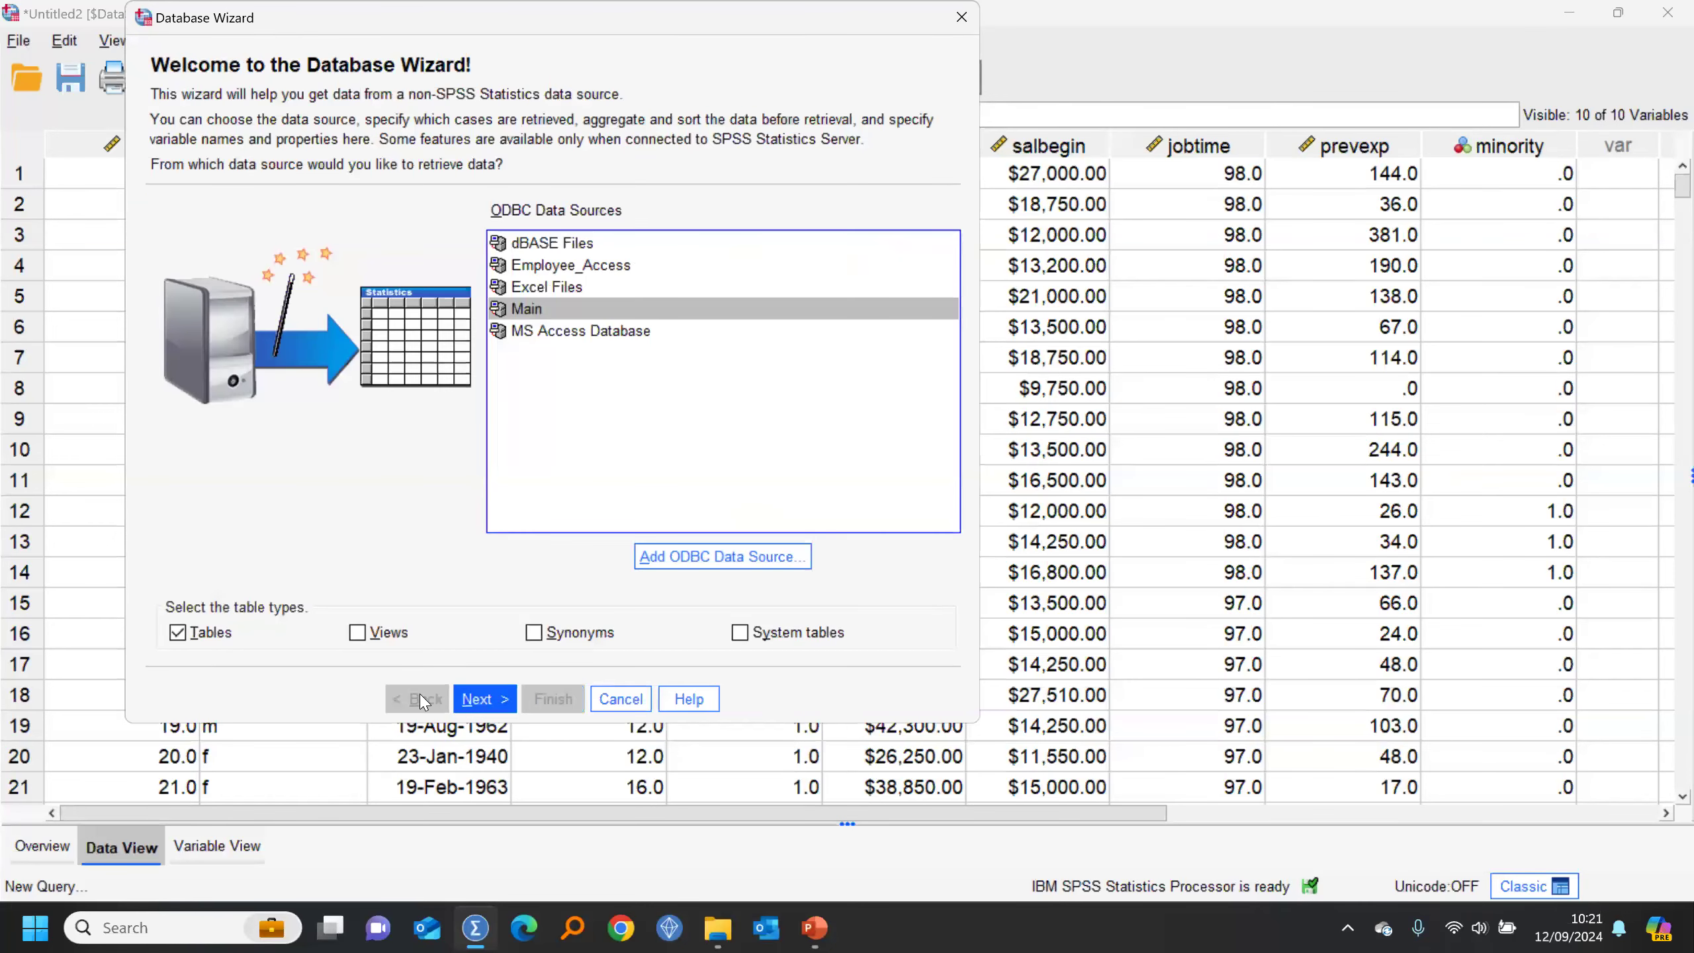
left_click(511, 334)
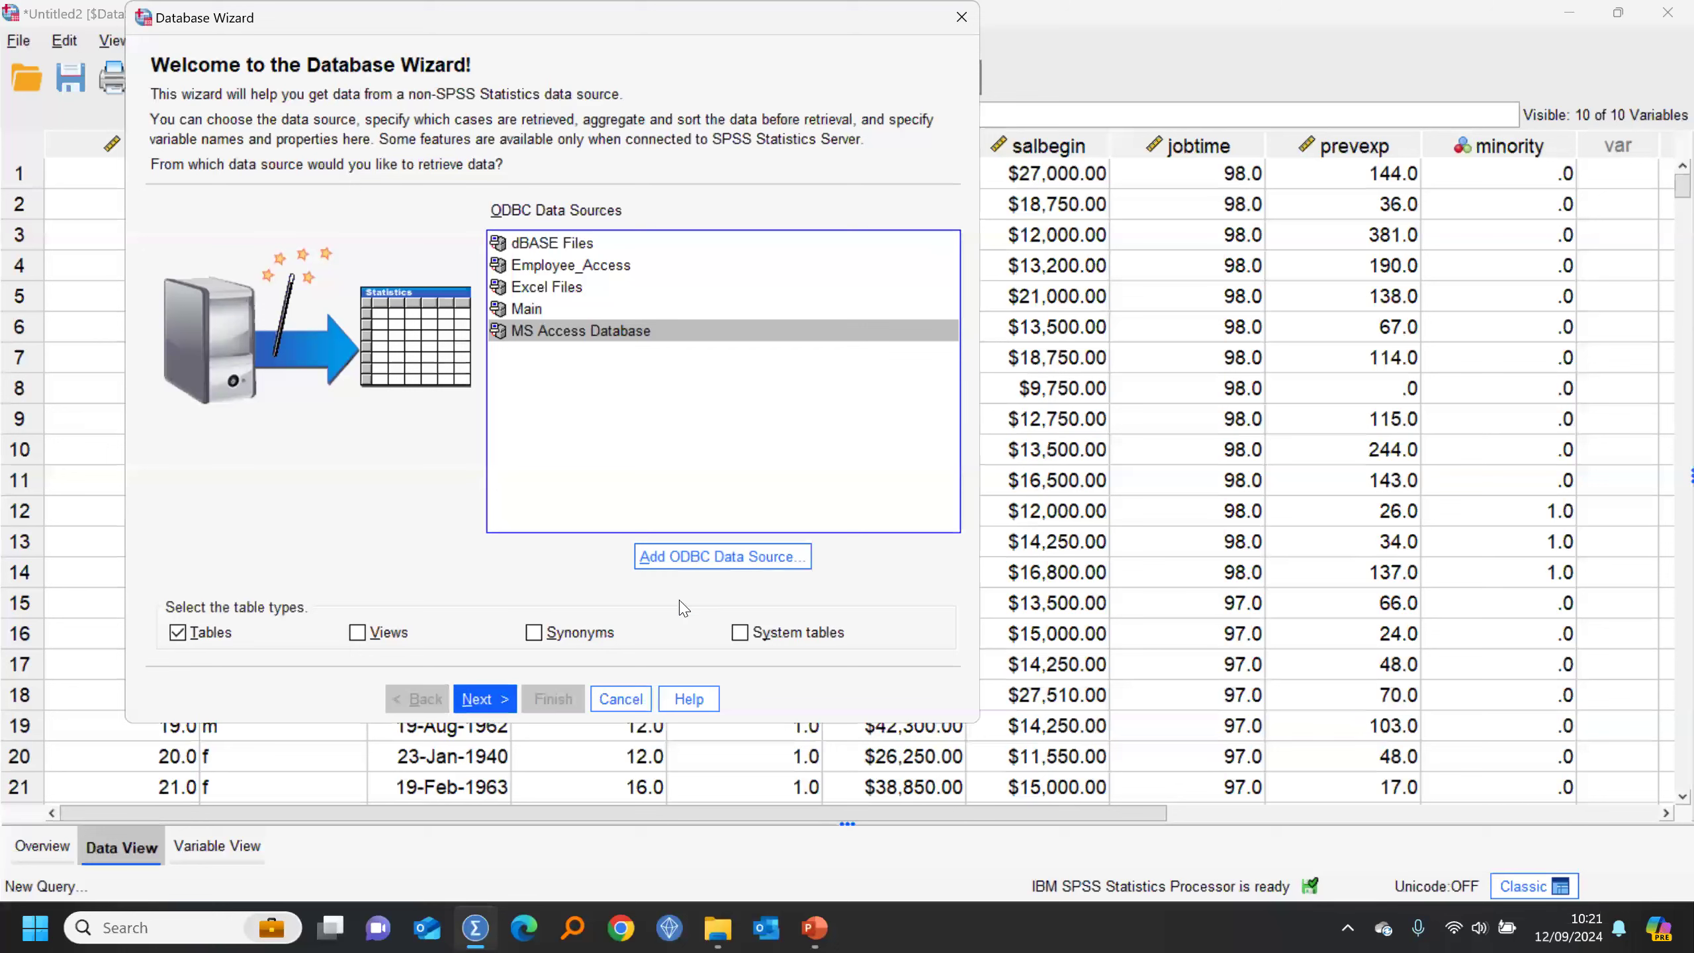
left_click(501, 701)
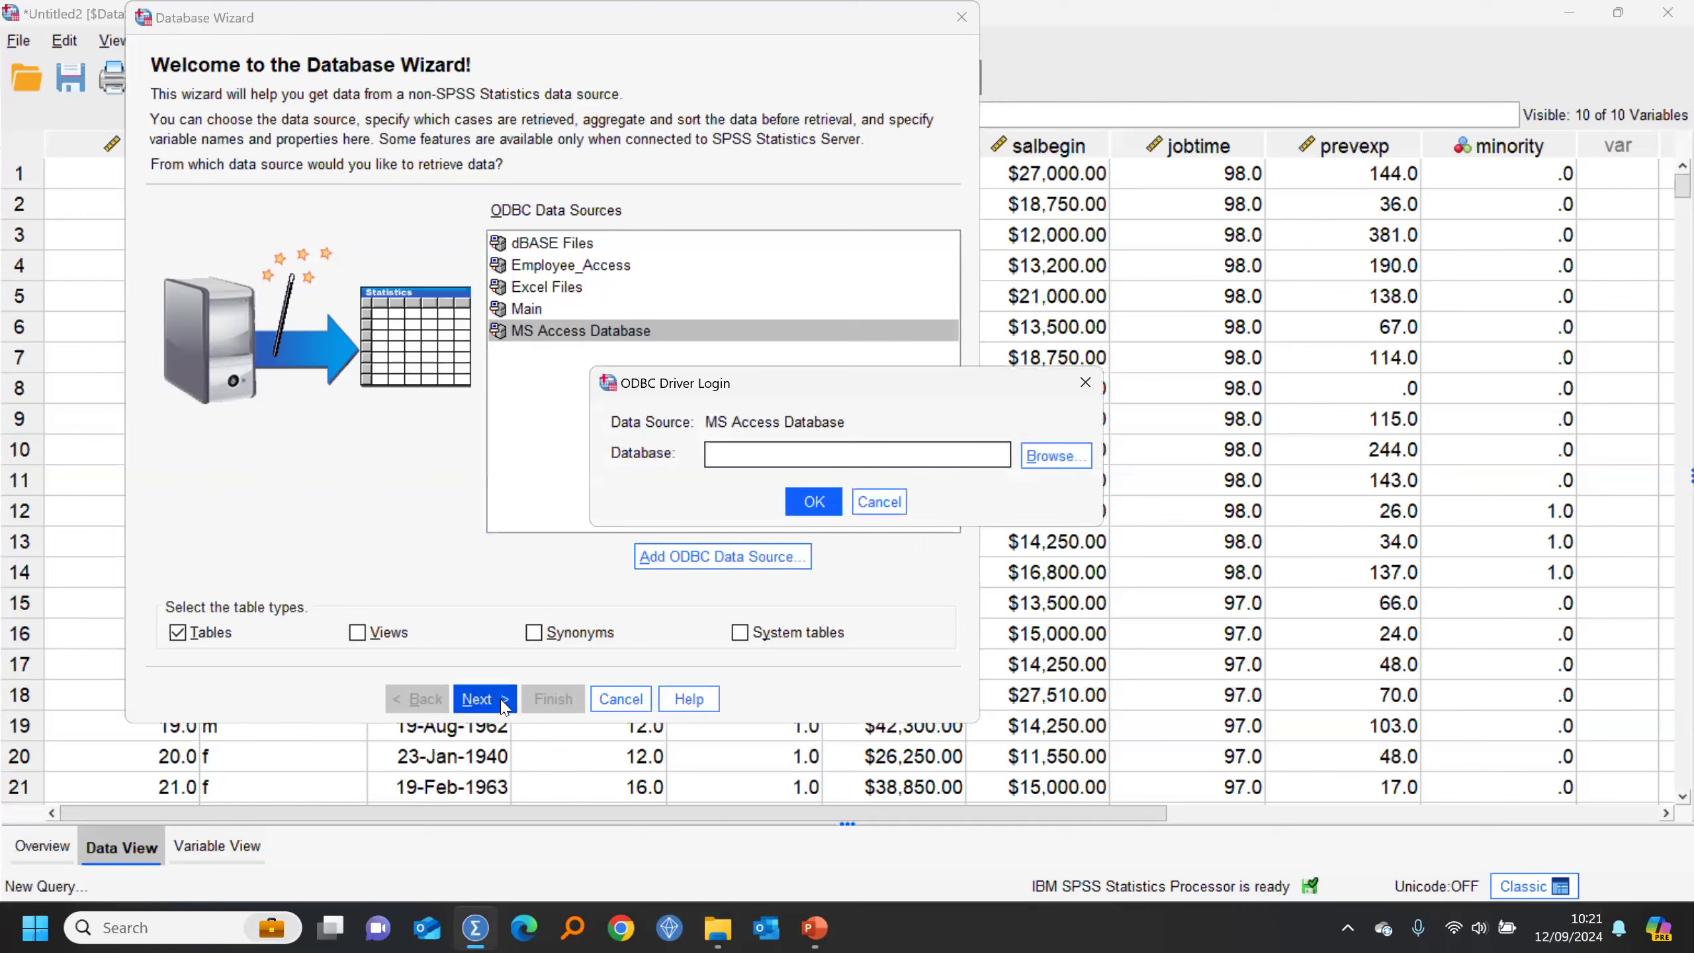
Step: Connect to the Access file employee data.mdb in the Getting started with SPSS Statistics folder
left_click(1056, 456)
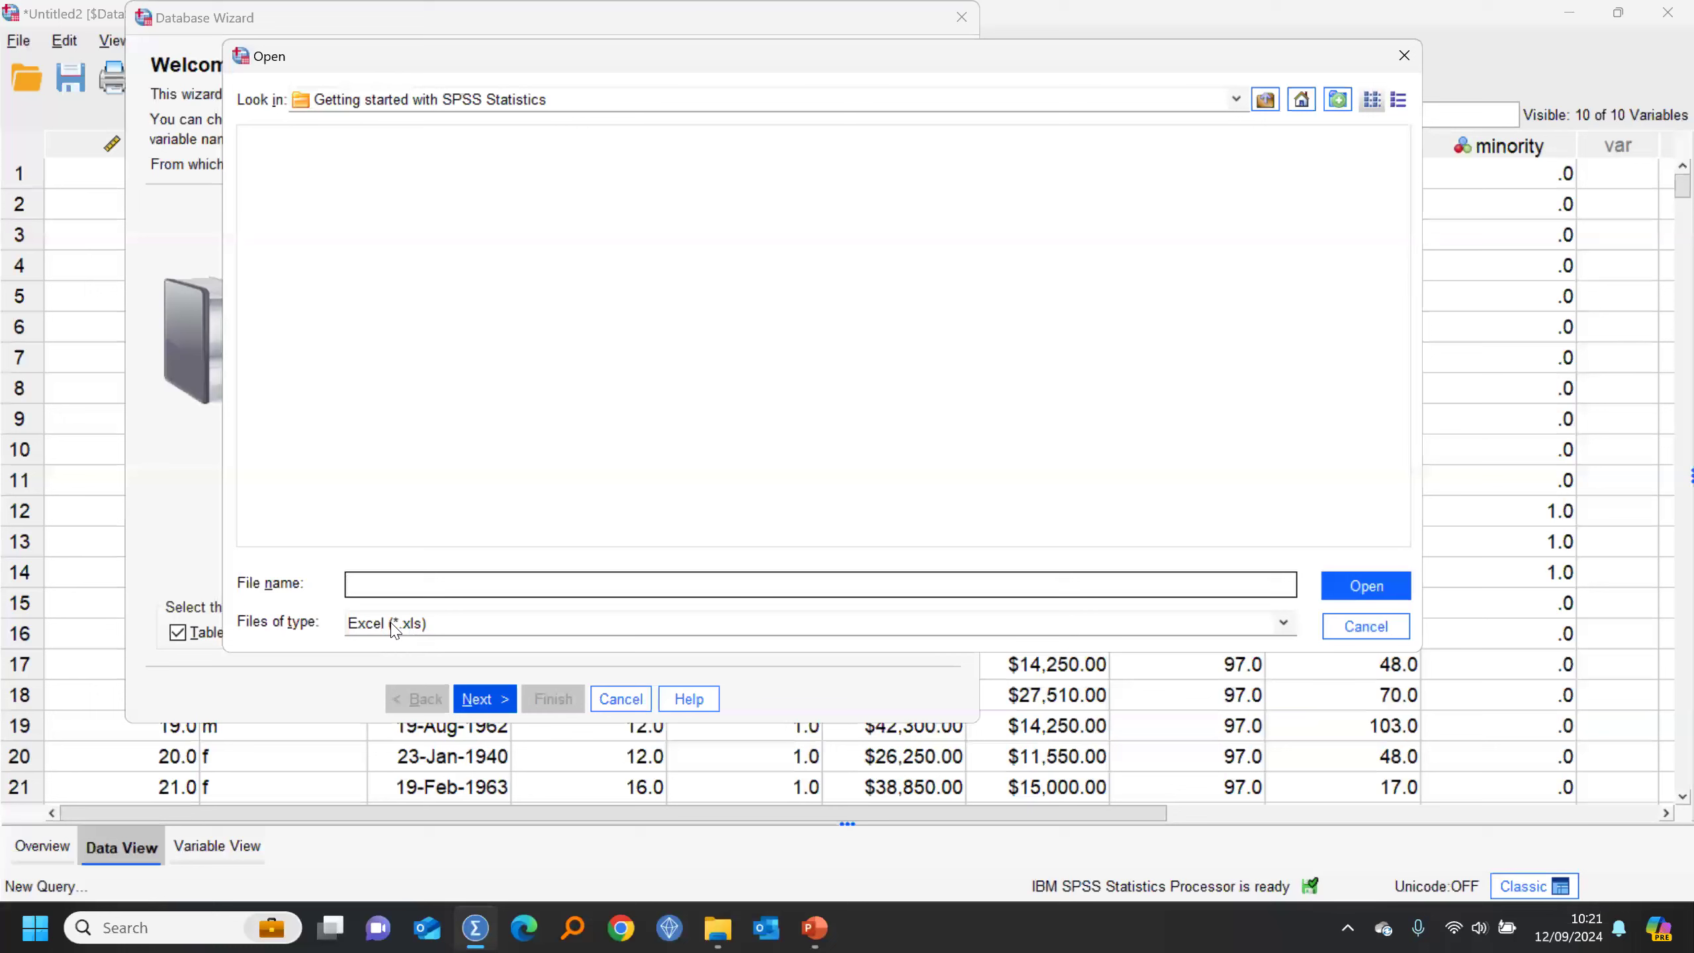
left_click(395, 630)
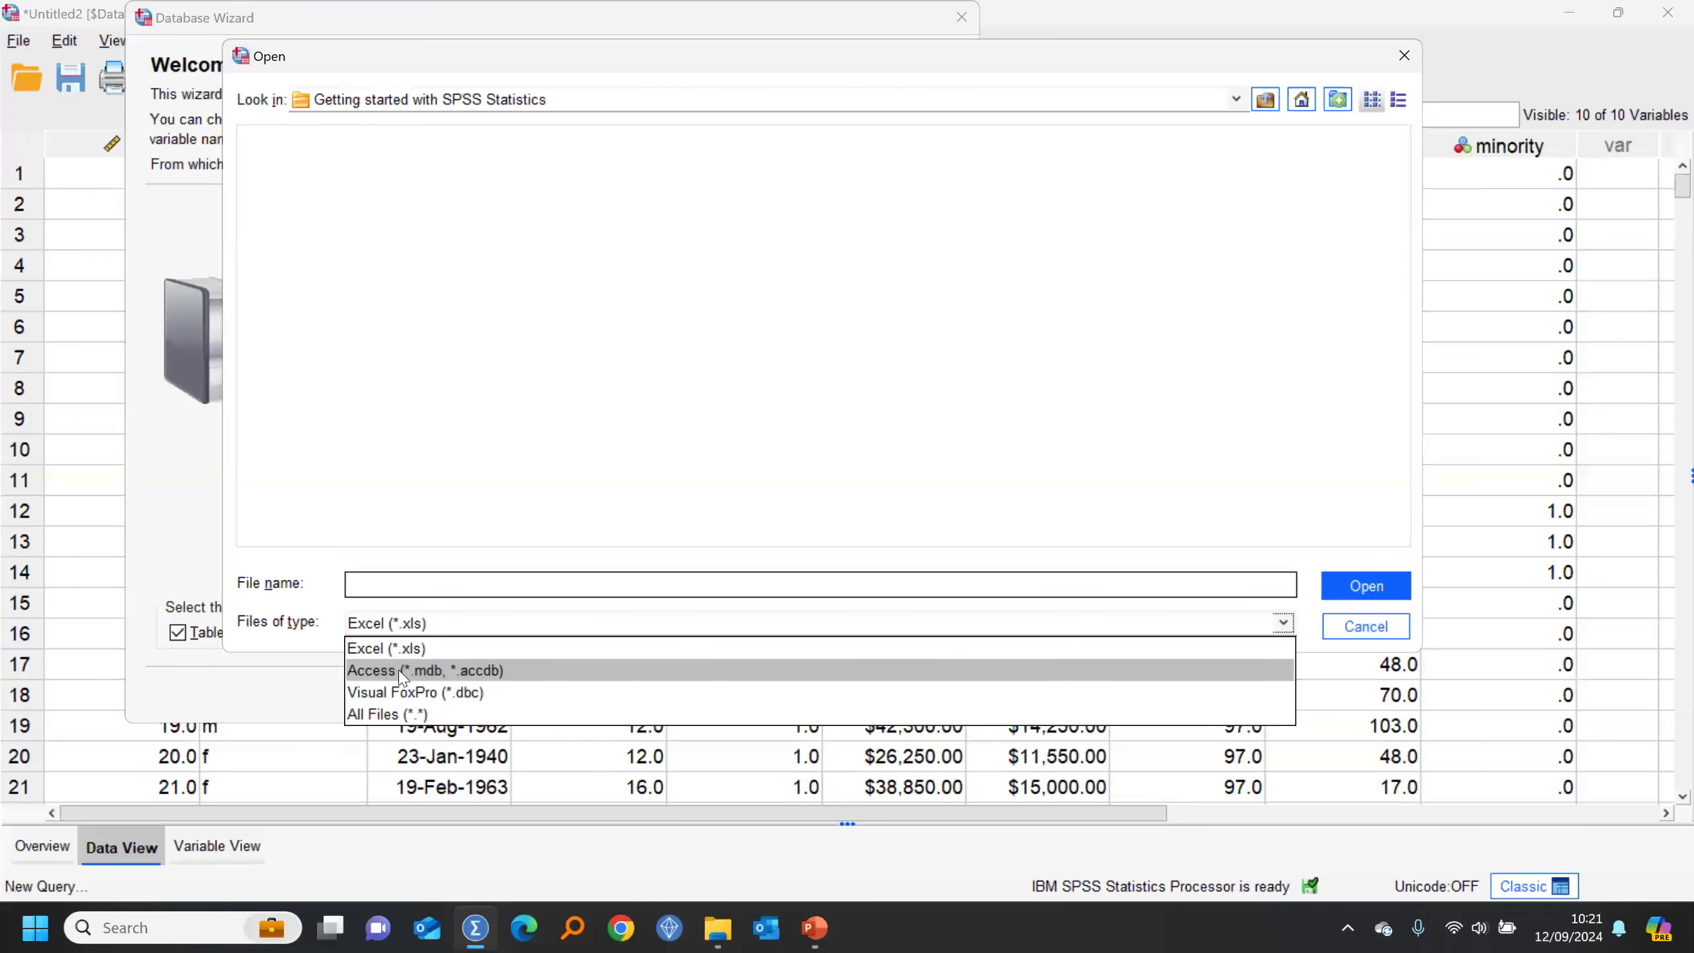
left_click(431, 671)
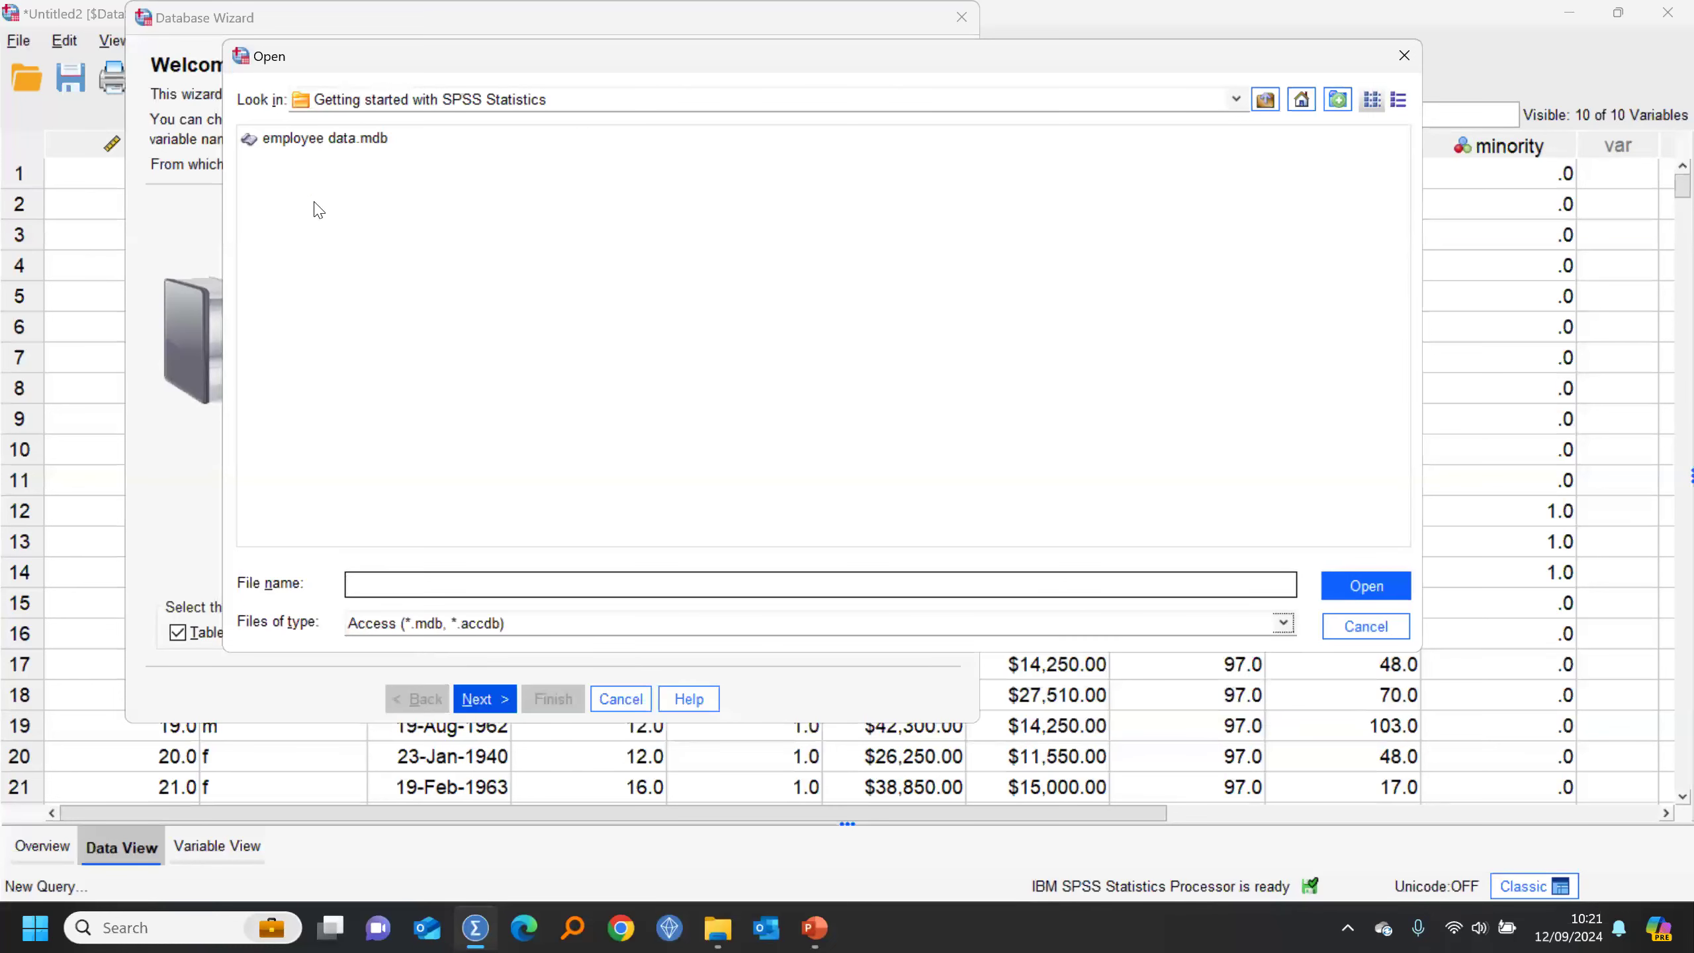
left_click(313, 138)
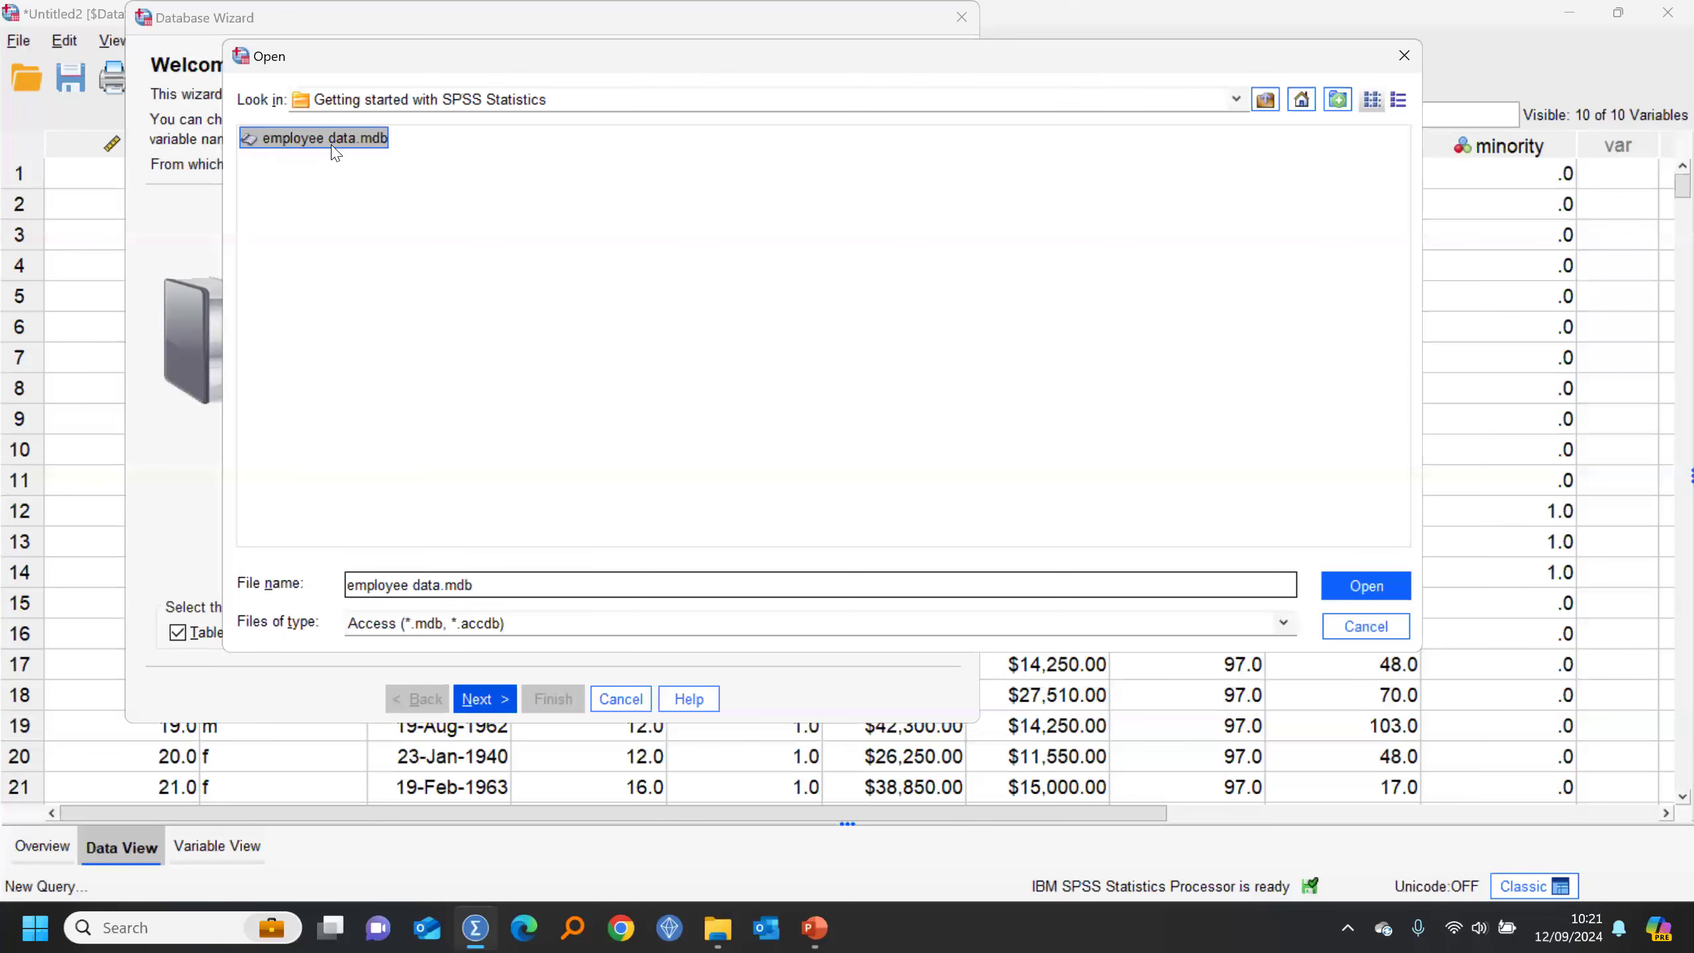
left_click(1358, 596)
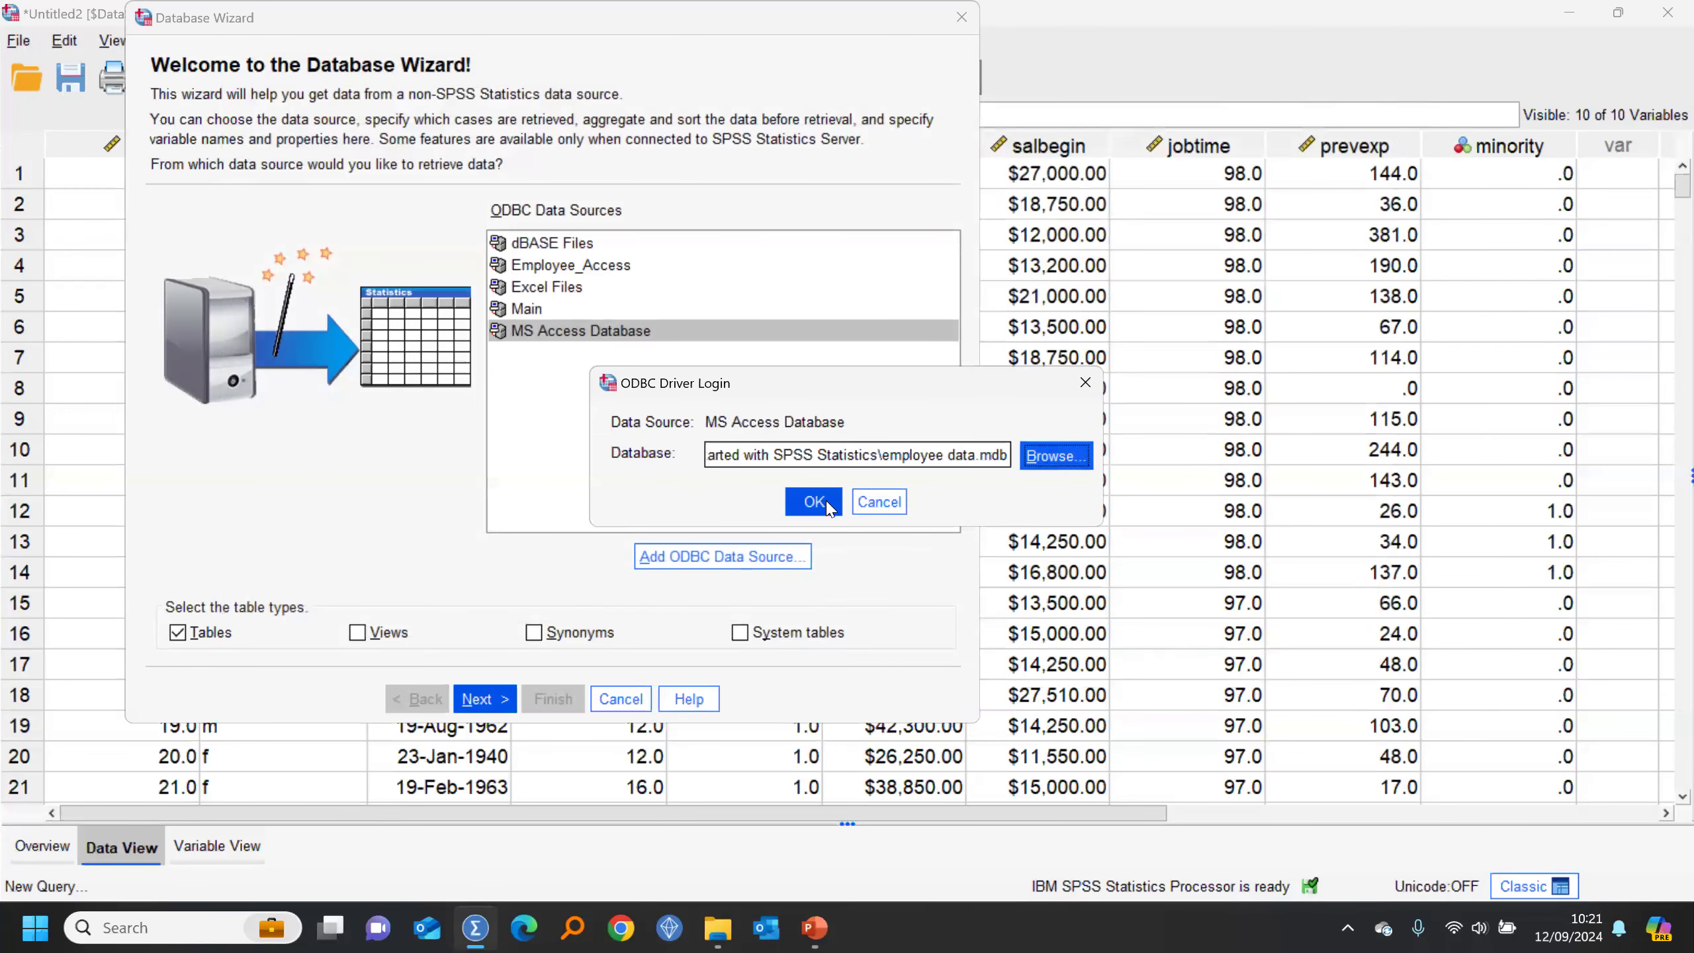
left_click(814, 502)
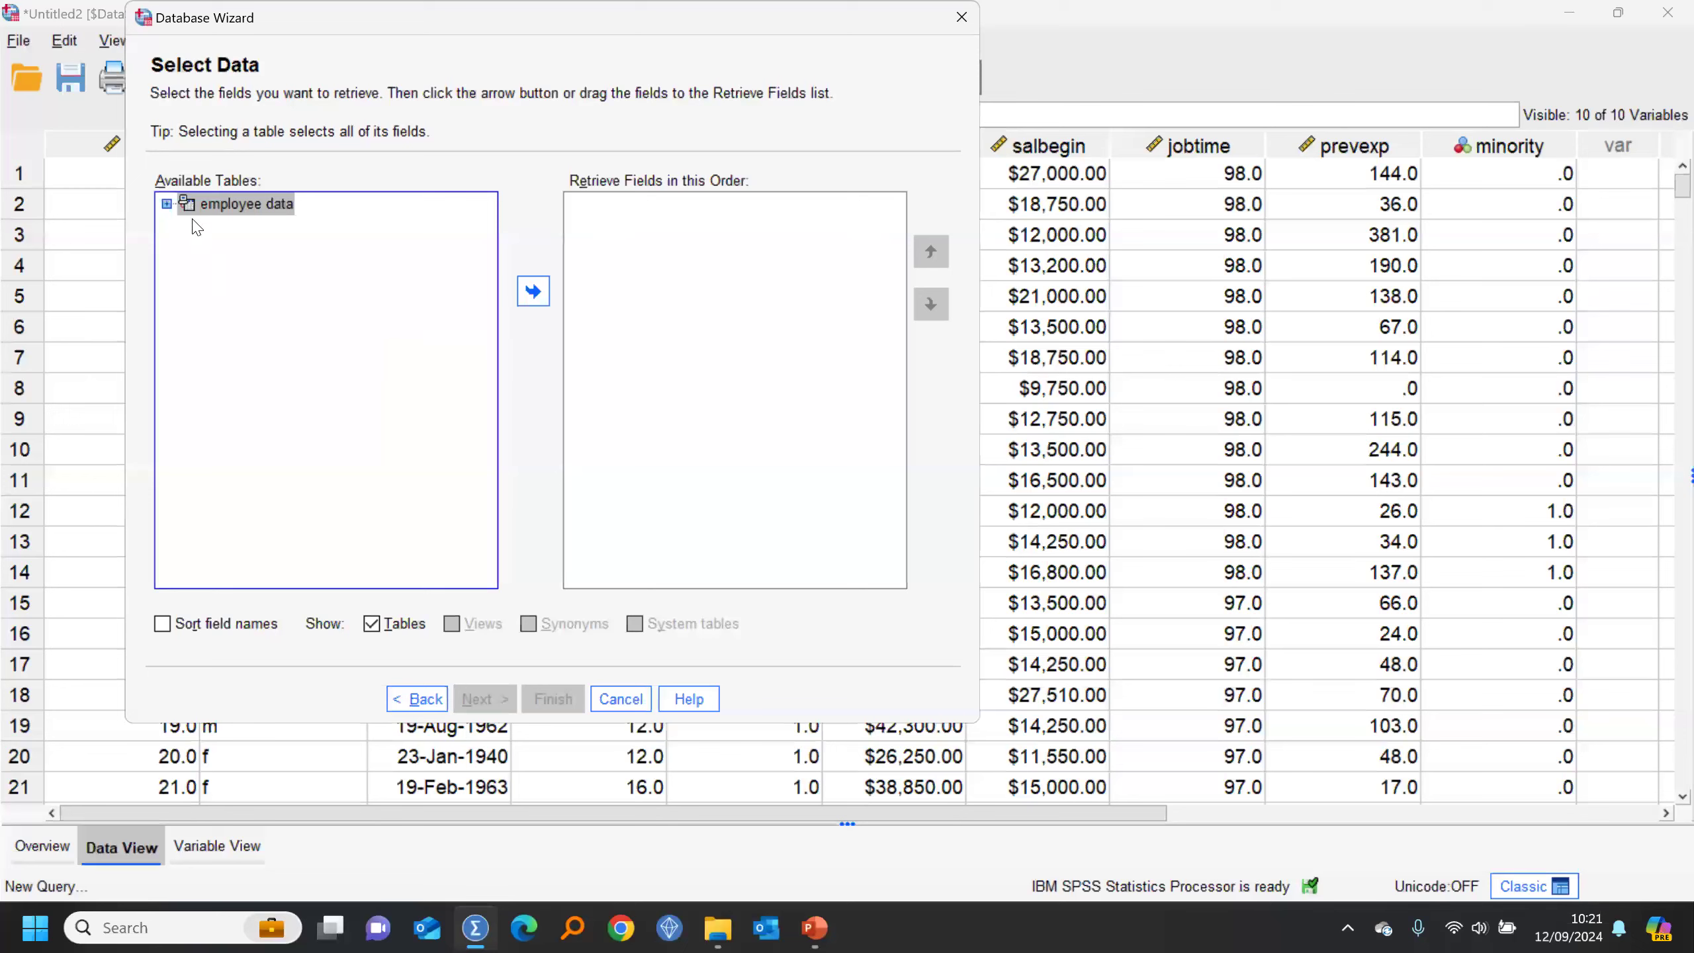
Step: Retrieve all fields of the employee data table with the existing case and variable settings, without saving the current dataset
left_click_drag(200, 206, 739, 225)
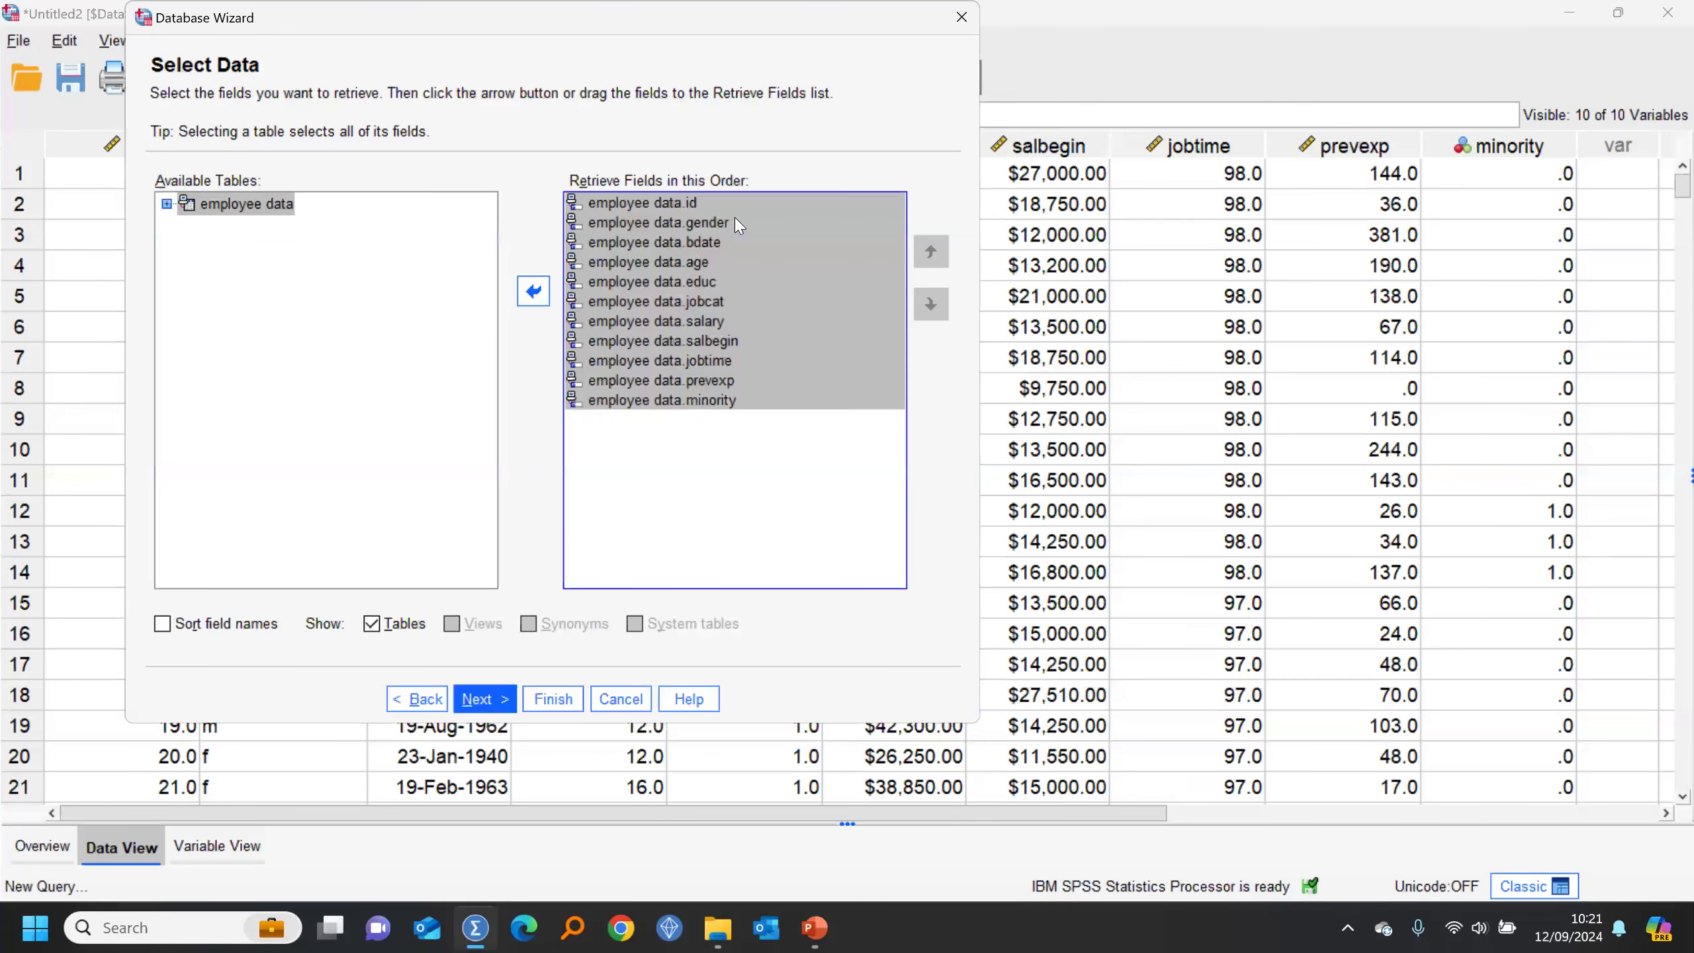
left_click(484, 699)
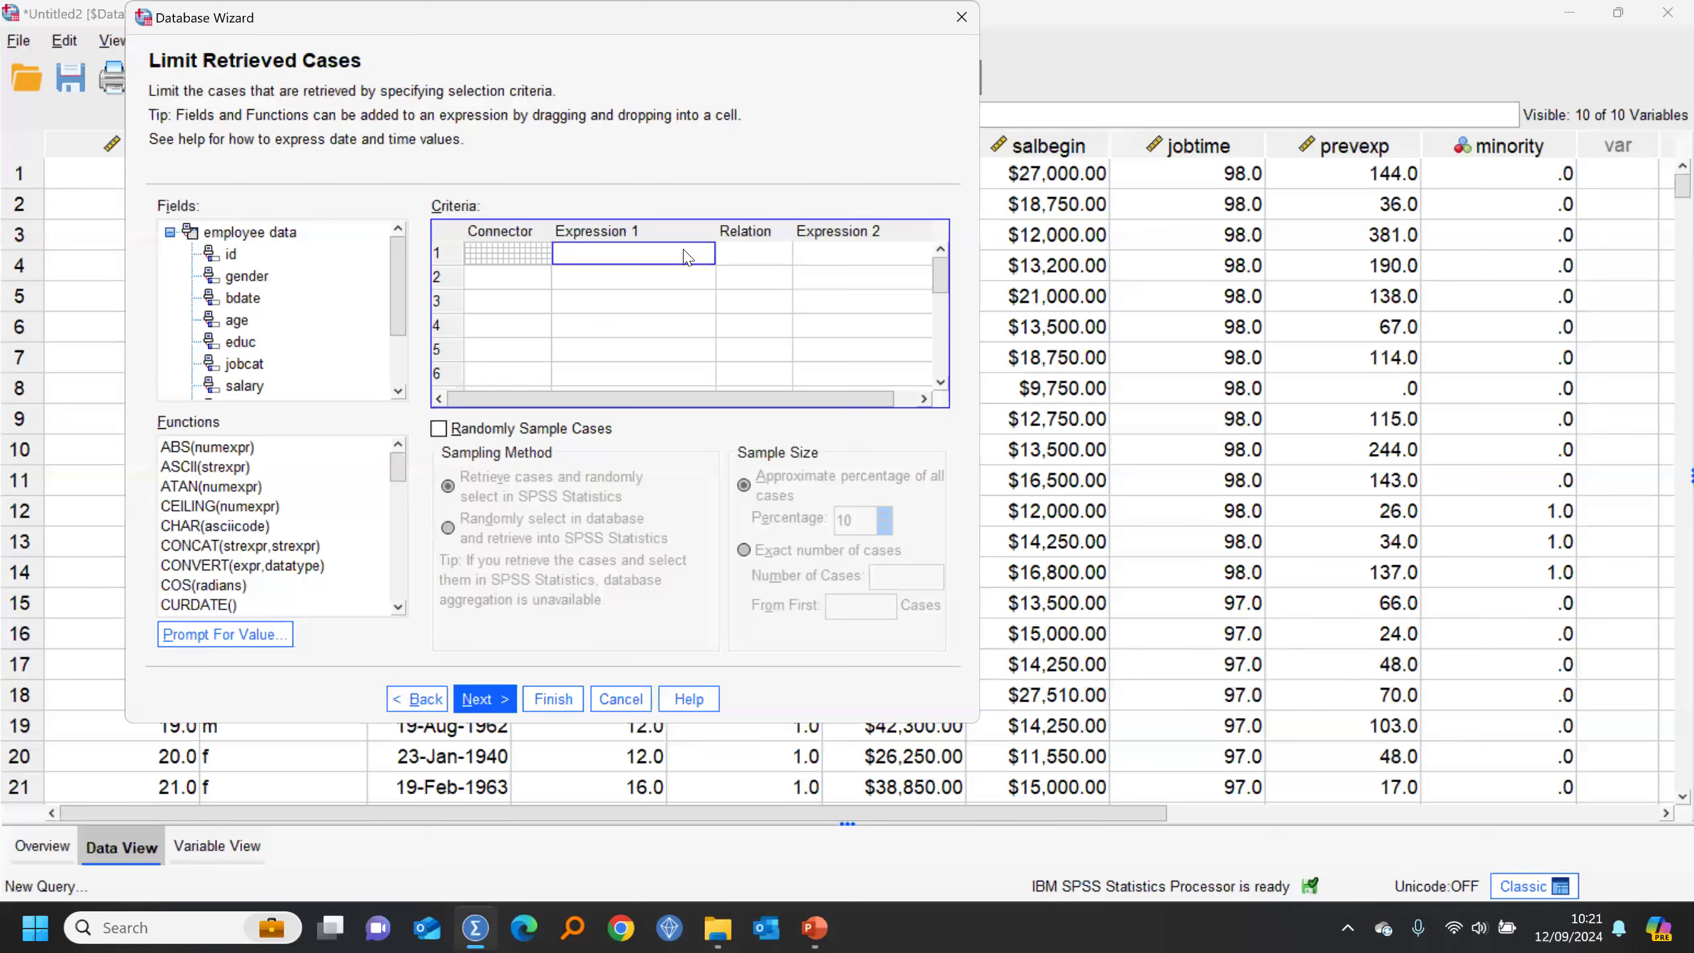
left_click(485, 700)
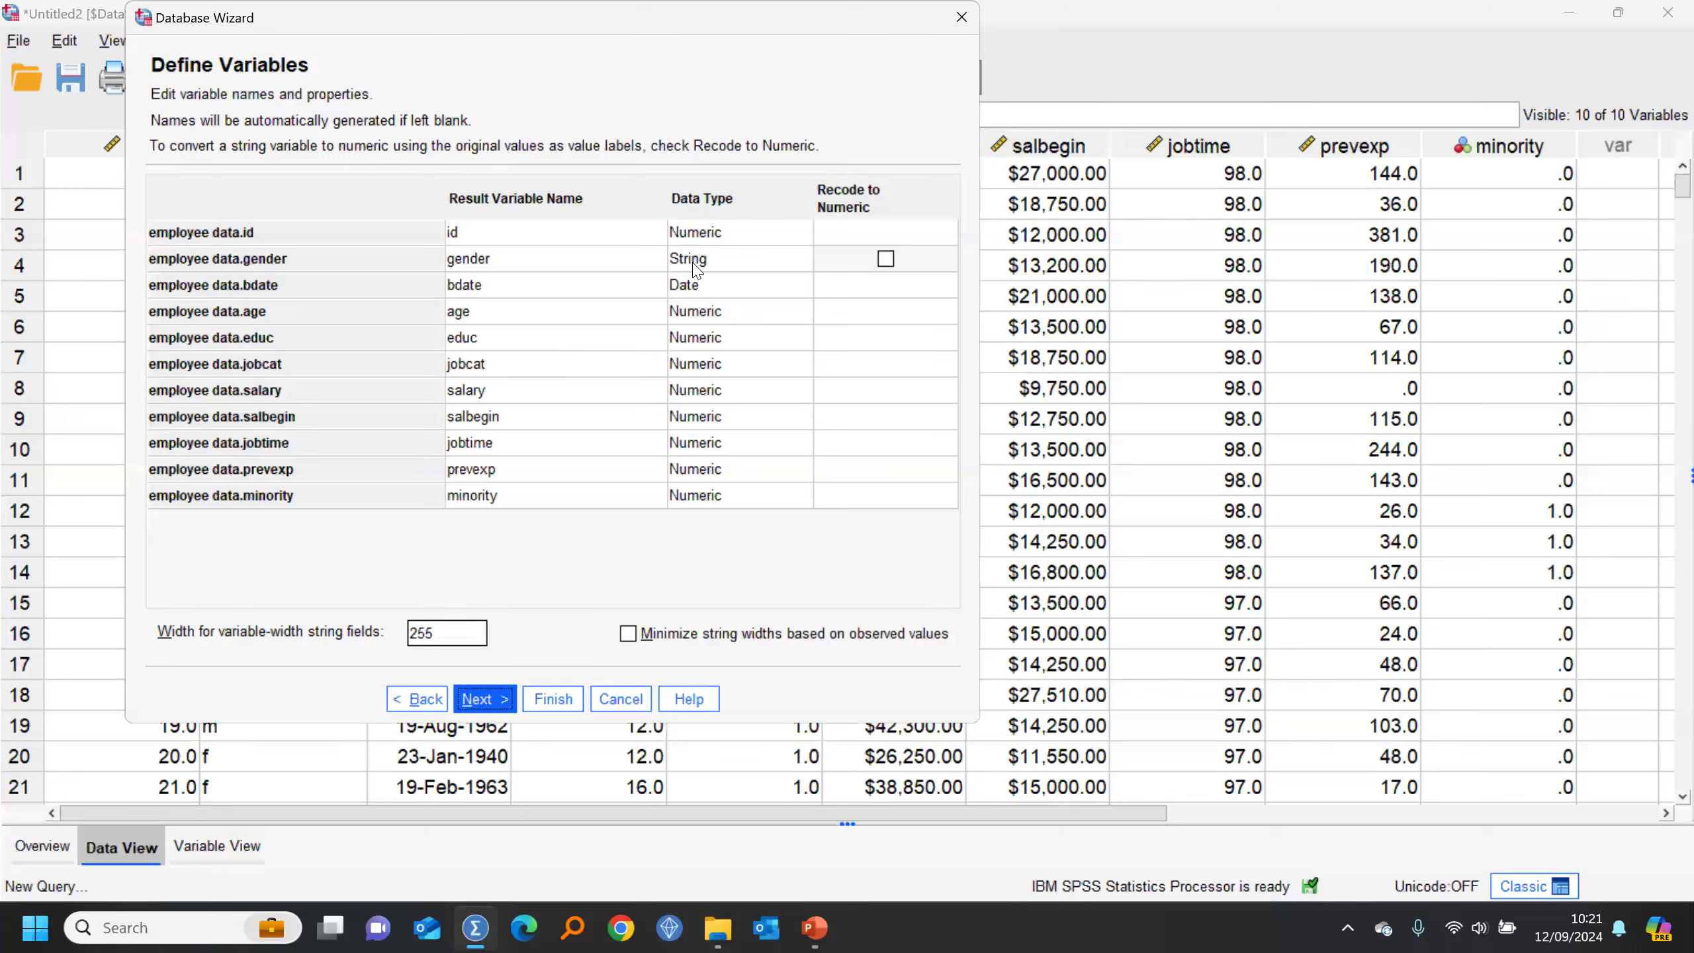
left_click(486, 701)
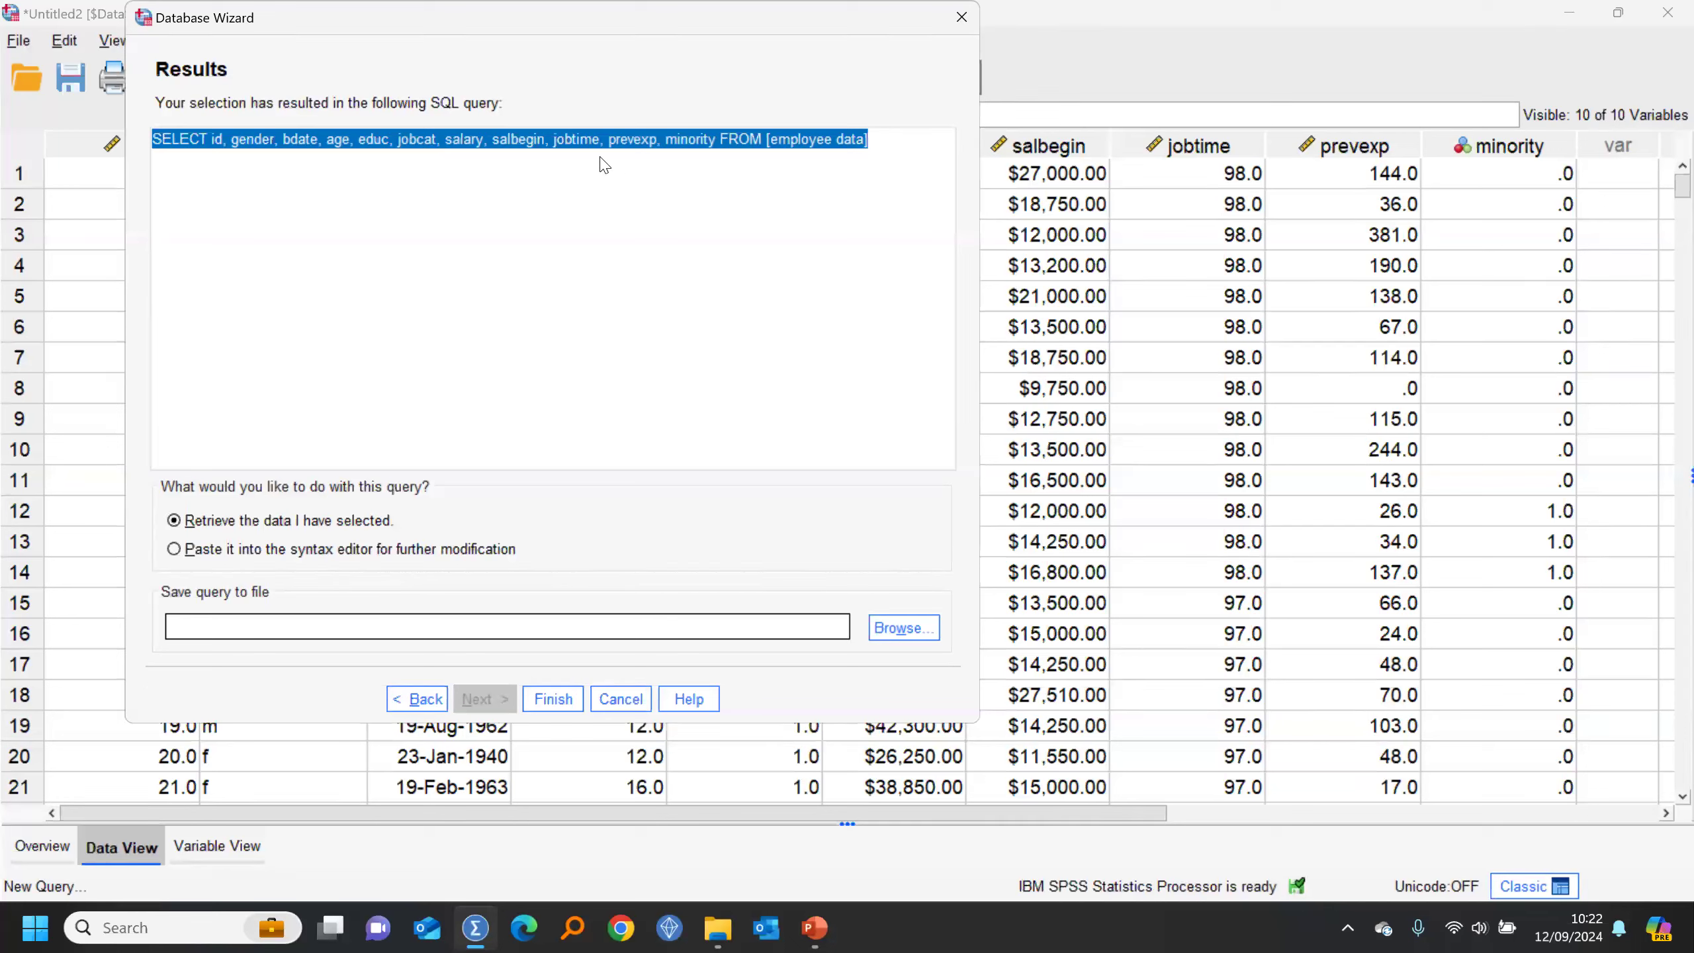
left_click(553, 709)
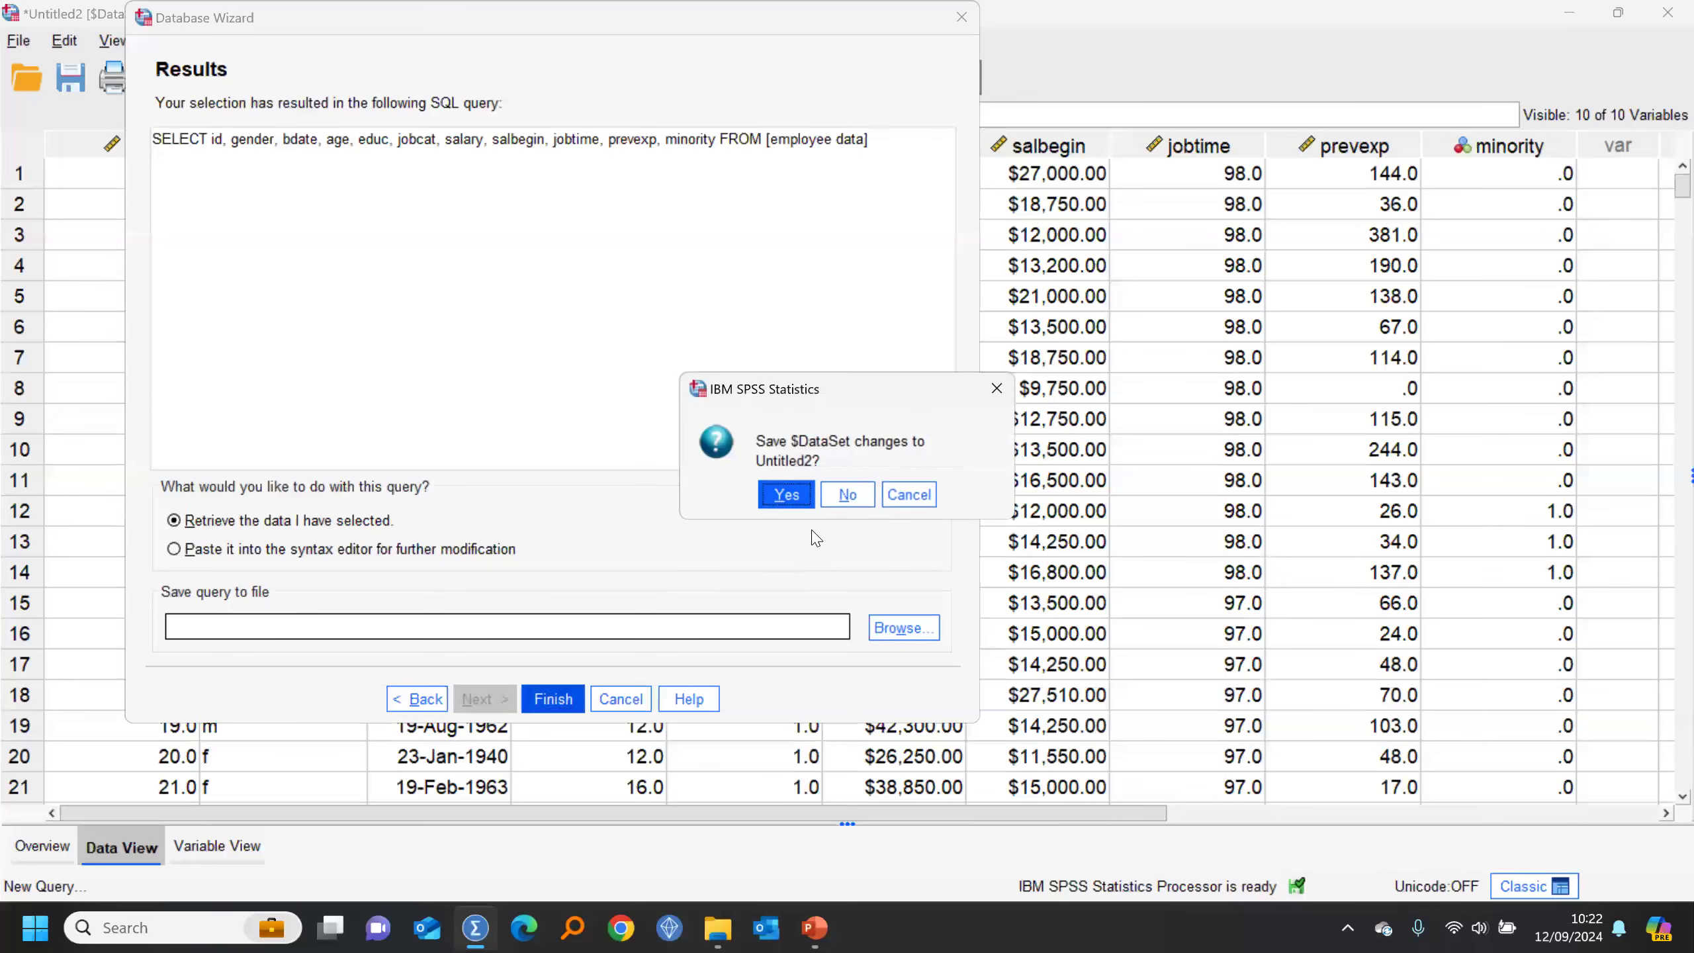
left_click(849, 495)
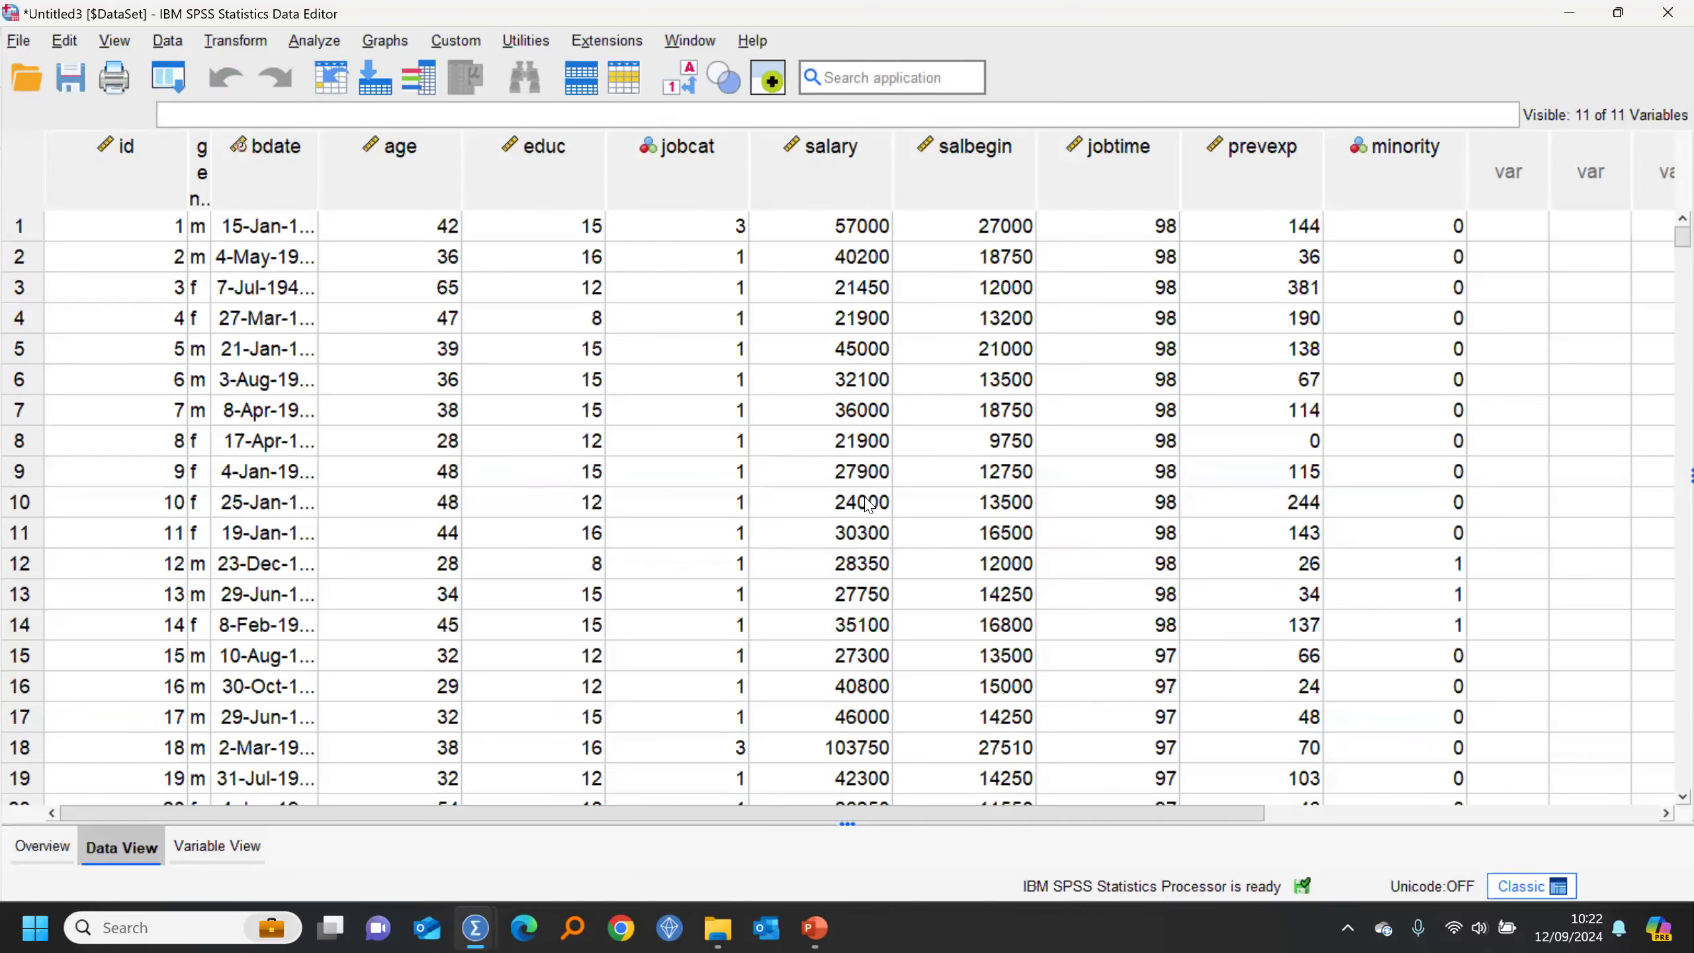
Step: Widen the gender and bdate columns so the variable name and the full dates fit
left_click_drag(210, 185, 332, 167)
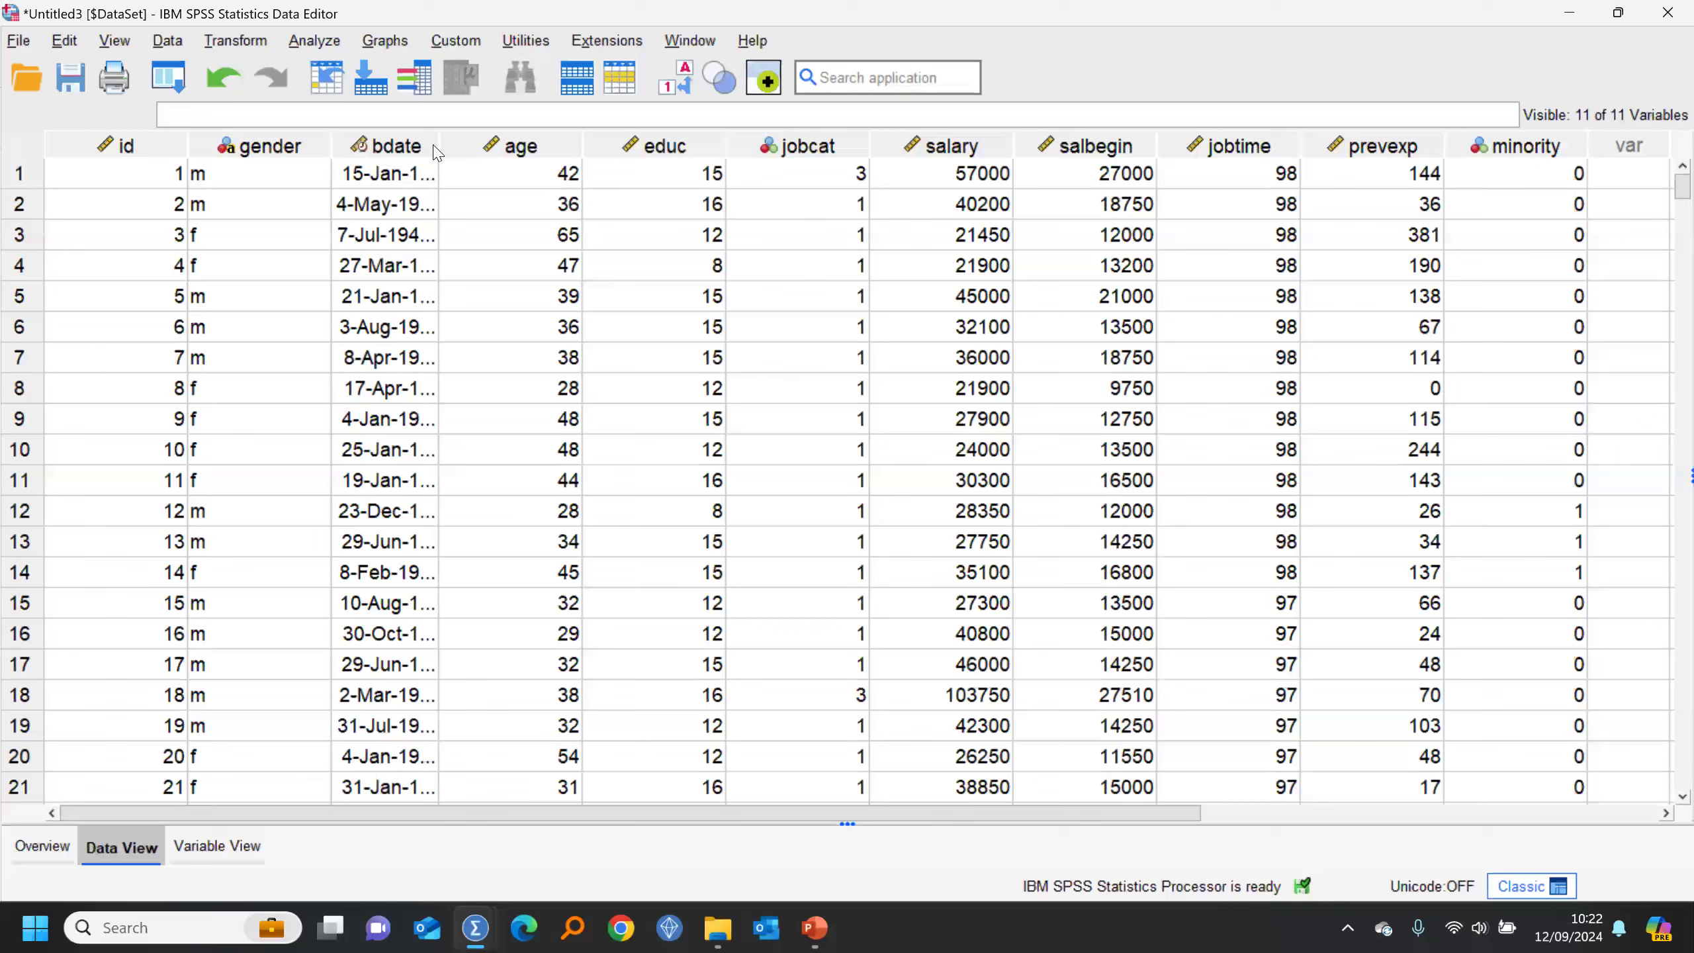
left_click_drag(437, 145, 535, 144)
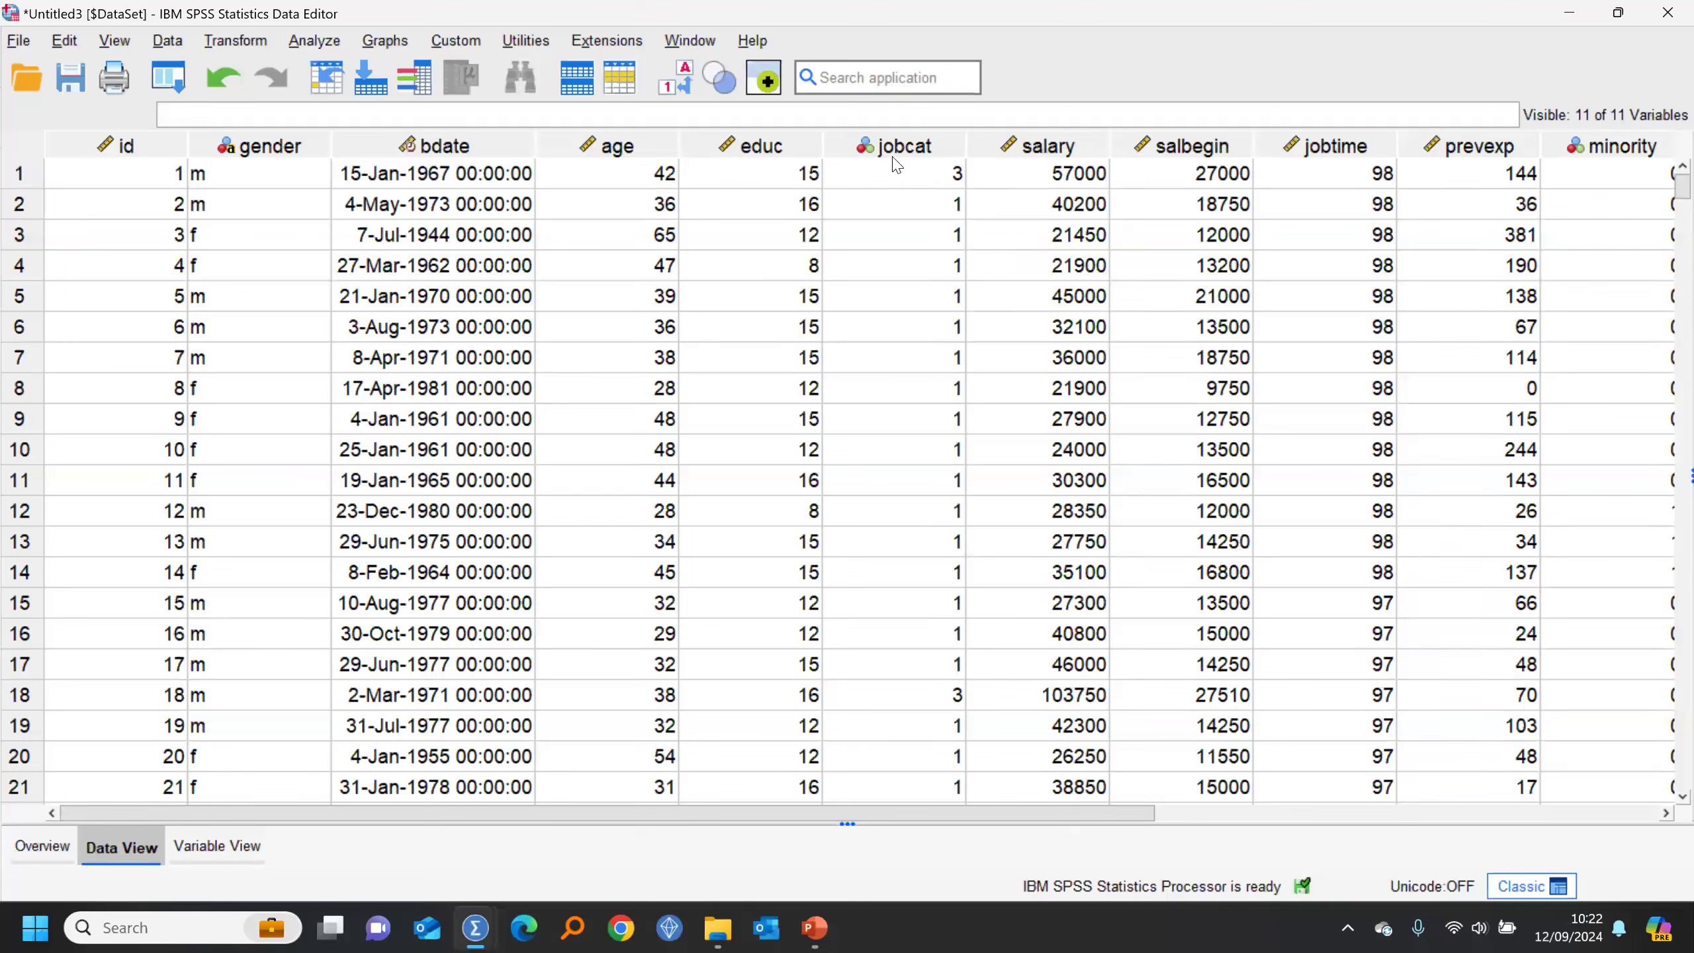
Step: Generate descriptive statistics for the jobcat variable and clear all output from the Viewer
right_click(882, 206)
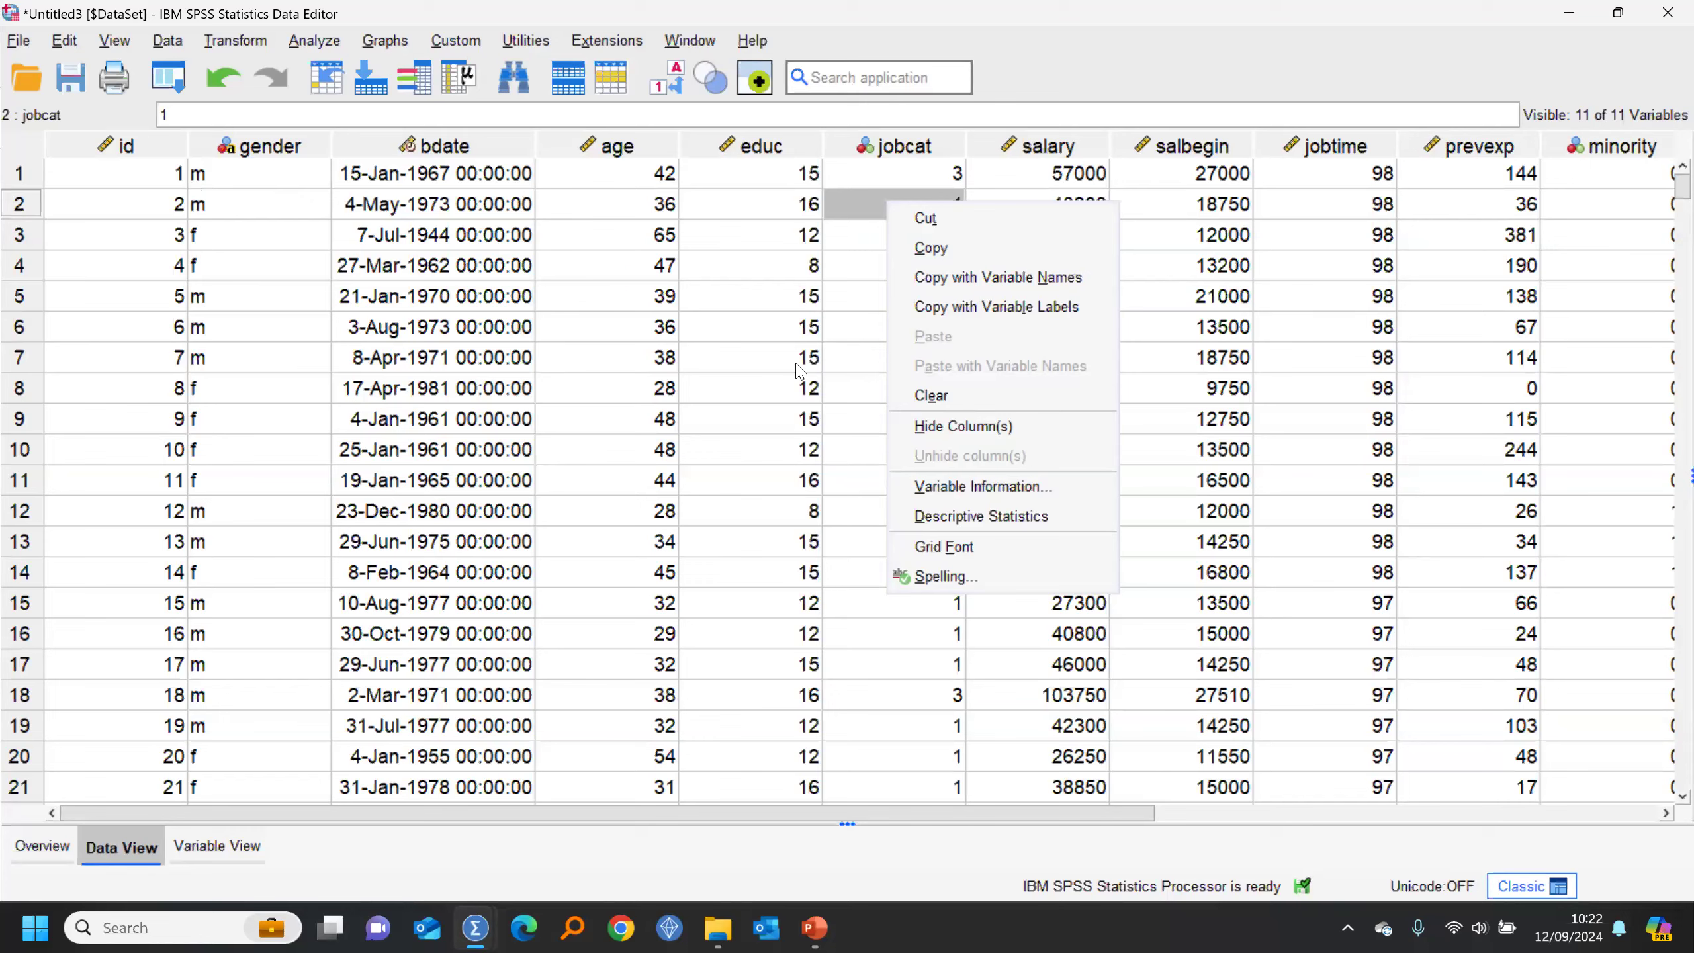
left_click(986, 517)
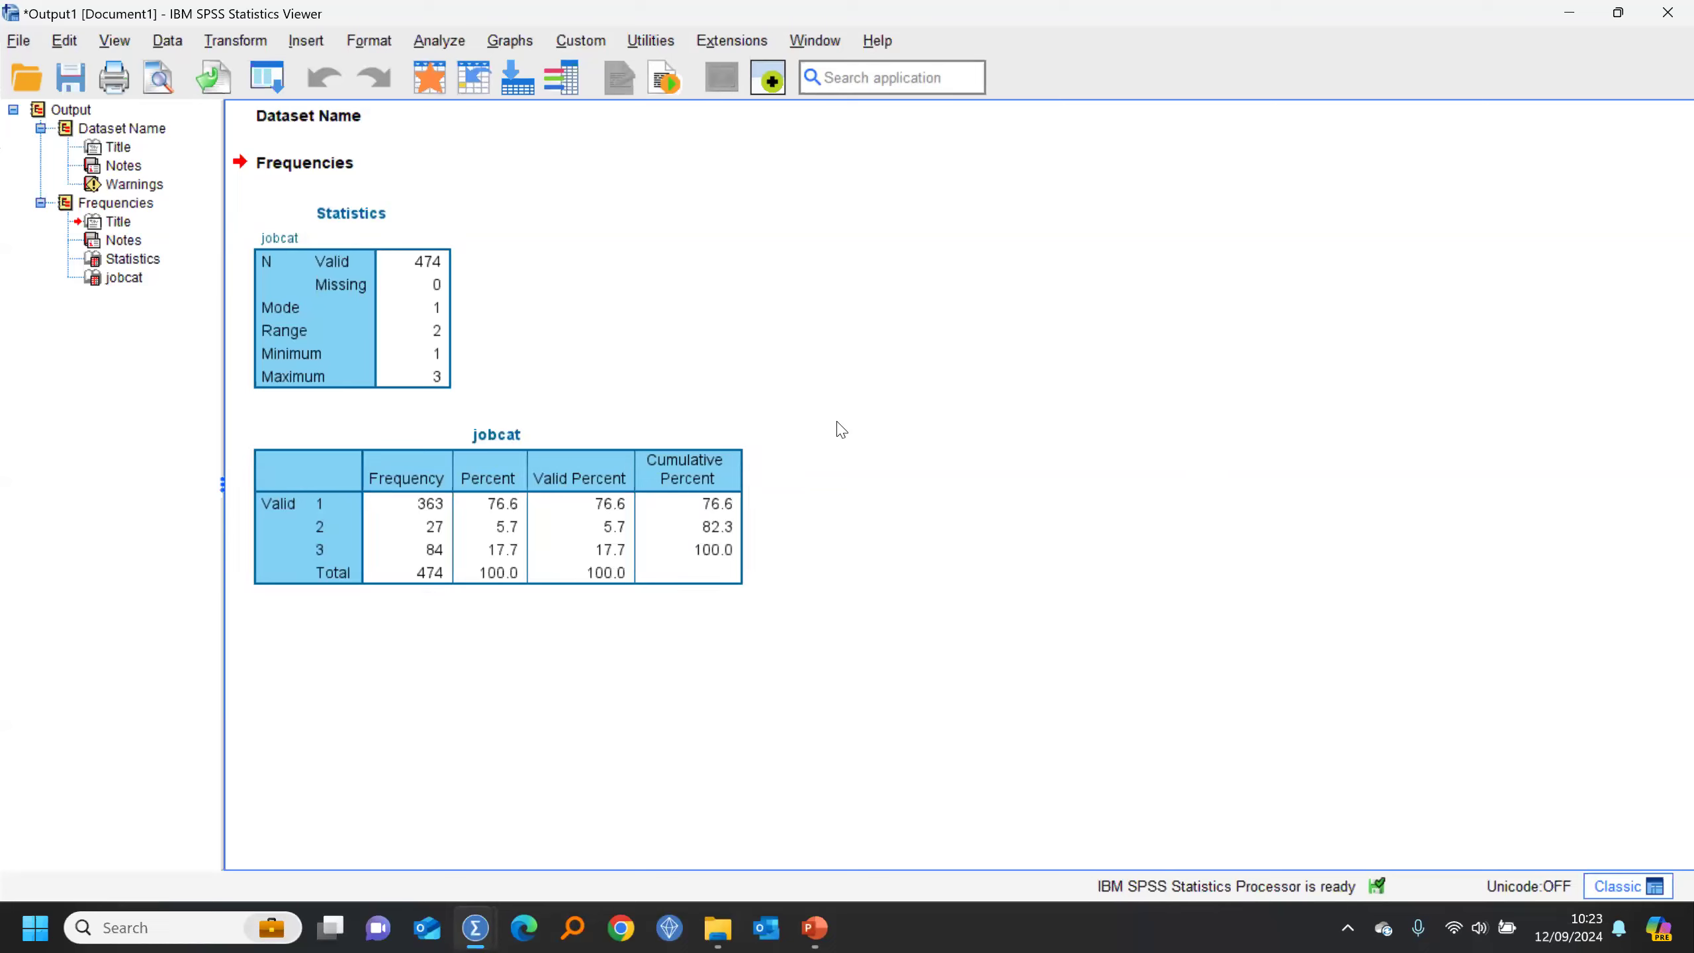
left_click(37, 111)
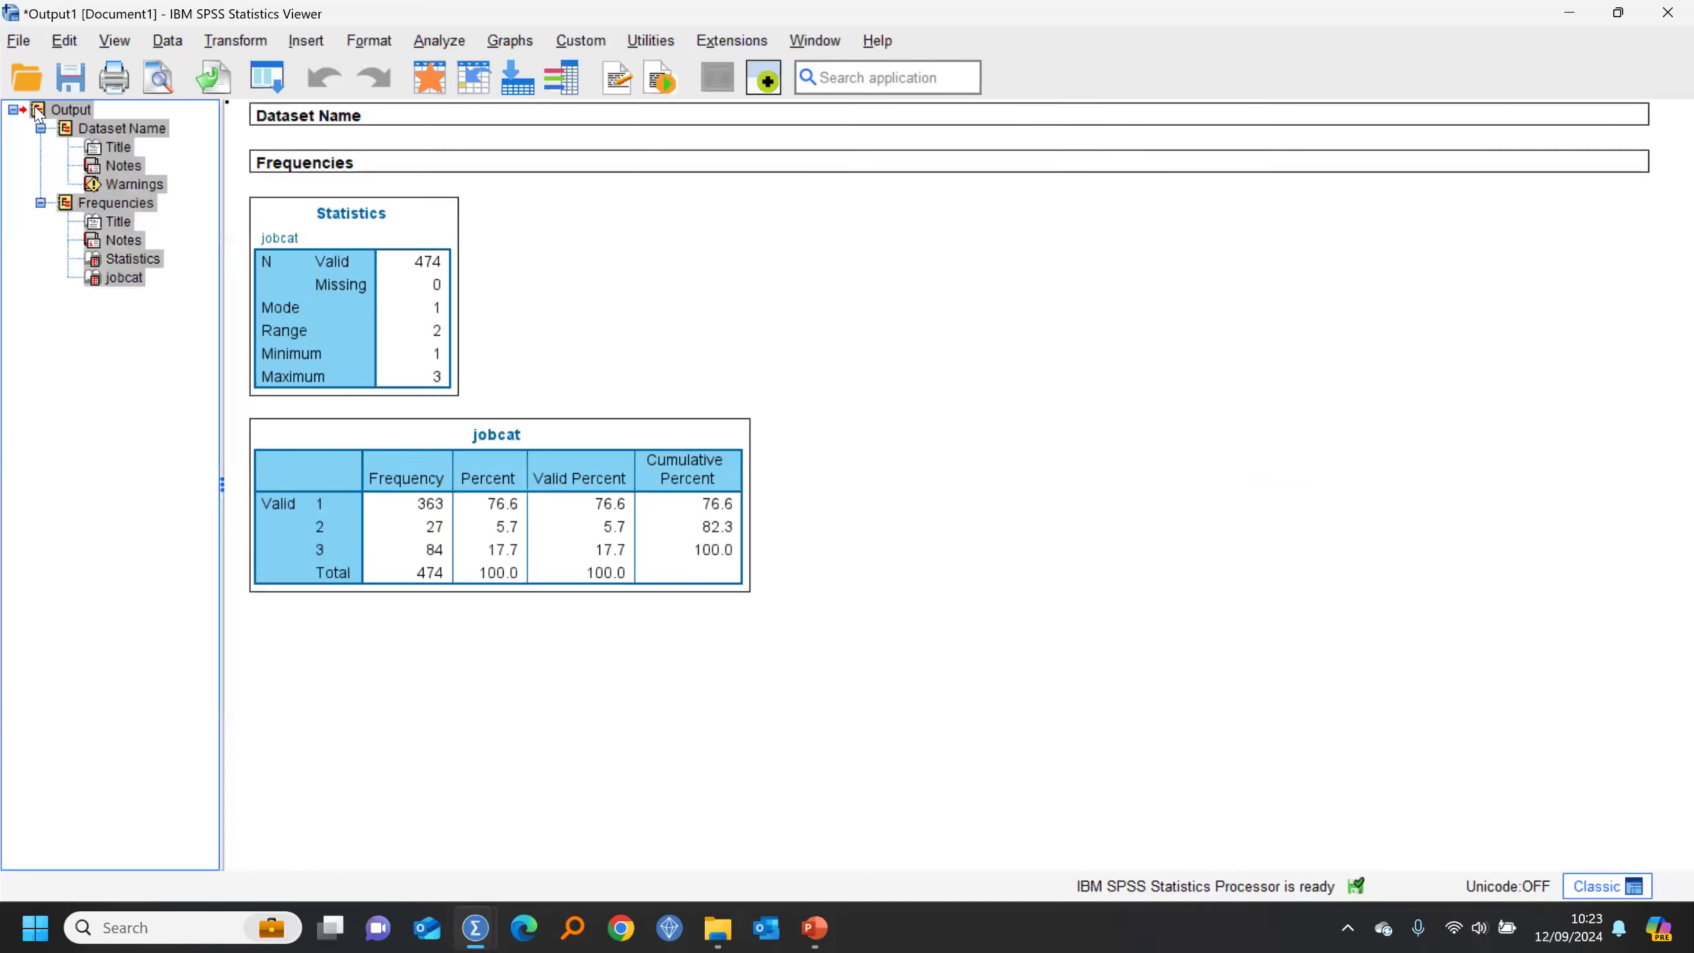
key("Delete")
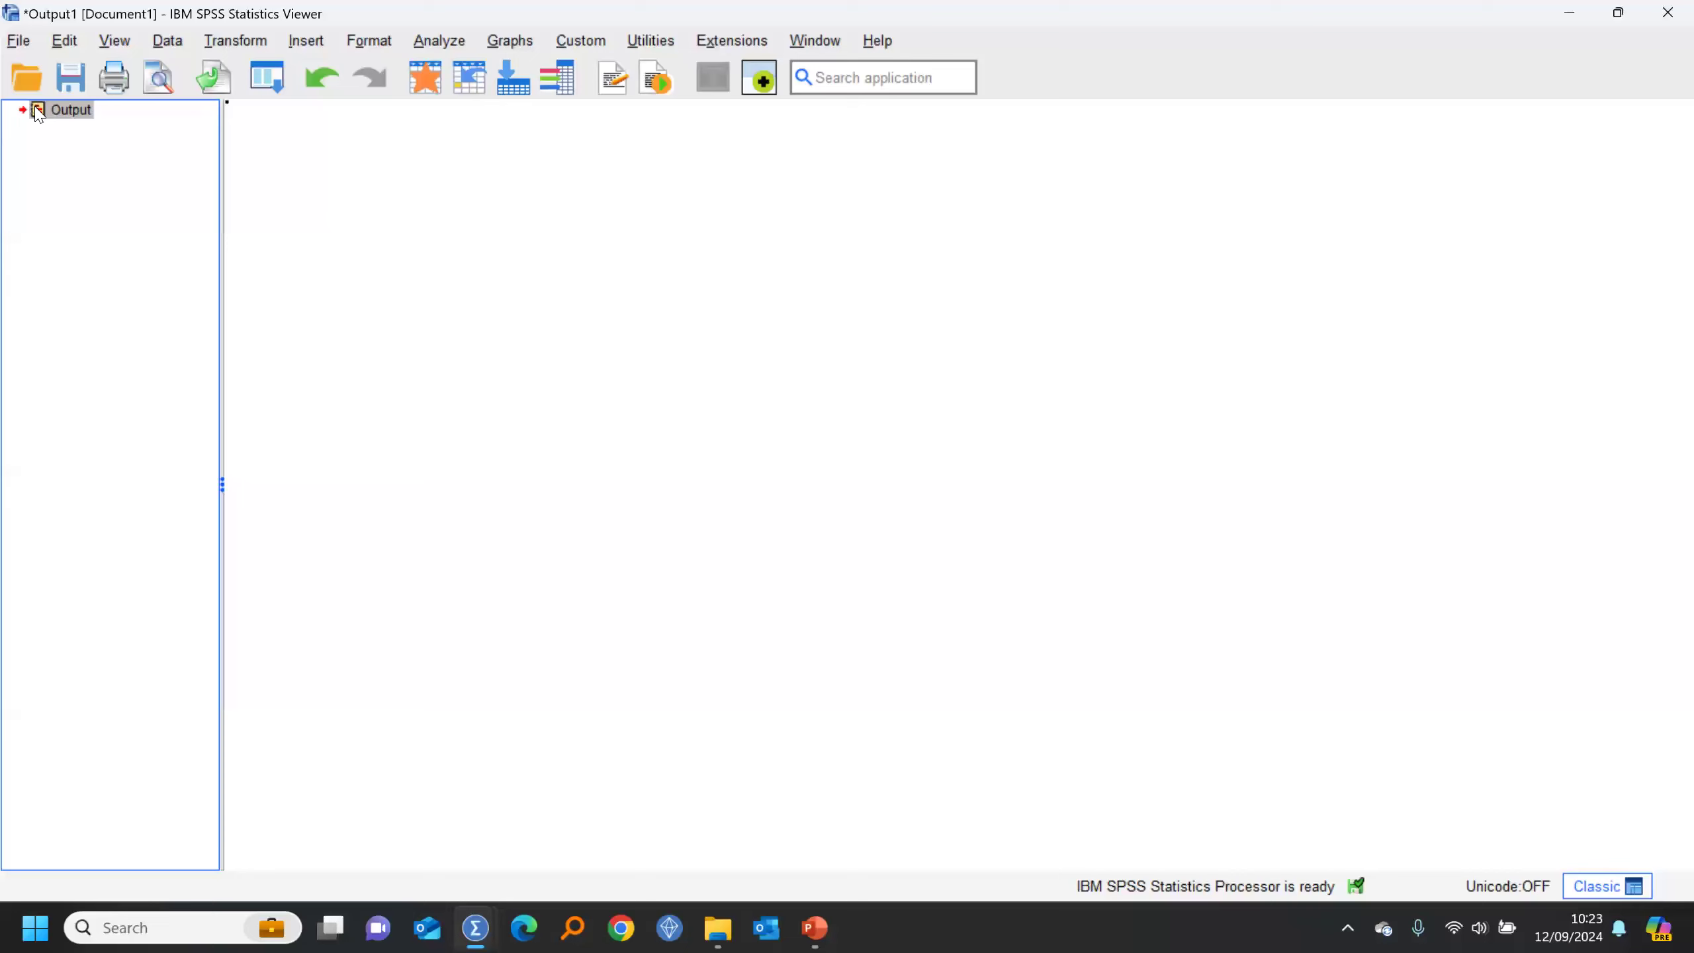
Step: Switch between the Output1 Viewer and the Untitled3 Data Editor, ending in the Data Editor
left_click(804, 44)
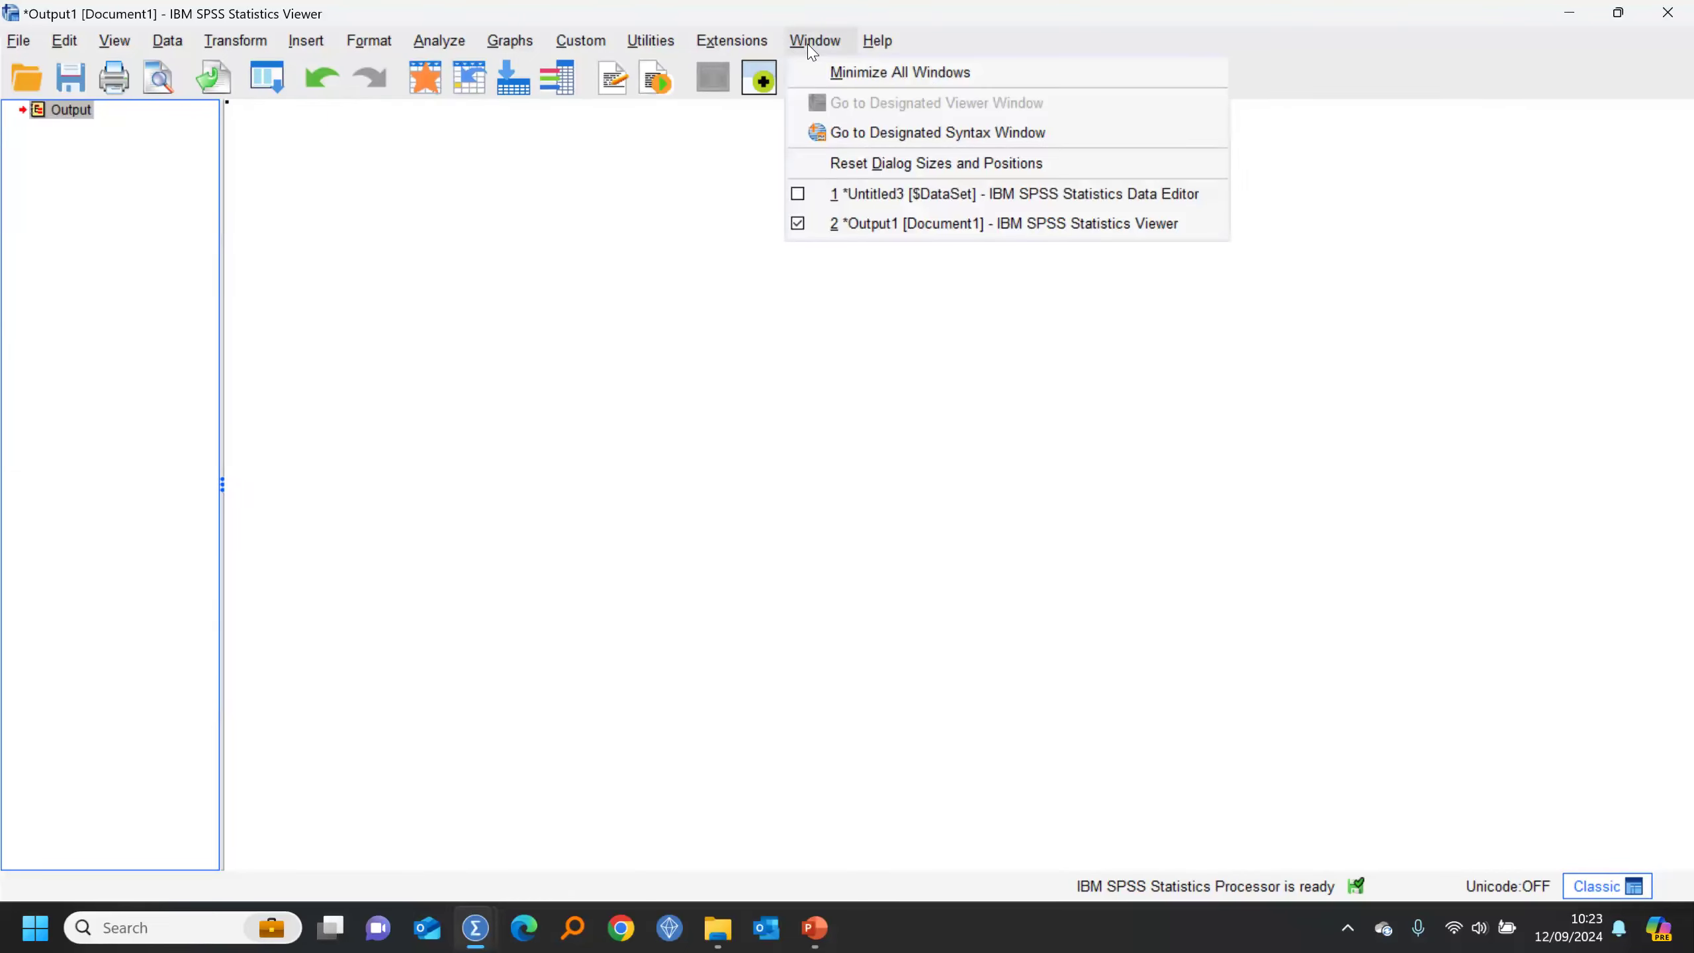
left_click(892, 197)
left_click(691, 40)
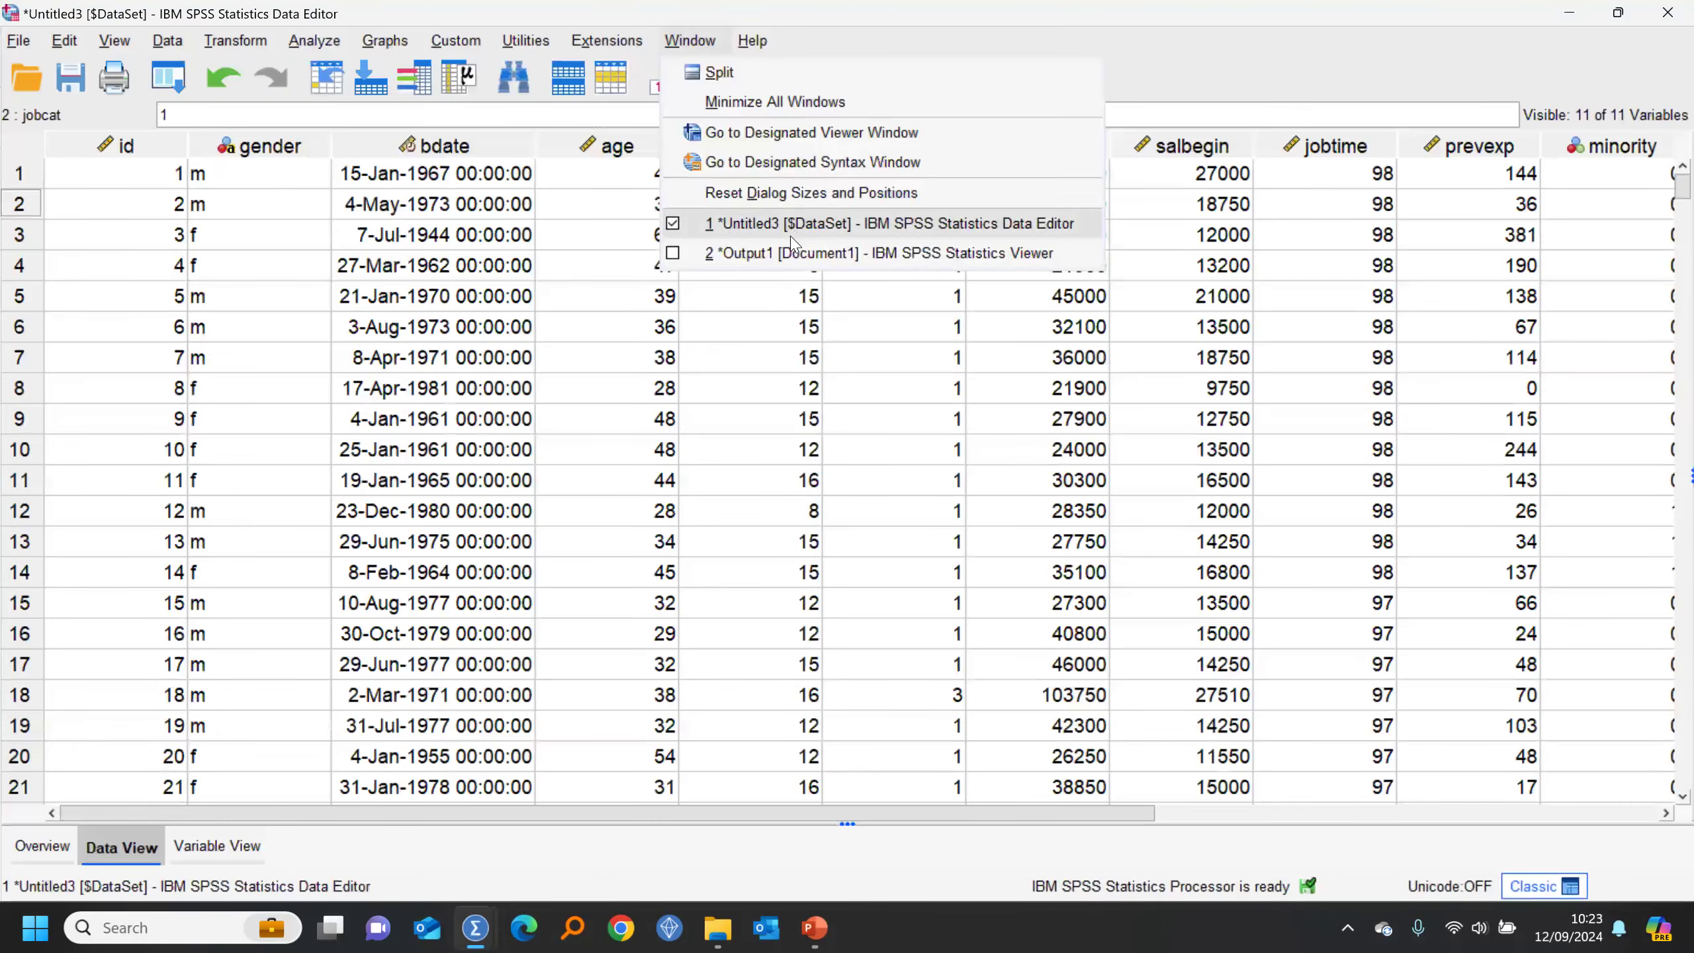
left_click(793, 252)
left_click(812, 40)
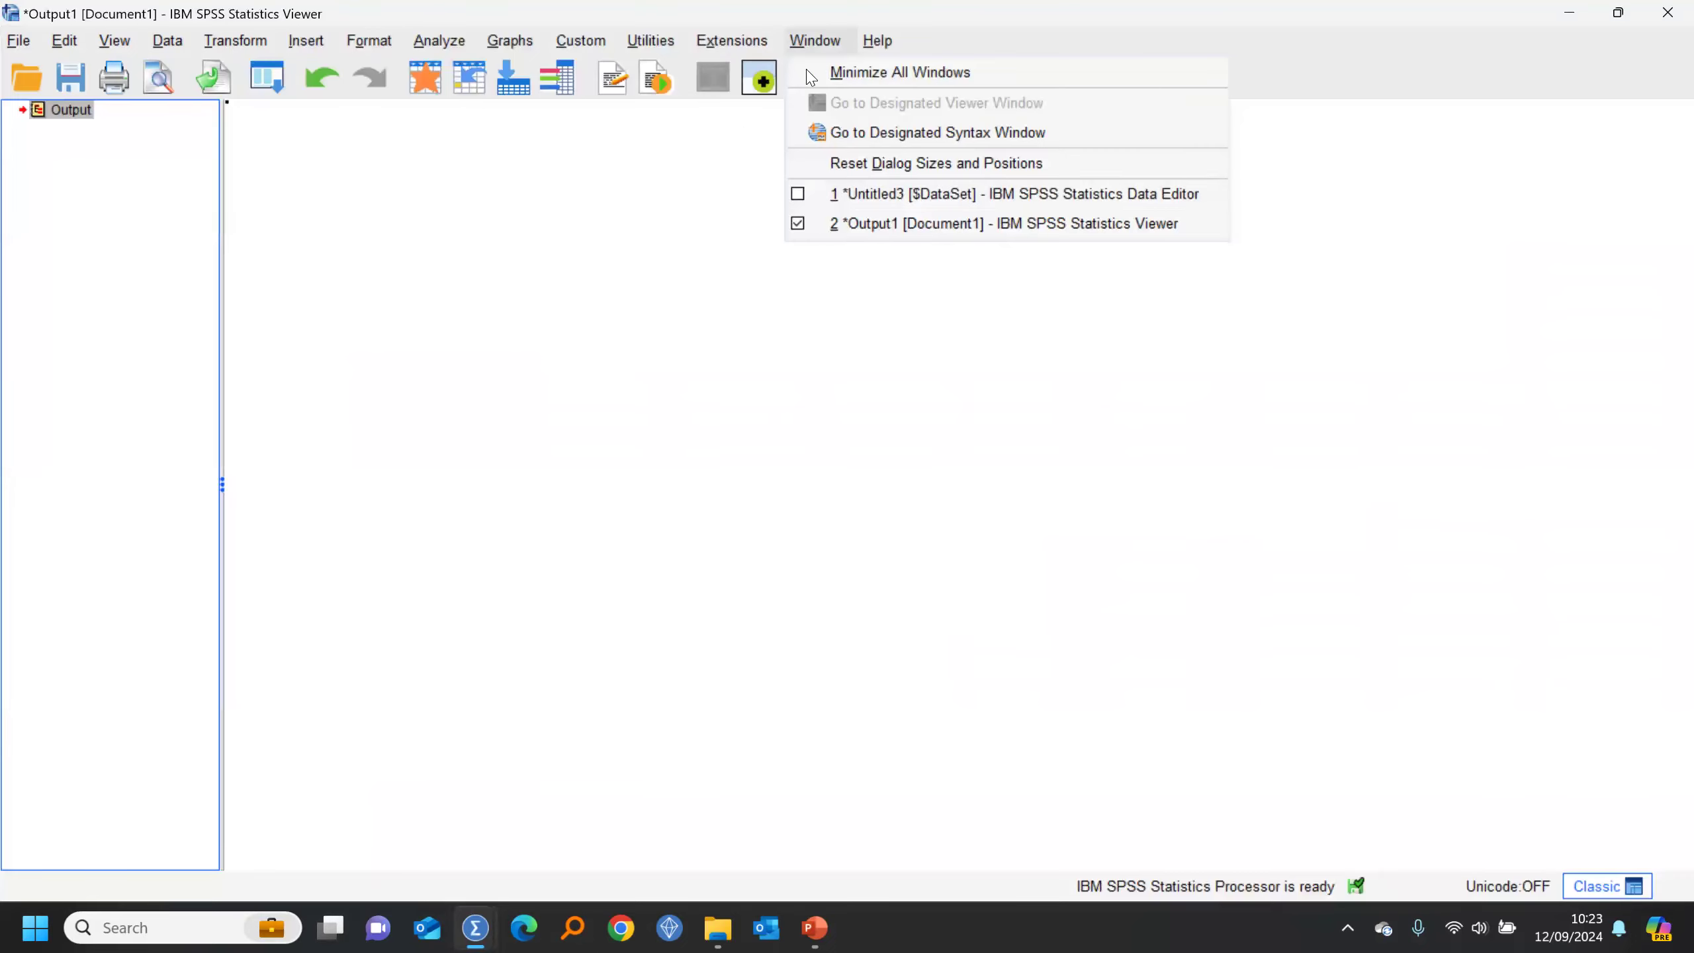
left_click(822, 196)
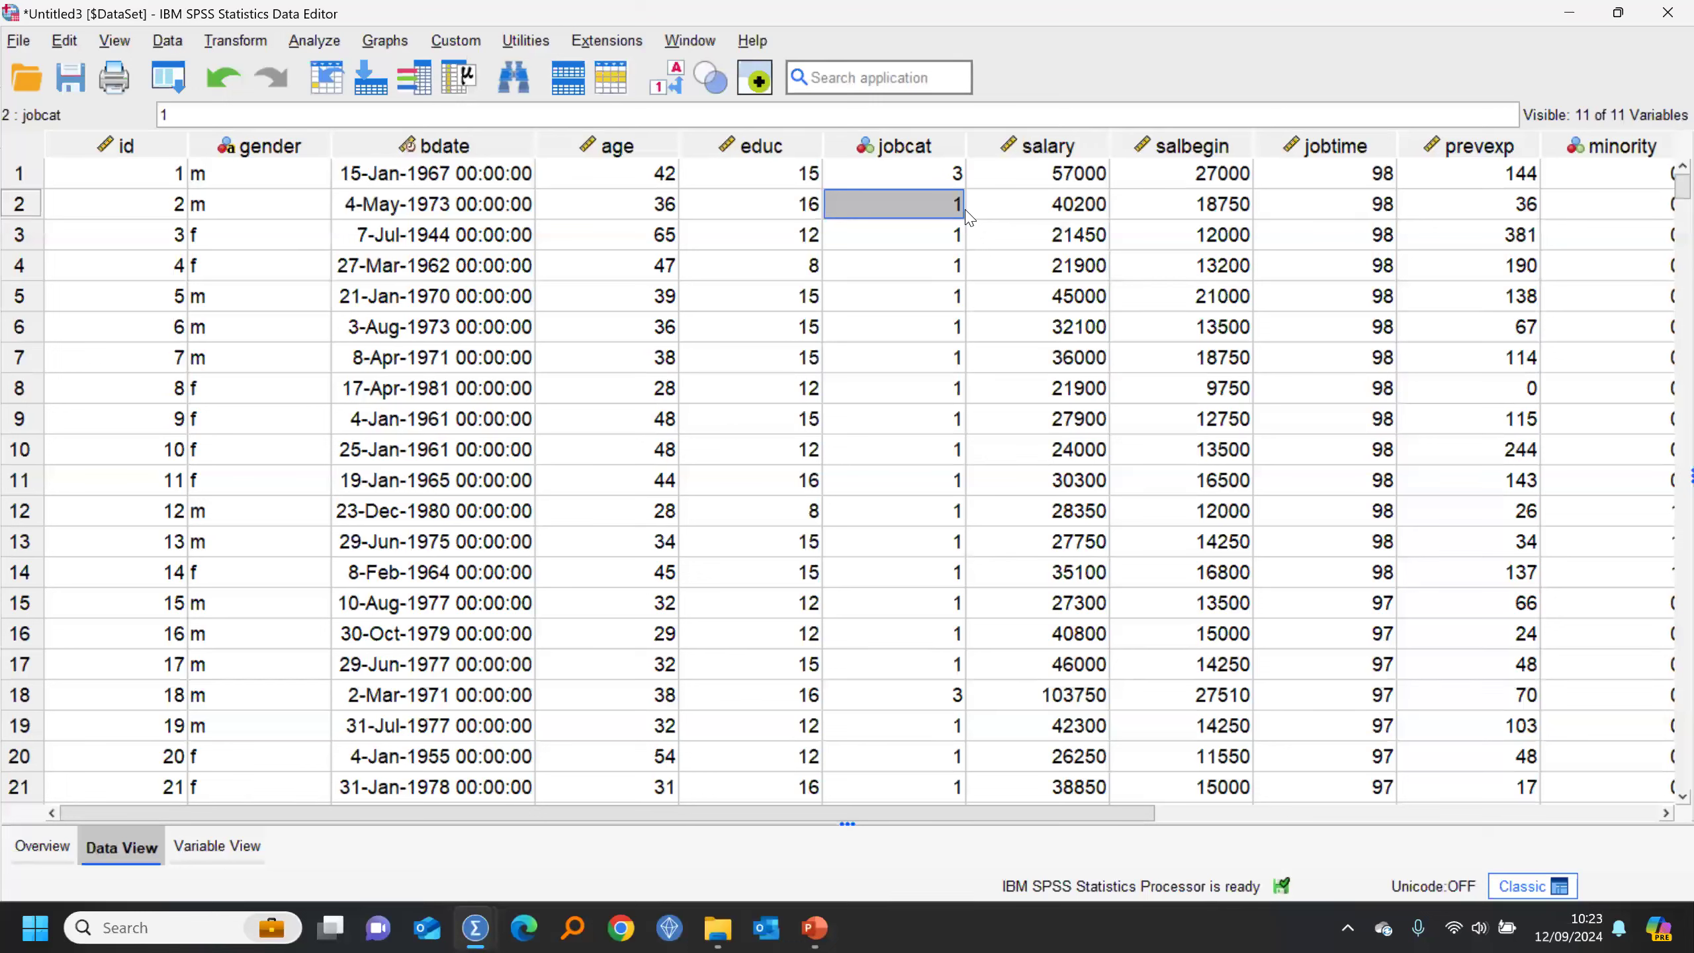
Step: Jump to the last and first cases from the gender column, and to the last and first variables of the first case
left_click(243, 167)
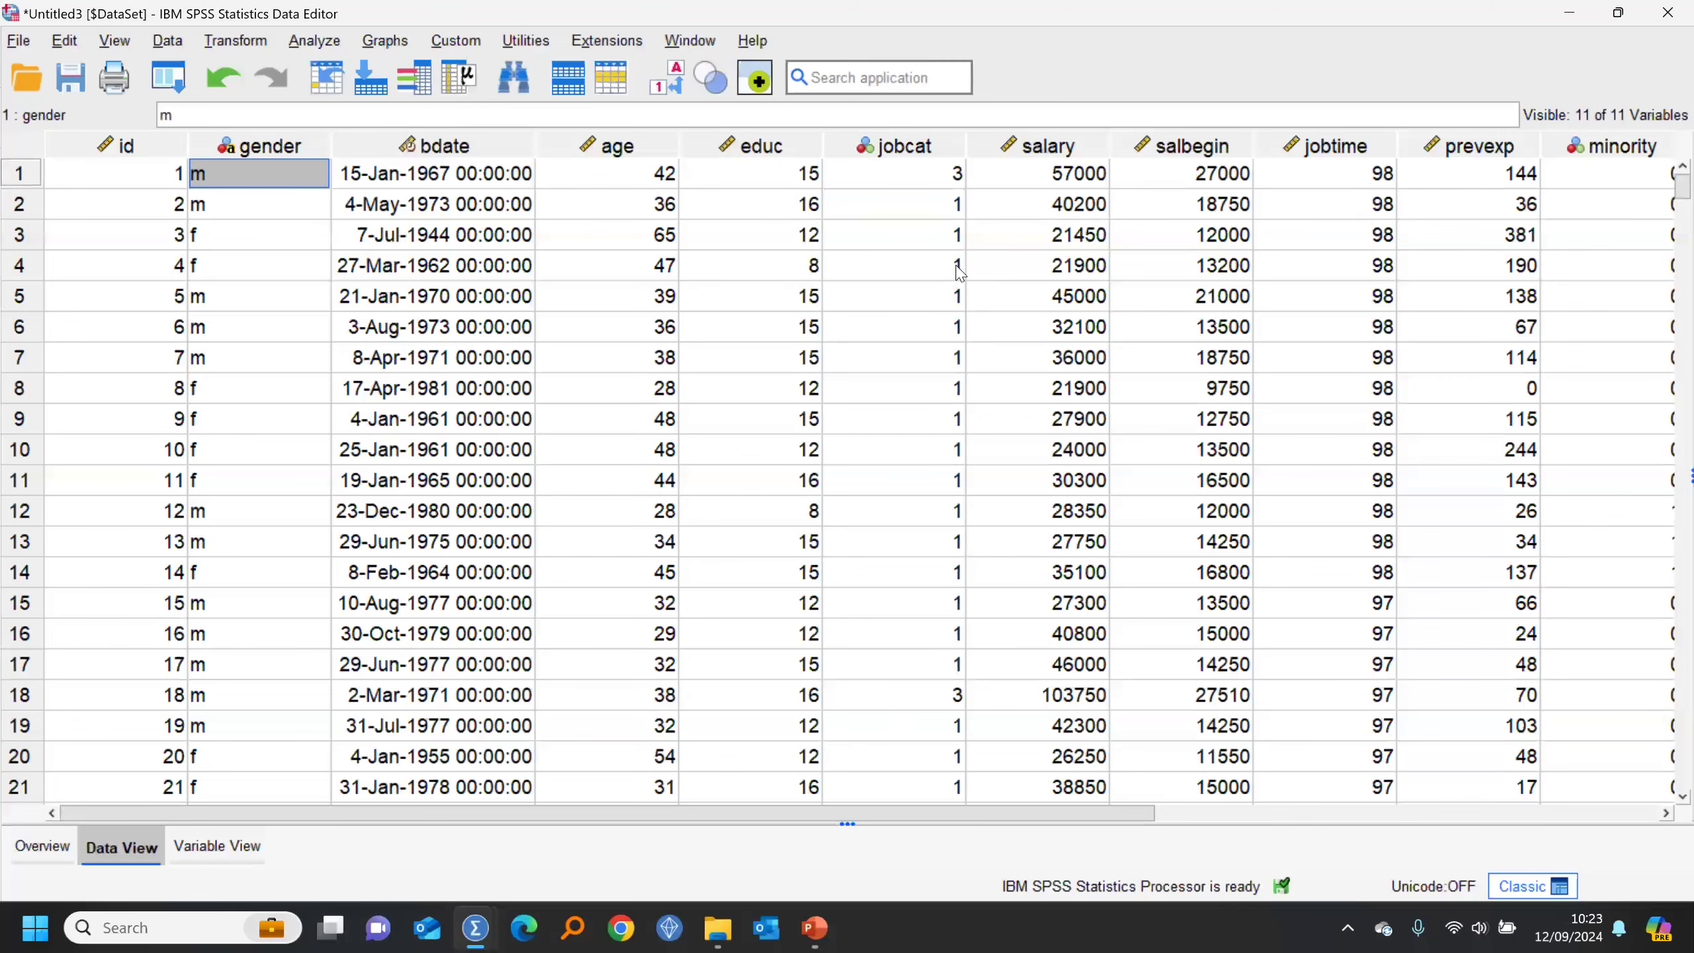
key("ctrl+Down")
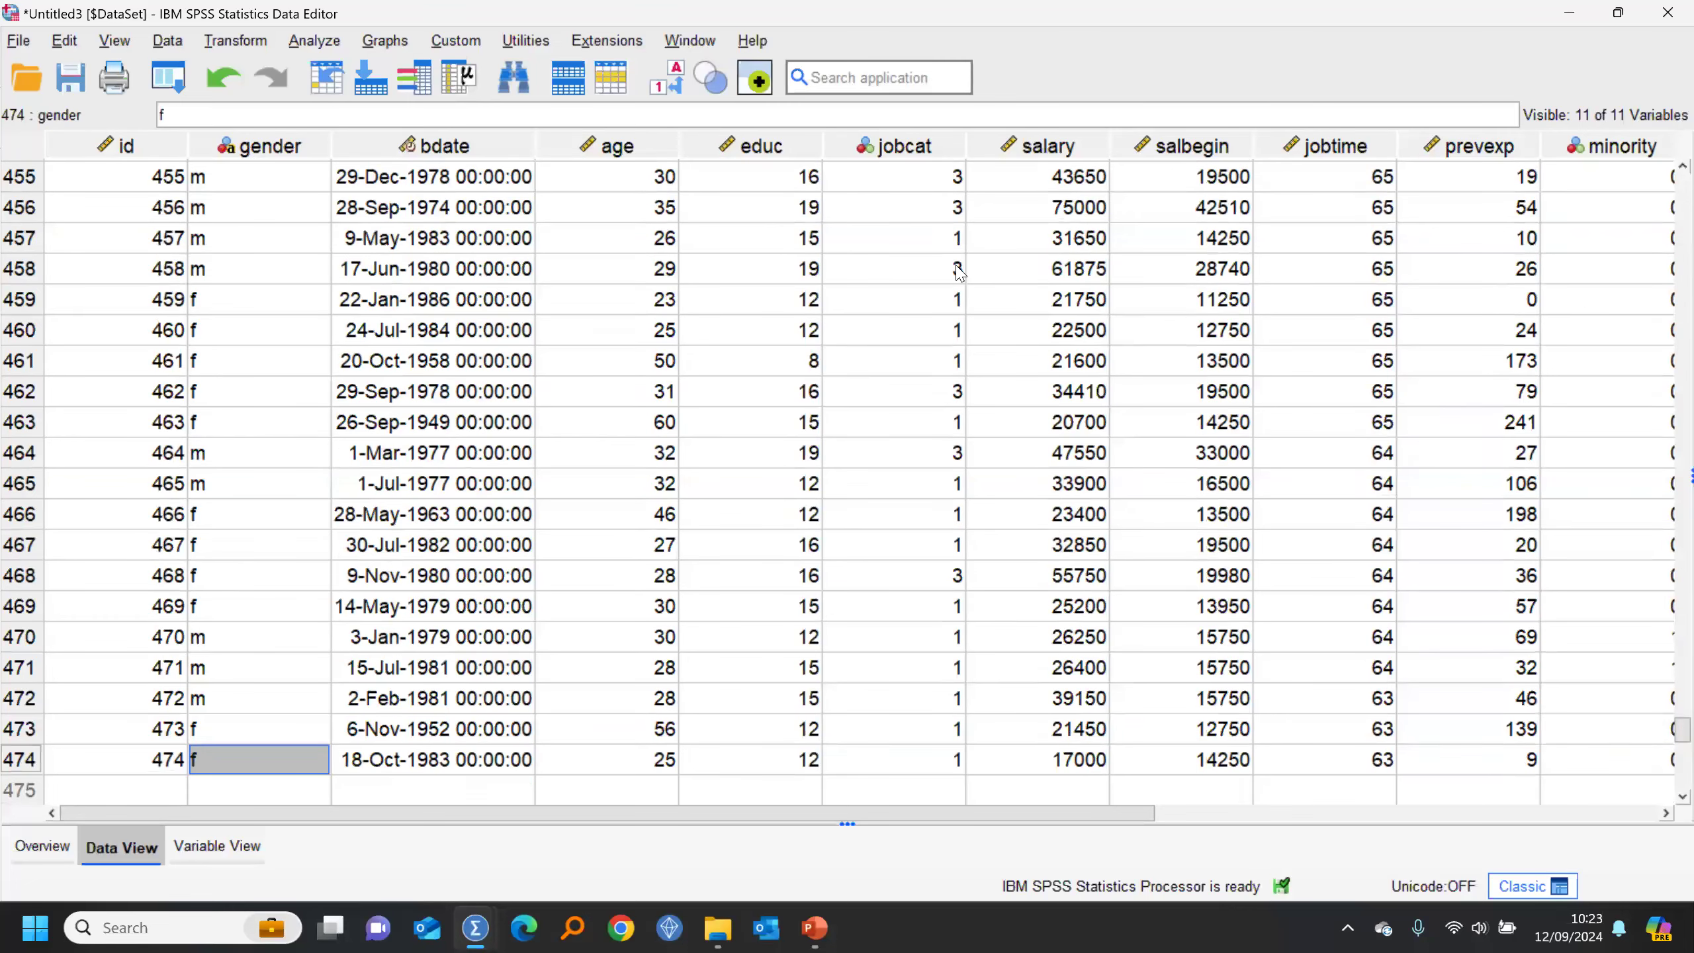
key("ctrl+Up")
key("ctrl+Right")
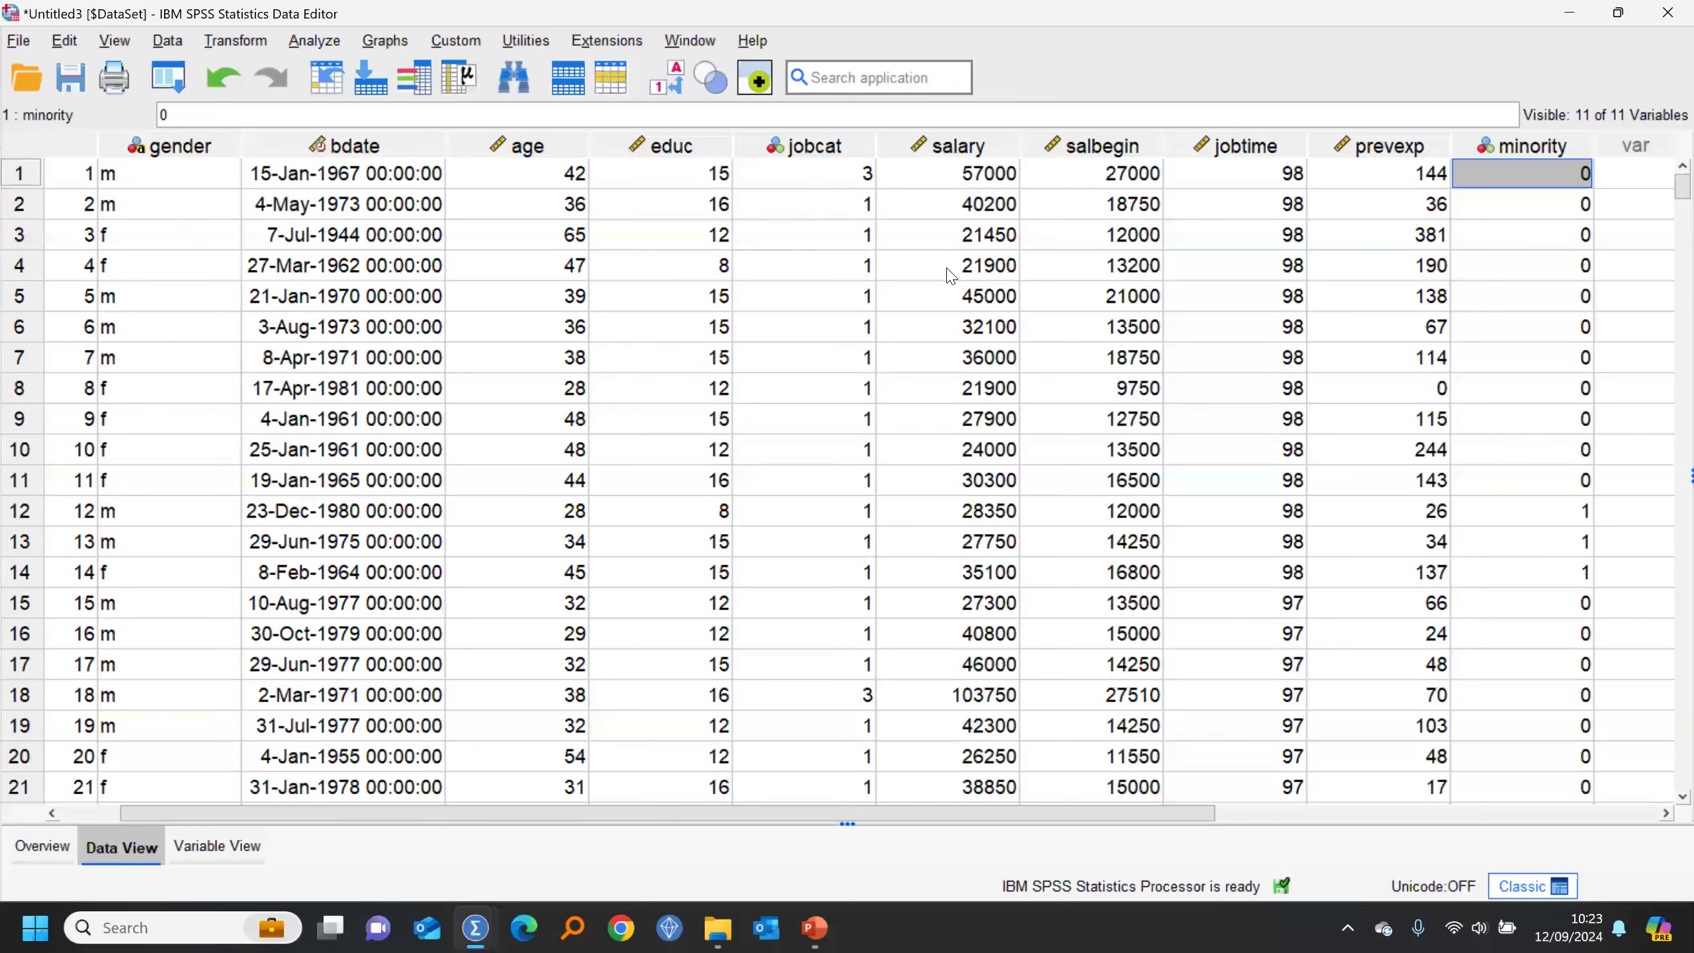
key("ctrl+Left")
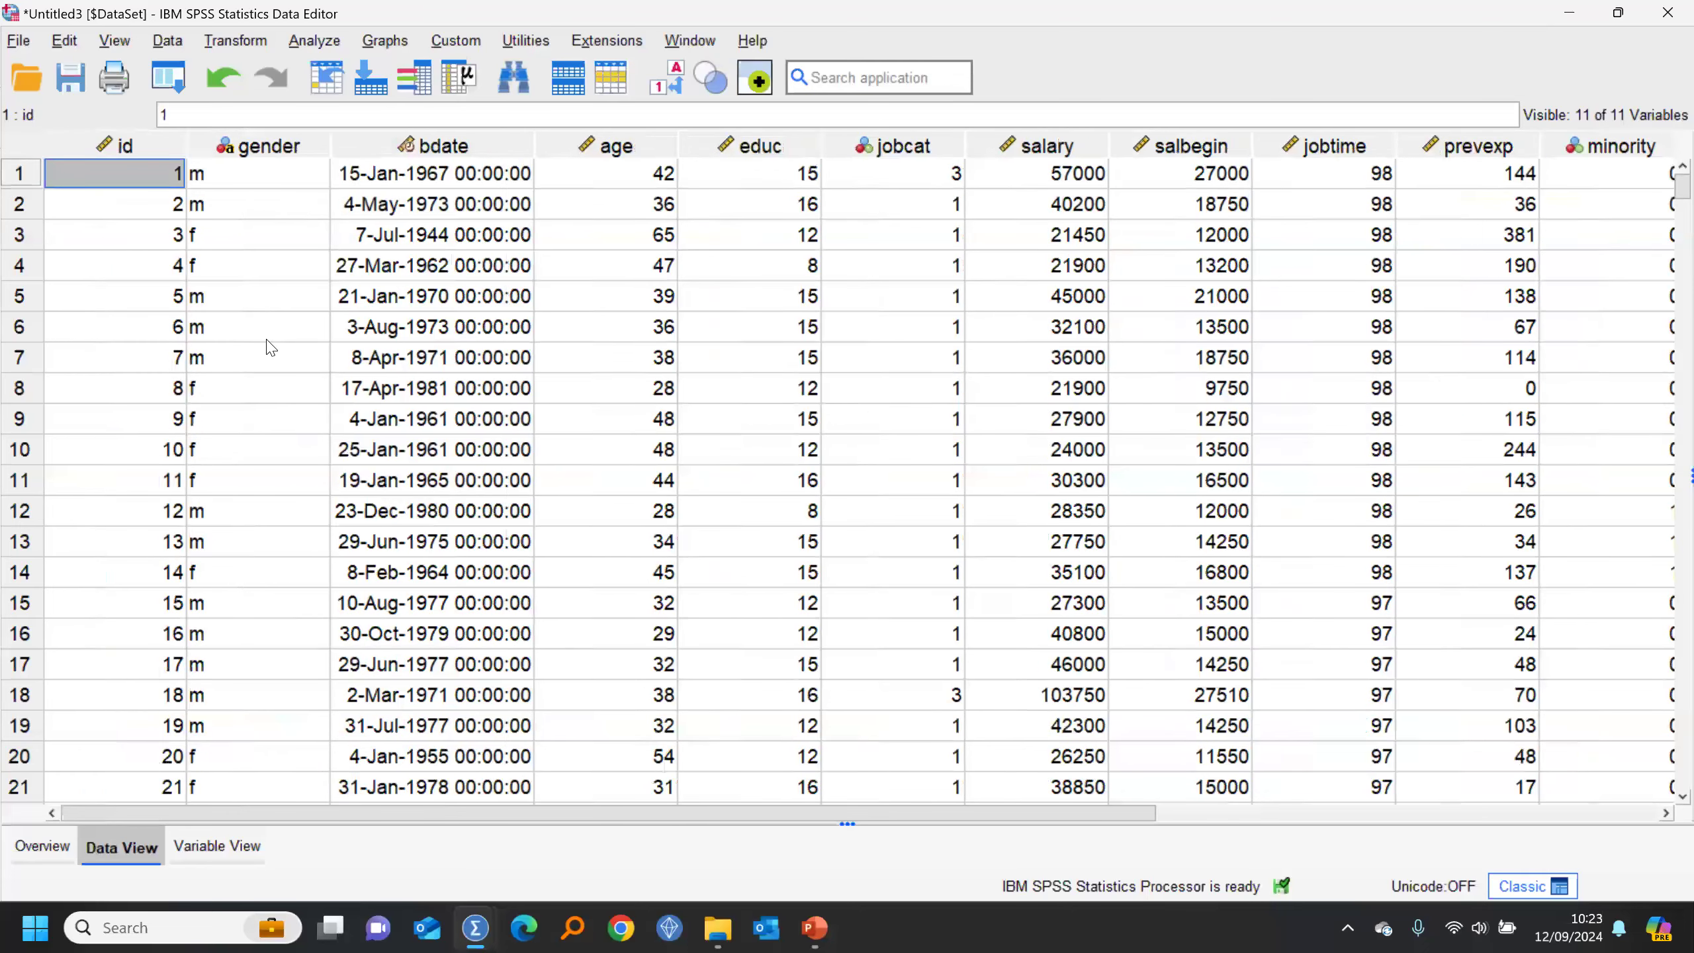
Step: Open the gender variable's definition and alternate between Data View and Variable View, ending in Variable View
left_click(242, 188)
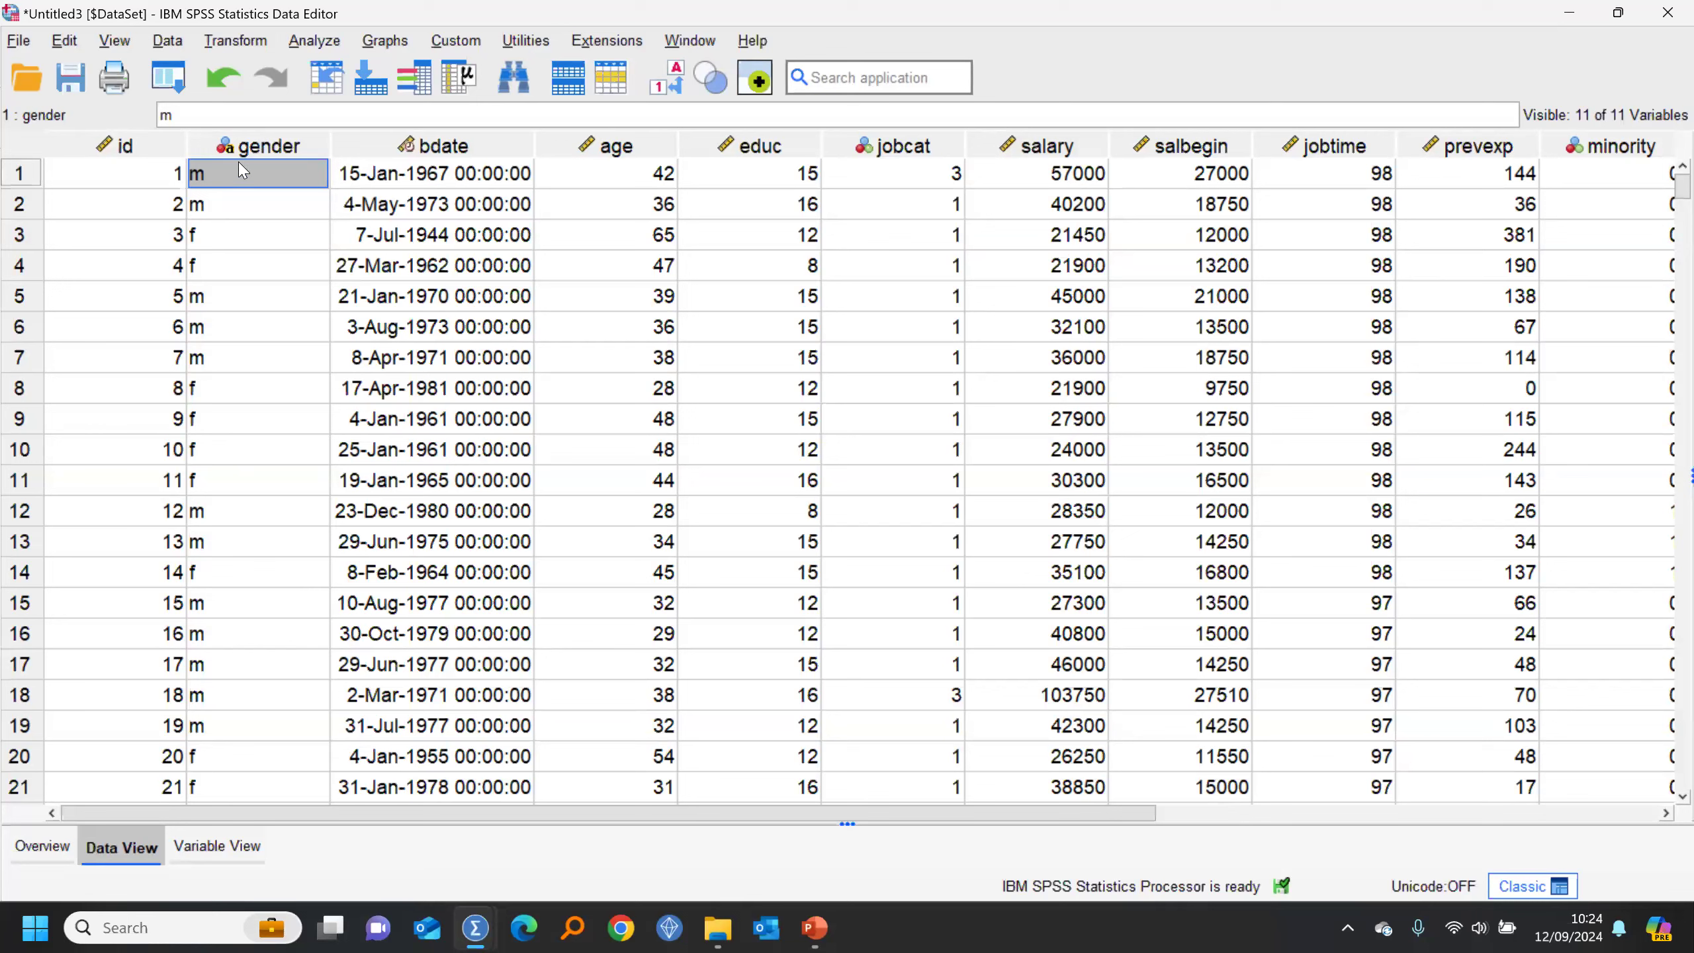
mouse_move(257, 152)
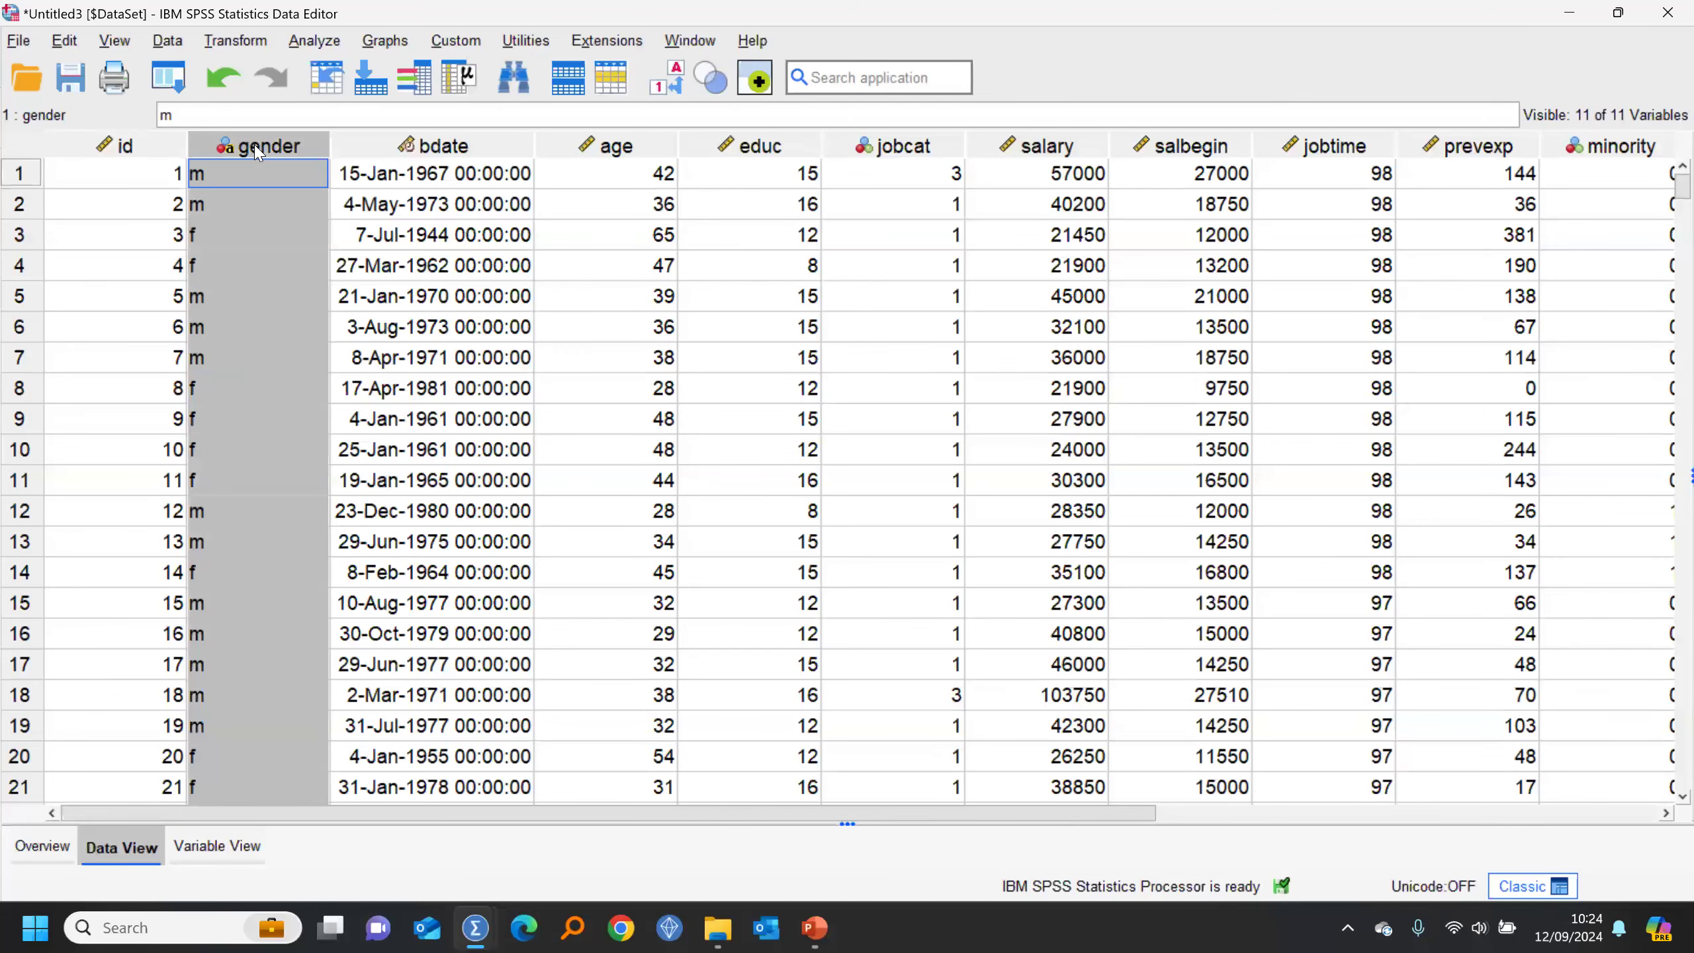
double_click(256, 148)
left_click(127, 848)
left_click(241, 855)
left_click(124, 849)
left_click(208, 853)
left_click(129, 852)
left_click(221, 854)
left_click(123, 851)
left_click(220, 848)
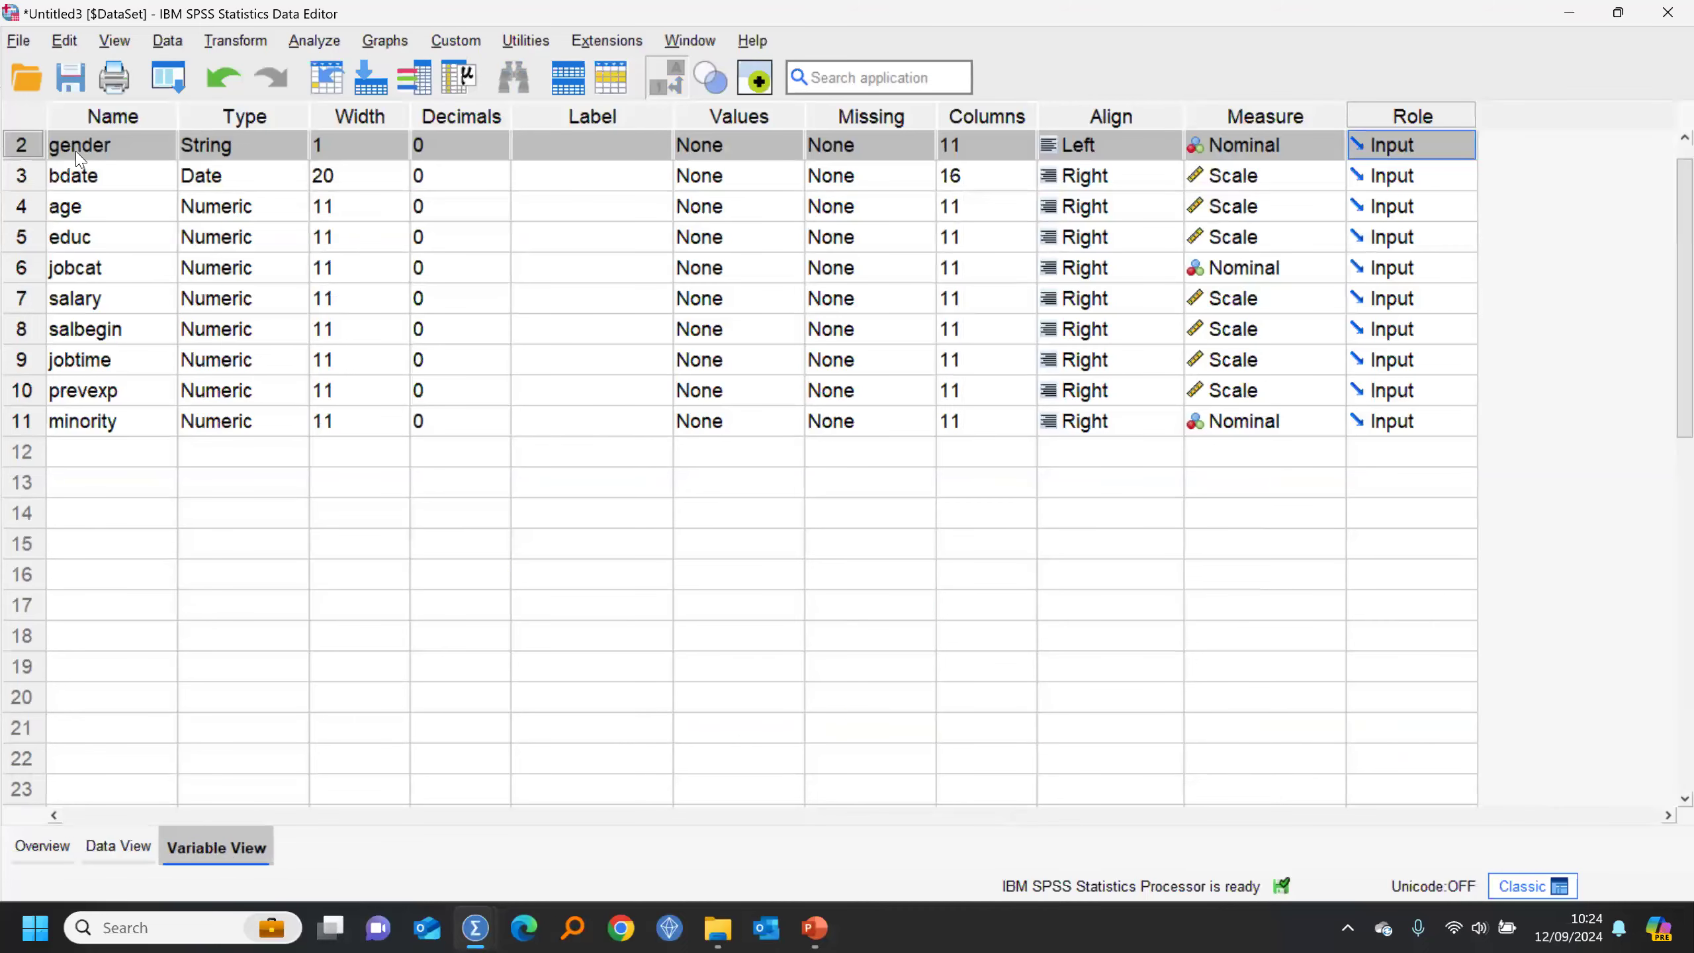
Step: Set the gender variable's label to "Sex of employee"
scroll(139, 221, "up", 1)
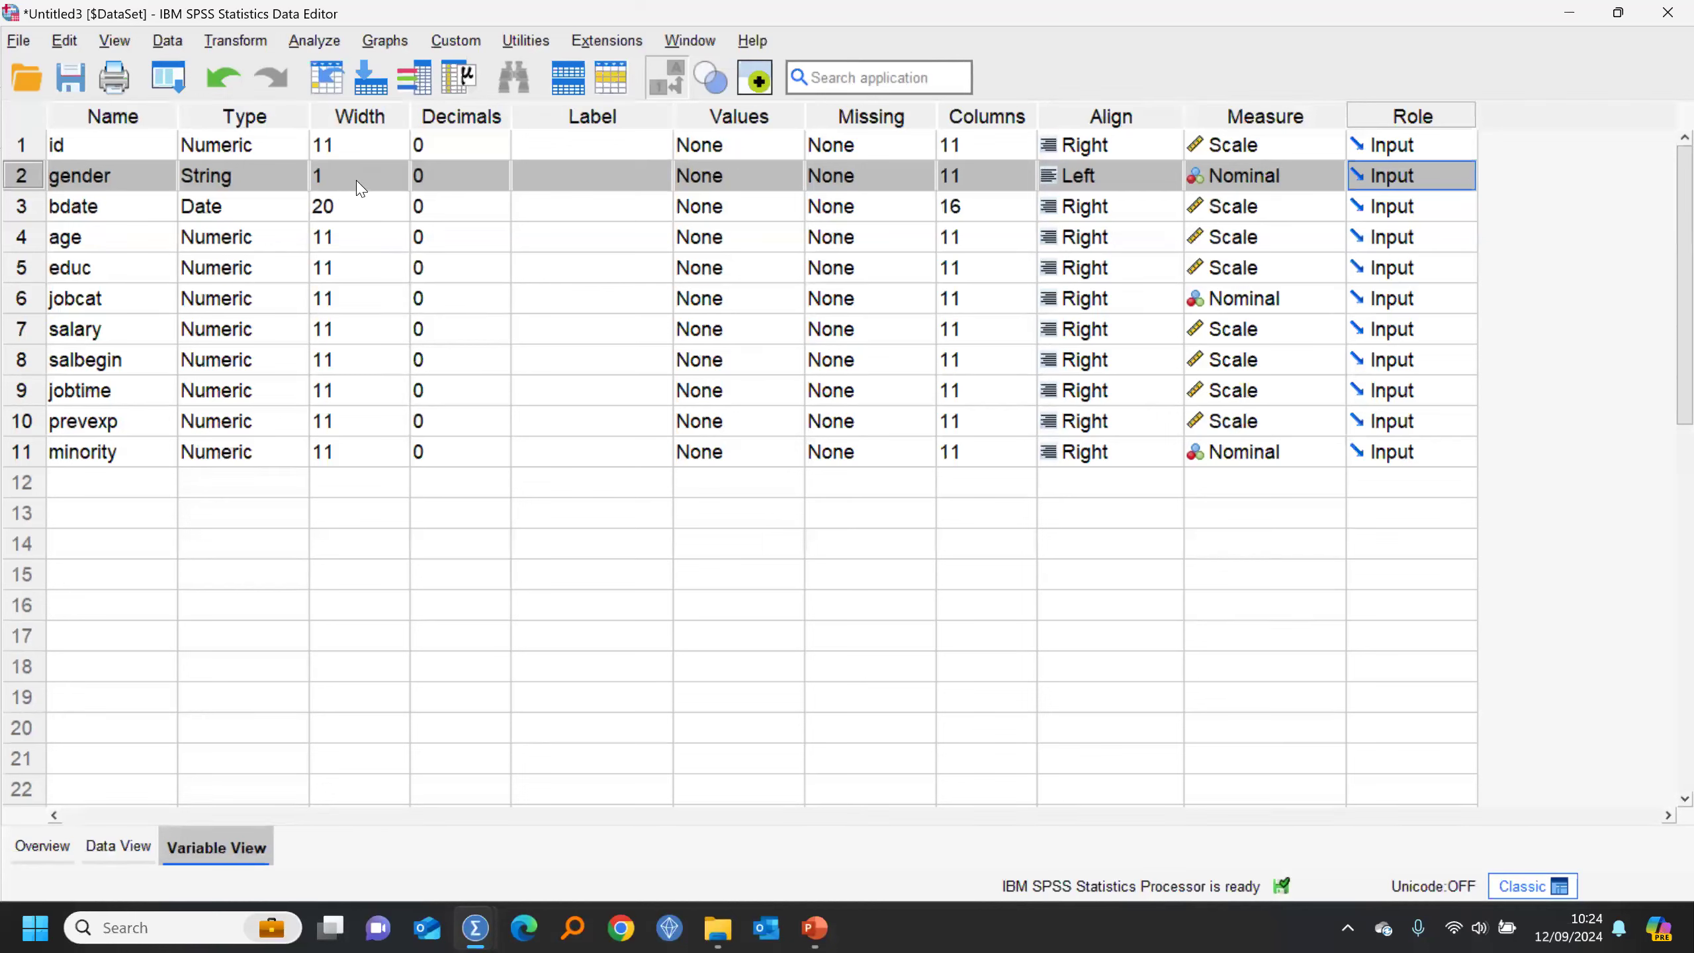
left_click(589, 176)
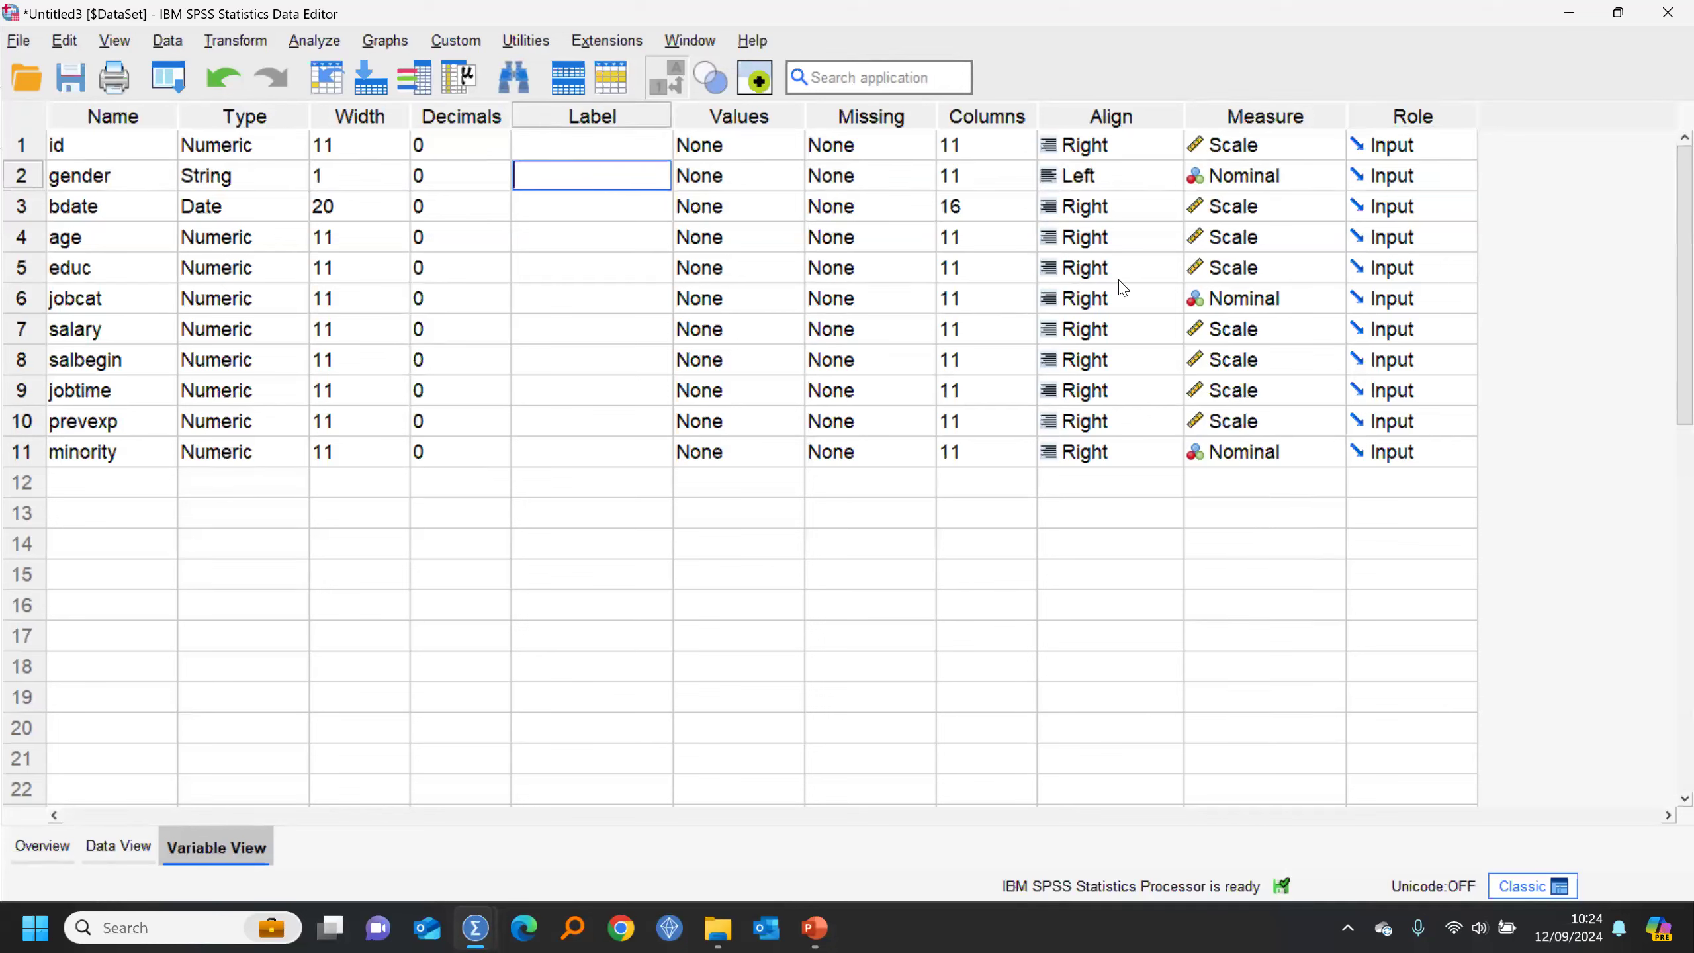
type("Sex of employee")
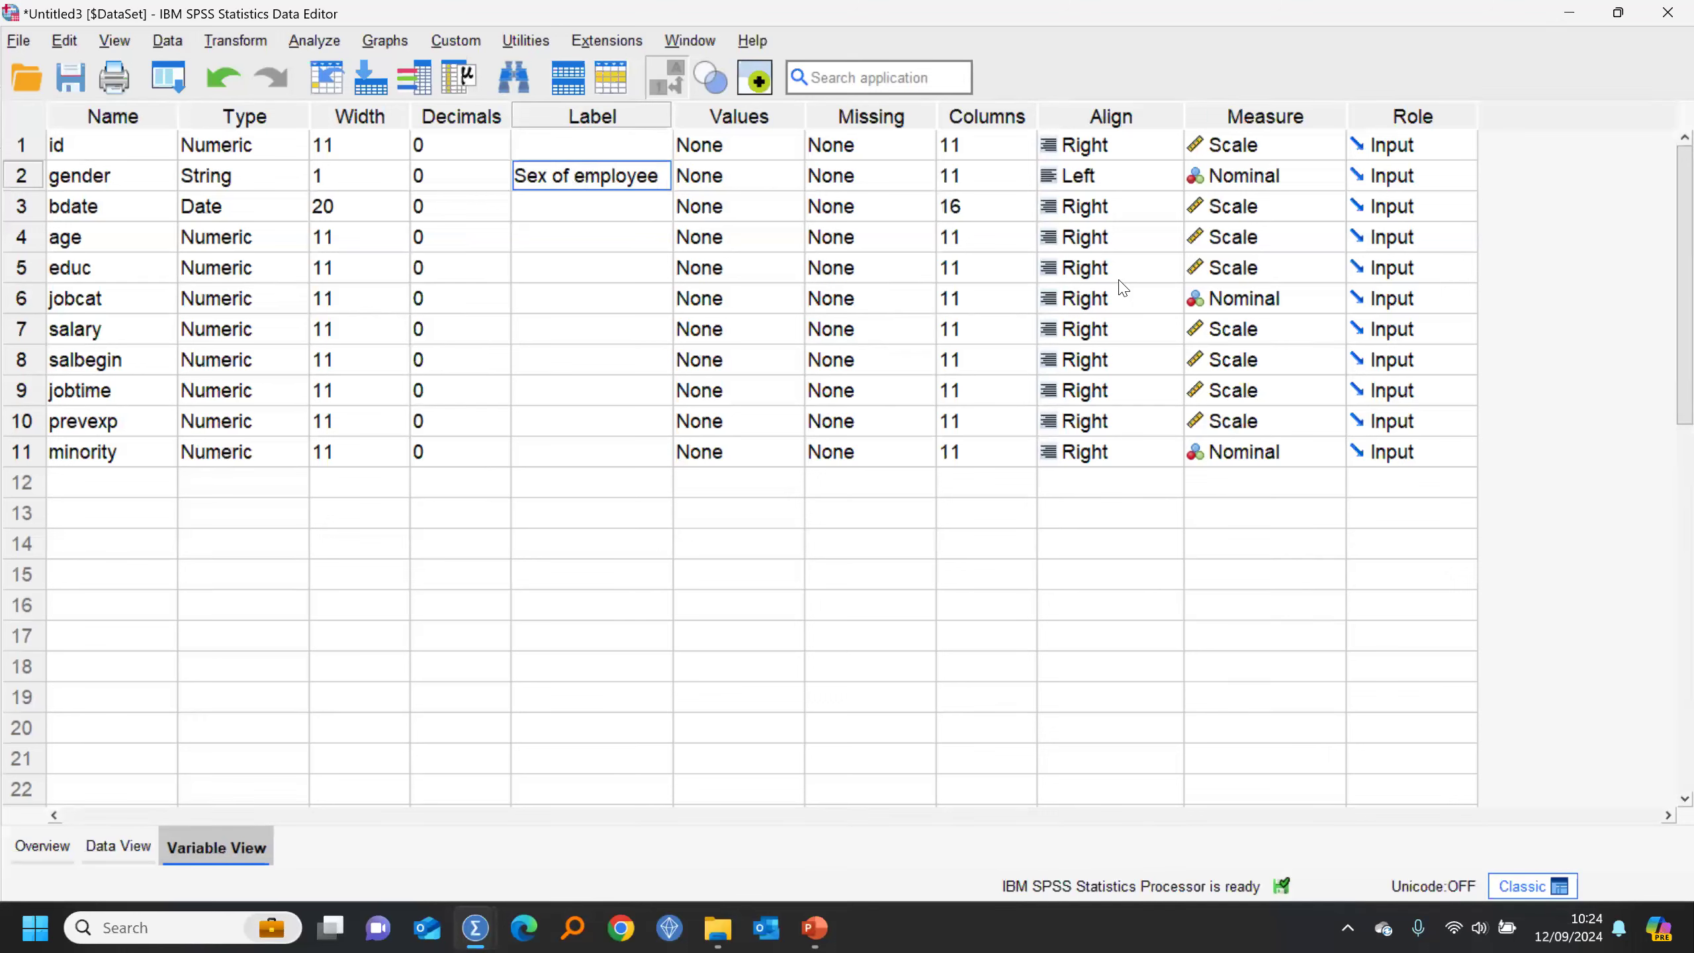
Step: Open the value labels of the gender variable and define value f as "Female"
left_click(800, 178)
left_click(1068, 390)
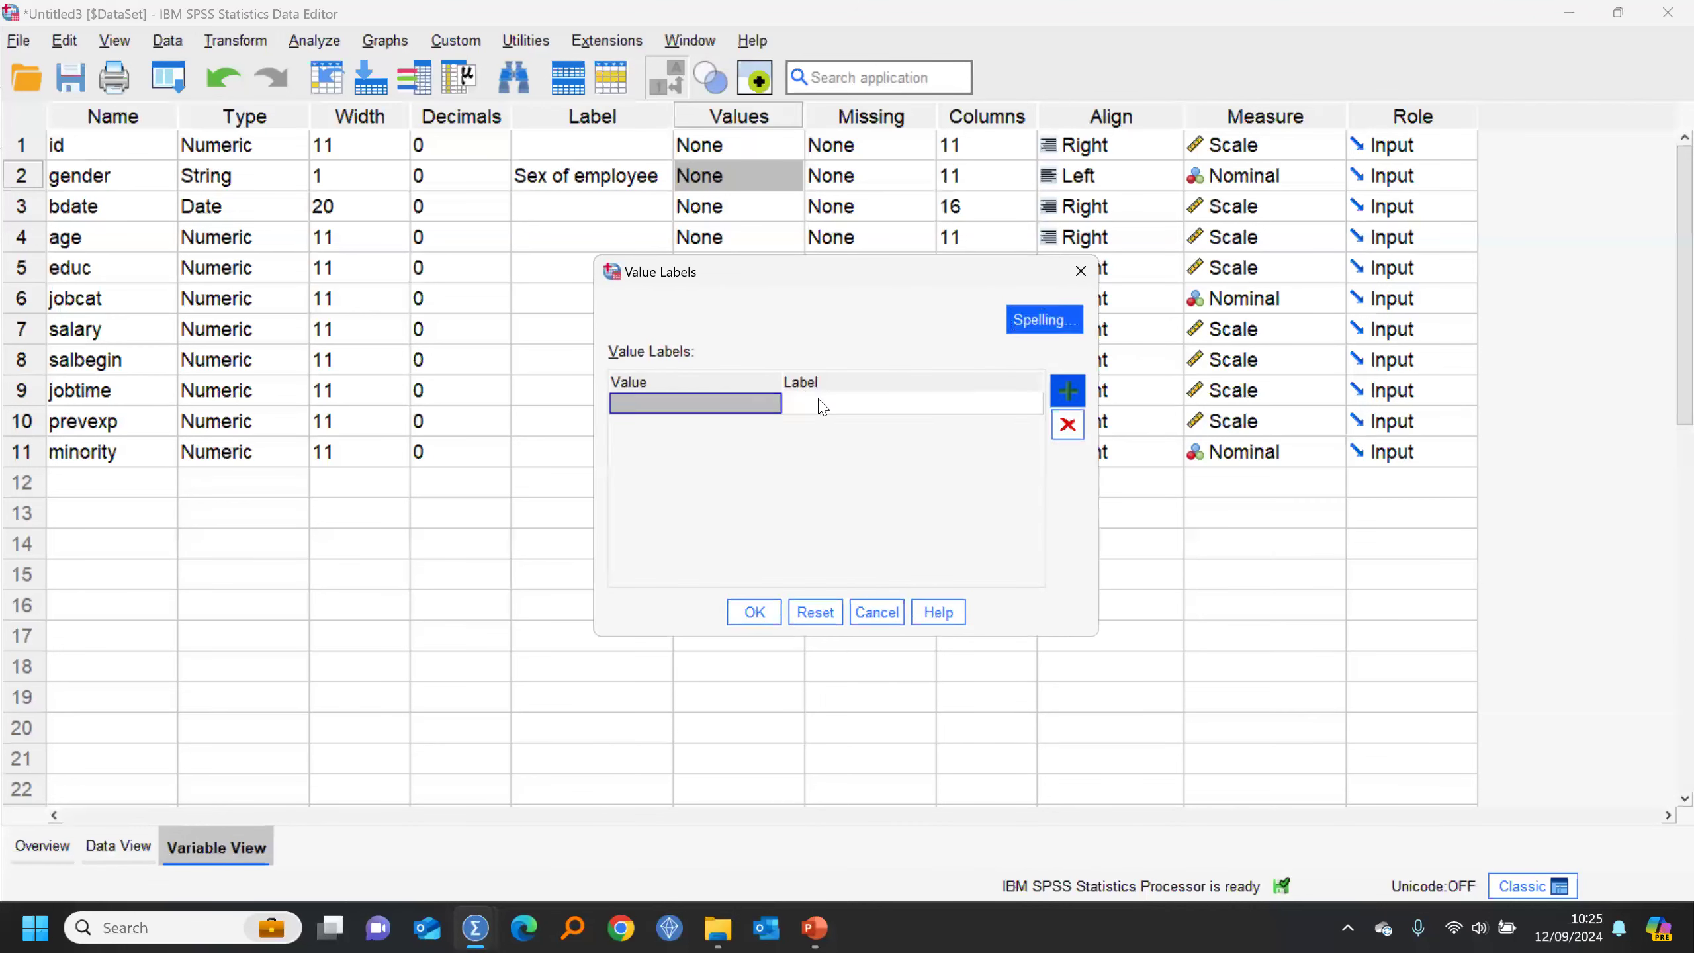
left_click(652, 403)
type("f")
left_click(839, 400)
type("Fem")
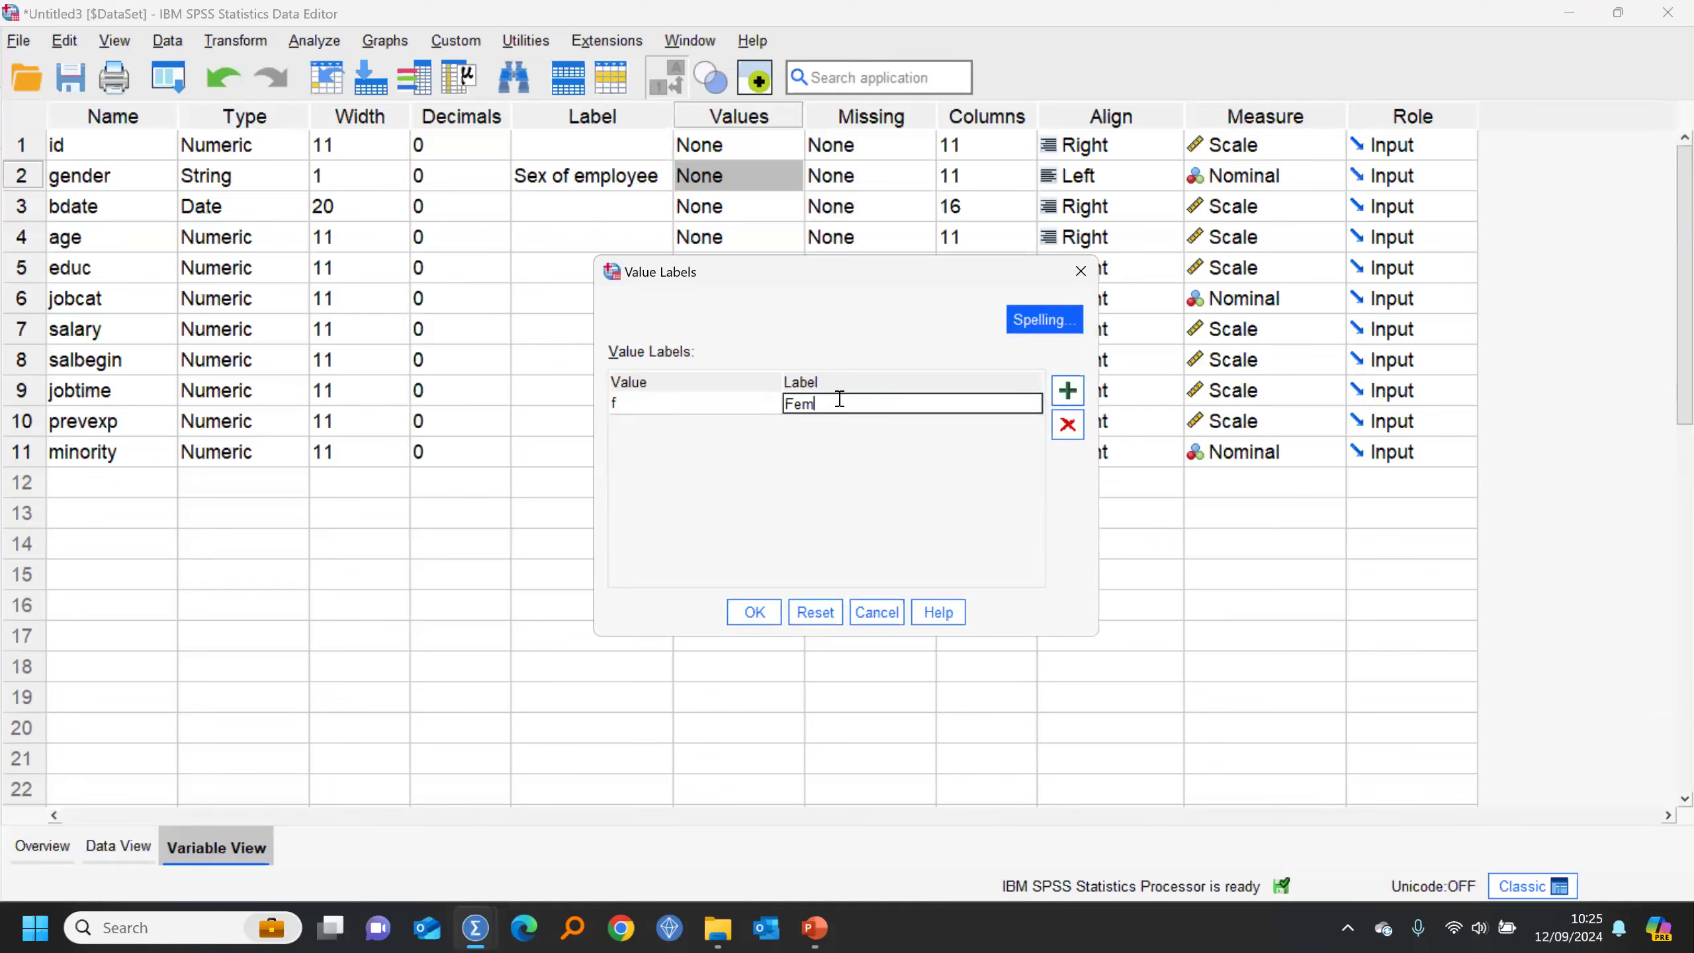
type("ale")
Step: Add a second gender value label defining m as "Male" and apply the value labels
left_click(1067, 391)
left_click(691, 432)
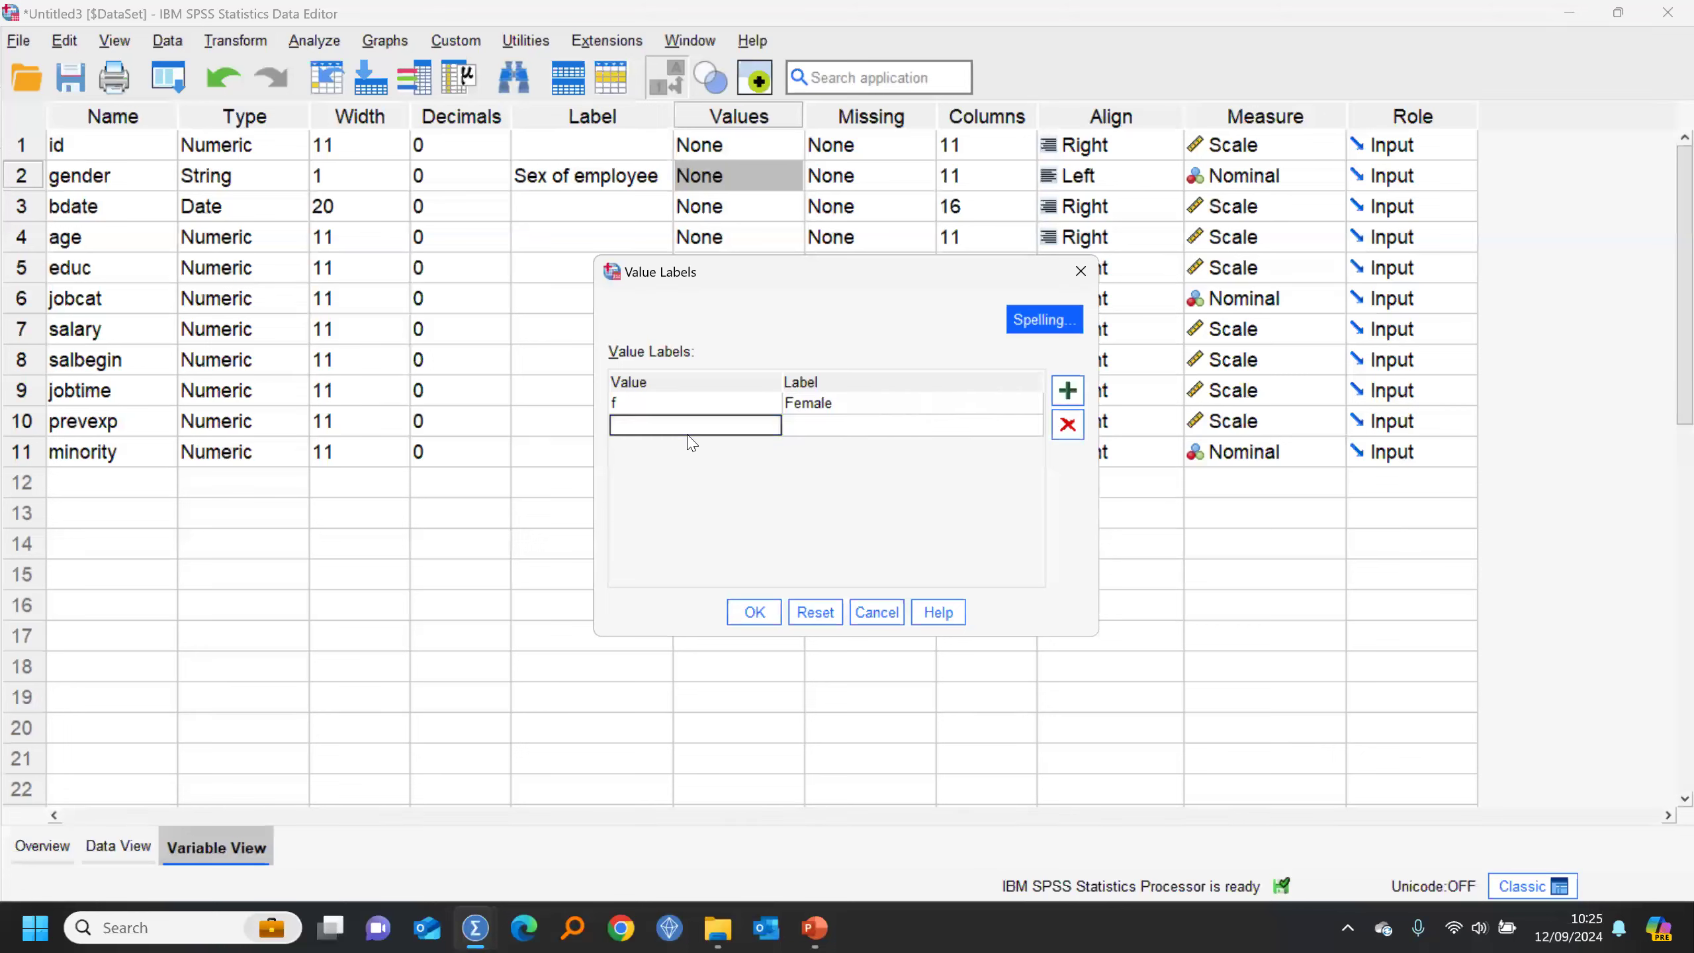
type("m")
left_click(890, 434)
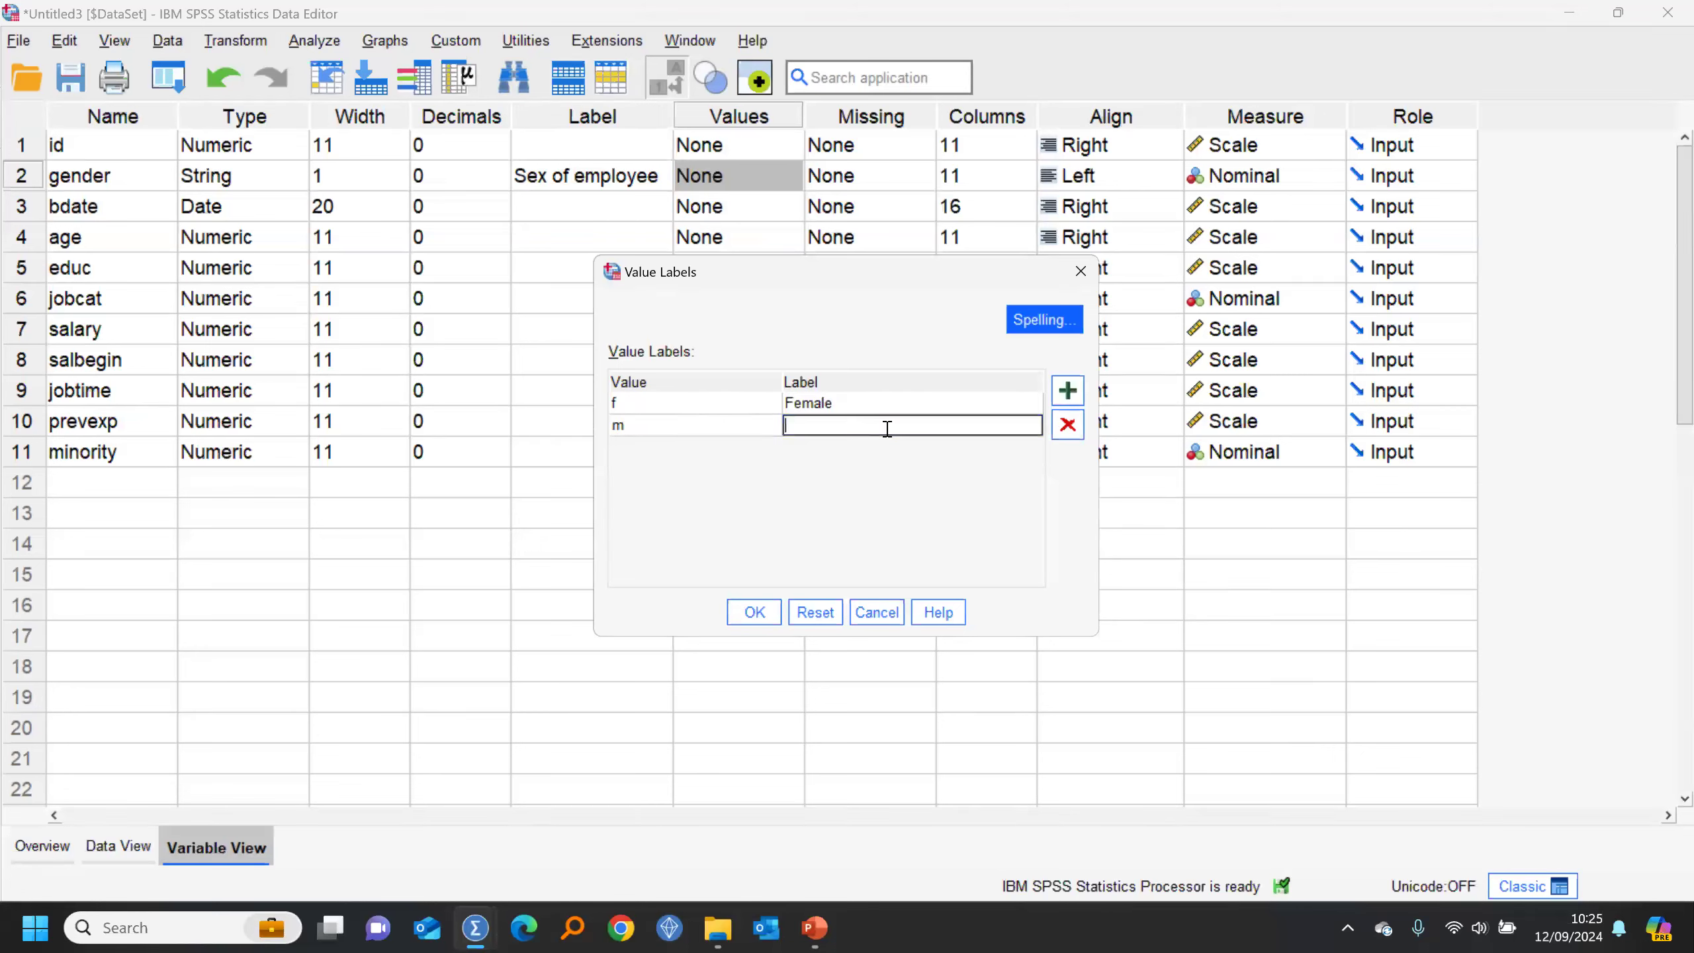
type("Male")
left_click(755, 611)
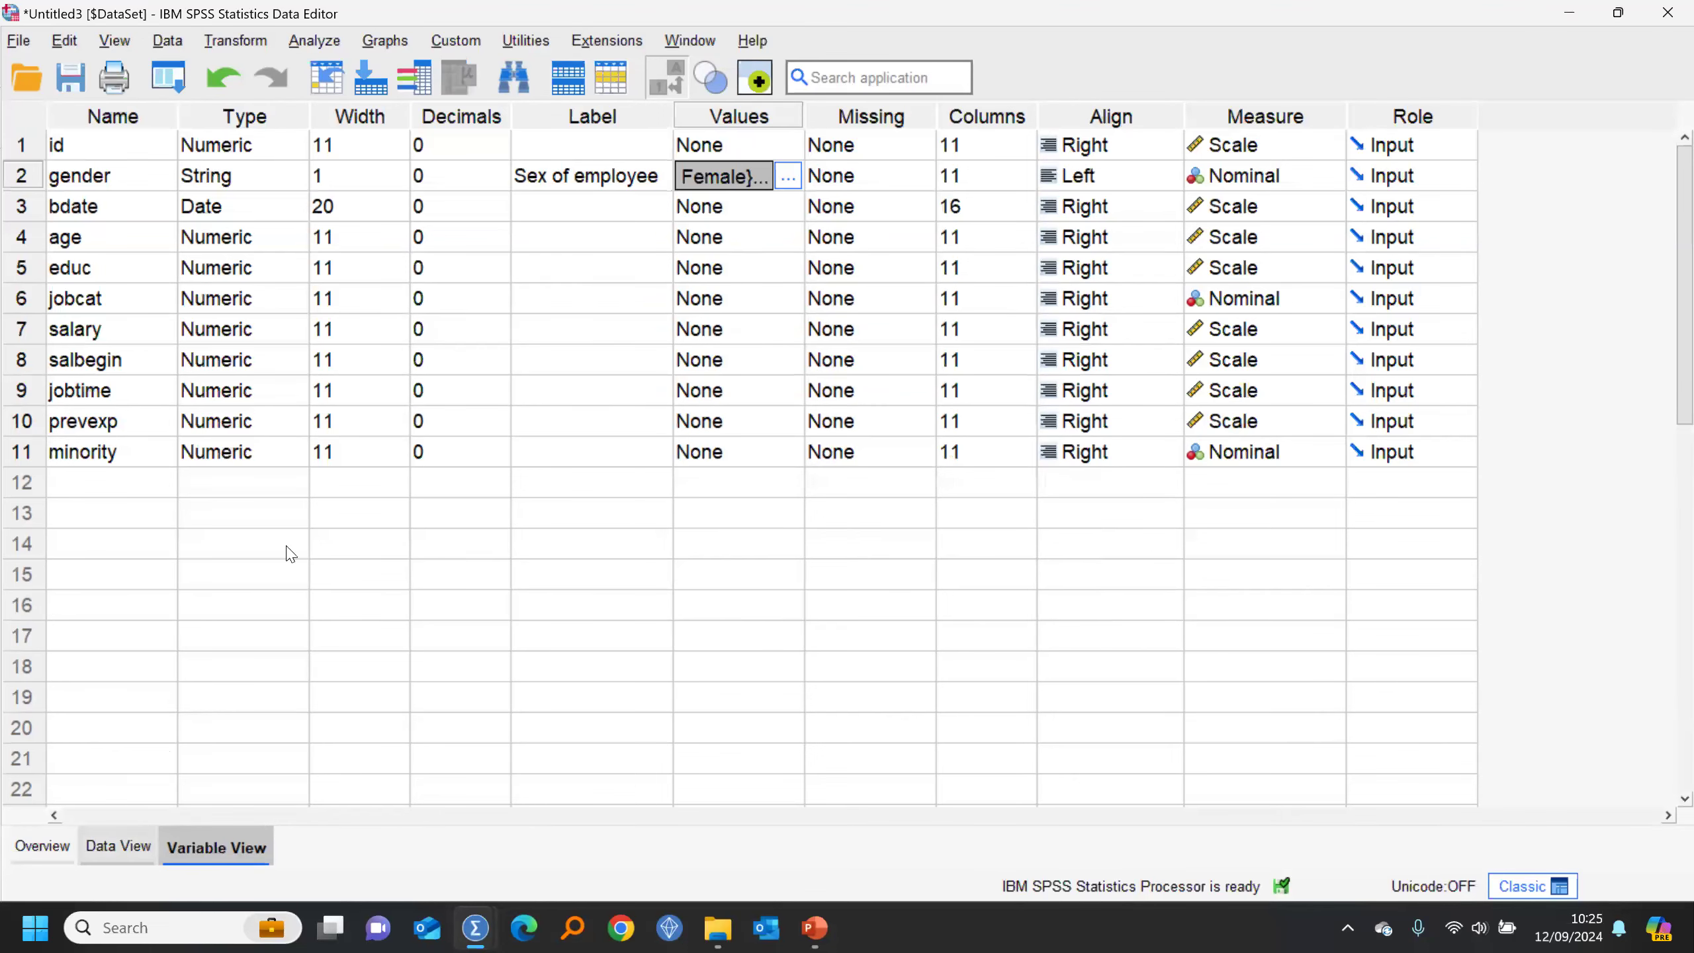
Step: Show the cases in Data View and toggle between raw values and value labels repeatedly, ending with labels displayed
left_click(123, 846)
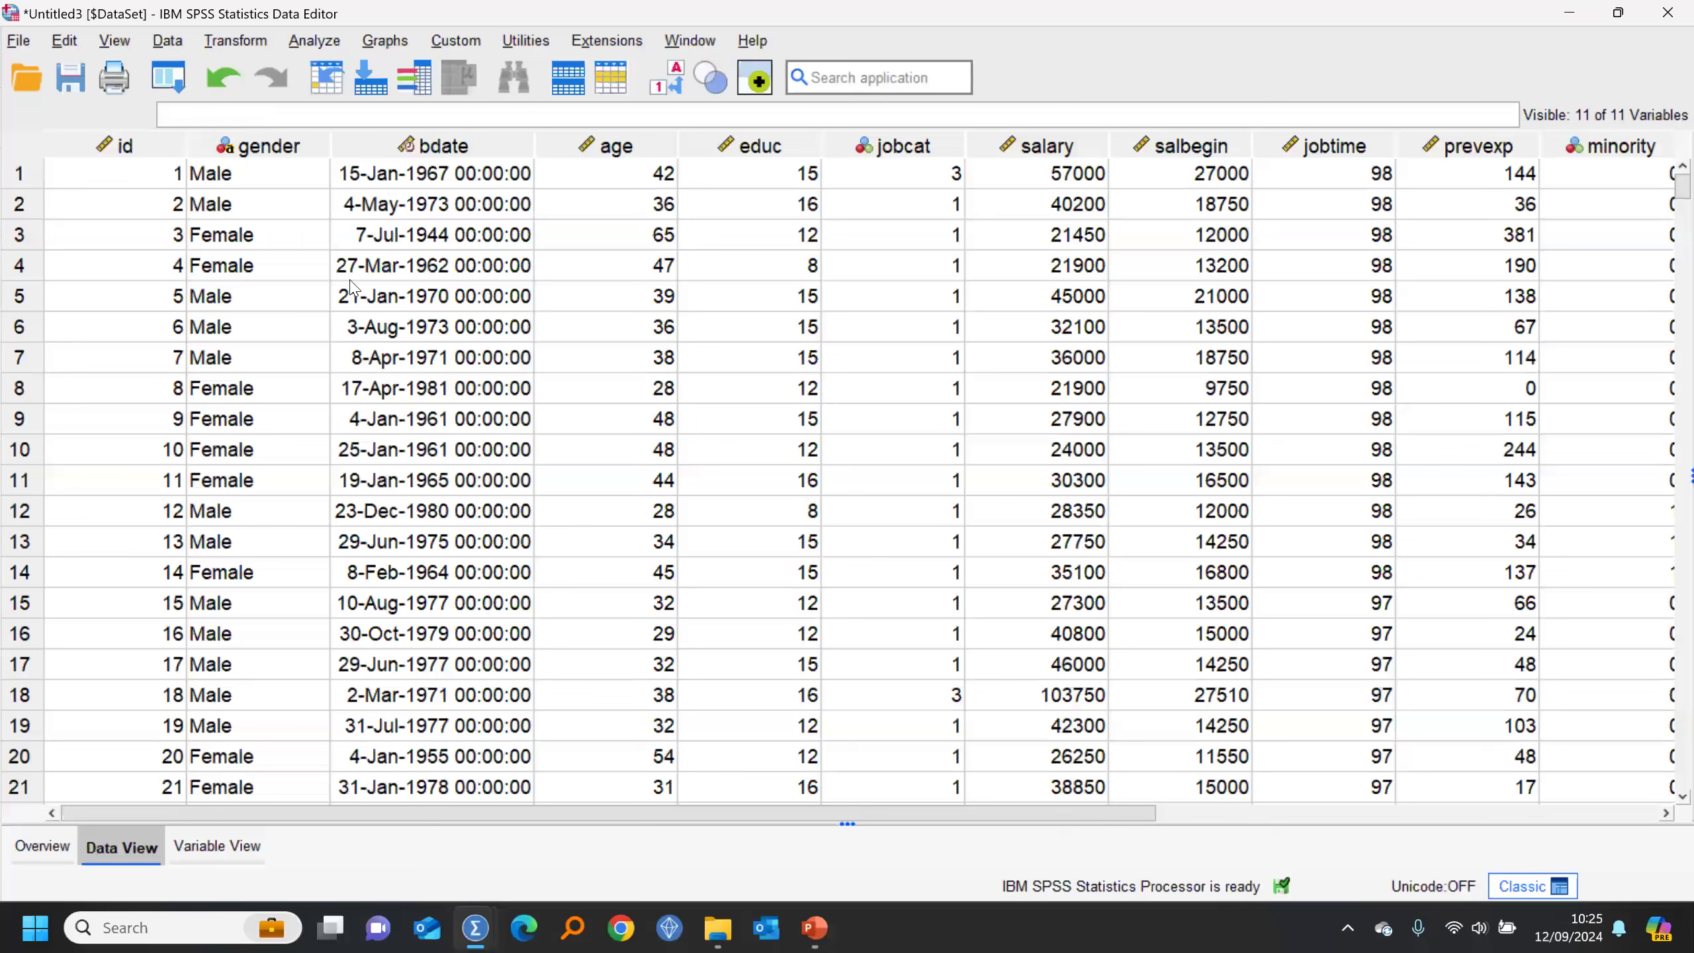
left_click(676, 91)
left_click(677, 92)
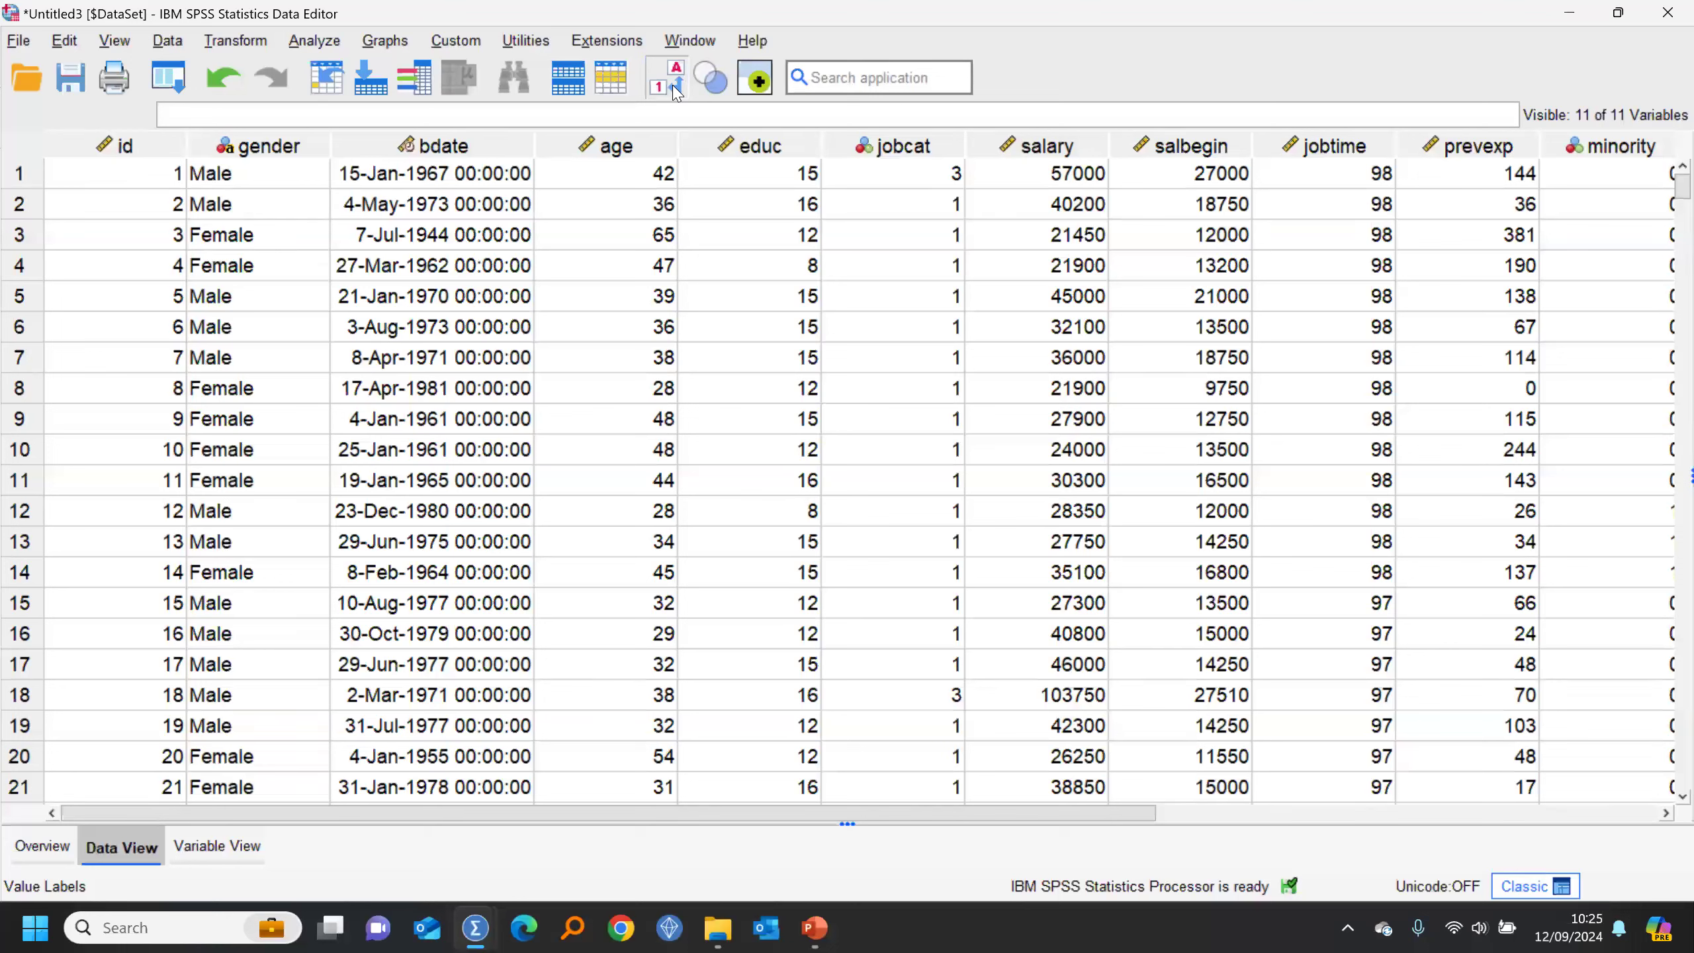
left_click(677, 91)
left_click(676, 91)
left_click(676, 91)
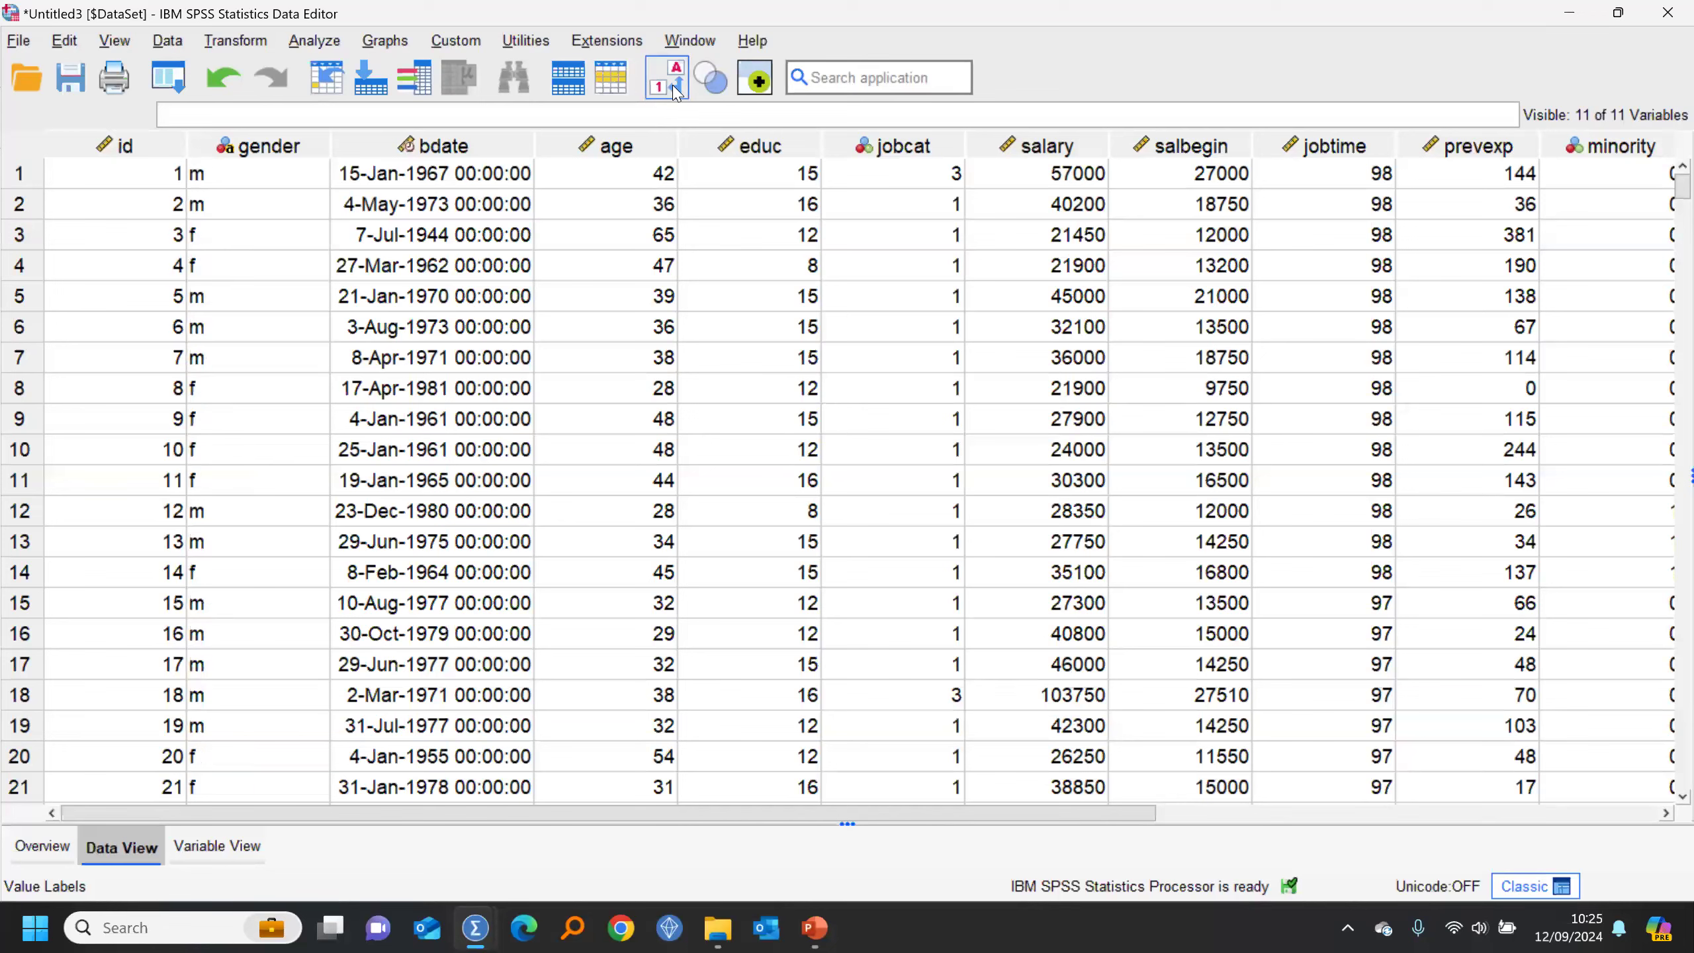
left_click(676, 91)
left_click(676, 92)
left_click(676, 91)
left_click(677, 92)
left_click(677, 91)
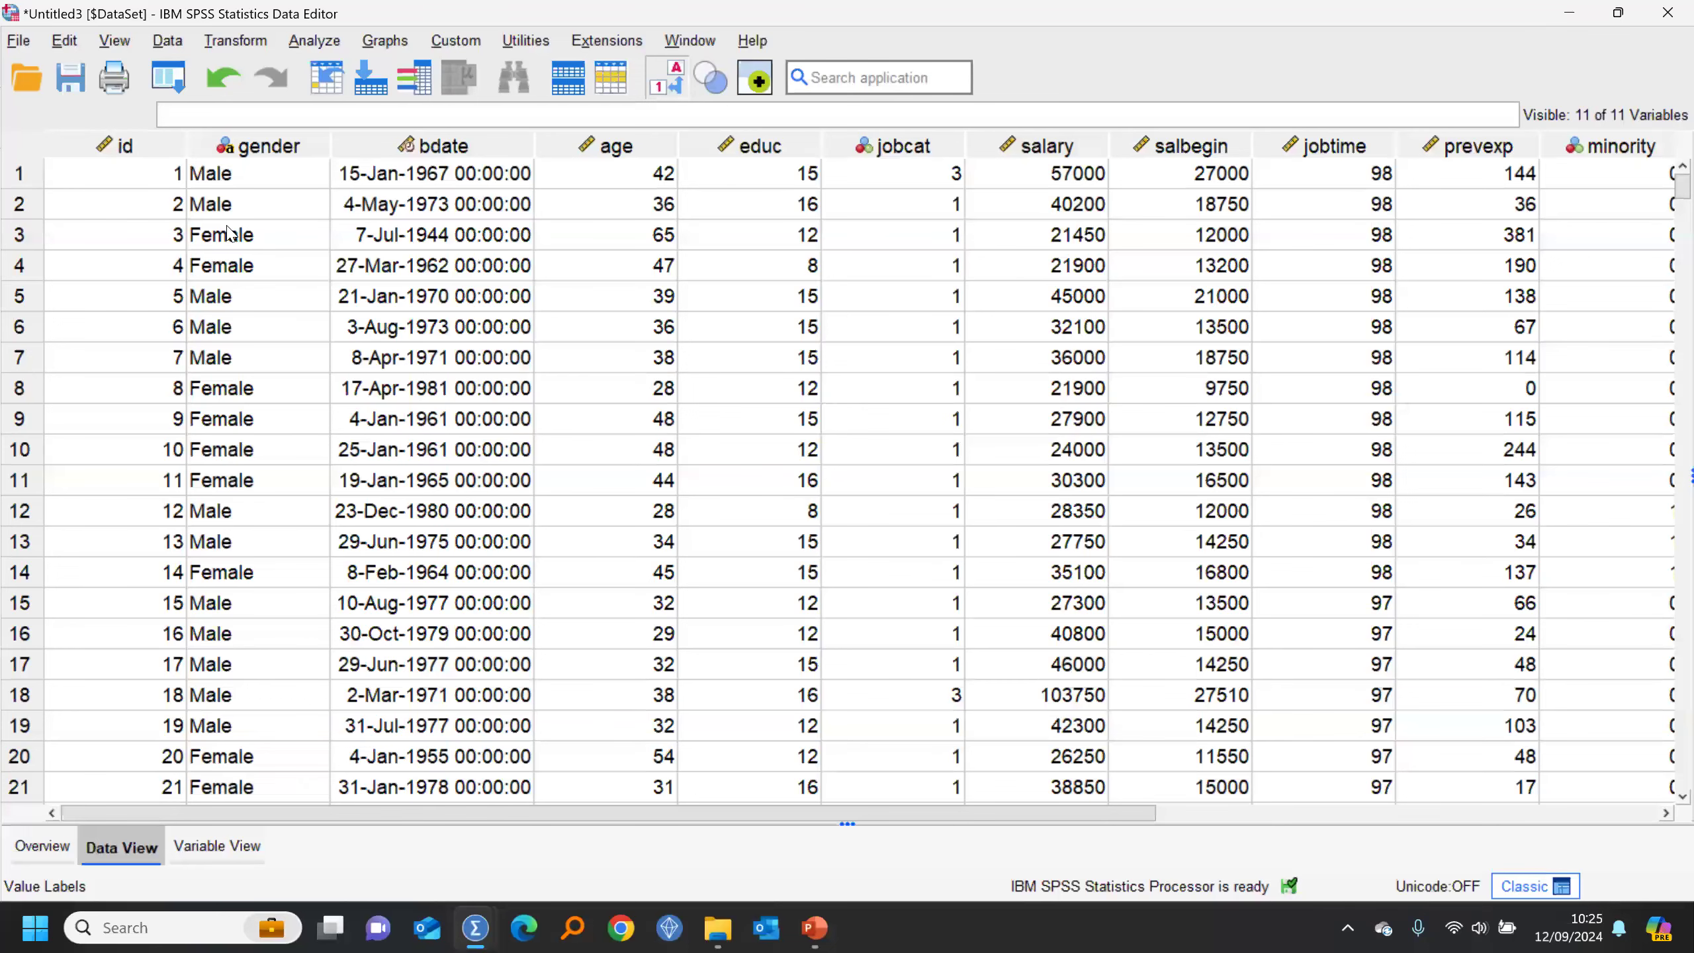
Step: Run Descriptive Statistics on the gender variable from the data grid, then return to the Data Editor
right_click(252, 212)
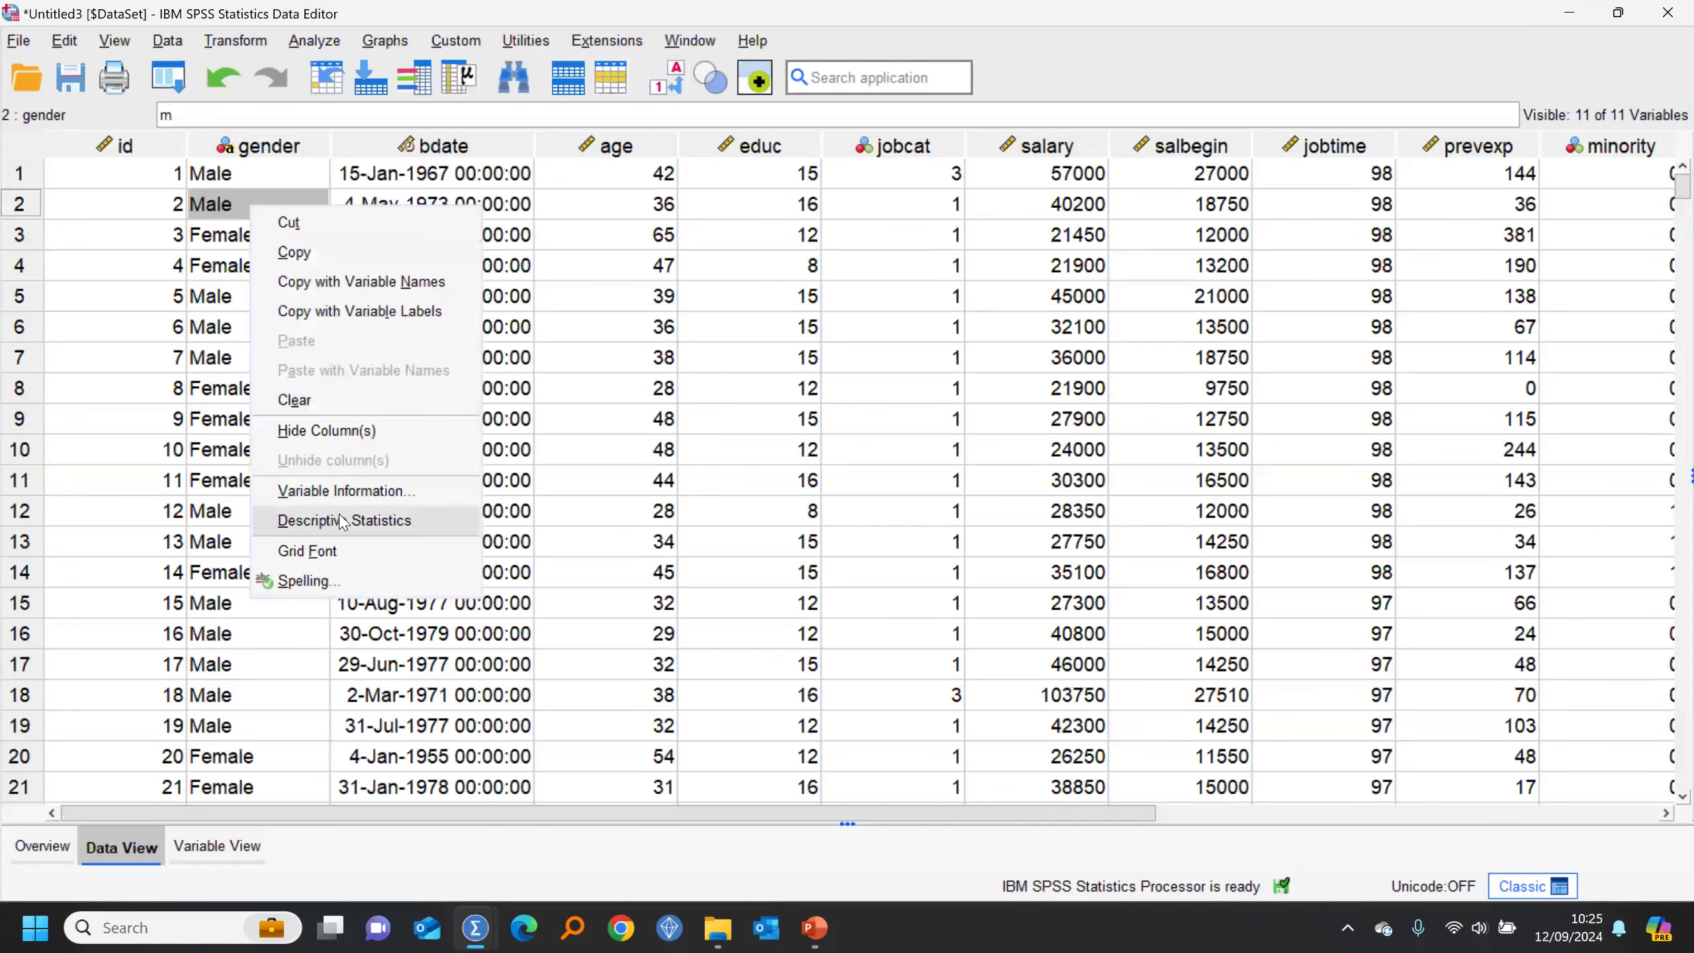
left_click(501, 517)
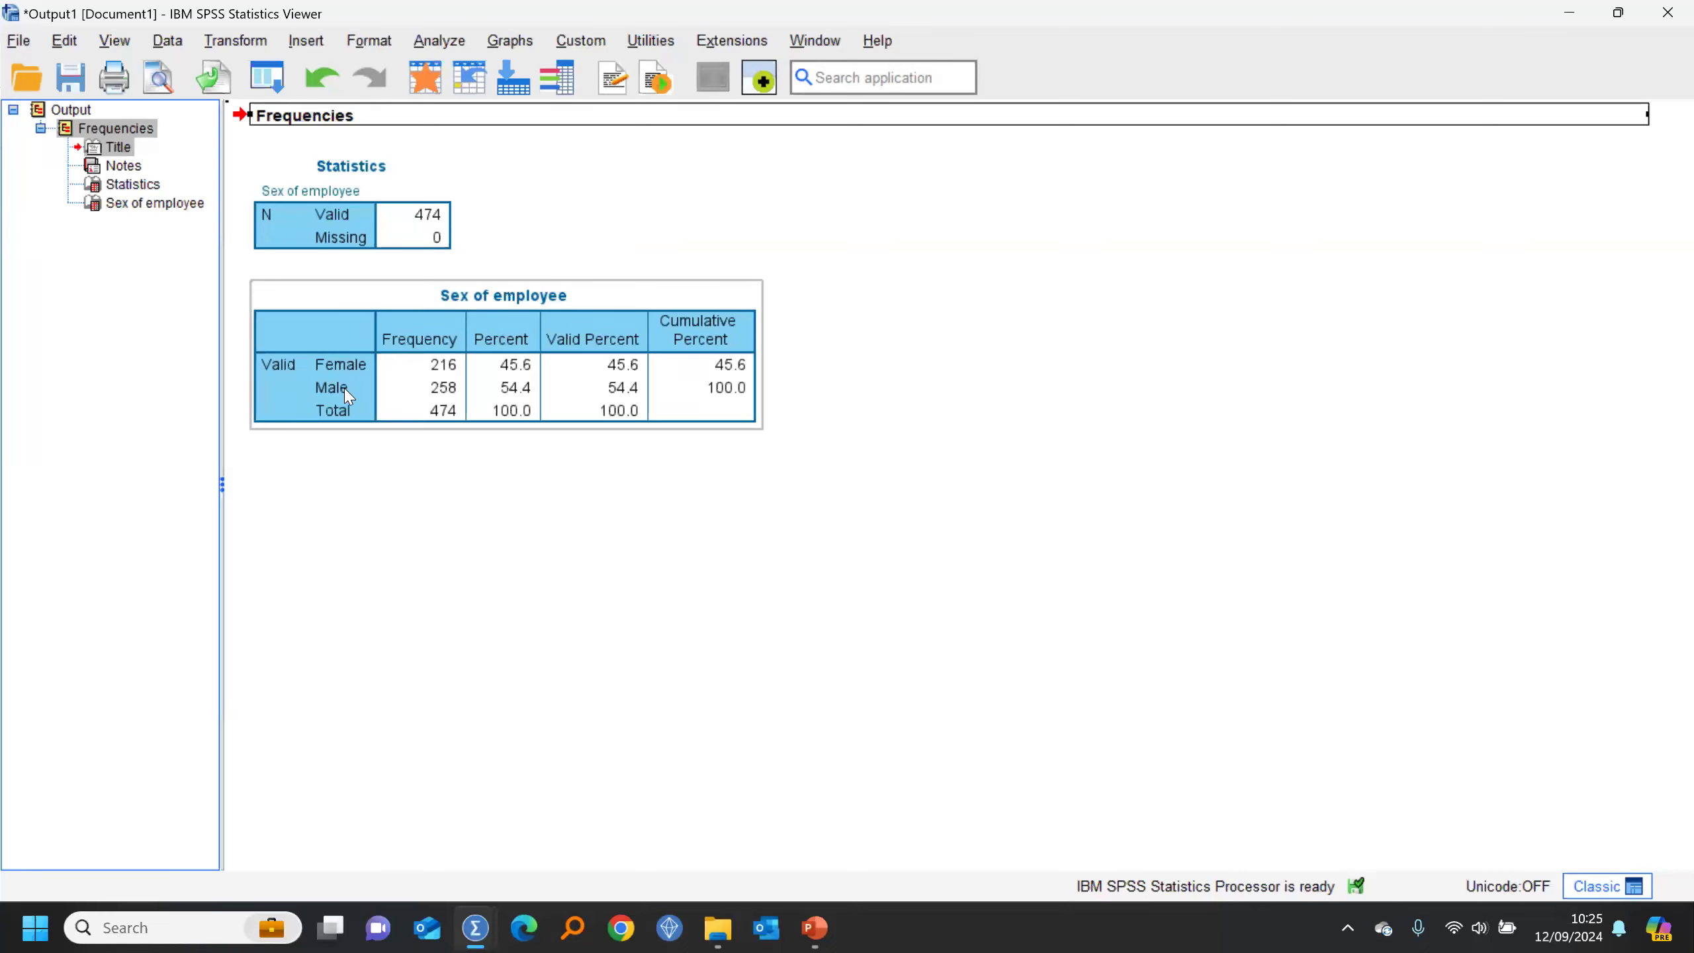
left_click(425, 77)
Step: Open the jobcat variable's definition and set its label to "Job Category"
double_click(879, 146)
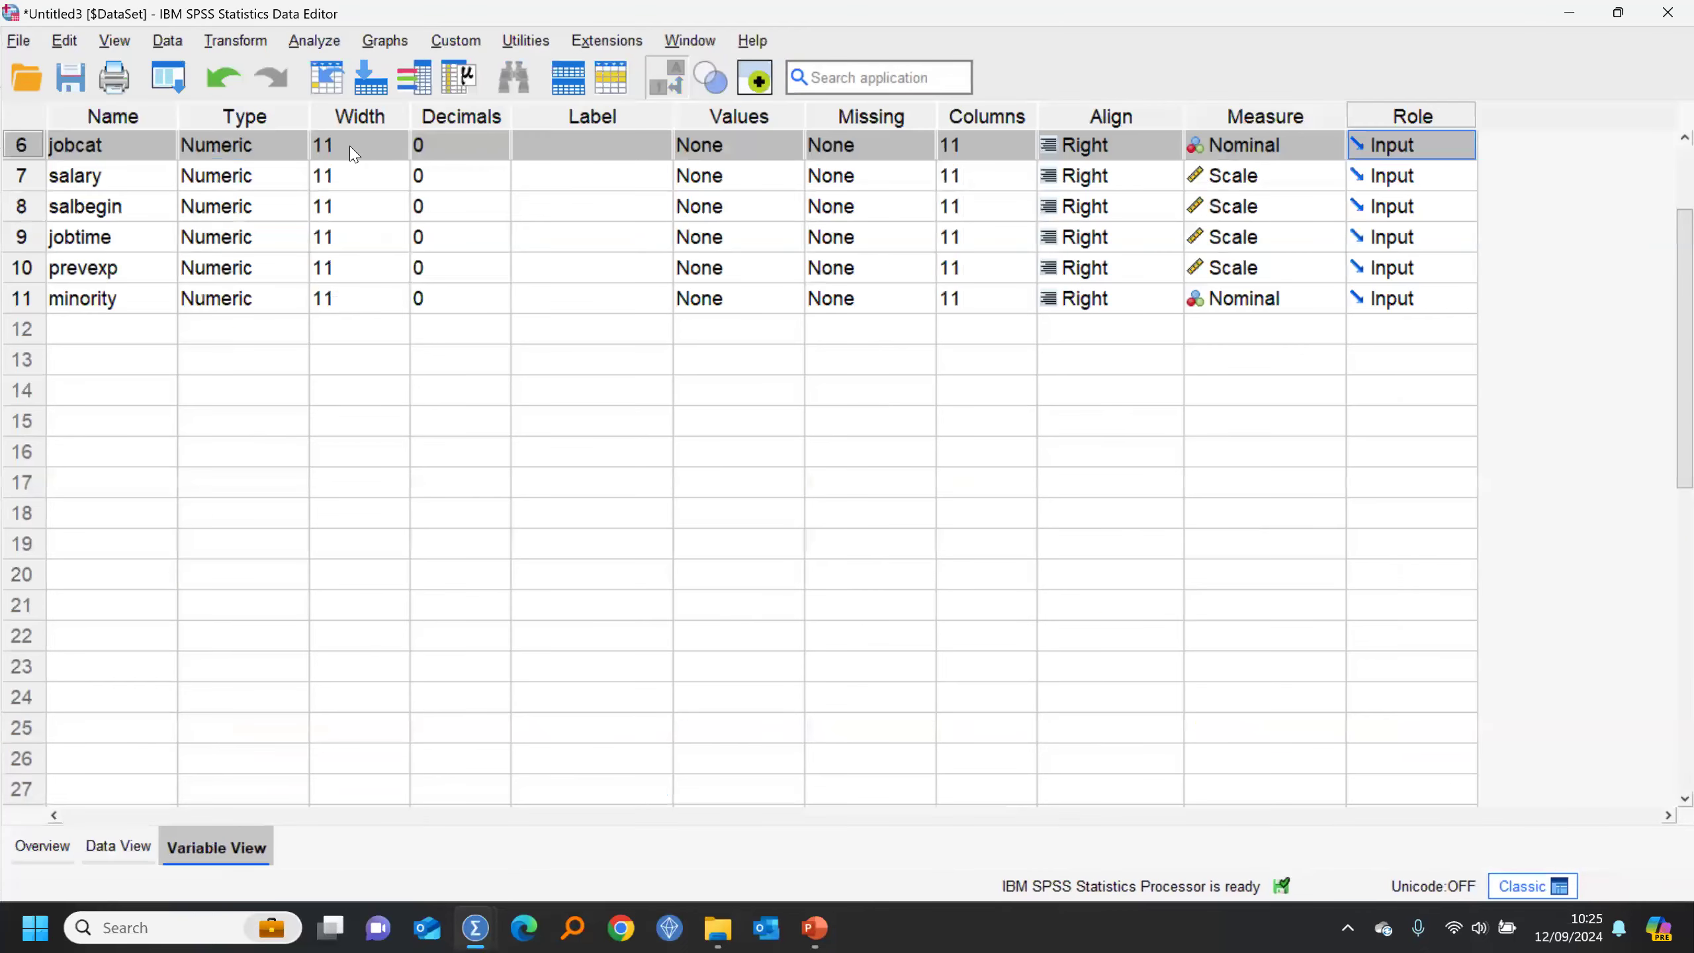
left_click(538, 147)
type("J")
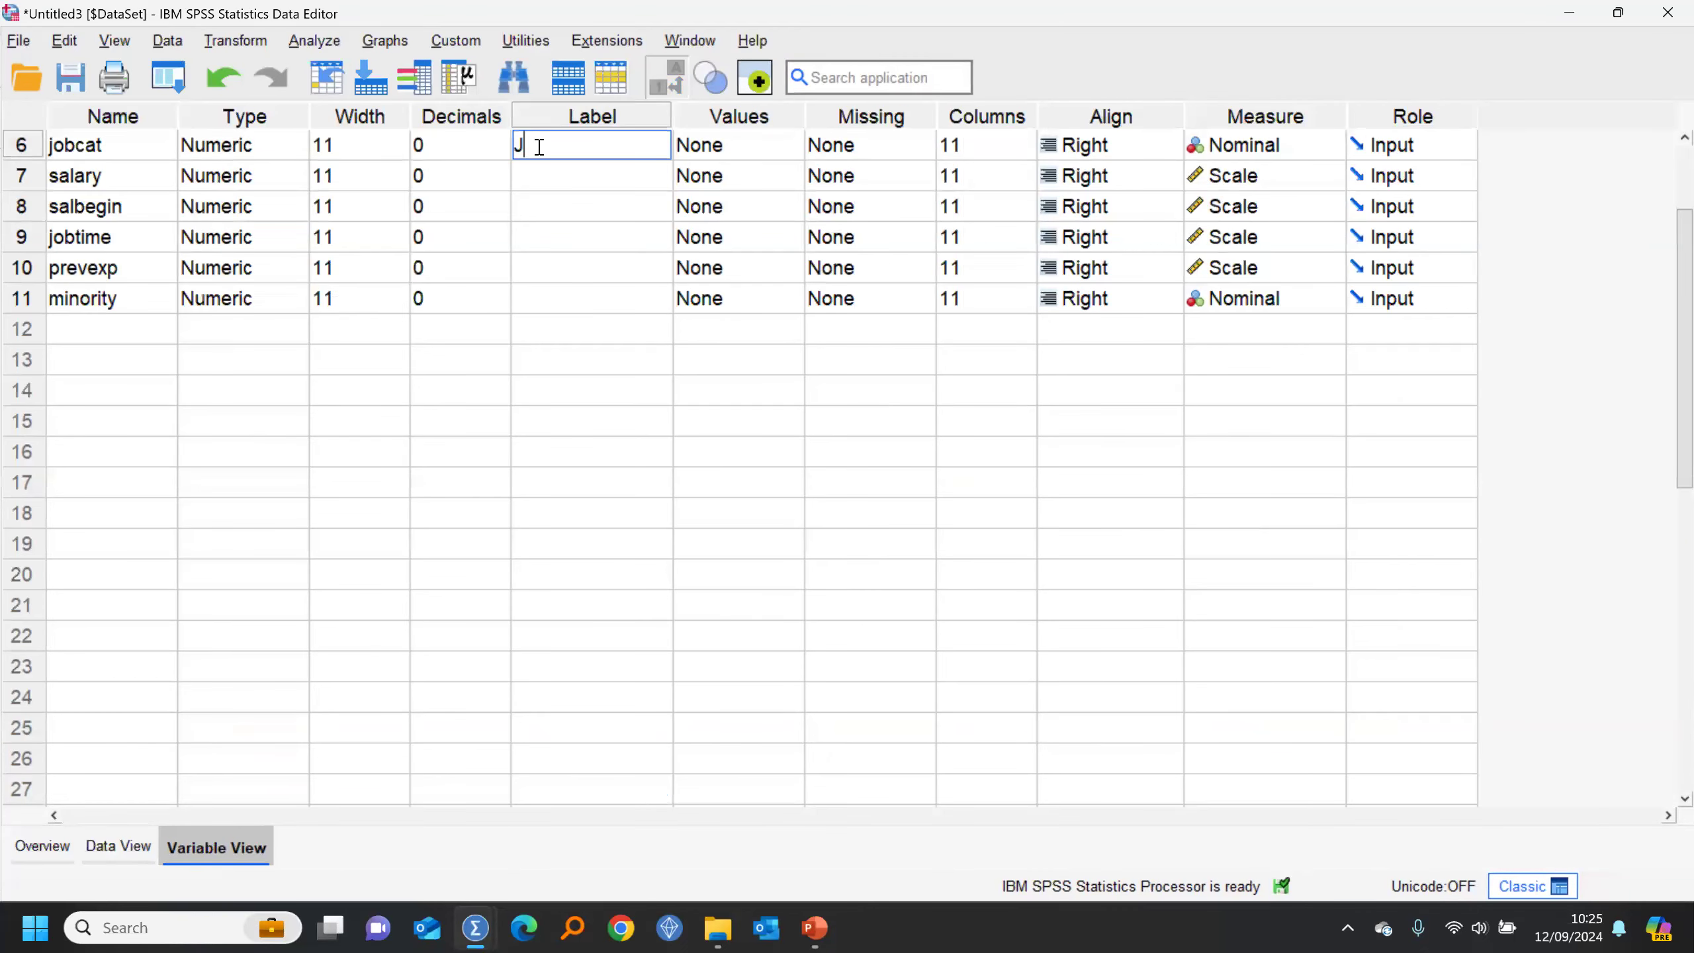
type("ob Category")
Step: Open the value labels of the jobcat variable and define value 1 as "Clerical"
left_click(780, 144)
left_click(780, 144)
left_click(1067, 390)
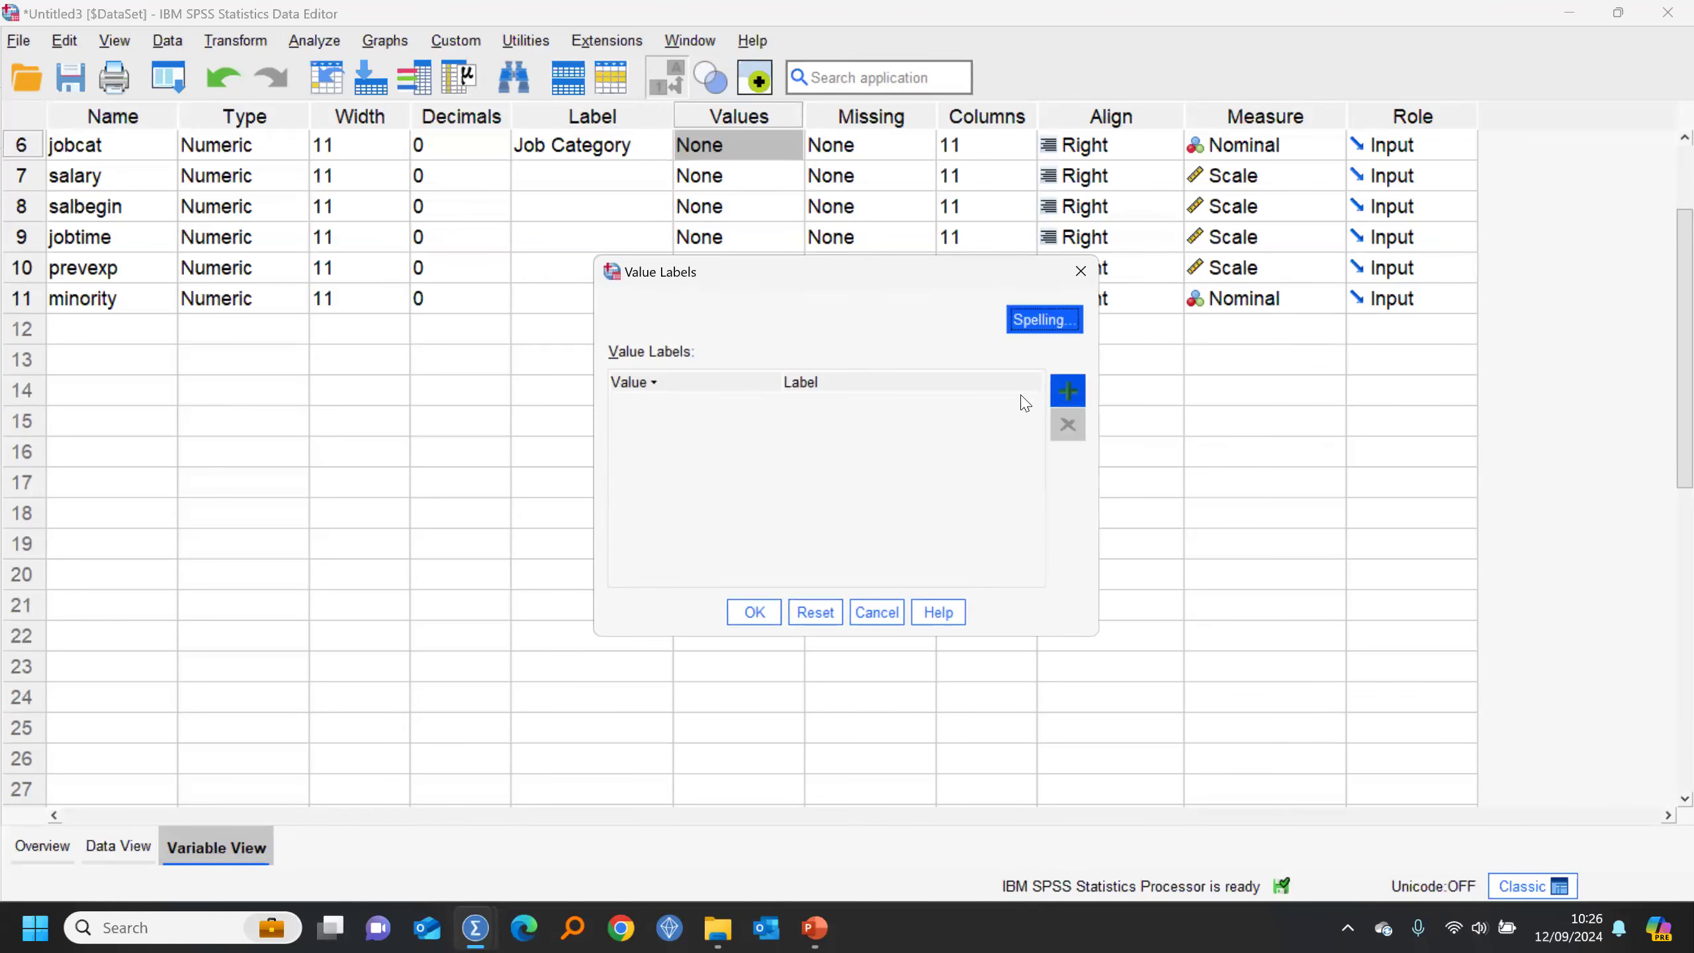
left_click(662, 405)
type("1")
left_click(870, 402)
type("Cleric")
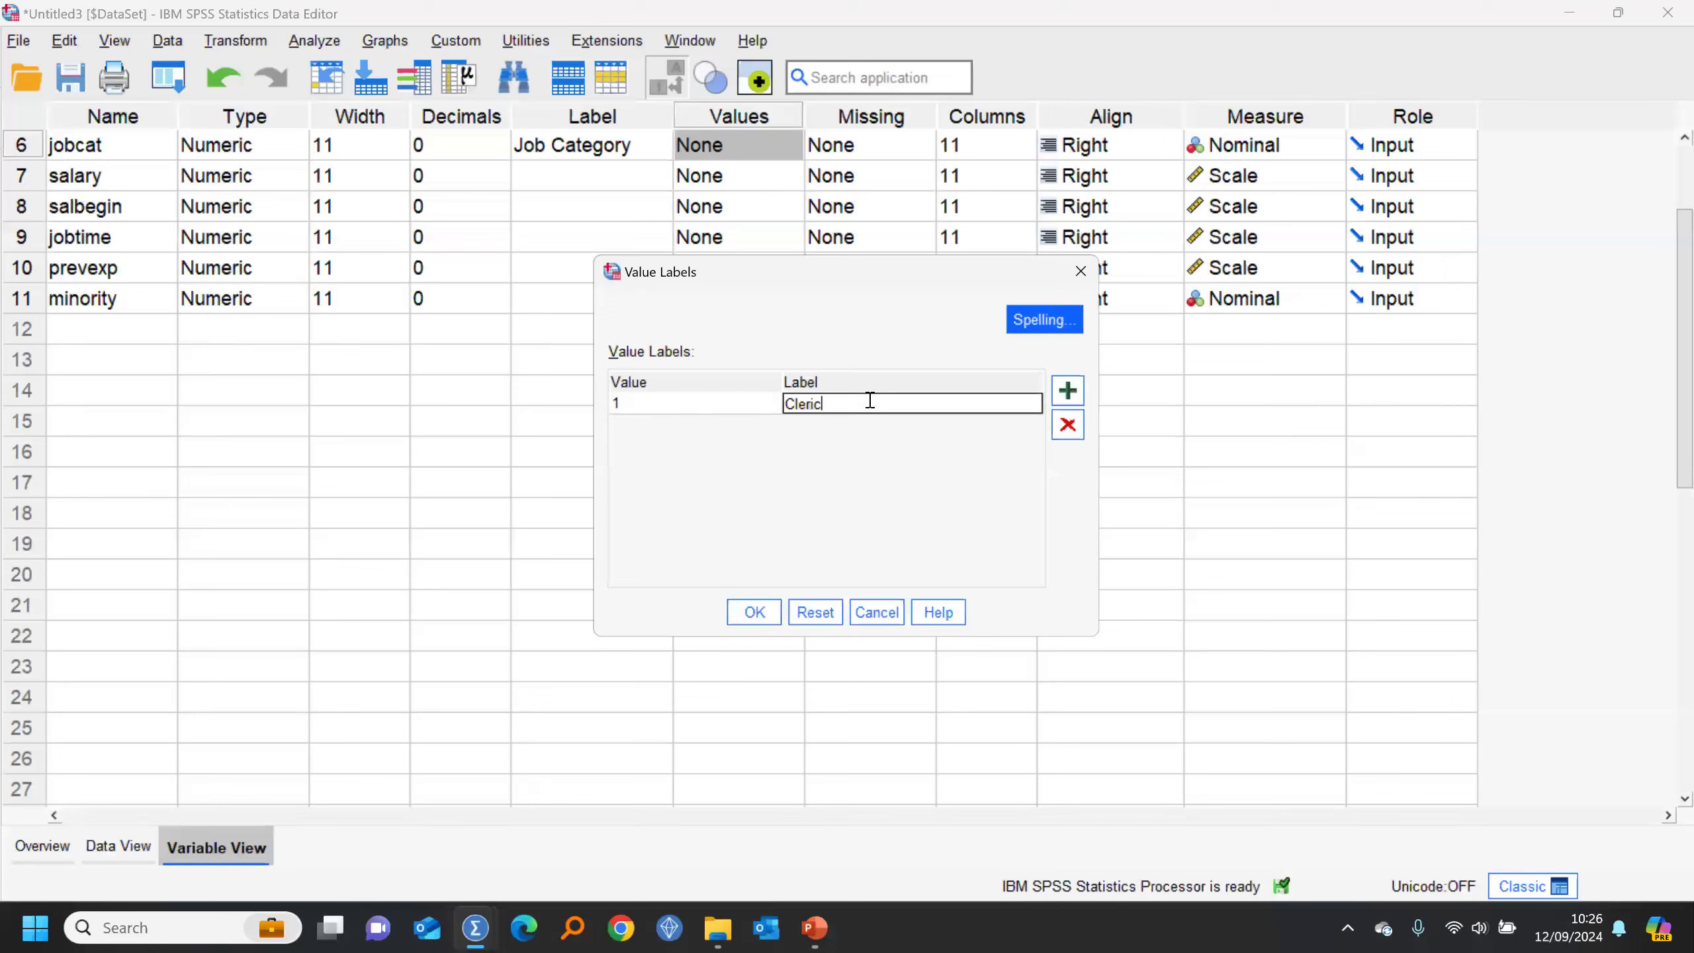
type("al")
Step: Add a jobcat value label defining 2 as "Custodial"
left_click(1067, 390)
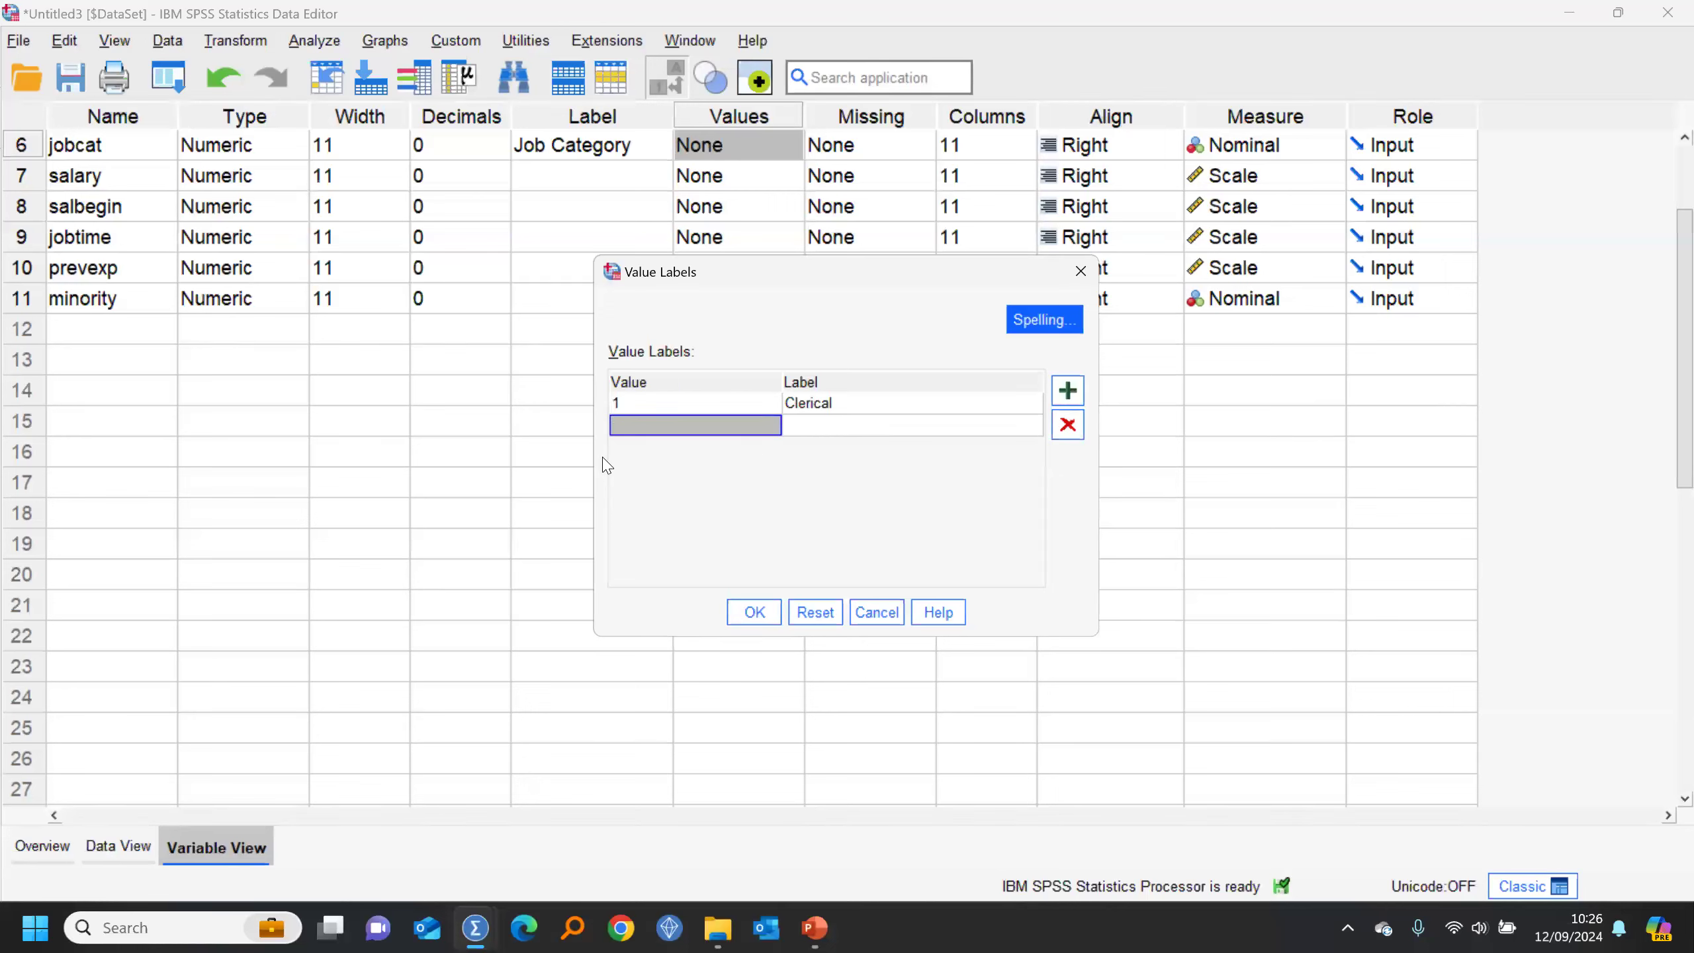
left_click(638, 425)
type("2")
left_click(812, 422)
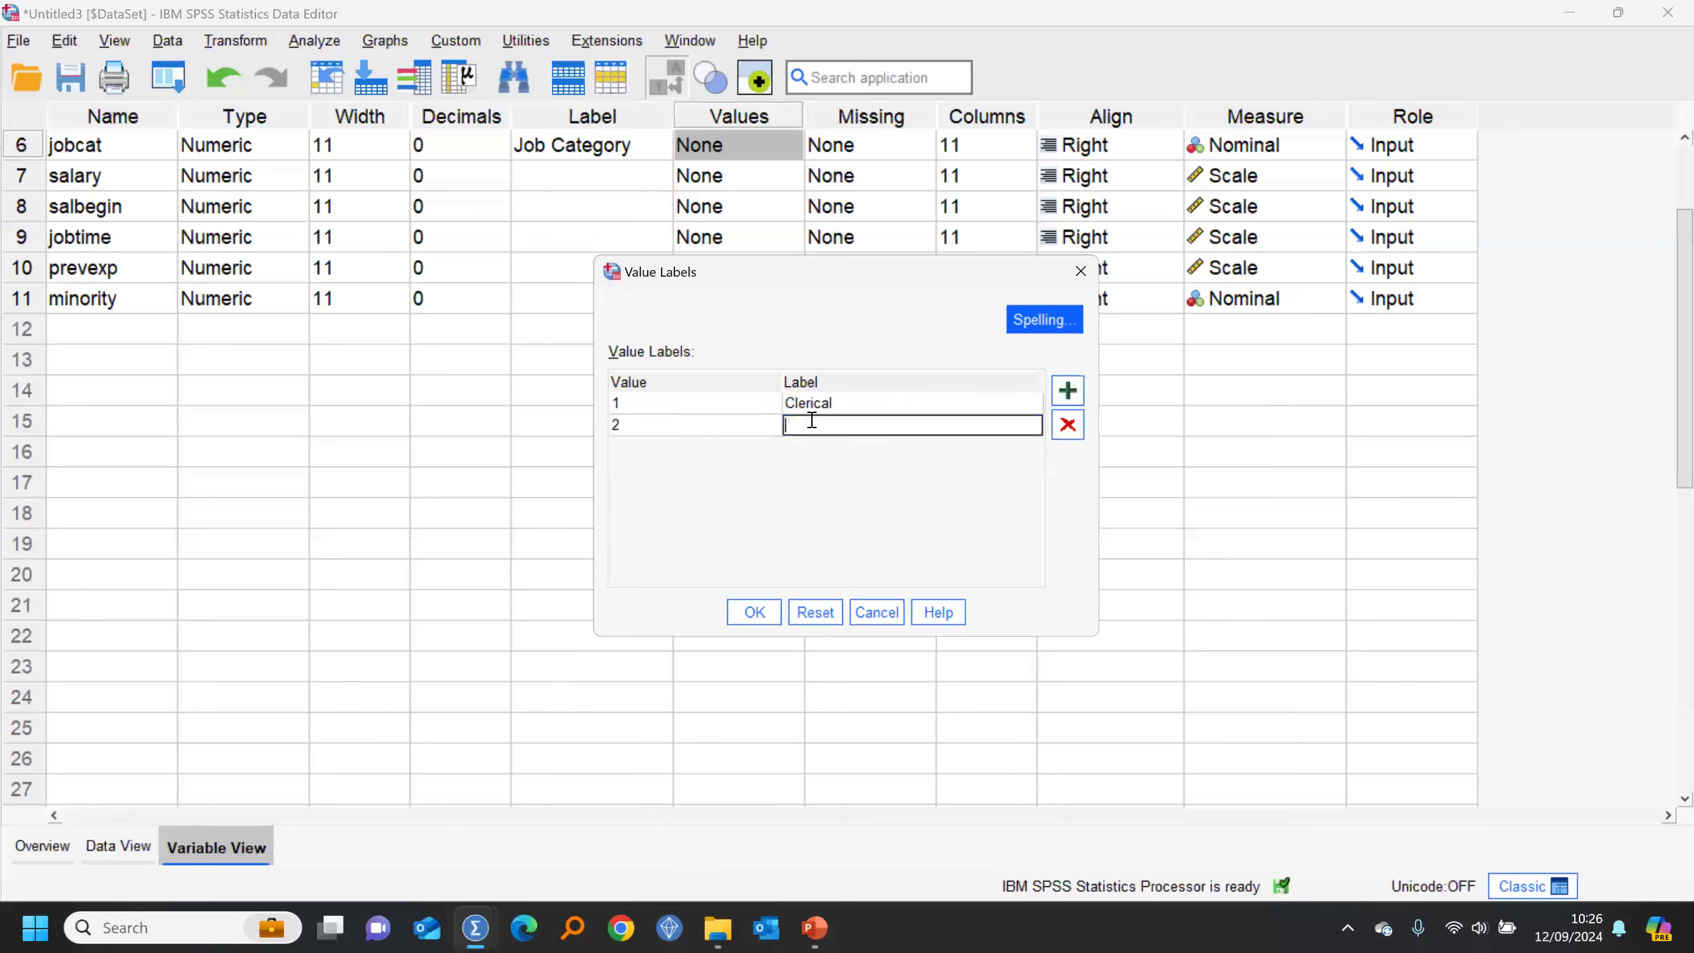
type("Custodial")
Step: Add a jobcat value label defining 3 as "Manager" and apply the value labels
left_click(1068, 391)
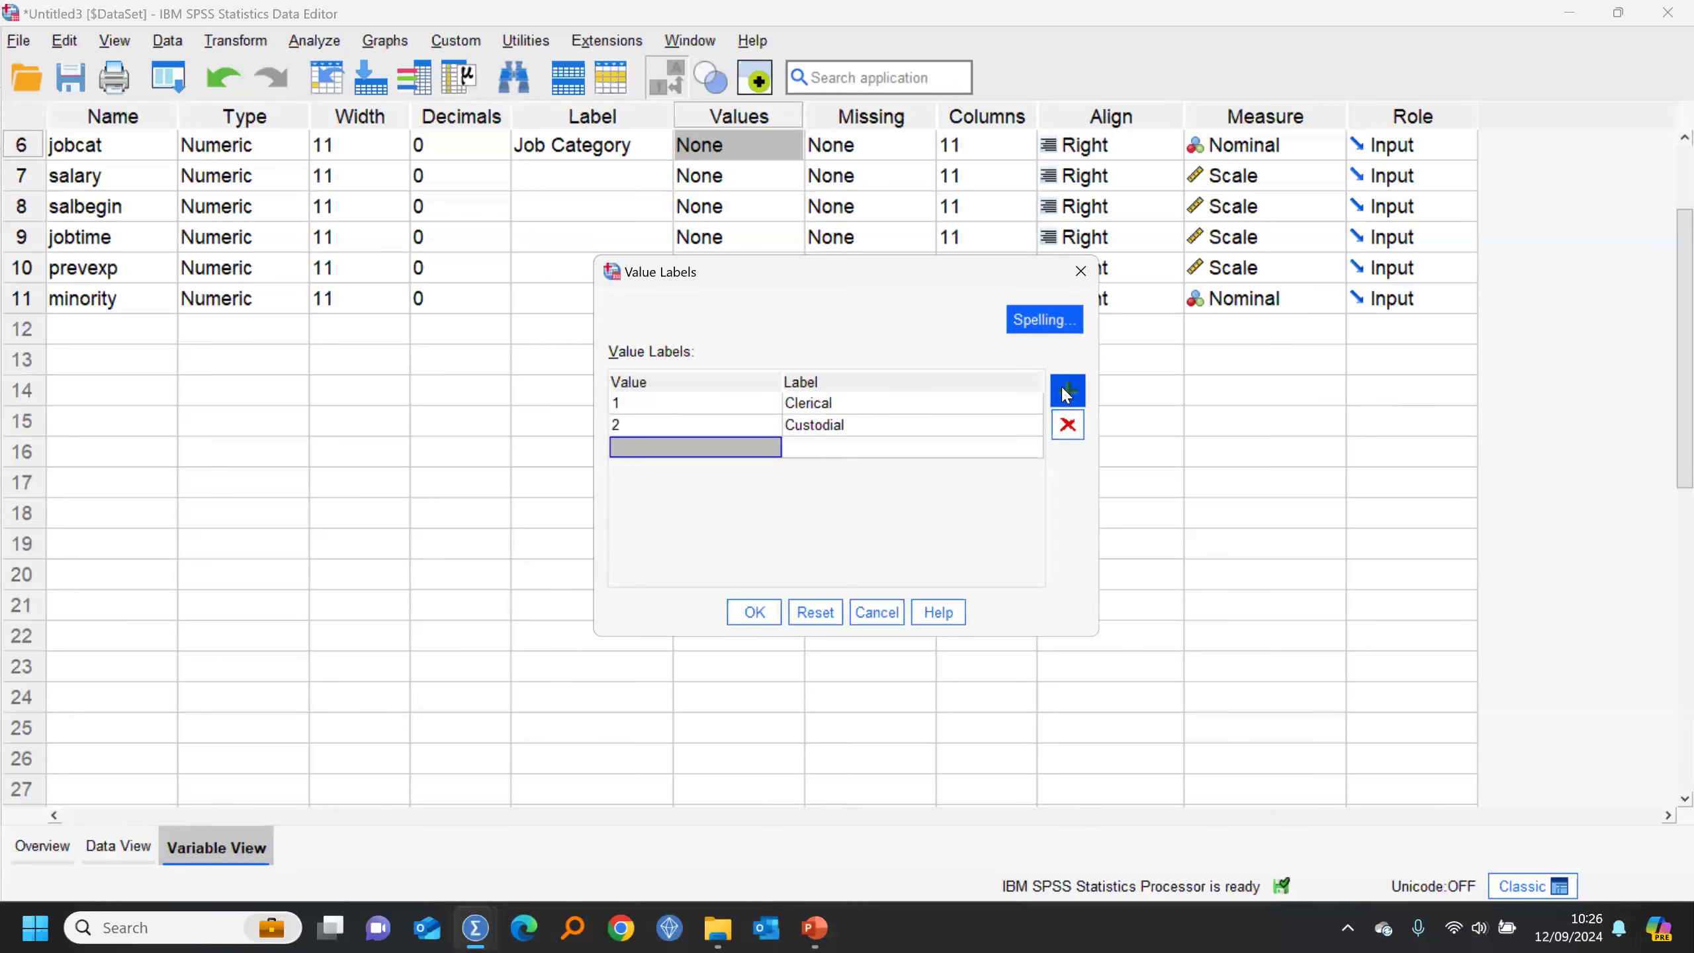
left_click(715, 444)
type("3")
left_click(825, 446)
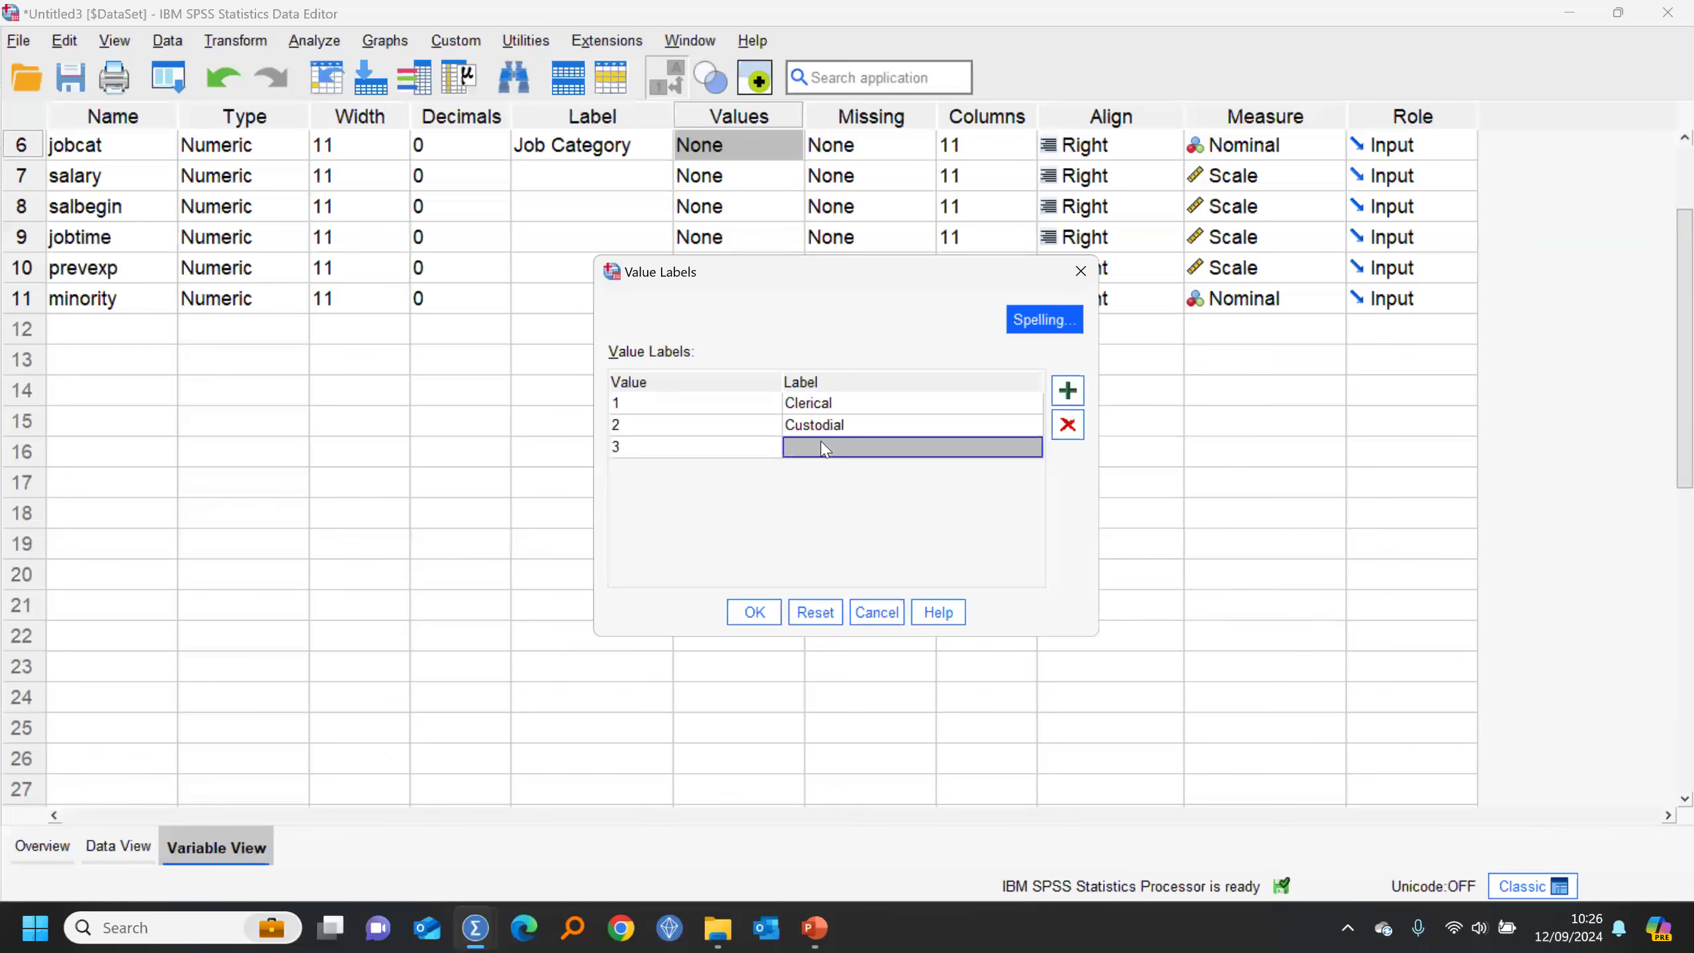
type("Manager")
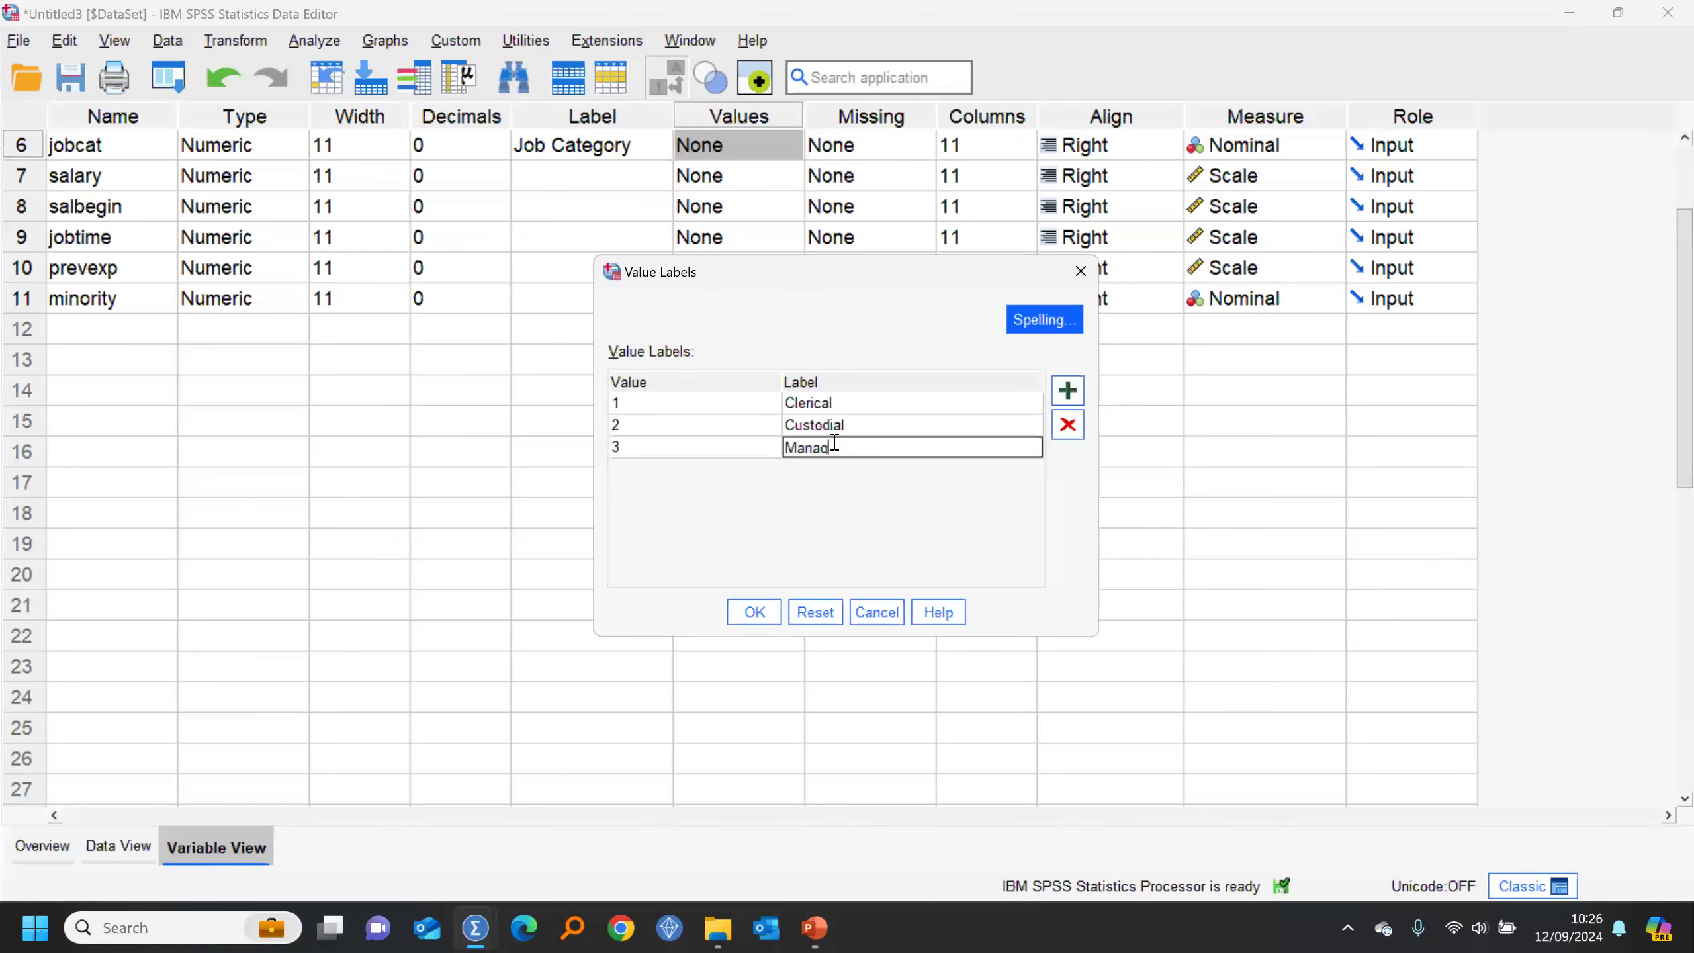
left_click(754, 612)
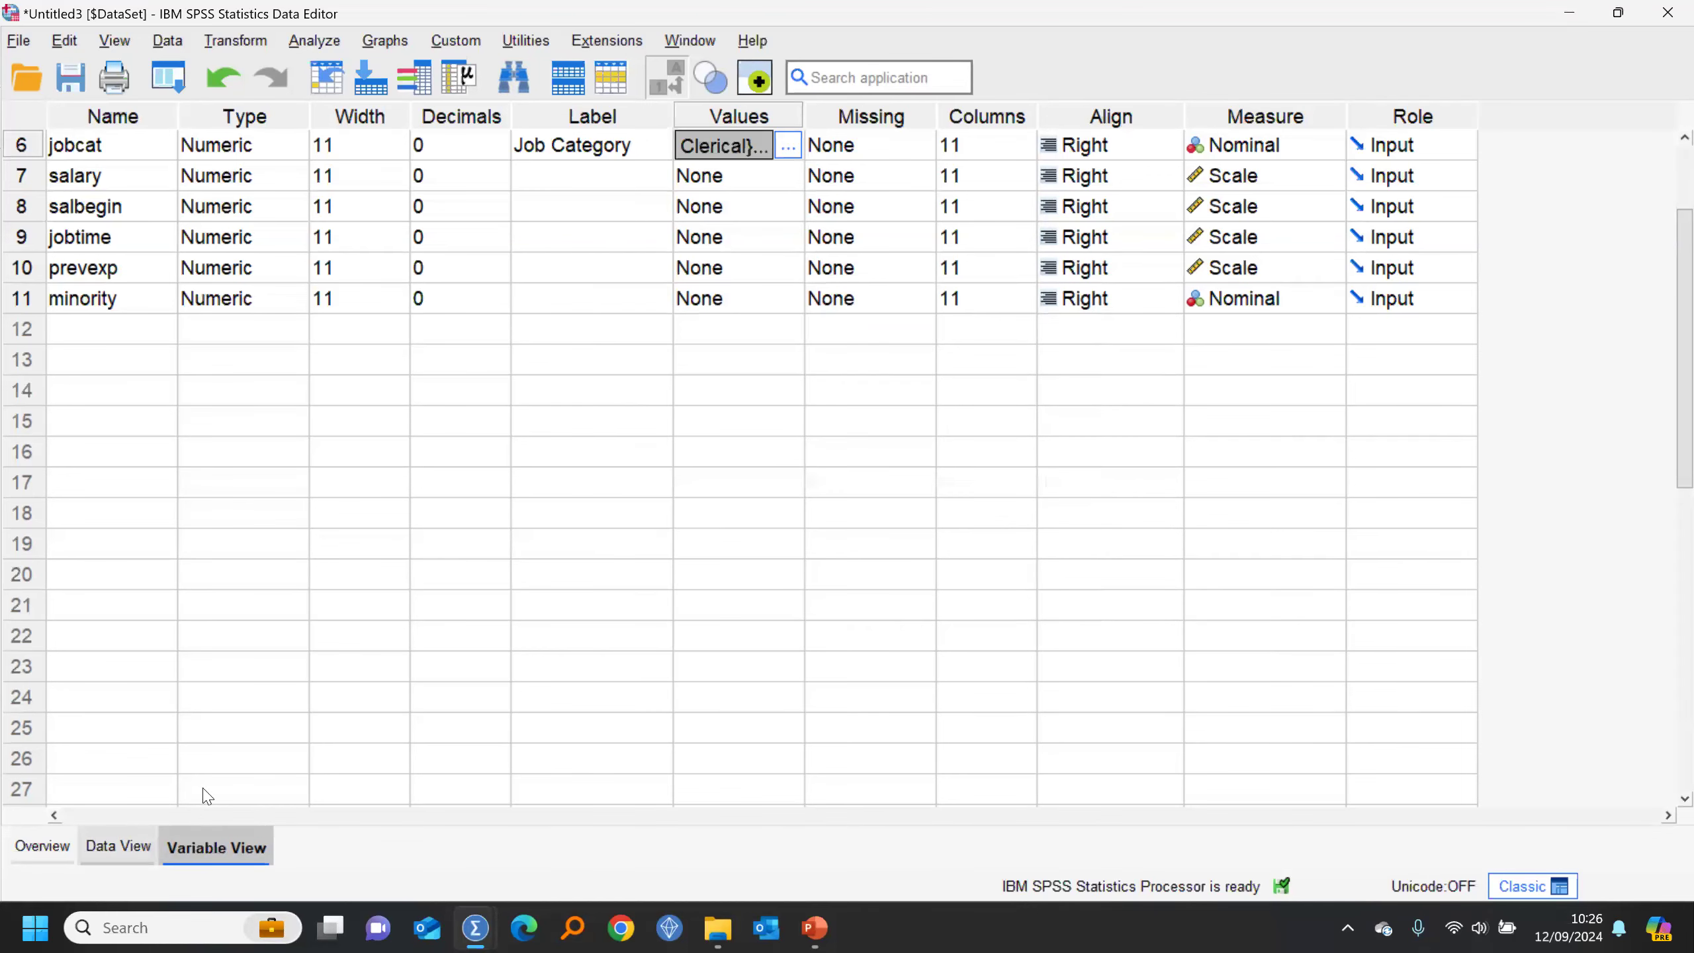
Step: Run Descriptive Statistics on the jobcat variable from Data View and look over the frequency tables
left_click(122, 846)
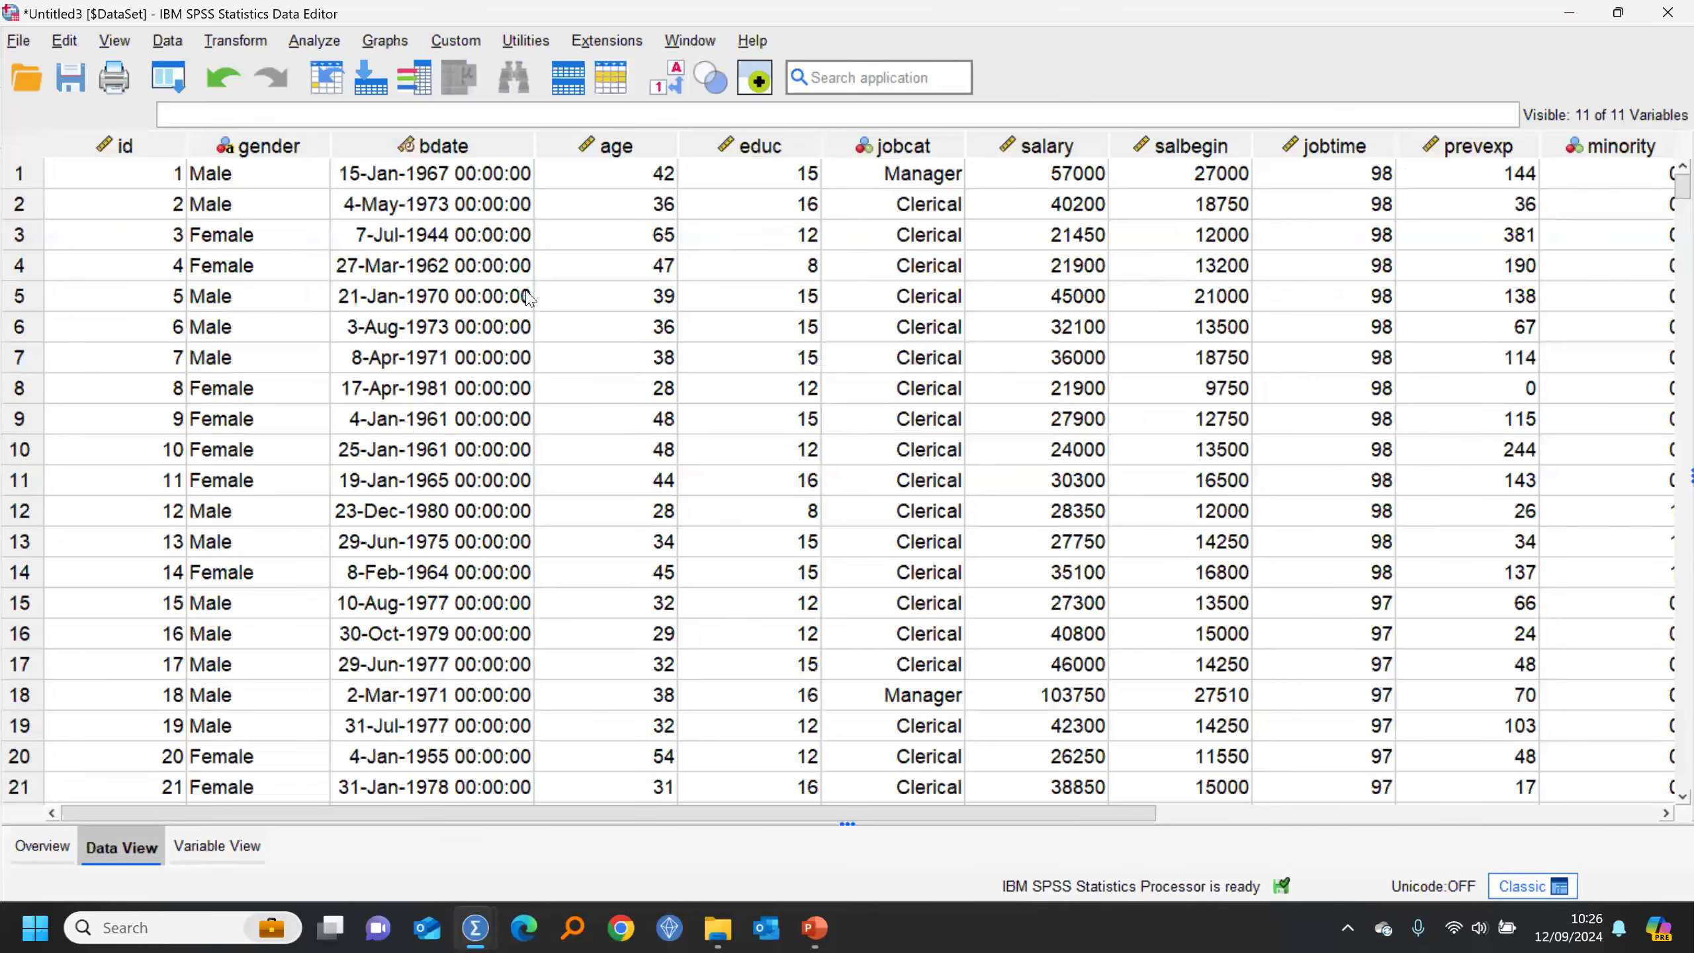
right_click(933, 201)
left_click(1006, 507)
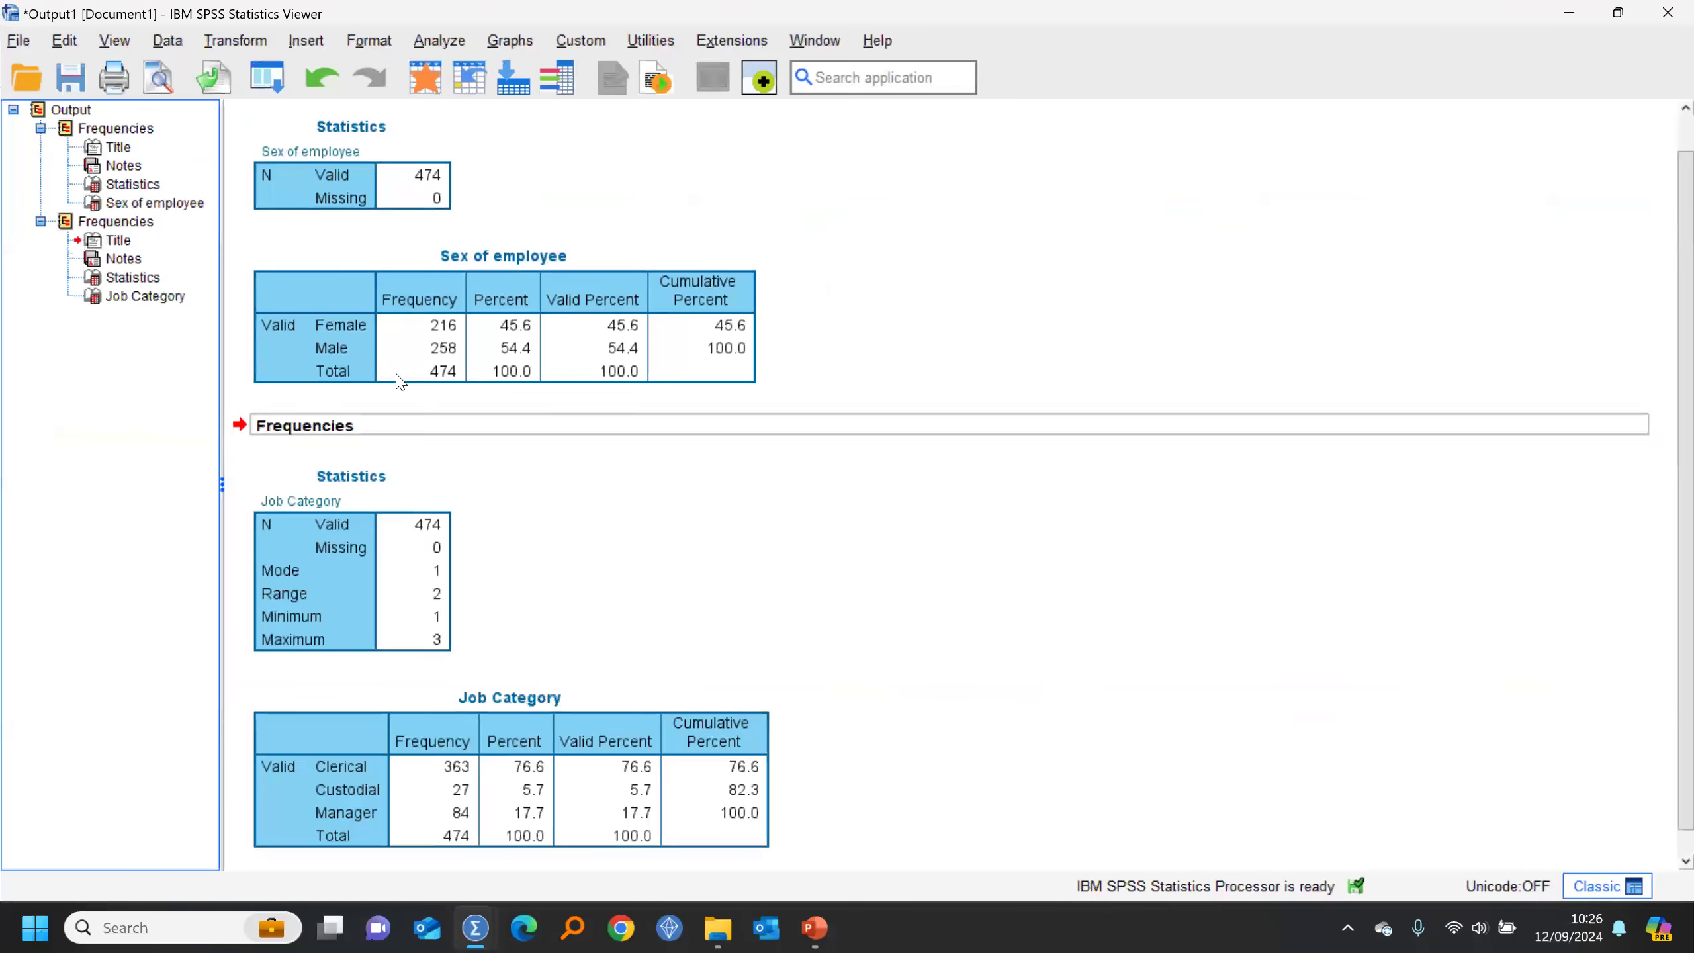
scroll(427, 400, "up", 1)
scroll(430, 400, "down", 1)
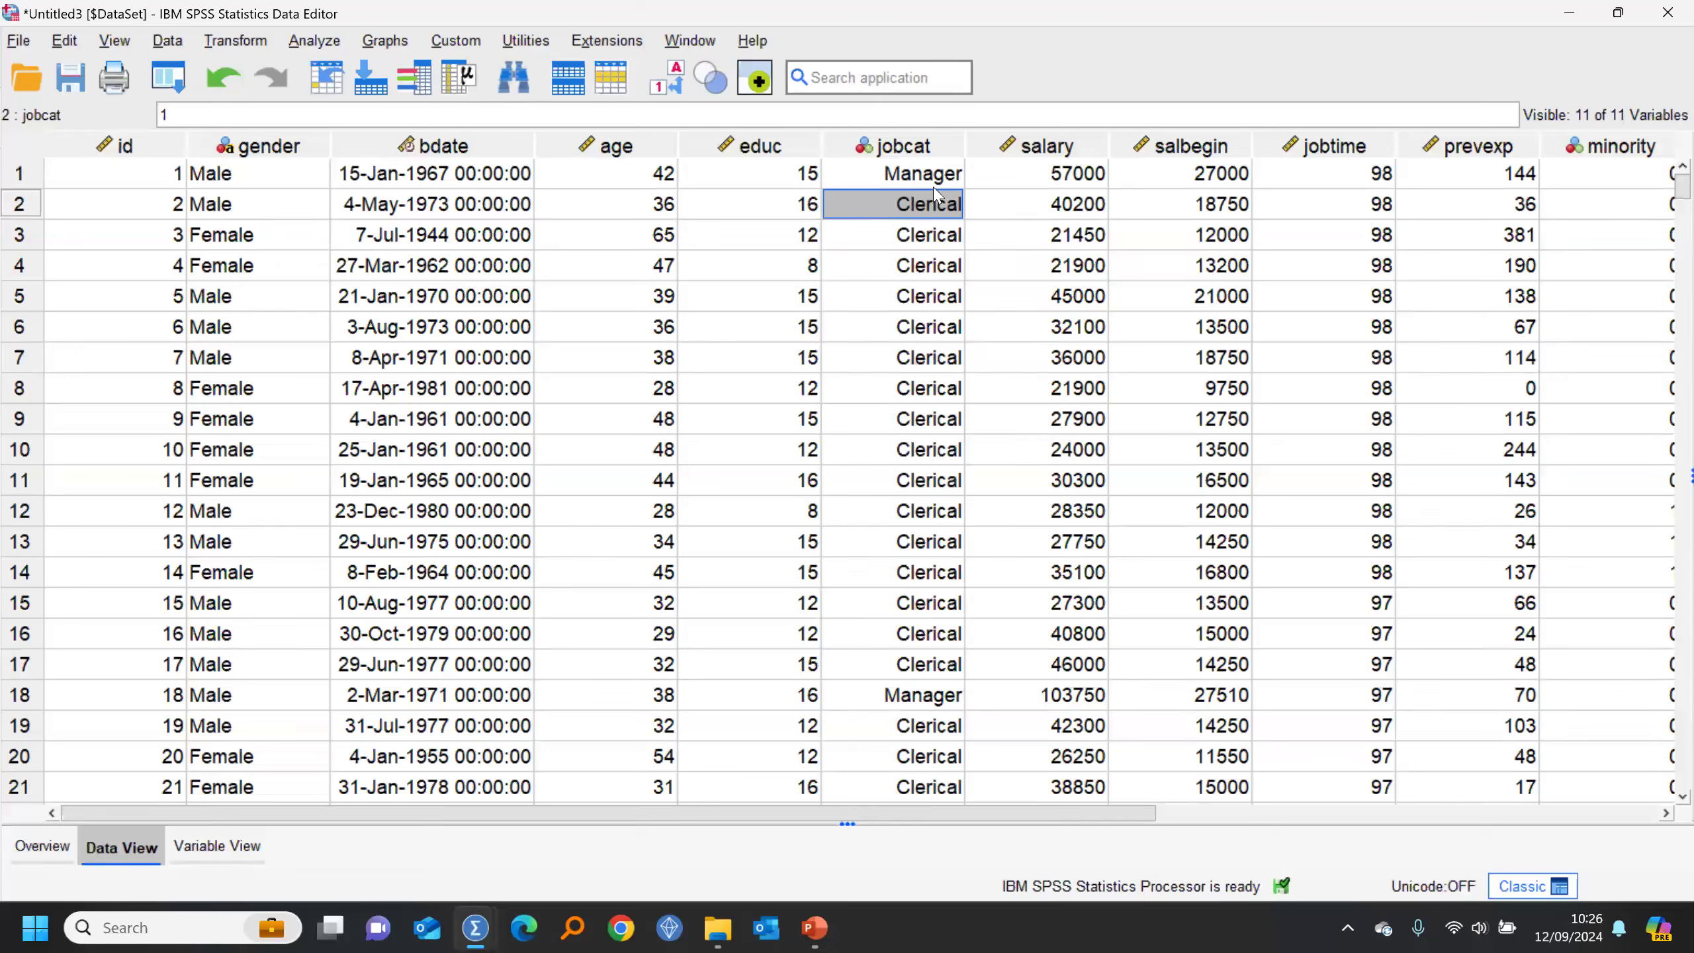
Step: Change the jobcat value of case 2 to 9 in Data View
double_click(932, 204)
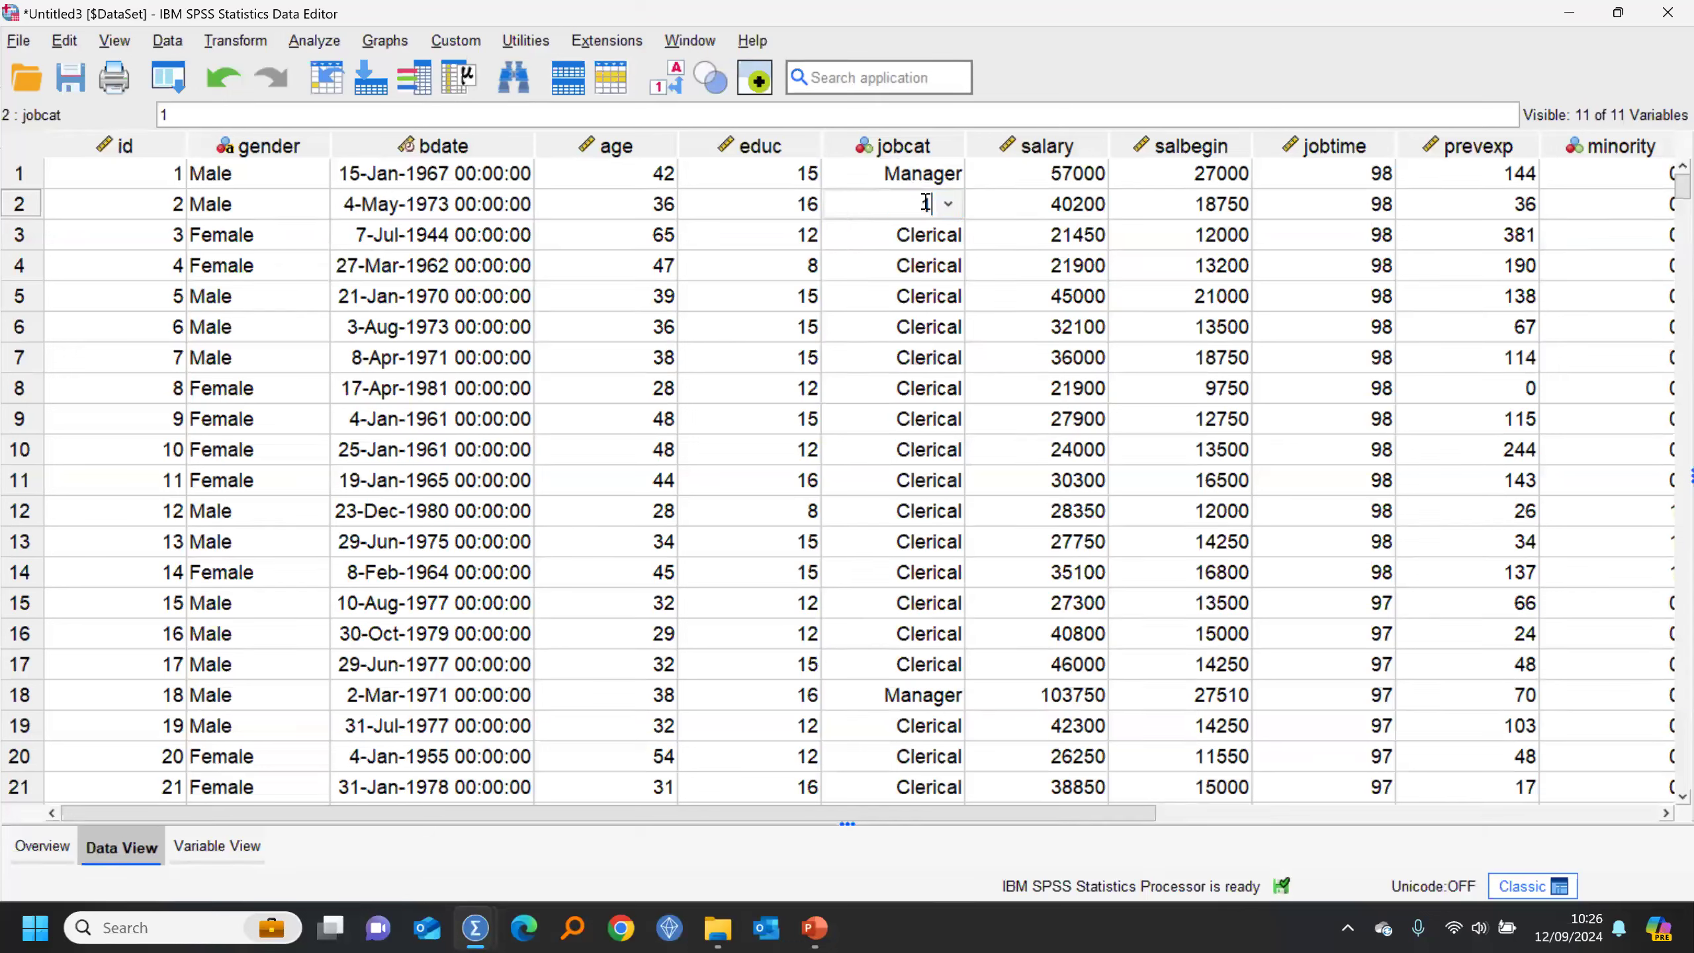
type("9")
left_click(943, 270)
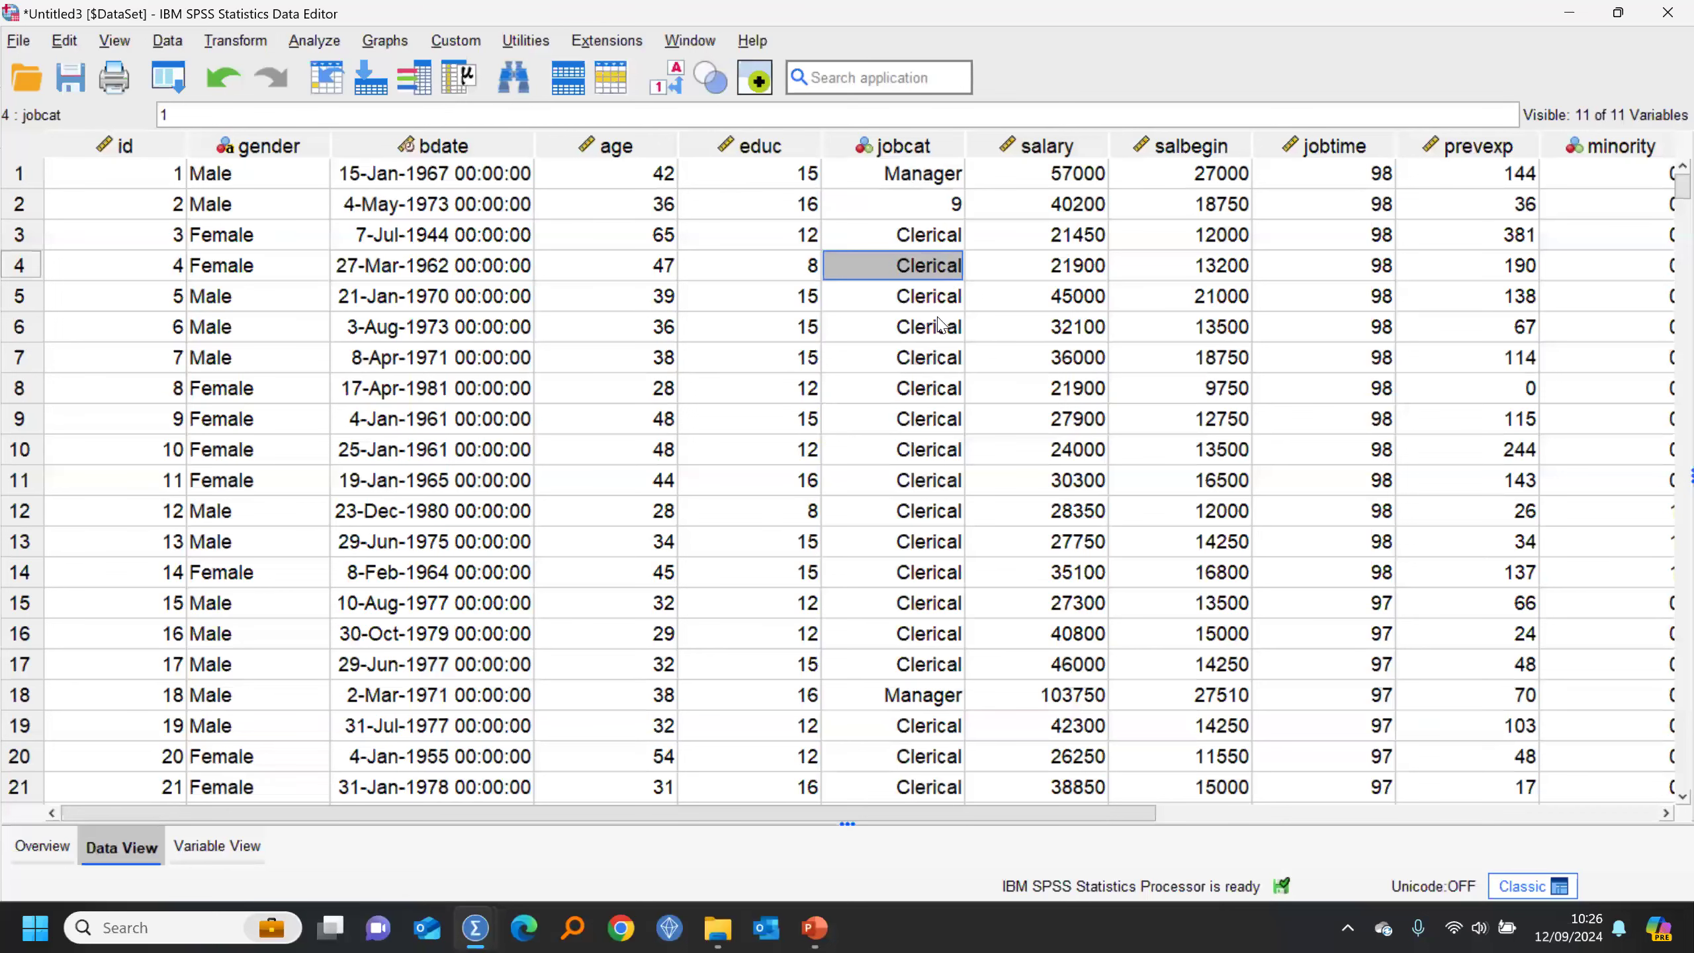
Step: Run Descriptive Statistics on jobcat again with the edited case 2, then return to the Data Editor
right_click(932, 209)
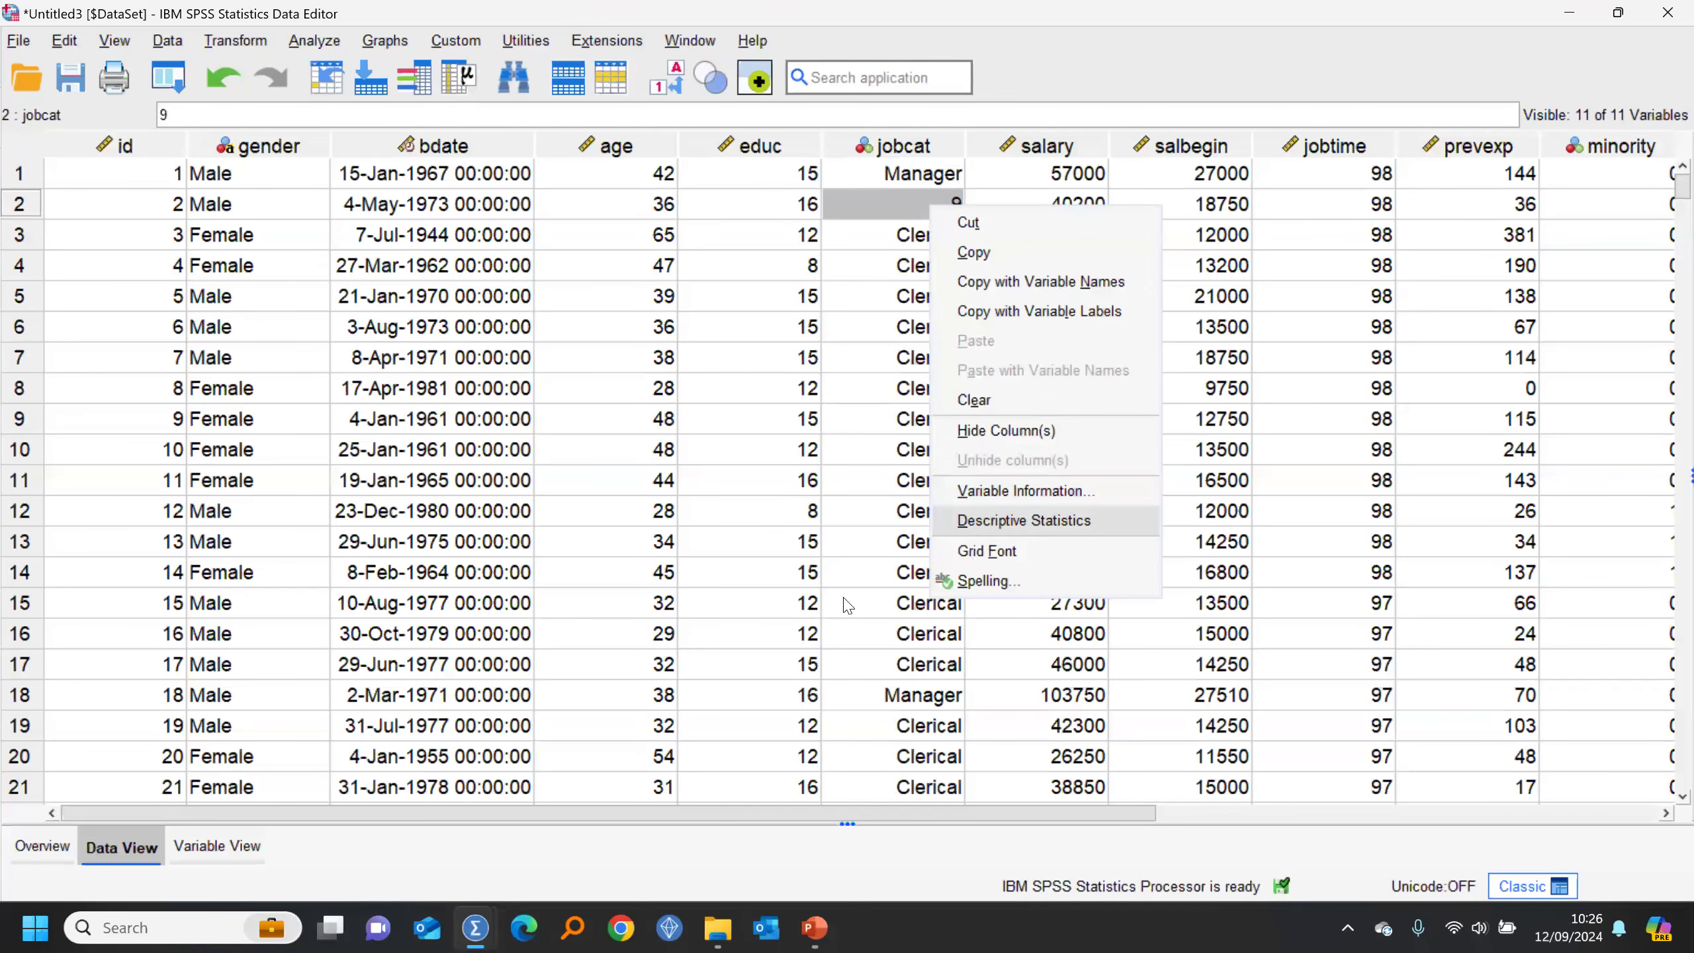
left_click(1025, 520)
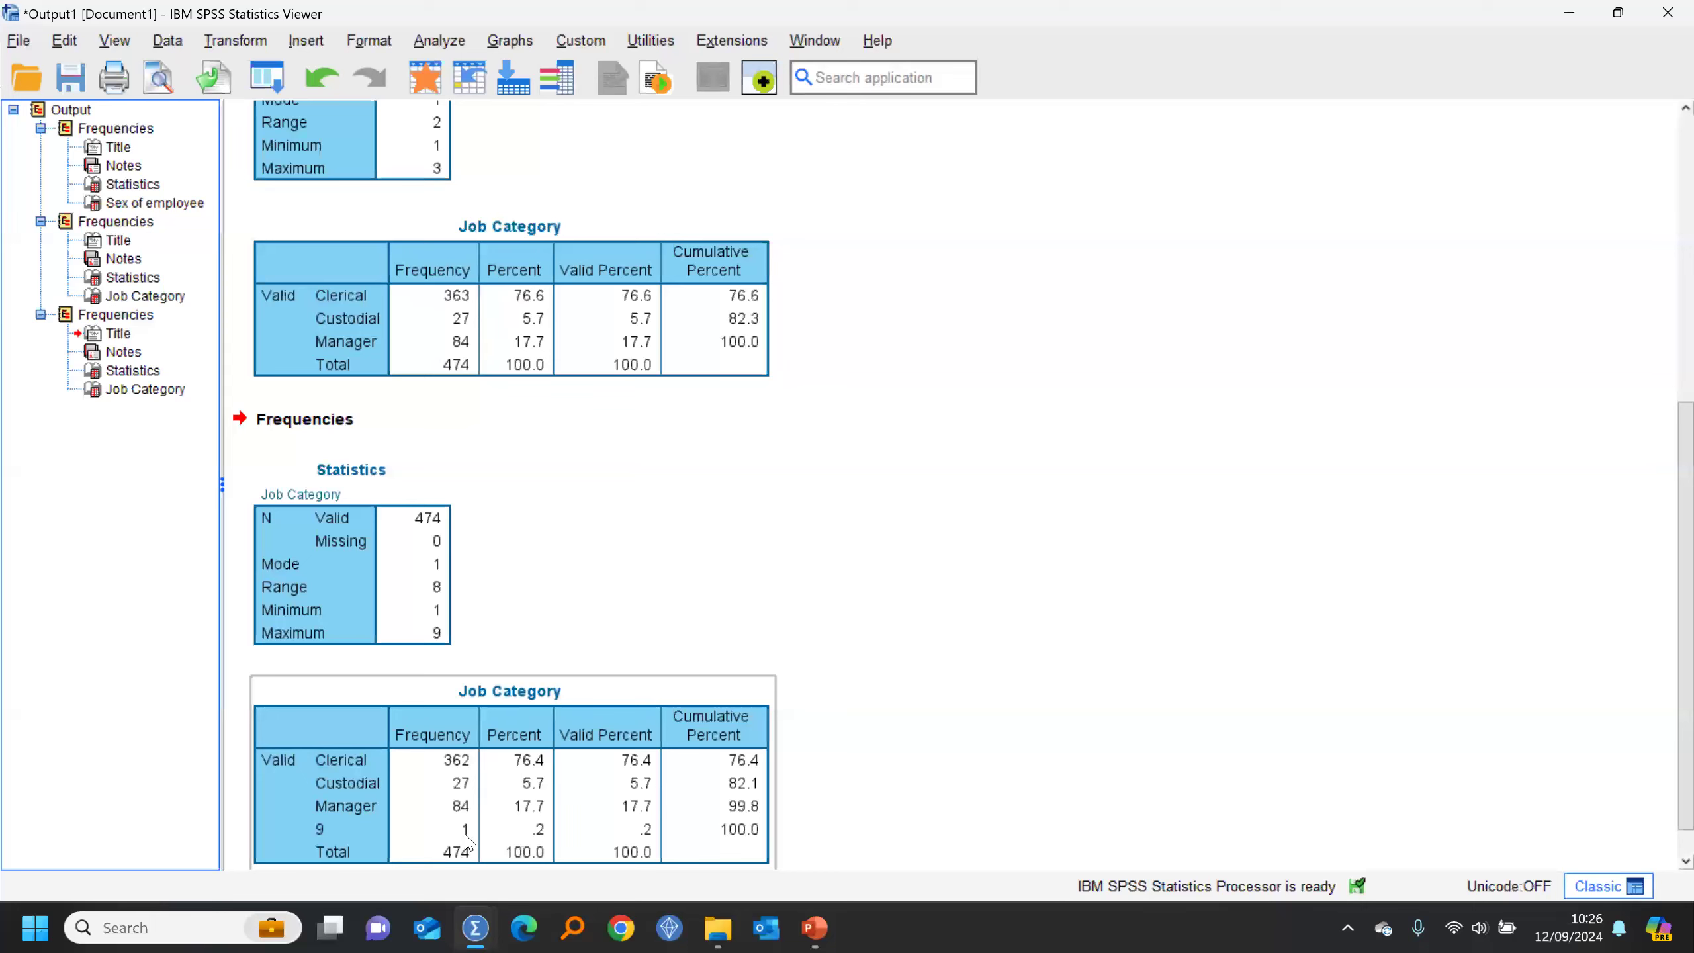
left_click(426, 79)
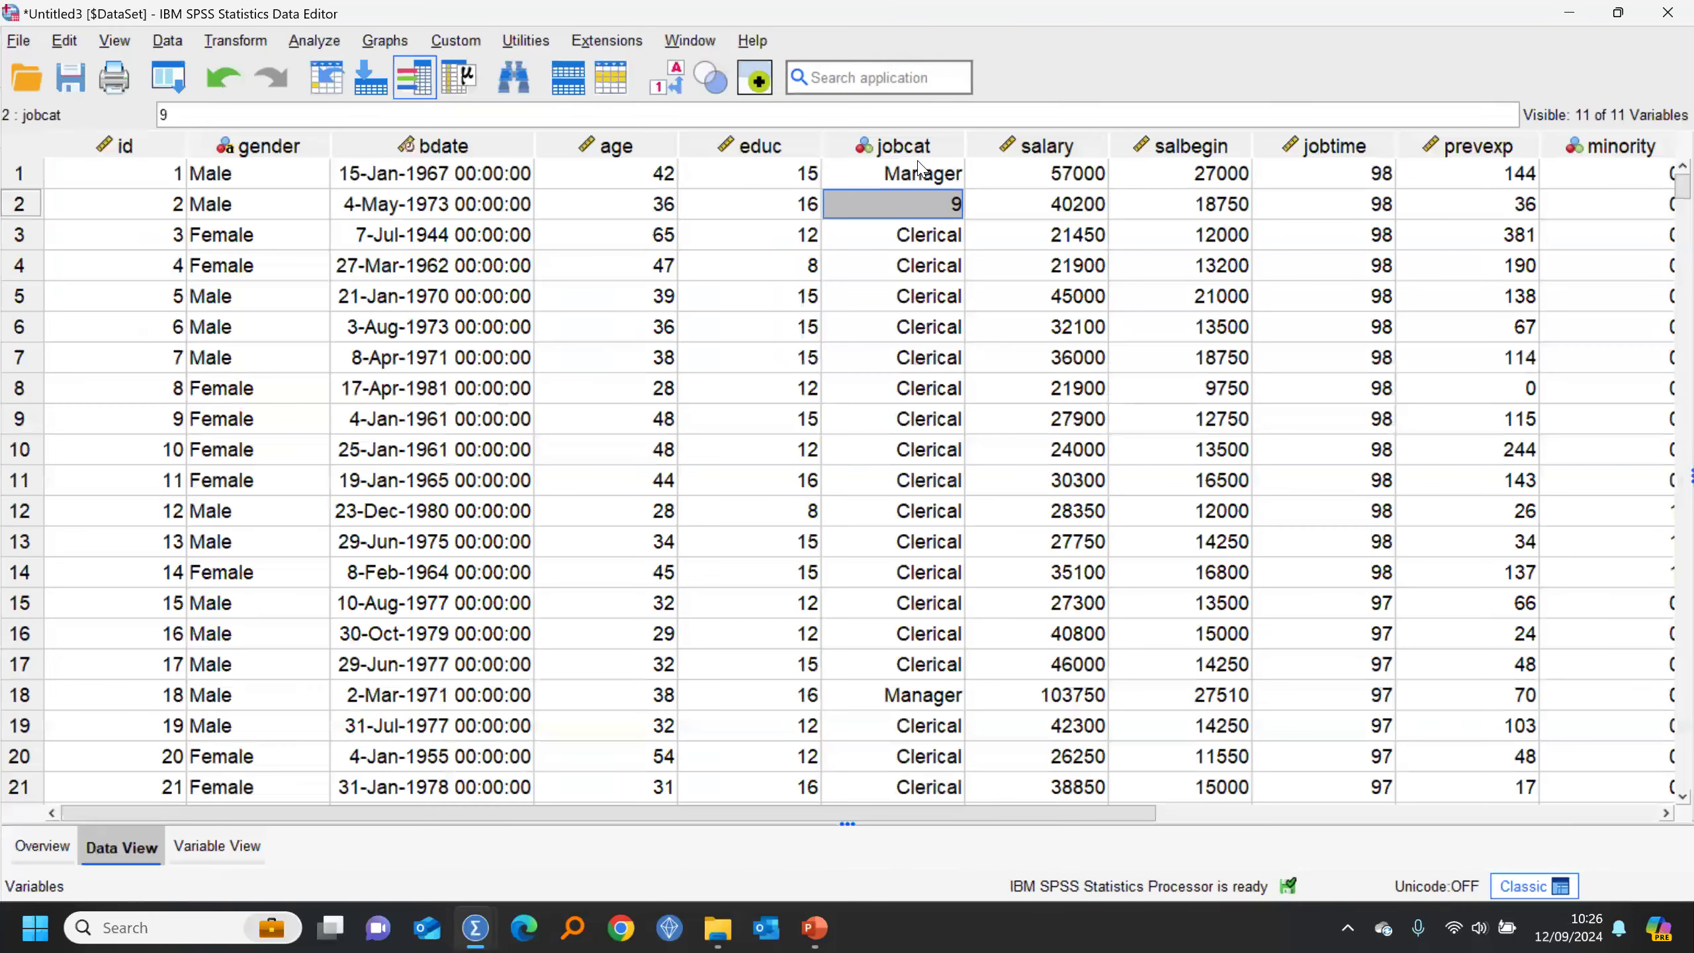
Step: Open the jobcat variable's definition and declare 9 as a discrete missing value
double_click(918, 153)
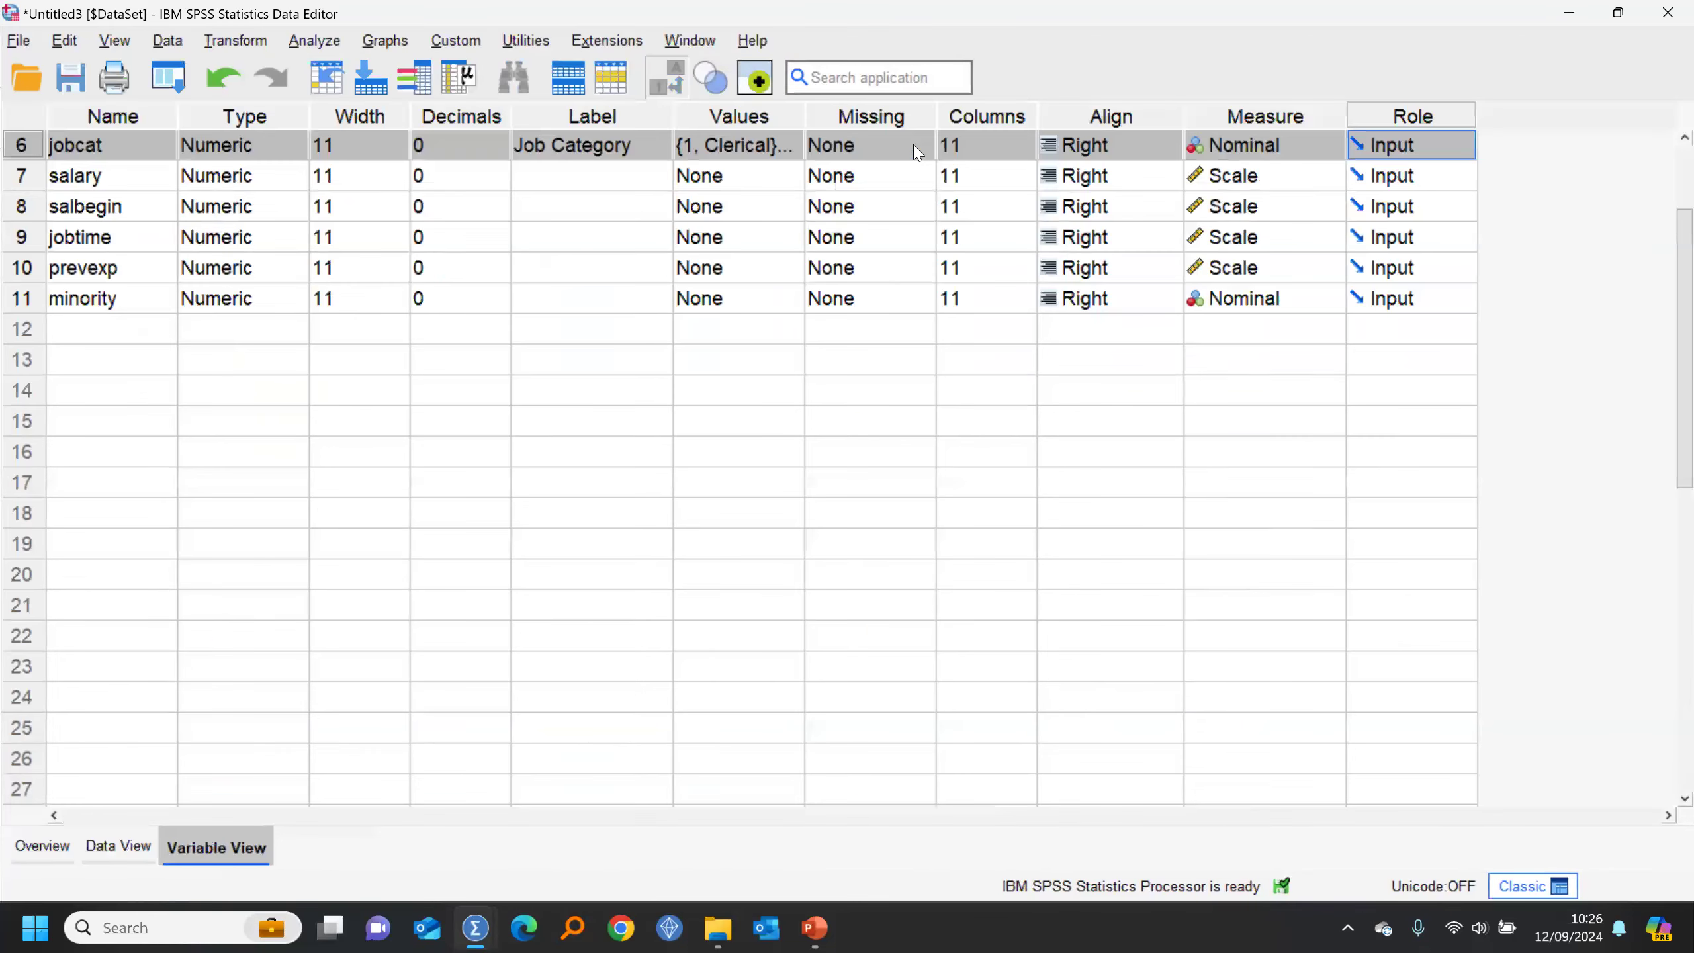
left_click(918, 152)
left_click(753, 396)
left_click(751, 421)
type("9")
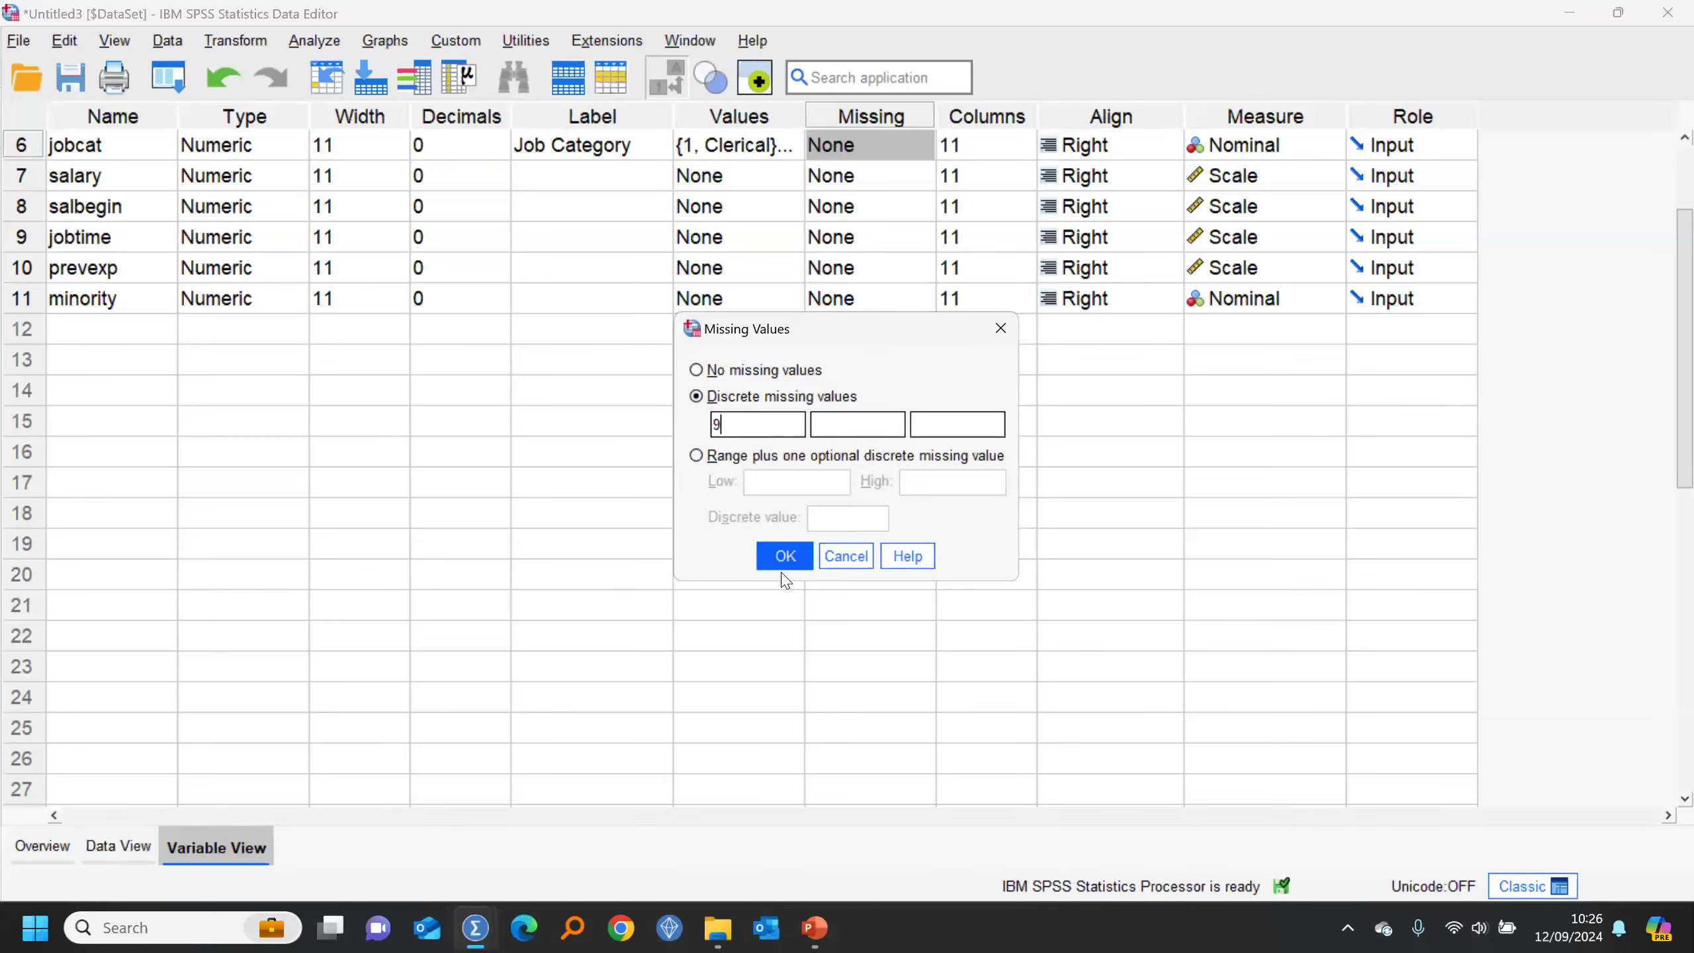
left_click(784, 559)
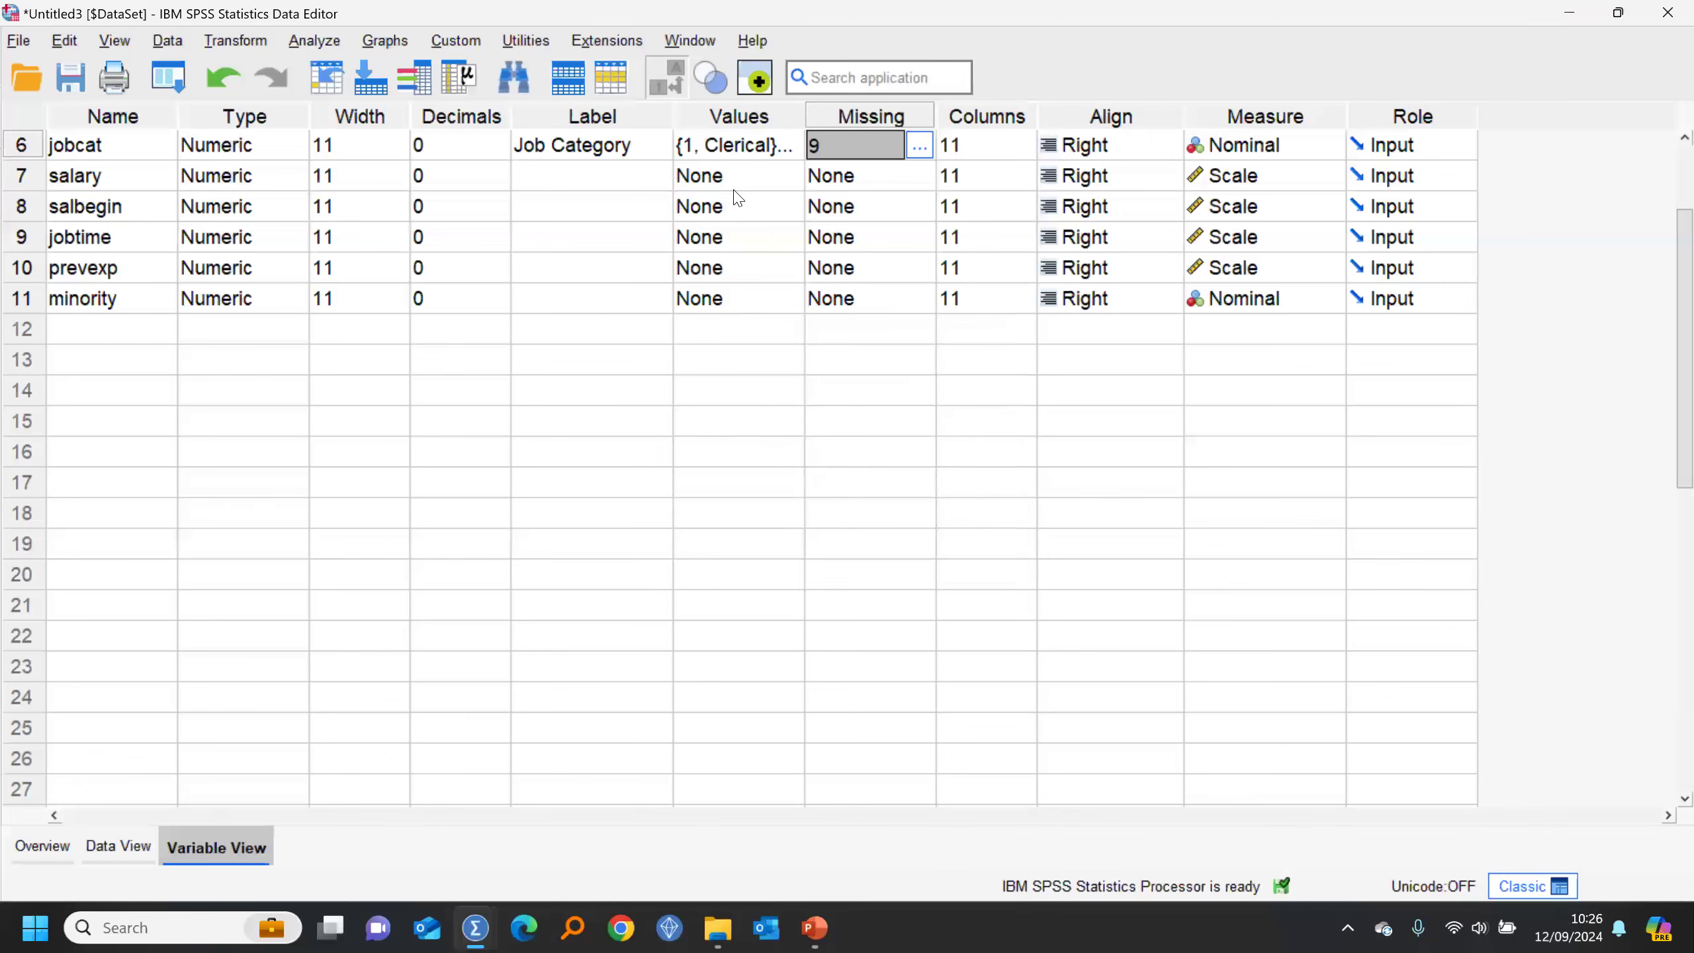
Step: Rerun Descriptive Statistics on jobcat from Variable View with the missing value defined, then return to the Data Editor
right_click(743, 157)
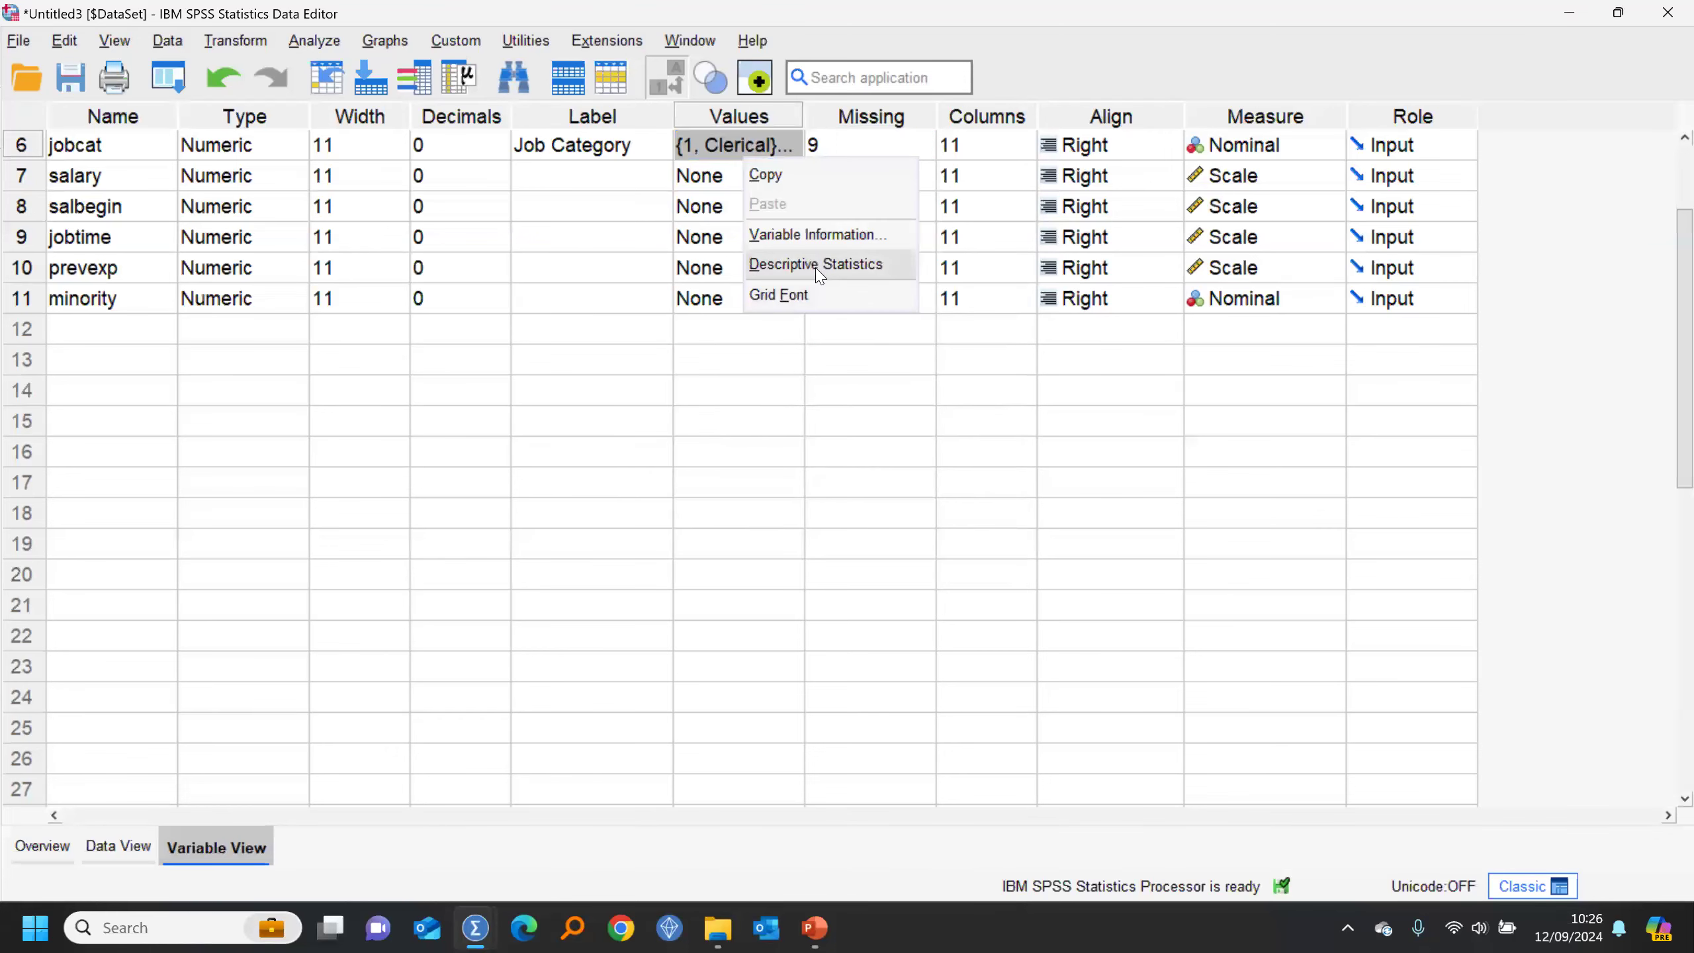
left_click(820, 264)
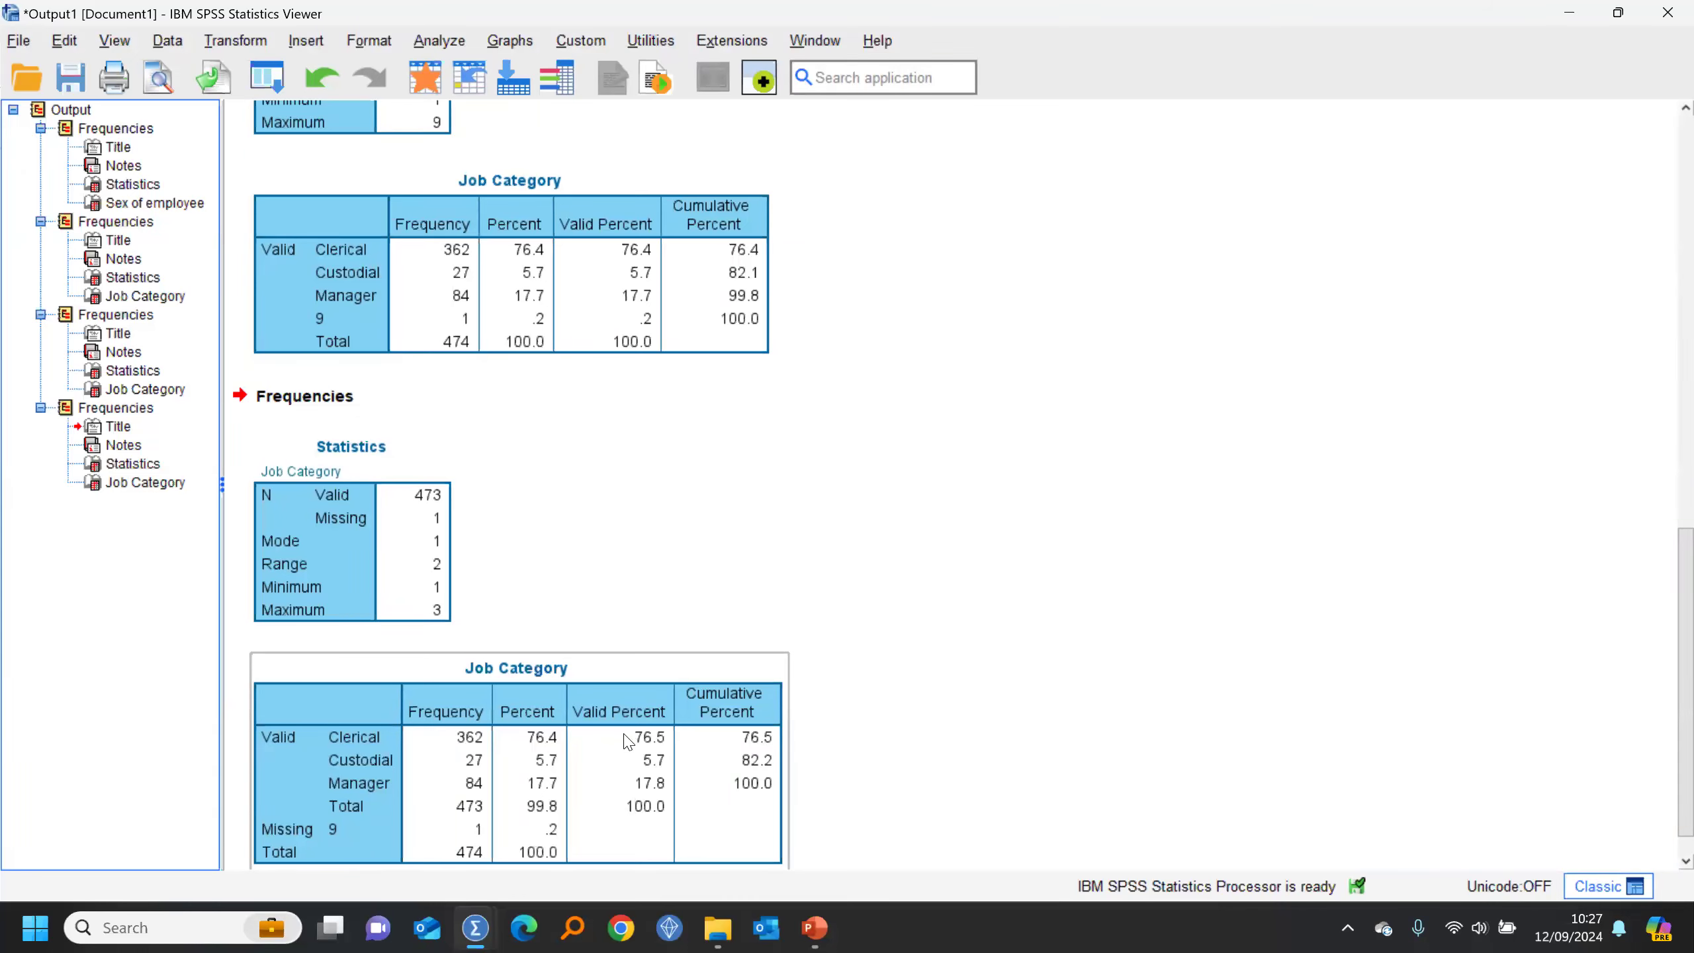
left_click(421, 78)
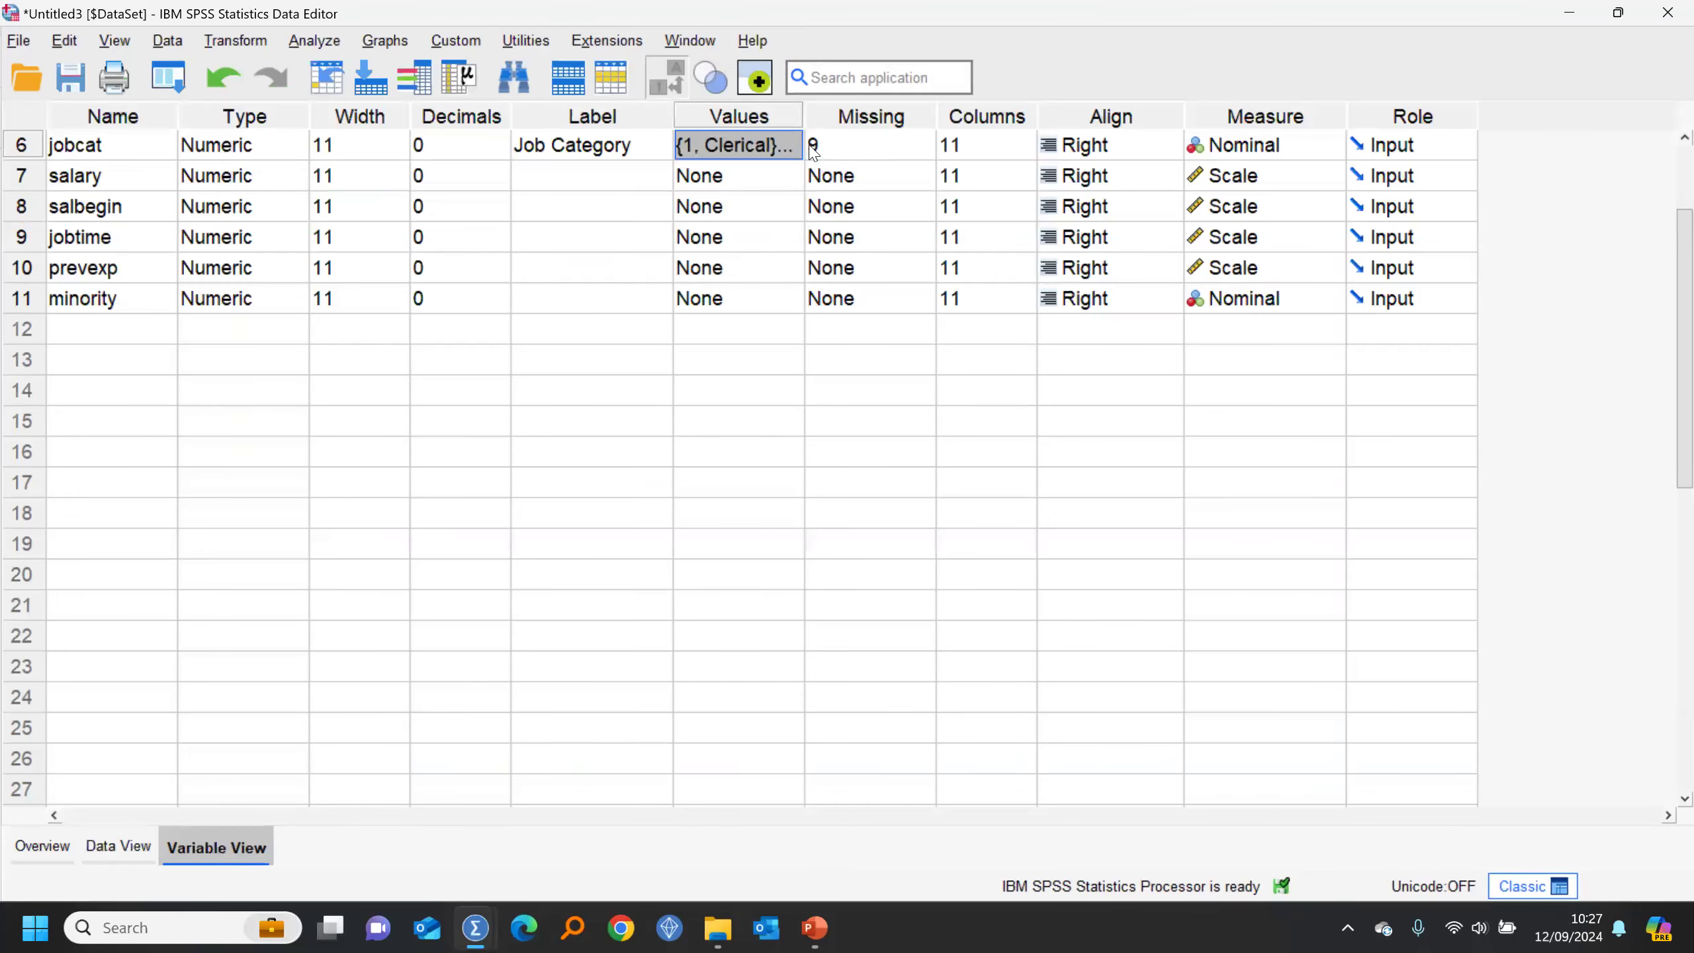
Step: Add the value label Unknown for value 9 to the jobcat variable
left_click(787, 146)
left_click(1068, 390)
type("9")
left_click(815, 473)
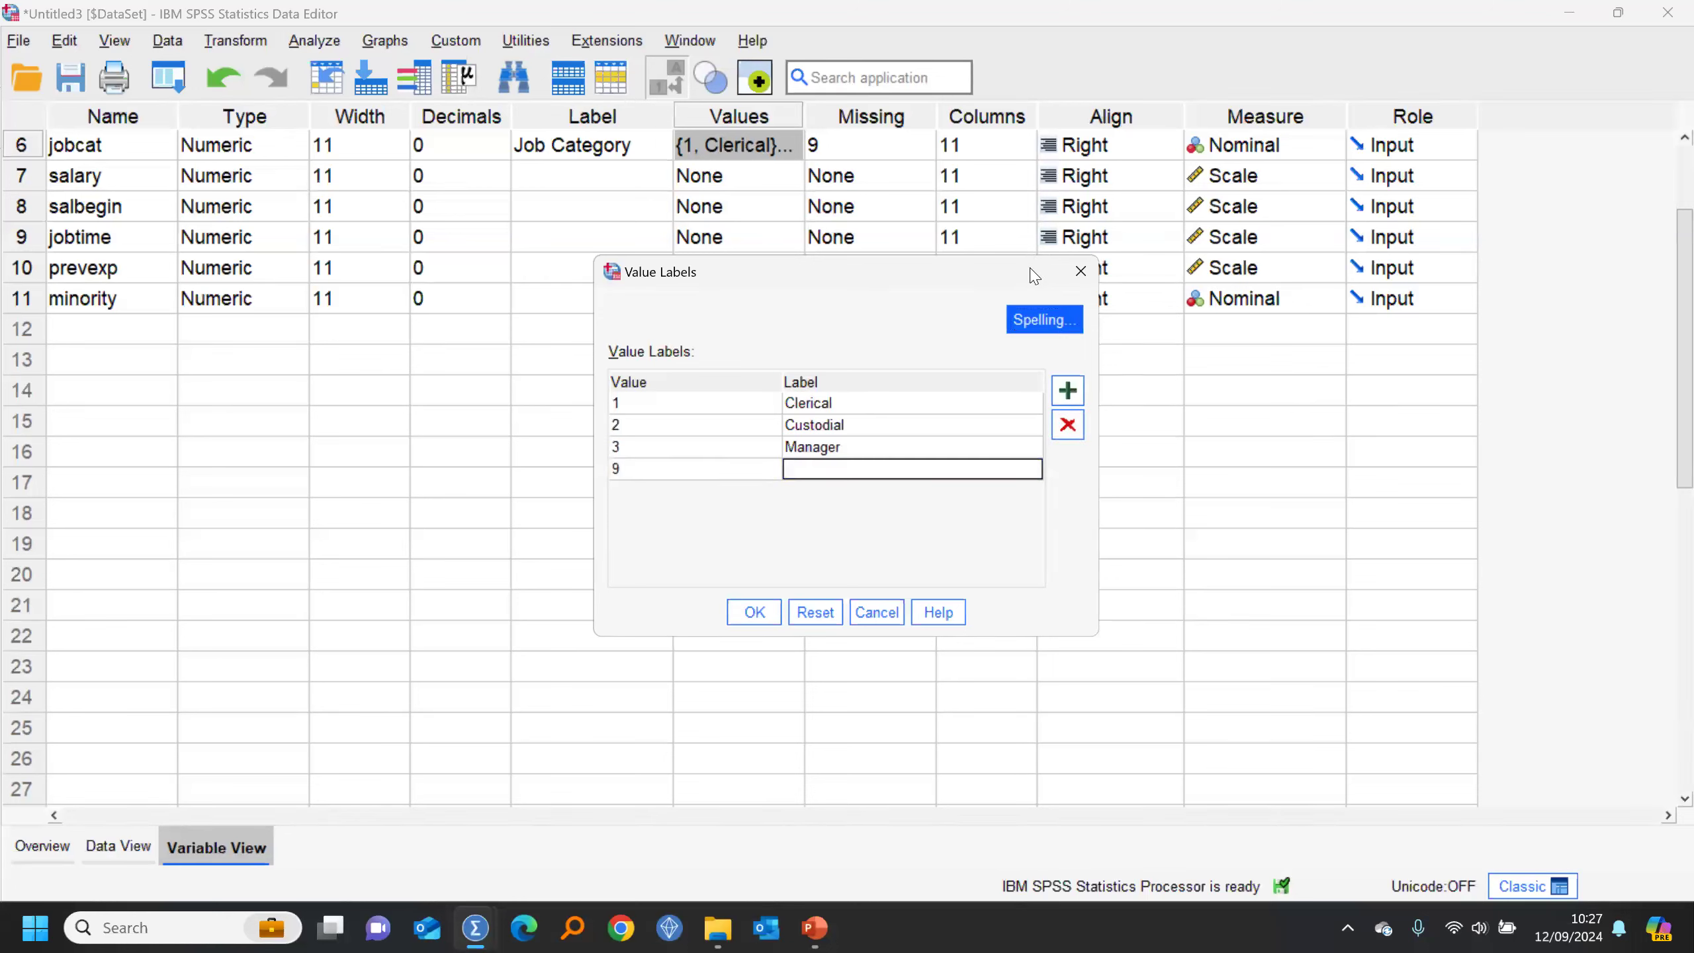
type("unknown")
key("Home")
key("Delete")
type("U")
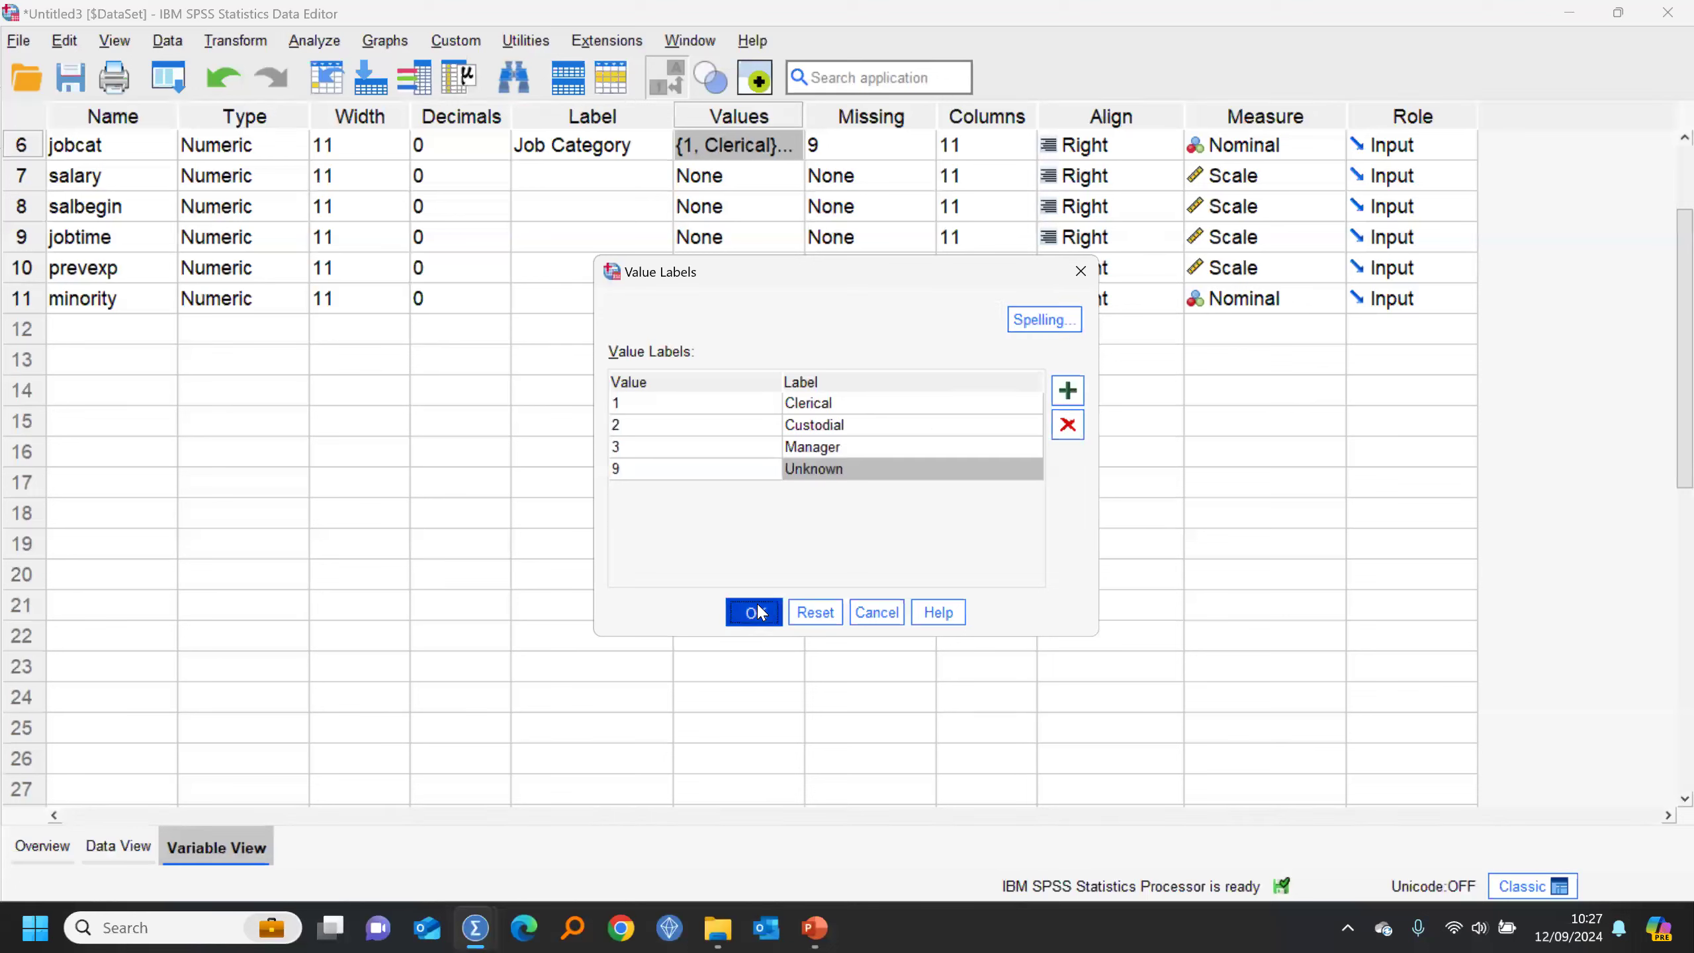
left_click(754, 612)
Step: Rerun Descriptive Statistics on jobcat with the Unknown label defined, examine the frequency table, and return to the Data Editor
right_click(736, 159)
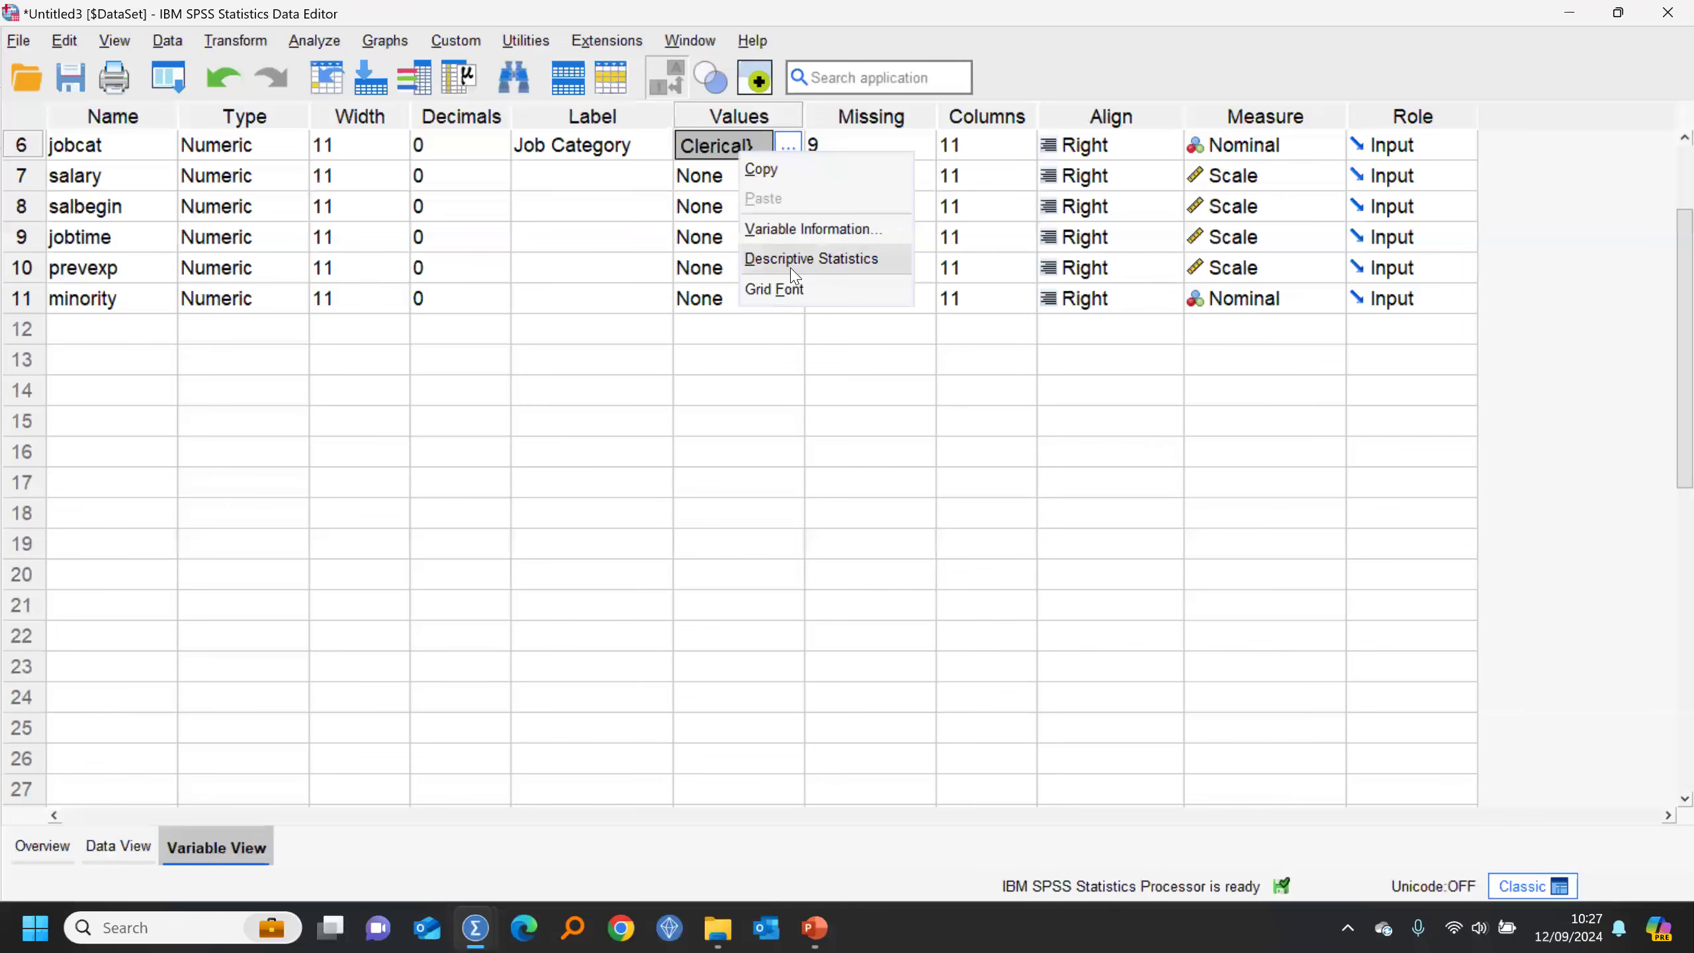
left_click(796, 260)
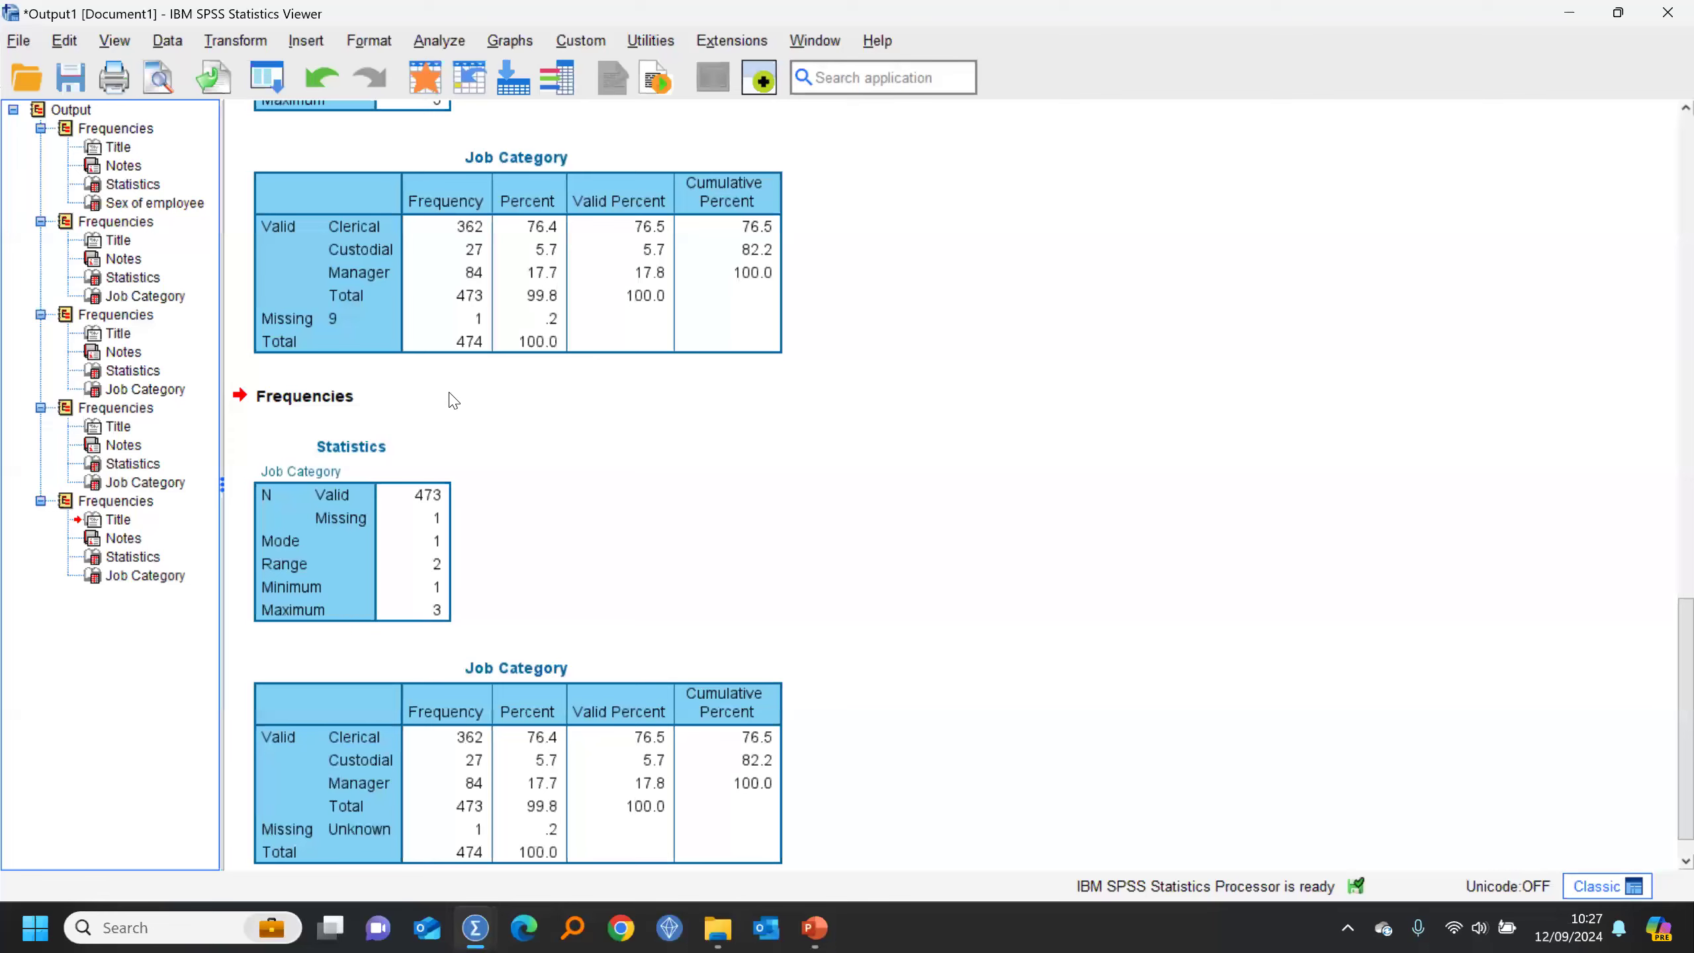
scroll(673, 459, "down", 1)
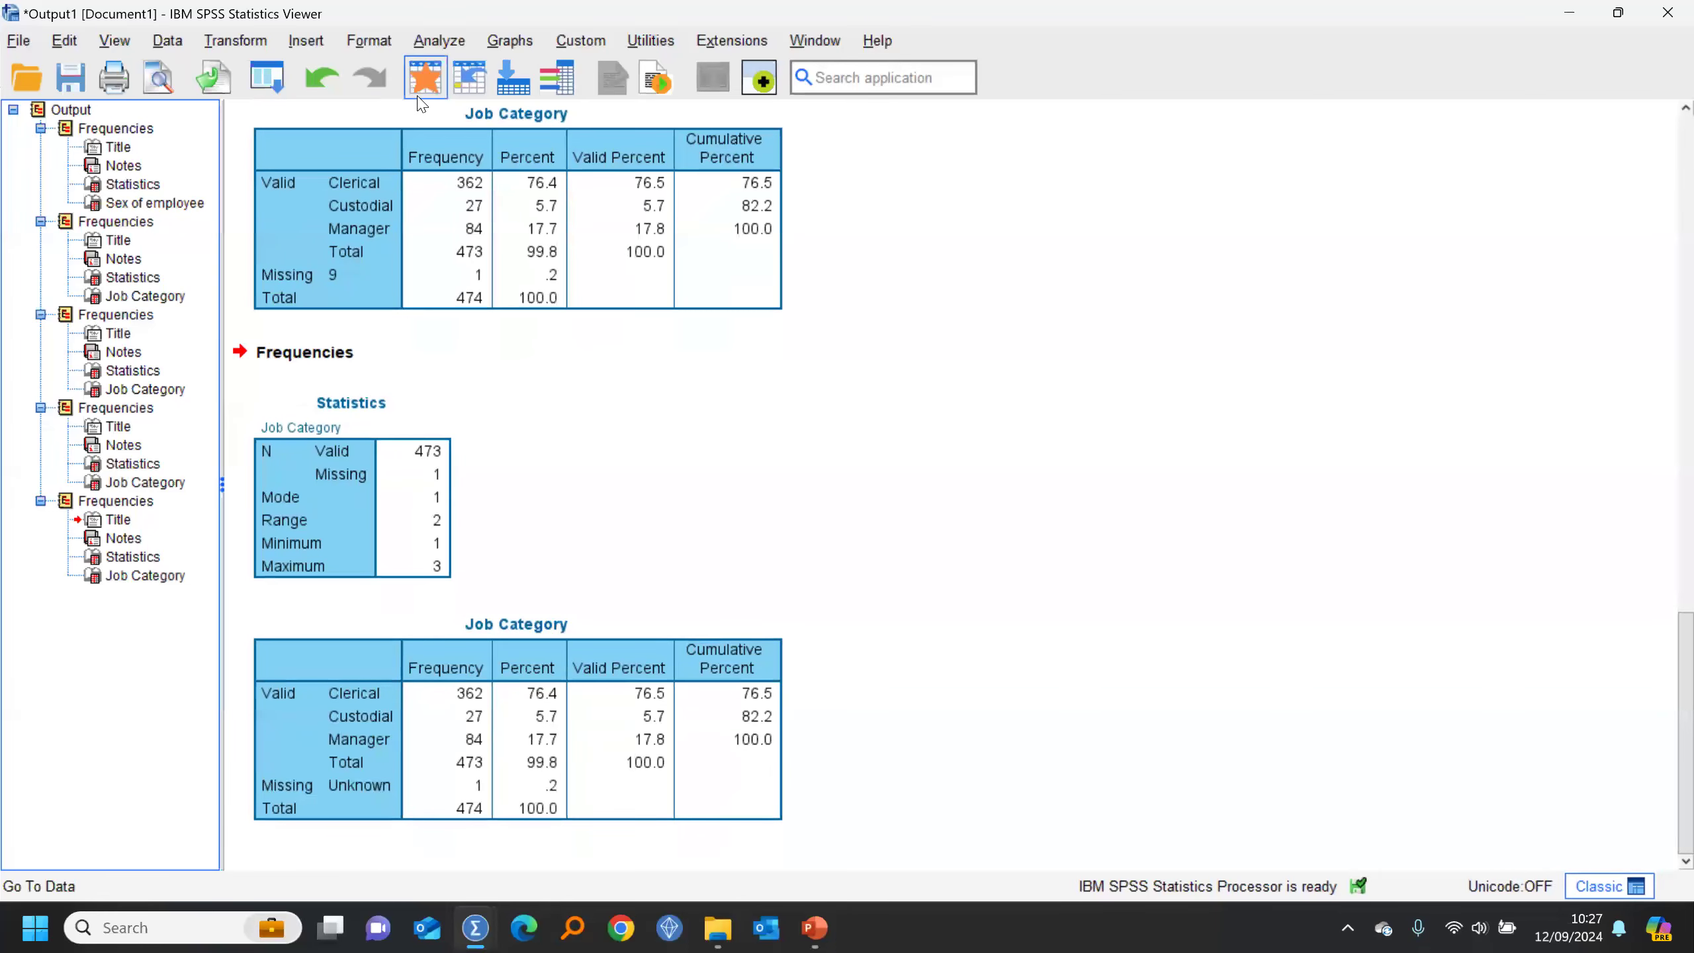
left_click(425, 77)
Step: Set the jobcat value of case 2 to 3 in Data View
left_click(137, 842)
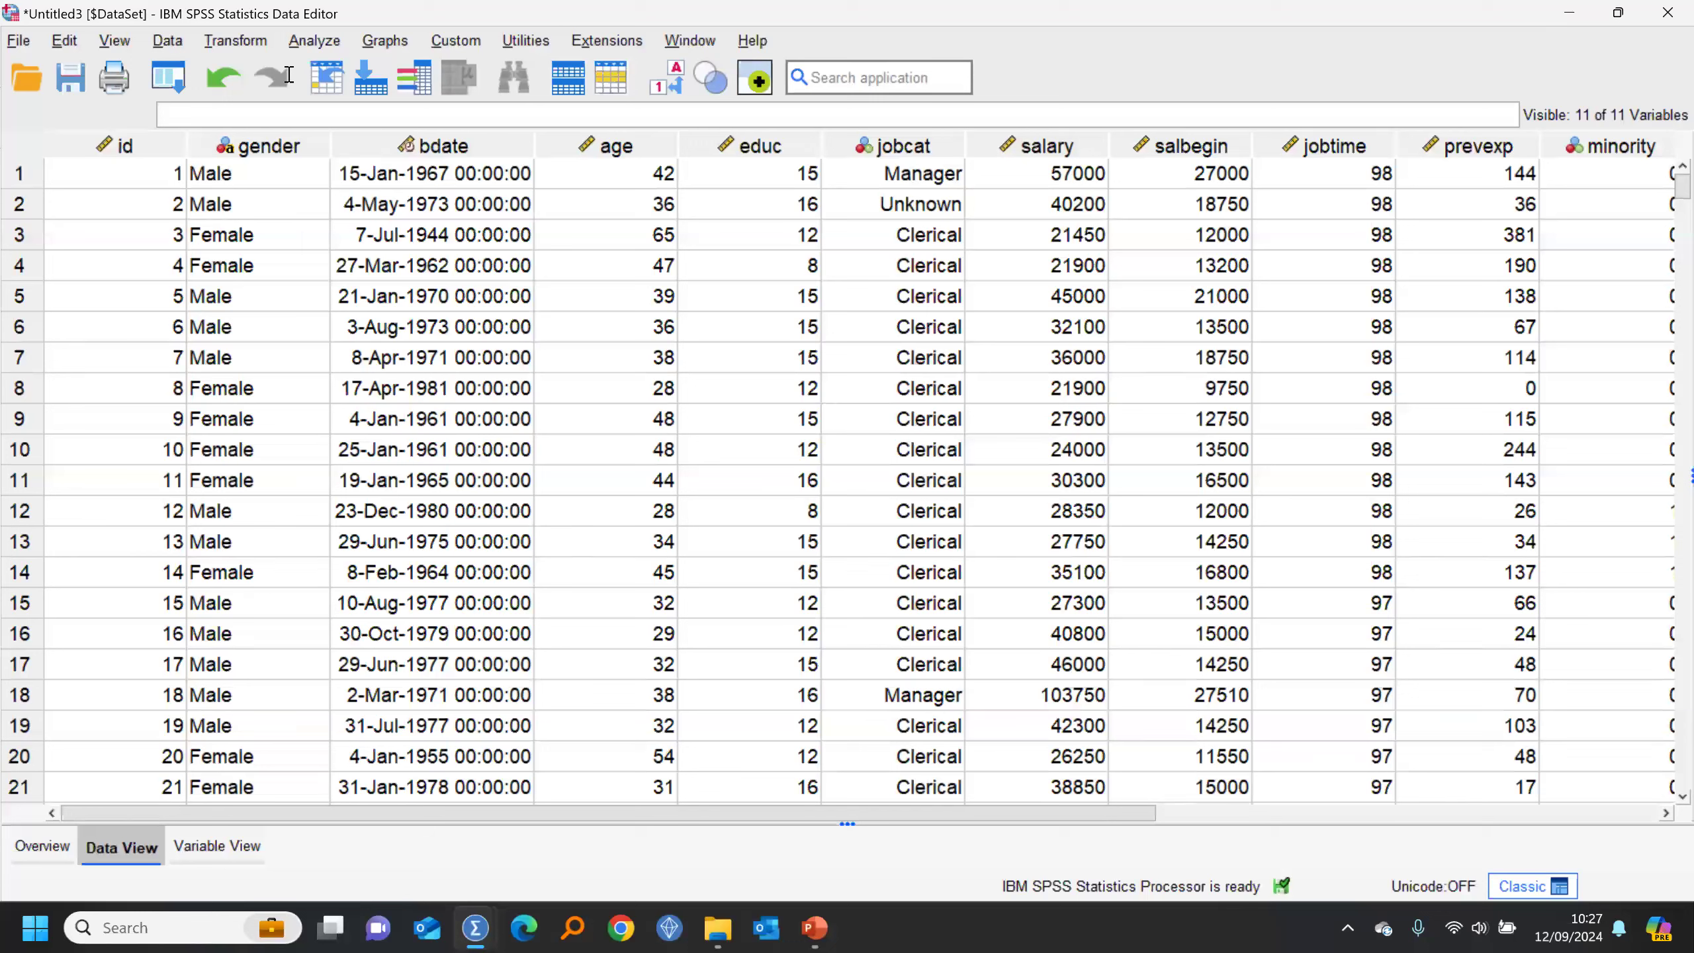
left_click(902, 209)
double_click(902, 208)
type("3")
key("Return")
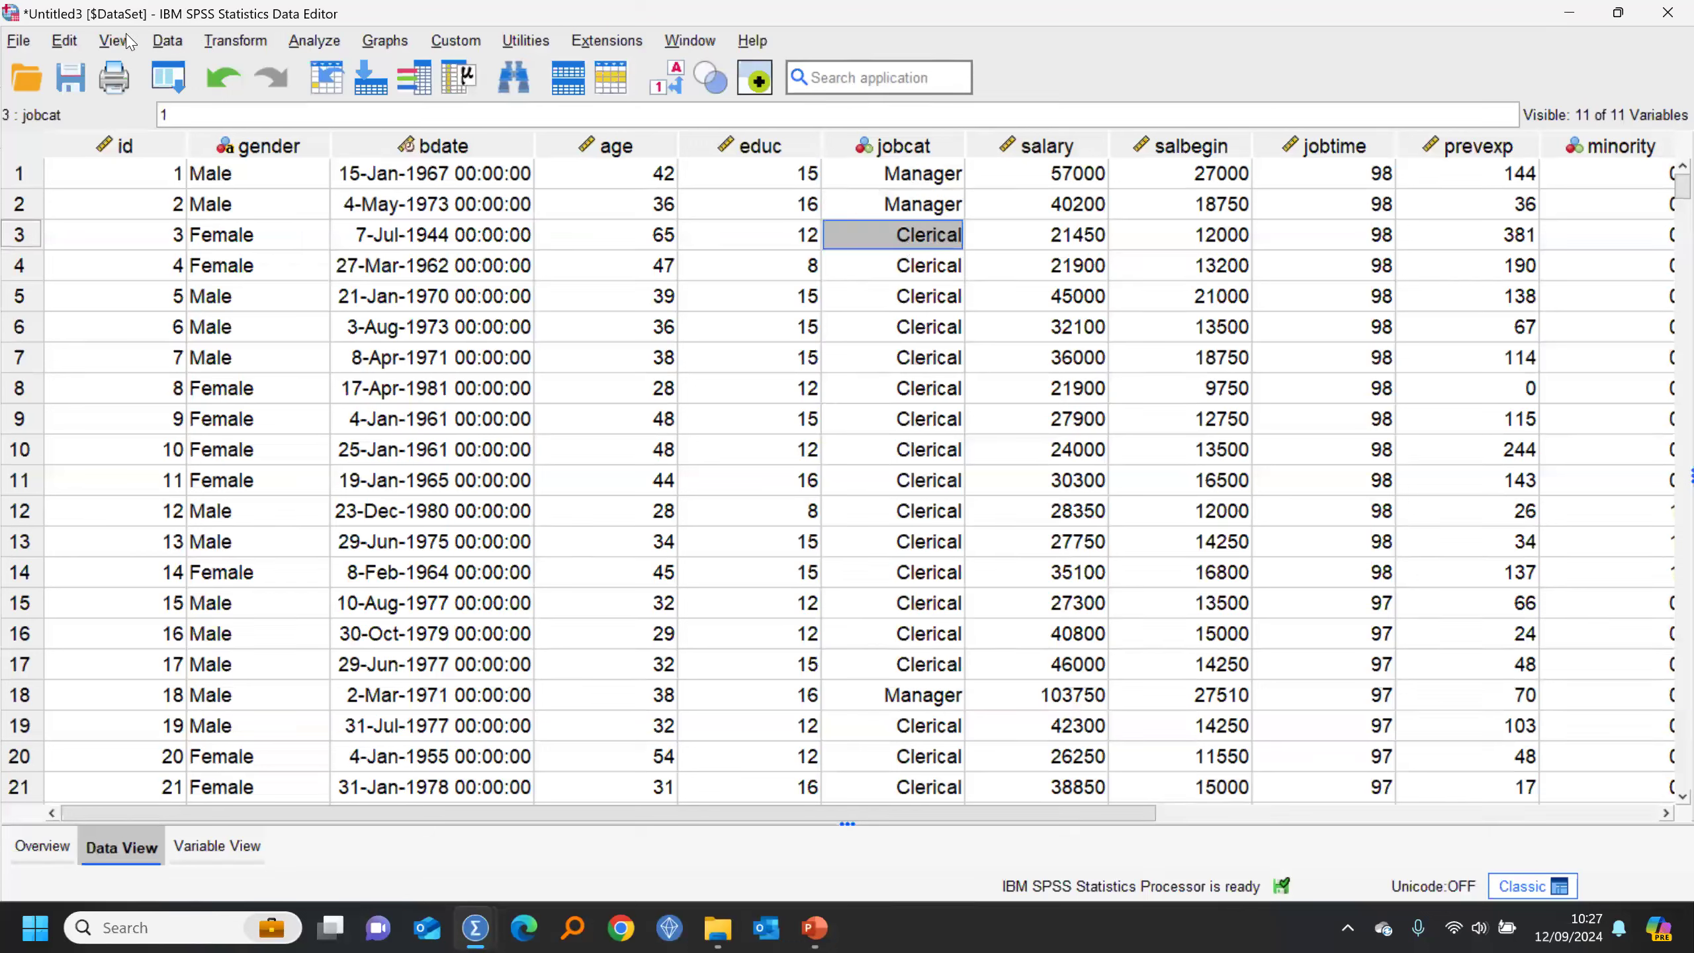
Step: Start Copy Data Properties with the external file Employee just the variables.sav as the source
left_click(168, 41)
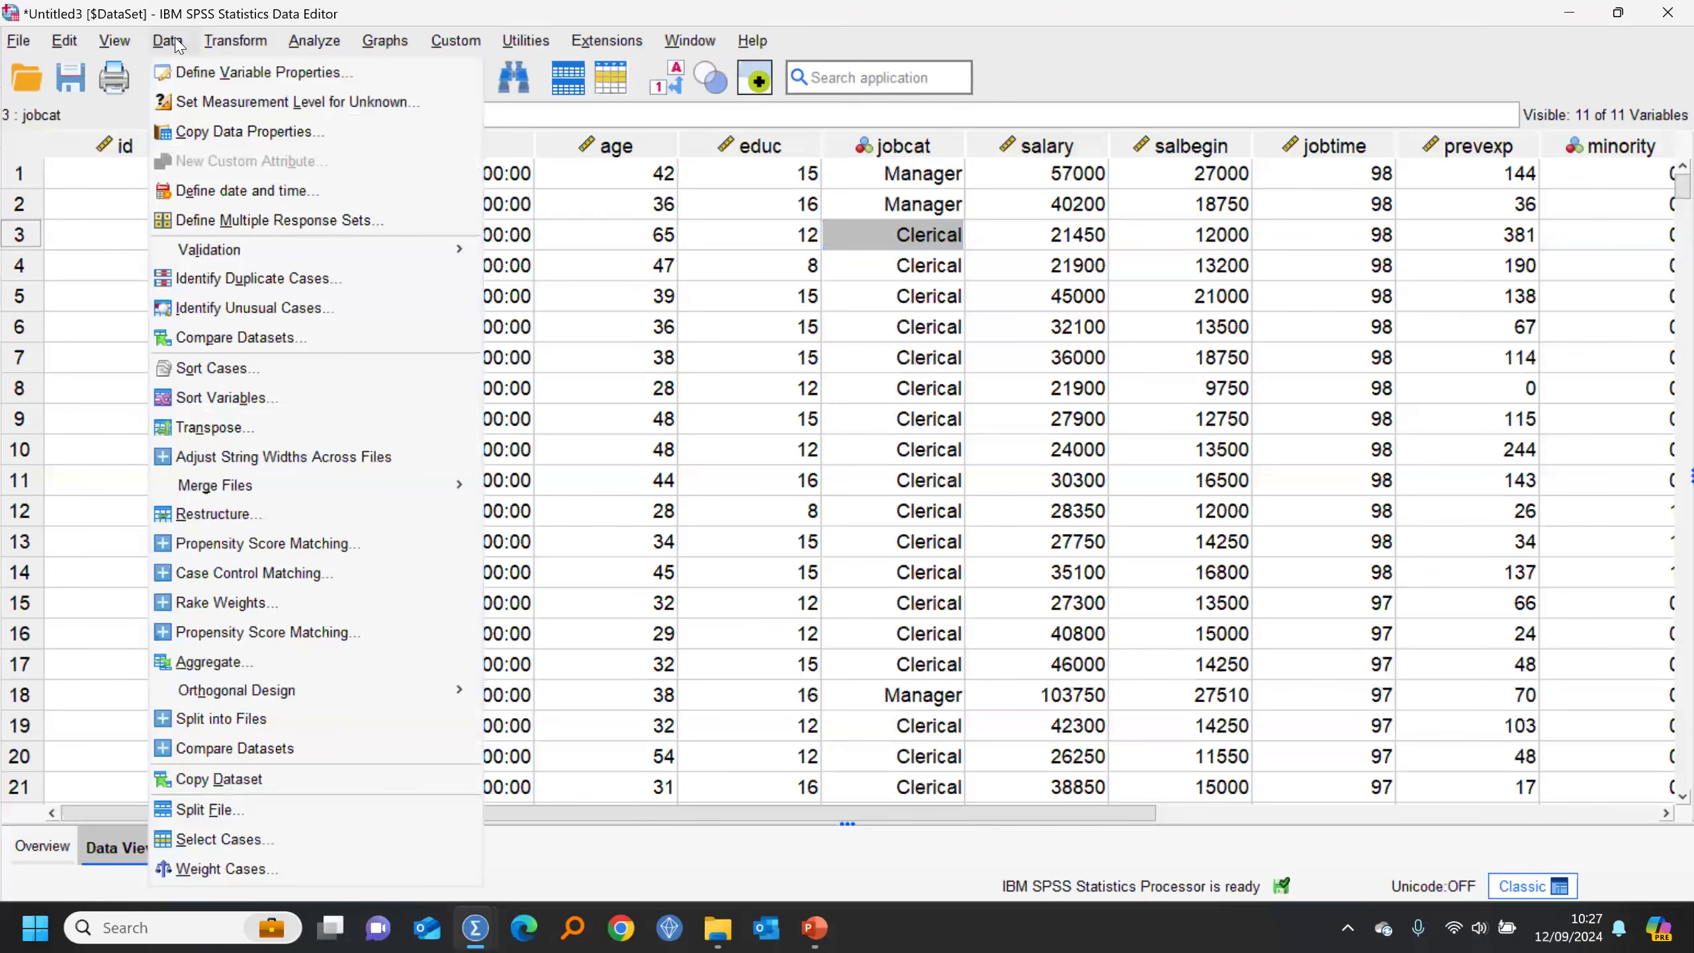
left_click(221, 136)
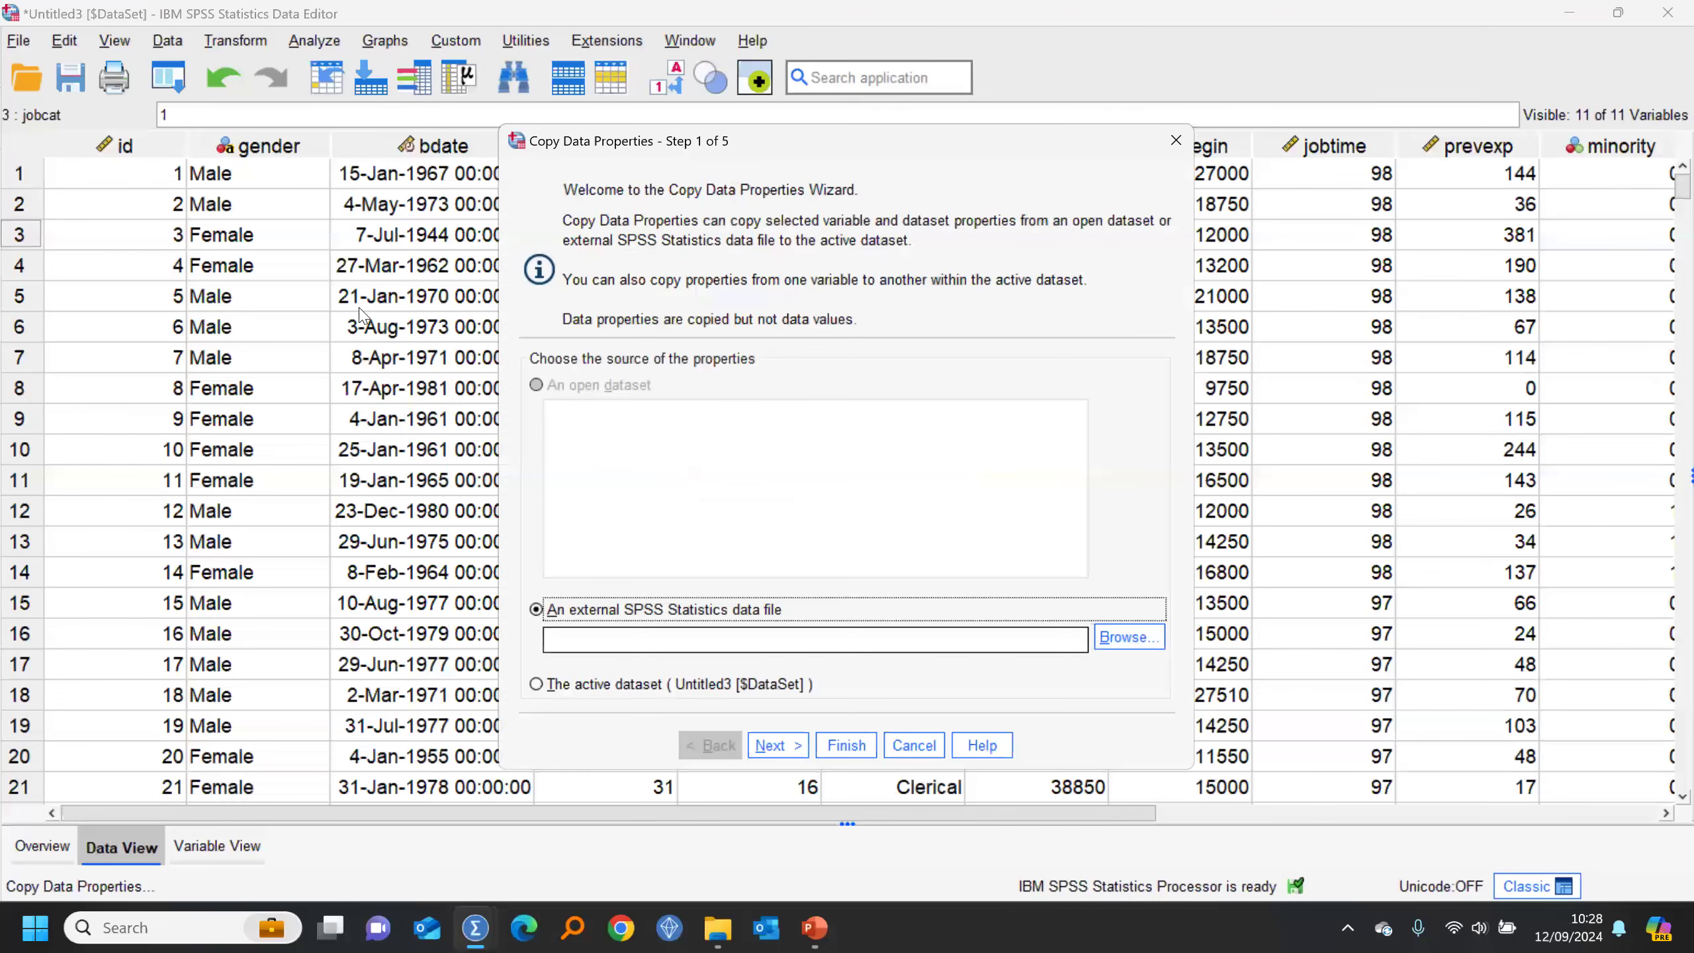
left_click(1110, 639)
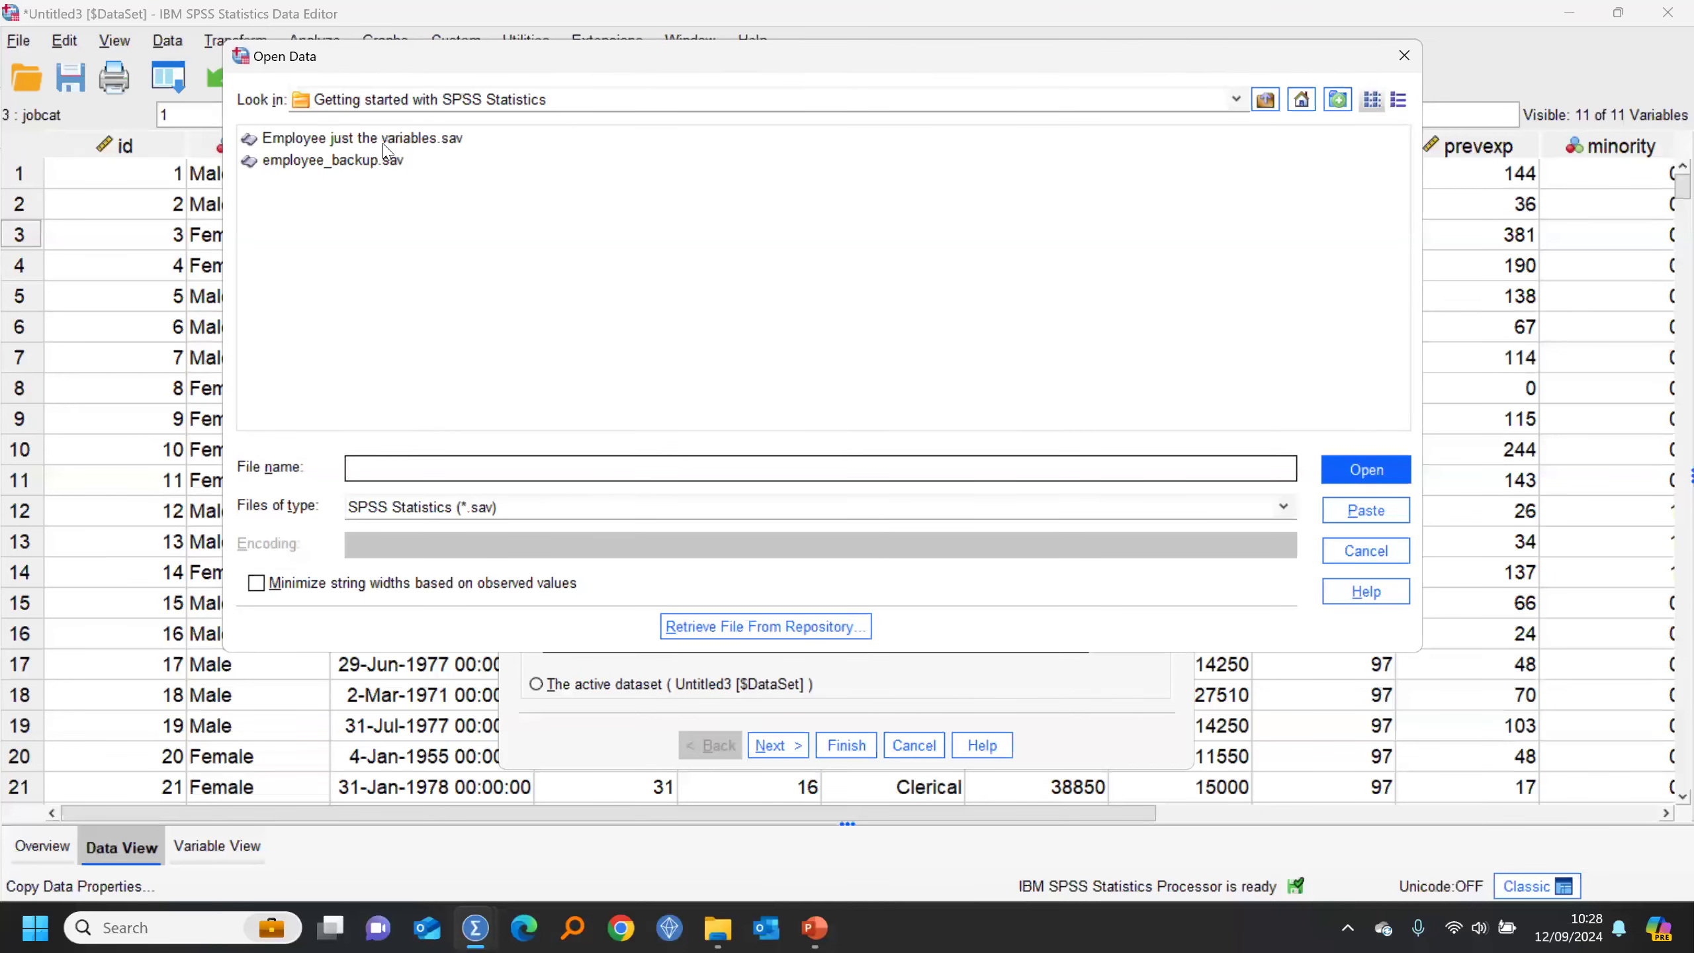
left_click(294, 140)
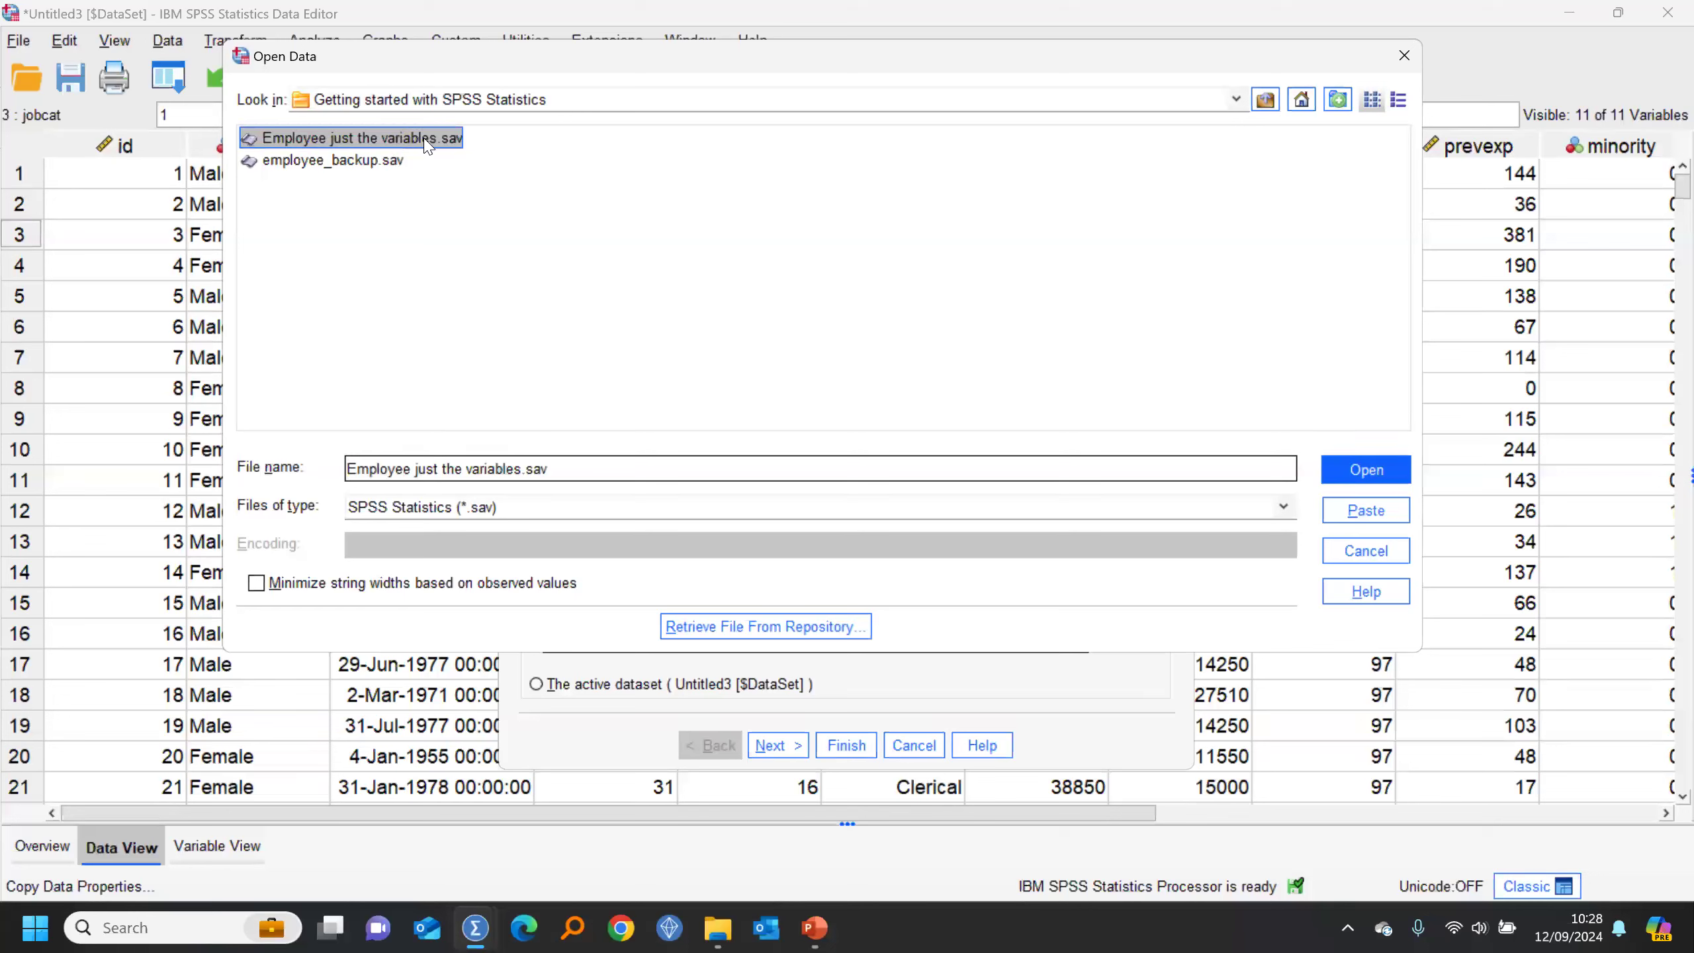
left_click(1366, 470)
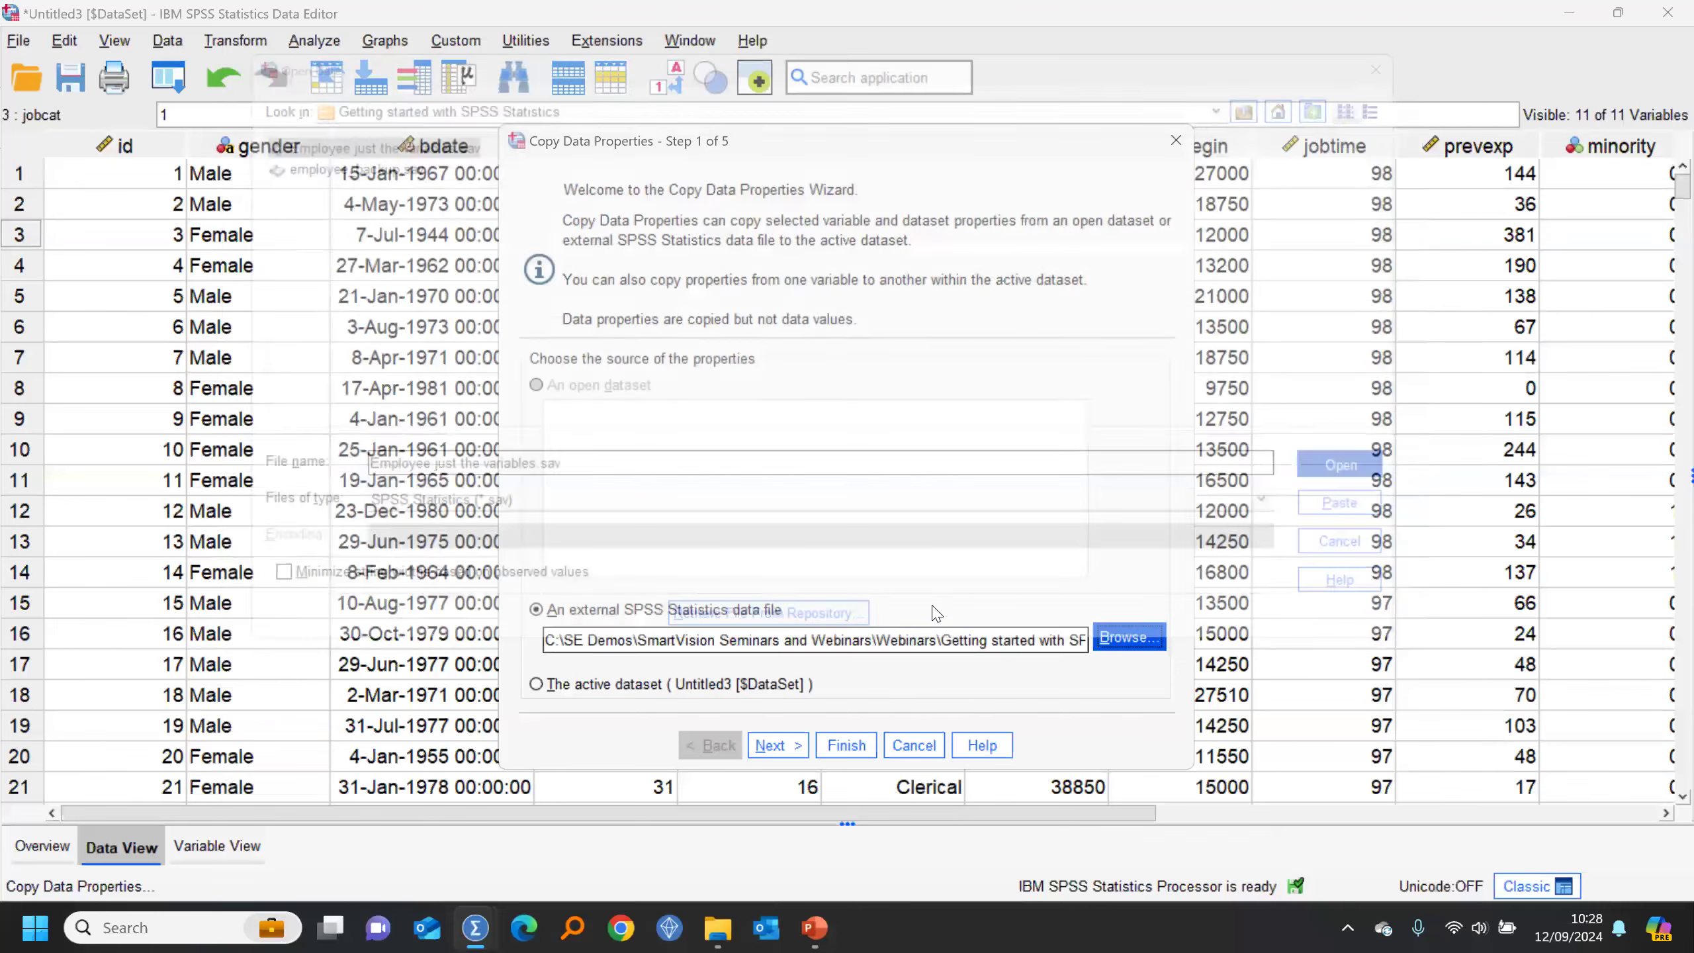
Step: Copy all offered variable properties to the matching variables, without any dataset properties, and execute the command
left_click(780, 747)
left_click(780, 746)
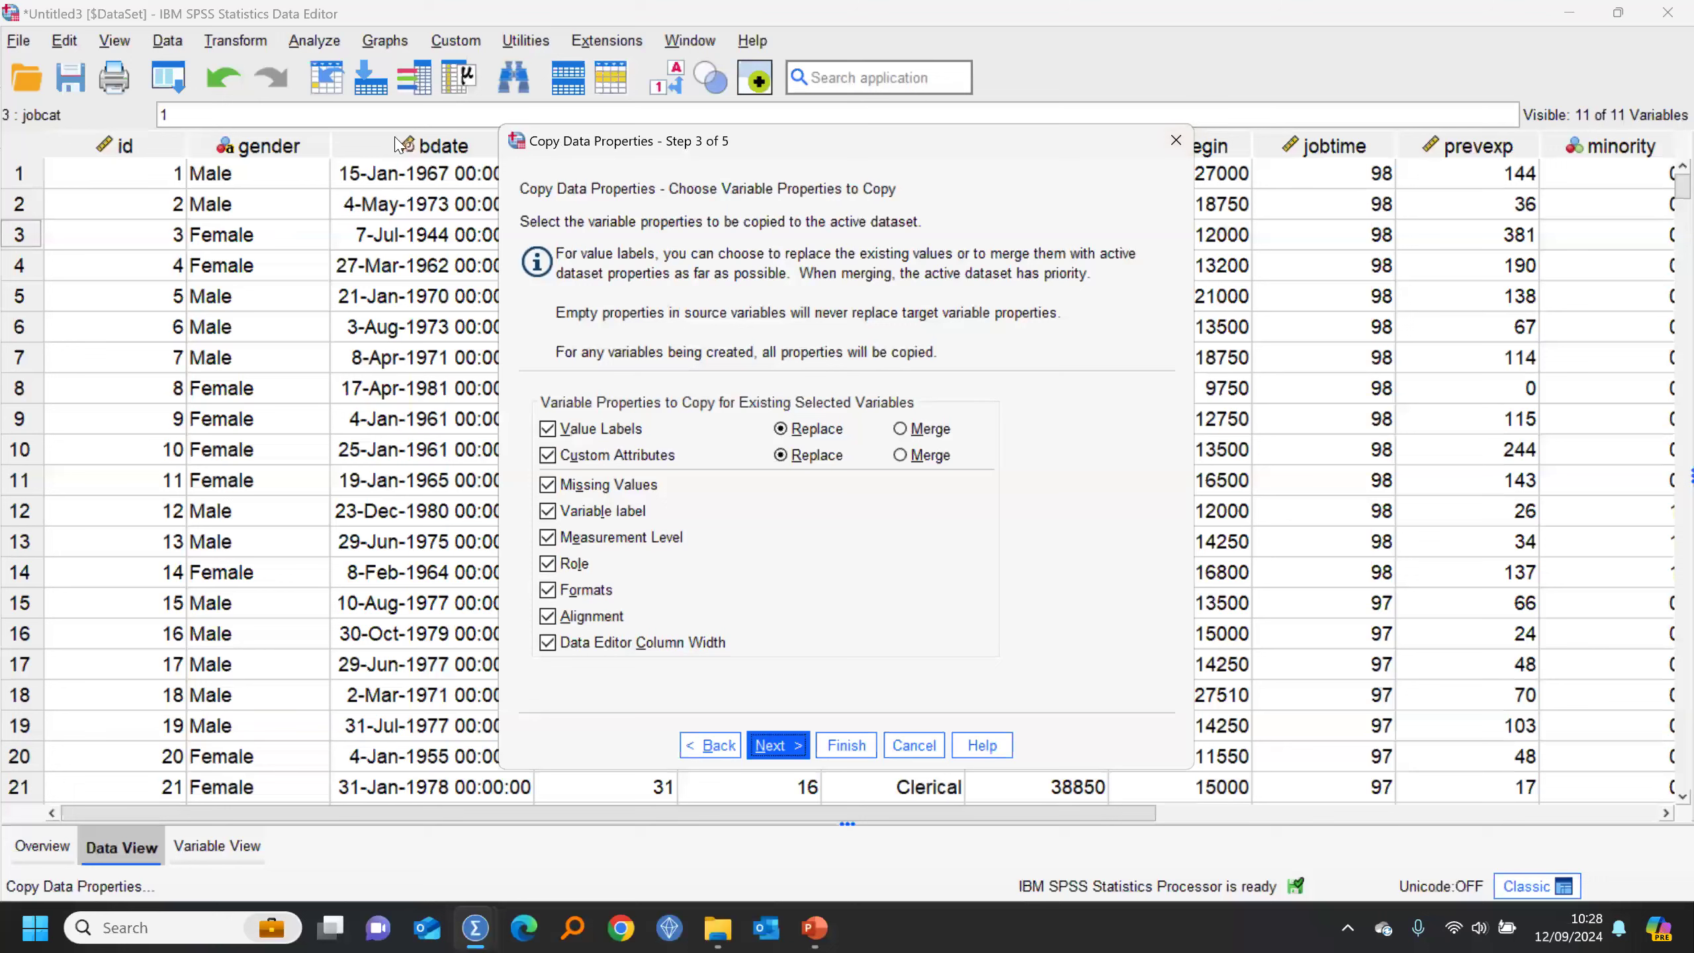
left_click(793, 747)
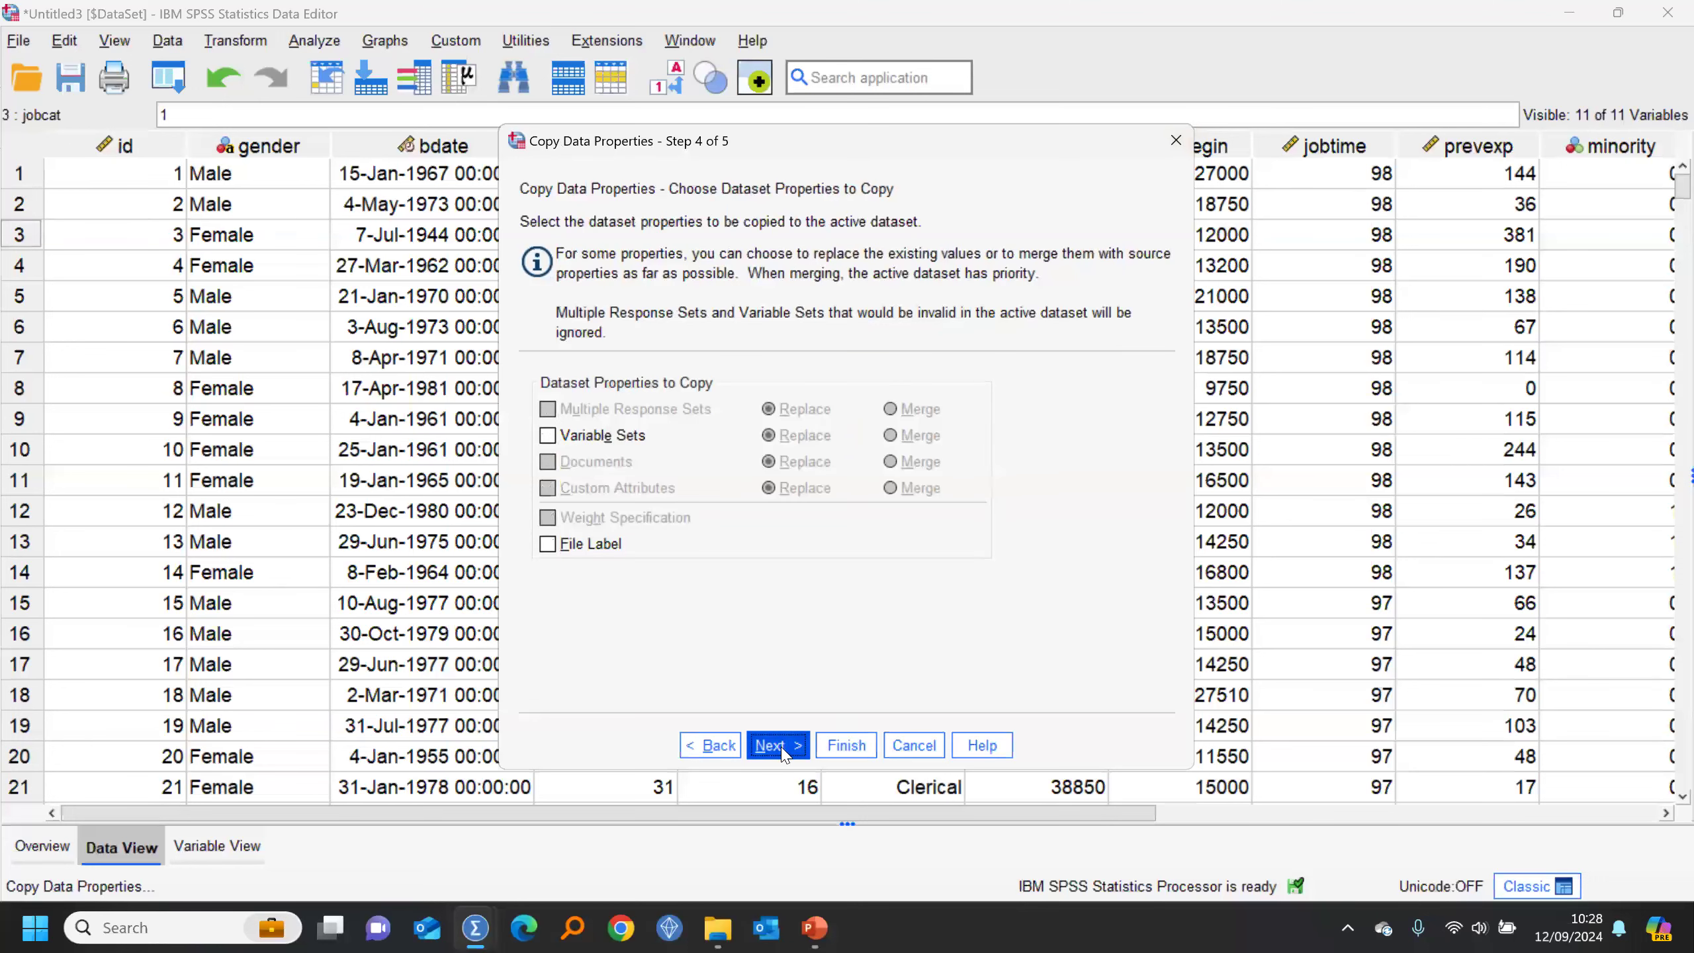
left_click(783, 753)
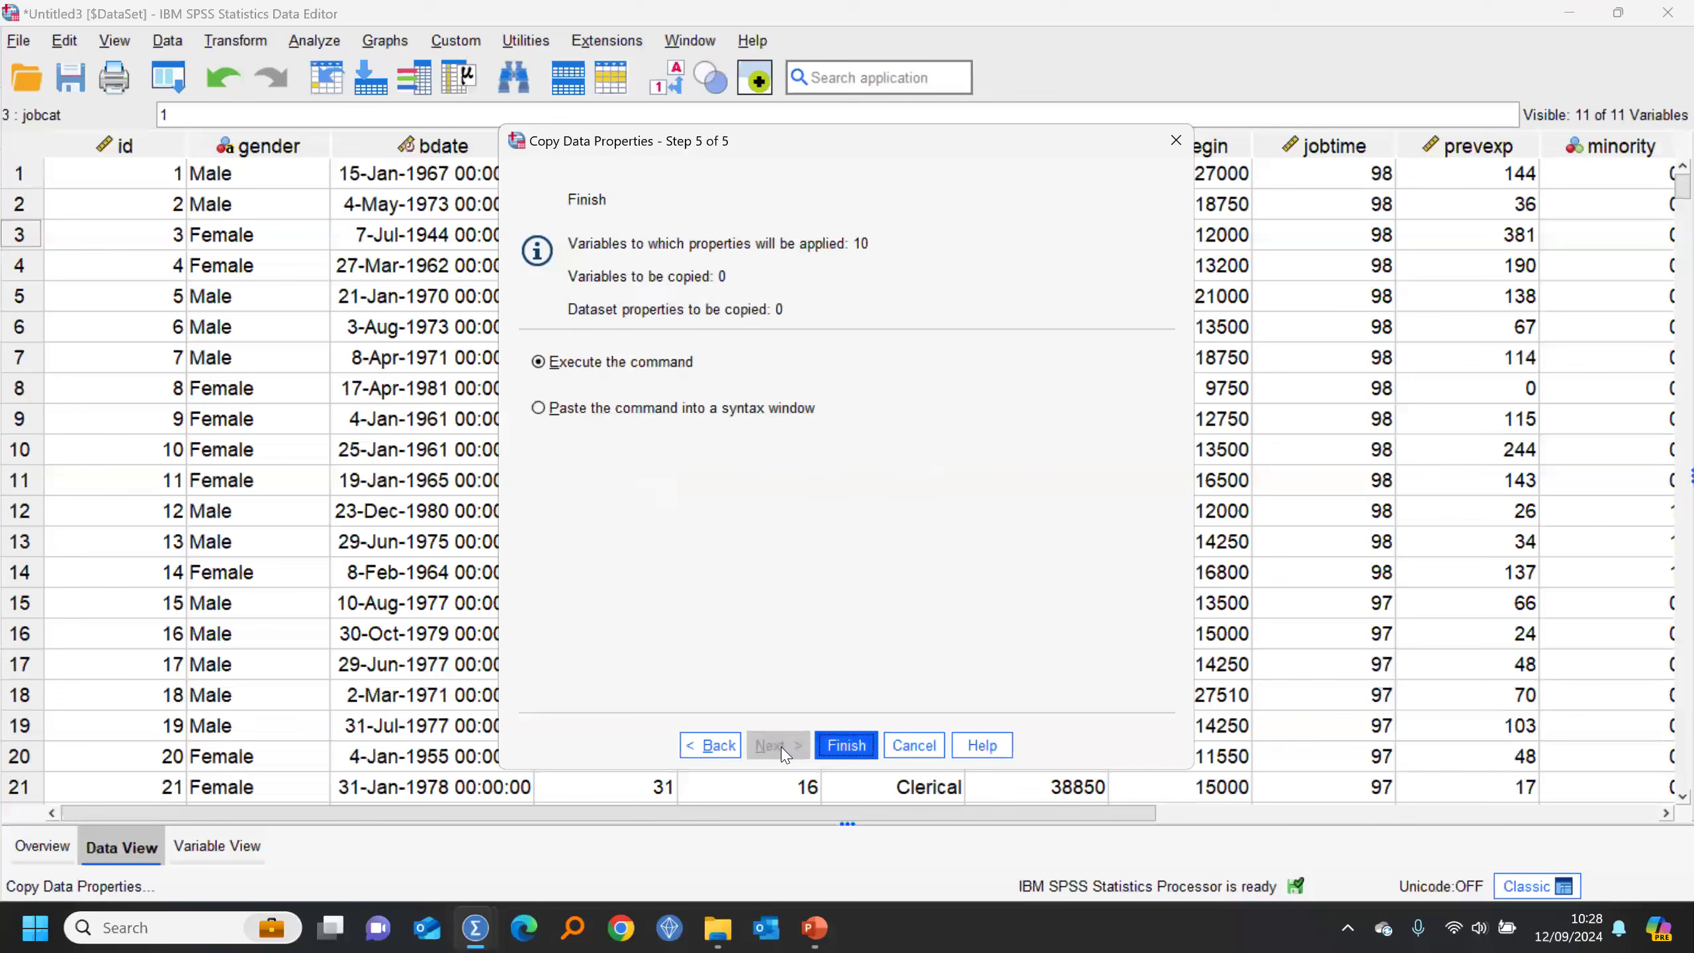
left_click(854, 746)
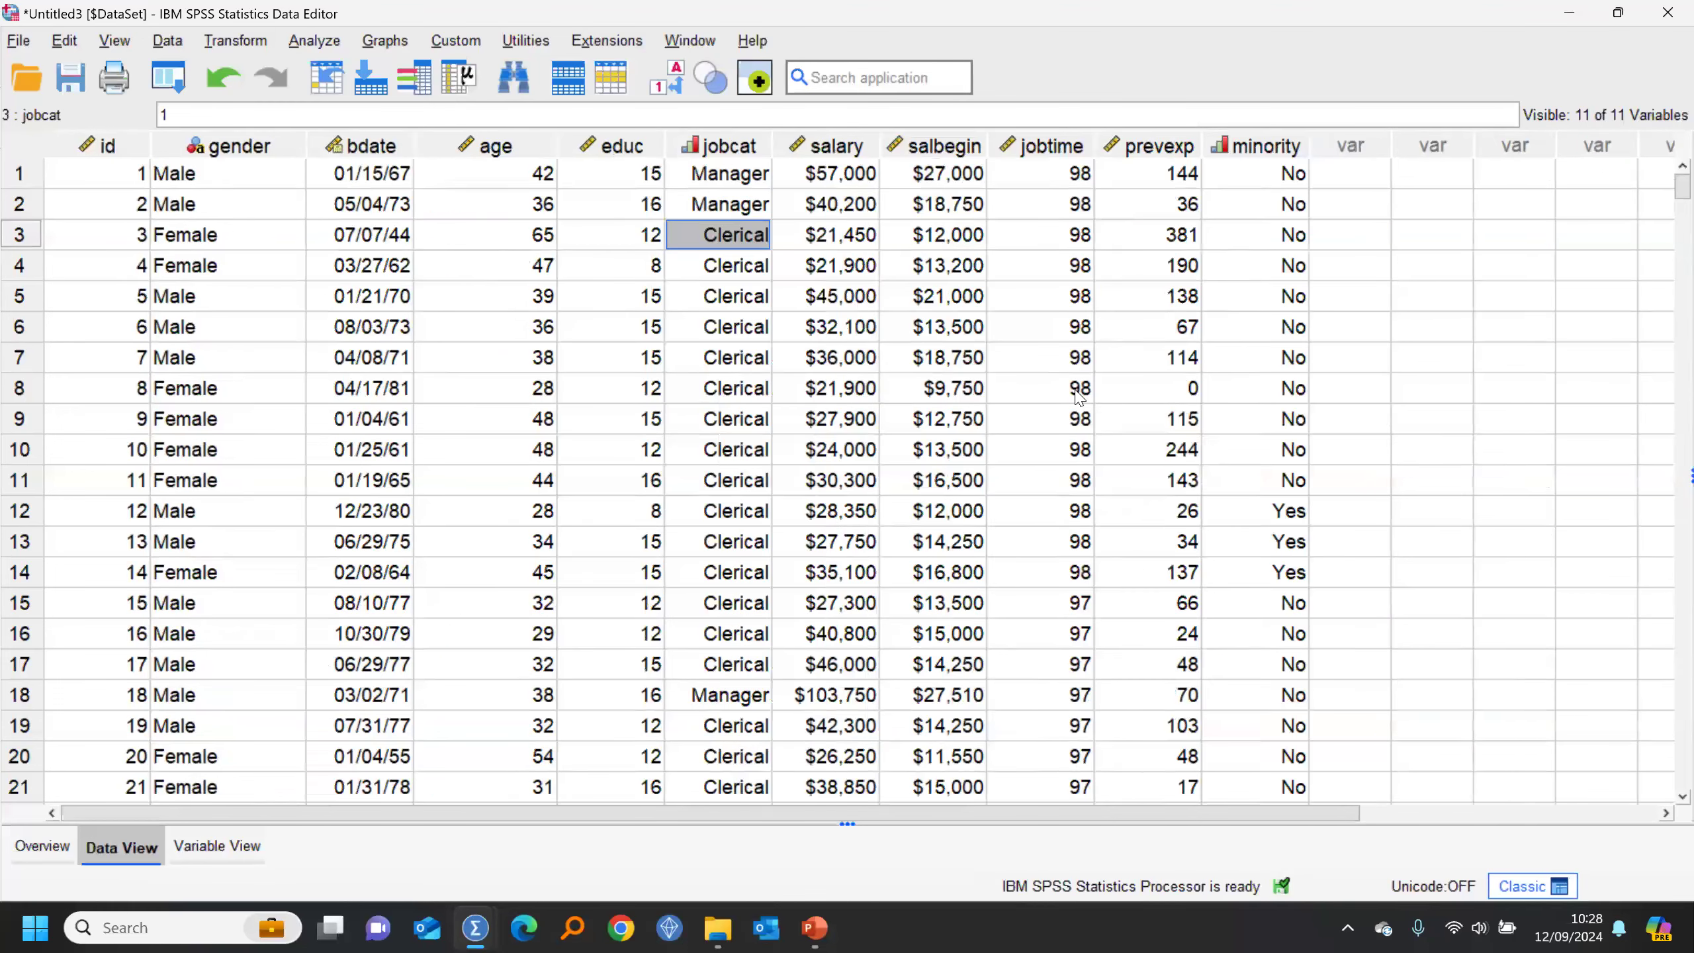
Step: Toggle the value labels display in Data View, then examine the copied variable properties in Variable View
left_click(675, 74)
left_click(675, 75)
left_click(217, 845)
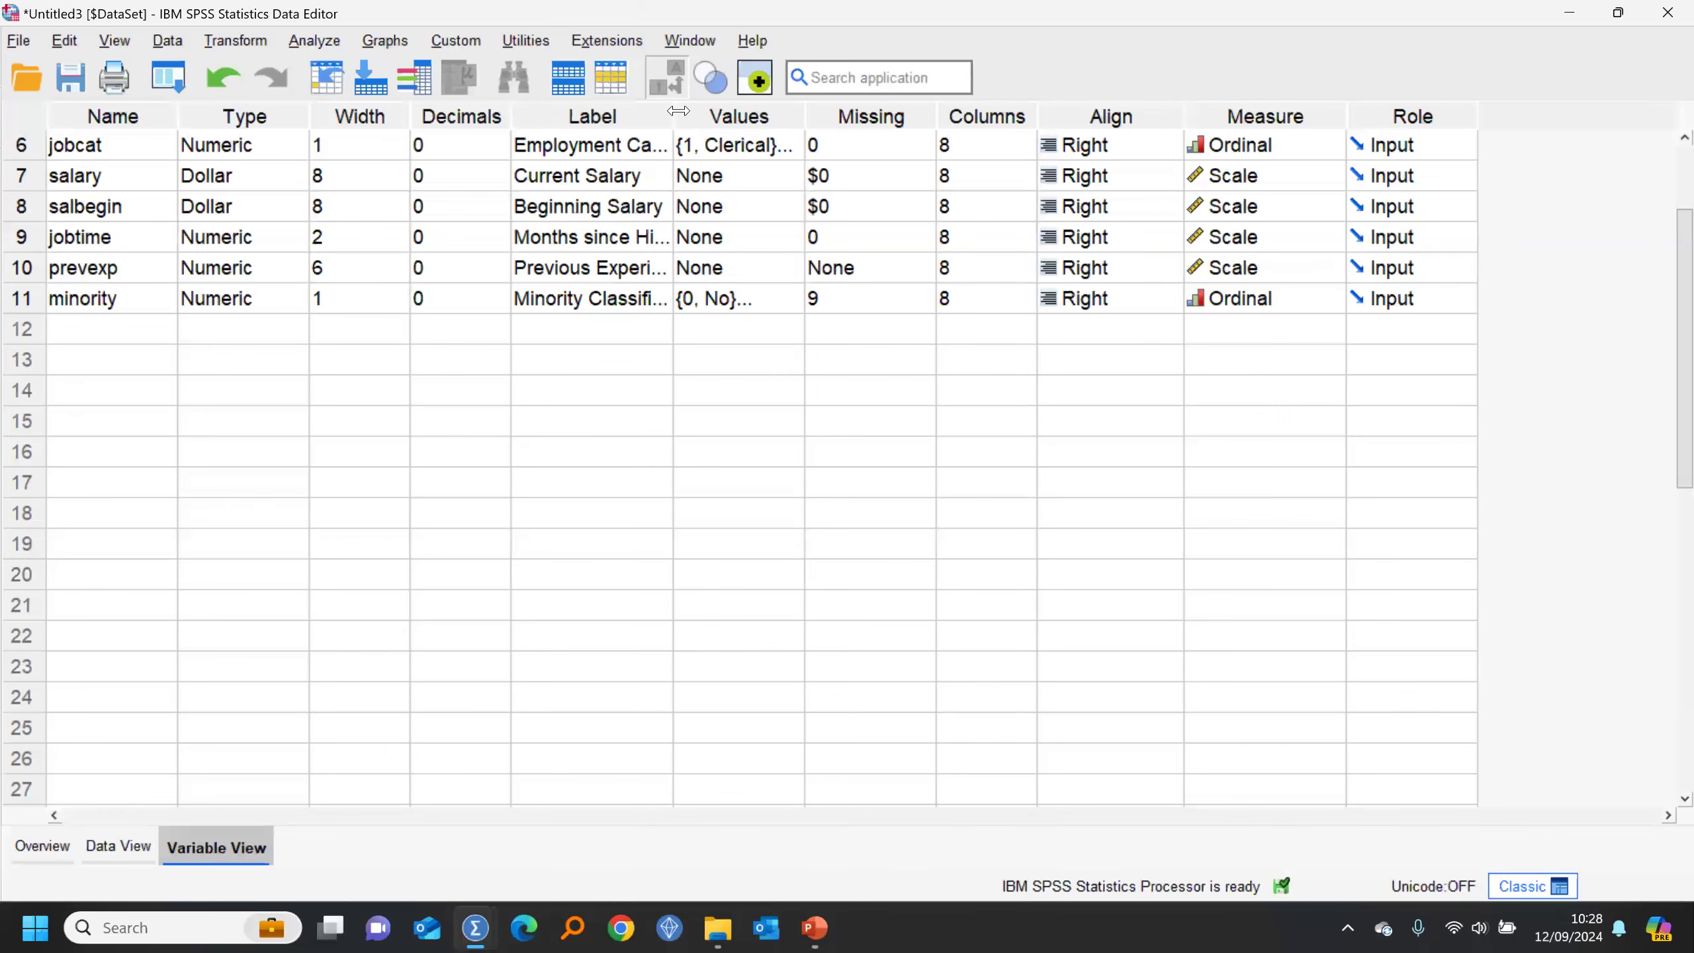
scroll(893, 261, "up", 2)
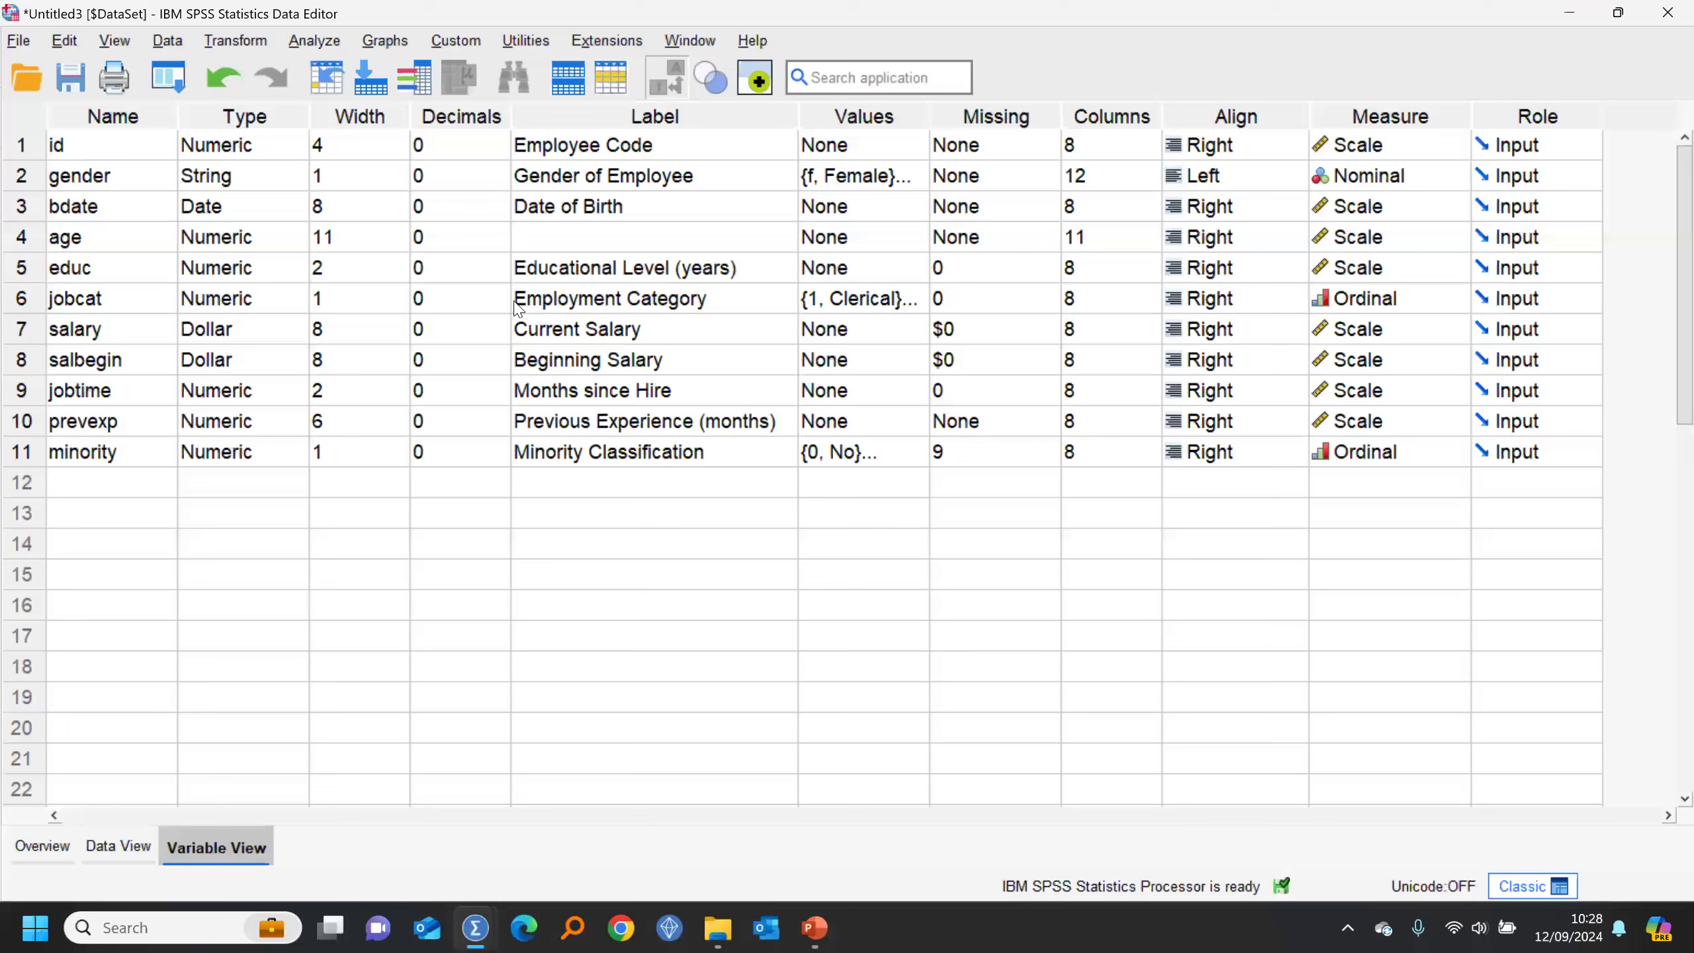
Step: Enter Age of employee as the variable label for age
left_click(565, 246)
type("A")
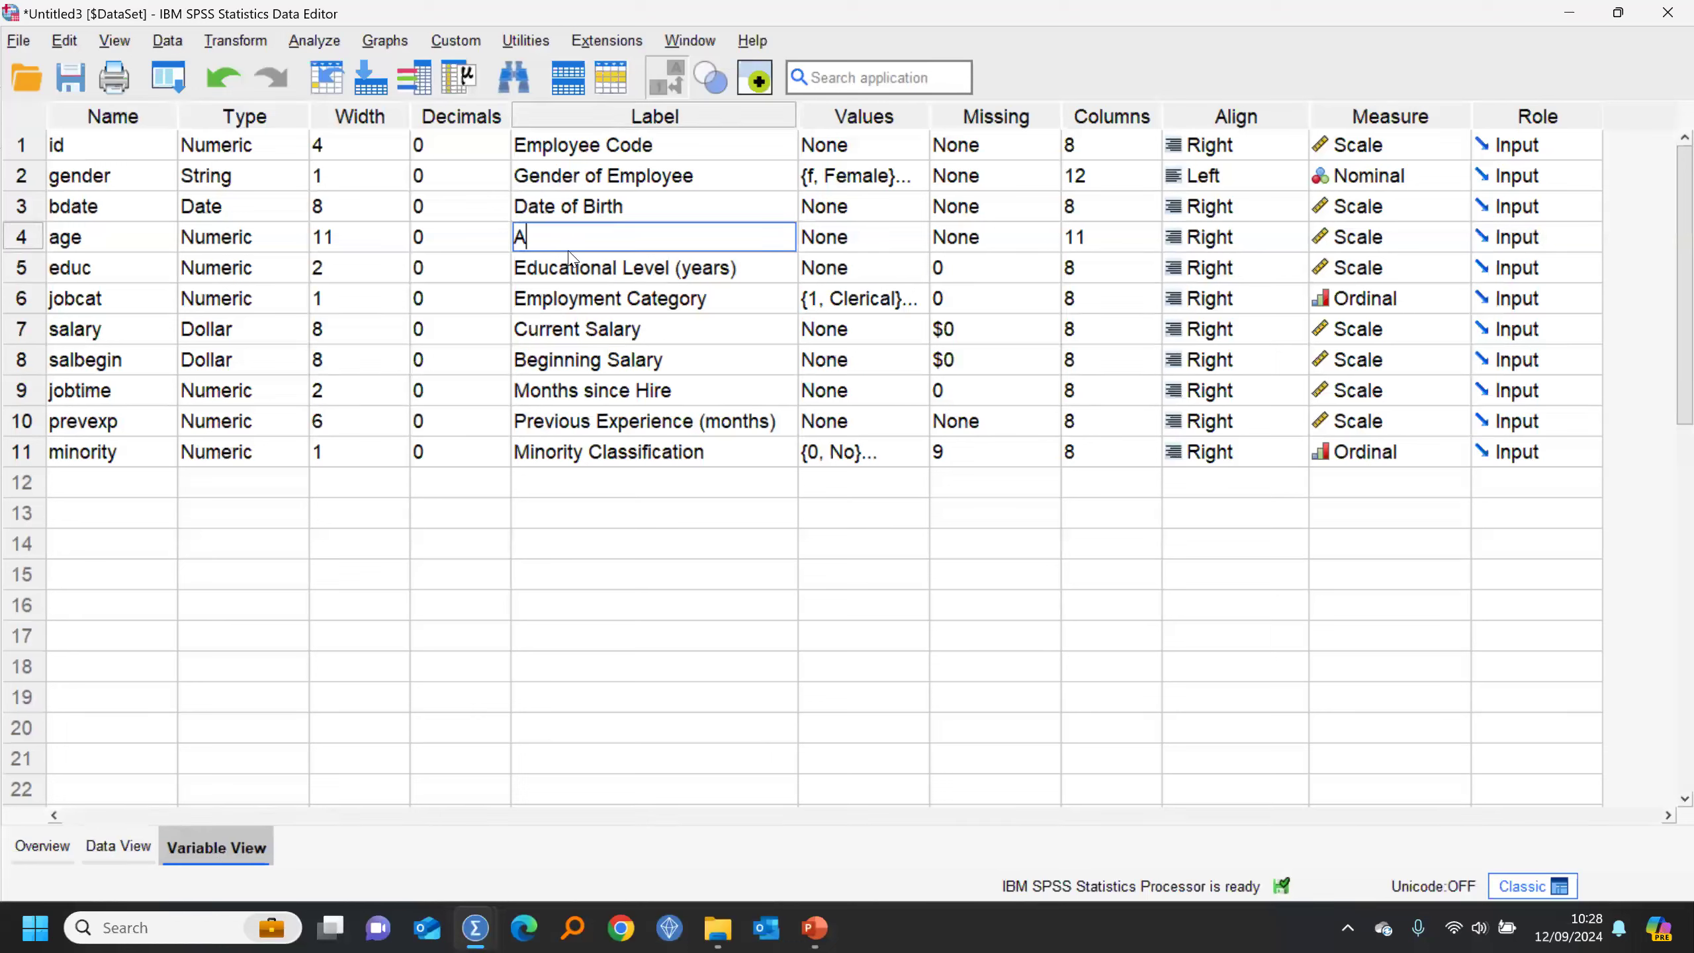
type("ge of emplo")
Step: Run Descriptive Statistics on age from Data View, then return to the Data Editor
left_click(117, 846)
right_click(521, 203)
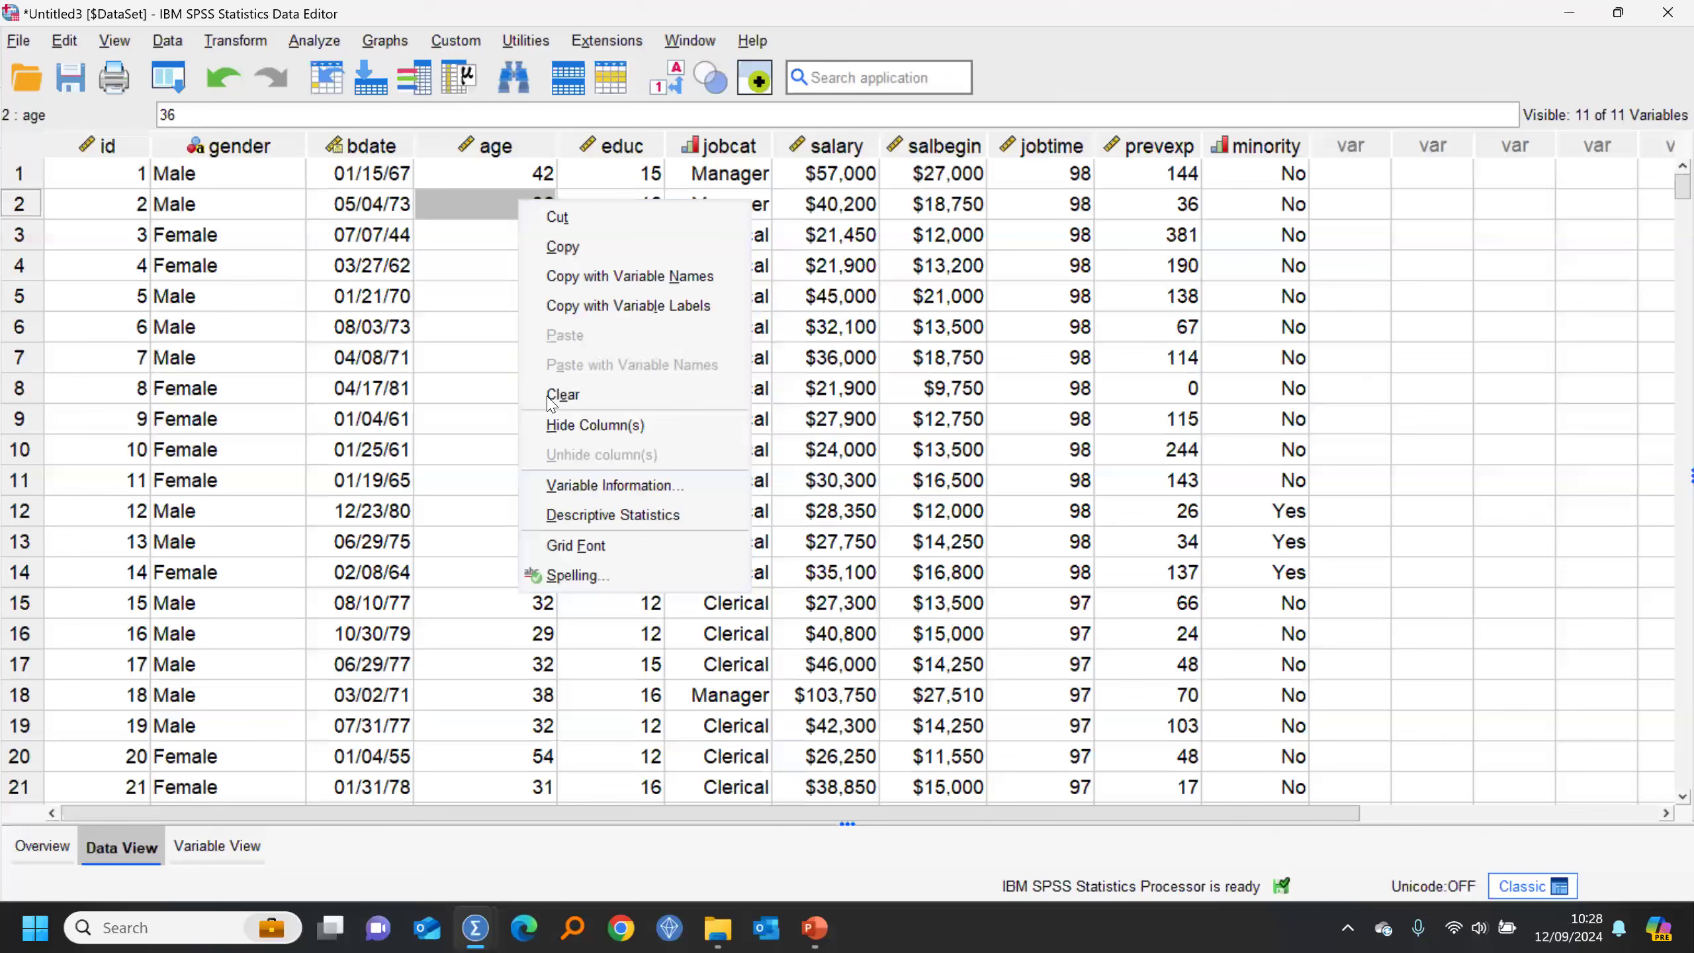
left_click(613, 515)
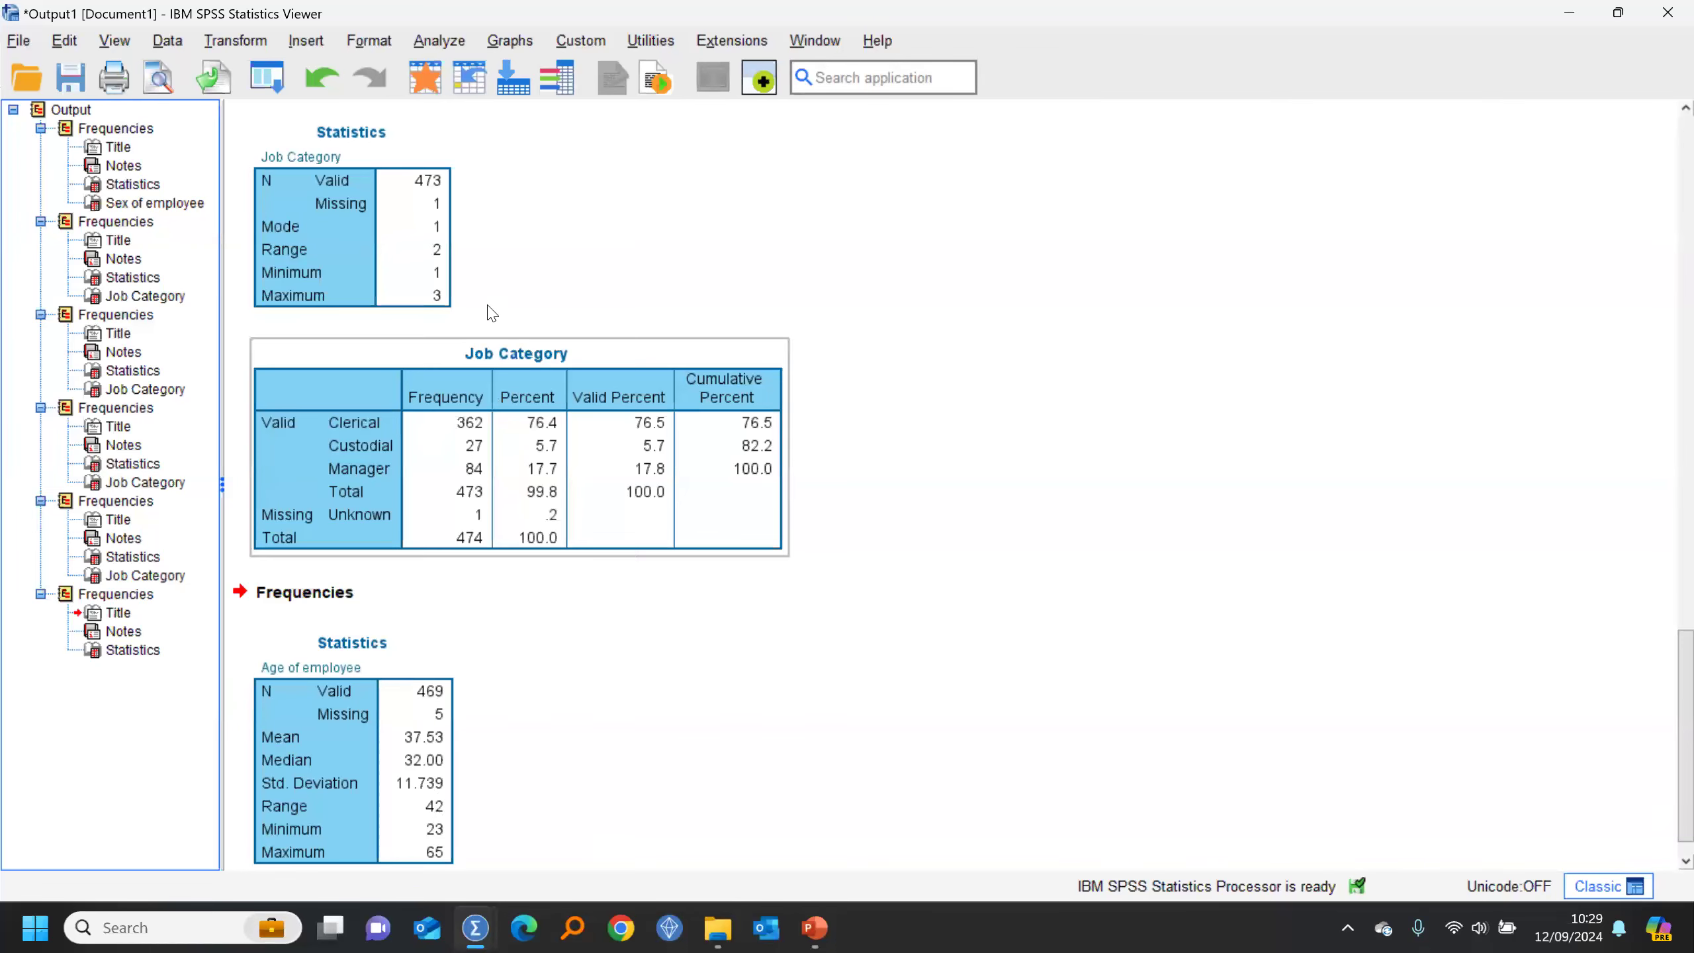
left_click(423, 79)
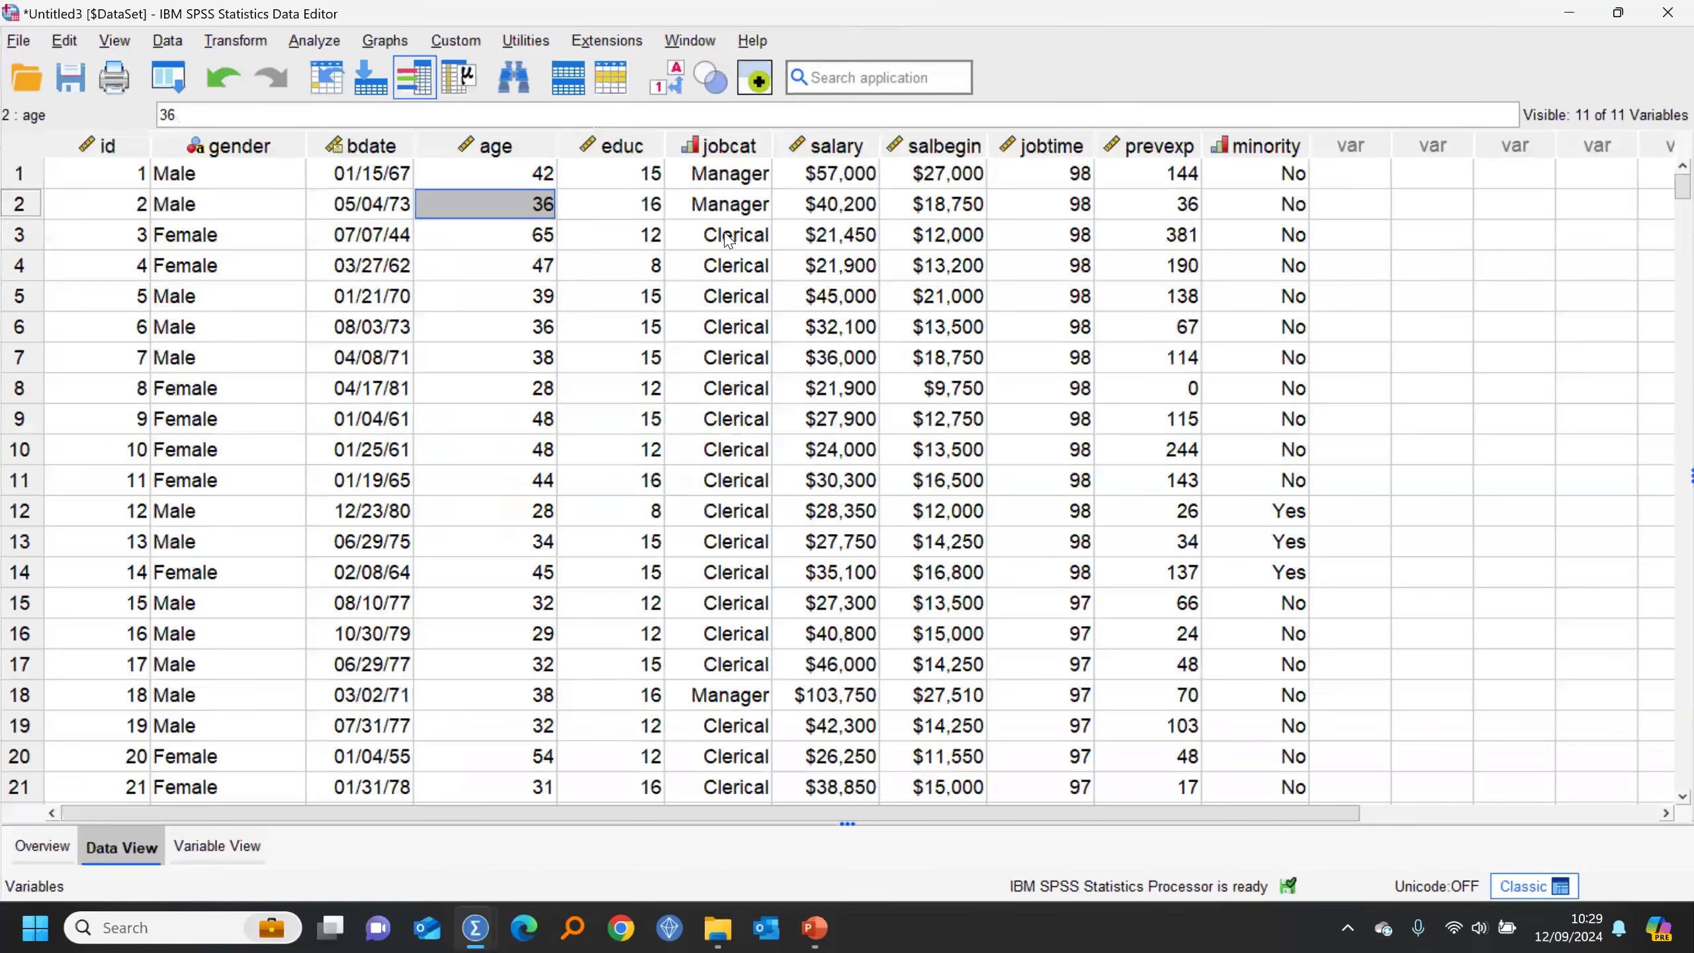
Step: Compare the coded values with their labels by switching the value labels display off and back on
left_click(526, 268)
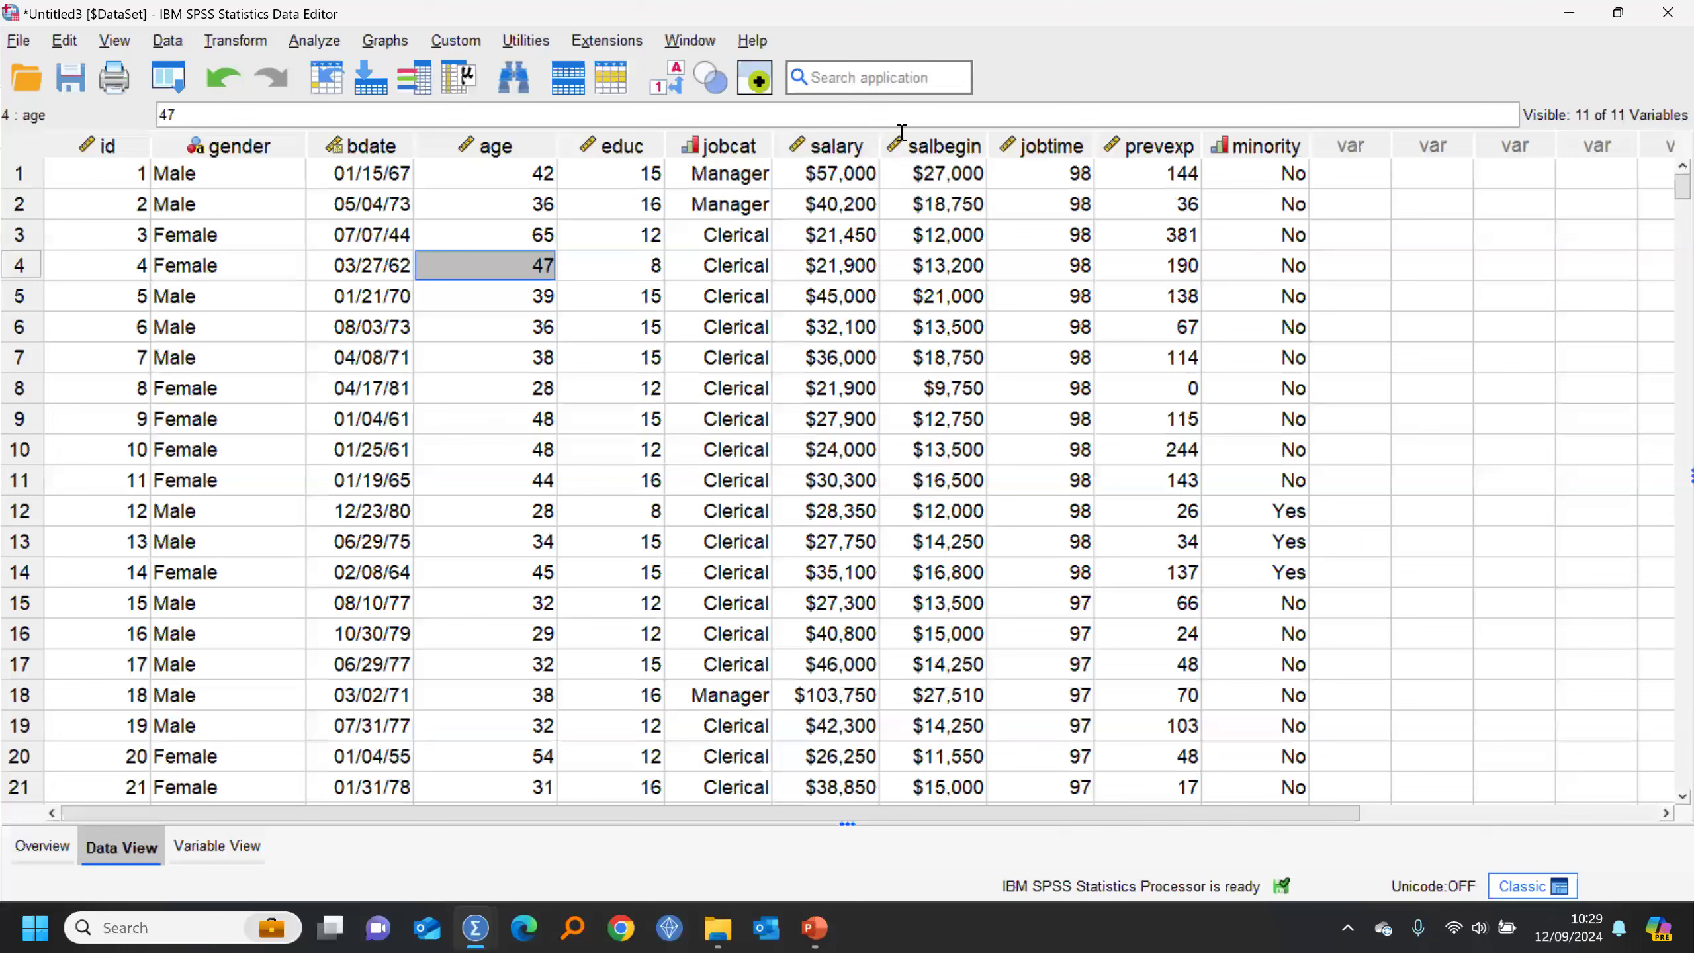
left_click(667, 79)
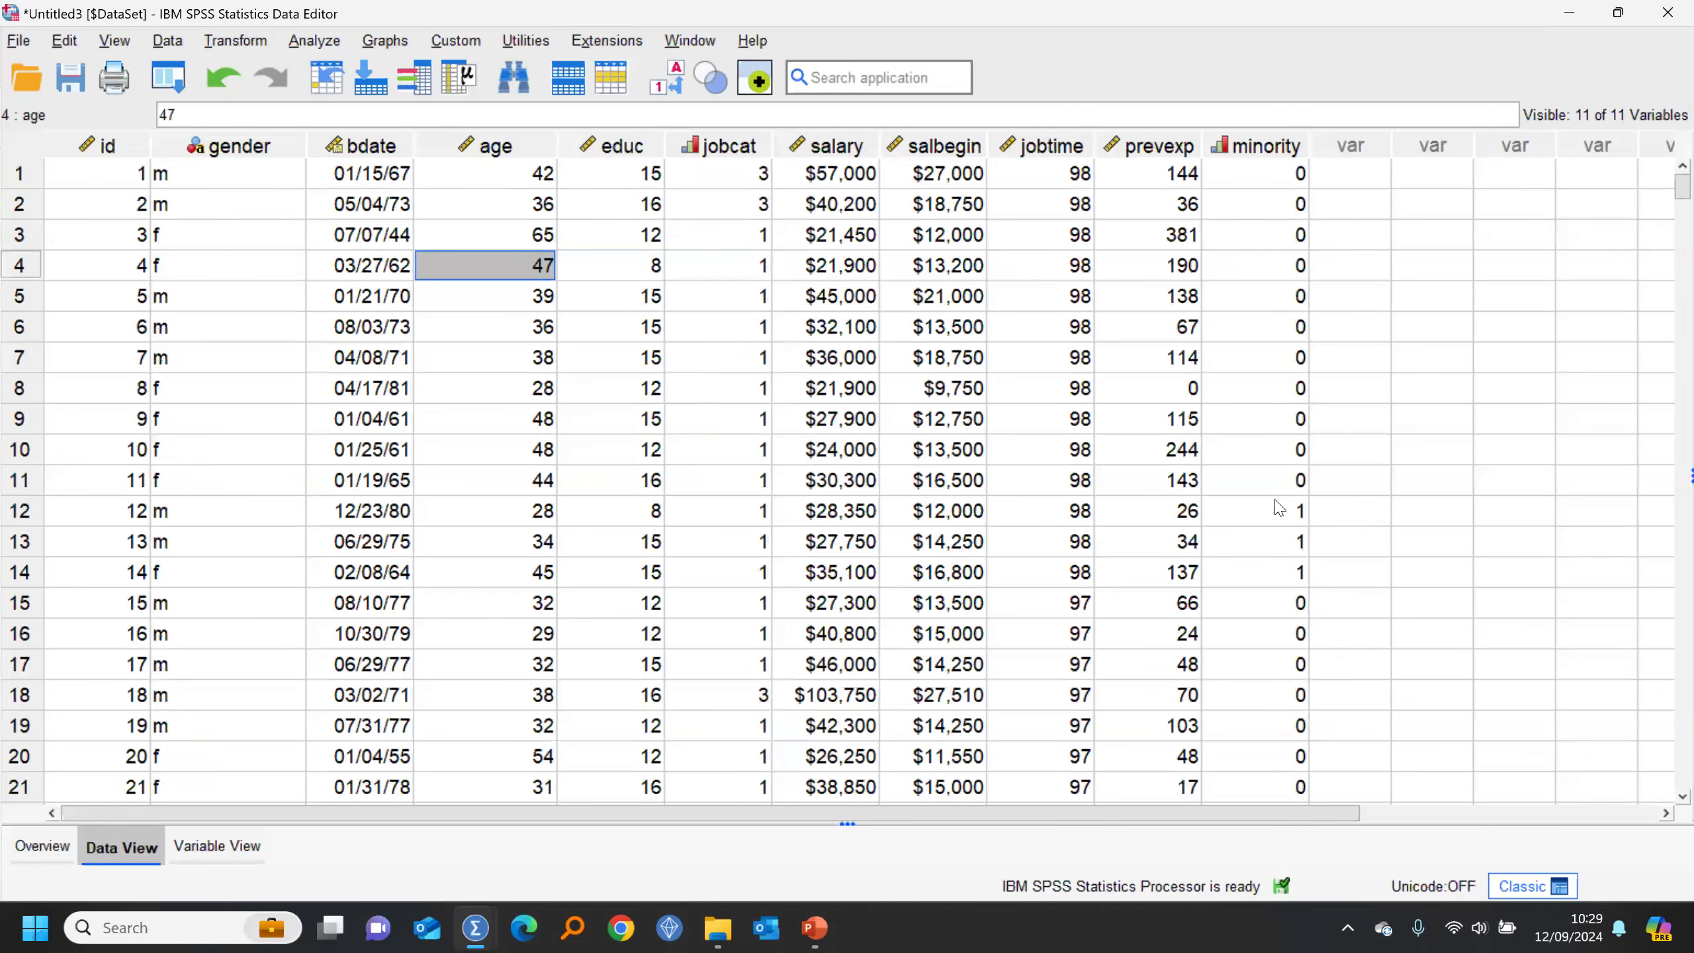
left_click(667, 79)
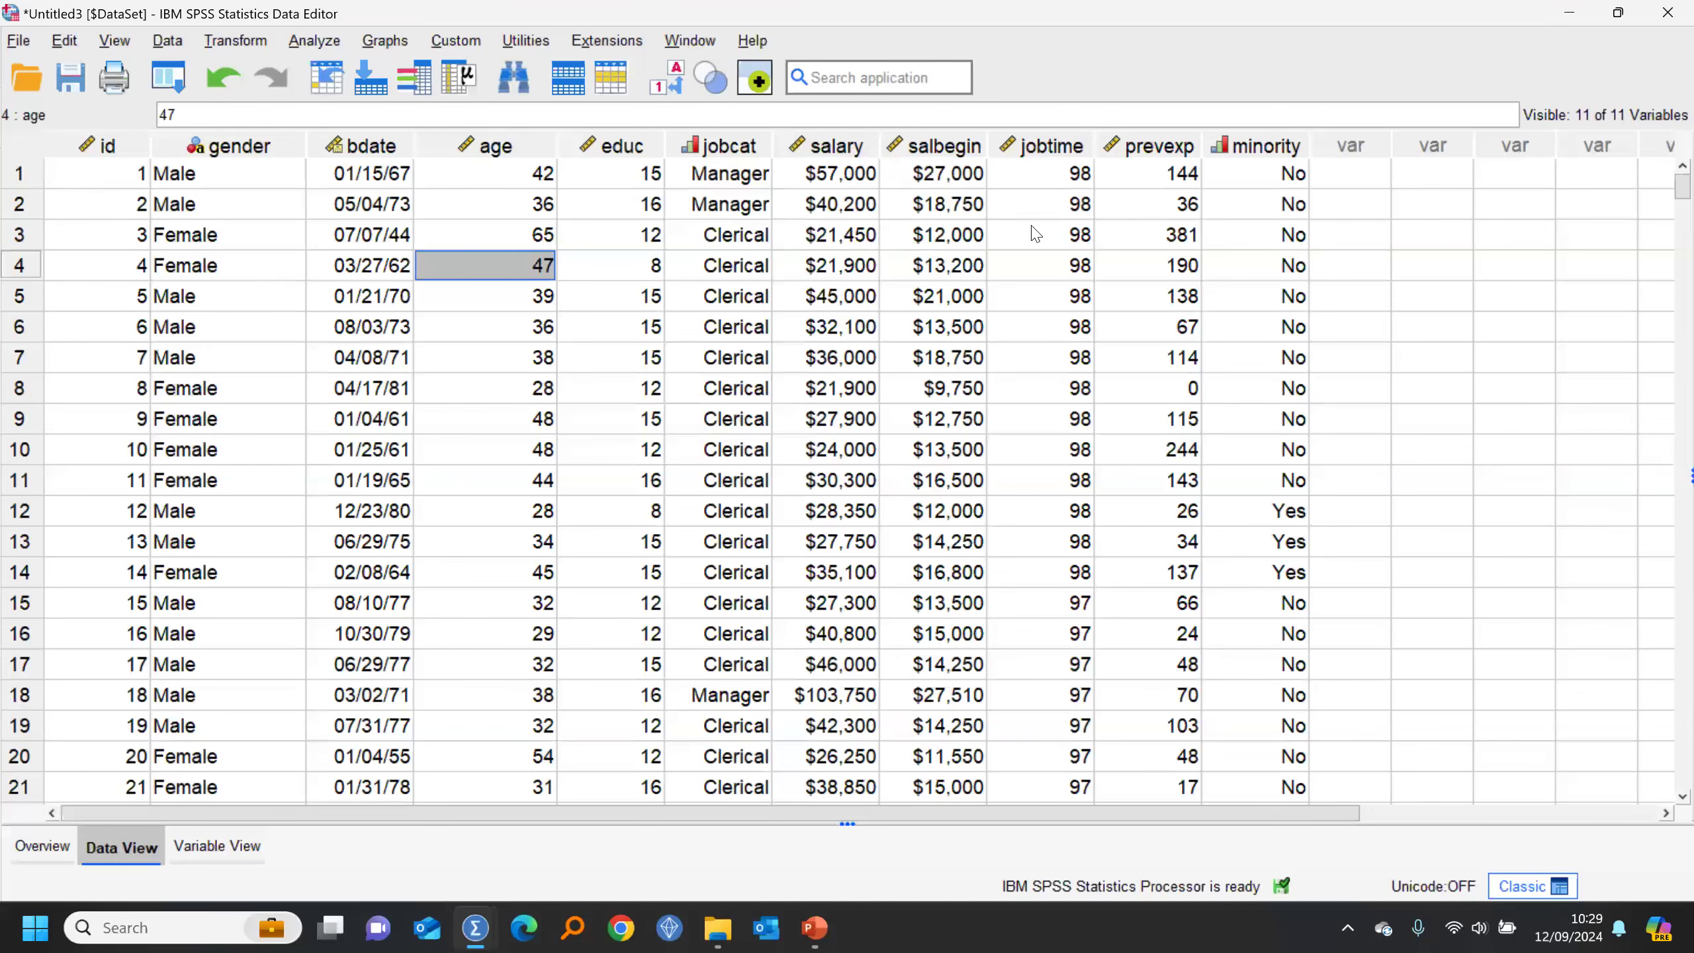
Step: Run Descriptive Statistics on minority and on salary from Data View, then return to the Data Editor
right_click(1263, 186)
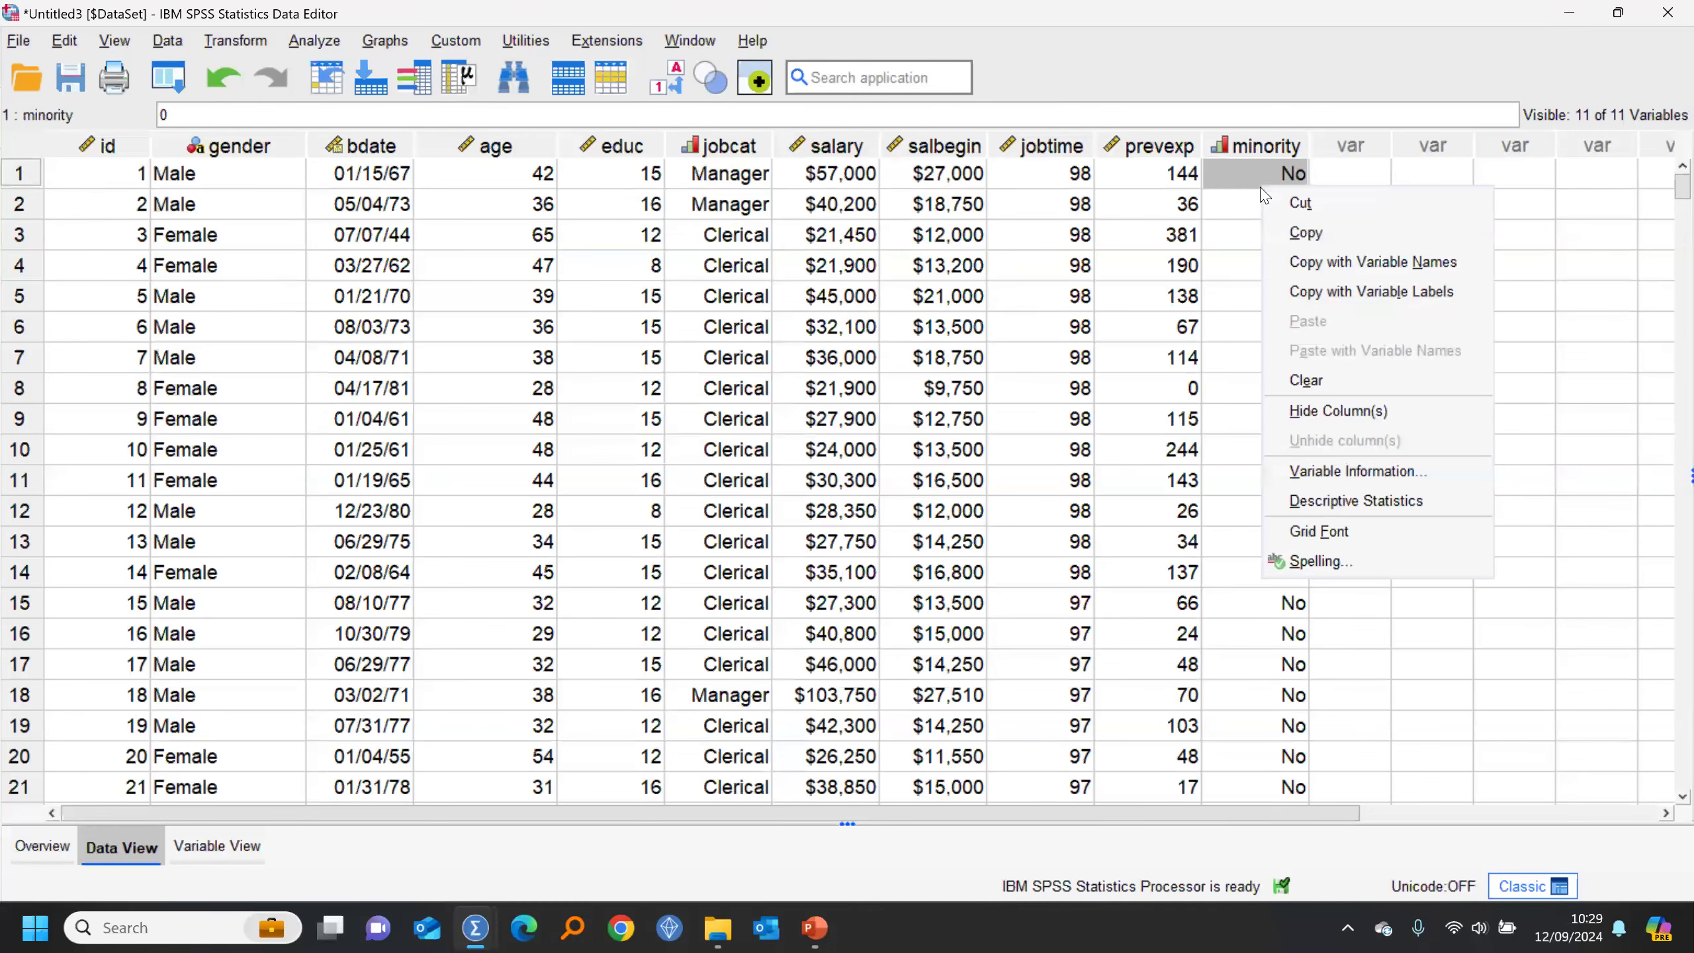
left_click(1299, 502)
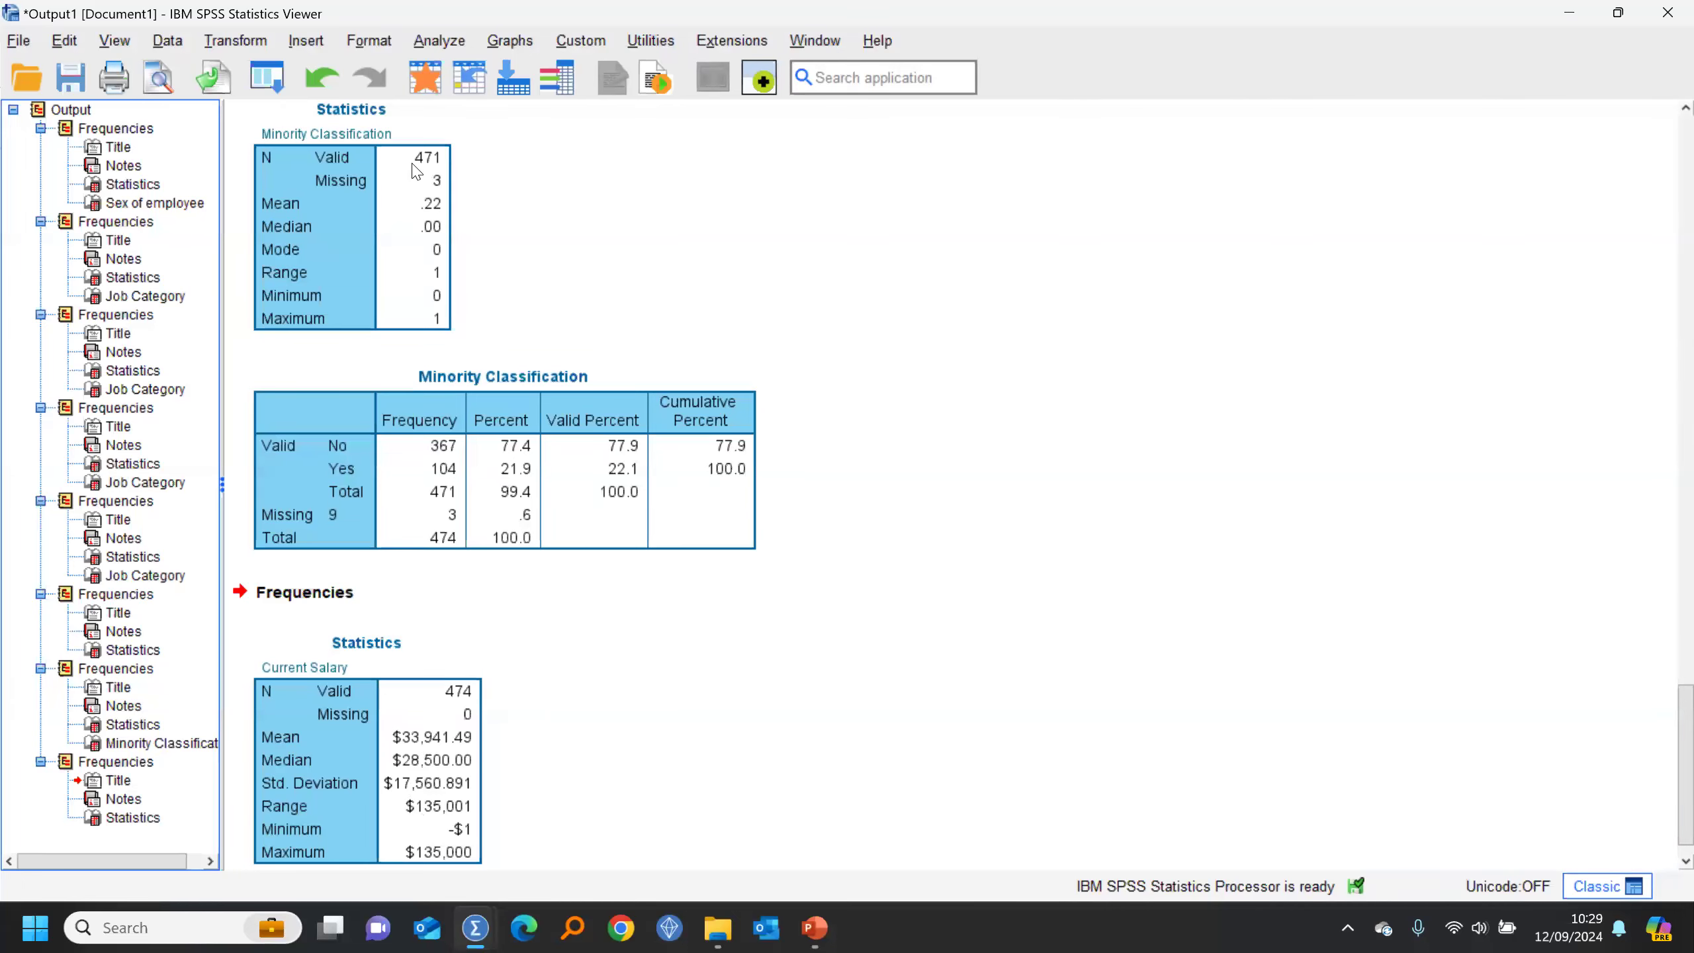
left_click(425, 77)
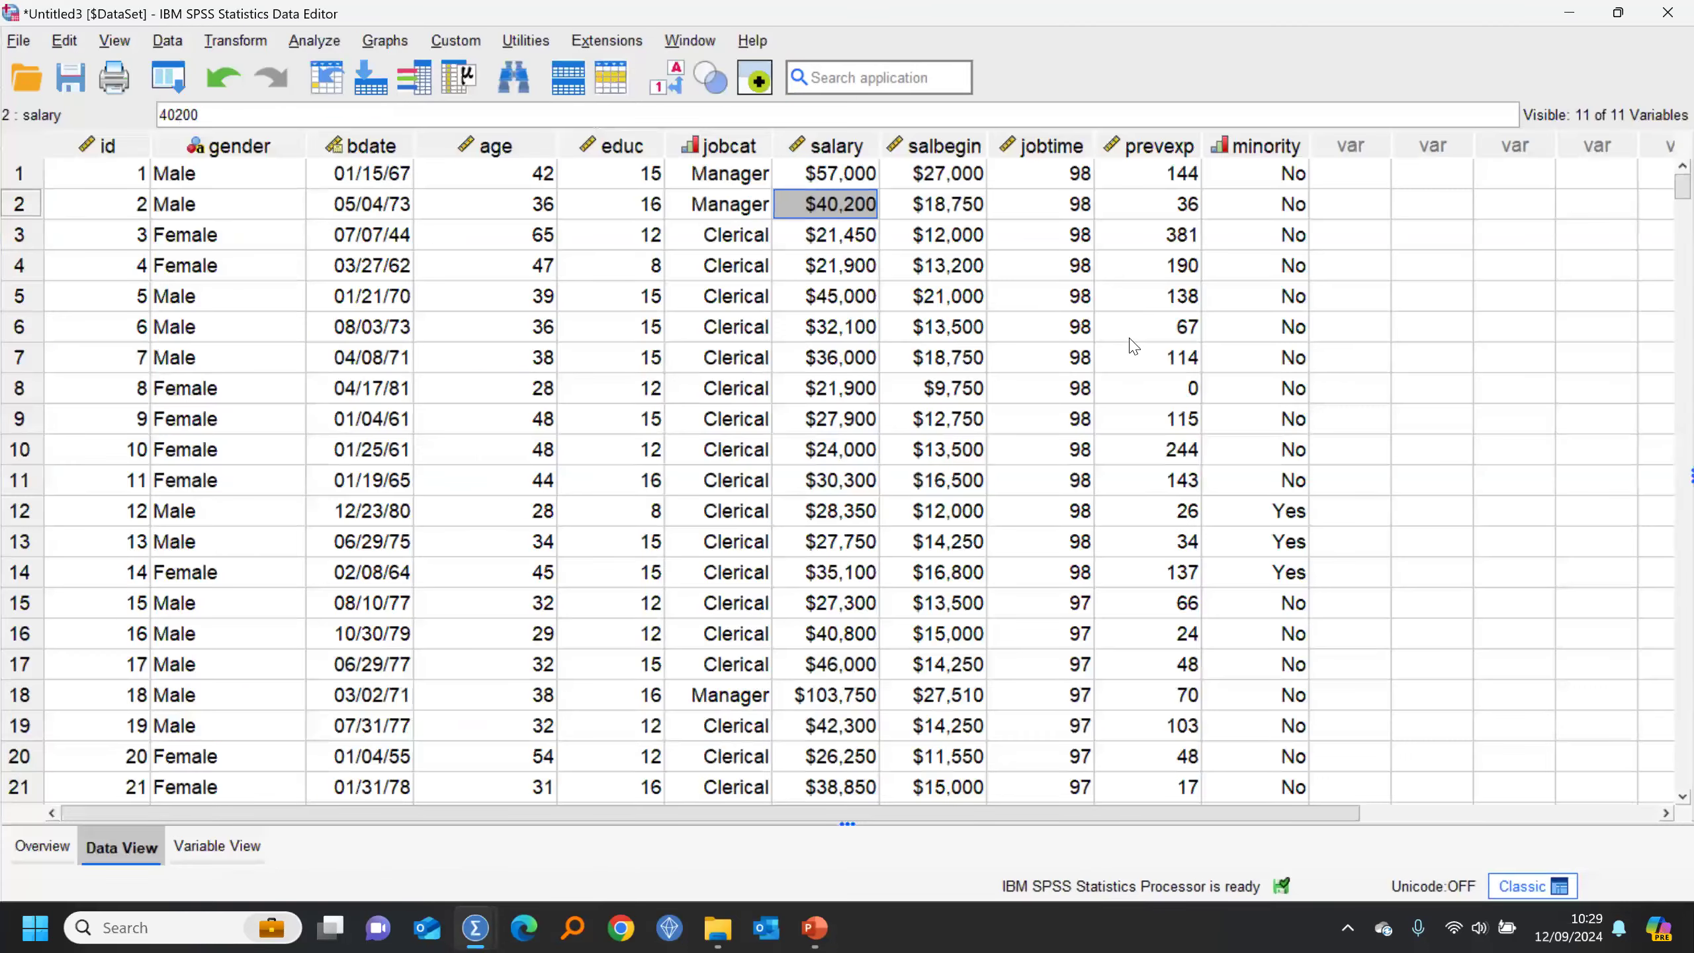
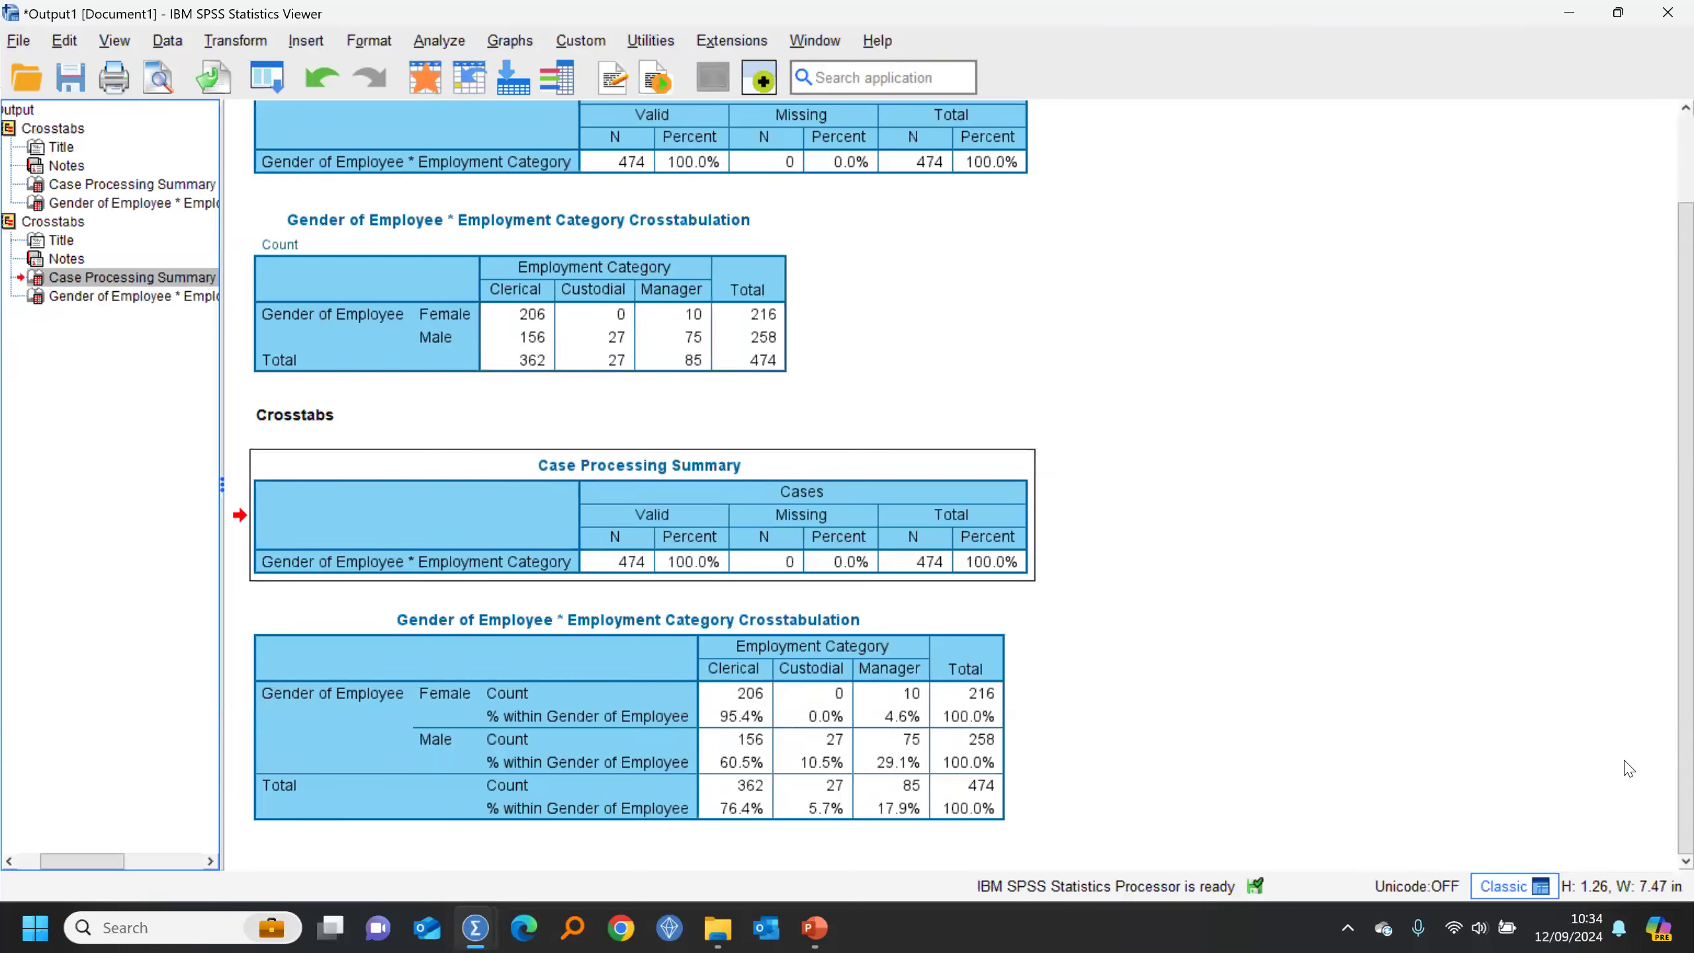
Step: Recall the gender by jobcat Crosstabs and rerun it with the Chi-square statistic and clustered bar charts added
left_click(273, 91)
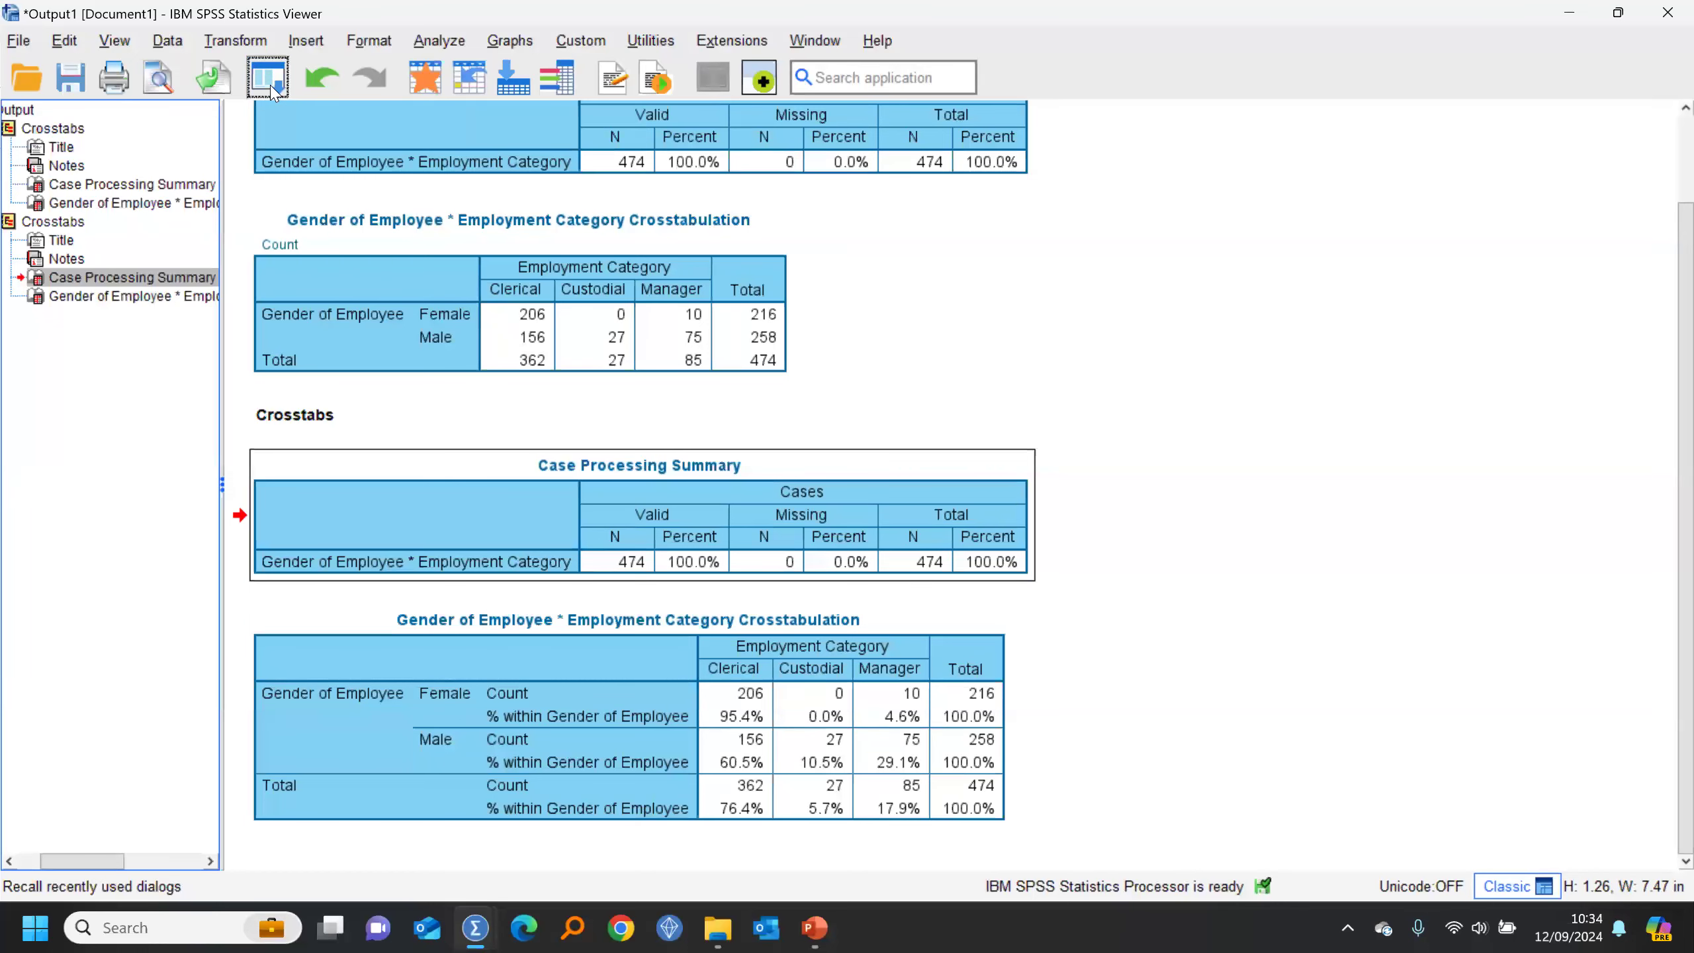
left_click(285, 118)
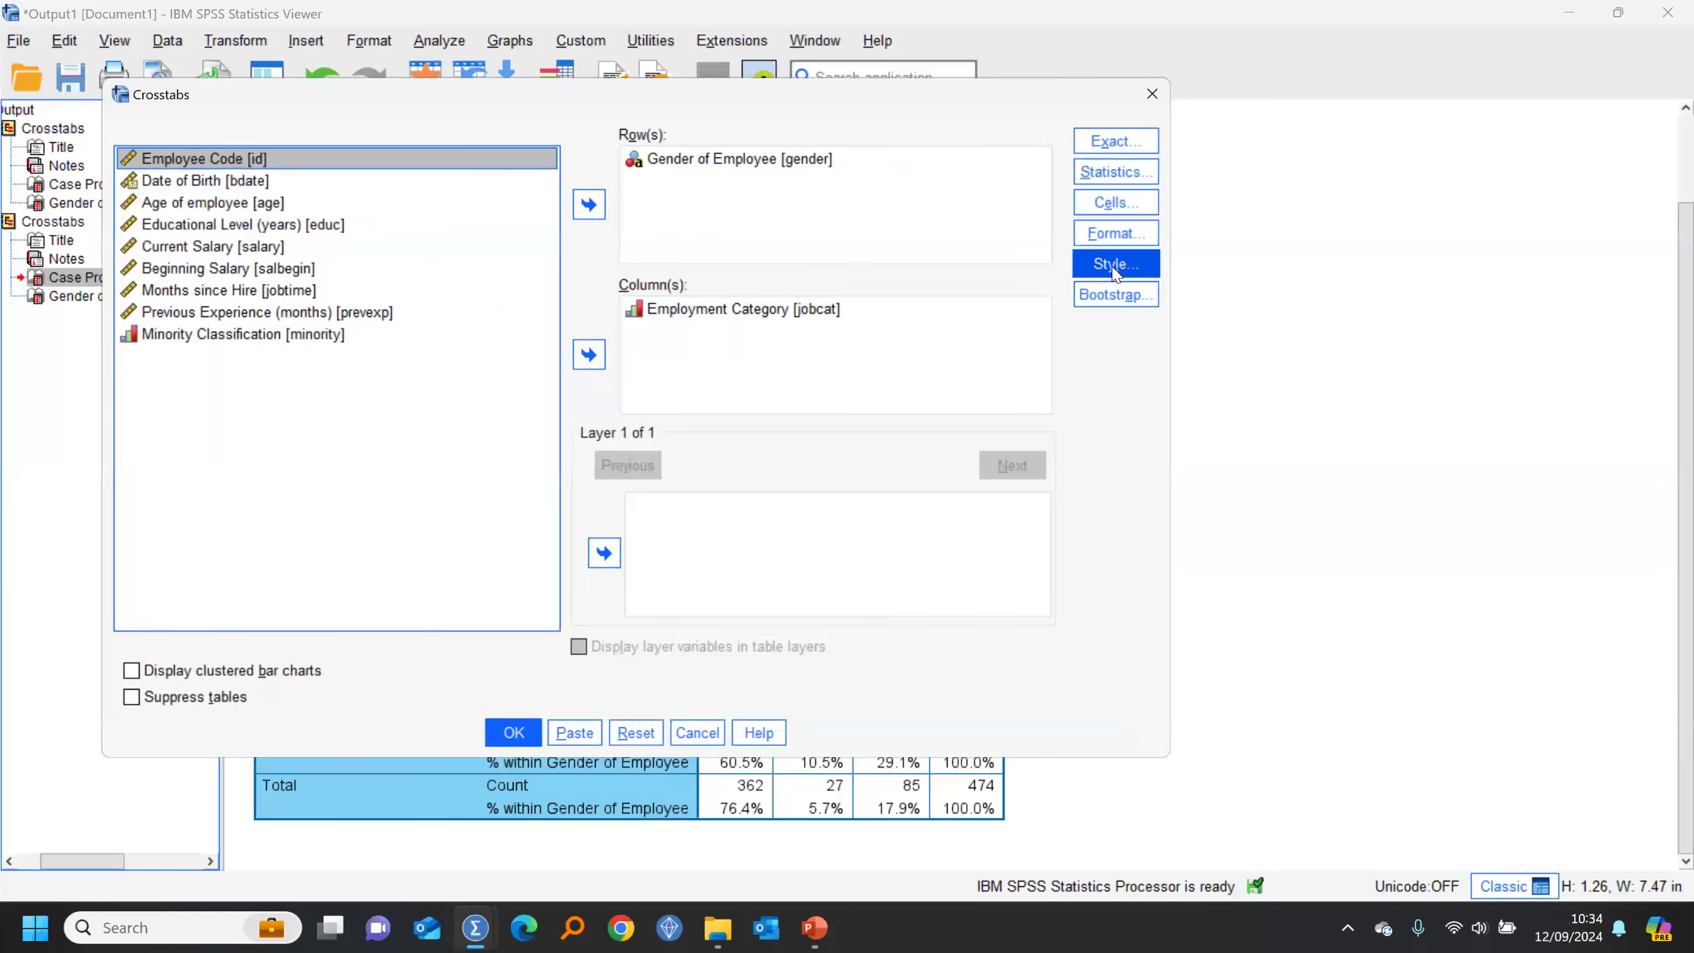
left_click_drag(918, 101, 1033, 123)
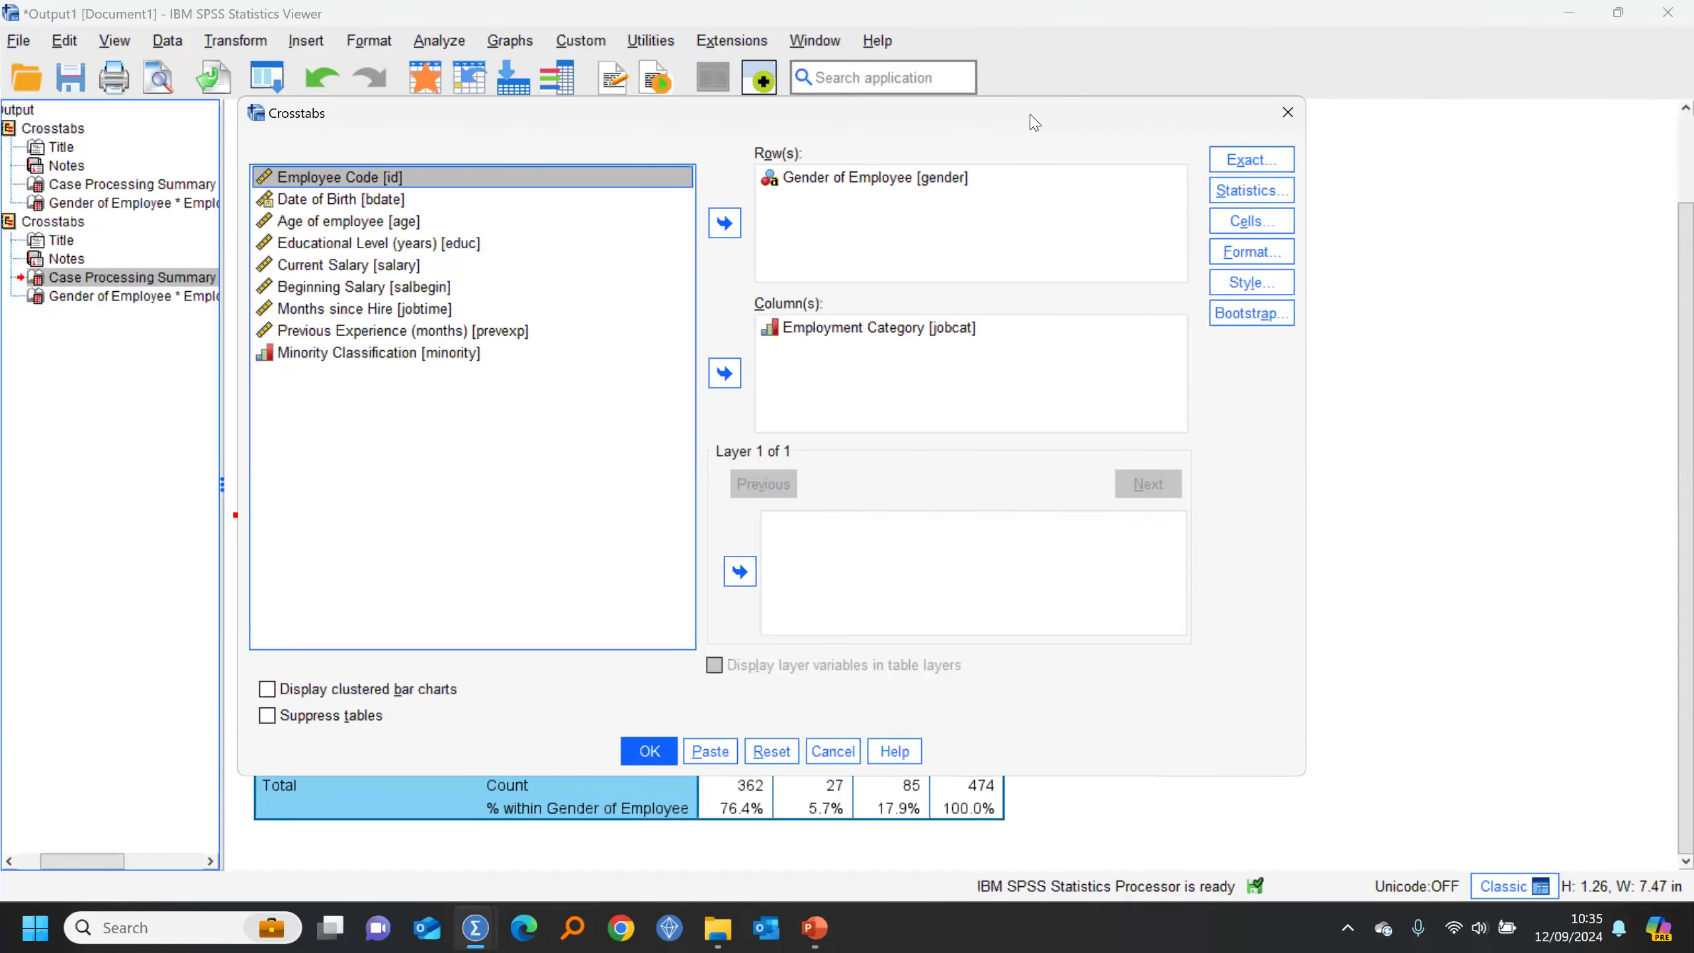
left_click(1252, 190)
left_click(638, 156)
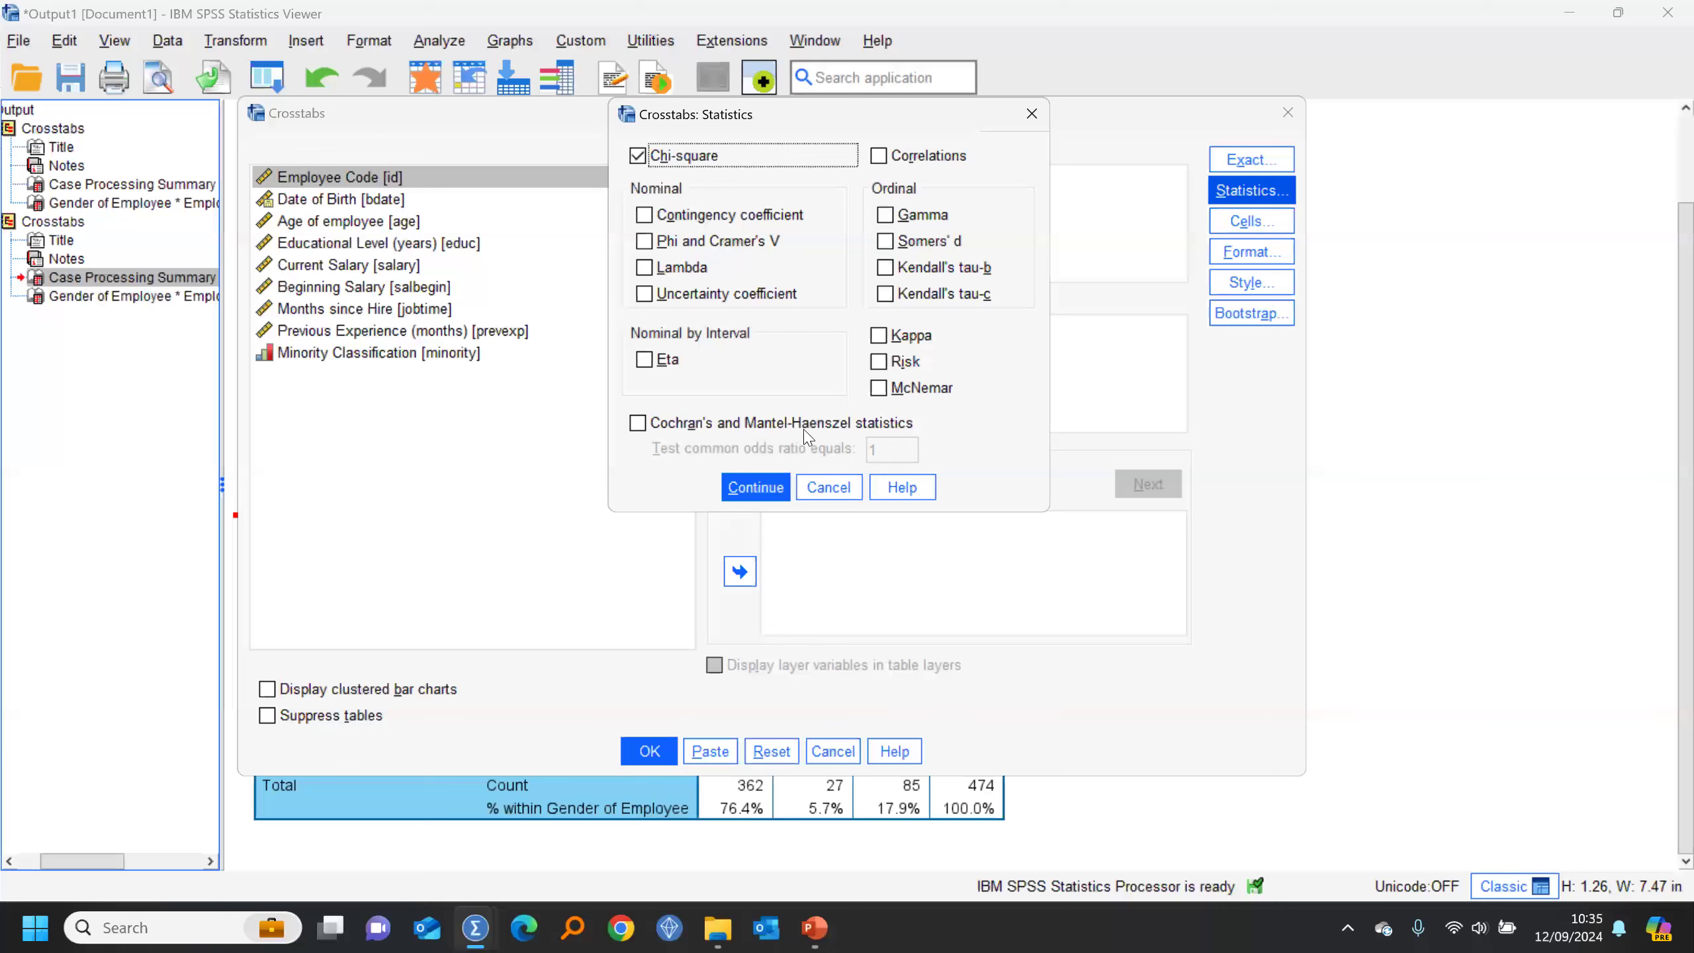
left_click(787, 488)
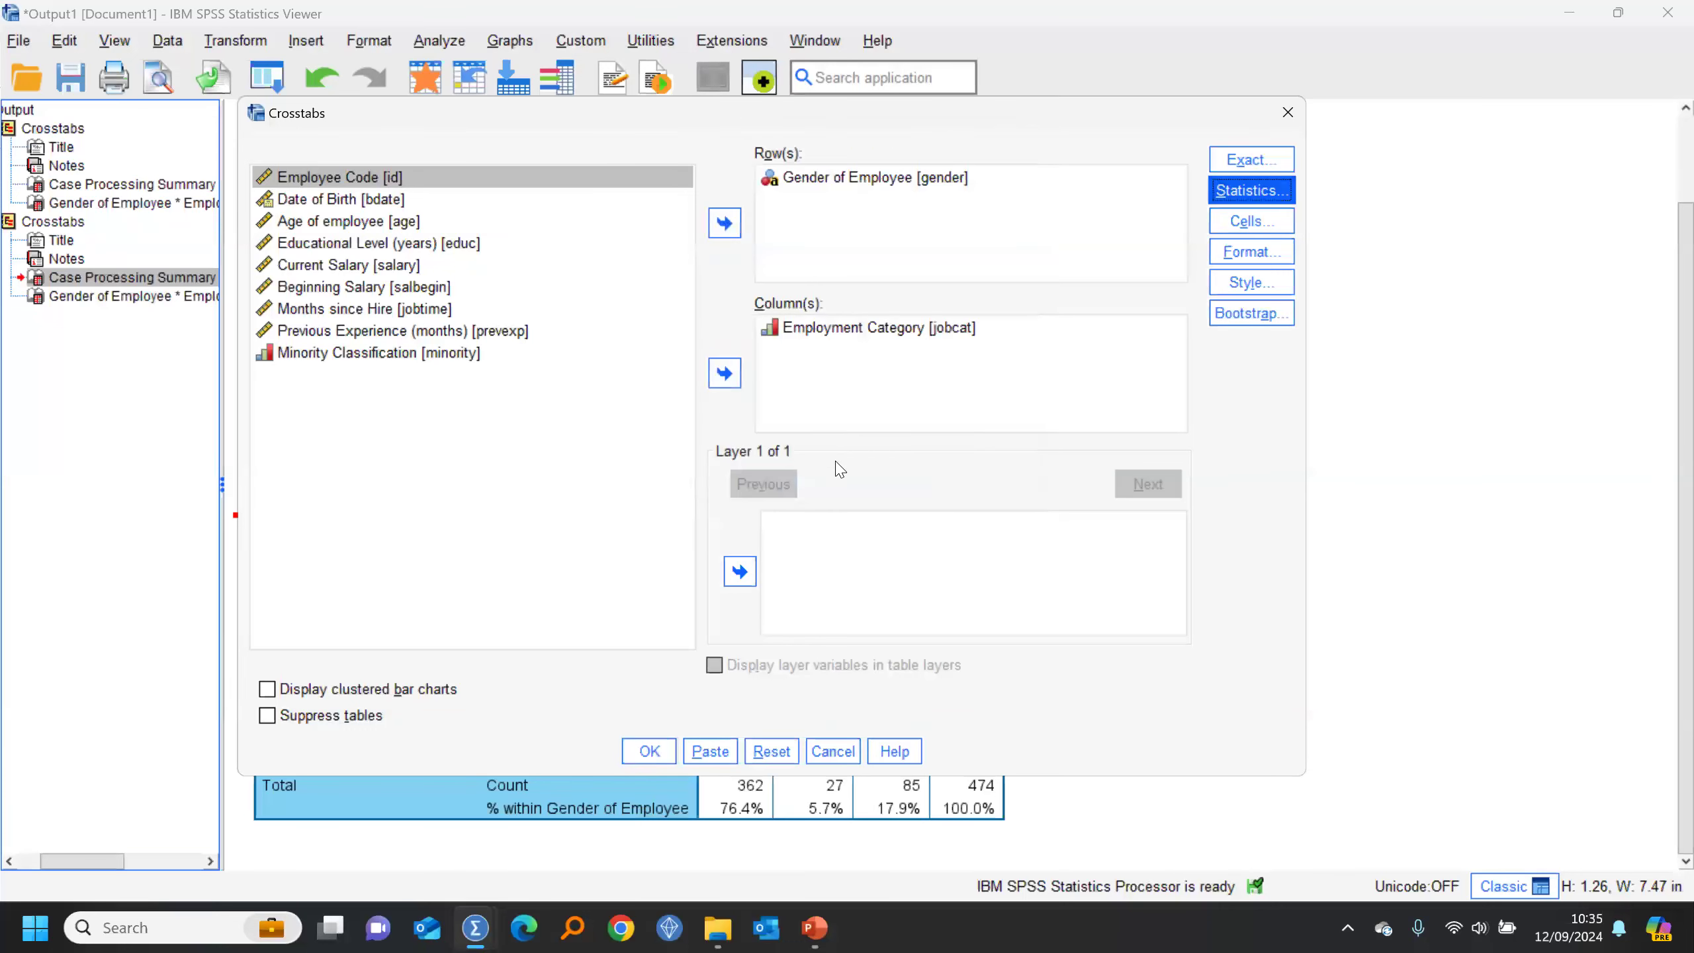
left_click(270, 689)
left_click(650, 751)
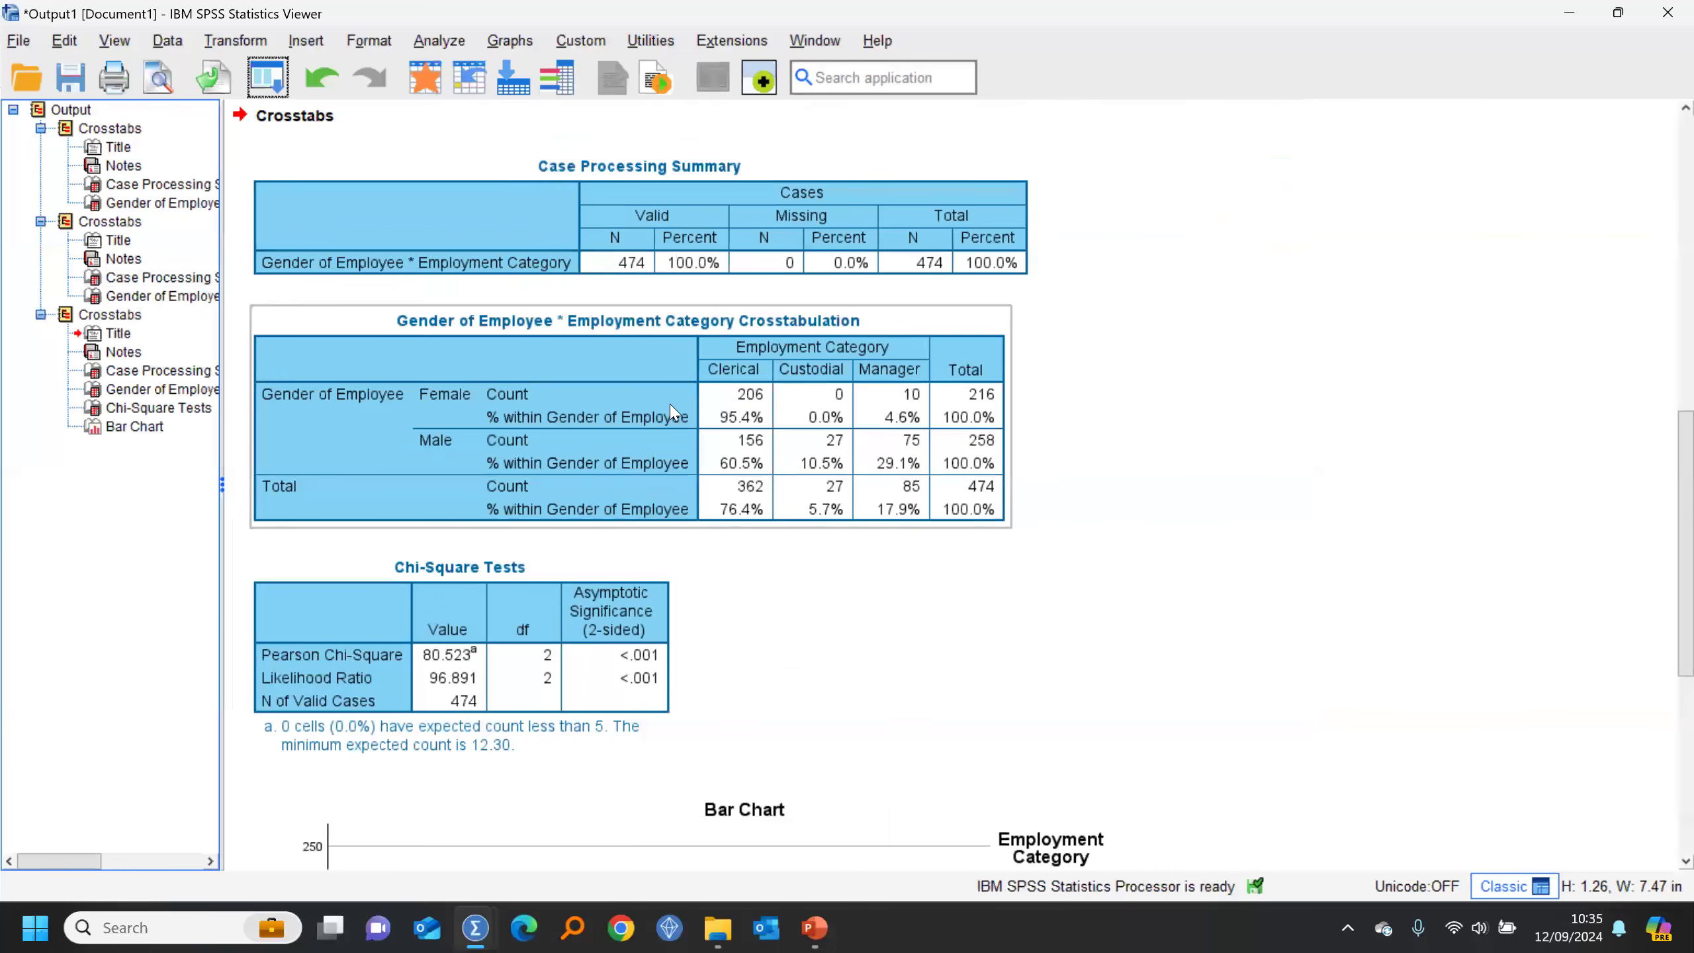
Step: Look up the What's This explanation of Asymptotic Significance in the Chi-Square Tests table, and close the pivot table editor
left_click(677, 460)
left_click(546, 667)
double_click(625, 637)
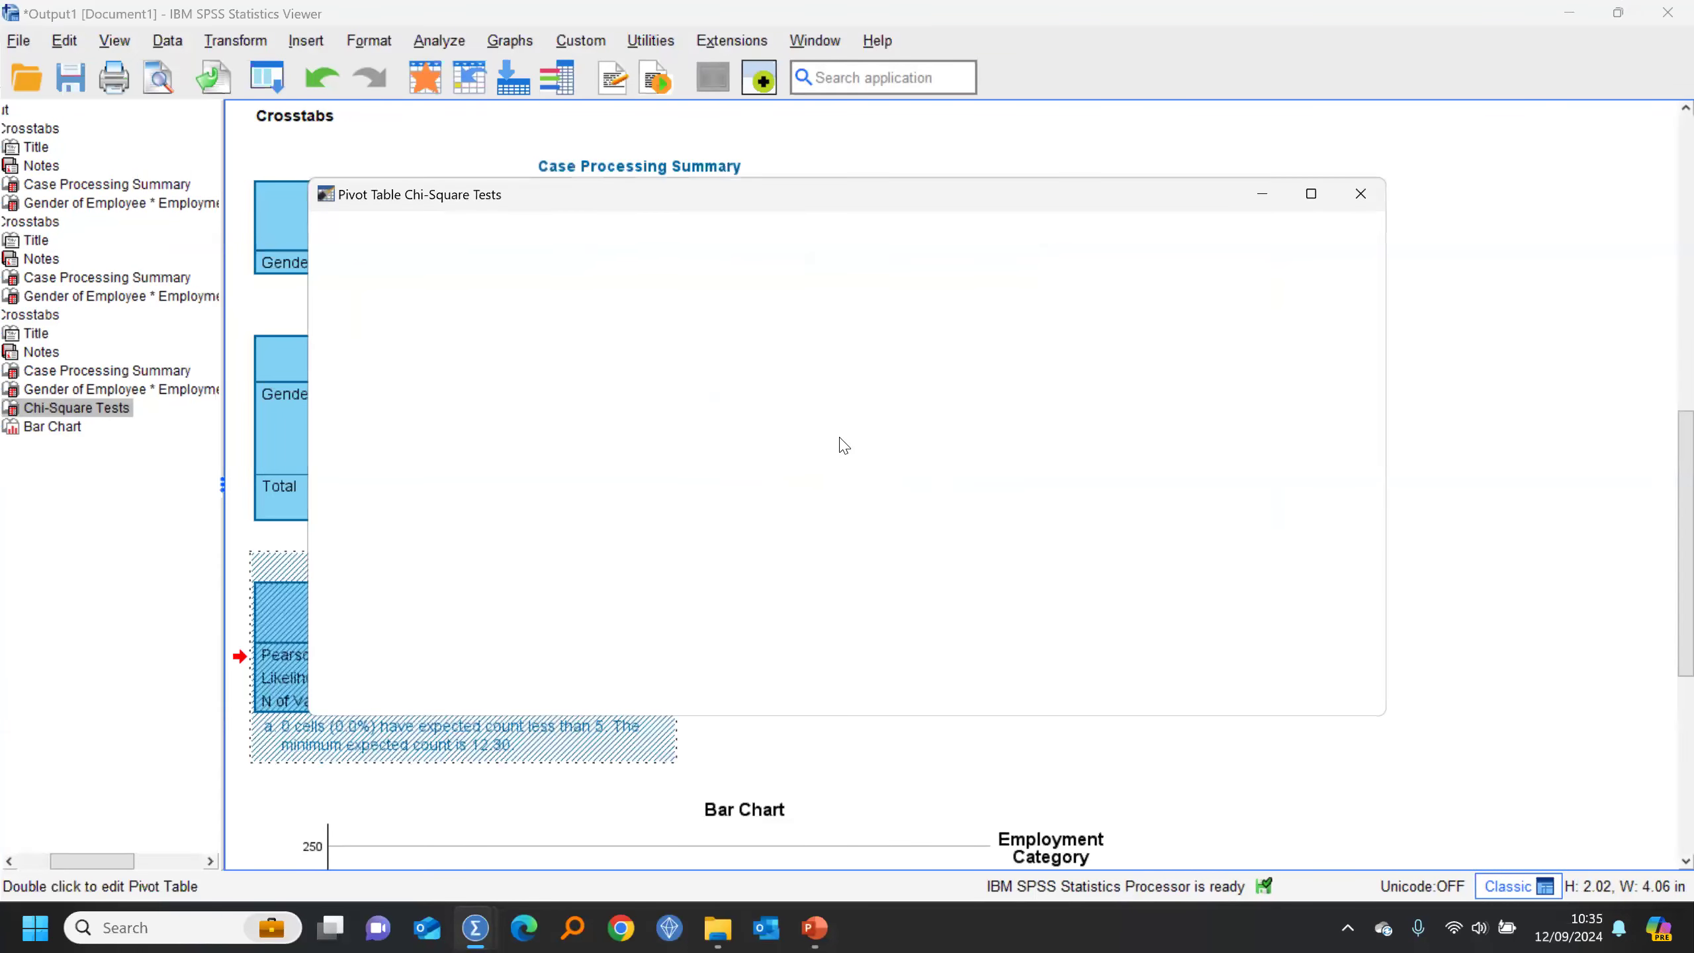
right_click(676, 364)
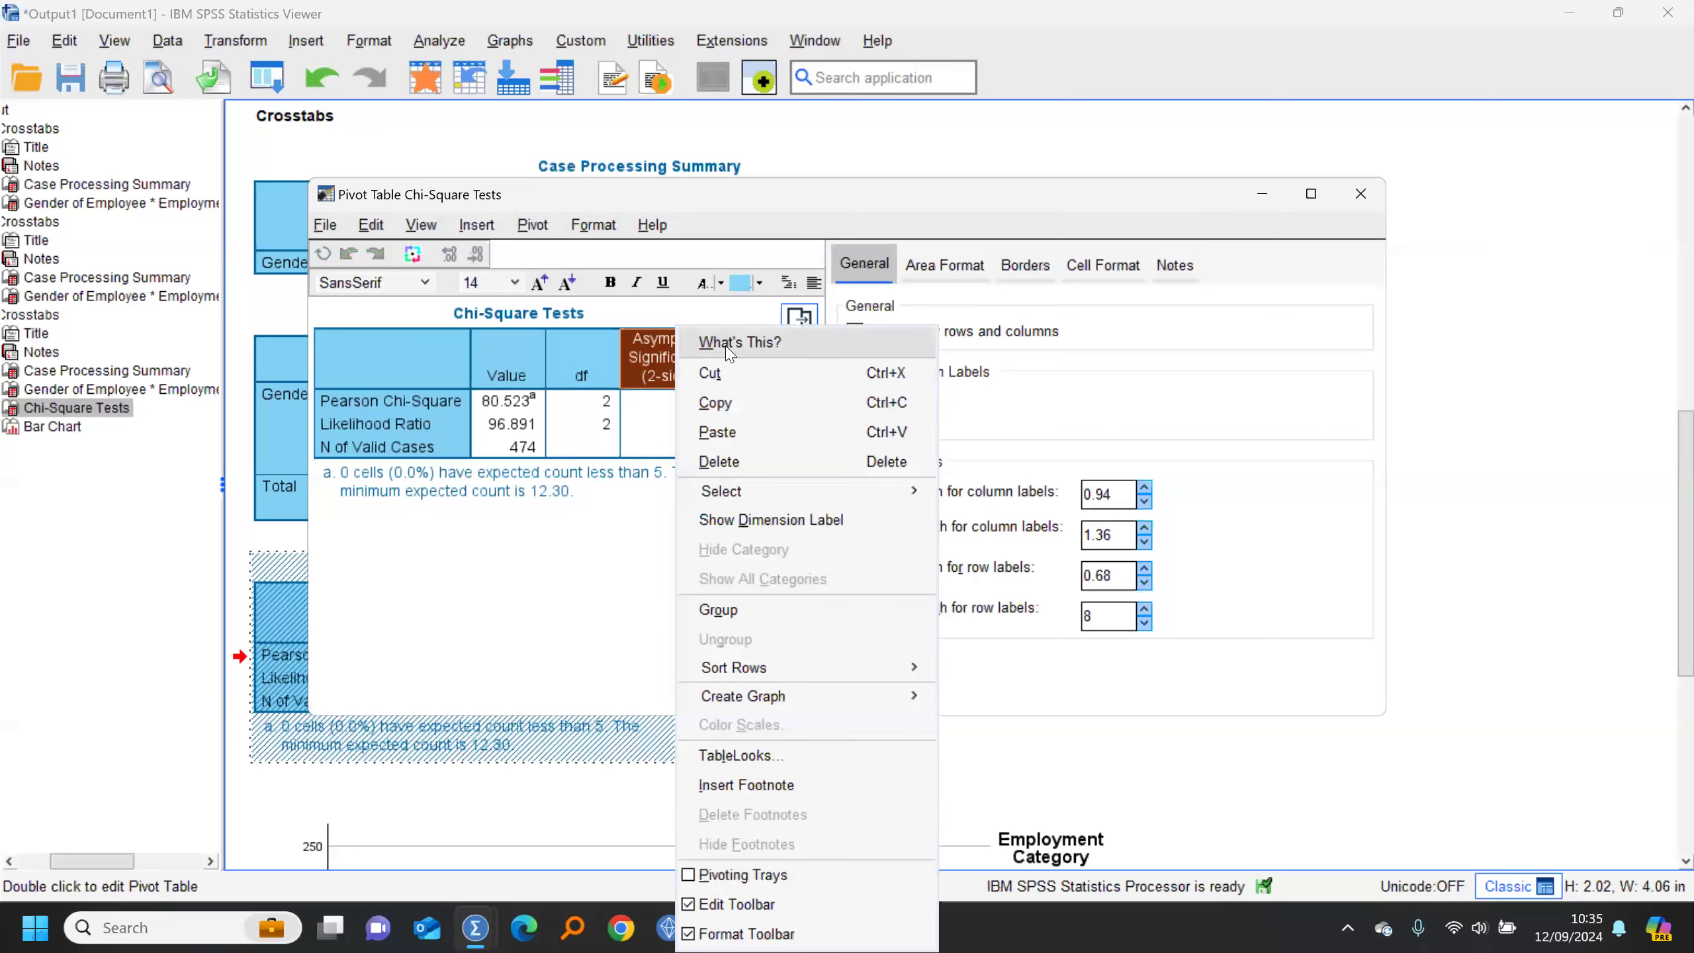
left_click(730, 351)
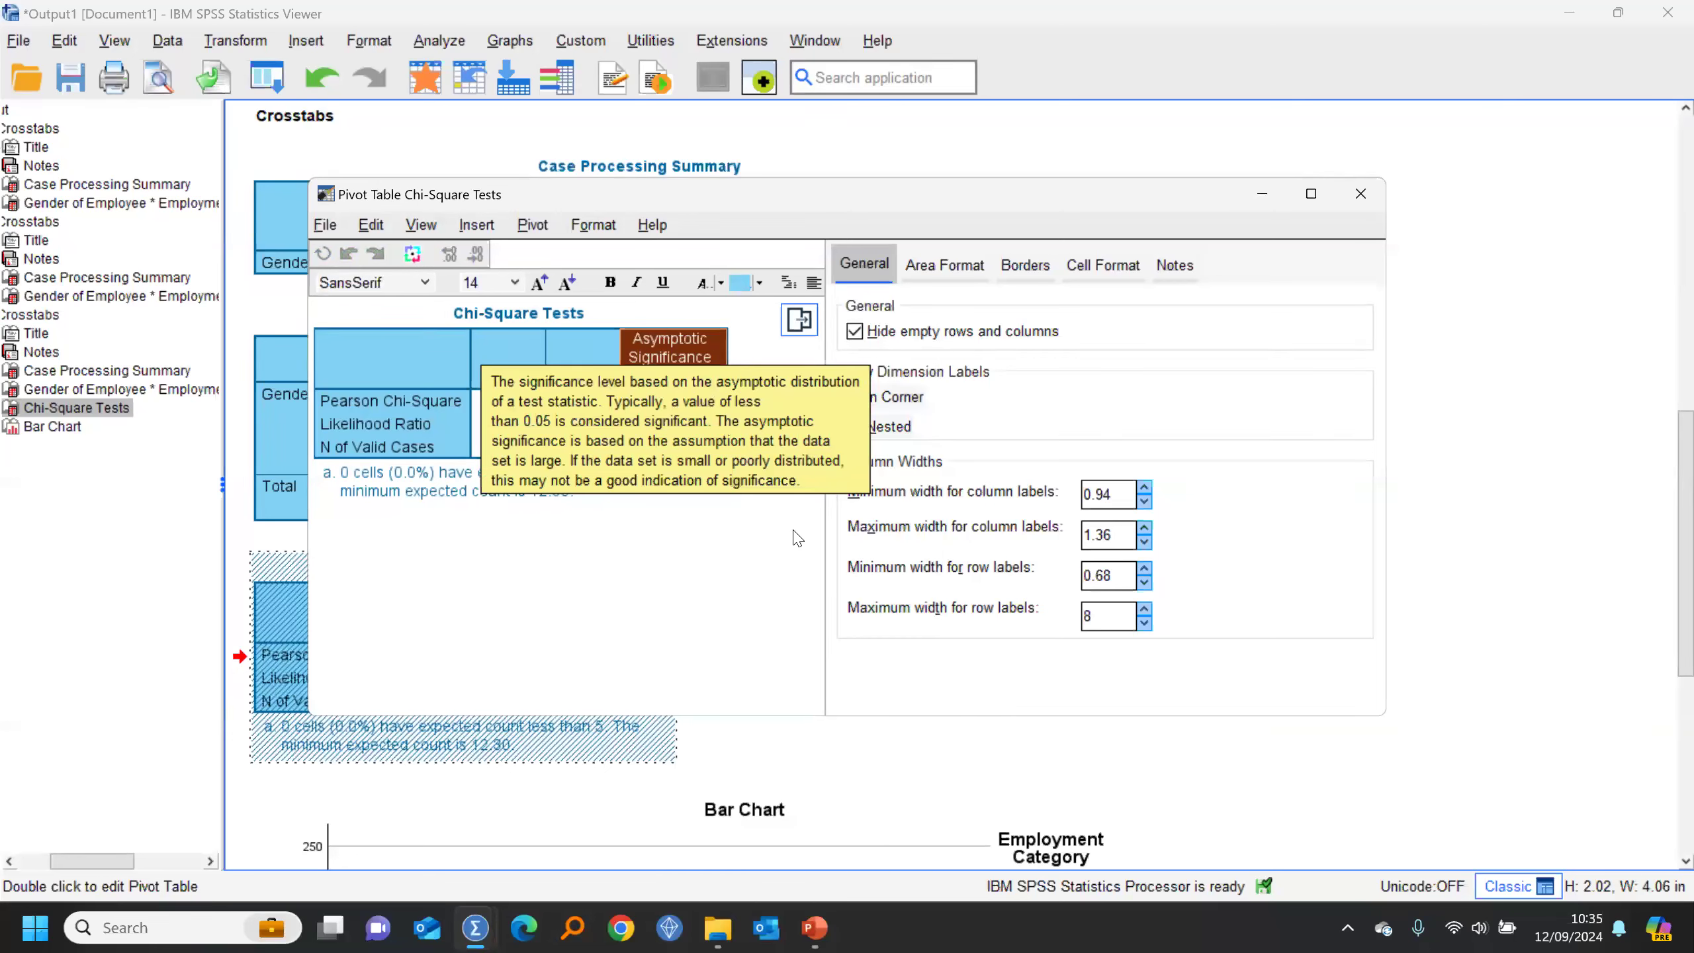
left_click(1361, 194)
left_click(1138, 454)
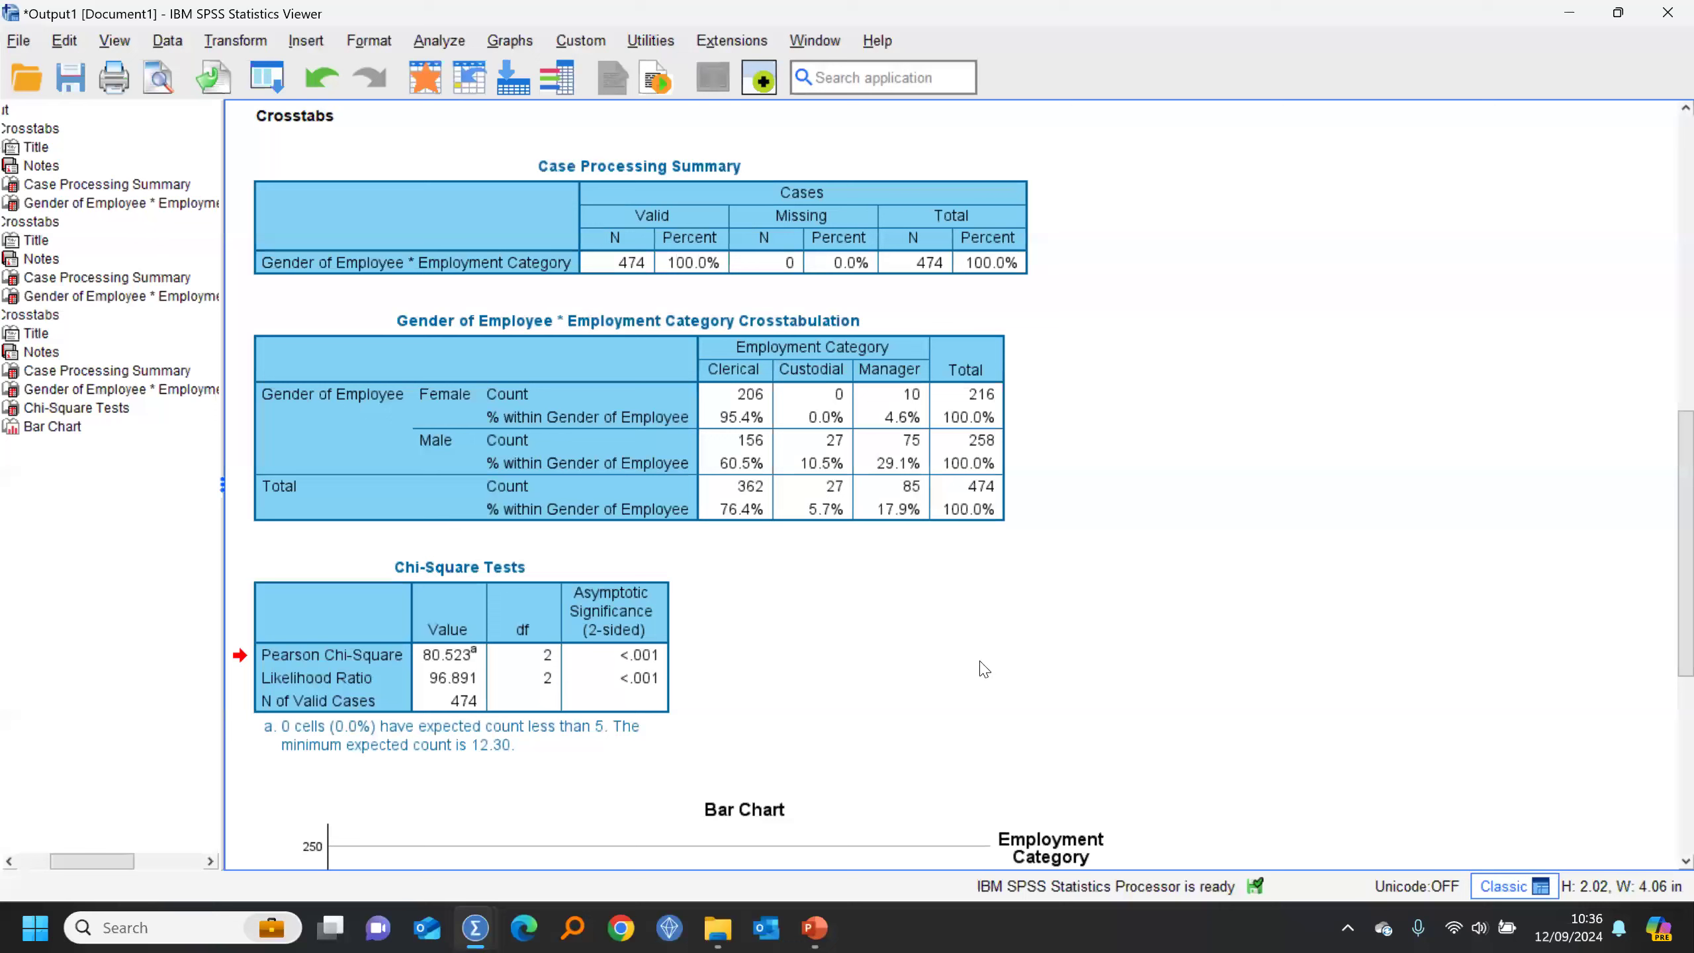
Step: Open the gender by employment category bar chart for editing and display its variable assignments
scroll(1064, 623, "down", 5)
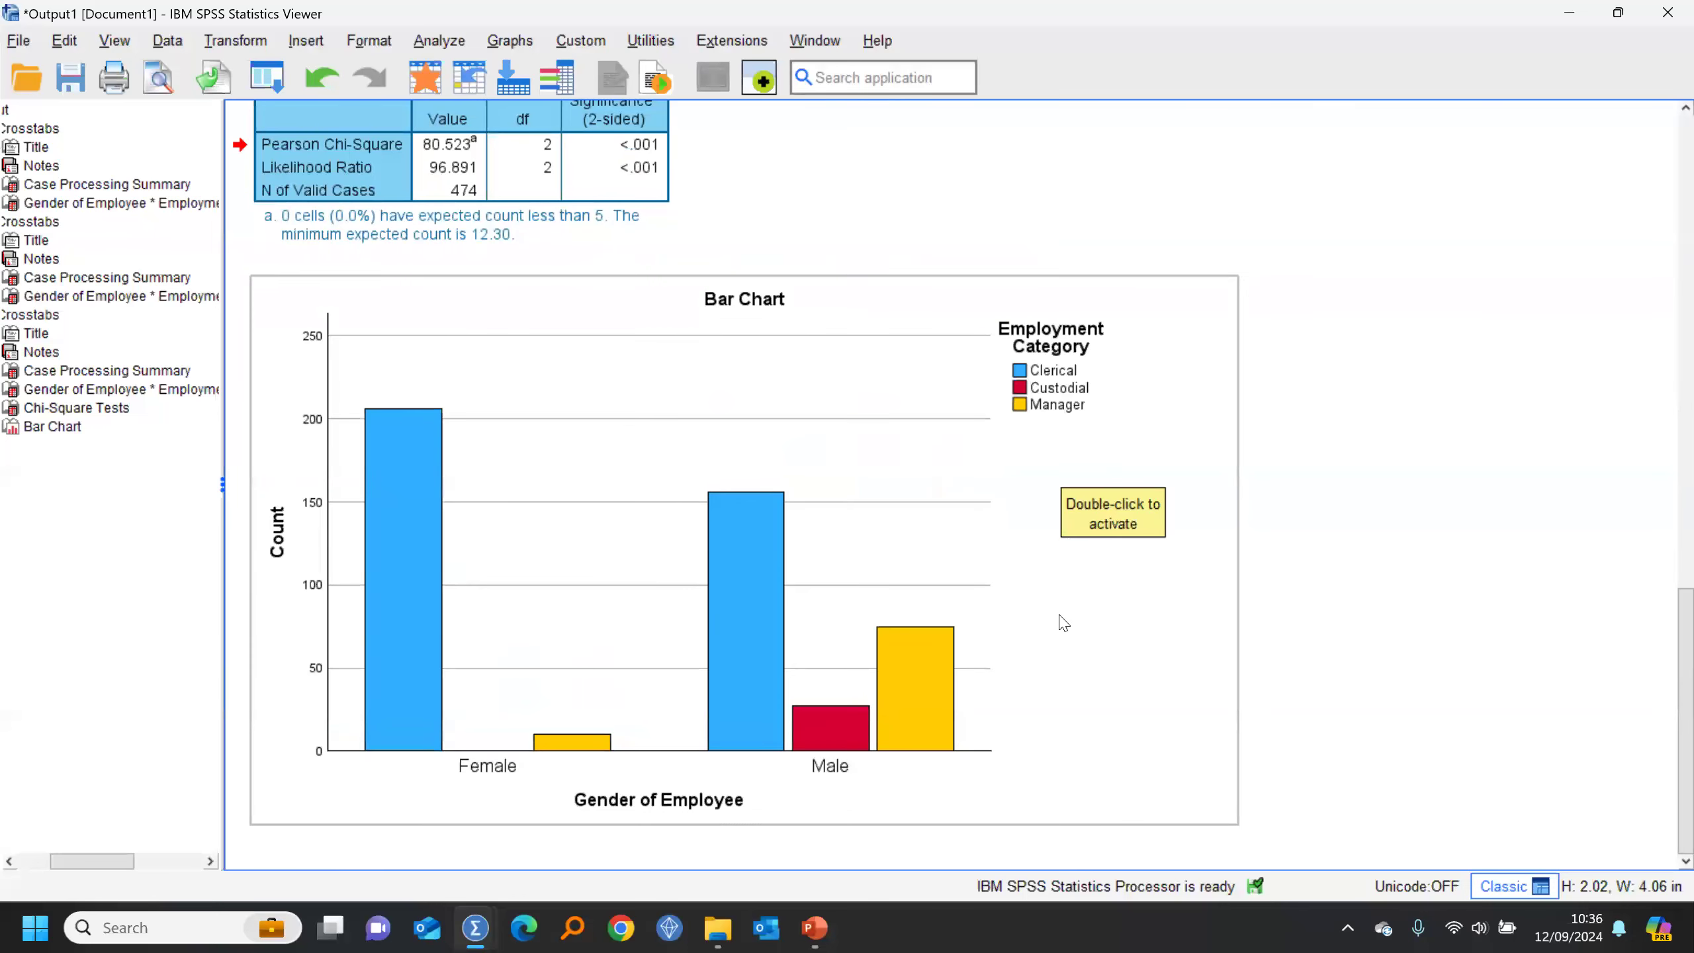
scroll(1064, 623, "up", 4)
scroll(1065, 622, "down", 4)
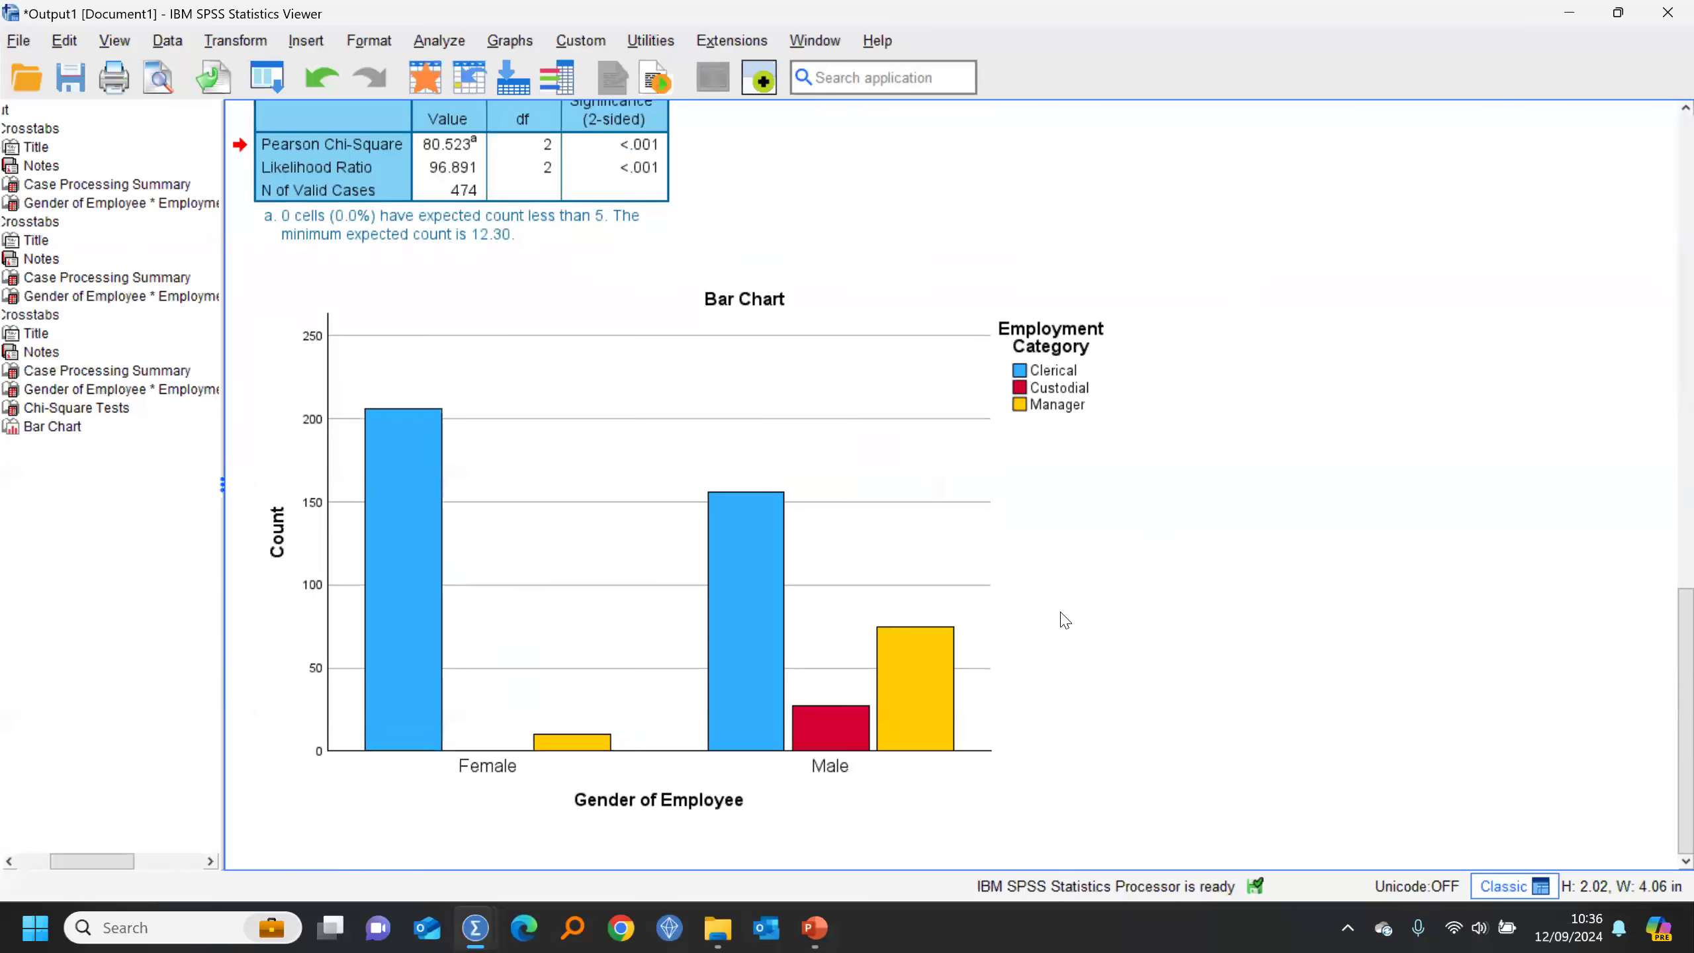
left_click(977, 580)
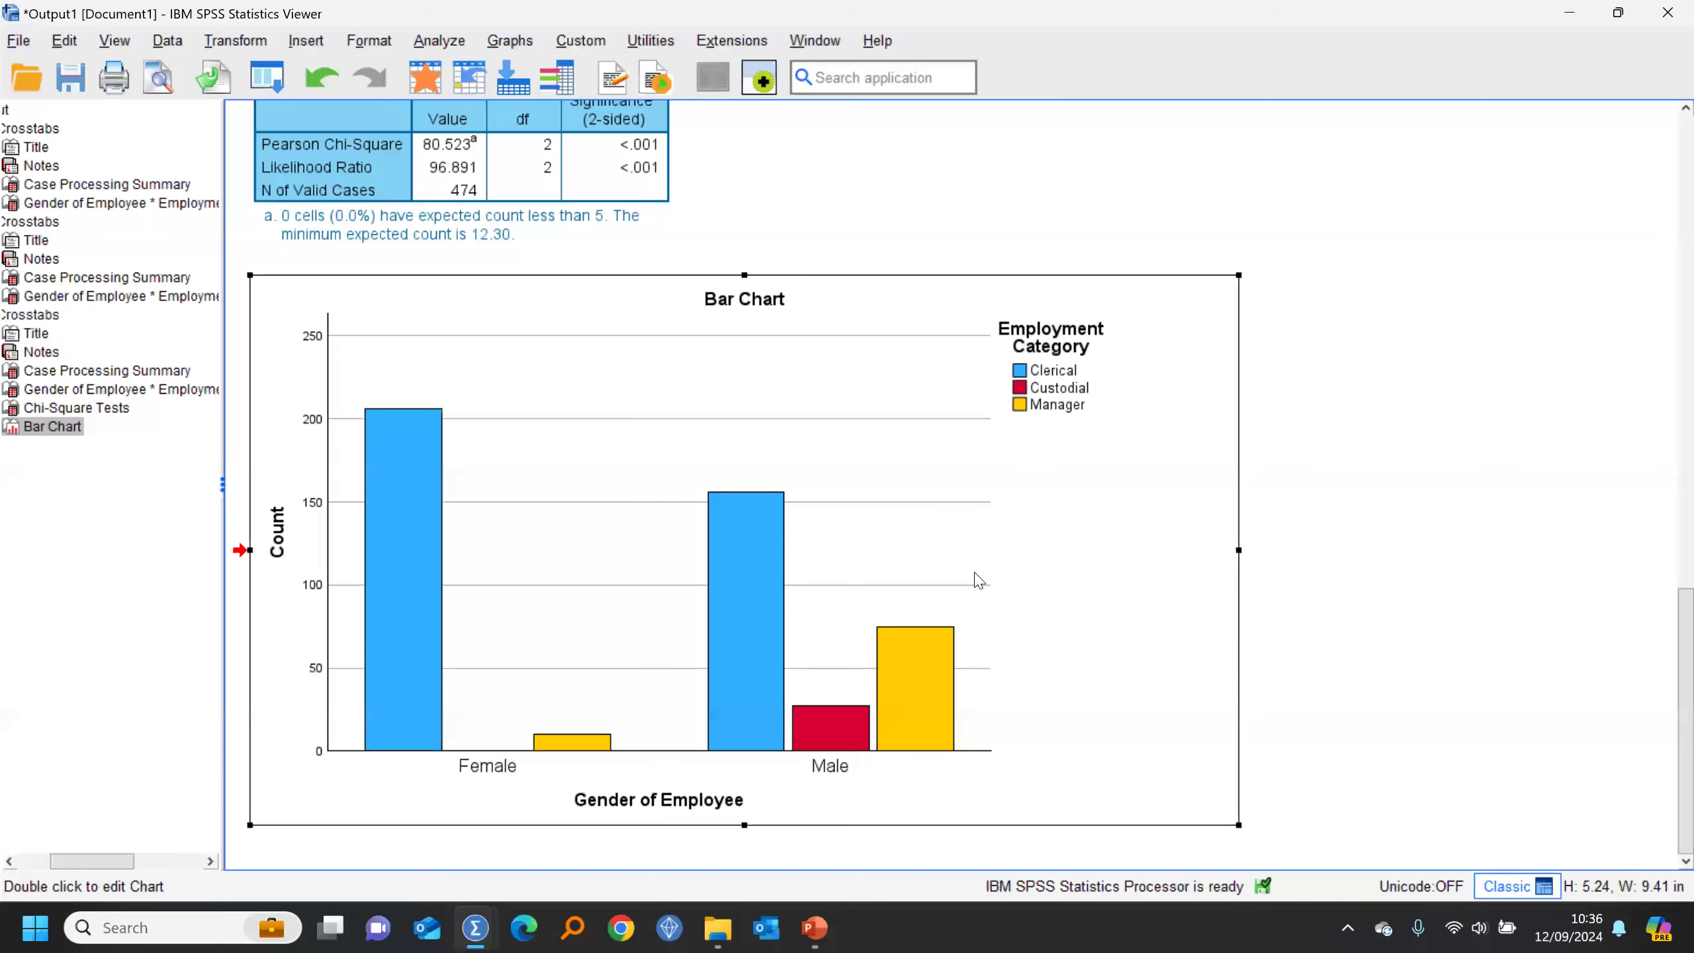
double_click(1205, 274)
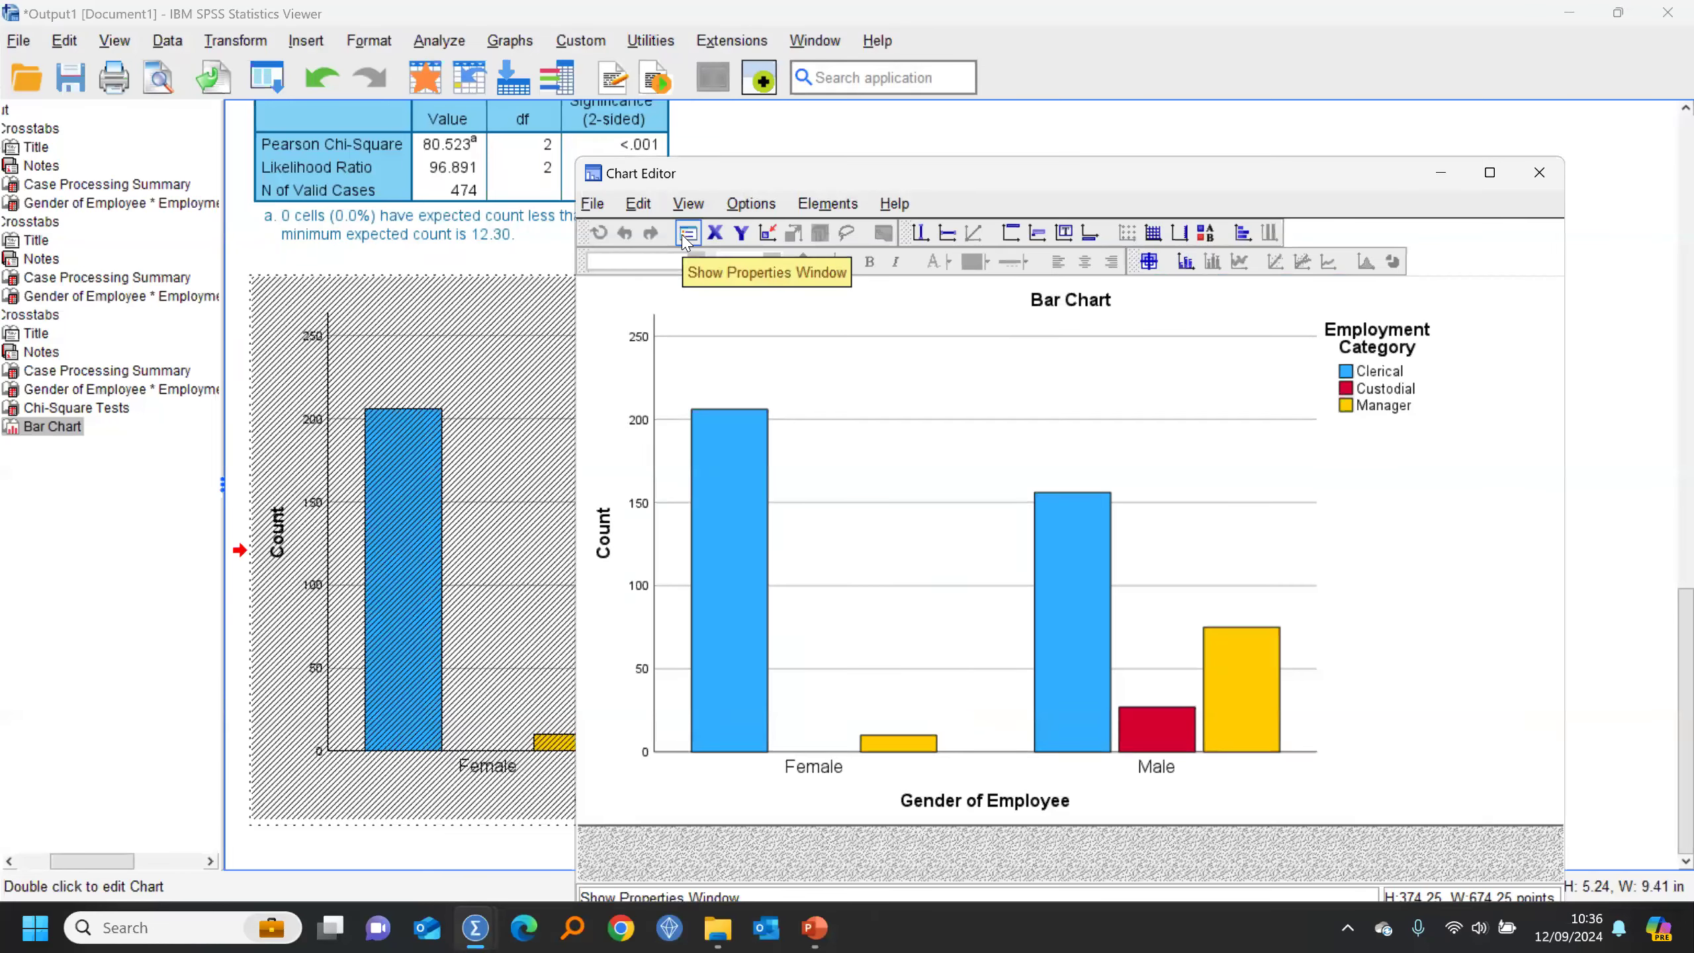
left_click(685, 235)
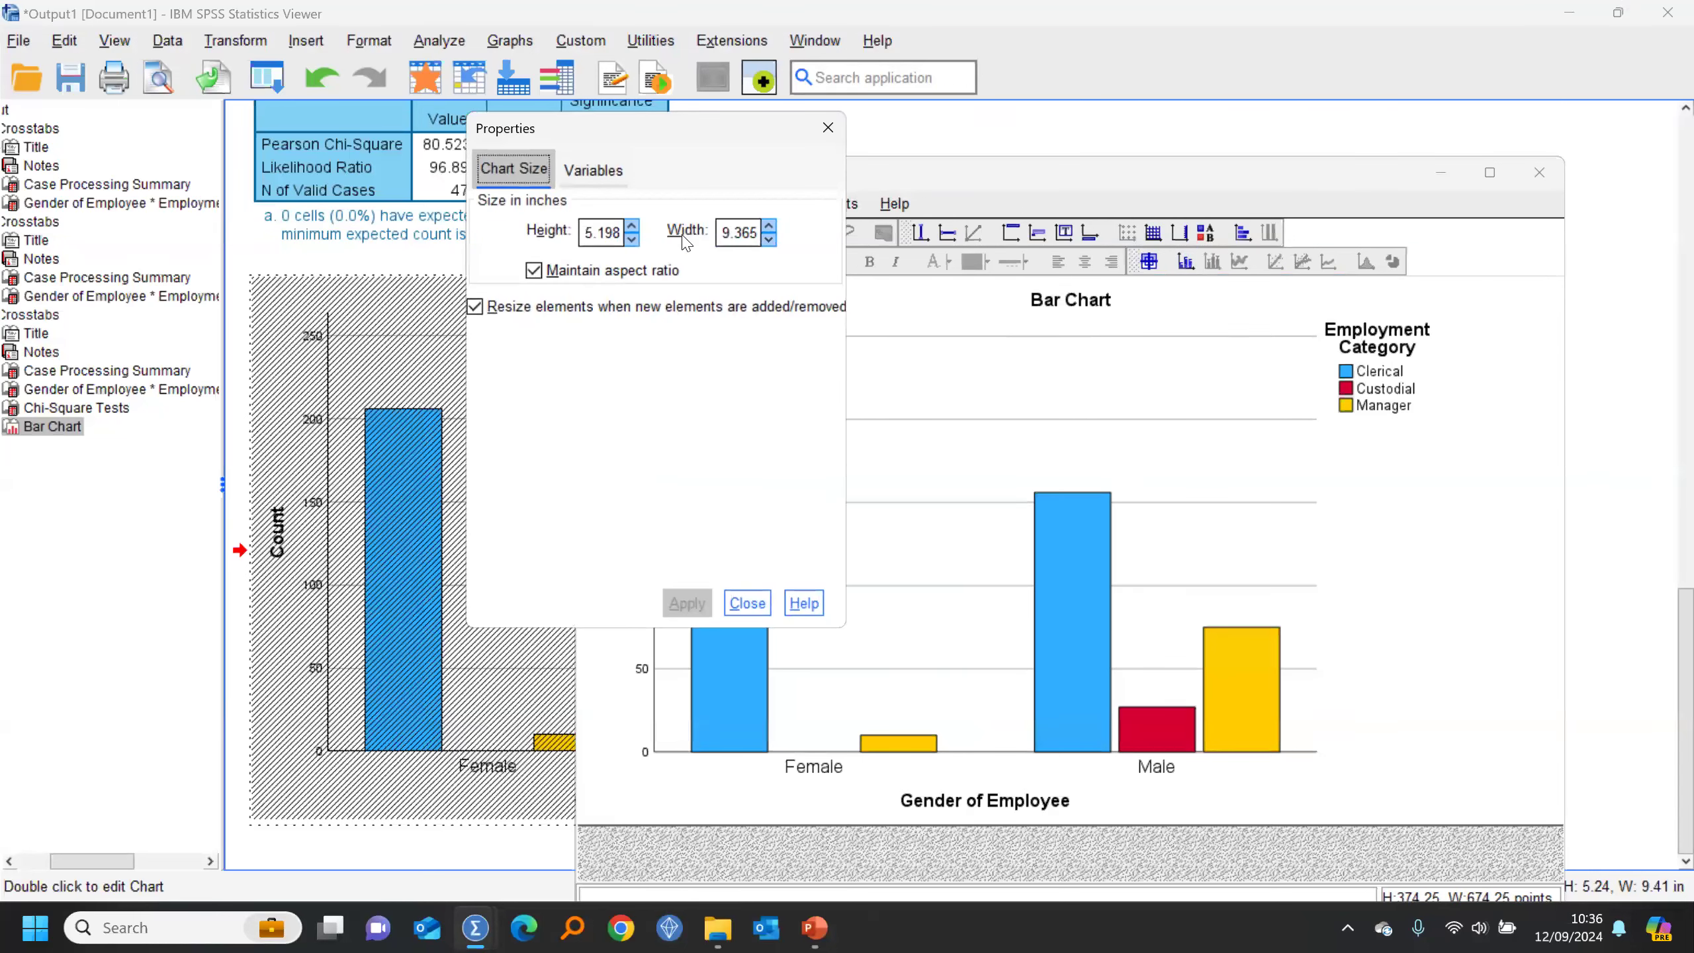
left_click(611, 183)
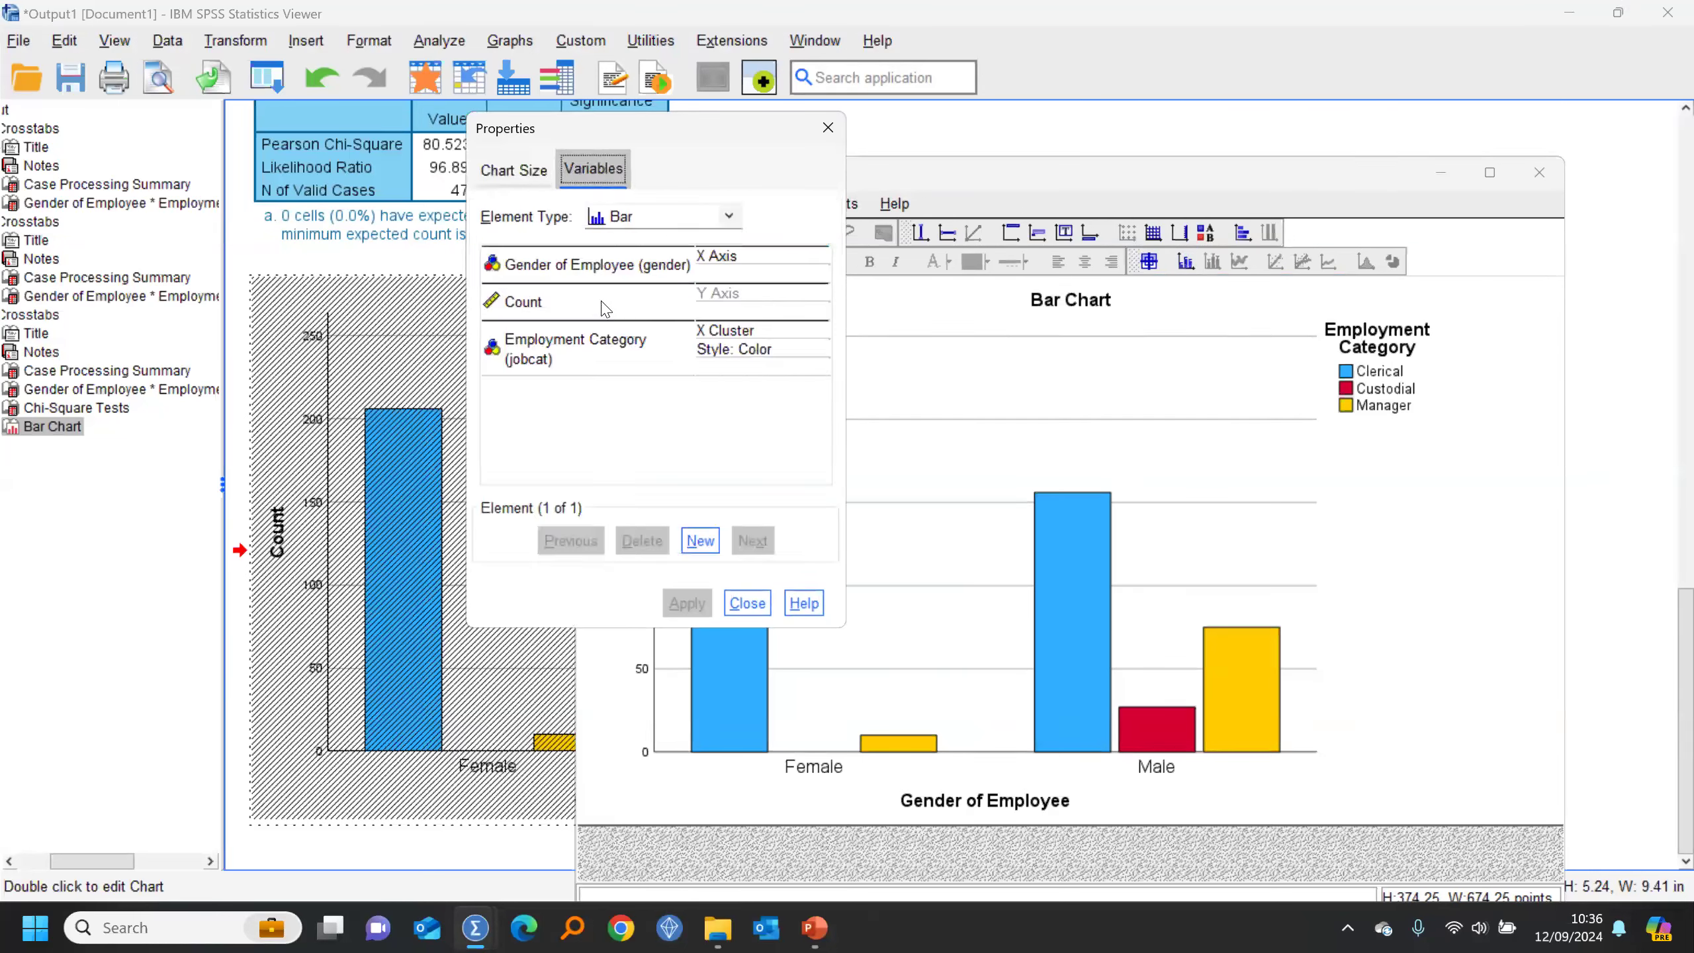
Step: Change Employment Category from X Cluster to Stack, scale the bars to 100%, and close the chart editor
left_click(767, 333)
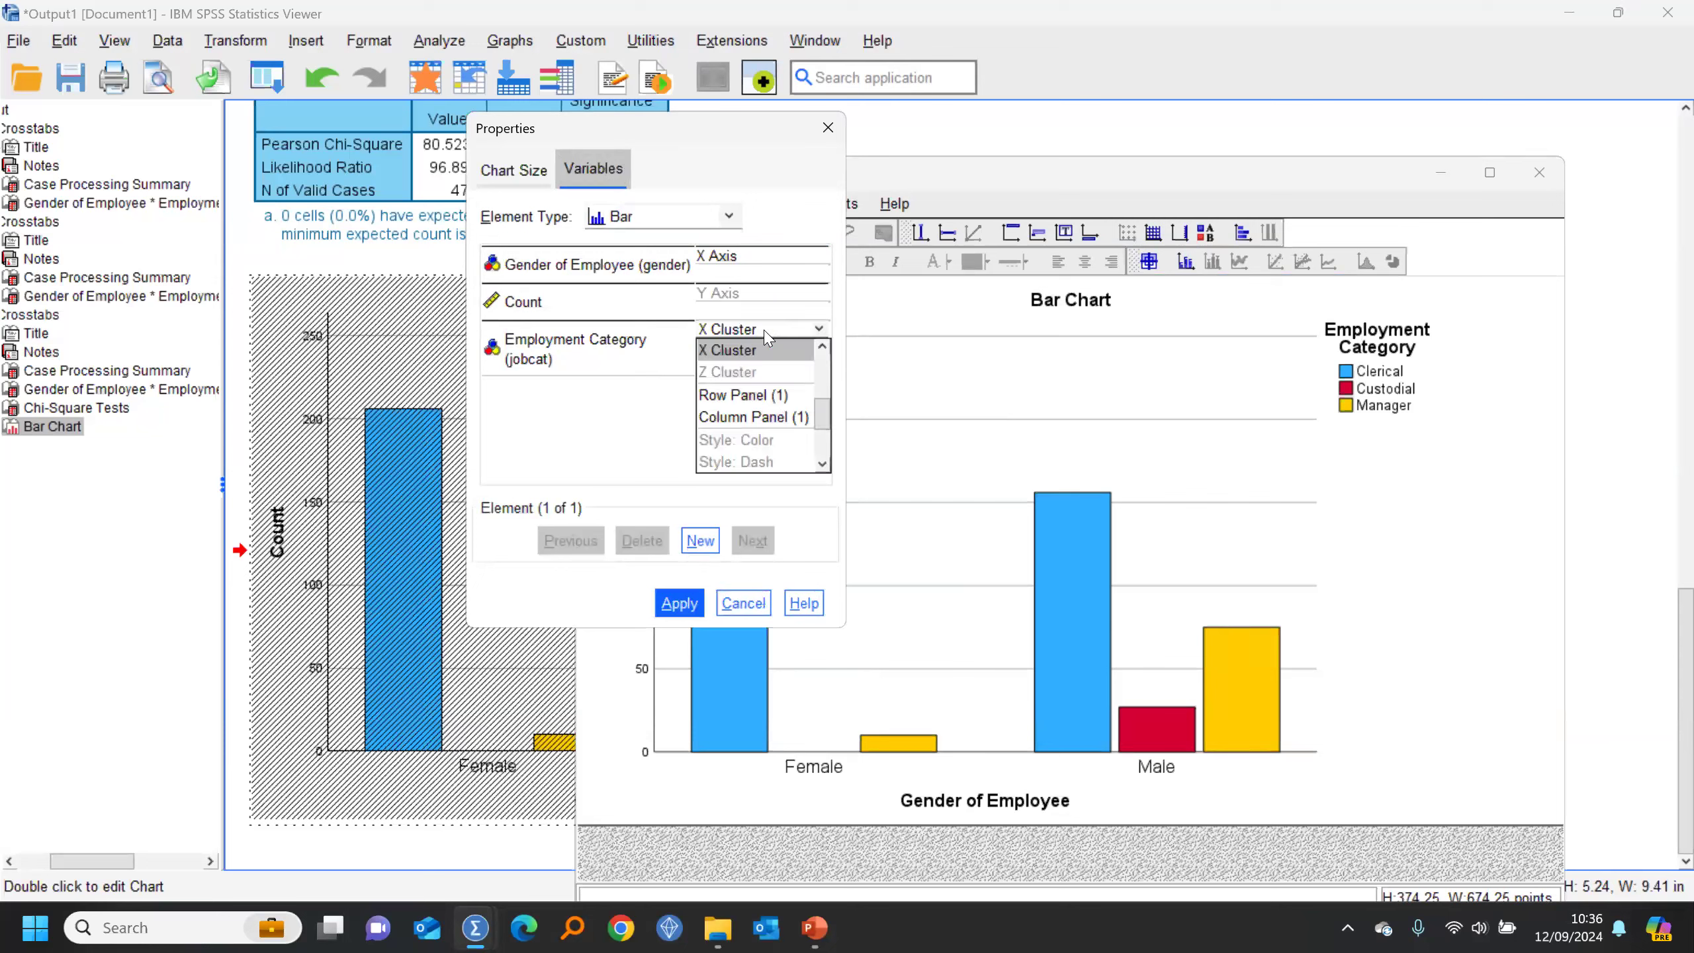
scroll(753, 393, "up", 1)
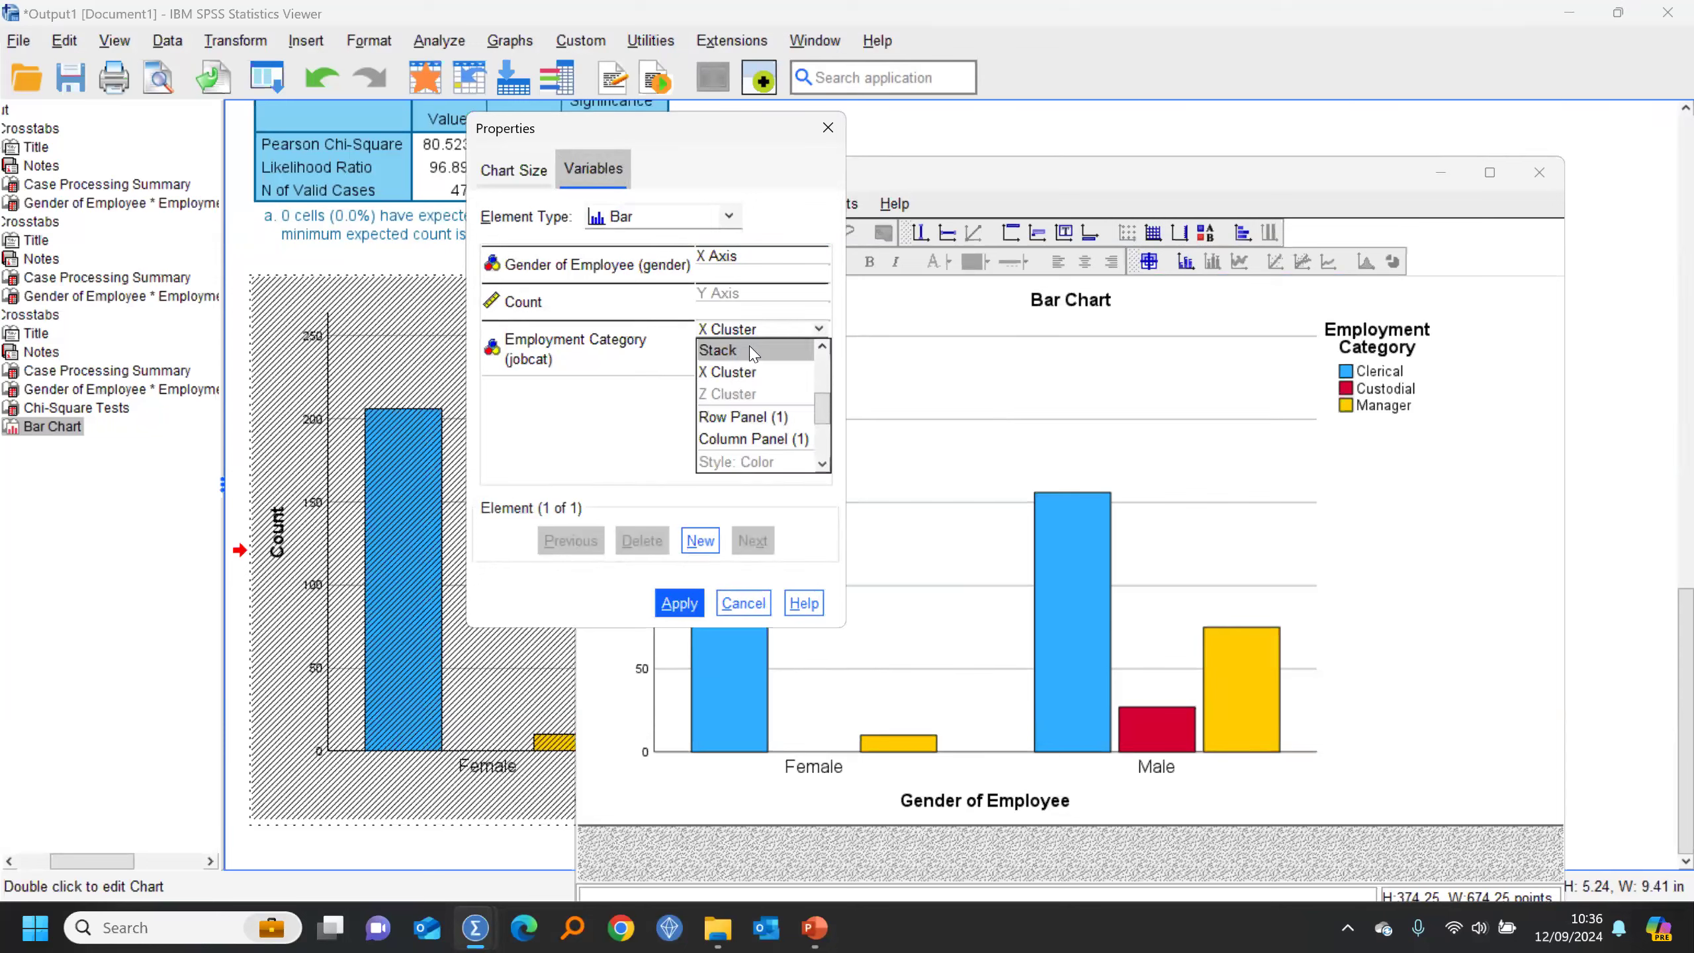
left_click(734, 349)
left_click(679, 603)
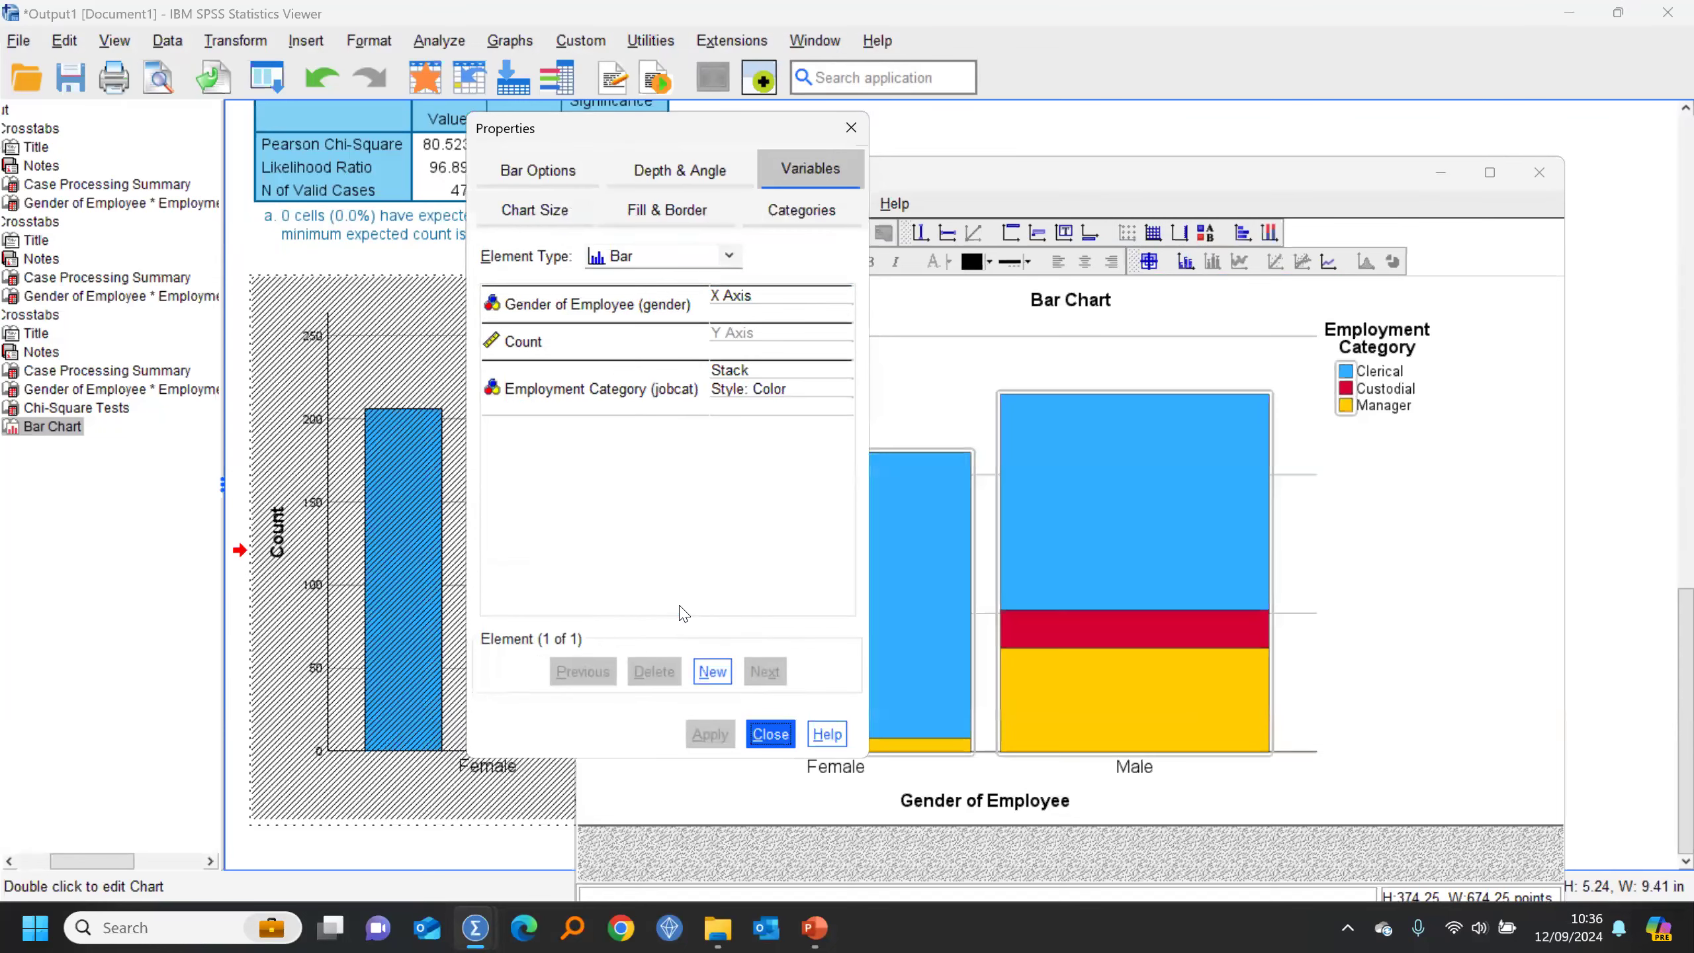
left_click(851, 128)
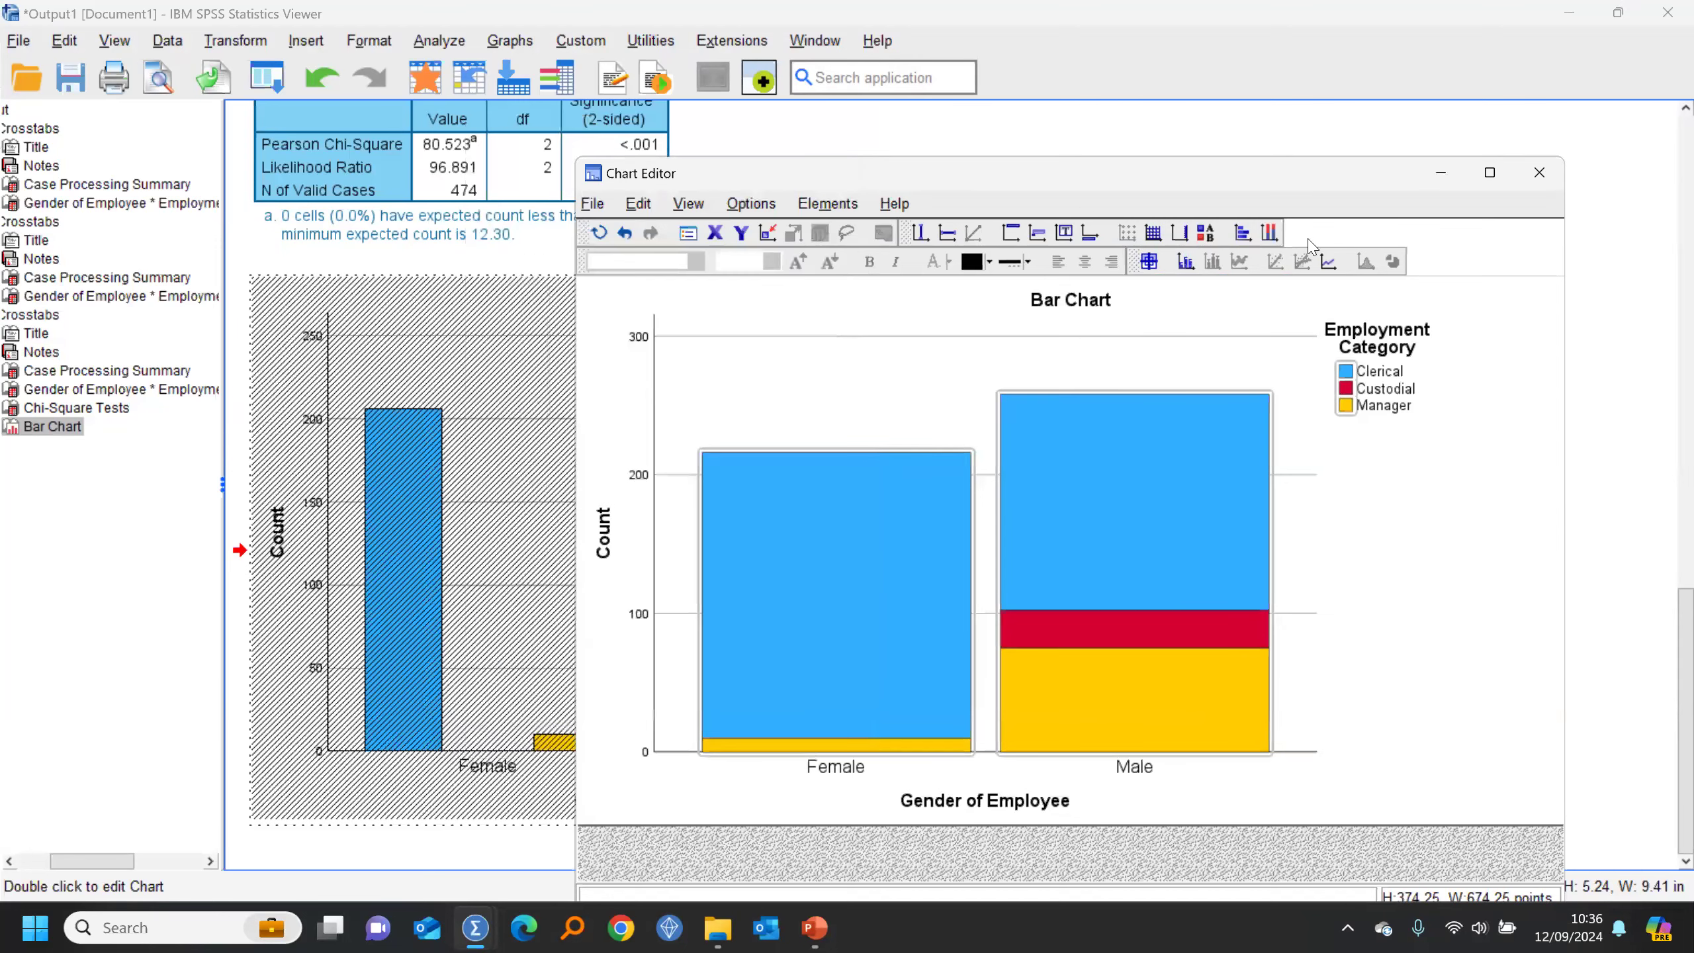
left_click(1270, 231)
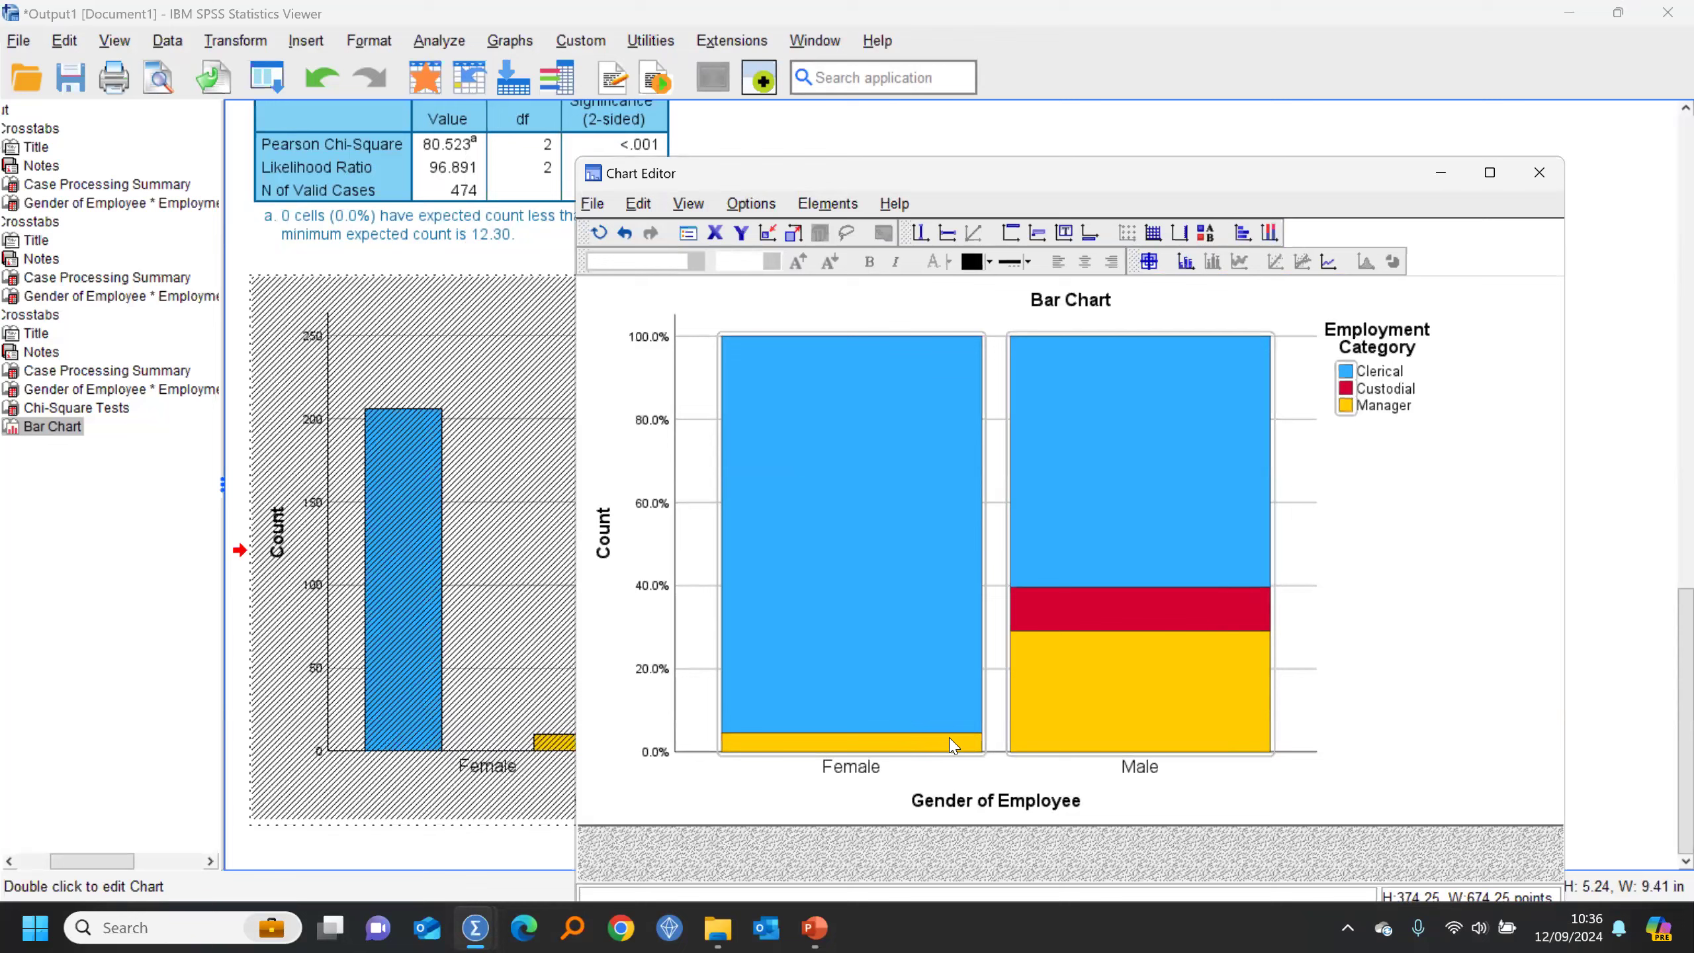
left_click(1547, 175)
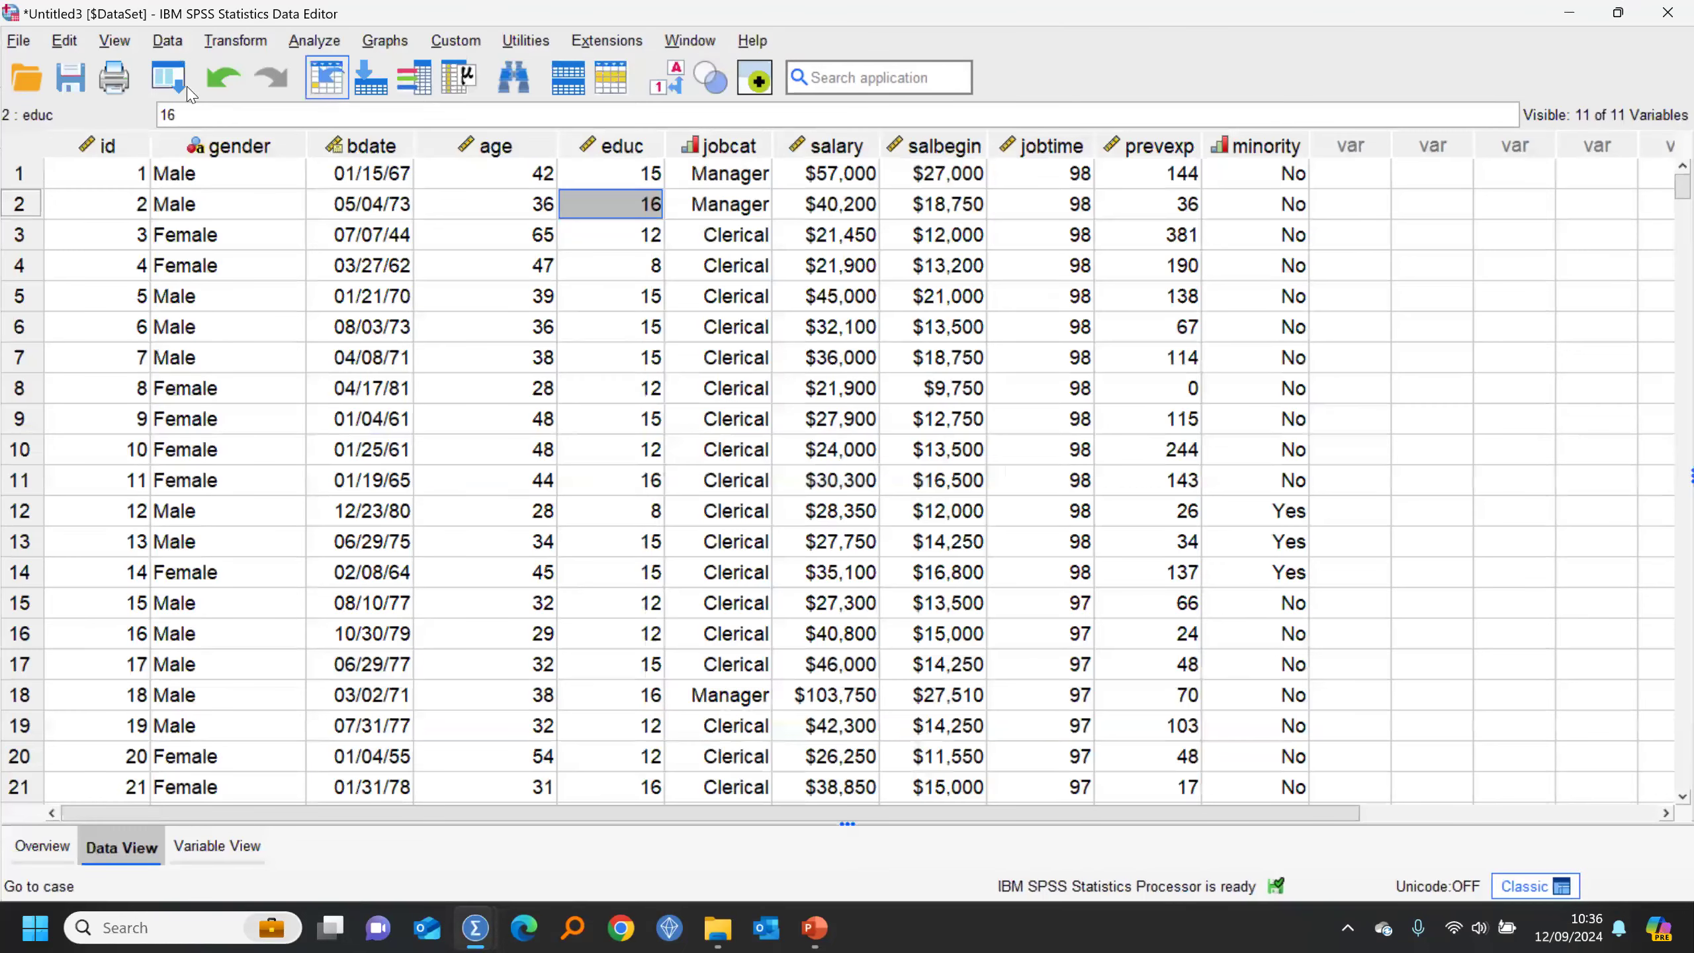
Step: Recall the Crosstabs procedure from the Data Editor and replace gender with Minority Classification as the row variable
left_click(183, 89)
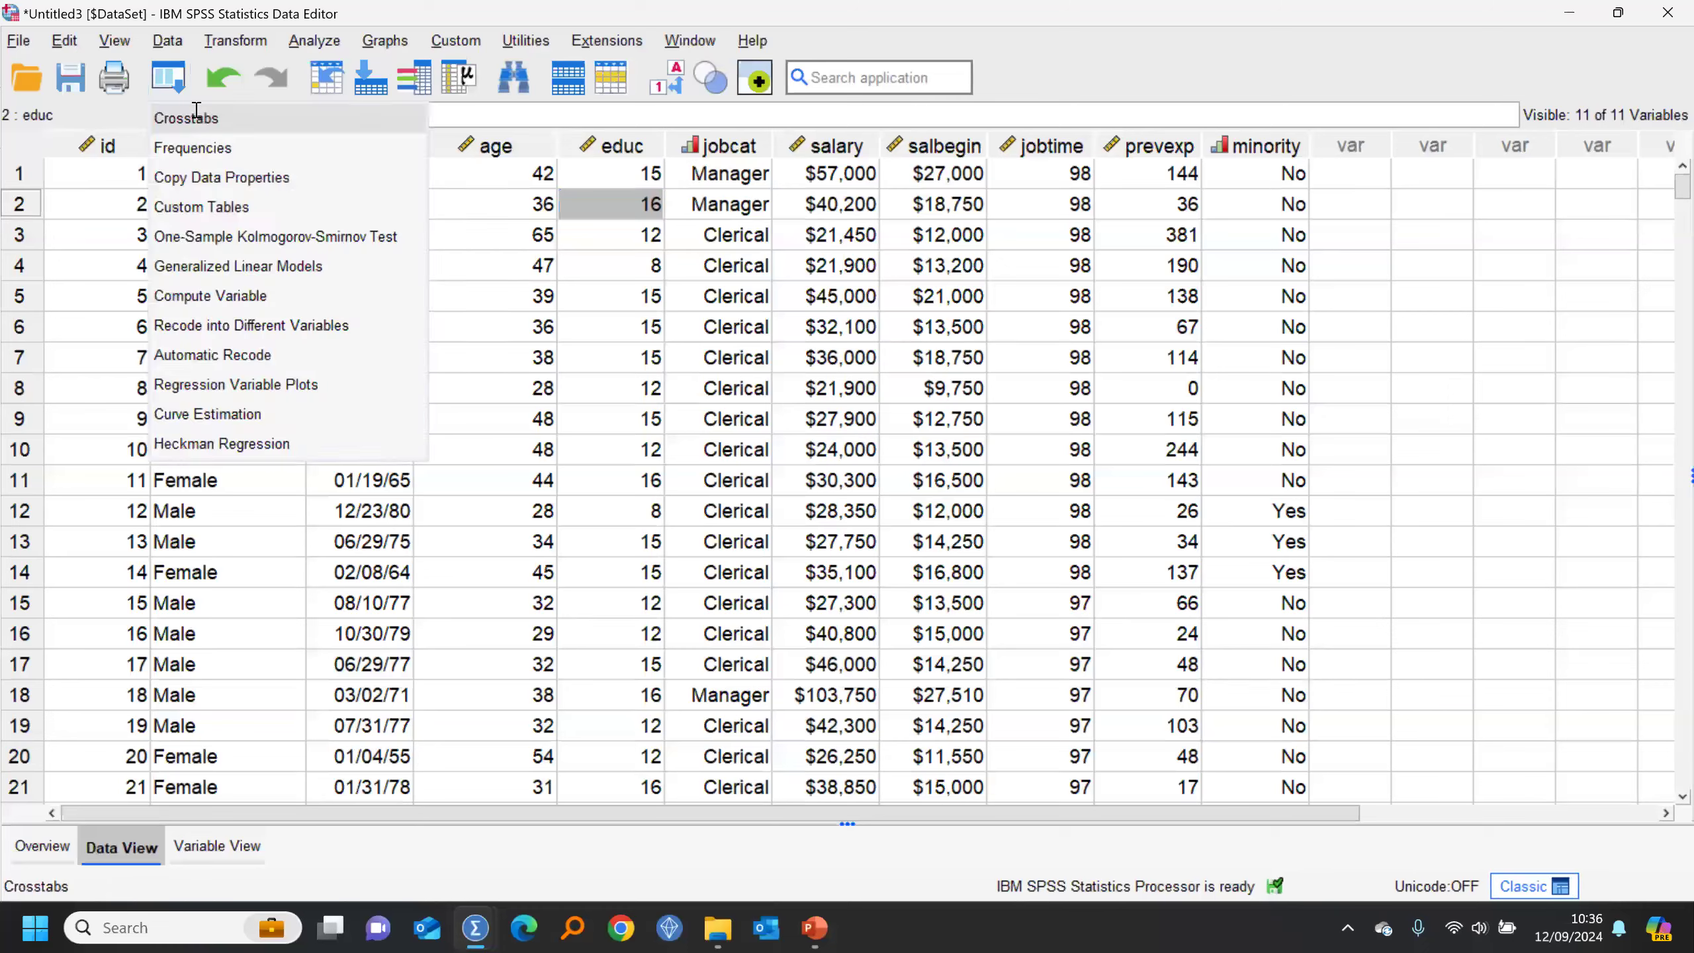
left_click(197, 113)
left_click(778, 179)
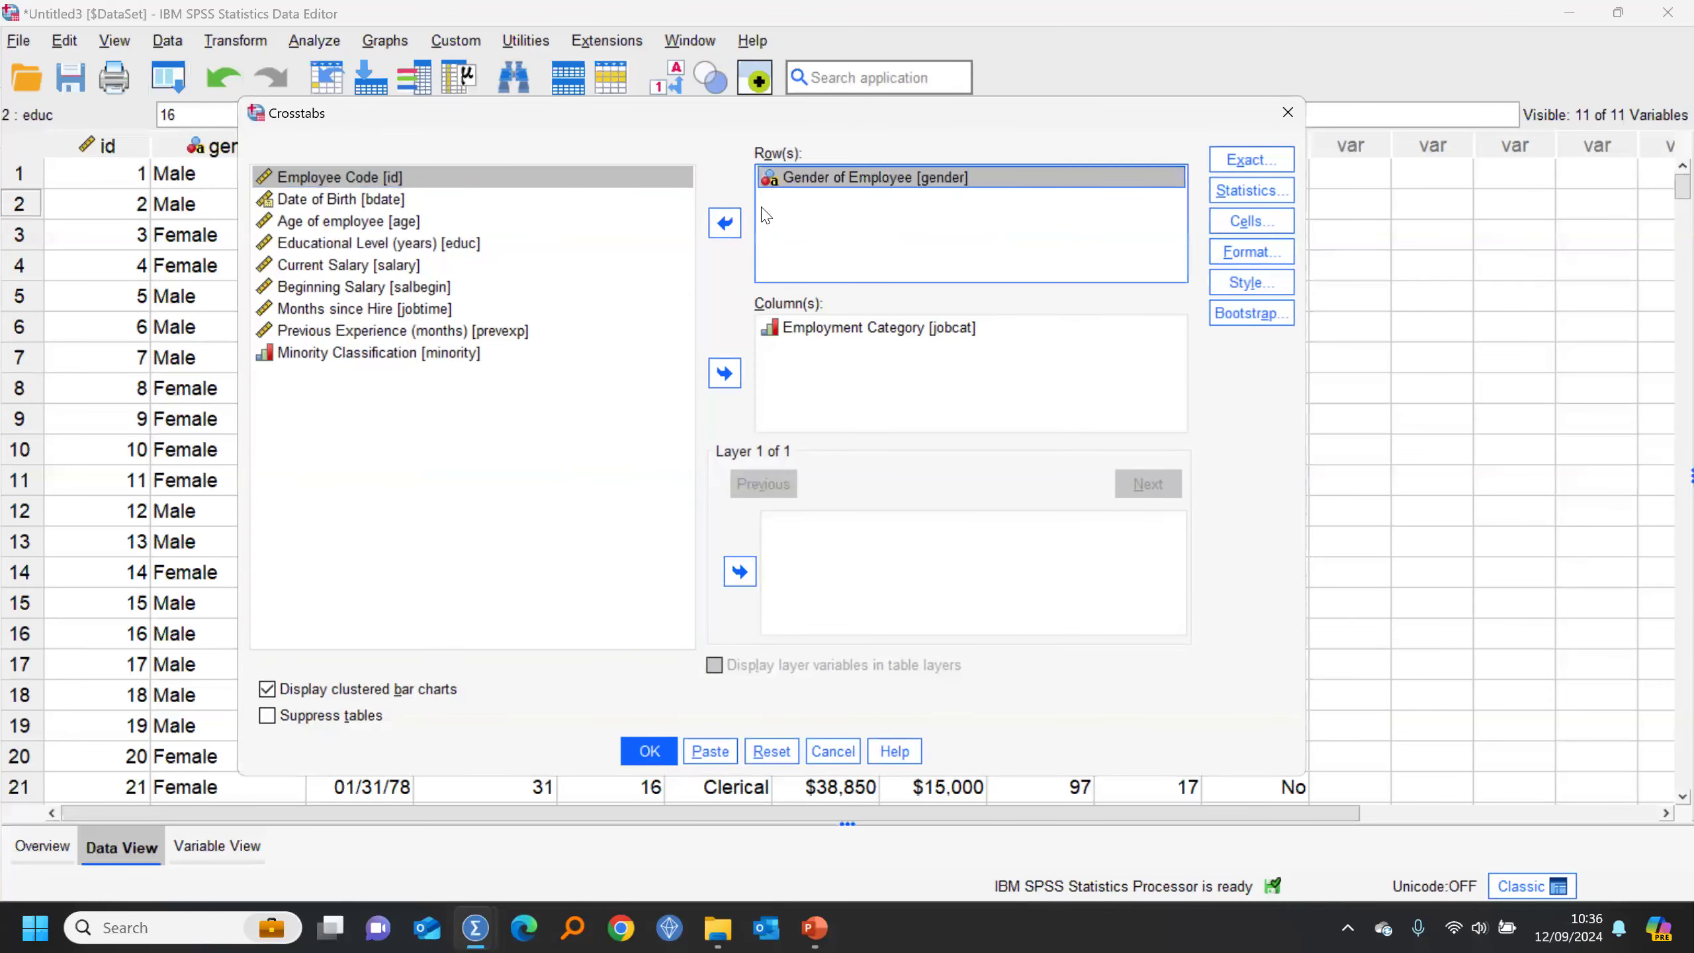
left_click(725, 223)
left_click(362, 377)
left_click(726, 223)
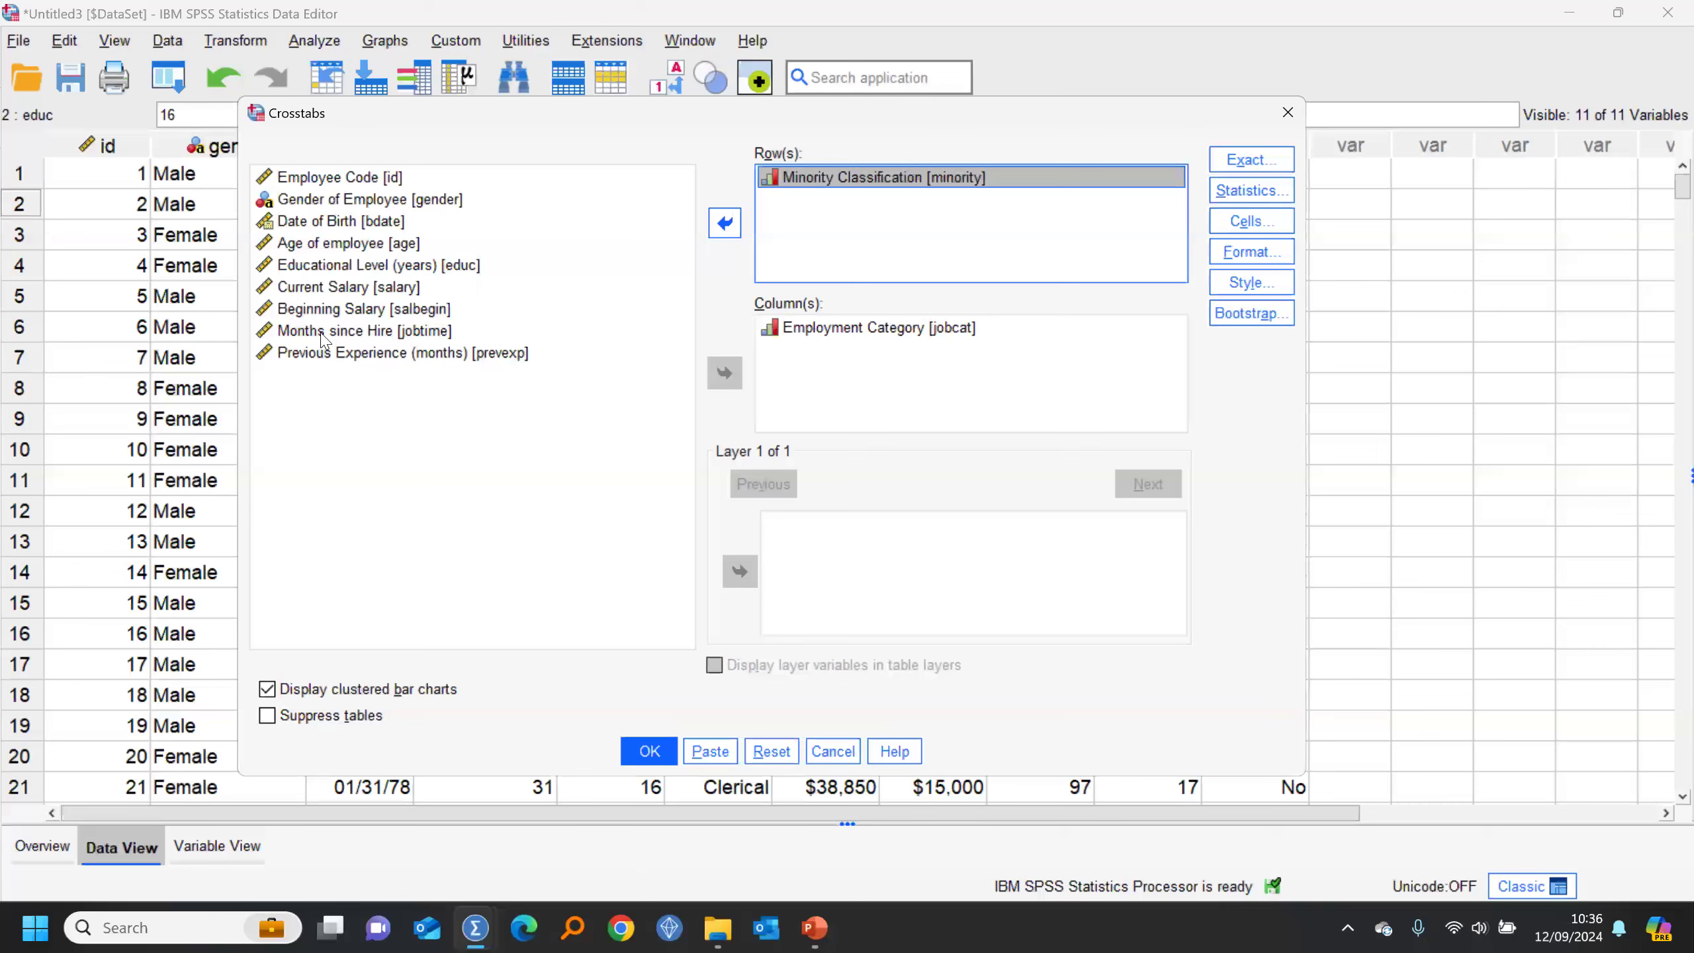
left_click(297, 199)
left_click(725, 227)
left_click(725, 227)
left_click(811, 187)
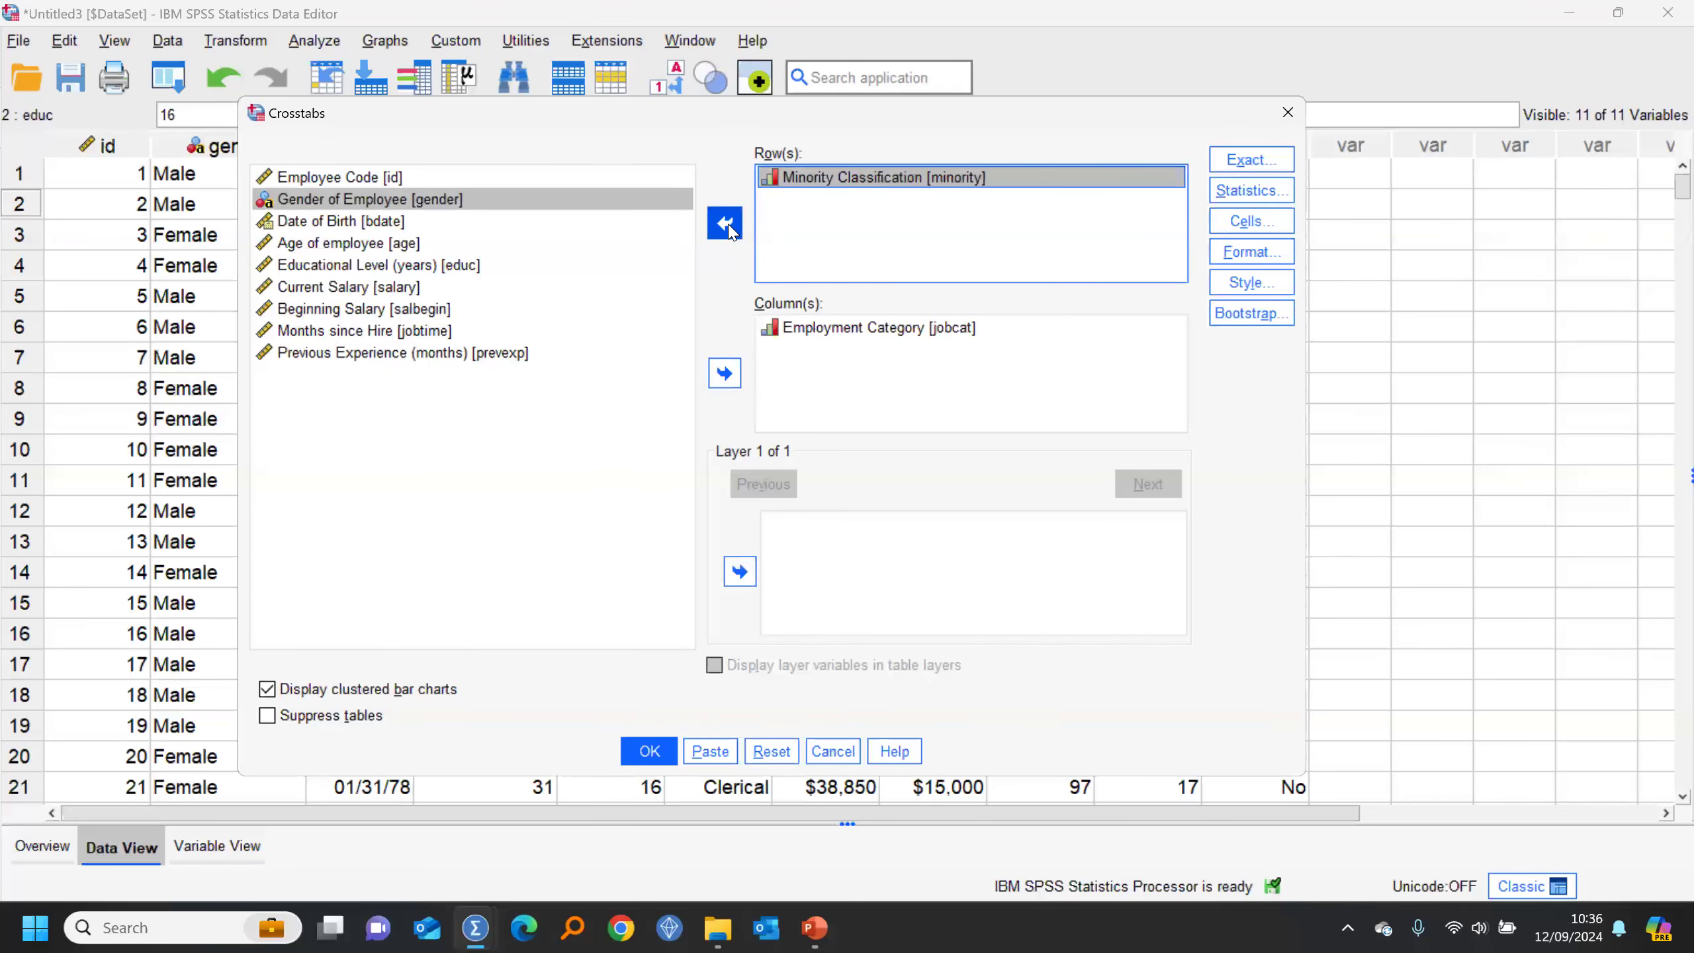
left_click(732, 573)
left_click(732, 574)
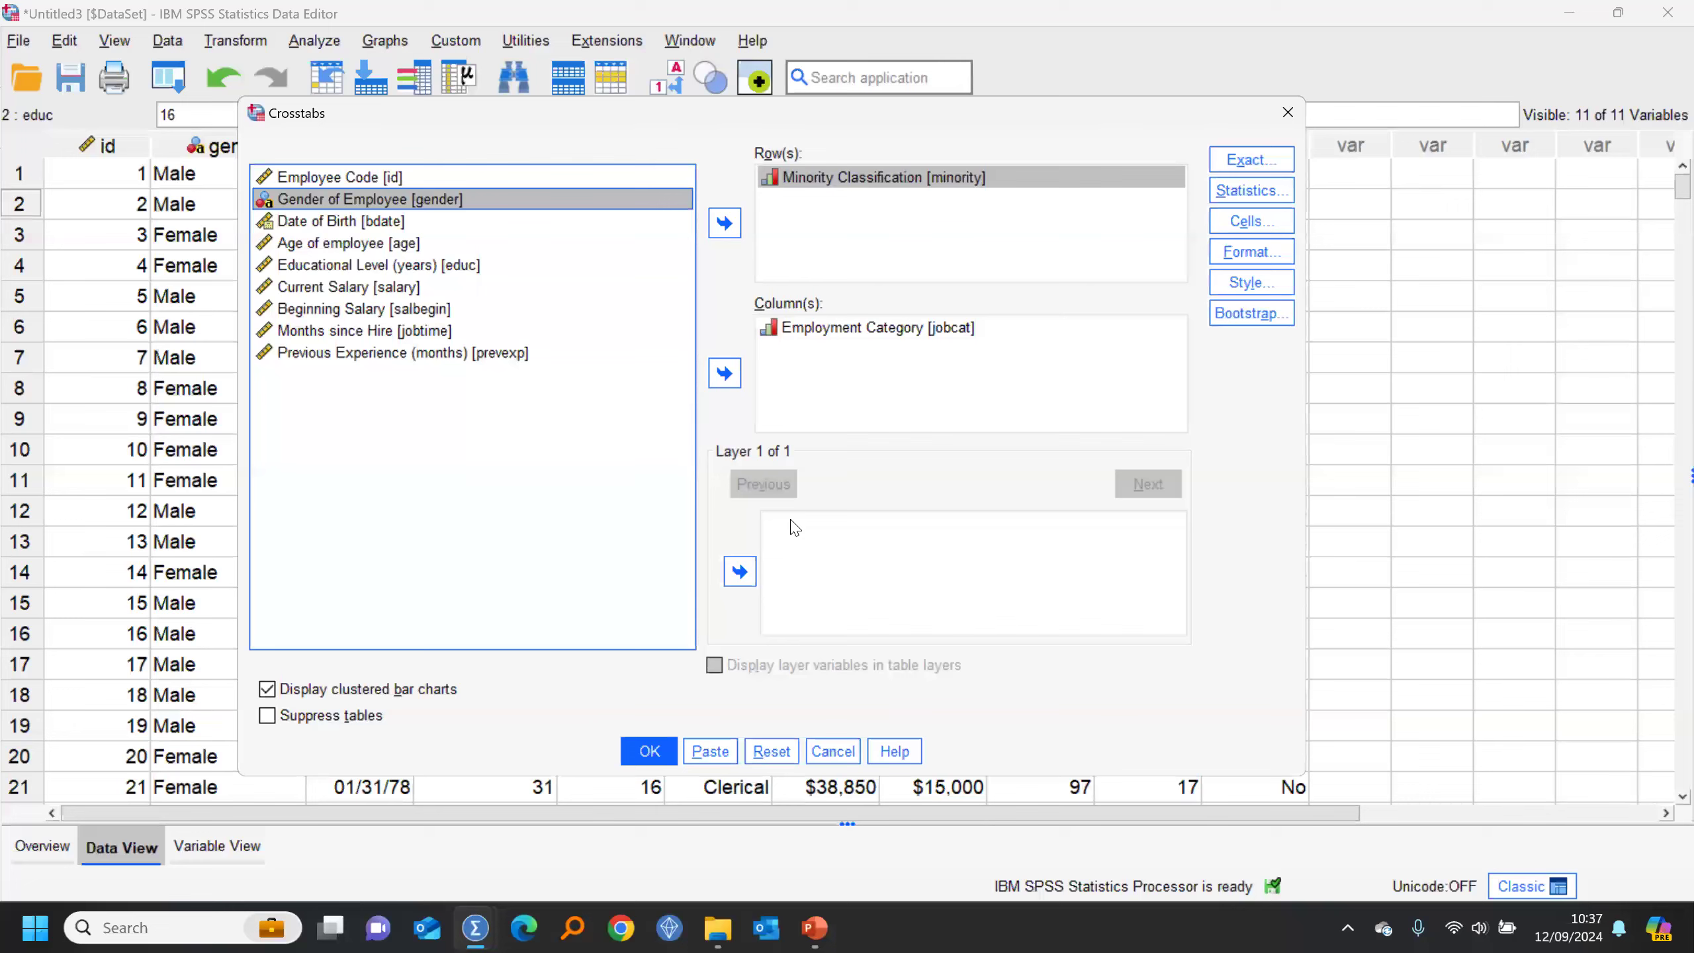
Step: Run the minority by jobcat Crosstabs and review its crosstabulation, Chi-Square Tests and bar chart in the output
left_click(649, 752)
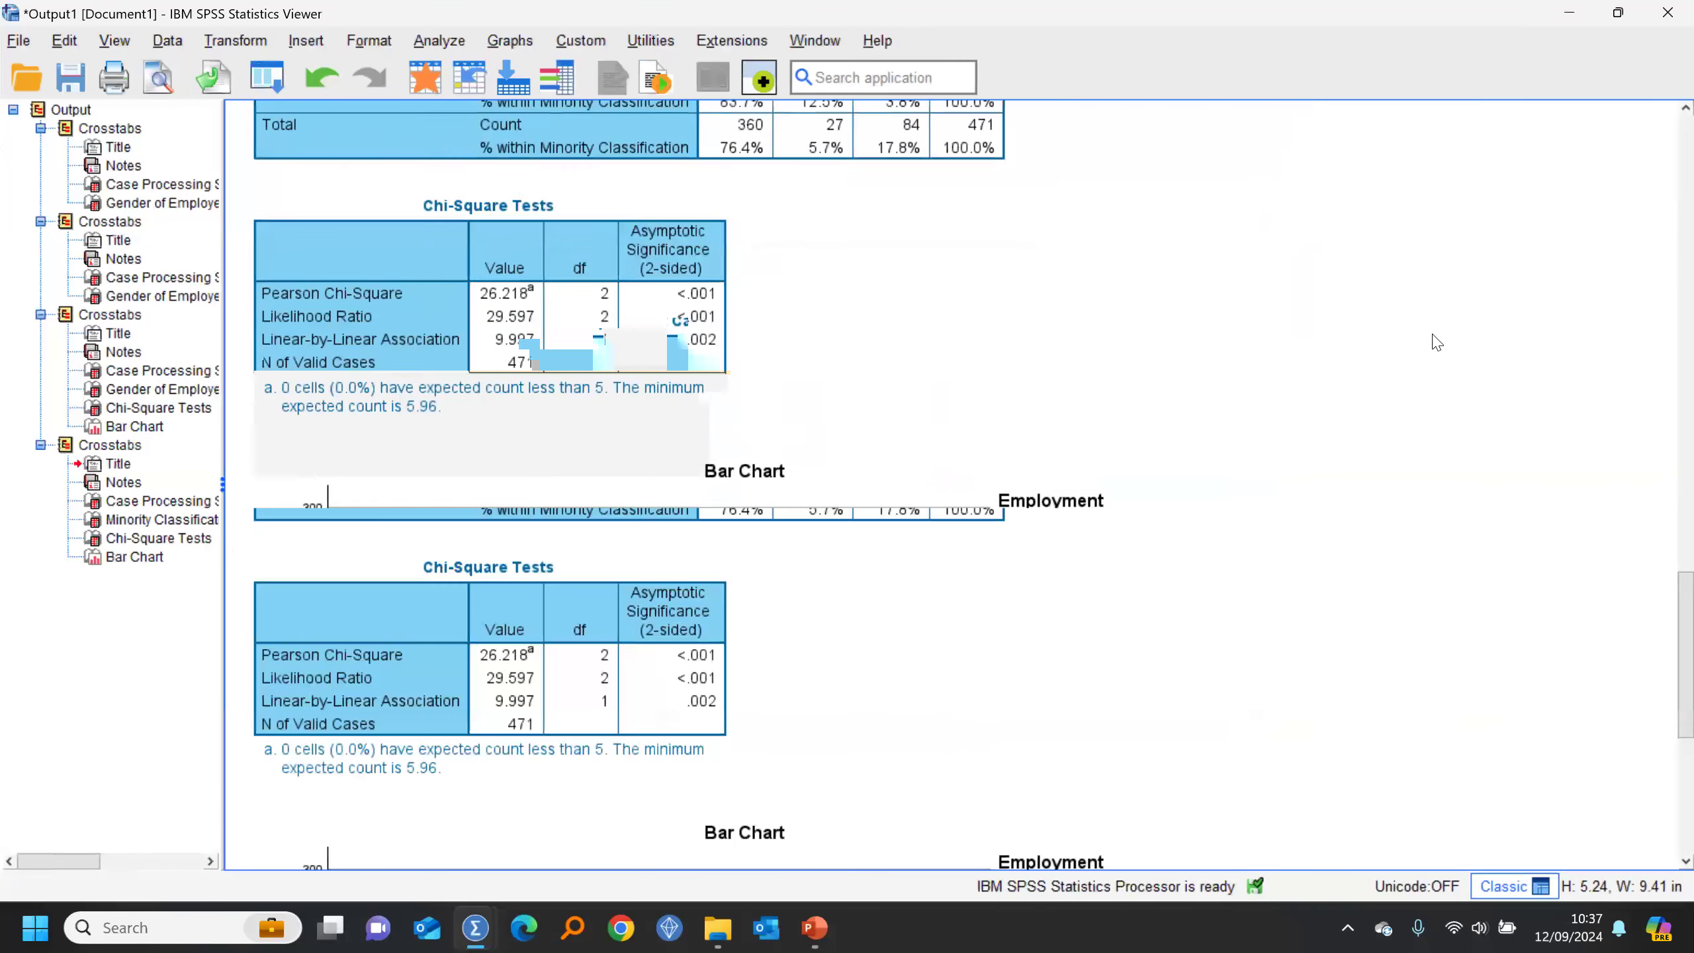
scroll(541, 409, "up", 5)
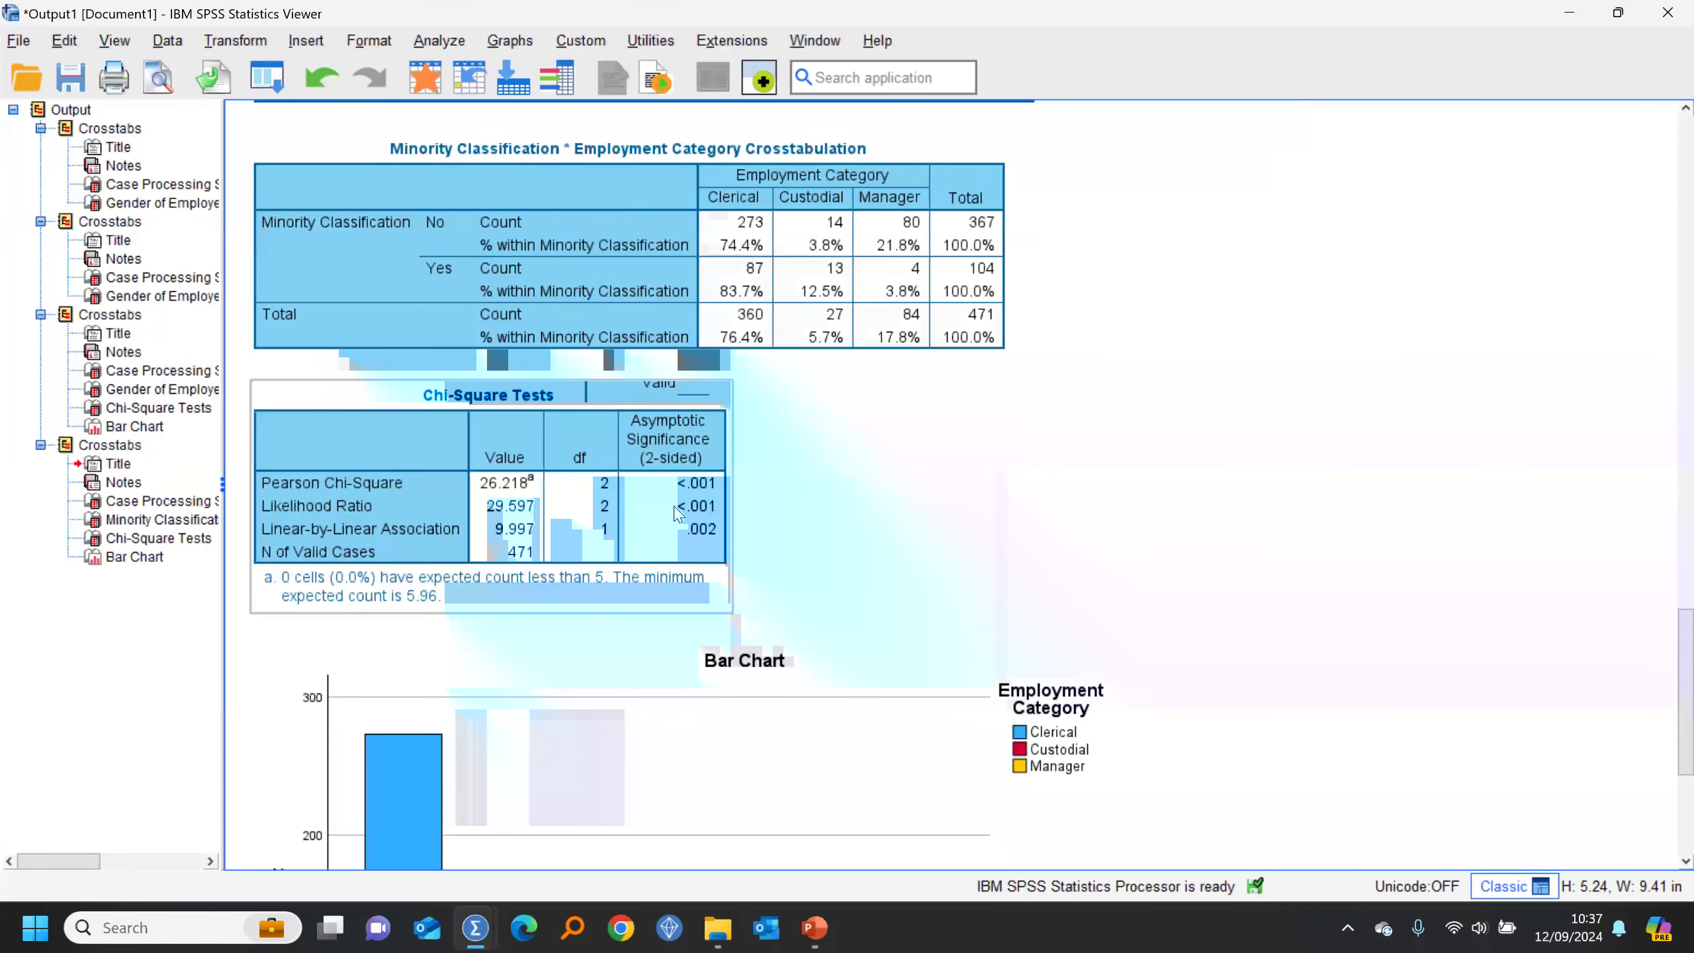
left_click(968, 306)
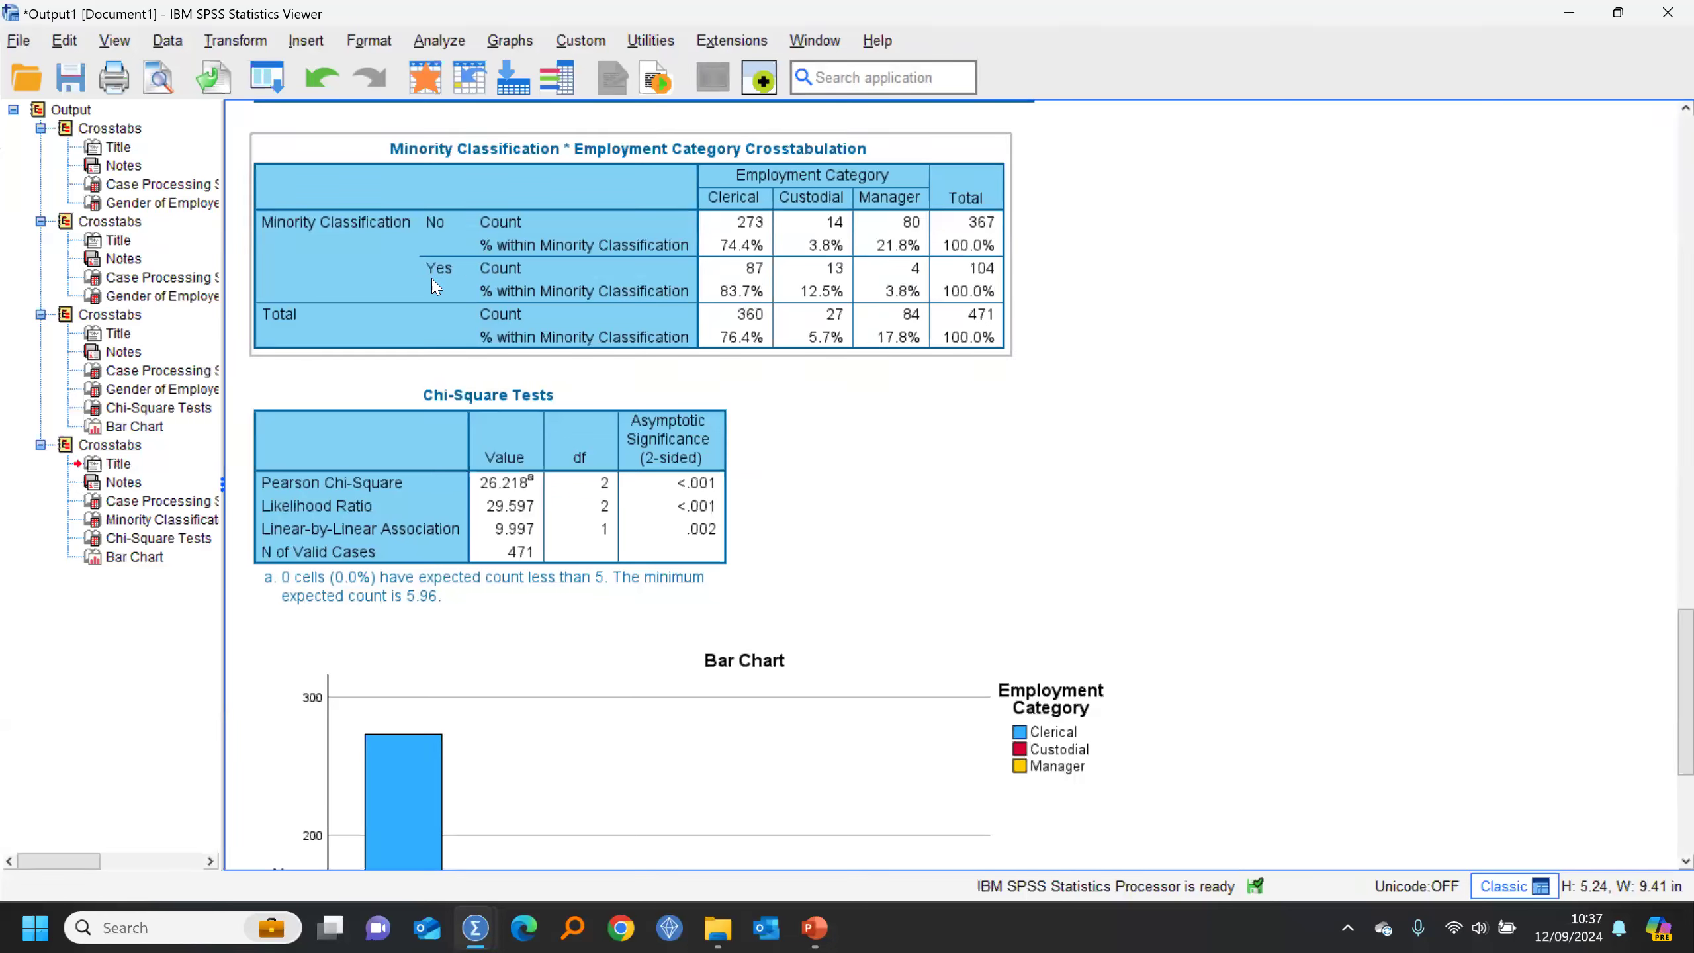
left_click(1541, 358)
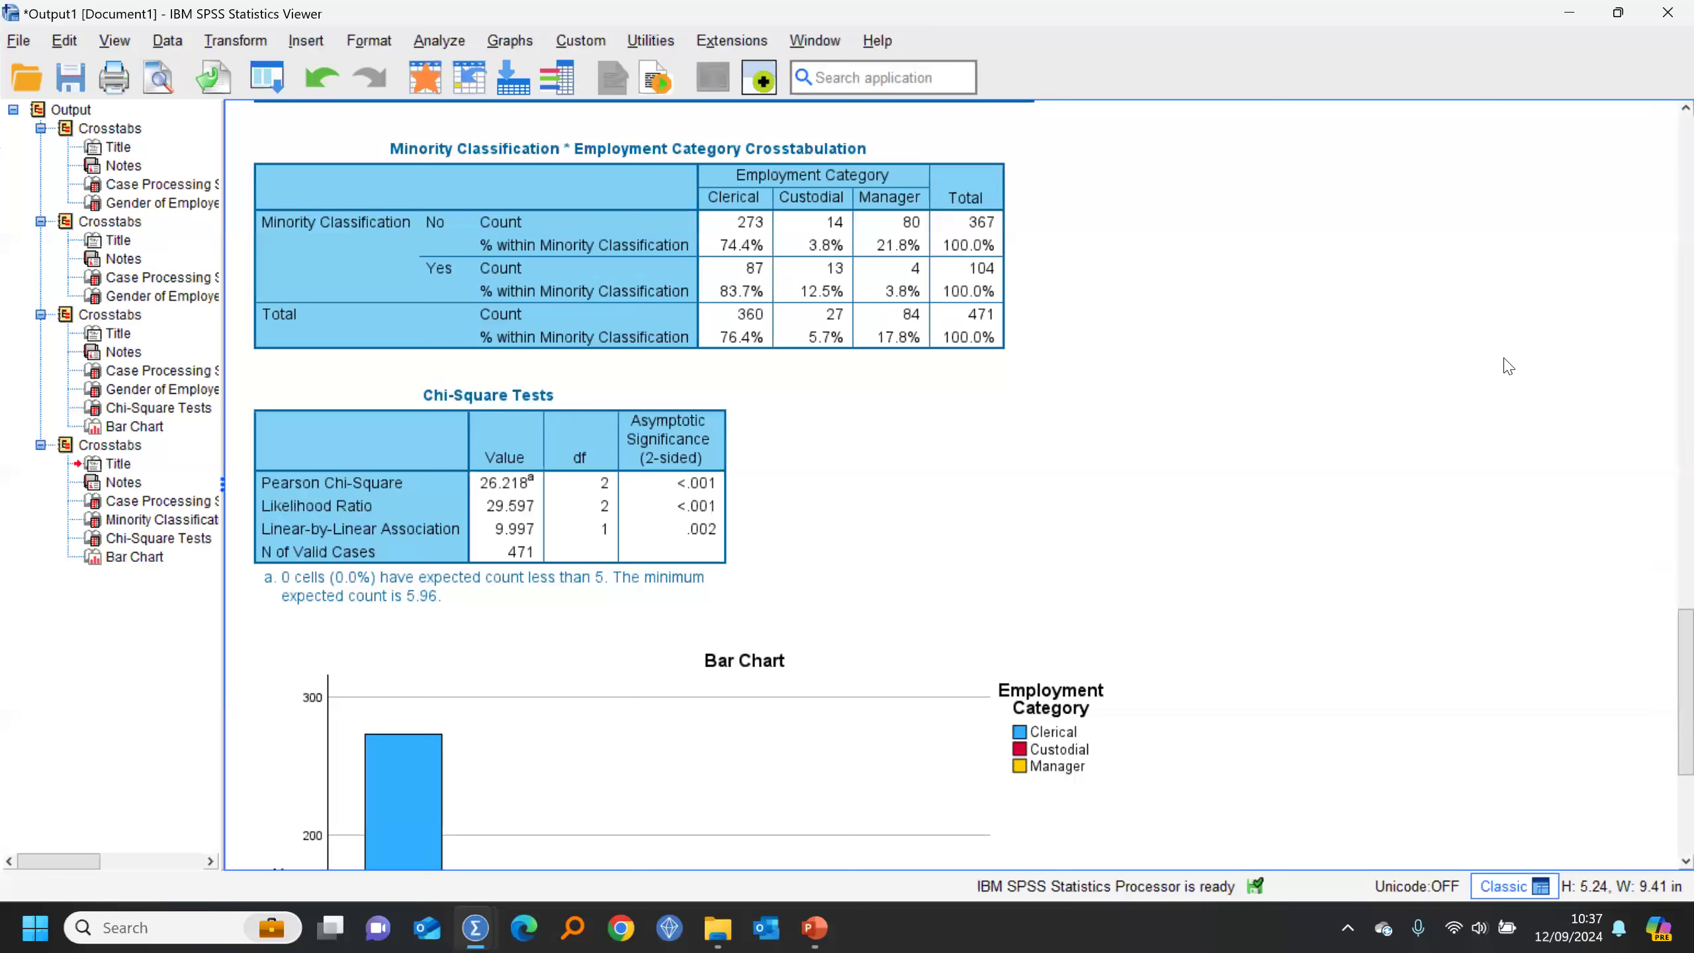
left_click(838, 256)
scroll(1164, 475, "up", 5)
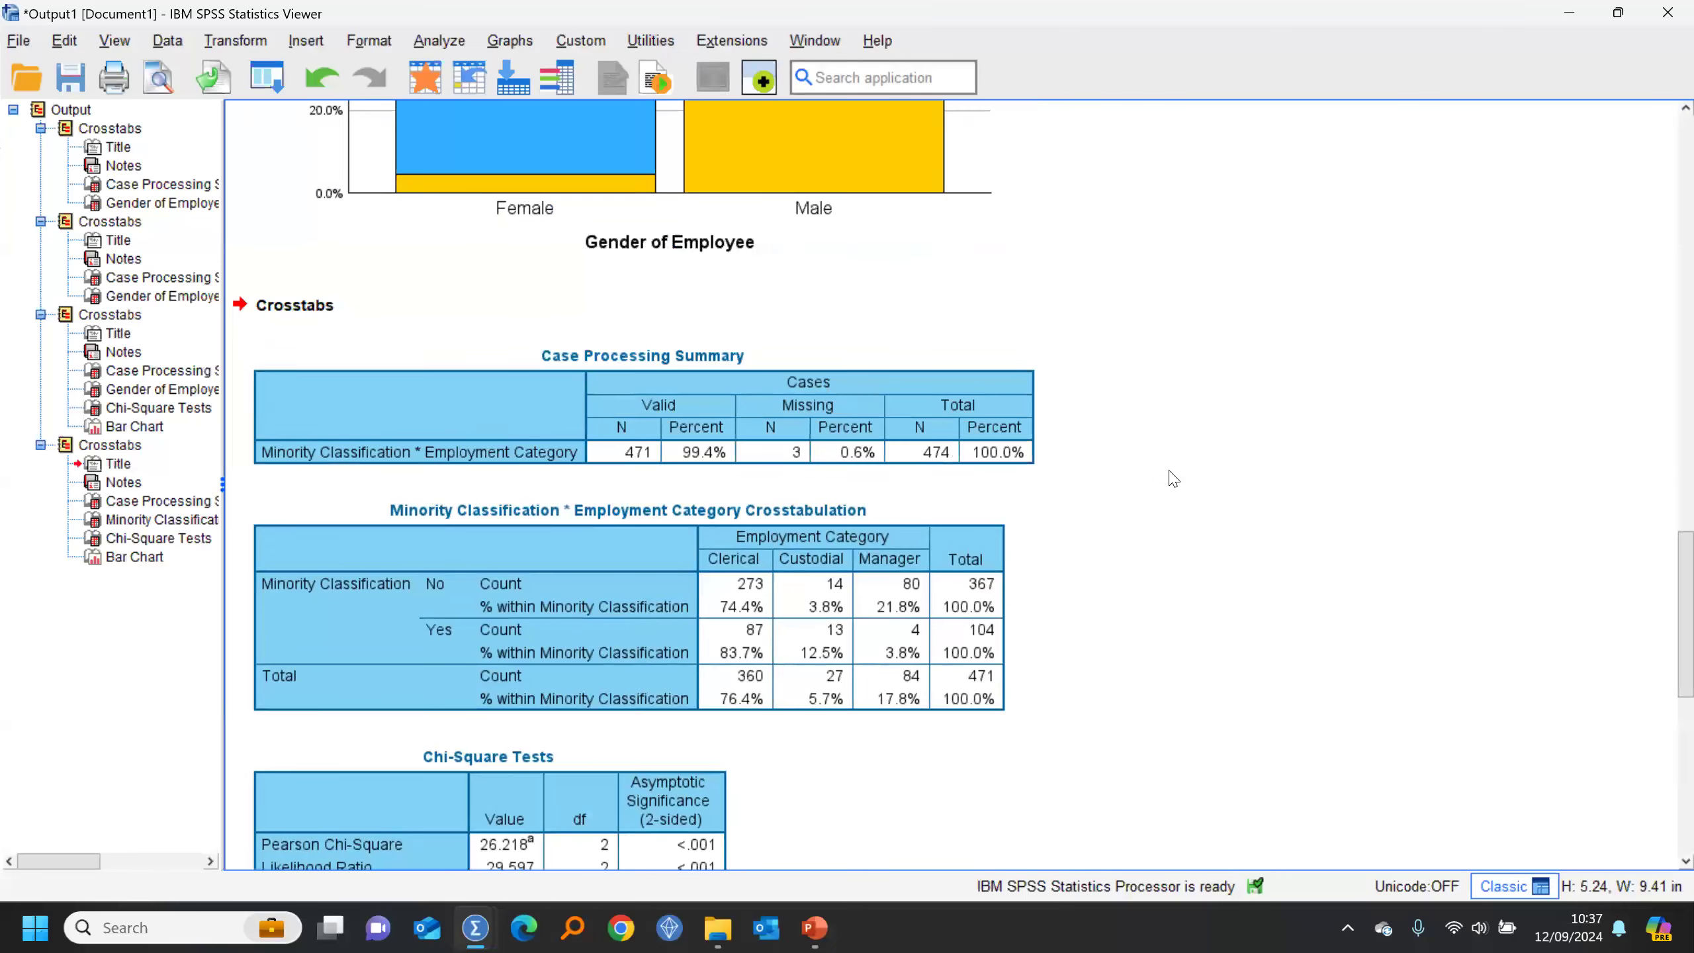
scroll(1174, 479, "down", 10)
scroll(1174, 479, "up", 5)
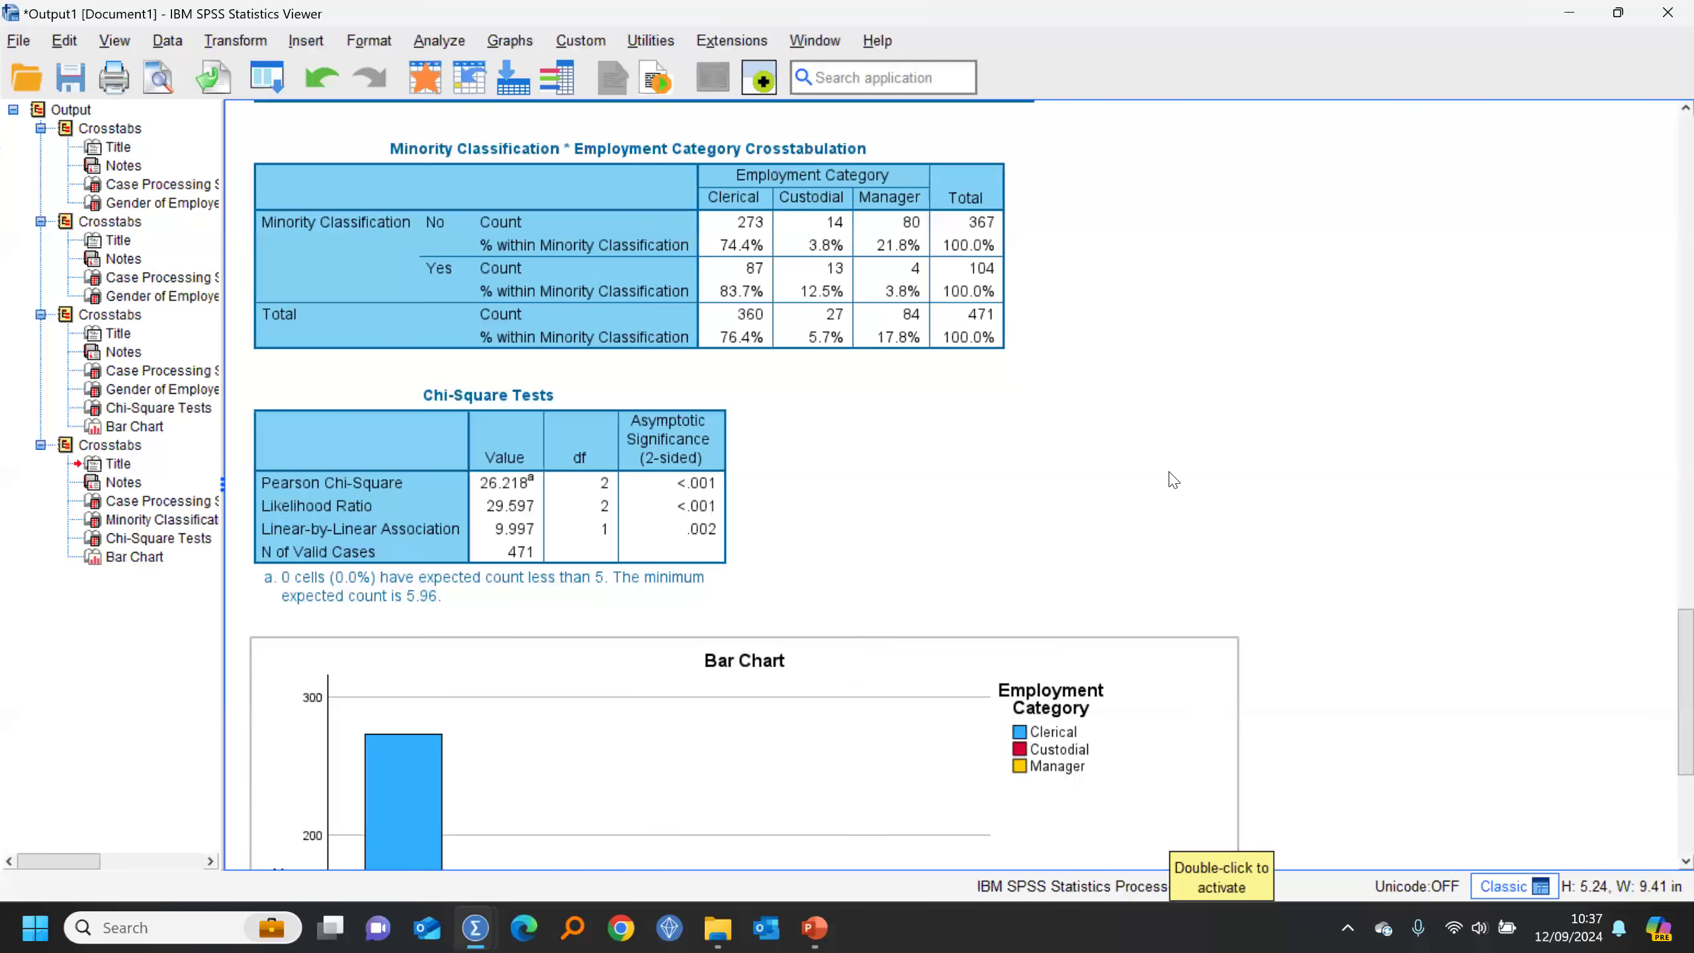
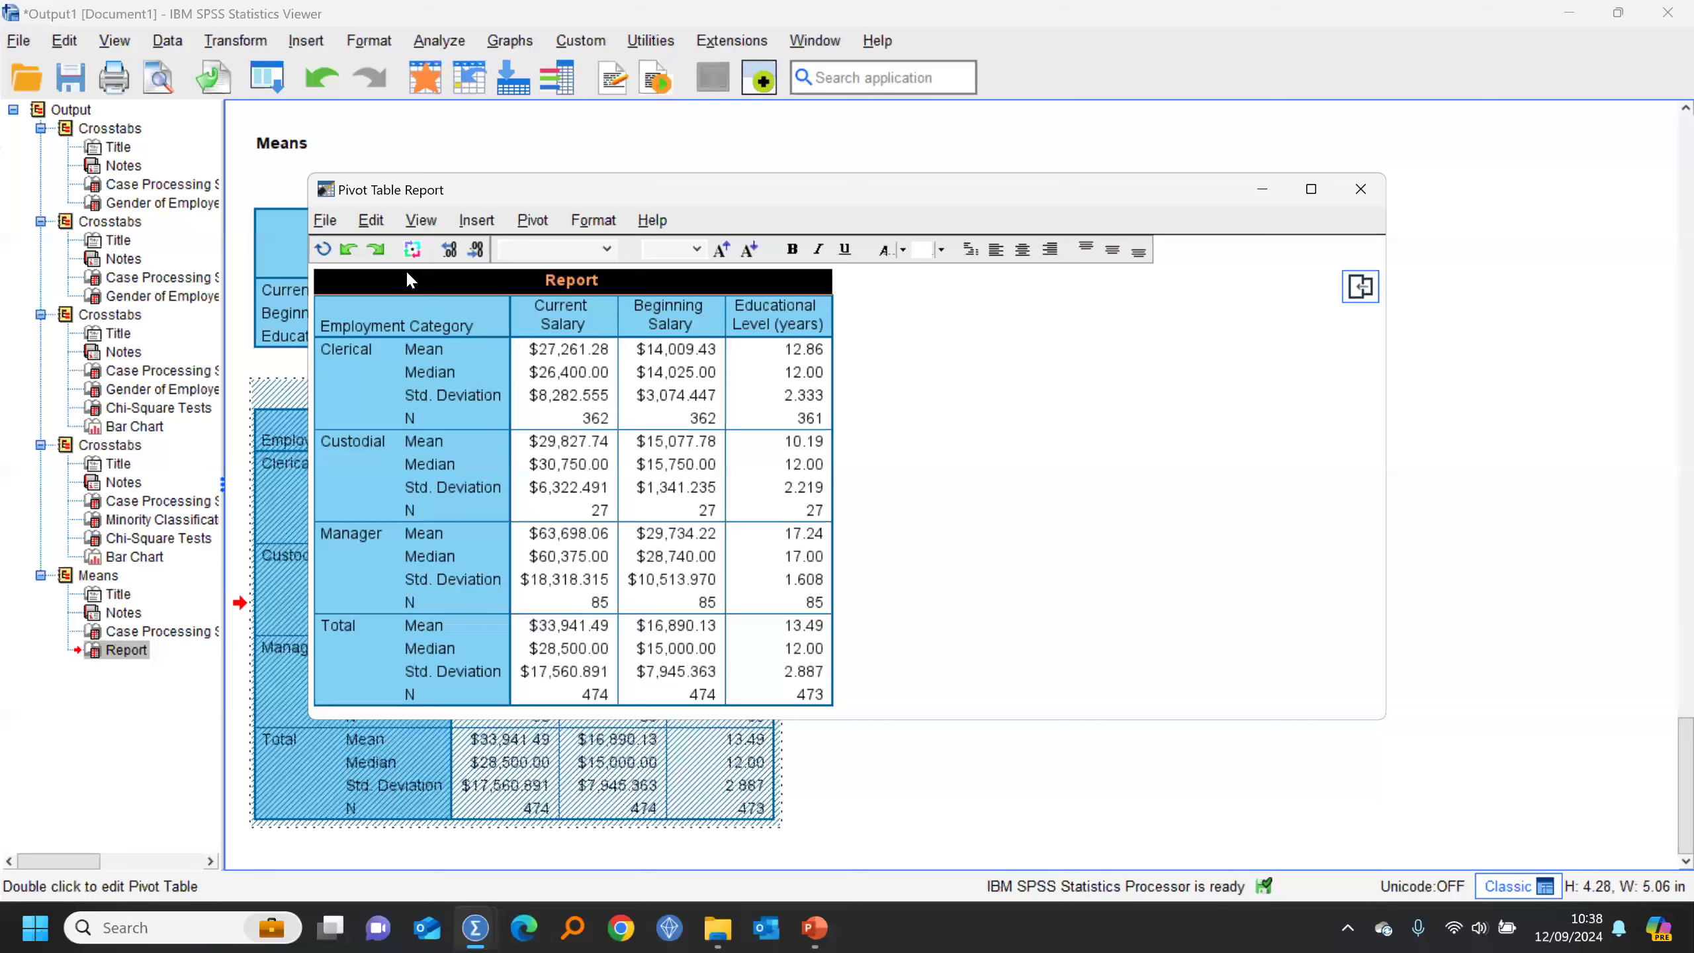
Step: Pivot Statistics from the rows into the layer of the Means report, and display Median, Std. Deviation and N in turn
left_click(412, 250)
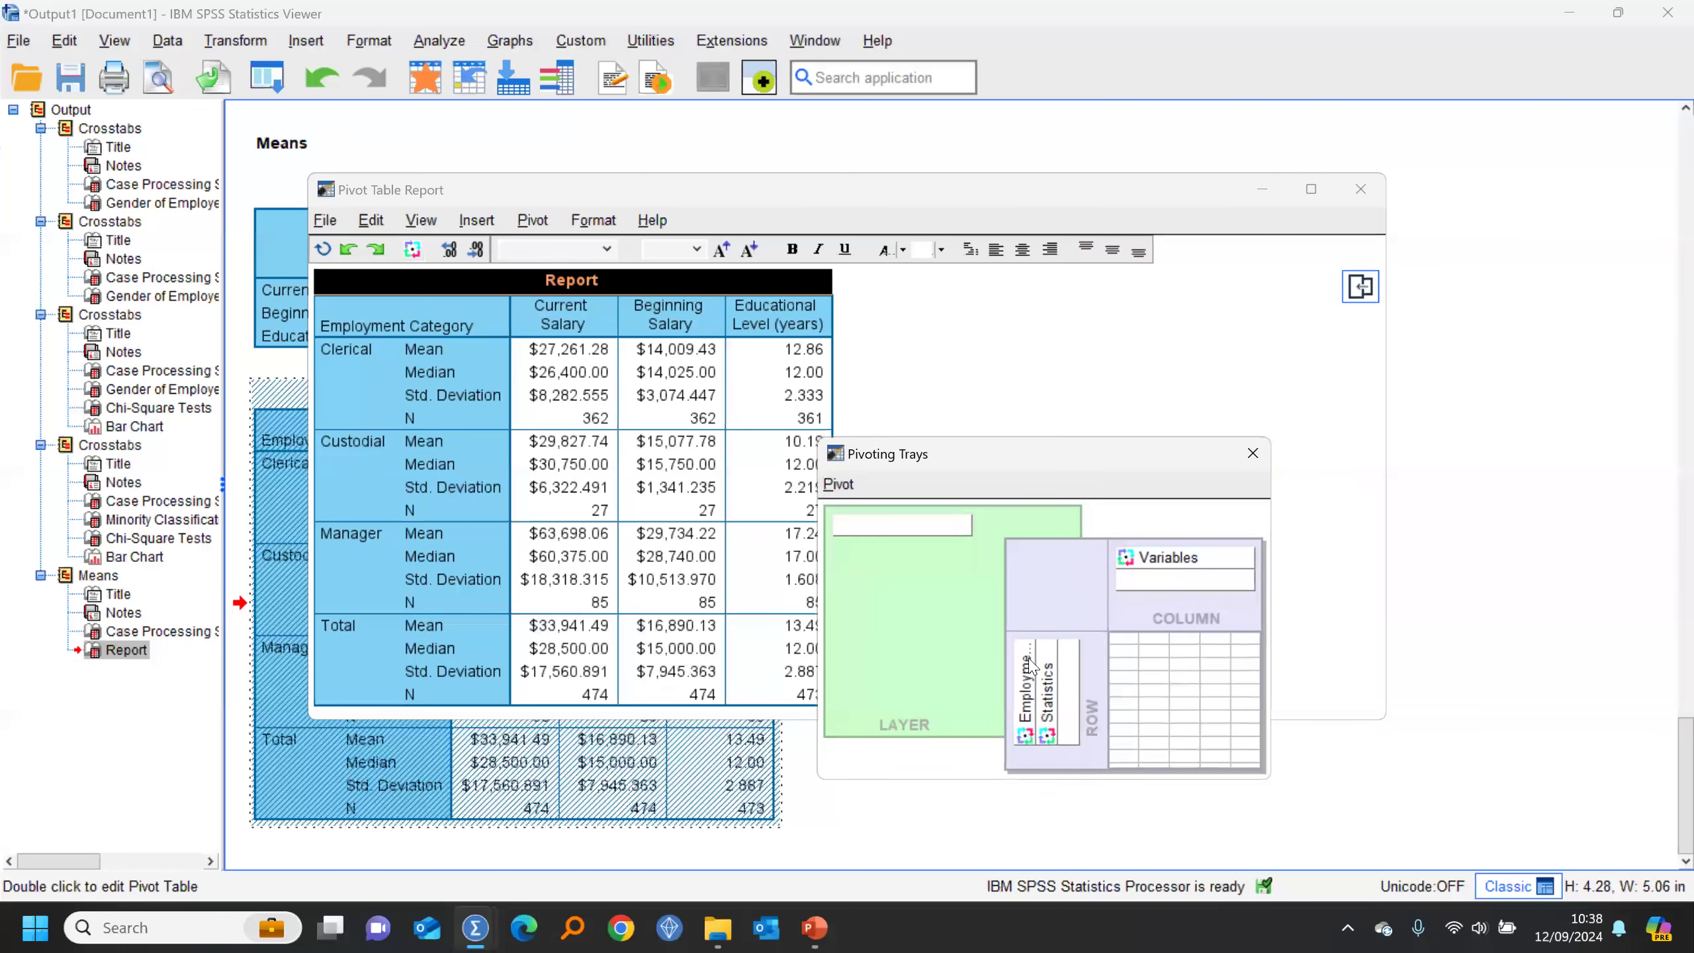
left_click_drag(1047, 737, 923, 542)
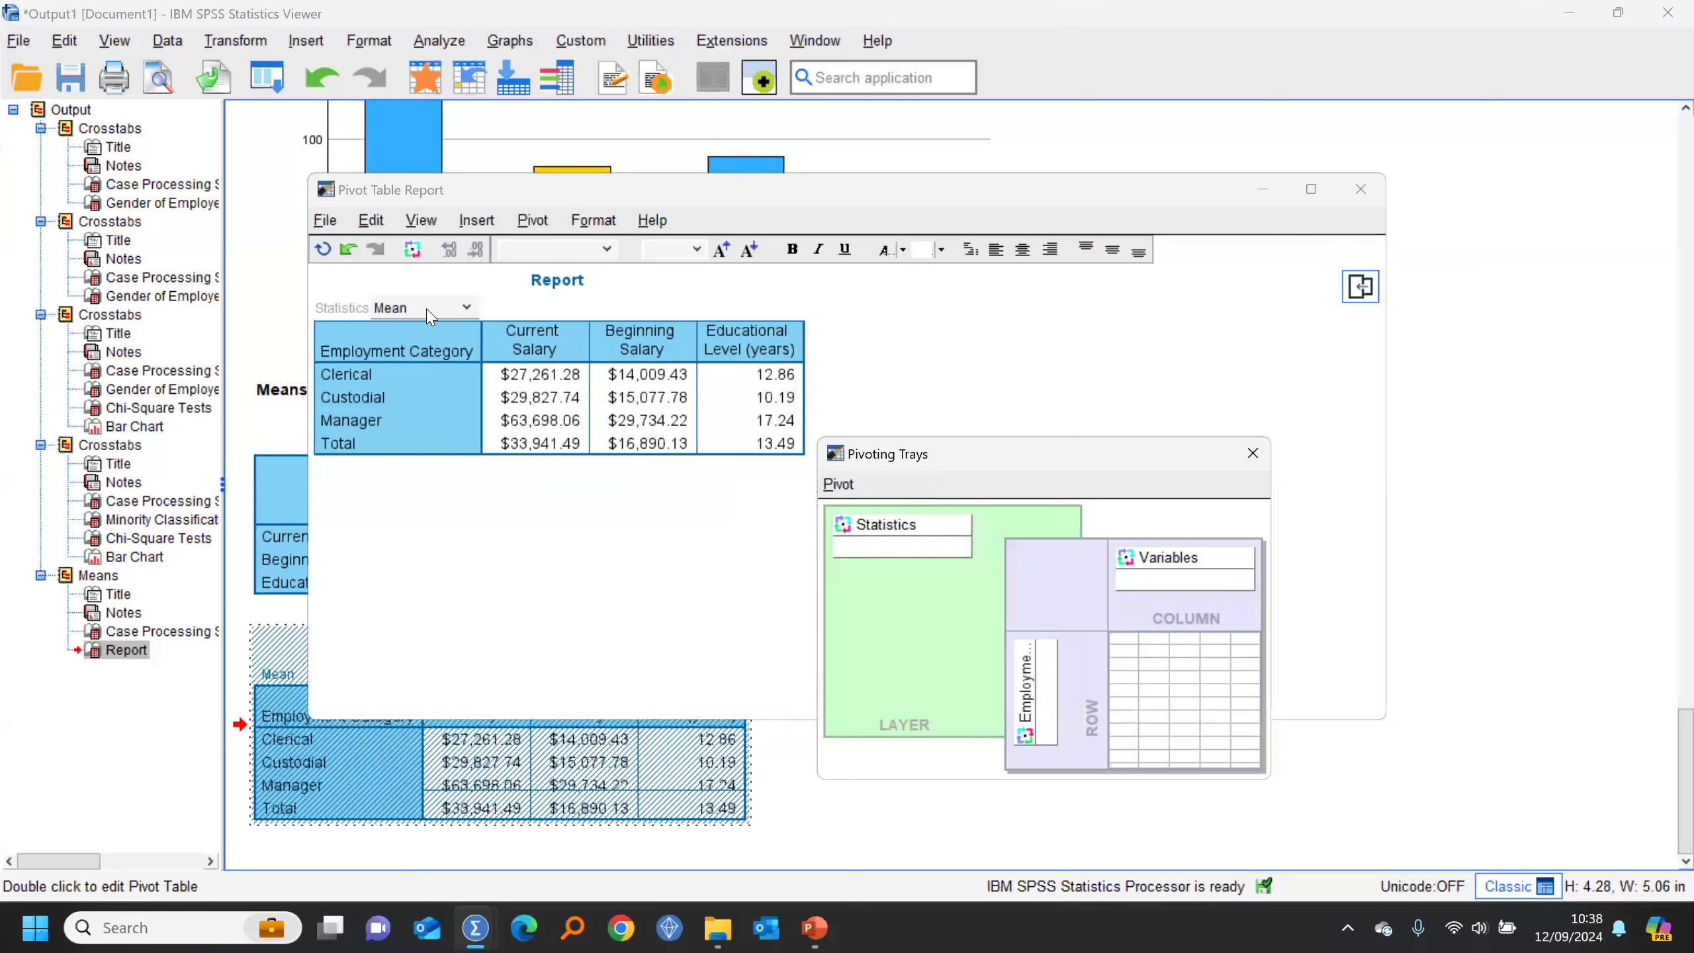
left_click(467, 313)
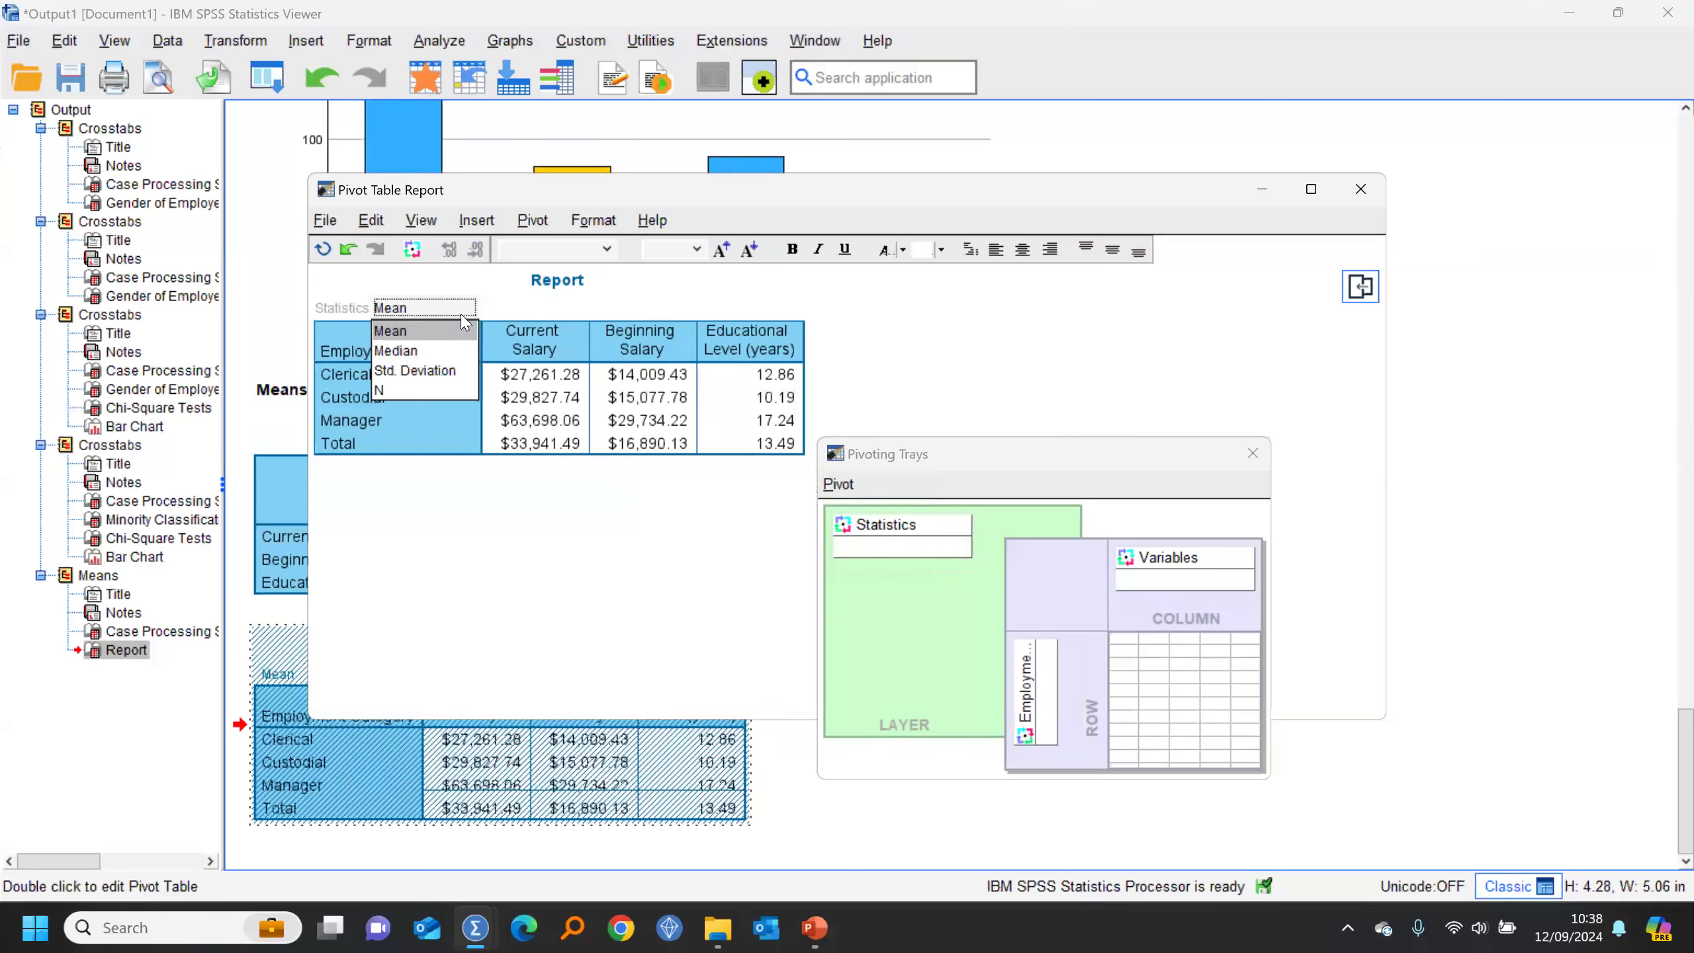
left_click(448, 344)
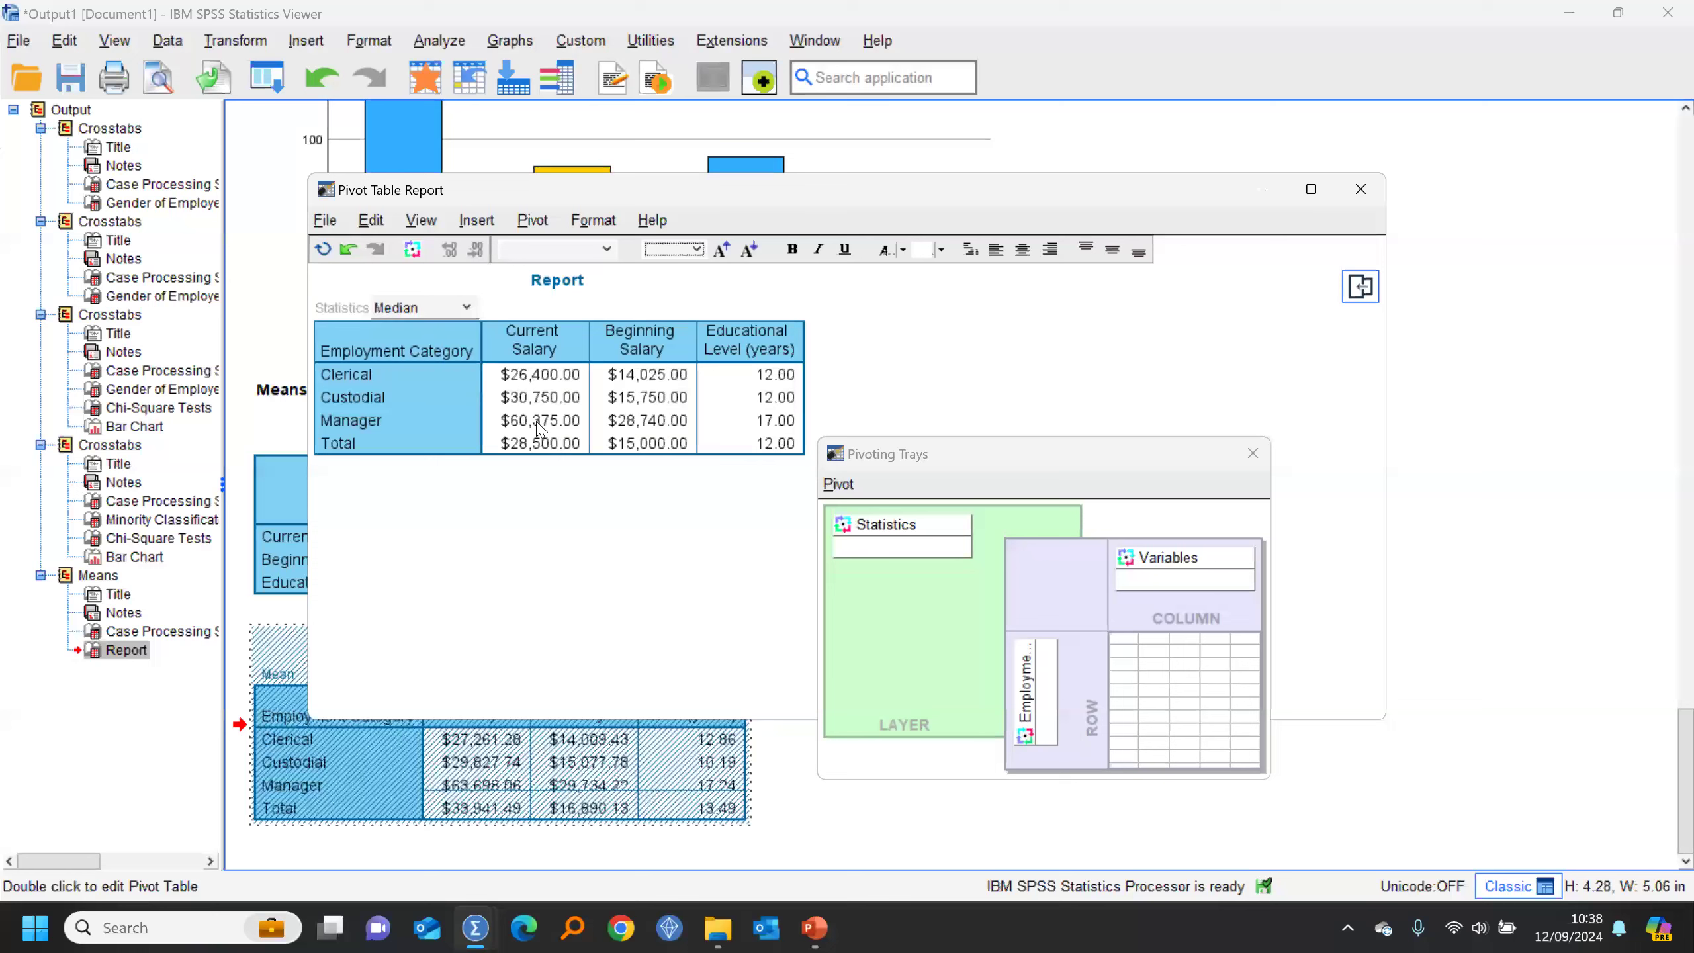
left_click(451, 321)
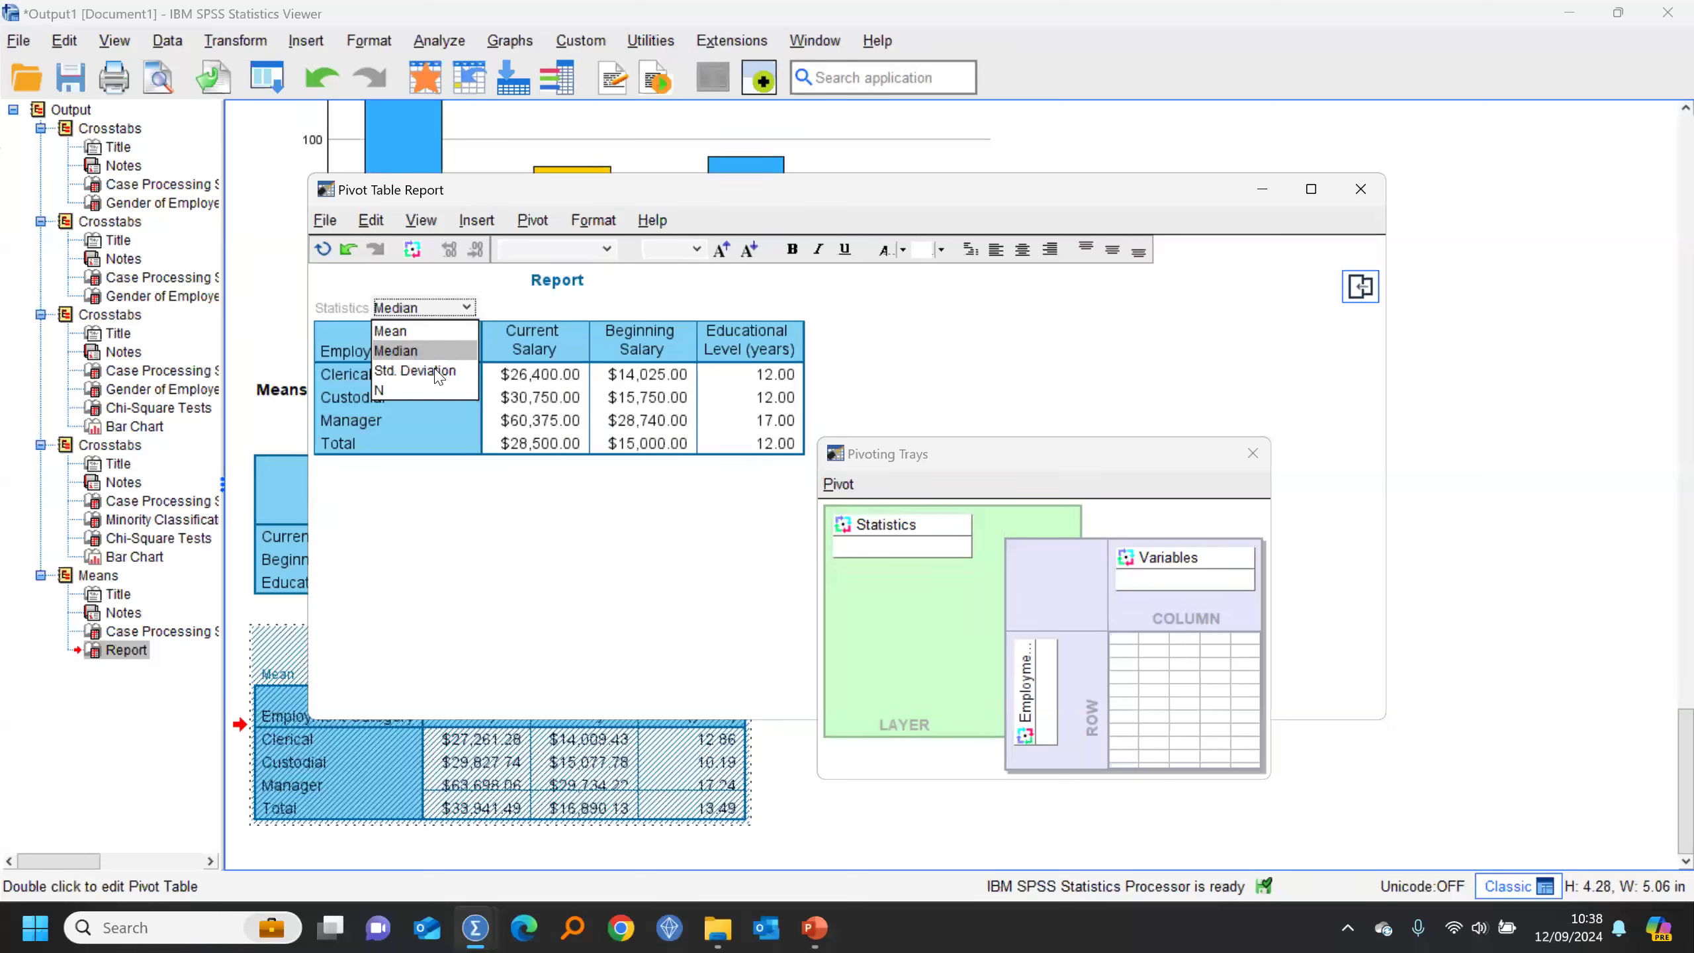
left_click(442, 373)
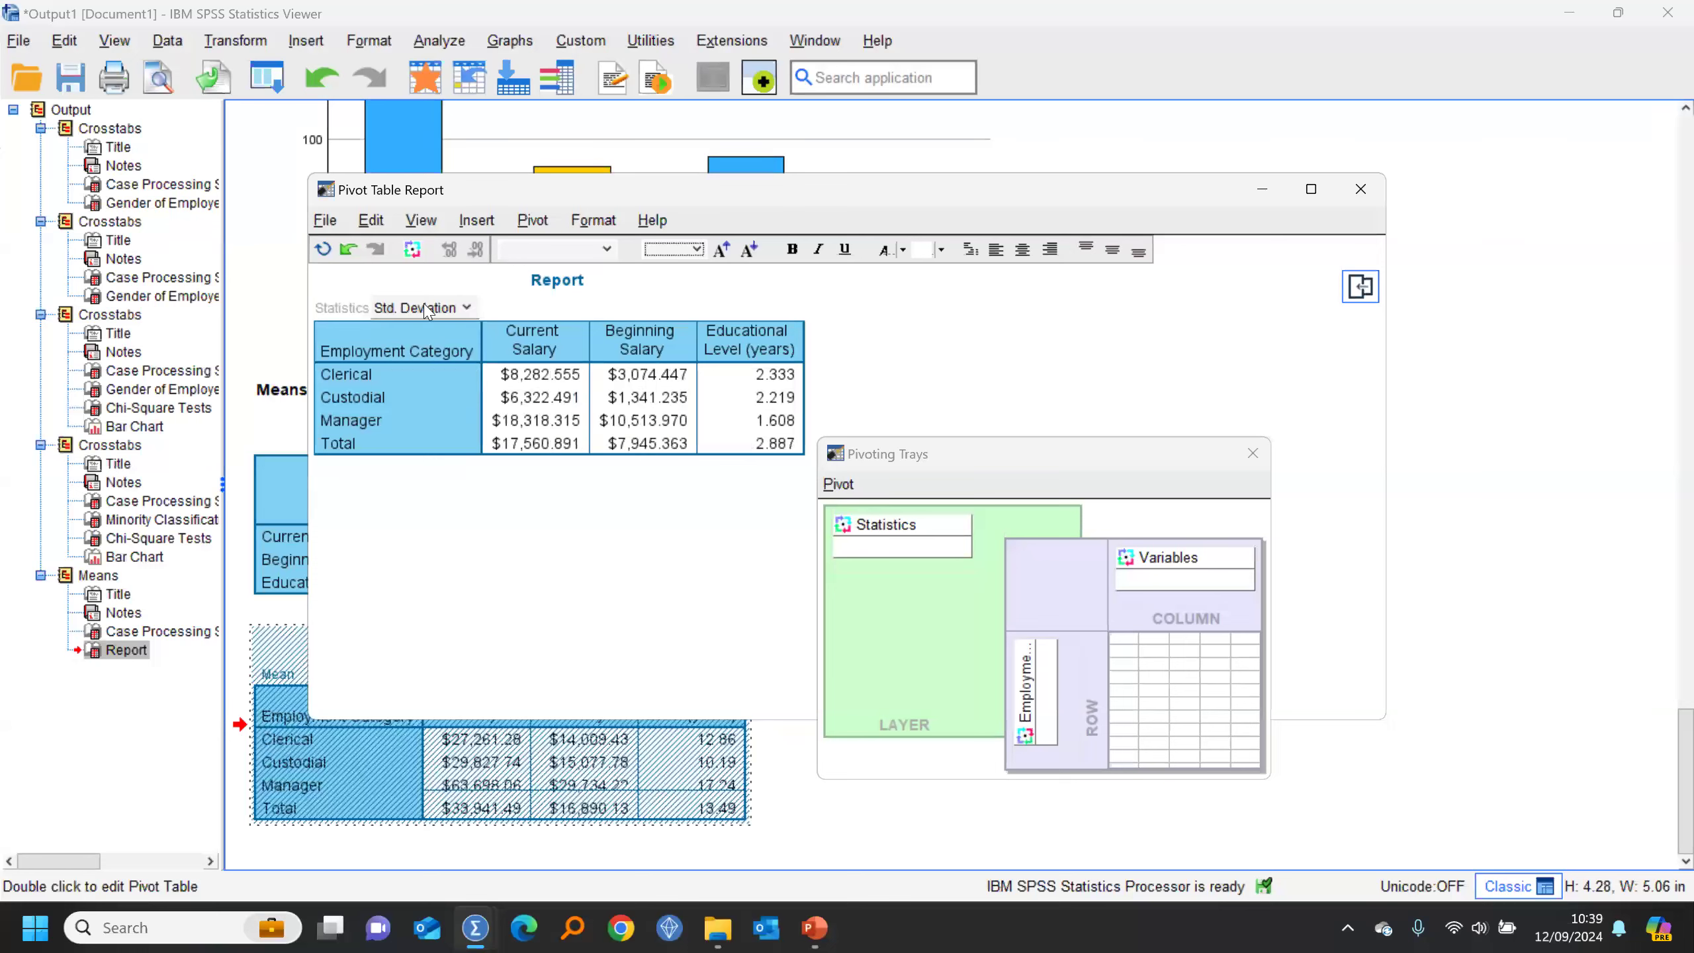
left_click(449, 308)
left_click(427, 397)
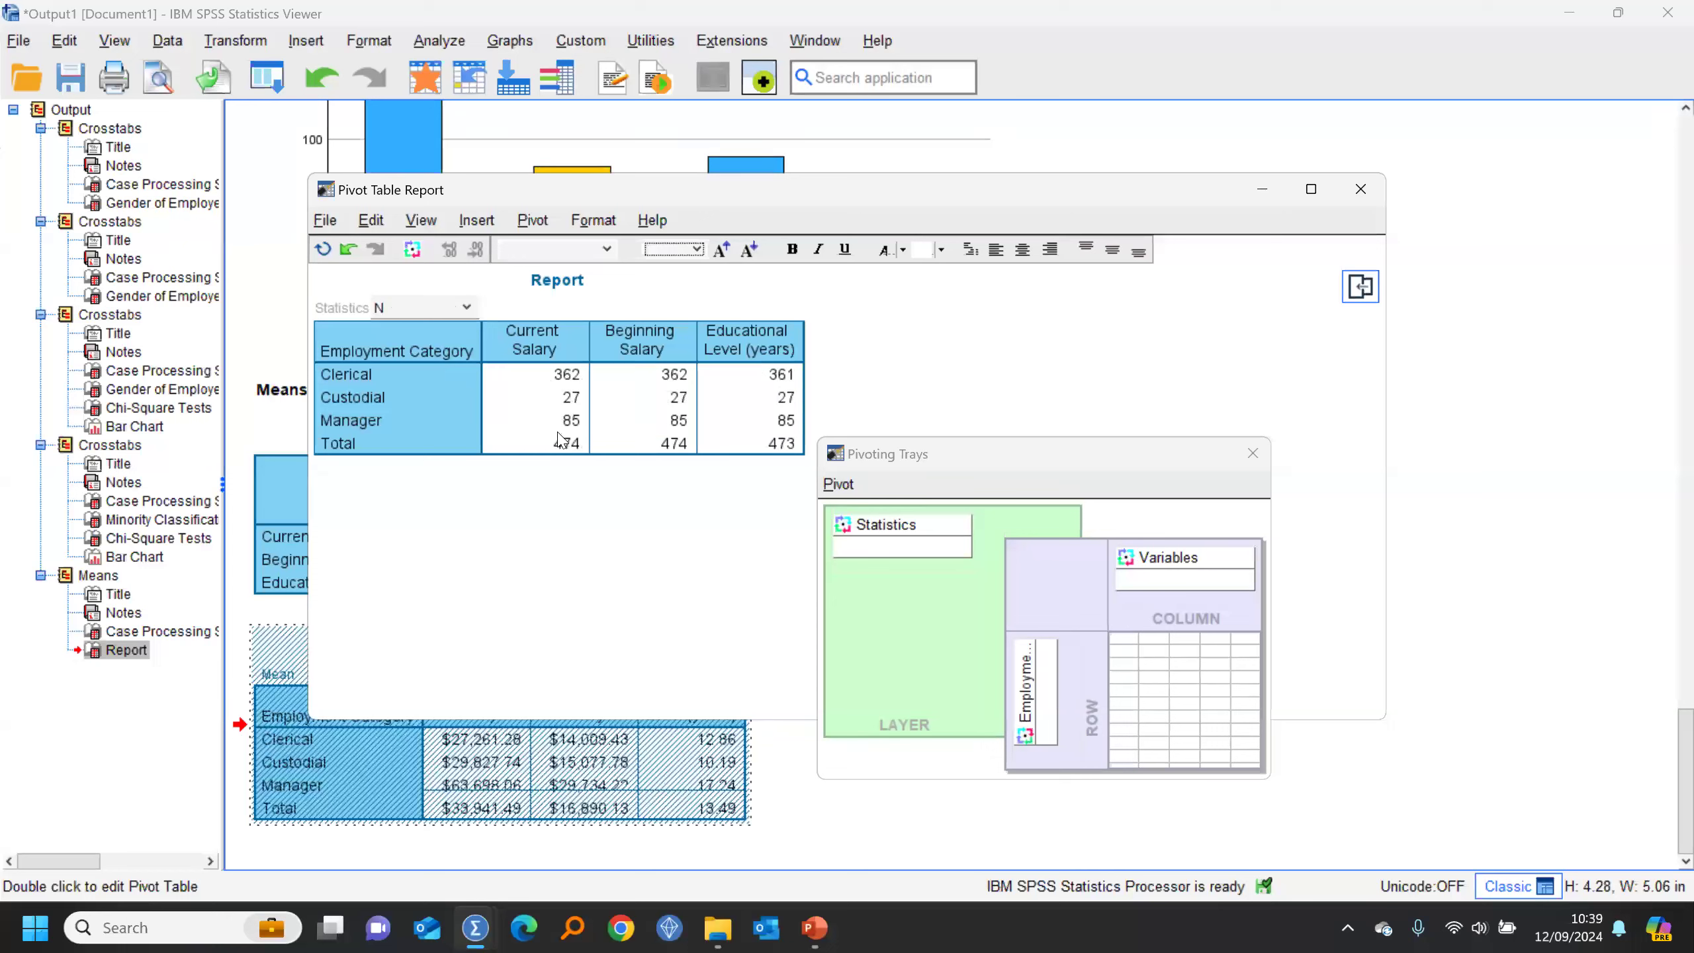
Step: Restore Mean in the report layer, then pivot Statistics into the columns and nest Variables under Employment Category in the rows
left_click(448, 309)
left_click(444, 332)
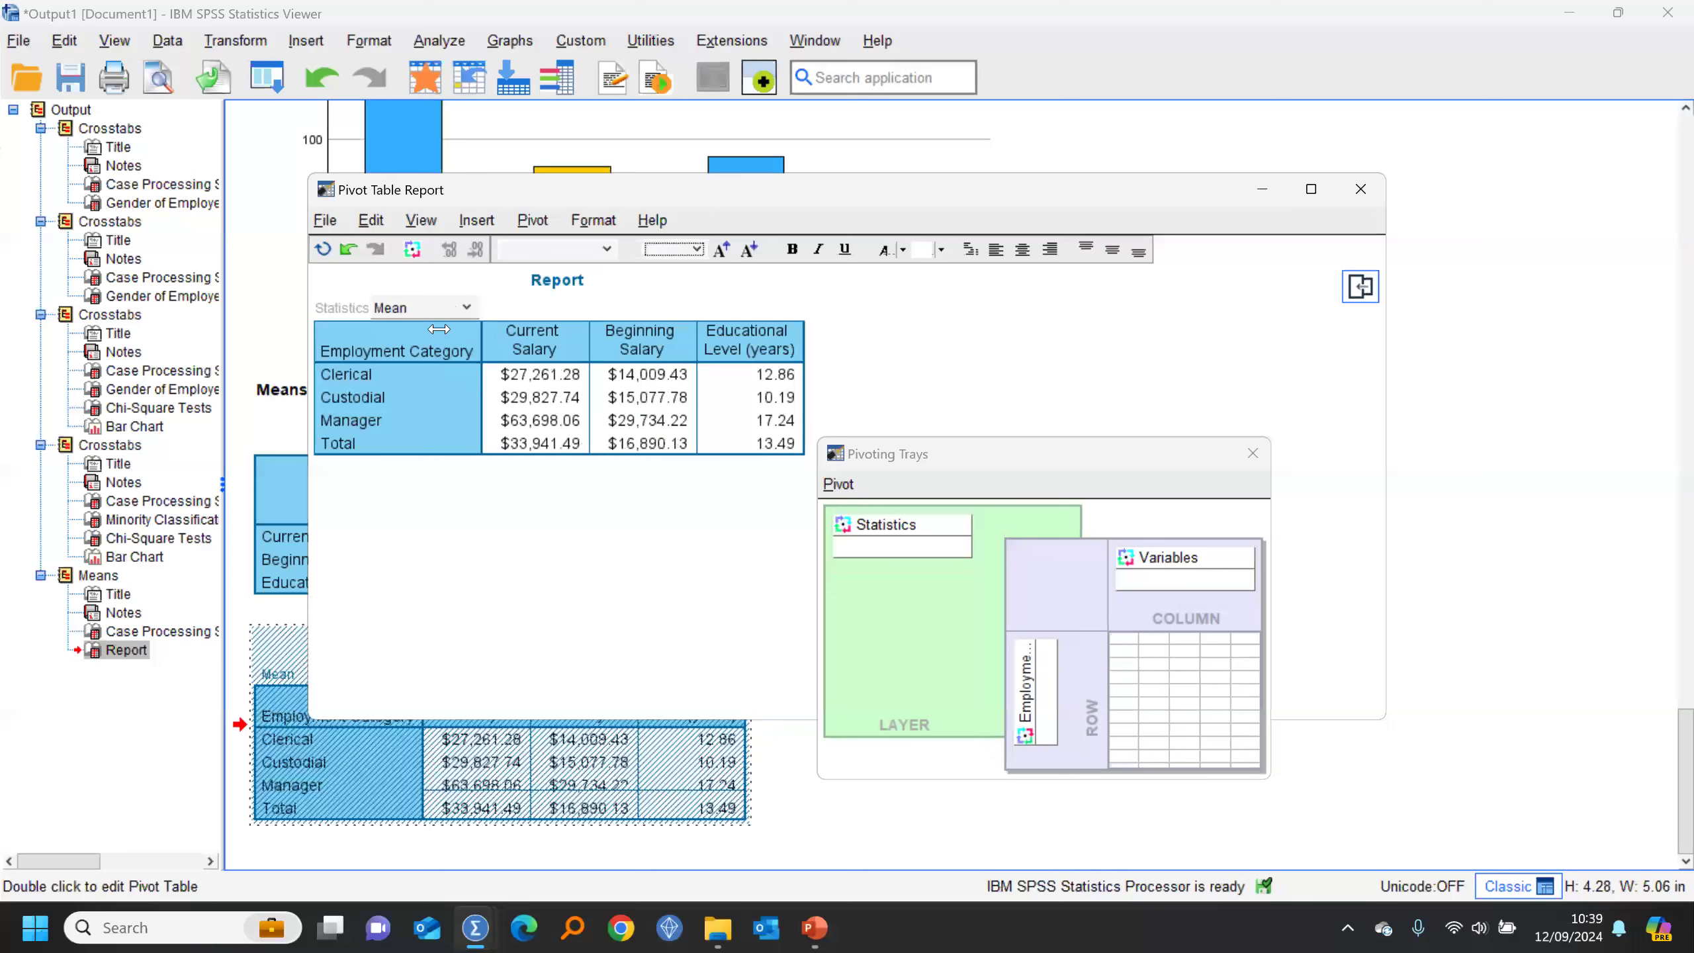
left_click_drag(851, 527, 1155, 598)
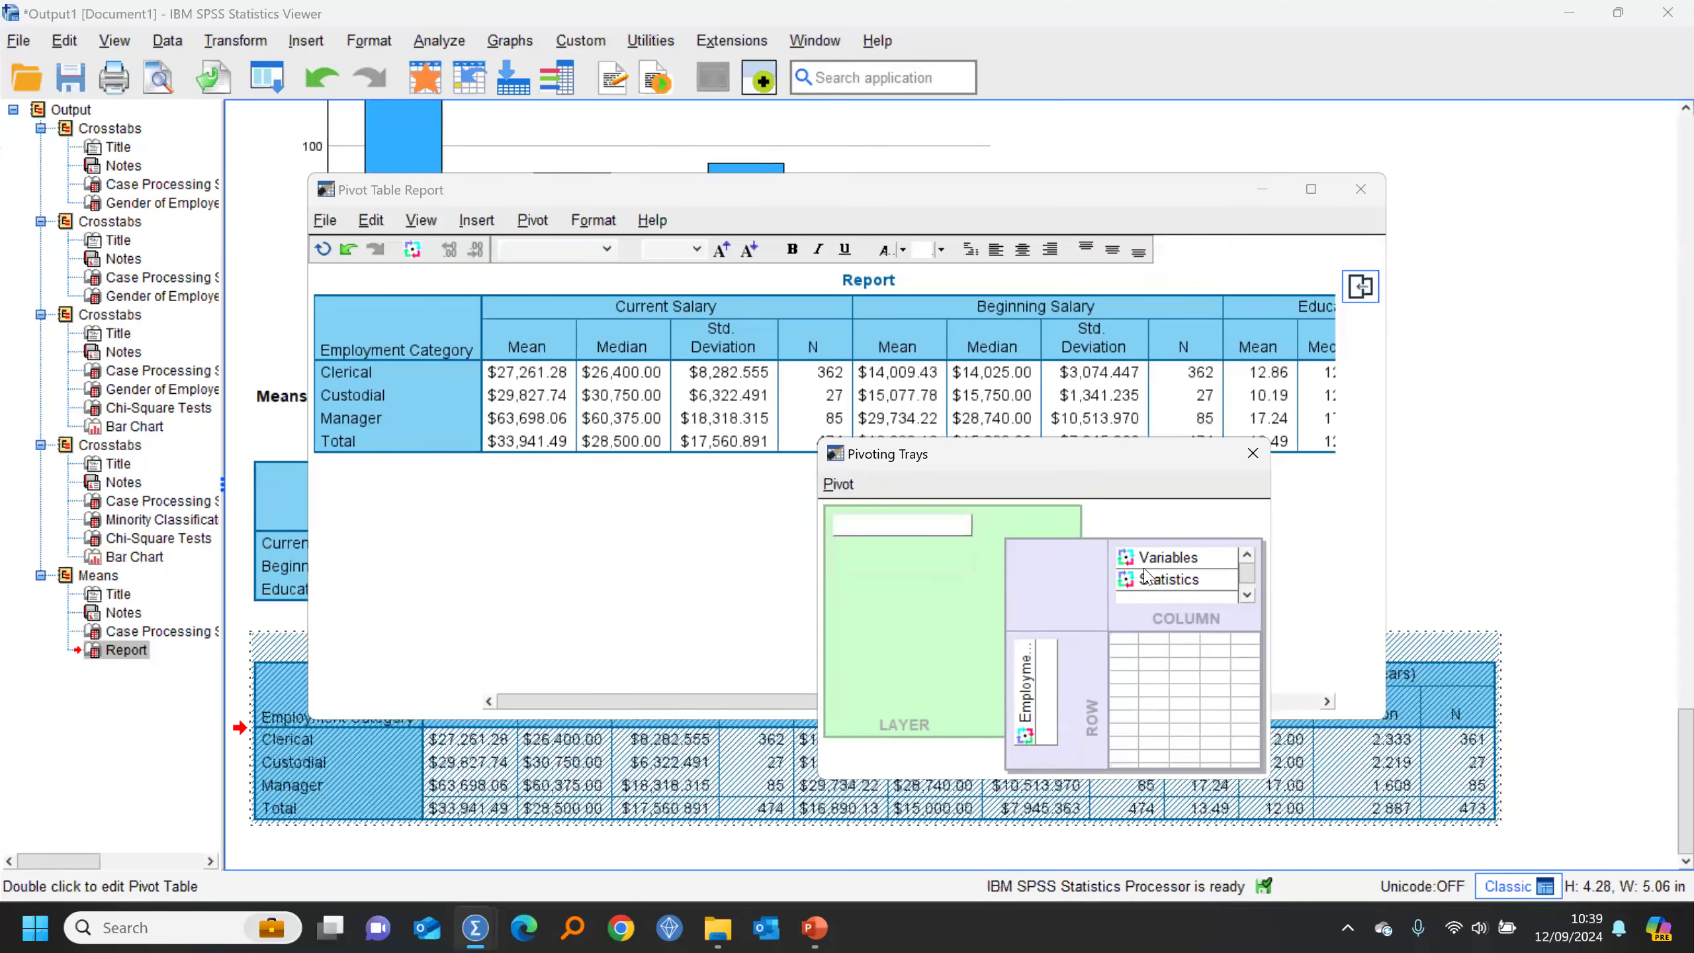
left_click_drag(1144, 567, 1048, 707)
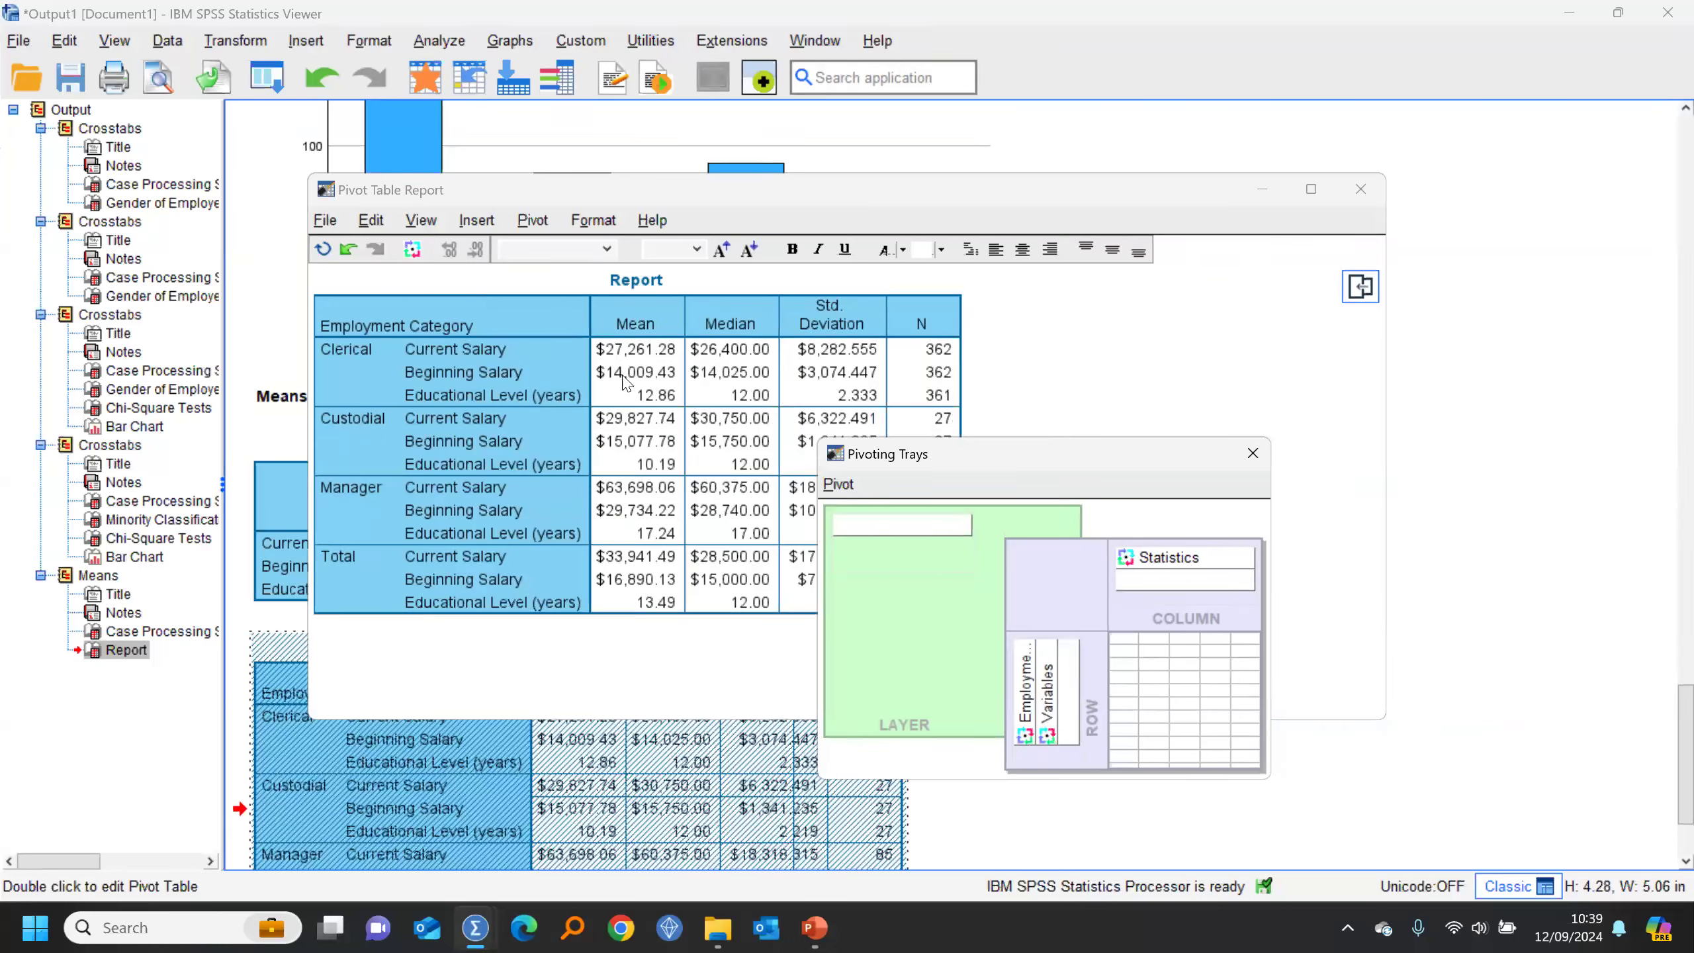
left_click(1253, 453)
scroll(1463, 556, "down", 4)
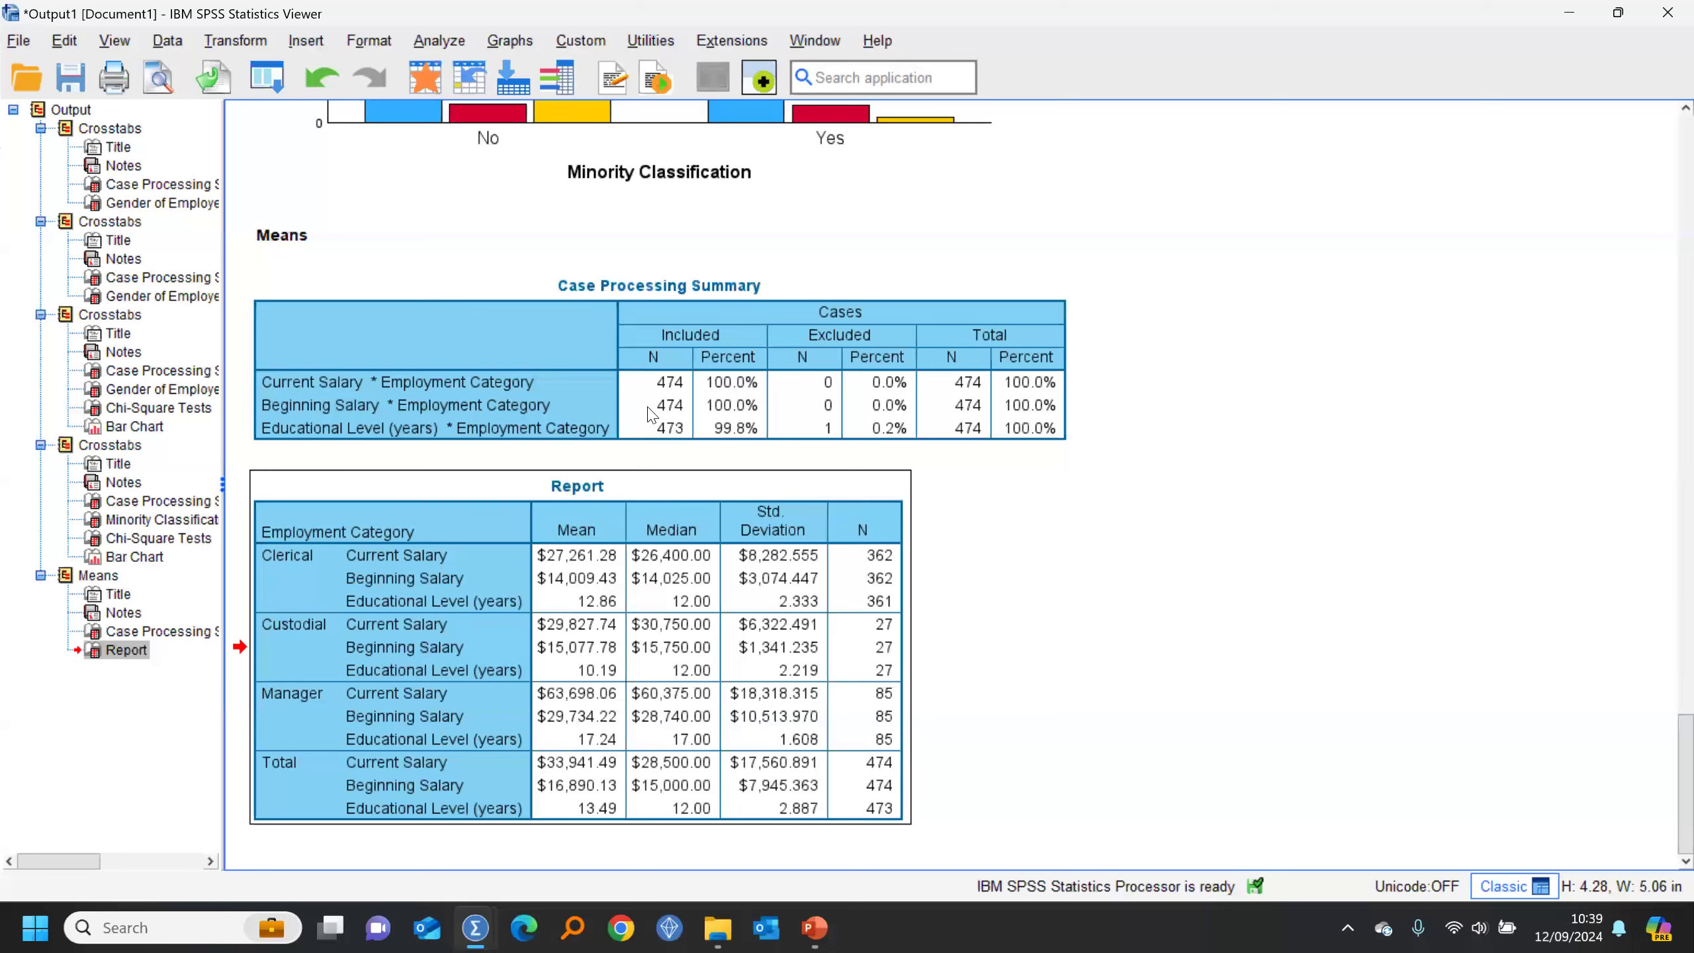
Step: Rerun Means and create a bar graph from the Clerical, Custodial and Manager mean cells for Current Salary in the new report
left_click(273, 80)
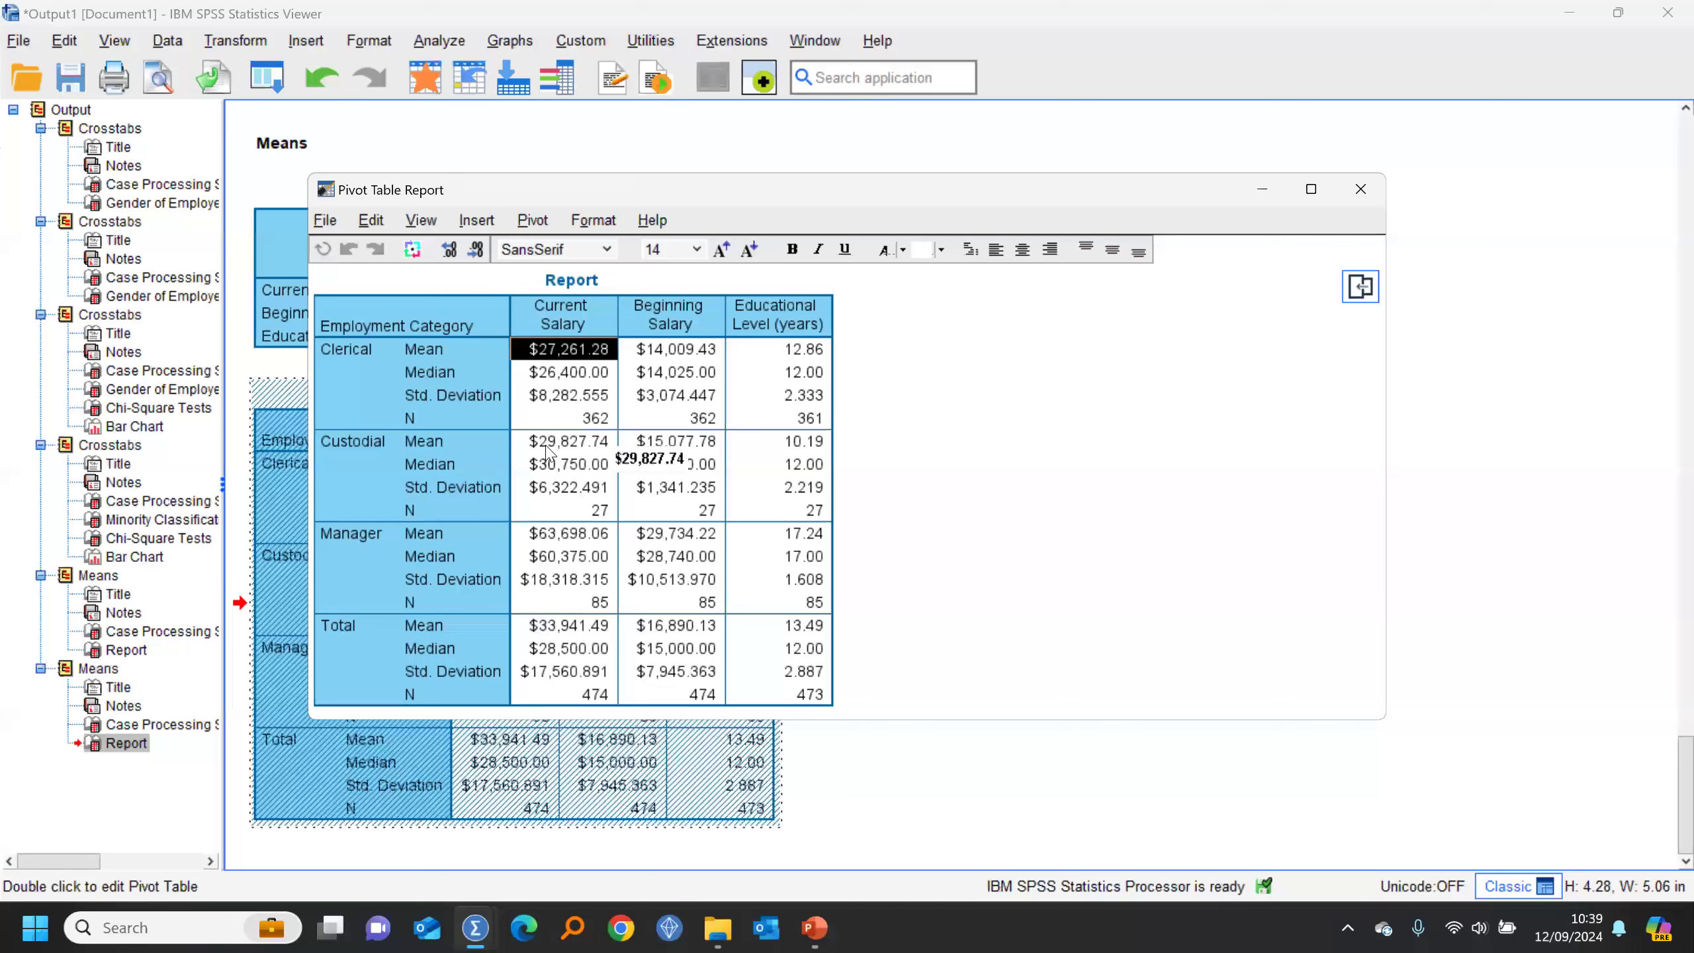
left_click(554, 446, "ctrl")
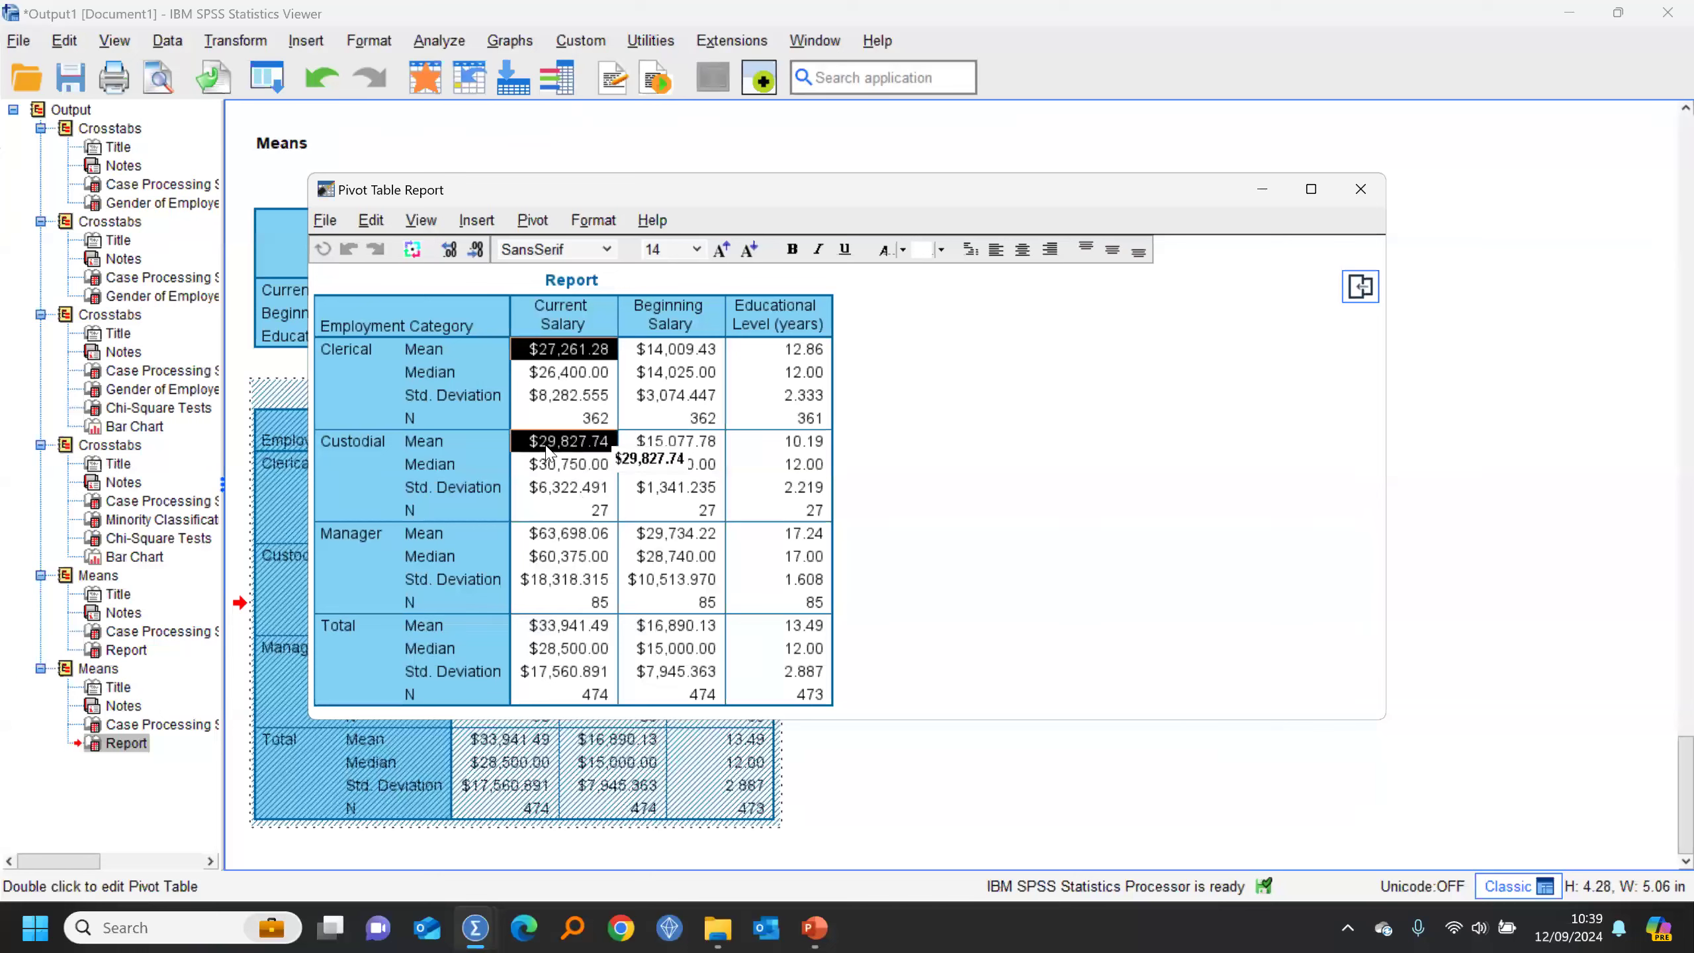
left_click(572, 534, "ctrl")
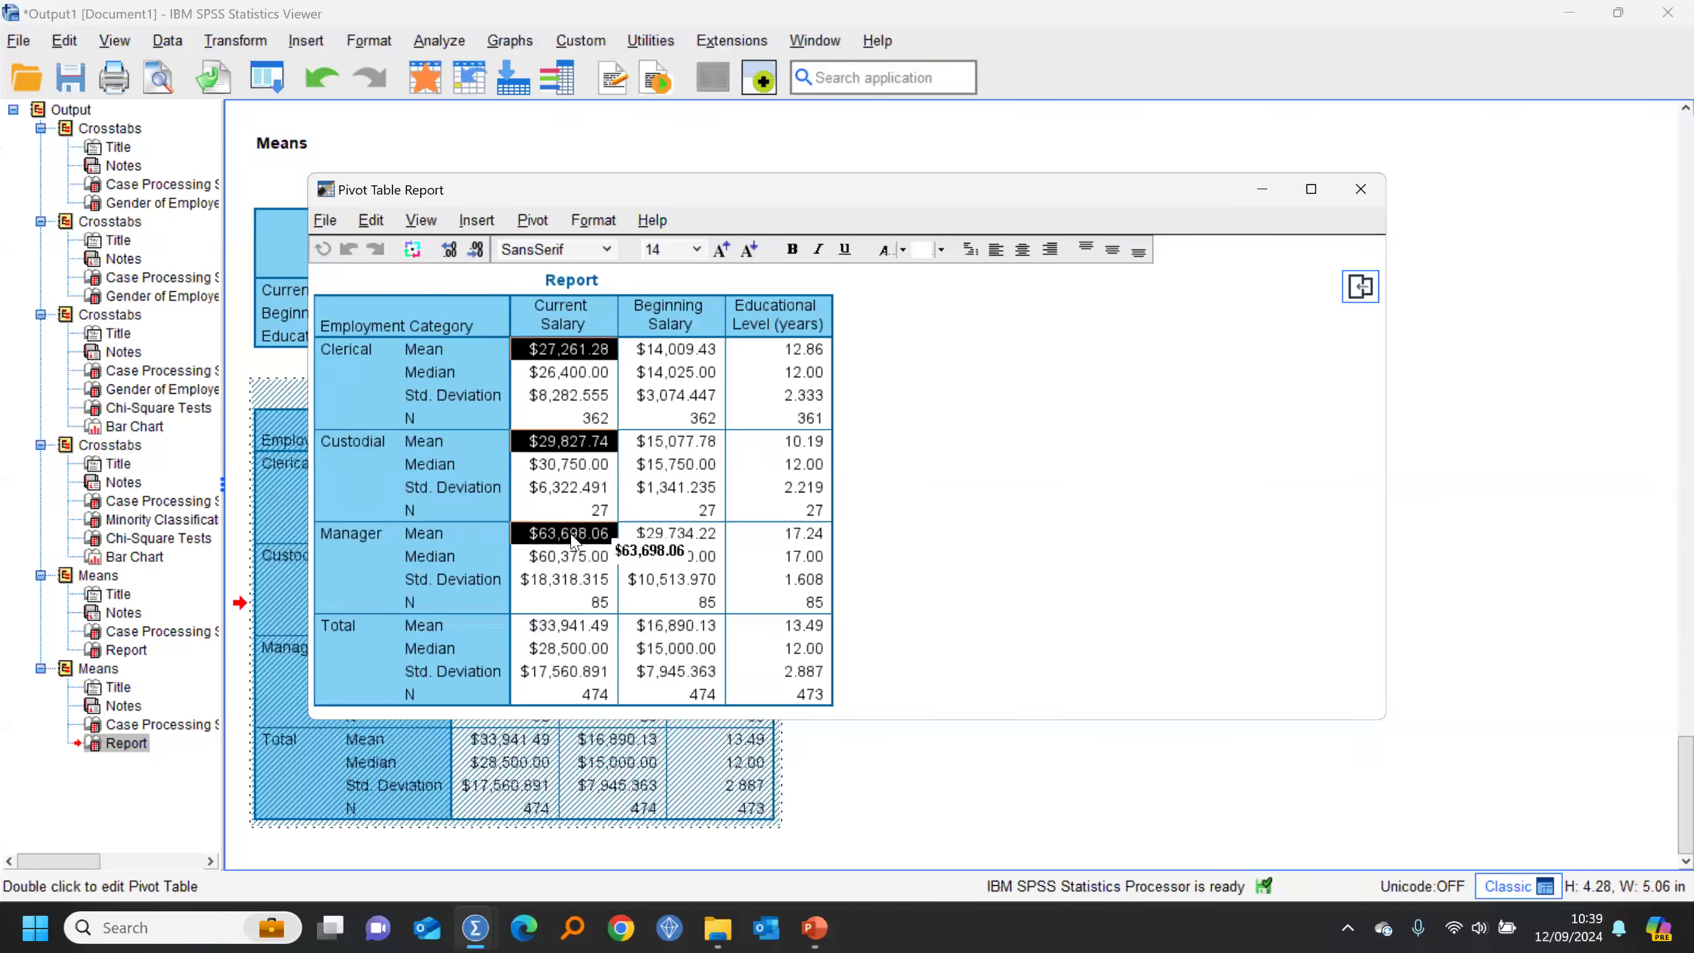
right_click(572, 541)
mouse_move(730, 698)
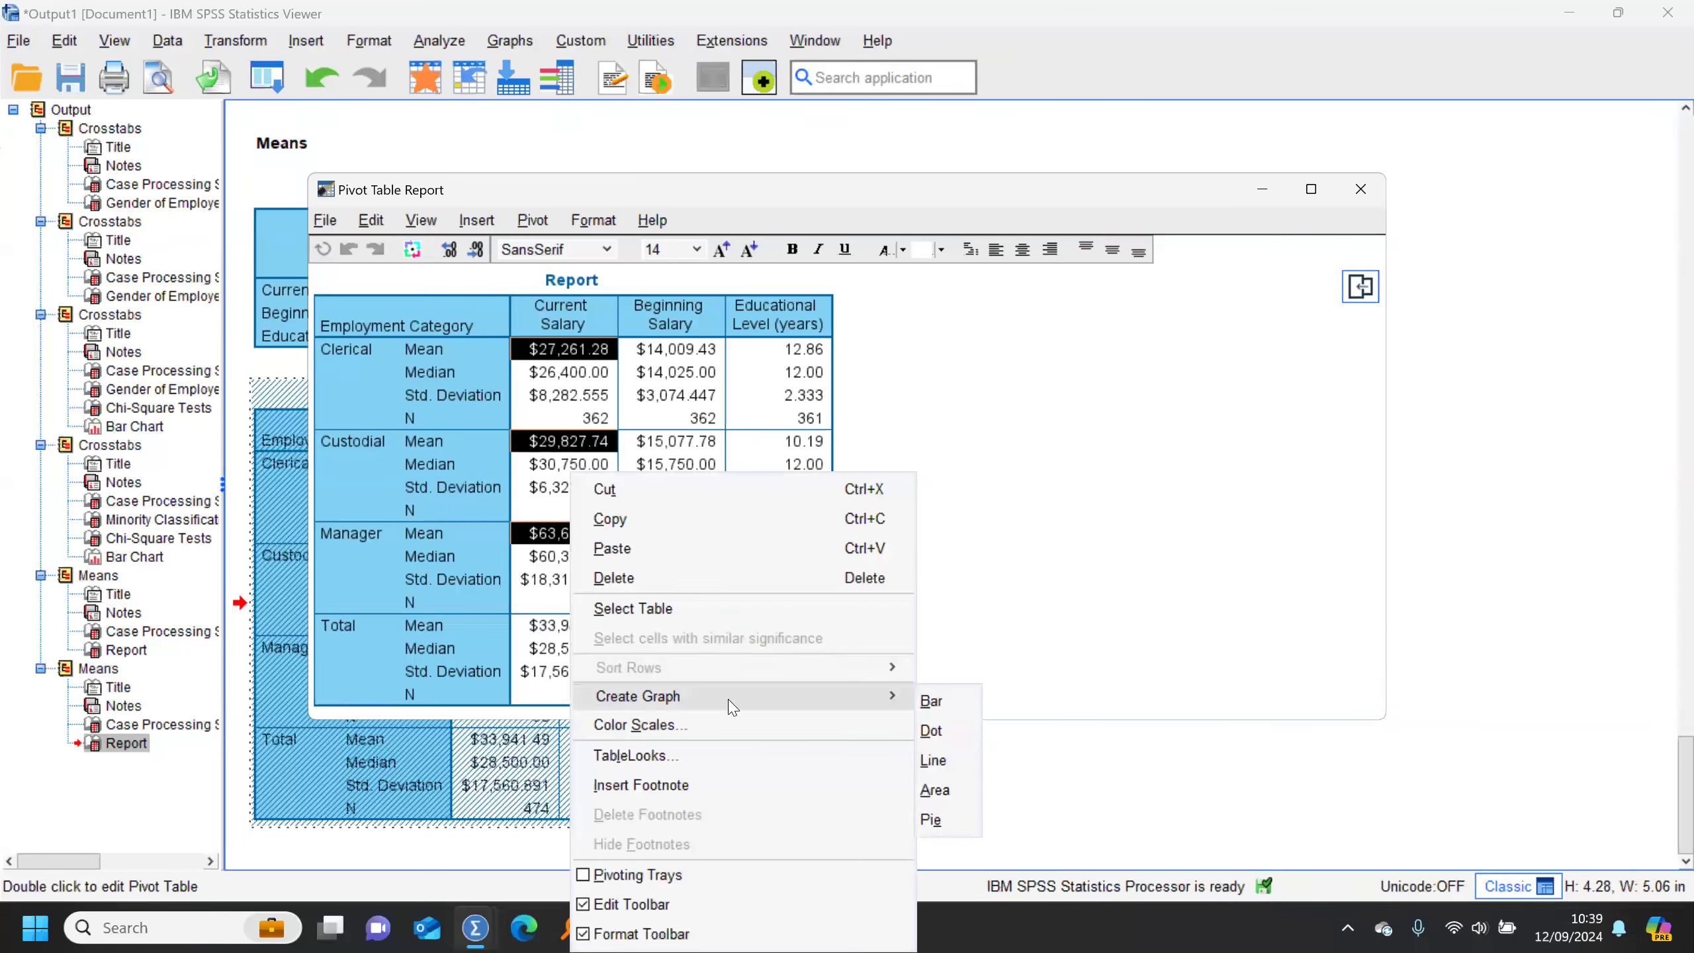
left_click(970, 708)
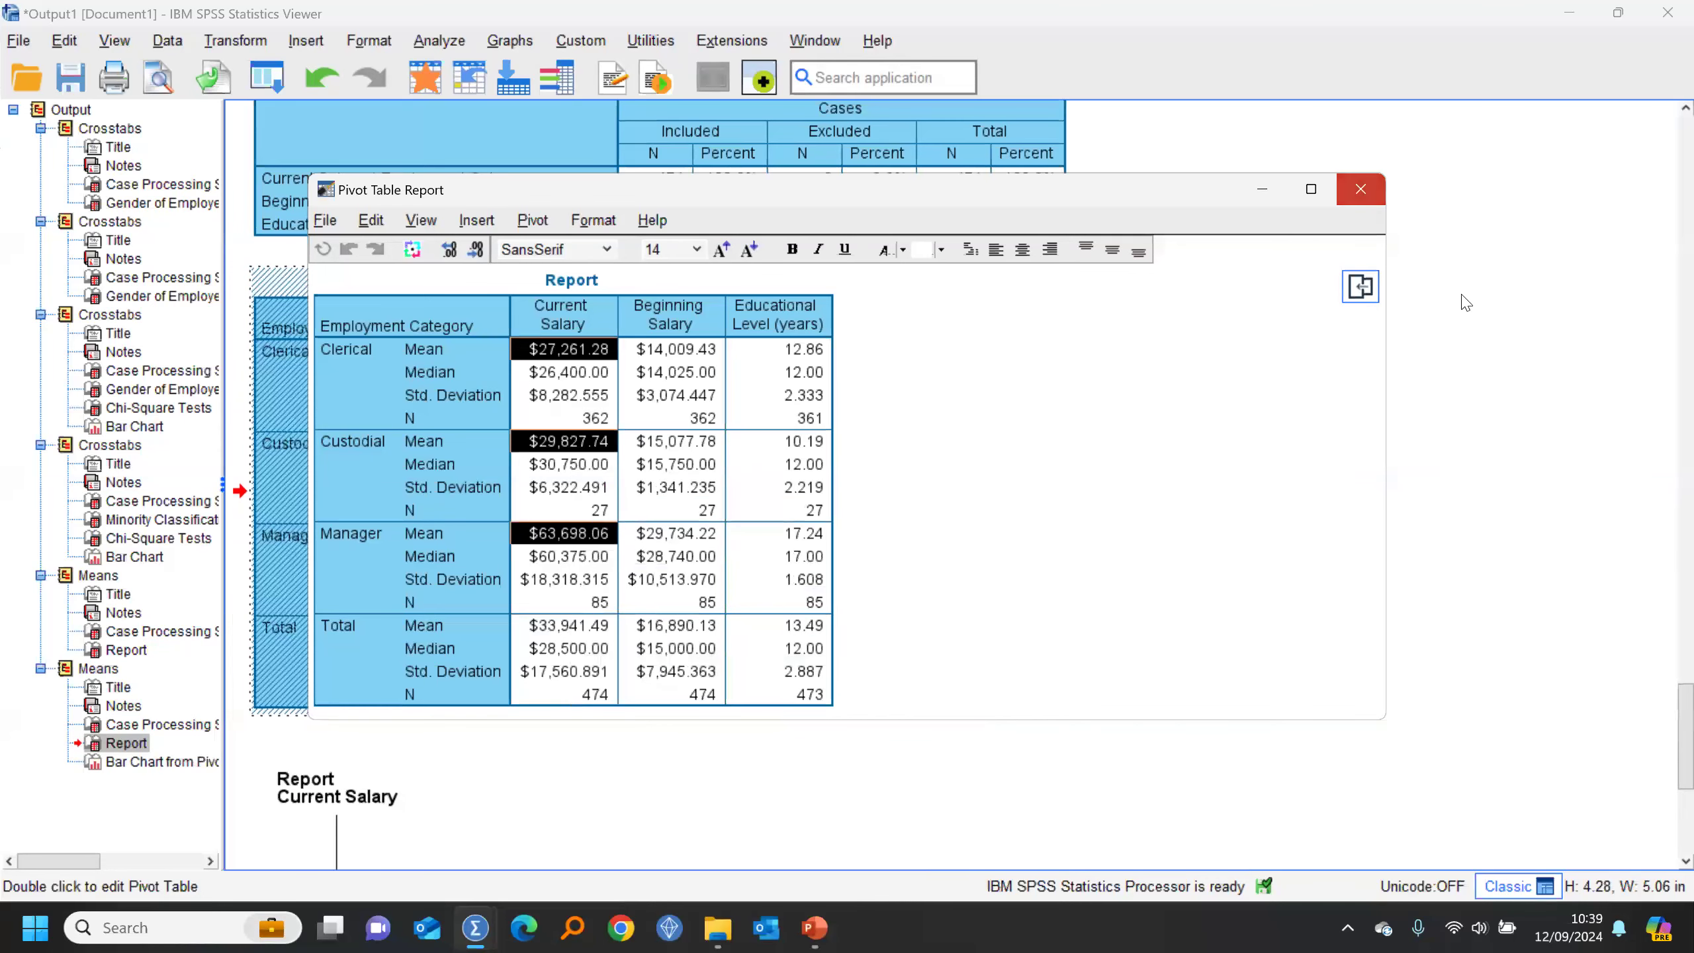
scroll(1515, 424, "down", 5)
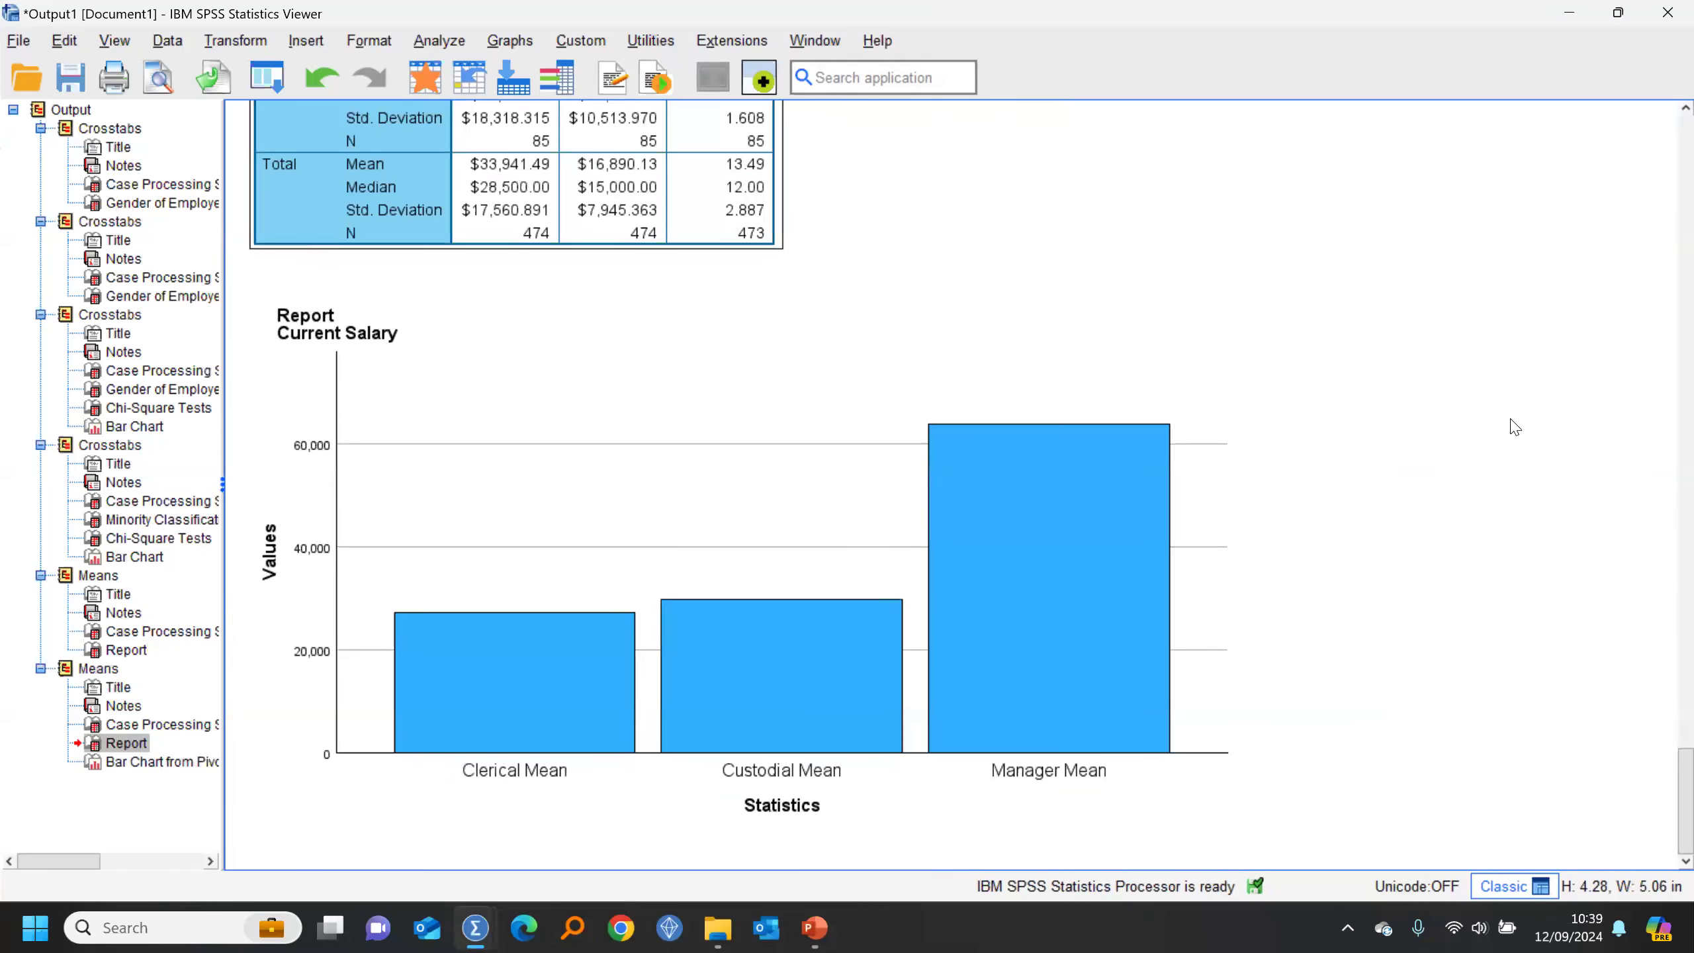
scroll(1516, 427, "up", 5)
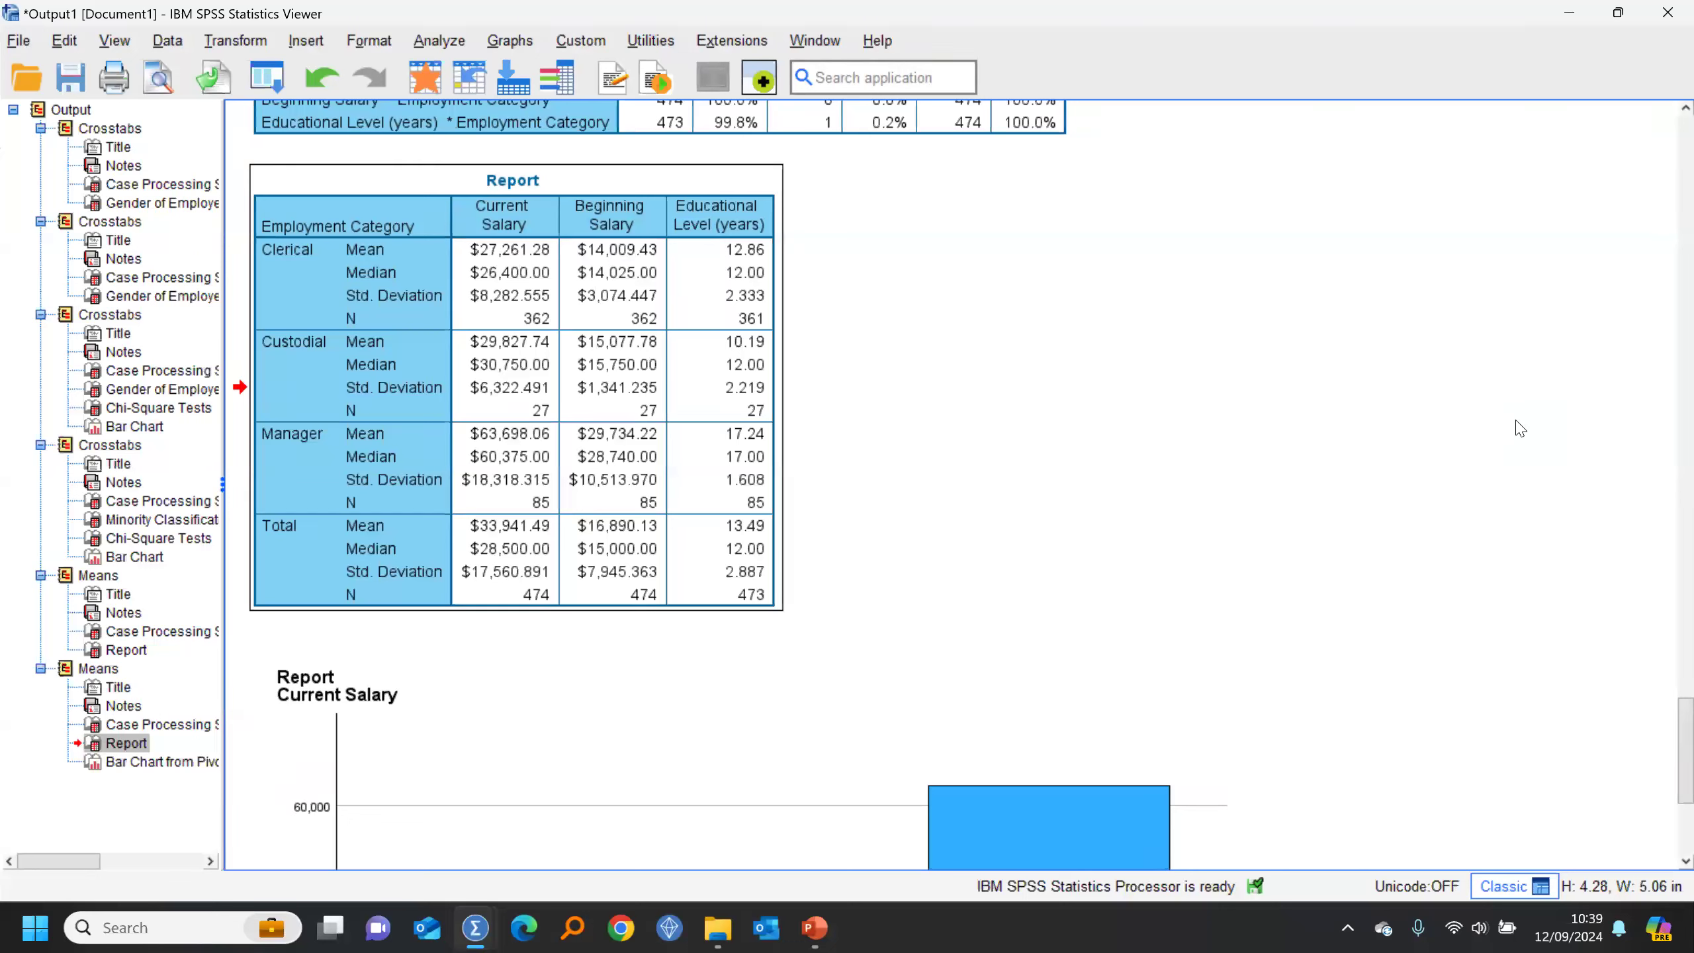
Step: Recall Crosstabs, replace Minority Classification with Current Salary as the row variable, run it and review the tables and bar chart
left_click(258, 89)
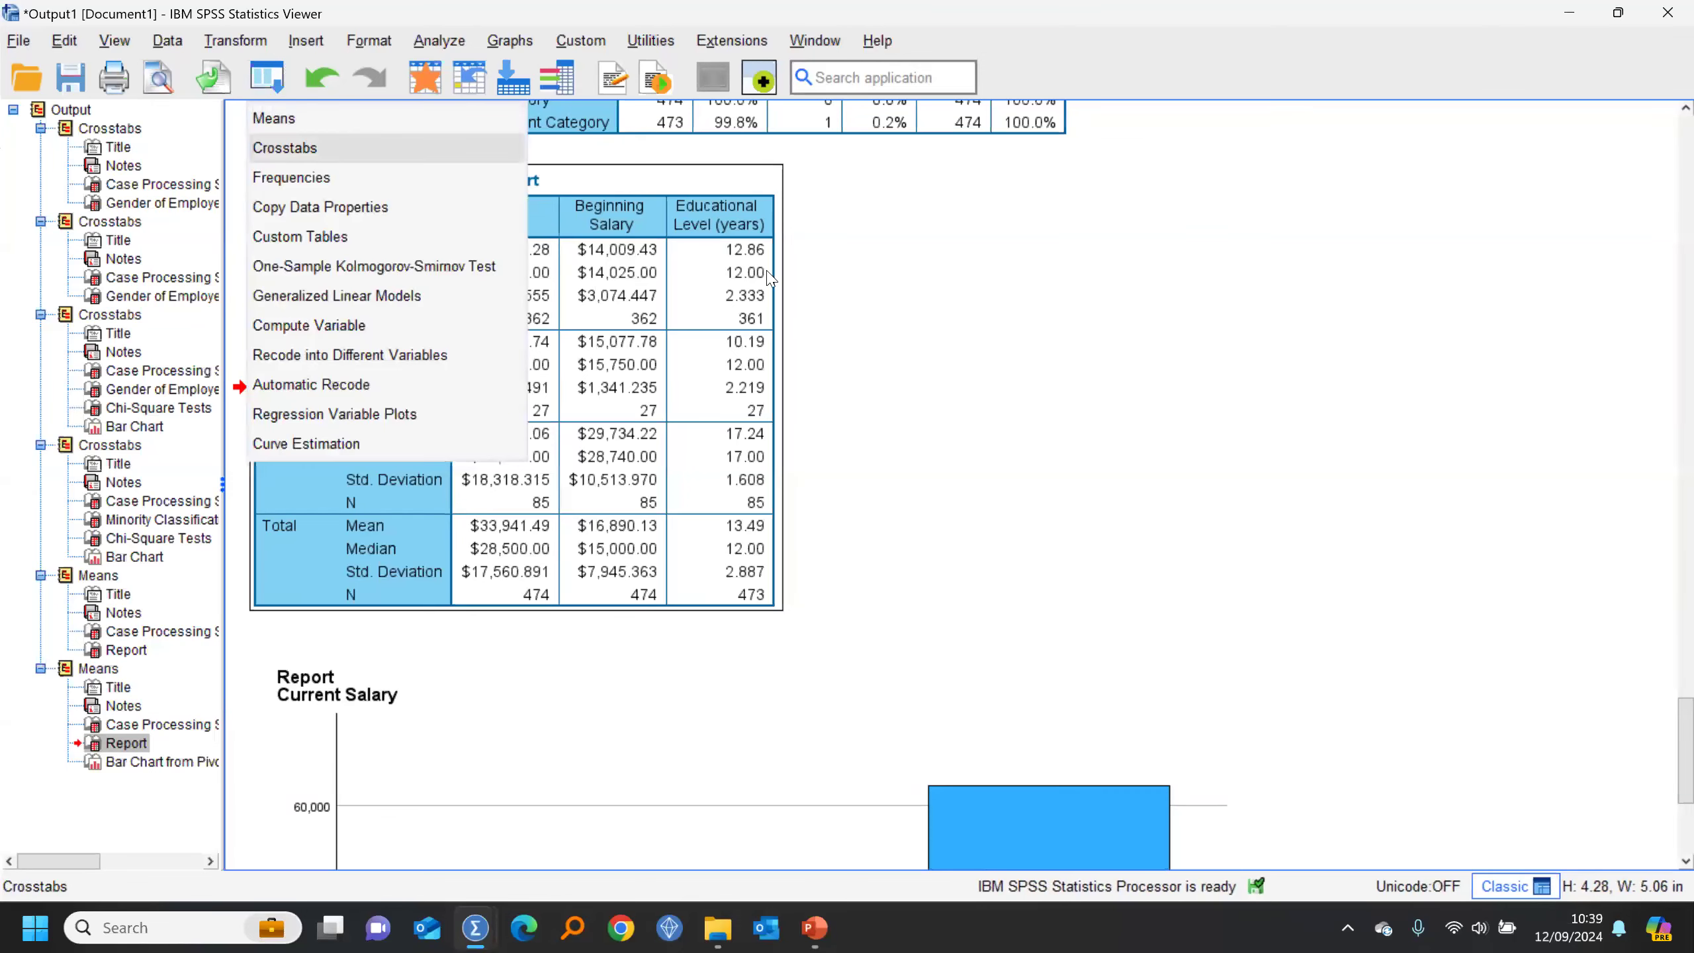
left_click(307, 149)
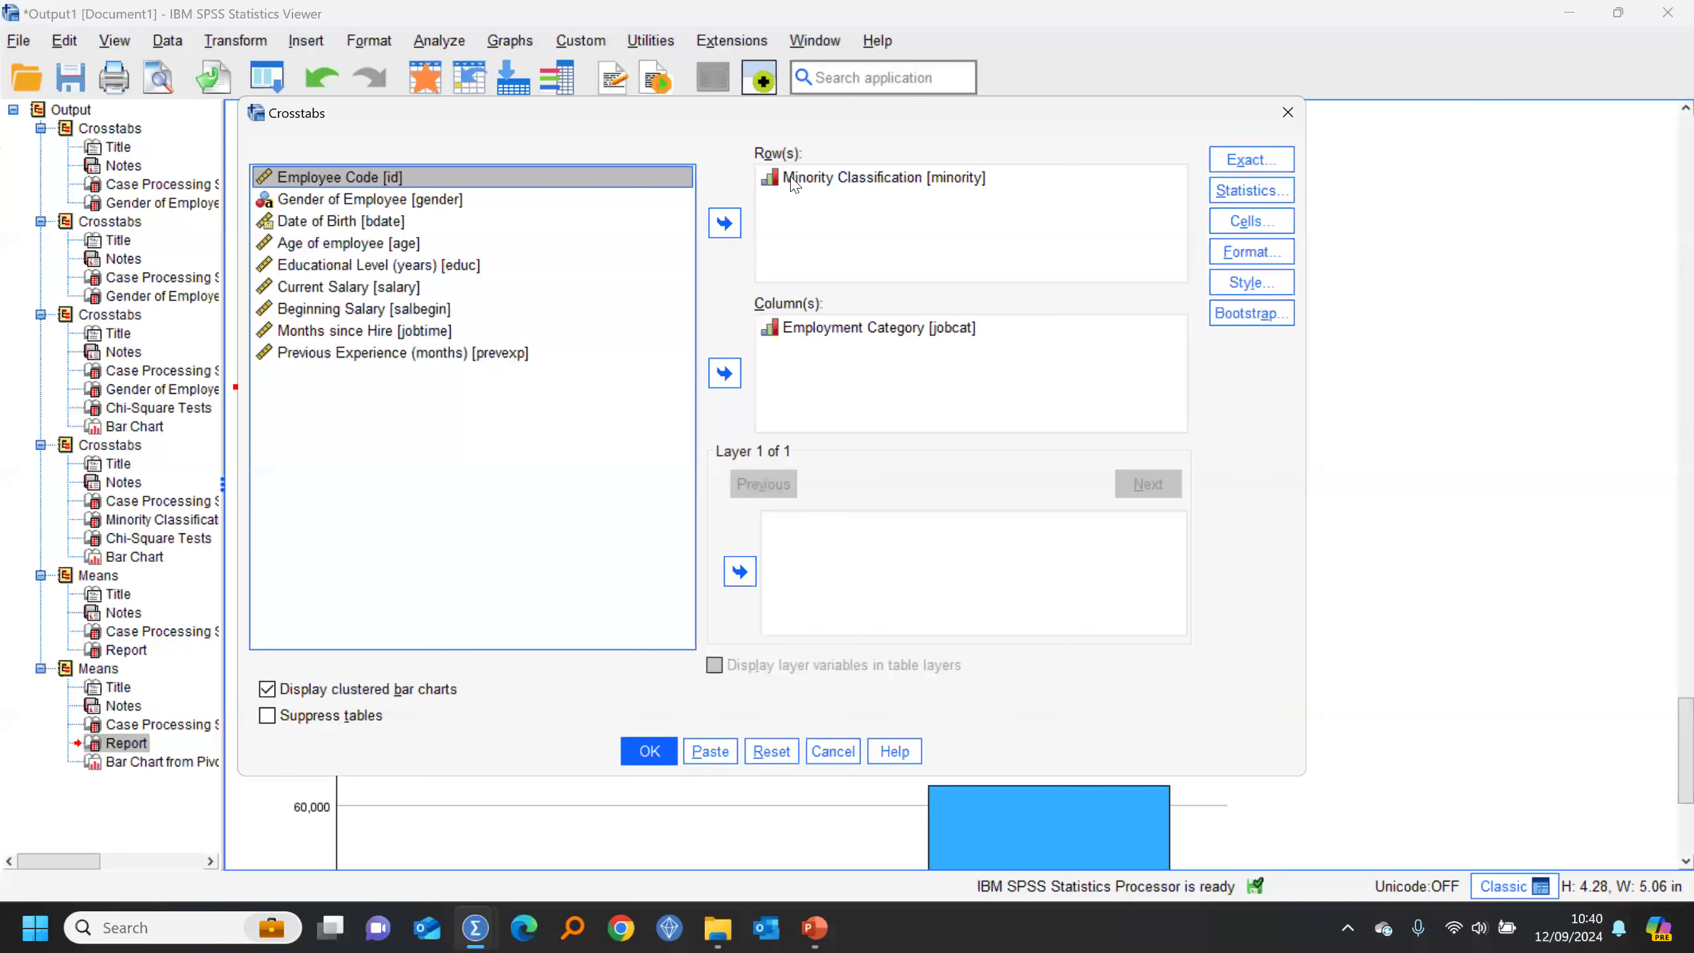
left_click(834, 177)
left_click(725, 223)
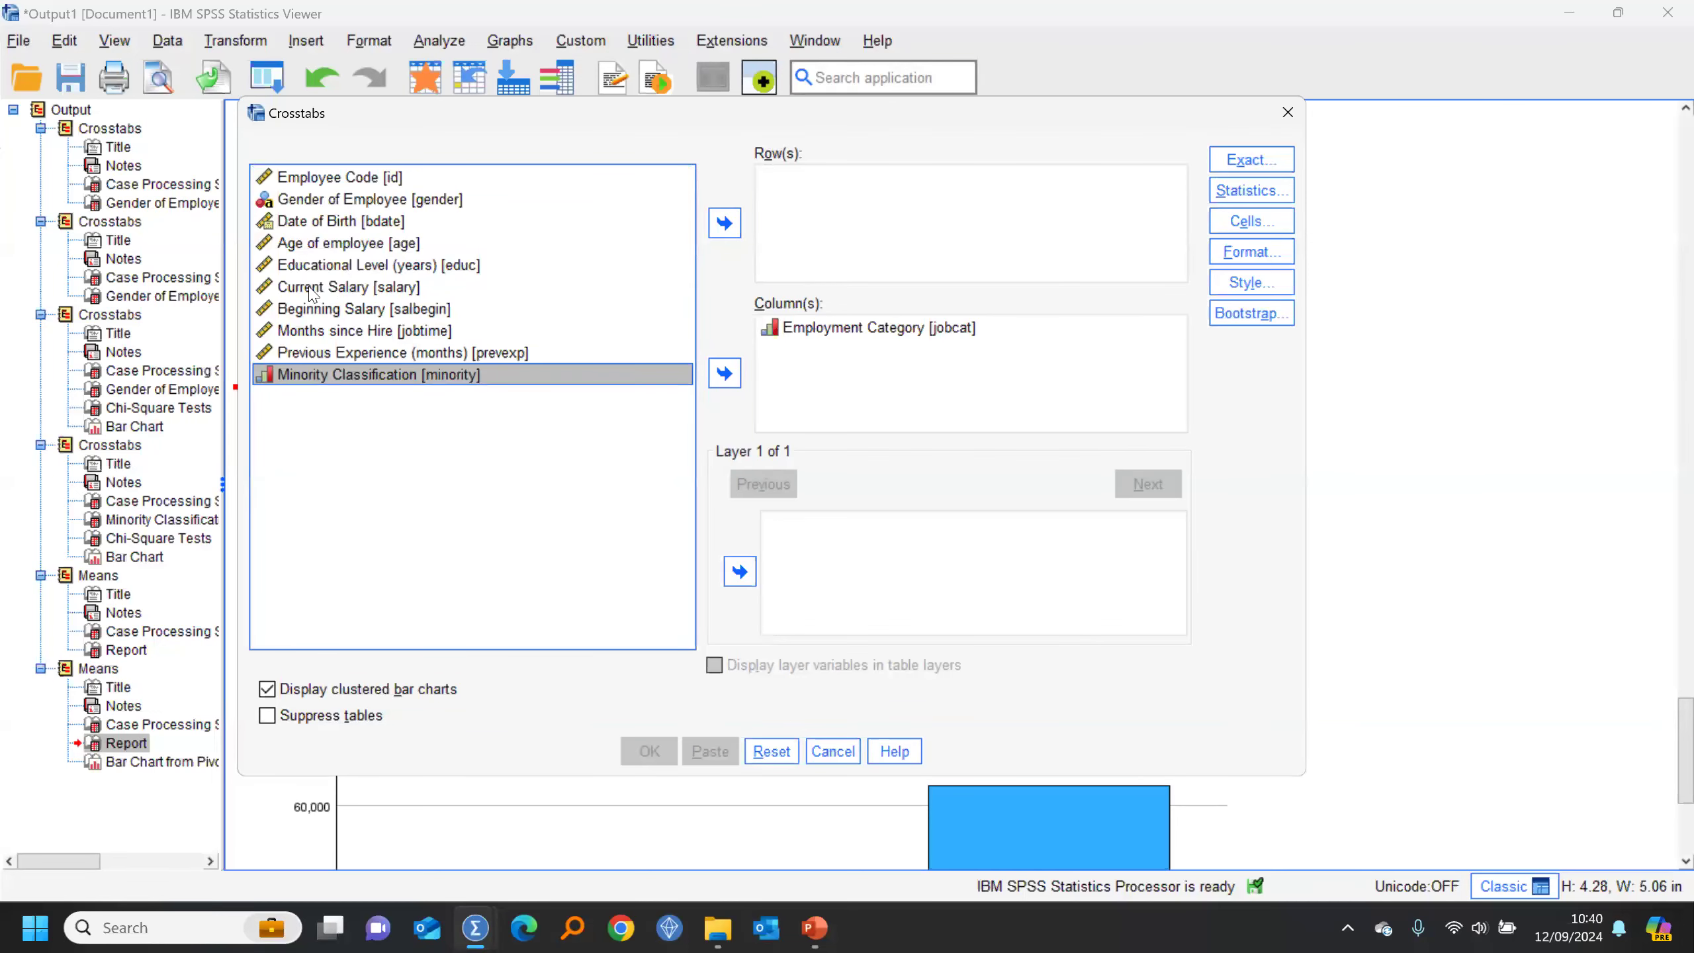
left_click(335, 287)
left_click(724, 223)
left_click(657, 750)
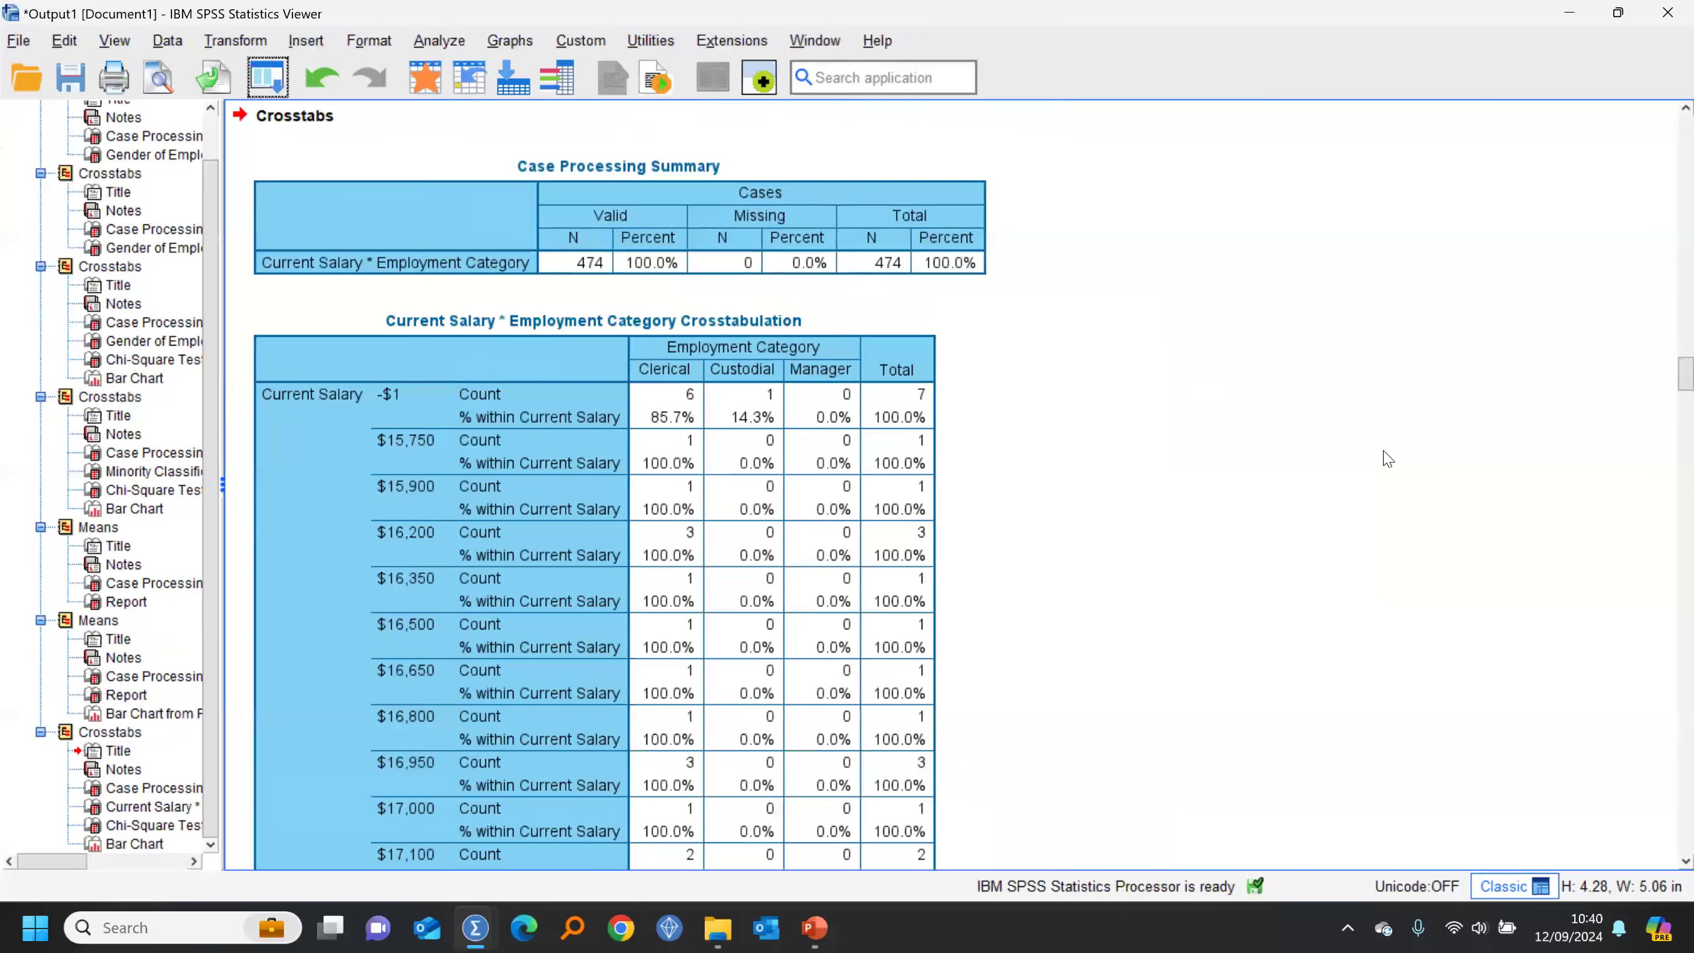
scroll(1387, 459, "down", 20)
scroll(1375, 454, "down", 20)
scroll(1371, 456, "up", 20)
scroll(1371, 457, "down", 15)
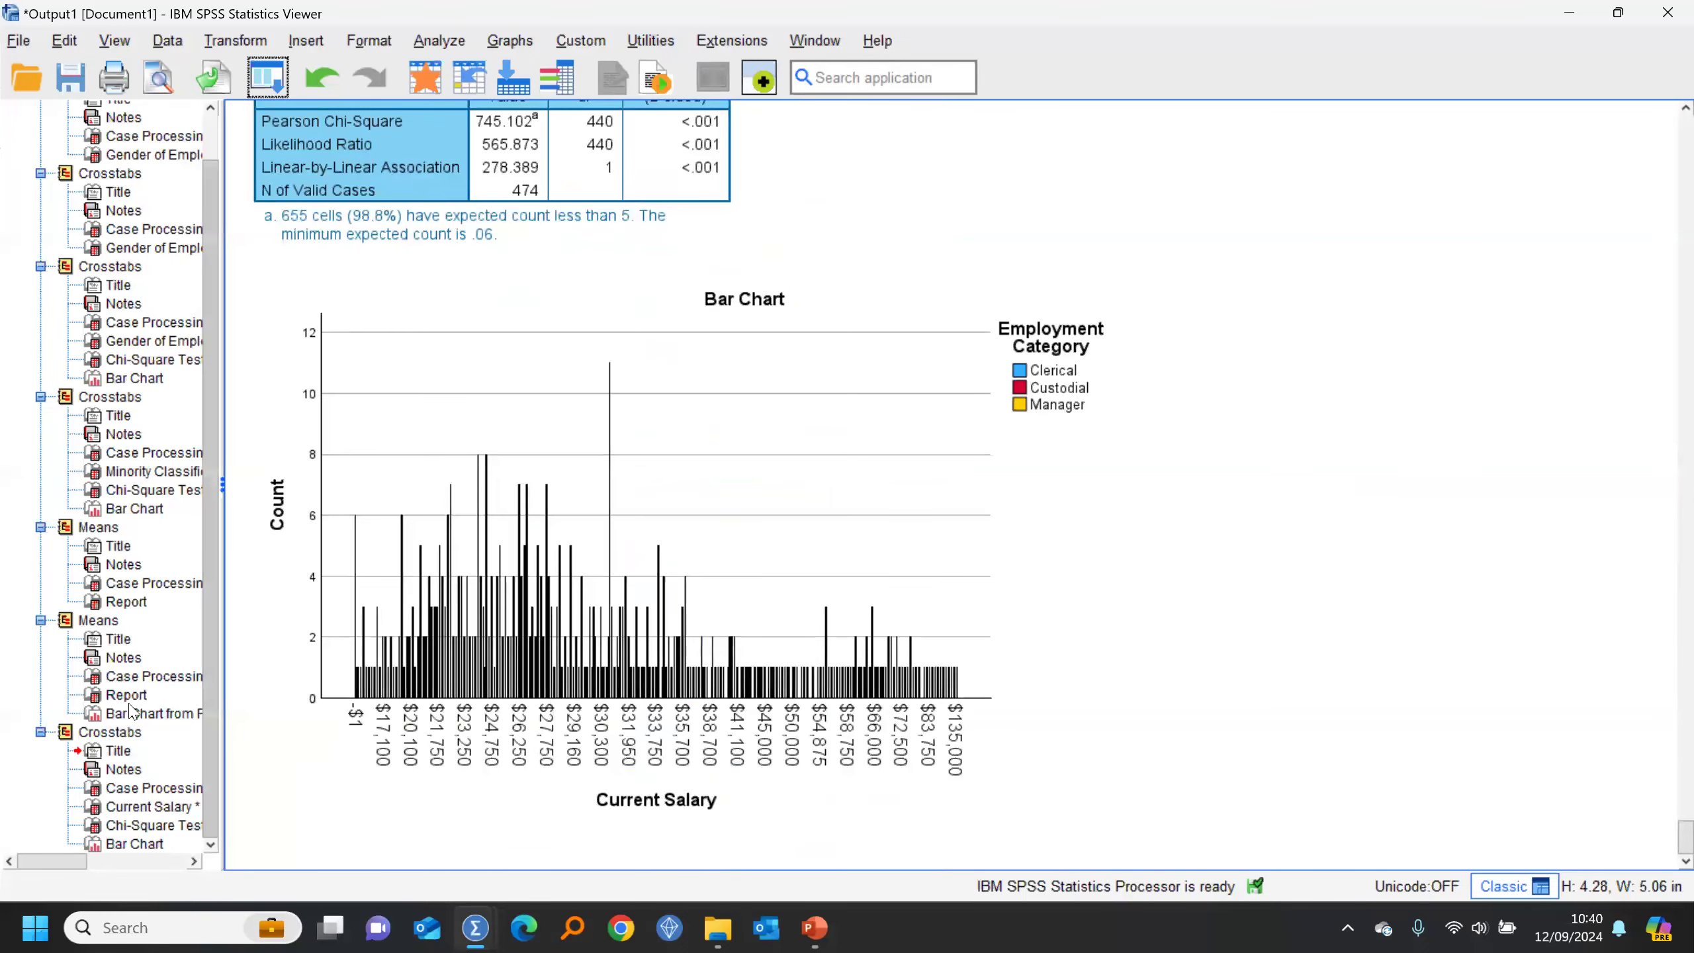
Step: Delete the whole Current Salary by Employment Category Crosstabs output from the Viewer
left_click(79, 732)
scroll(433, 400, "up", 5)
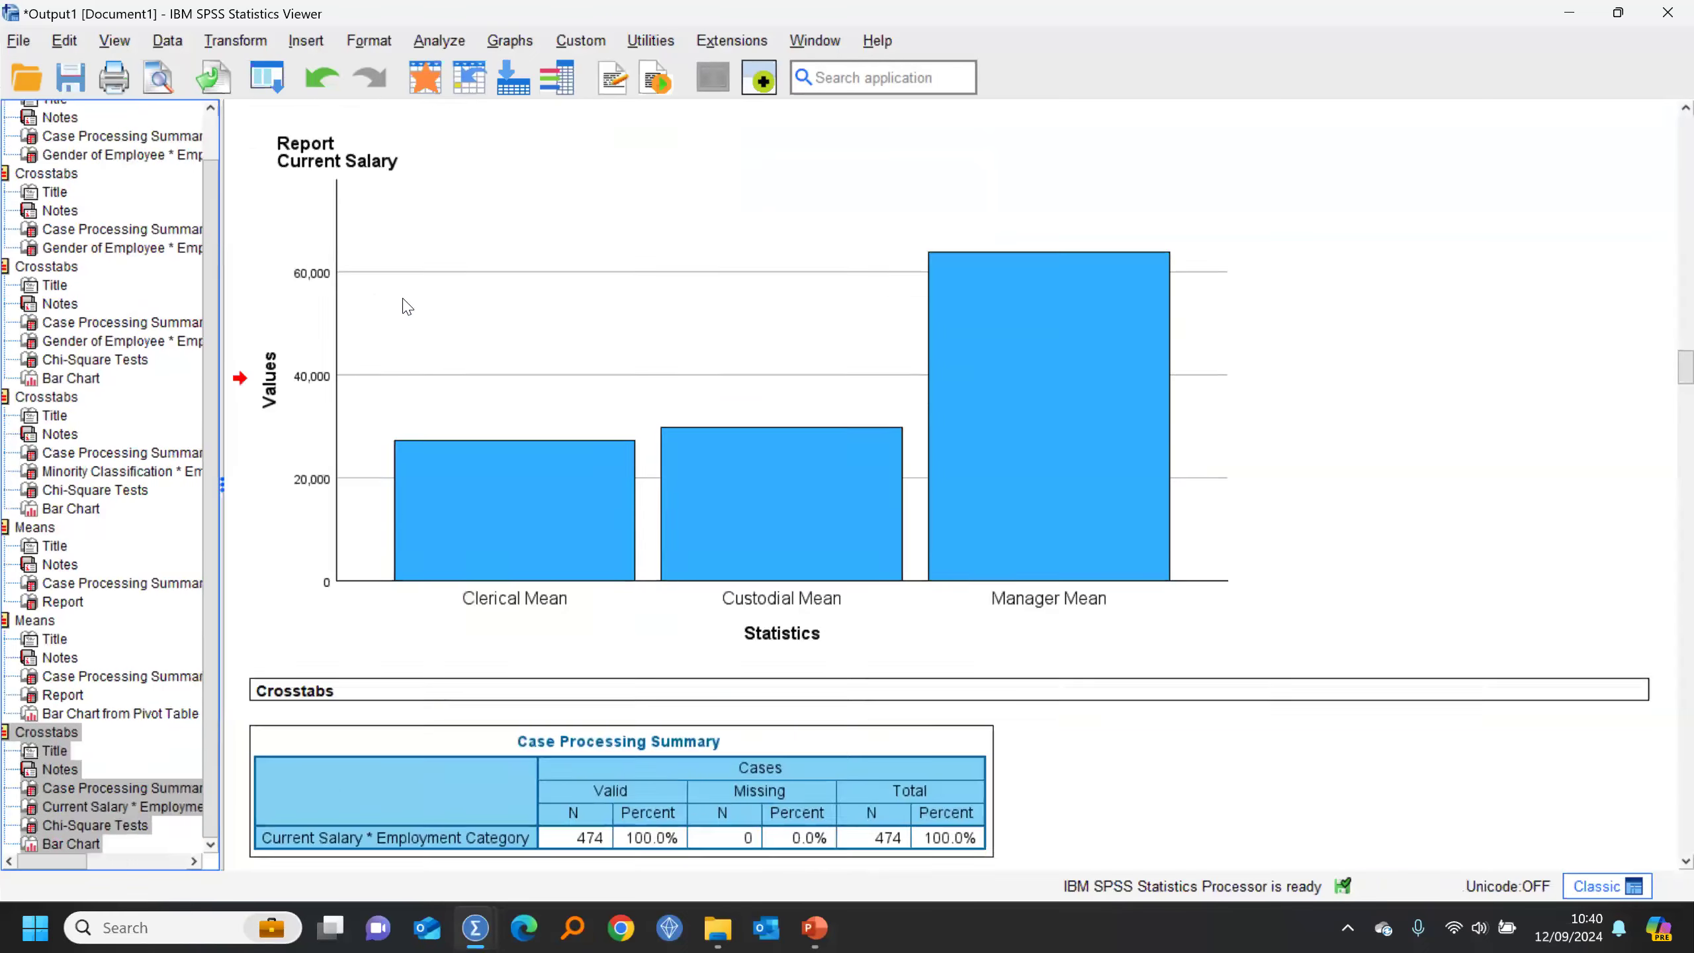
scroll(407, 306, "up", 3)
Step: Start Visual Binning of Current Salary from the Data Editor, naming the binned variable Salband with the label Current Salary (Grouped)
left_click(425, 77)
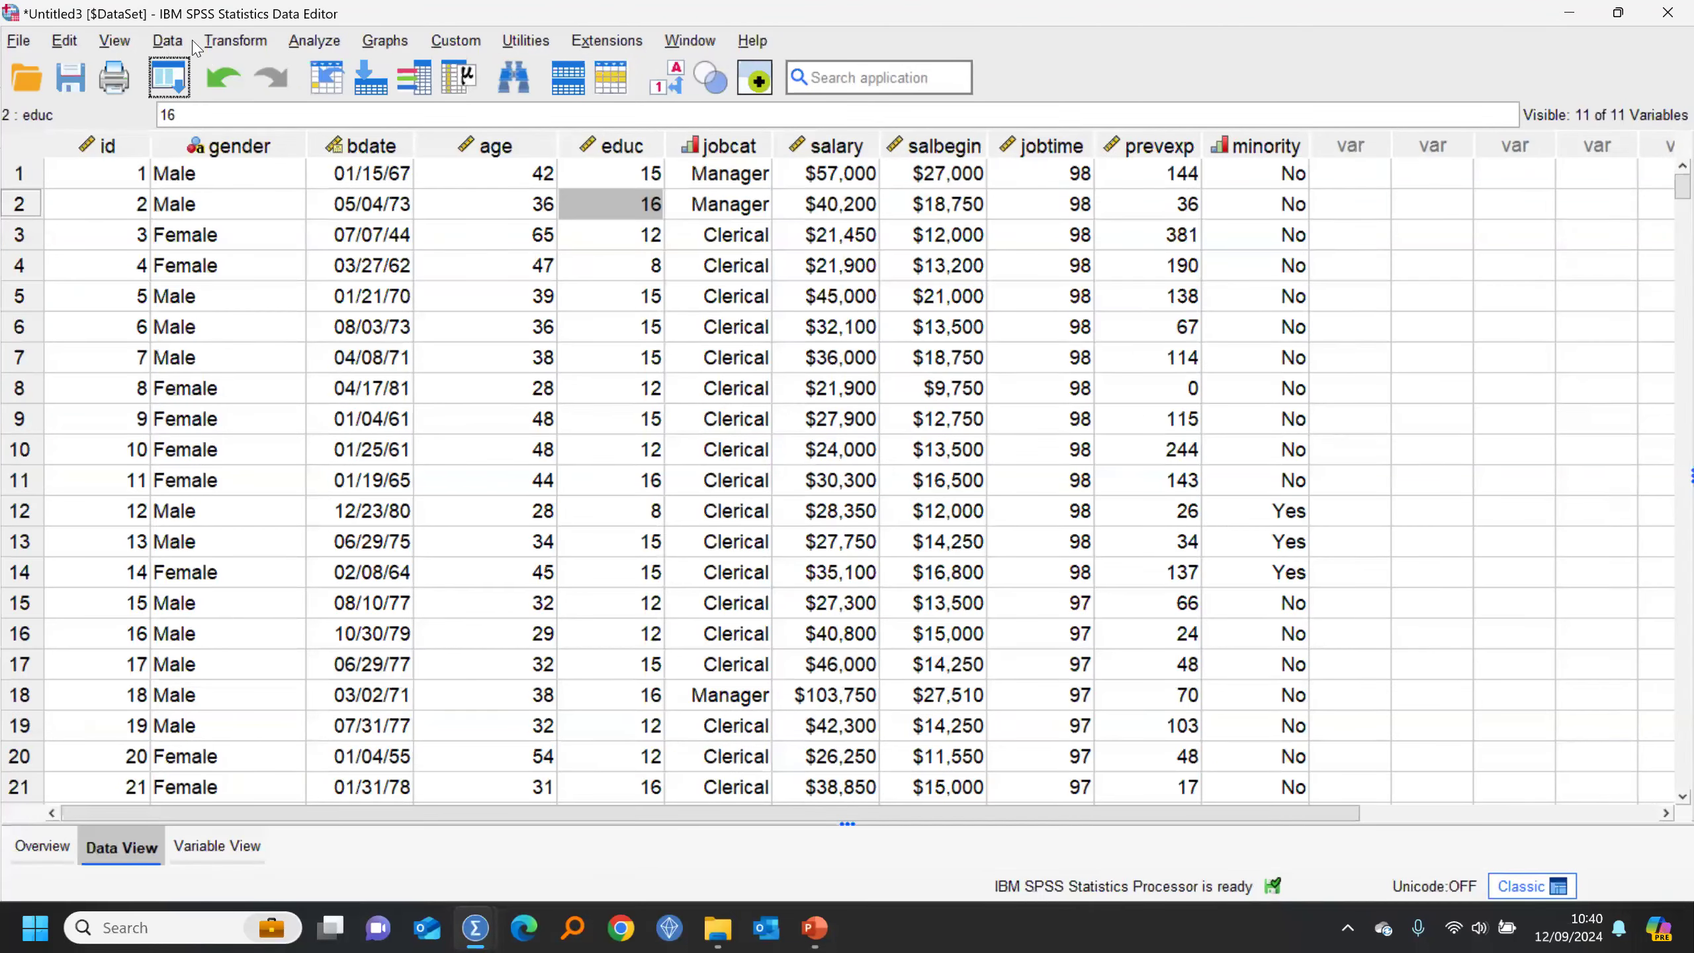
left_click(231, 47)
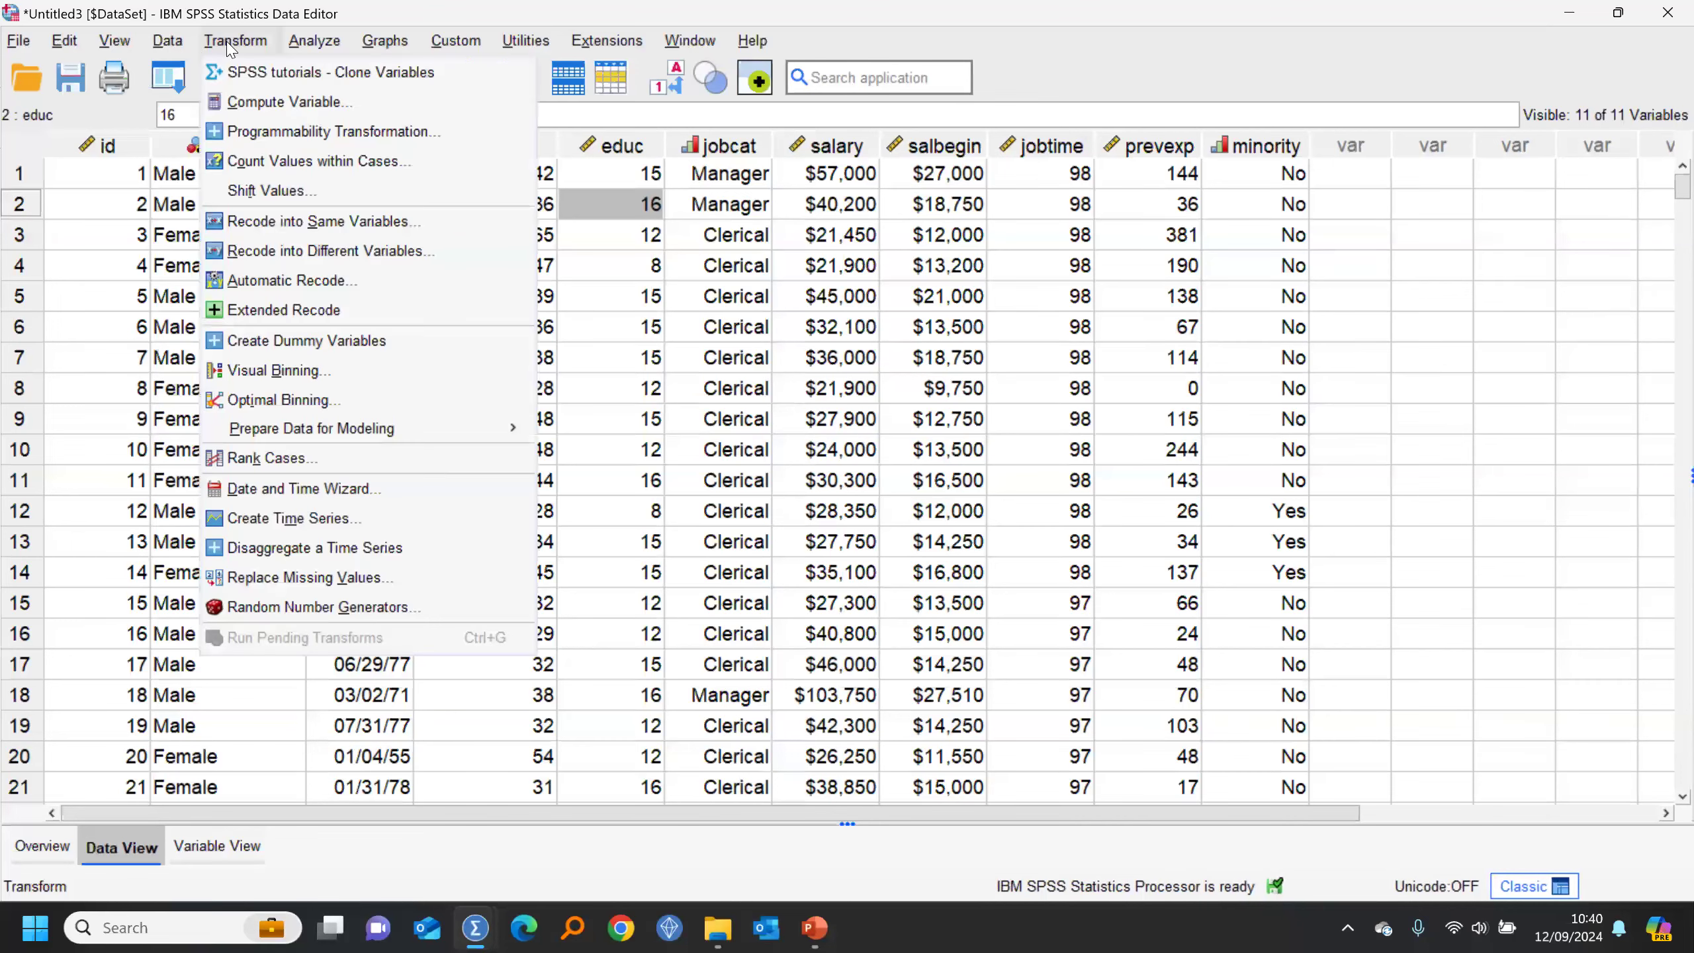
left_click(292, 373)
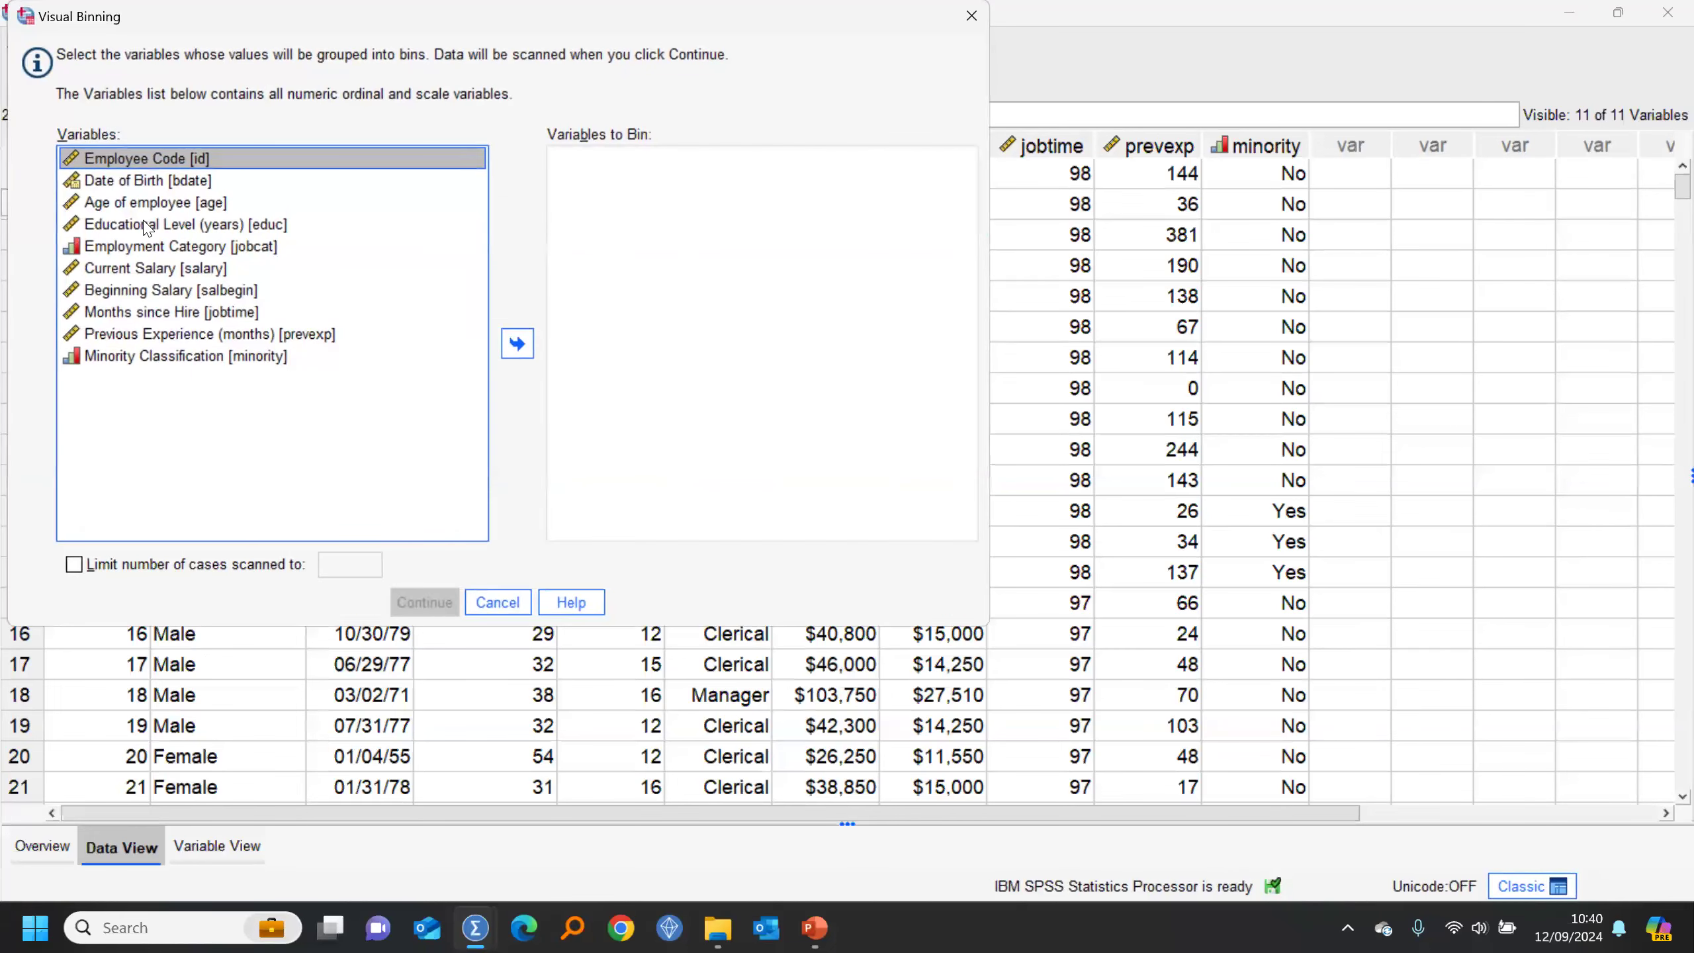
left_click(128, 270)
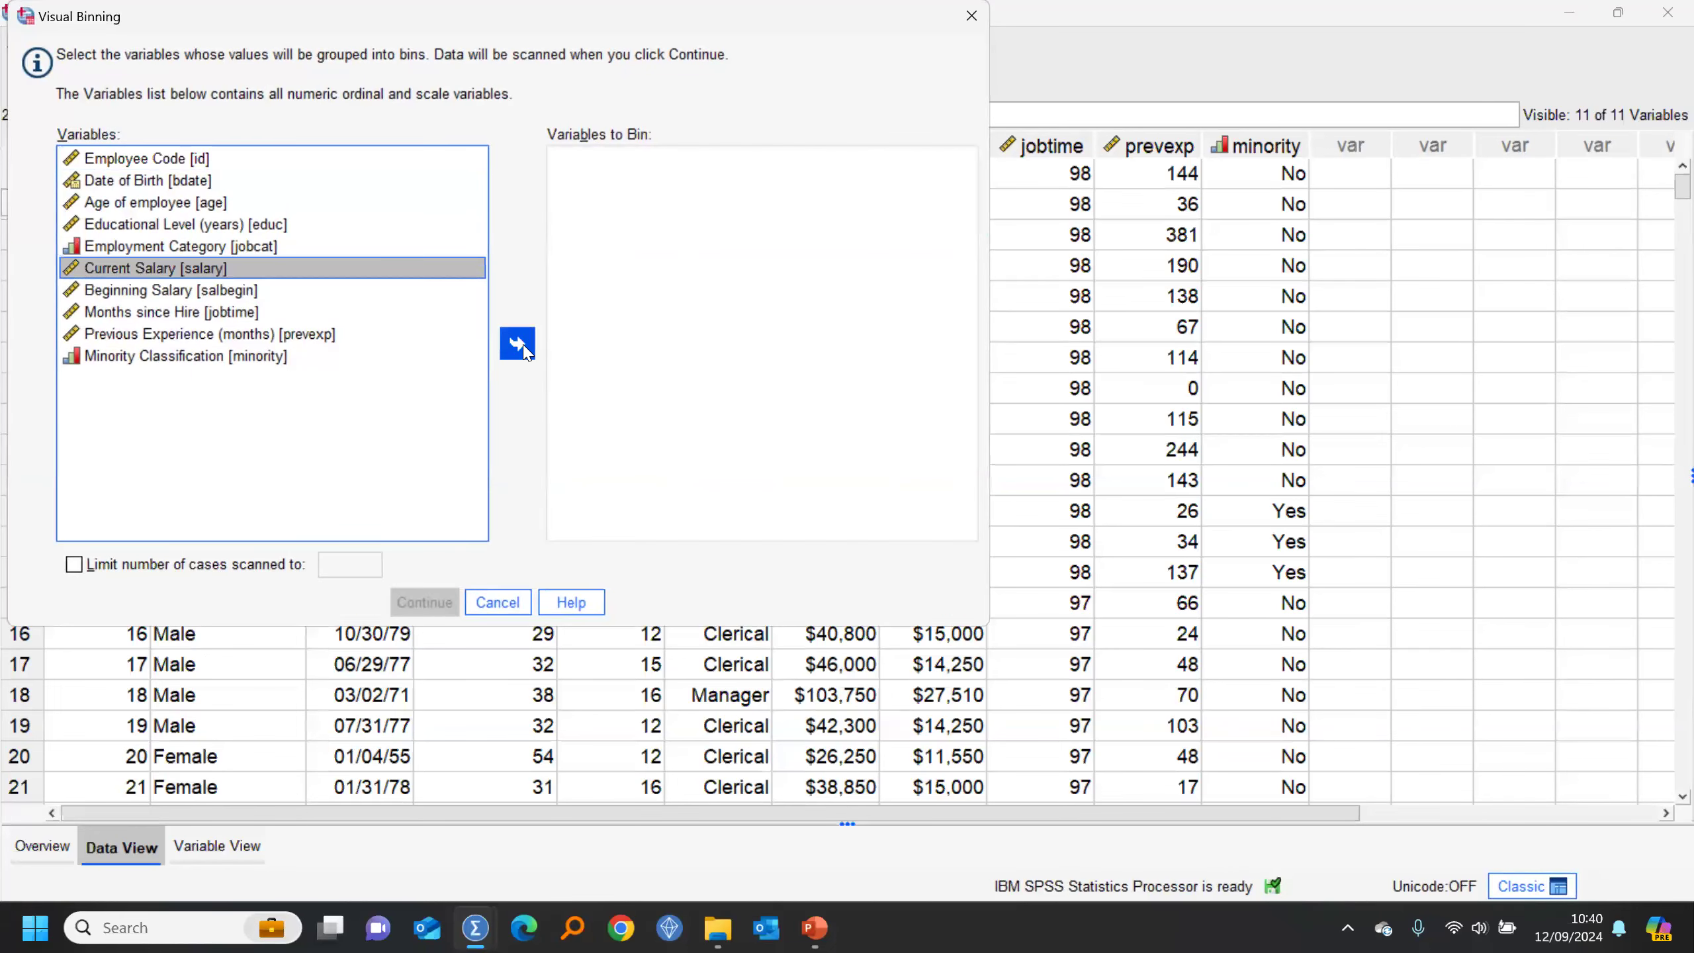
left_click(525, 352)
left_click(422, 598)
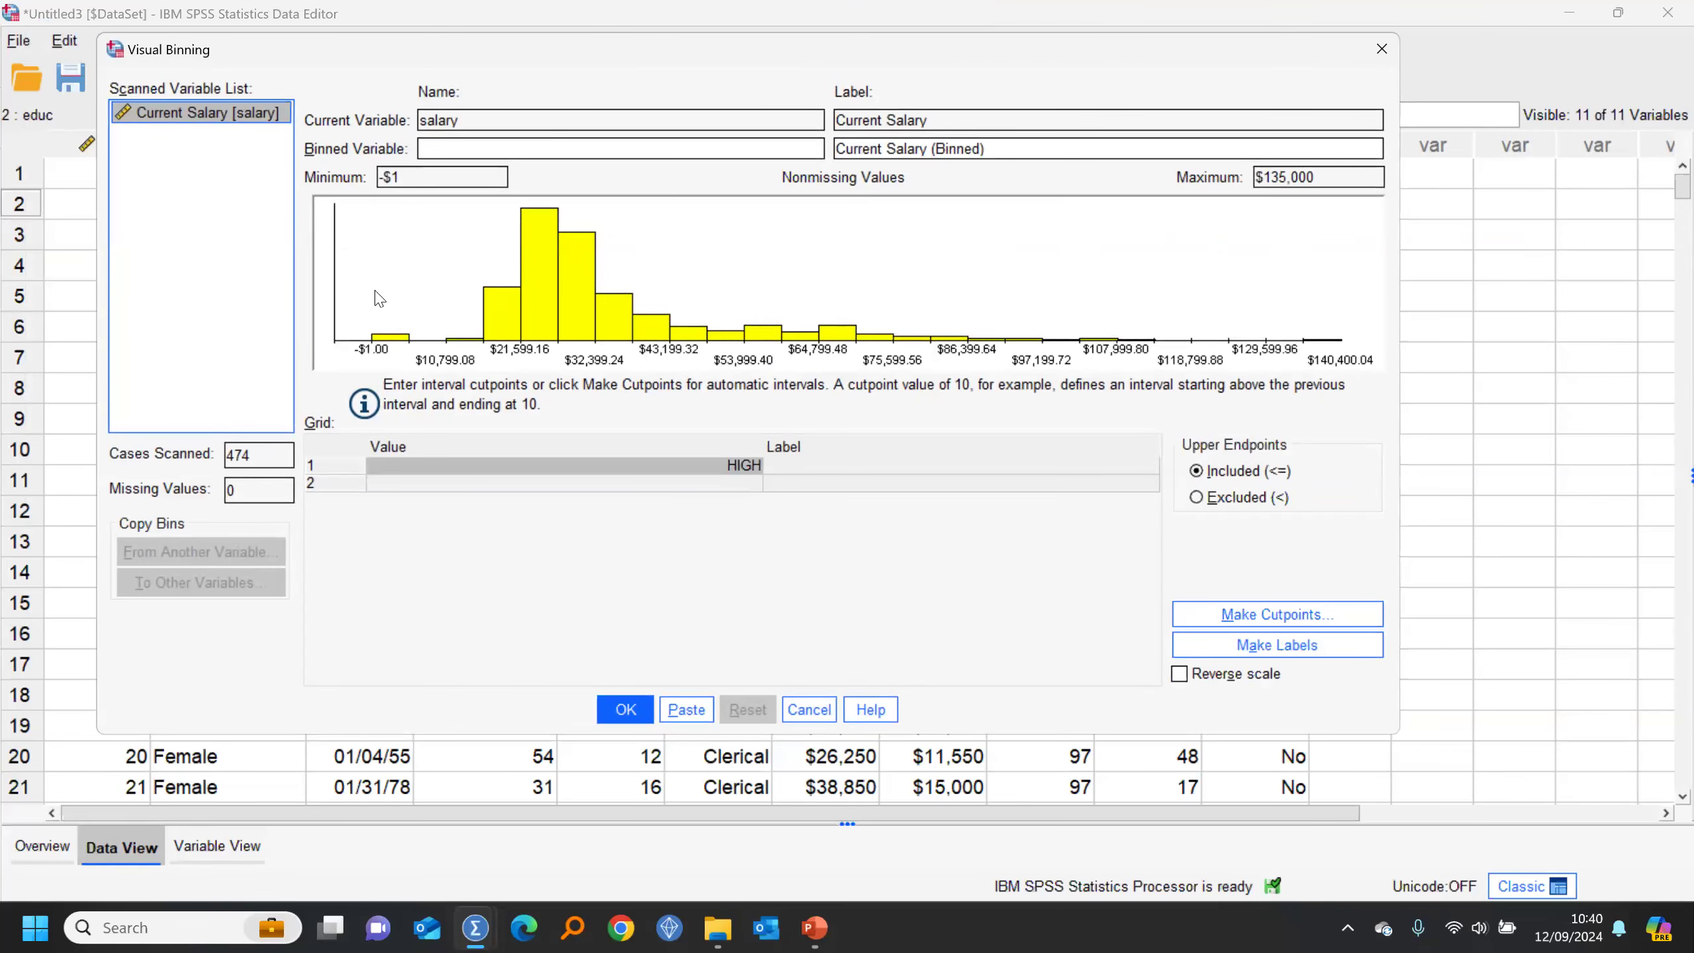
left_click(467, 148)
type("Salband")
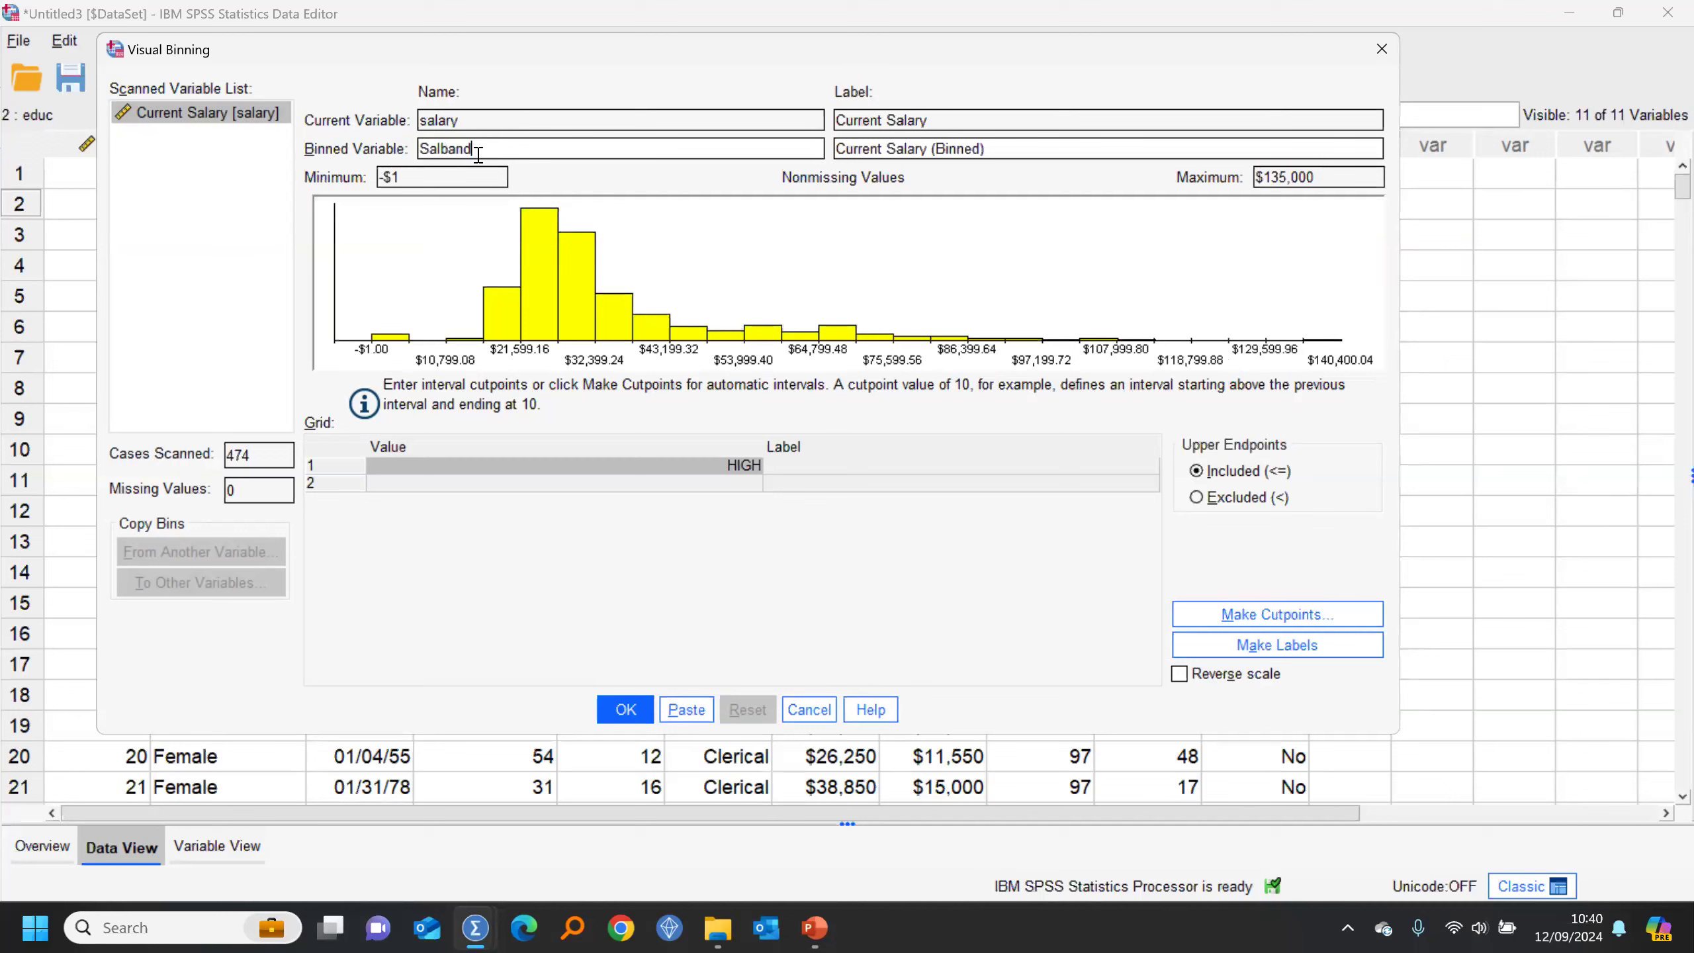
double_click(956, 147)
type("Grouped")
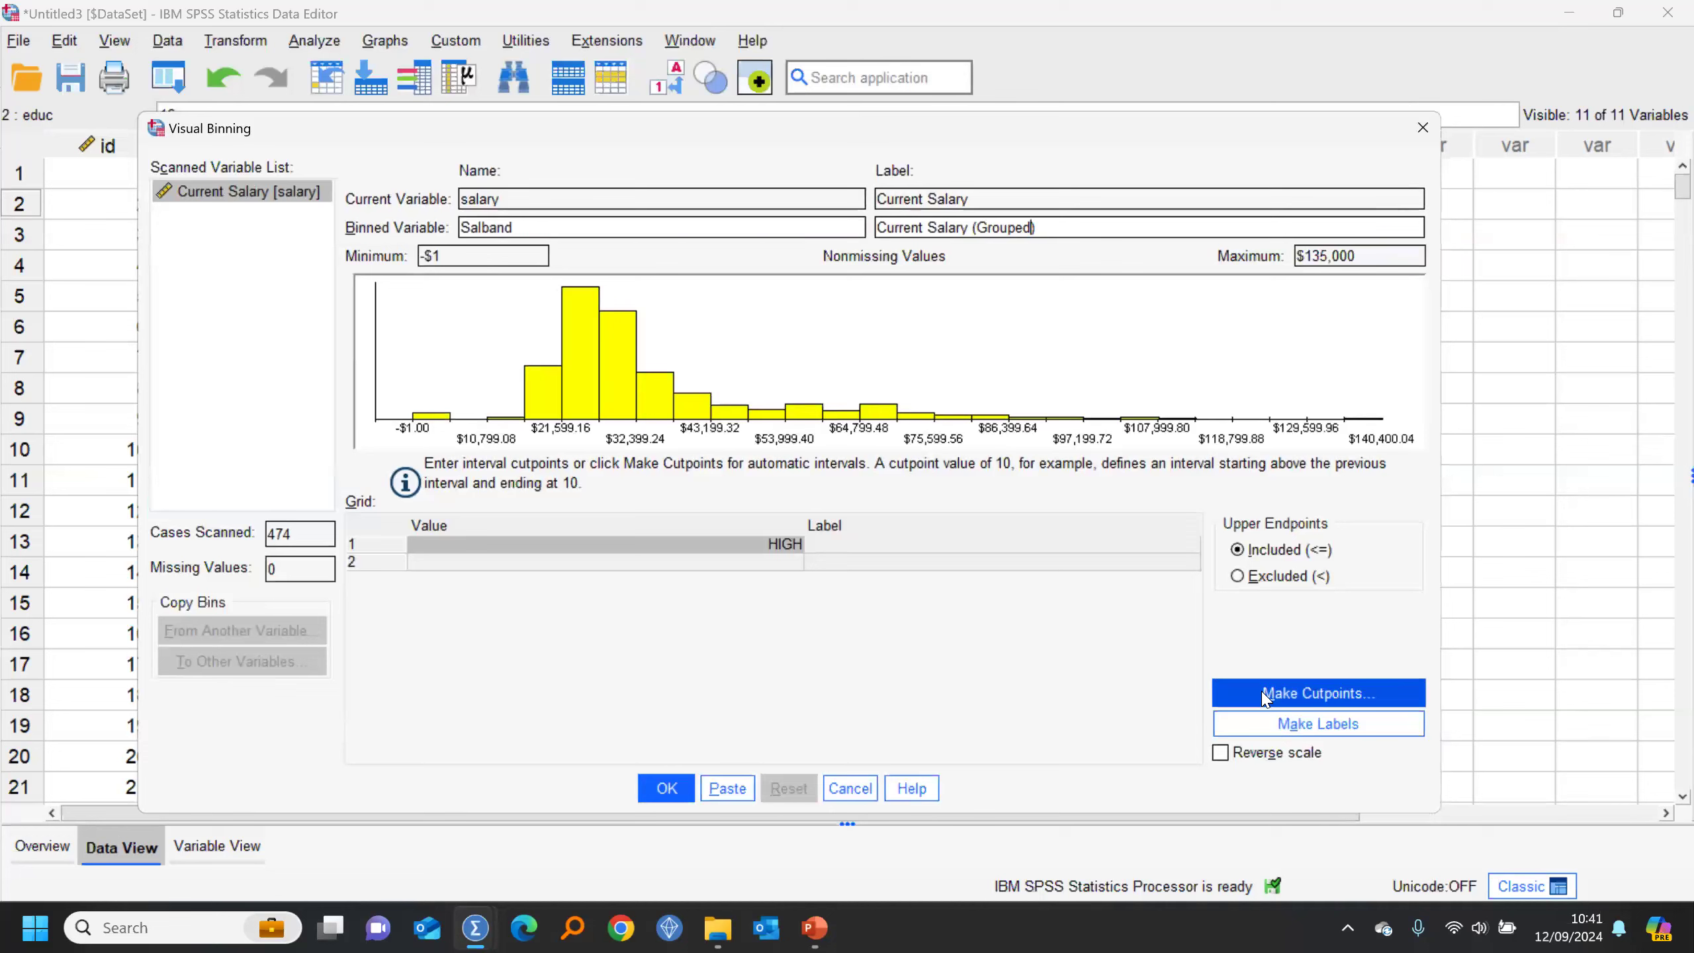
Step: Apply 3 equal-percentile cutpoints to the salary binning, then cancel Visual Binning and discard the changes
left_click(1266, 696)
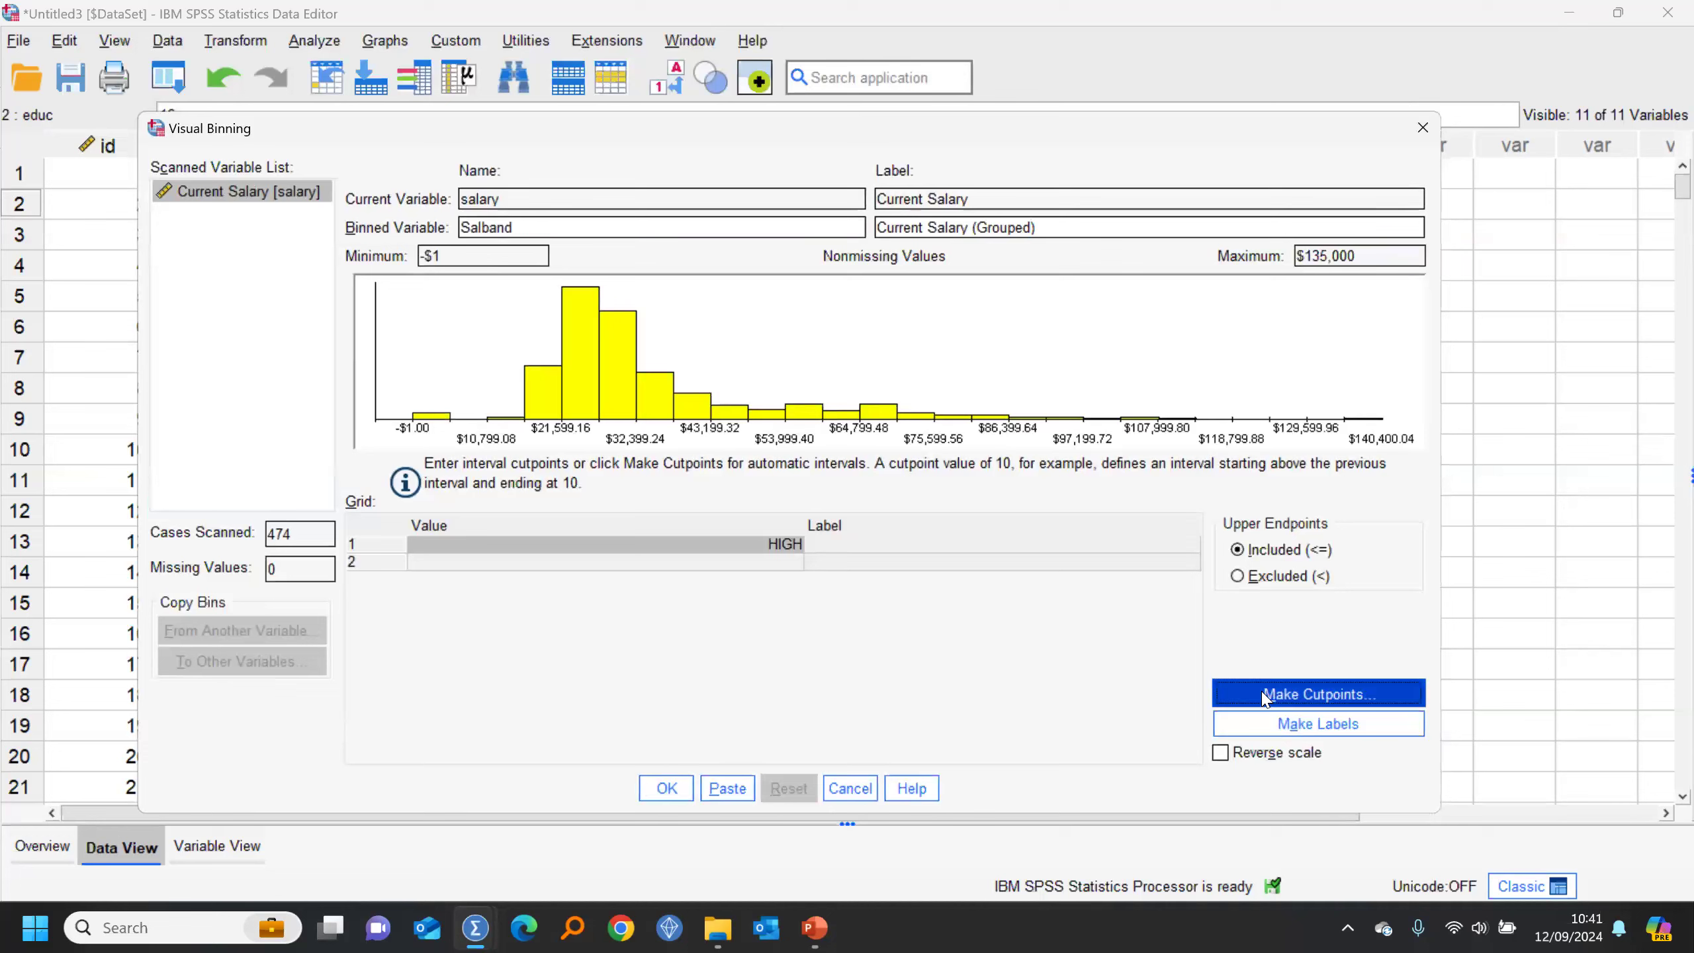
left_click(582, 409)
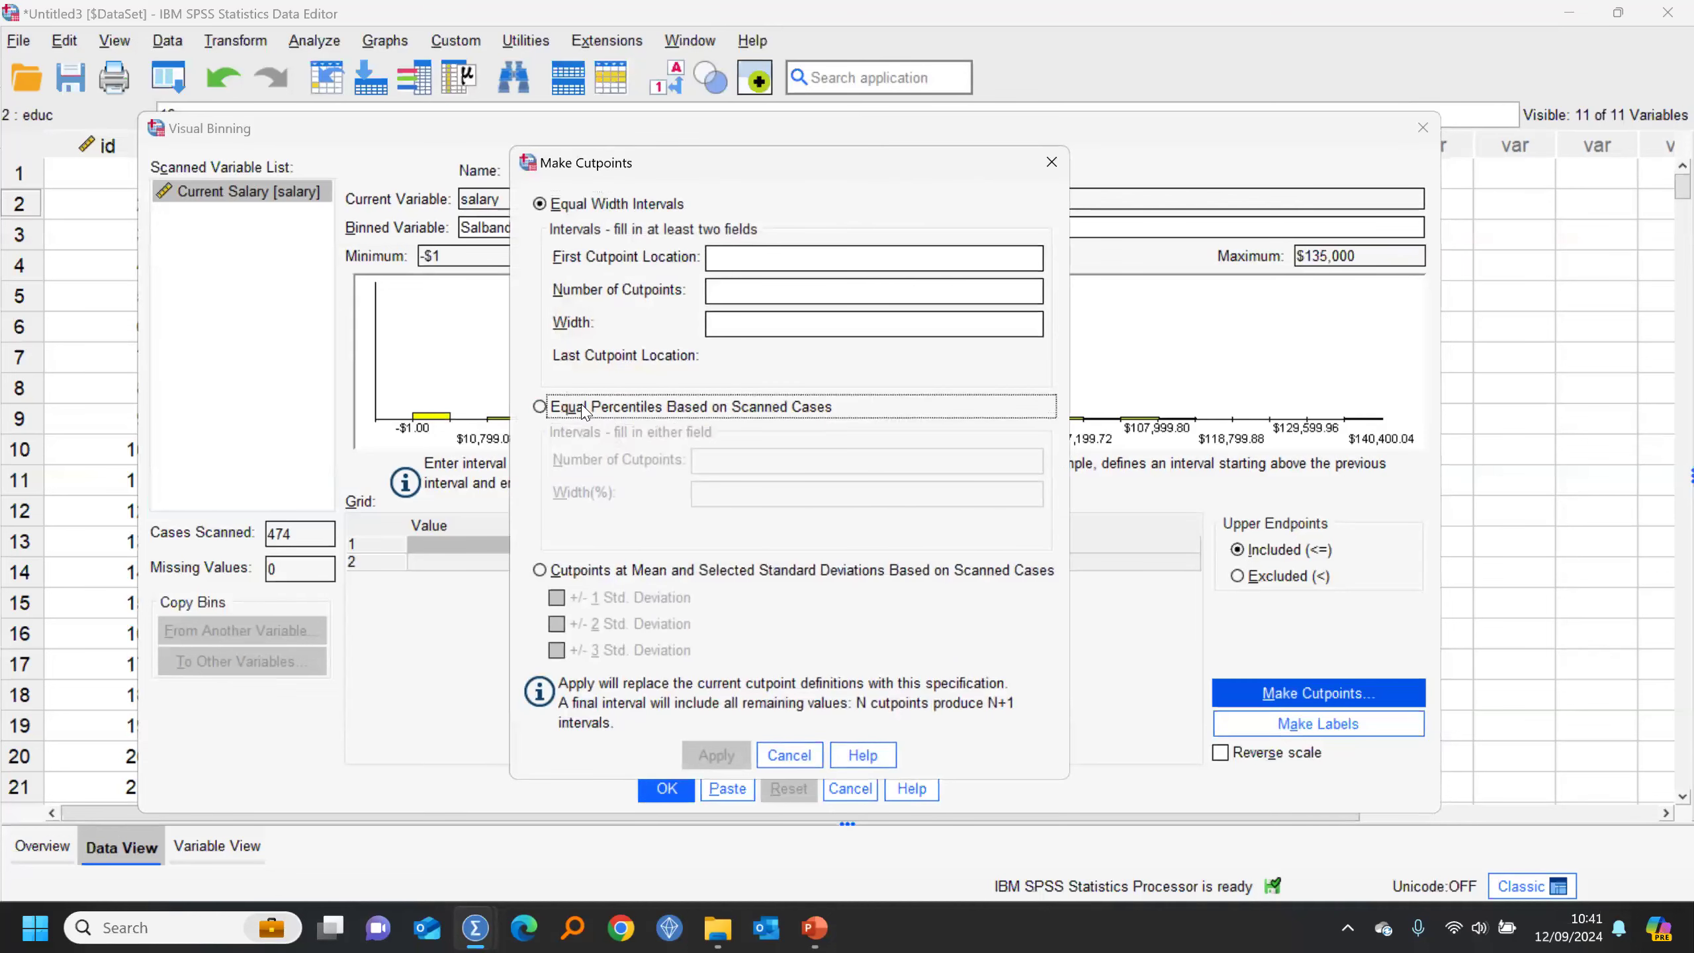
left_click(761, 455)
type("3")
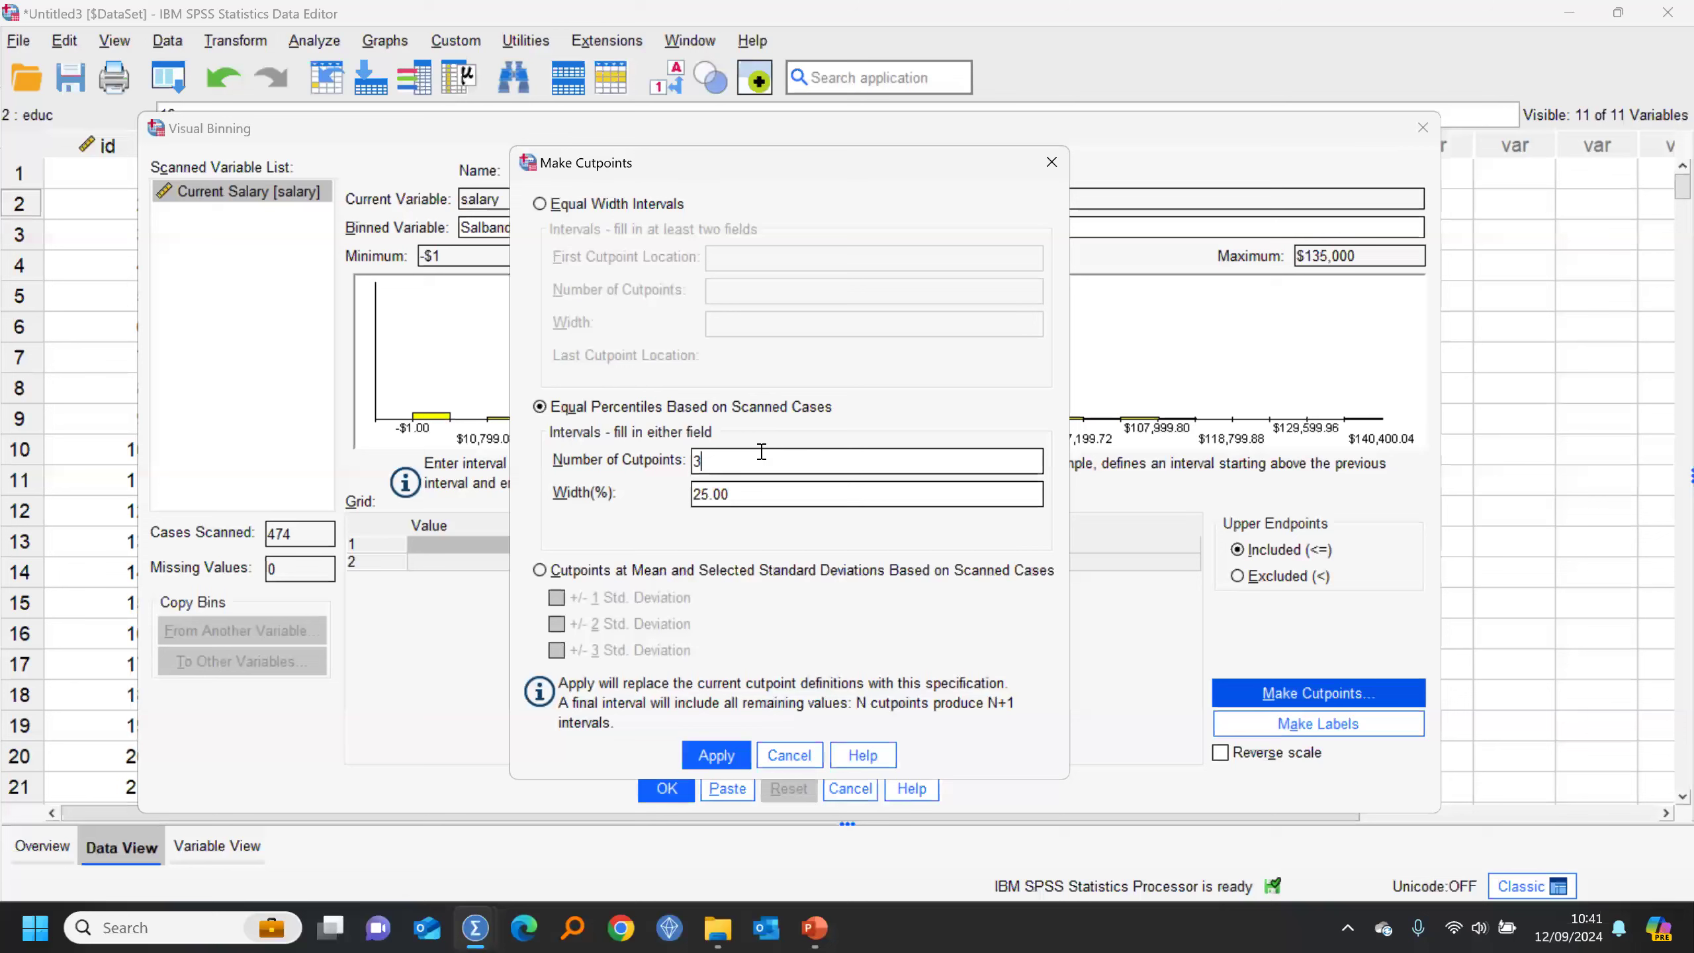
left_click(715, 755)
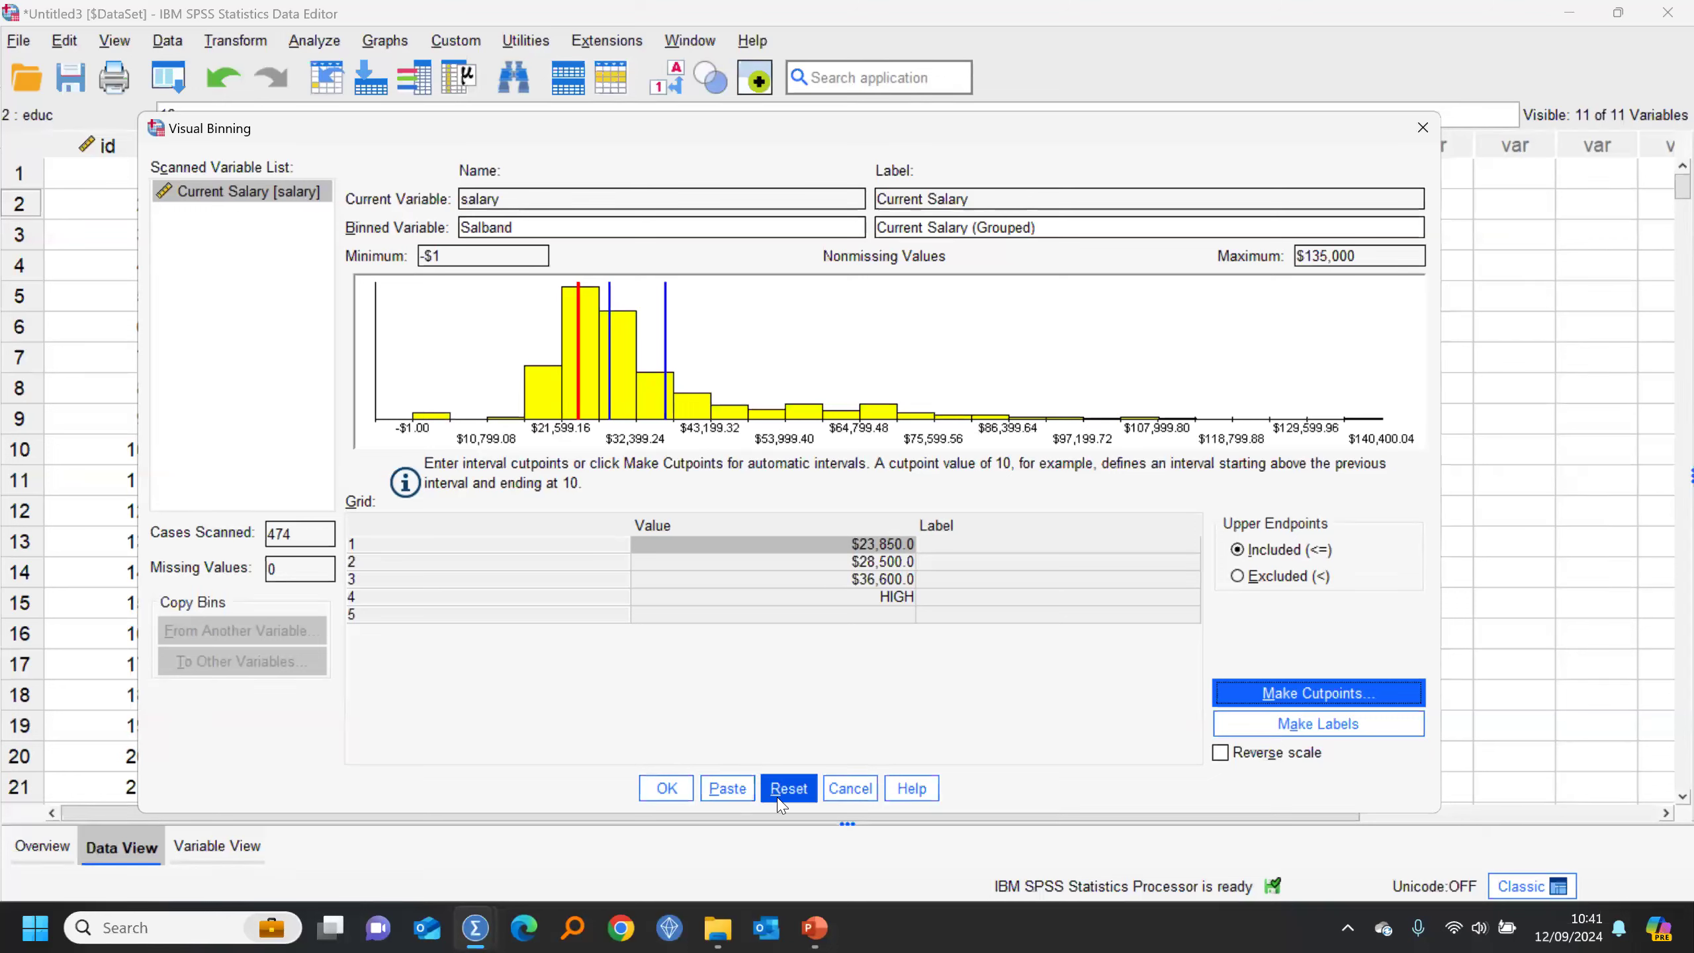
left_click(850, 789)
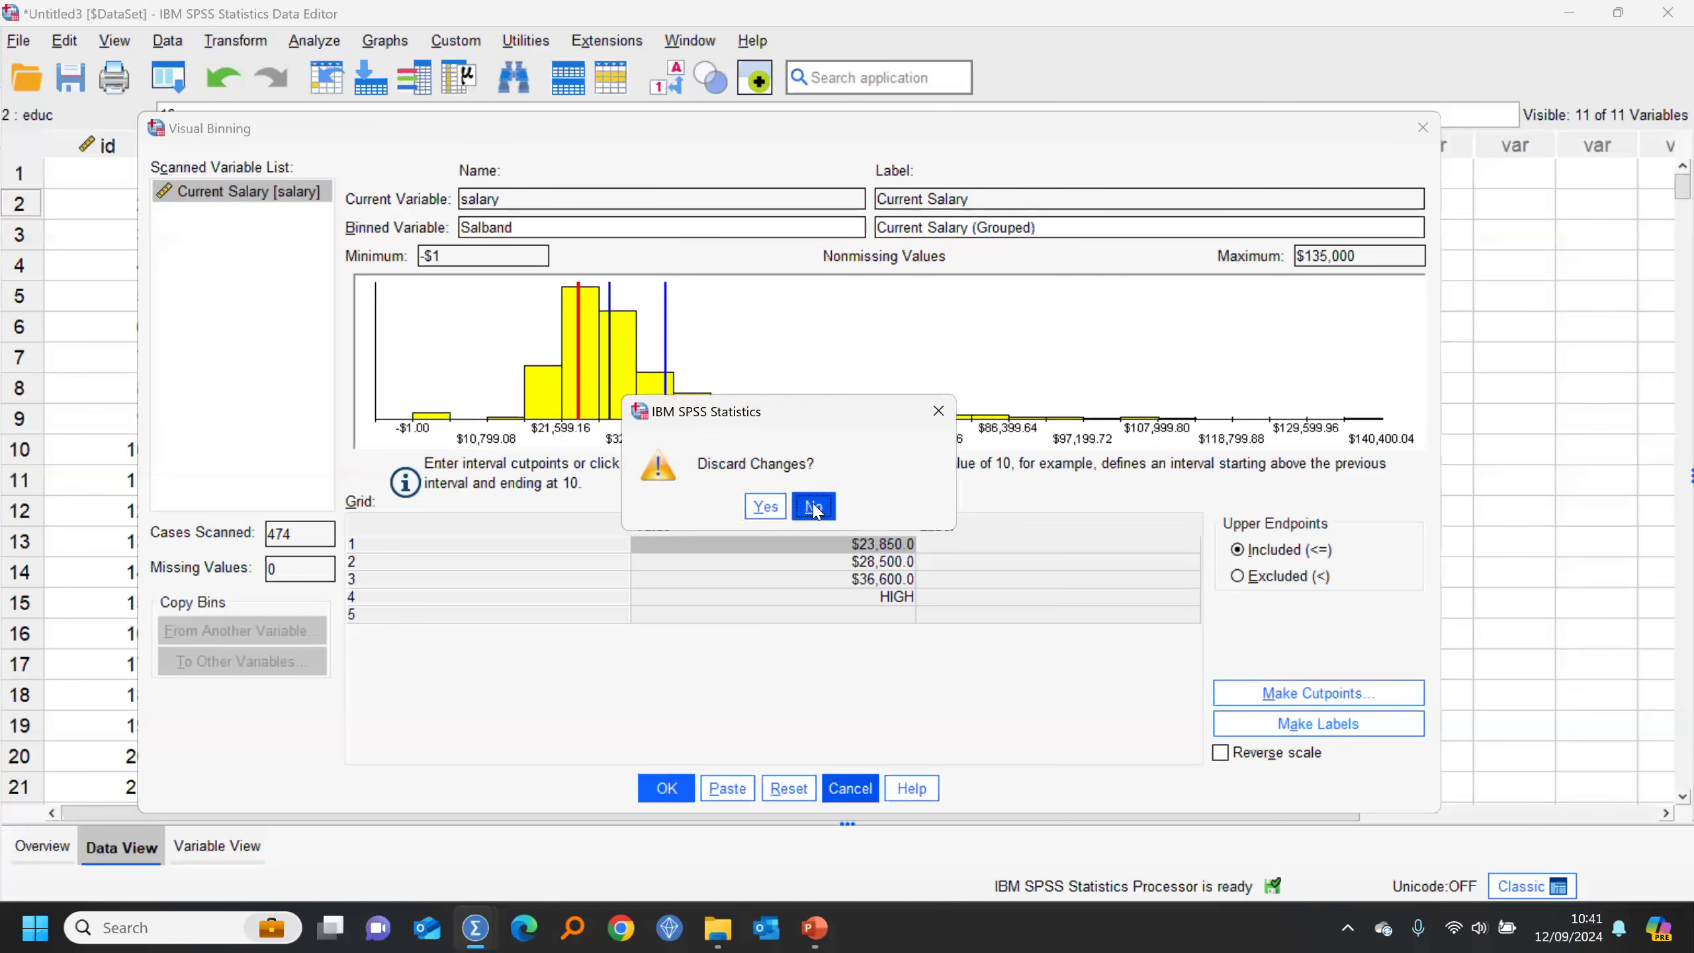
left_click(766, 506)
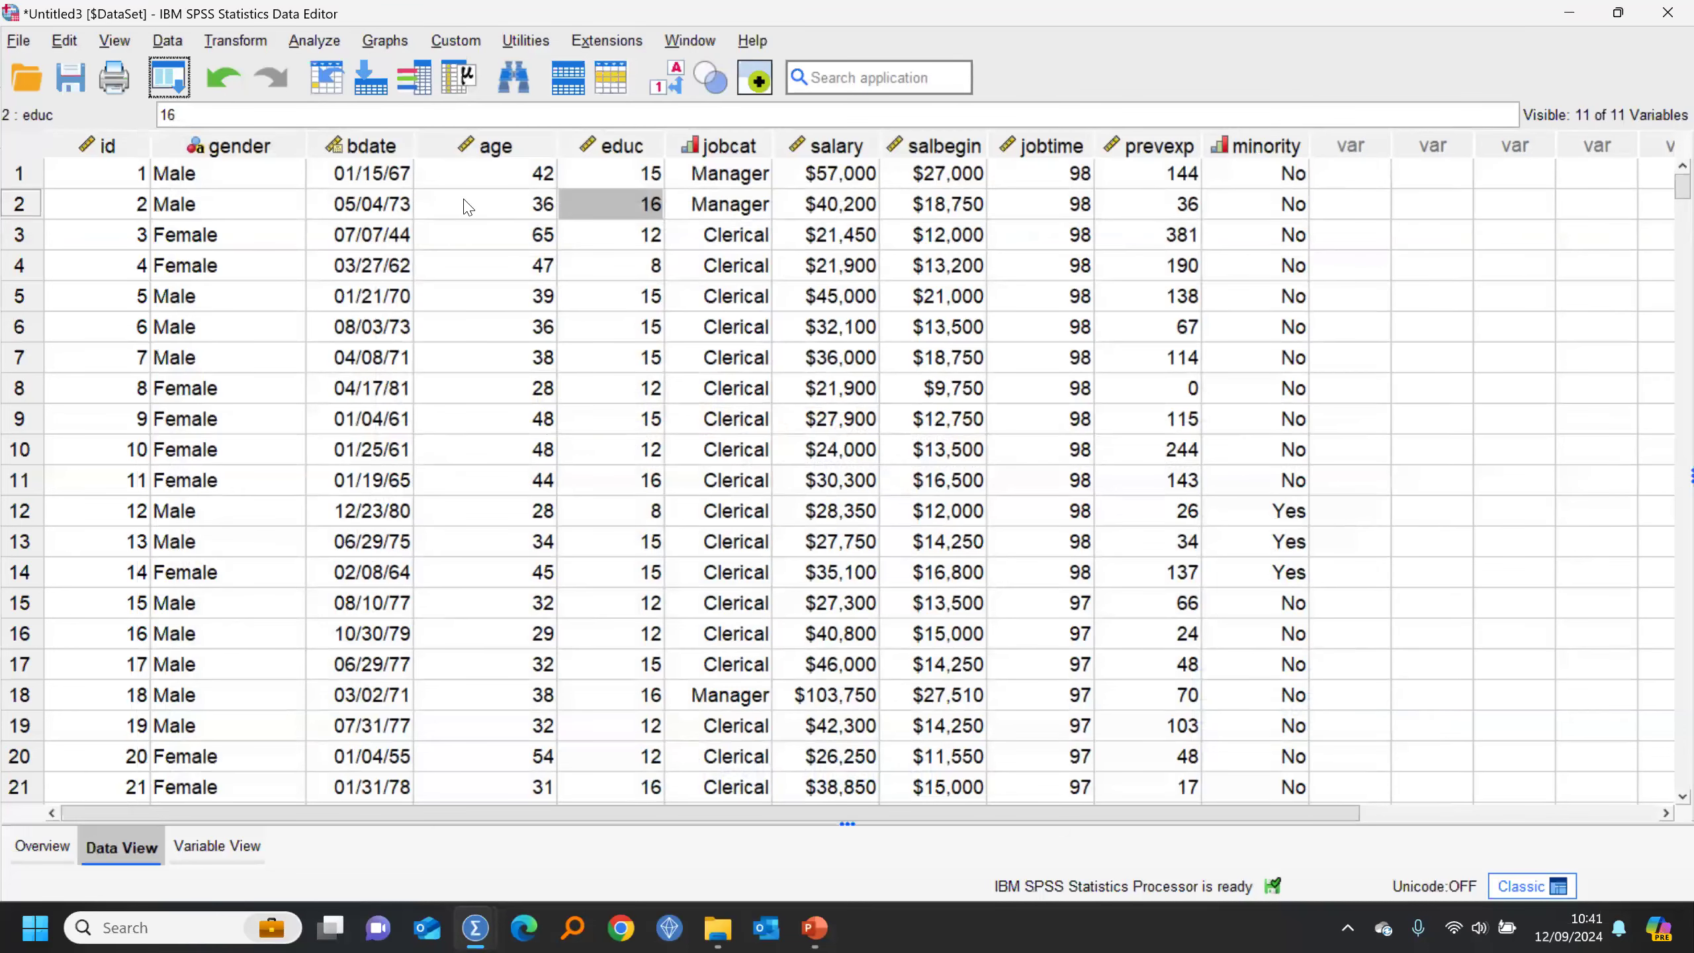
Step: Produce descriptive statistics for the salary variable in the output and return to the Data Editor
right_click(868, 199)
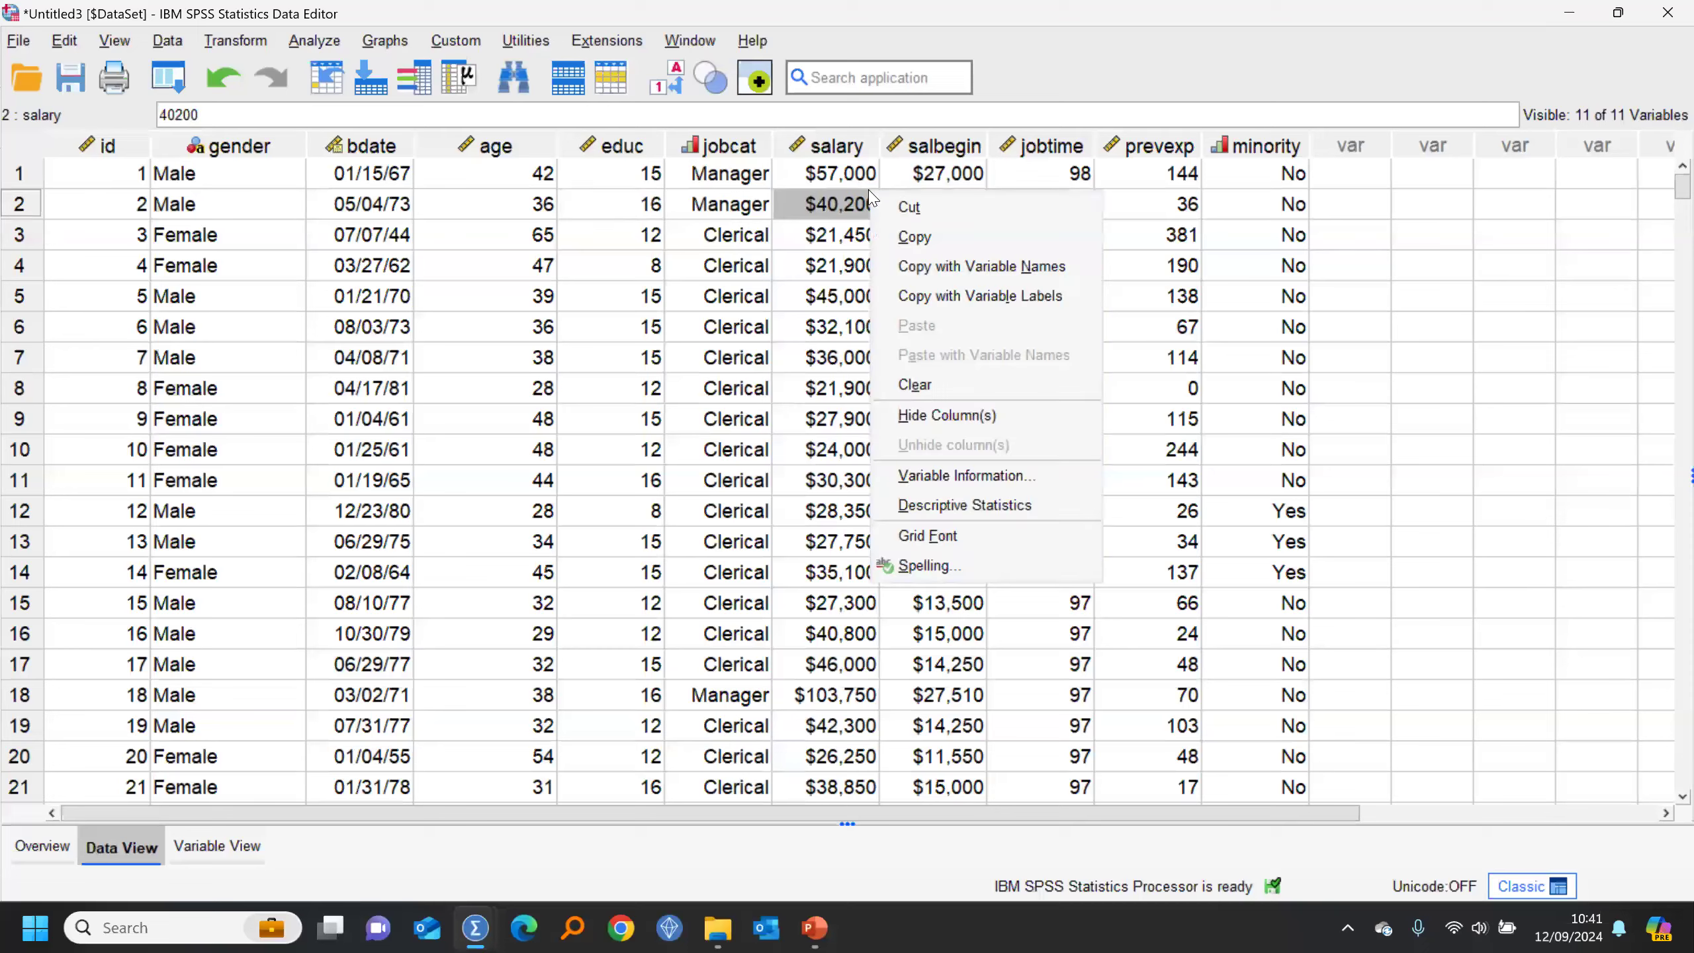
left_click(975, 507)
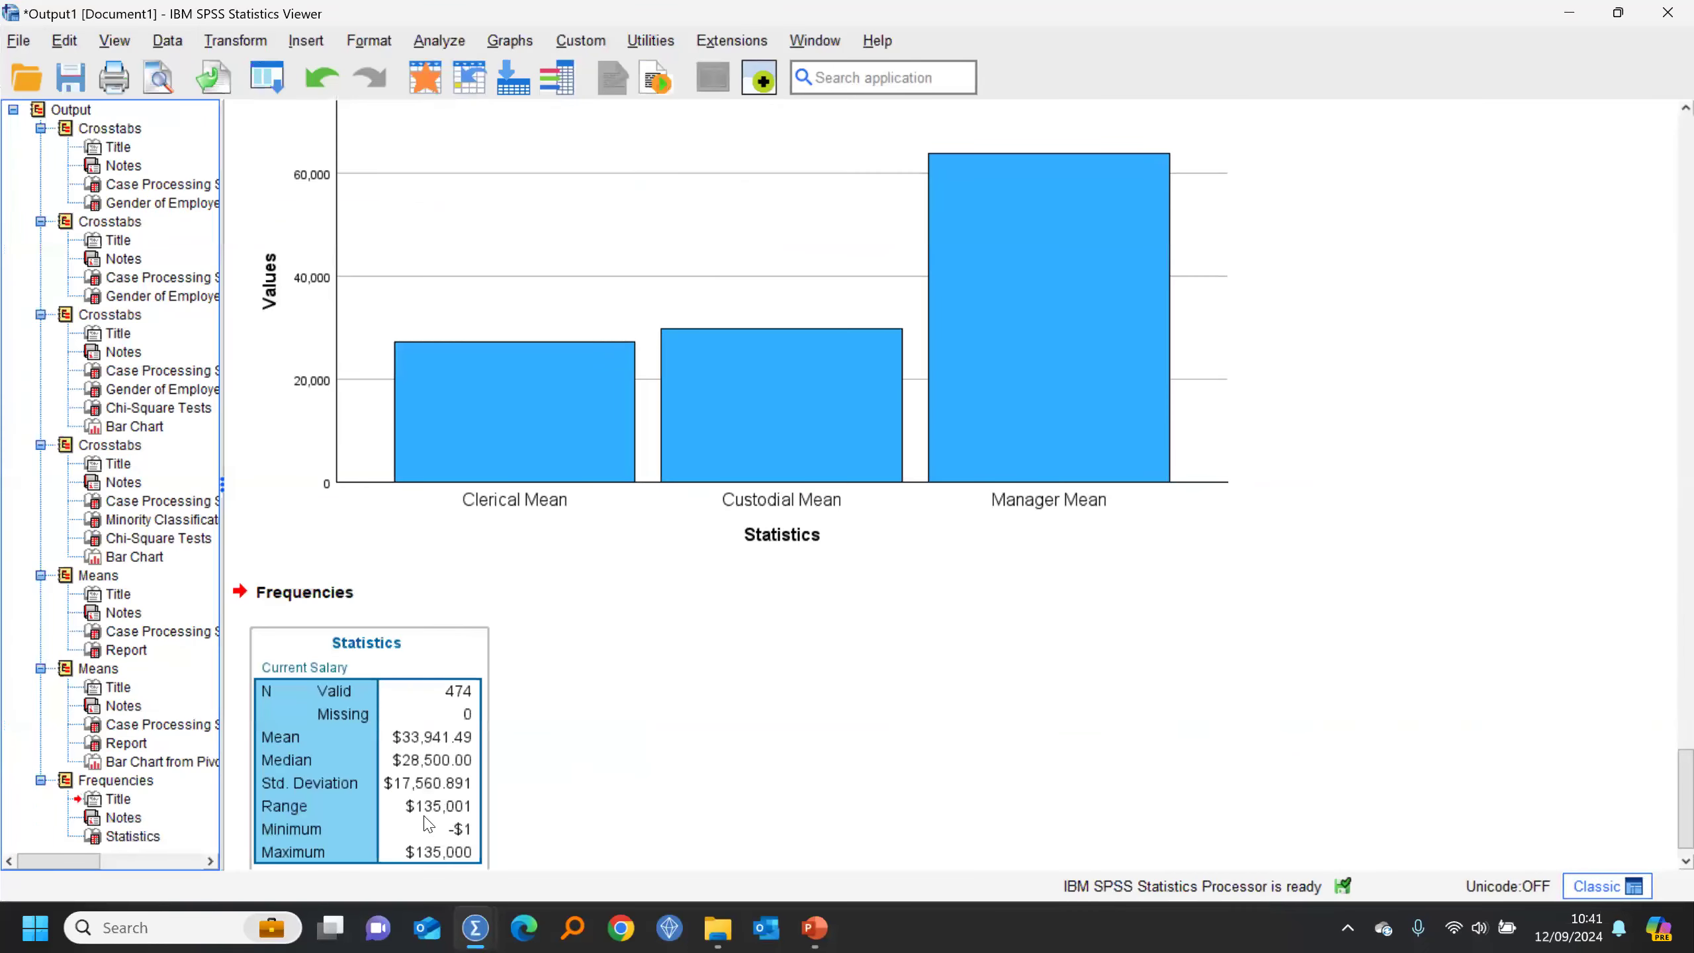
left_click(425, 77)
Step: Add -1 as a second discrete missing value for the salary variable
double_click(844, 142)
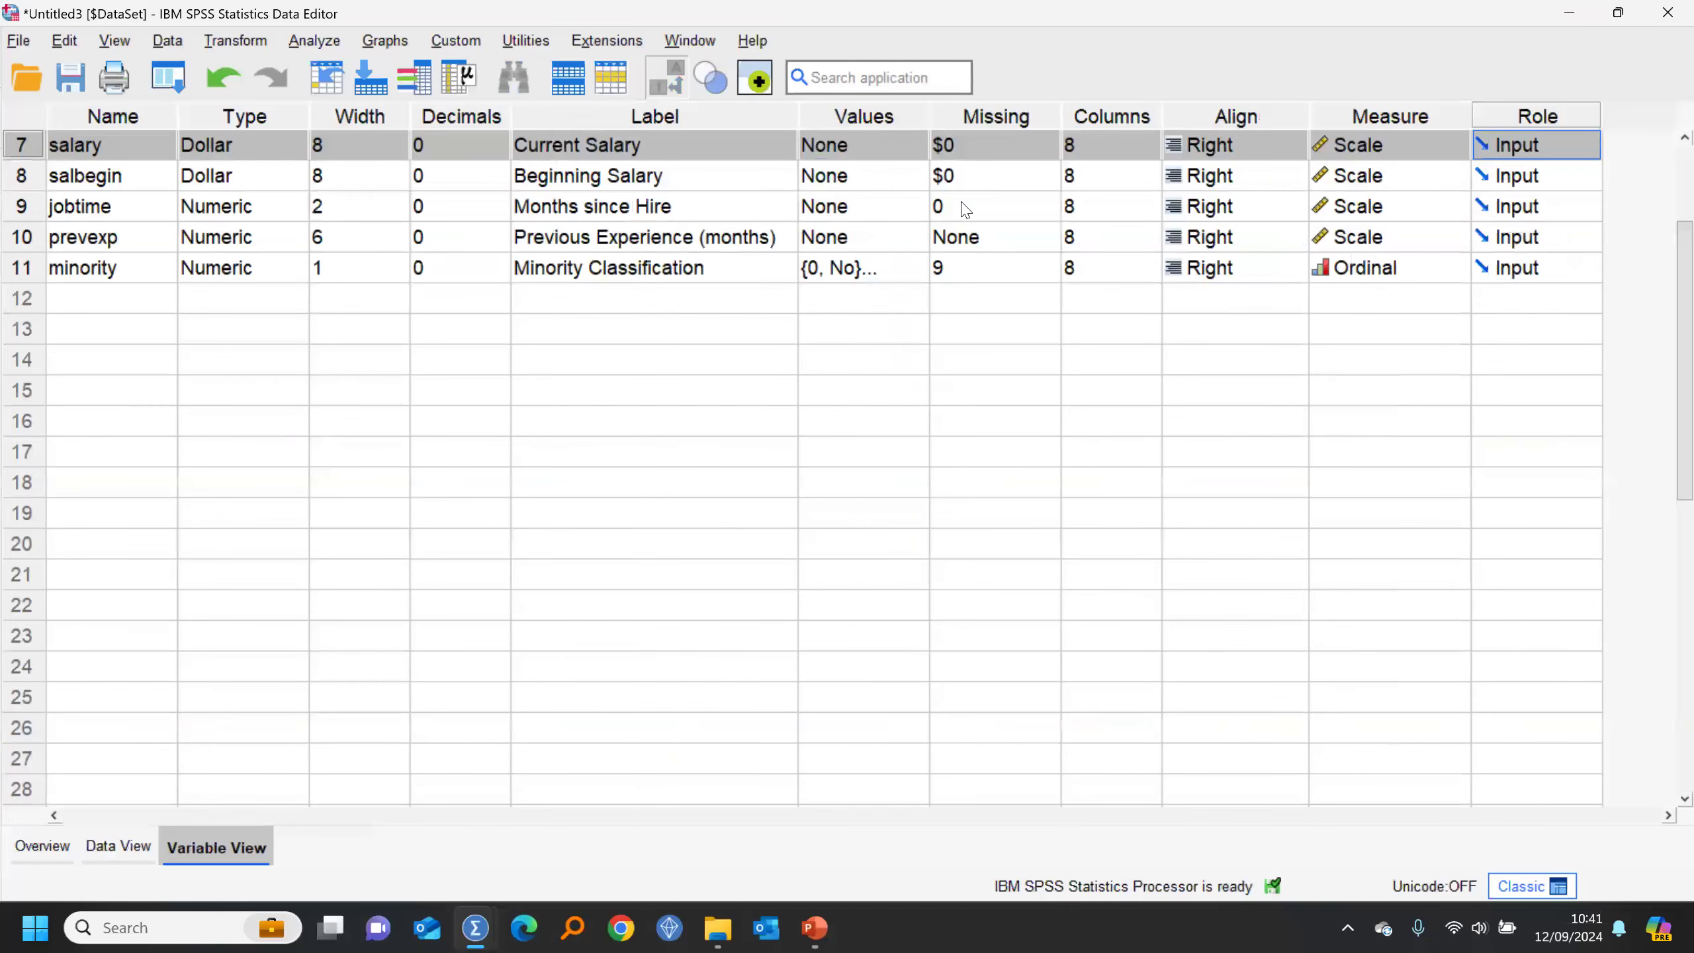
left_click(1036, 154)
left_click(1049, 145)
left_click(887, 425)
type("-1")
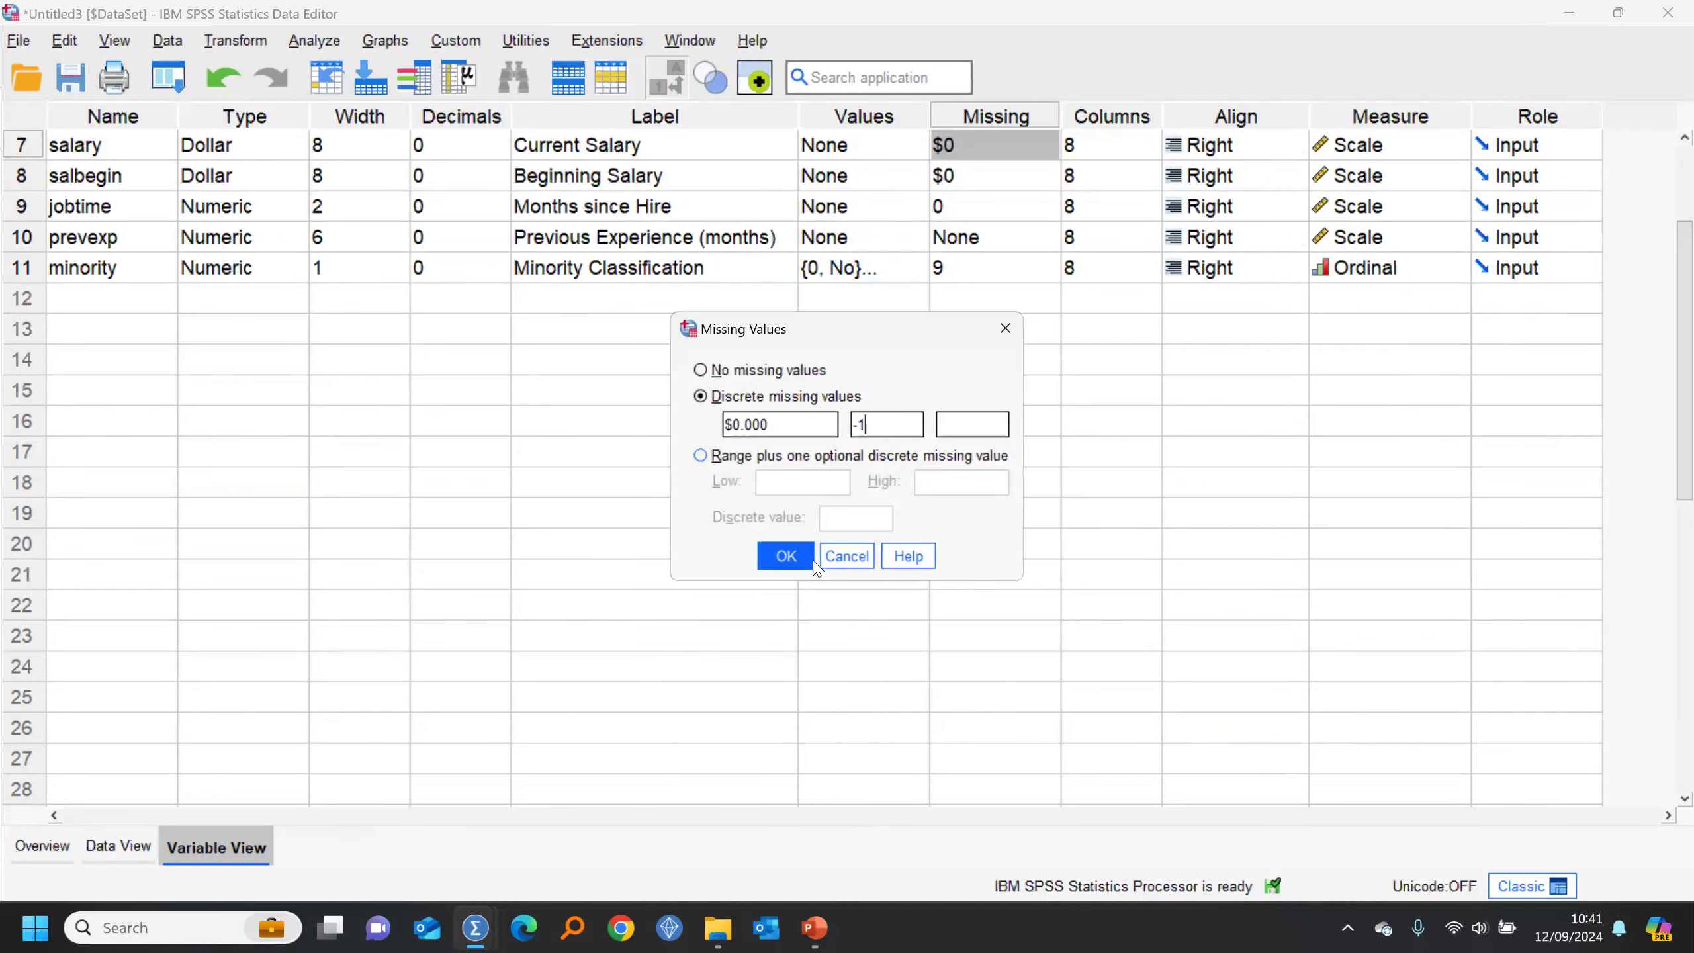
left_click(783, 556)
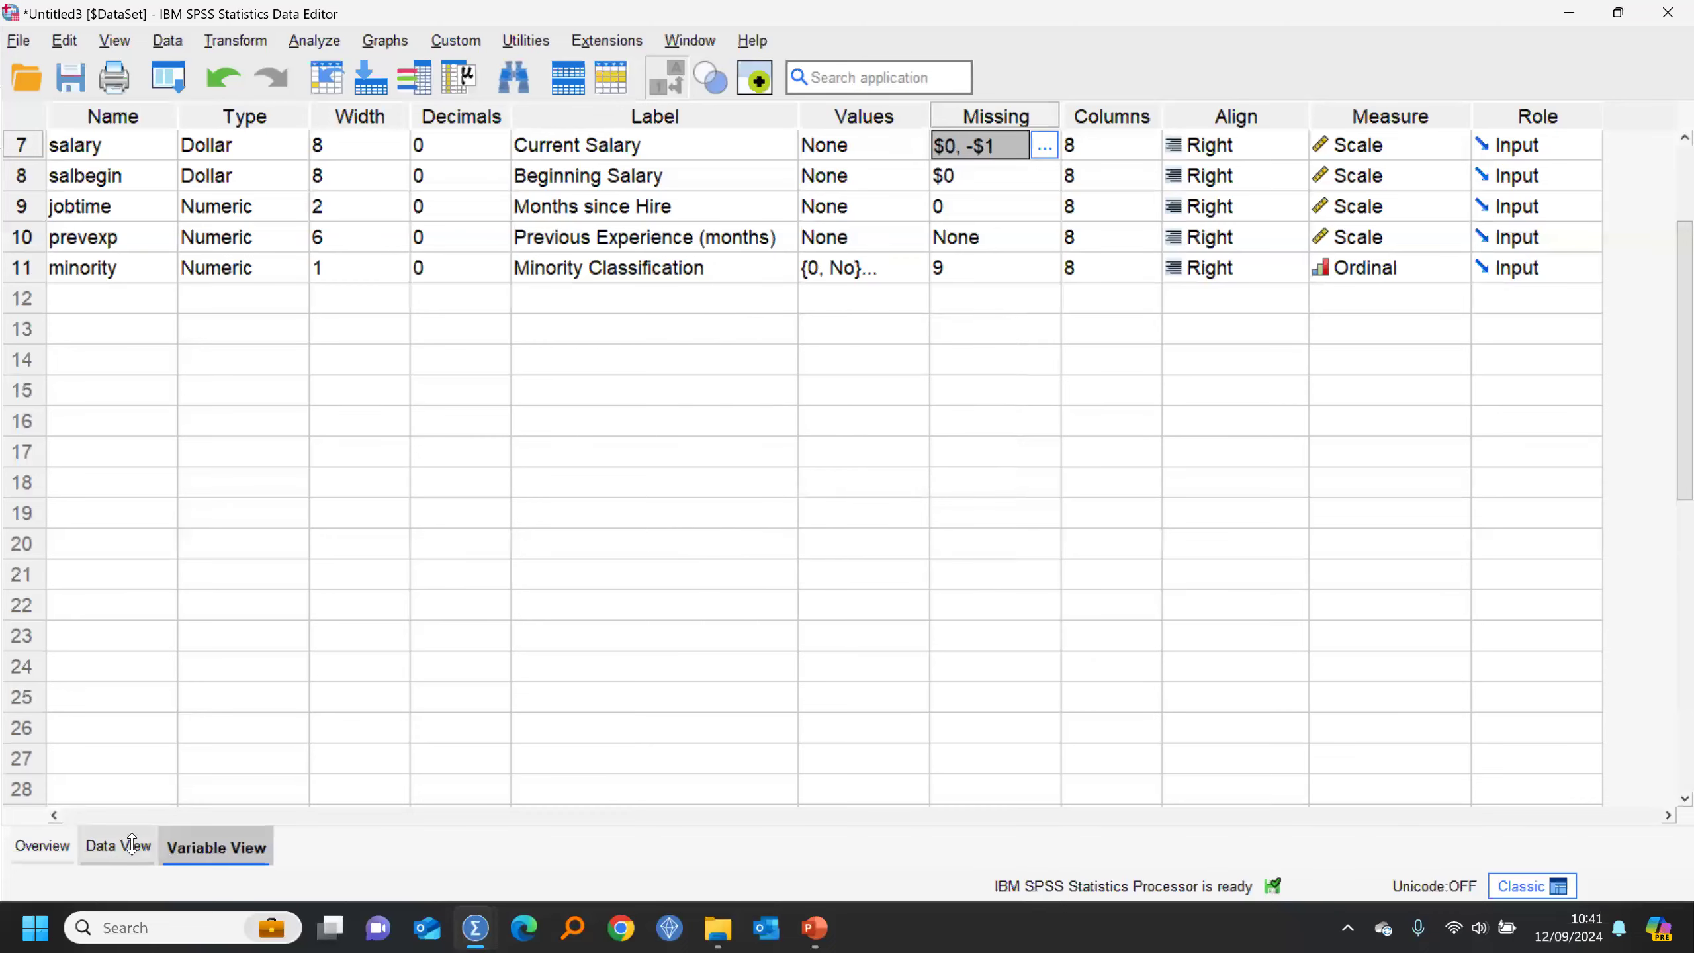
Step: Rerun descriptive statistics for the salary variable from the data grid, check the new Statistics table, and return to the Data Editor
left_click(121, 847)
right_click(863, 234)
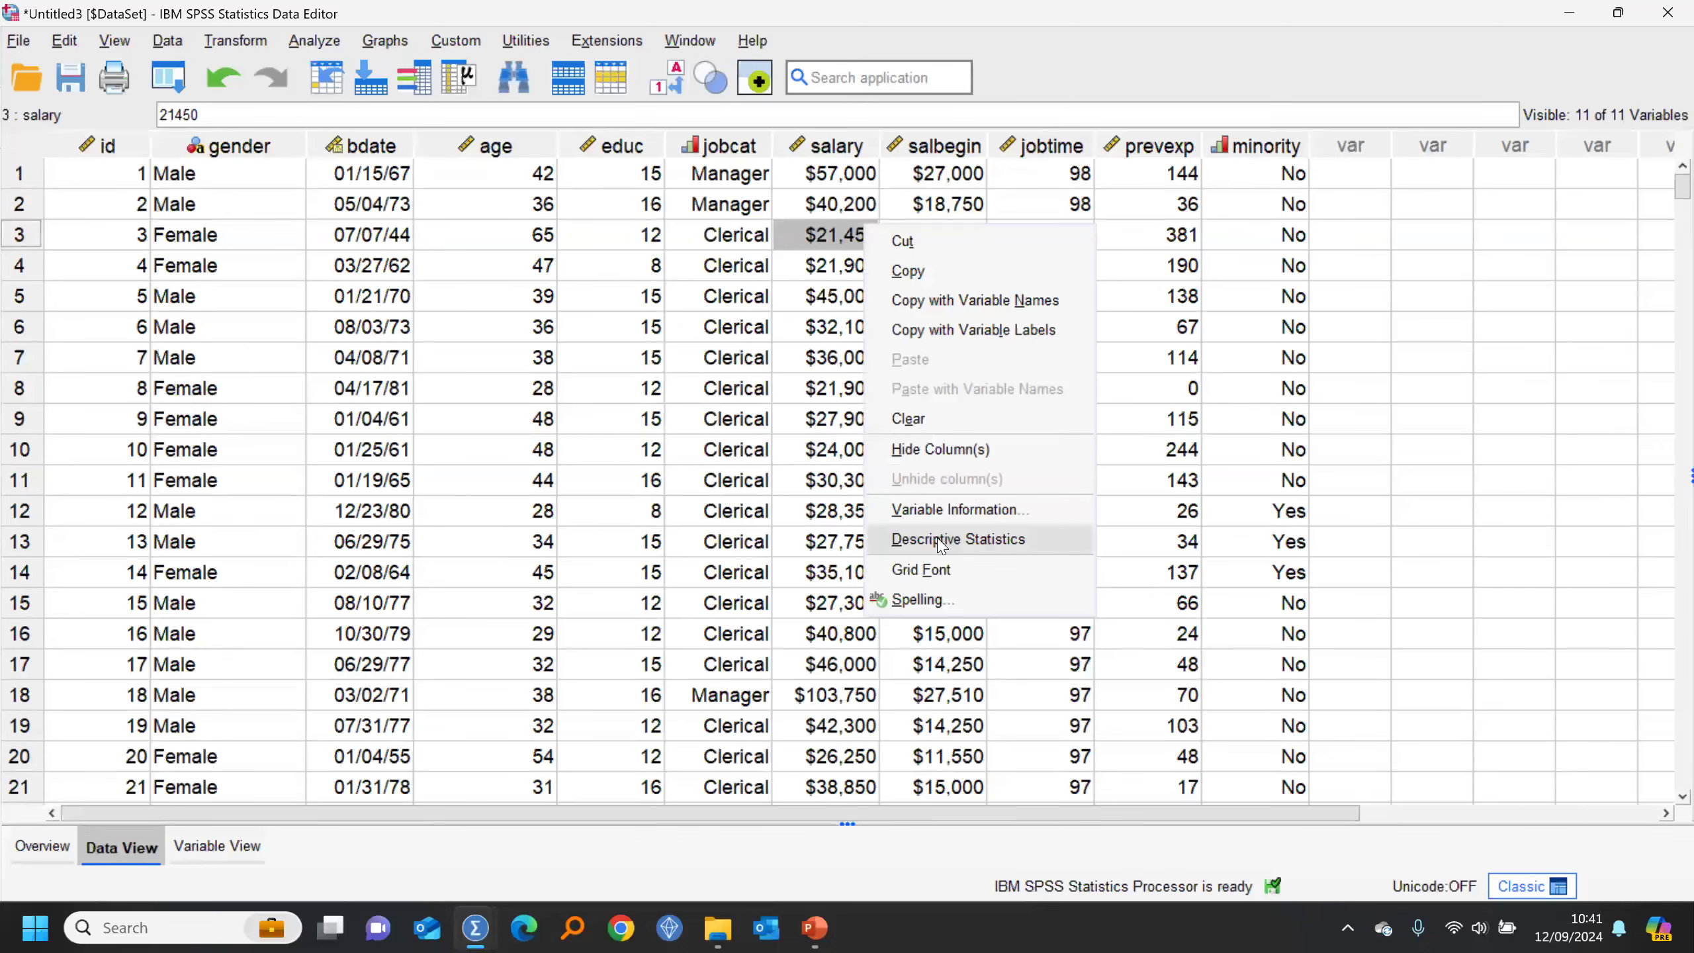
left_click(932, 537)
left_click(439, 826)
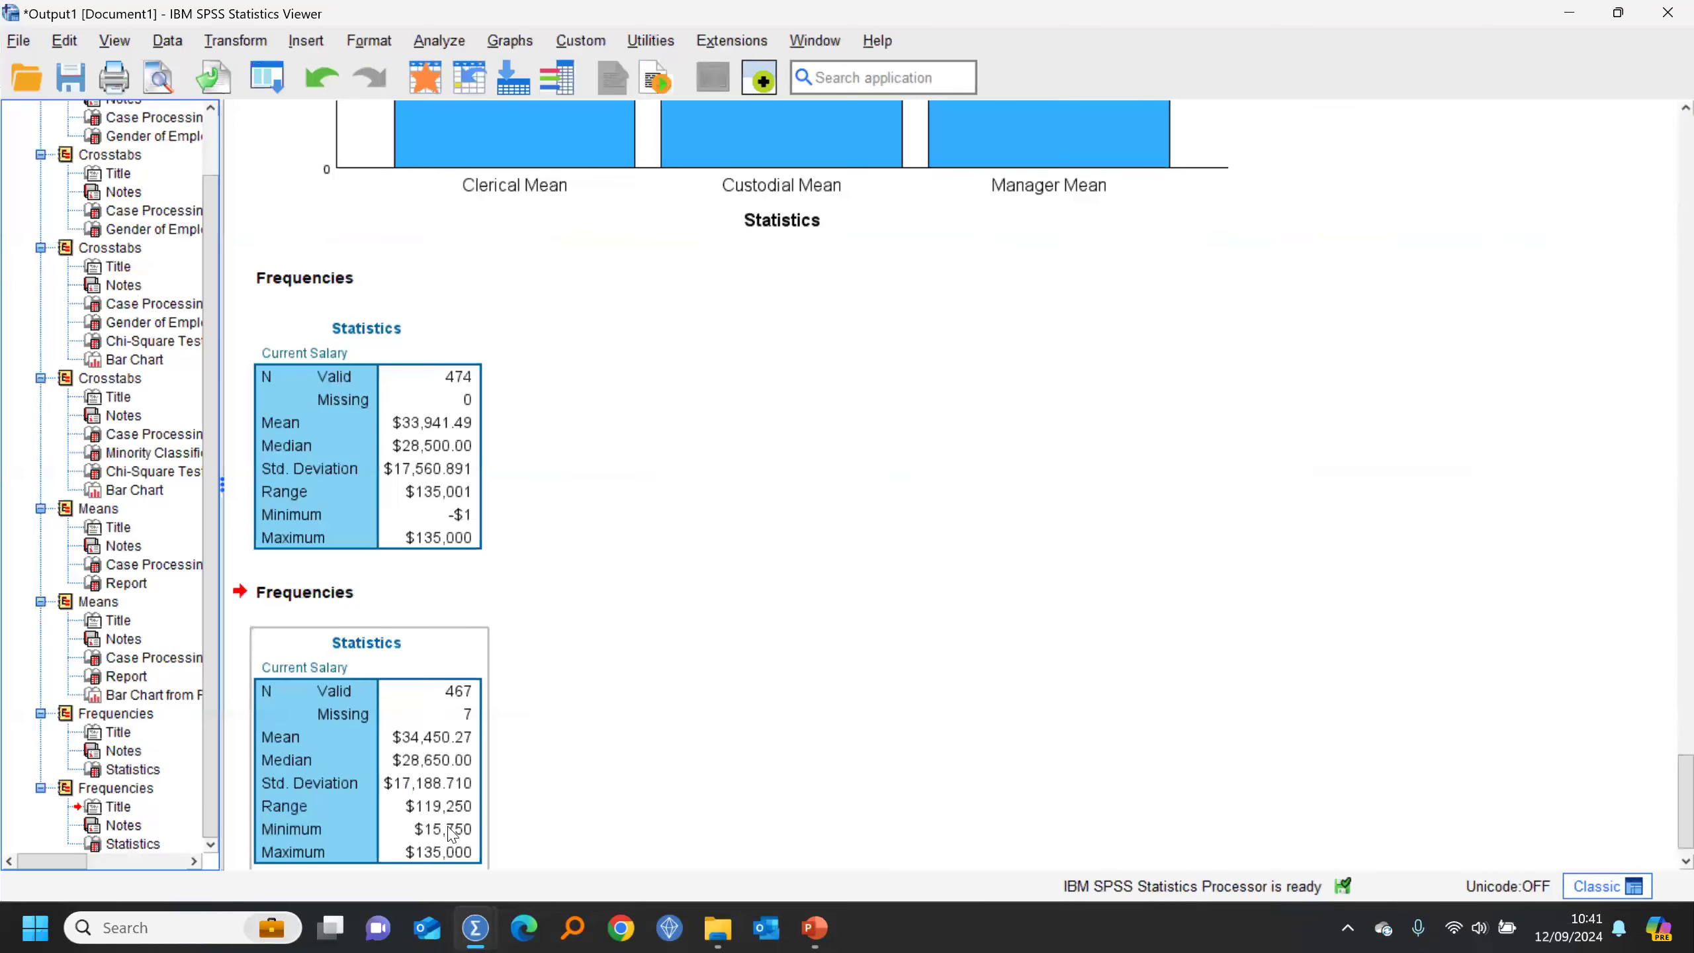
left_click(422, 81)
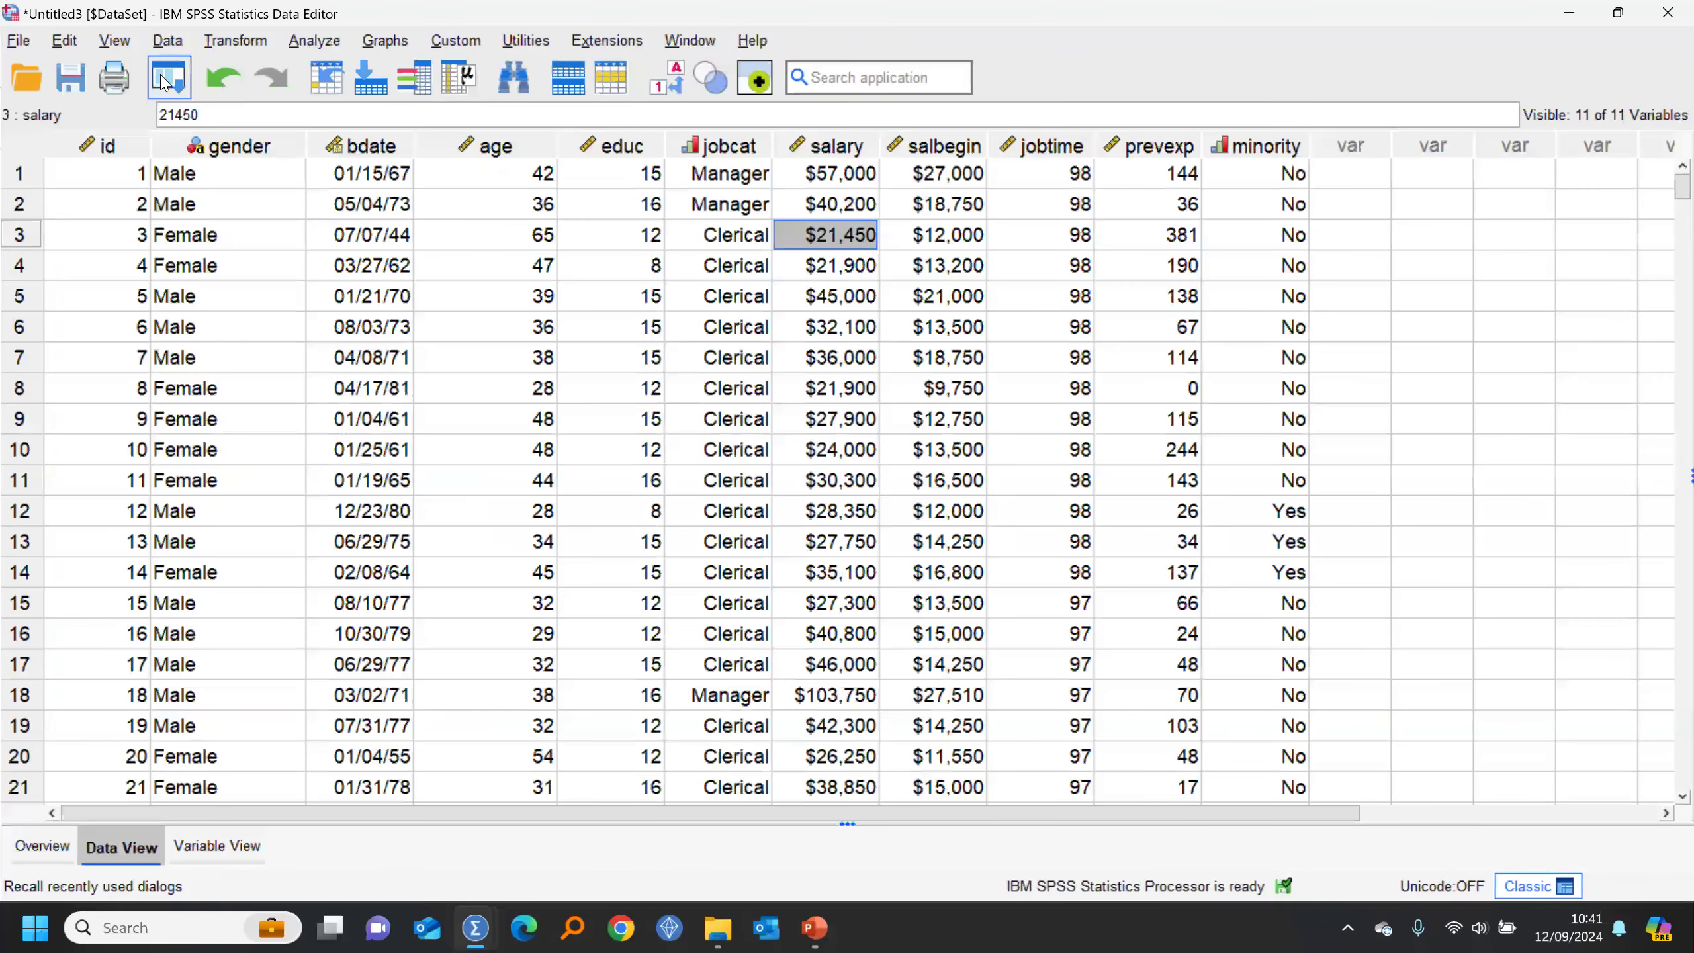
Step: Start Visual Binning with Current Salary as the variable to bin and scan its data
left_click(166, 78)
left_click(233, 39)
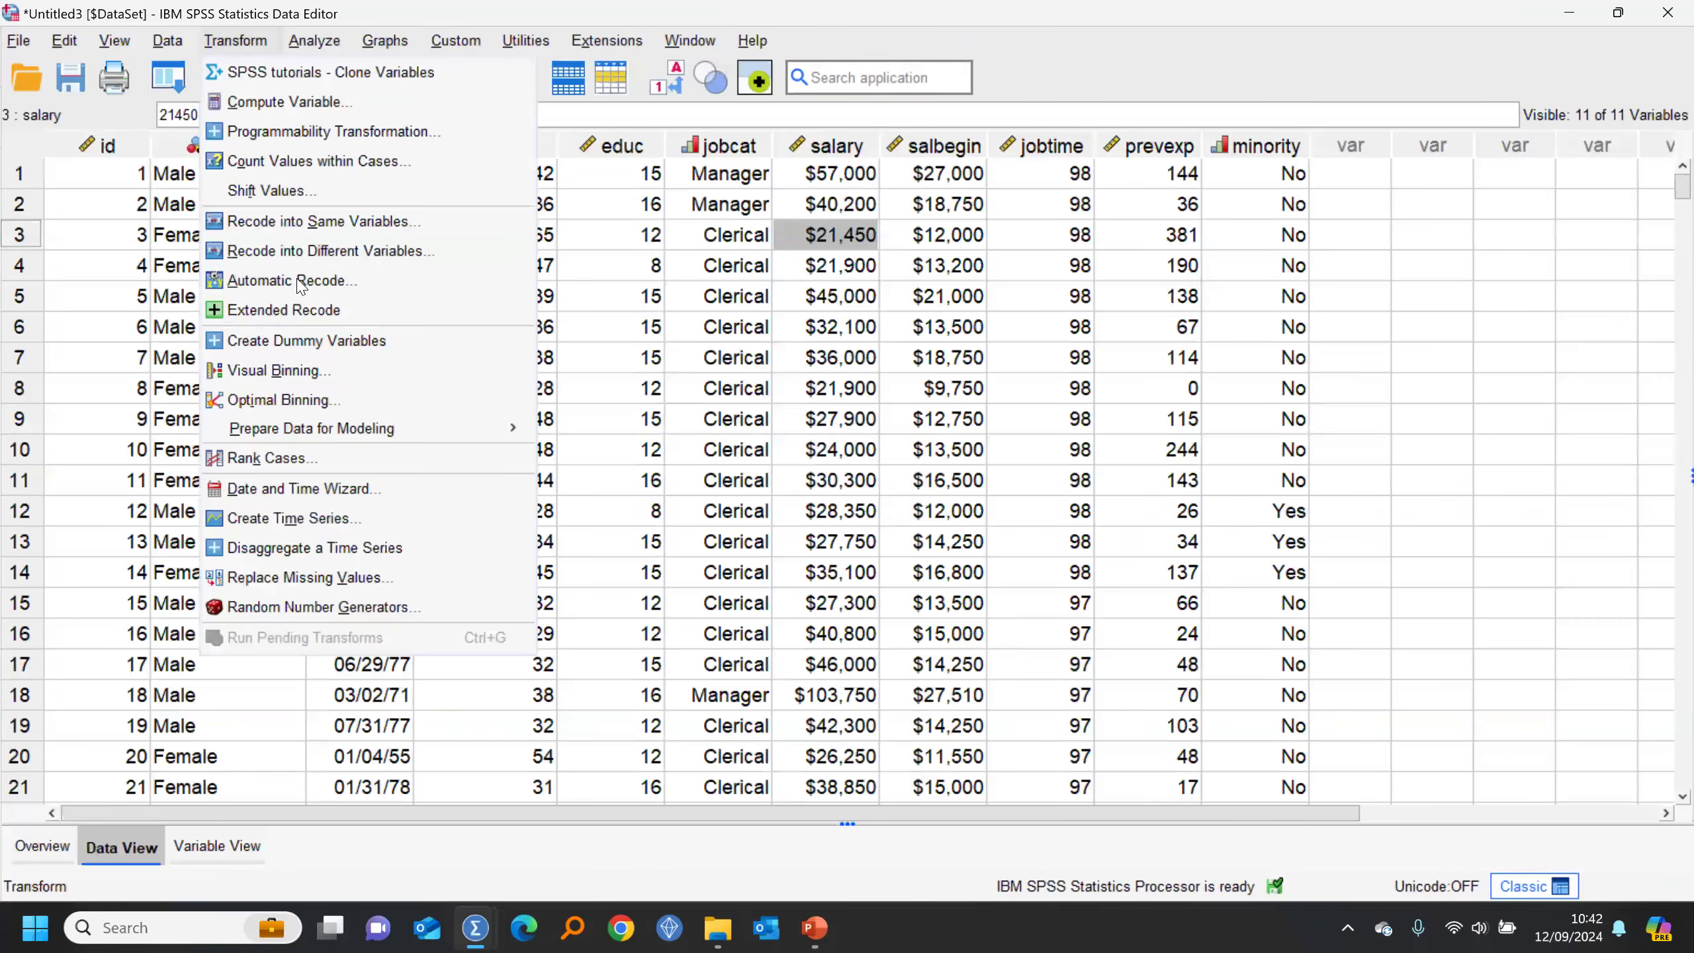
left_click(280, 371)
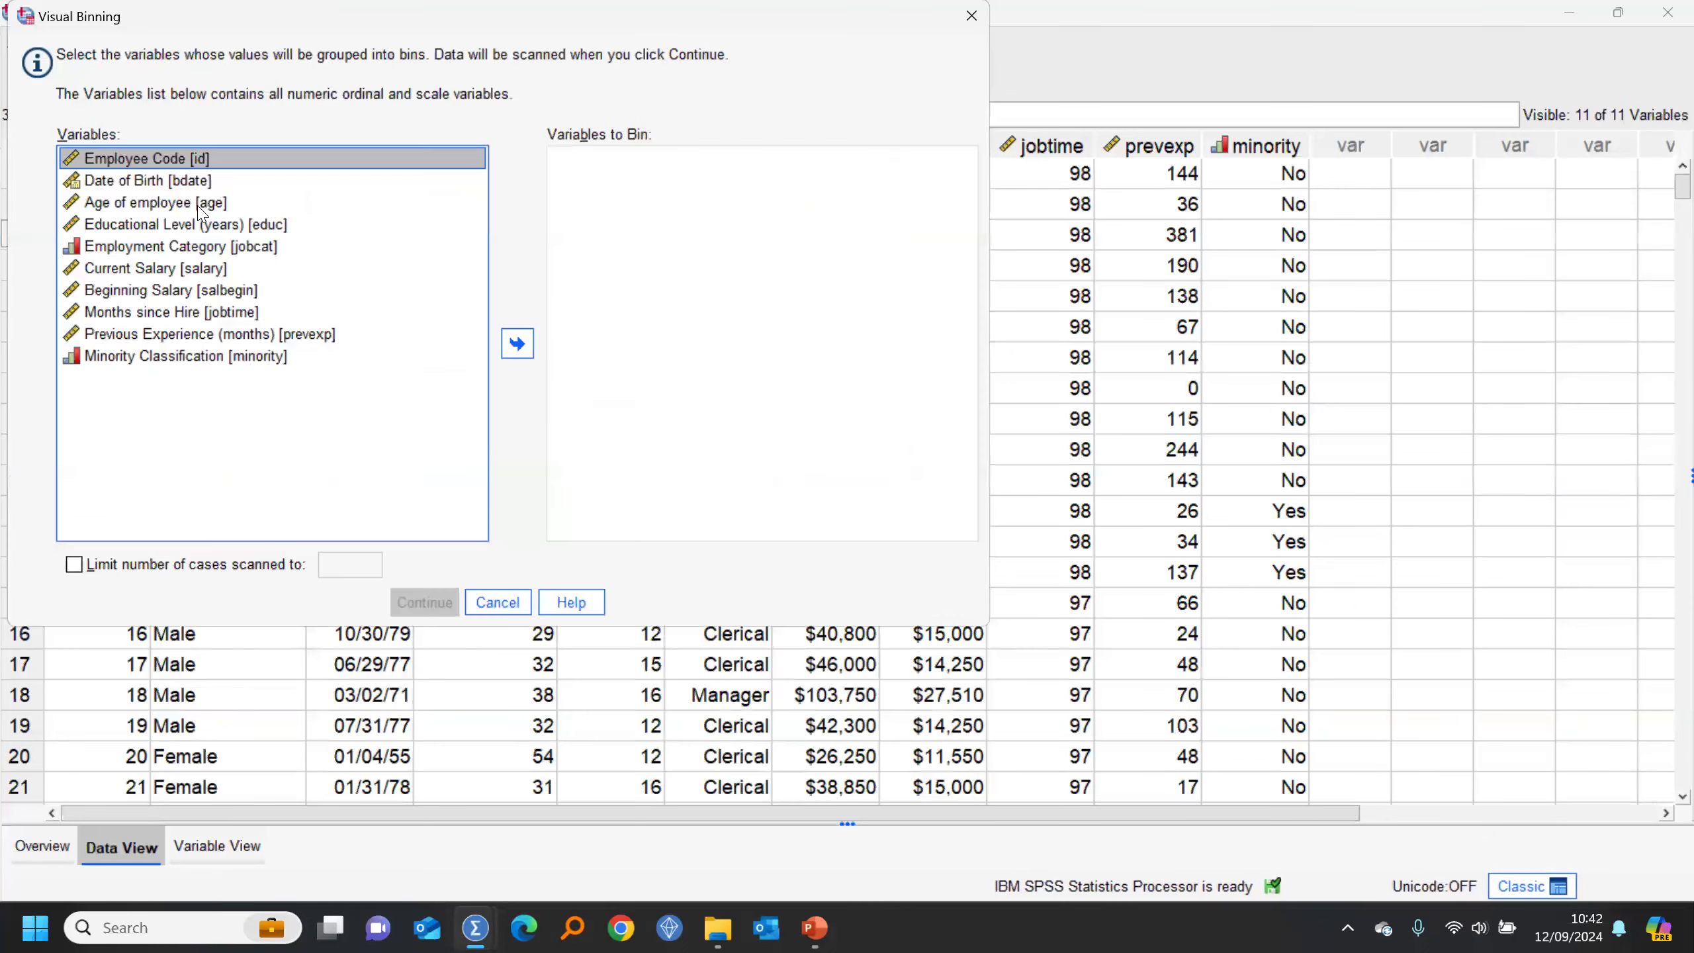
left_click(160, 268)
left_click(517, 343)
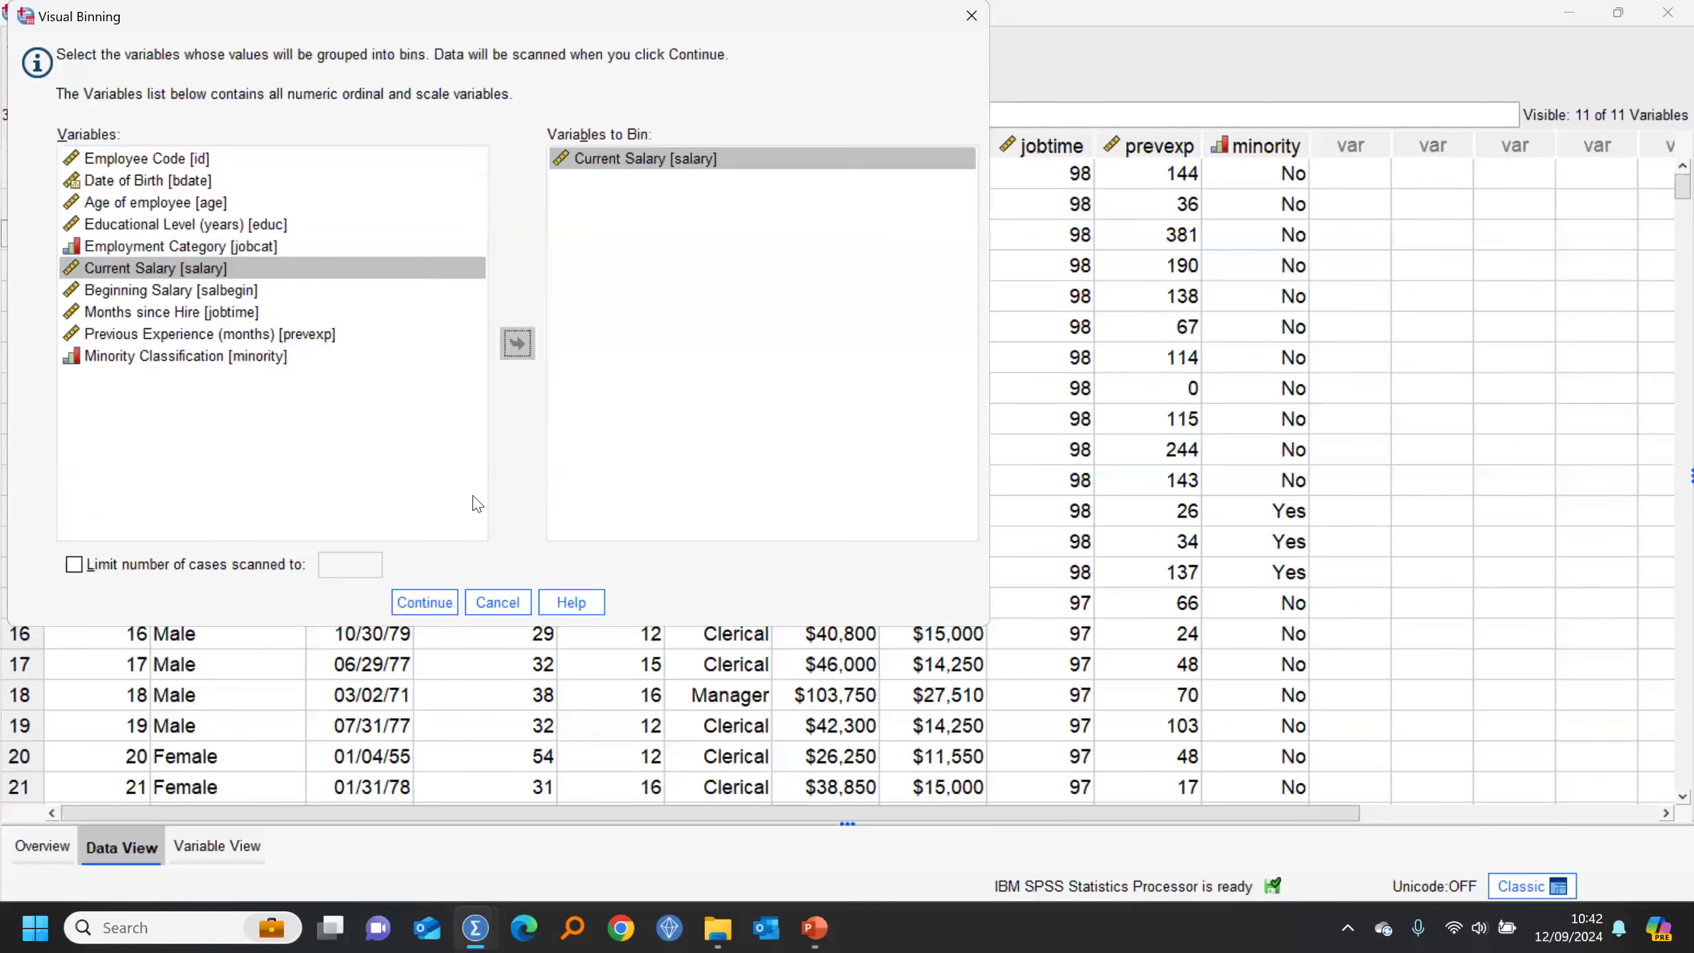
left_click(425, 603)
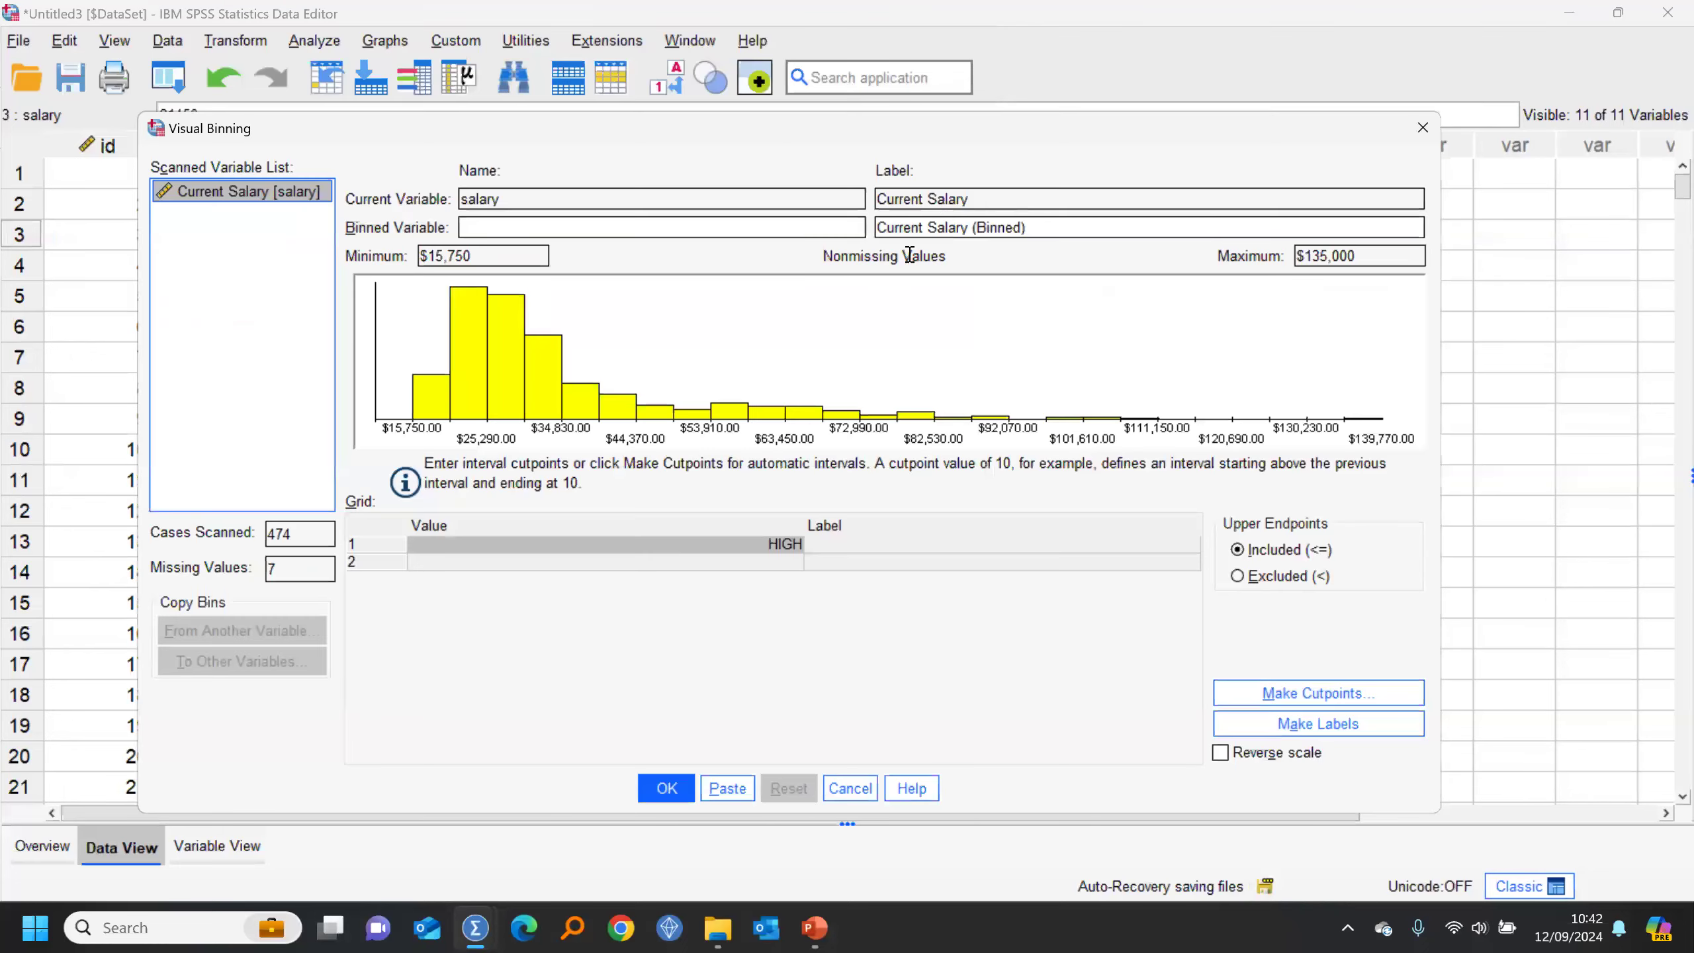
Step: Name the binned variable salband and label it Current Salary (grouped)
left_click(708, 228)
type("salband")
double_click(994, 227)
type("qrouped")
Step: Create 3 cutpoints for the salary bins using equal percentiles based on scanned cases
left_click(1367, 694)
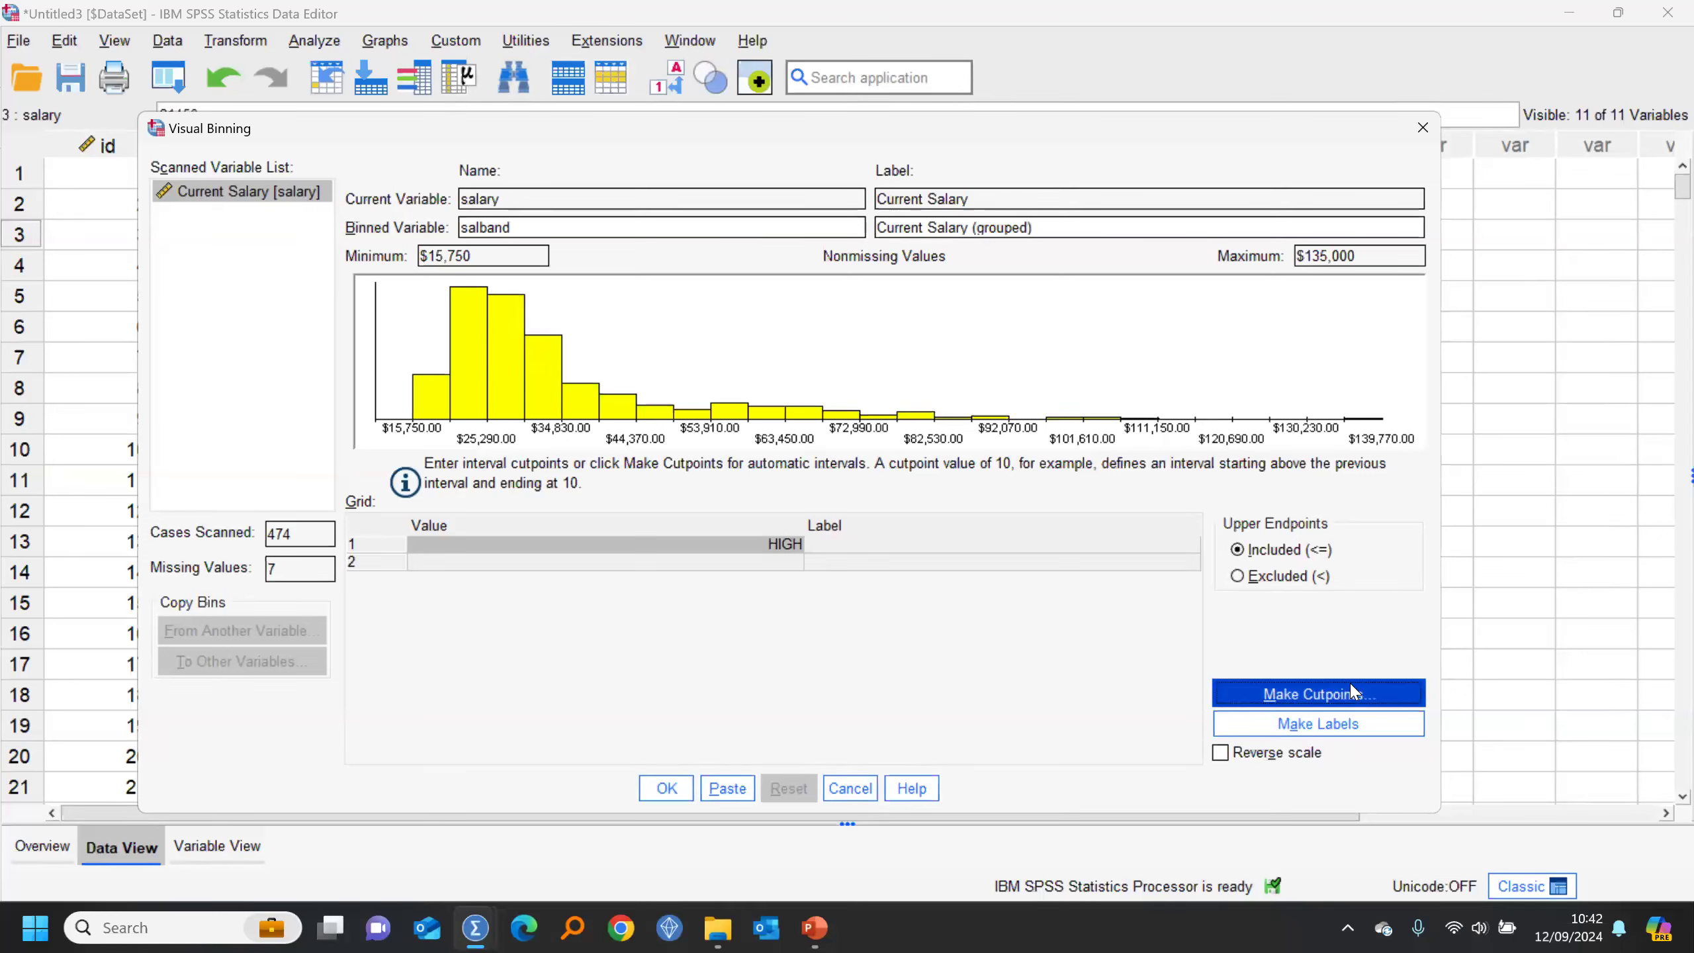
left_click(608, 409)
left_click(716, 462)
type("3")
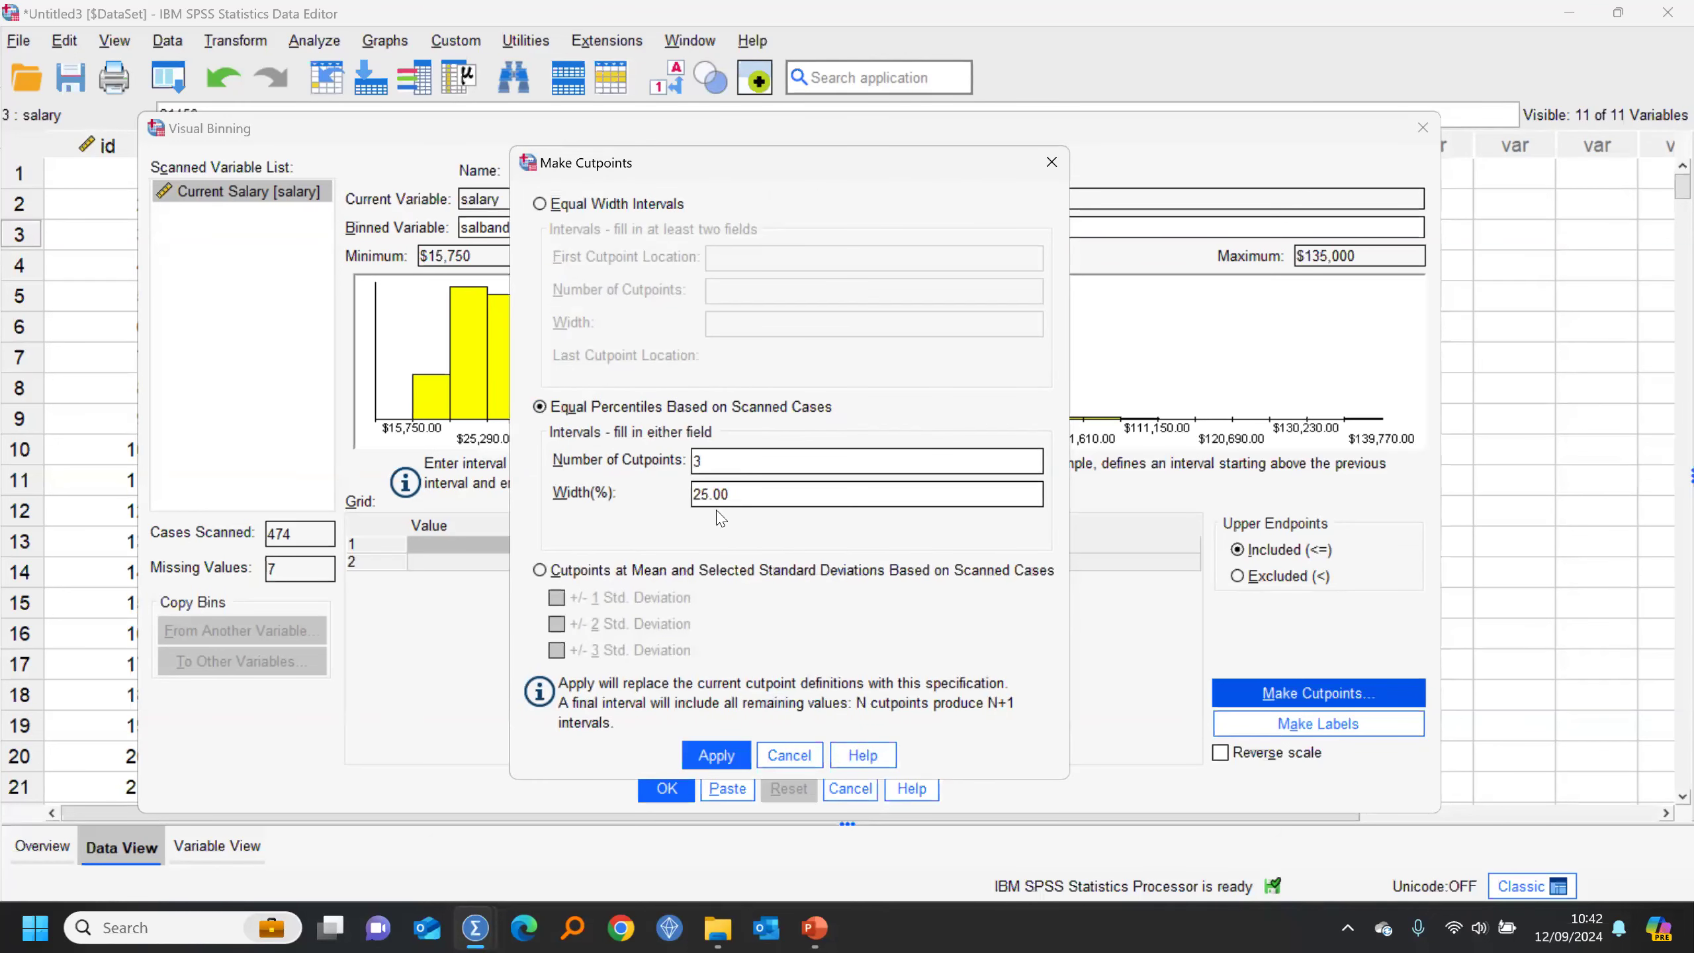
left_click(734, 754)
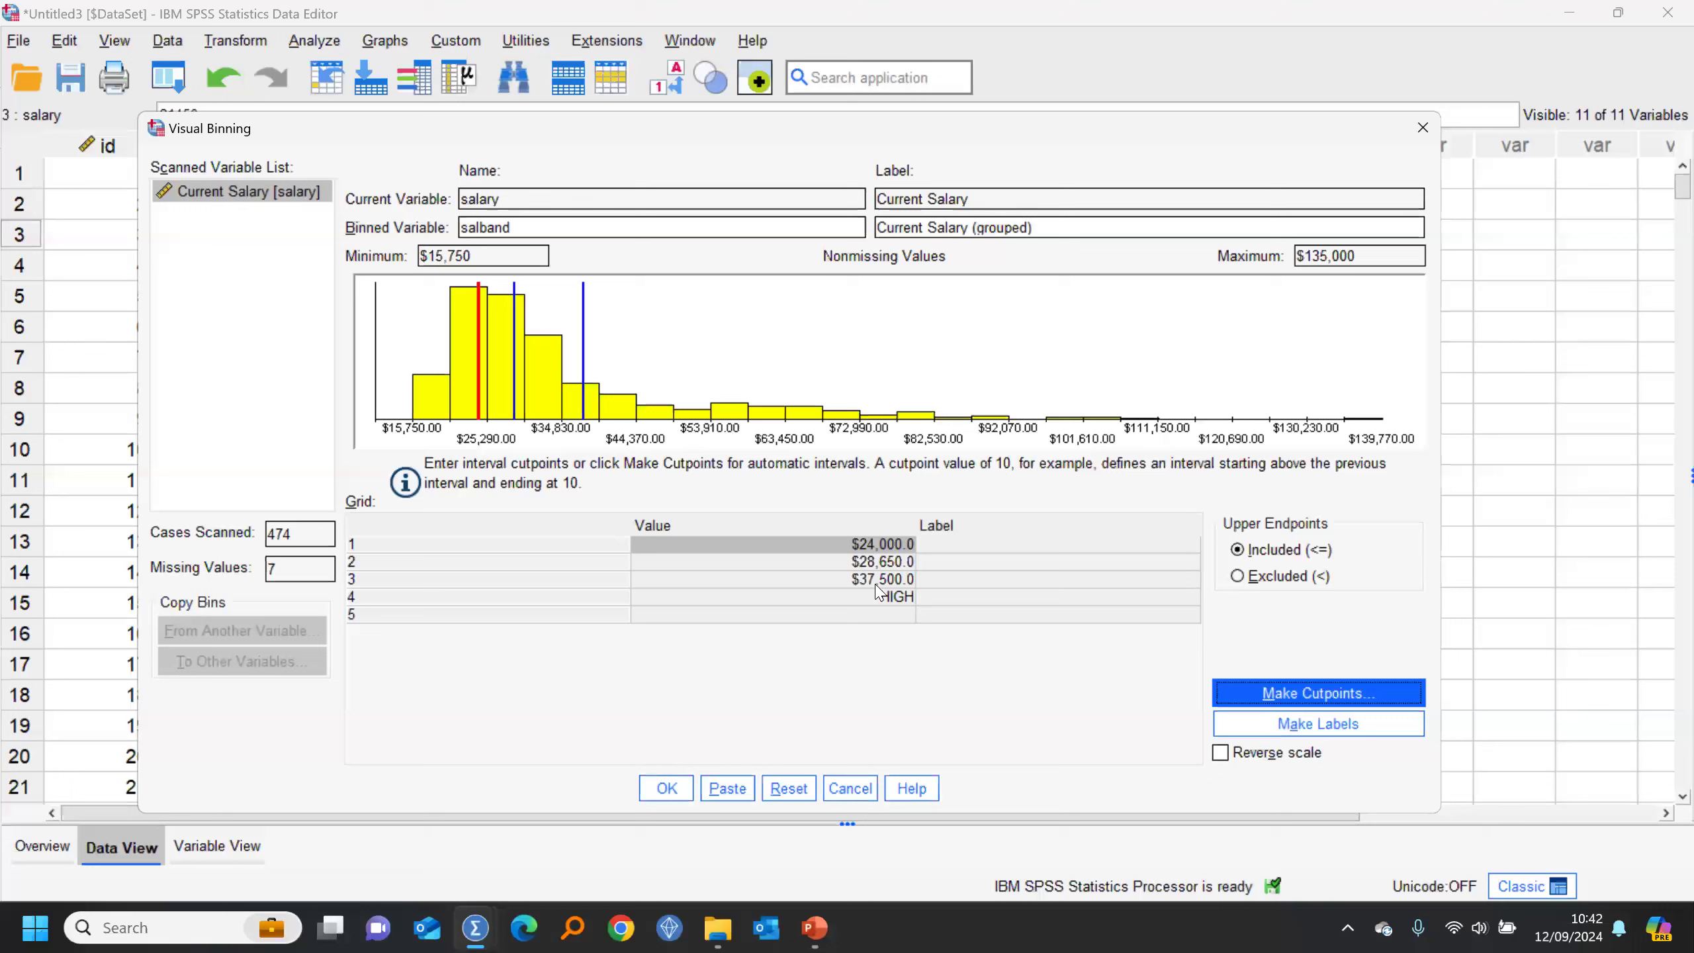
Step: Shift the second salary cutpoint on the histogram and set its value to 29000
left_click(877, 564)
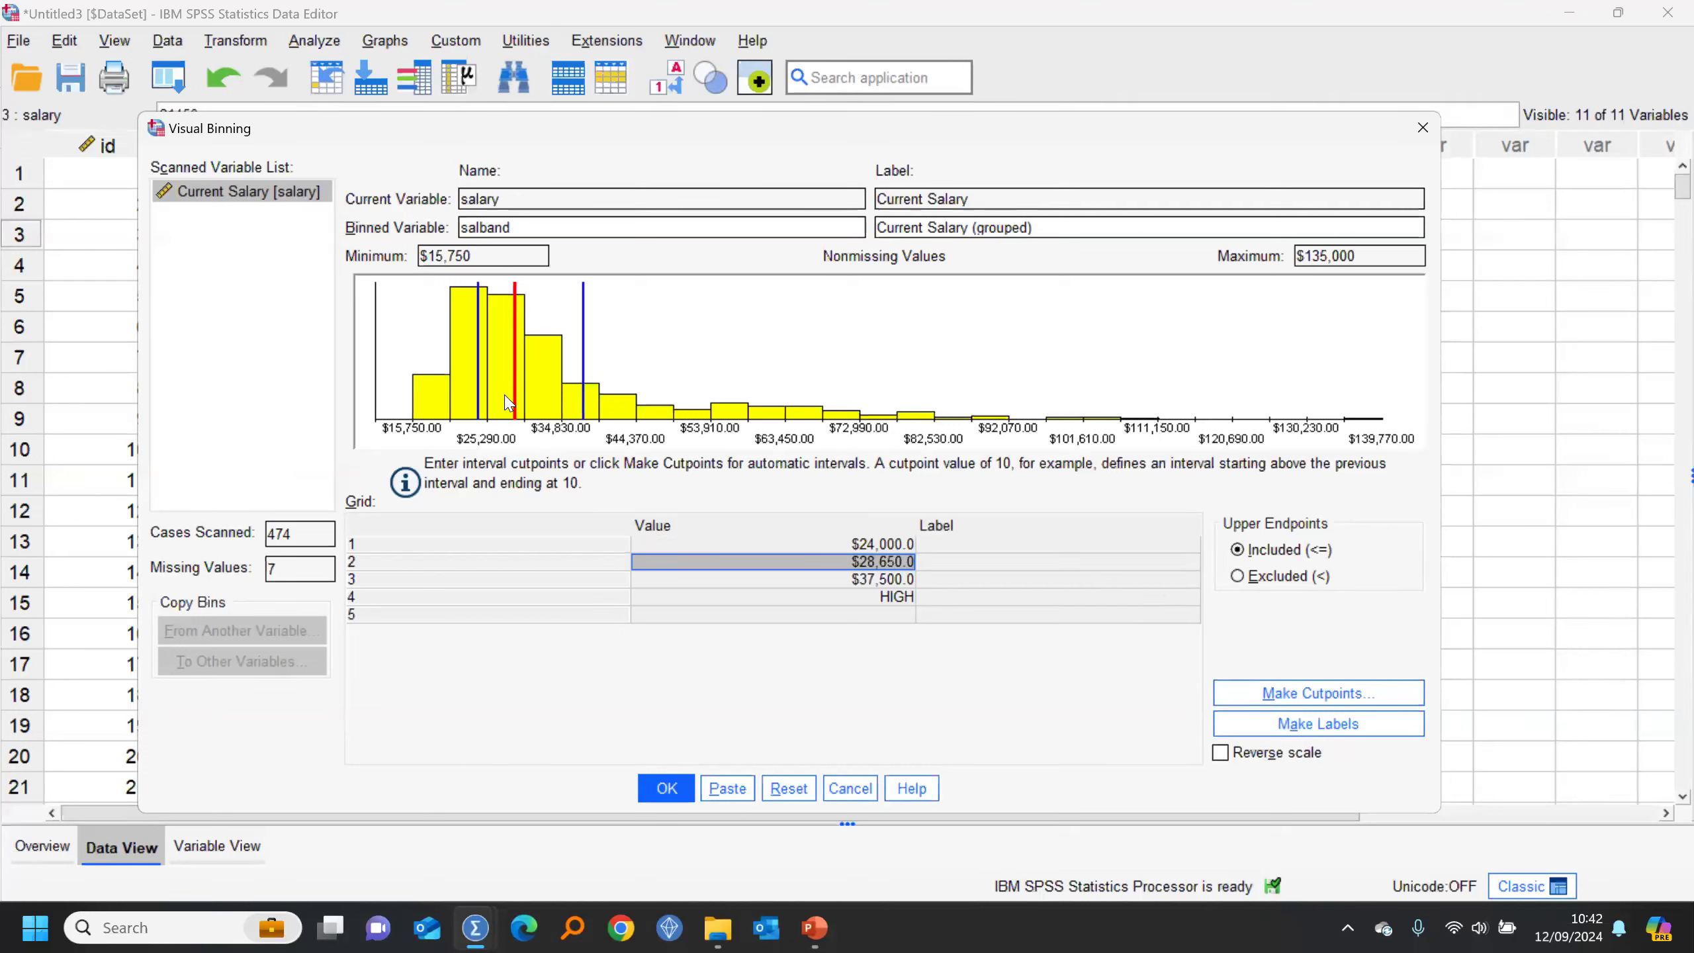
left_click_drag(517, 413, 518, 414)
left_click_drag(521, 419, 522, 425)
double_click(871, 567)
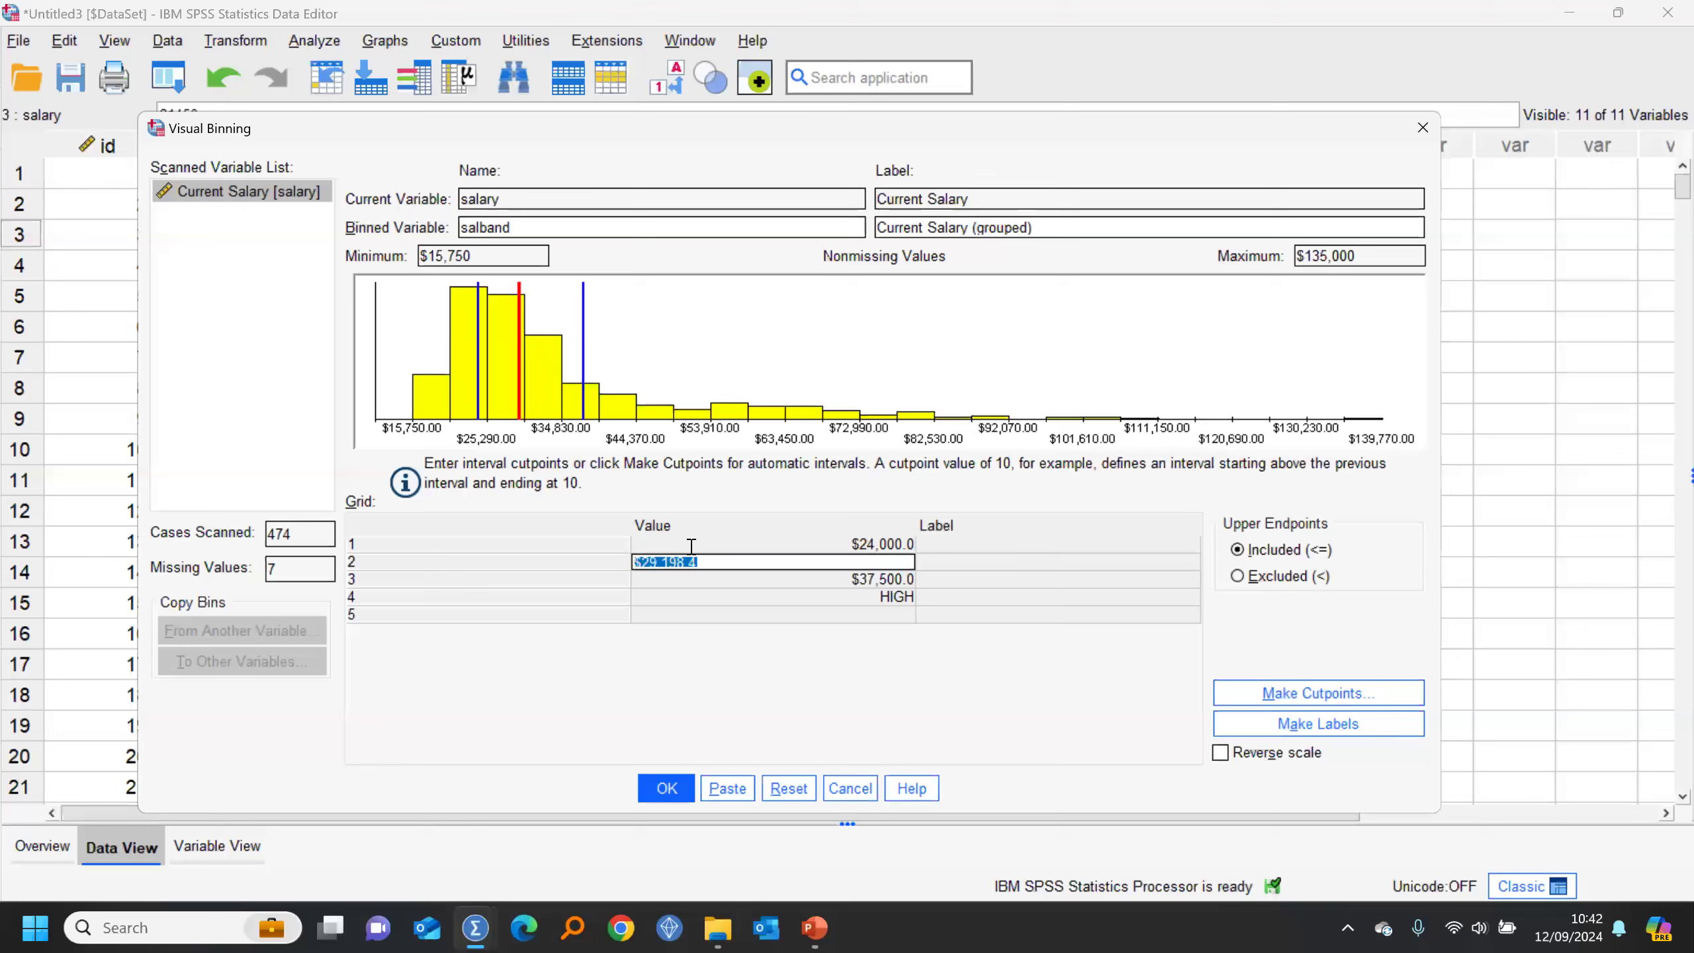
type("29000")
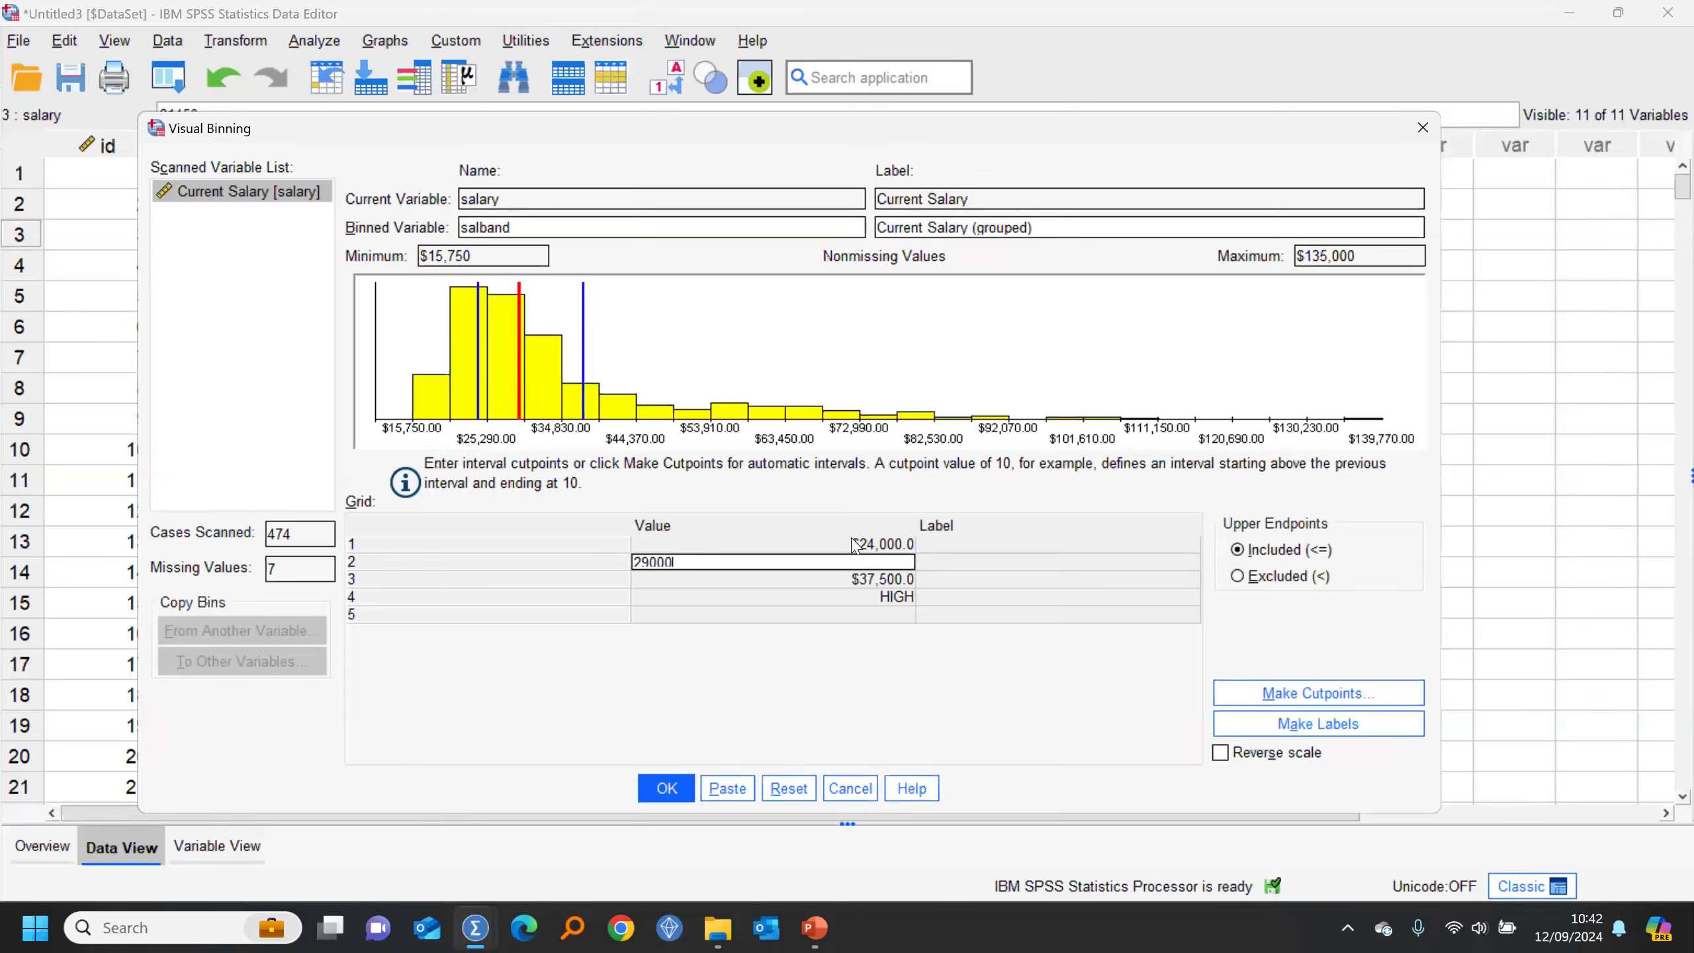
Step: Set the third salary cutpoint to $38,000 and generate automatic labels for all the bands
left_click(817, 579)
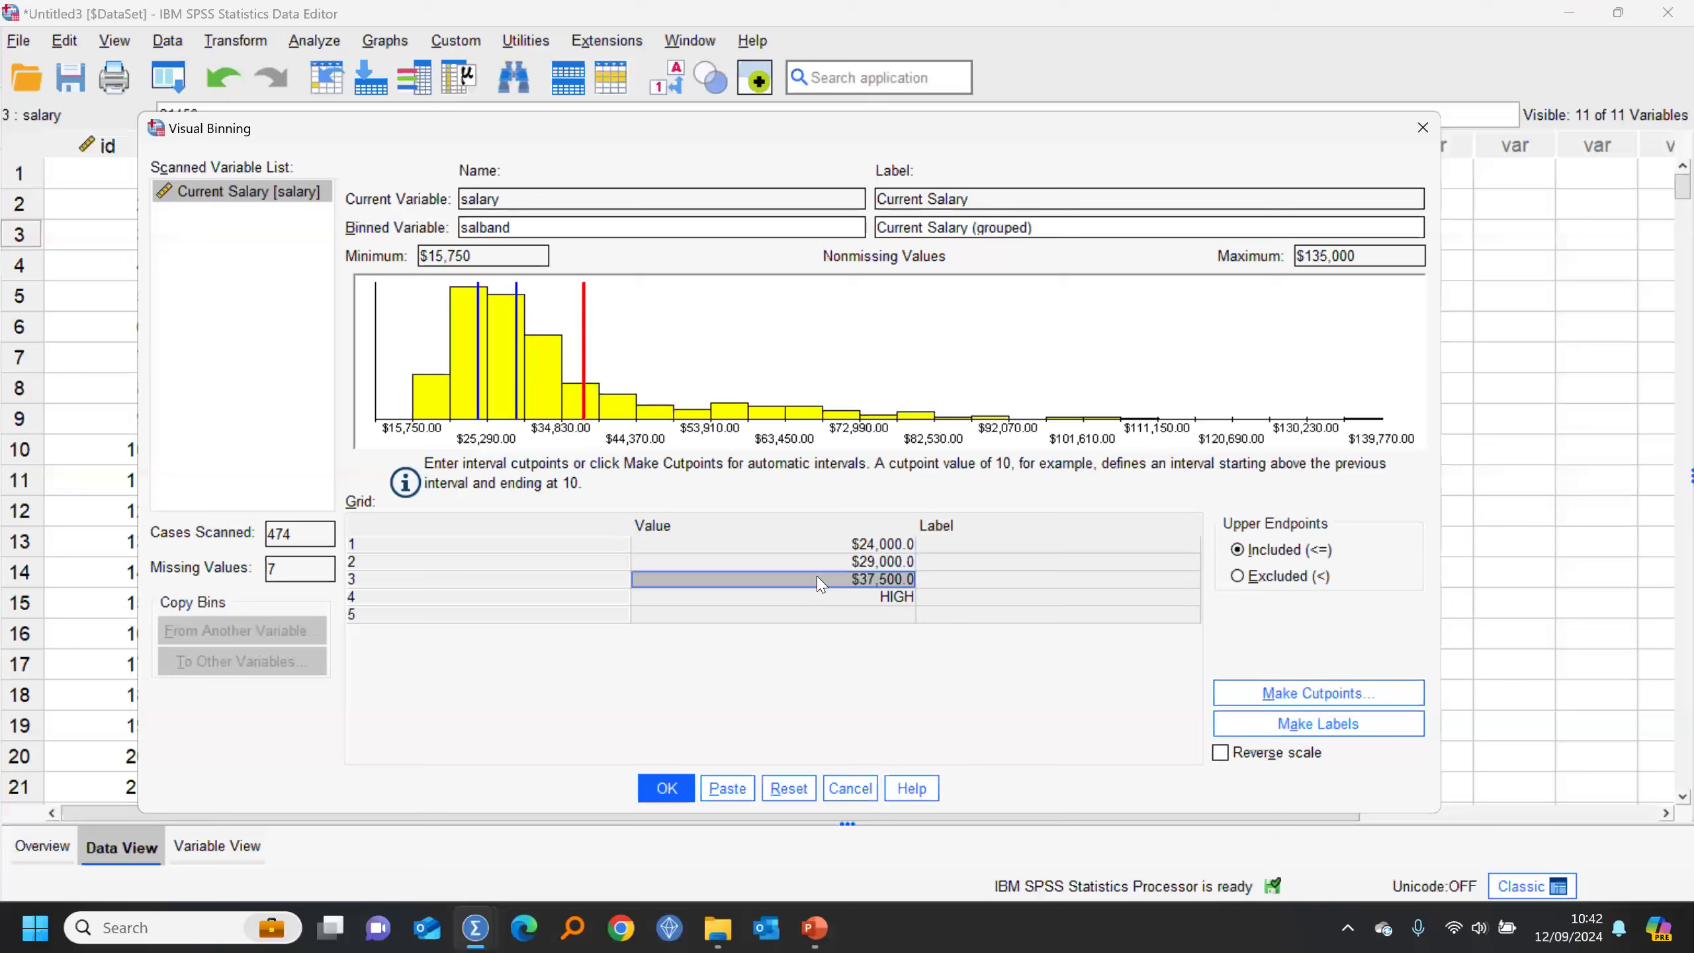
left_click(887, 581)
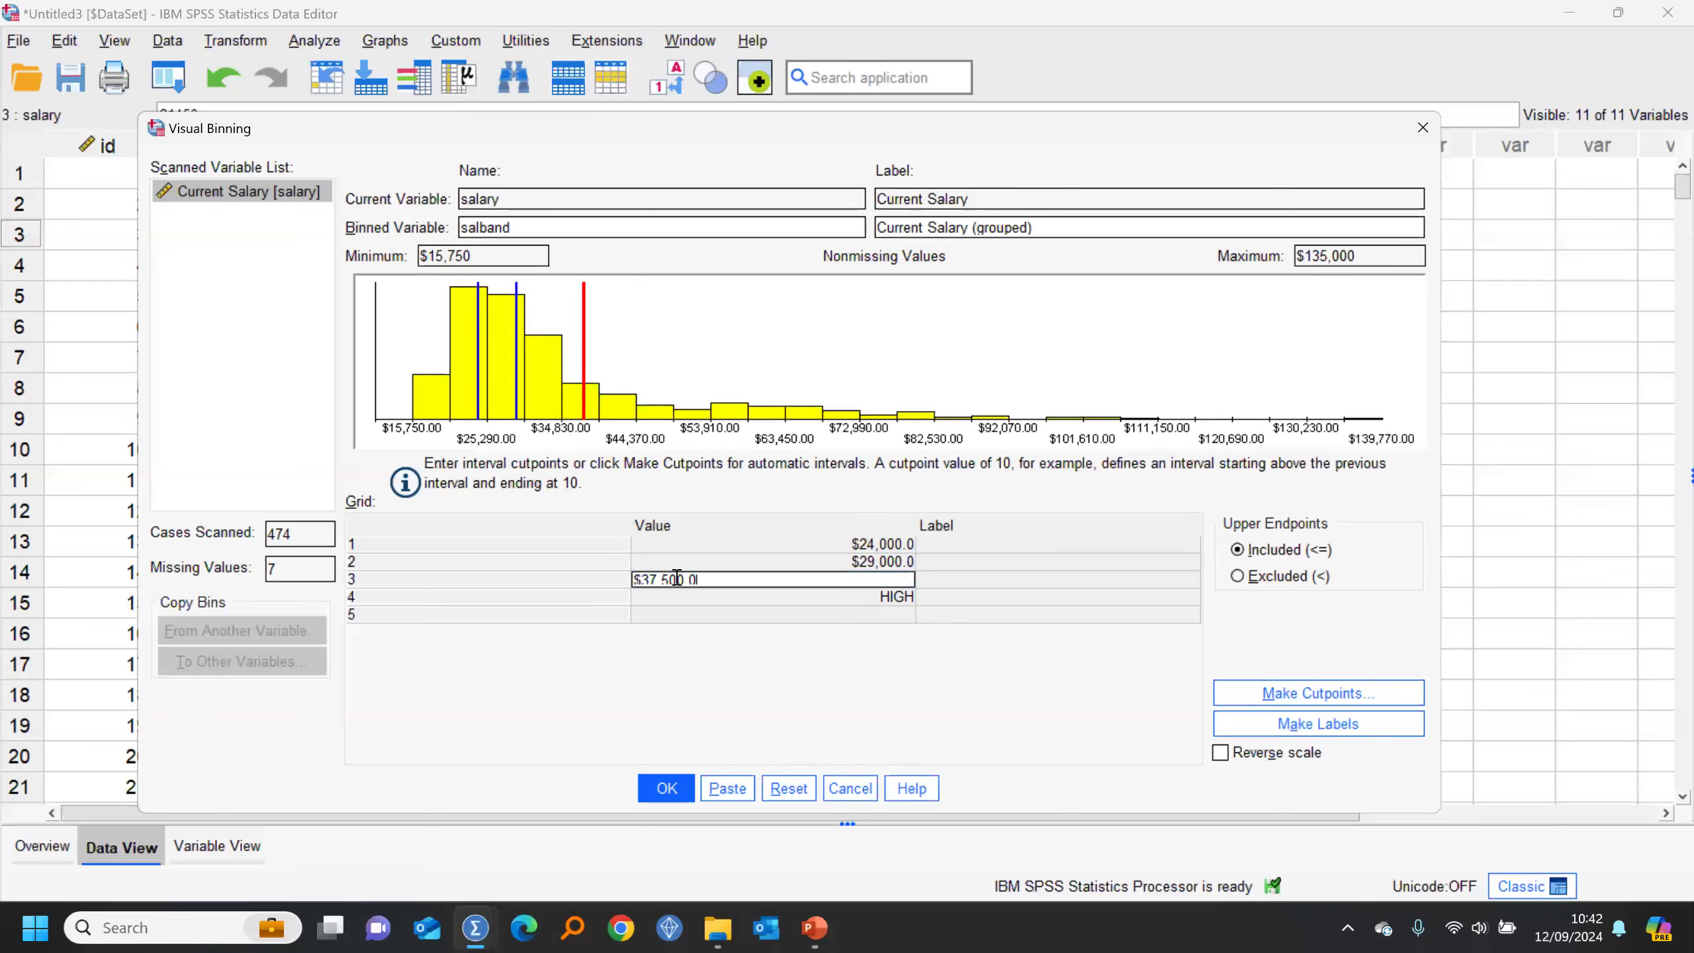
left_click_drag(654, 579, 775, 580)
type("8")
left_click(820, 605)
left_click(1253, 732)
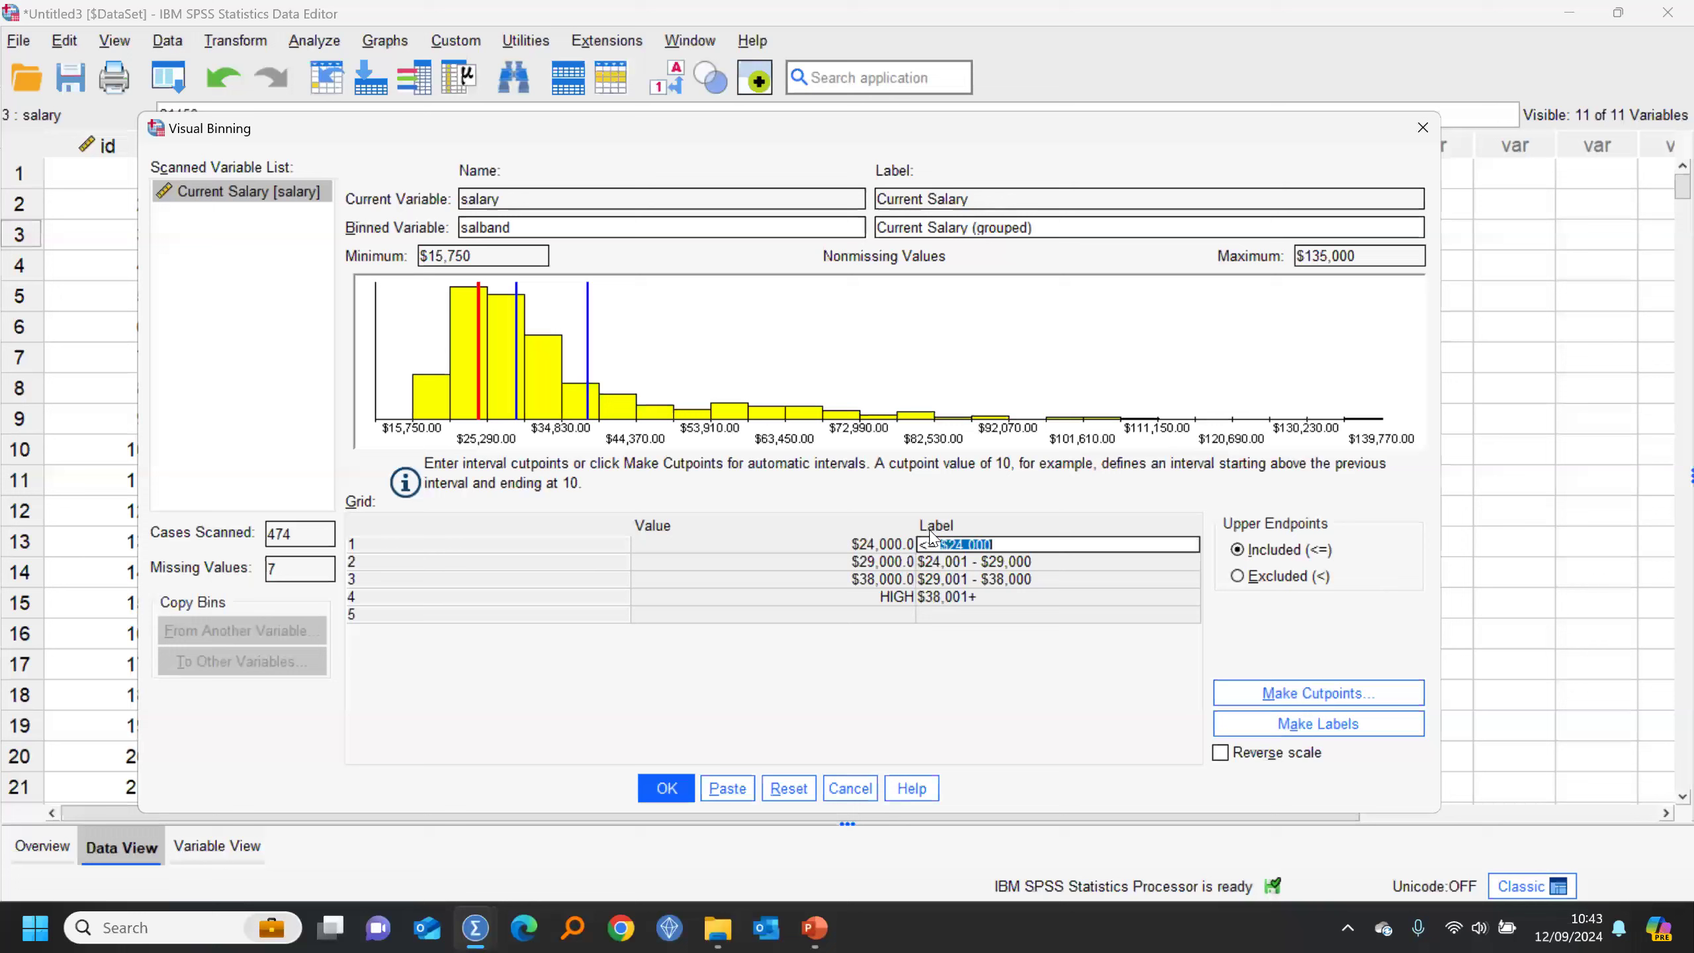
Step: Reword the label of the lowest salary band to "Up to $24,000" with single spacing
left_click(936, 548)
left_click(935, 548)
double_click(934, 548)
type("Up to")
key("BackSpace")
key("BackSpace")
key("BackSpace")
type("p to")
left_click(1038, 598)
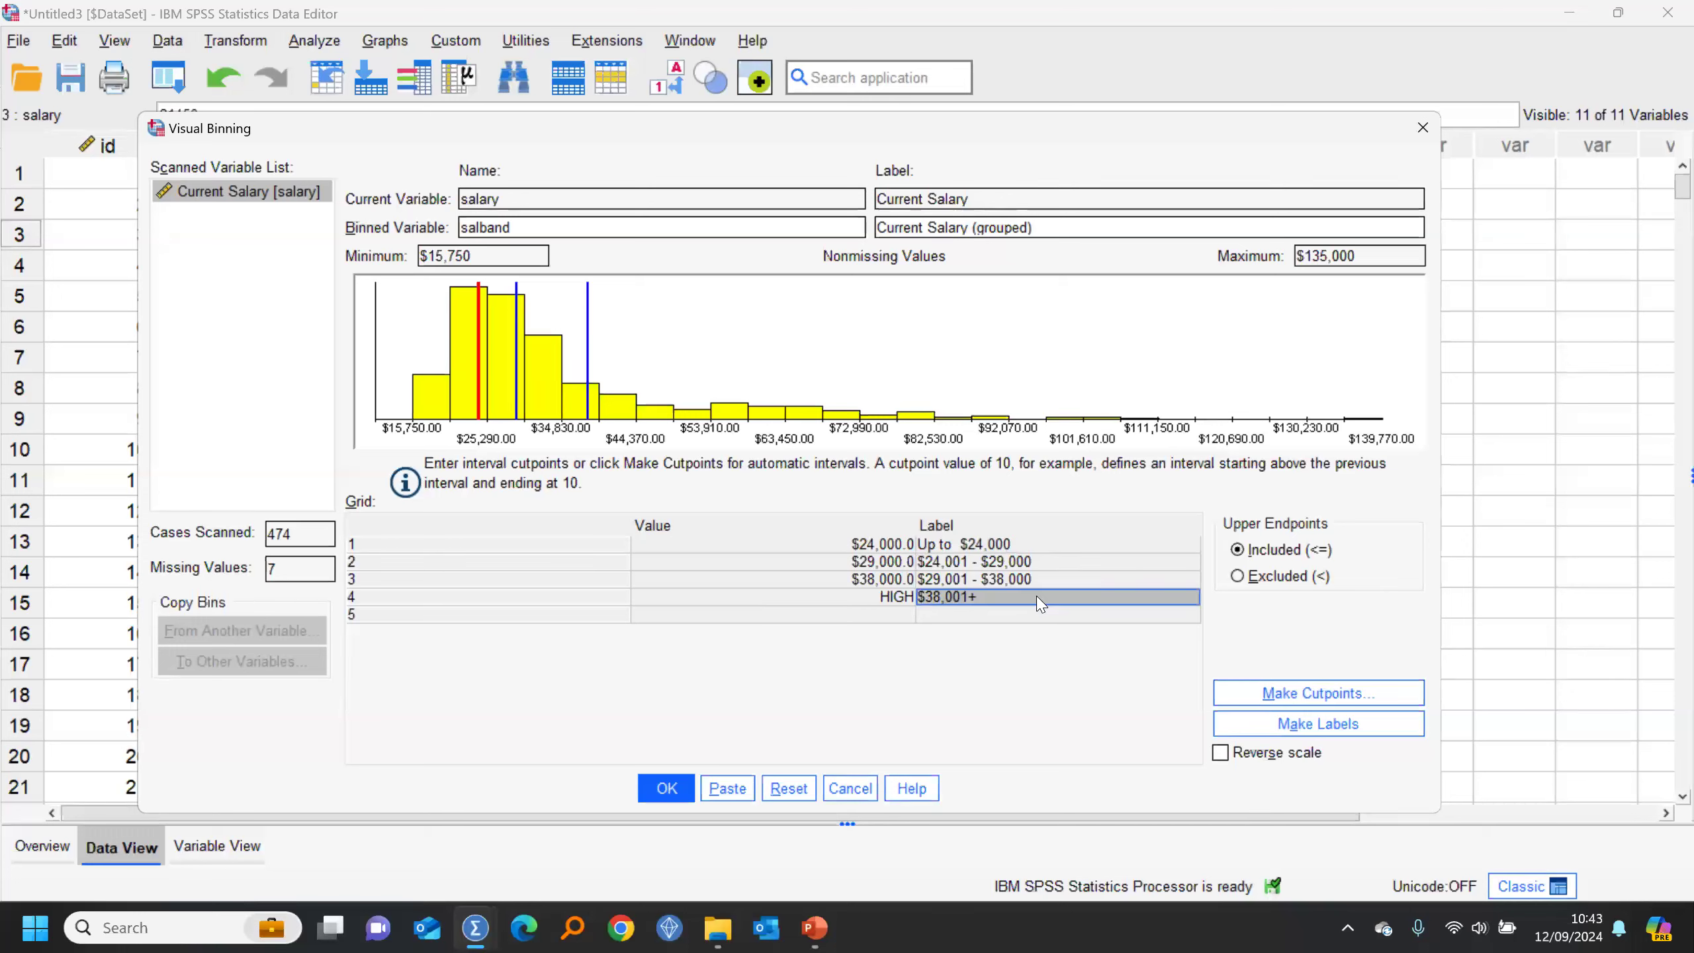
double_click(959, 544)
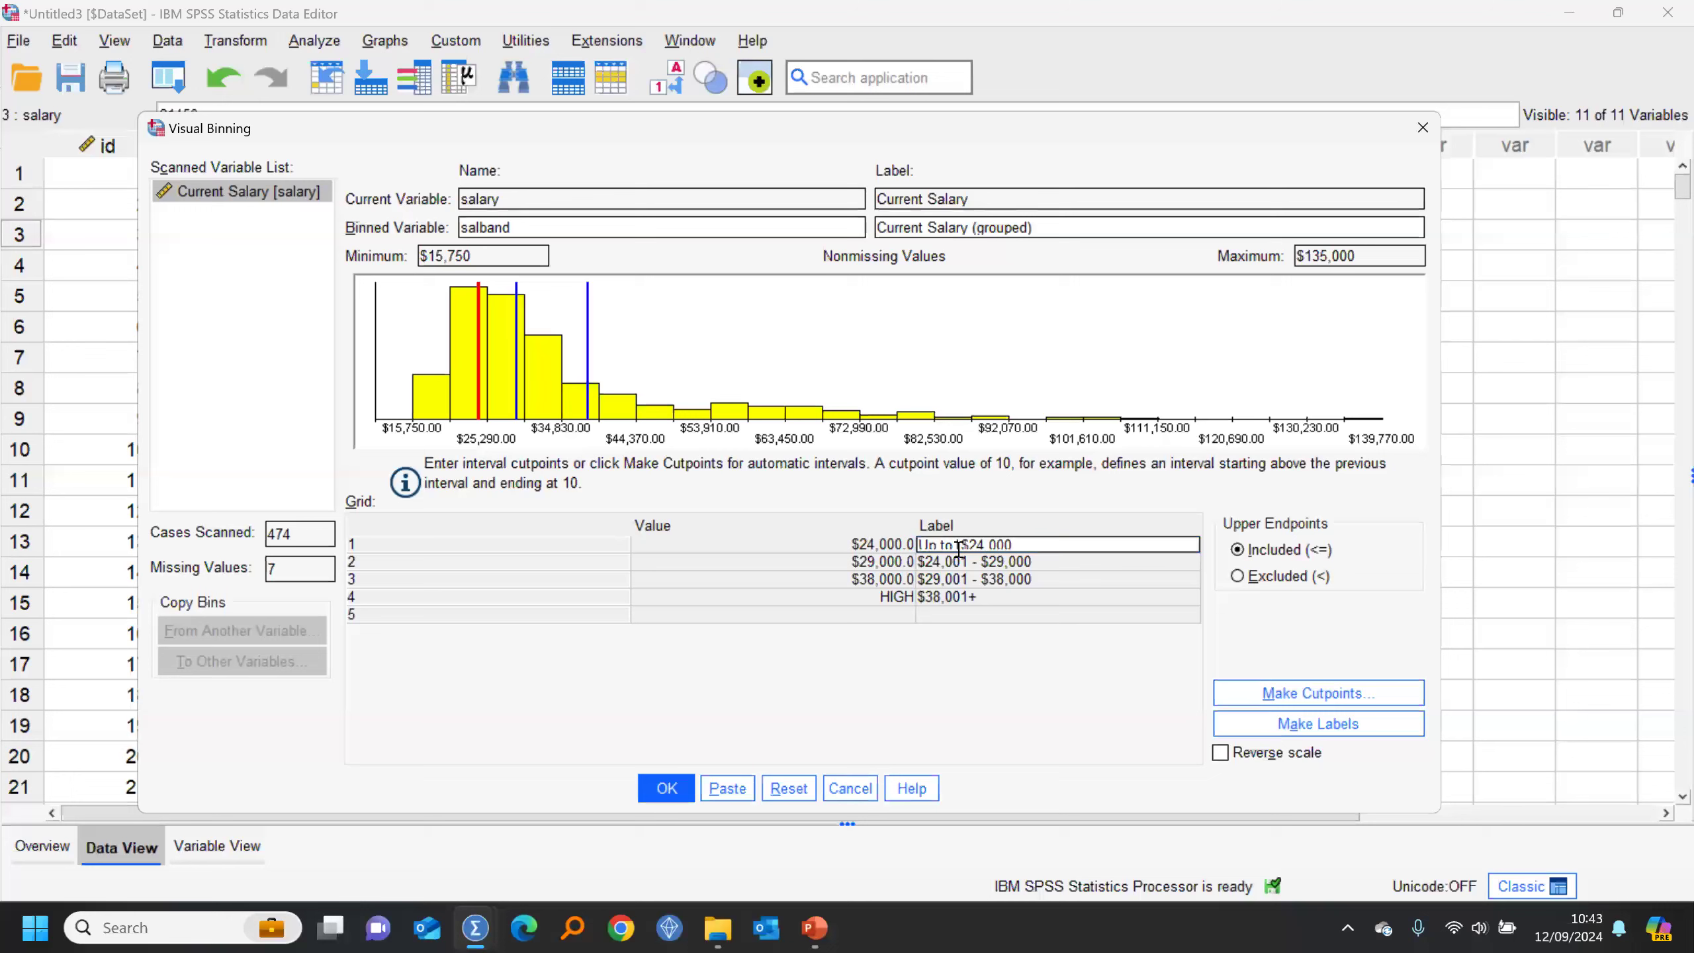
Step: Change the label of the highest salary band to "Over $38,000" and submit the binning specification
double_click(990, 598)
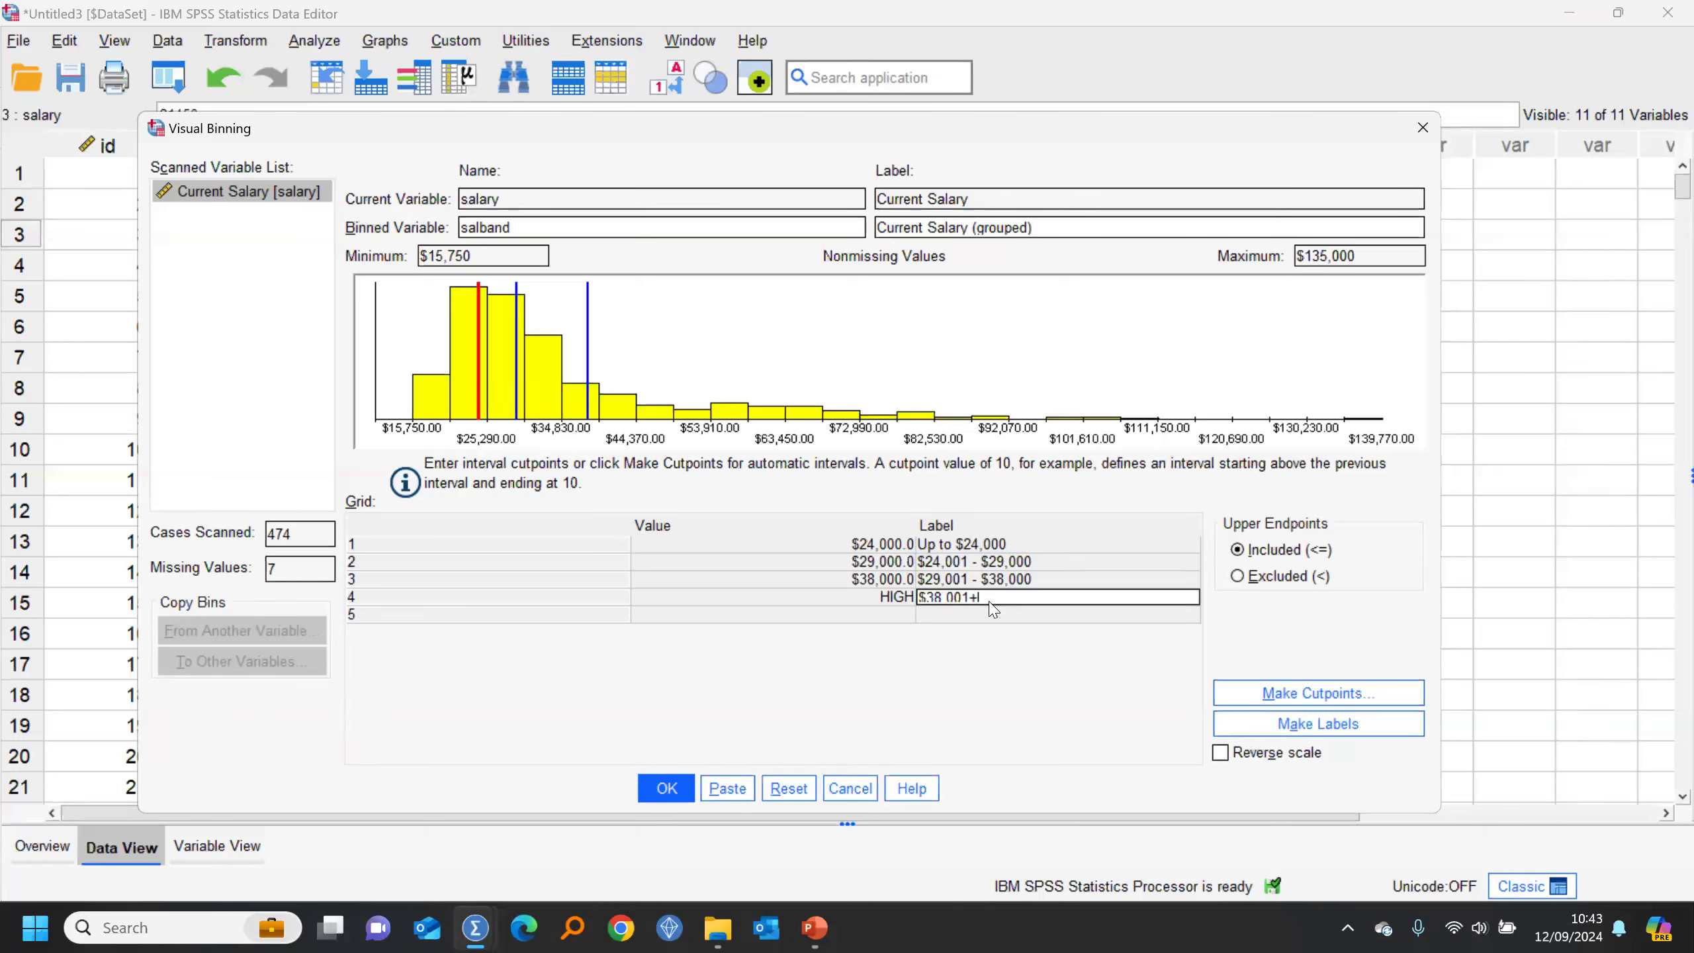
type("0")
type("Over")
left_click(1021, 586)
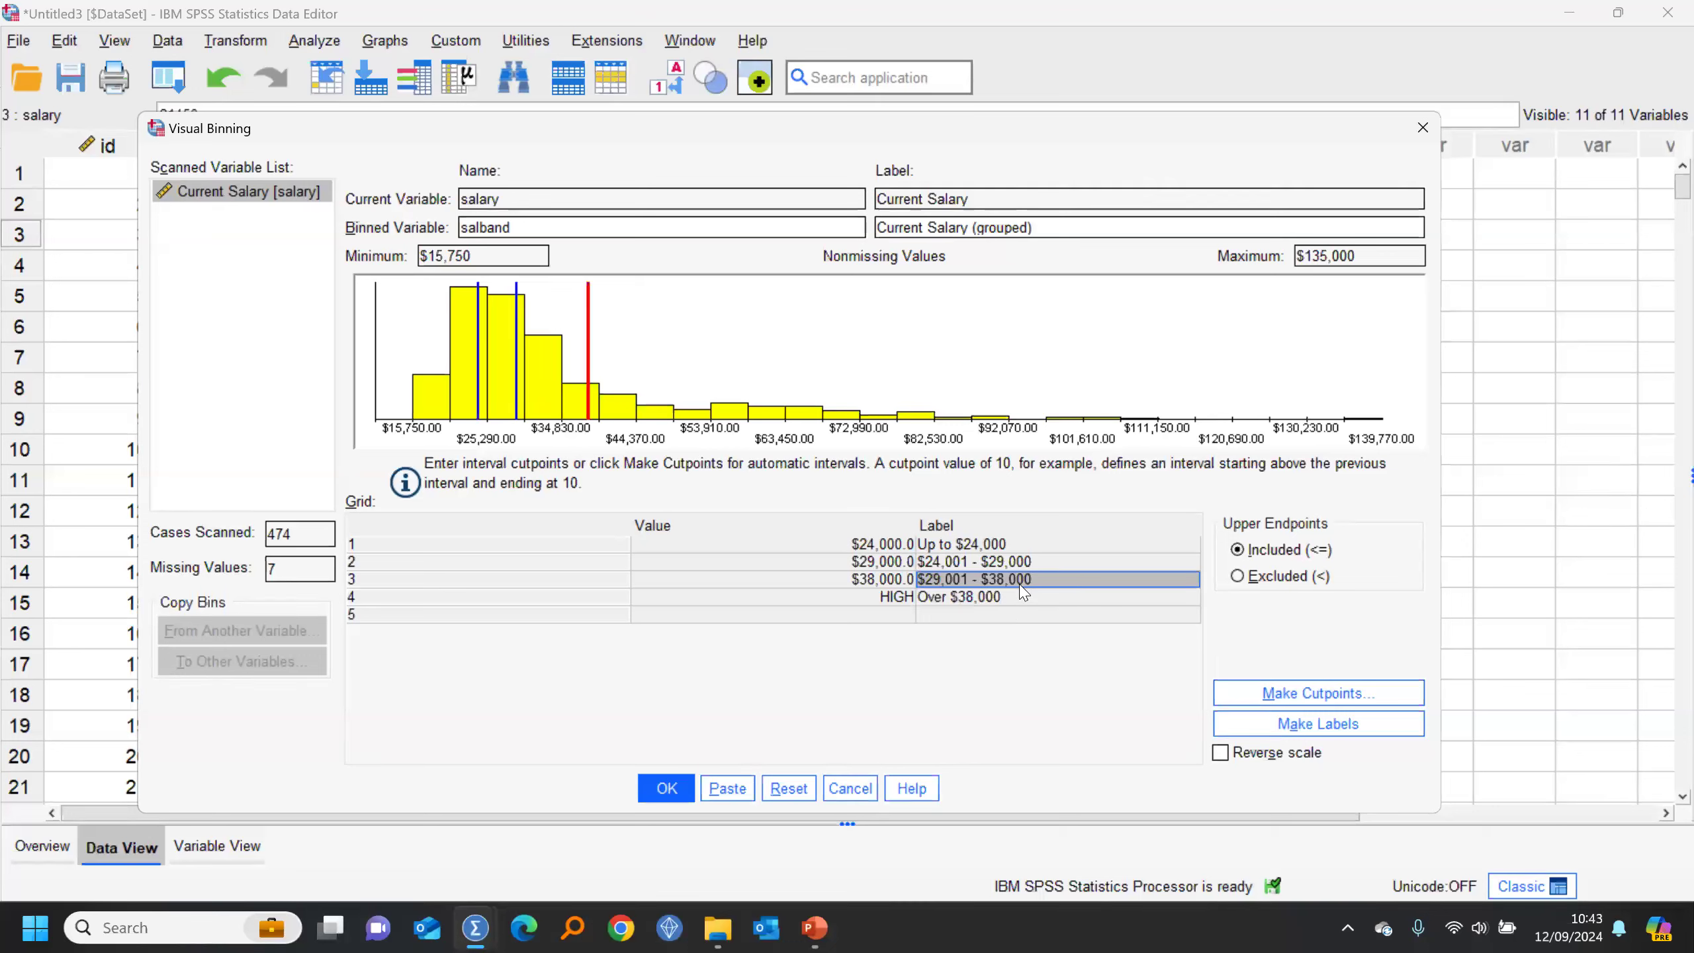
left_click(660, 789)
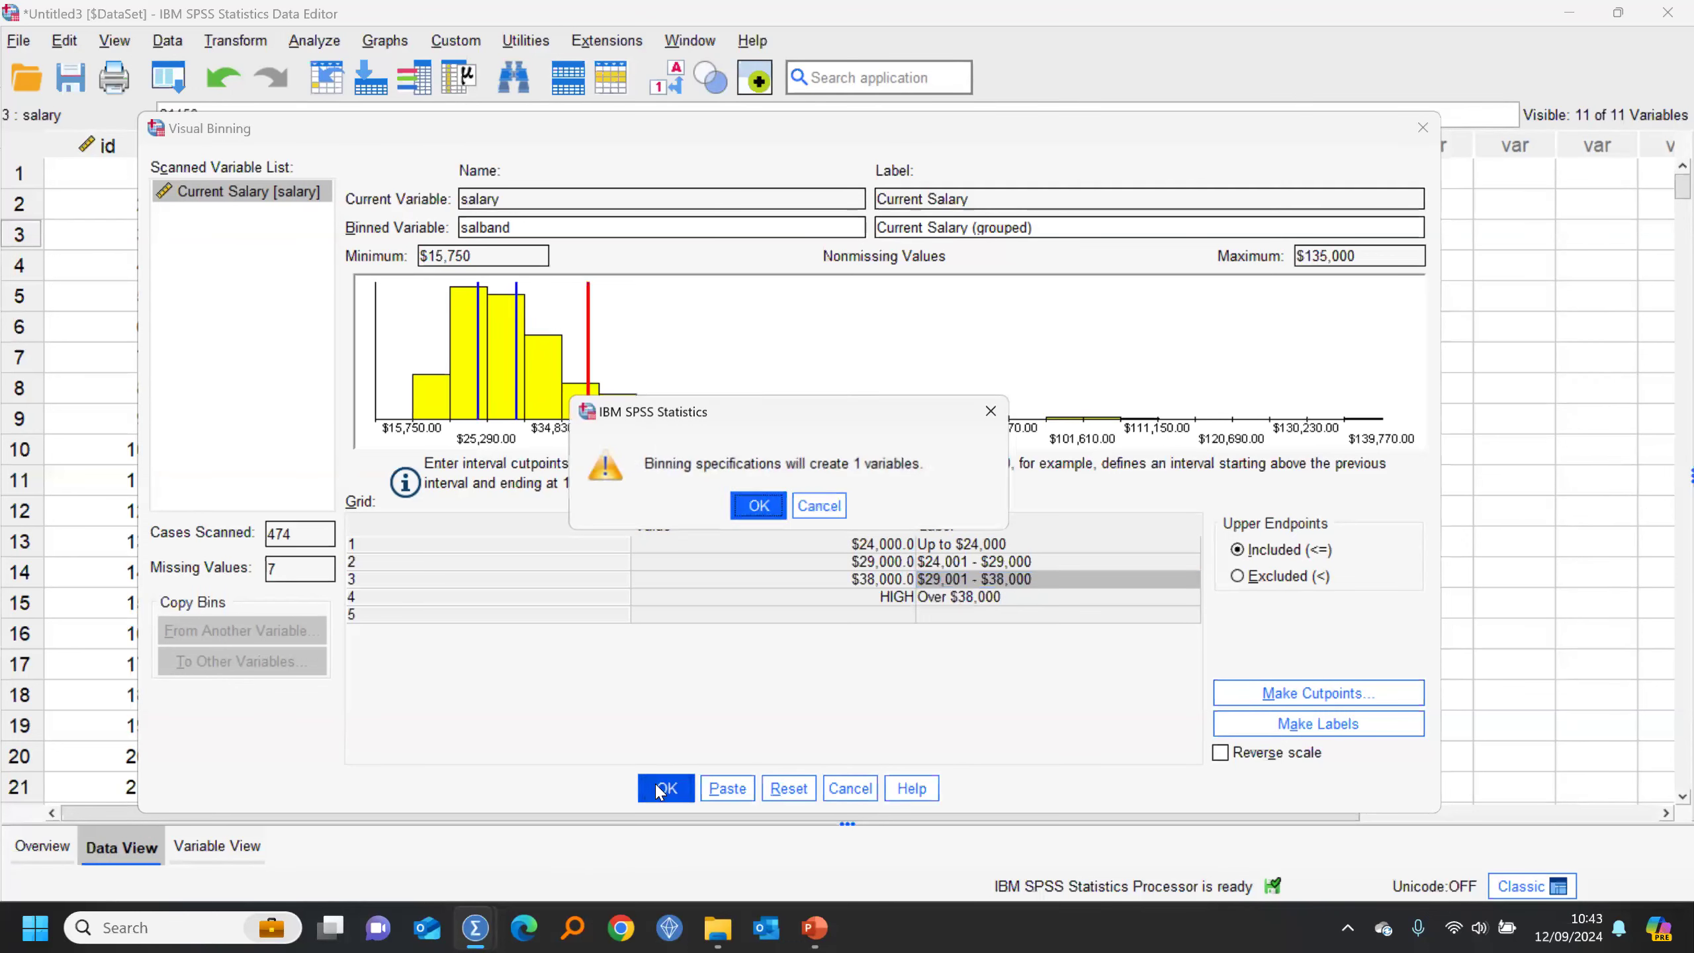
Step: Confirm creation of the binned salband variable and run descriptive statistics on it from the data grid
left_click(759, 507)
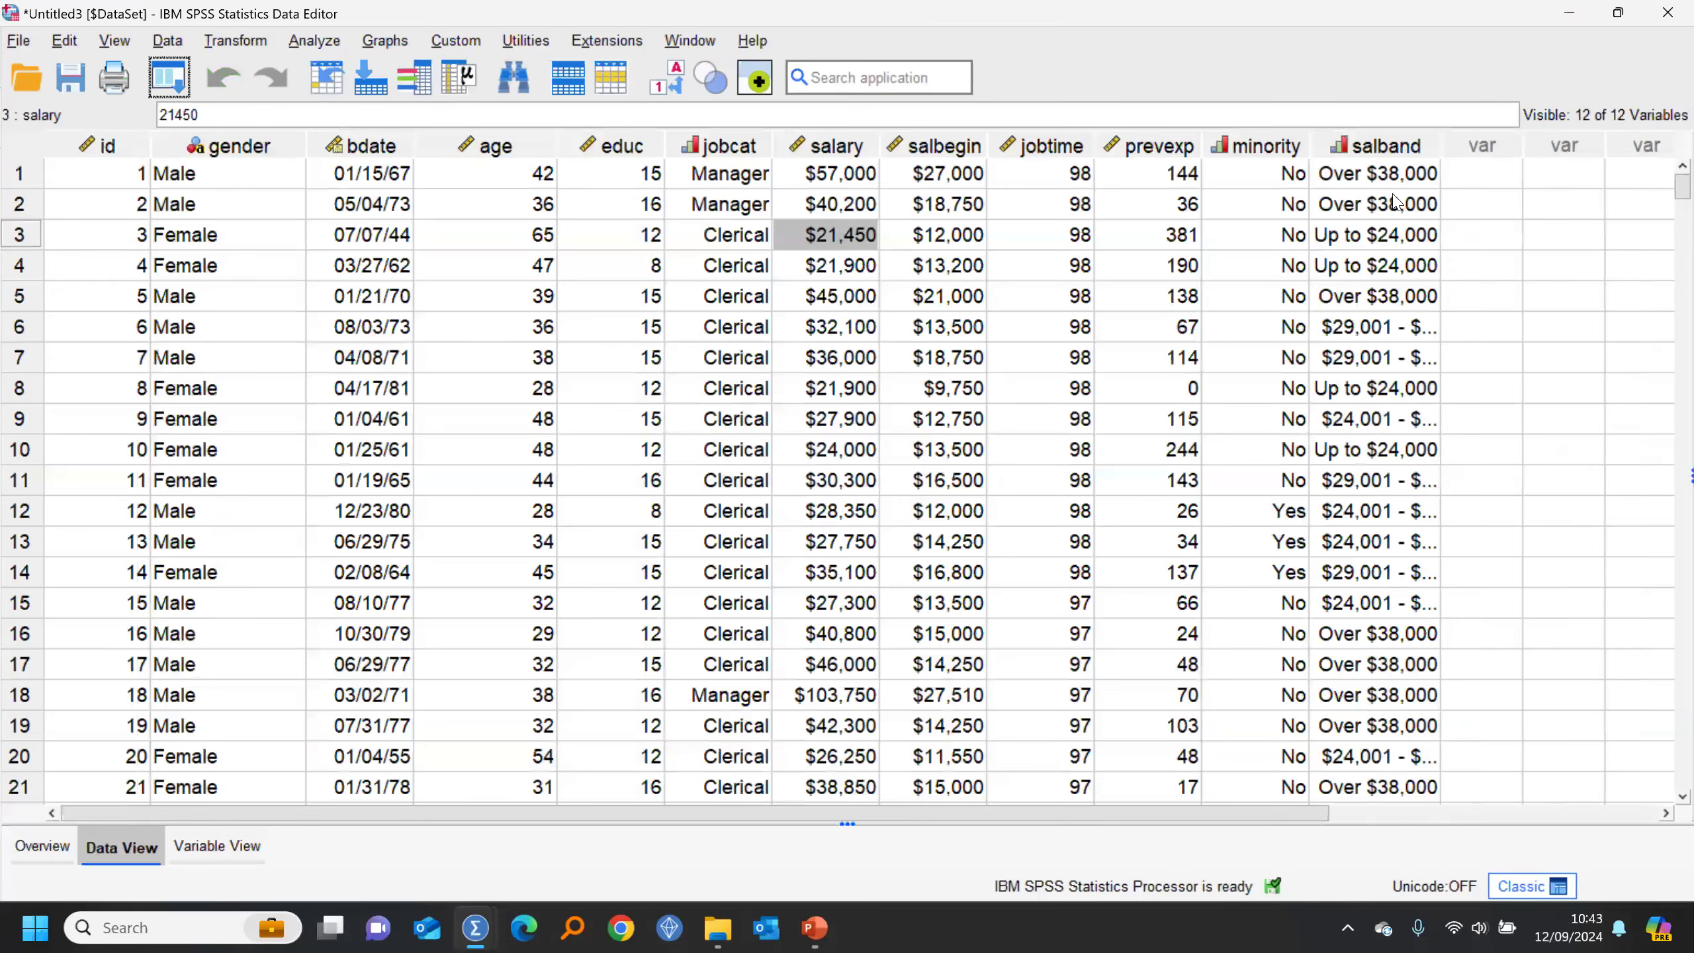
right_click(1378, 205)
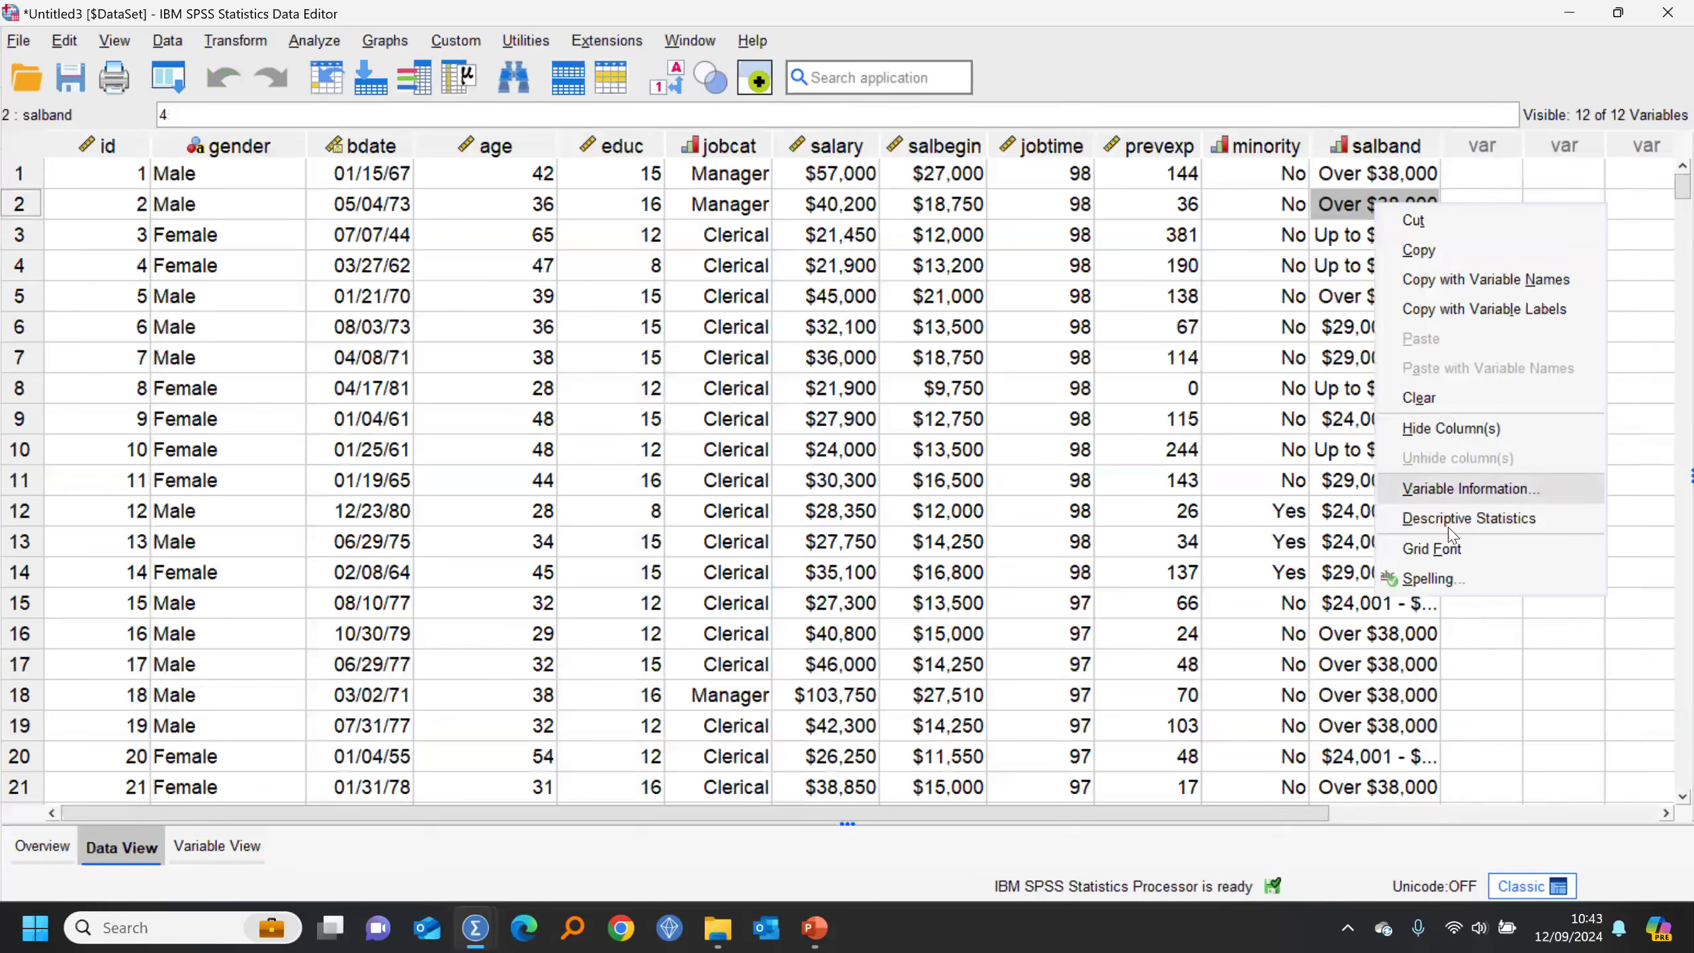
left_click(1449, 526)
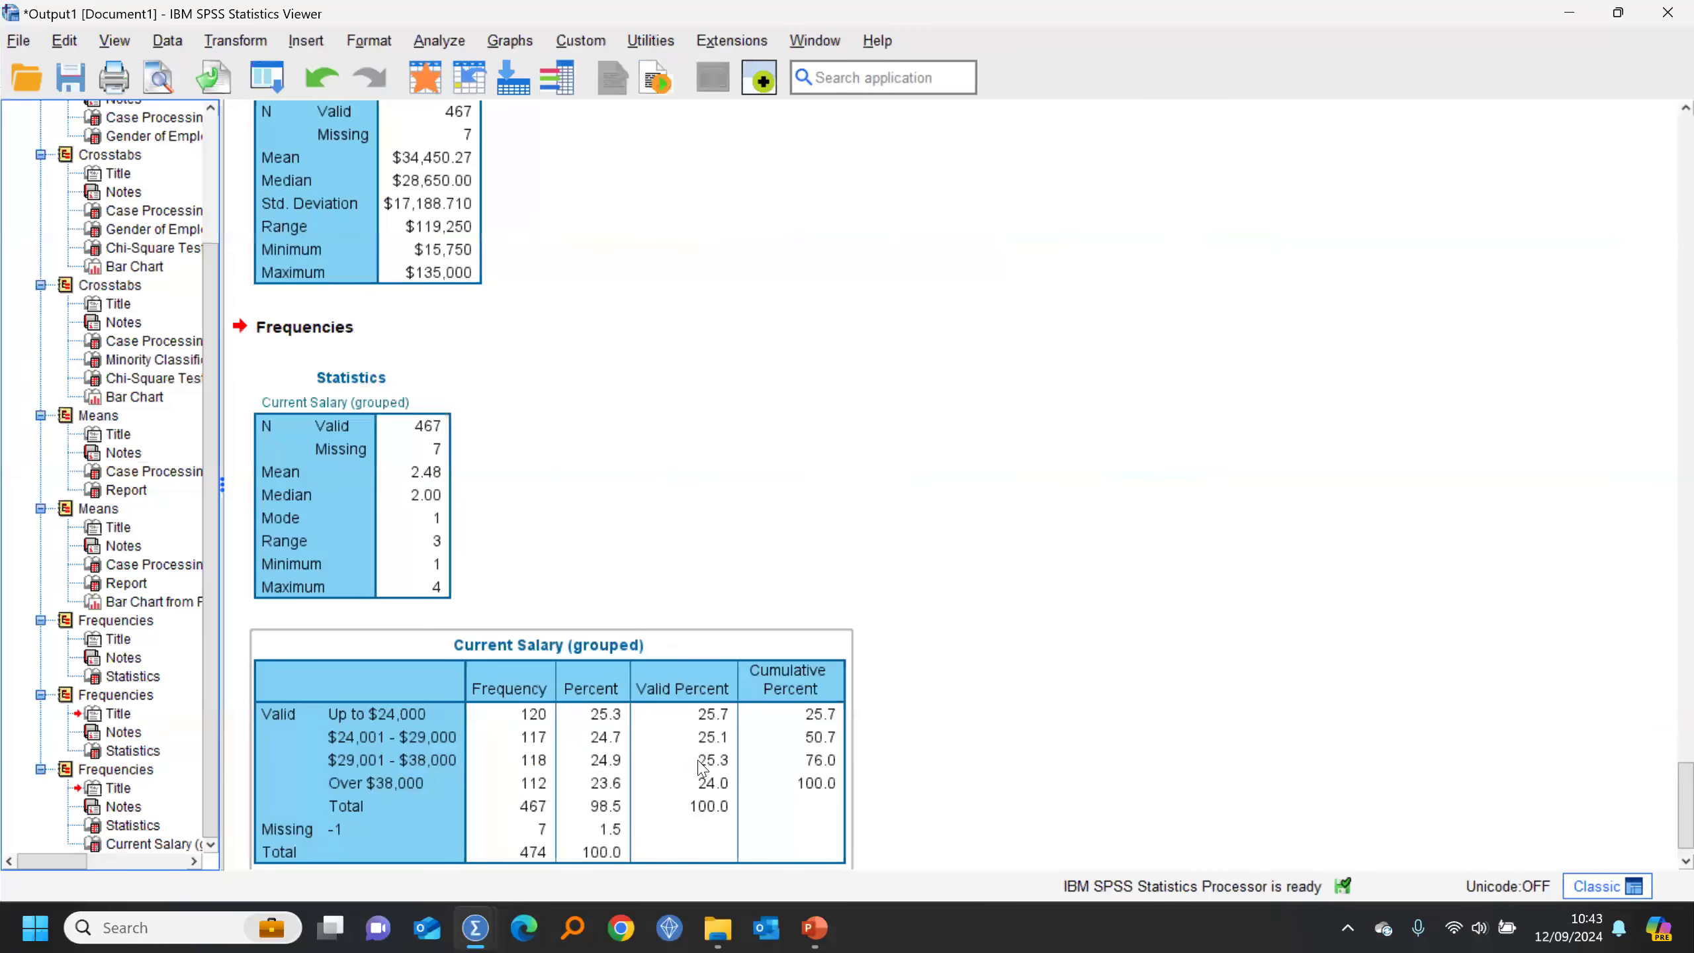
Step: Reopen Crosstabs, replace Current Salary with Current Salary (grouped) as the row variable against Employment Category, and run it
left_click(358, 148)
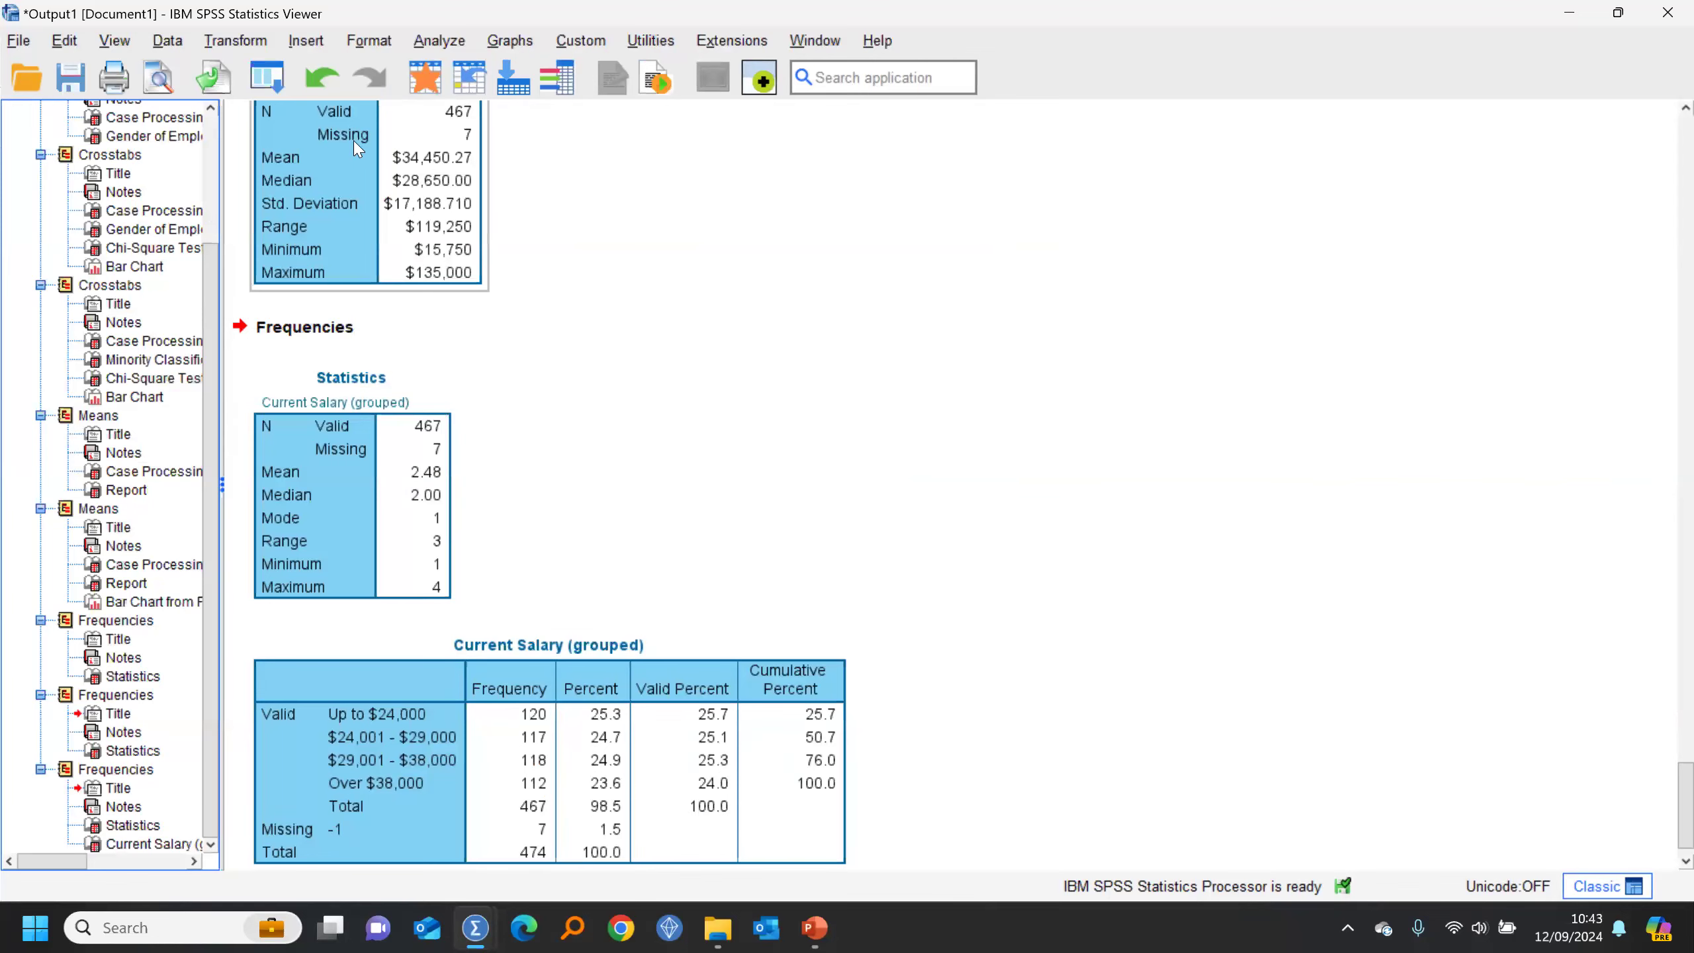
left_click(267, 90)
left_click(293, 148)
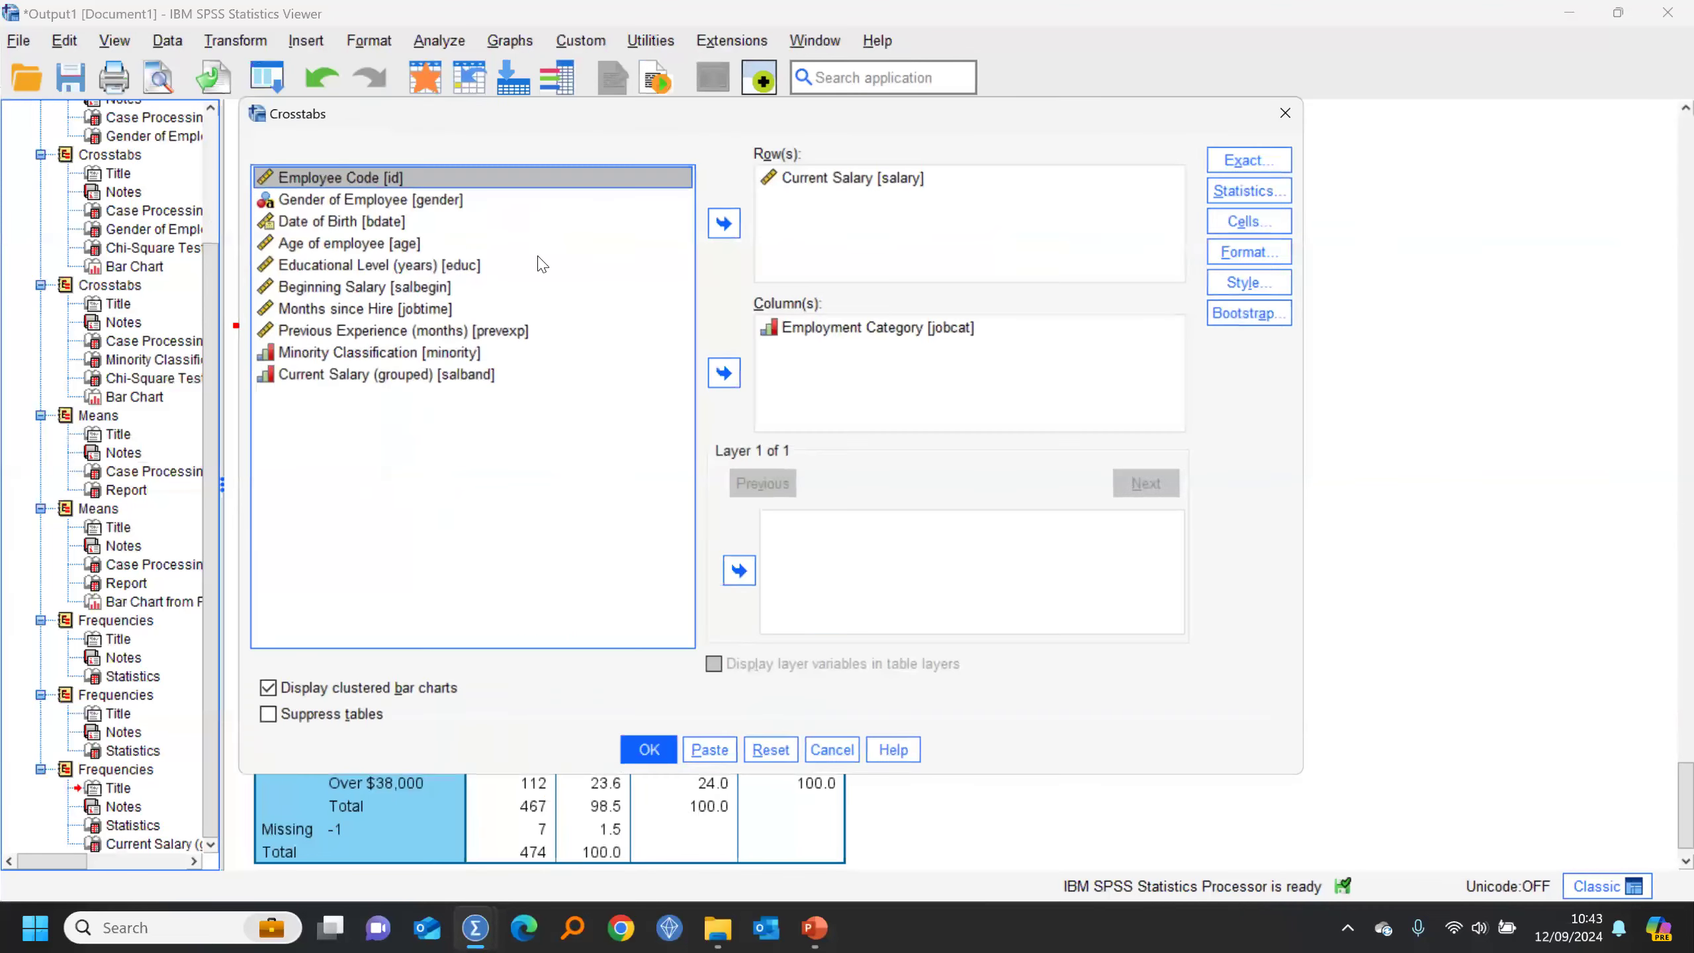
left_click(854, 177)
left_click(725, 223)
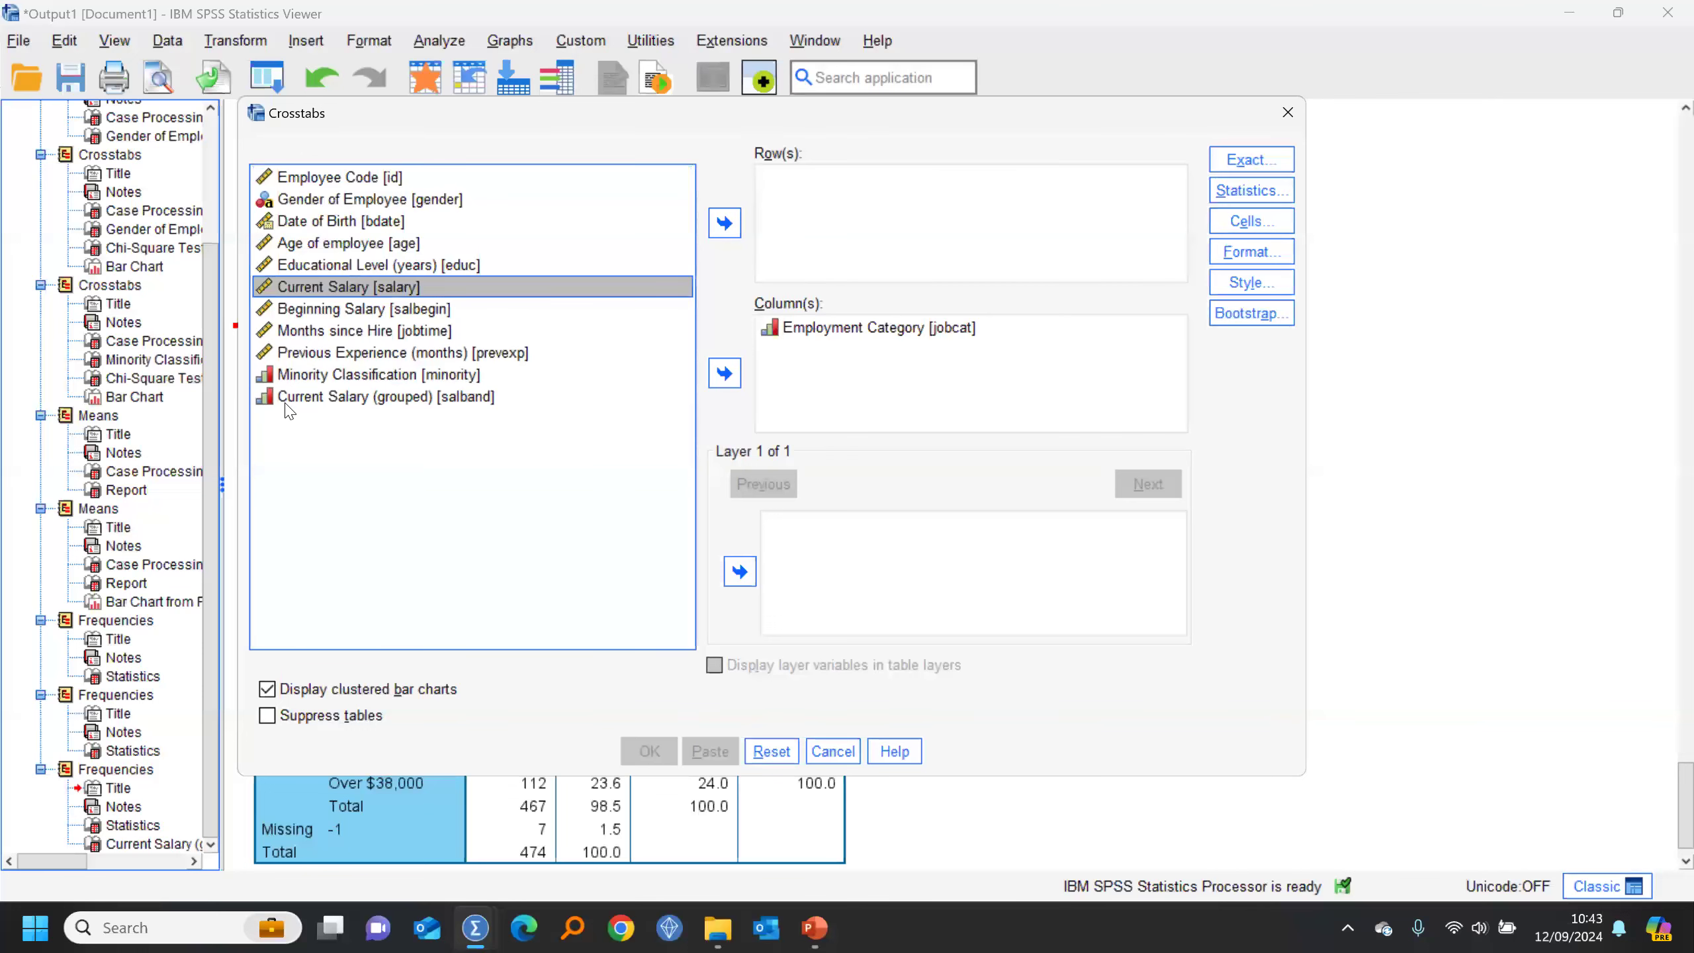
left_click(286, 400)
left_click(724, 223)
left_click(649, 750)
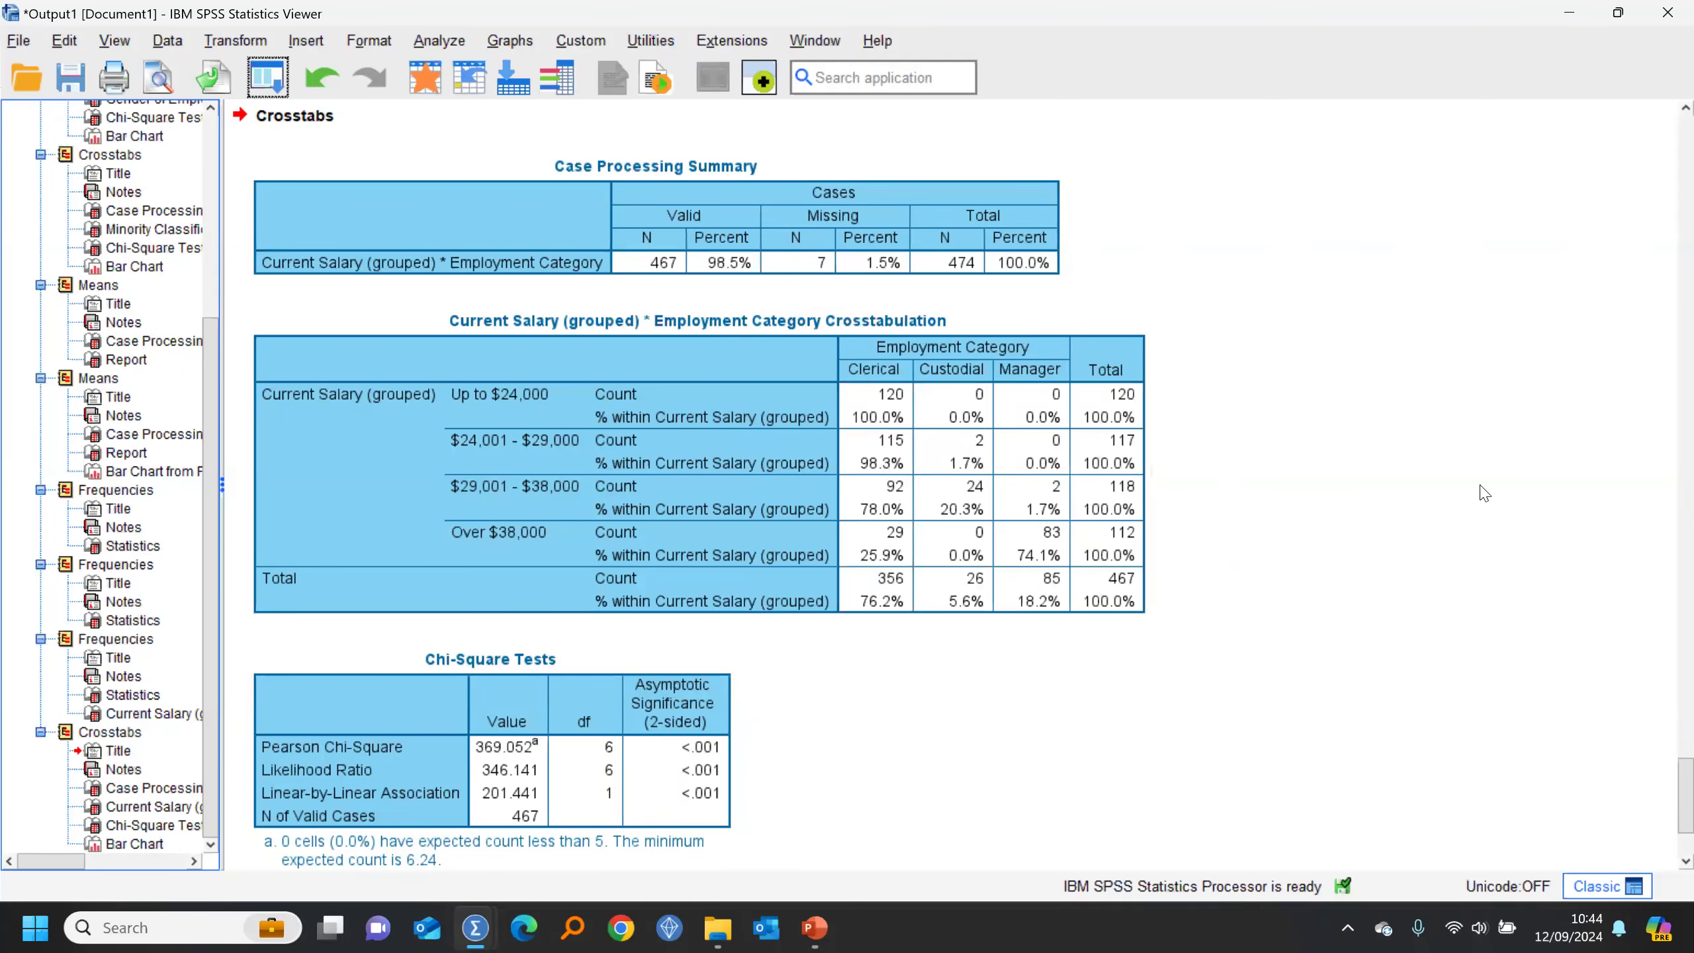
Step: Rerun Crosstabs with the variables swapped: Employment Category in the rows and Current Salary (grouped) in the columns
left_click(265, 83)
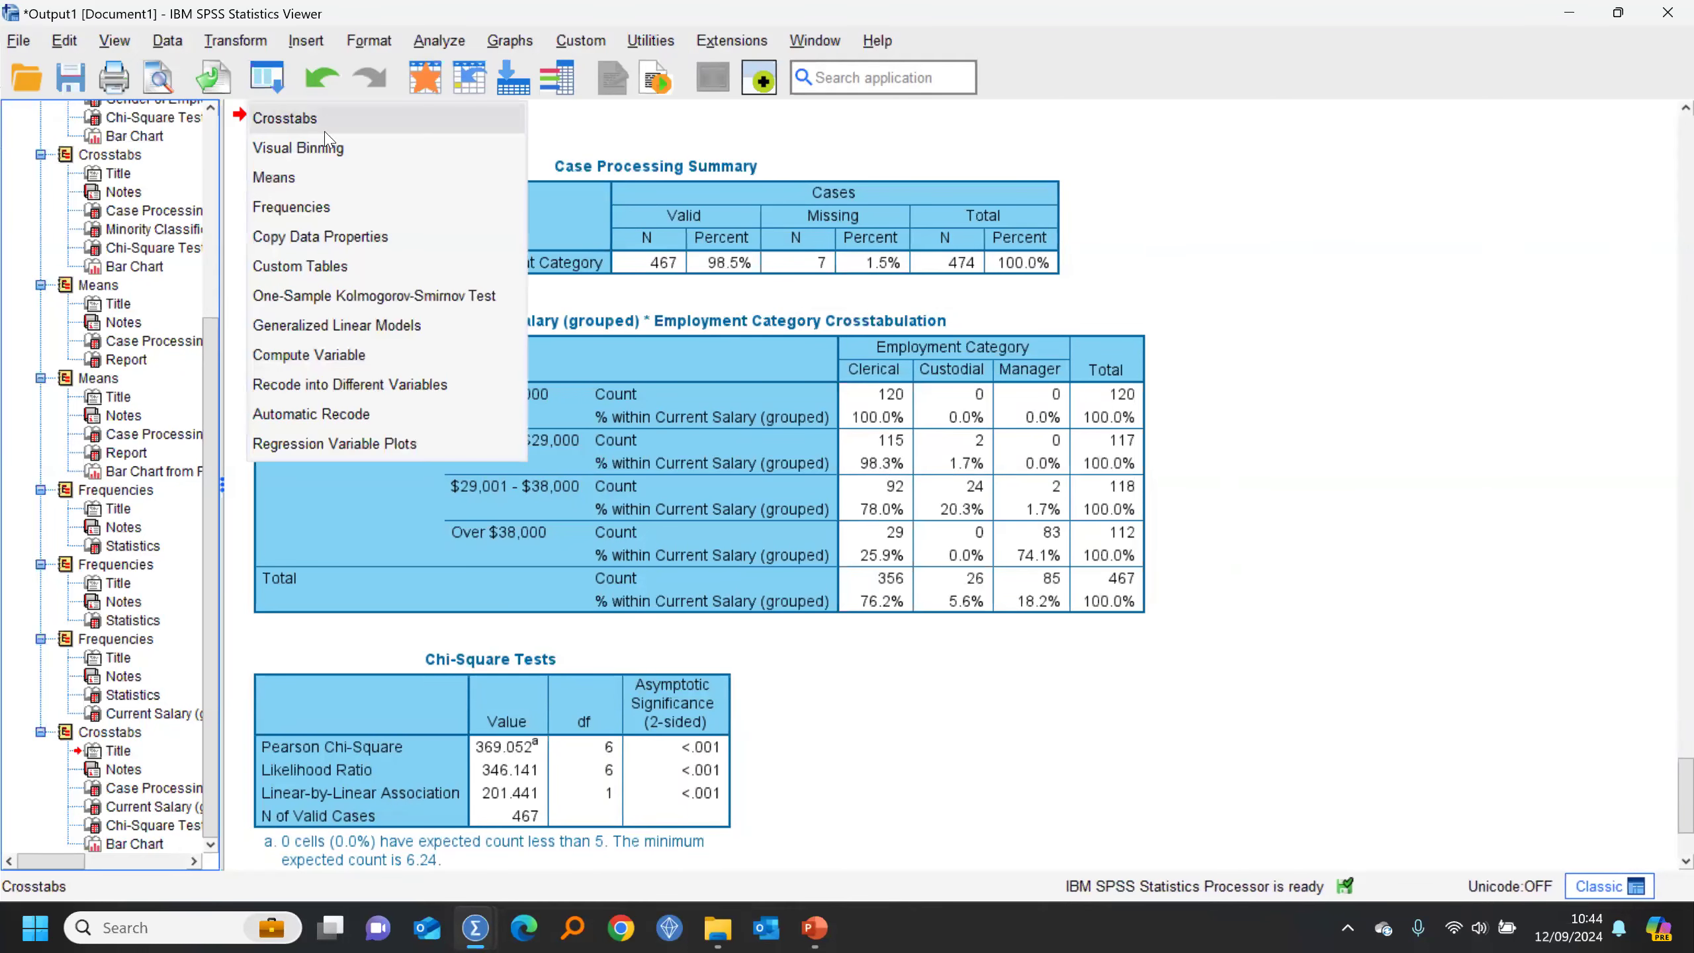
left_click(325, 130)
mouse_move(794, 178)
left_mouse_down()
mouse_move(836, 364)
mouse_move(803, 183)
left_mouse_up()
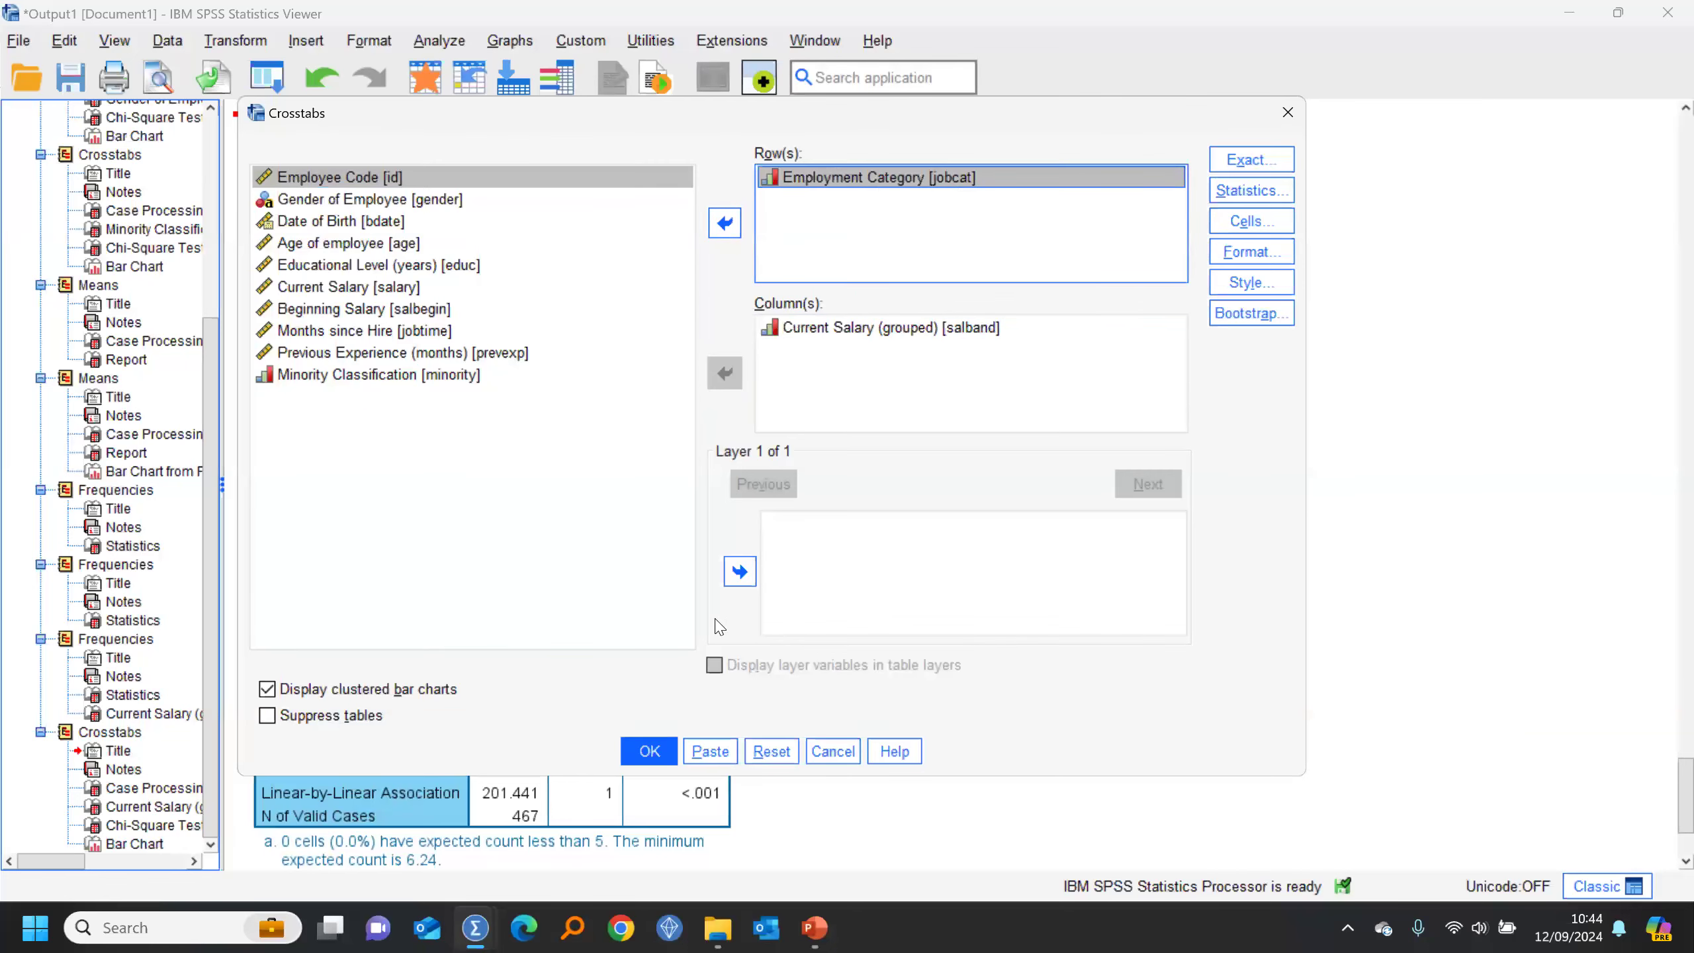
left_click(649, 750)
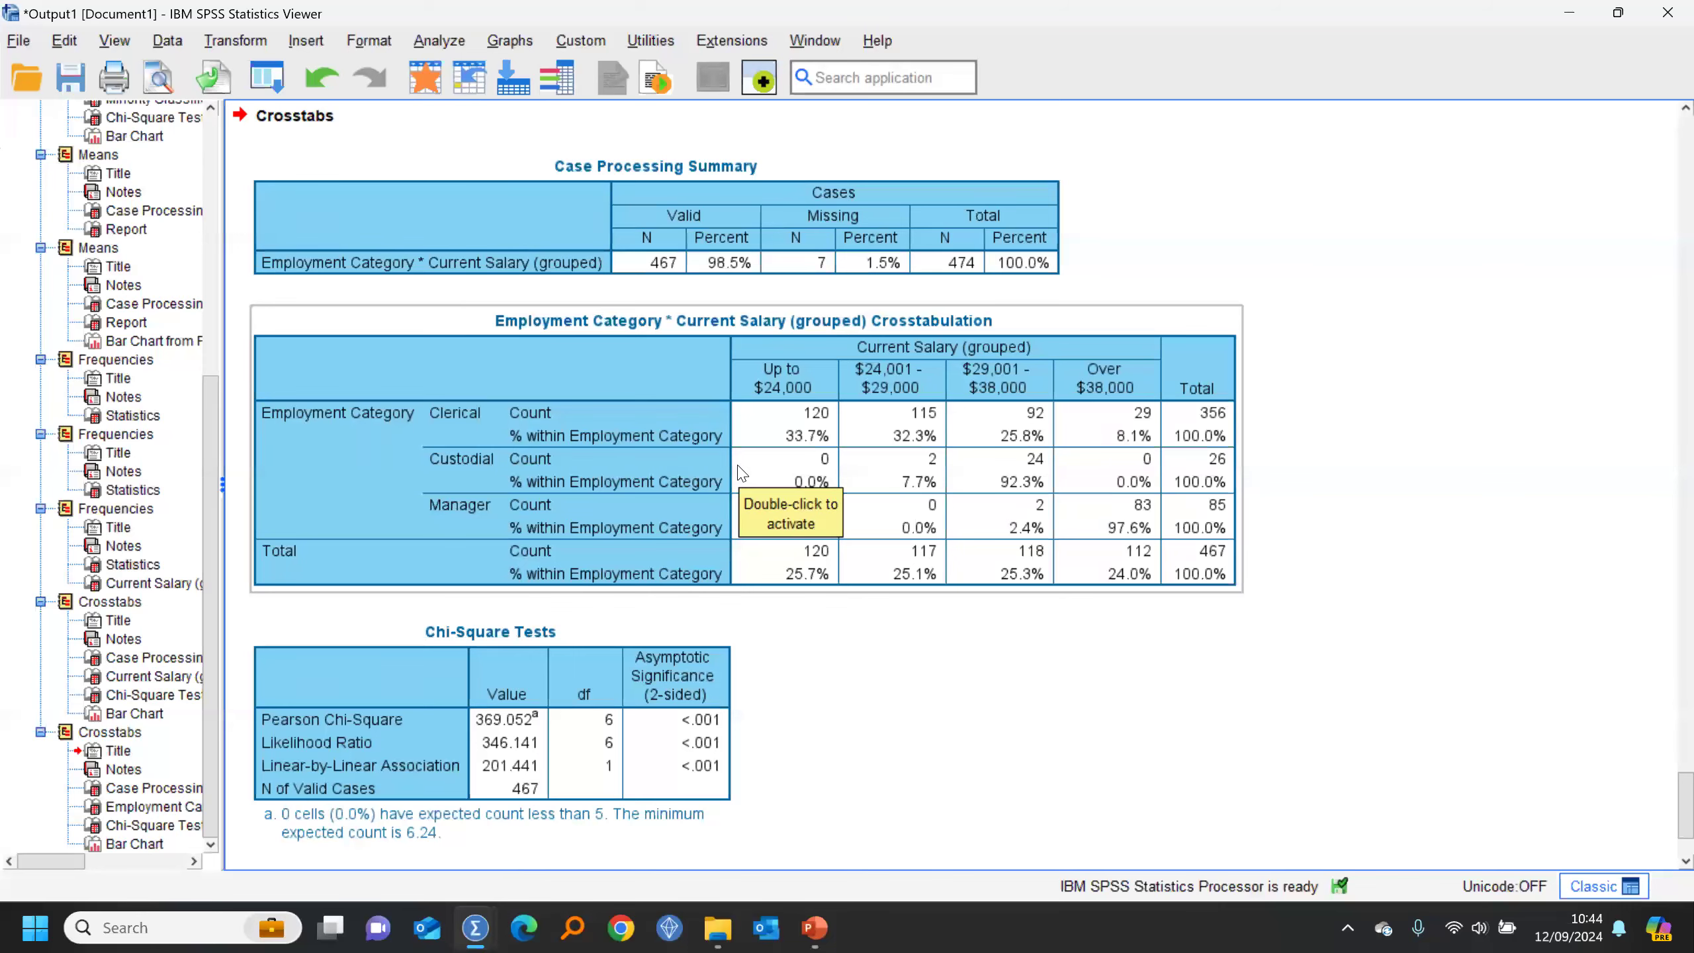
Step: Return to the dataset, start Select Cases and open the condition editor for selecting cases that satisfy a condition
left_click(429, 85)
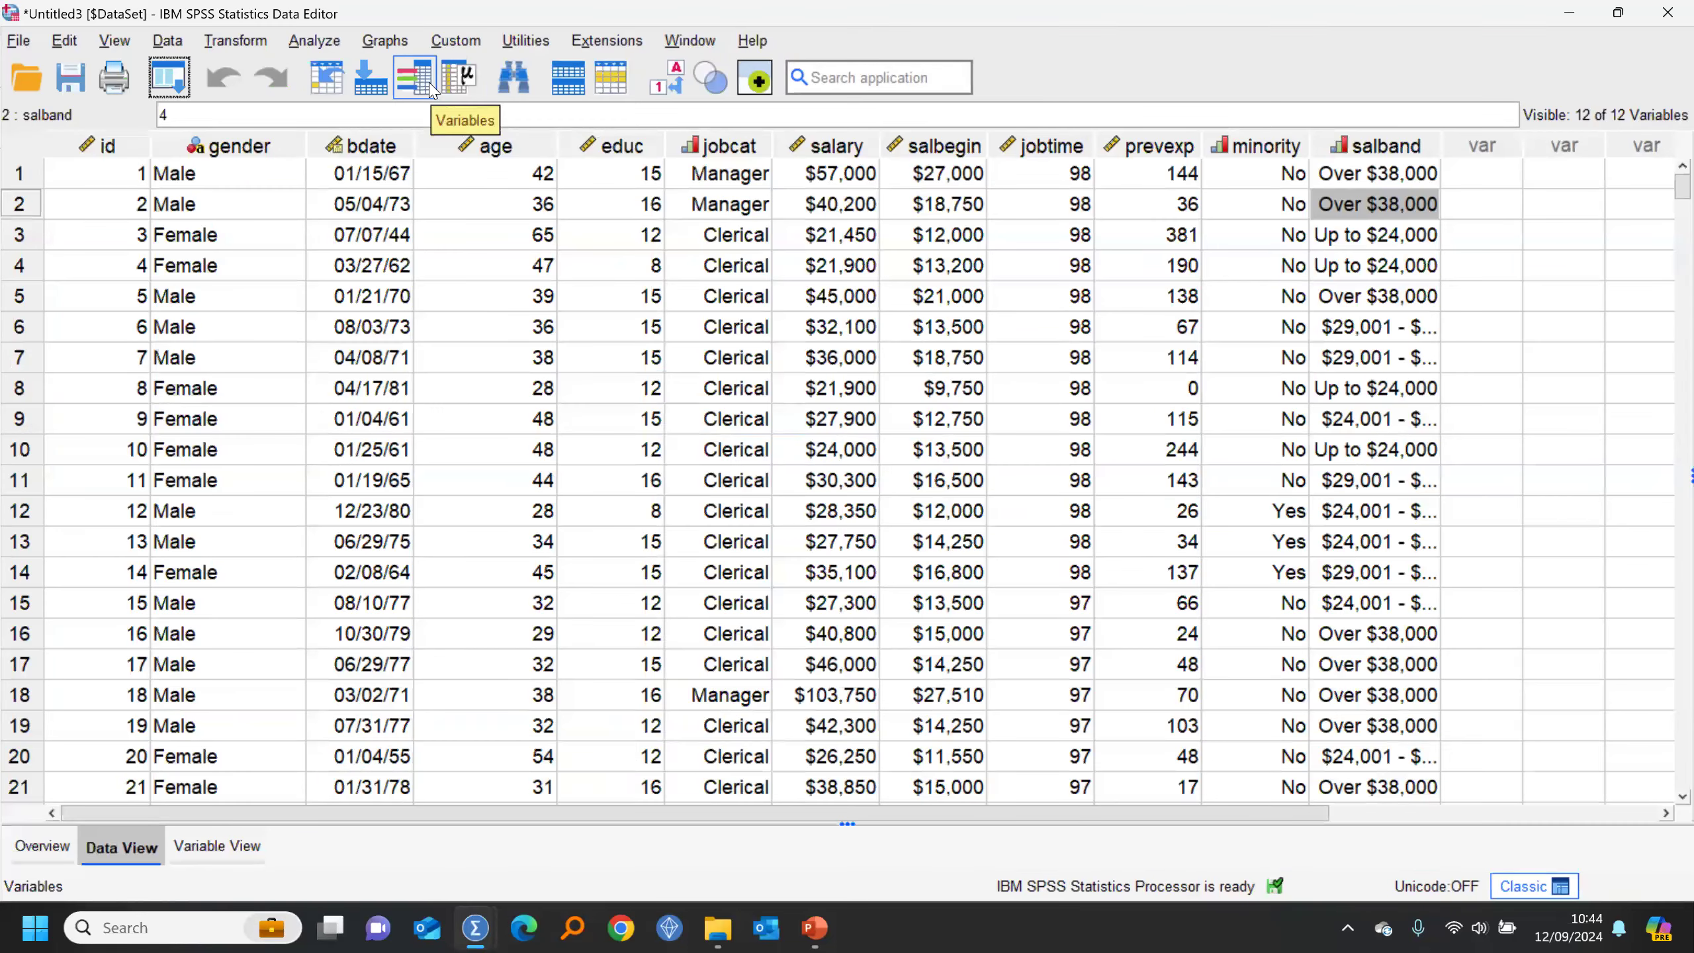
left_click(168, 41)
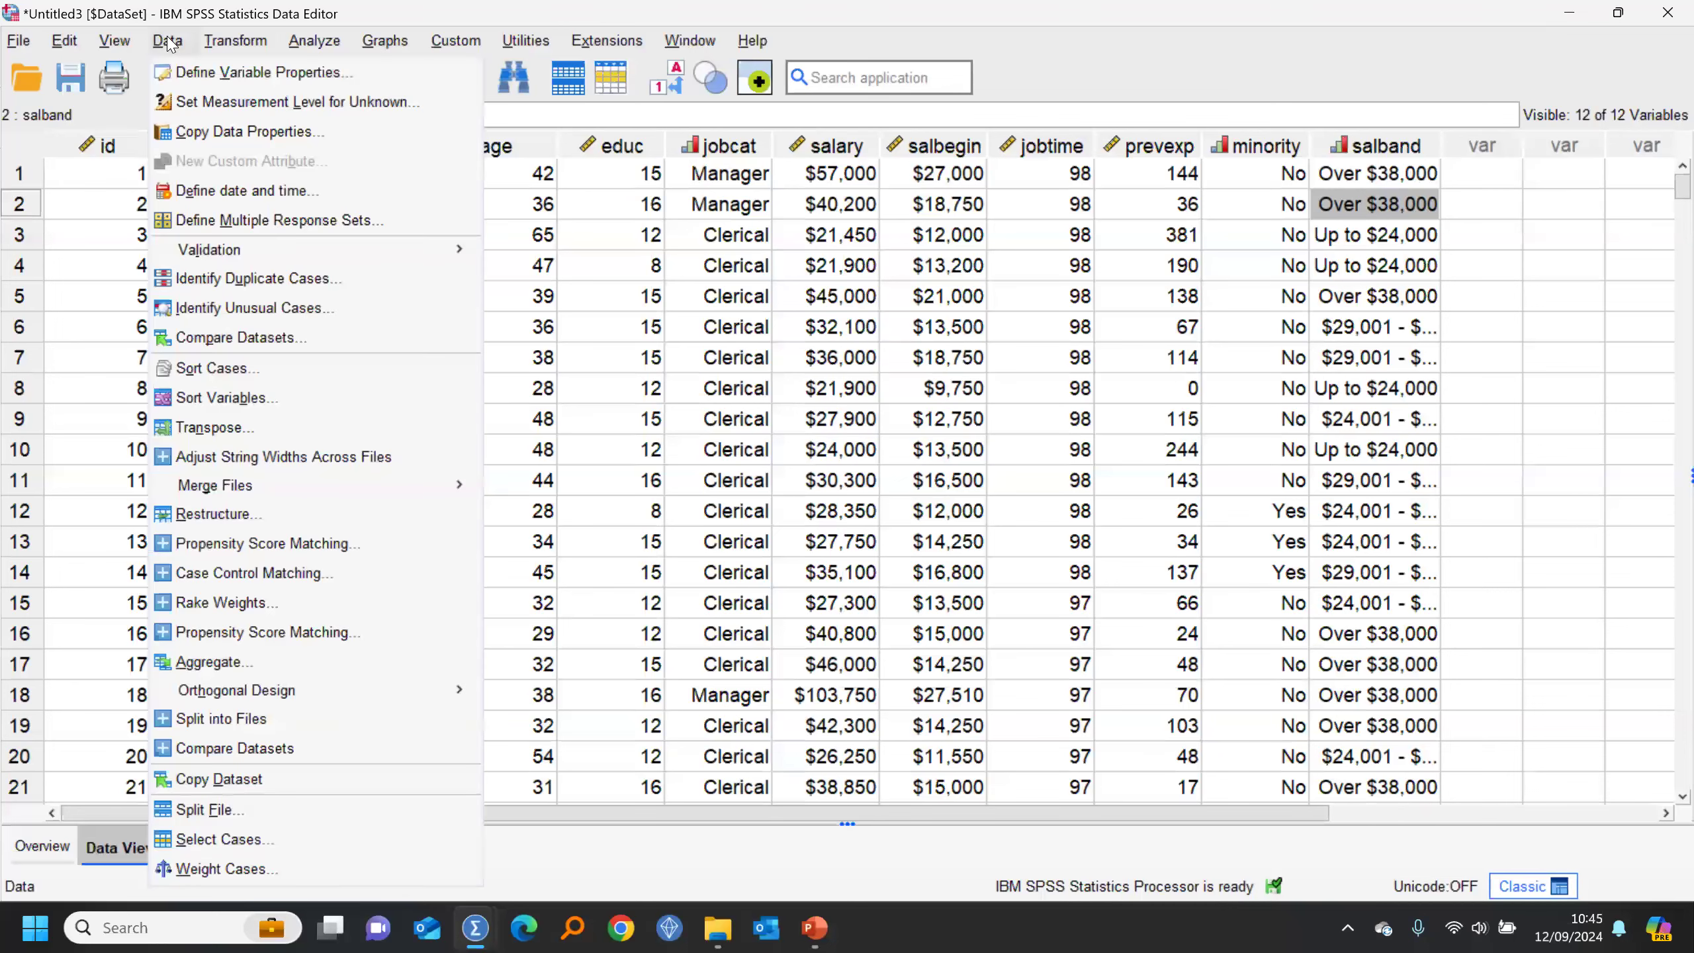
left_click(295, 842)
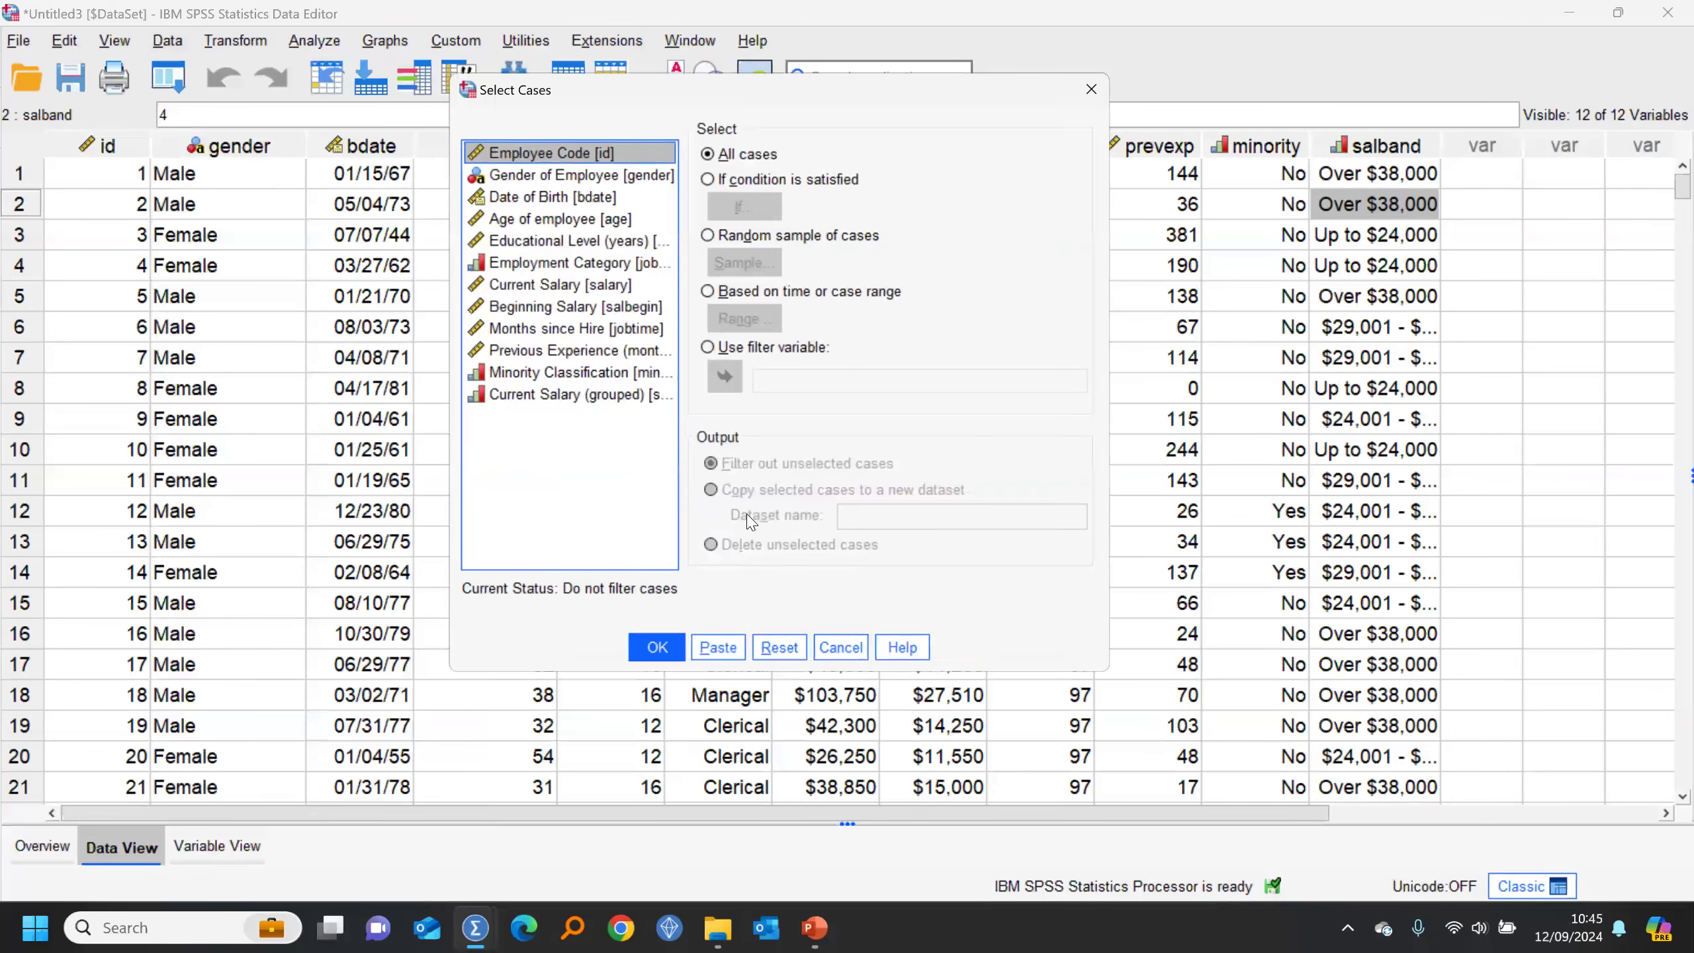
left_click(709, 179)
left_click(745, 206)
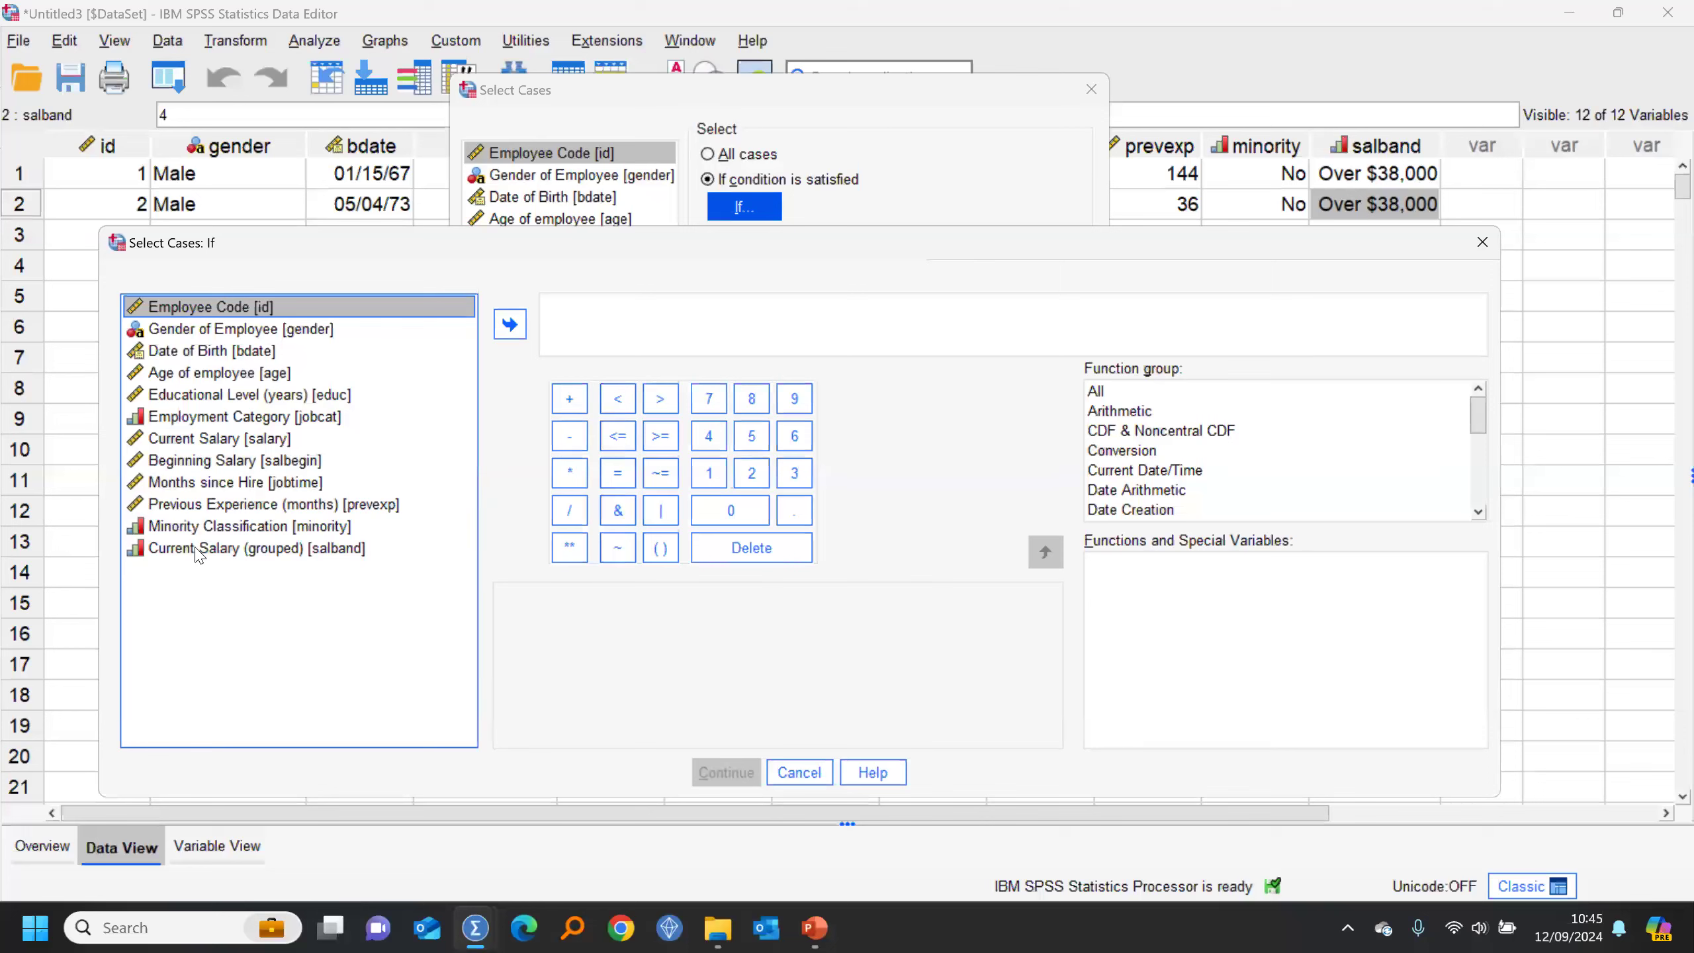
Step: Look up the value labels of Employment Category in its variable information
left_click(203, 417)
right_click(203, 417)
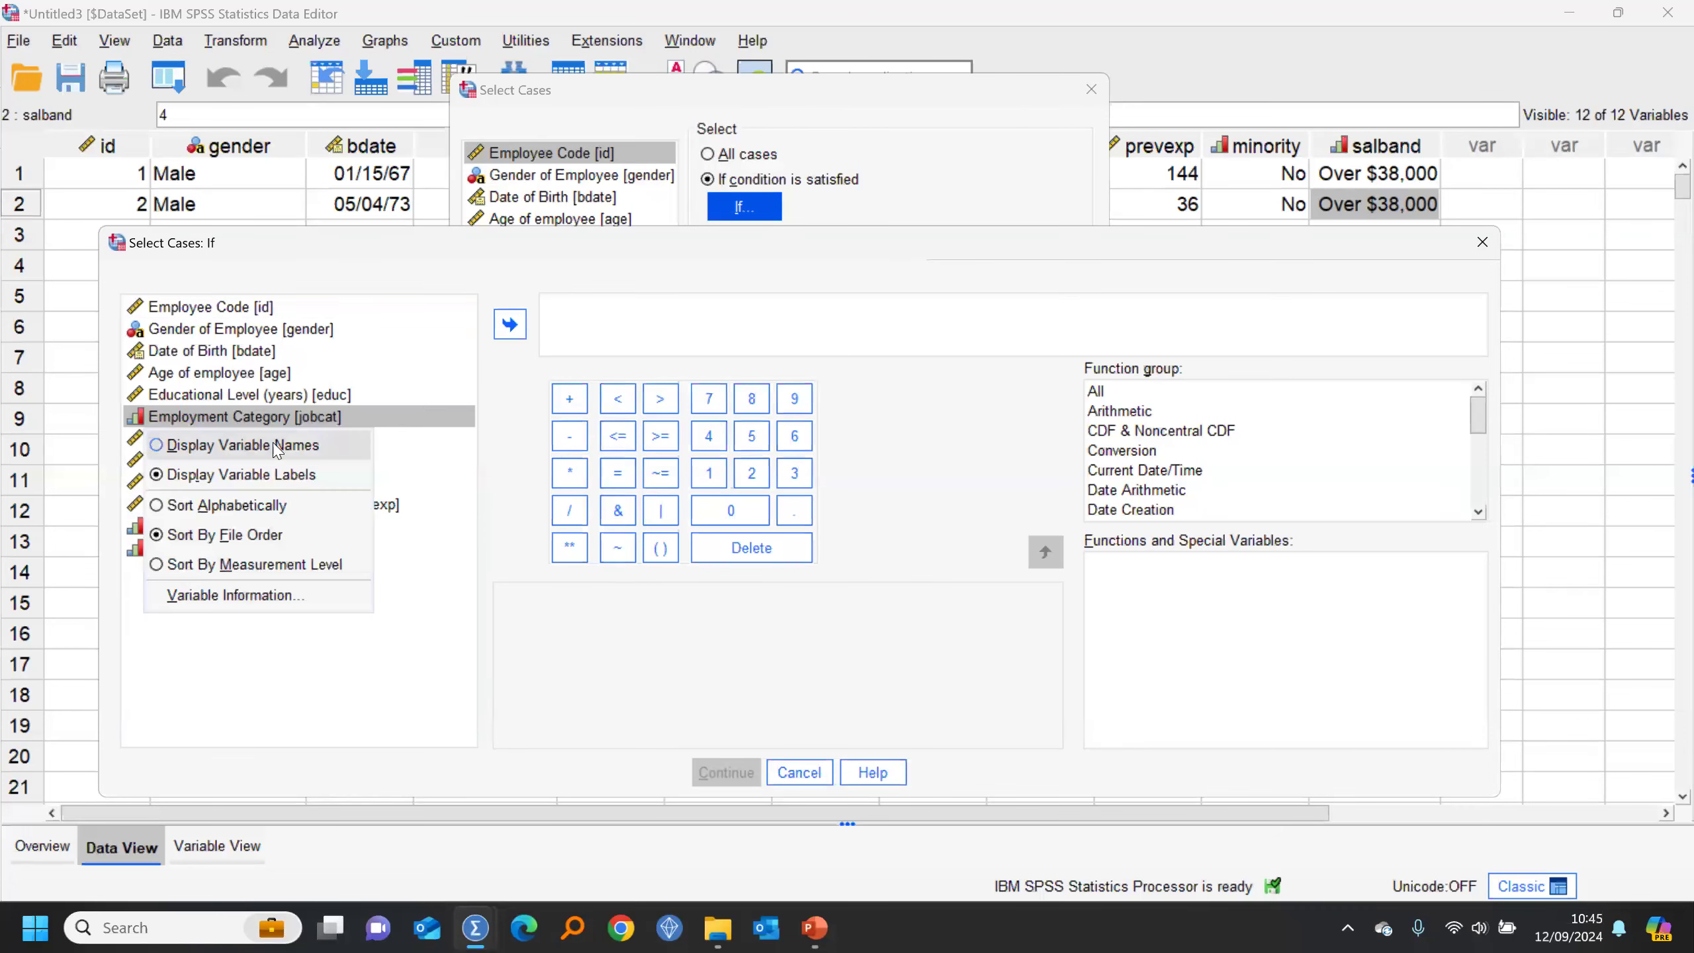
left_click(254, 597)
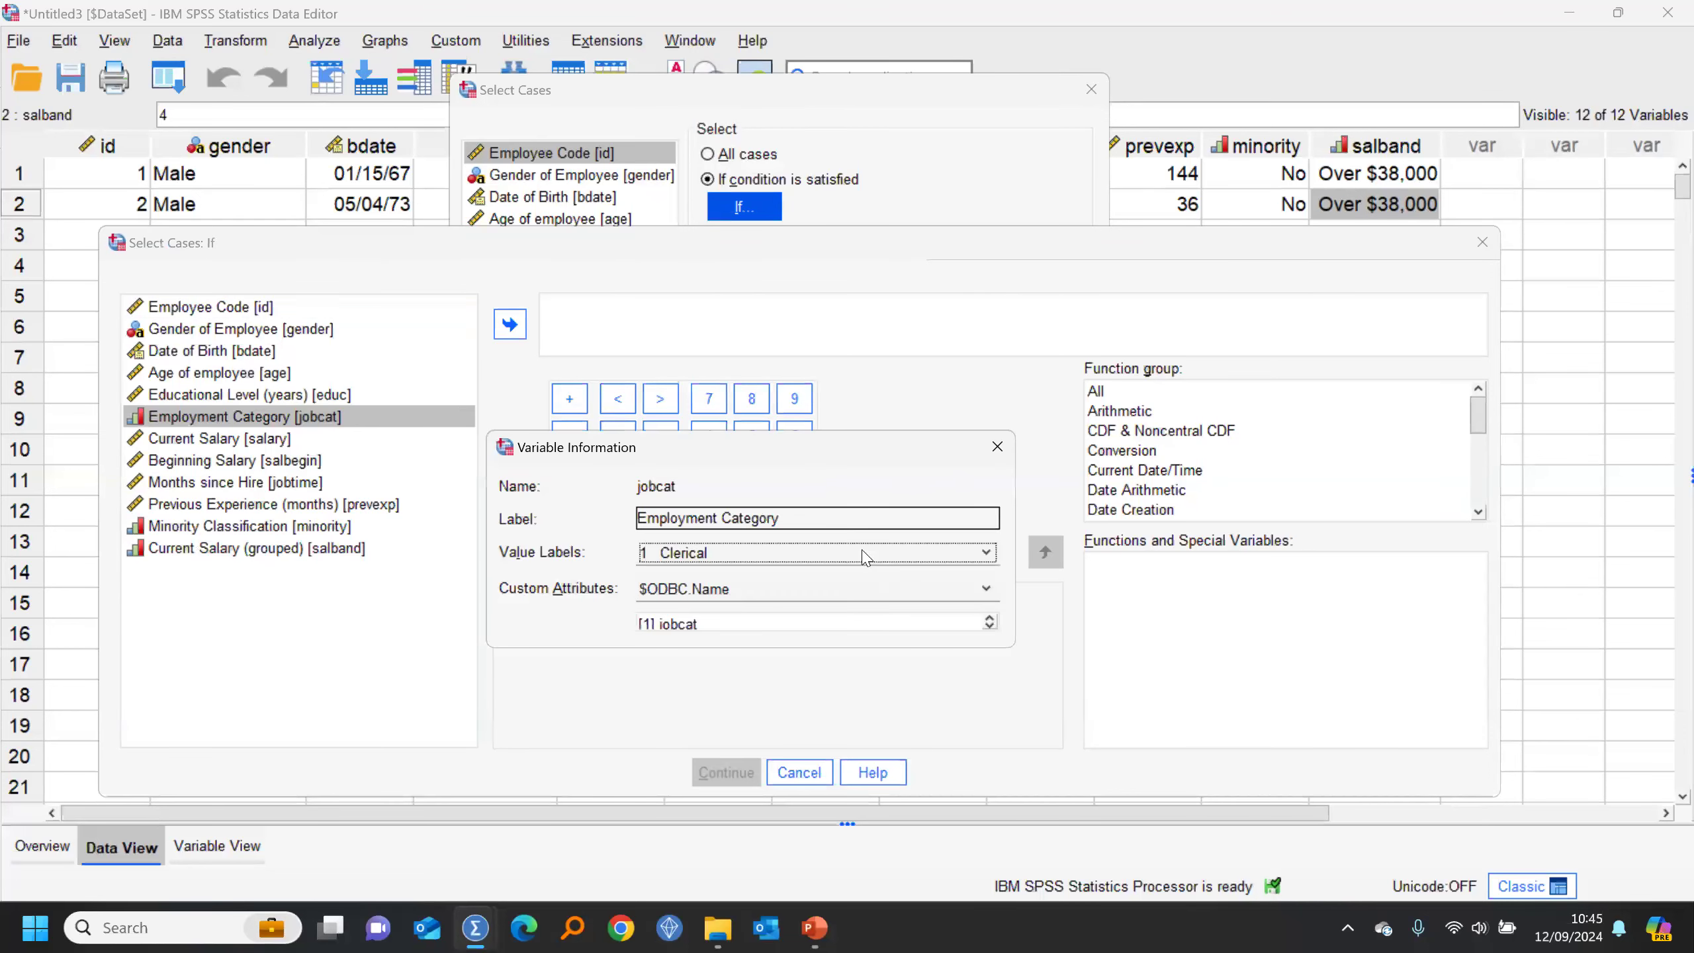
left_click(863, 551)
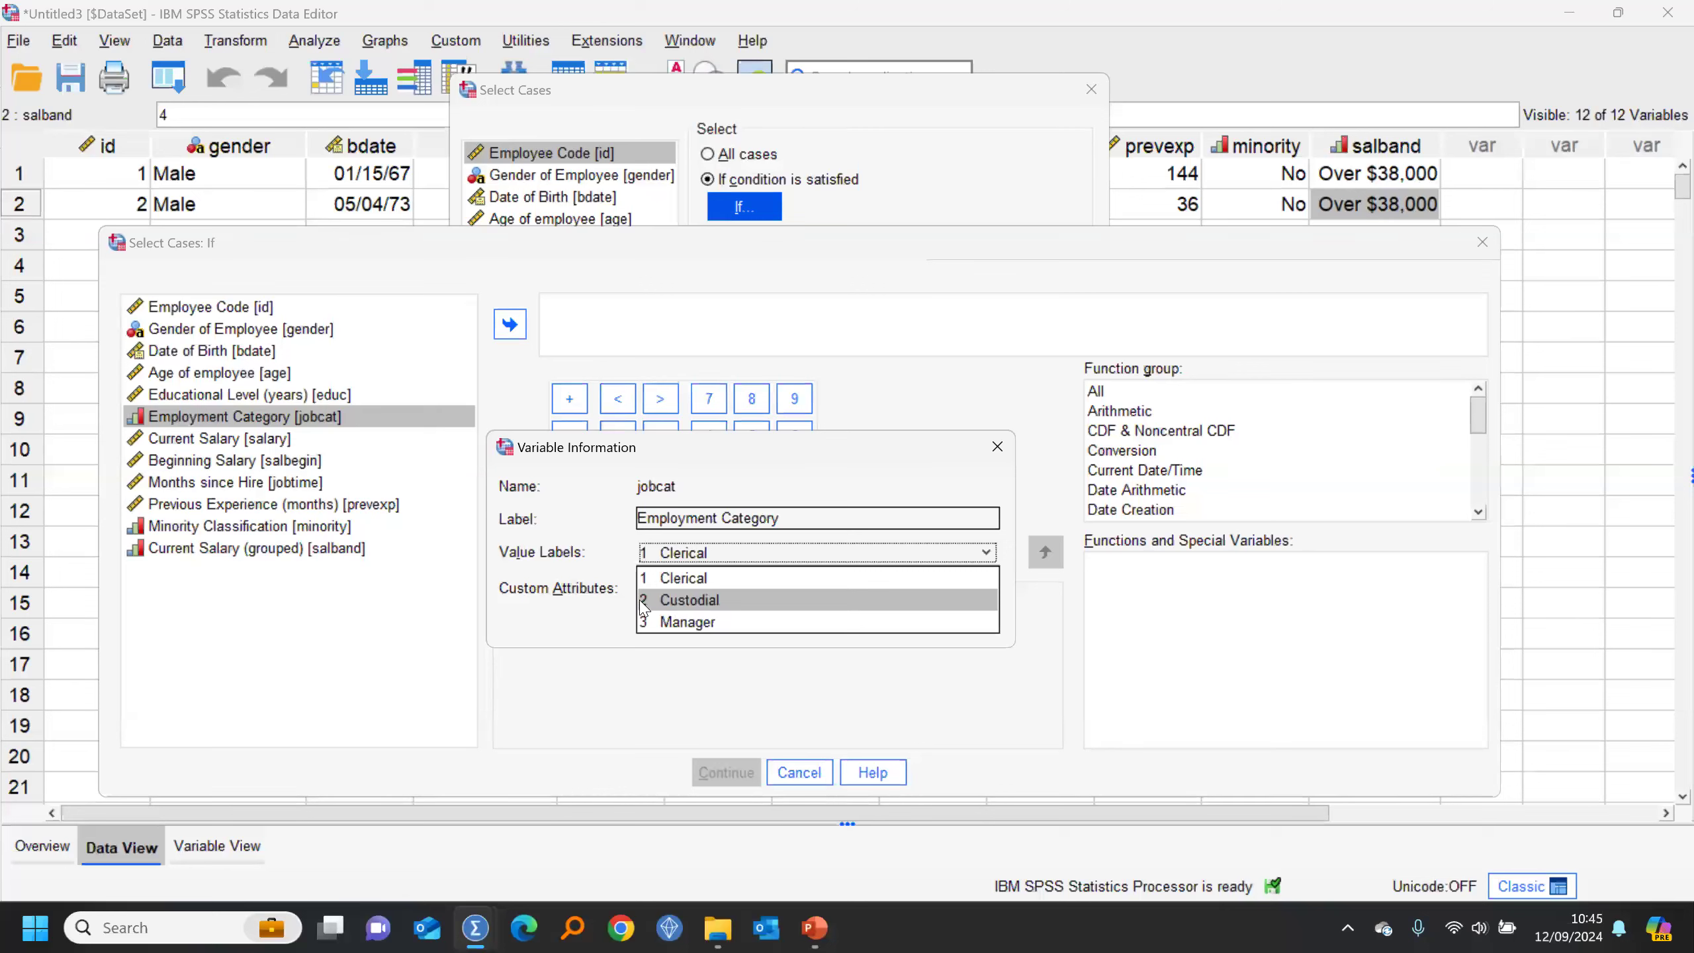
left_click(998, 447)
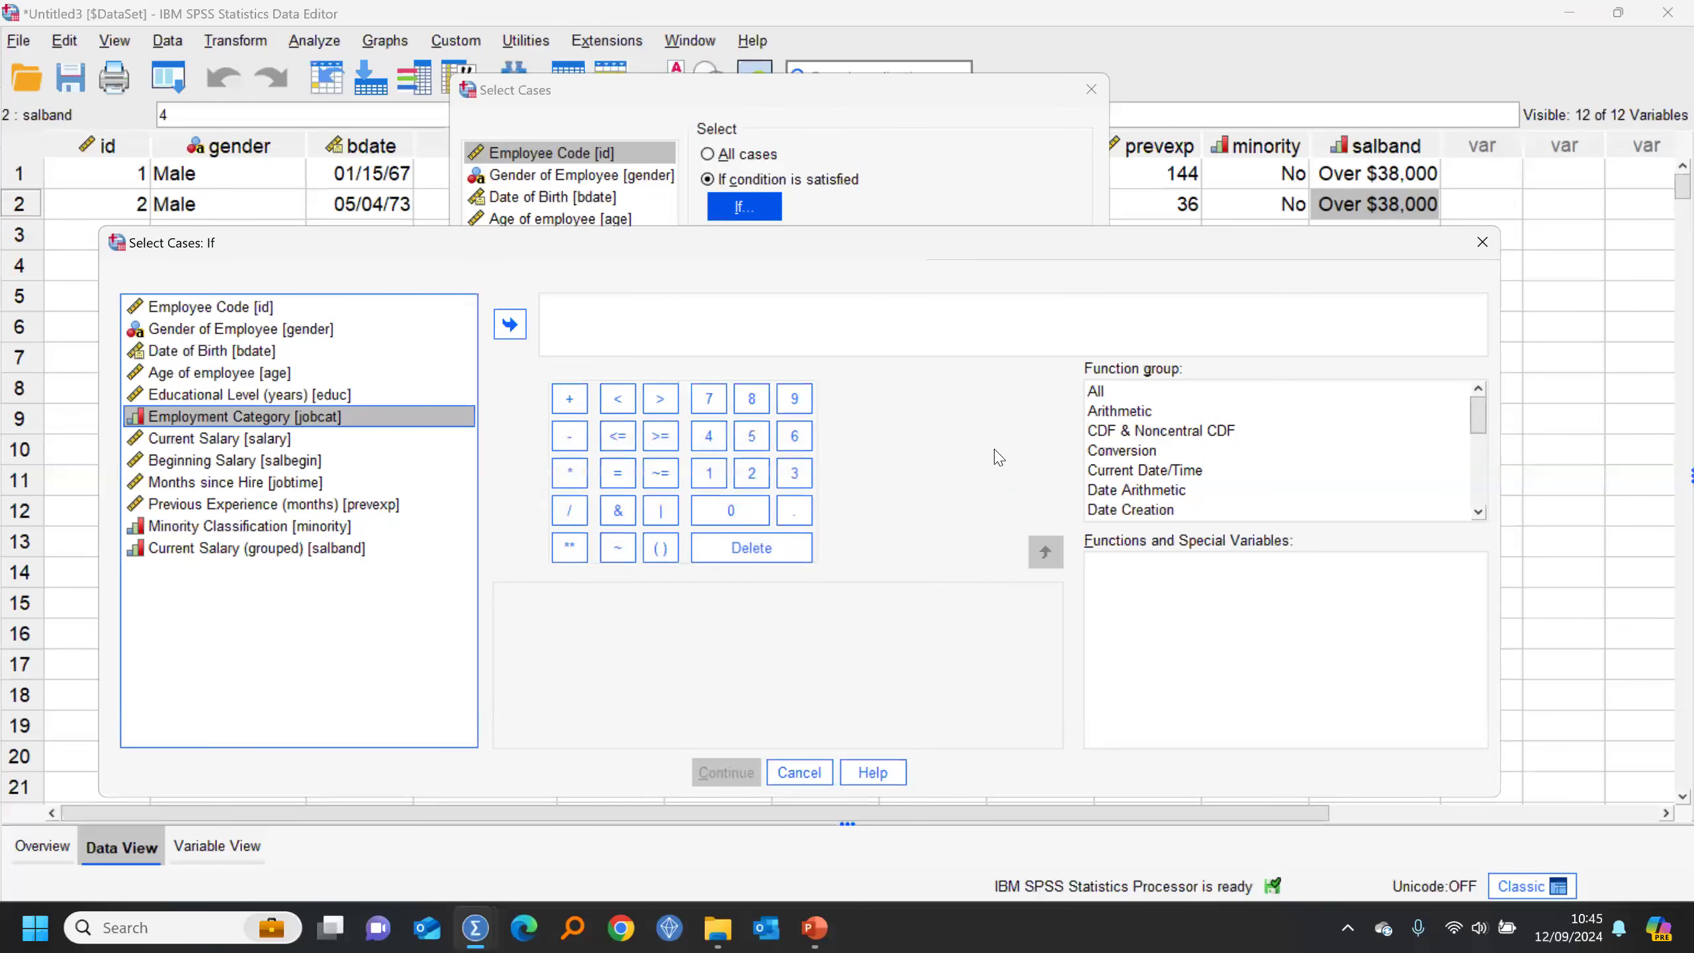
Step: Build the selection condition jobcat ~= 2 and accept it
left_click(521, 332)
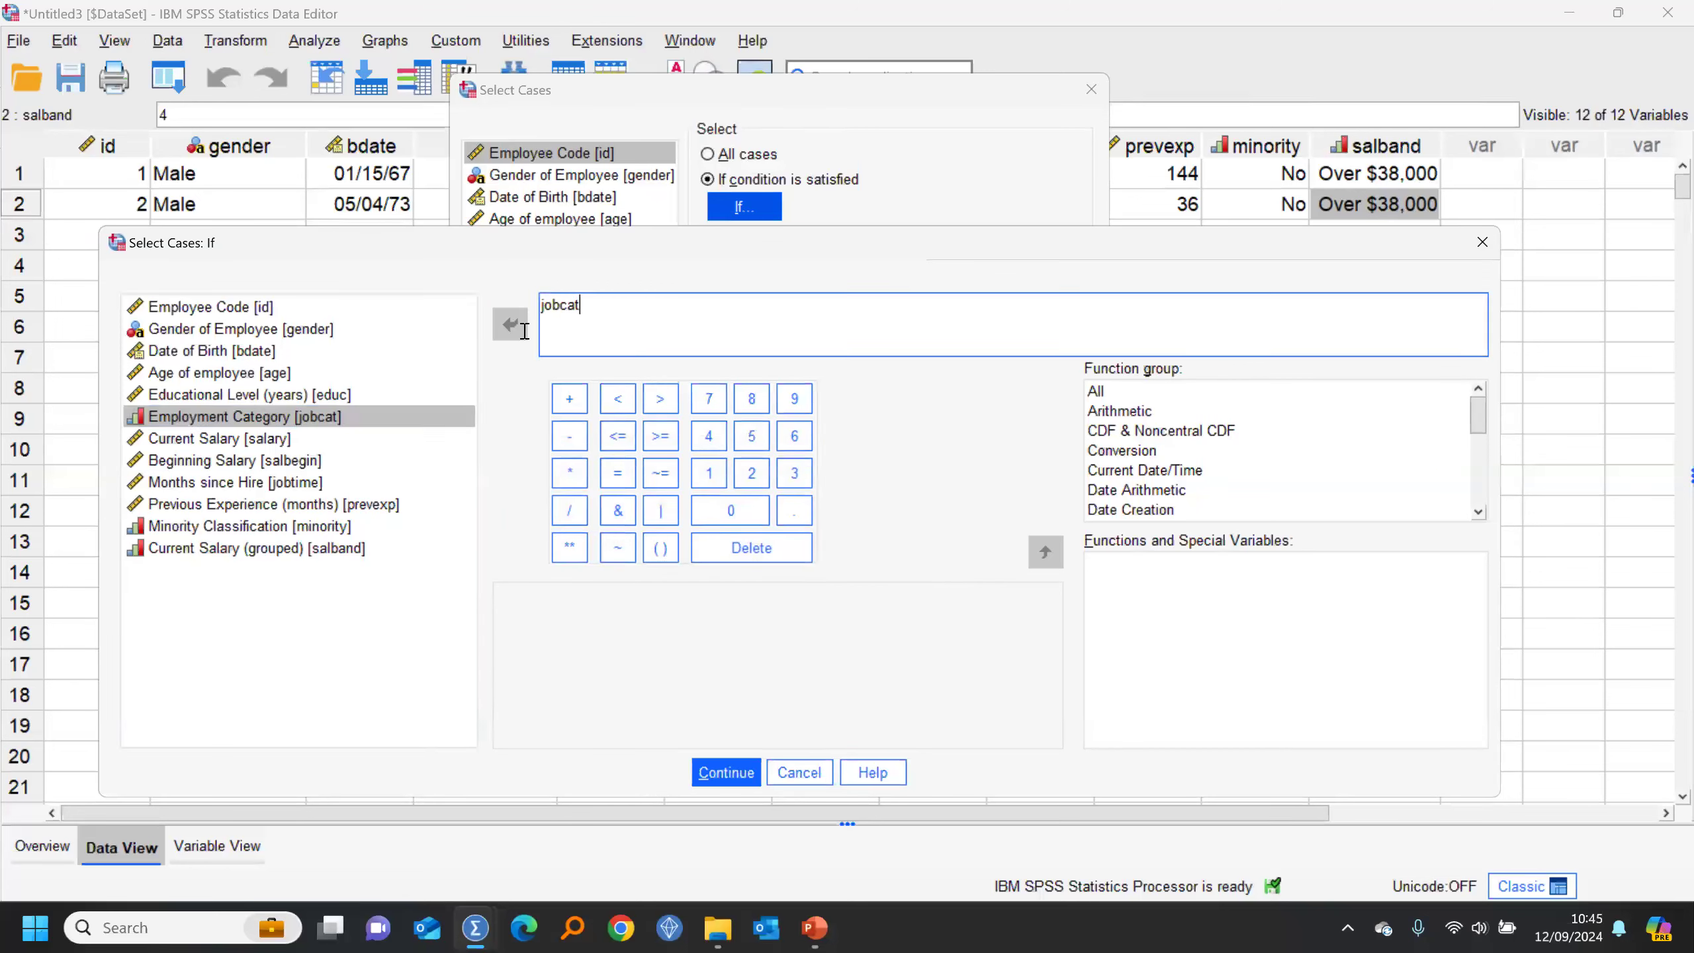
left_click(661, 473)
double_click(600, 305)
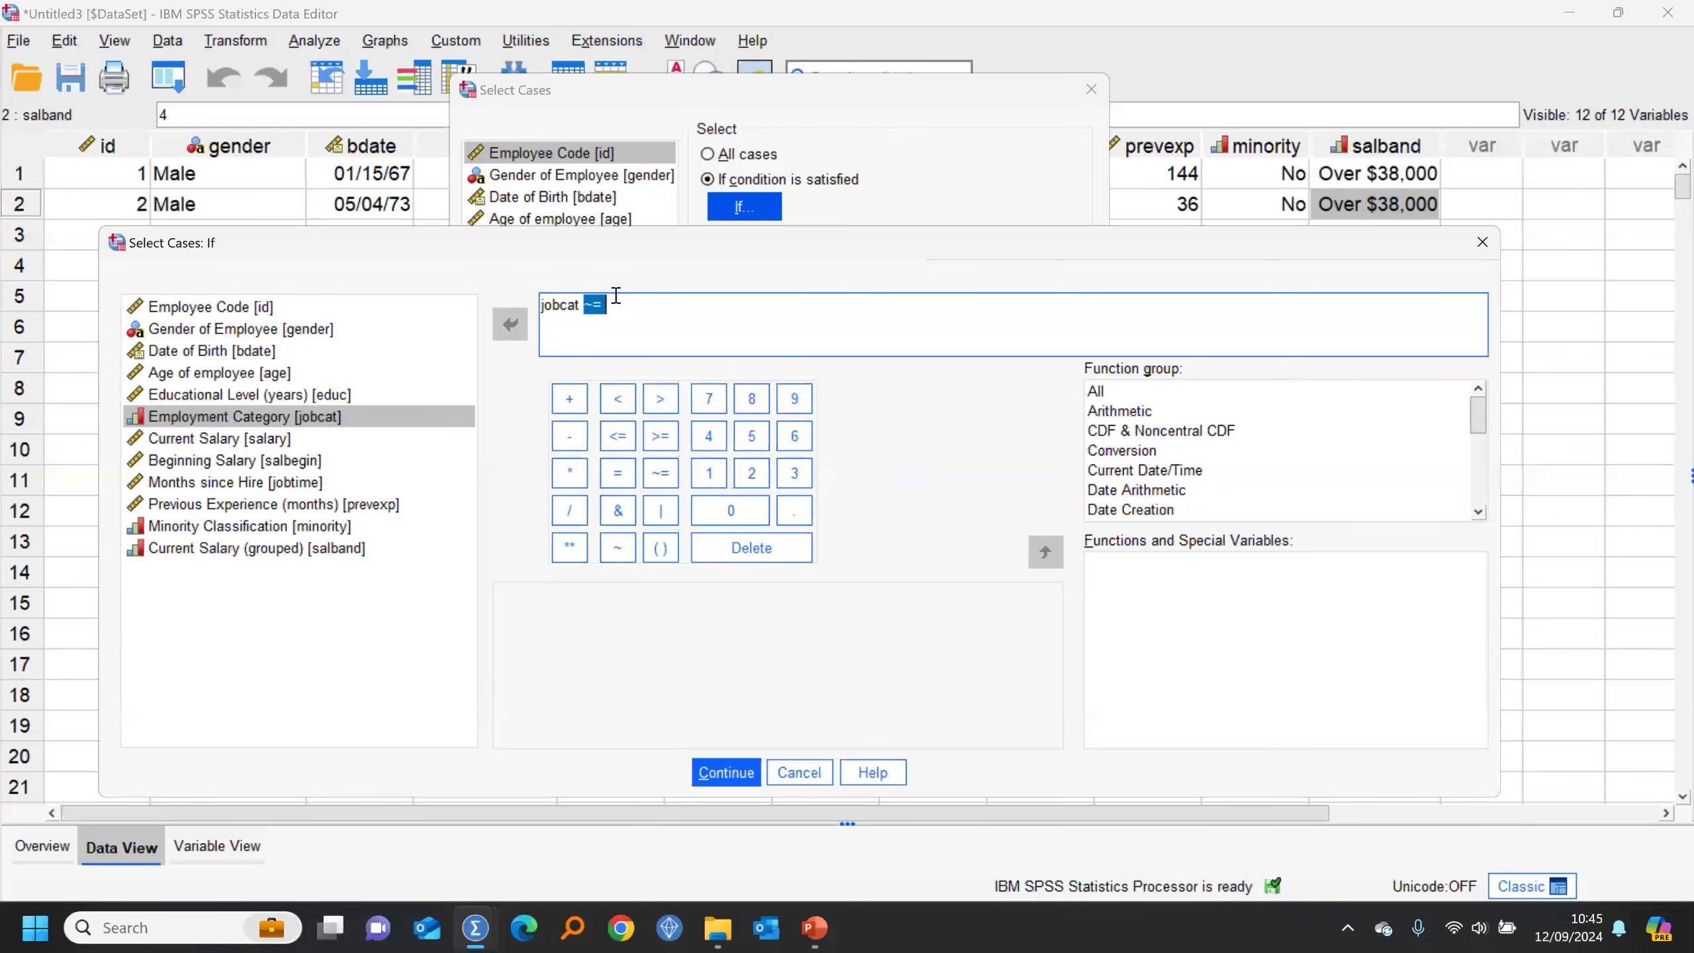
left_click(745, 296)
left_click(726, 772)
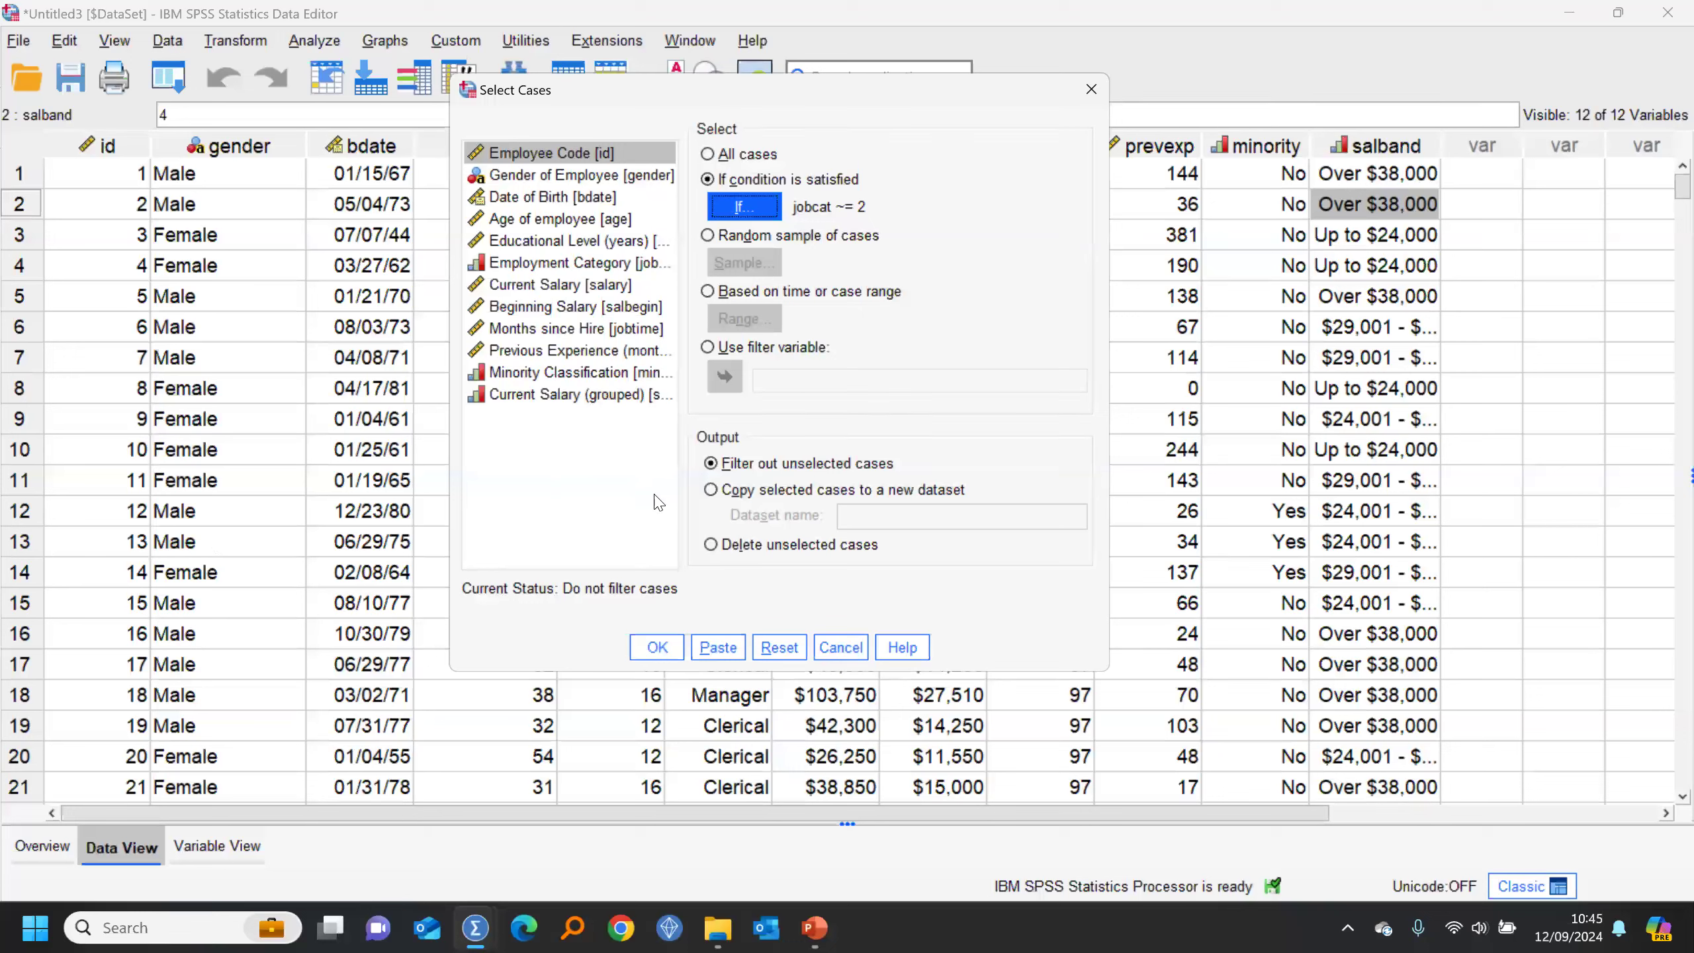
Step: Copy the selected cases to a new dataset named No_Custodials and run the selection
left_click(726, 491)
left_click(860, 518)
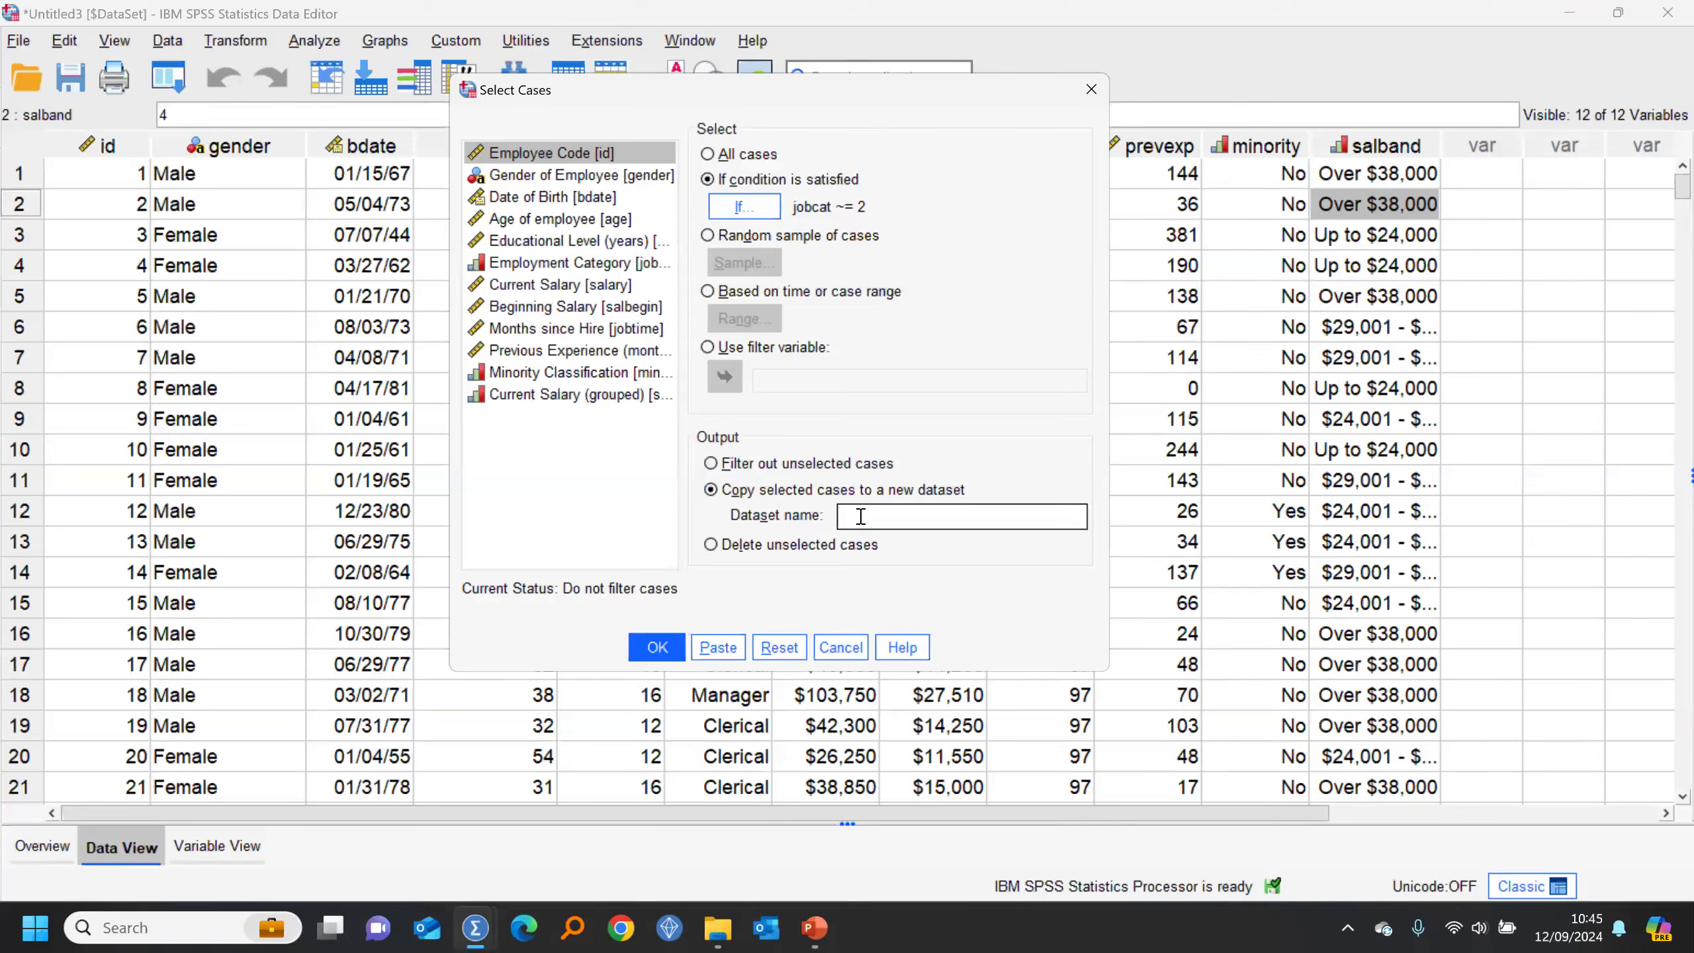
type("No Custodi")
left_click(641, 651)
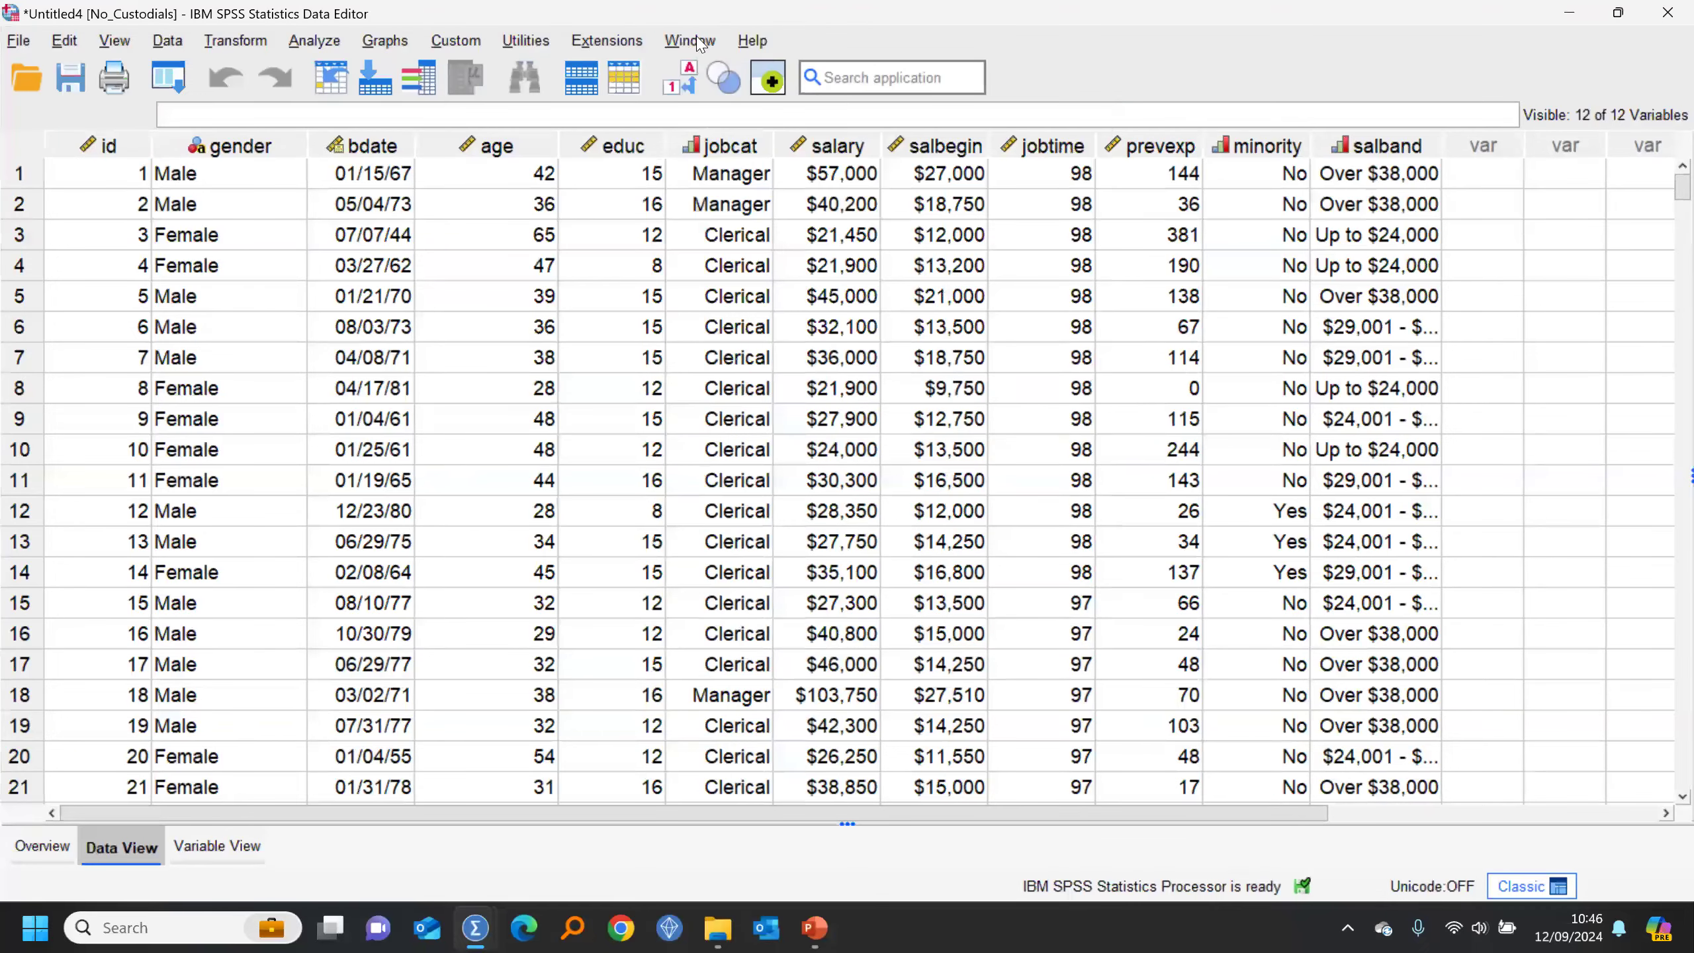
Step: Produce descriptive statistics for Employment Category in the No_Custodials dataset and examine its frequency table in the output
left_click(698, 45)
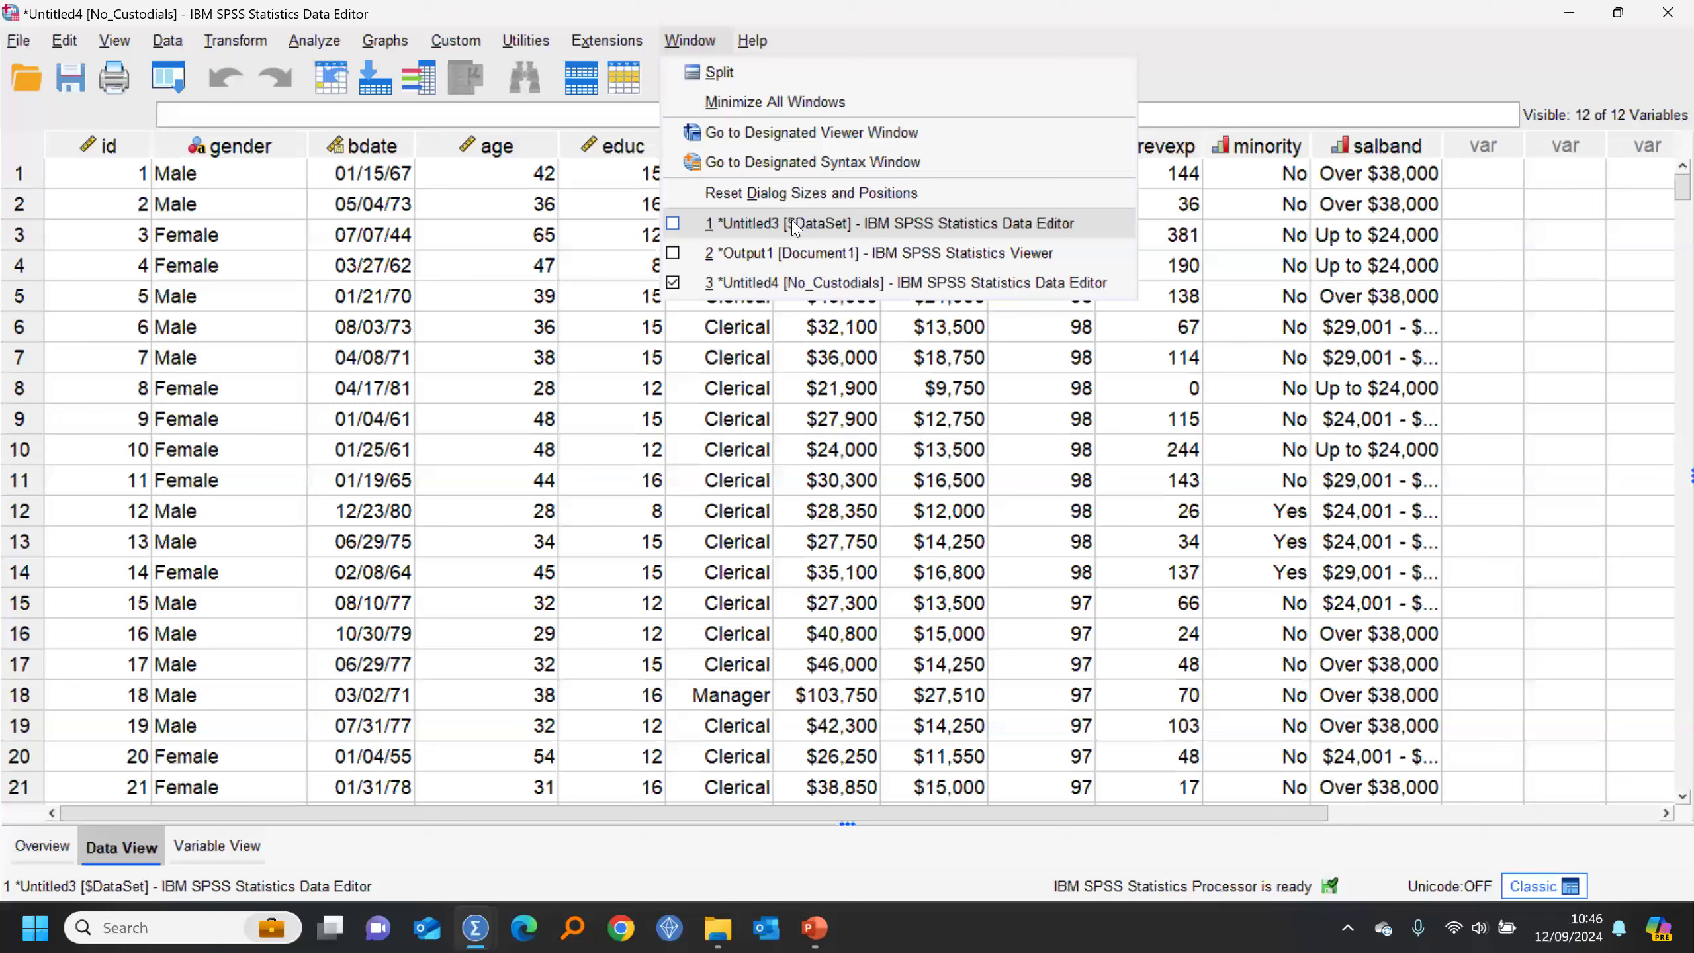
left_click(822, 284)
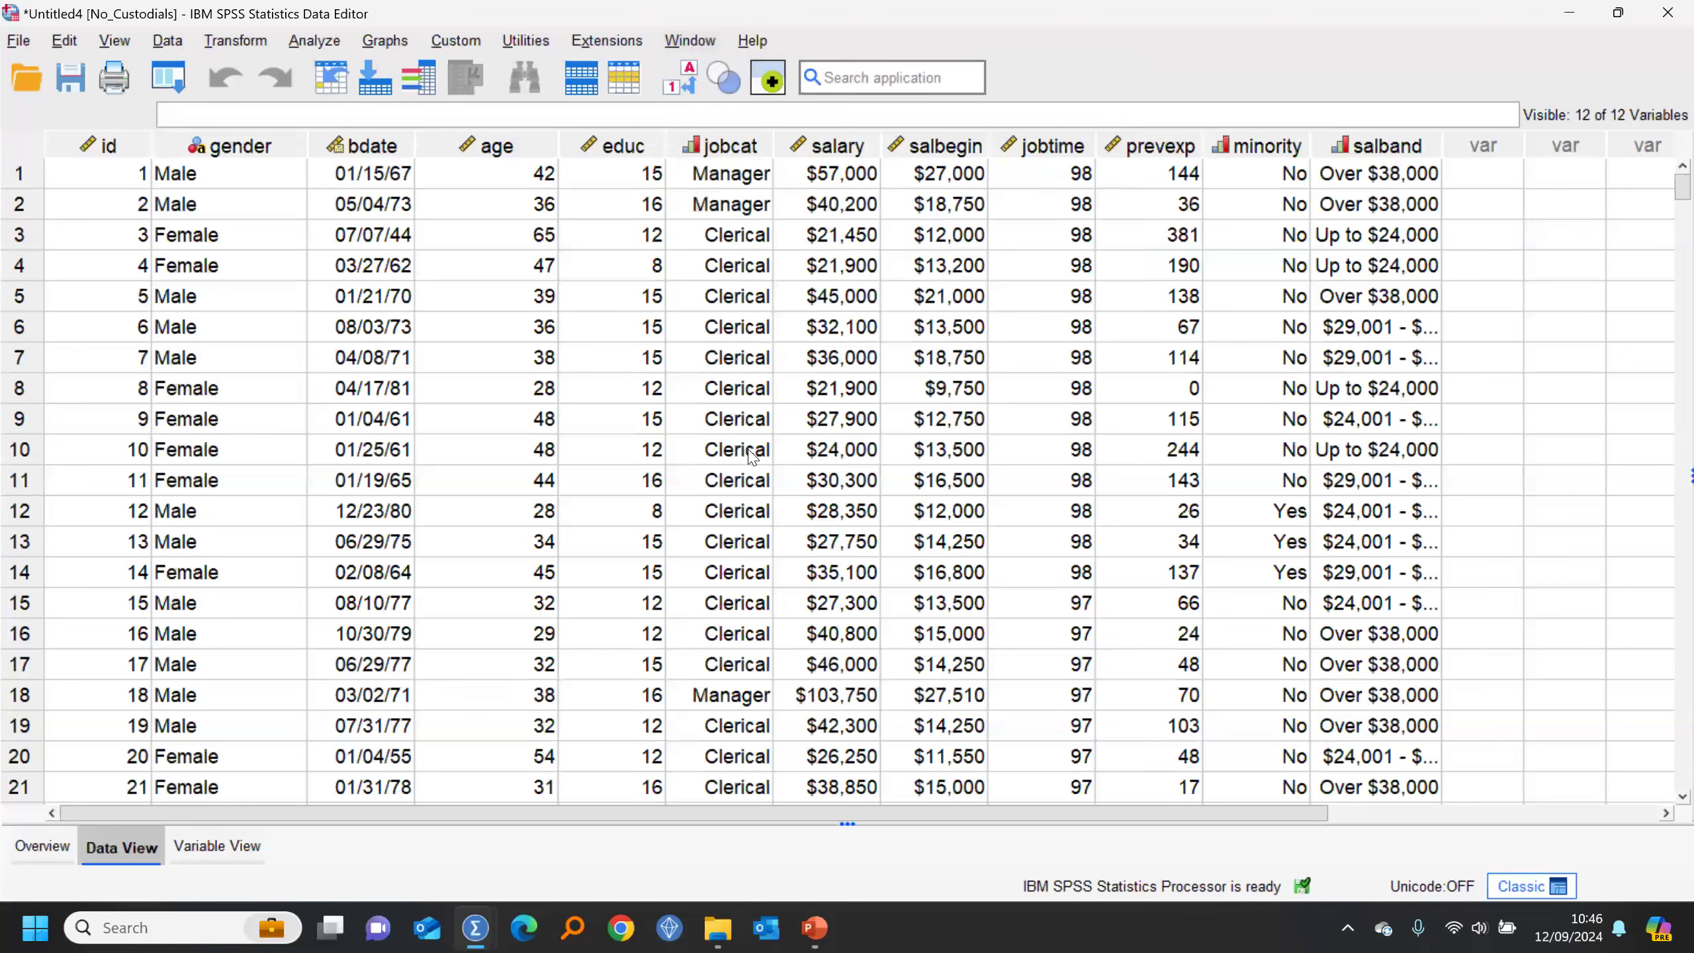
left_click(689, 40)
left_click(827, 257)
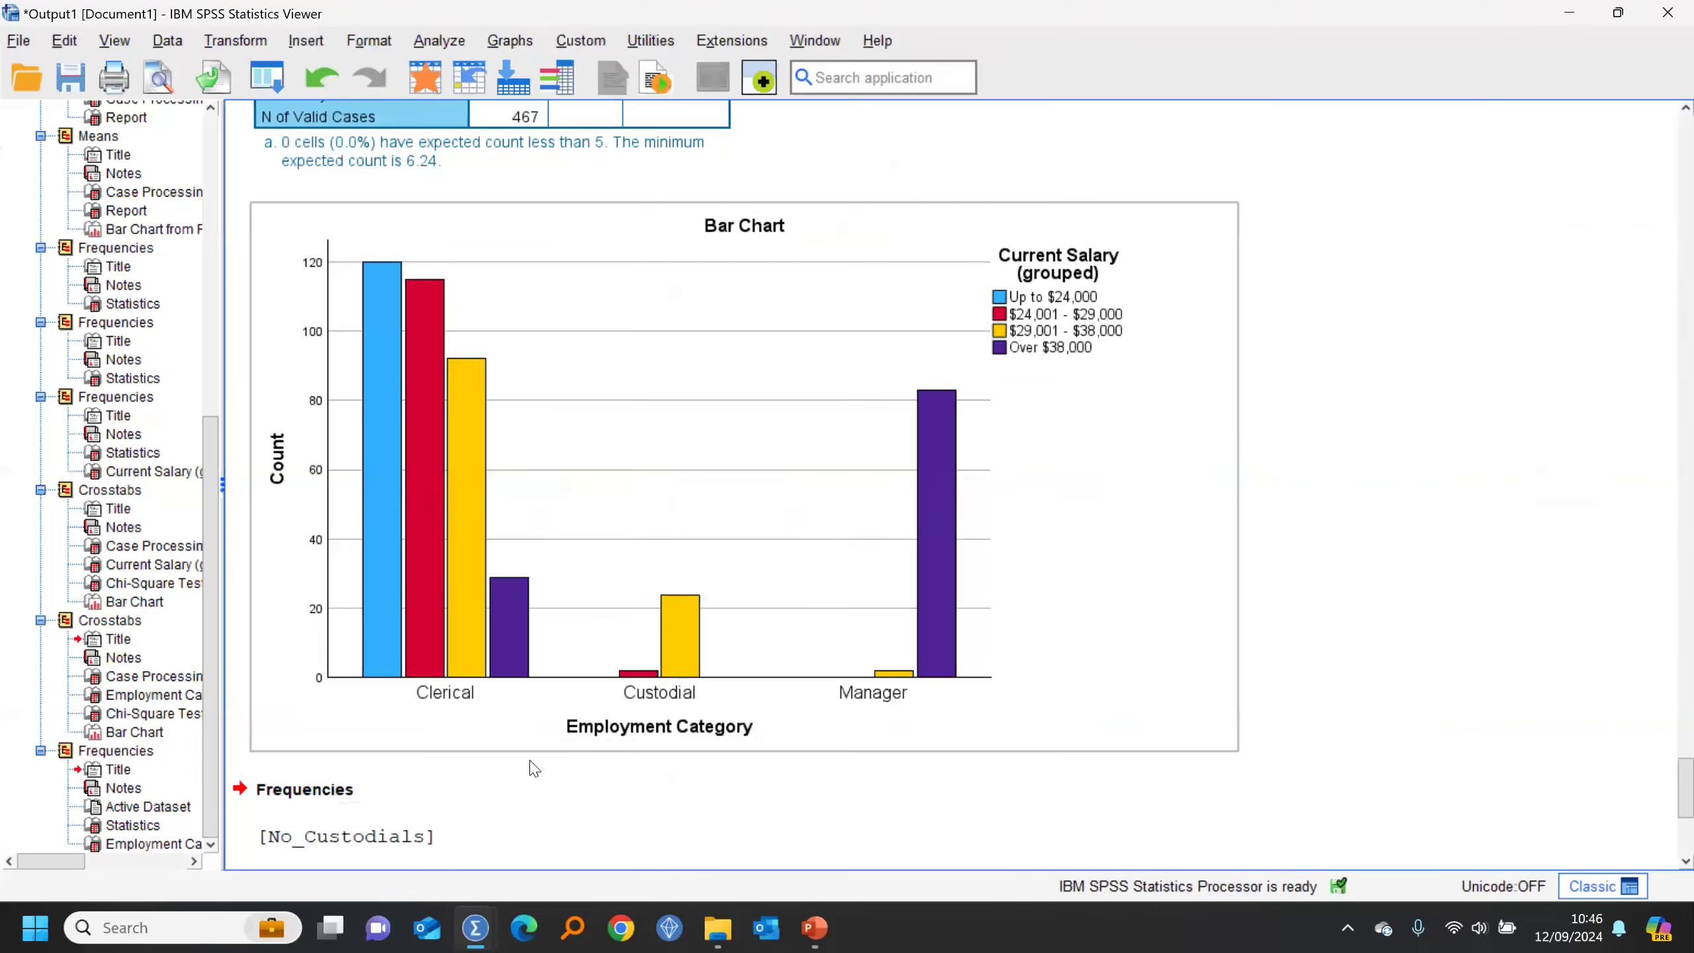
scroll(529, 776, "down", 5)
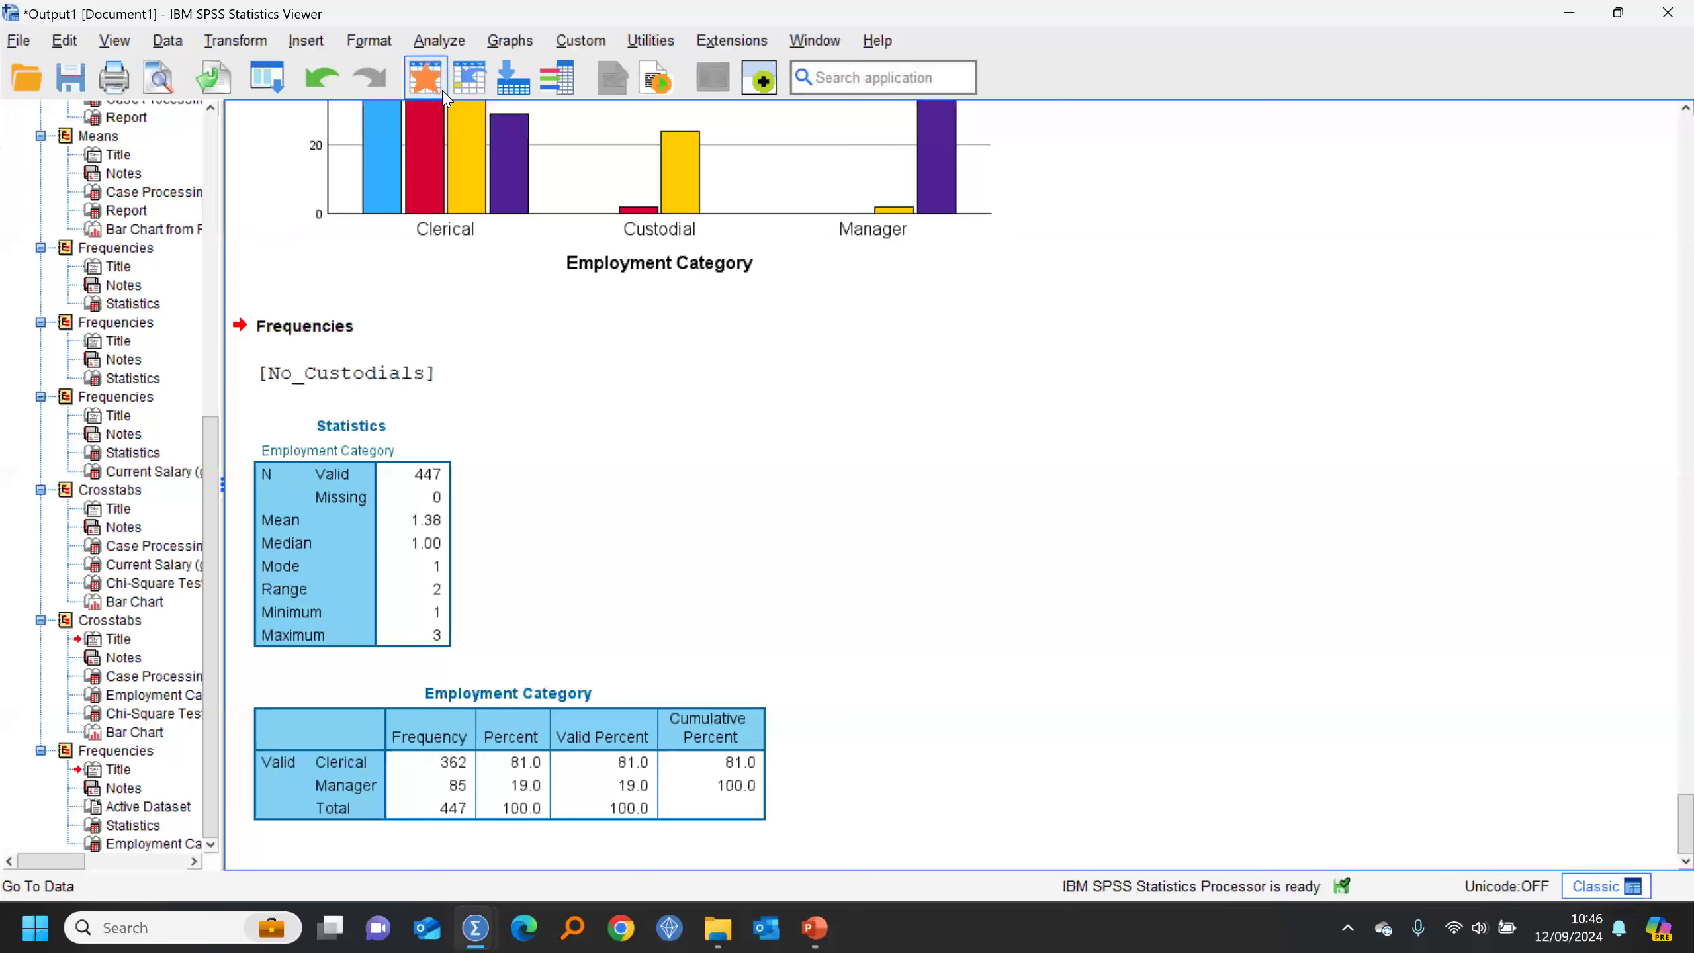
Step: Inspect the No_Custodials dataset from its first to its last case and scan the jobcat column for remaining categories
key("alt+Tab")
left_click(641, 245)
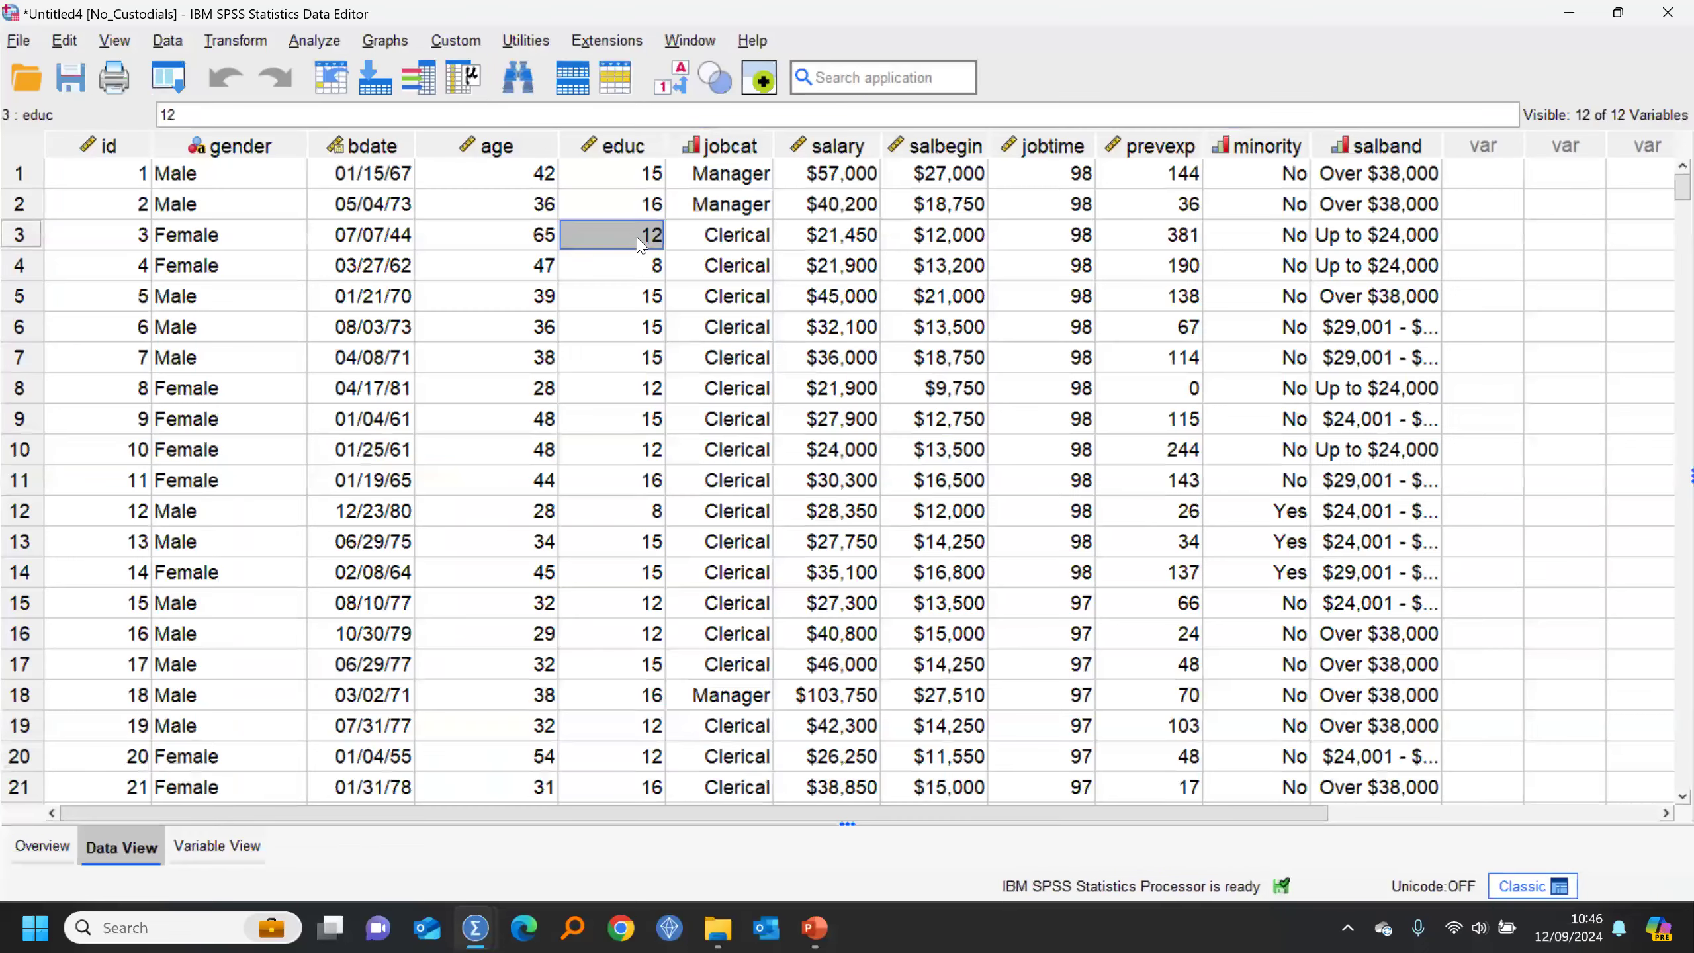
key("ctrl+Down")
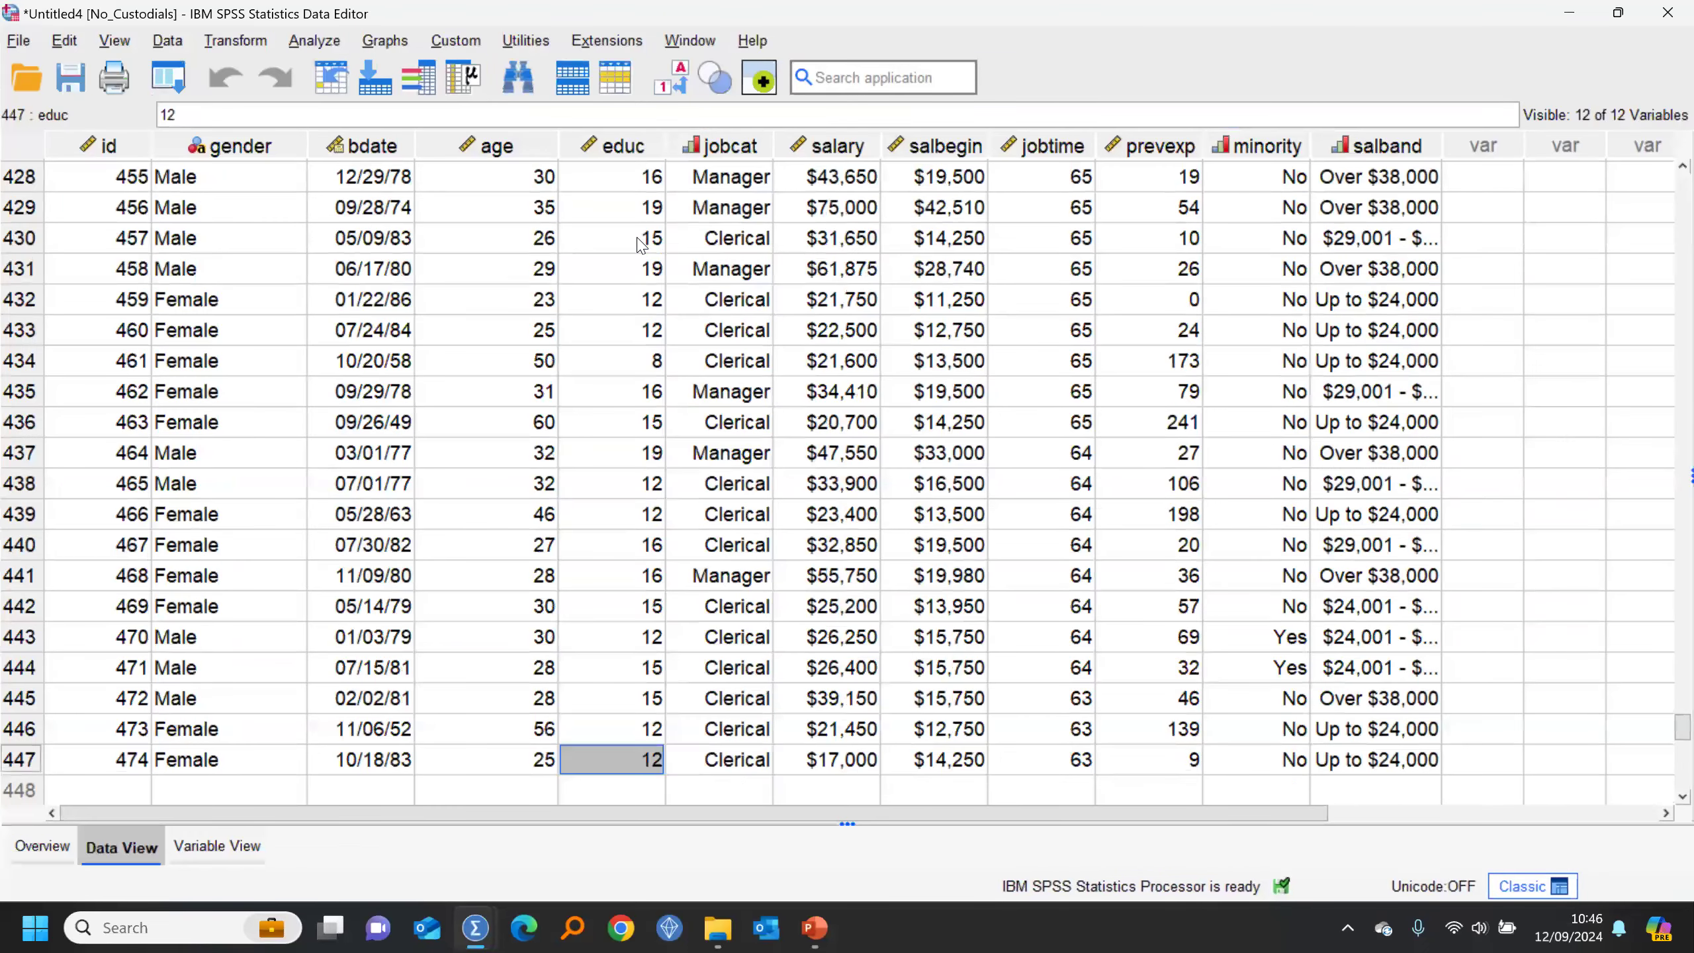
key("ctrl+Up")
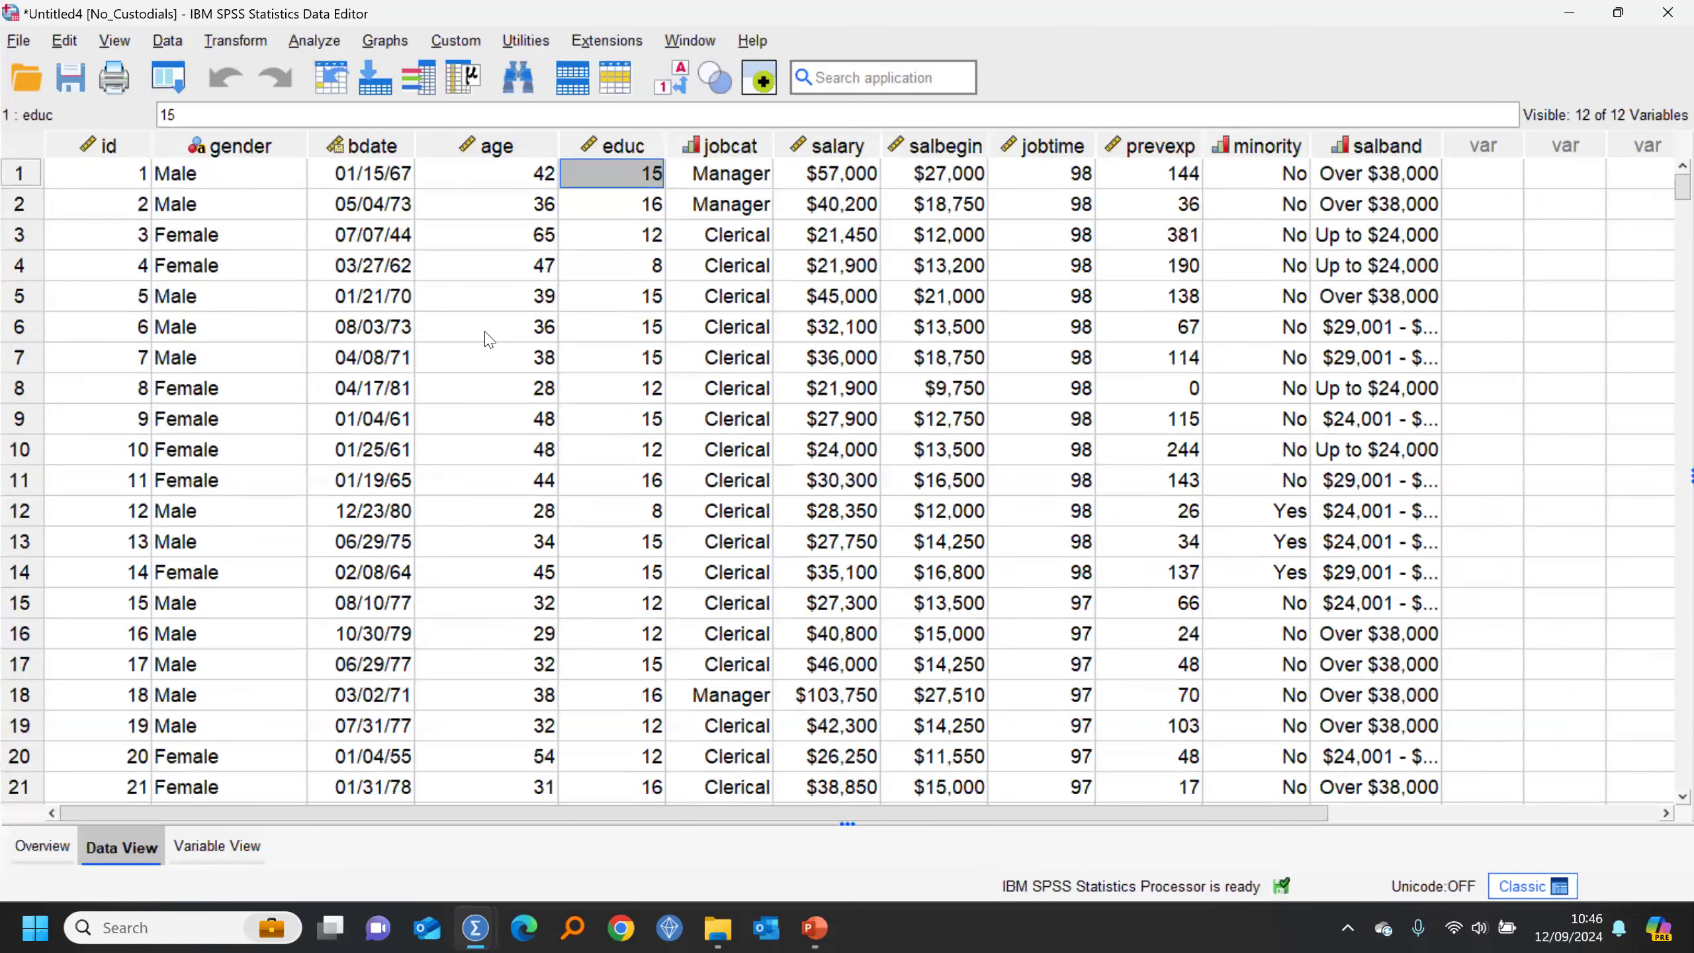
left_click(741, 178)
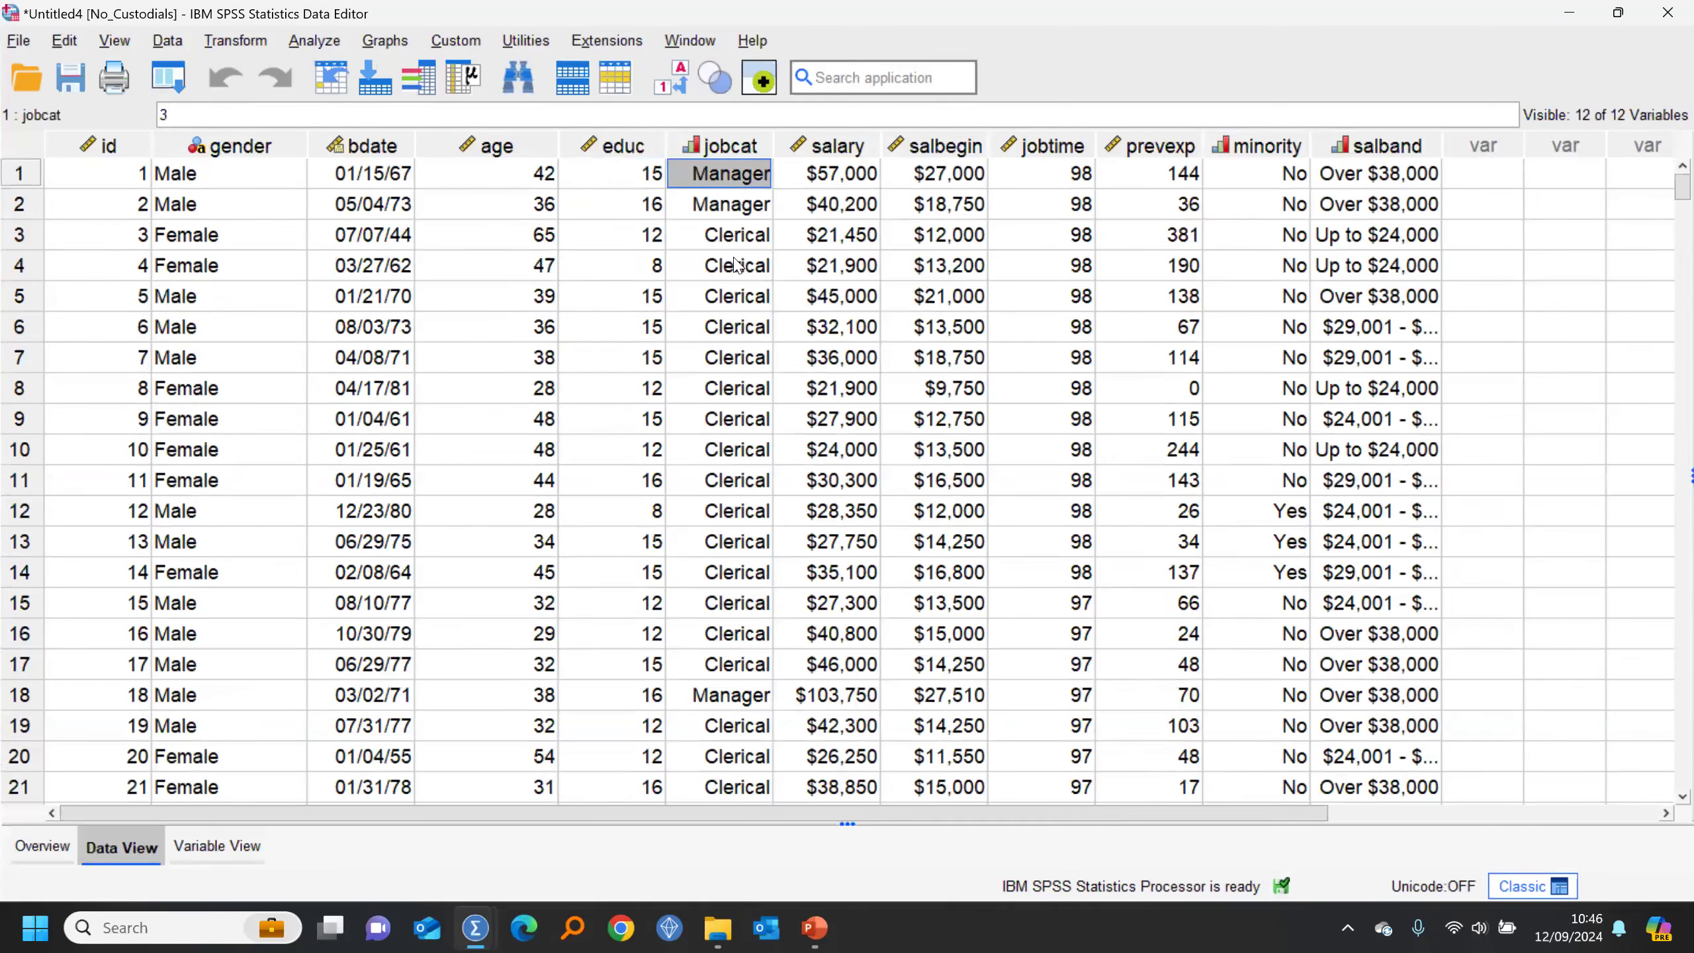
scroll(736, 263, "down", 7)
scroll(735, 263, "down", 7)
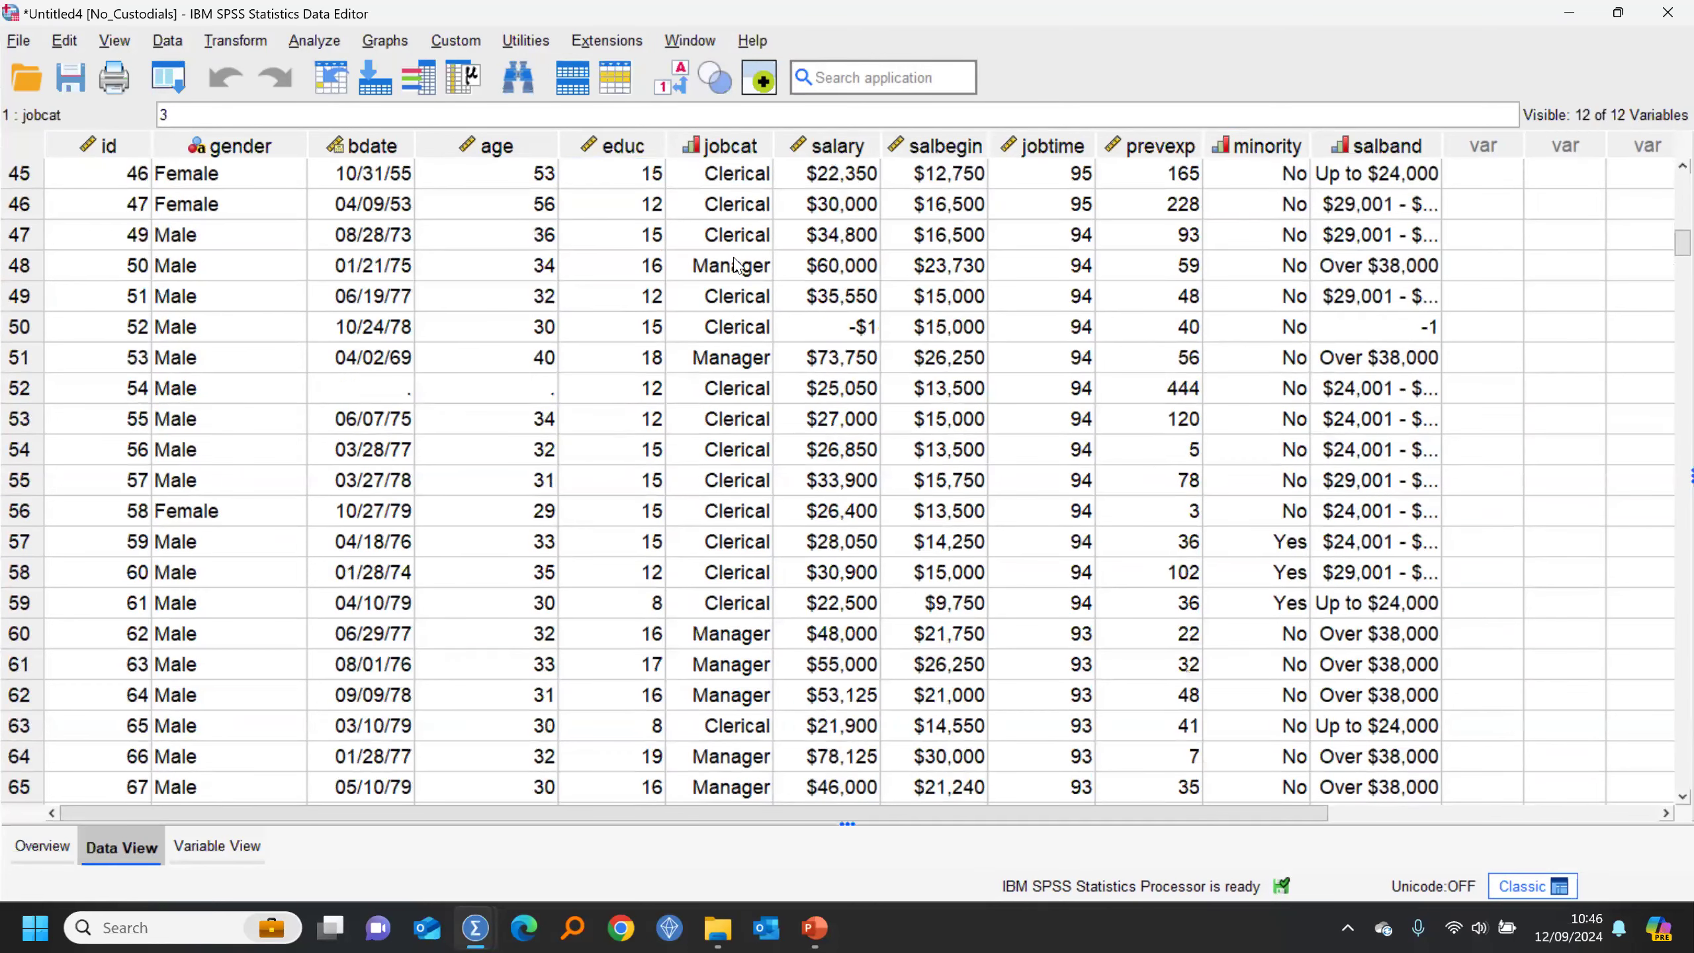
scroll(736, 263, "up", 7)
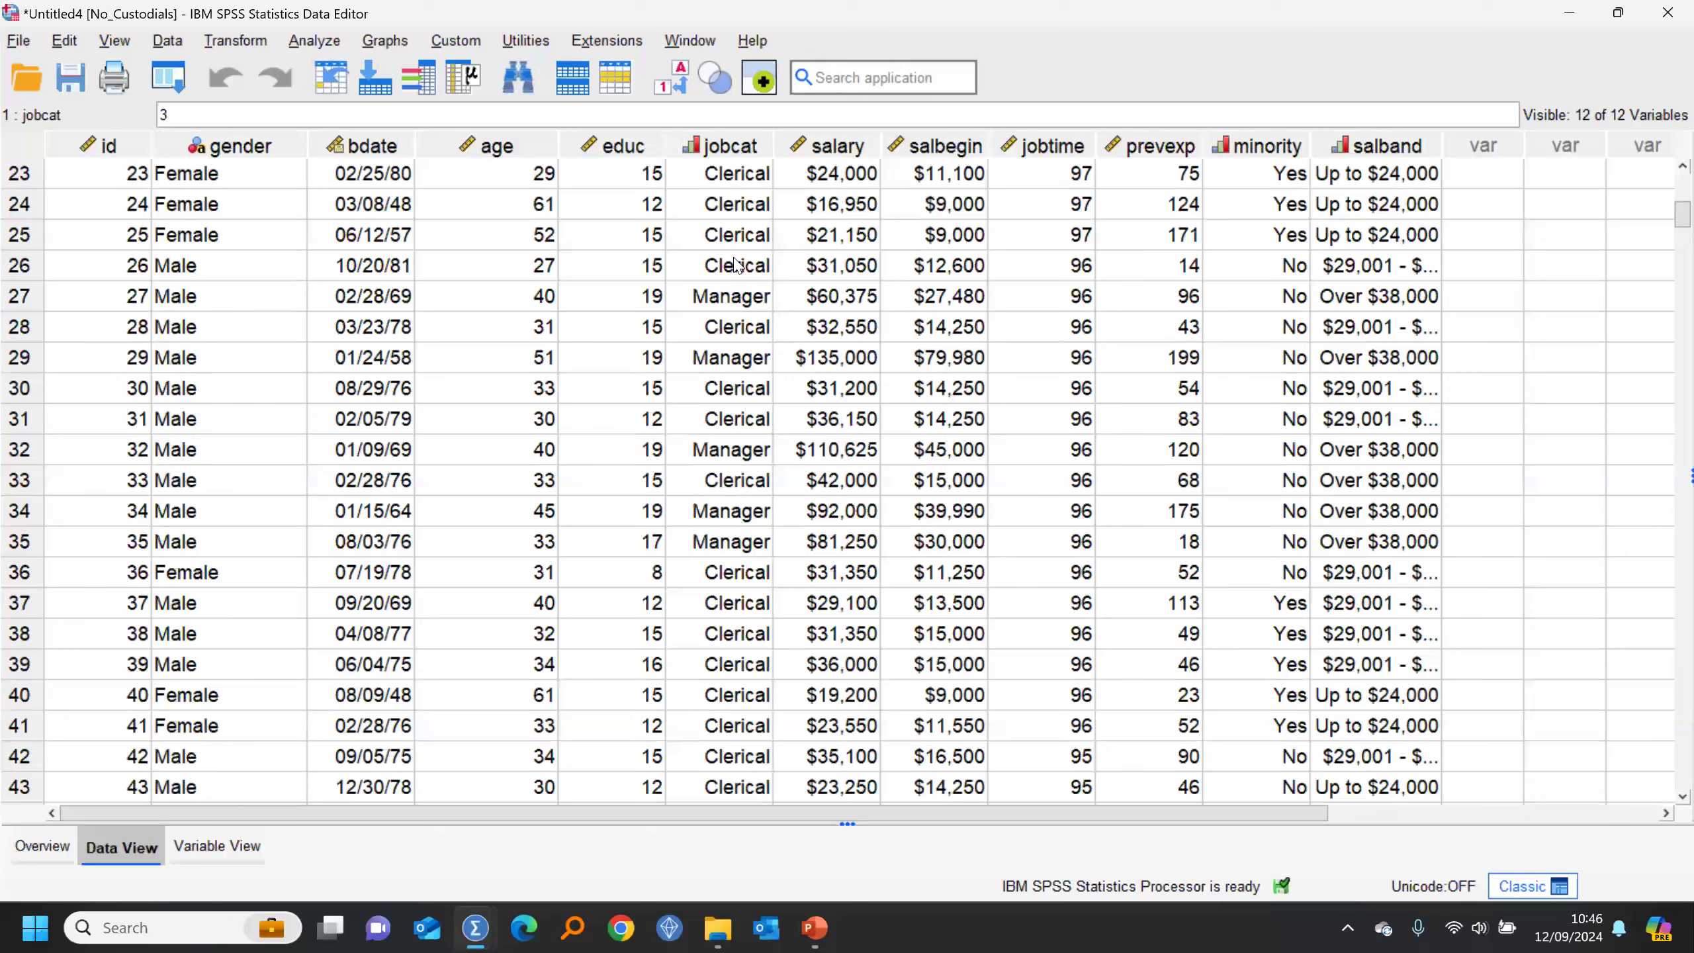
Step: Close the No_Custodials dataset without saving its changes
left_click(1665, 14)
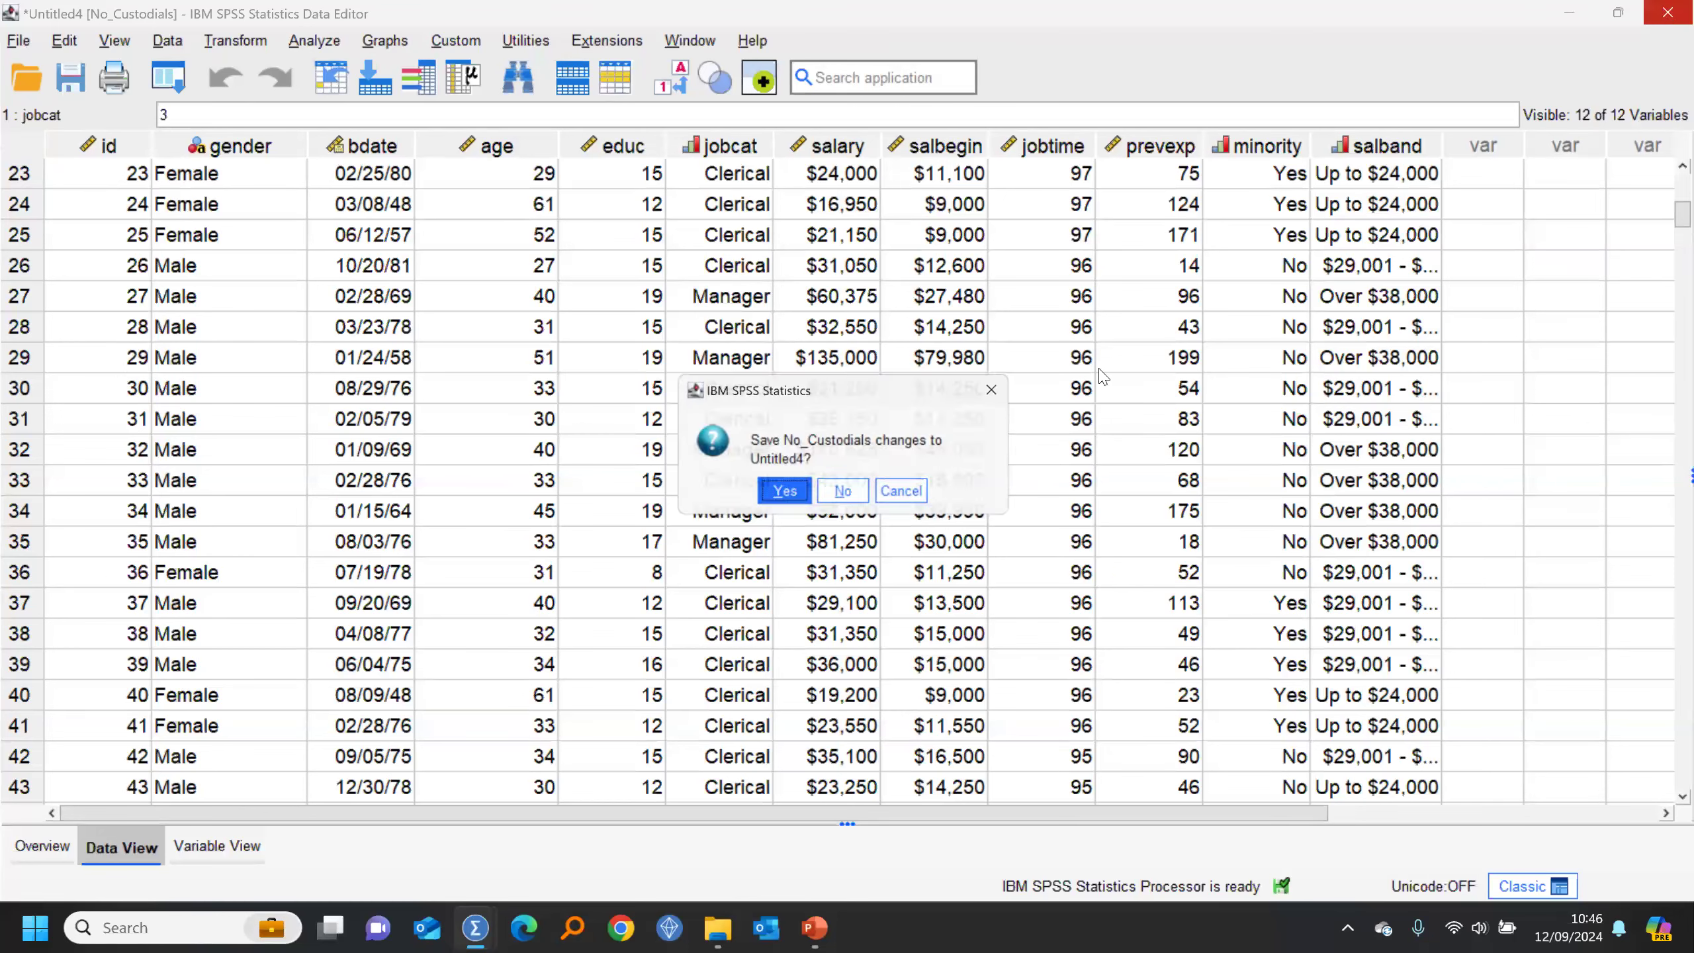
left_click(847, 494)
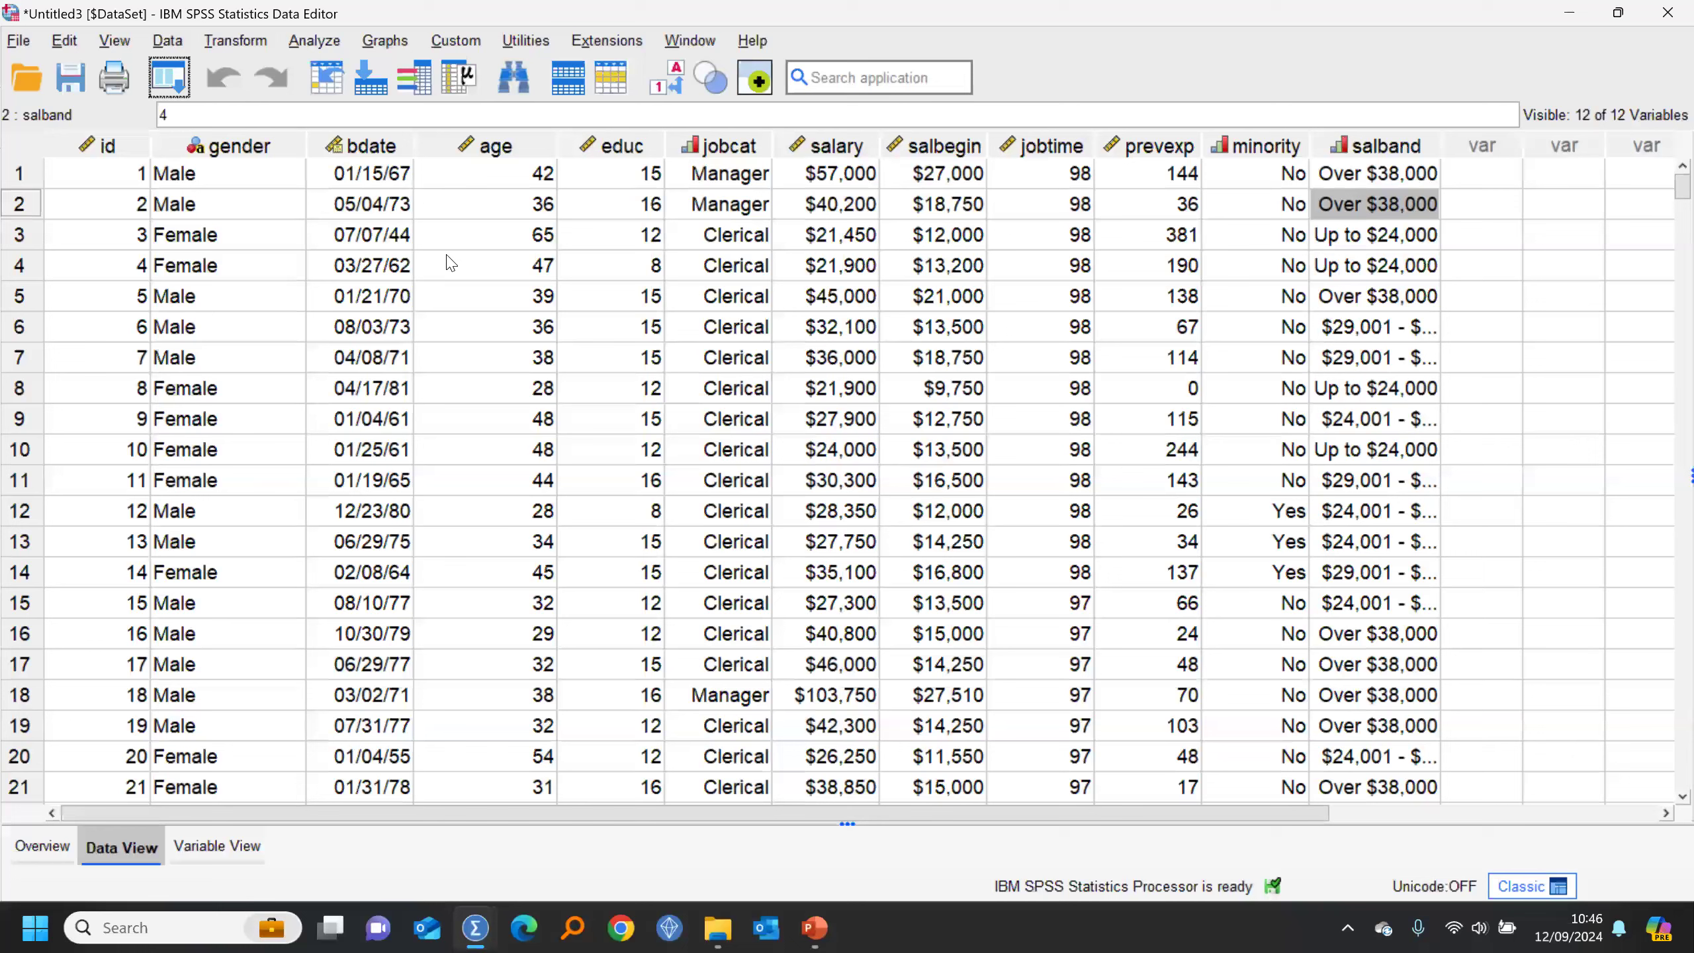
Step: Start a custom table, widen its variable list, and place Employment Category in the rows
left_click(317, 41)
mouse_move(375, 208)
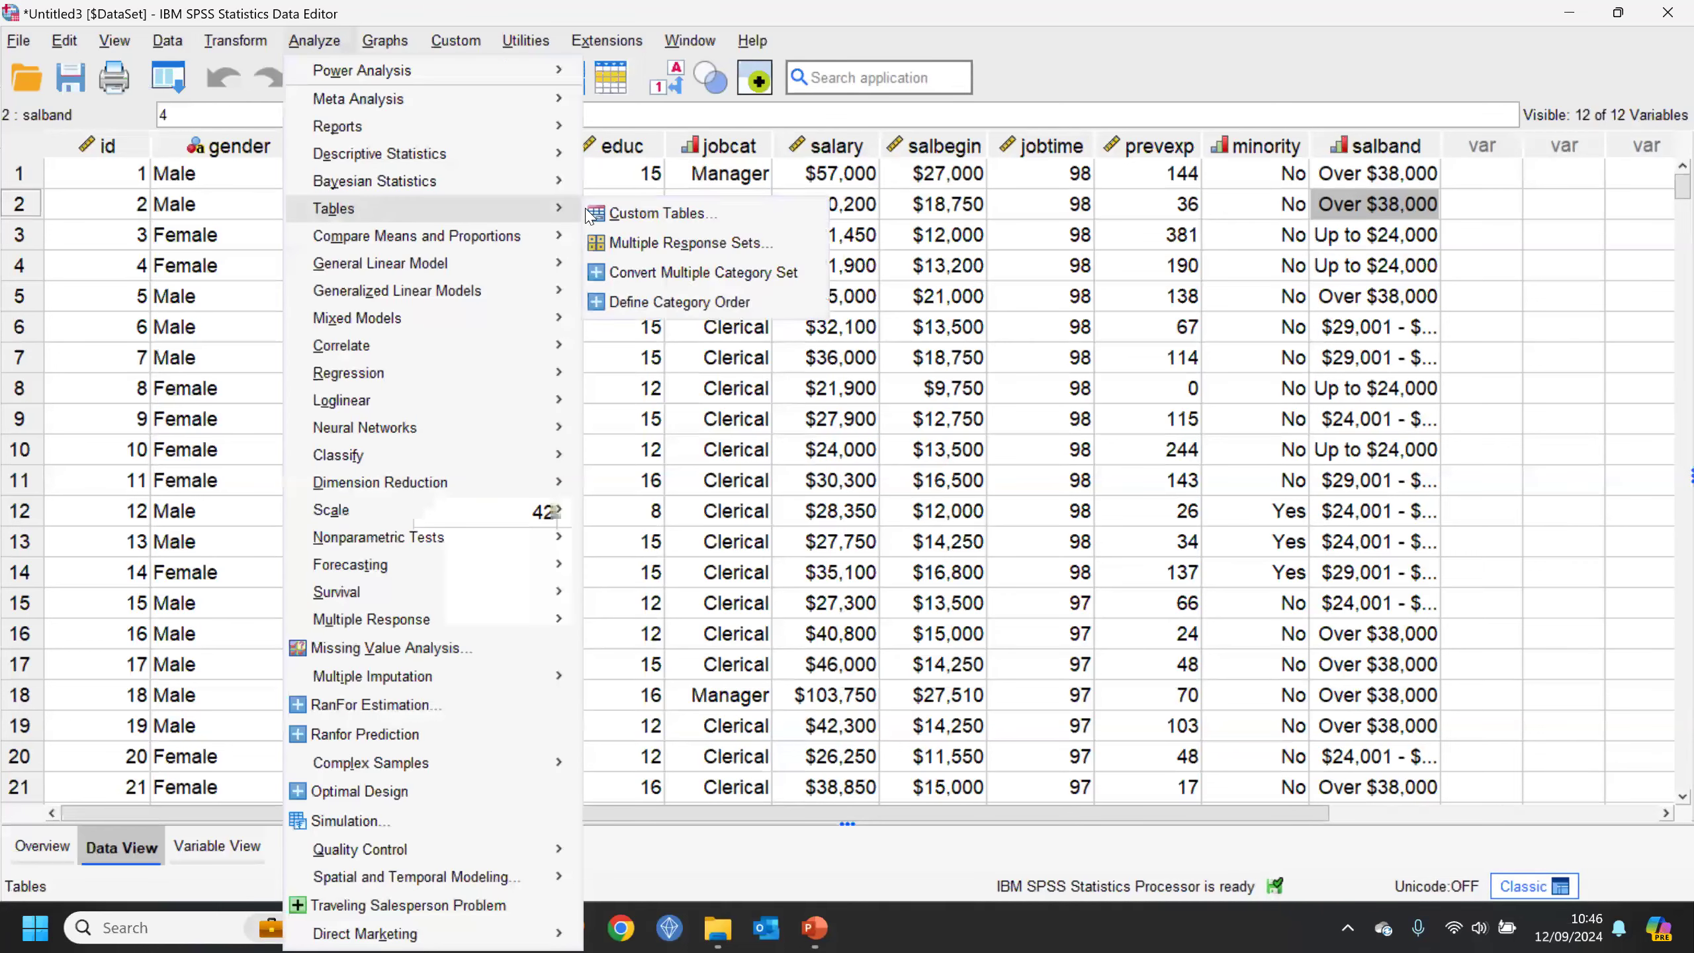
left_click(673, 220)
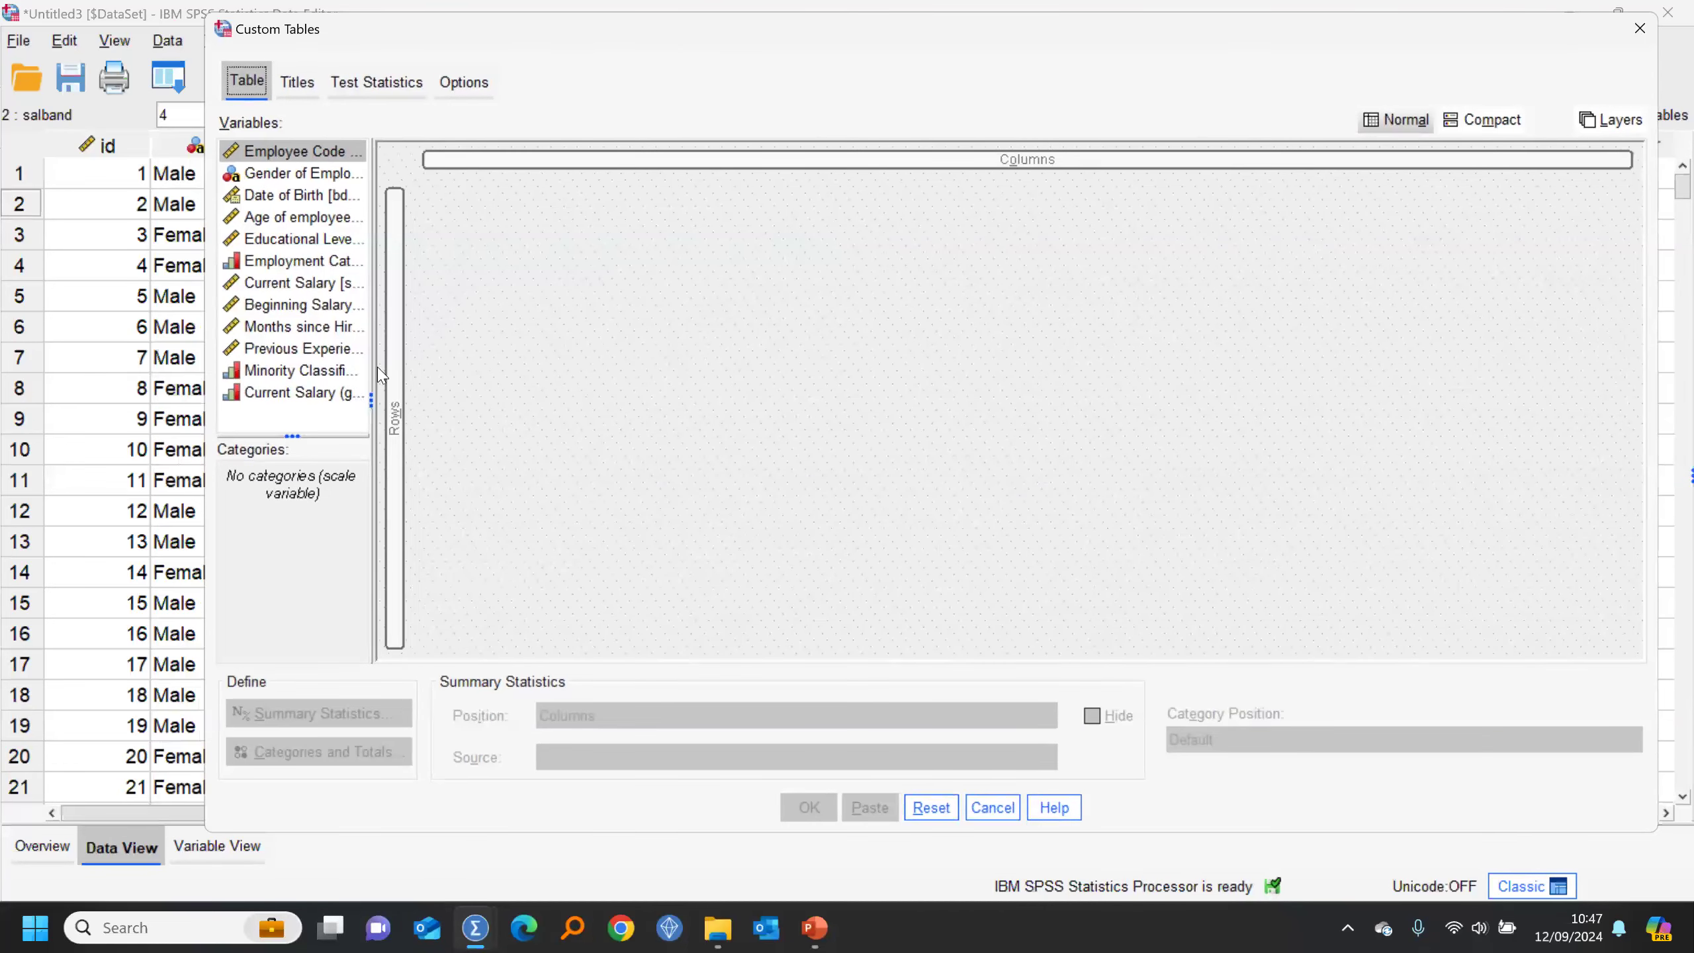
left_click_drag(451, 360, 478, 360)
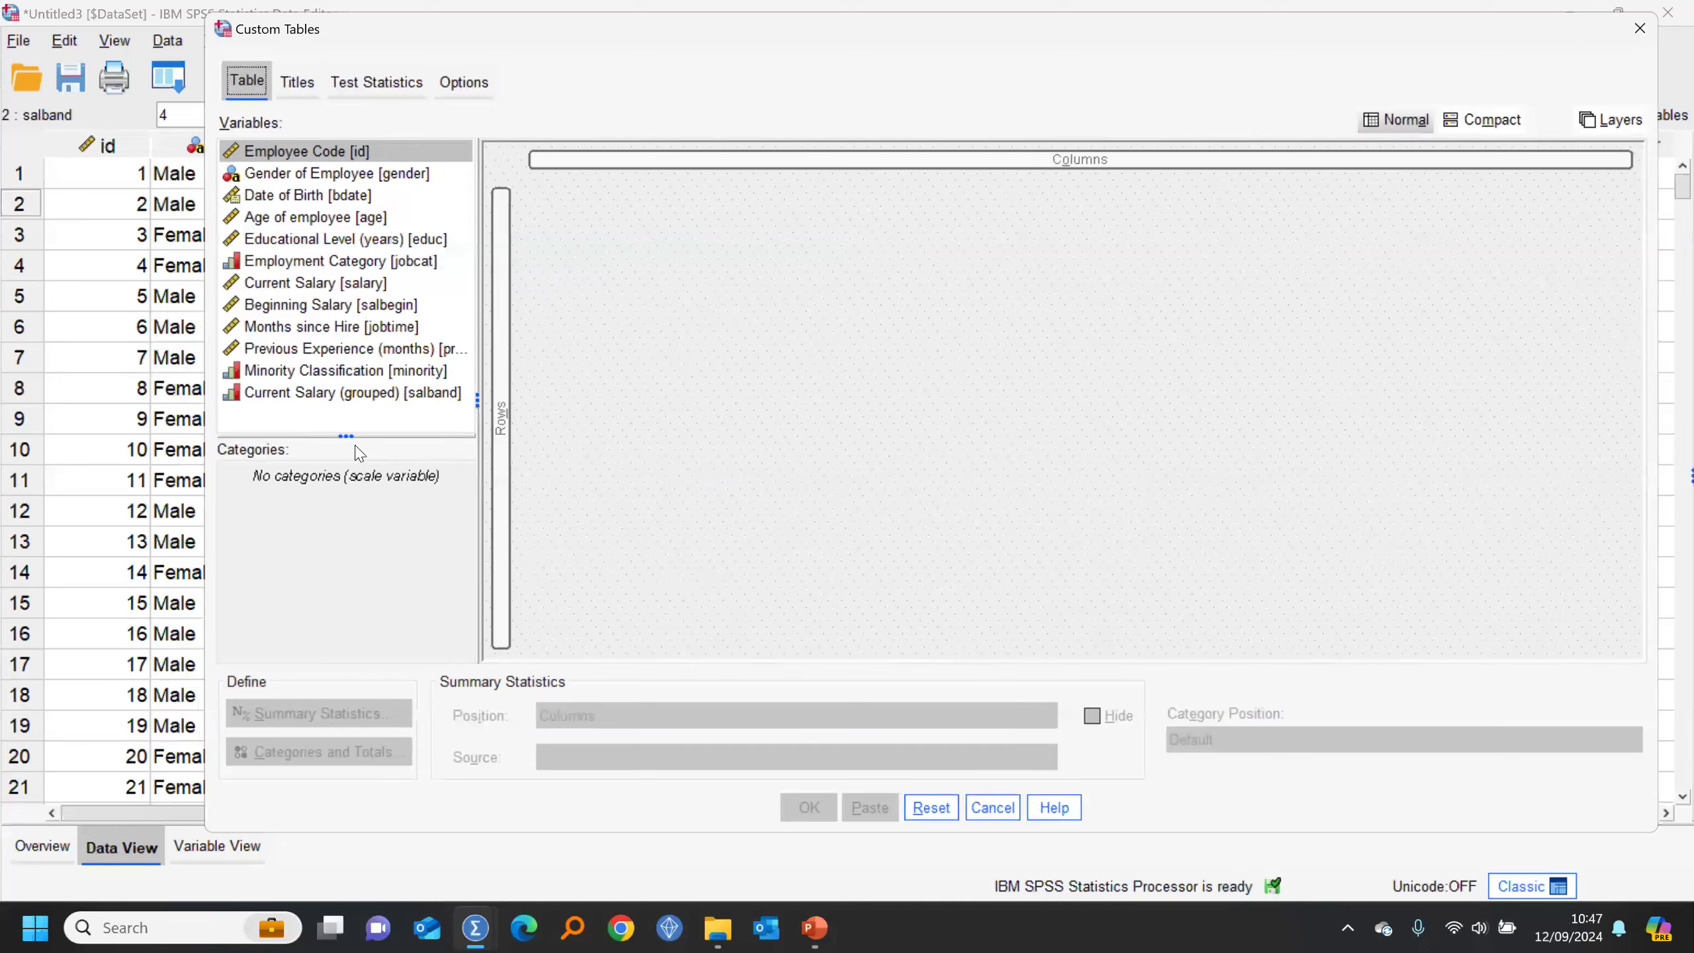
left_click_drag(348, 438, 353, 500)
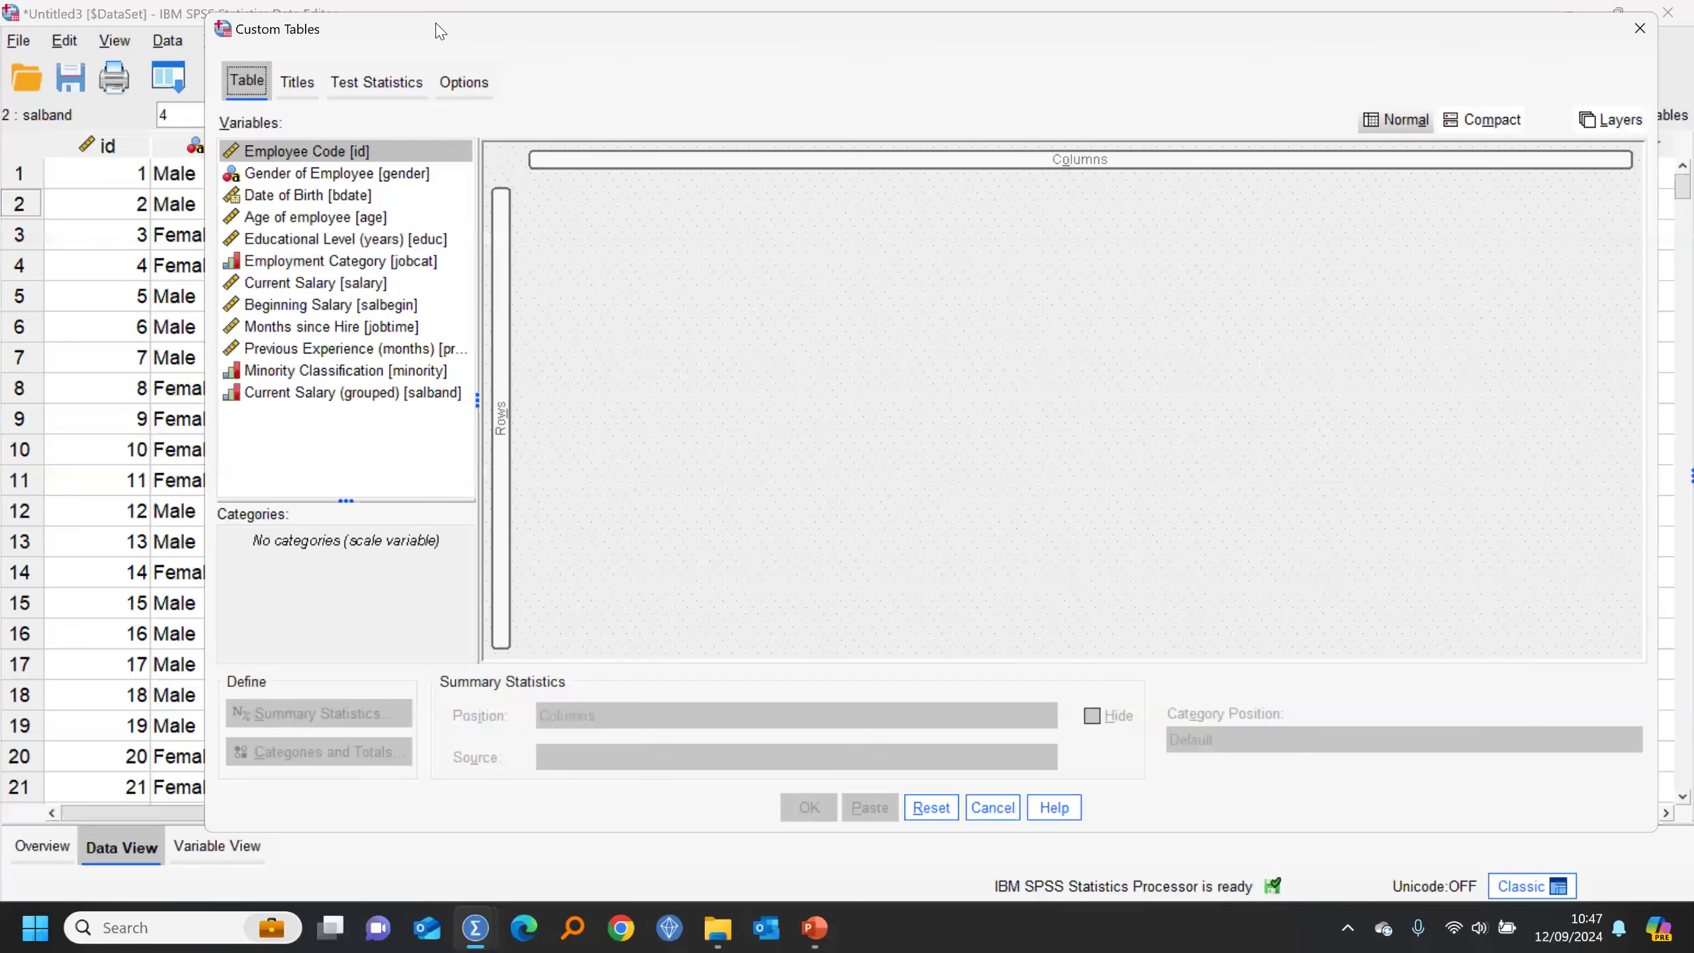
left_click_drag(440, 30, 305, 19)
left_click(143, 257)
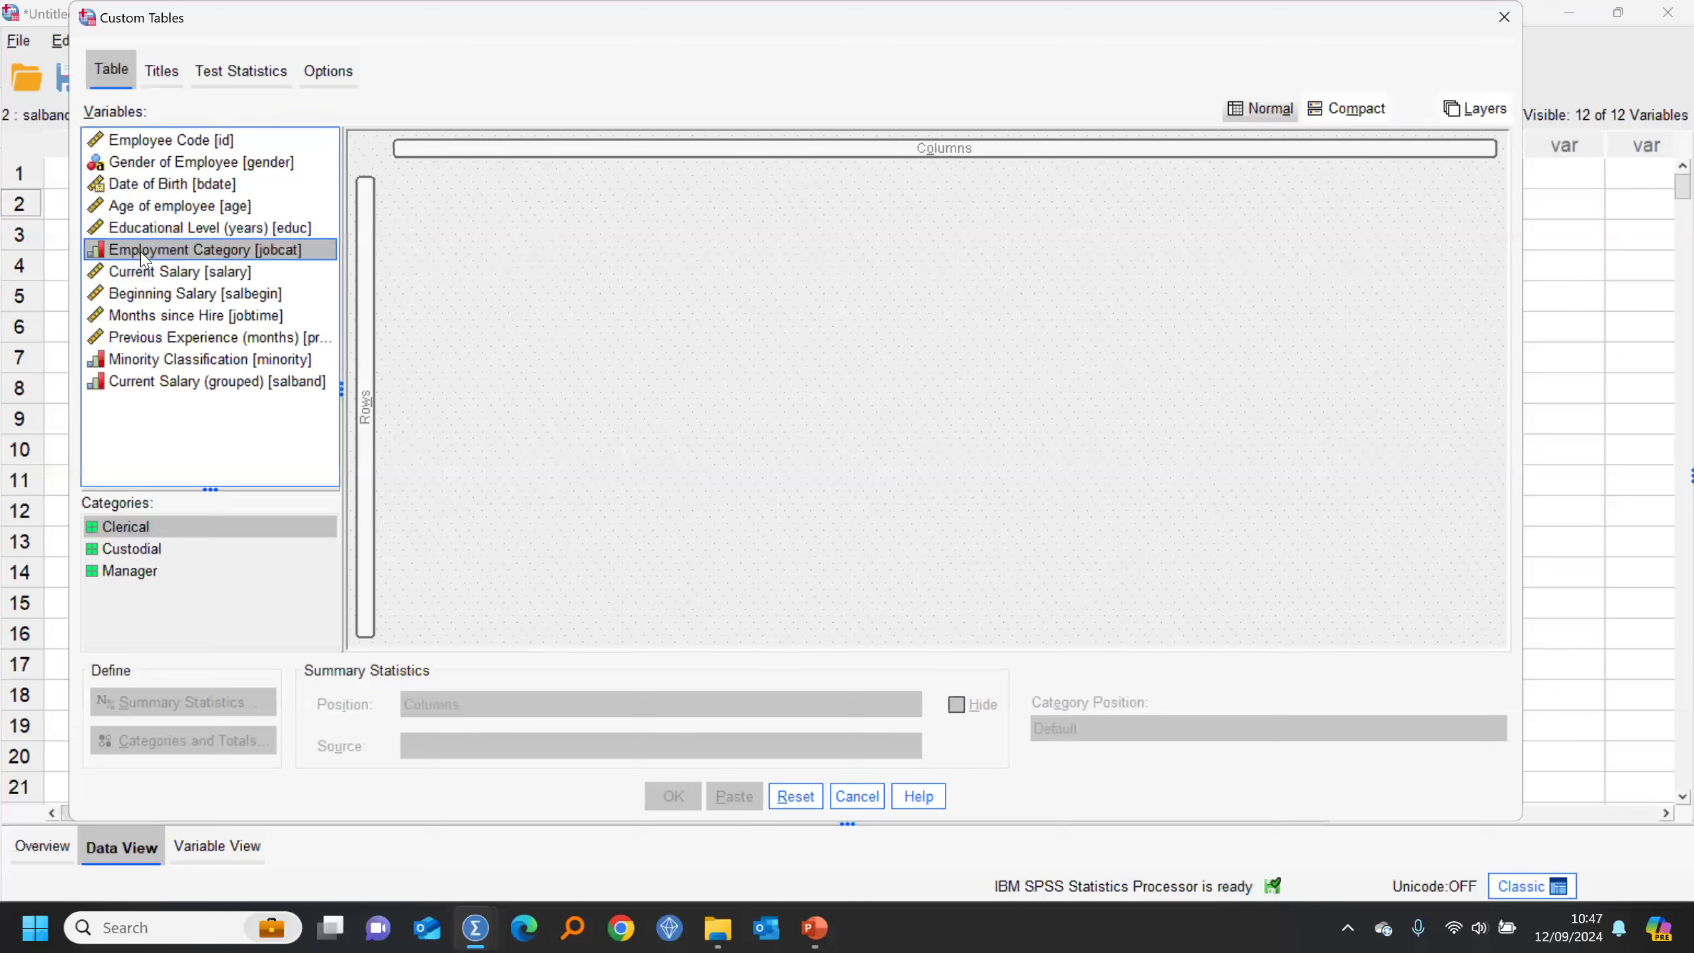
left_click_drag(118, 260, 371, 280)
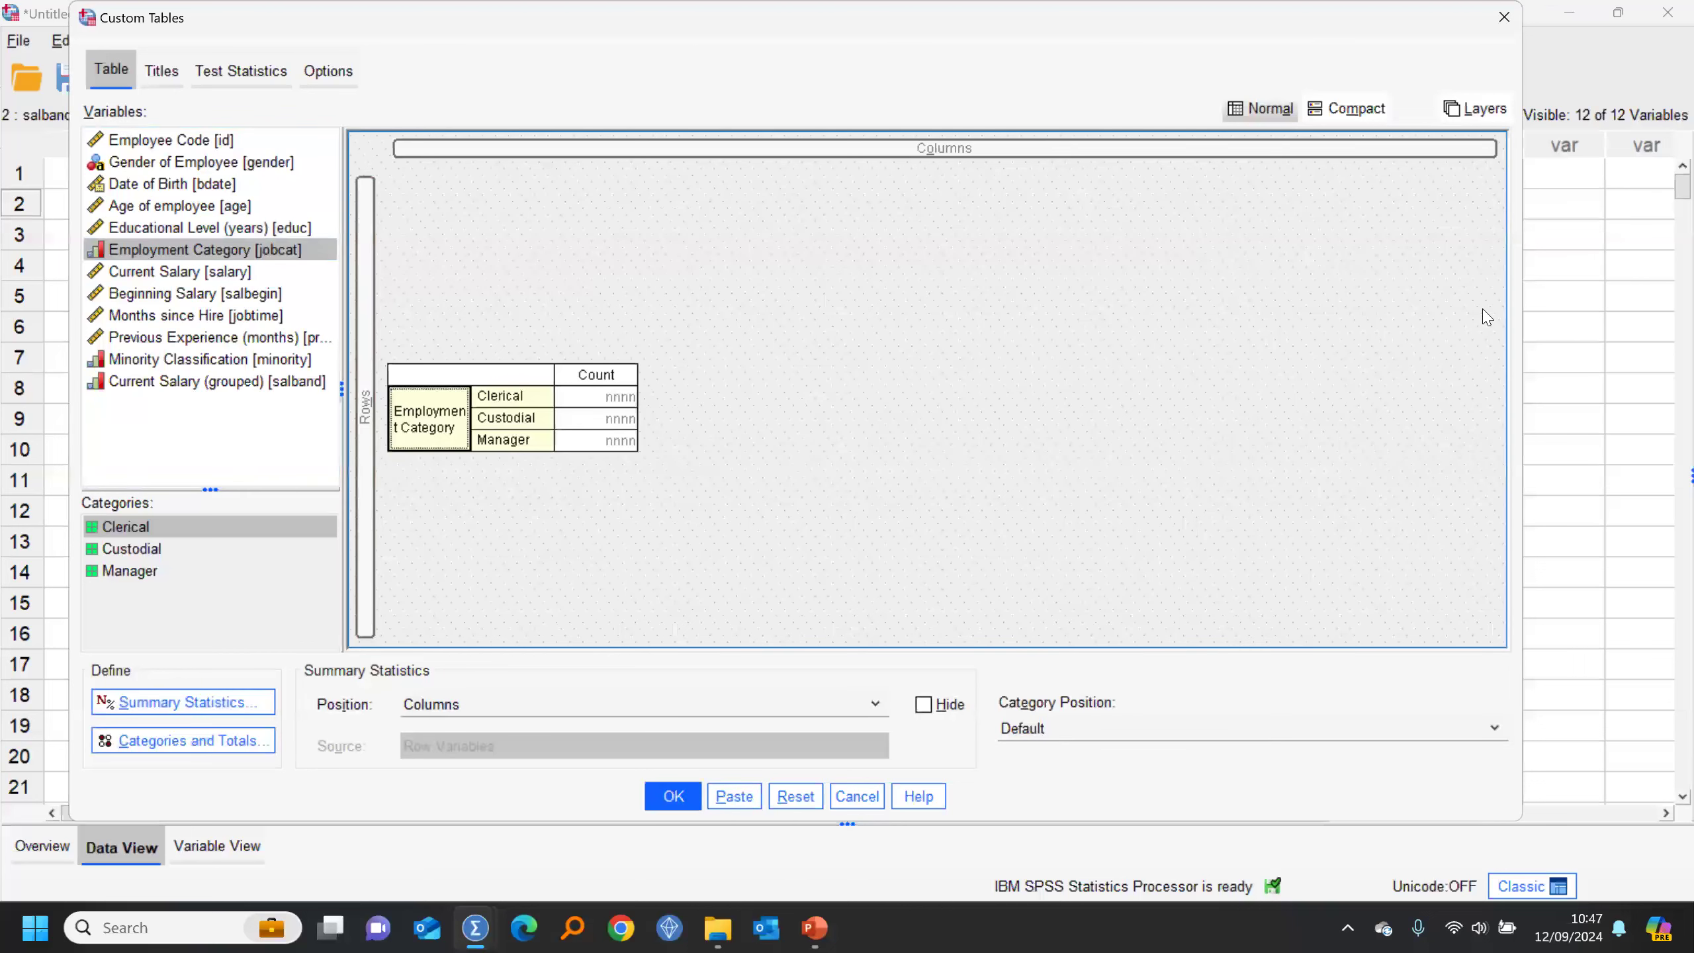
Step: Stack Minority Classification below Employment Category in the table rows
left_click(147, 555)
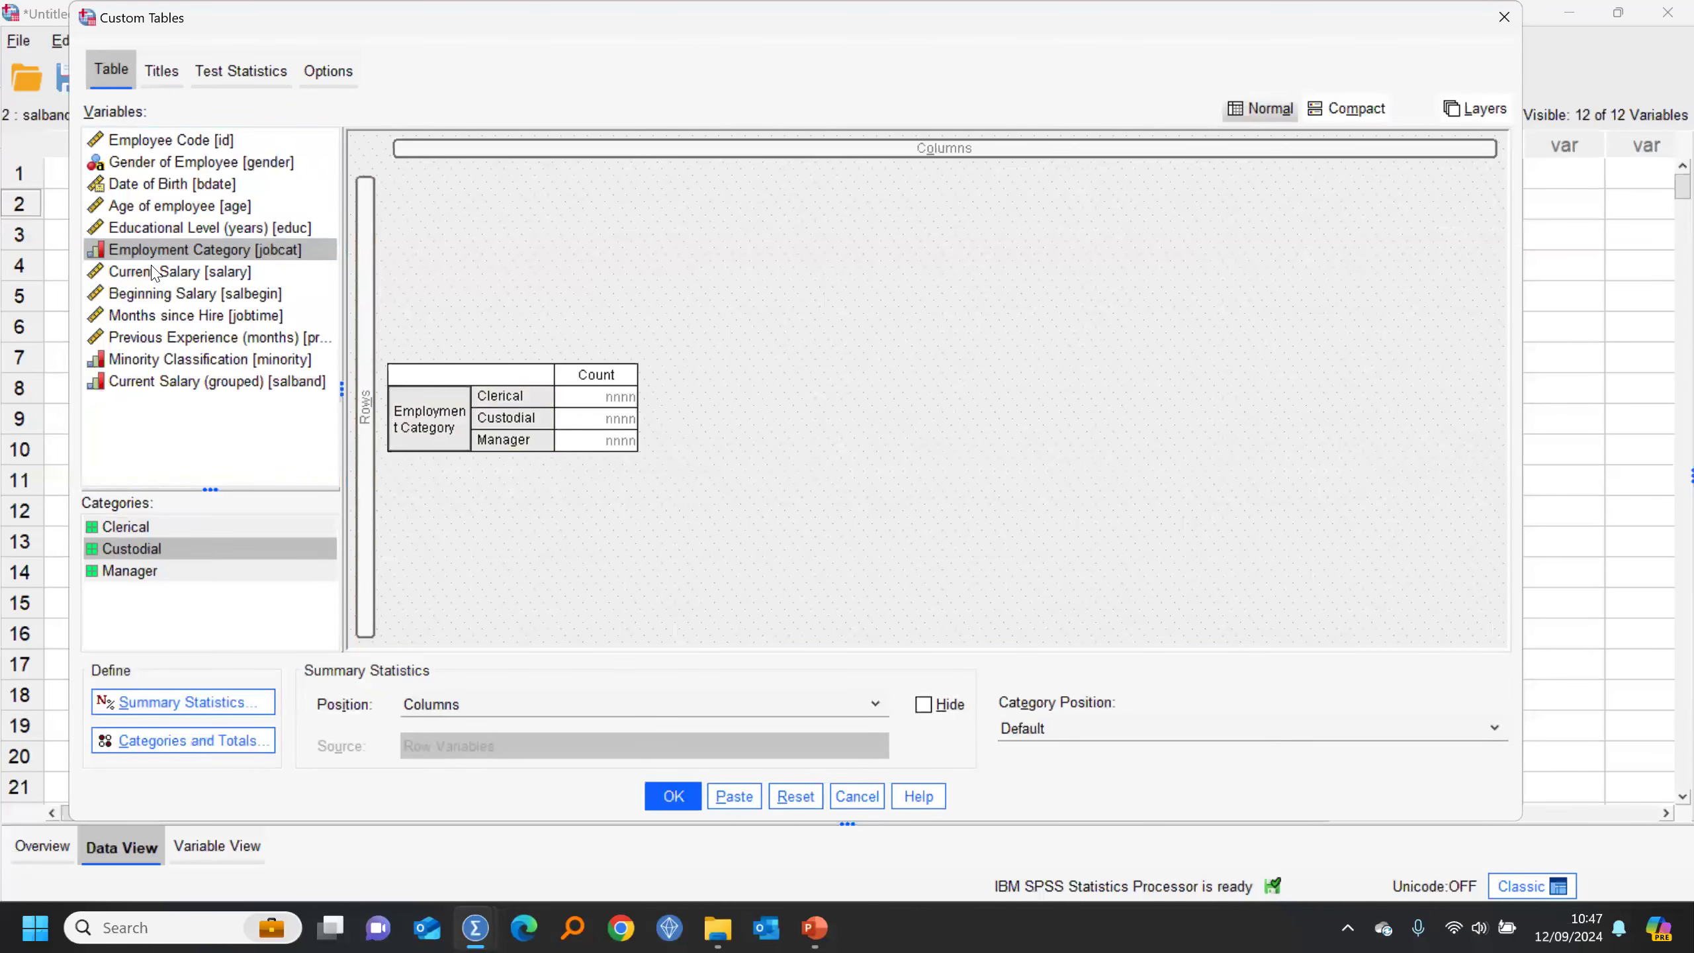
left_click(148, 364)
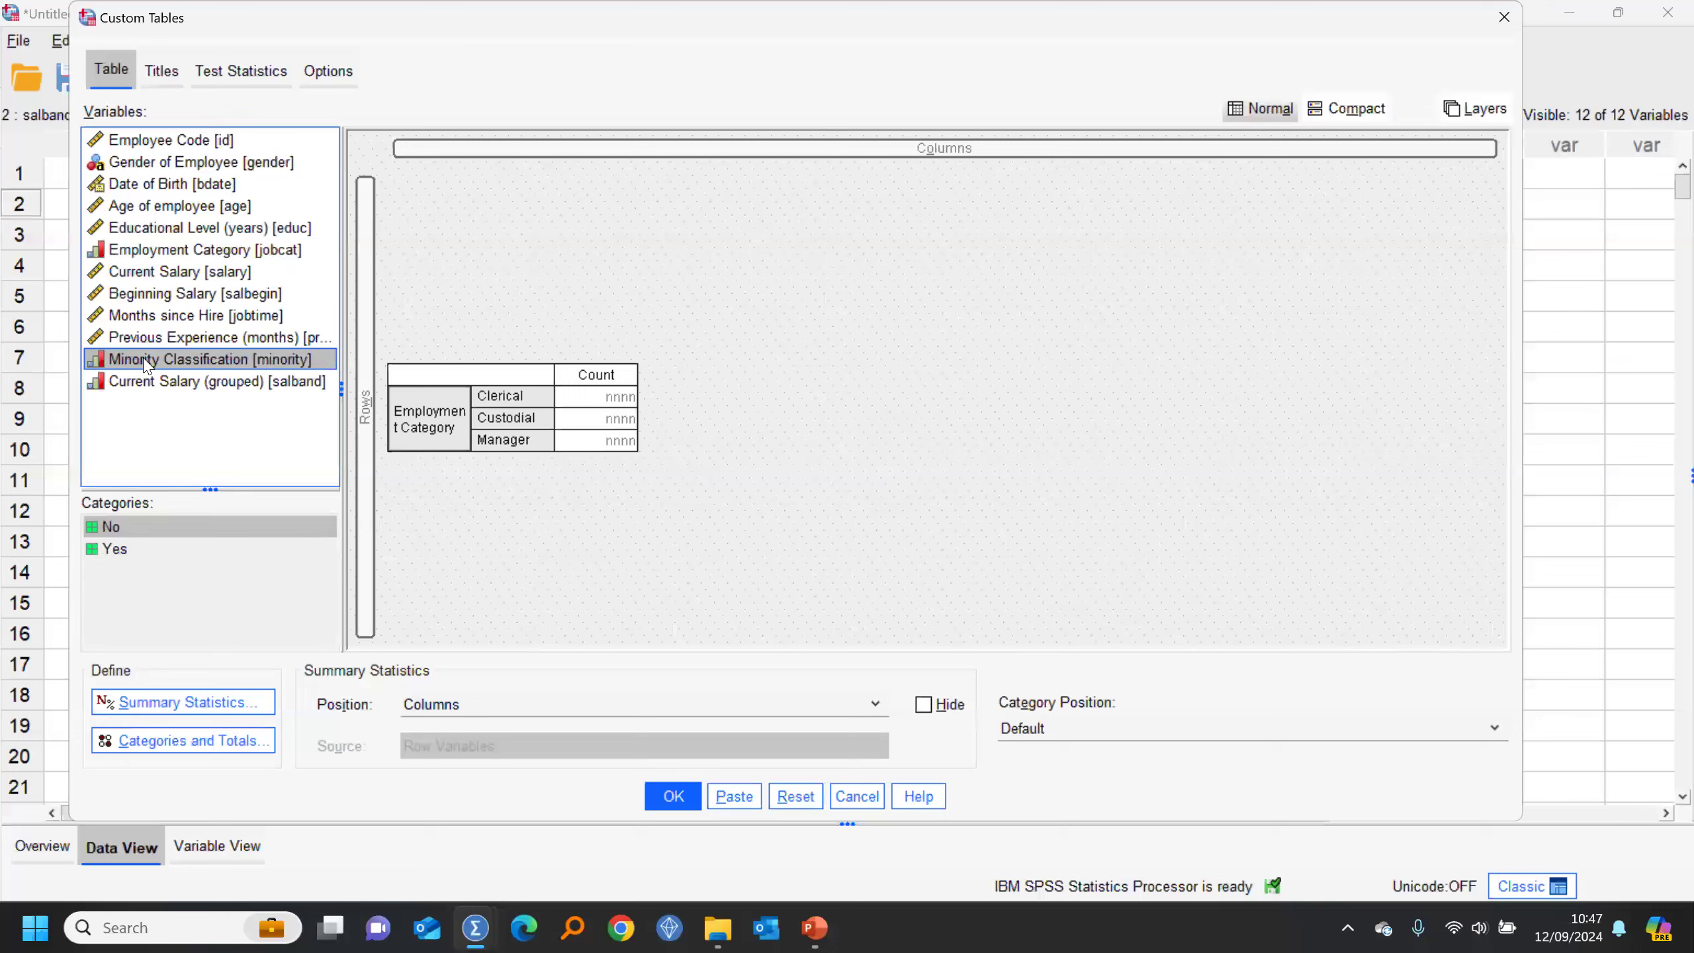
left_click_drag(152, 350, 152, 350)
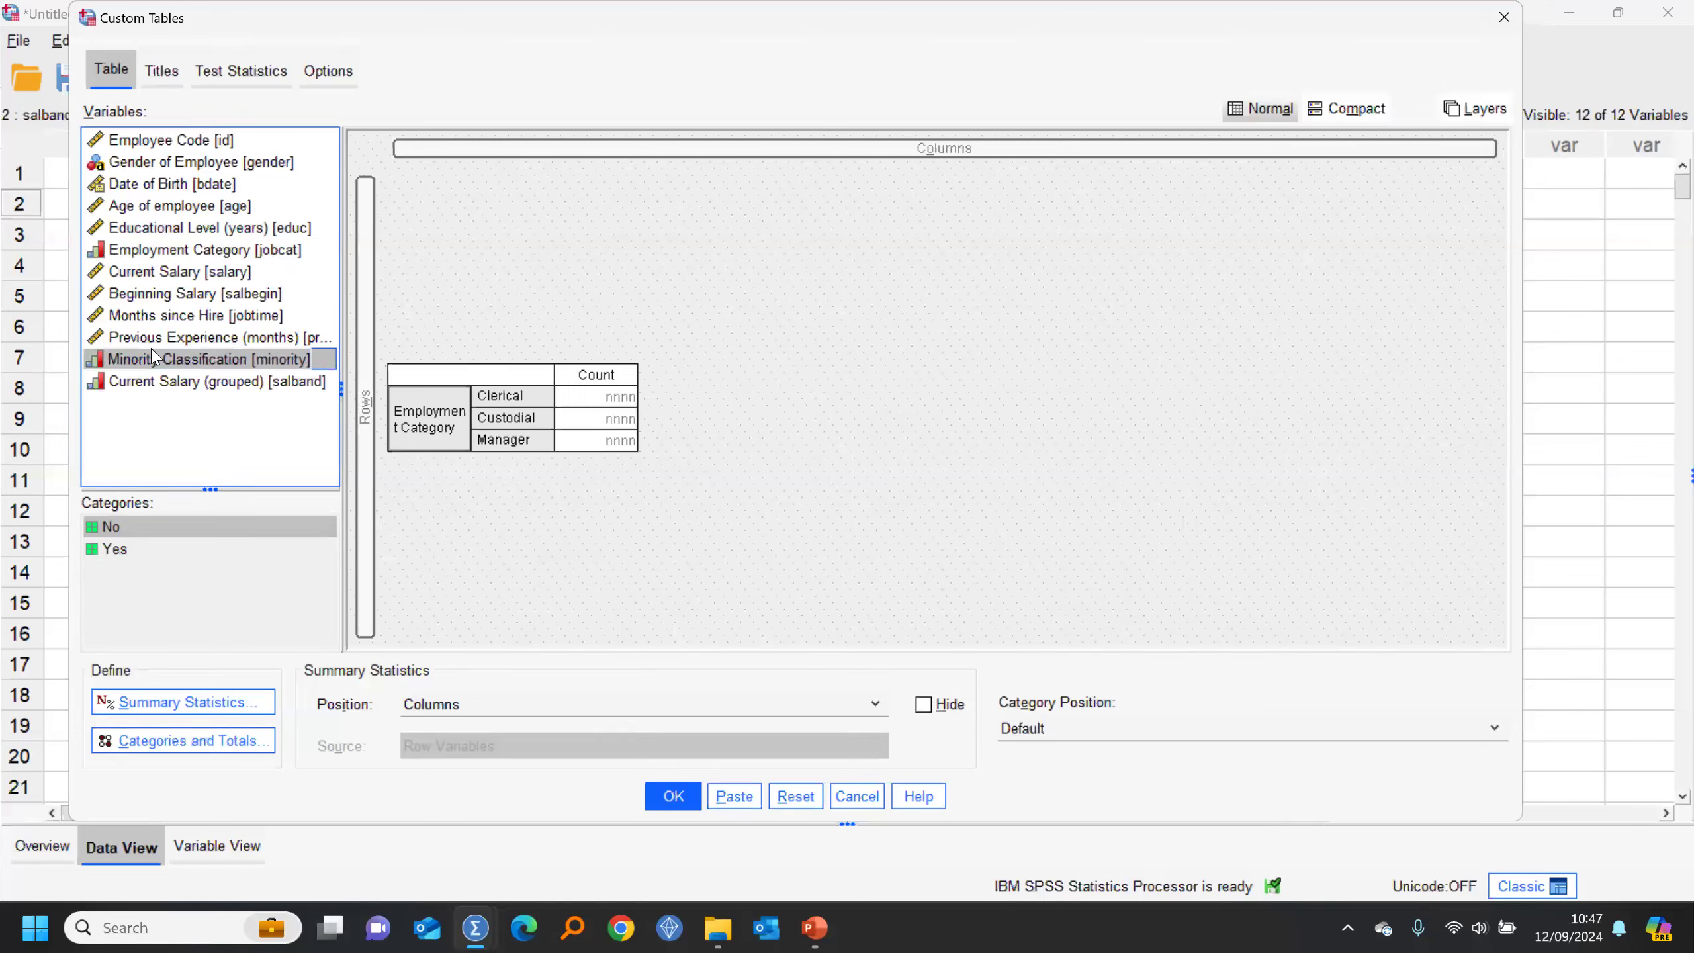
left_click_drag(120, 364, 454, 462)
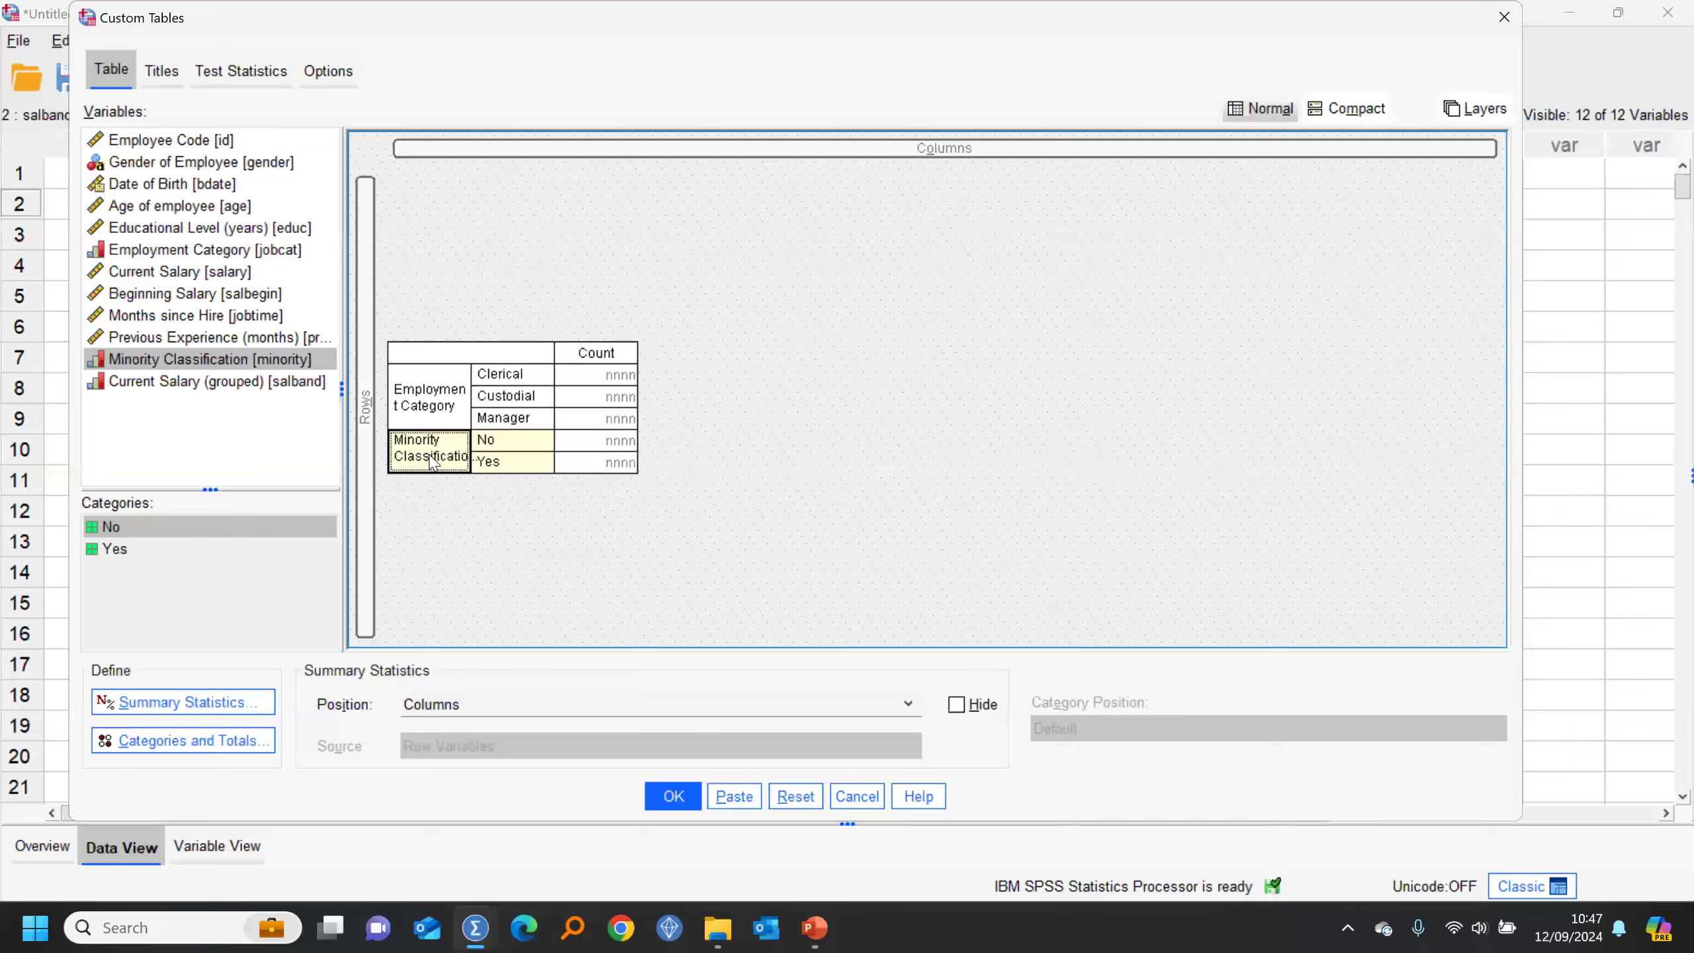
Step: Nest Gender of Employee within Employment Category in the table rows and hide its variable label
left_click(129, 164)
left_click_drag(129, 164, 758, 151)
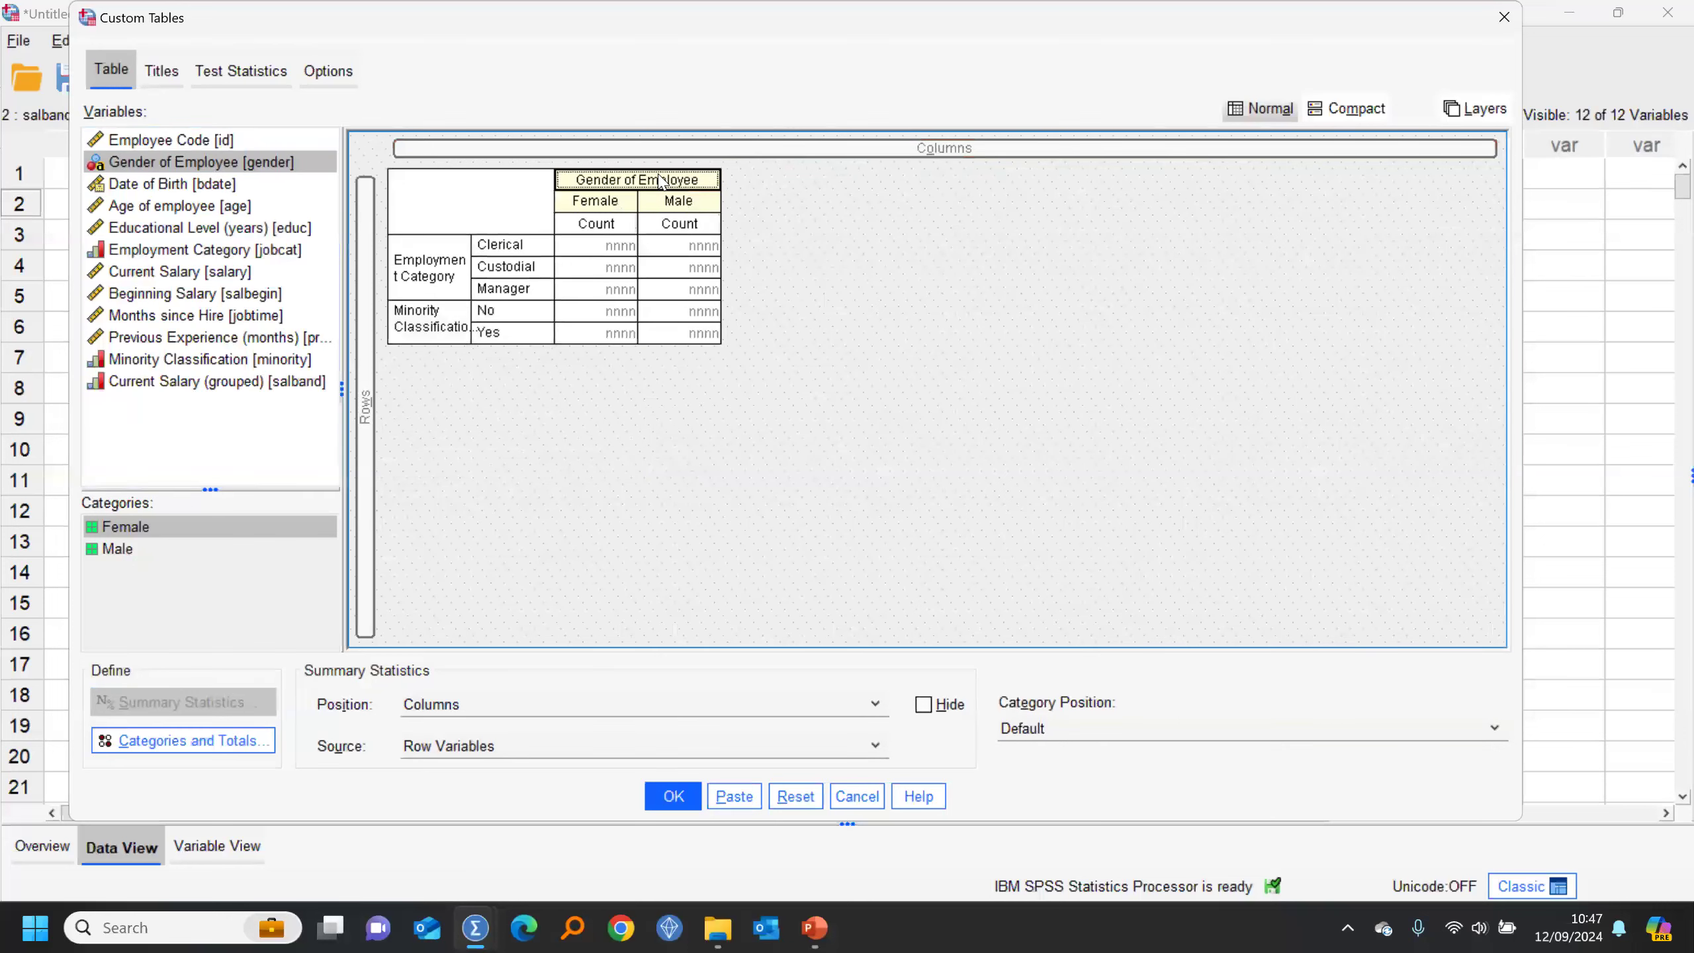
left_click_drag(635, 204, 436, 426)
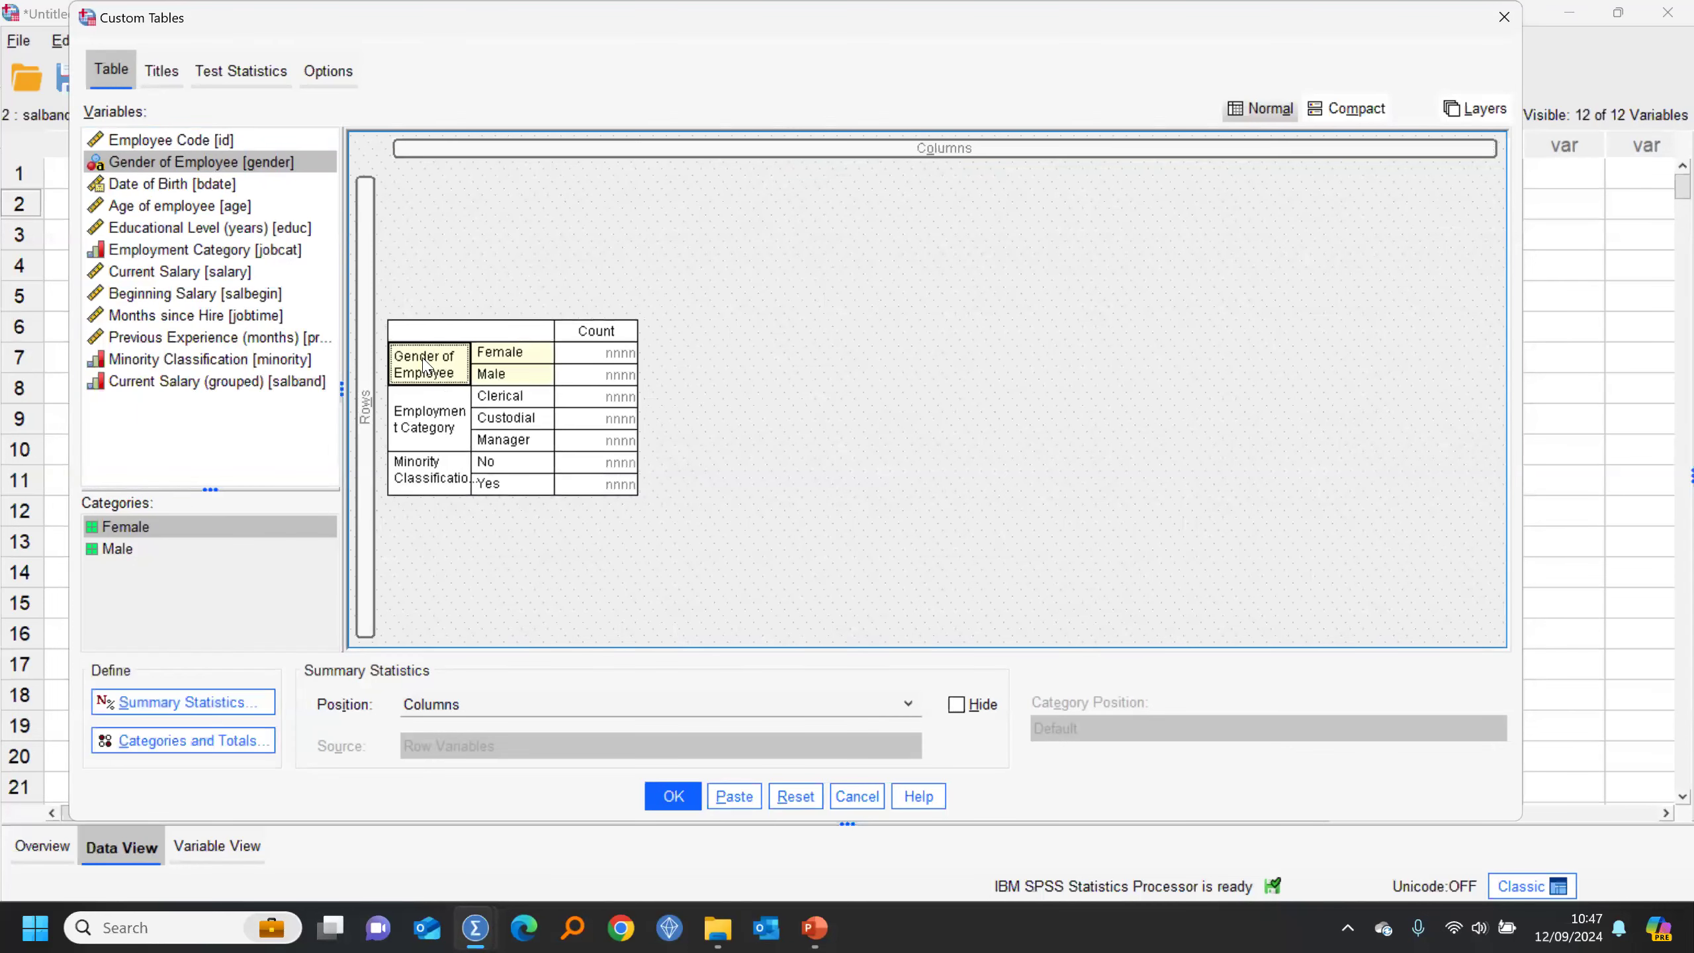
left_click_drag(418, 364, 539, 409)
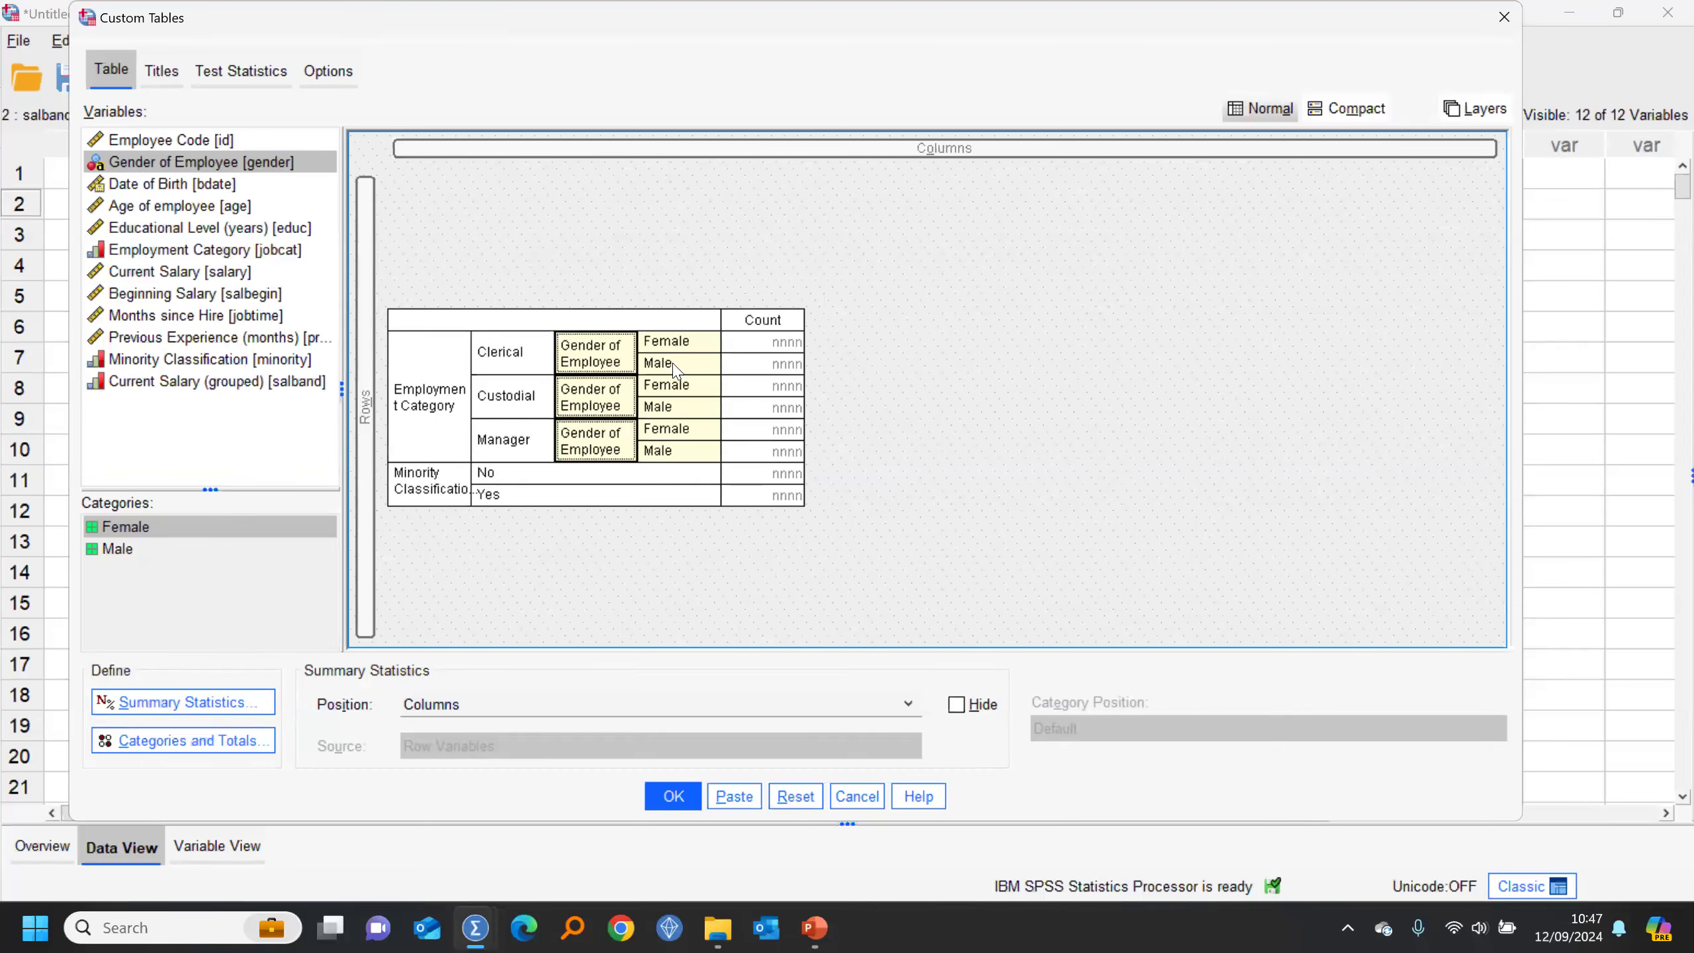
right_click(600, 352)
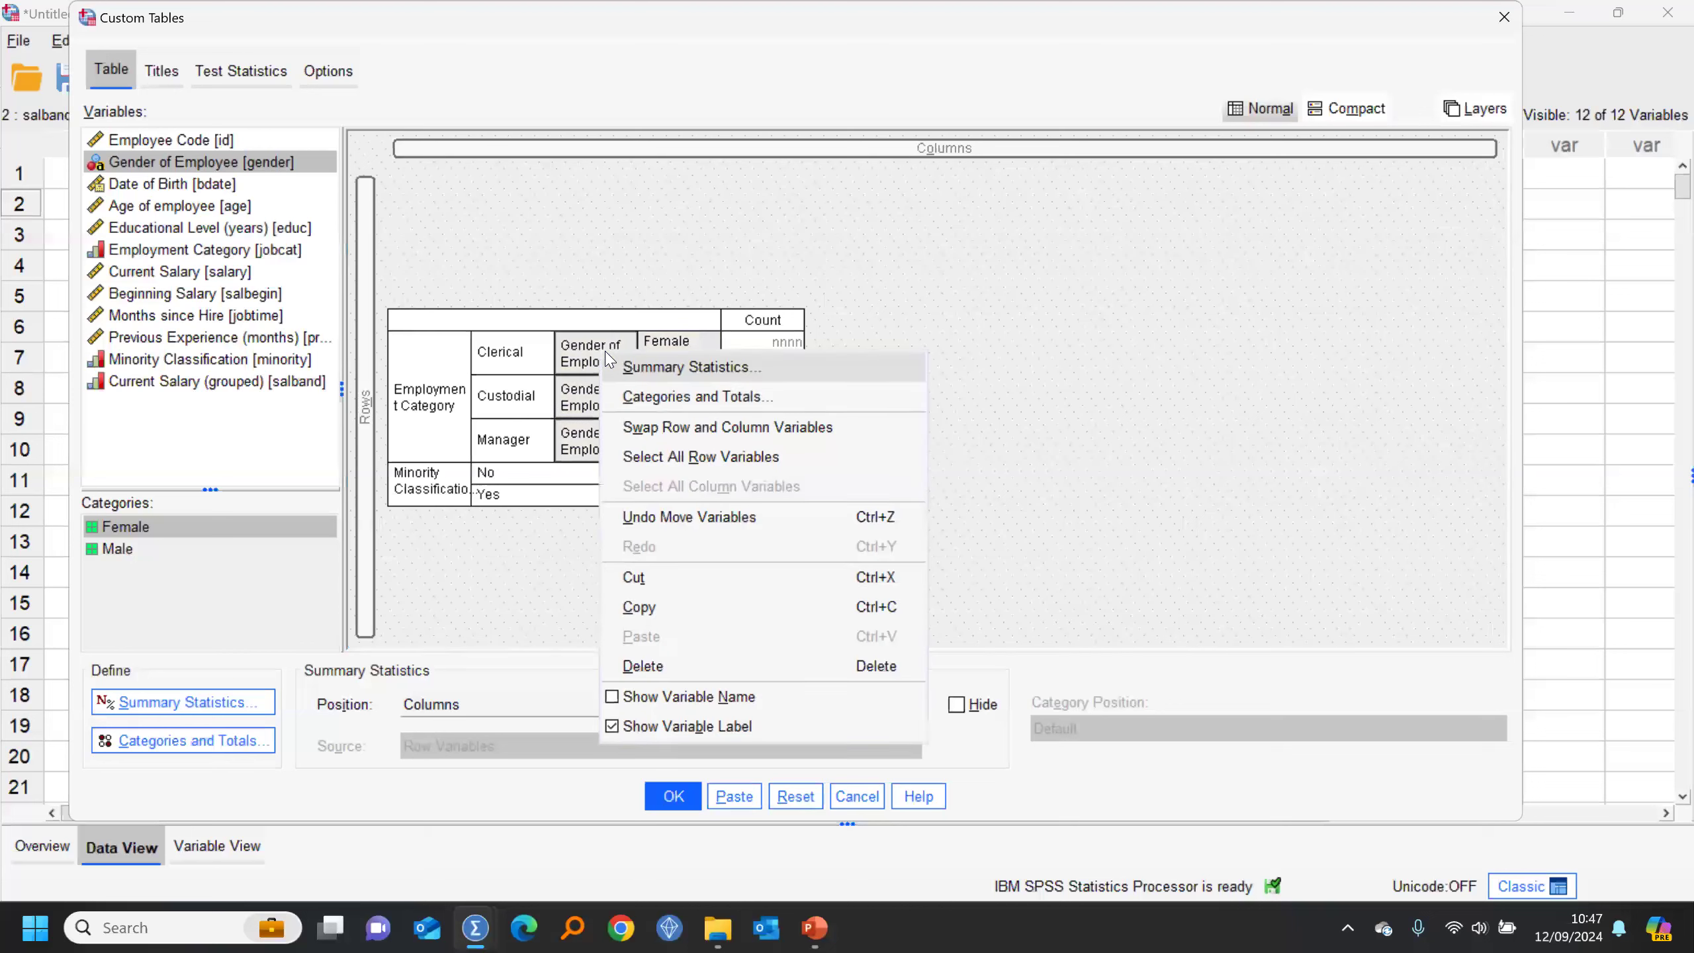
left_click(701, 728)
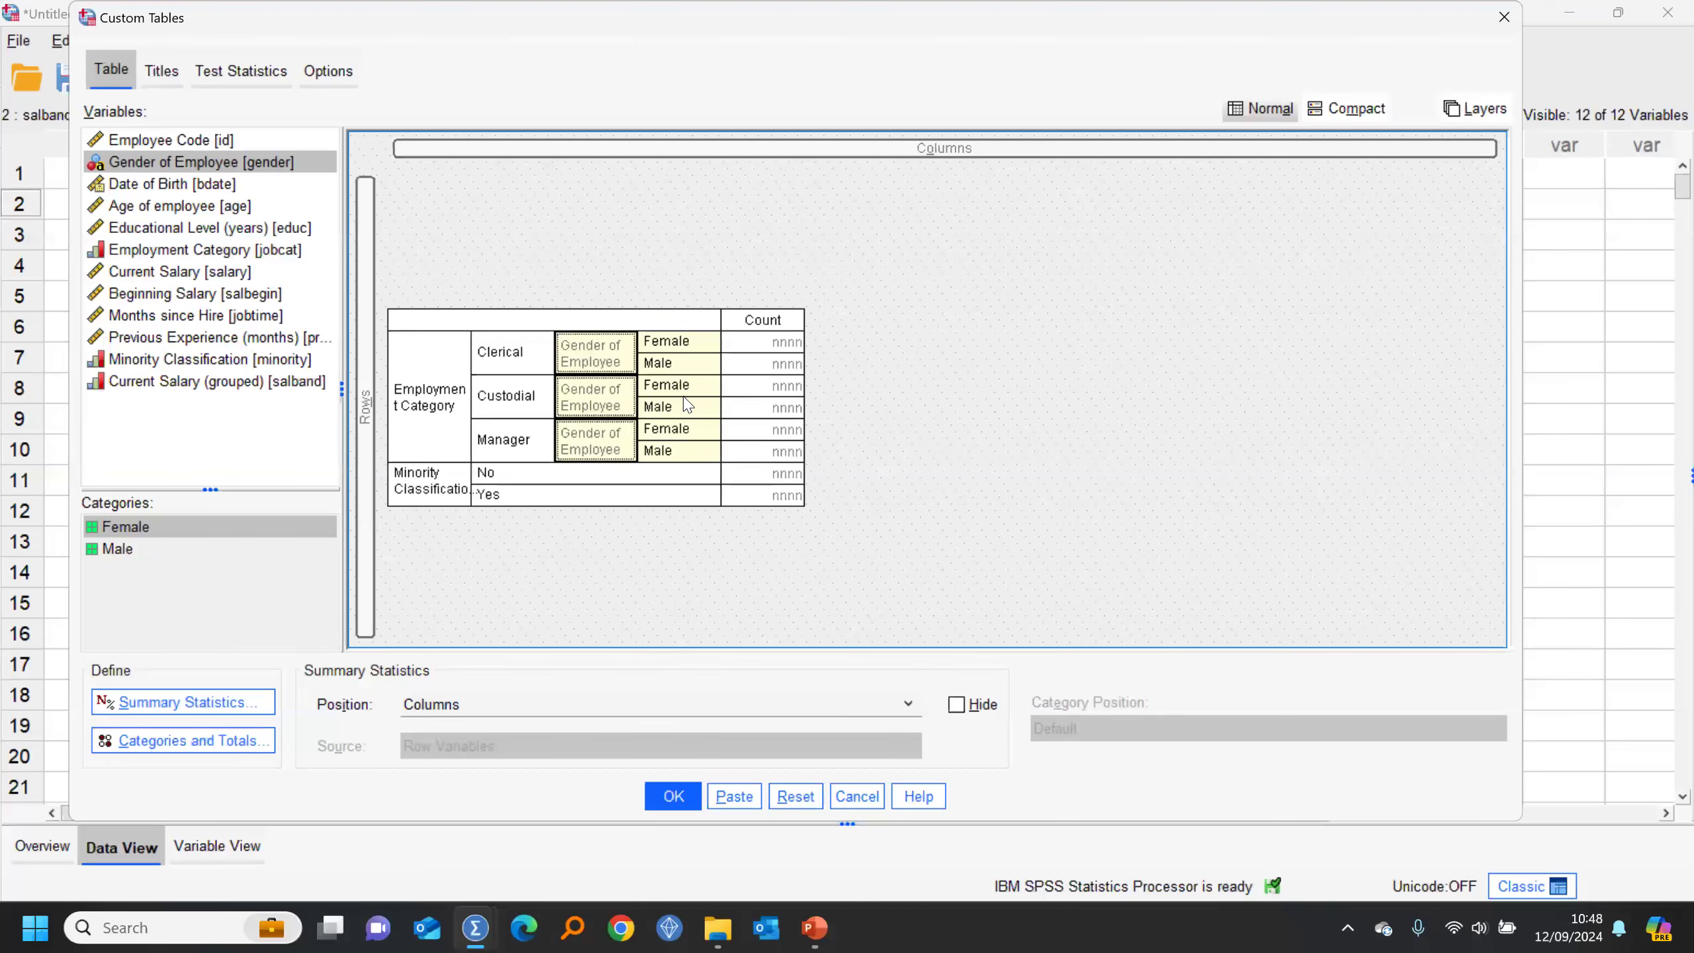
Step: Move Minority Classification to the columns and add Current Salary, Age of employee and Educational Level beside it
left_click_drag(415, 499, 805, 156)
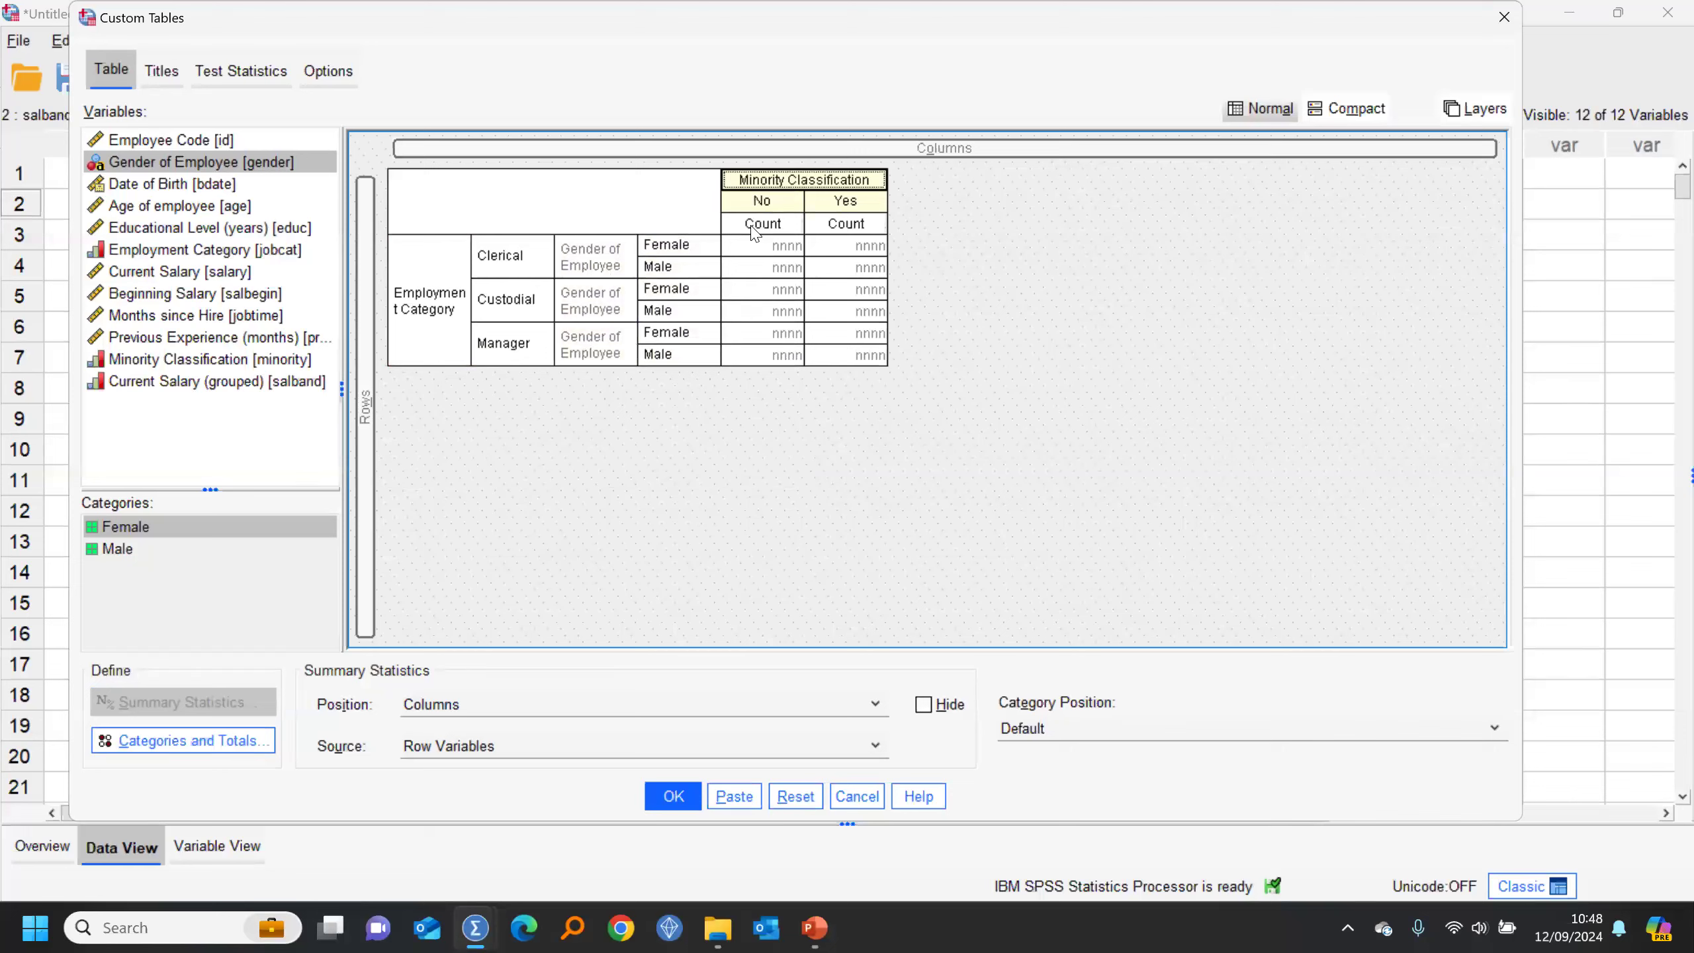
left_click_drag(143, 273, 168, 284)
left_click_drag(795, 237, 887, 197)
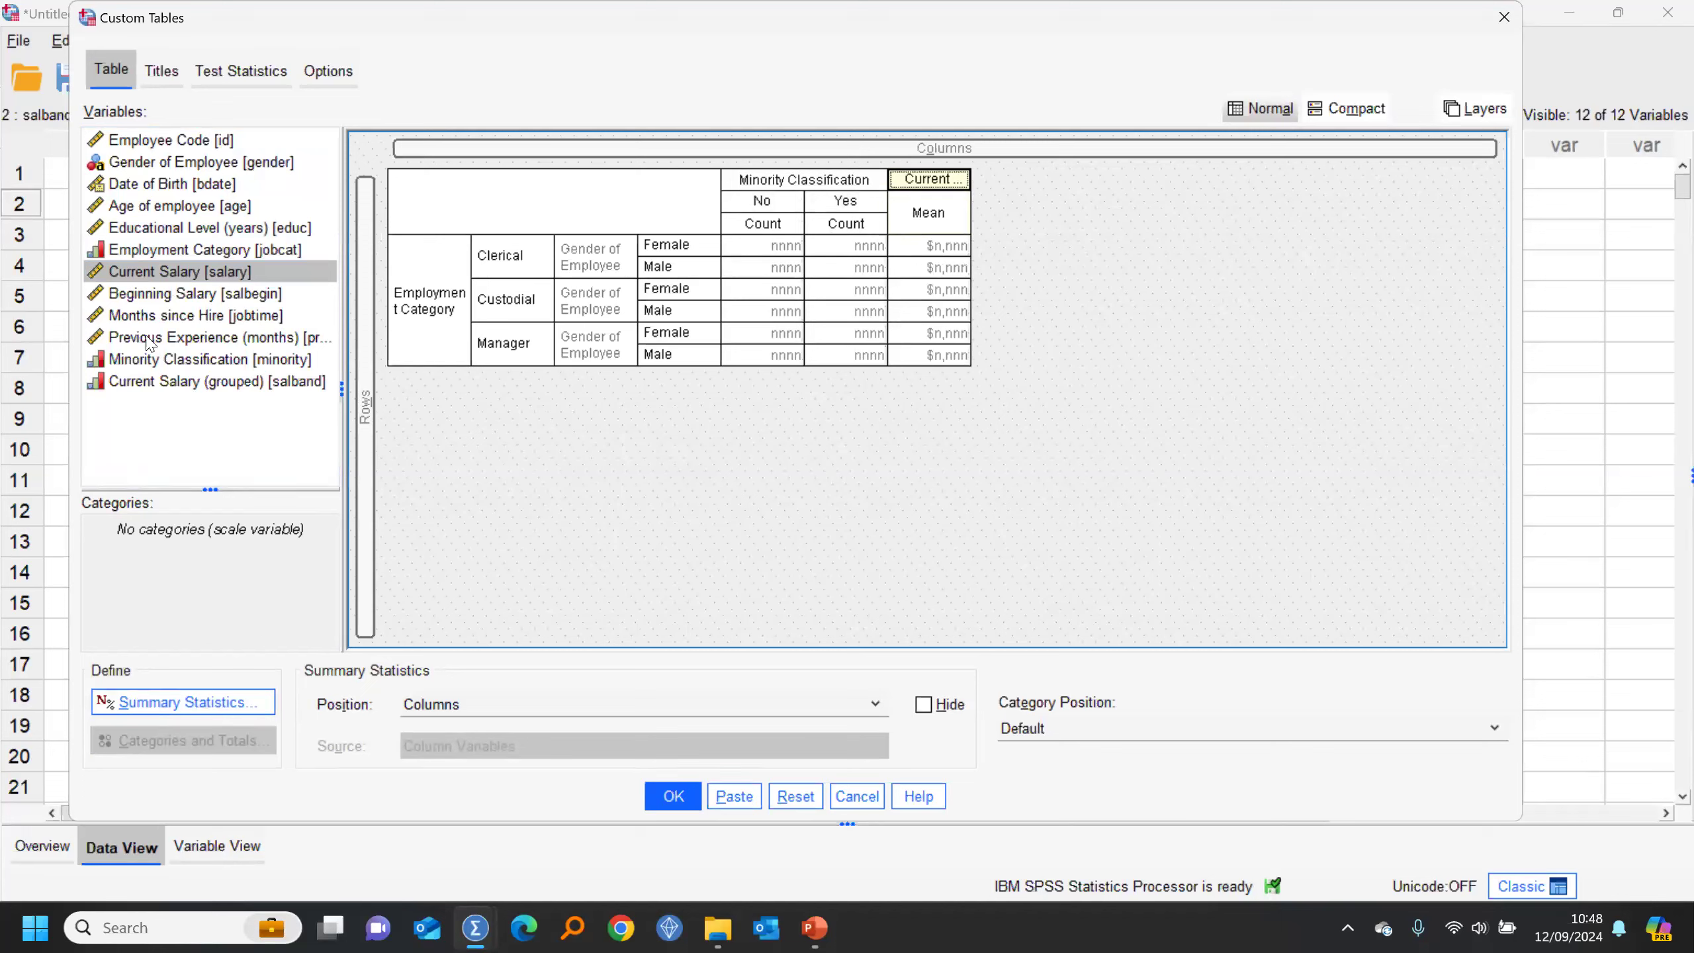
left_click_drag(163, 207, 976, 224)
left_click_drag(195, 229, 1040, 212)
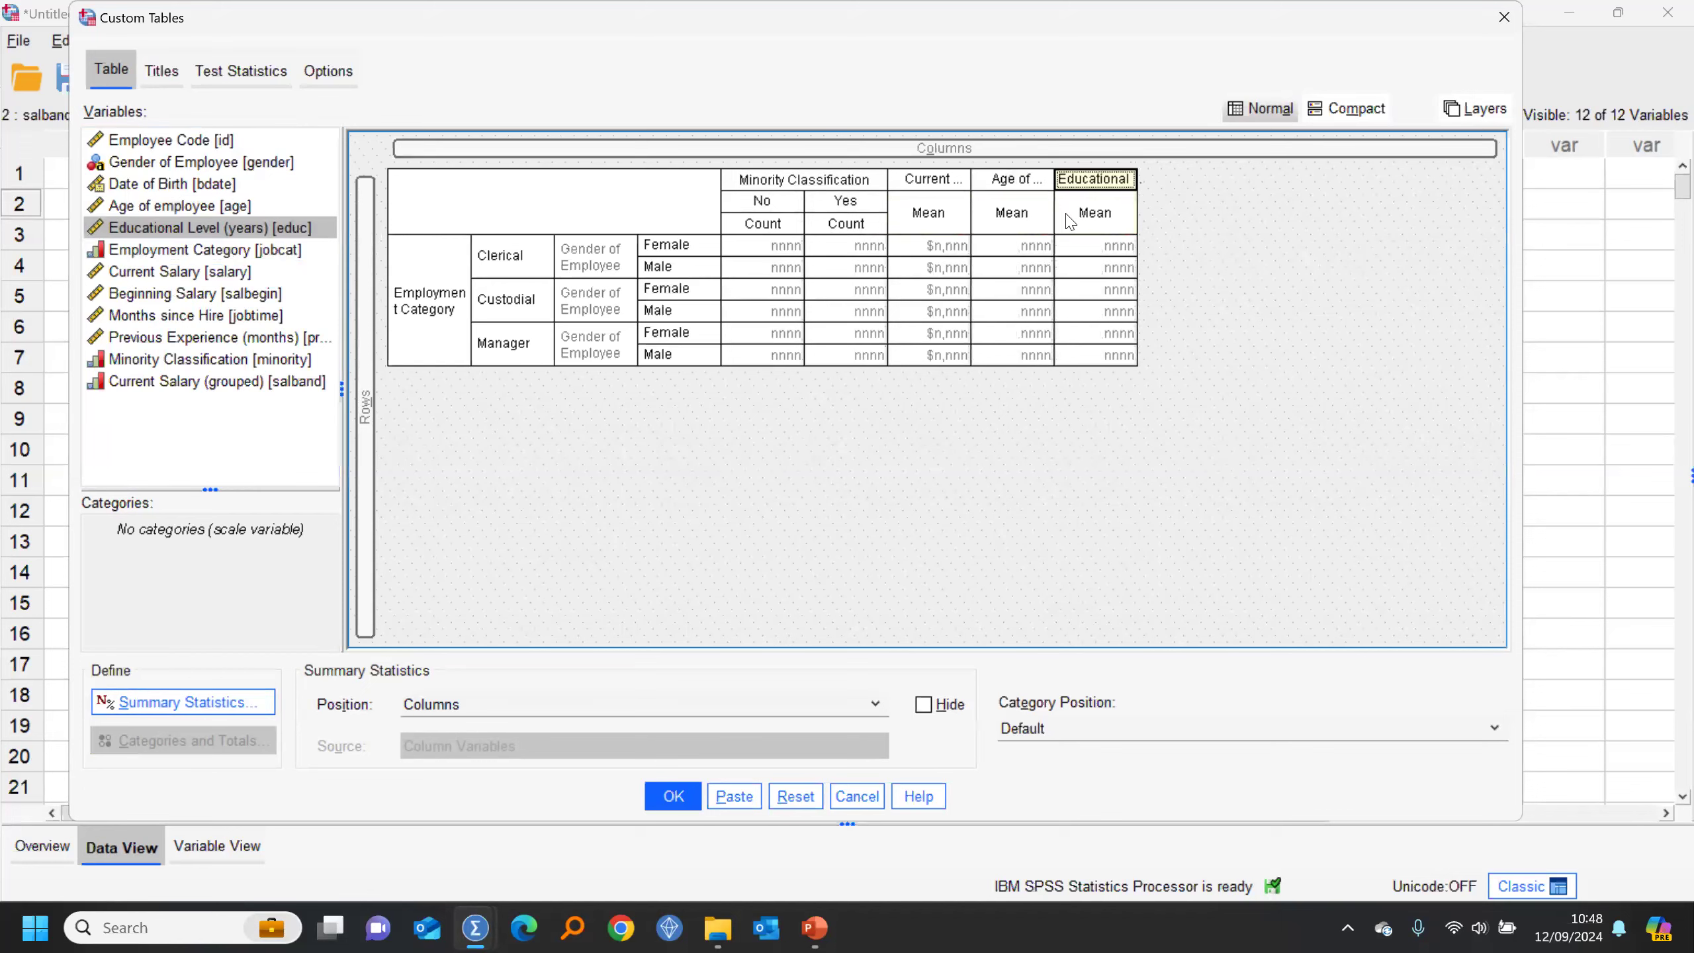
Step: Replace the mean with the median as the summary statistic for Current Salary only
left_click(937, 184)
left_click(169, 706)
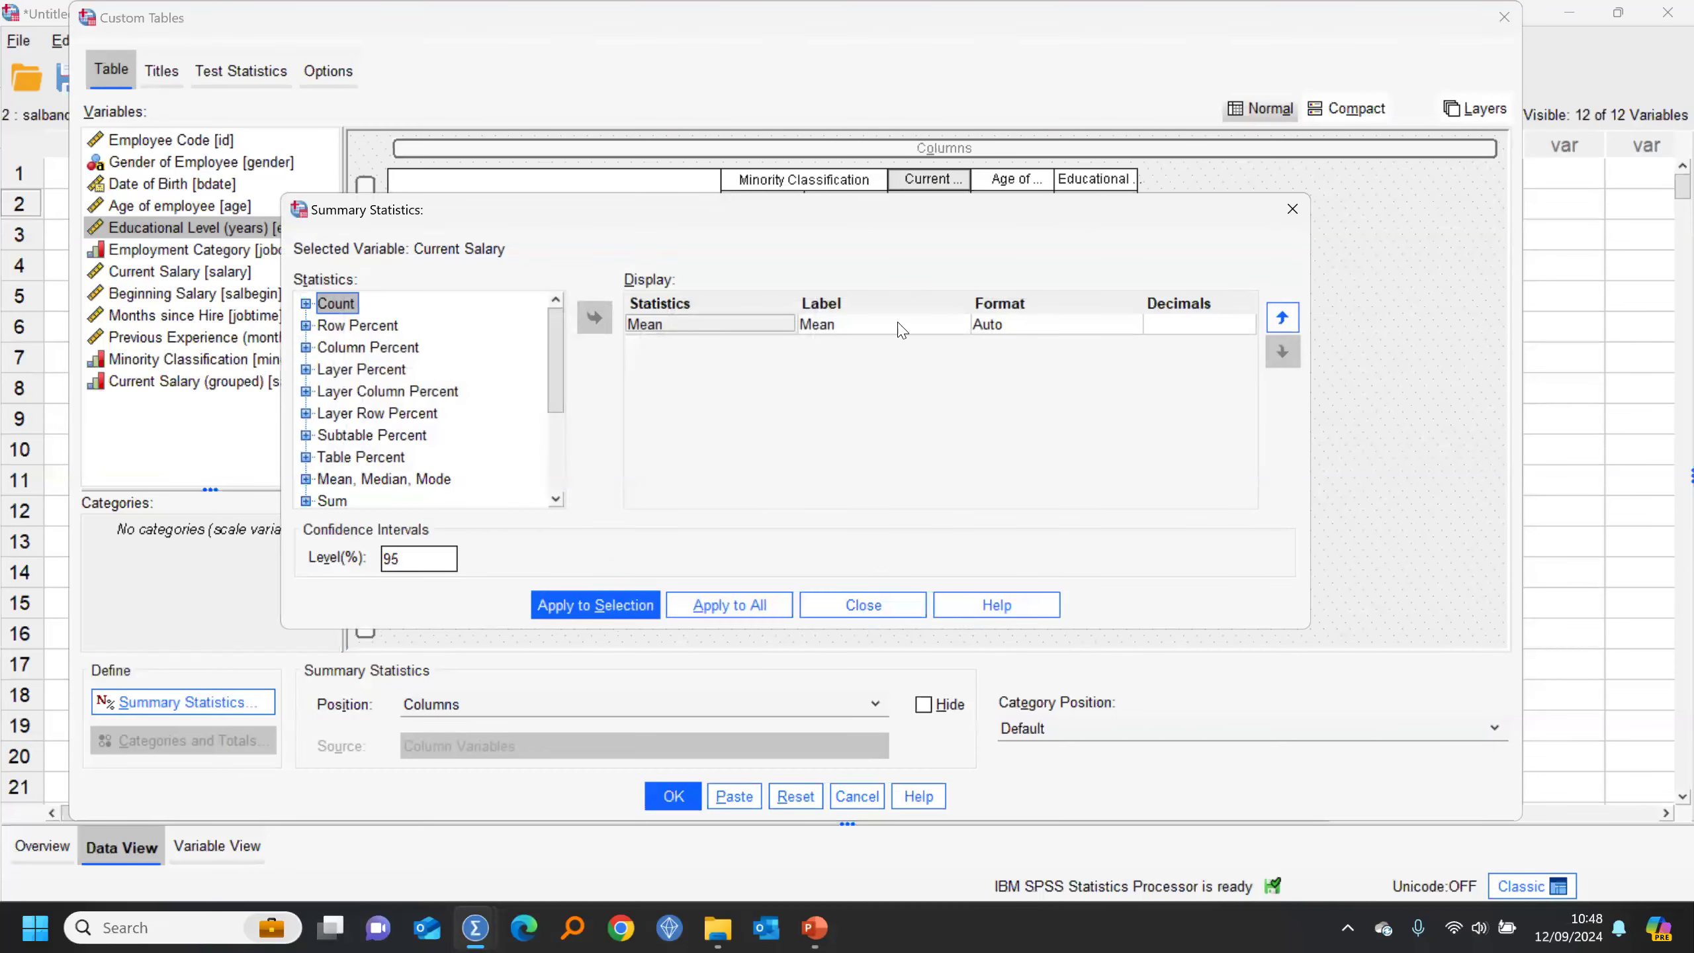
left_click(904, 329)
left_click(594, 318)
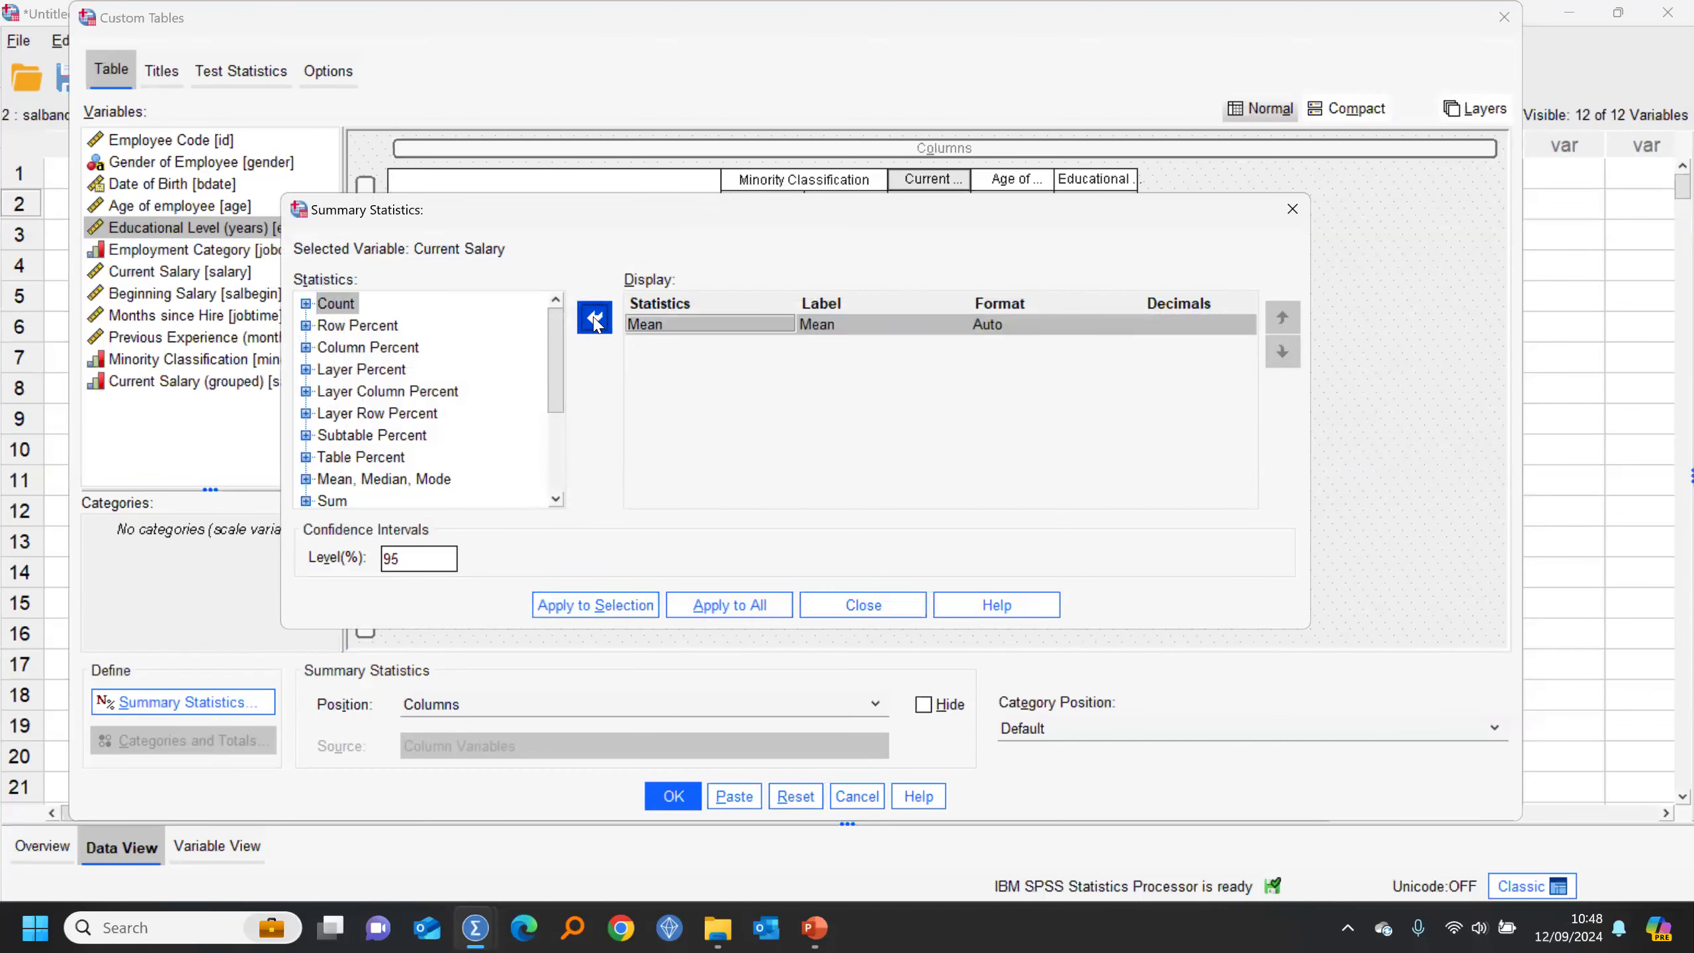
left_click_drag(559, 350, 559, 389)
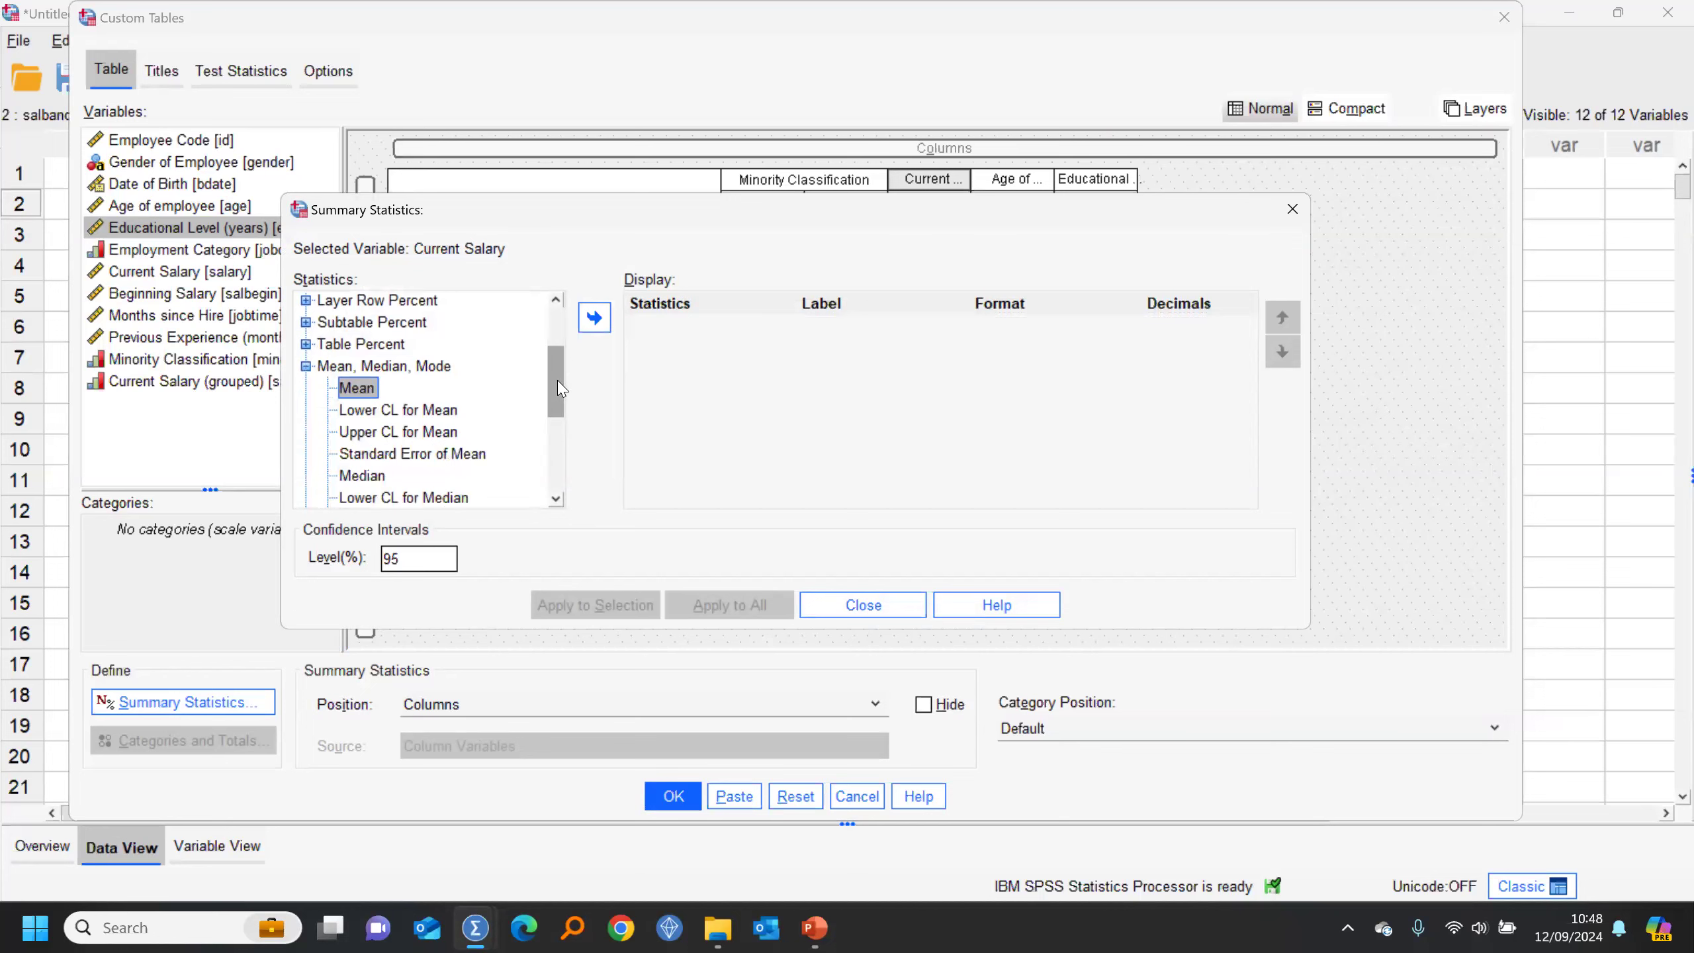
left_click(384, 478)
left_click(595, 317)
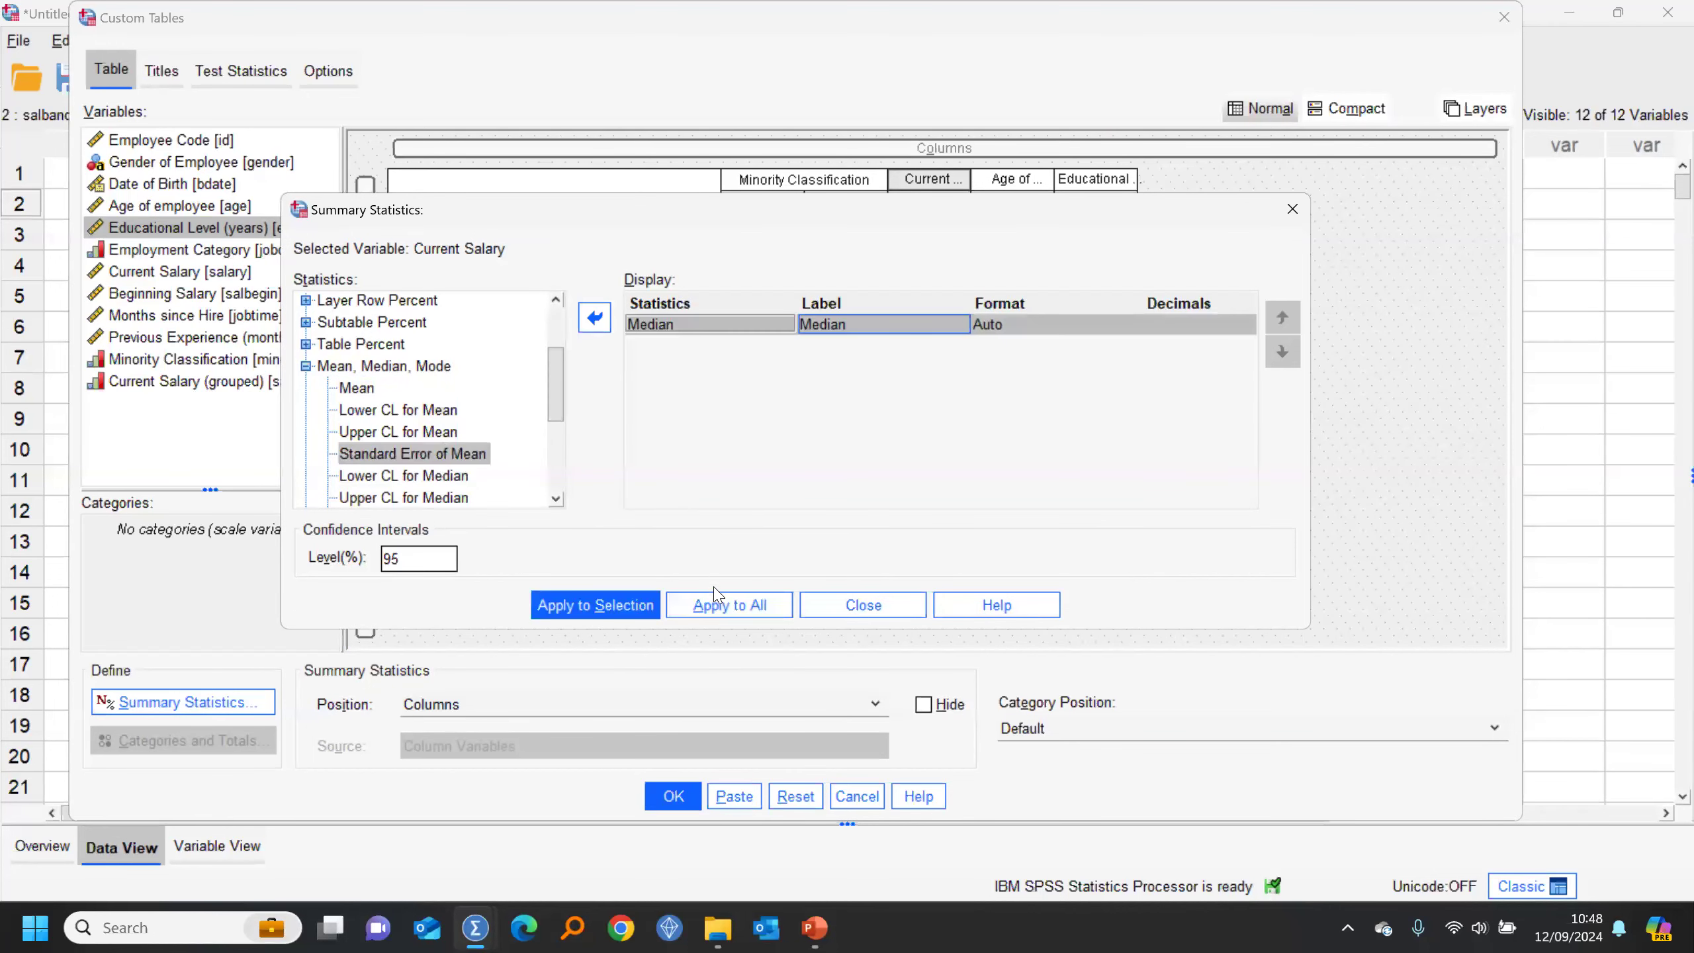
left_click(598, 608)
left_click(867, 606)
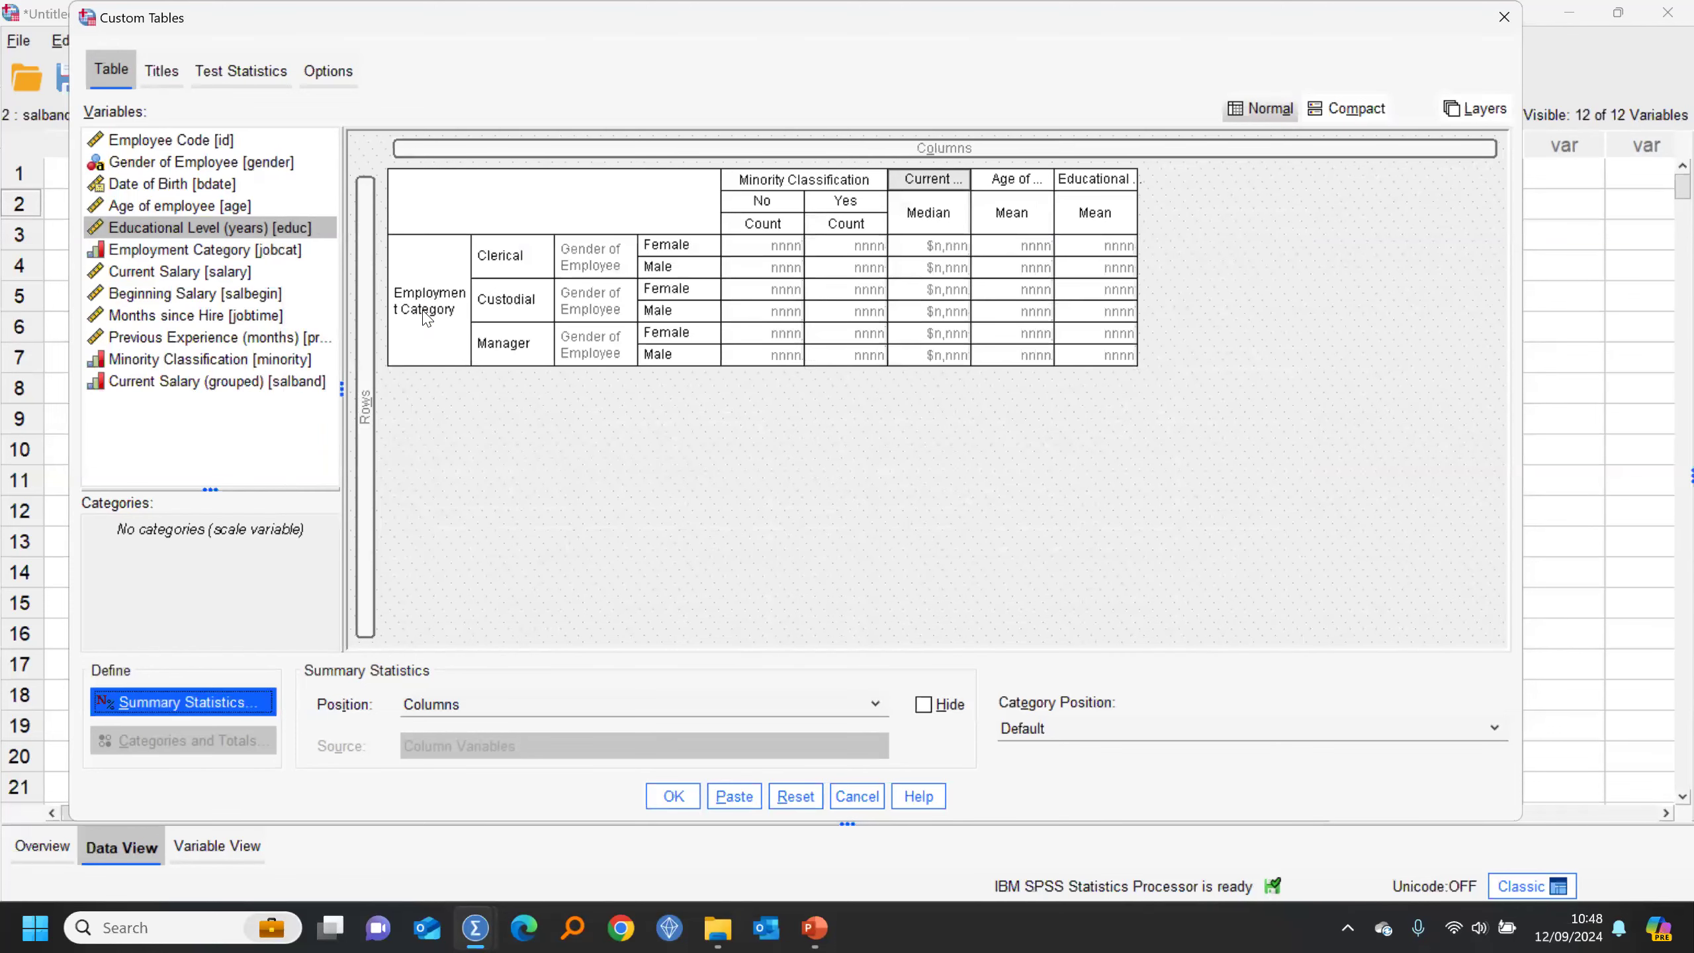
Step: Exclude Custodial from Employment Category and show a total above the remaining categories
left_click(410, 331)
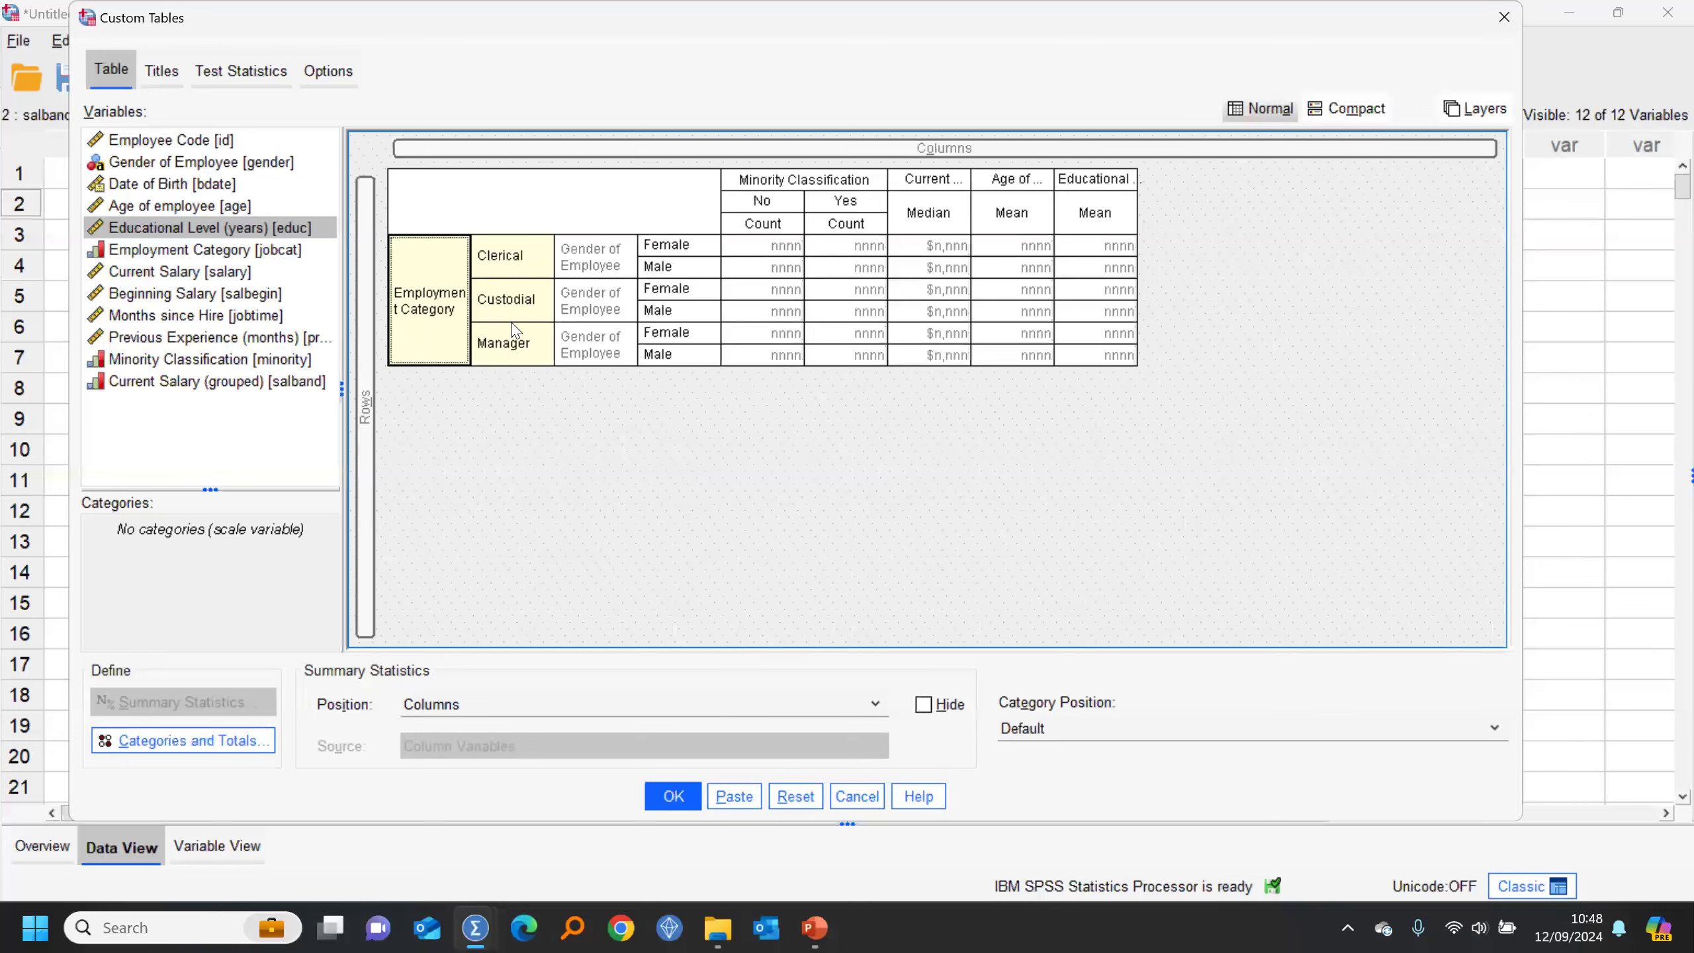
left_click(189, 740)
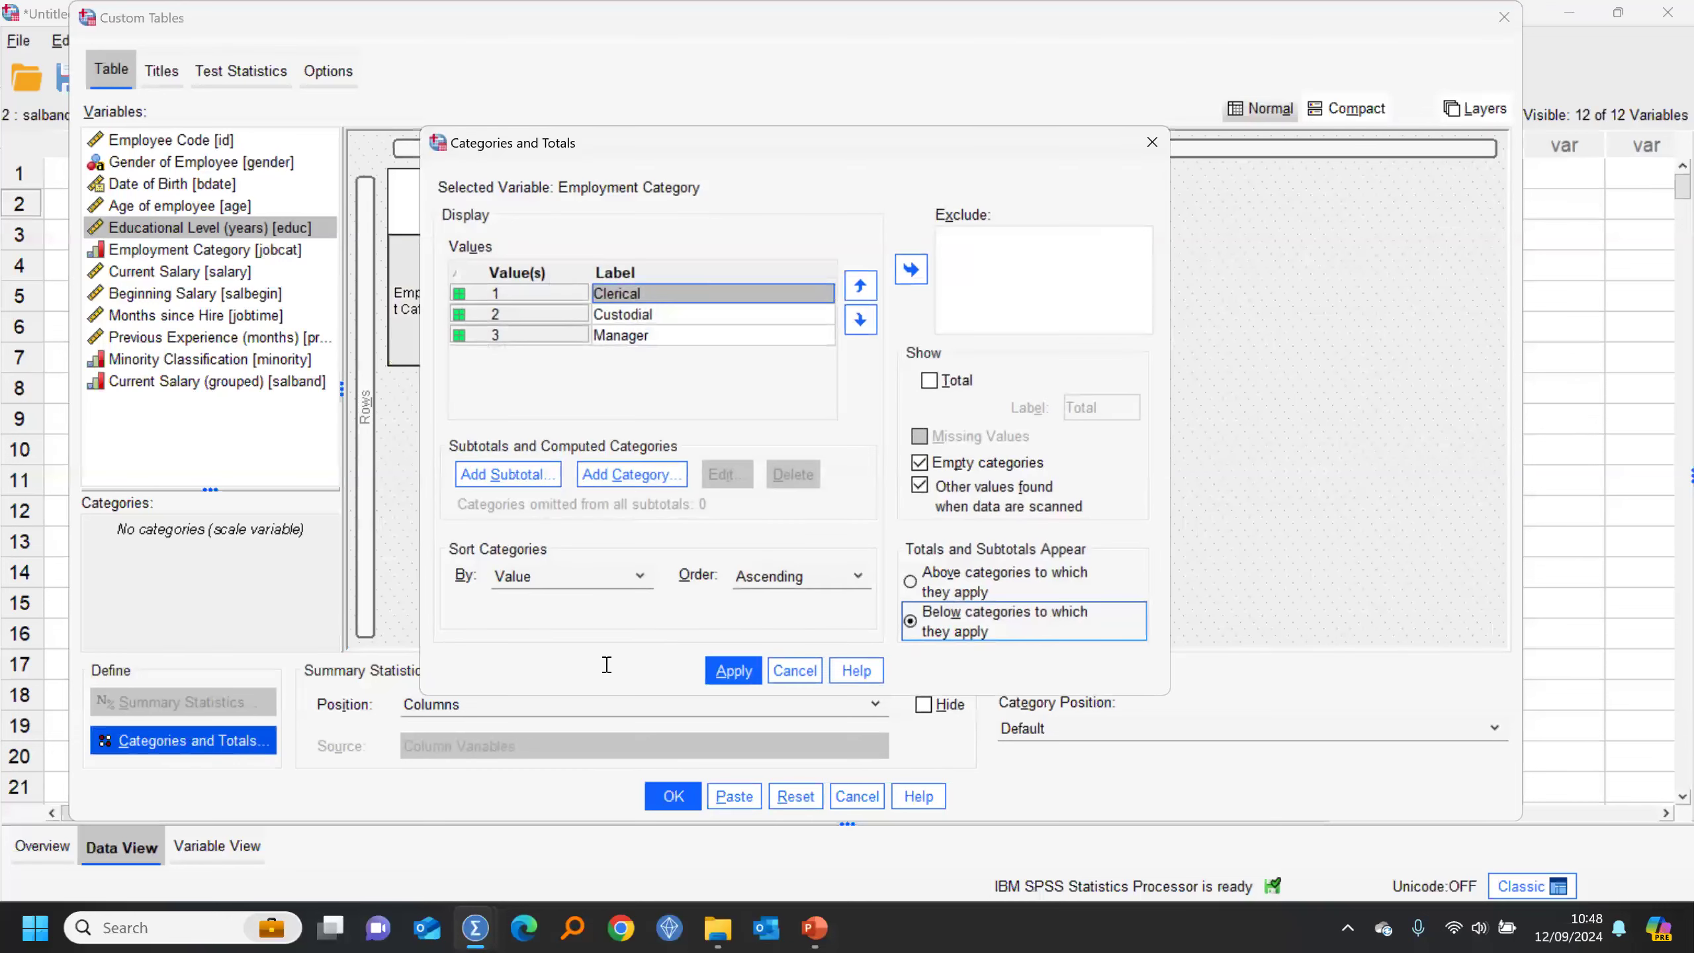
left_click(670, 316)
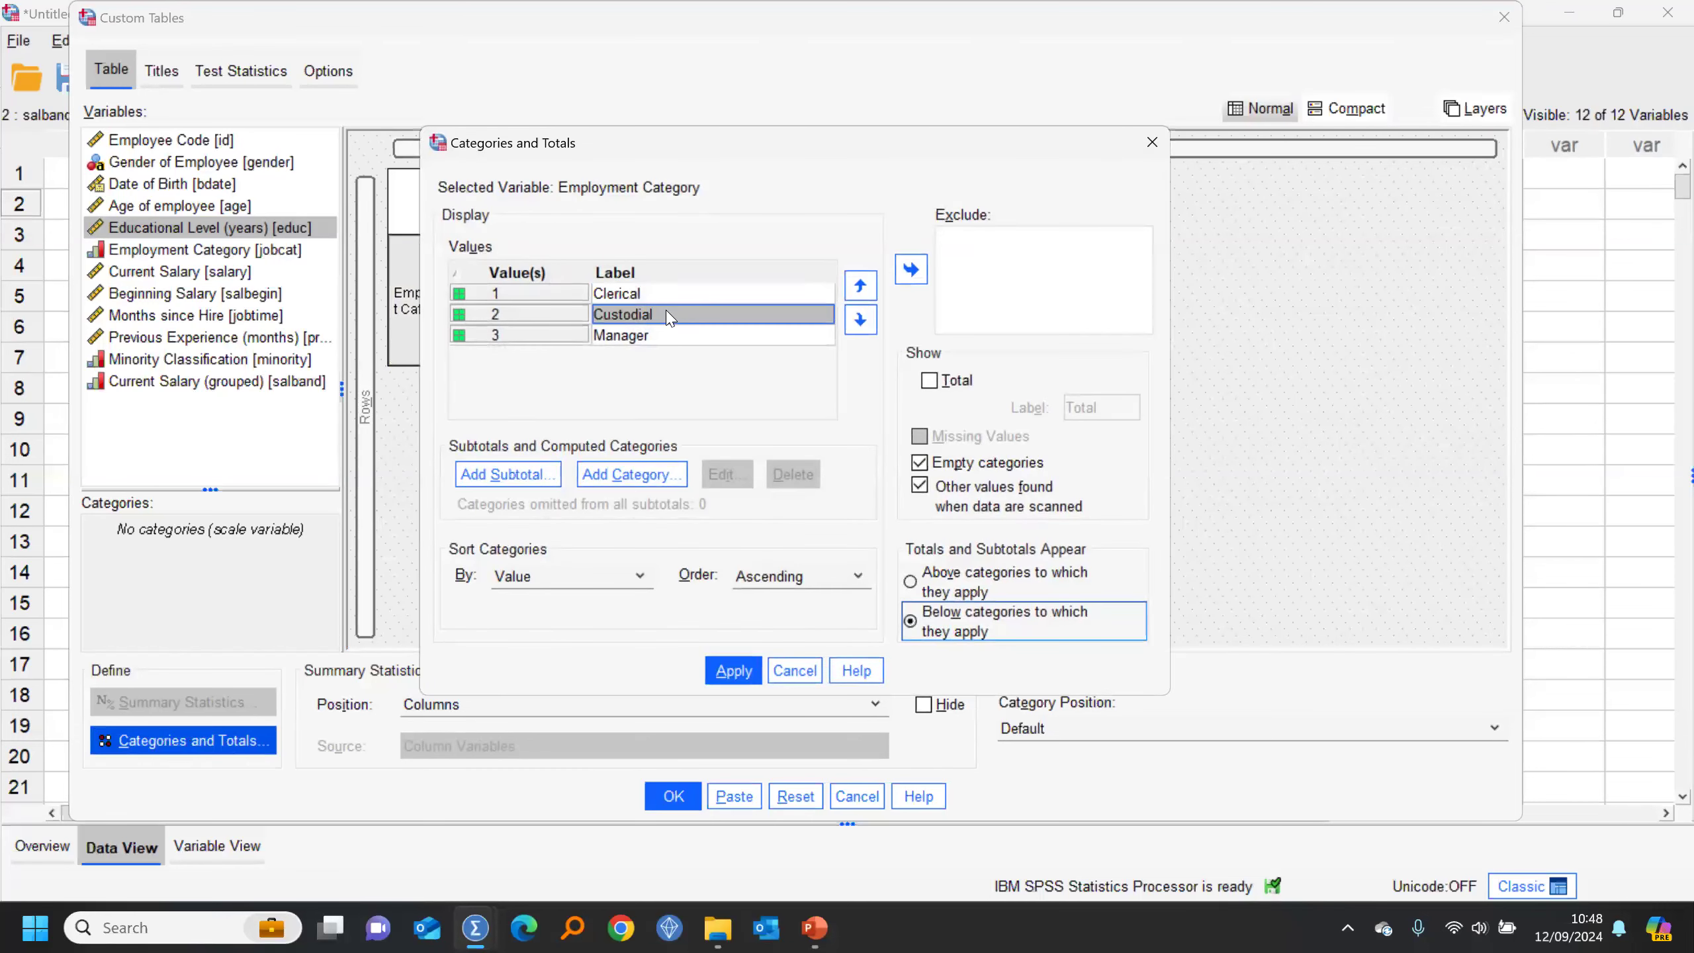
left_click(791, 459)
left_click(935, 385)
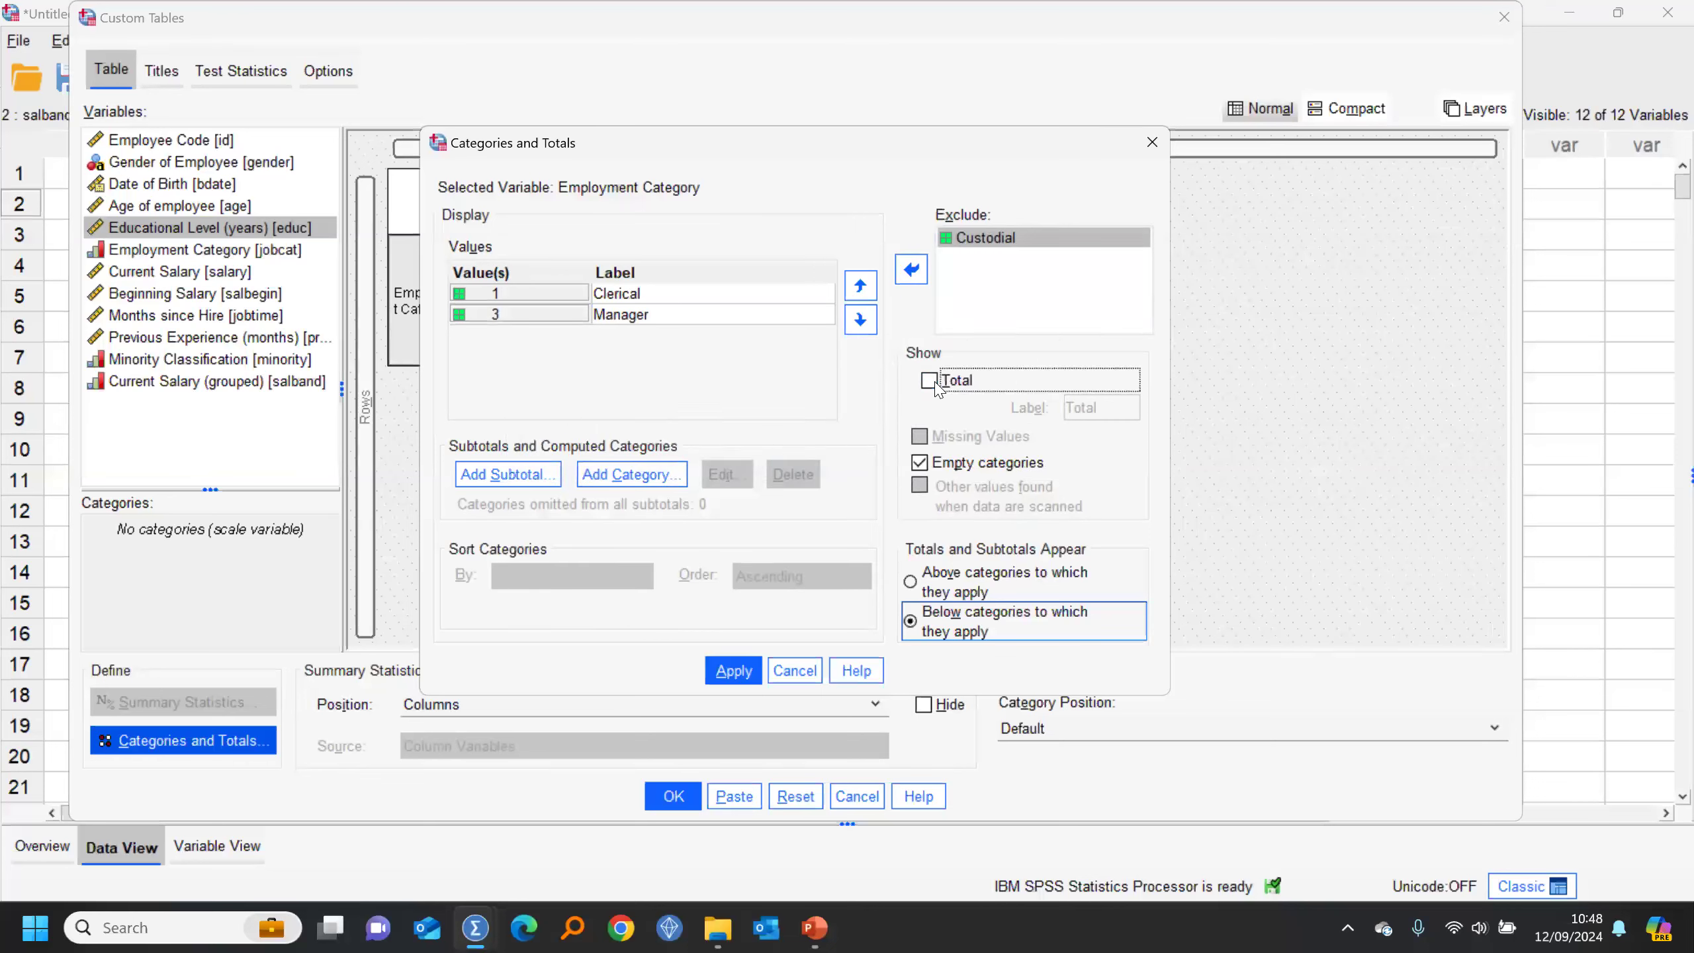
left_click(911, 581)
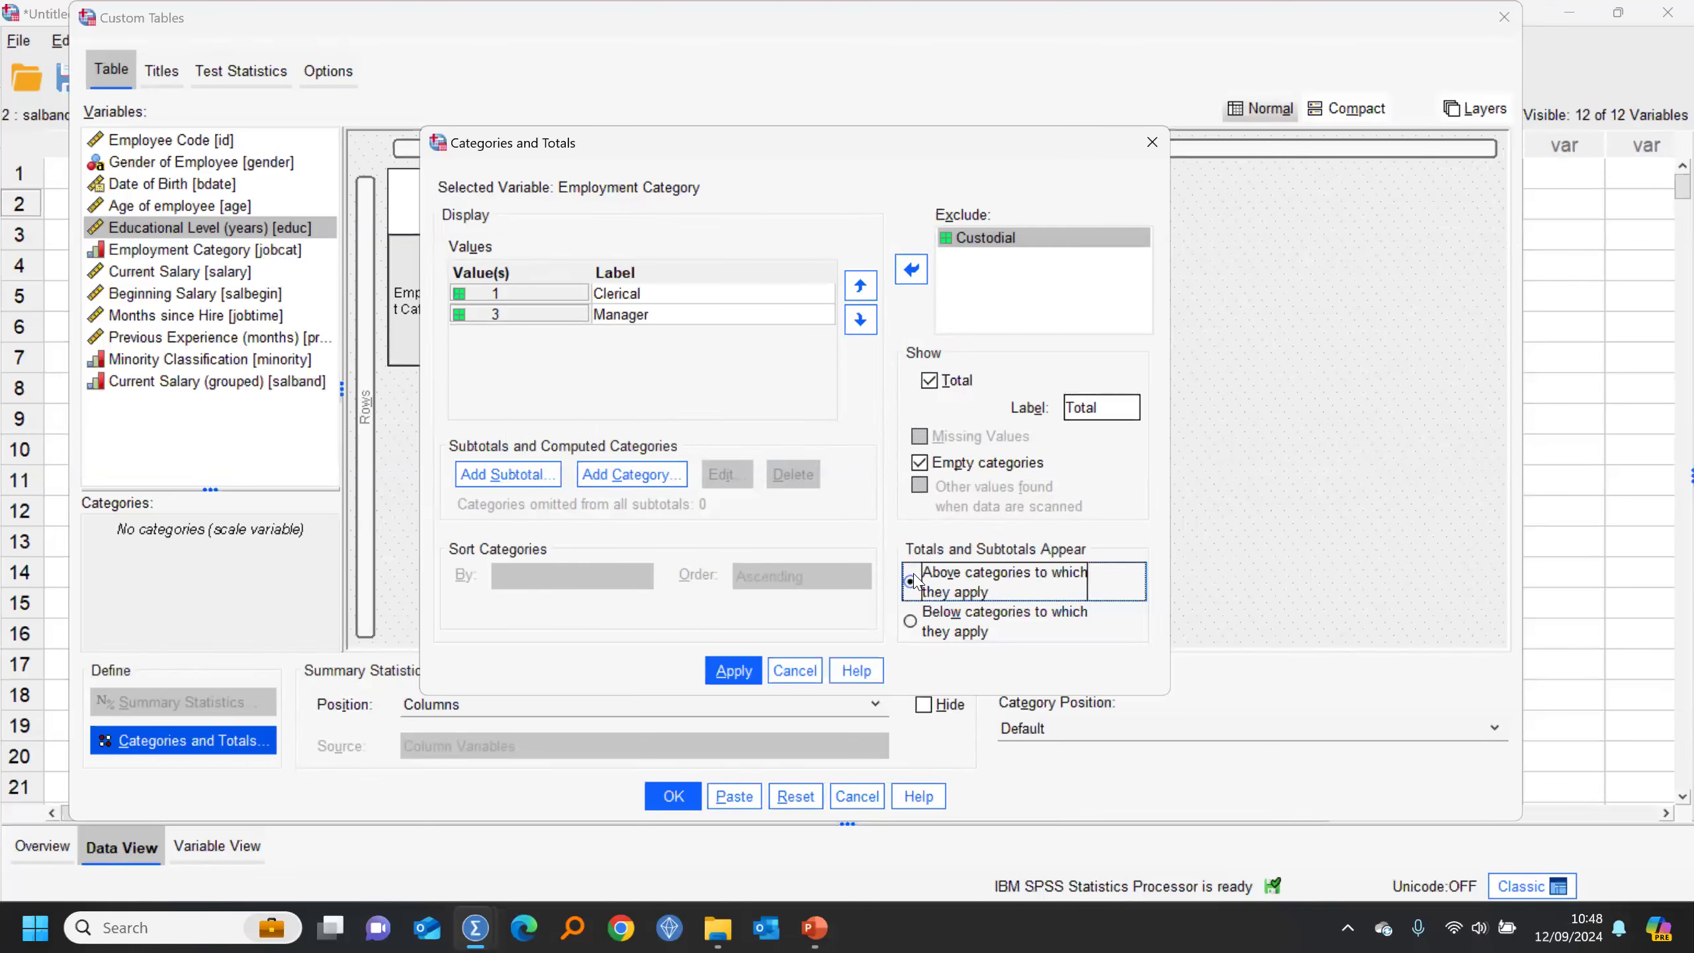
left_click(735, 671)
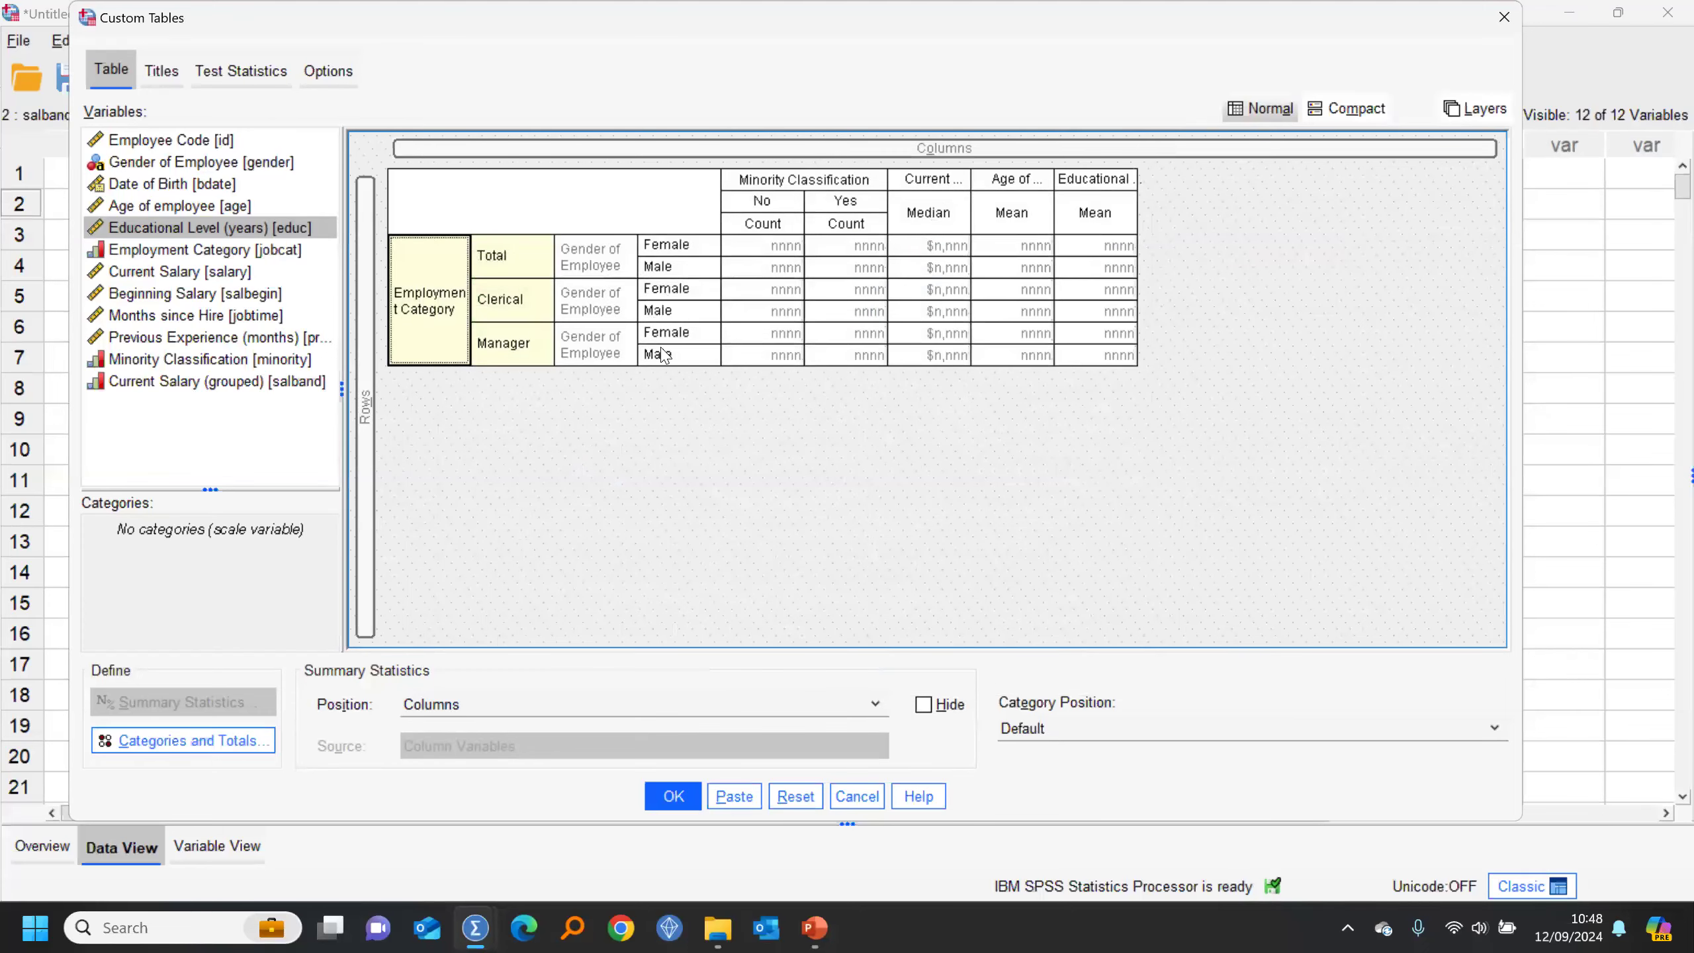
Step: Relabel the Employment Category total as Base
left_click(234, 741)
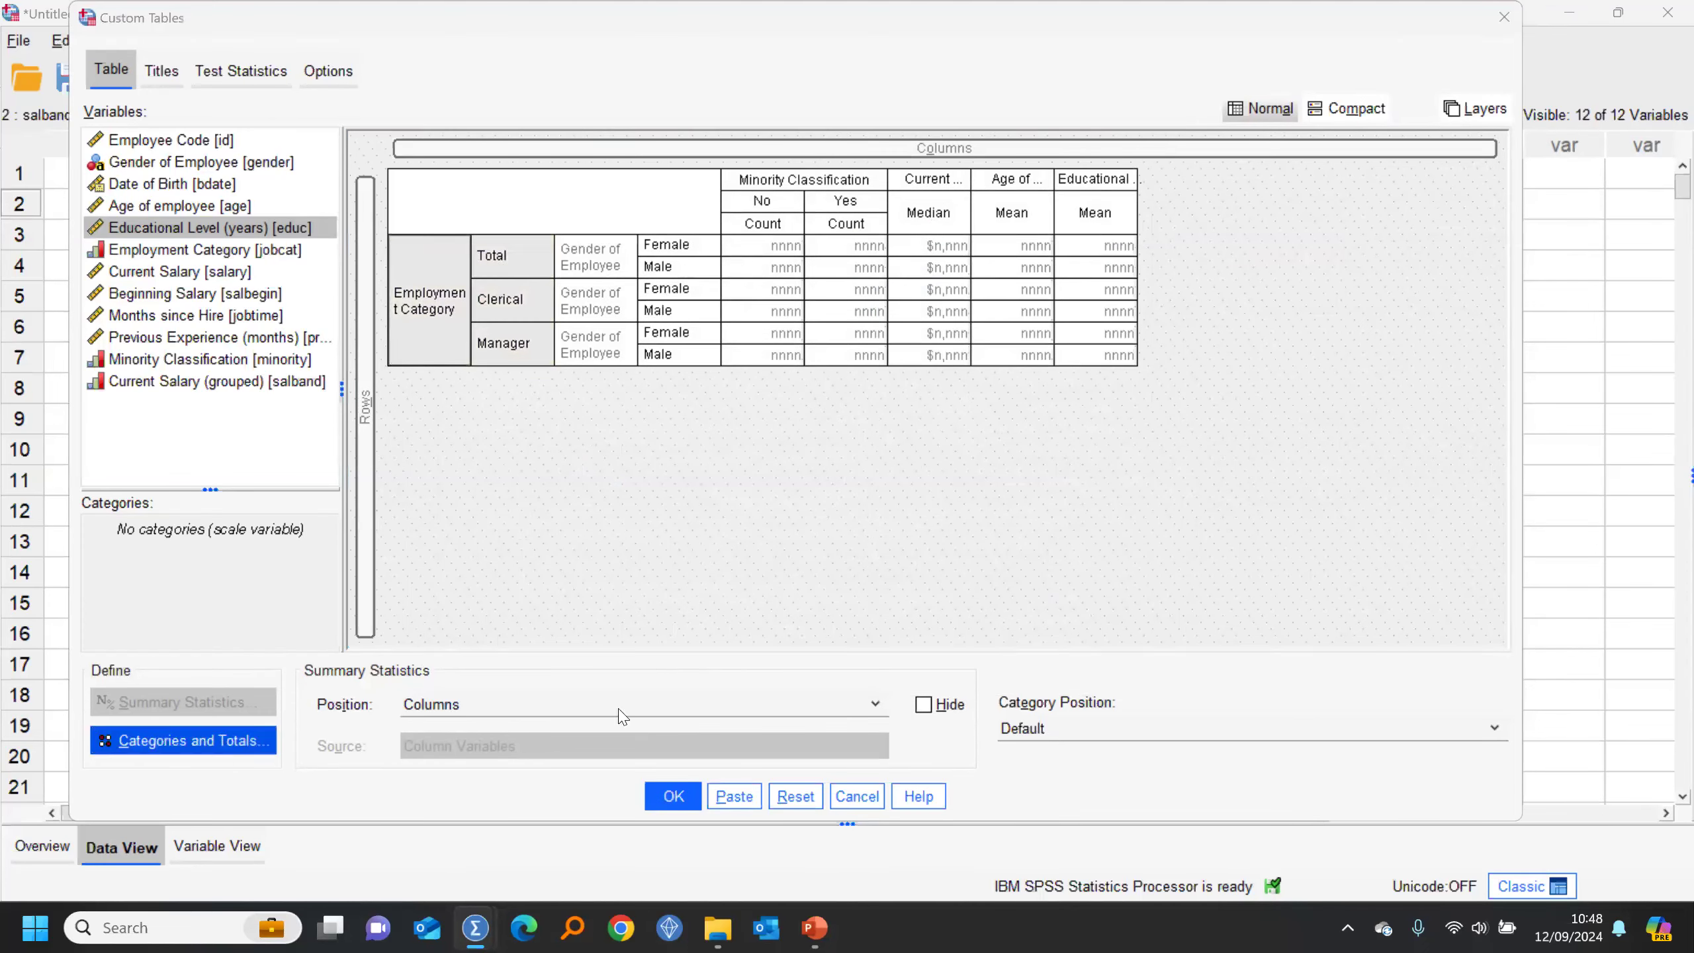
left_click_drag(1123, 407, 1037, 409)
type("Base")
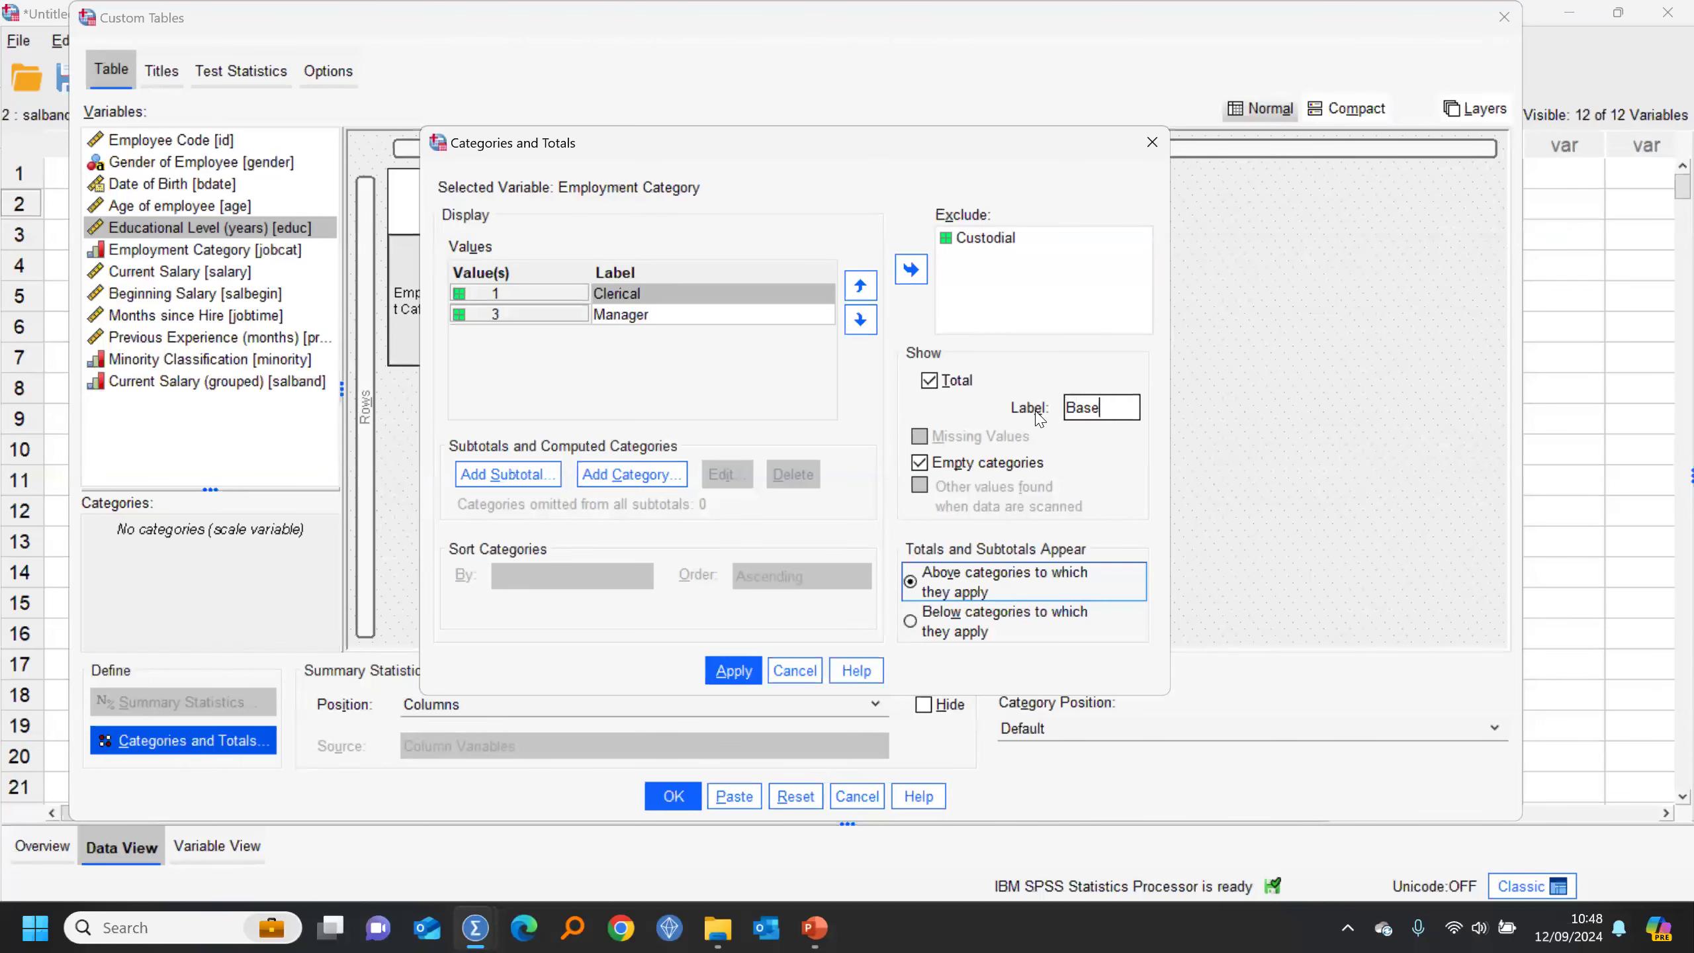
left_click(733, 670)
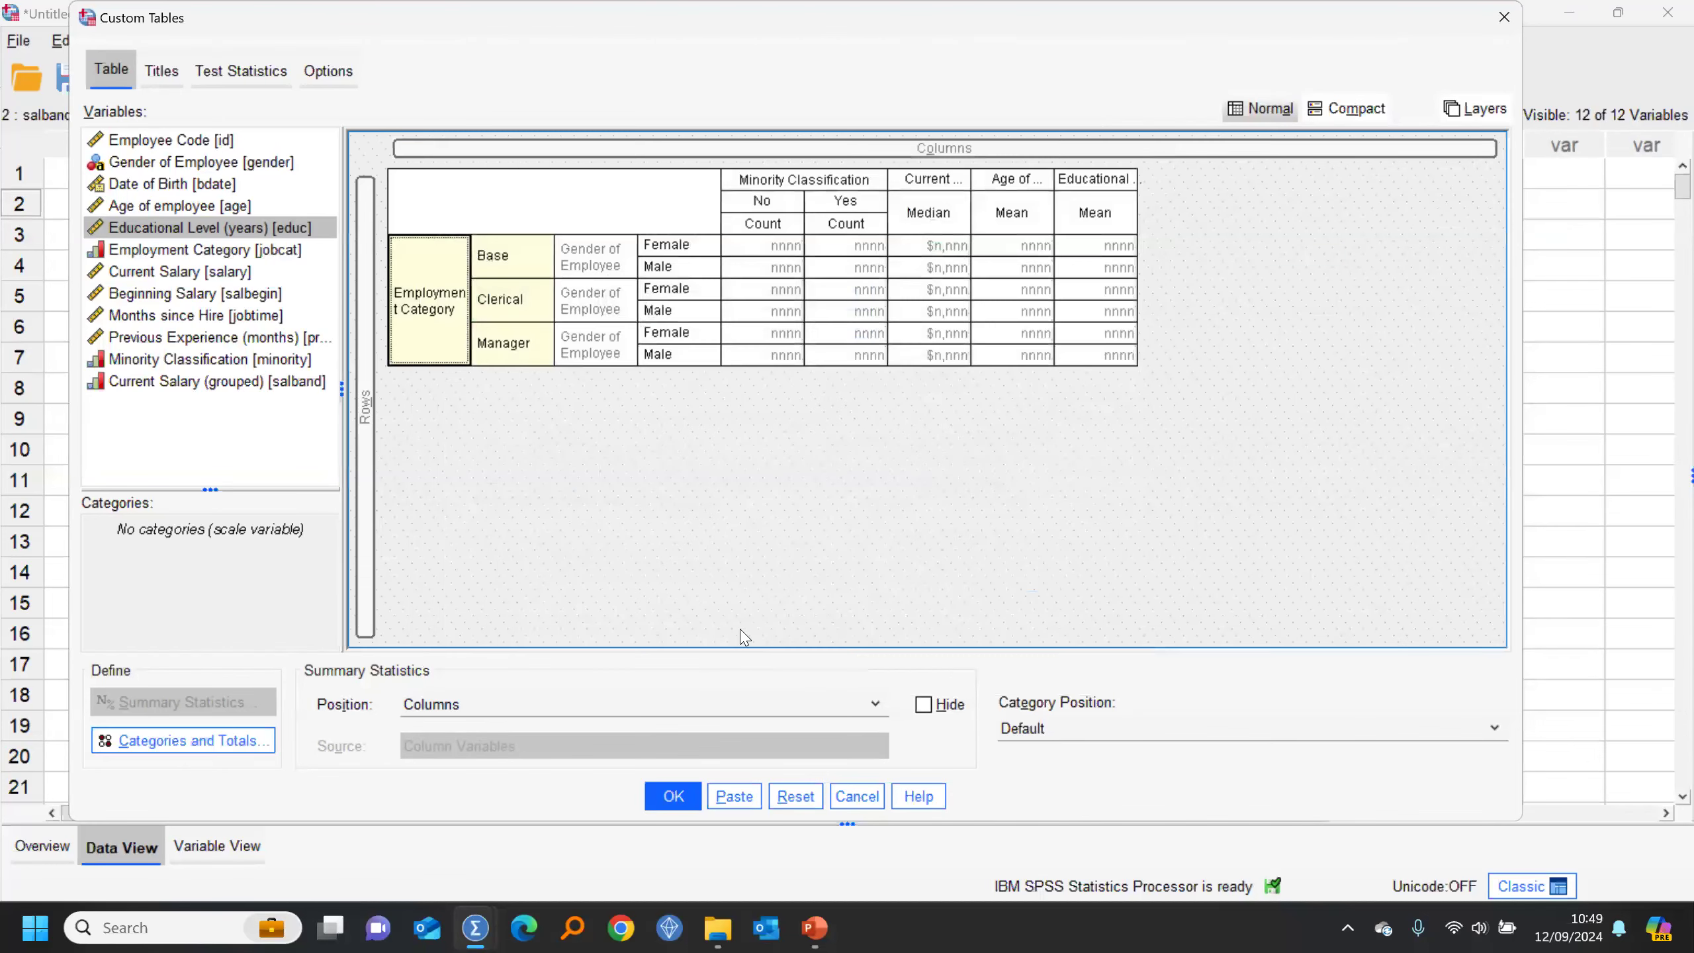
Step: Add Row N % beside Count in the summary statistics for Minority Classification
left_click(761, 226)
left_click(267, 706)
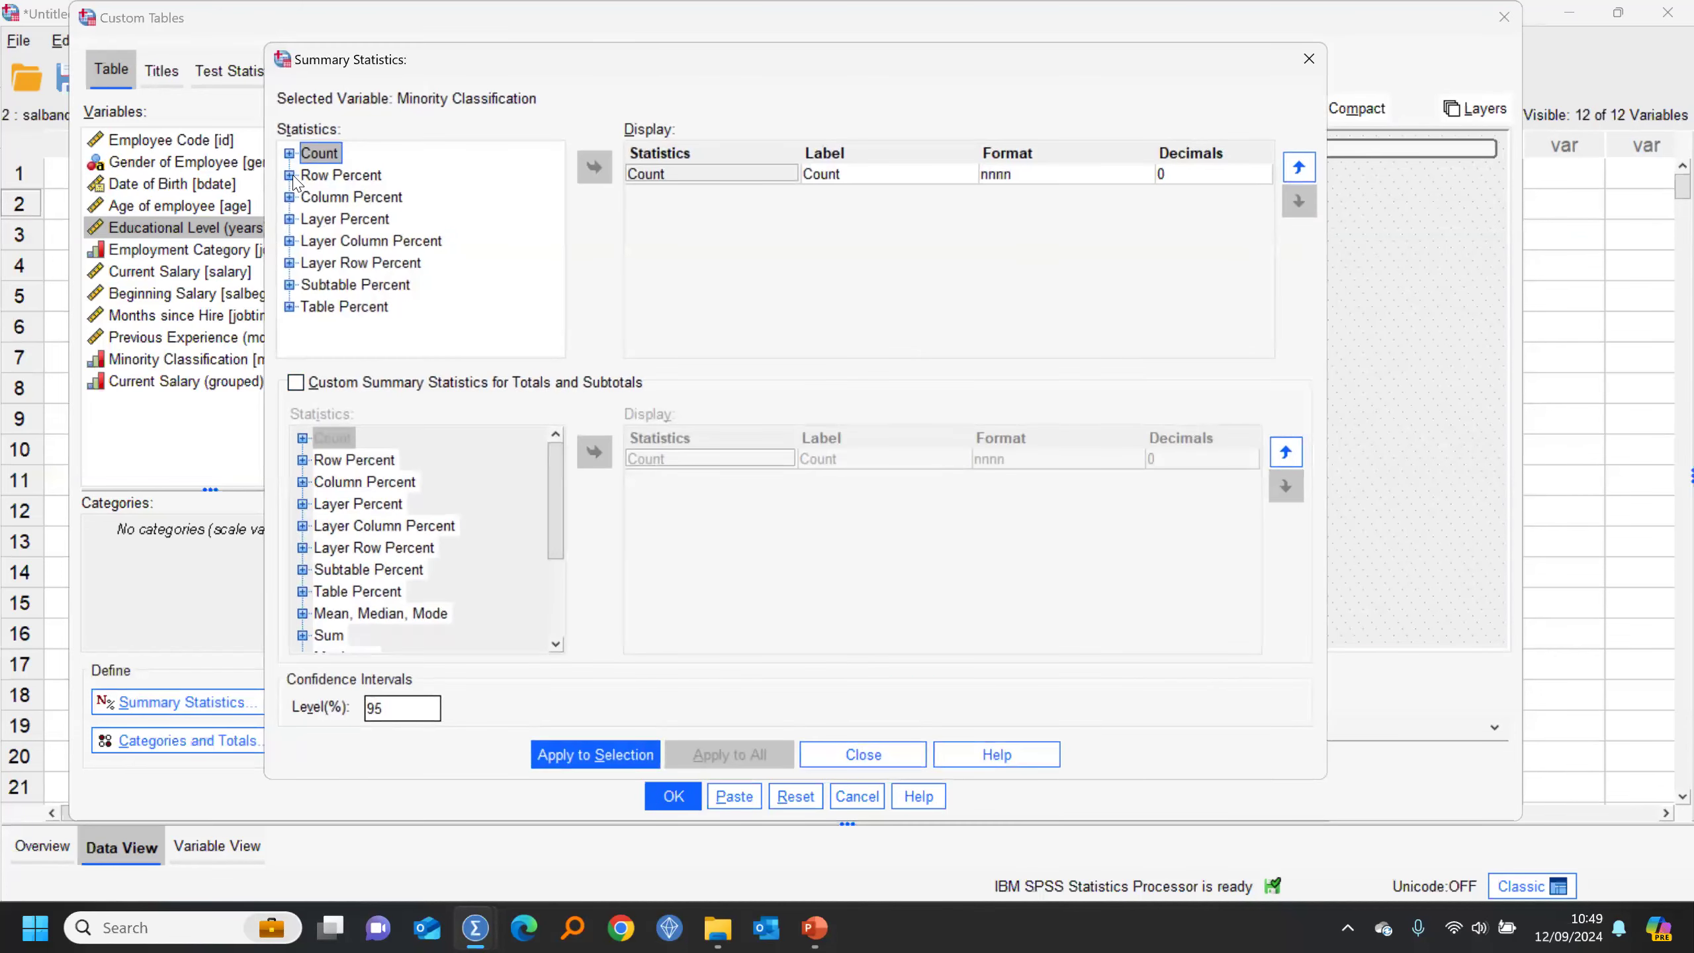
double_click(332, 177)
left_click(340, 175)
left_click(595, 166)
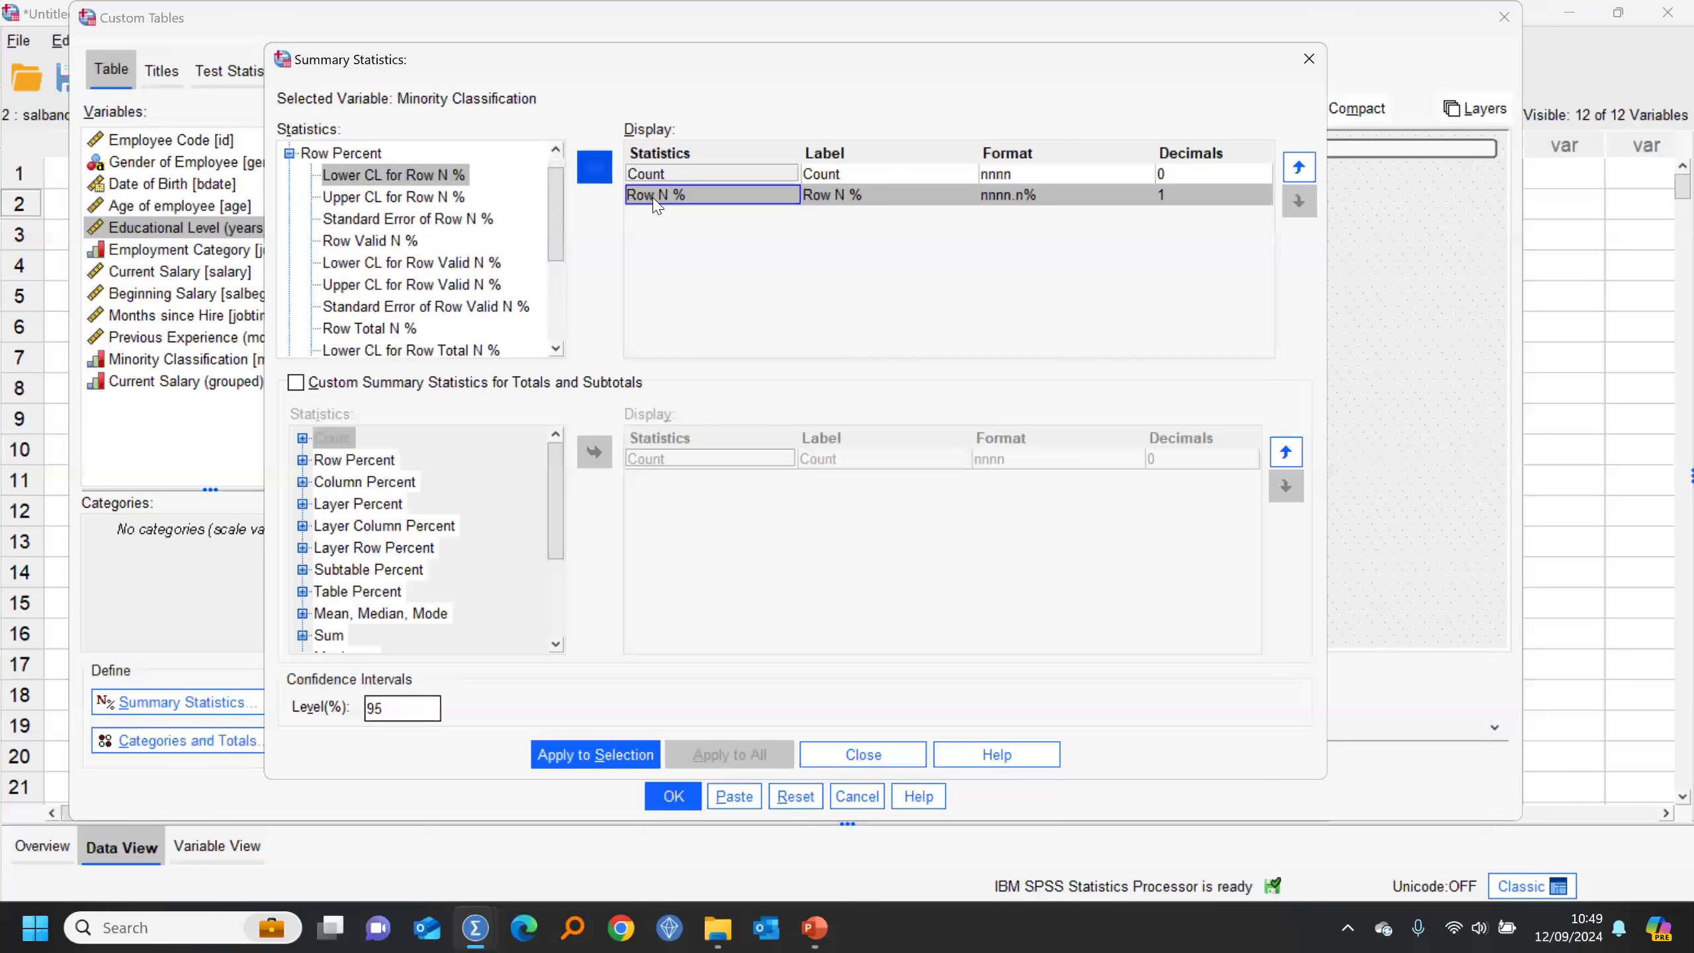
Step: Relabel the Row N % statistic as Row % and generate the custom table
double_click(859, 195)
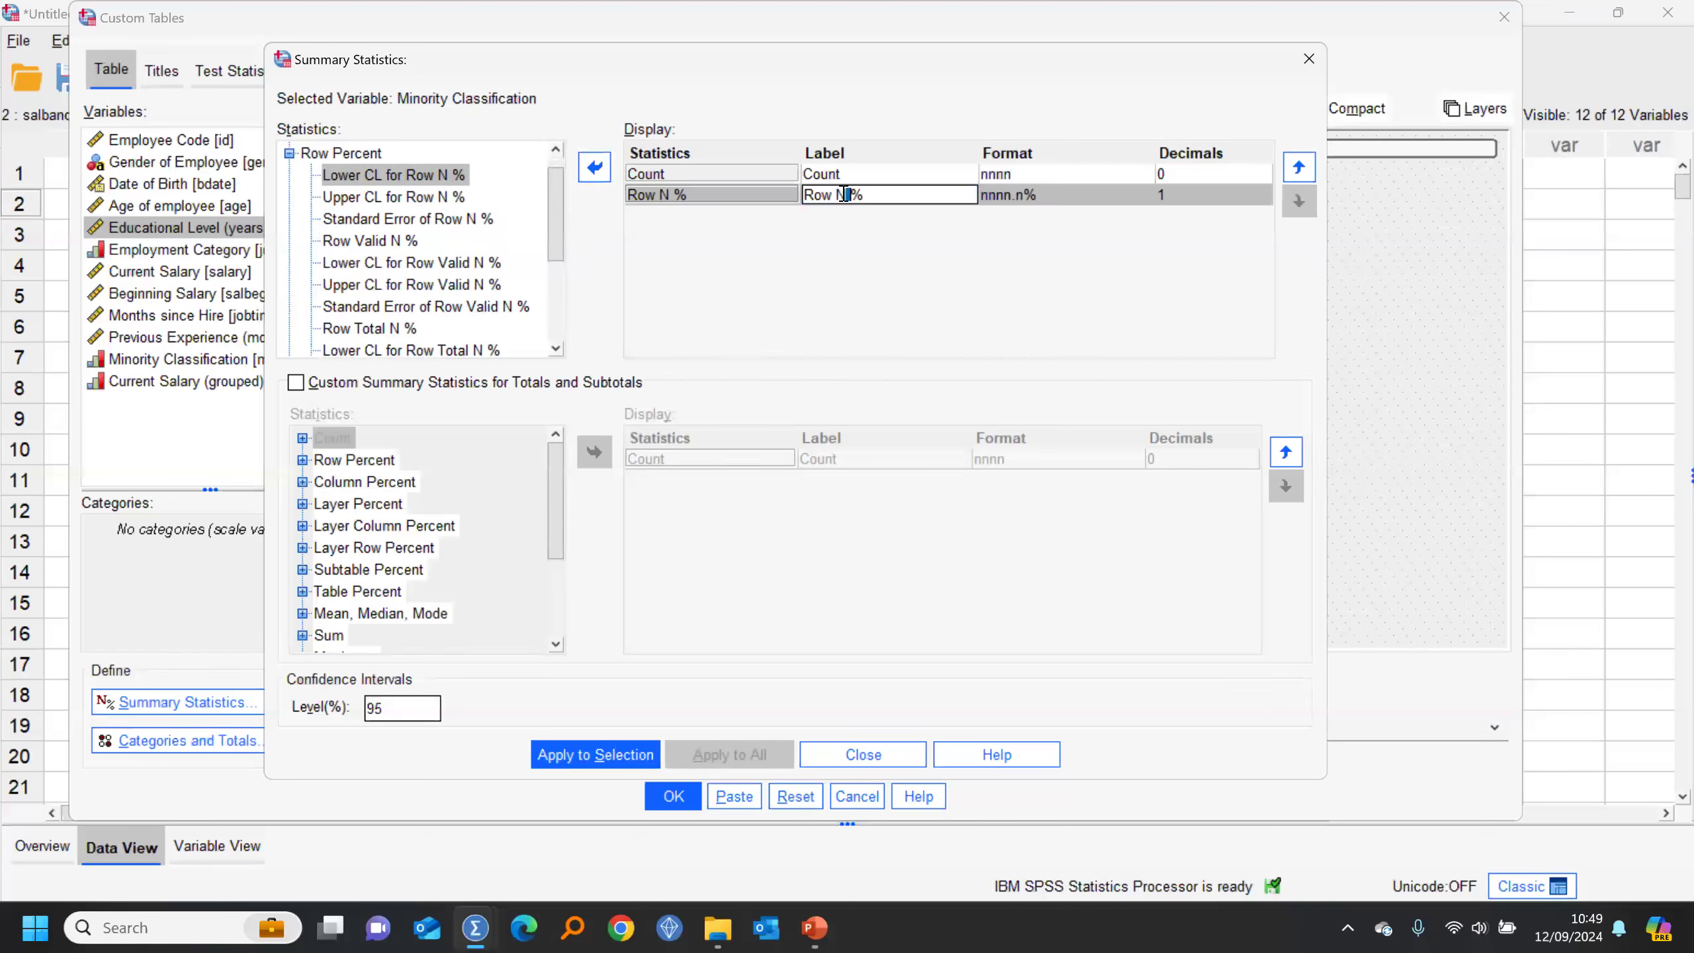
key("BackSpace")
key("BackSpace")
left_click(674, 796)
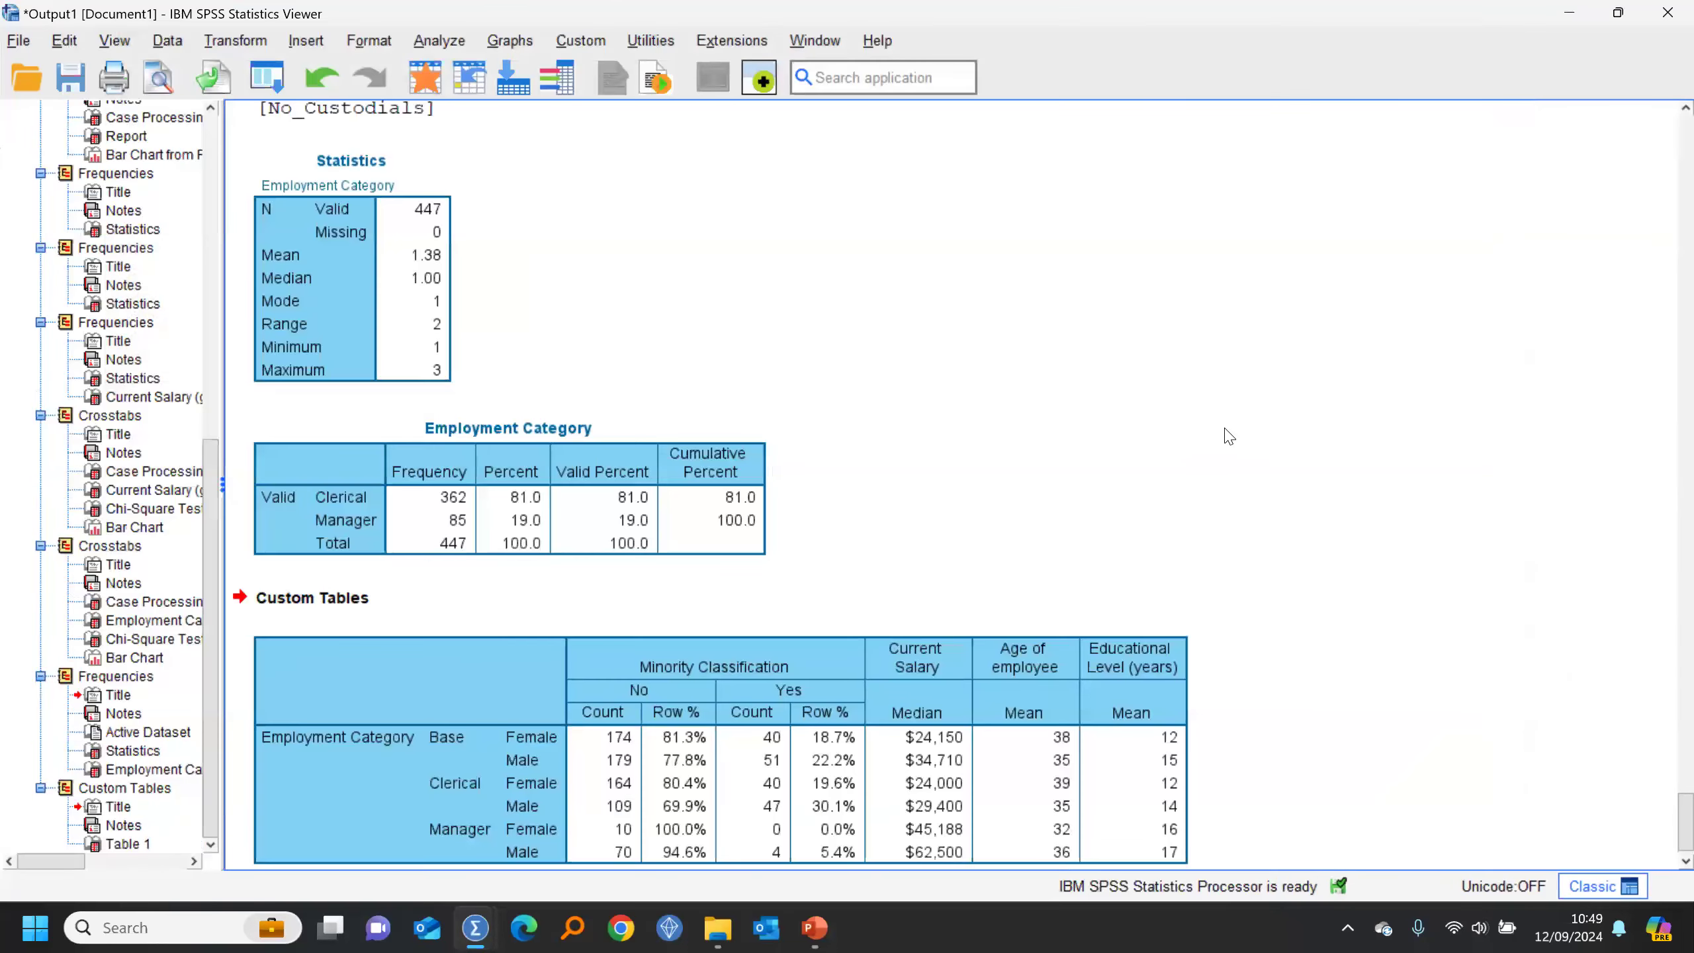
Step: Open the custom table in the pivot table editor and select the whole Current Salary column with its data cells
left_click(1538, 649)
left_click(1052, 698)
left_click(727, 675)
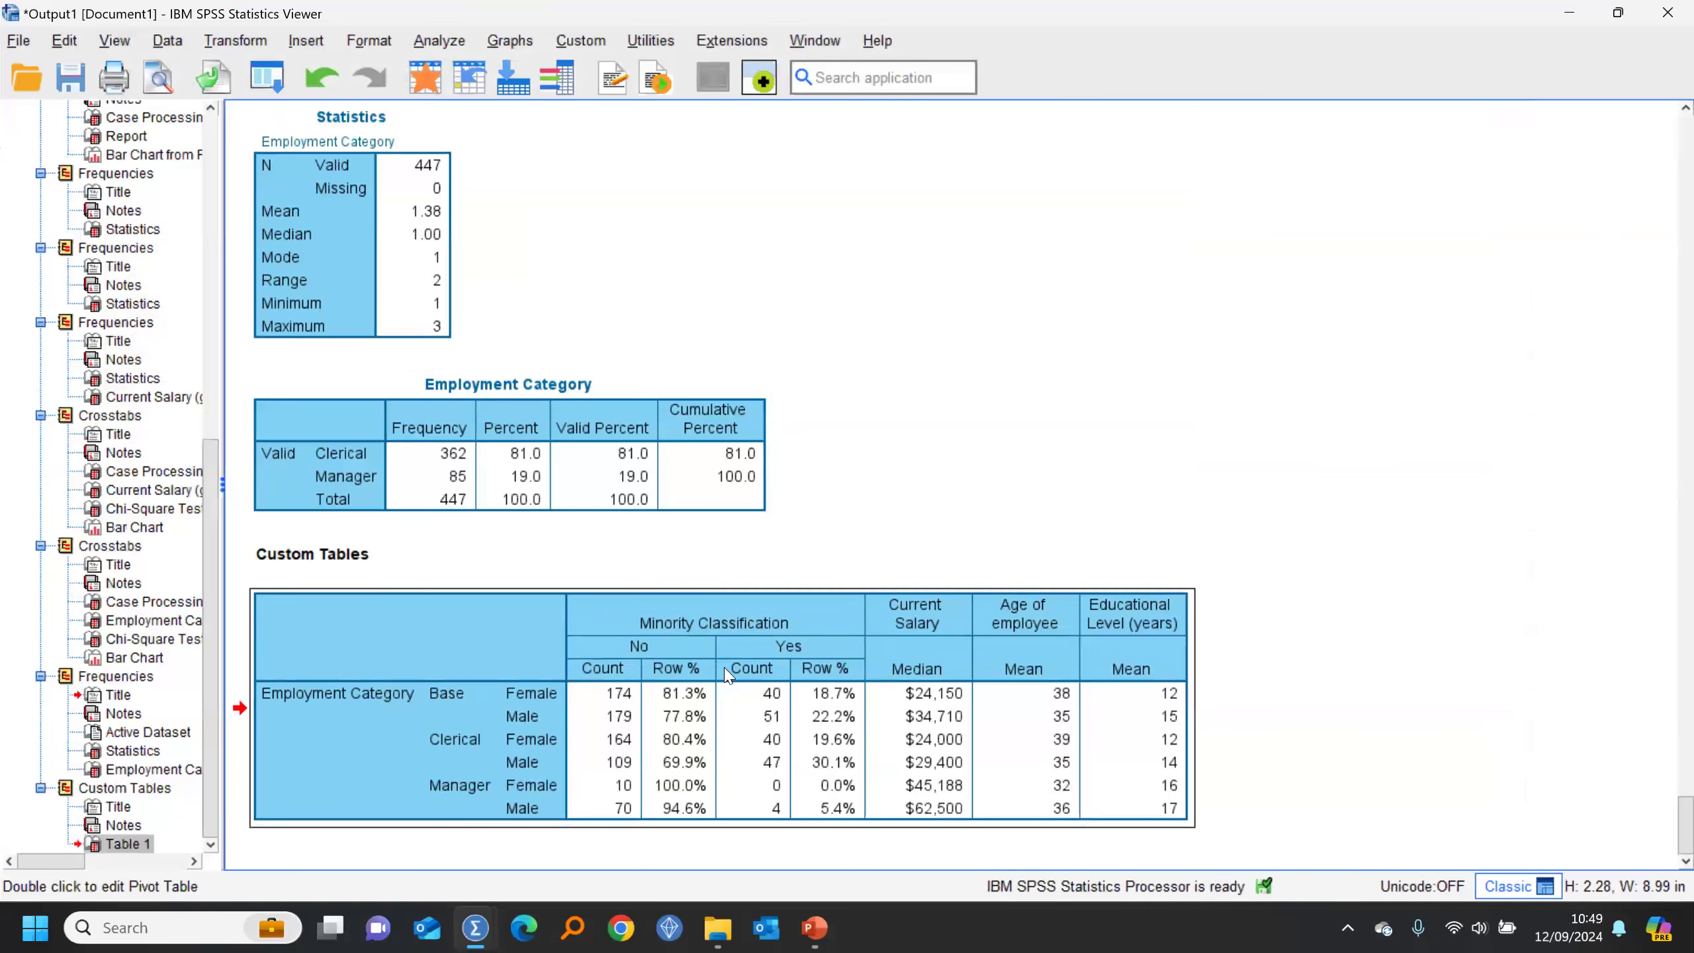
double_click(728, 675)
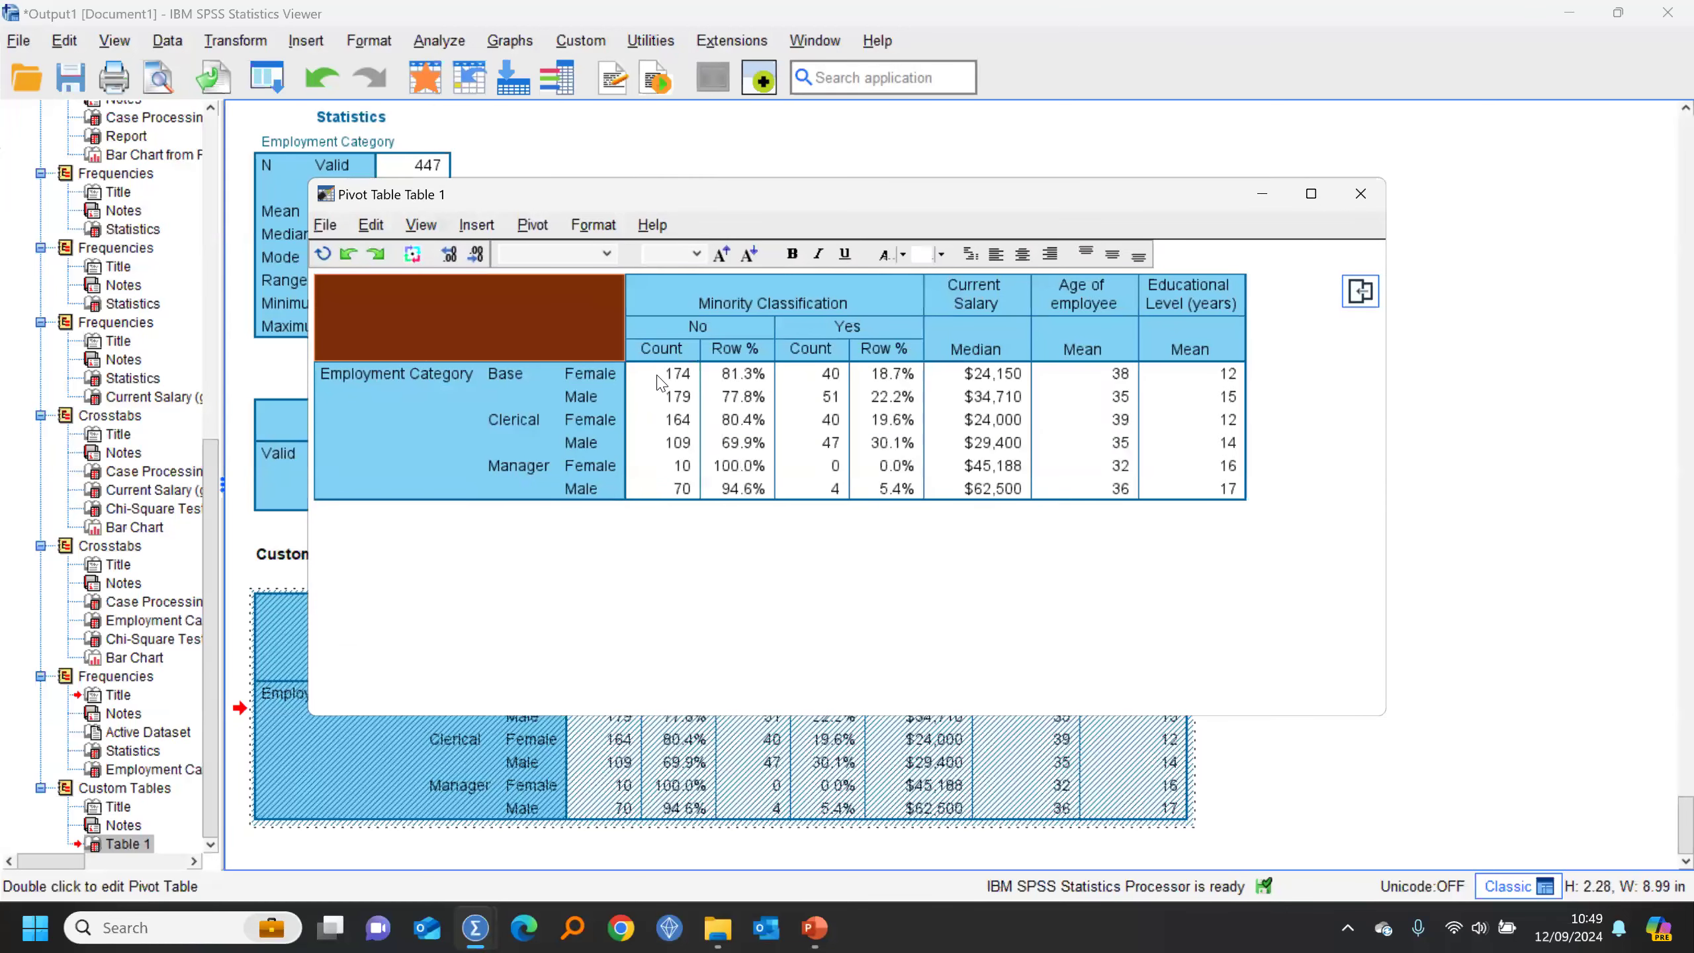
left_click(989, 304)
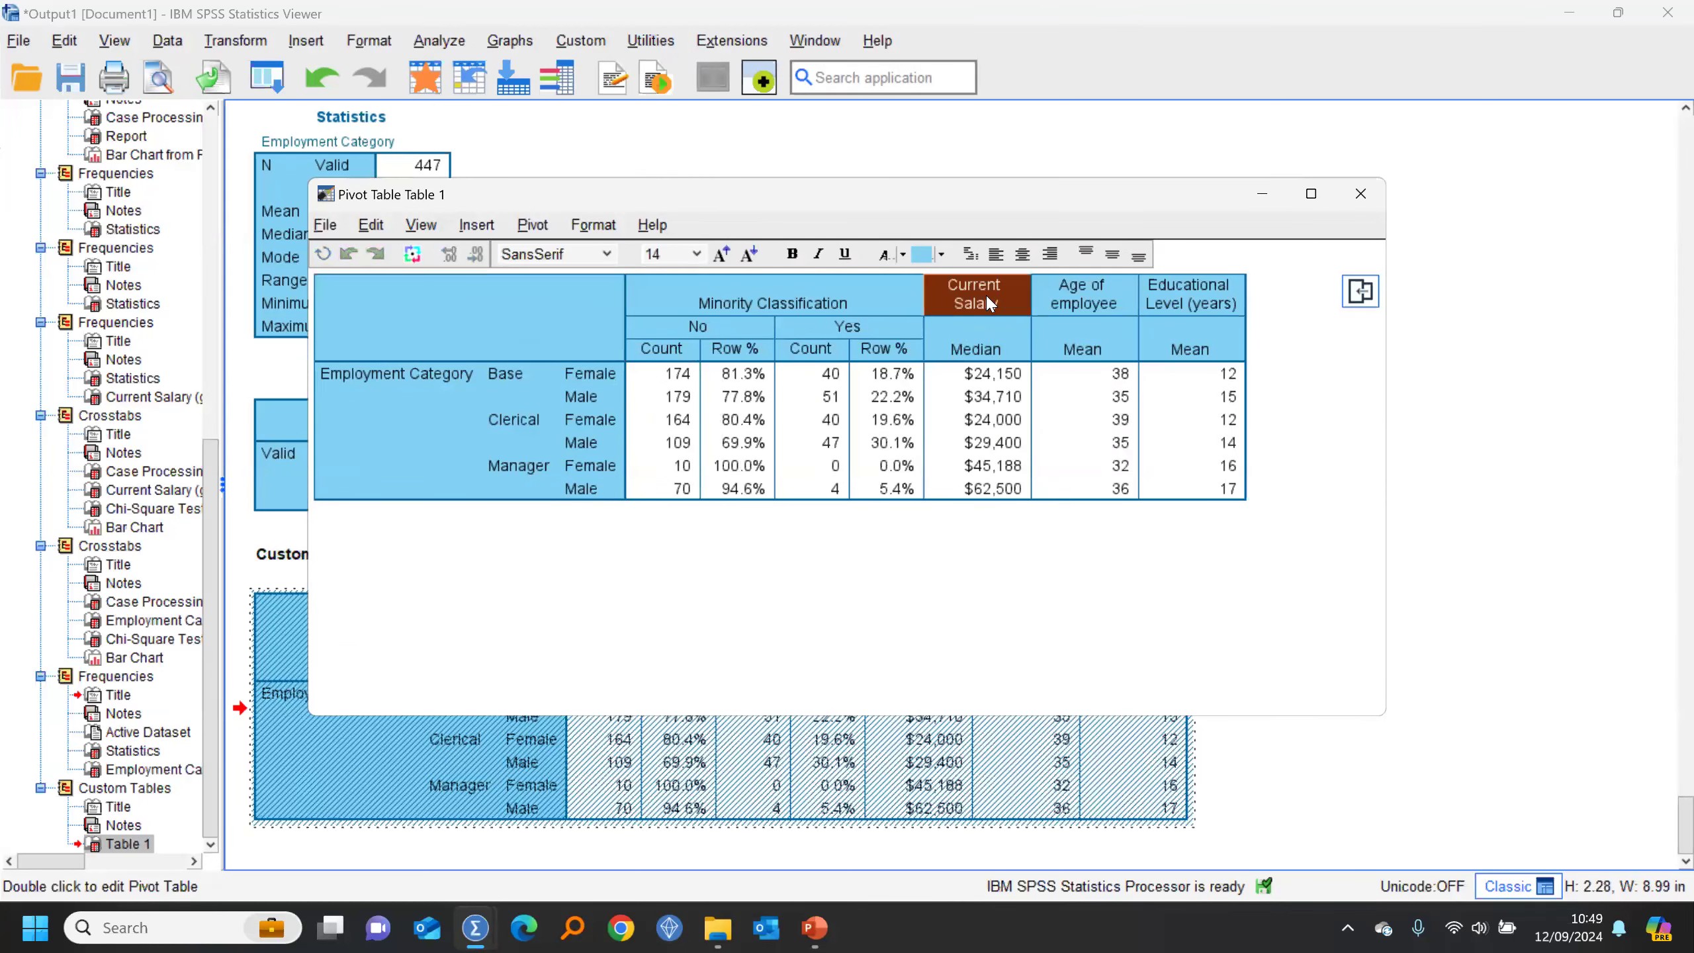
left_click(989, 304, "ctrl+alt")
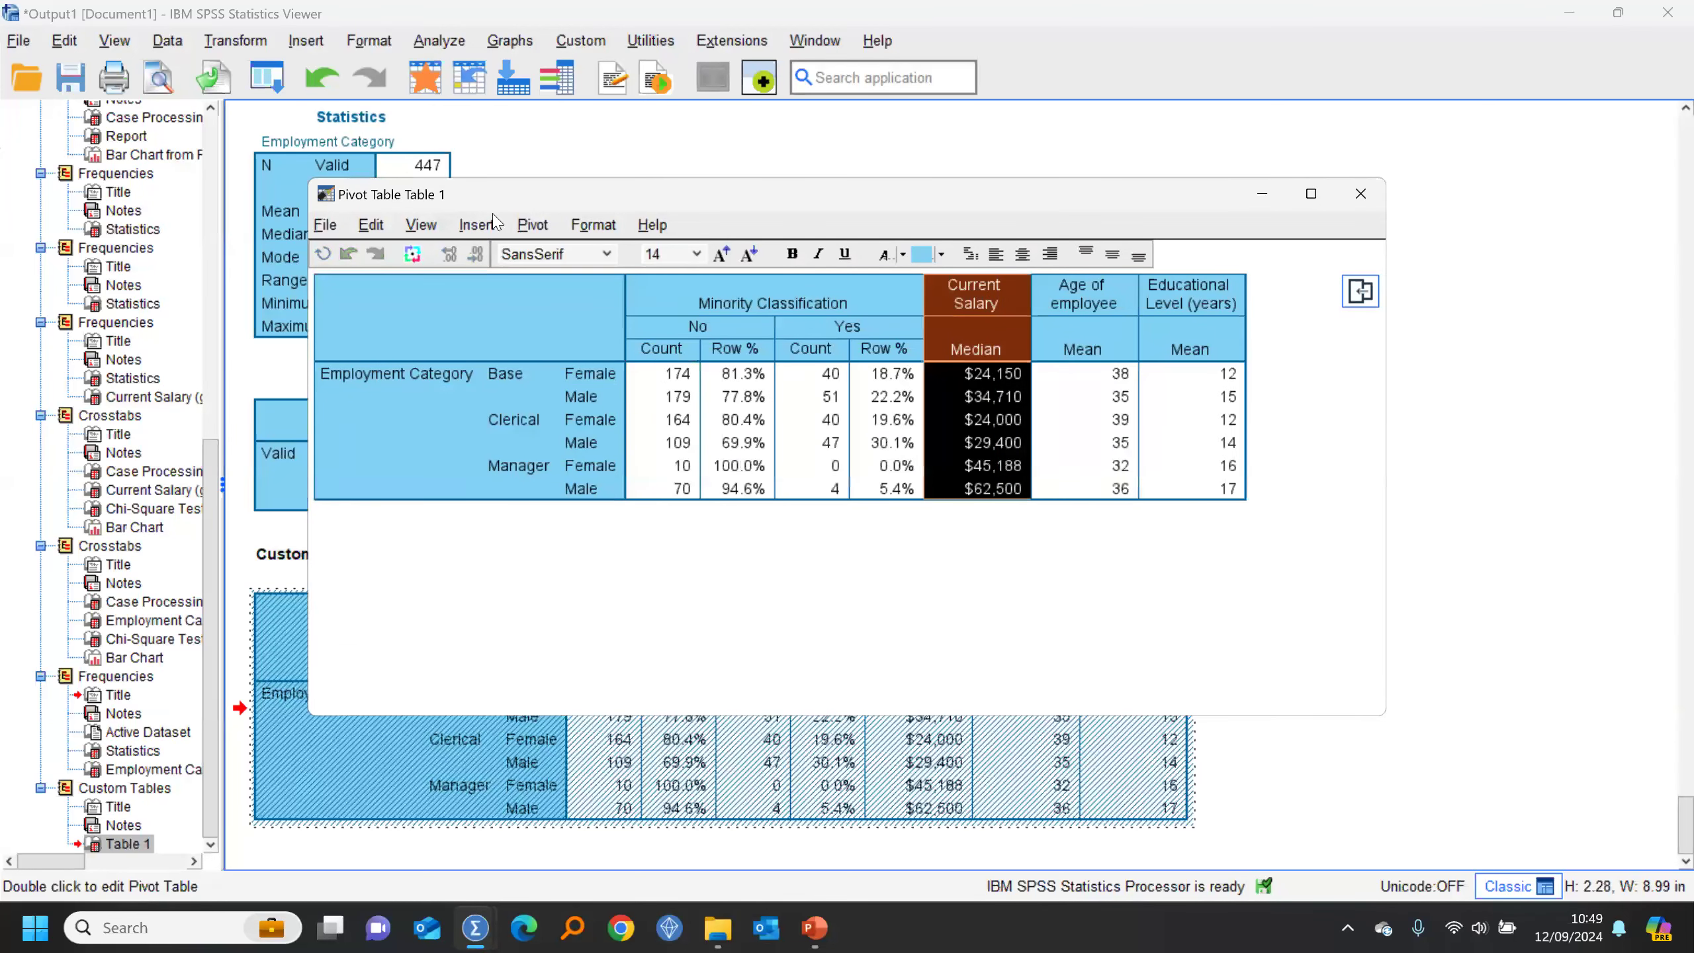
Step: Preview the available TableLooks for the custom table, from the blue and cobalt styles to the monochrome and report styles
left_click(590, 226)
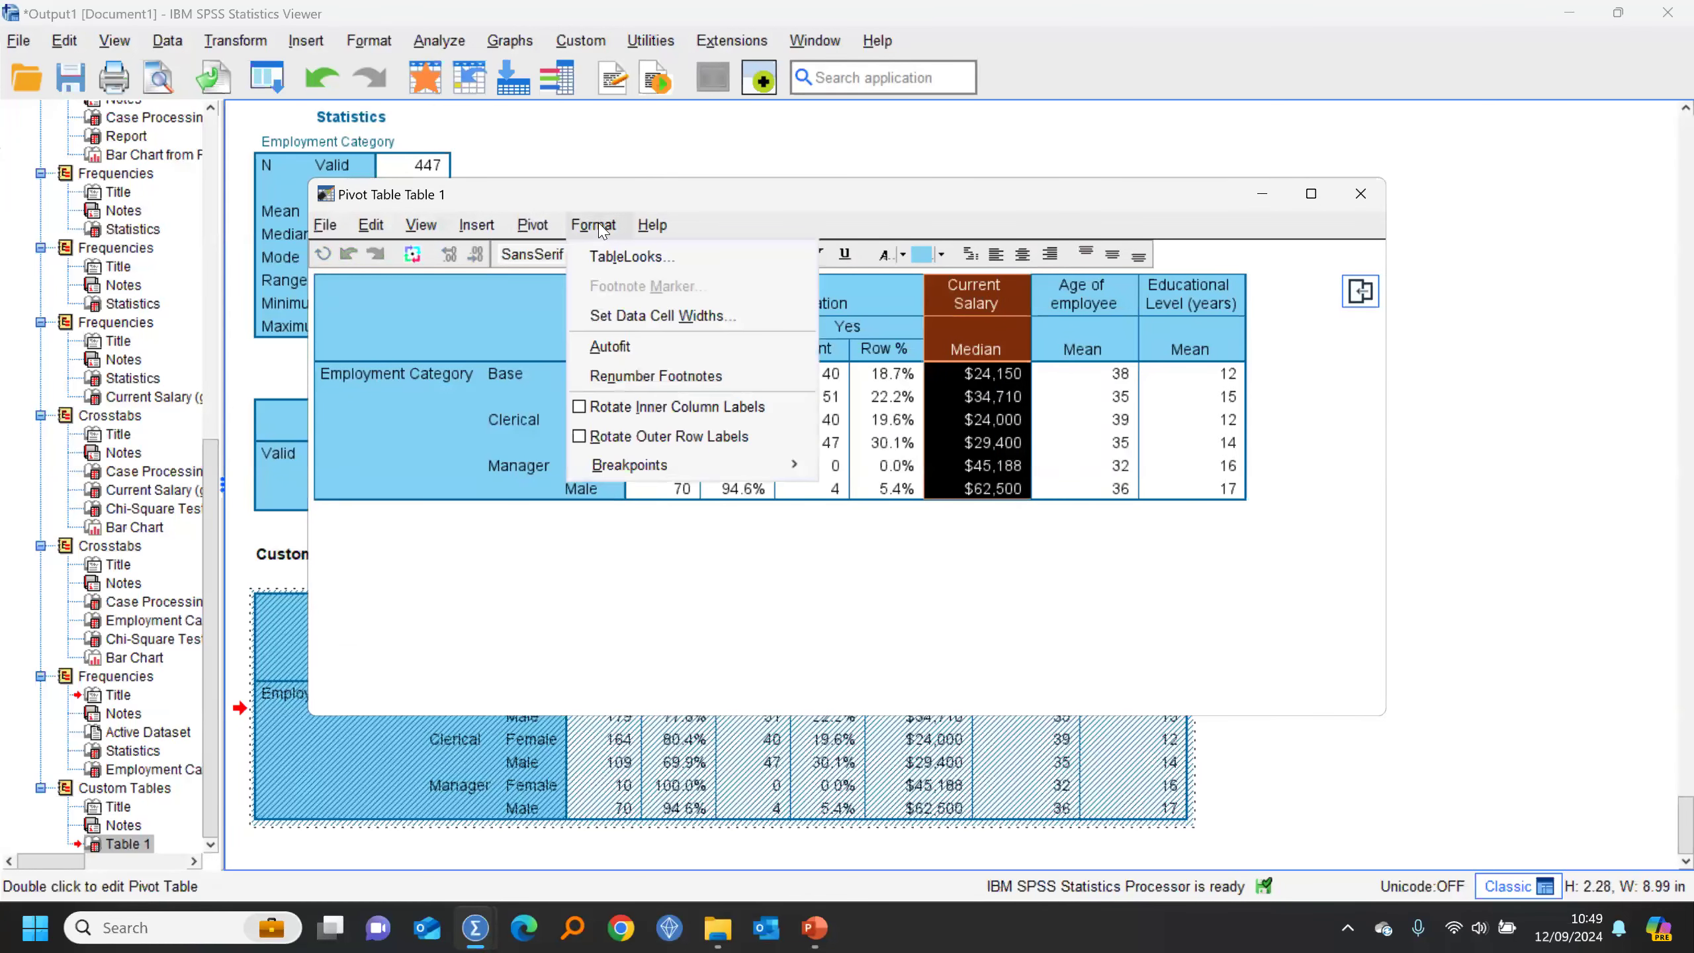
left_click(630, 256)
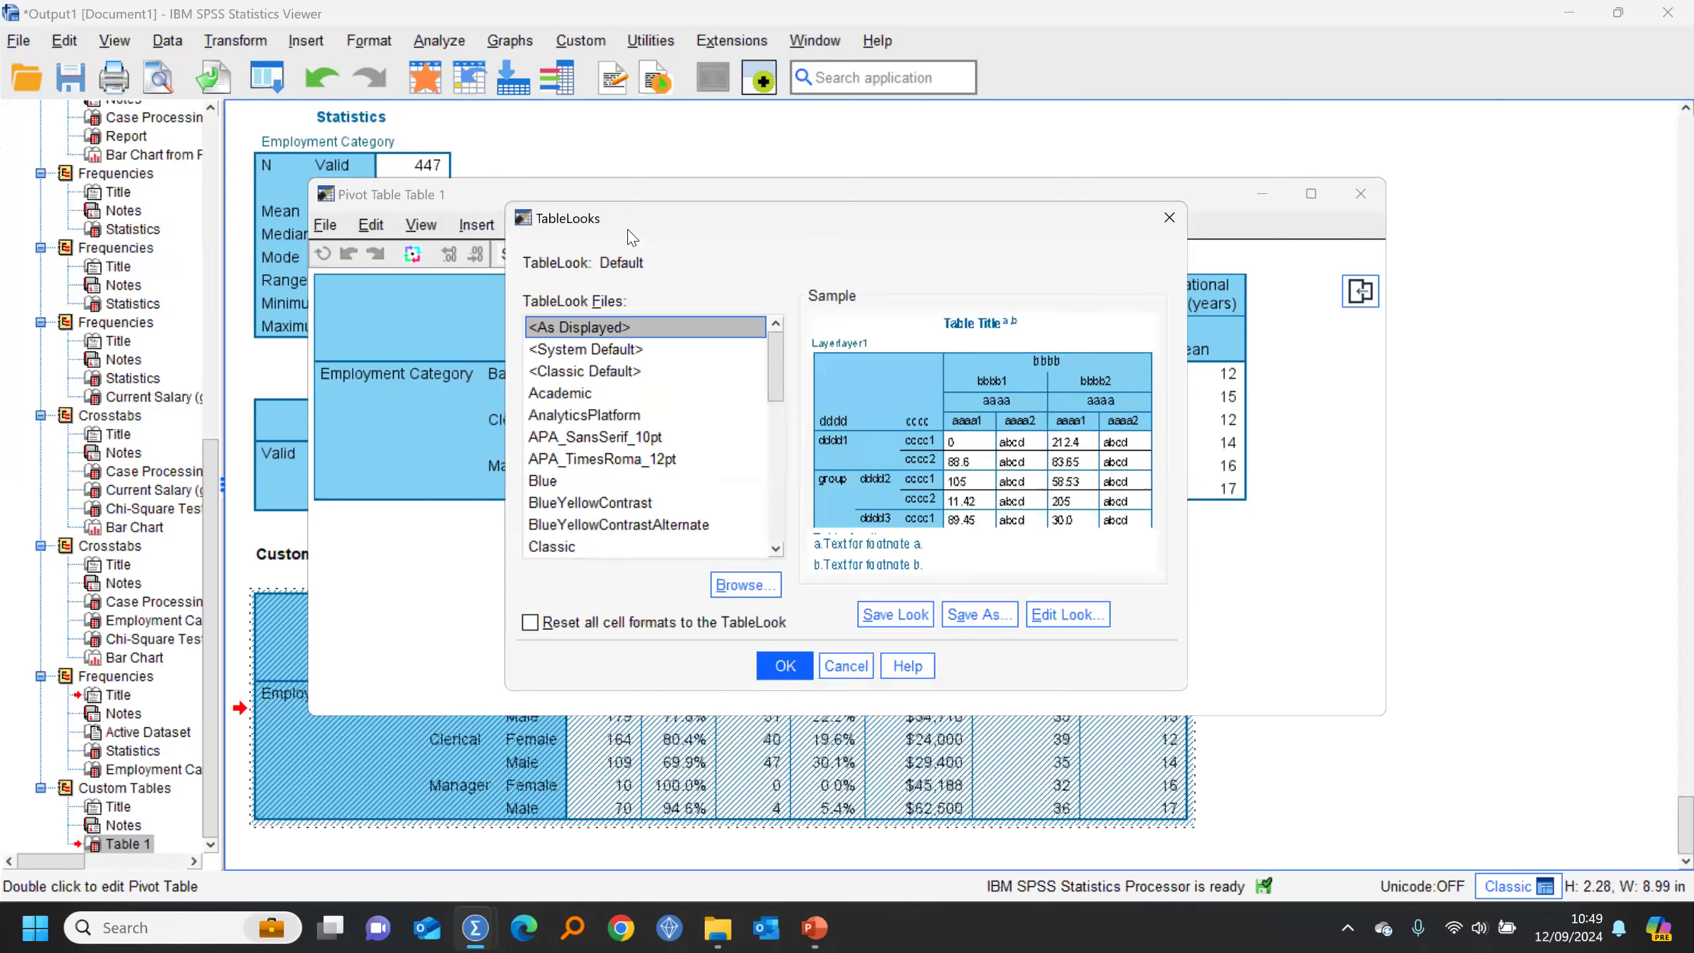
left_click_drag(565, 219, 306, 93)
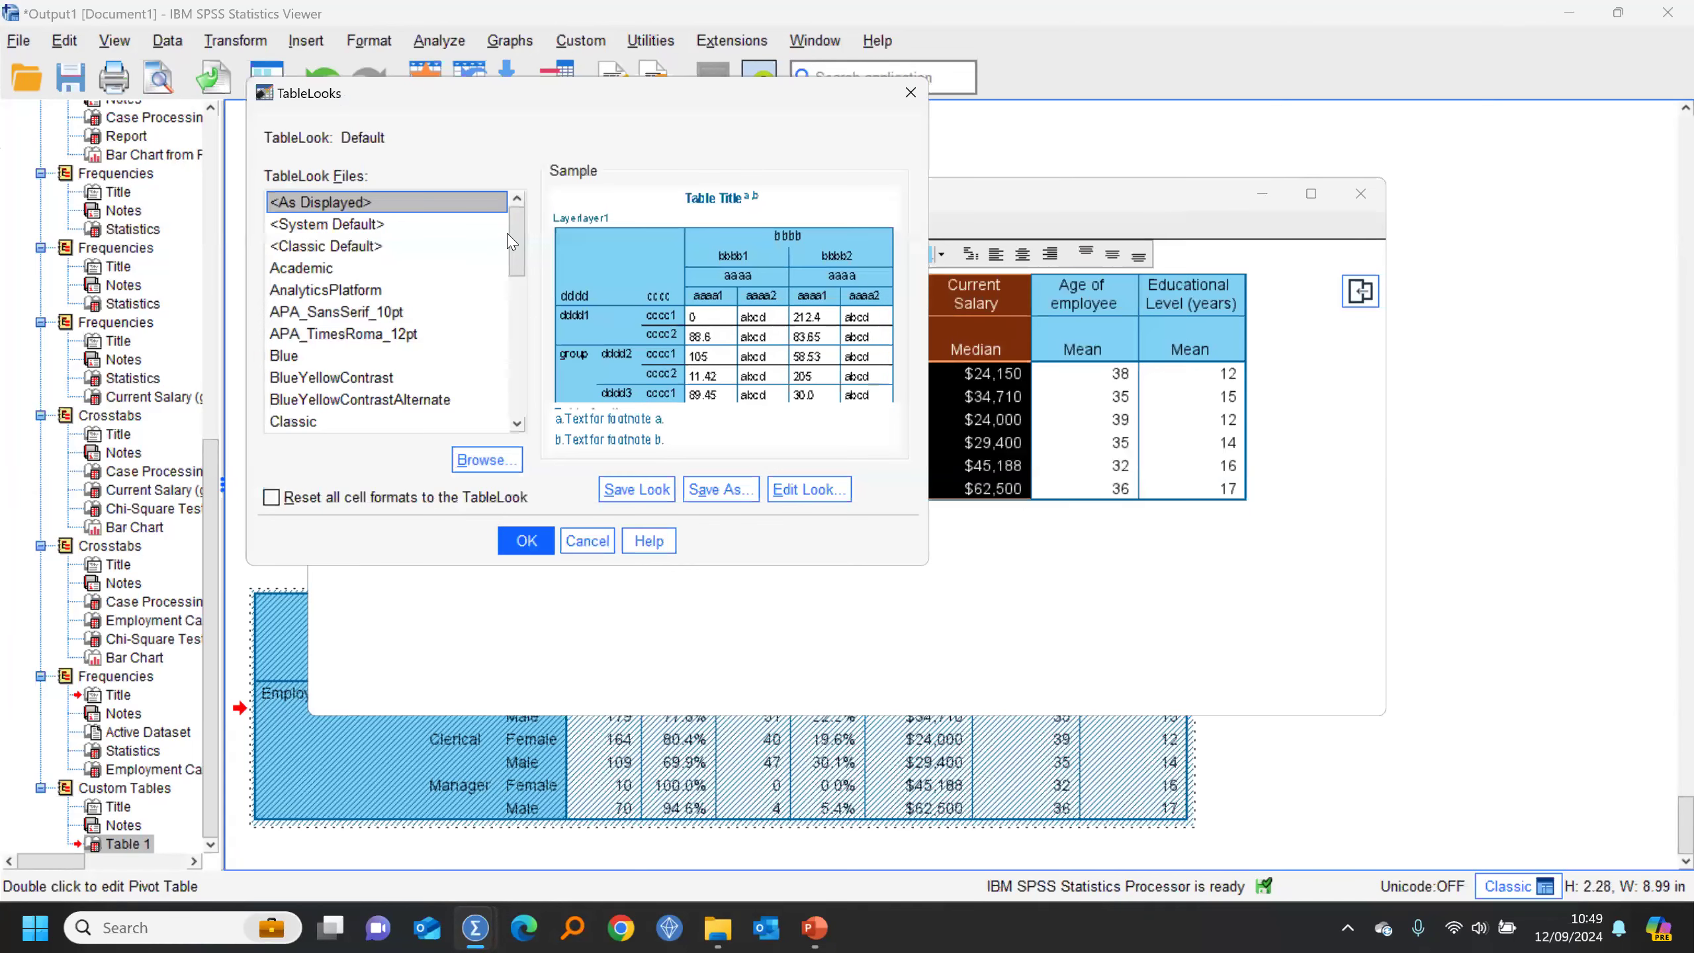
left_click(359, 332)
key("Down")
key("Down")
key("Down")
key("Down")
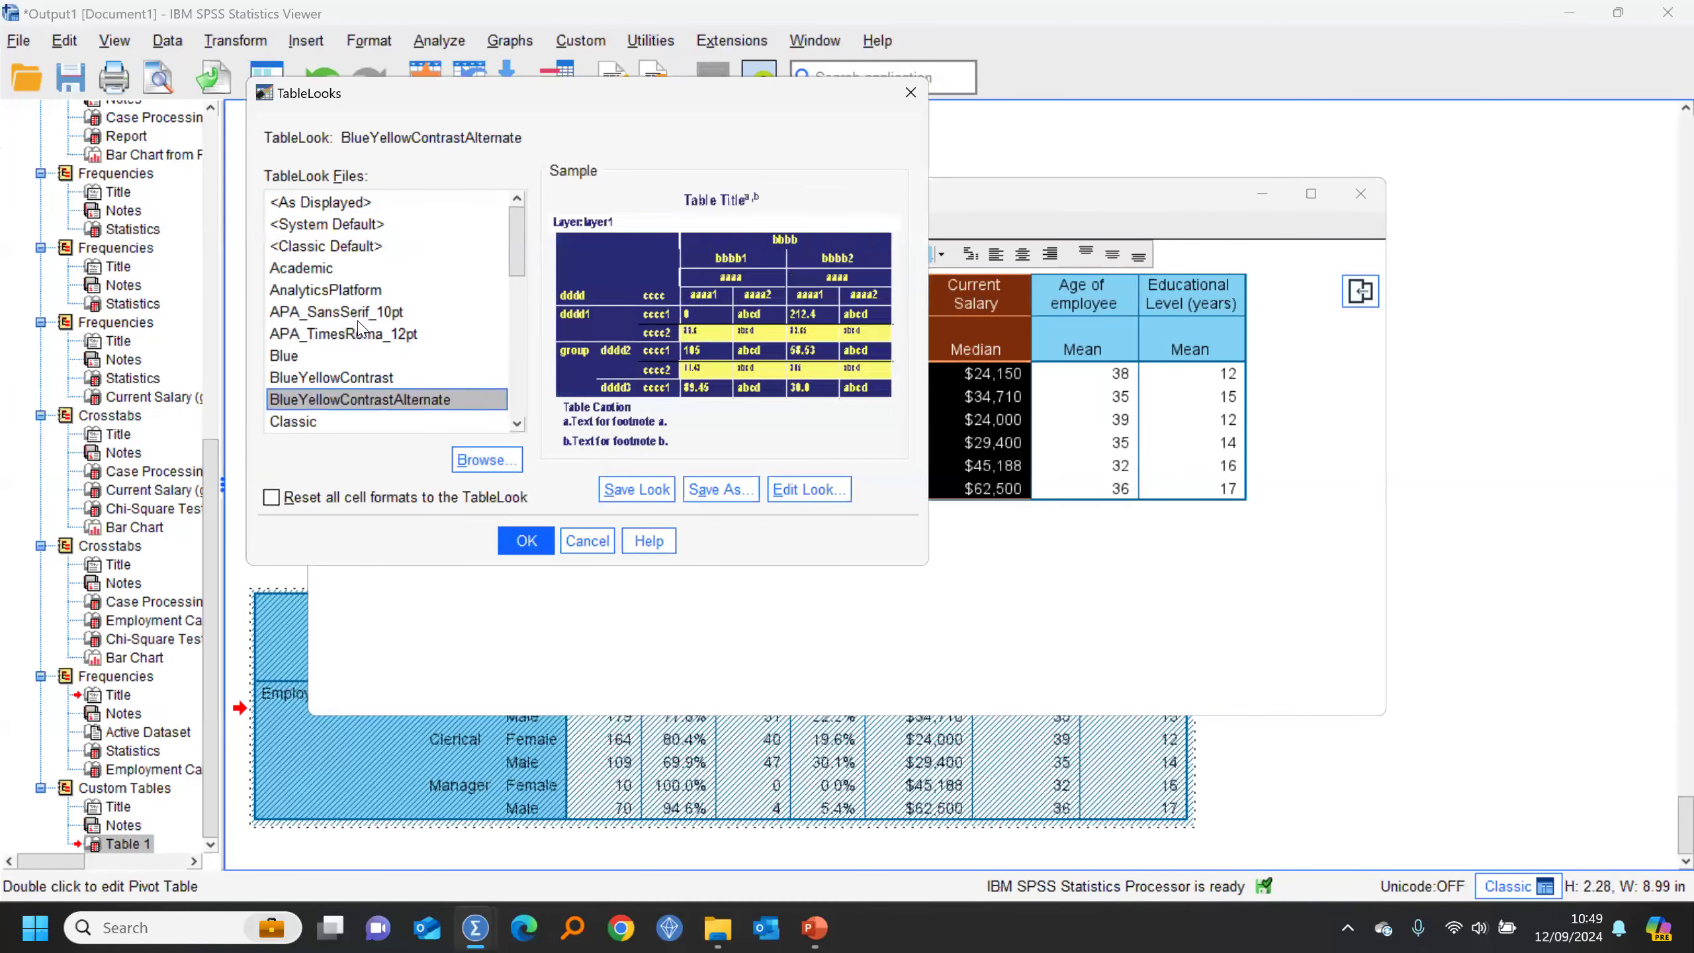
key("Up")
key("Up")
key("Down")
key("Down")
key("Down")
key("Down")
key("Down")
key("Down")
key("Down")
key("Down")
key("Down")
key("Down")
key("Down")
key("Down")
key("Down")
key("Down")
key("Down")
key("Down")
key("Down")
key("Down")
key("Down")
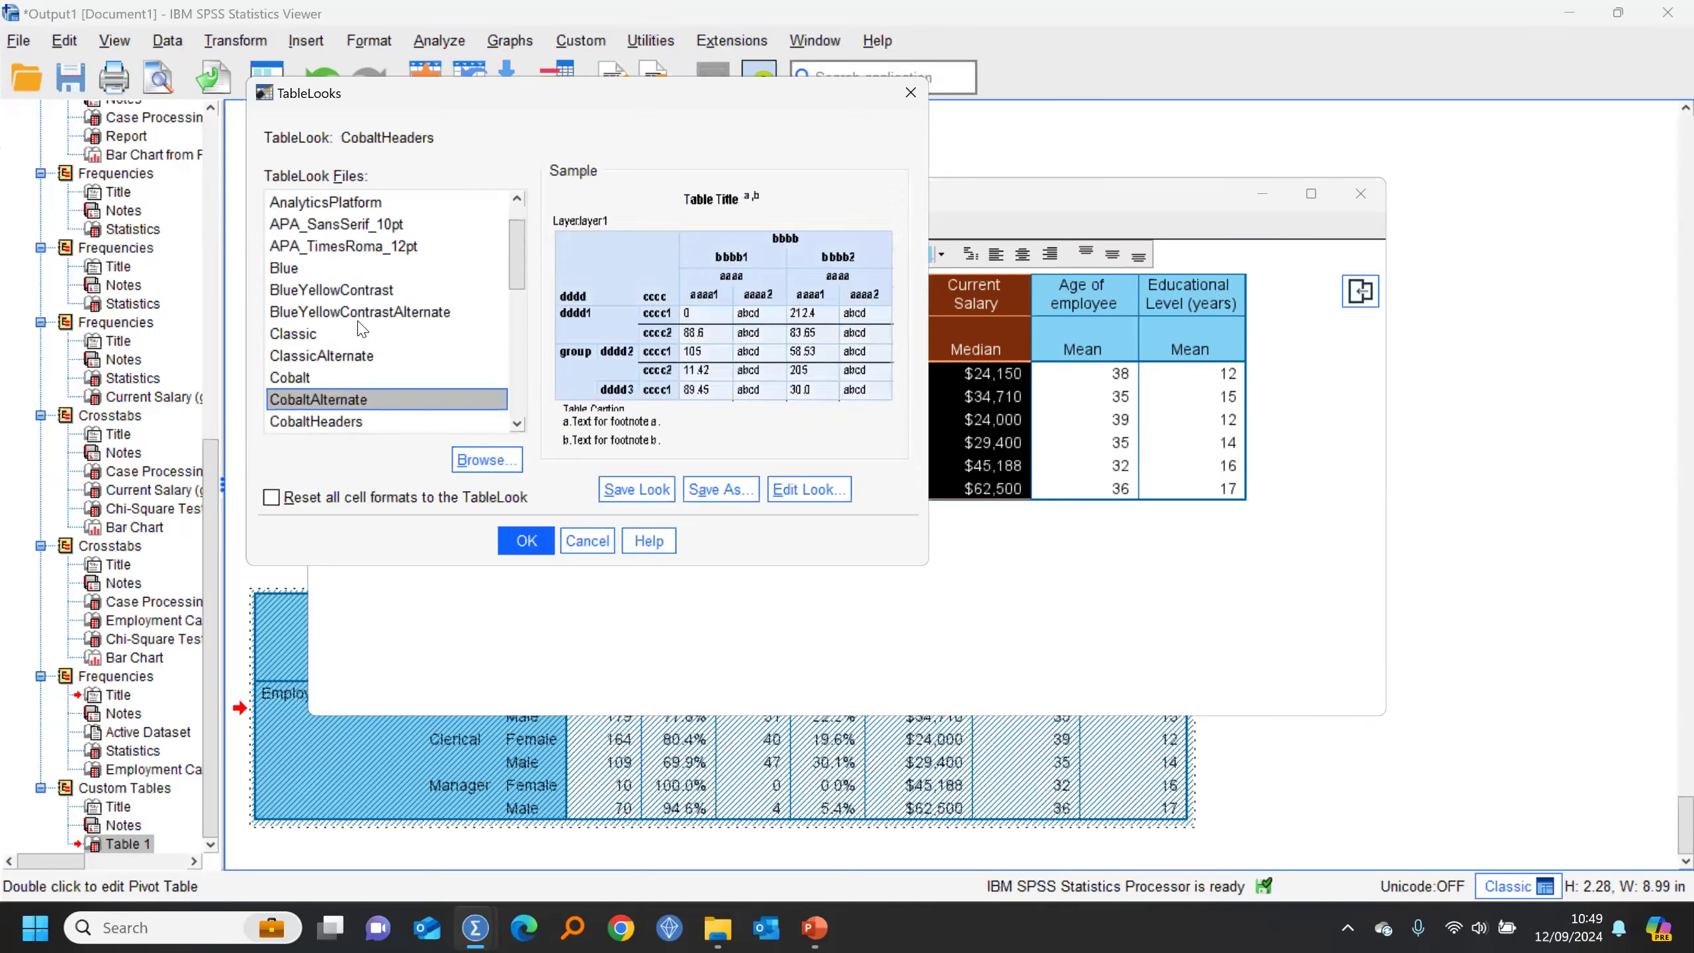
key("Up")
key("Up")
key("Up")
key("Up")
key("Up")
key("Up")
key("Up")
key("Up")
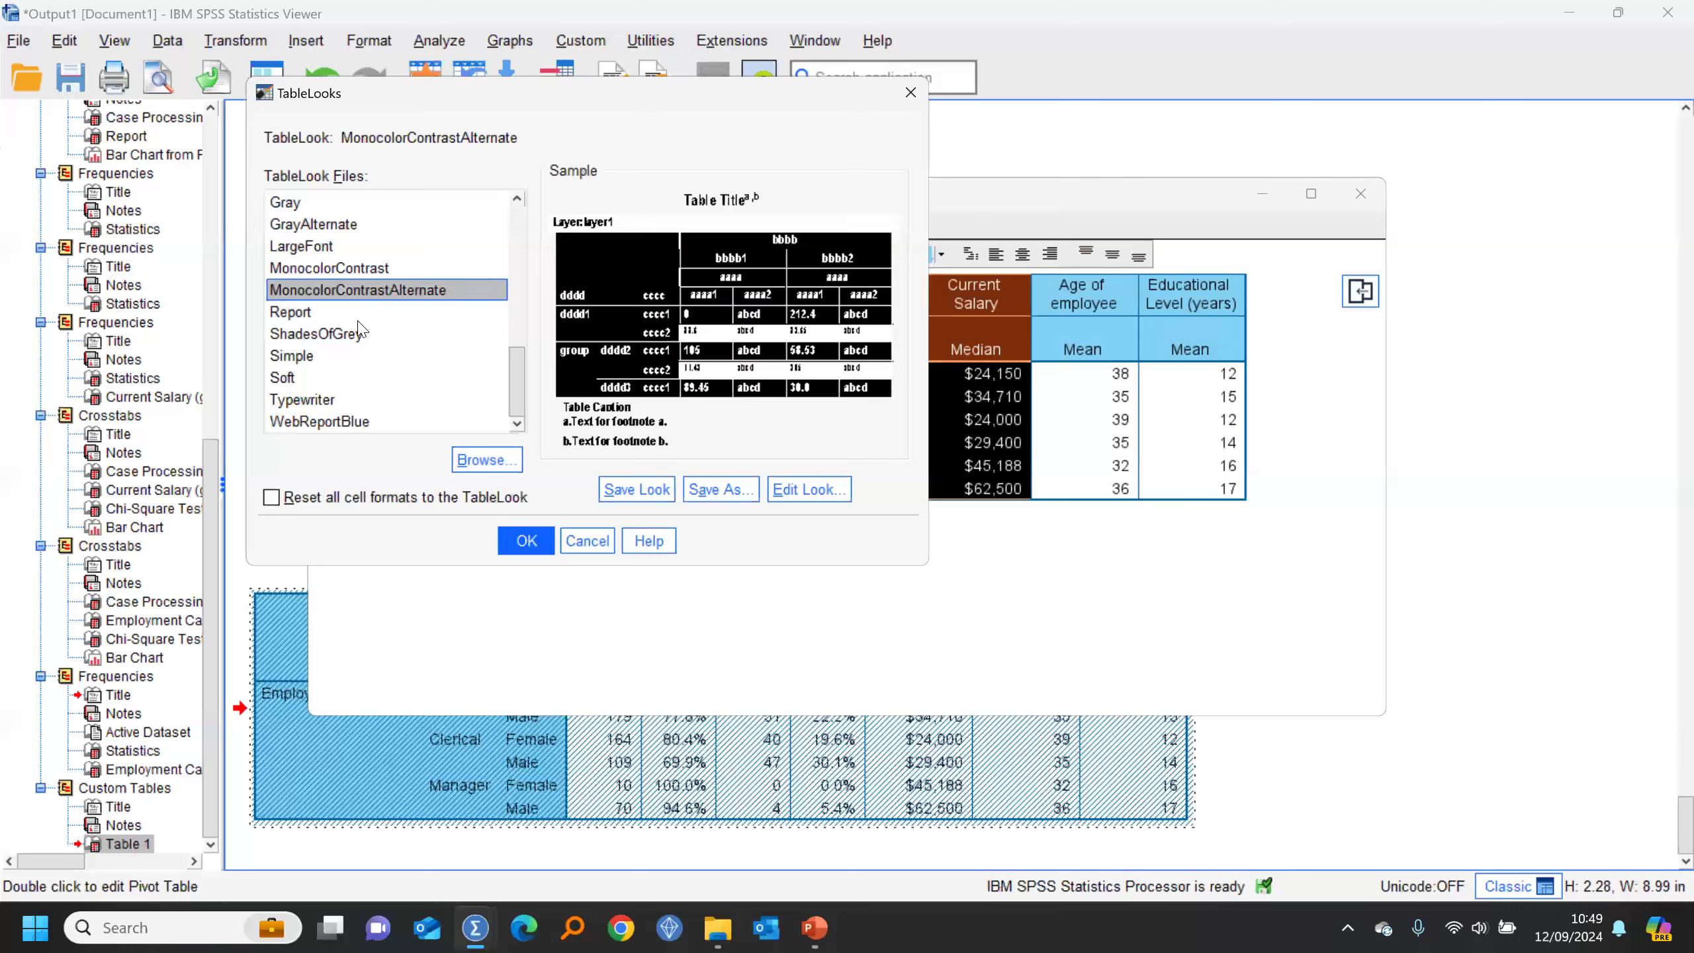
key("Down")
key("Down")
key("Down")
key("Down")
key("Down")
key("Down")
key("Down")
key("Down")
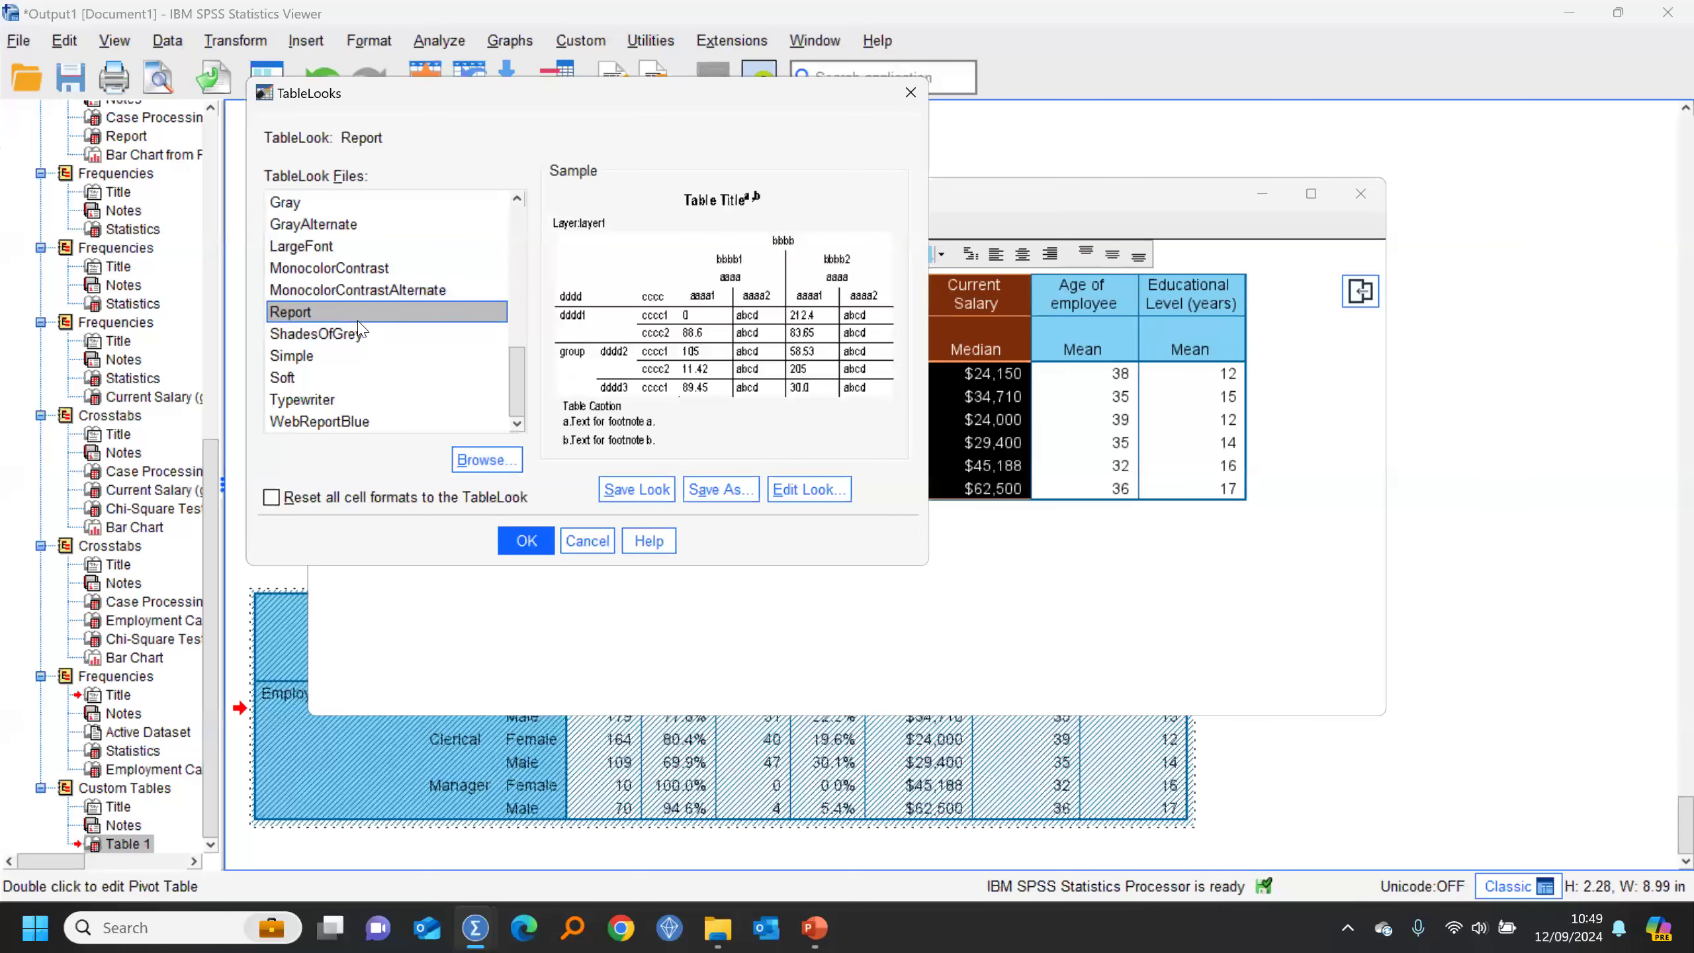
key("Up")
key("Up")
key("Up")
key("Up")
key("Up")
key("Up")
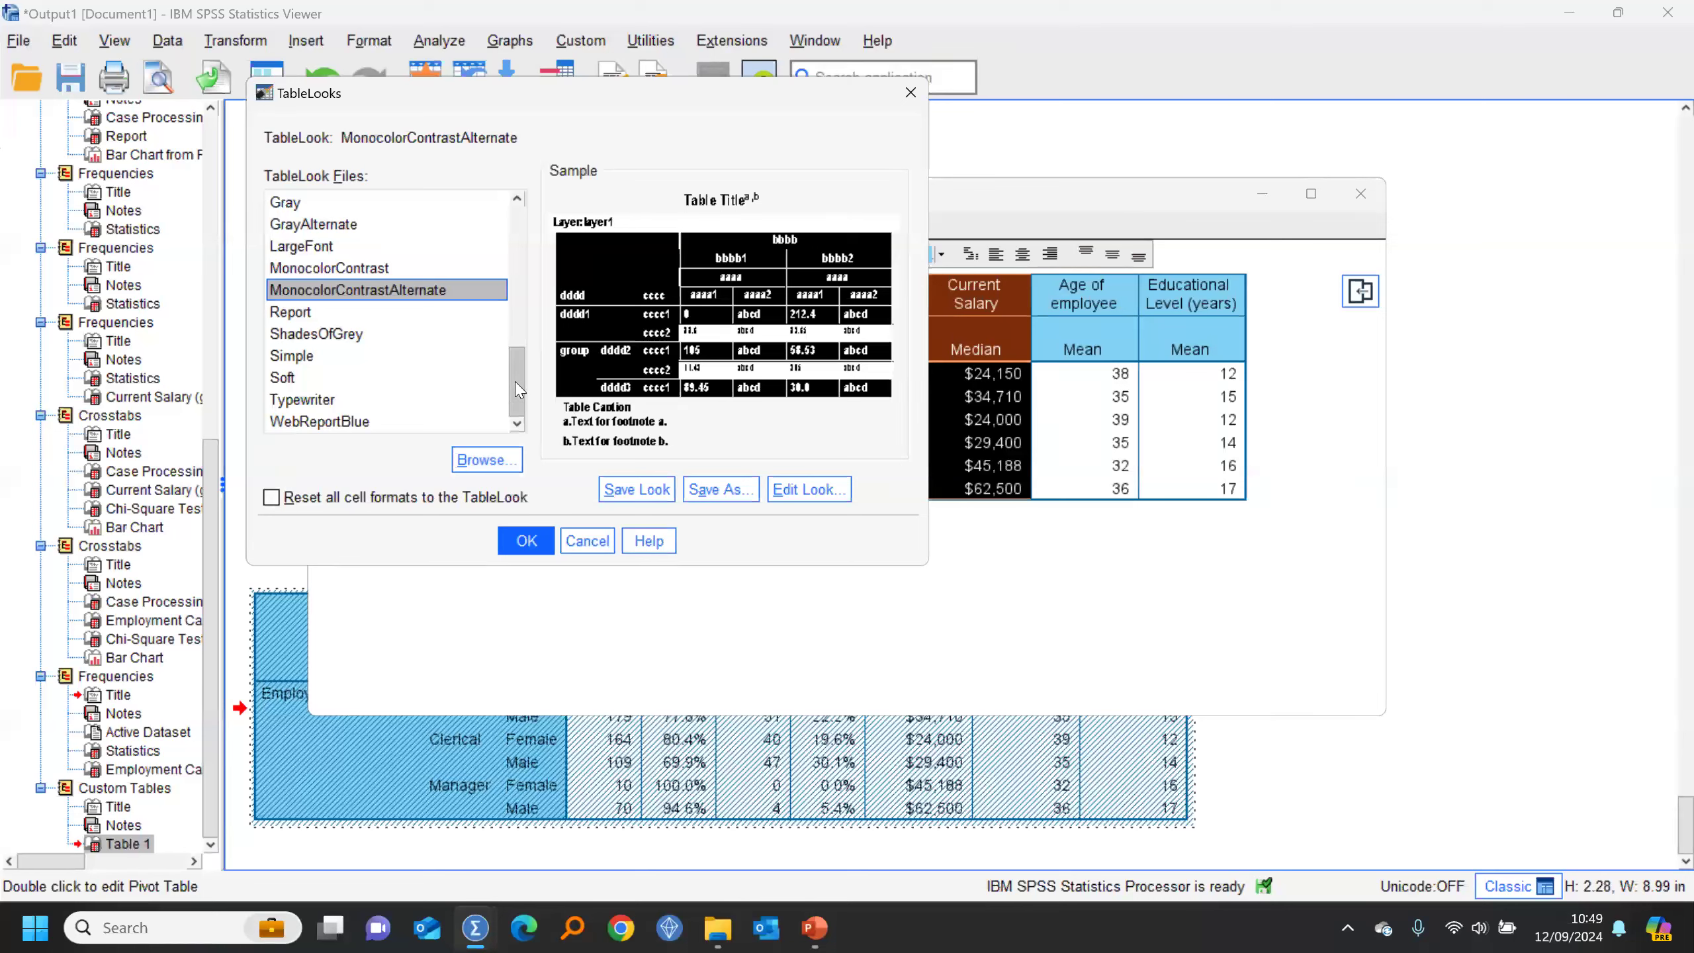
Step: Apply the Cobalt TableLook to the custom table and close the pivot table editor
scroll(512, 361, "up", 1)
left_click(292, 254)
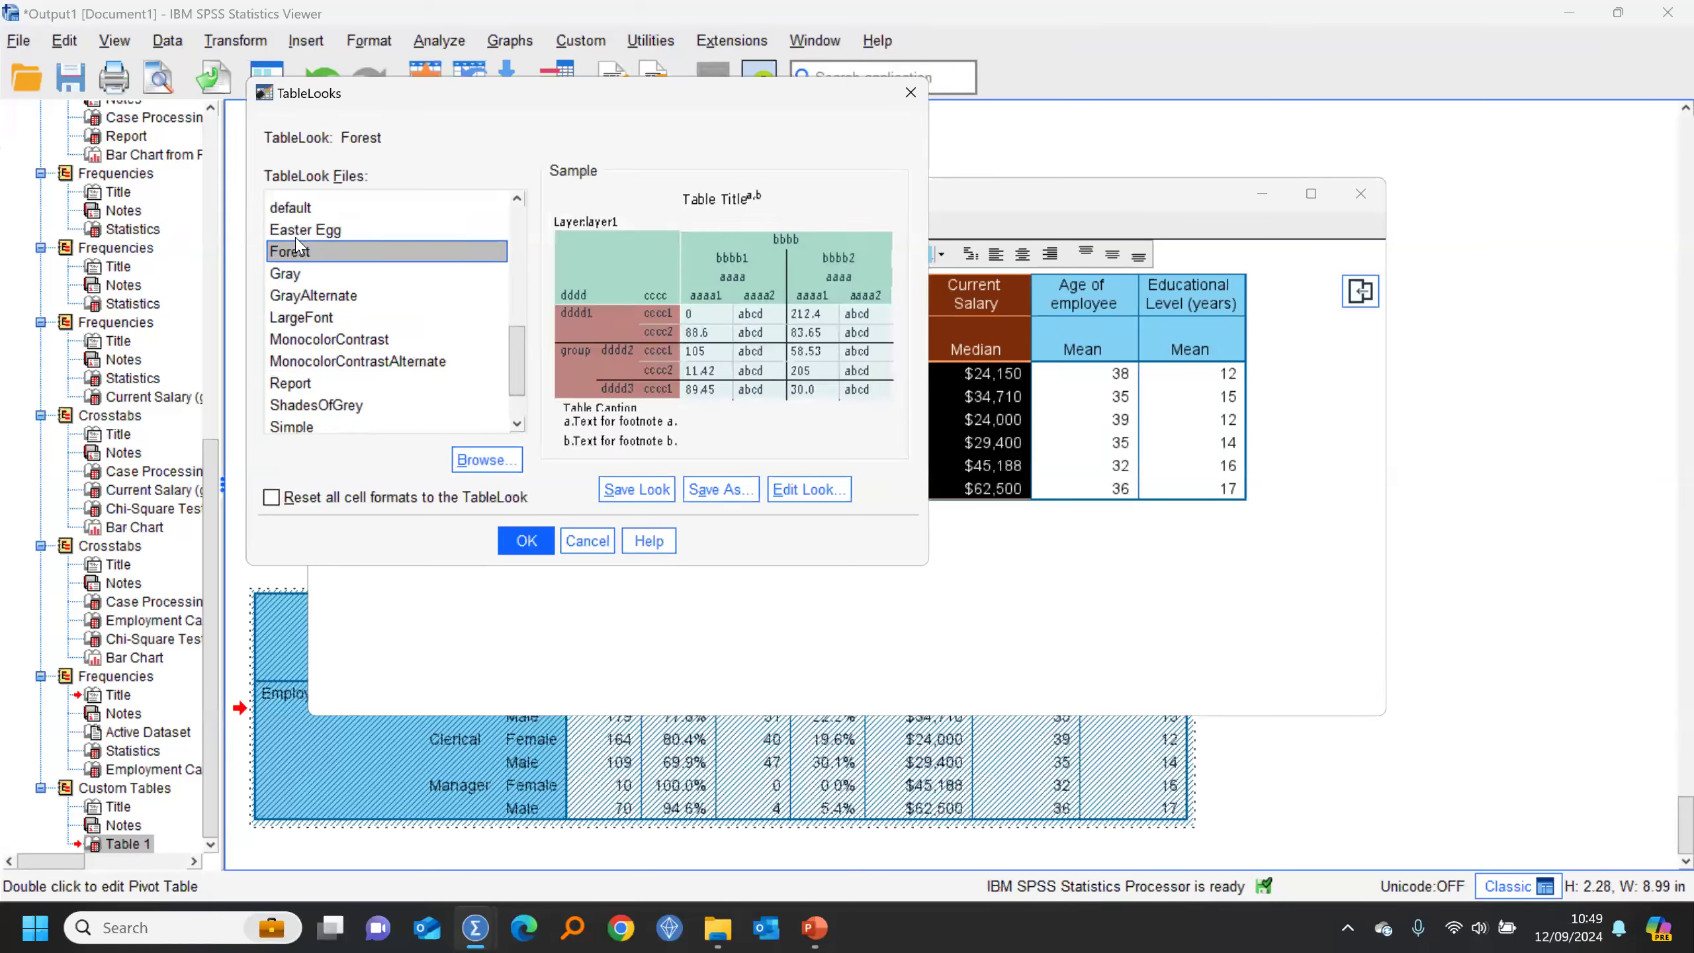
left_click(295, 235)
scroll(321, 288, "up", 4)
left_click(288, 291)
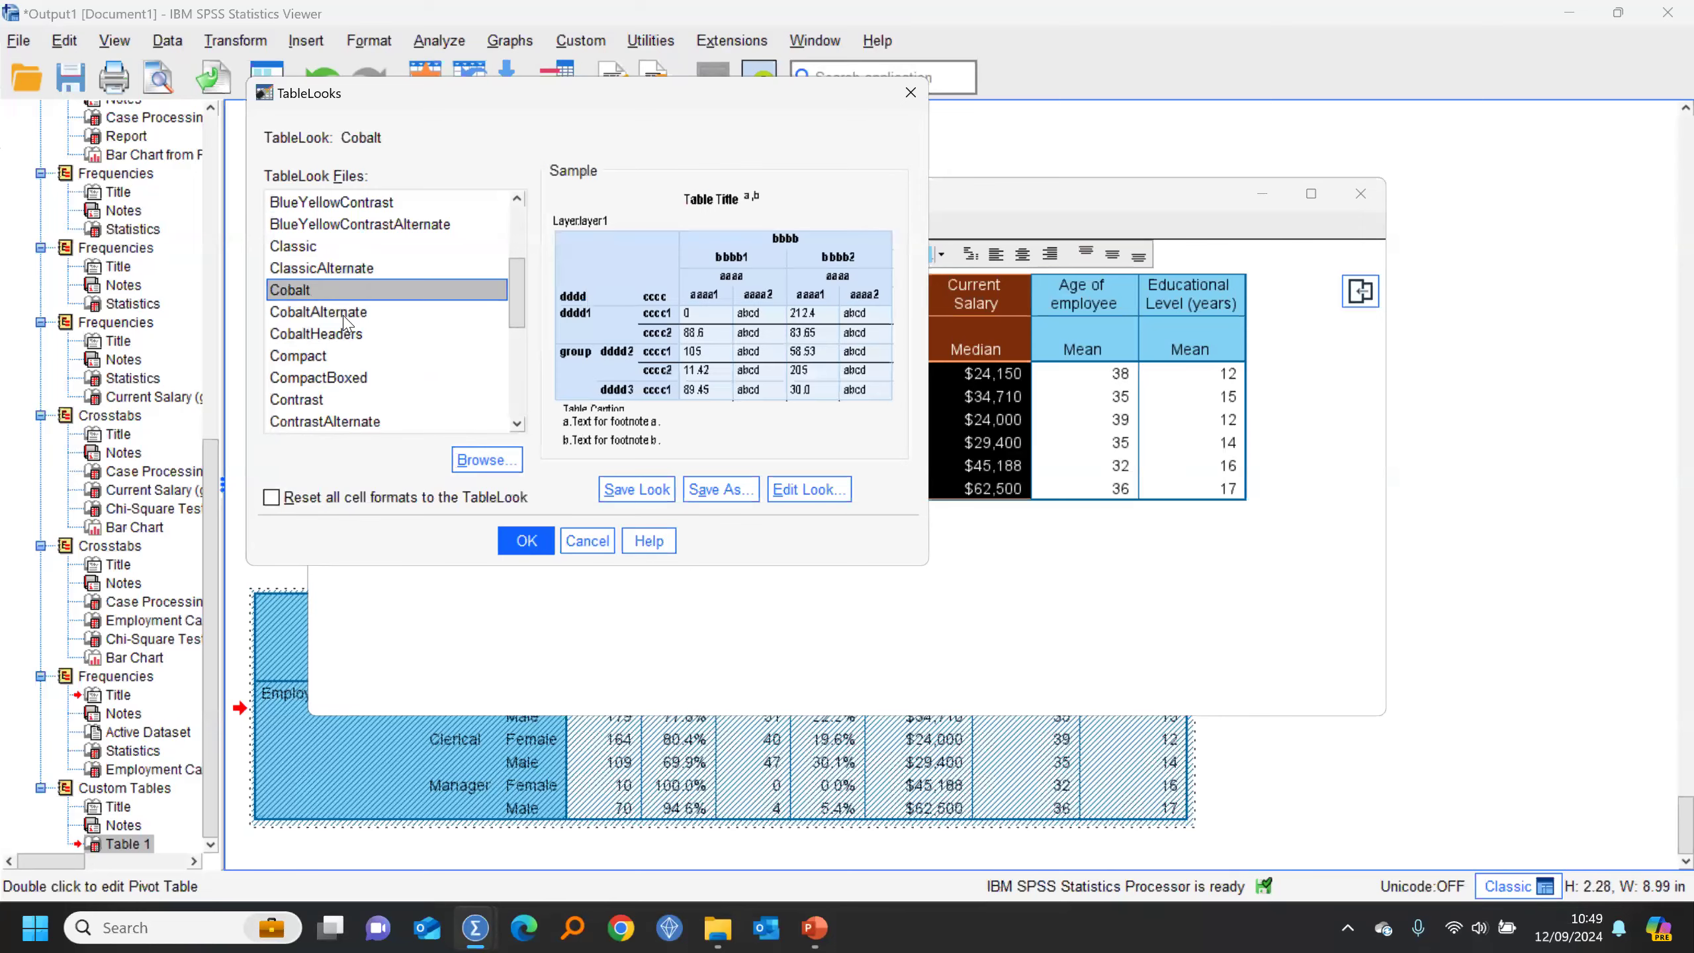
left_click(528, 542)
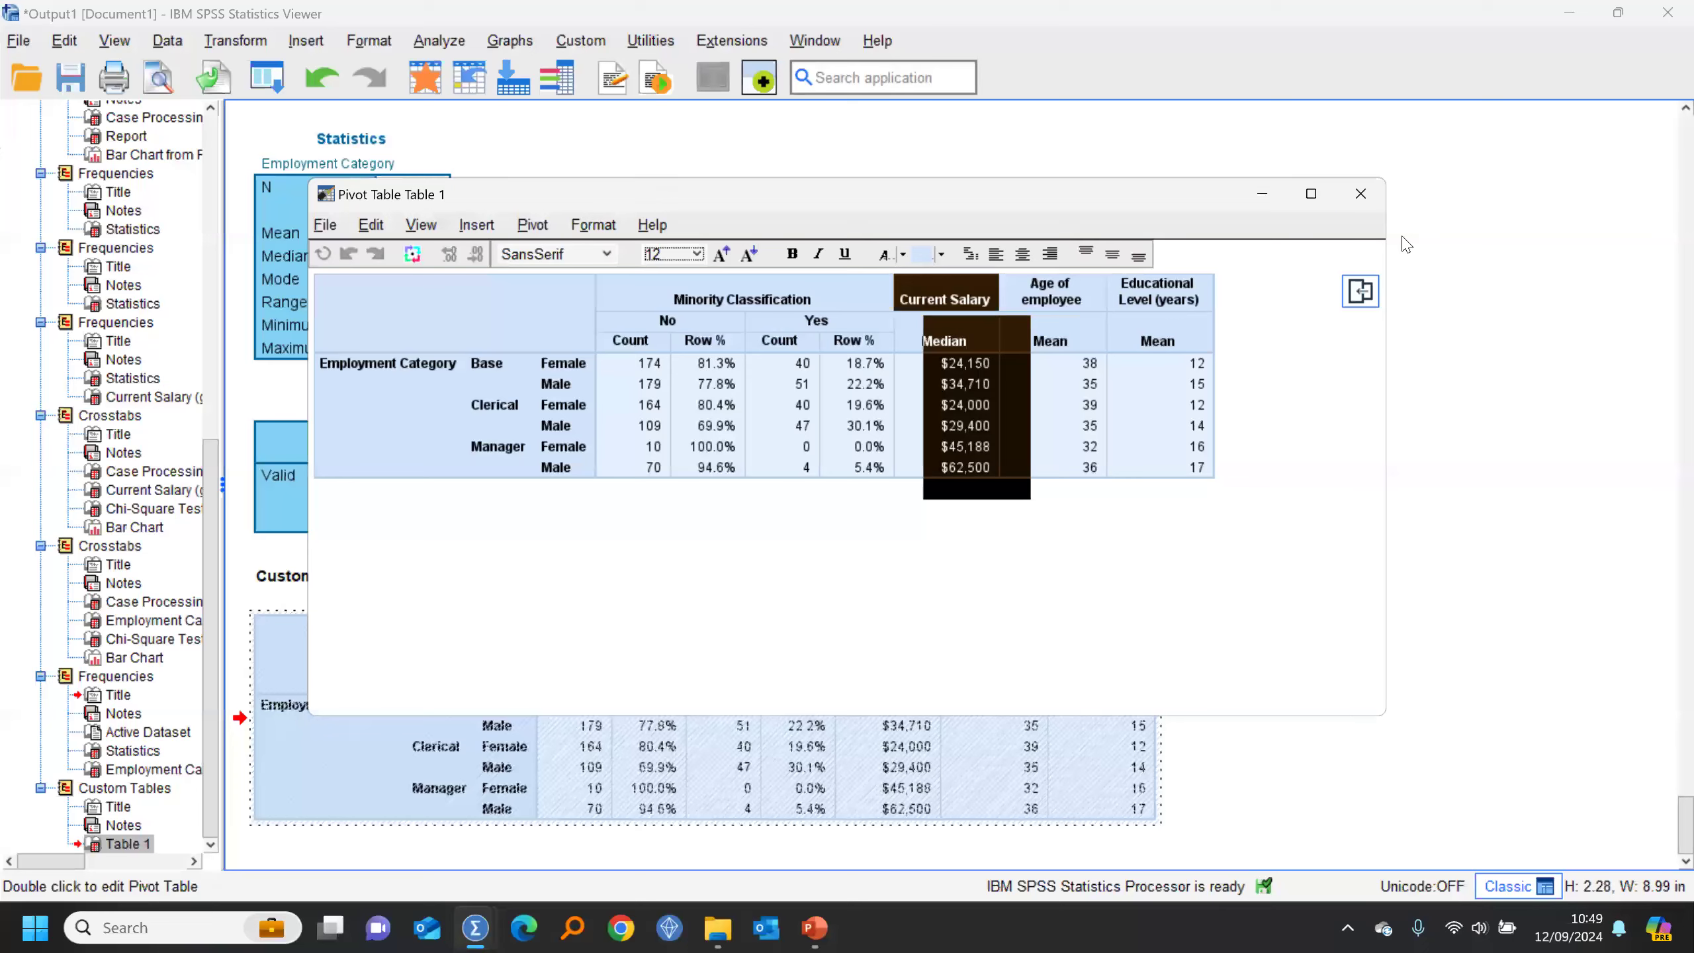
left_click(1360, 194)
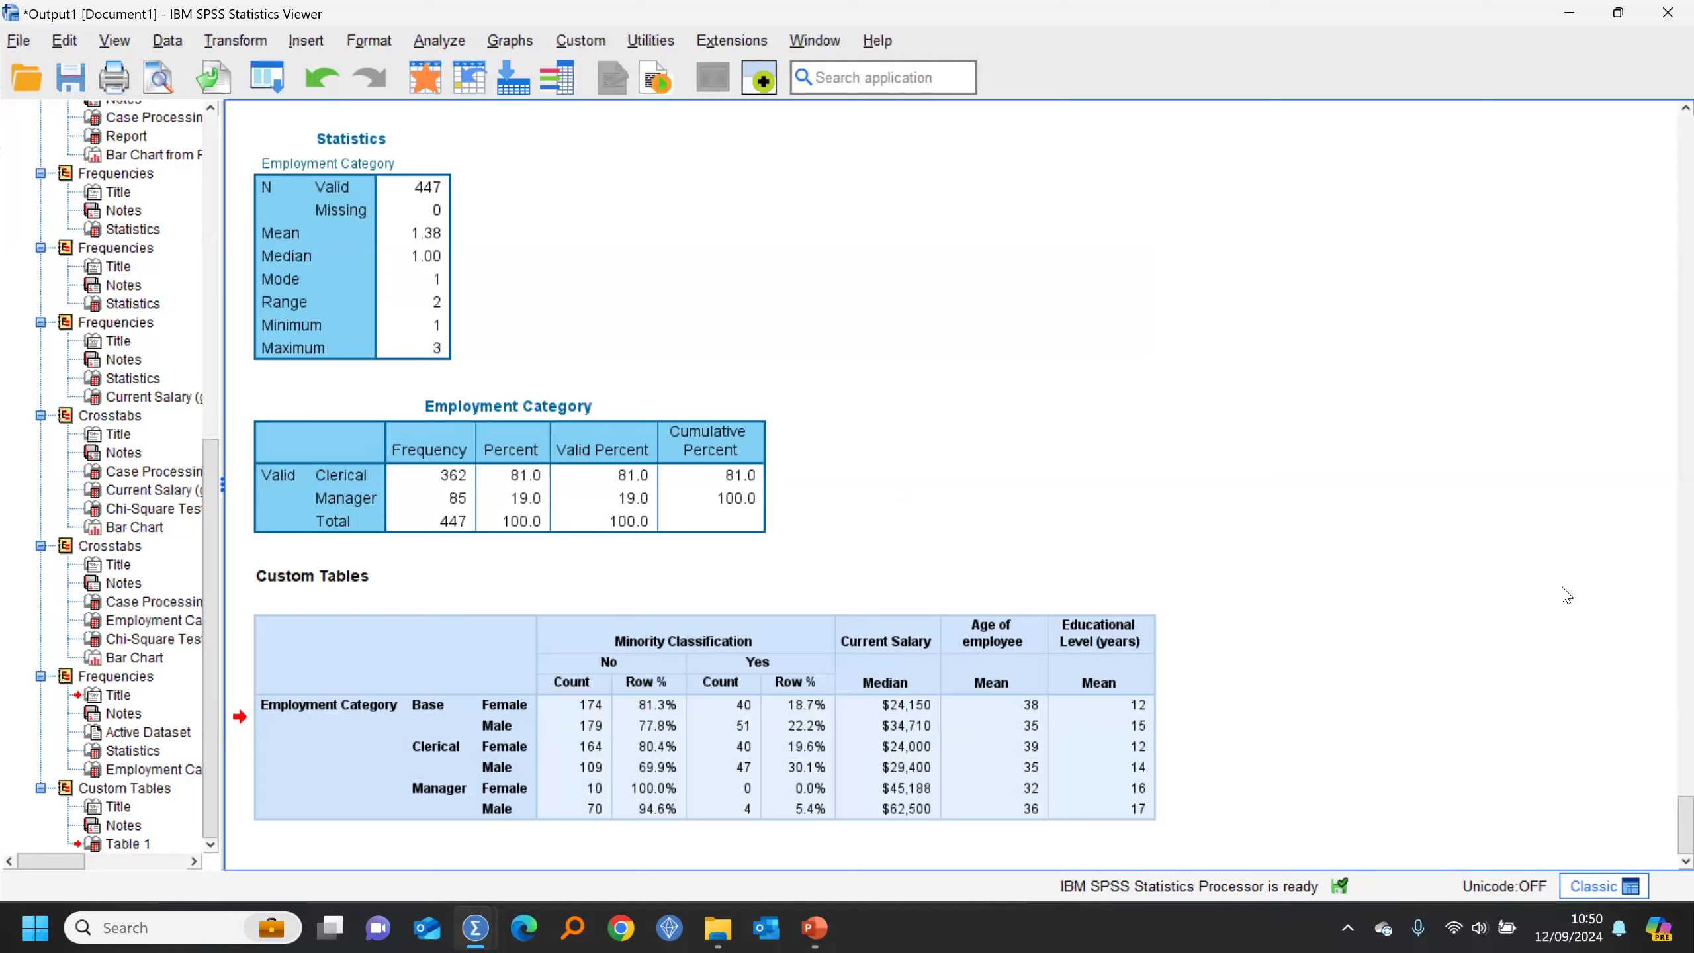
Step: Switch back to the Data Editor and open the Chart Builder
left_click(425, 78)
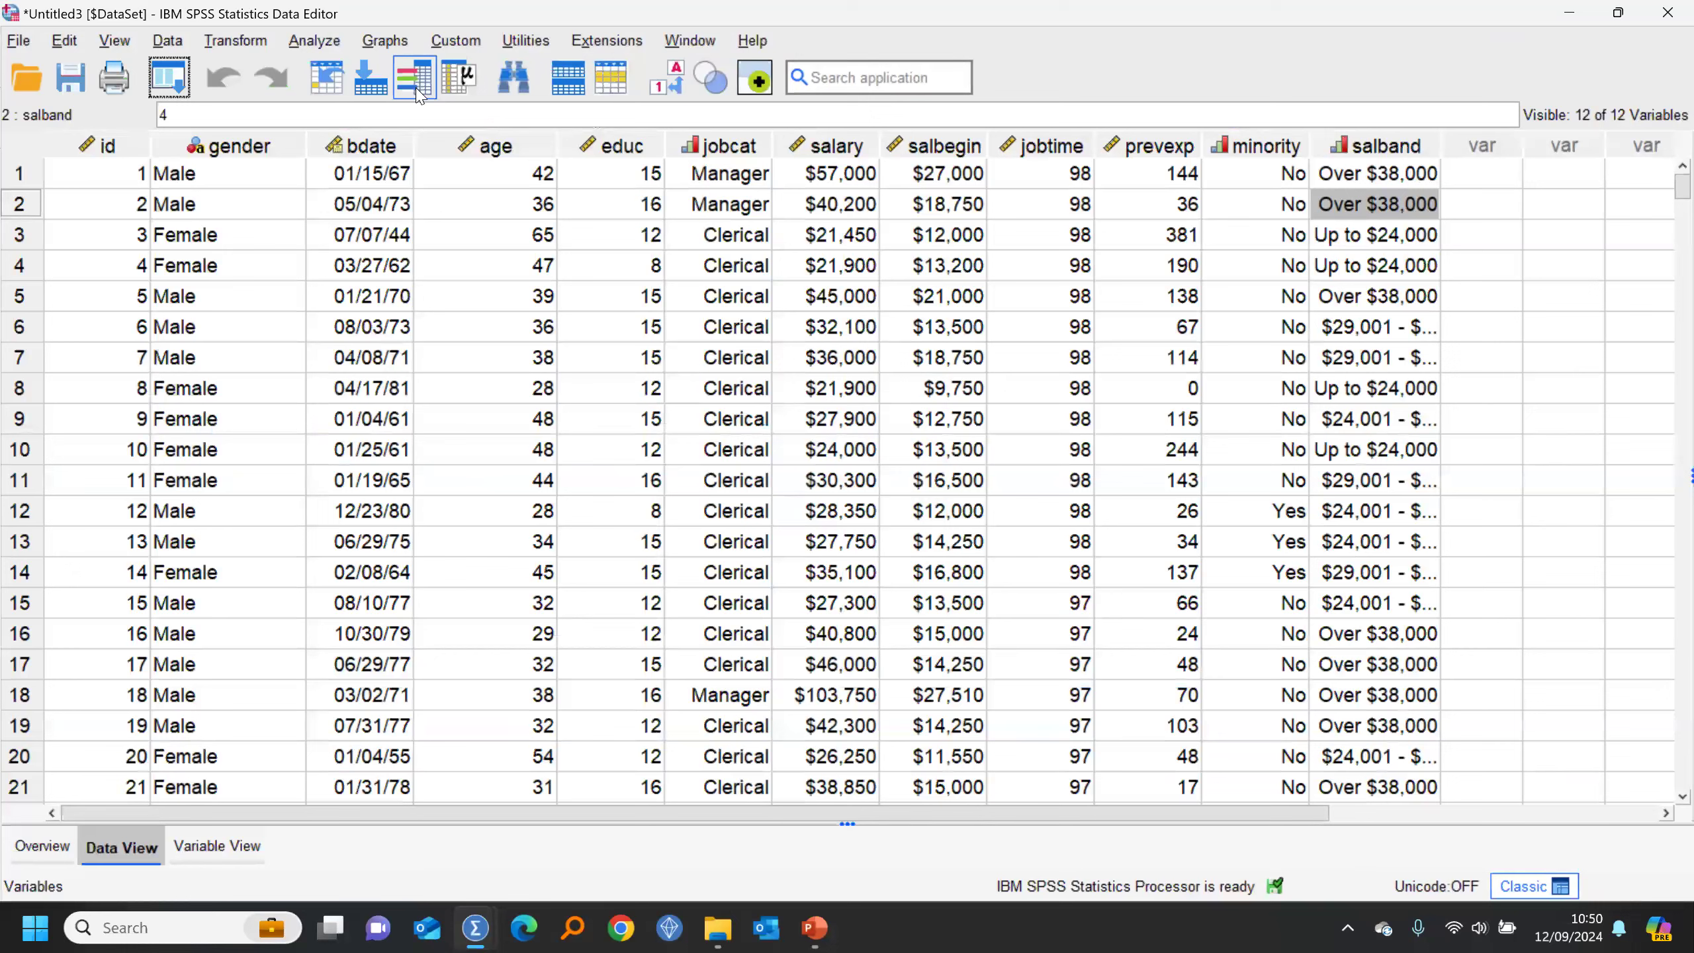
left_click(385, 43)
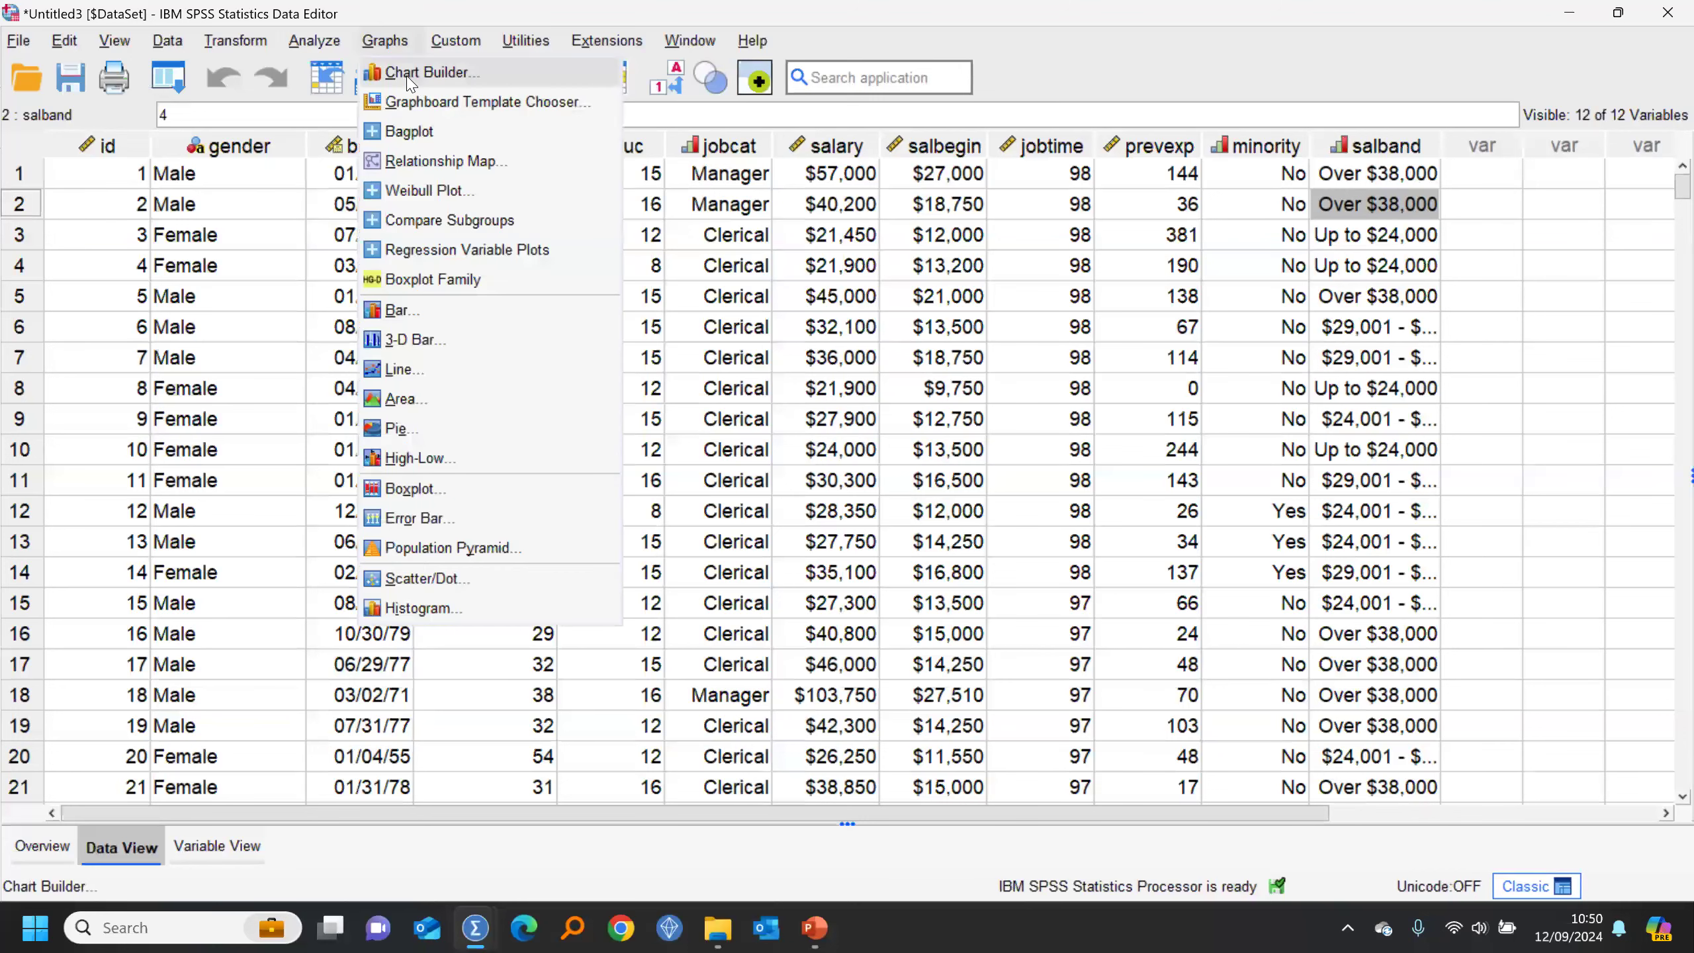
left_click(408, 74)
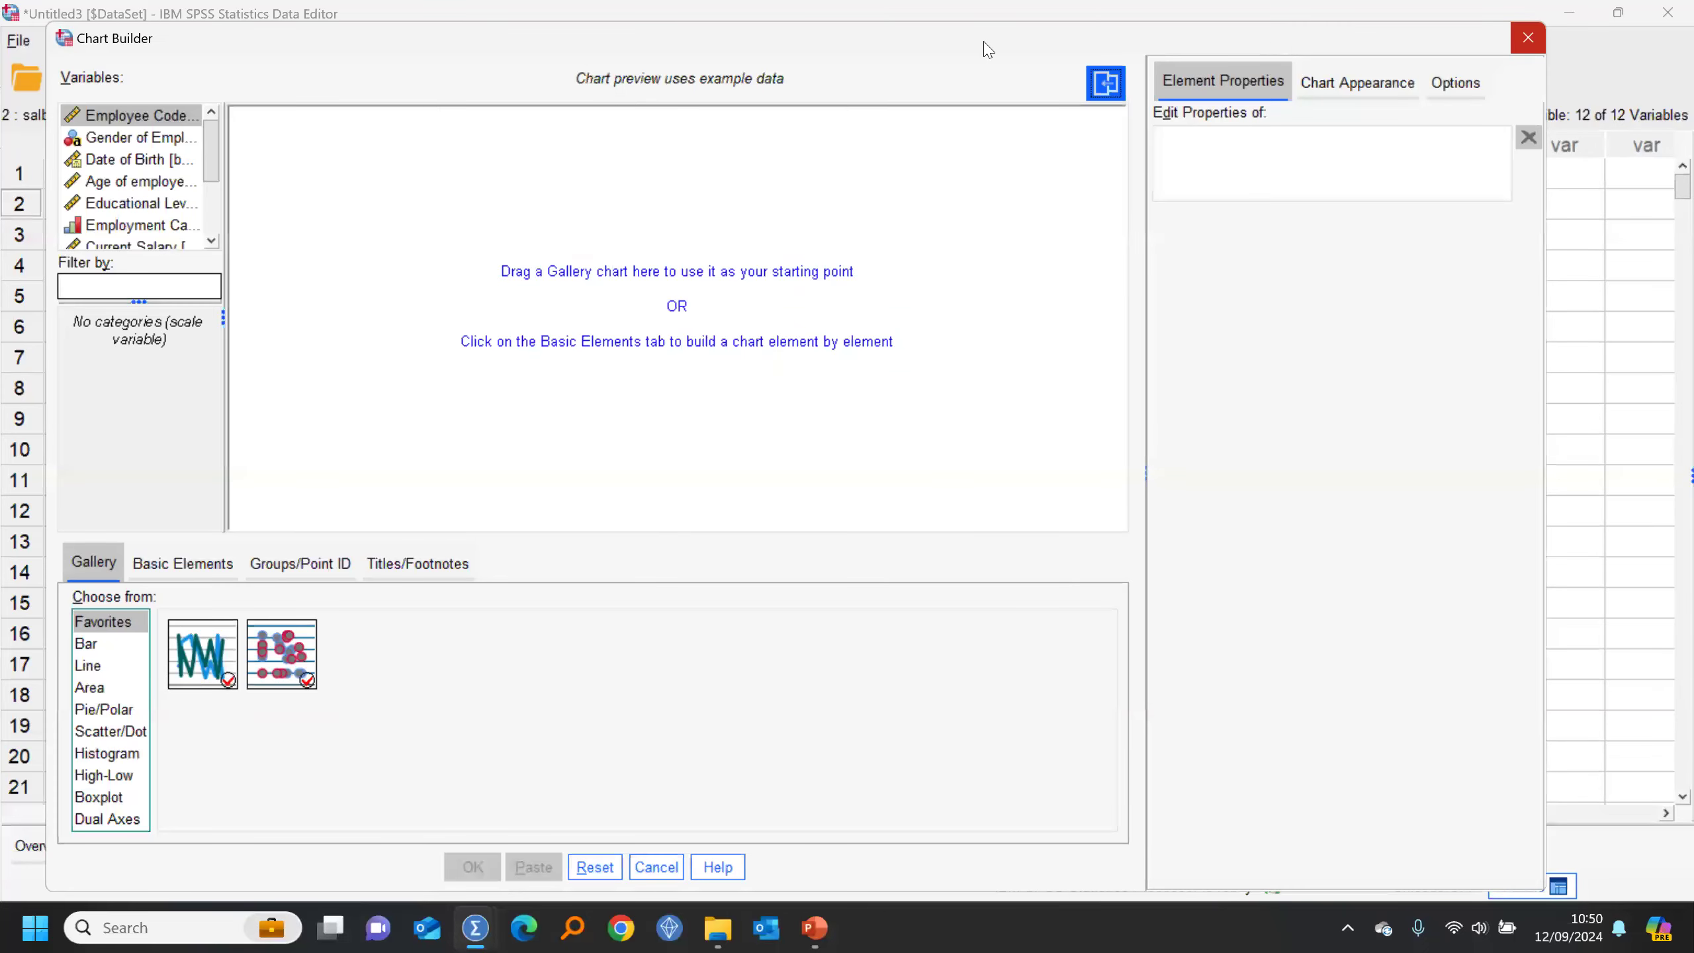
Step: Look through the Chart Builder gallery's chart types and stop on Scatter/Dot
left_click(257, 624)
key("Down")
key("Down")
key("Down")
key("Down")
key("Down")
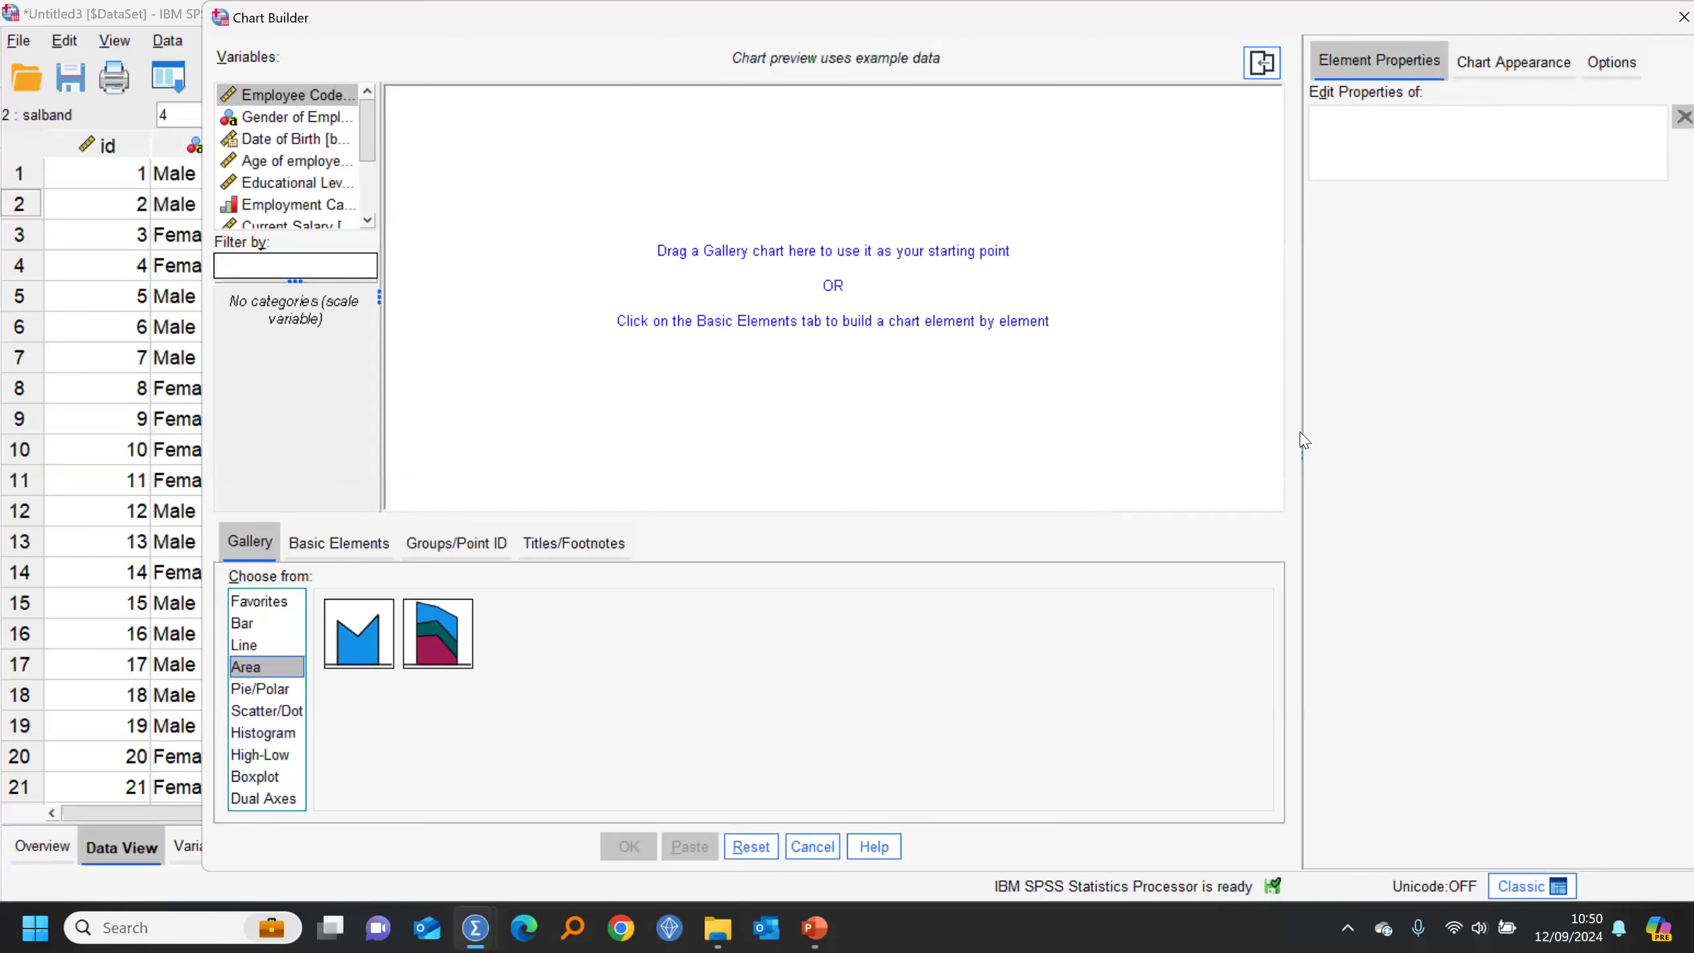
key("Down")
key("Down")
key("Down")
key("Up")
key("Up")
key("Up")
key("Up")
key("Up")
key("Up")
key("Up")
key("Down")
key("Down")
key("Down")
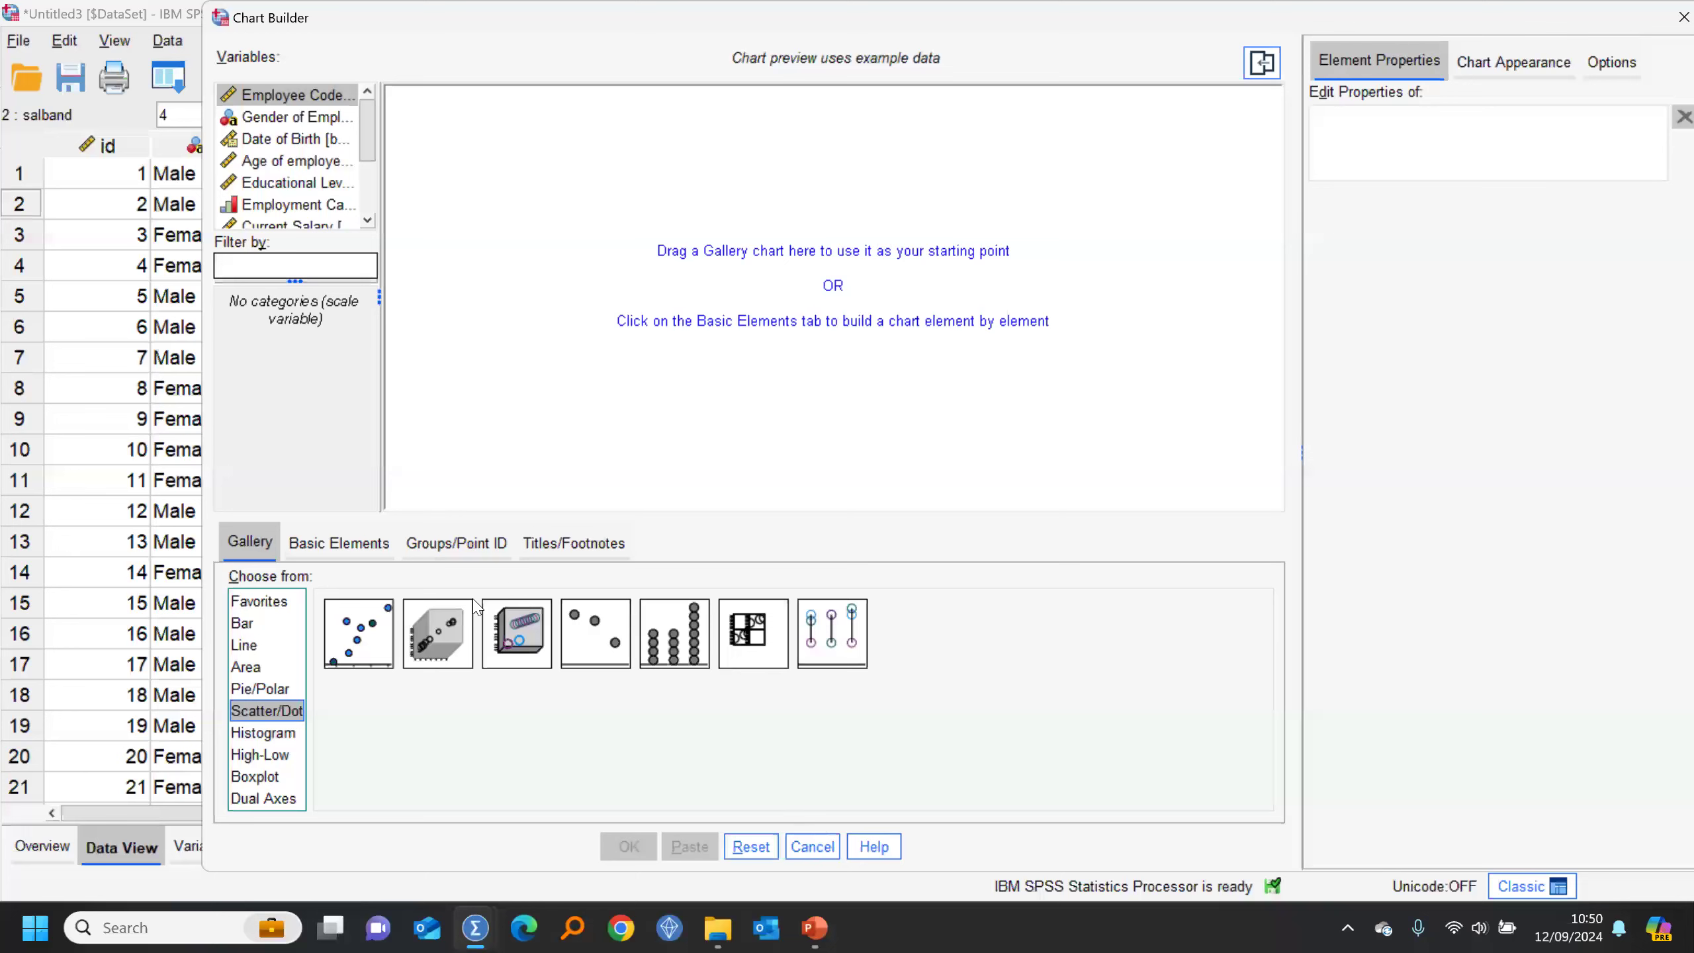
Step: Create a simple scatter plot with Current Salary on the Y axis and Beginning Salary on the X axis
left_click_drag(372, 644, 770, 244)
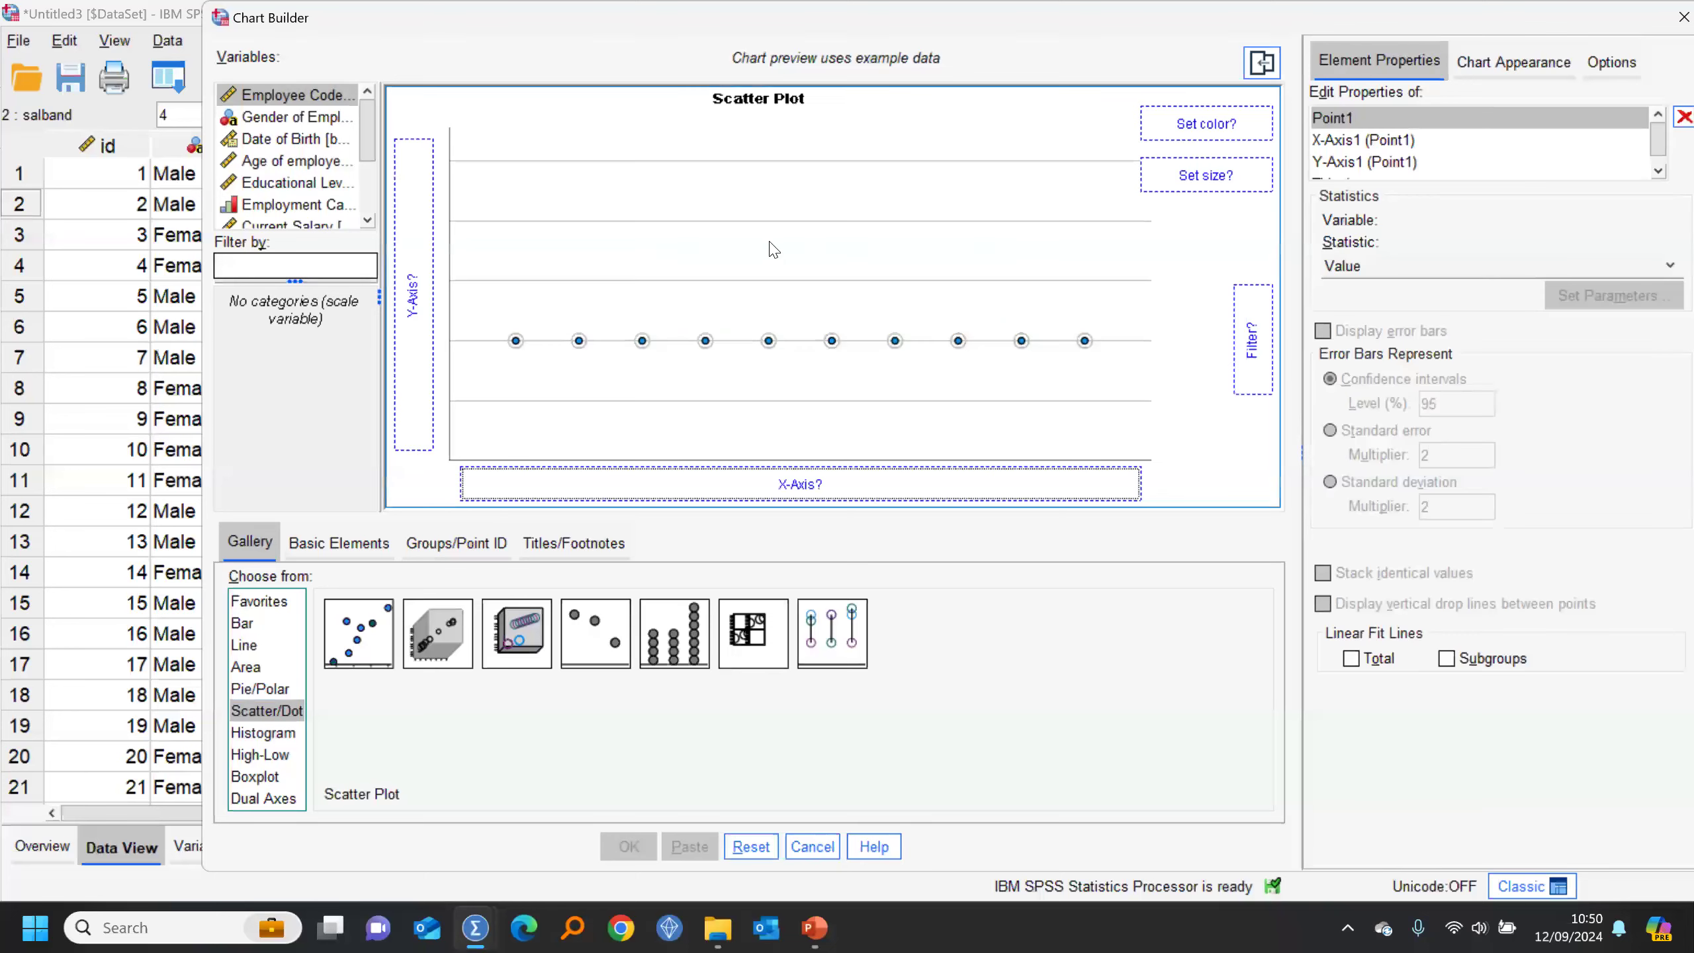
left_click_drag(301, 282, 295, 413)
left_click_drag(273, 227, 410, 212)
left_click_drag(268, 256, 794, 482)
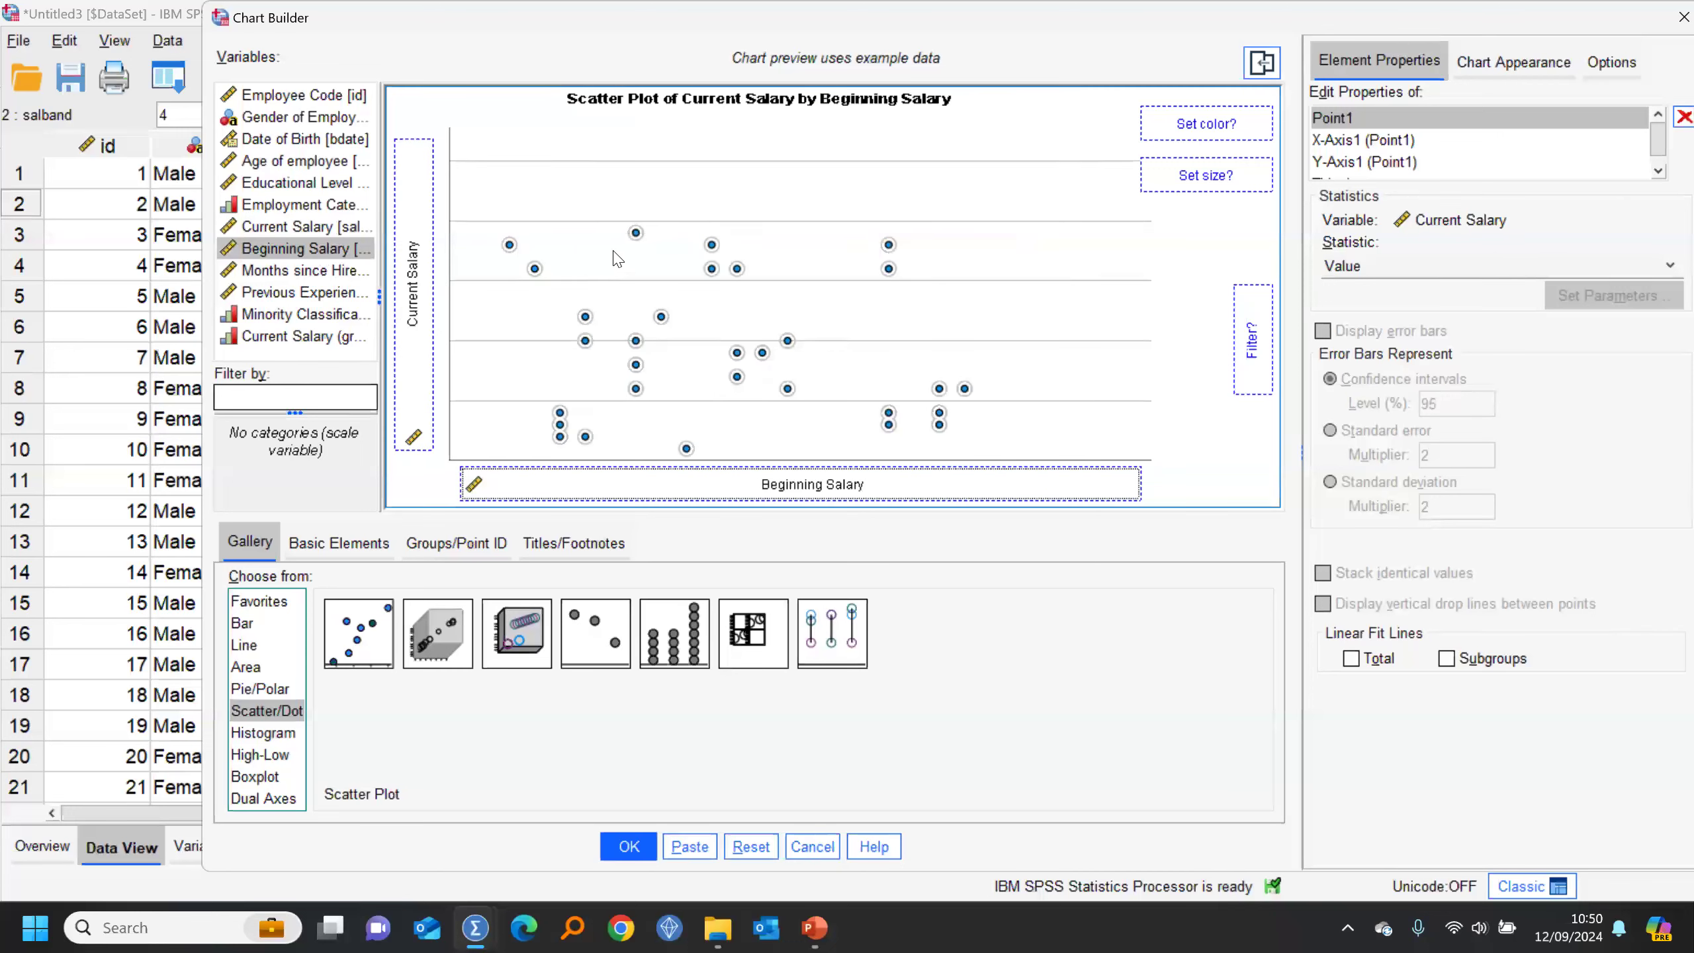
Step: Size the scatter plot's points by Current Salary
left_click(265, 164)
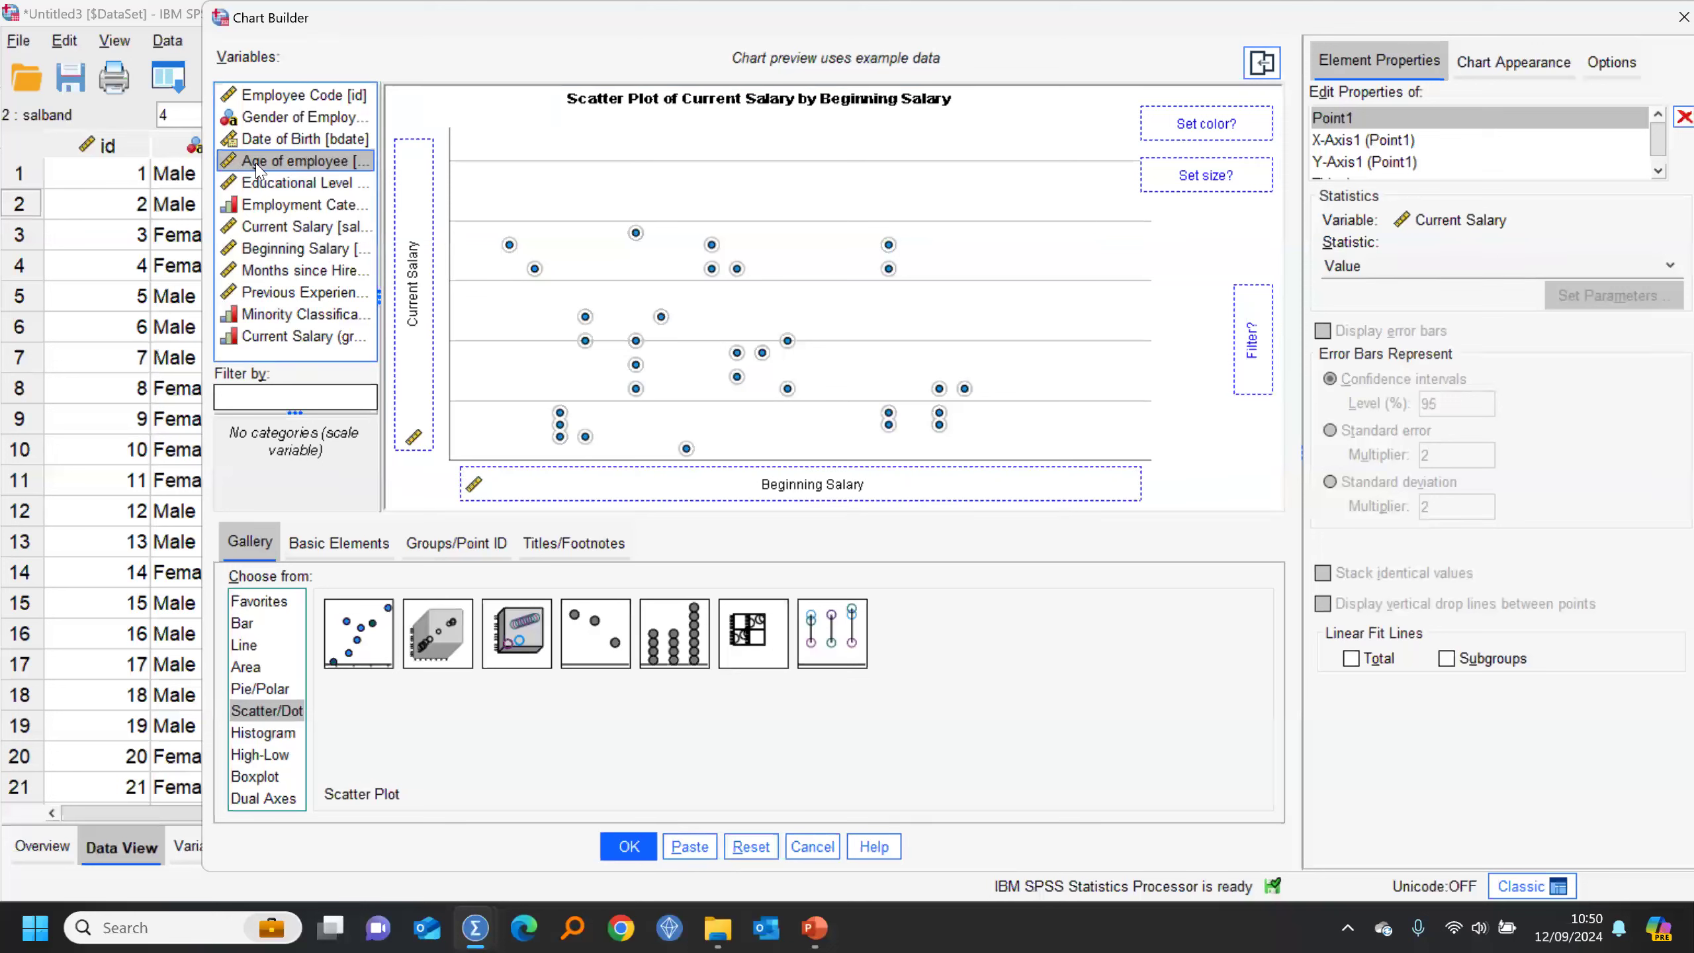
left_click(267, 183)
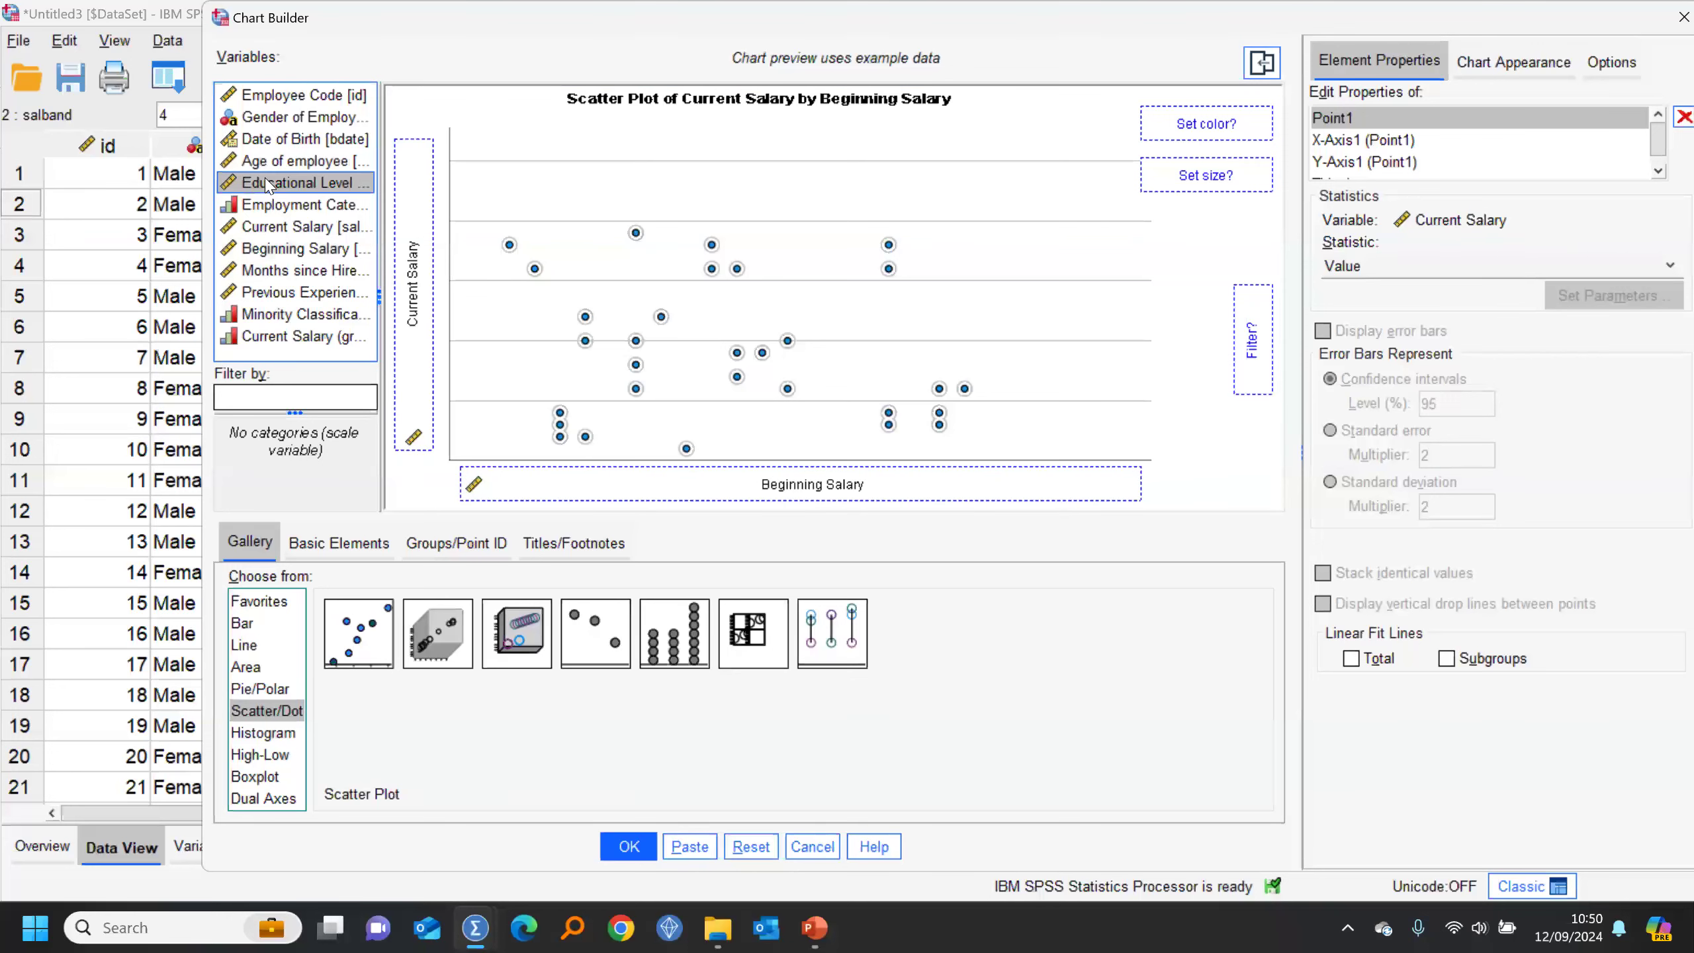
left_click_drag(267, 227, 1184, 125)
left_click_drag(300, 237, 1214, 192)
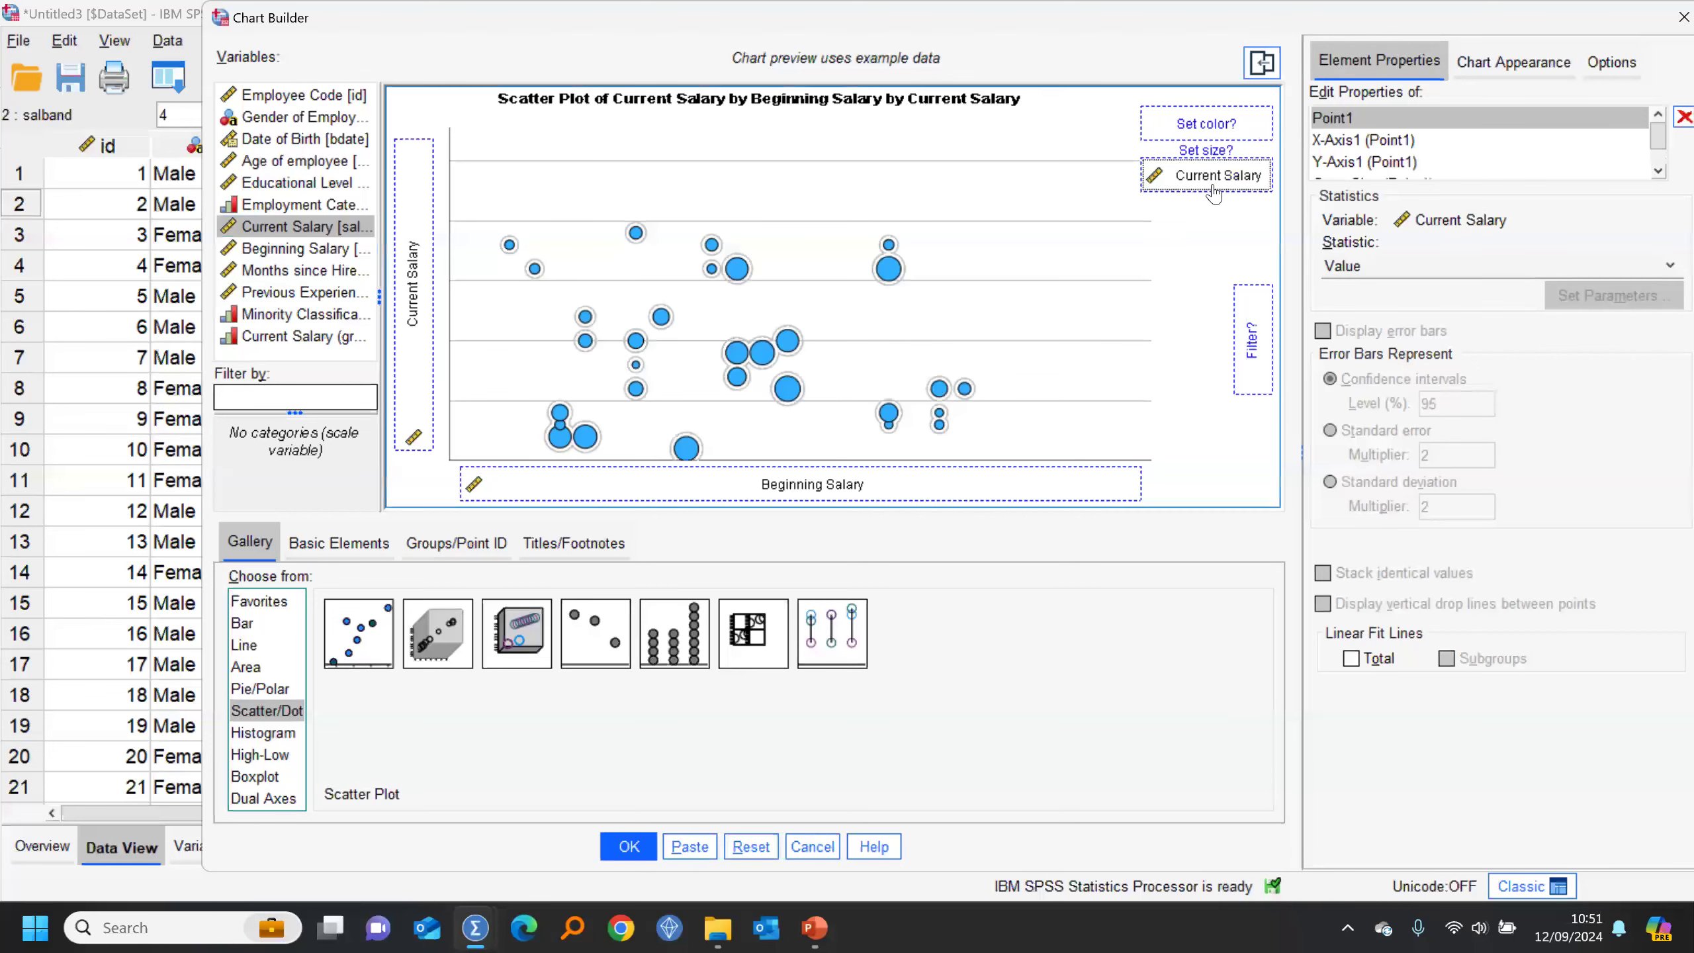
Step: Colour the points by Employment Category and try to generate the scatter plot
left_click(279, 315)
left_click(281, 339)
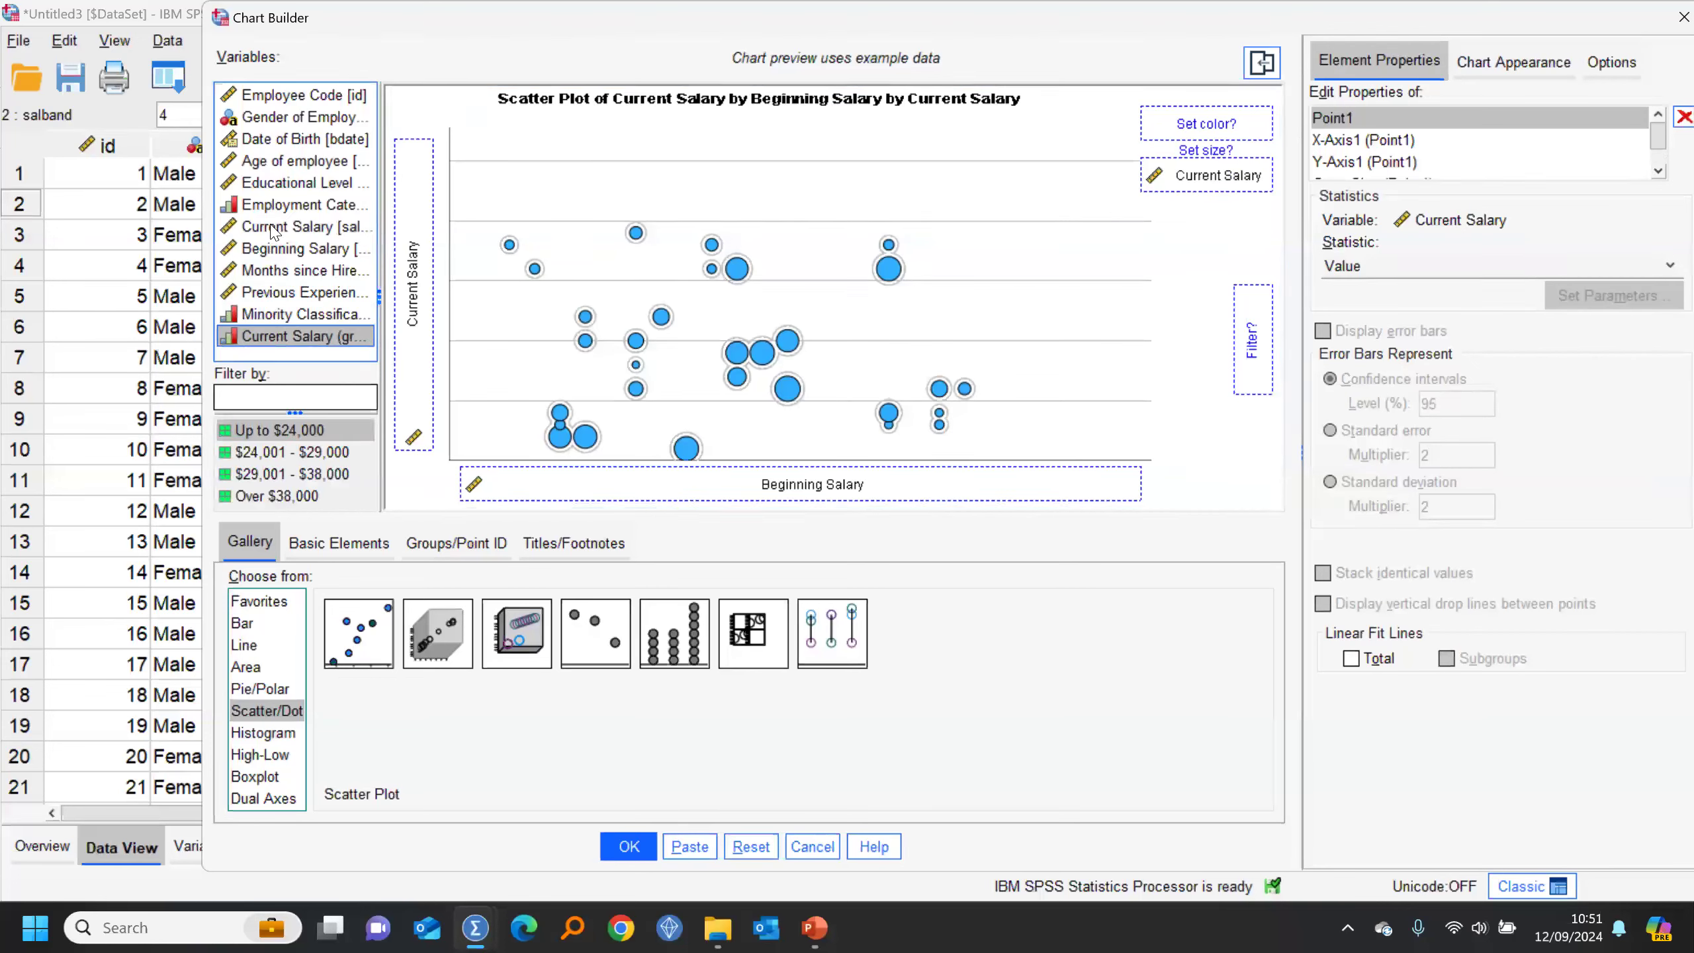
left_click_drag(270, 214, 1209, 126)
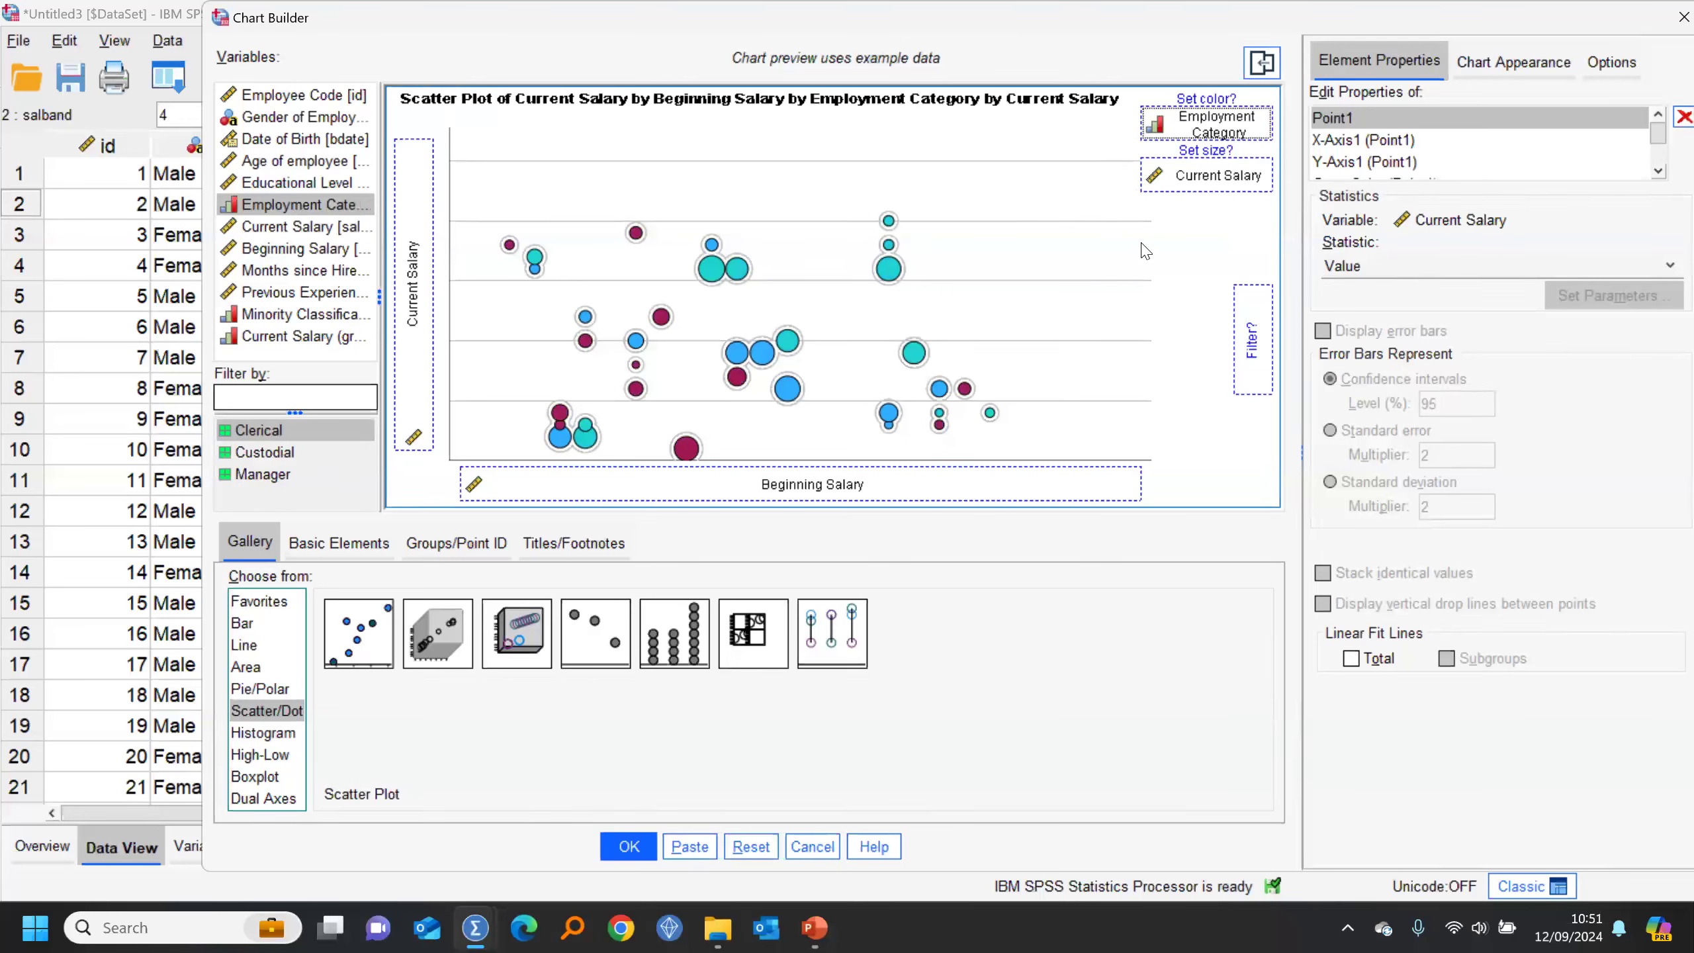
left_click(627, 846)
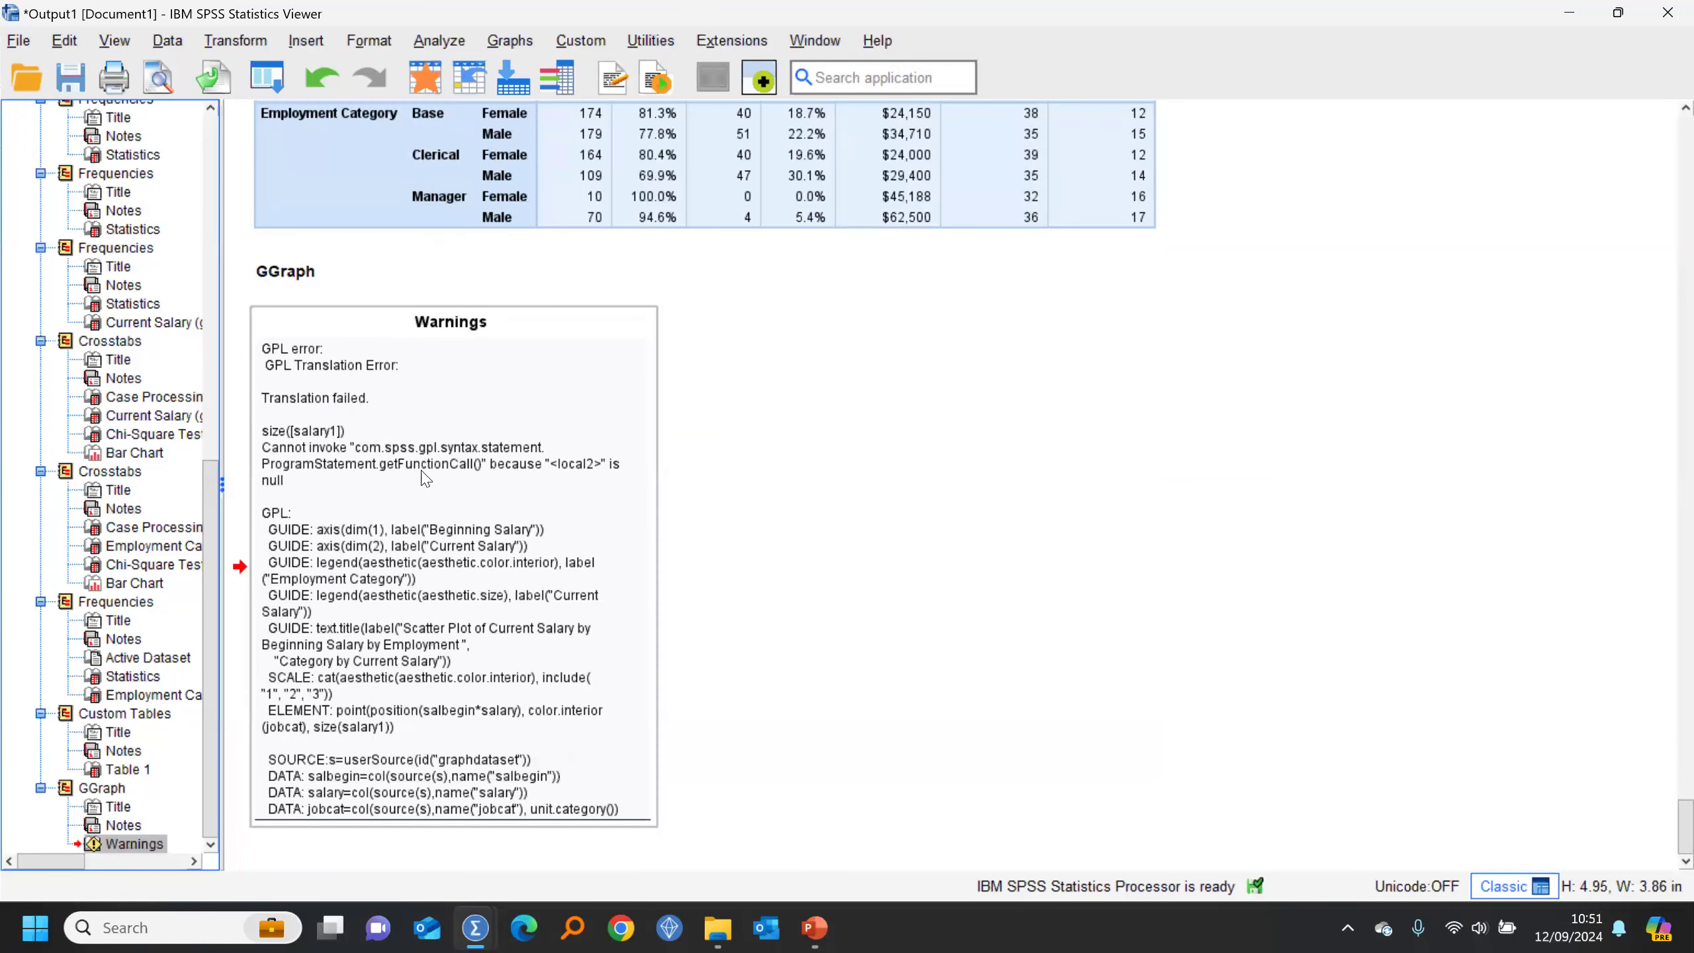
Step: Reopen the Chart Builder and remove the colour and size variables from the scatter plot
left_click(274, 78)
left_click(302, 117)
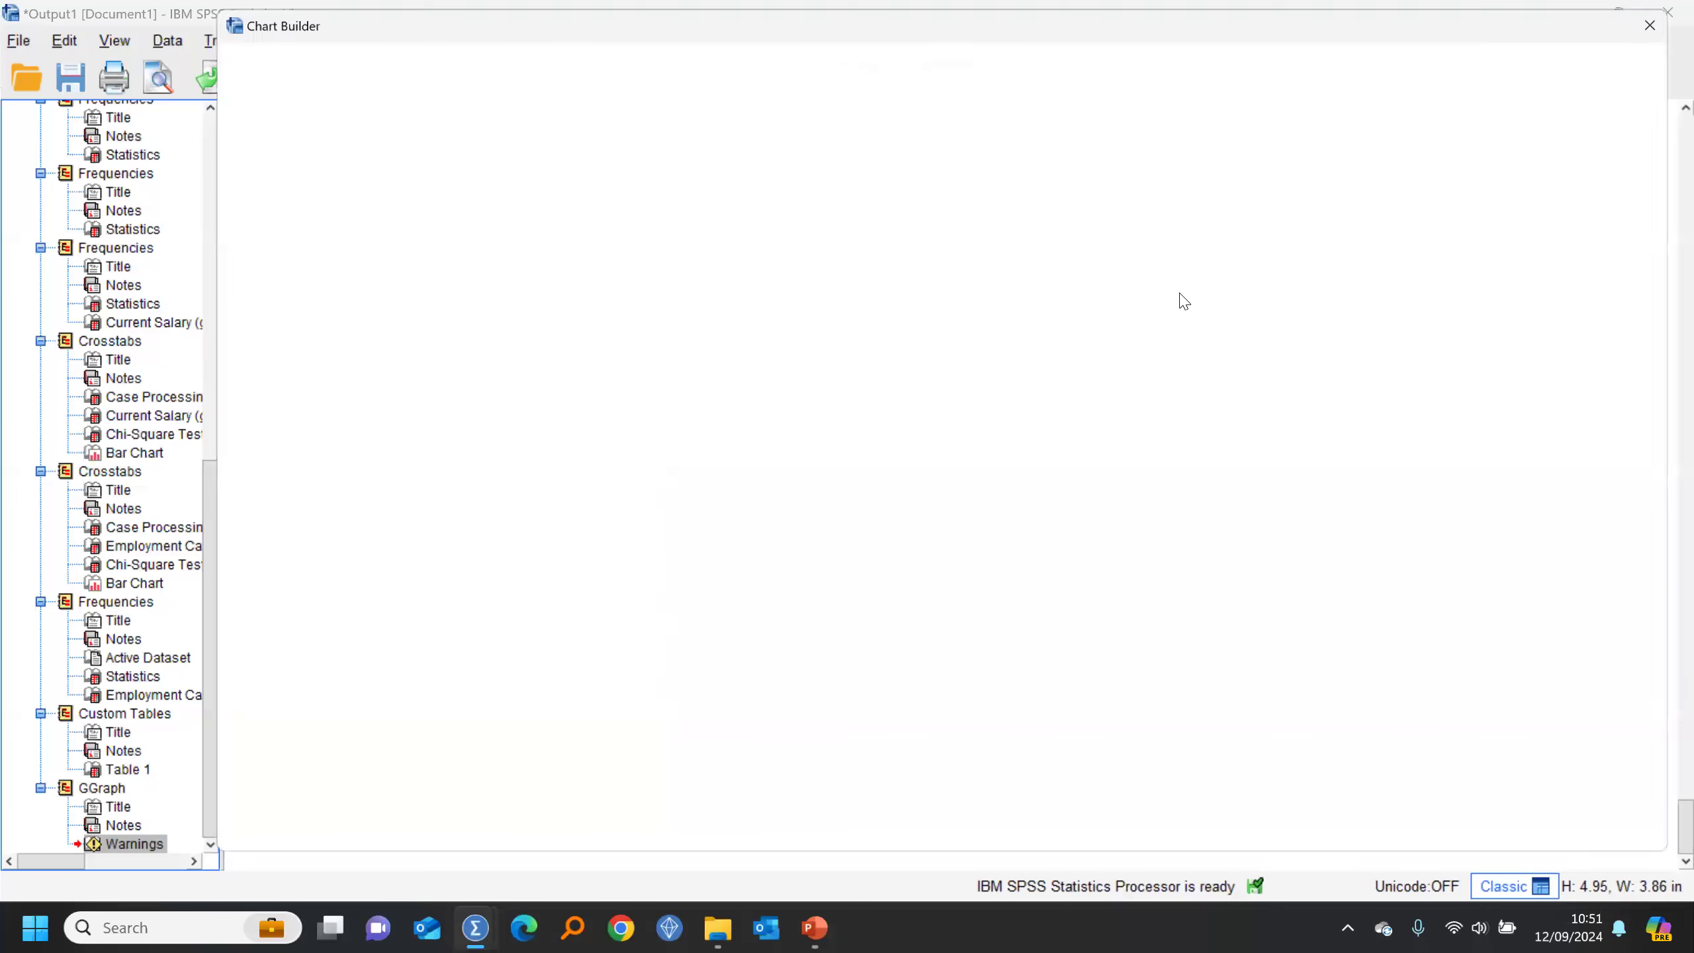
left_click_drag(1195, 133, 300, 114)
left_click_drag(1181, 176, 233, 172)
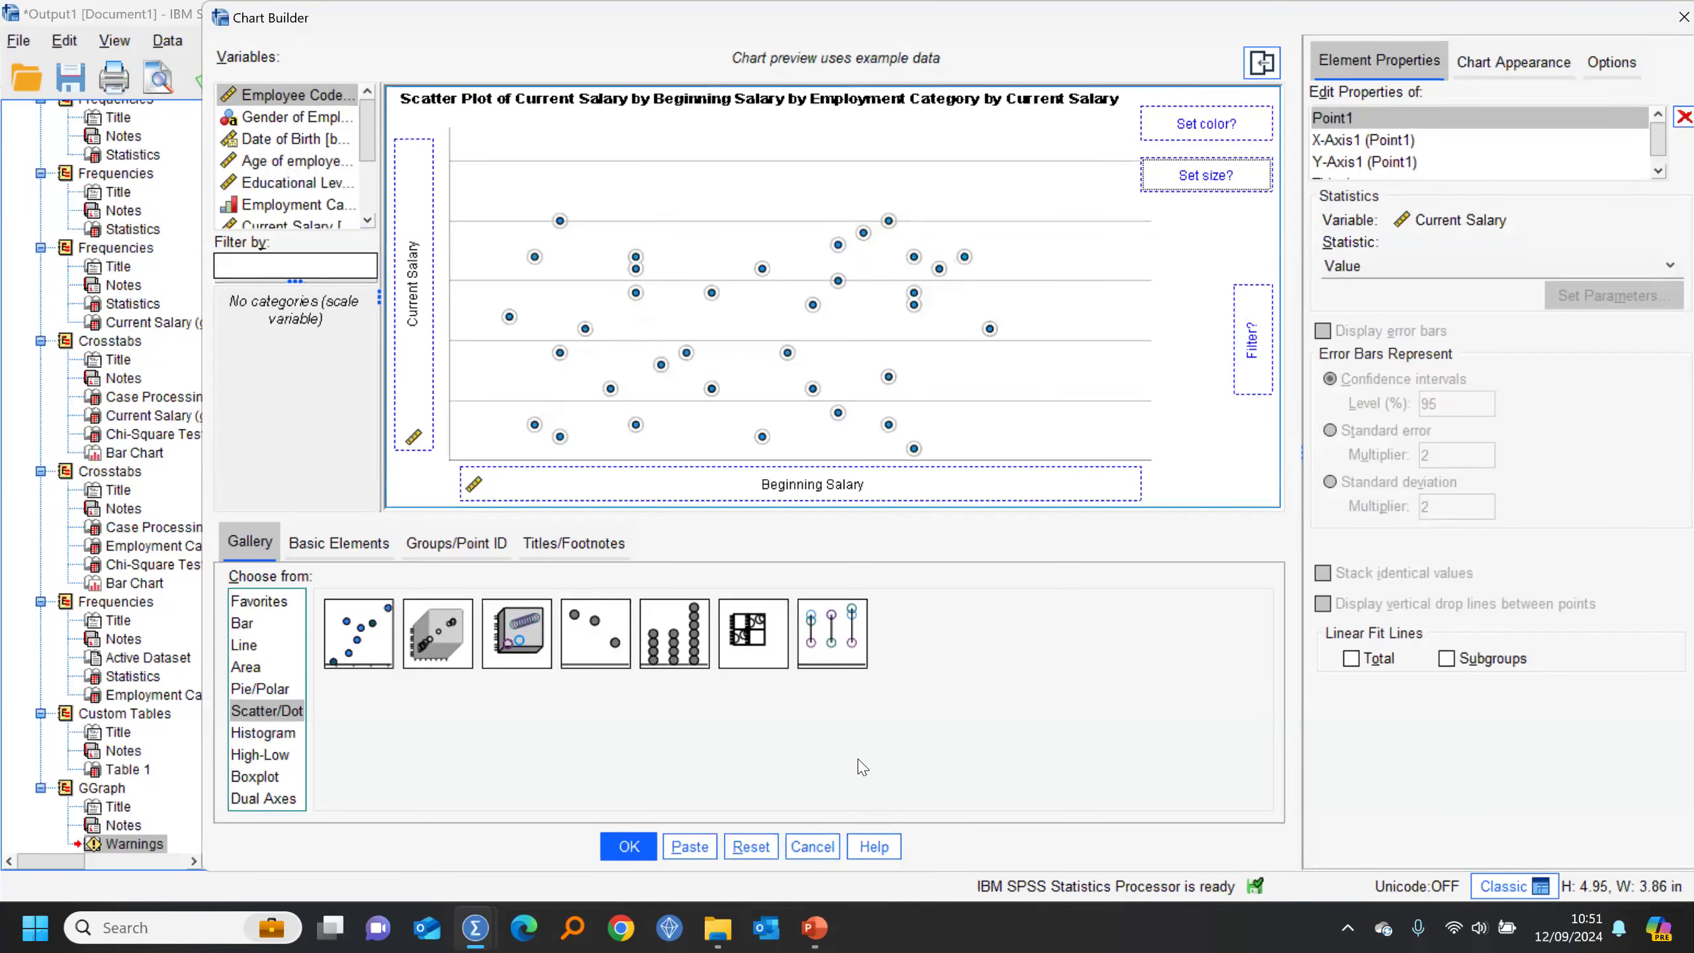
Step: Generate the plain scatter plot of Current Salary by Beginning Salary and select it in the output
left_click(627, 846)
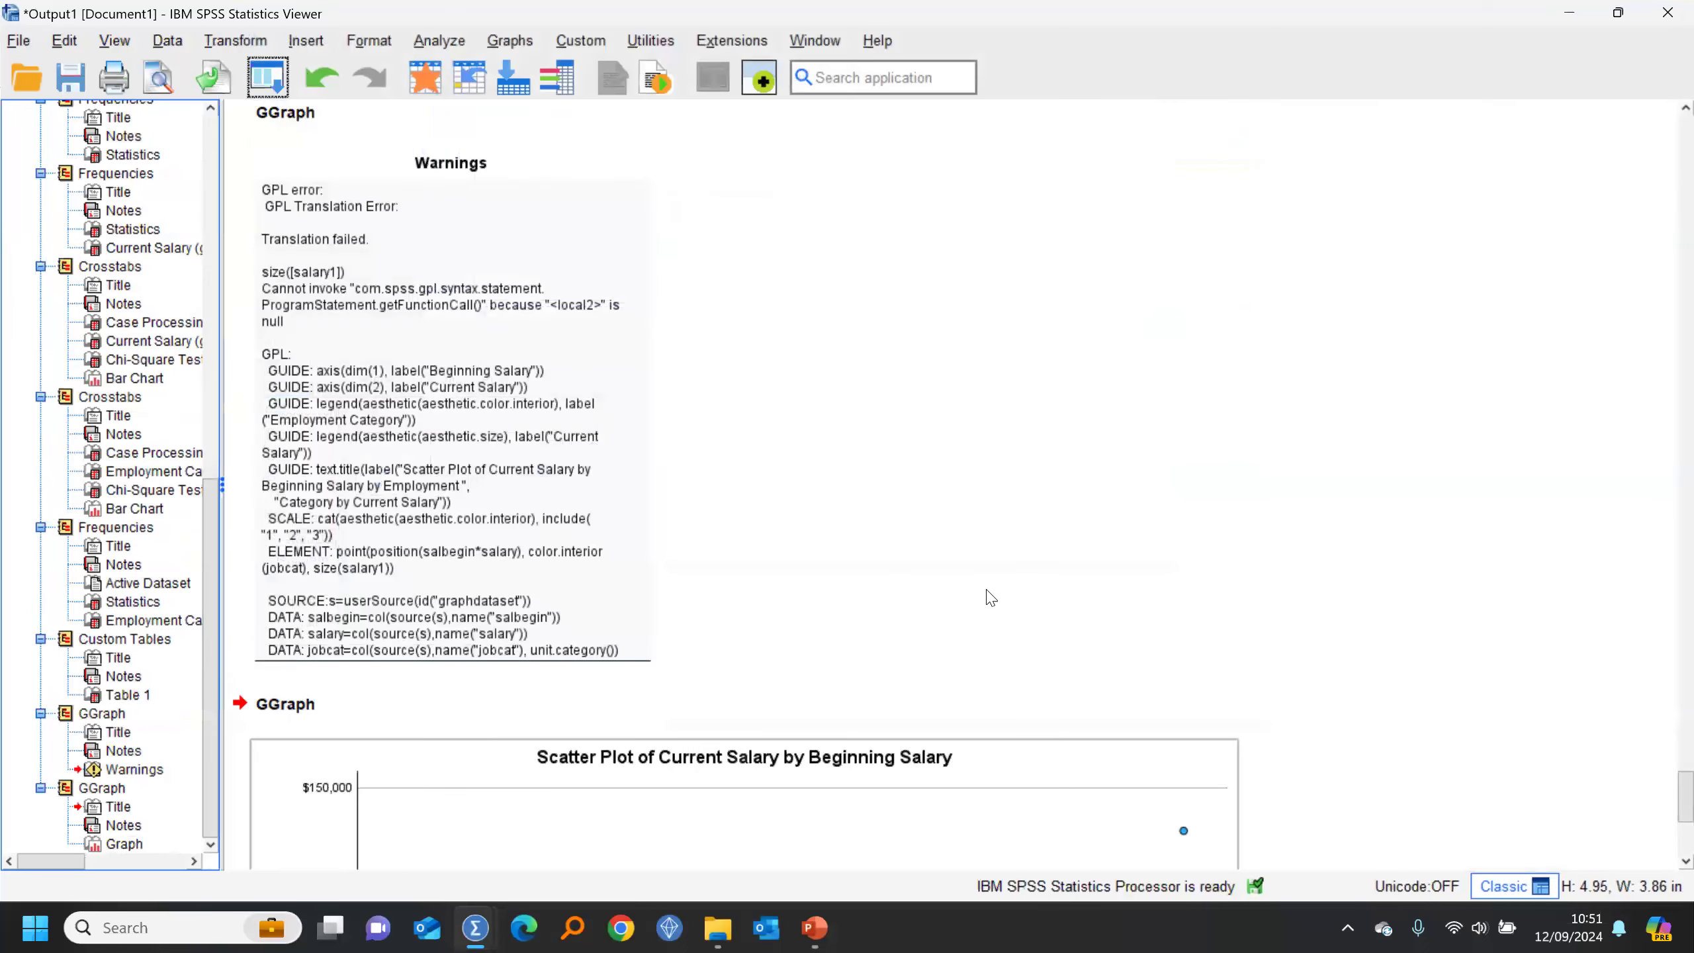
left_click(834, 478)
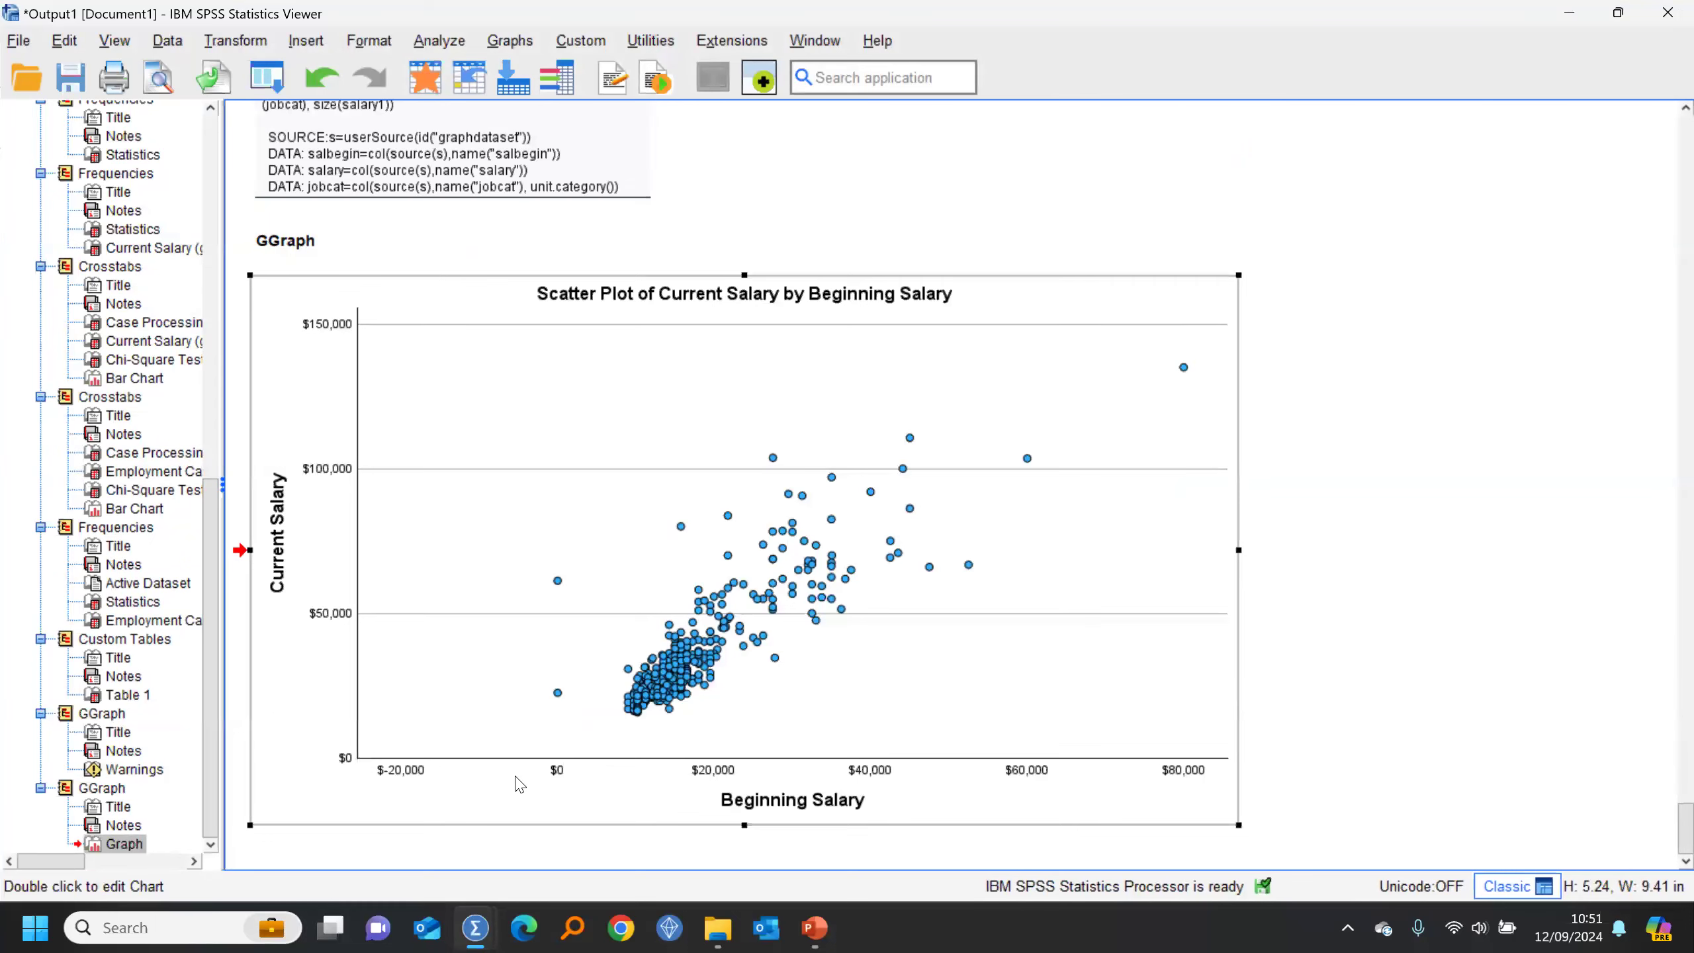
Step: Run descriptive statistics for the salbegin variable from the Data Editor's variable list
left_click(427, 77)
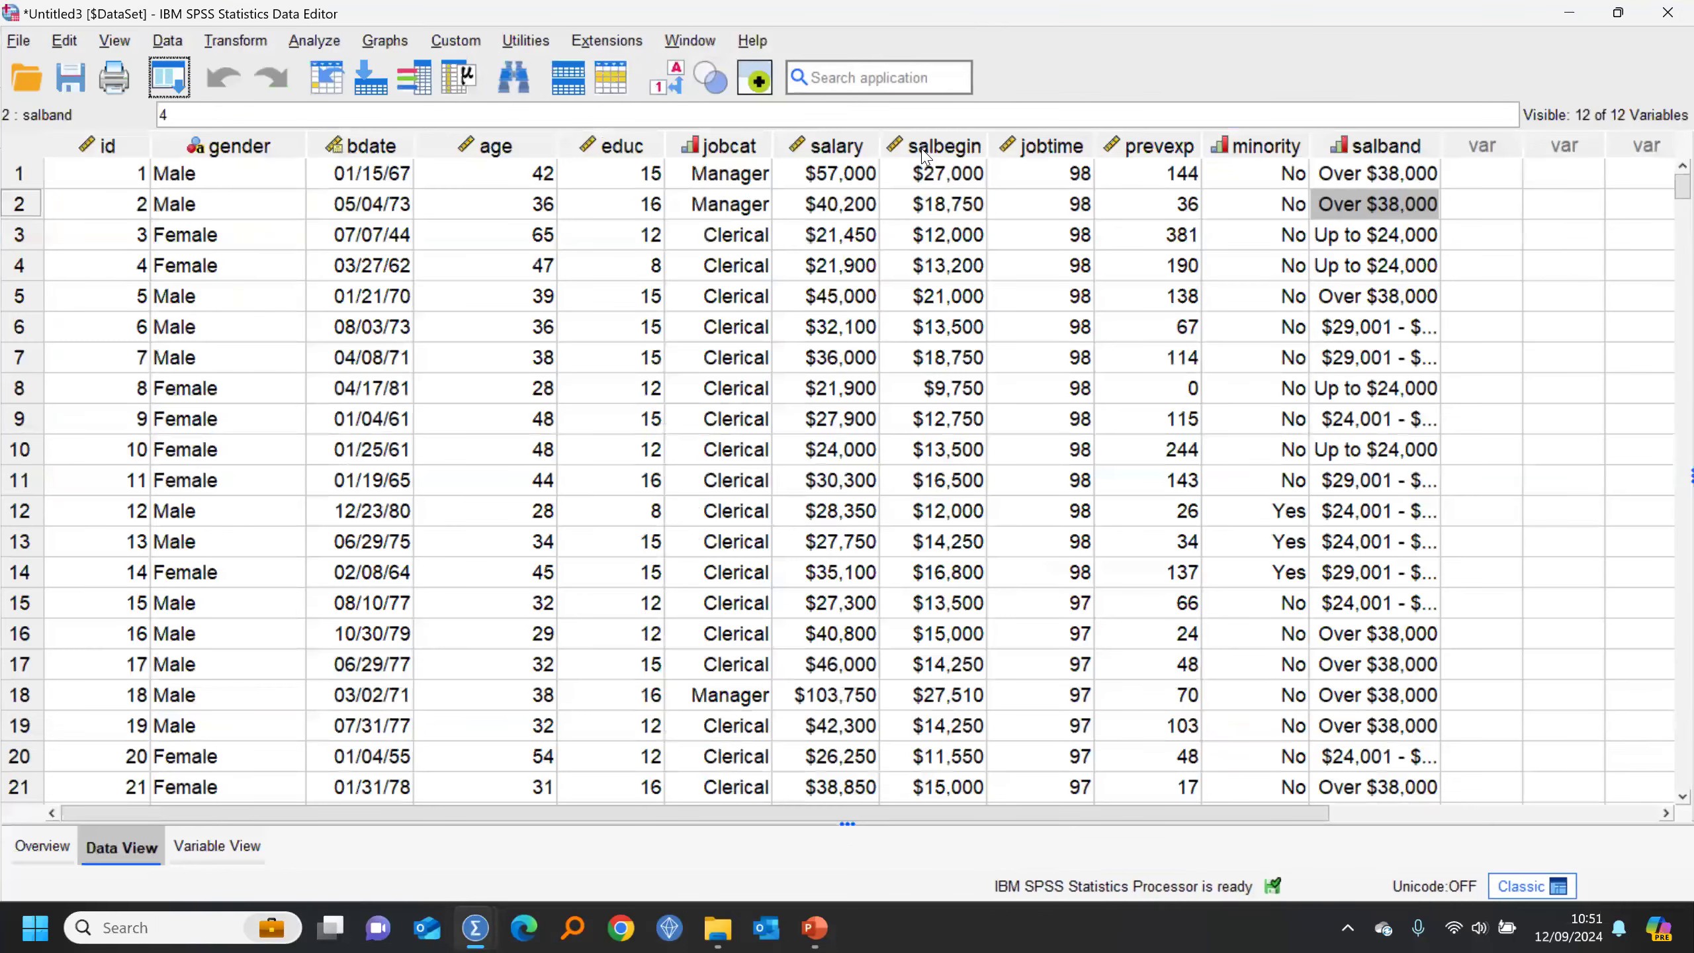
left_click(924, 151)
key("ctrl+t")
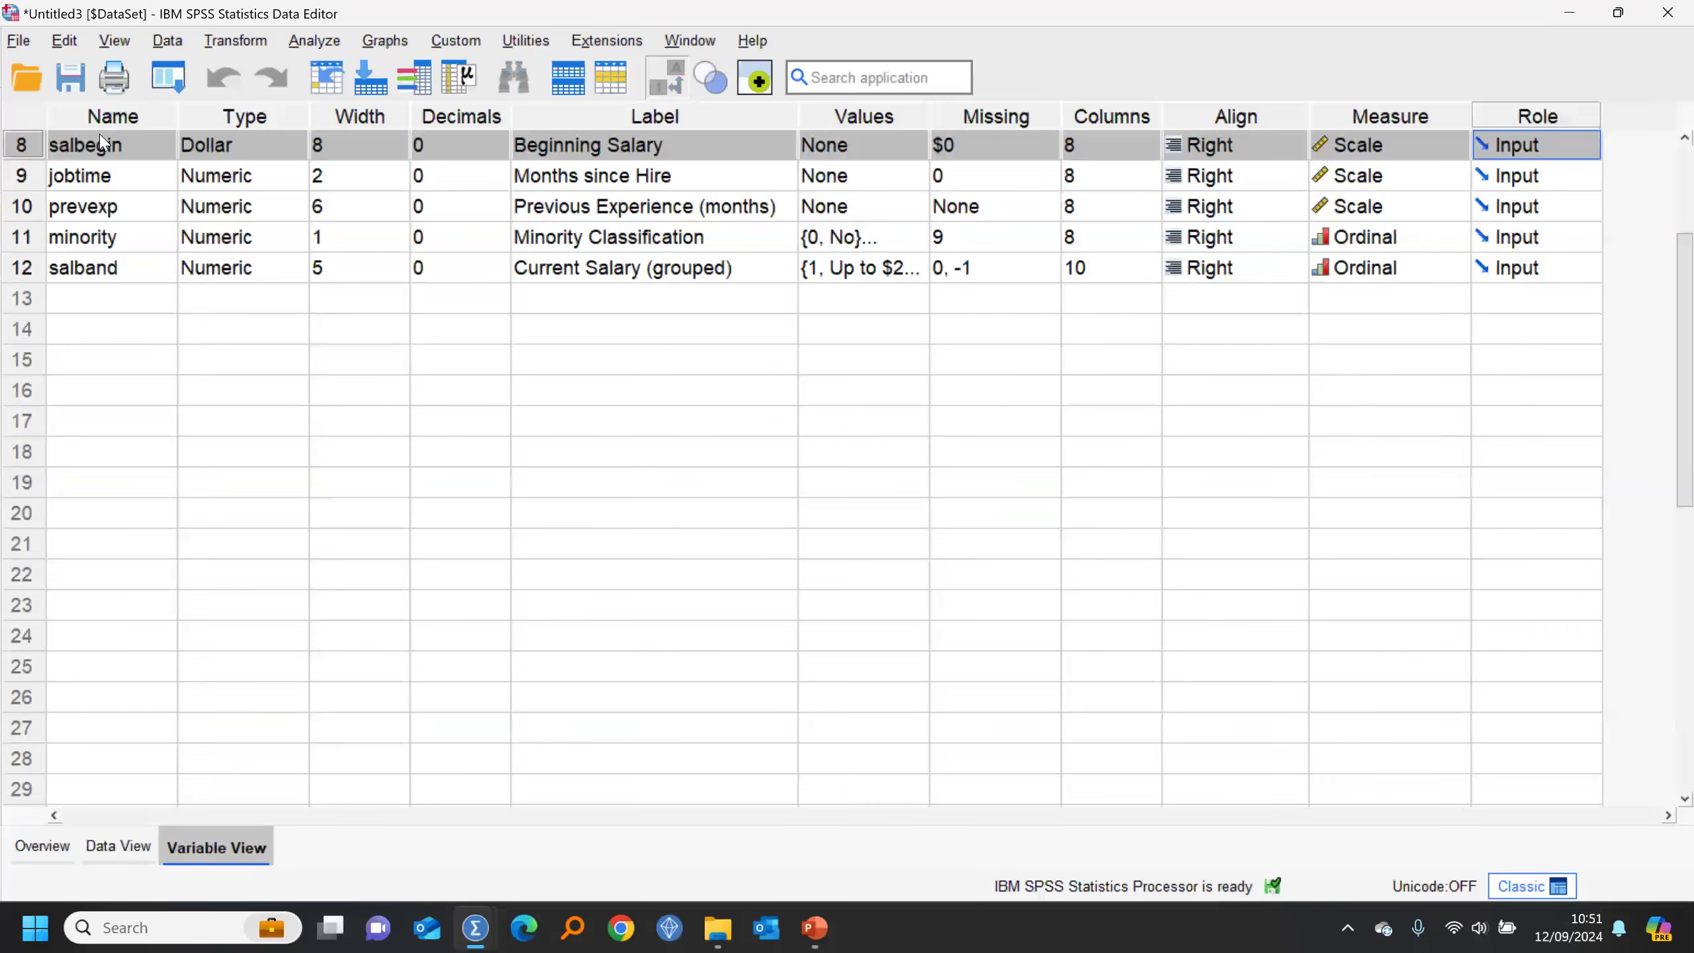
right_click(98, 143)
key("Return")
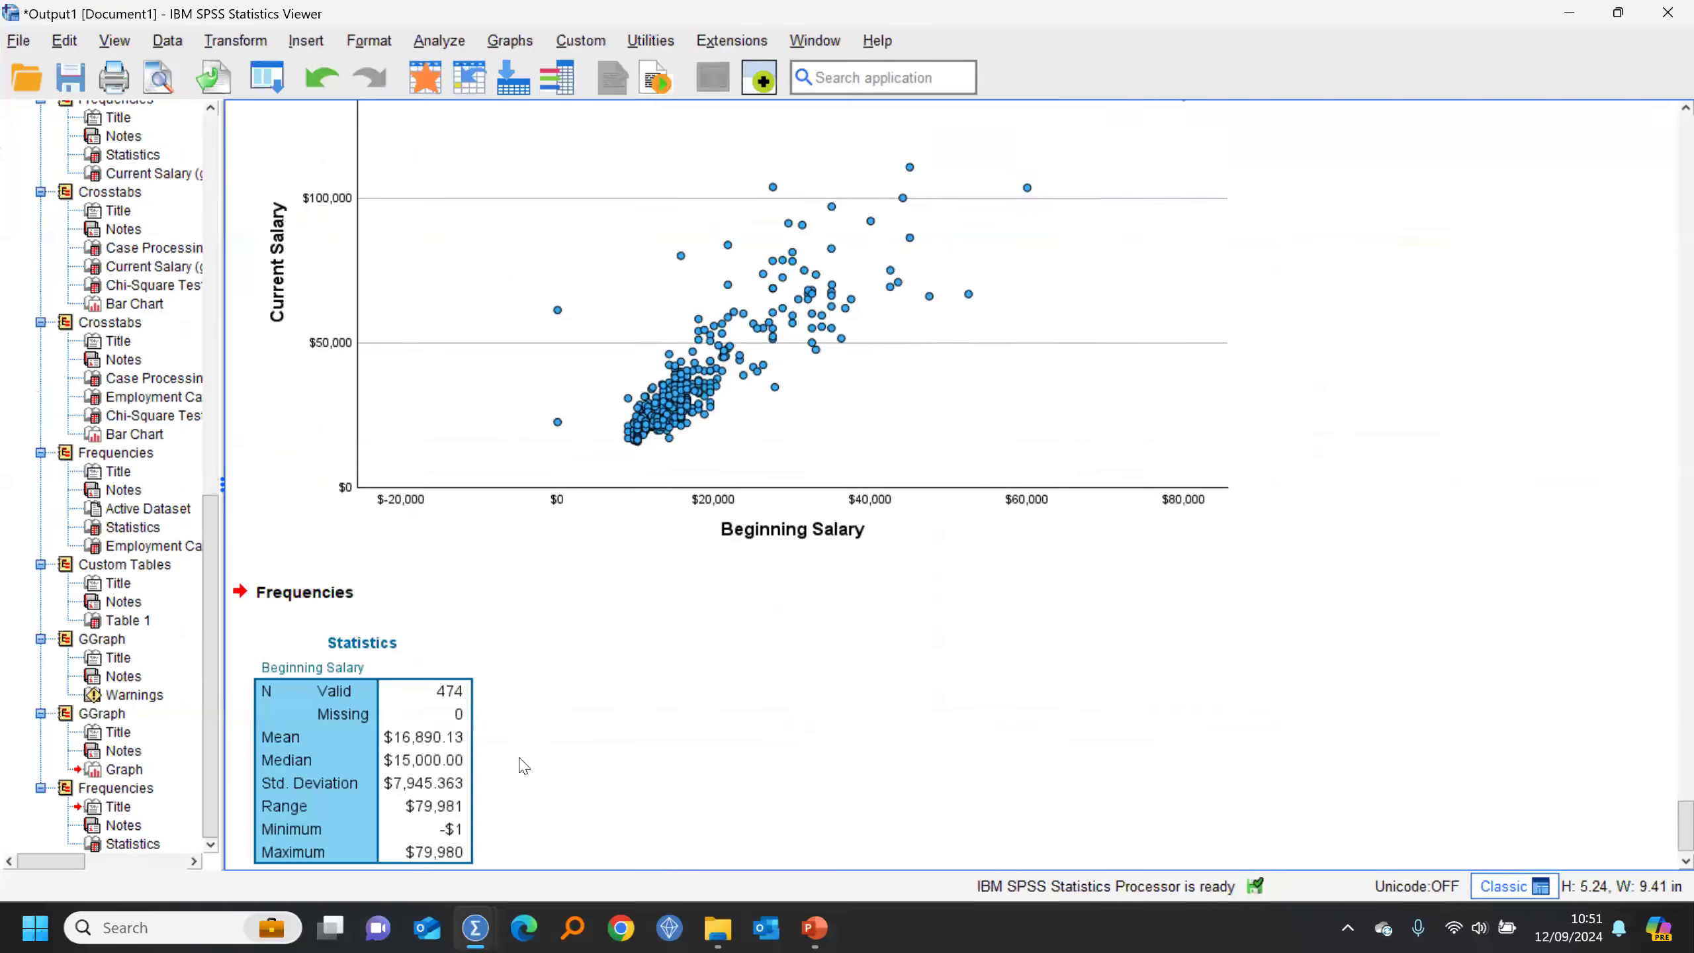
Step: Add -1 as a second discrete missing value for the salbegin variable
left_click(425, 75)
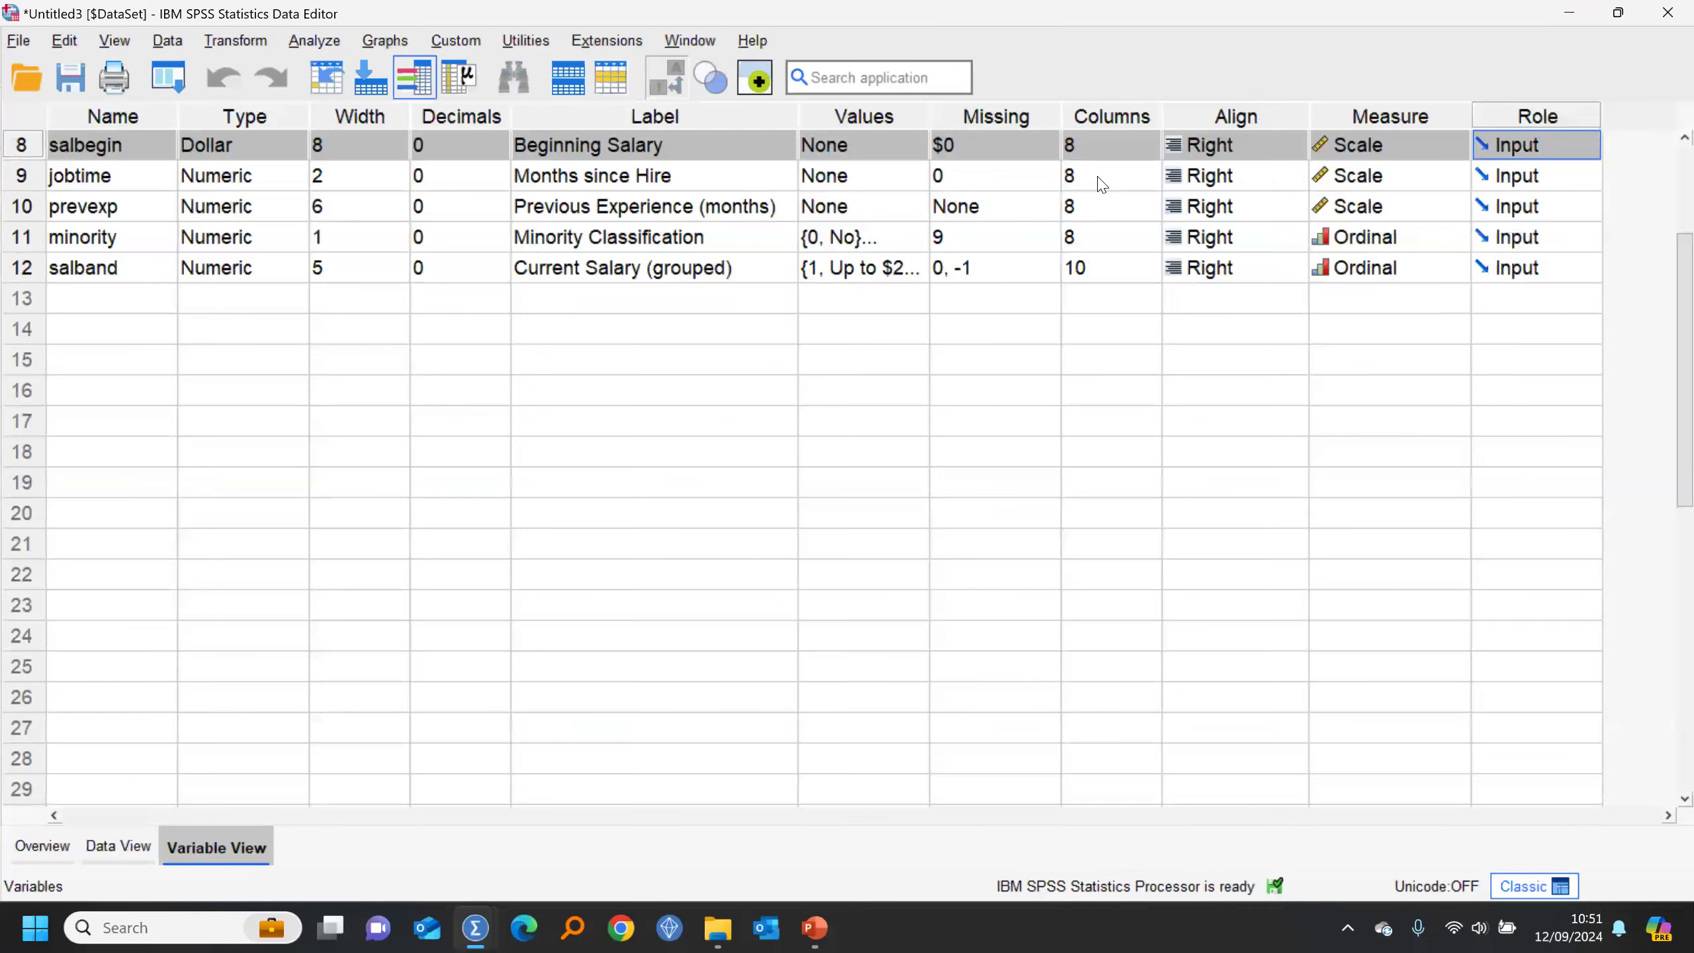
left_click(1003, 144)
left_click(1045, 145)
left_click(881, 424)
type("-1")
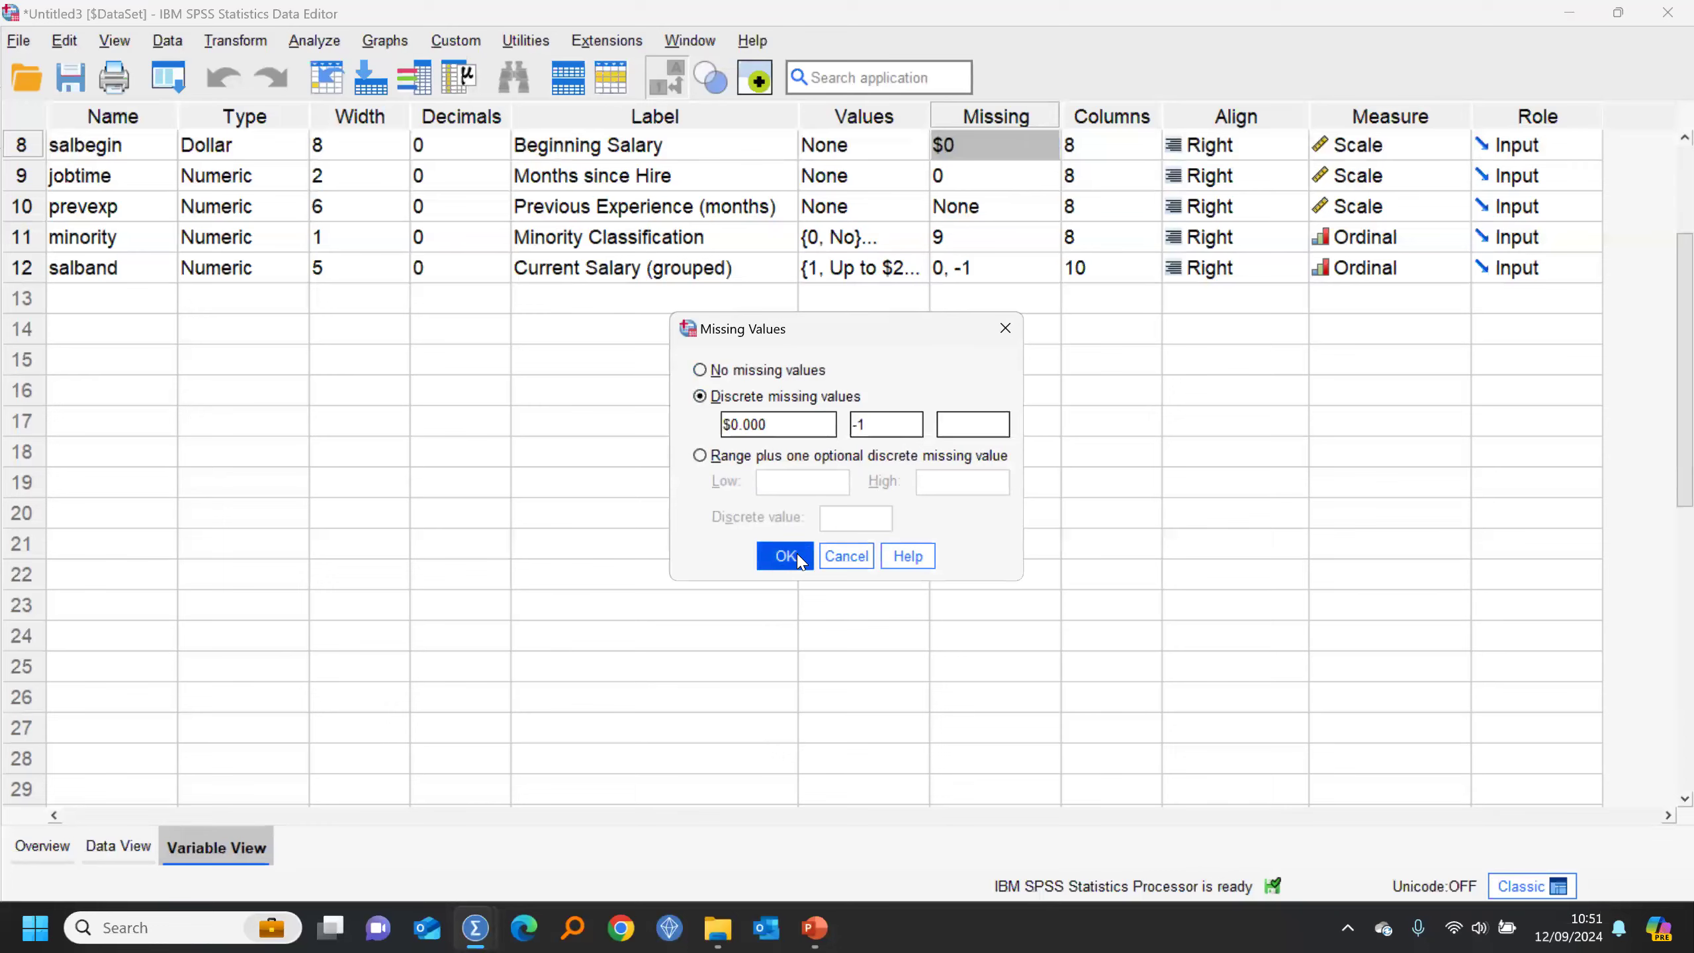
left_click(796, 558)
left_click(103, 842)
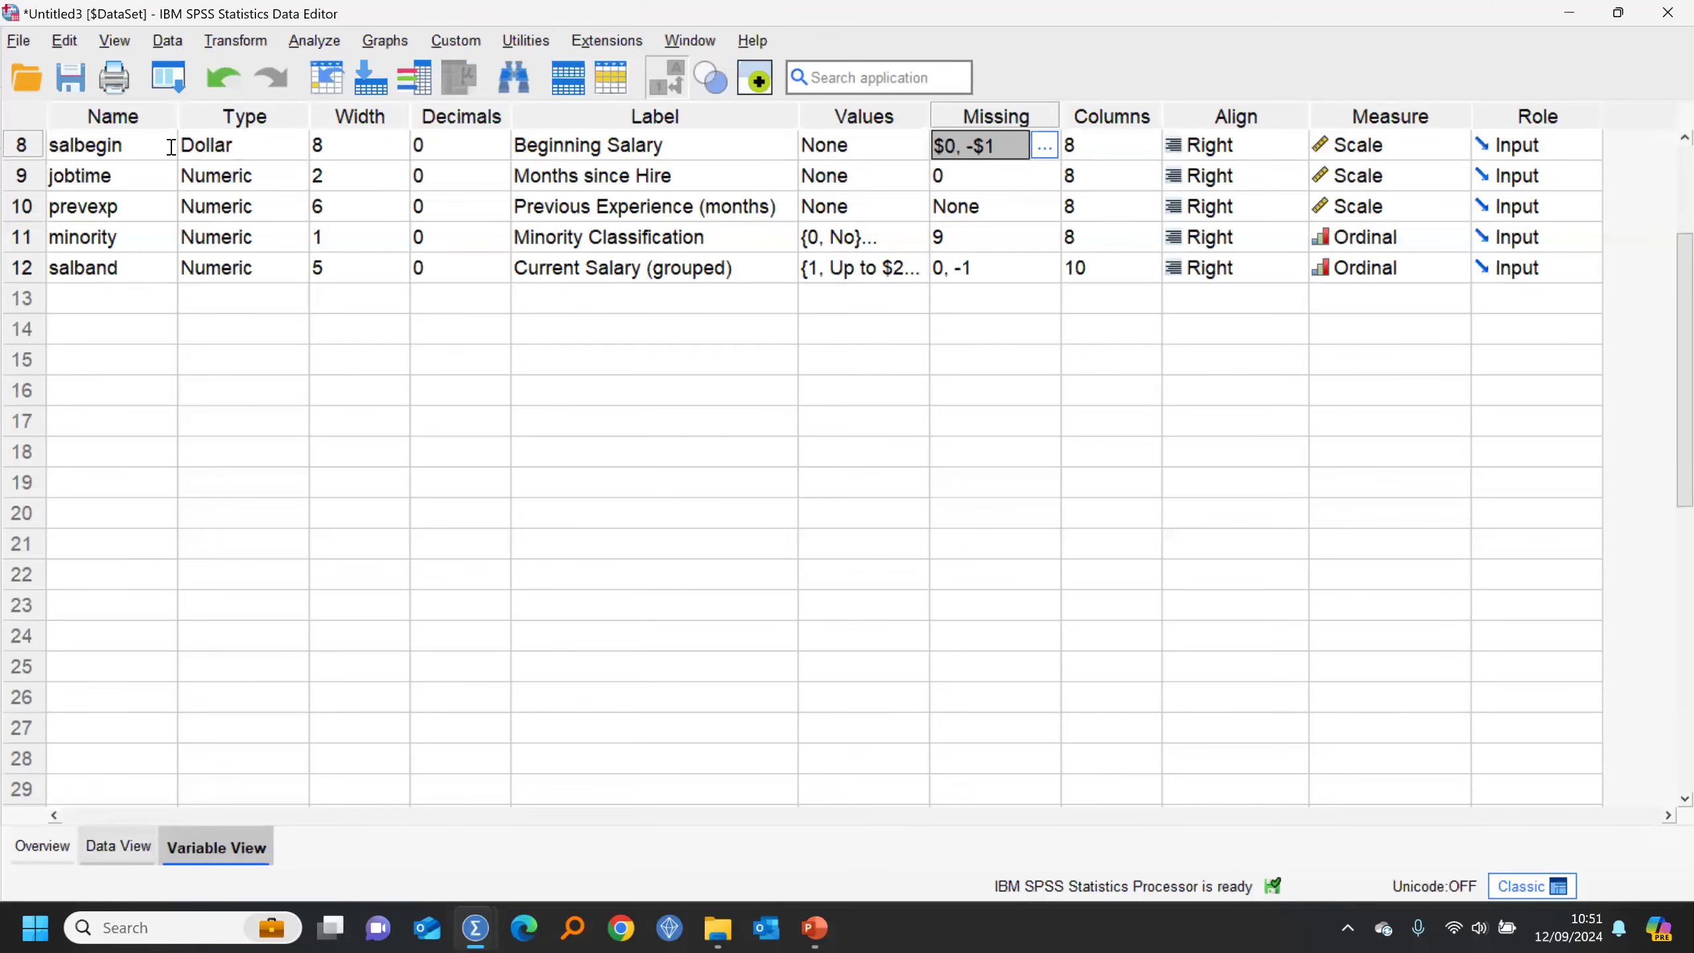
Step: Regenerate the scatter plot of Current Salary by Beginning Salary and compare it with the earlier plot
left_click(175, 90)
left_click(183, 115)
left_click(629, 845)
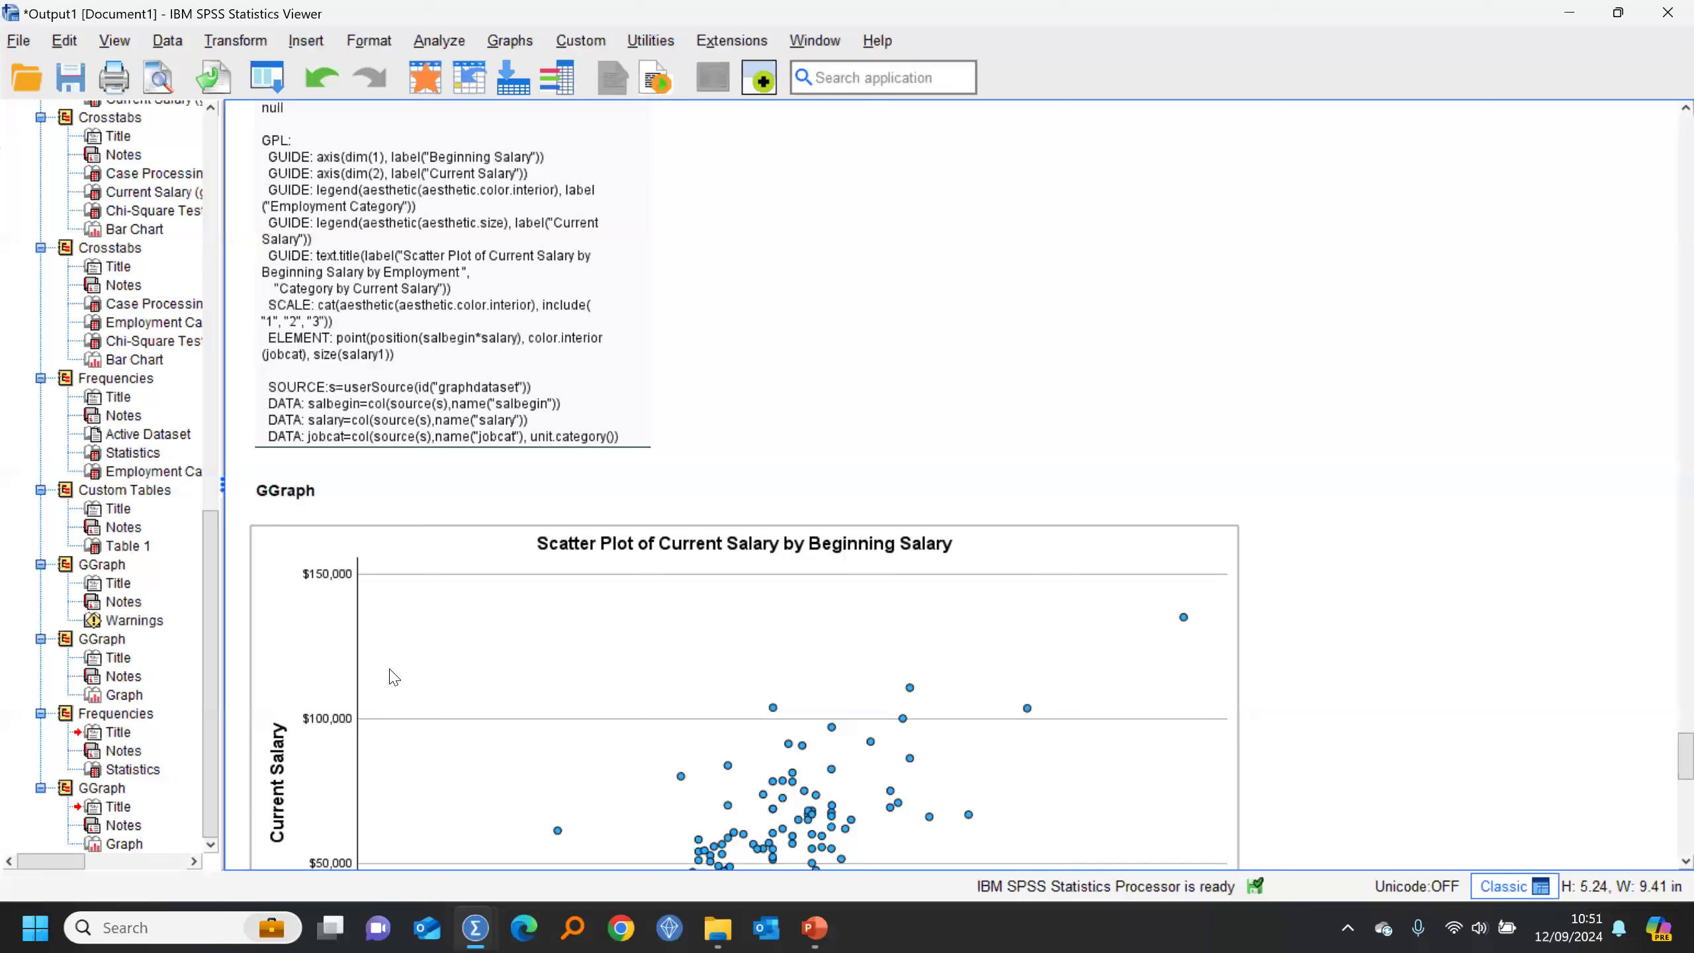
scroll(397, 671, "up", 10)
scroll(753, 447, "down", 10)
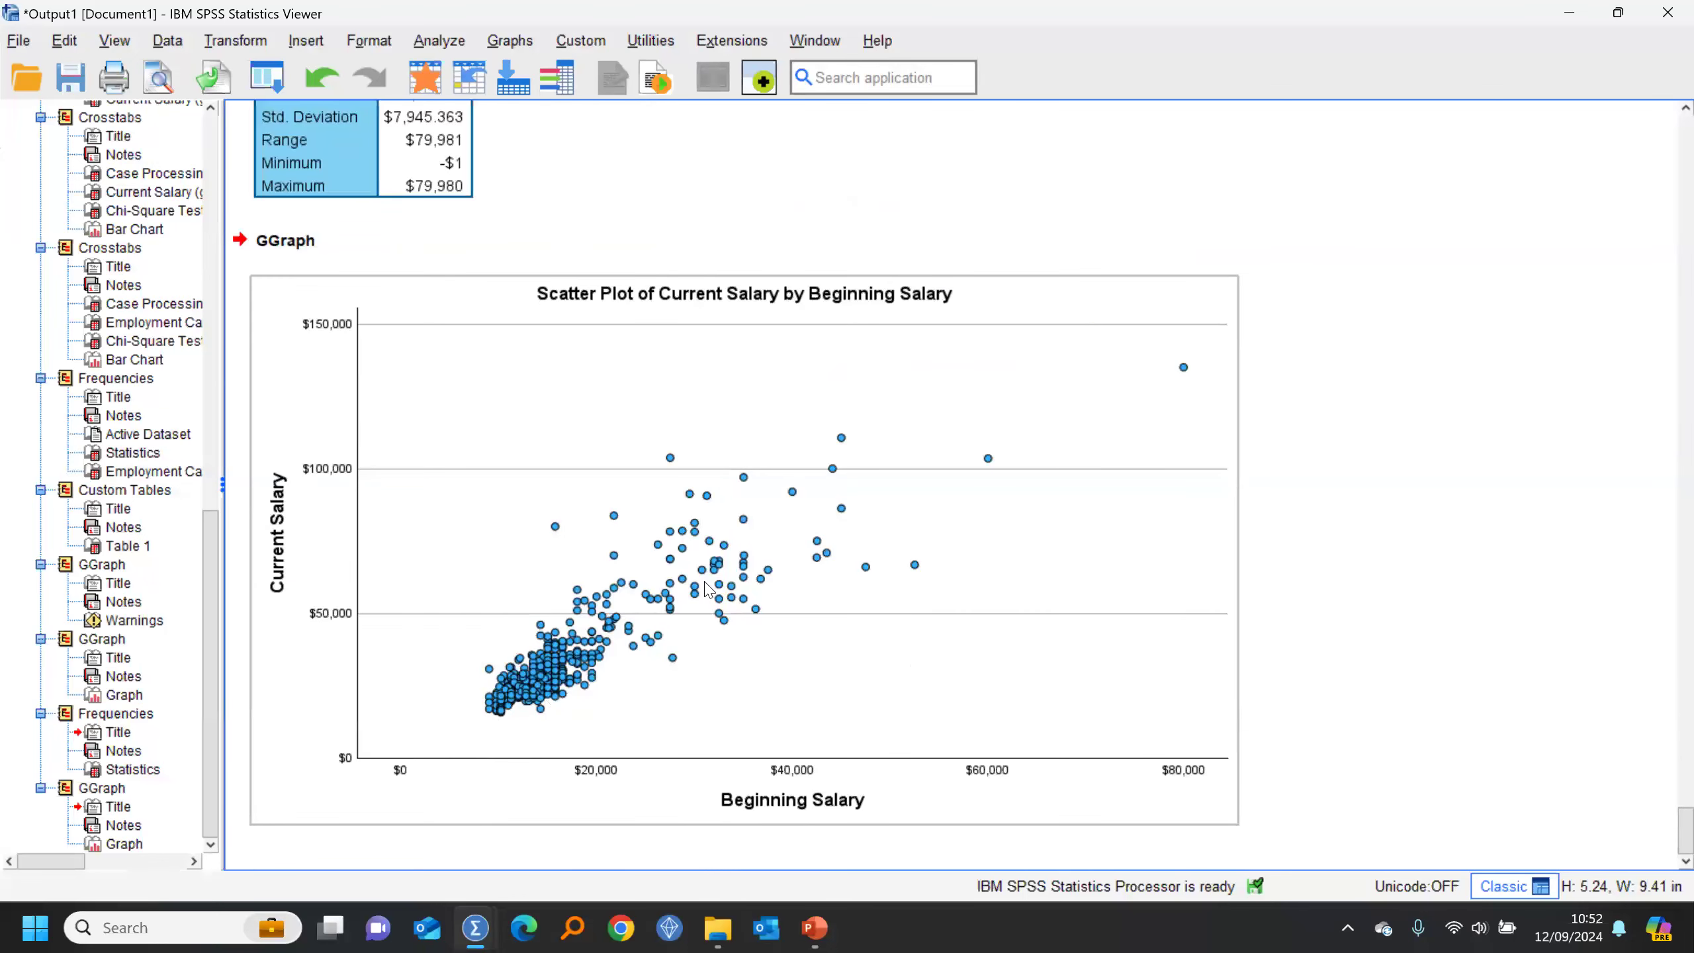
Step: Colour the scatter plot's points by Employment Category and generate the chart
left_click(293, 118)
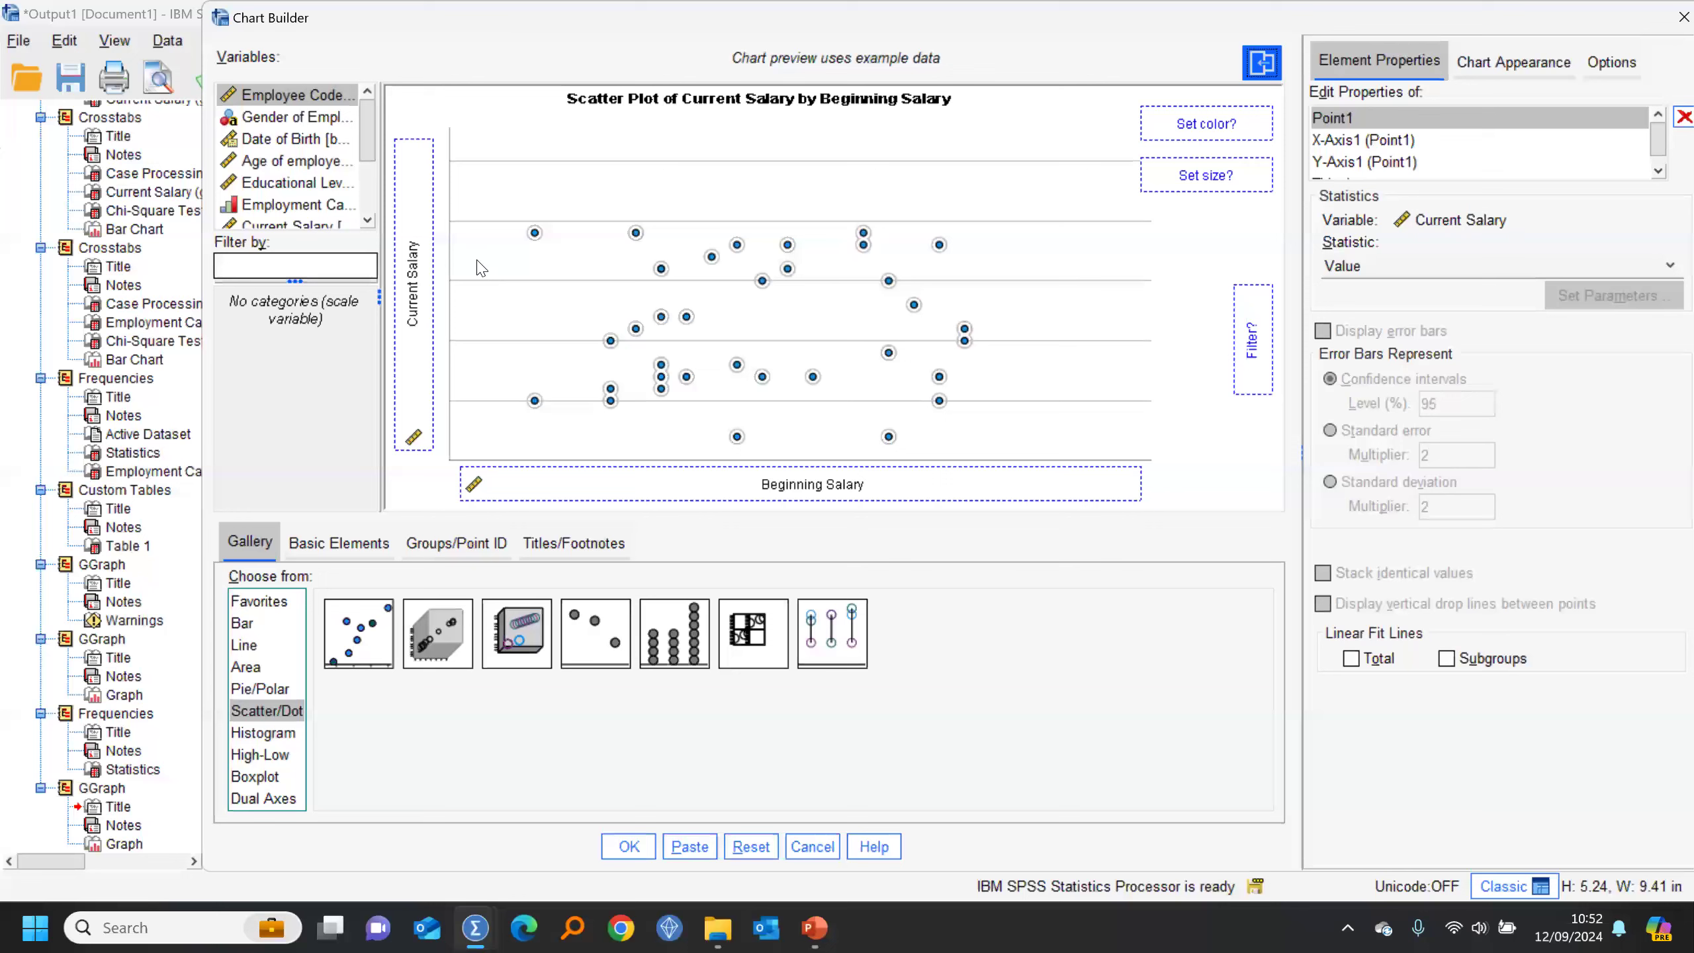
left_click_drag(304, 212, 1201, 125)
left_click(629, 846)
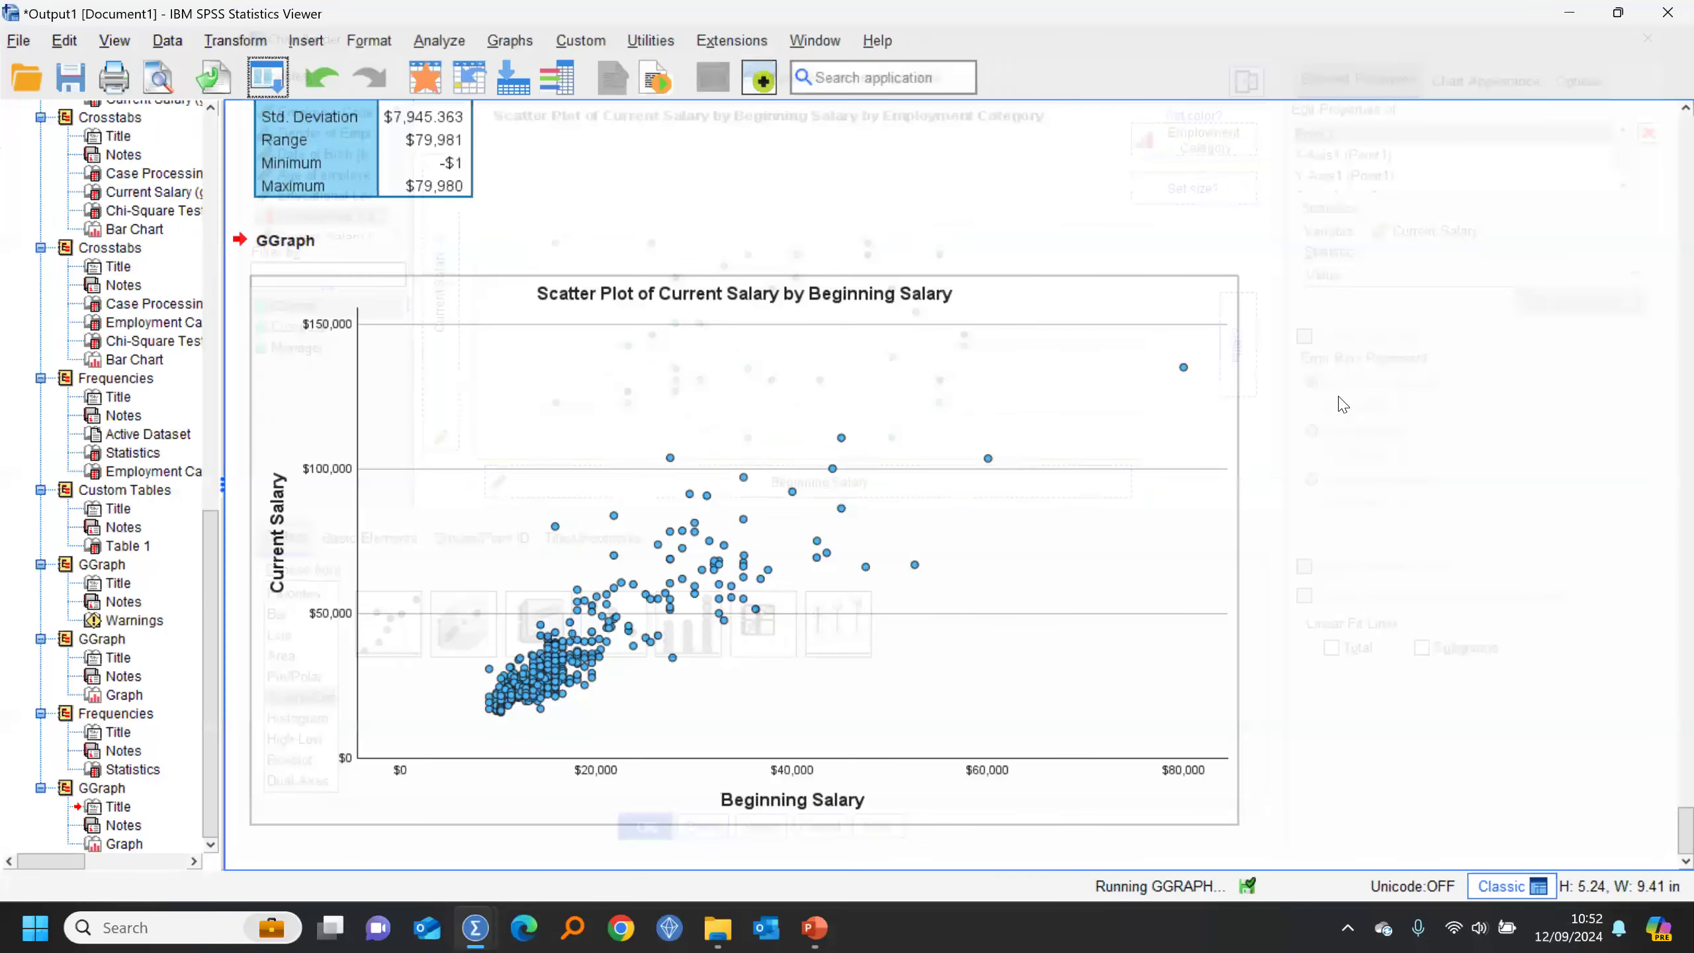
left_click(1107, 546)
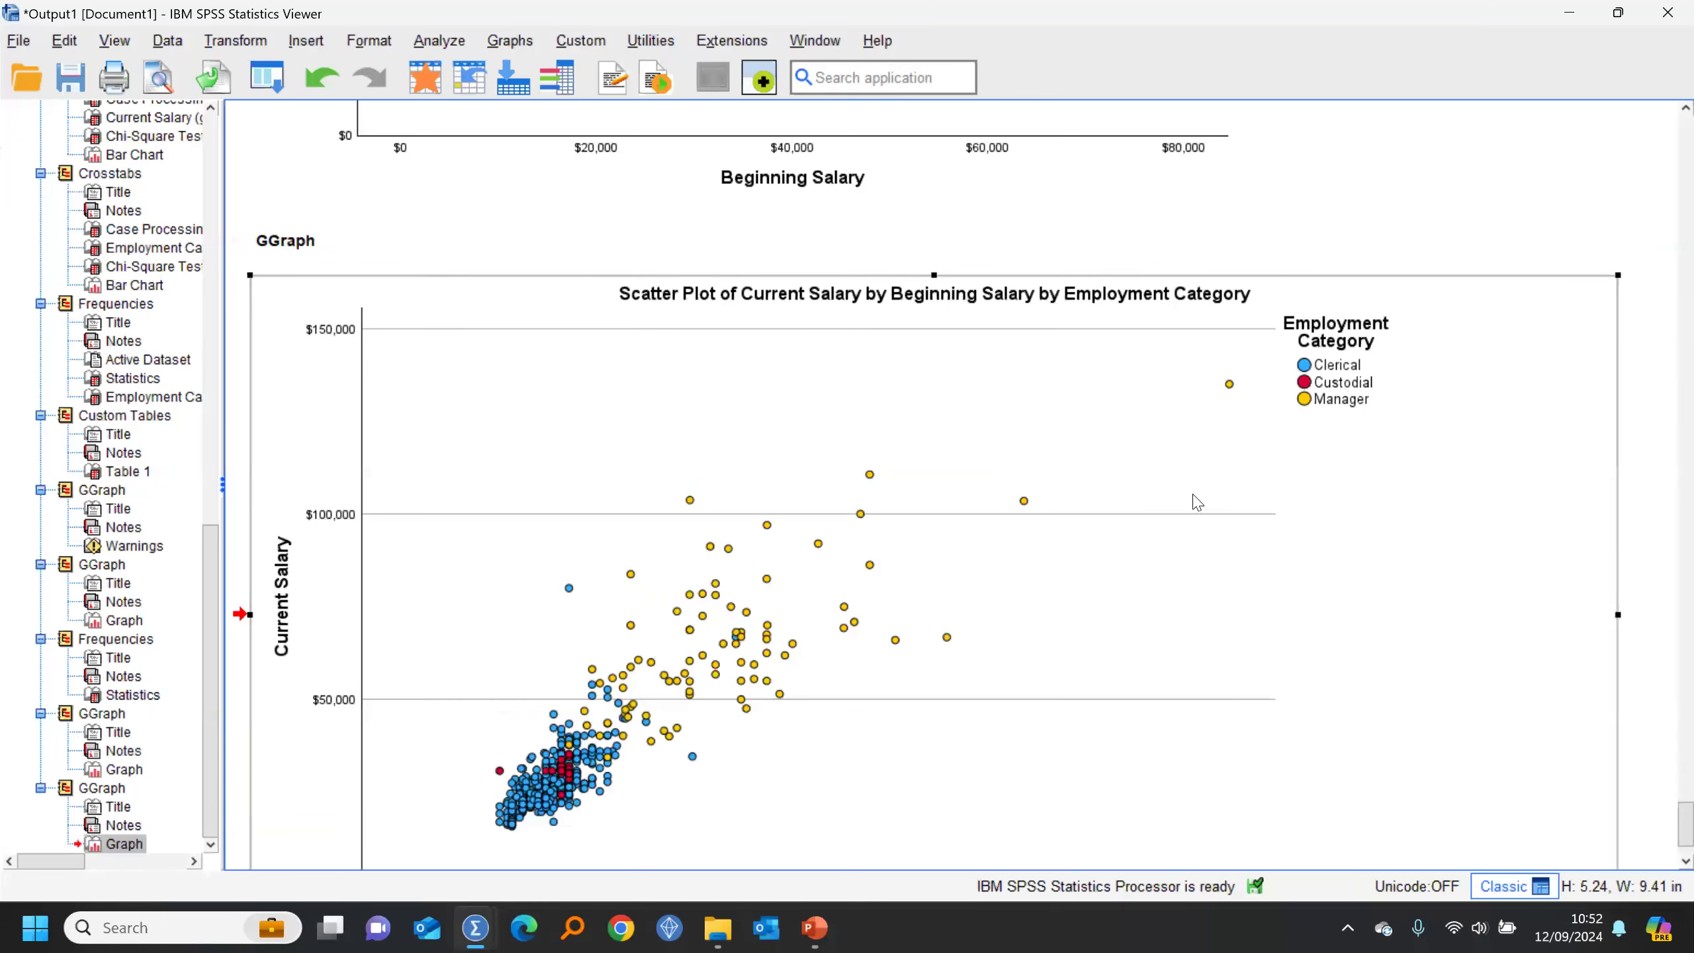
scroll(980, 571, "down", 2)
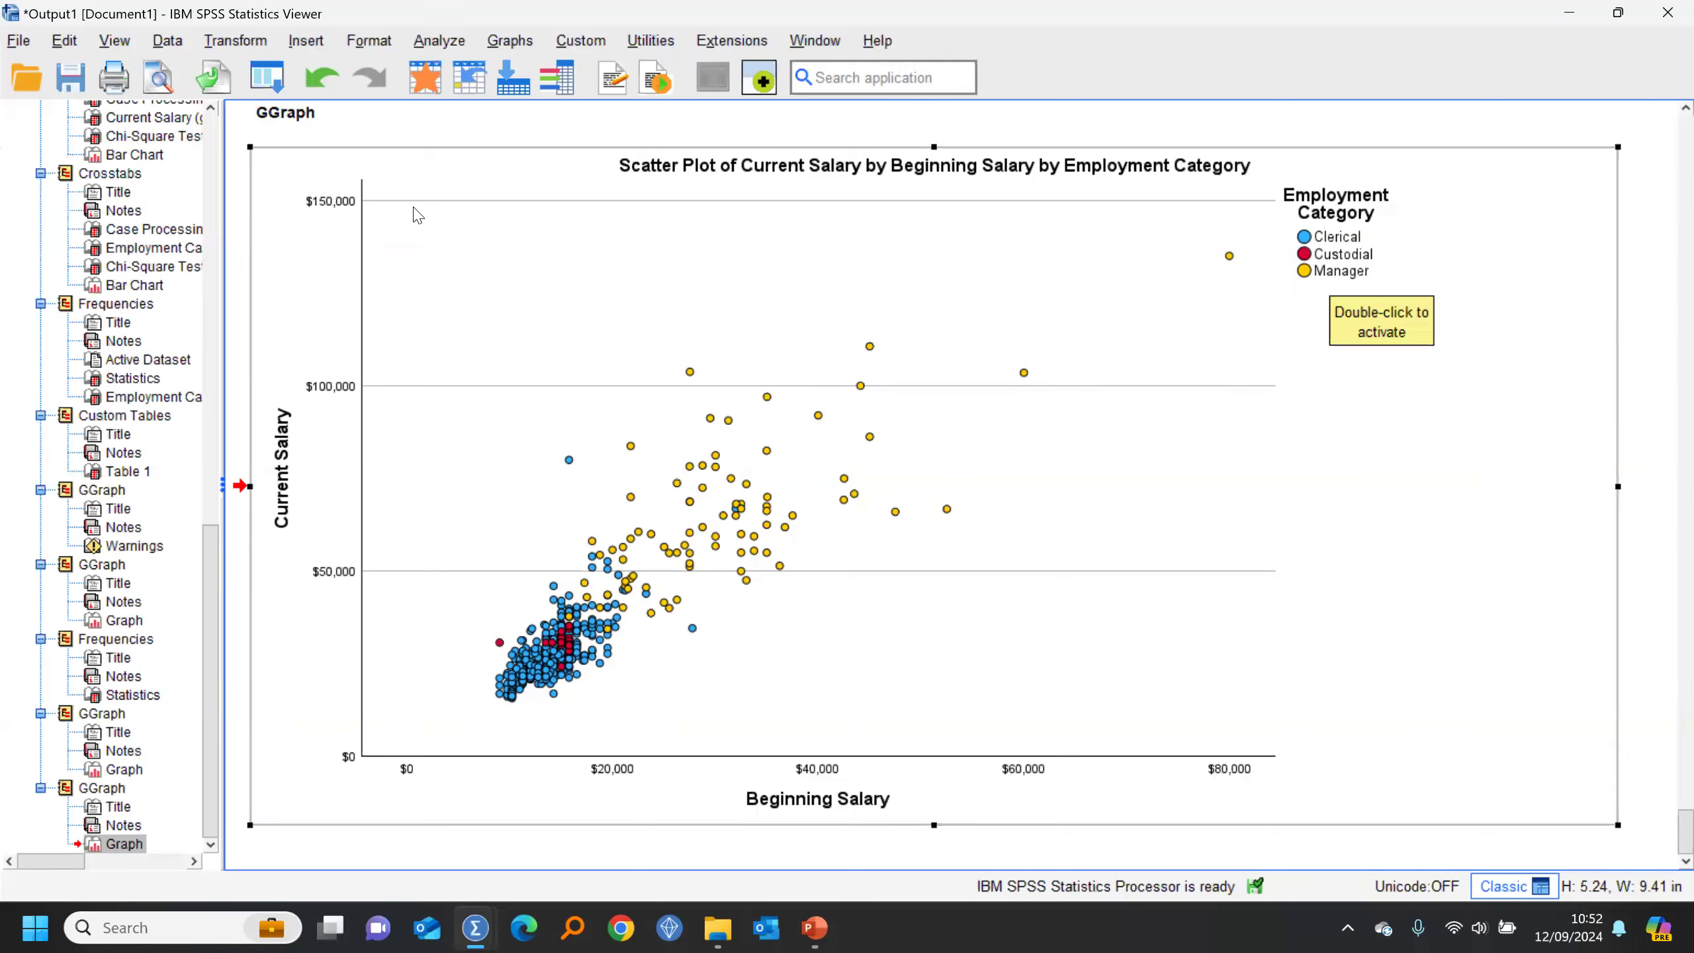
Step: Size the scatter plot's points by Age of employee and generate the chart
left_click(267, 77)
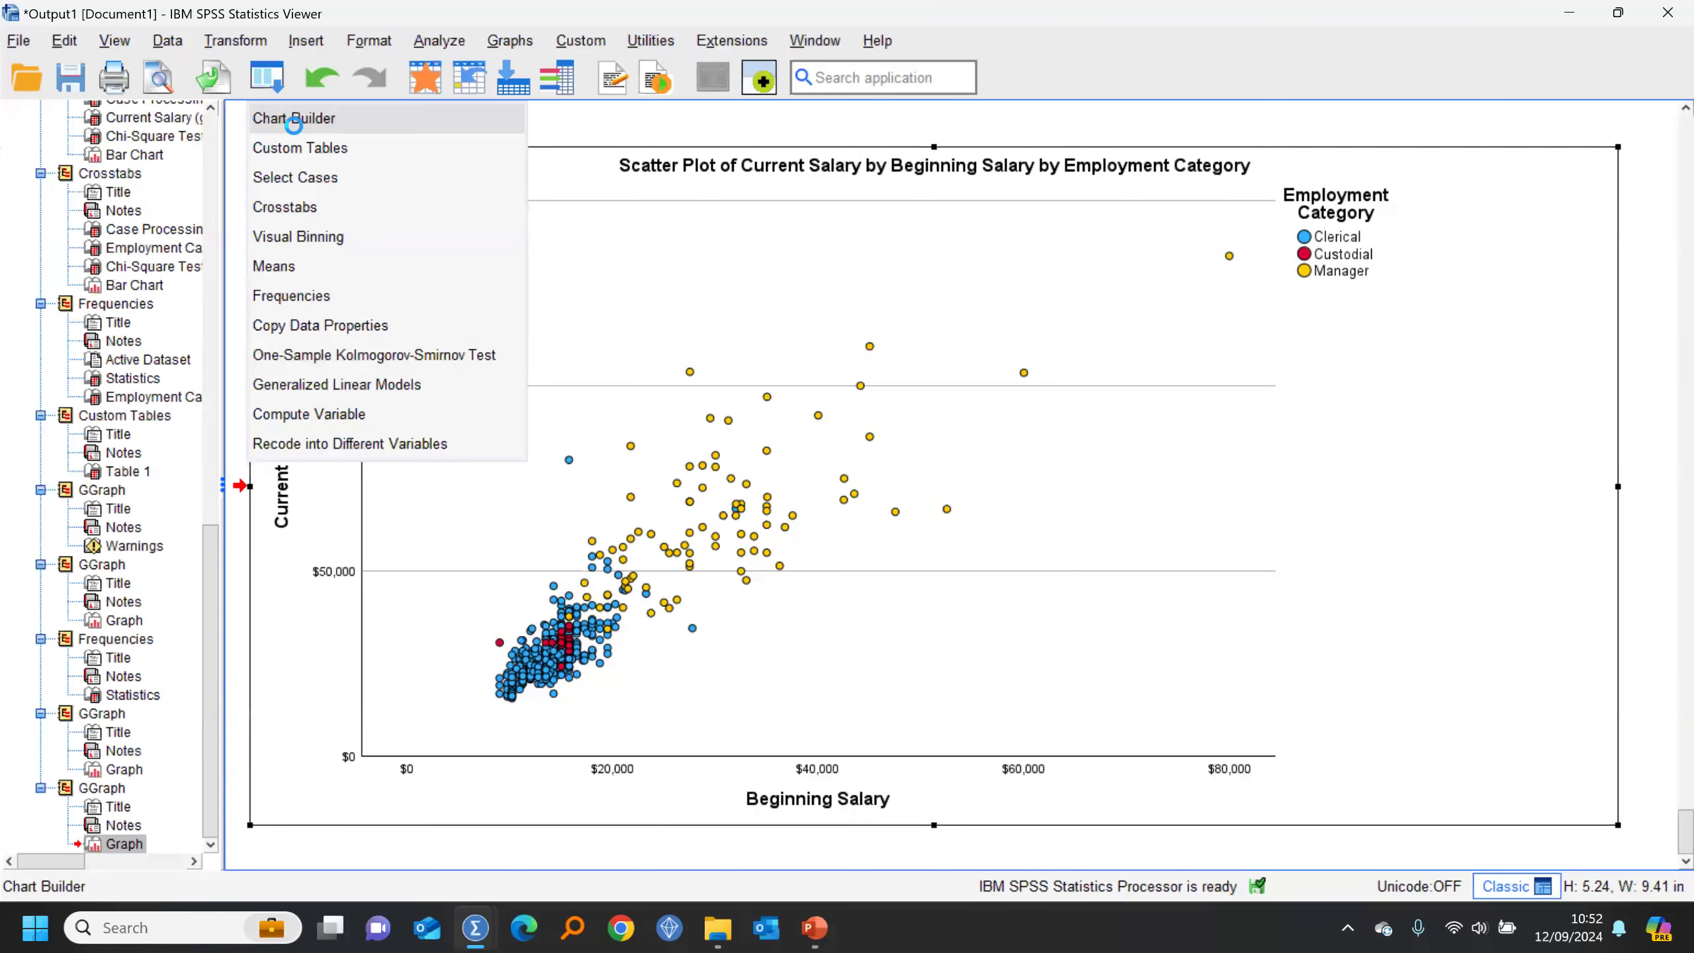
left_click(295, 127)
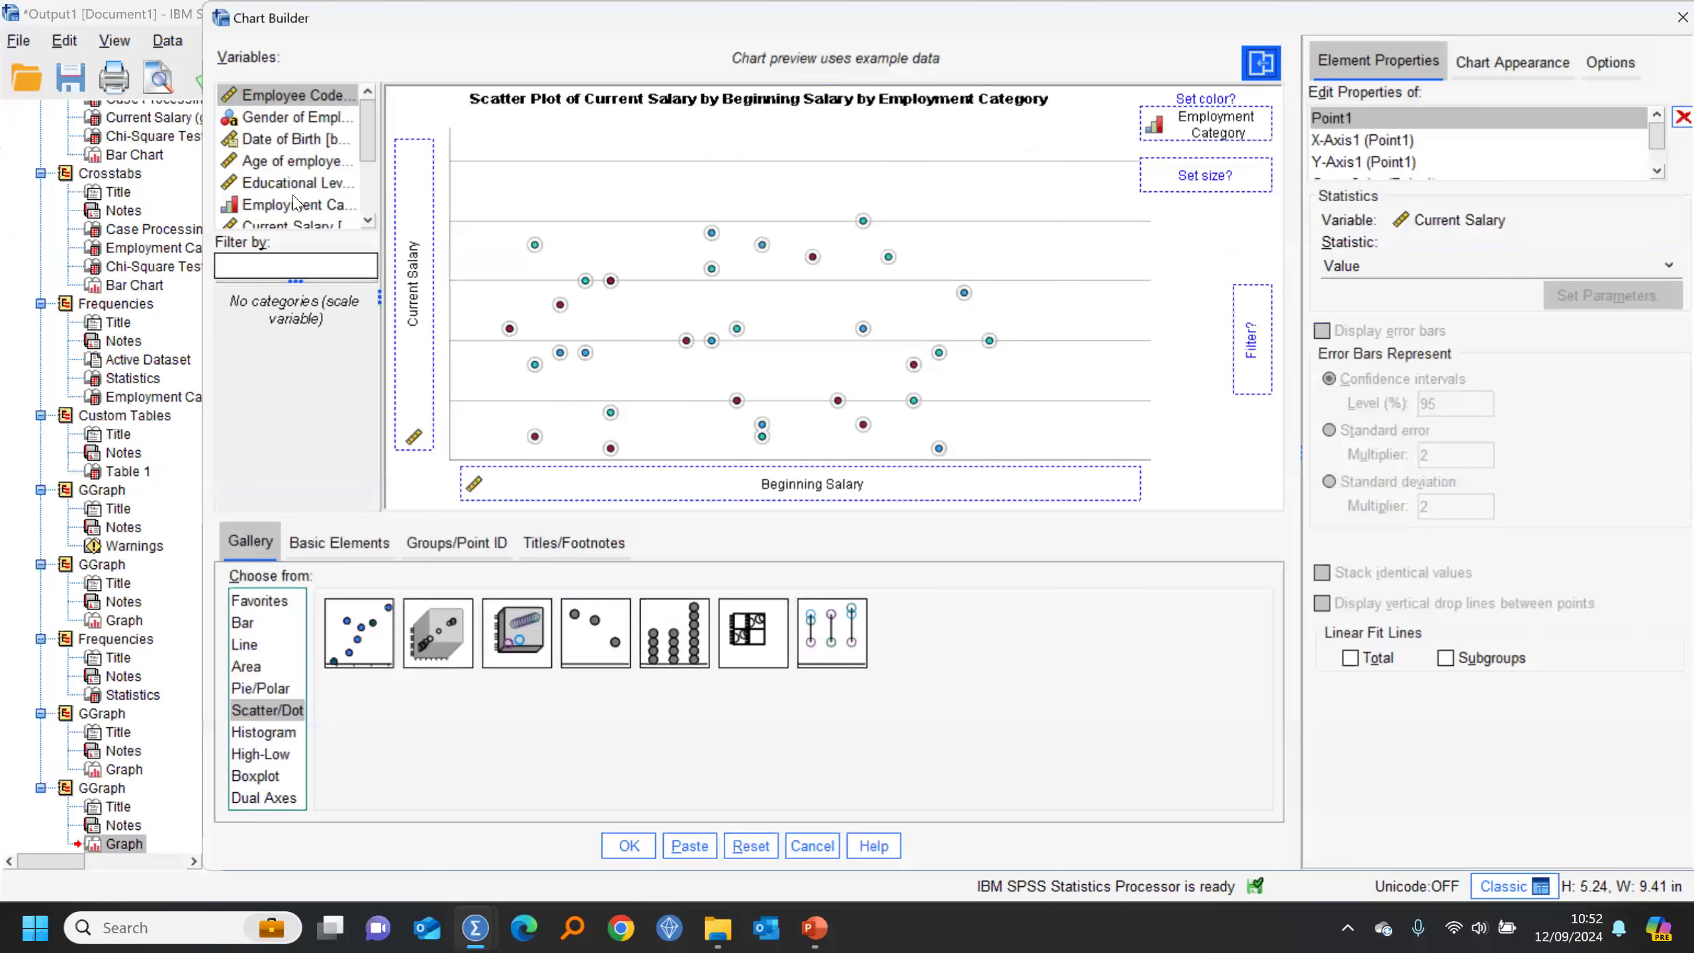
left_click_drag(293, 167, 1175, 185)
left_click(628, 847)
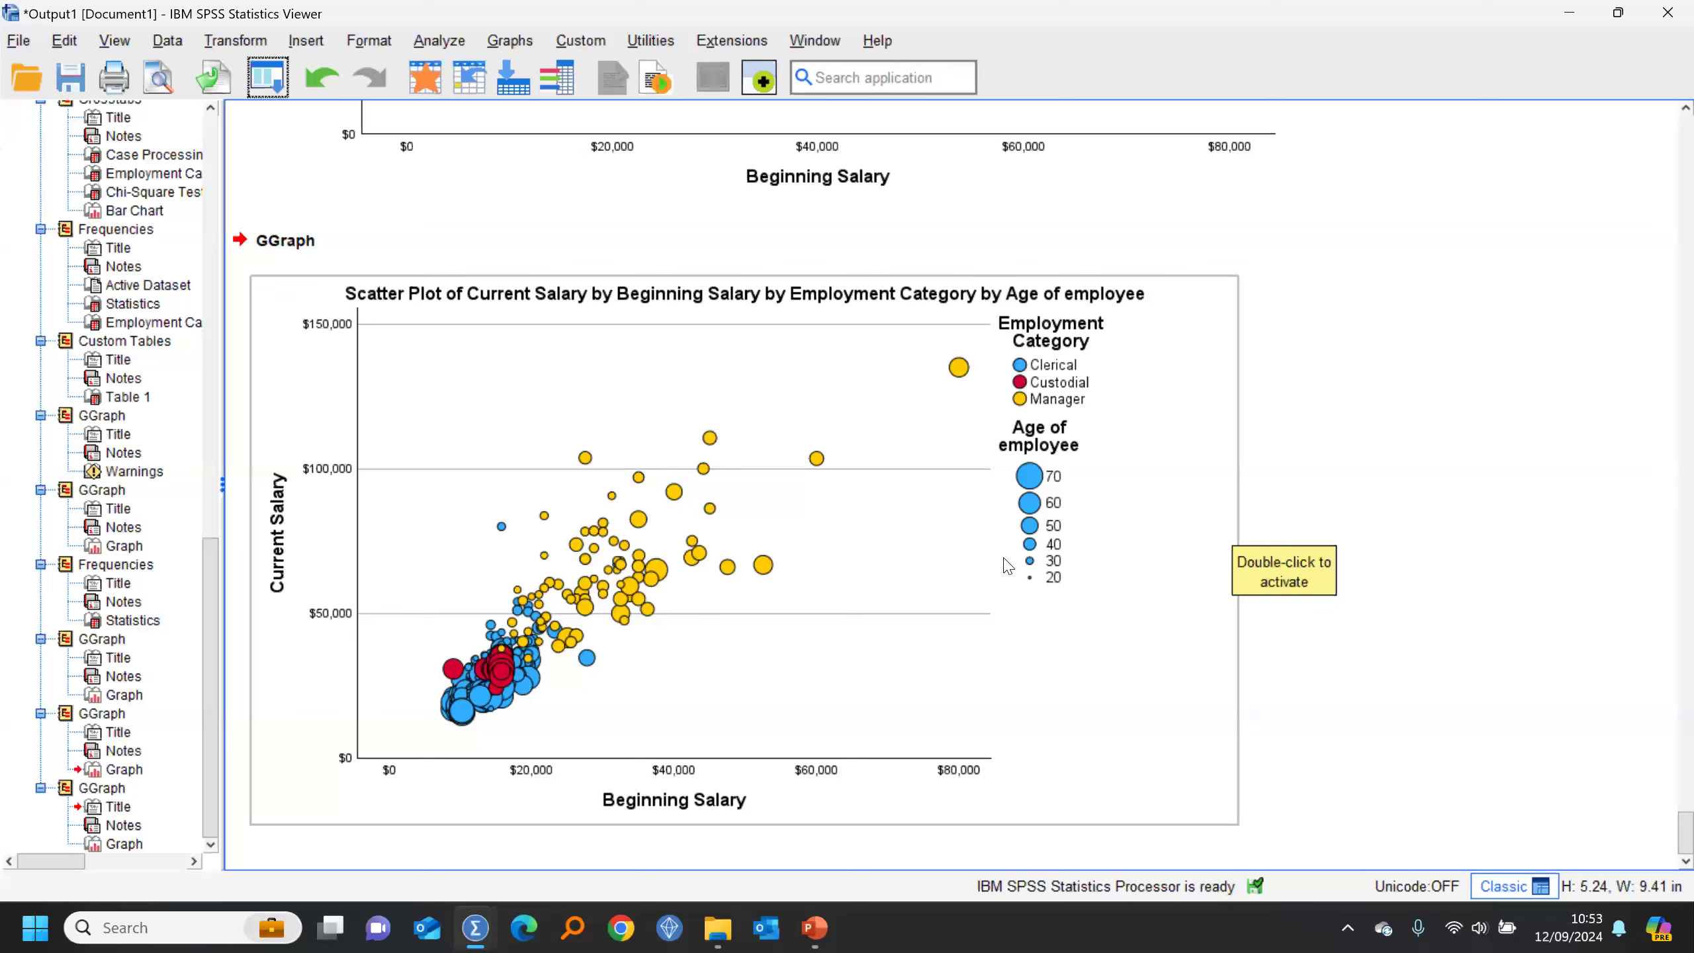
Step: Build a stacked bar chart with Employment Category on the X axis and Current Salary (grouped) as the stack colour
left_click(277, 85)
left_click(1027, 301)
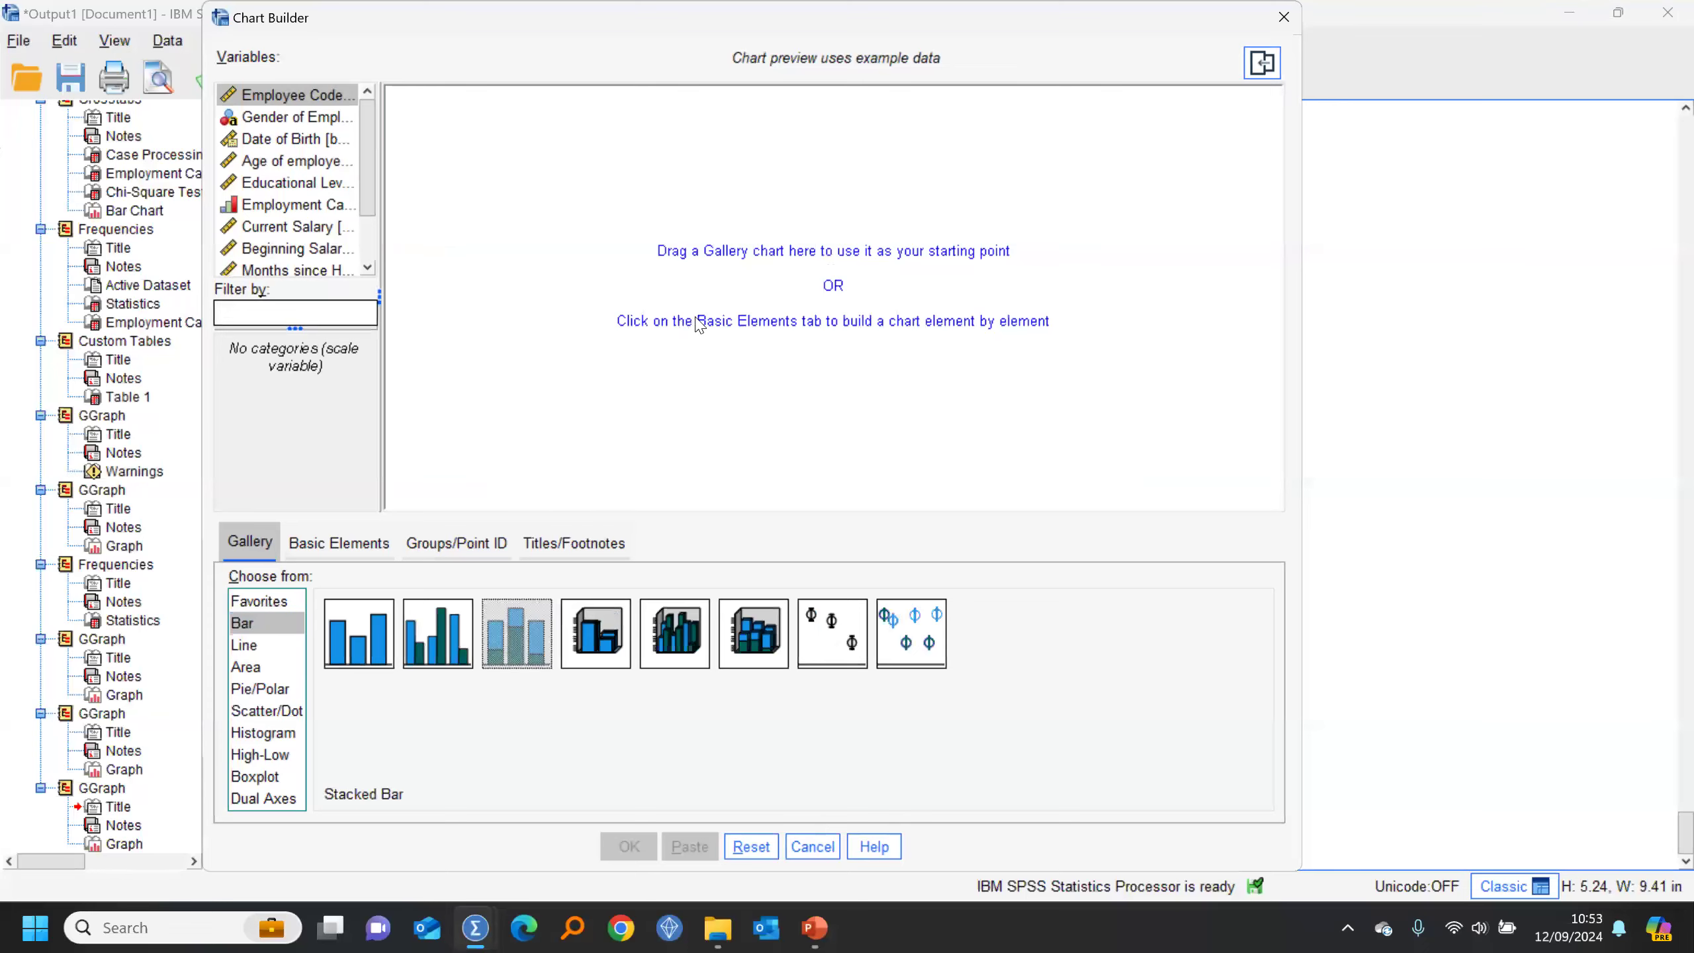
left_click_drag(698, 325, 698, 325)
left_click_drag(257, 210, 637, 482)
scroll(300, 267, "down", 1)
left_click_drag(299, 270, 1184, 133)
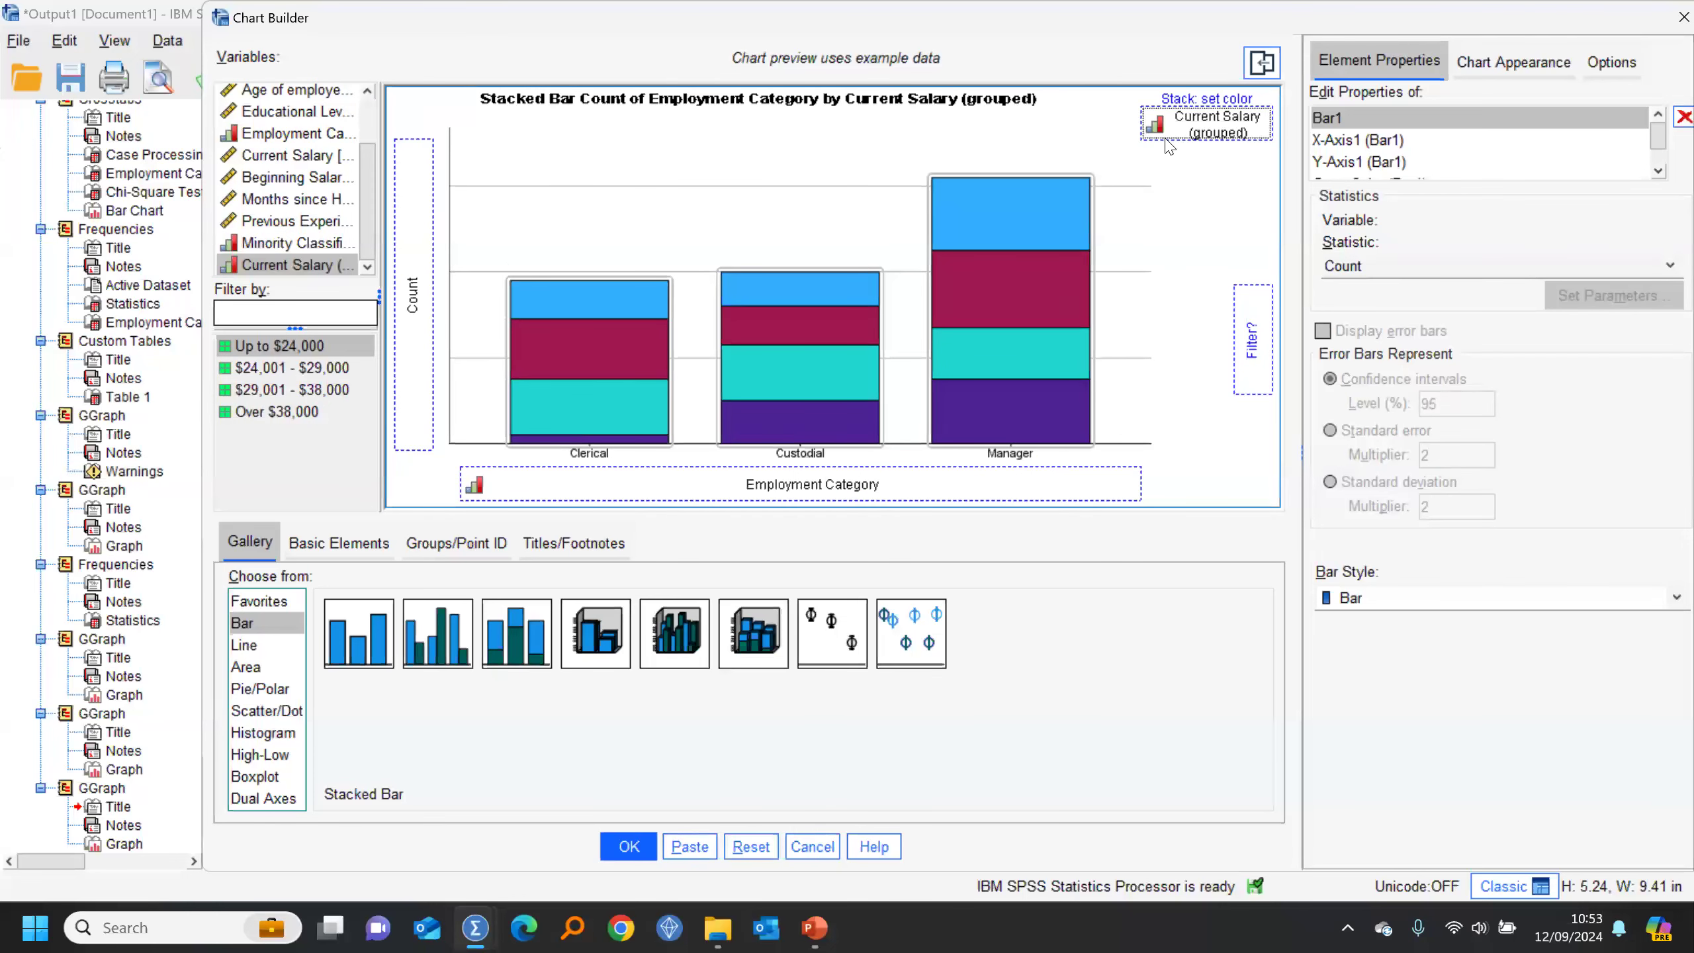
Step: Set the bars' statistic to Percentage with Total for Each X-Axis Category as the denominator, and generate the chart
left_click(1544, 270)
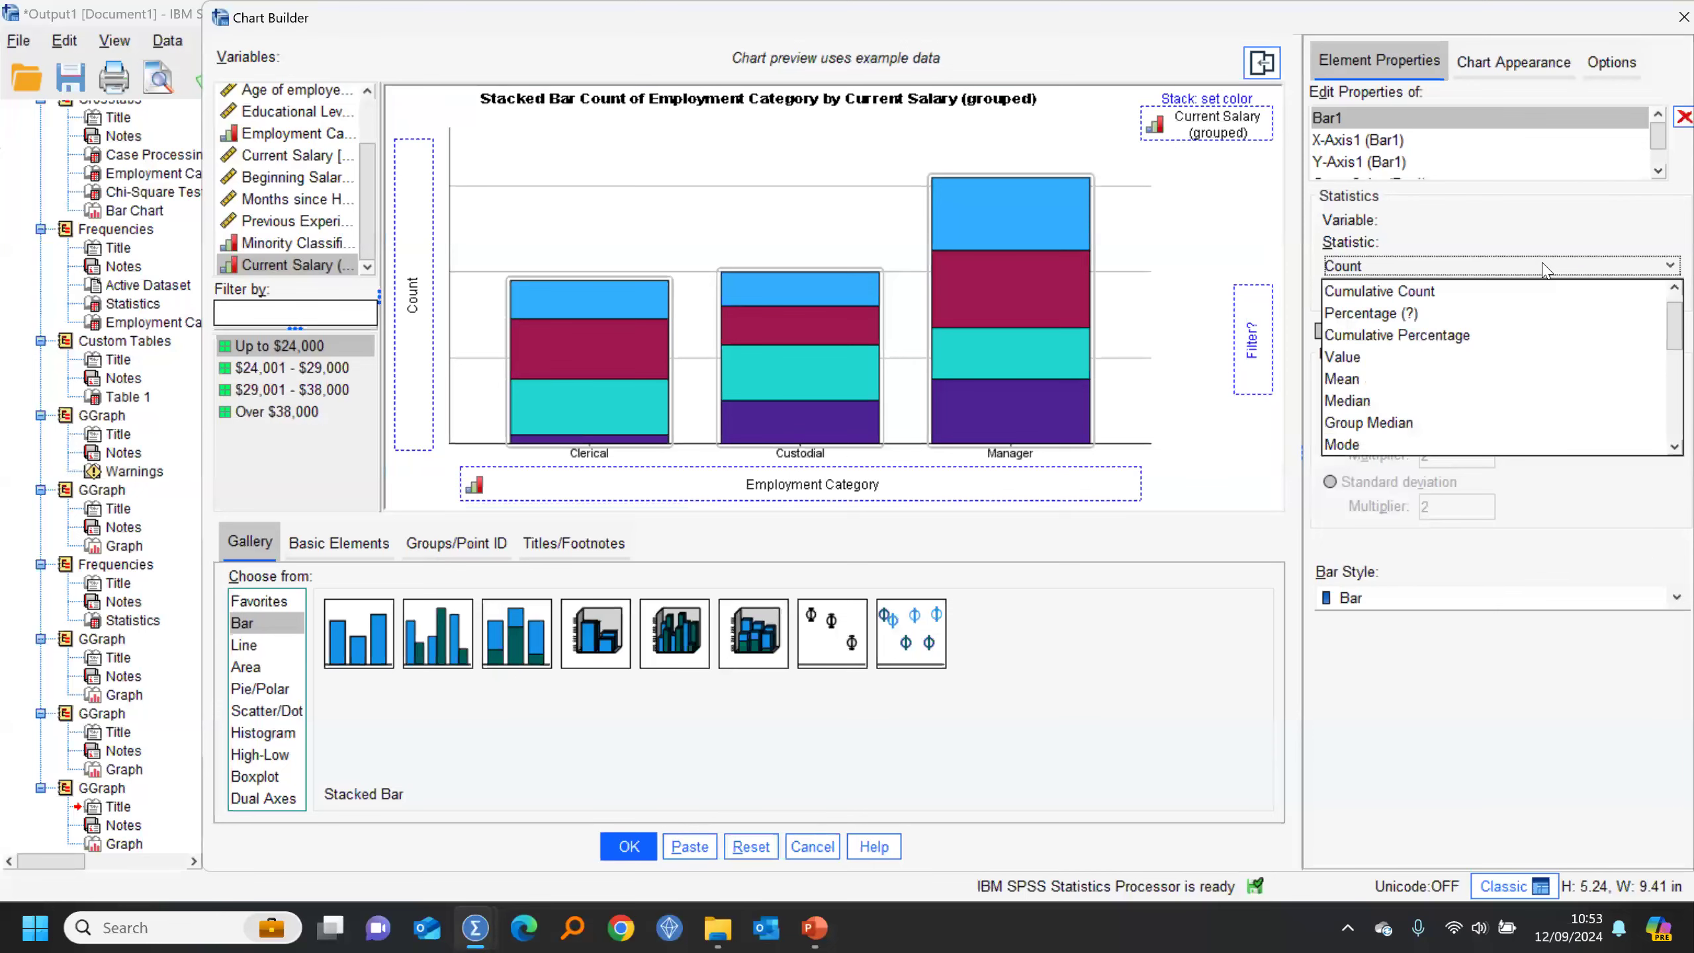
left_click(1430, 311)
left_click(1597, 298)
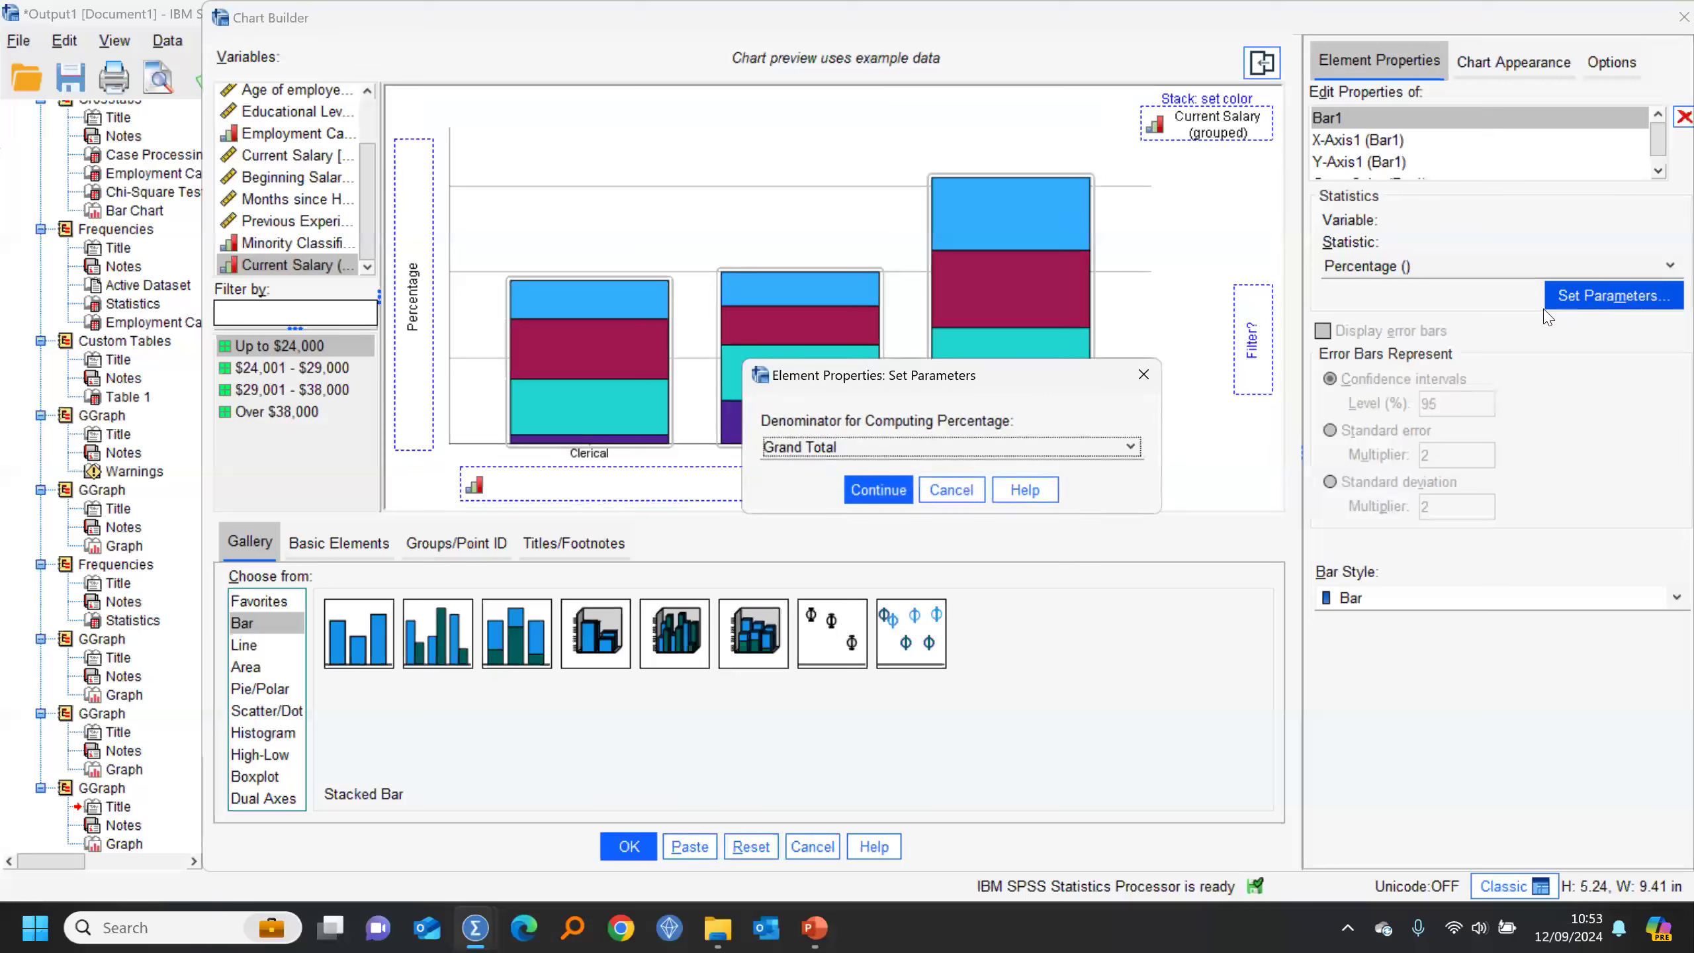
left_click(1052, 449)
left_click(887, 495)
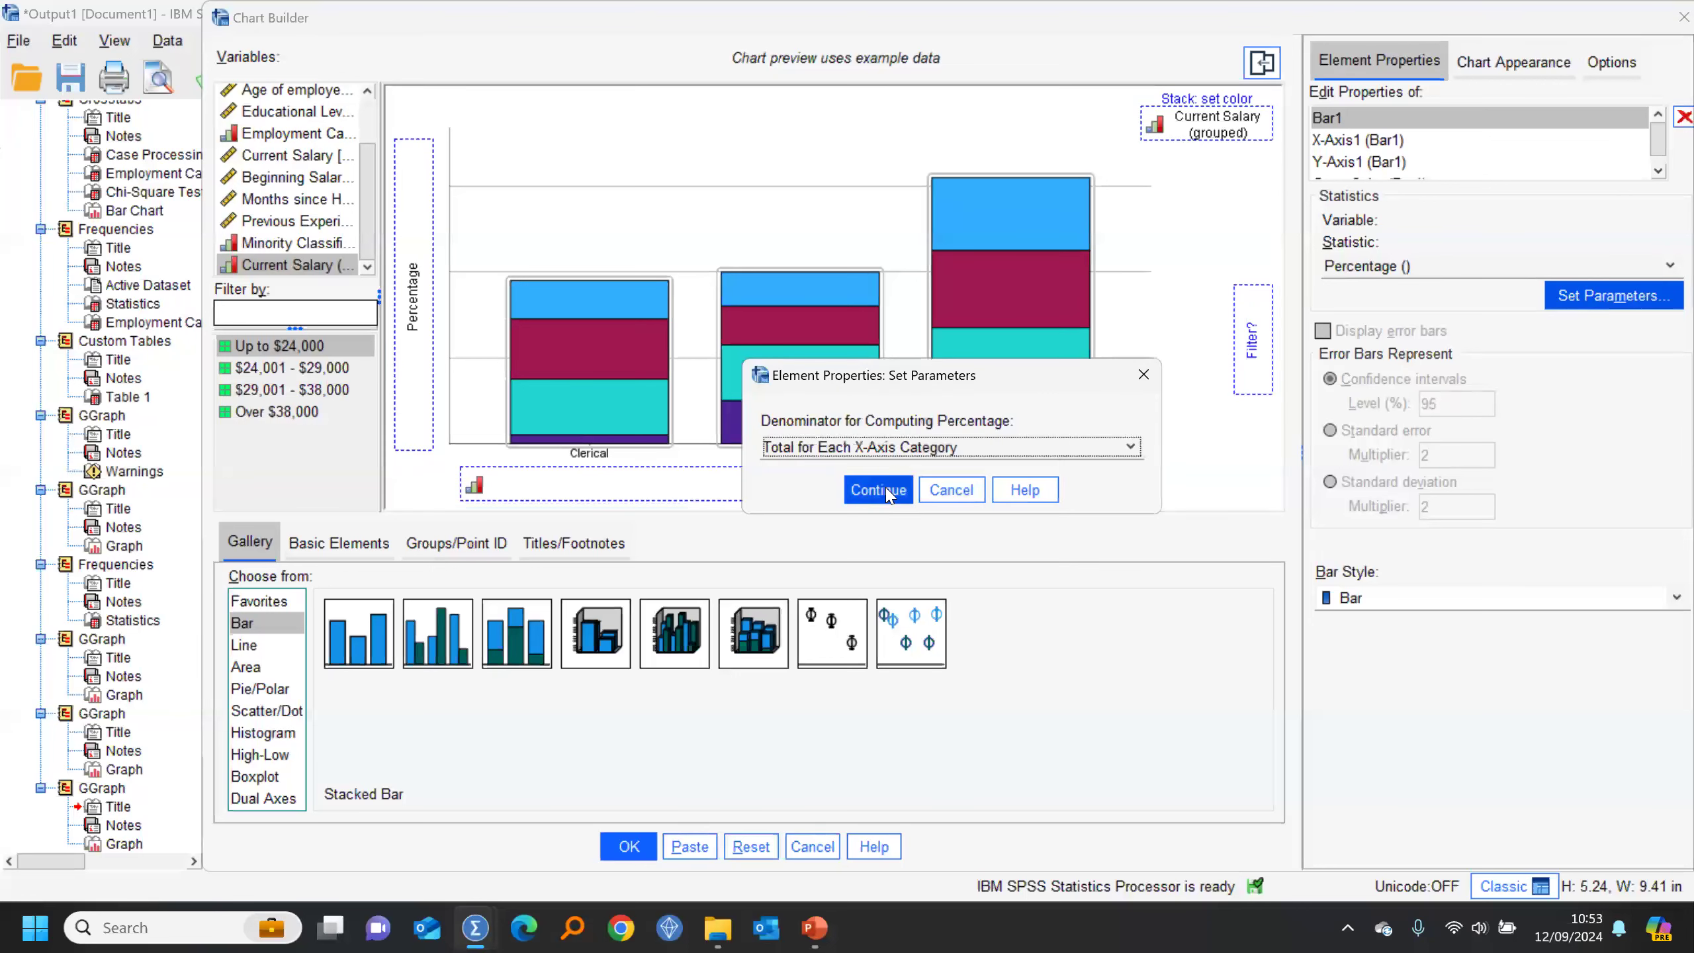
left_click(886, 490)
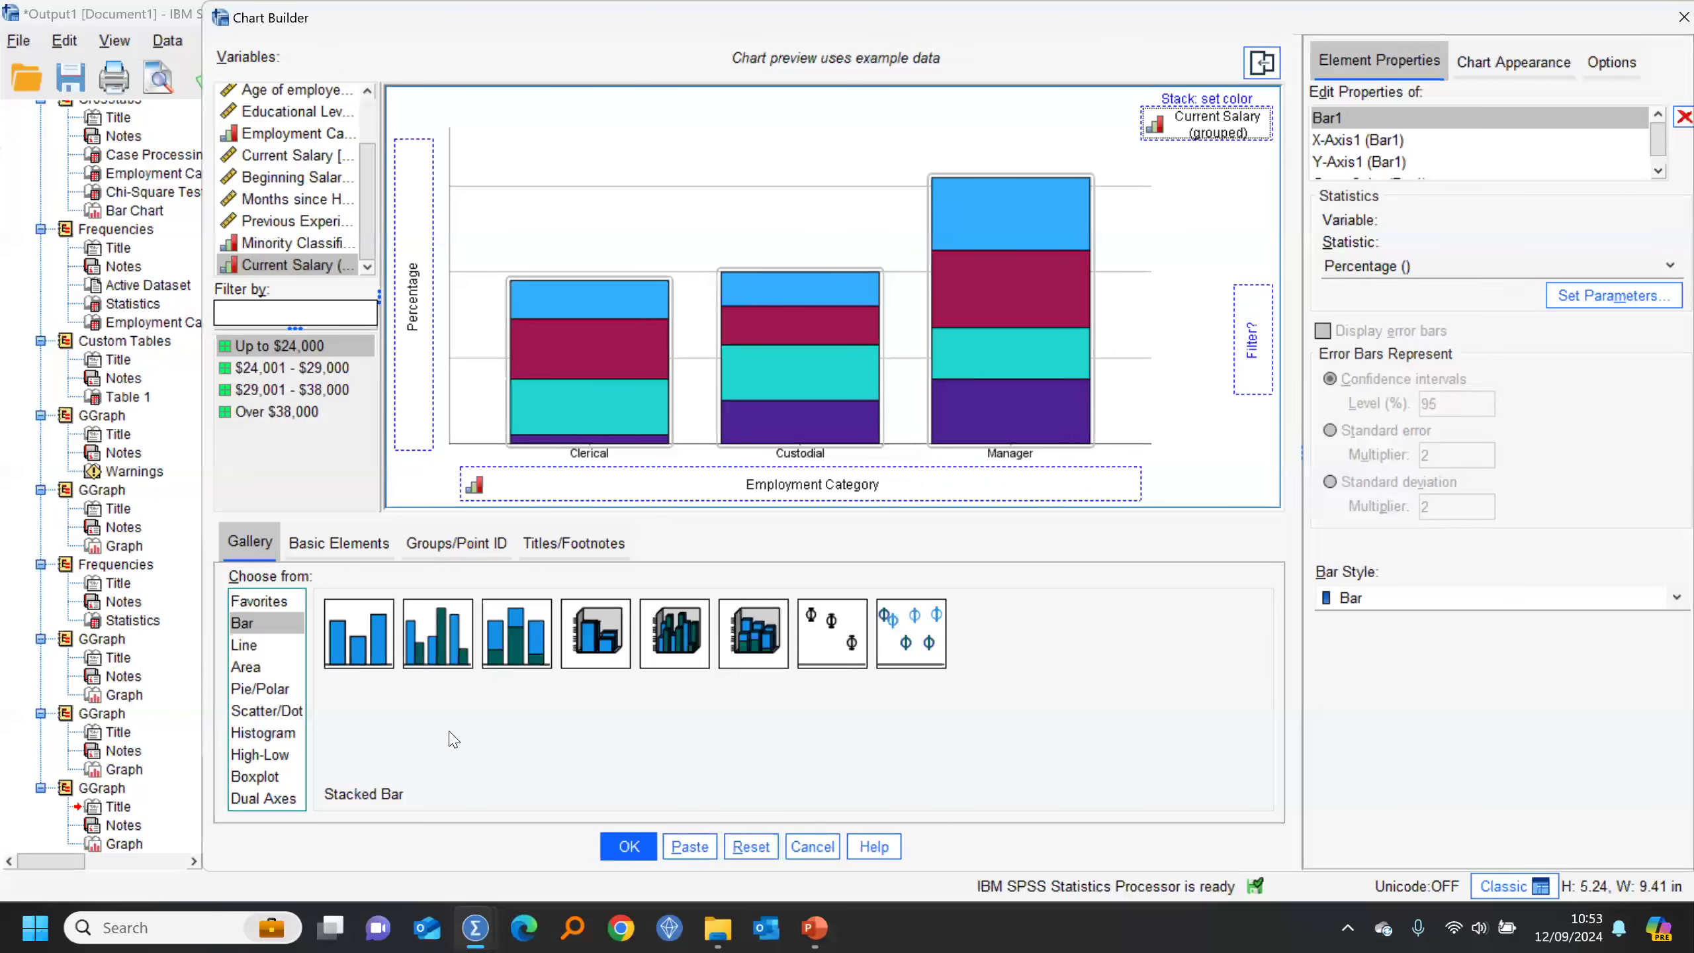
key("Return")
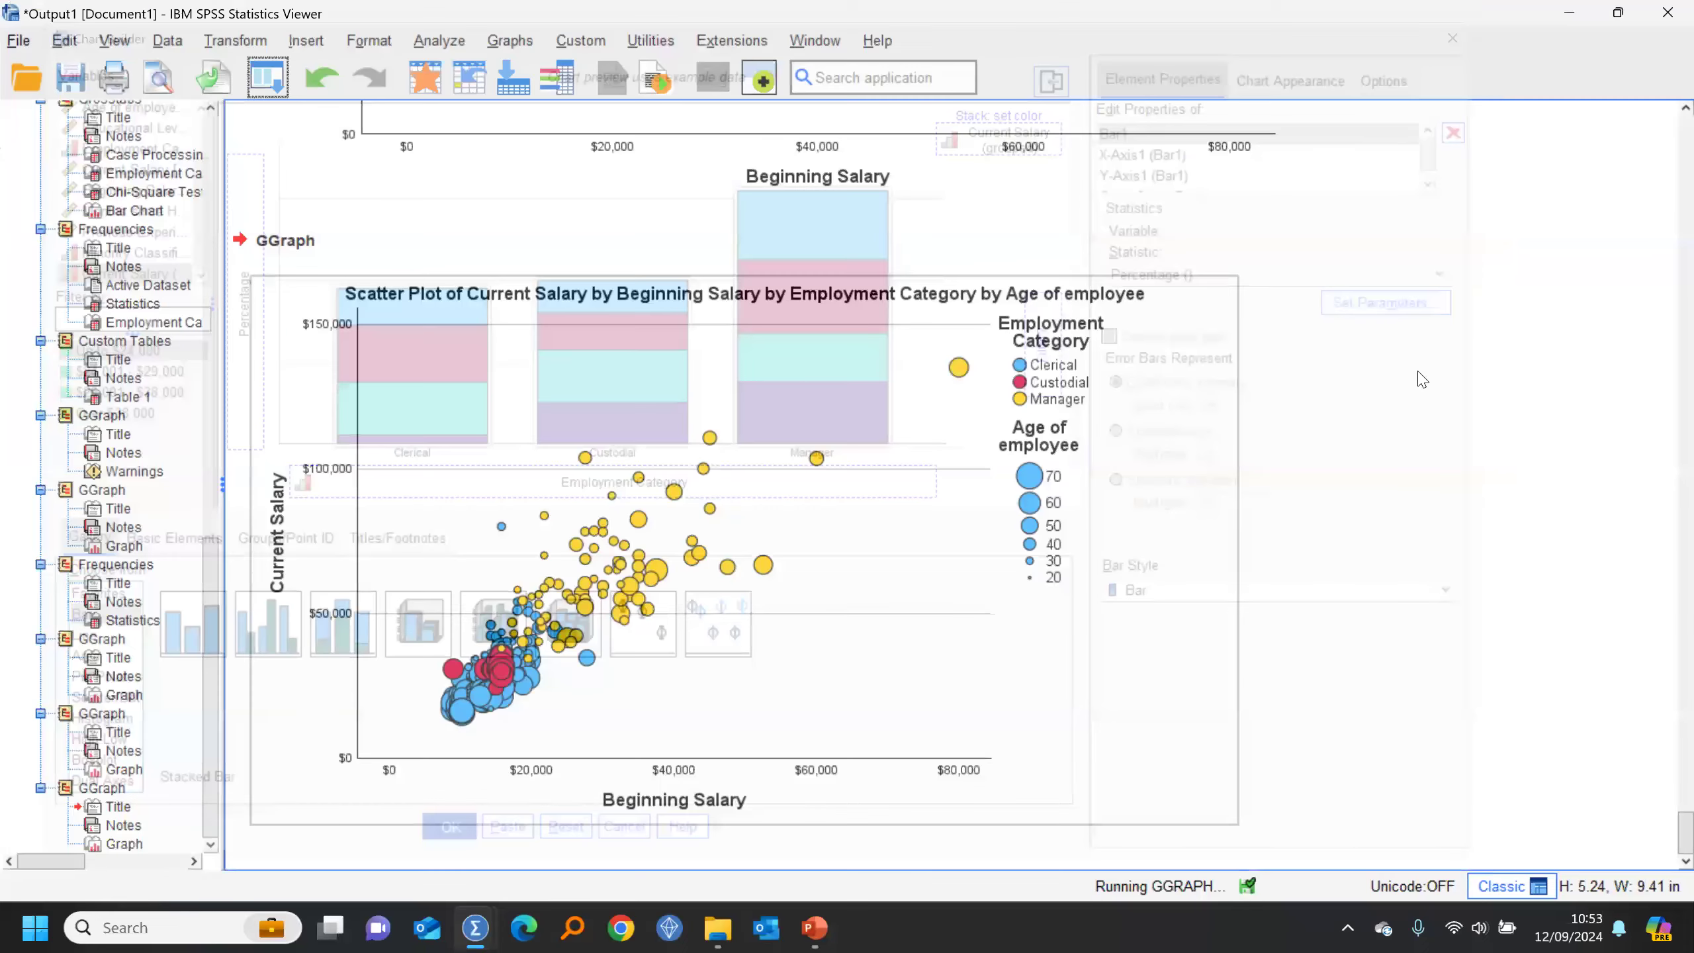
Step: Reopen the stacked bar chart in the Chart Builder and try the APA, Bright and Legacy templates in turn
left_click(269, 79)
left_click(302, 119)
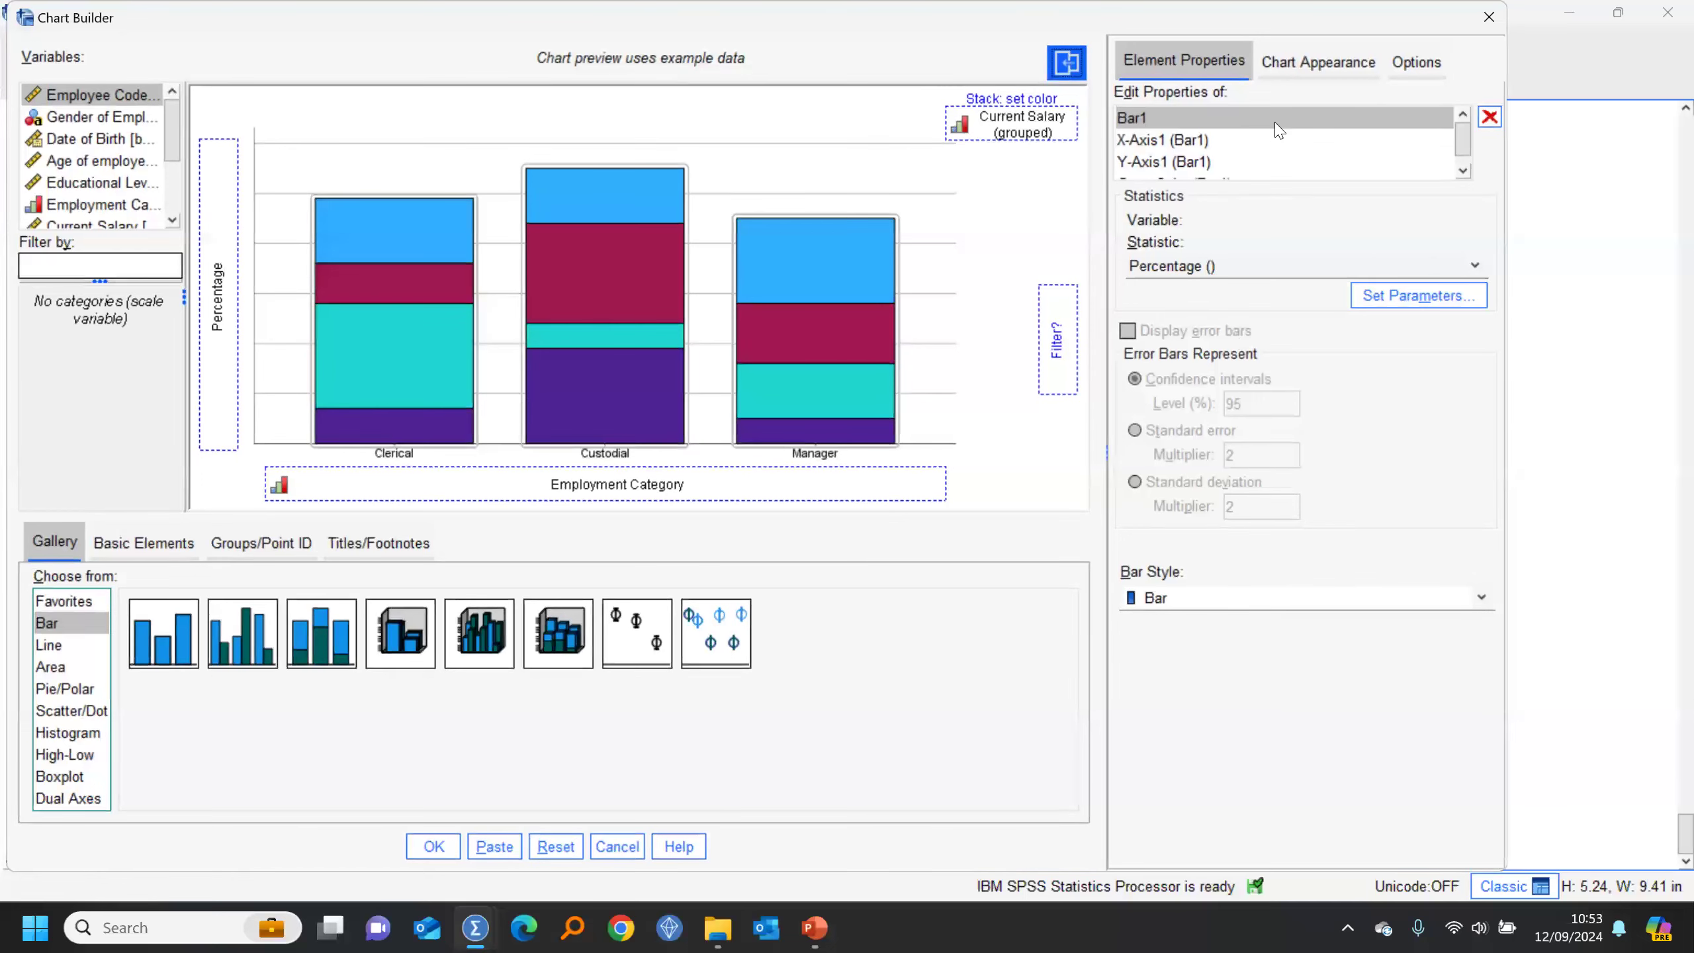
left_click(1317, 67)
left_click(1213, 558)
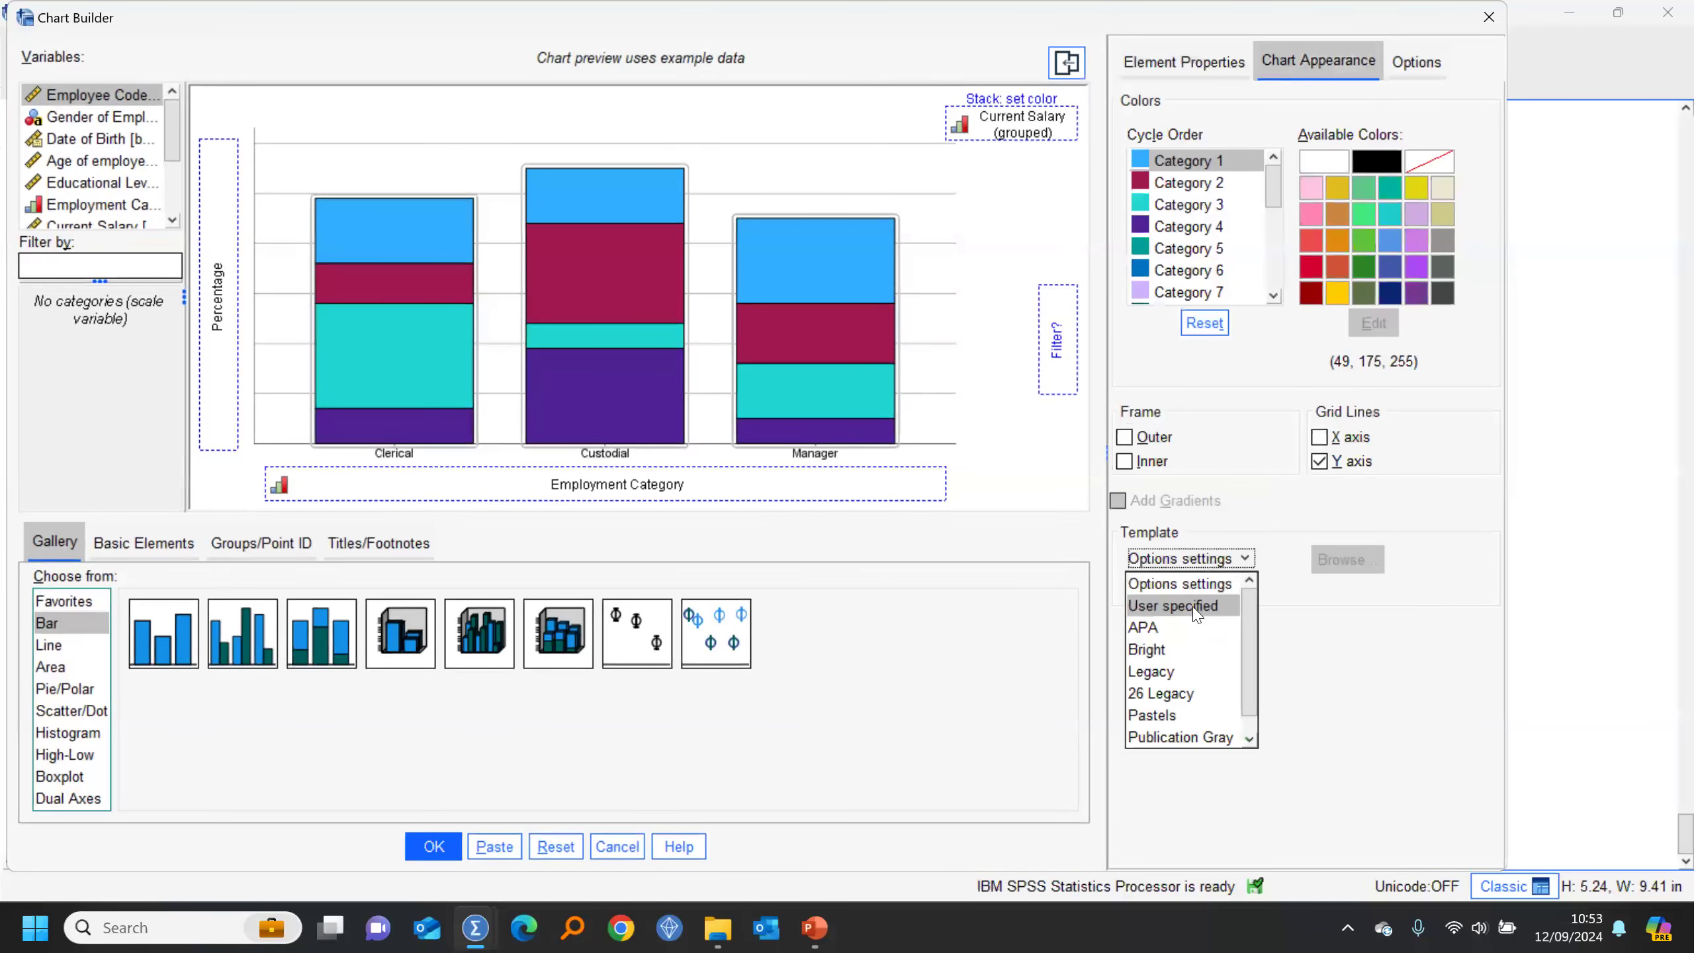
left_click(1174, 631)
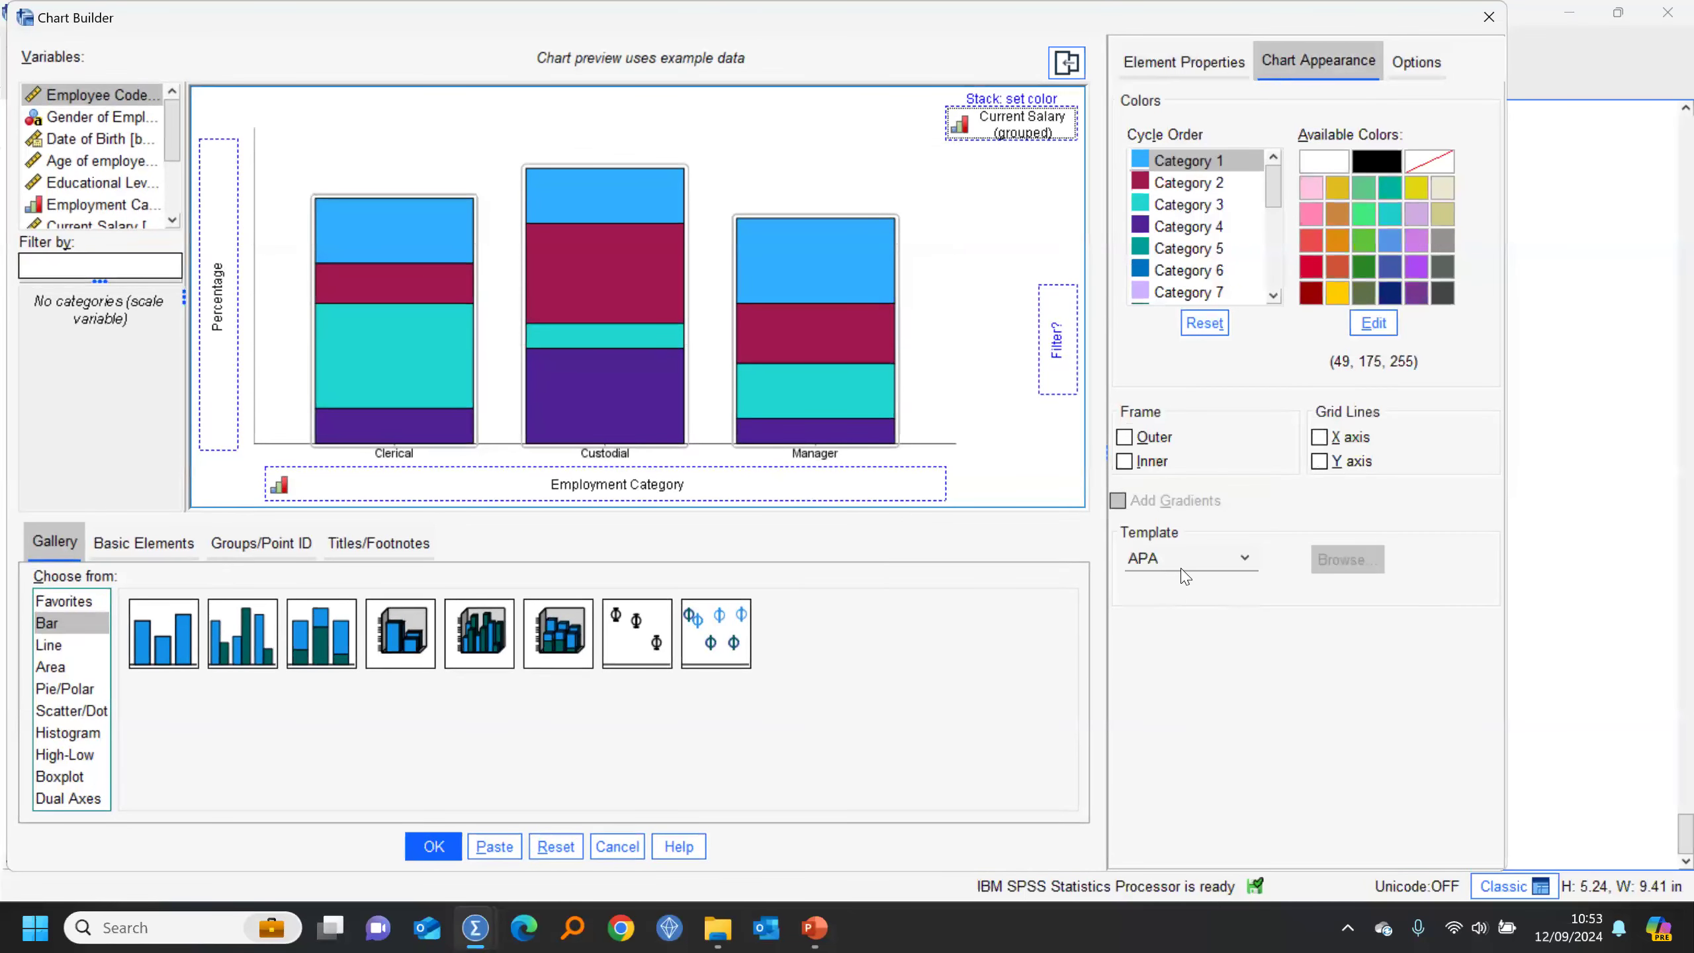
left_click(1183, 565)
left_click(1165, 650)
left_click(1179, 565)
left_click(1158, 671)
Step: Apply the Pastels template to the stacked bar chart and generate it
left_click(1174, 572)
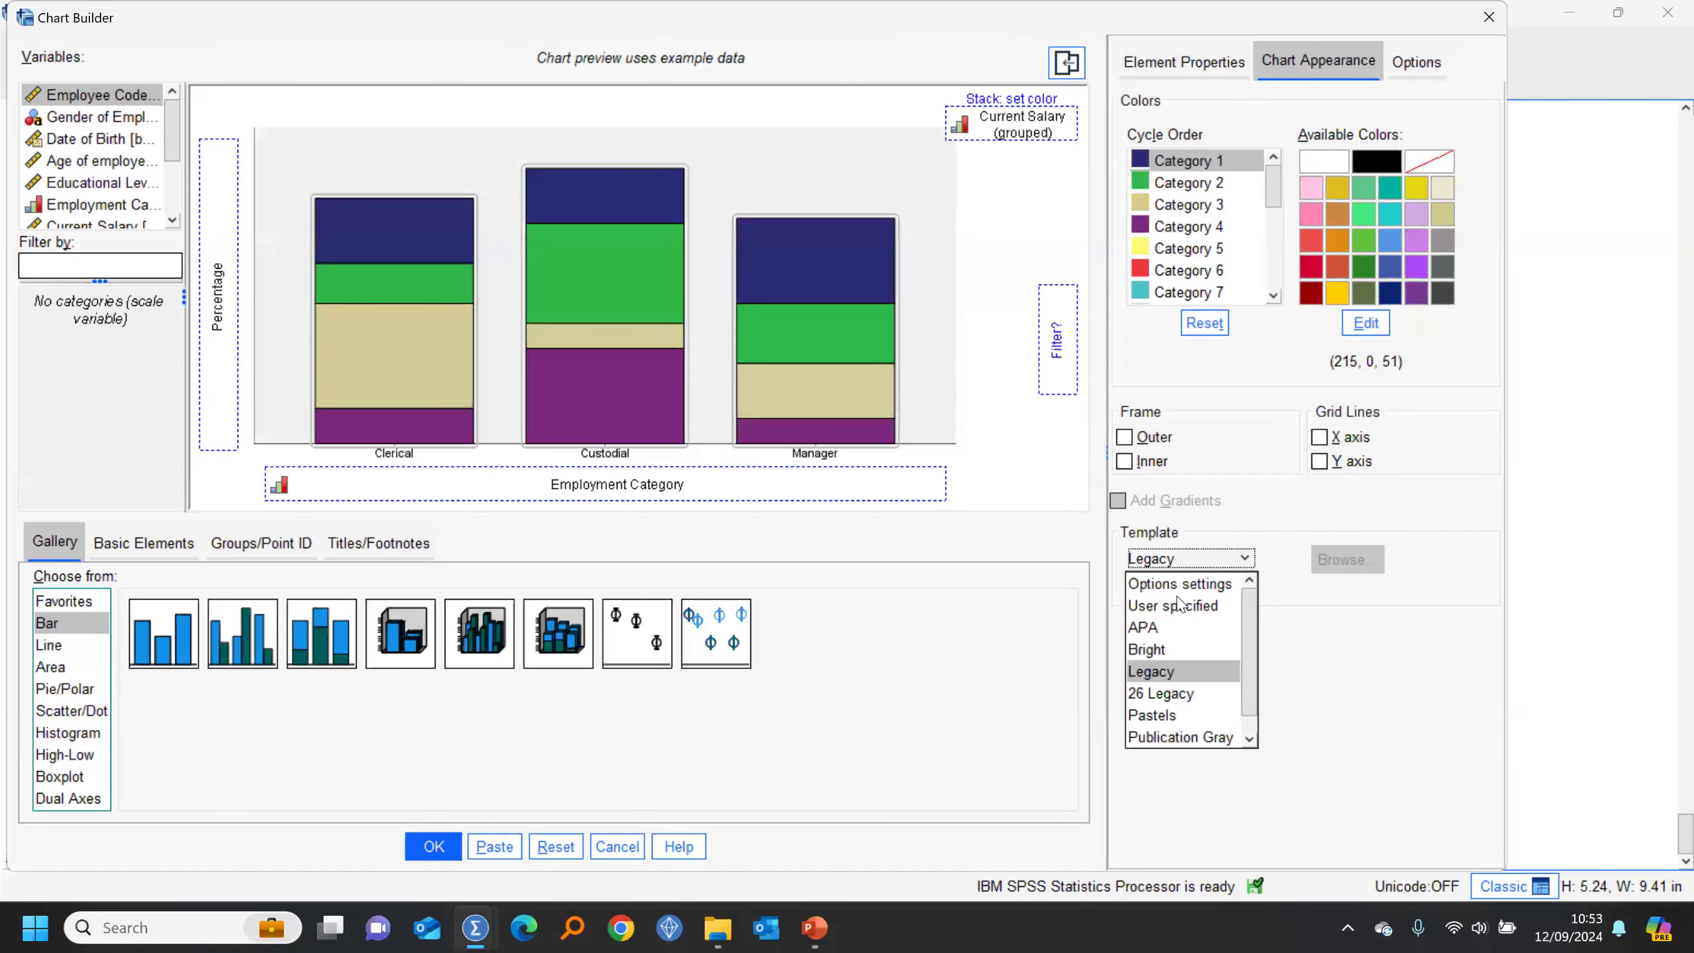
left_click(1176, 715)
left_click(433, 847)
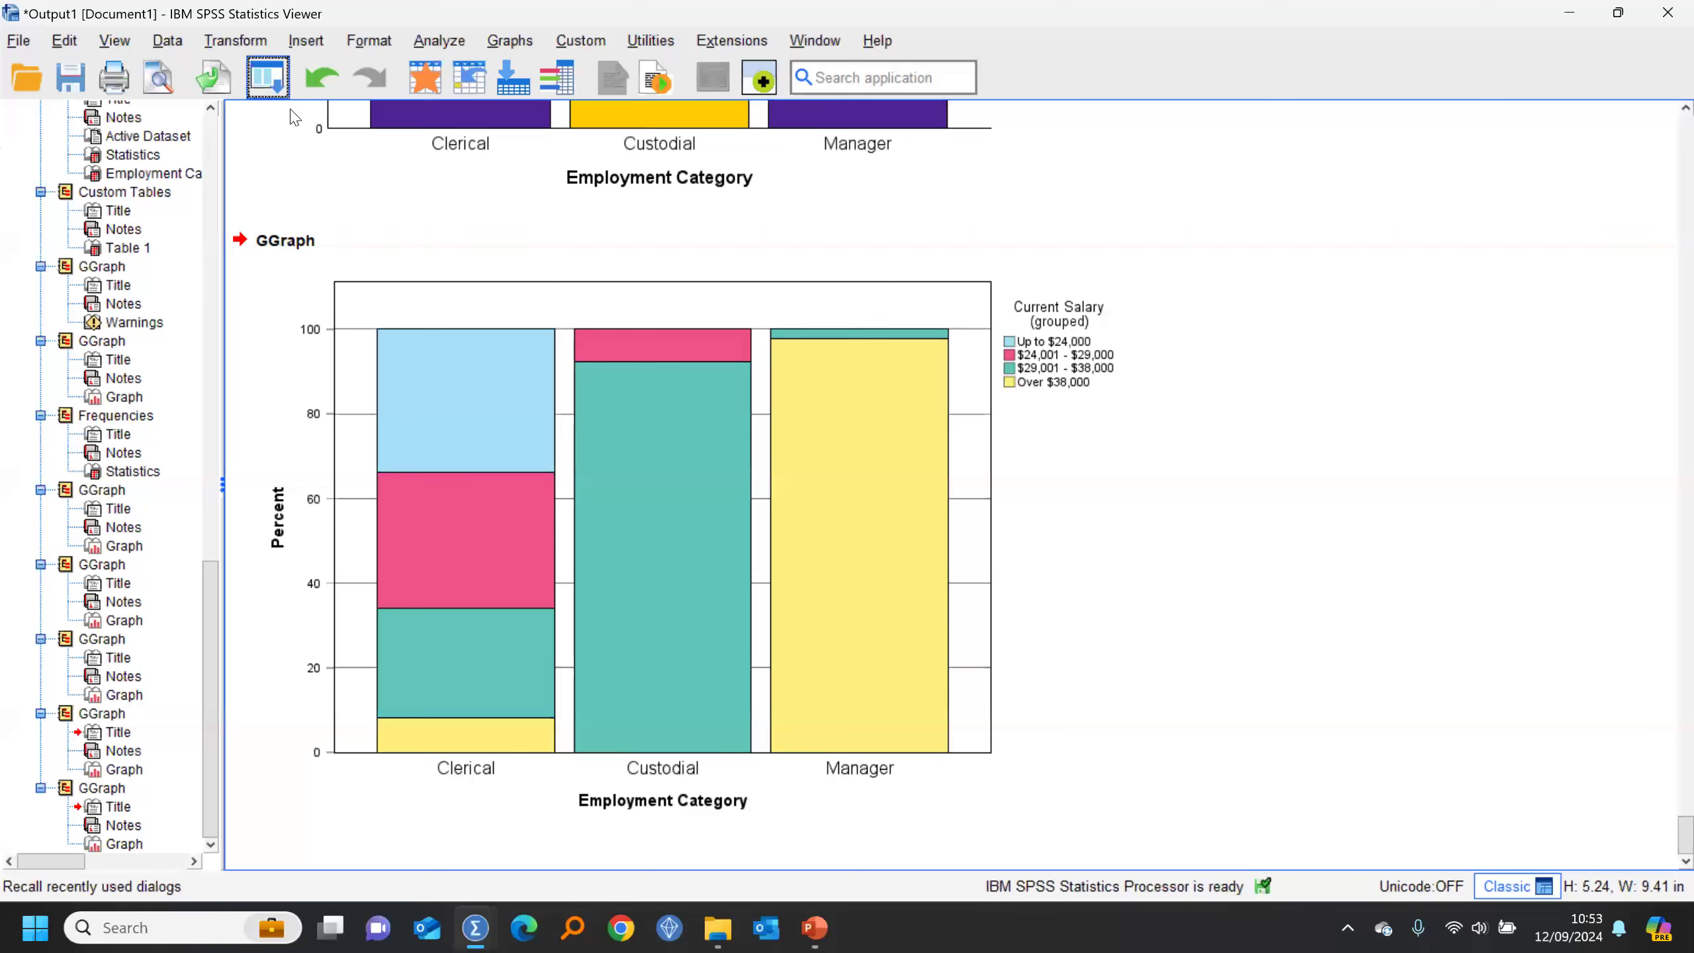
Step: Reopen the stacked bar chart in the Chart Builder, set its template to User specified and browse for a template file
left_click(266, 77)
key("Return")
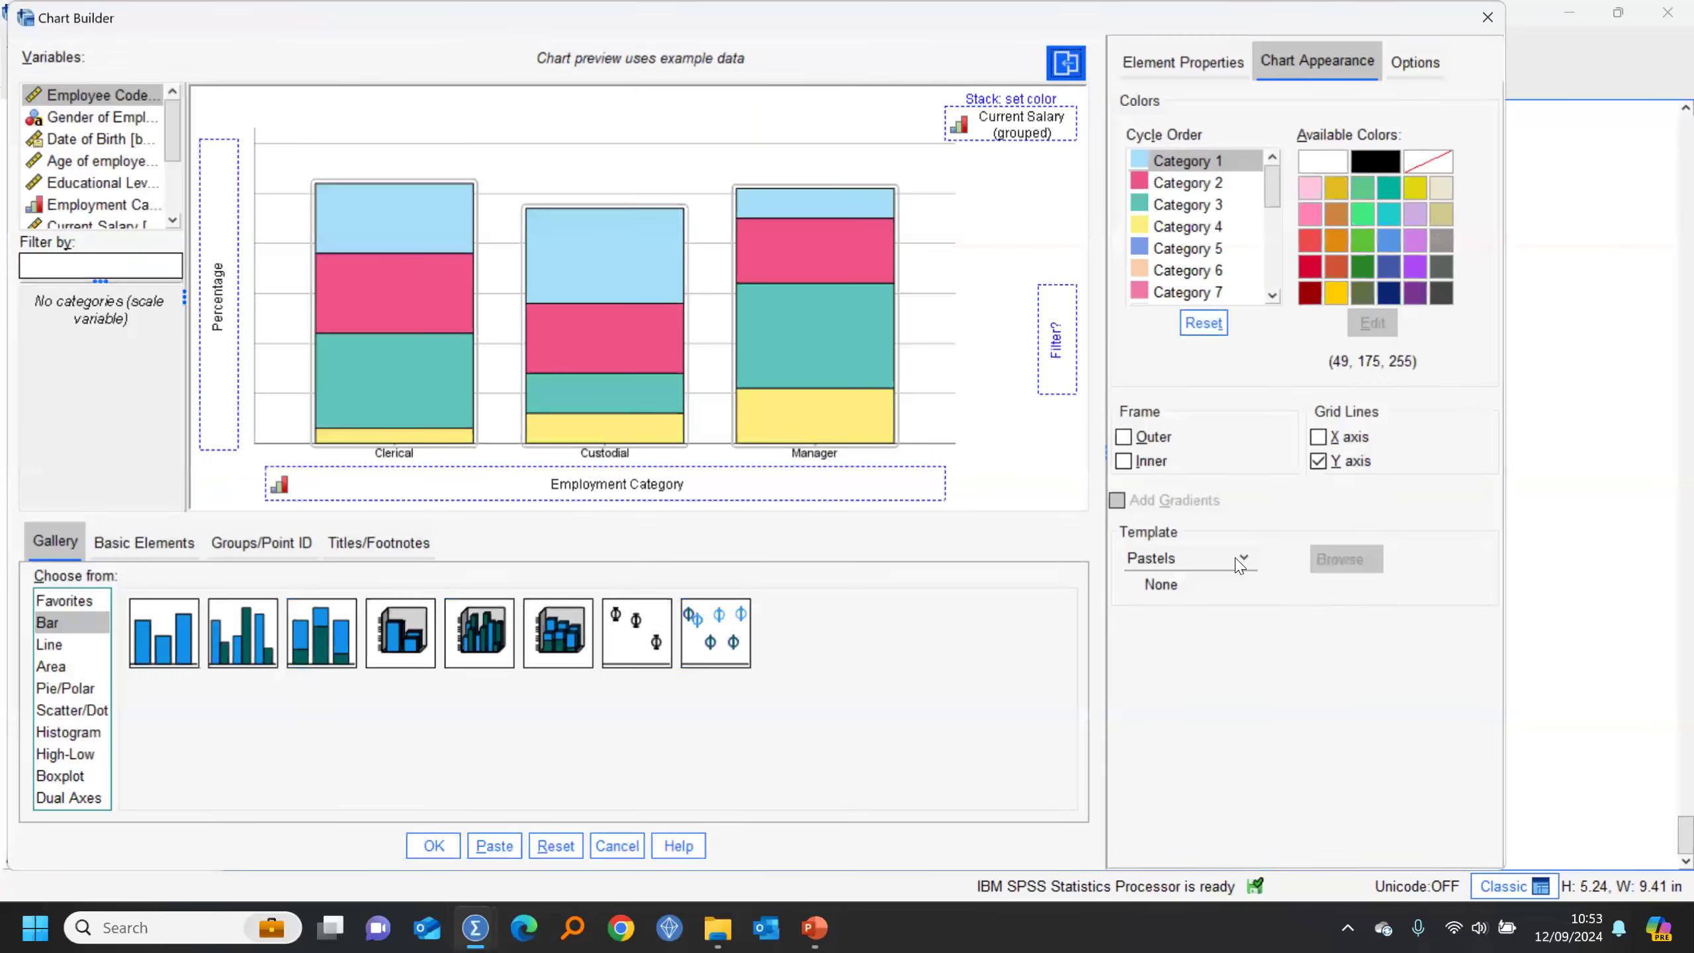
left_click(1245, 558)
scroll(1235, 657, "up", 1)
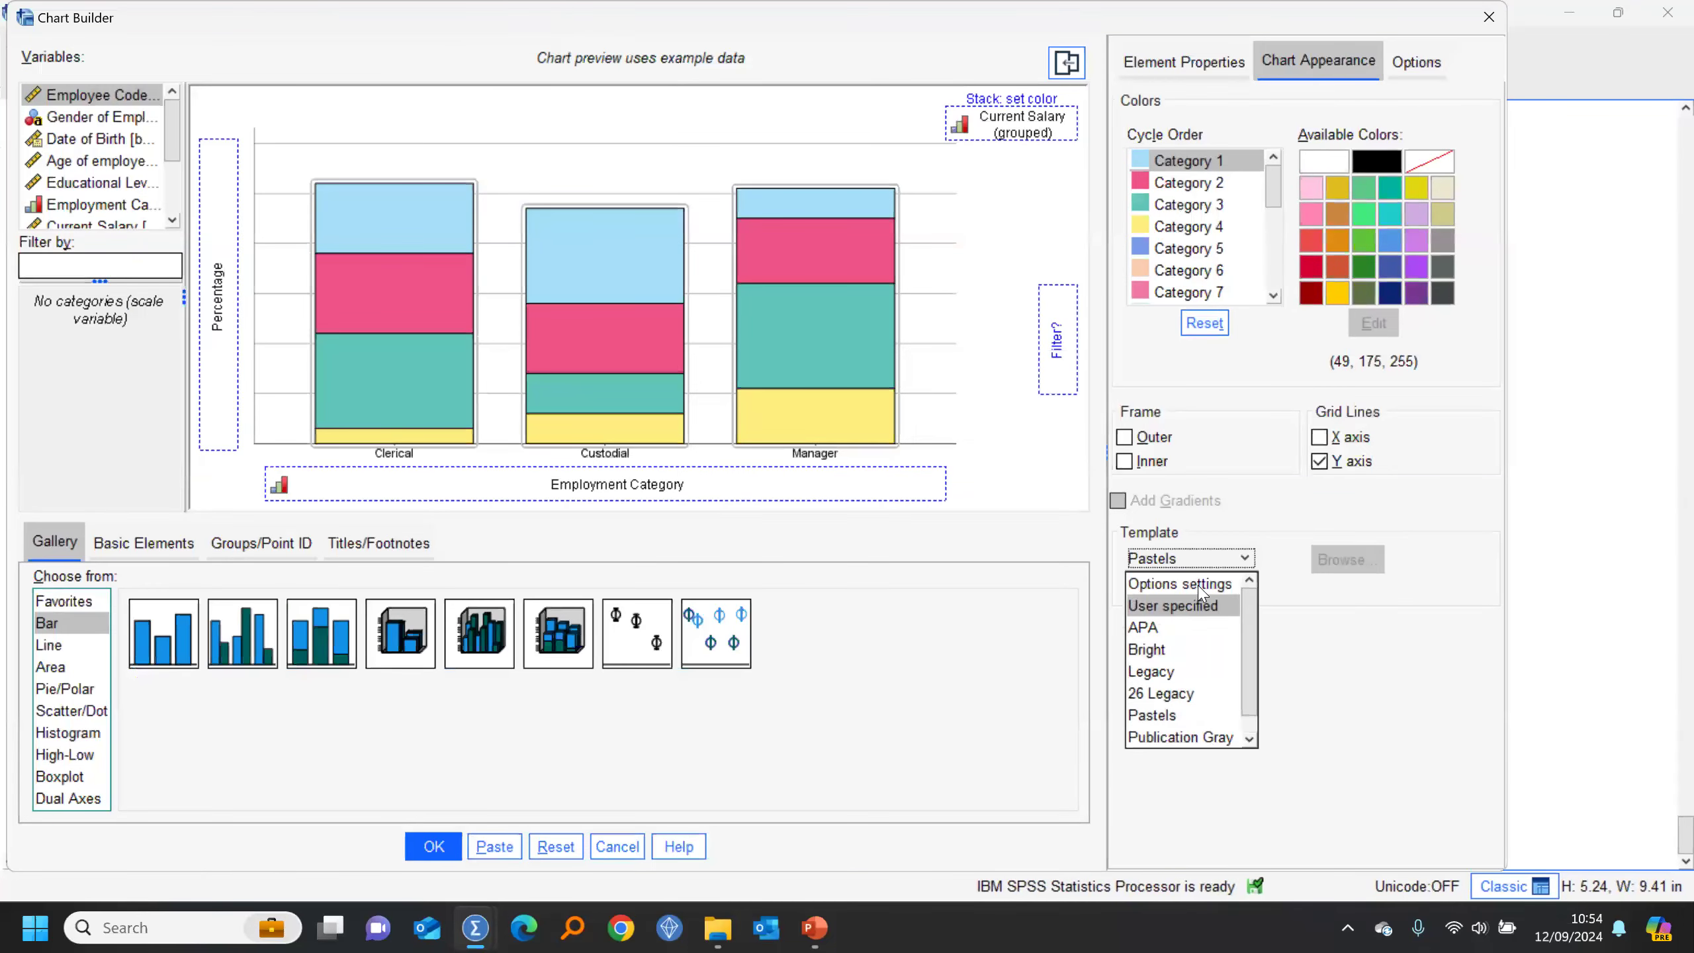
left_click(1354, 566)
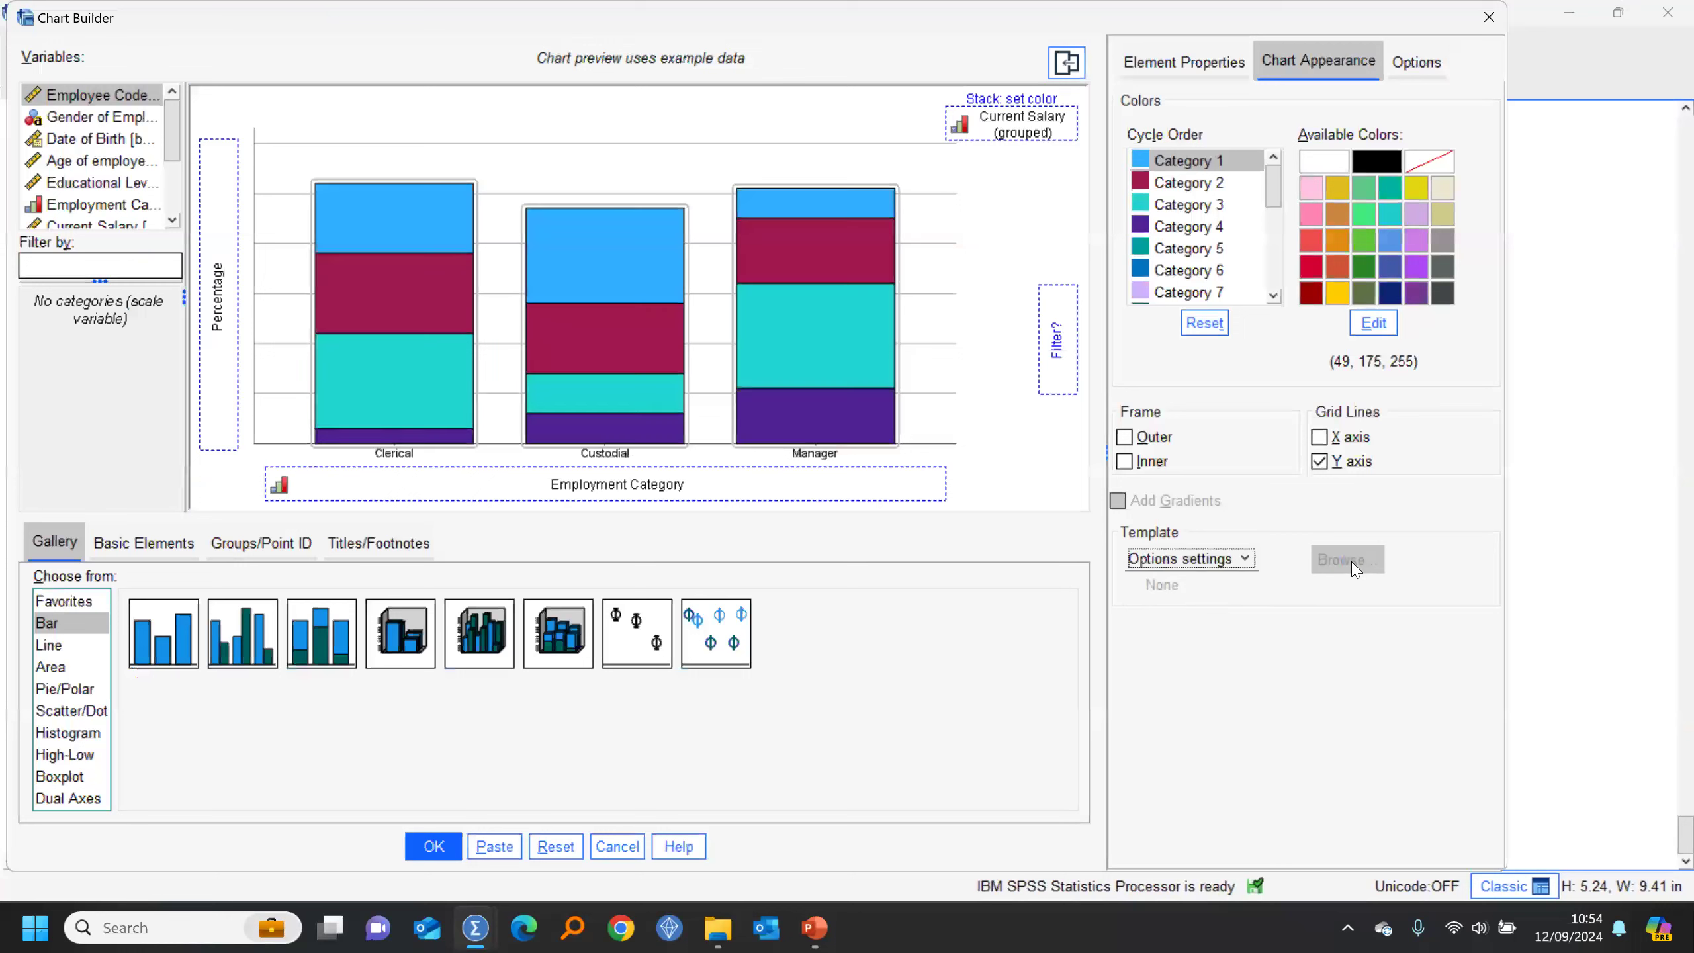
left_click(1212, 560)
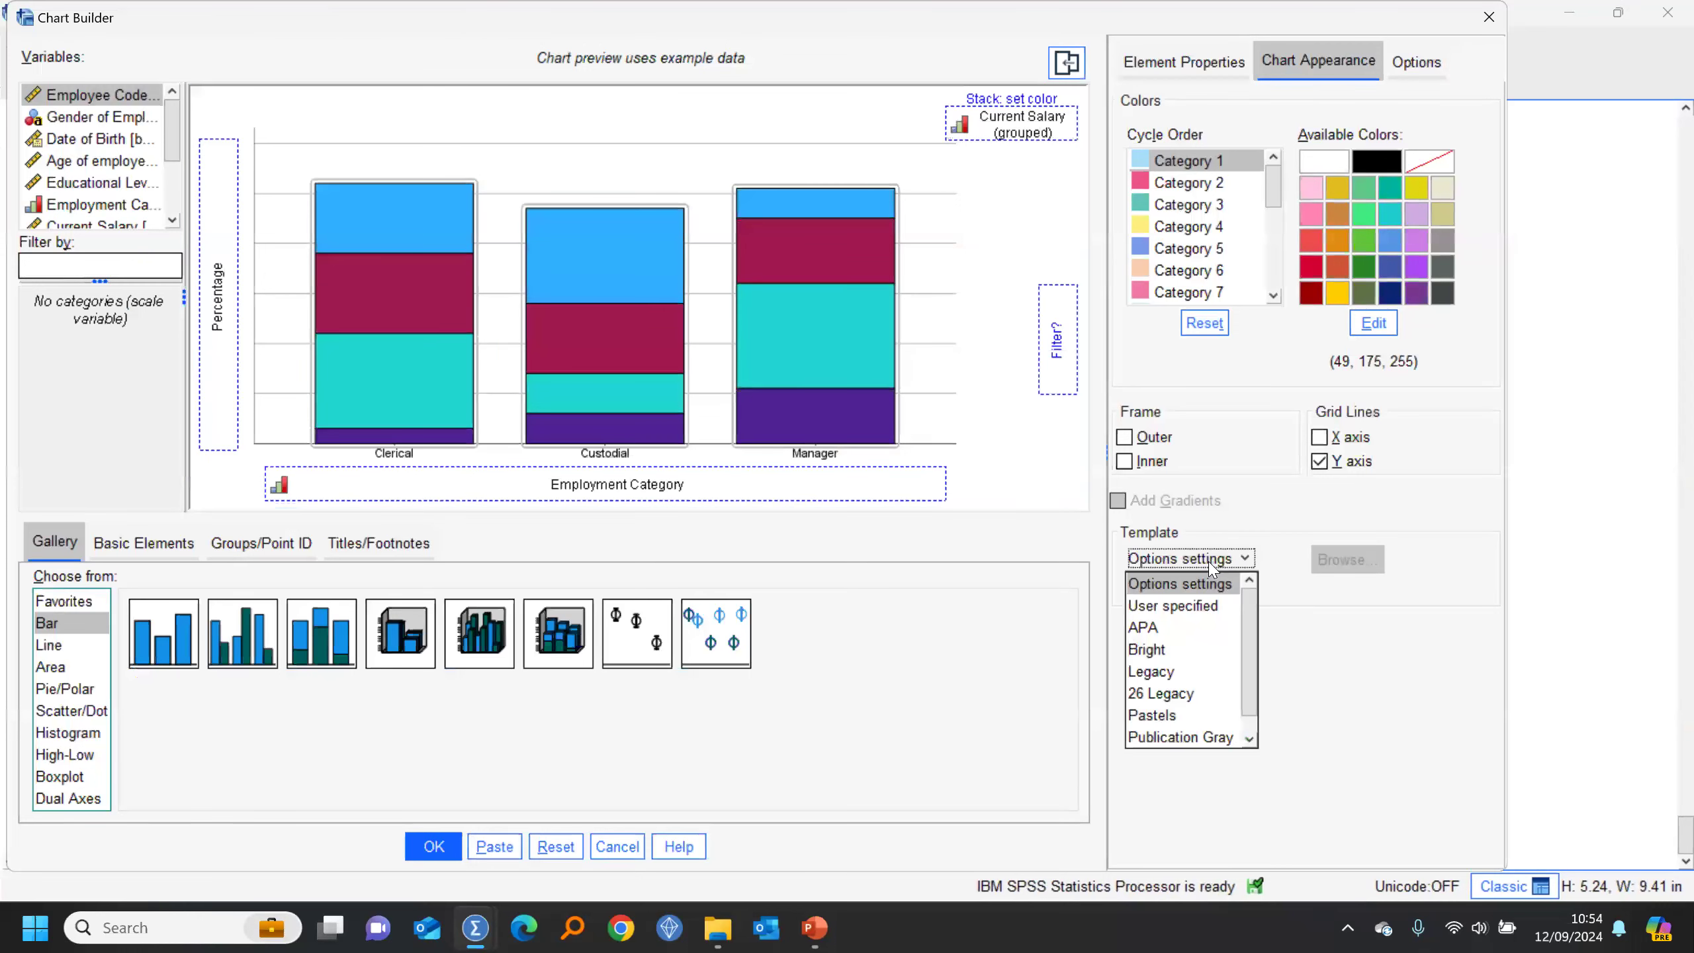
left_click(1200, 605)
left_click(1329, 573)
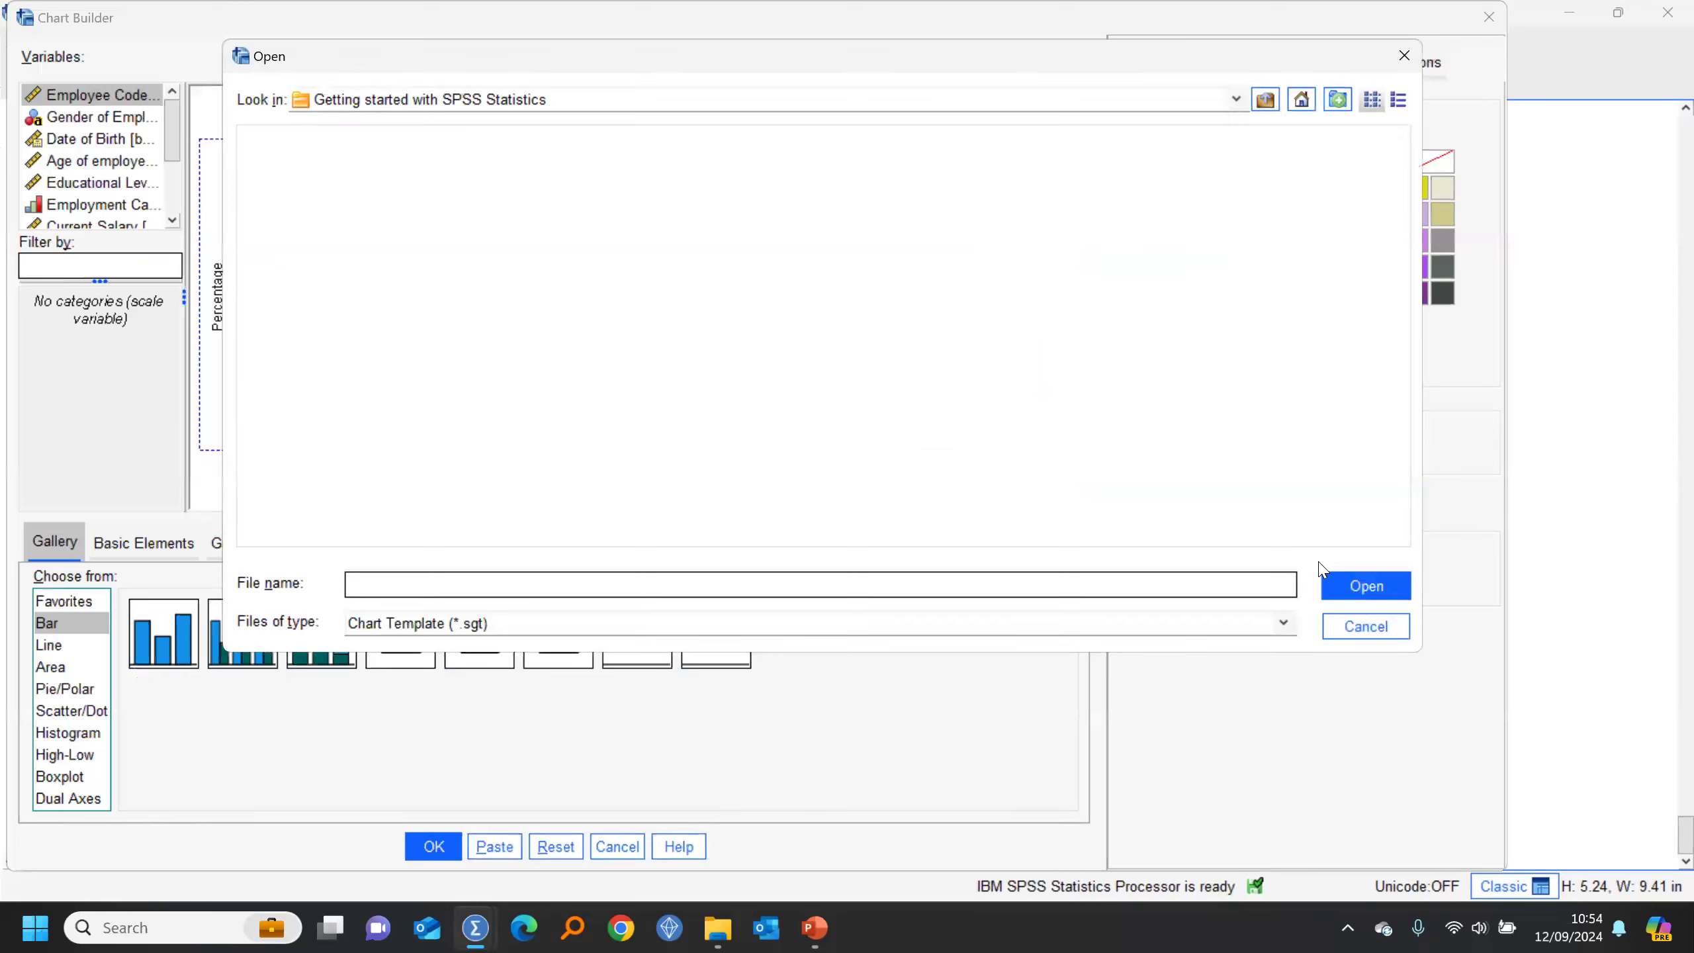
Step: Load Lollipop5.sgt from Webinars > Tenant satisfaction analysis with SPSS > SV Chart Templates and generate the stacked bar chart
left_click(1236, 100)
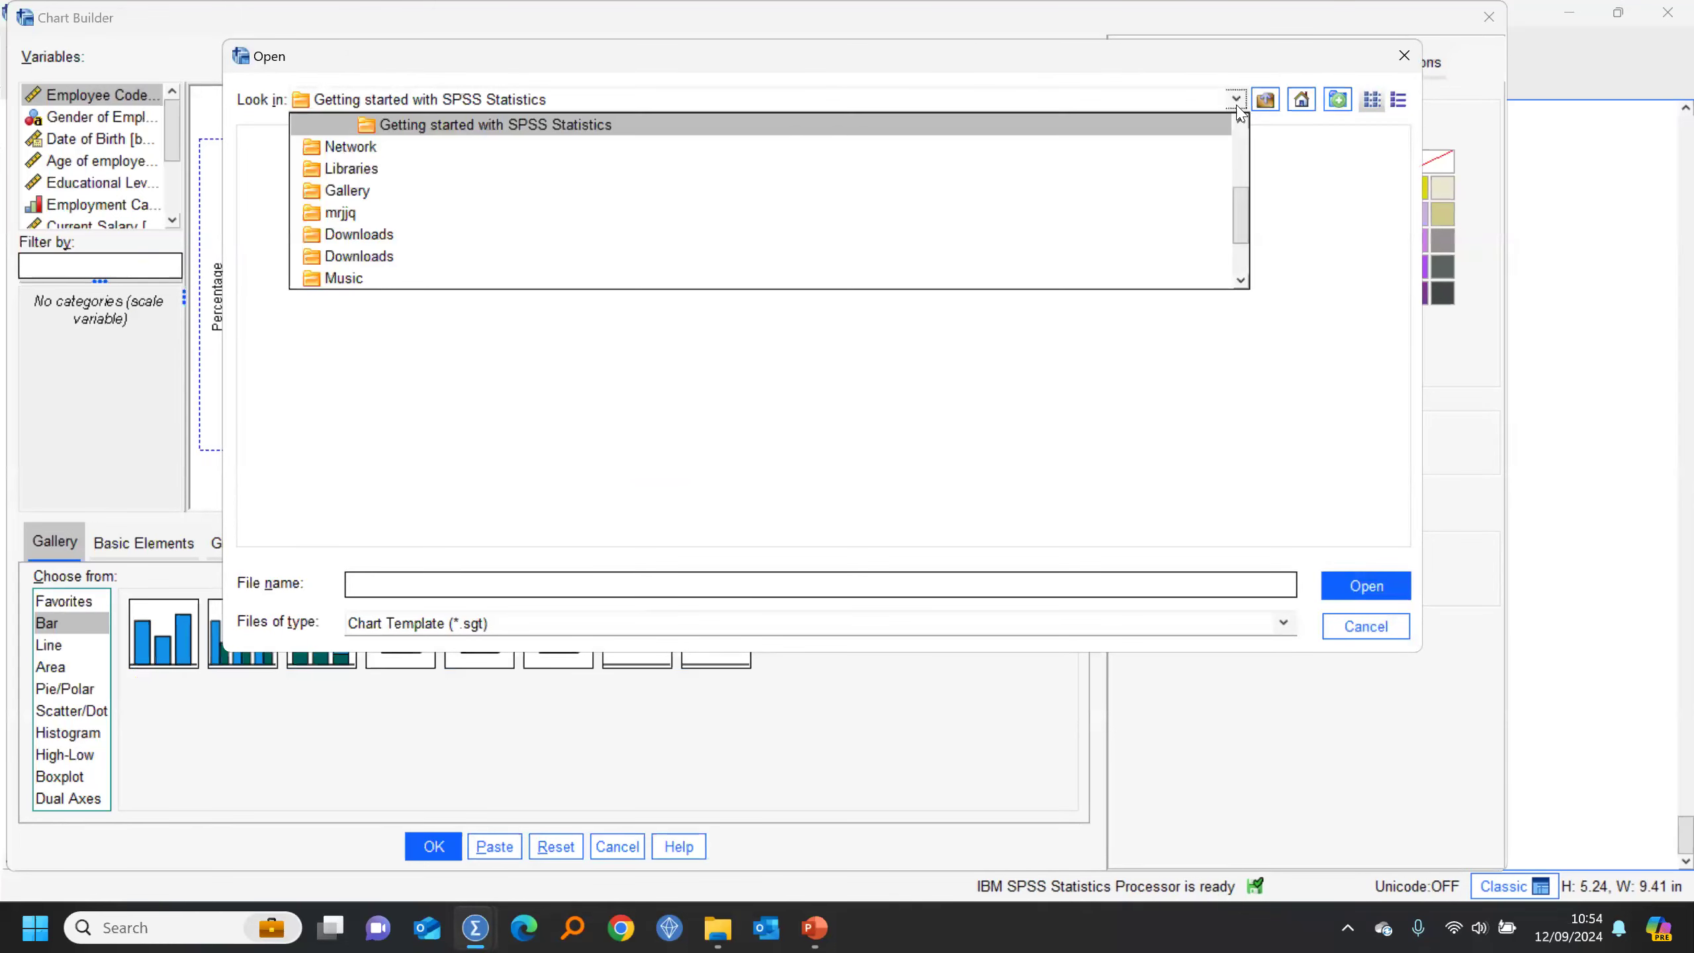
left_click(1242, 120)
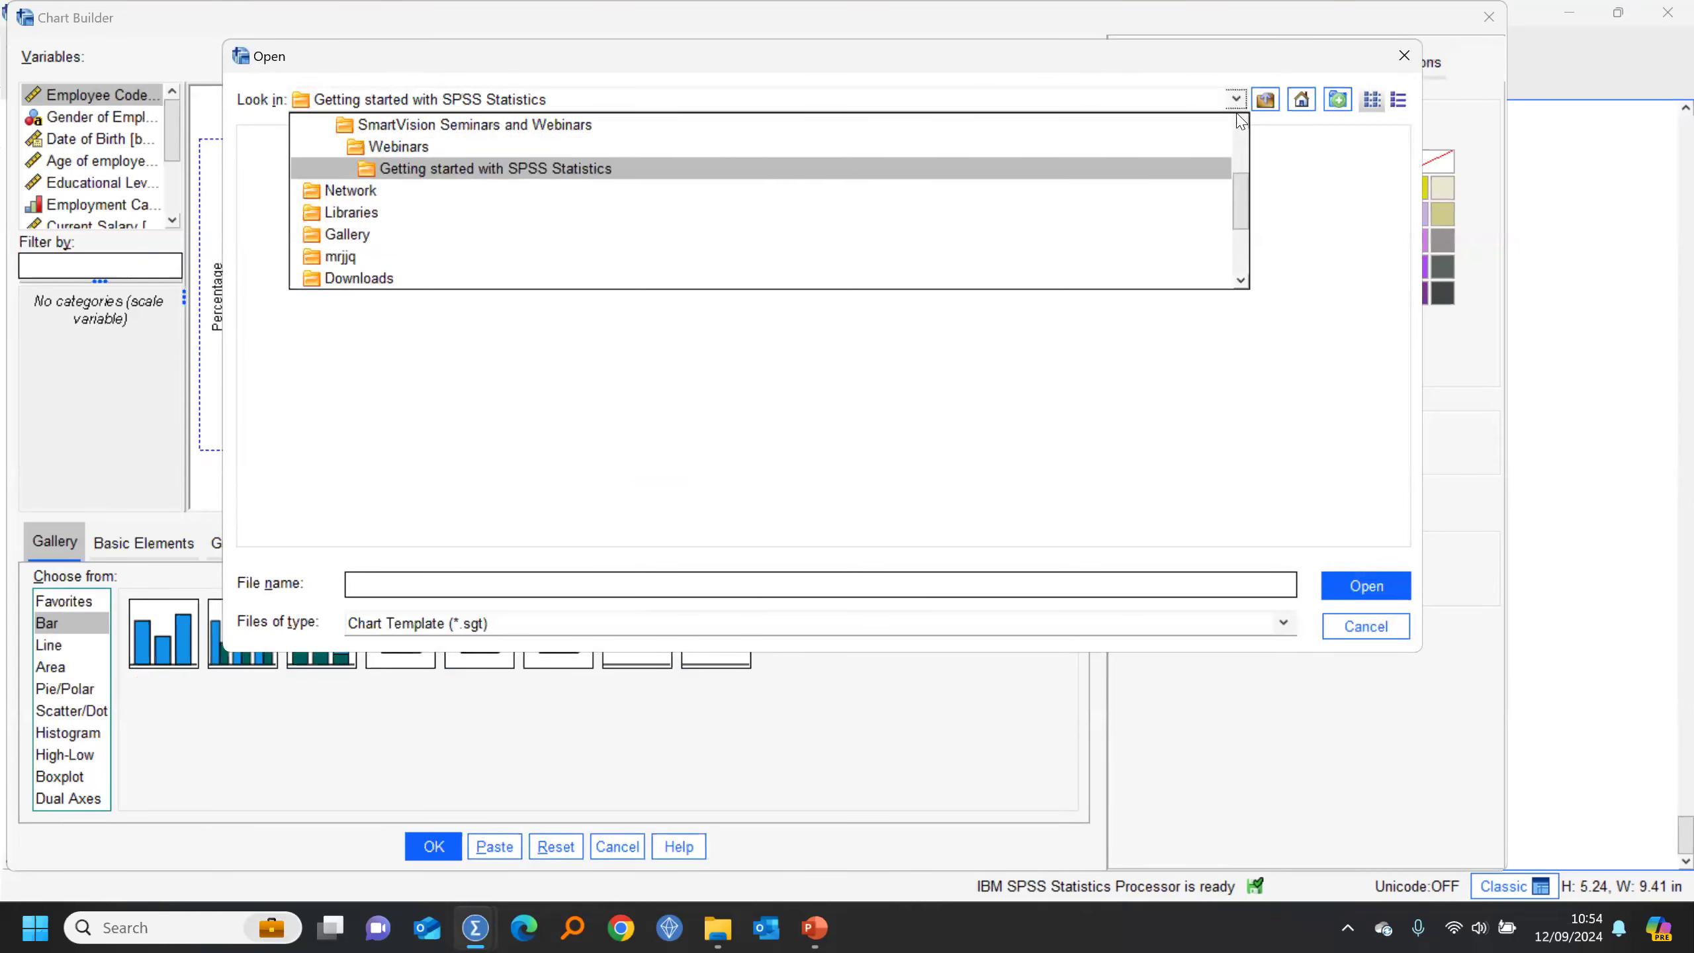
left_click(699, 145)
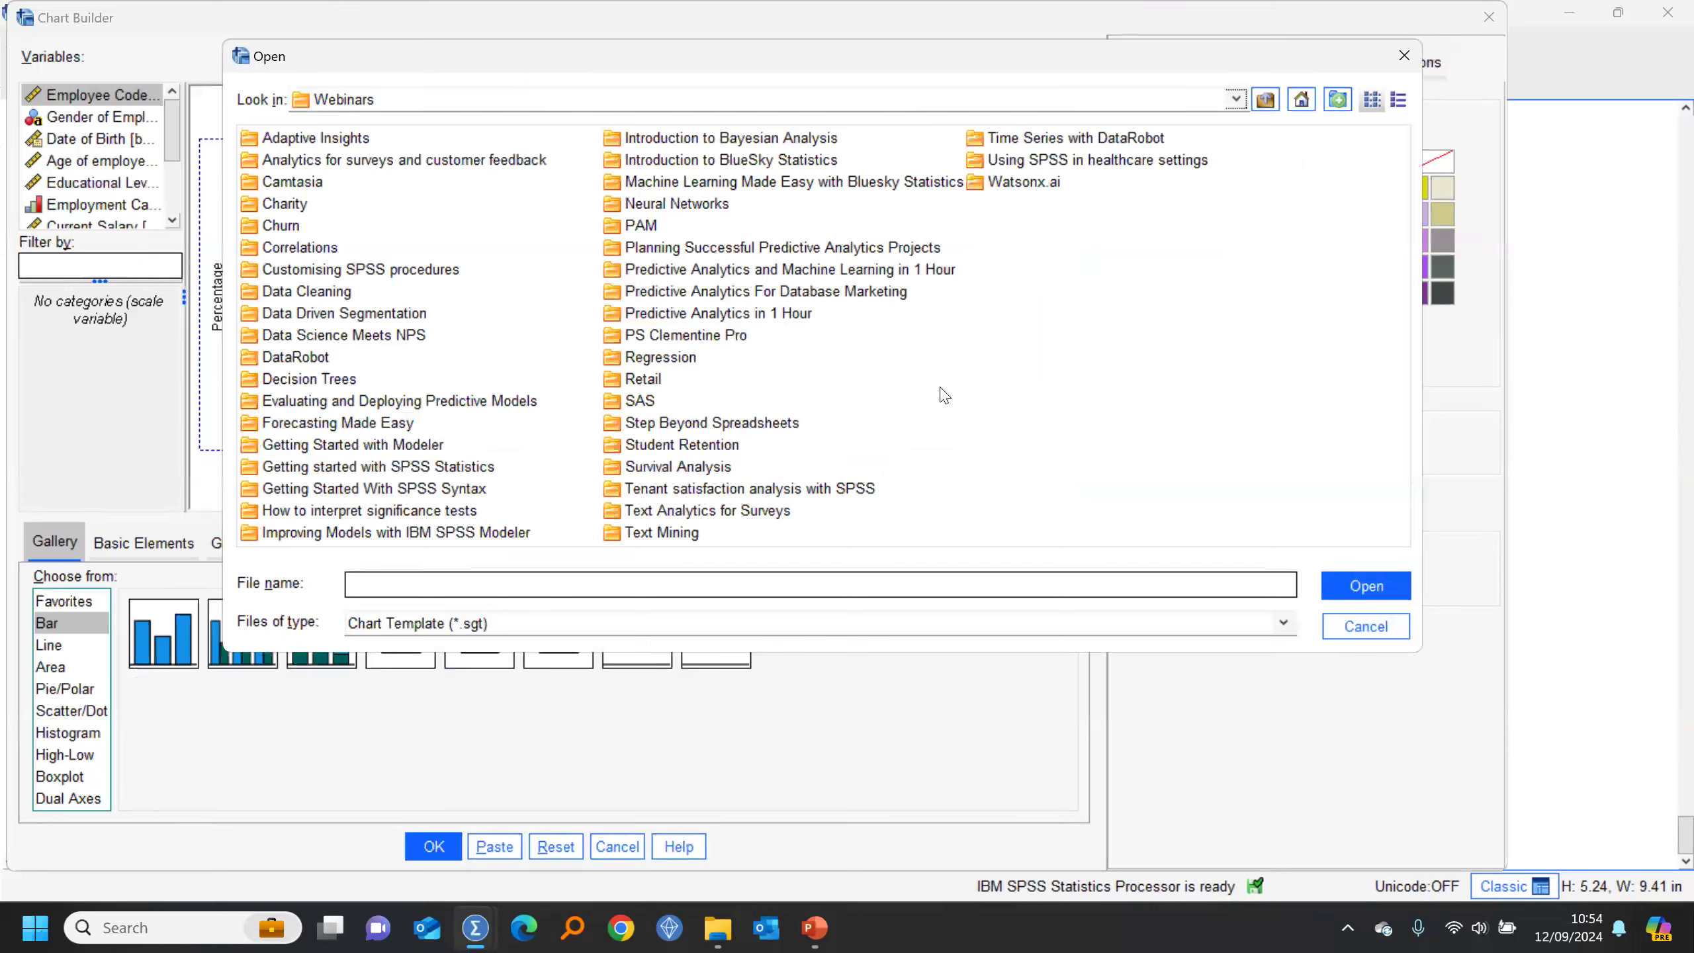
double_click(651, 493)
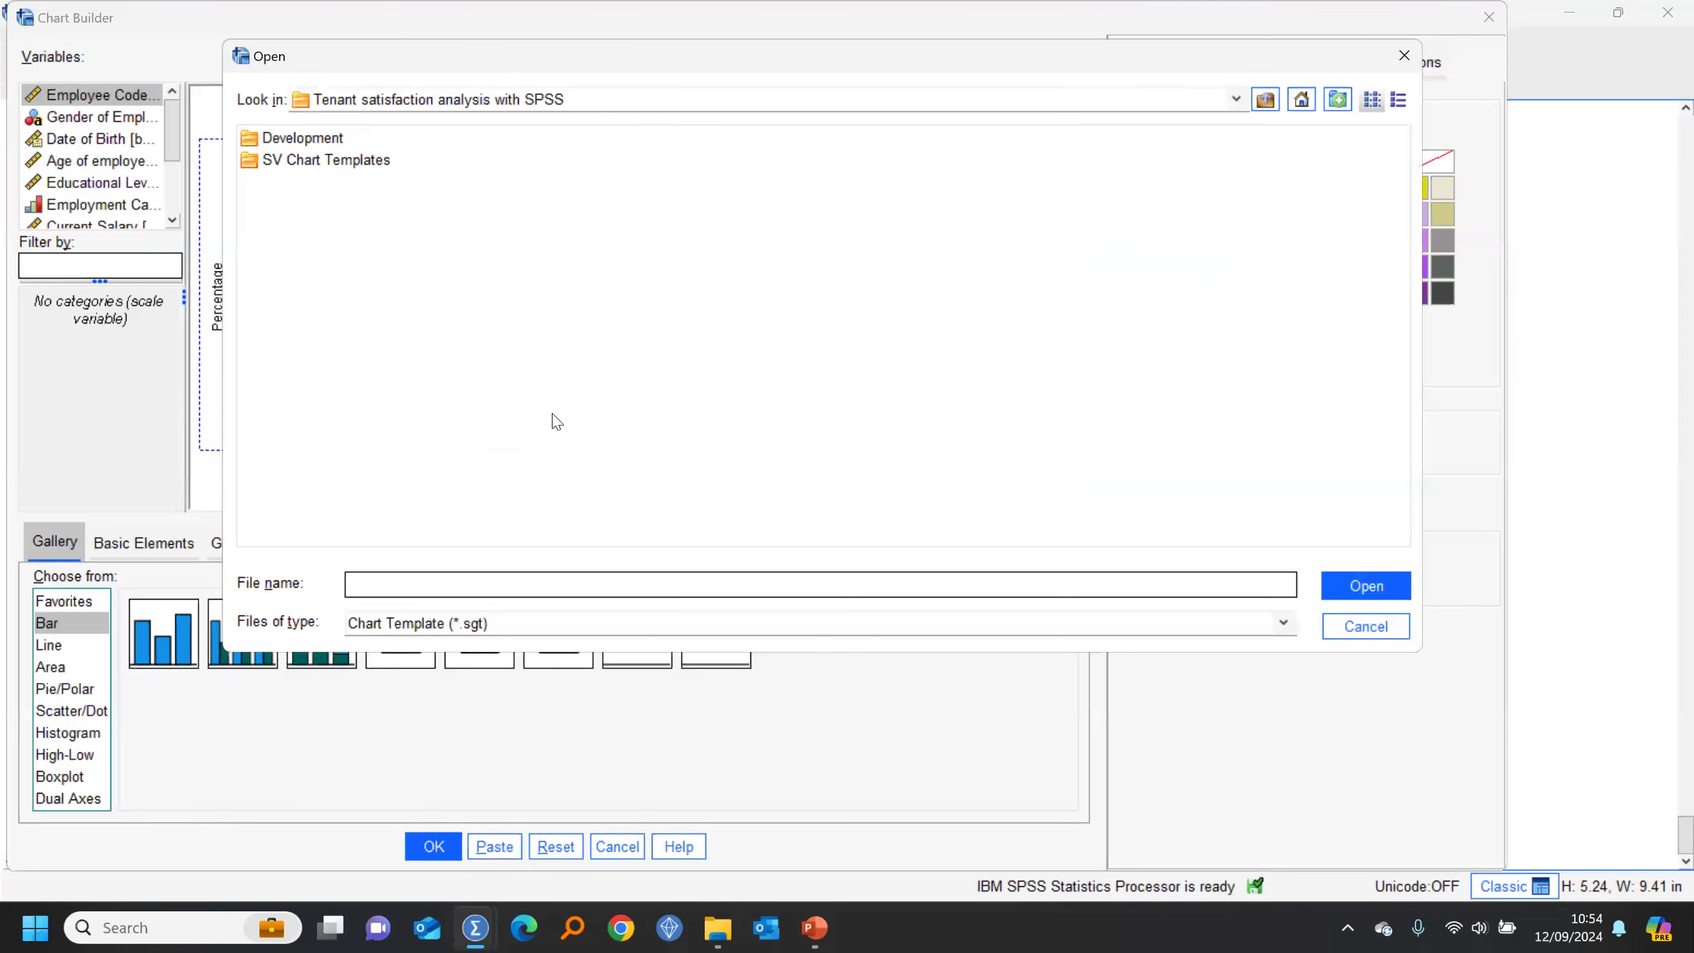
double_click(278, 161)
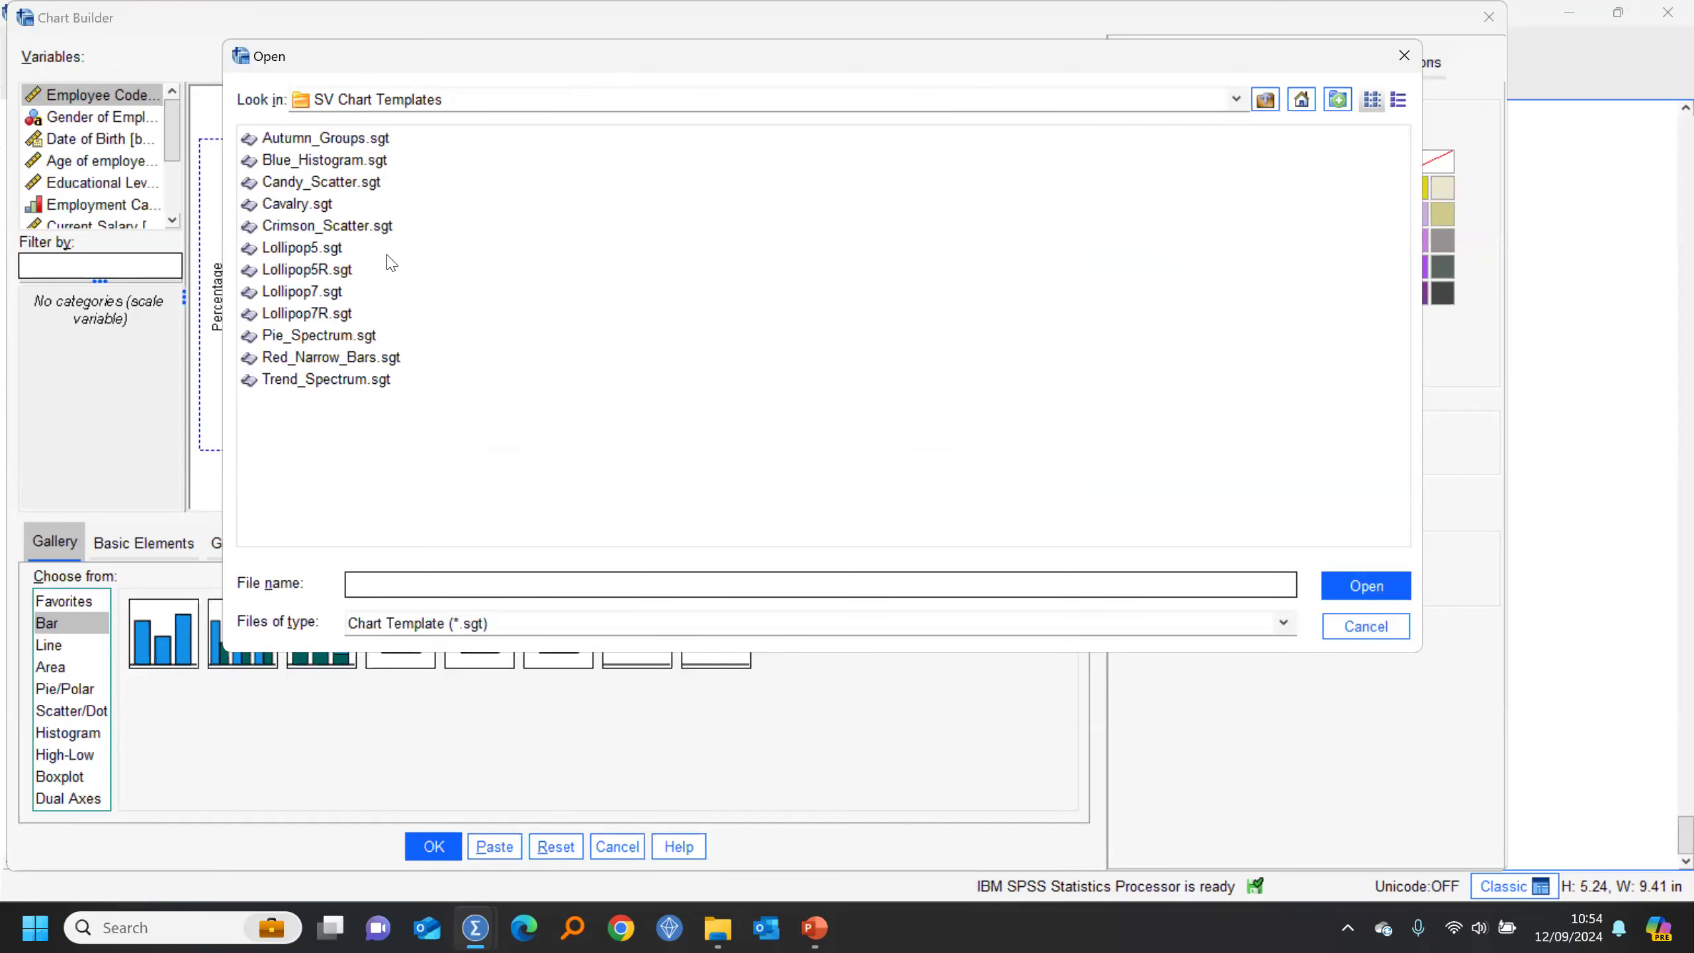
left_click(301, 248)
left_click(1366, 585)
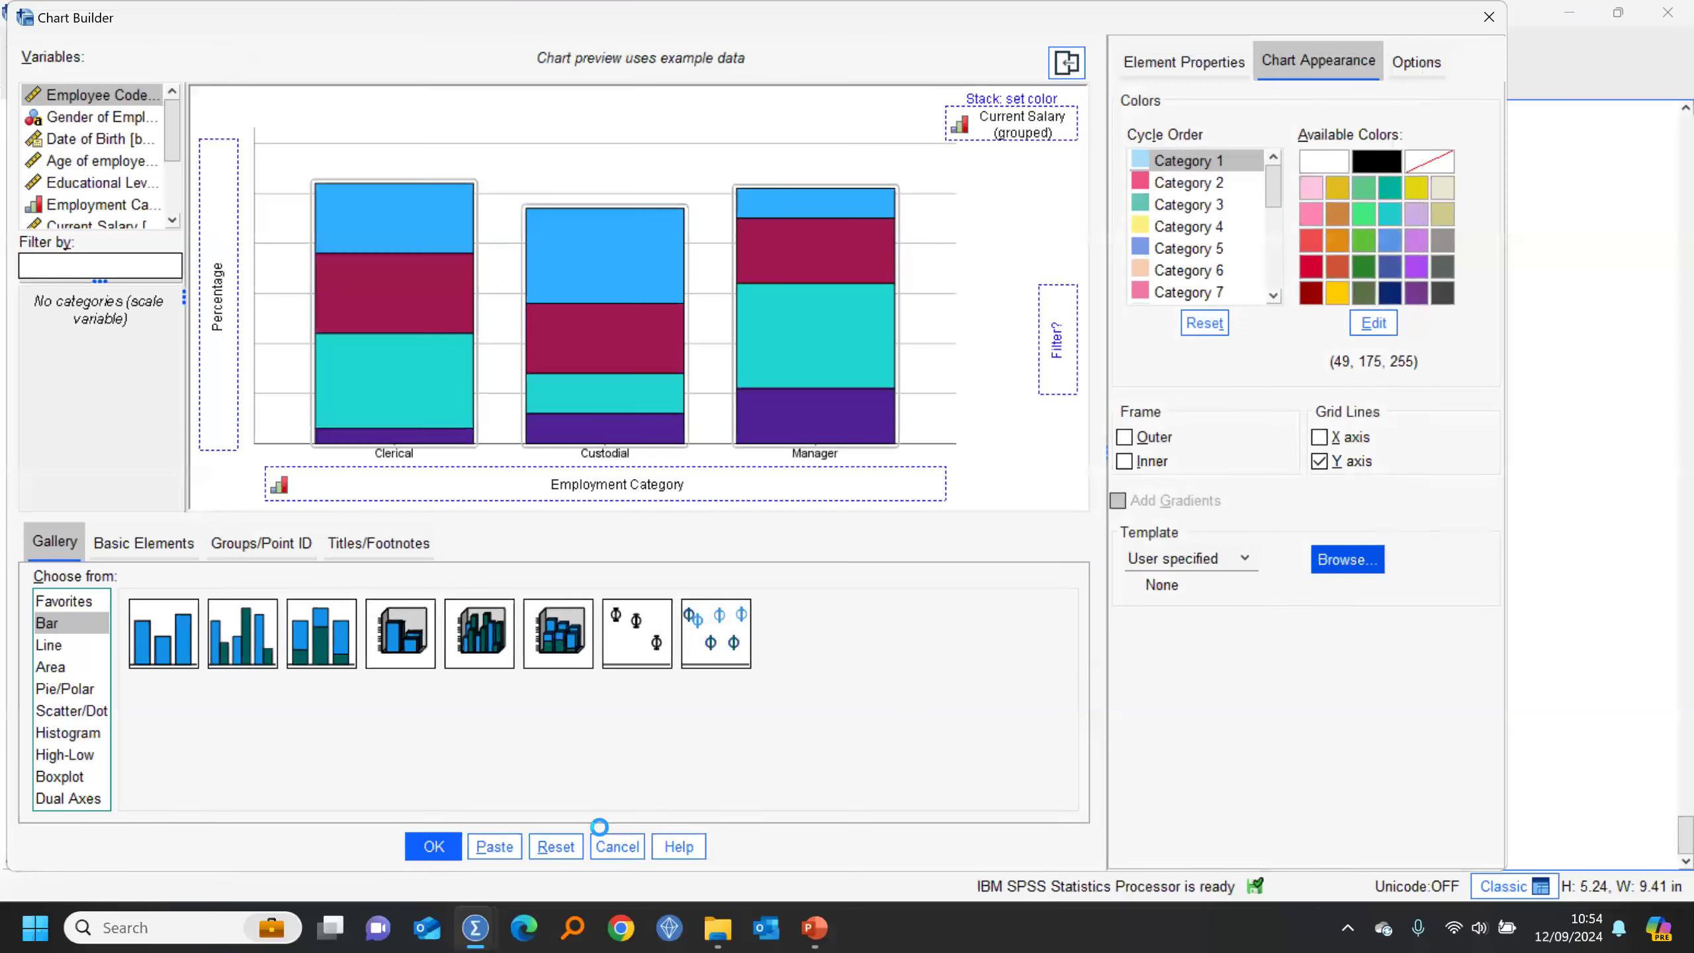
left_click(434, 847)
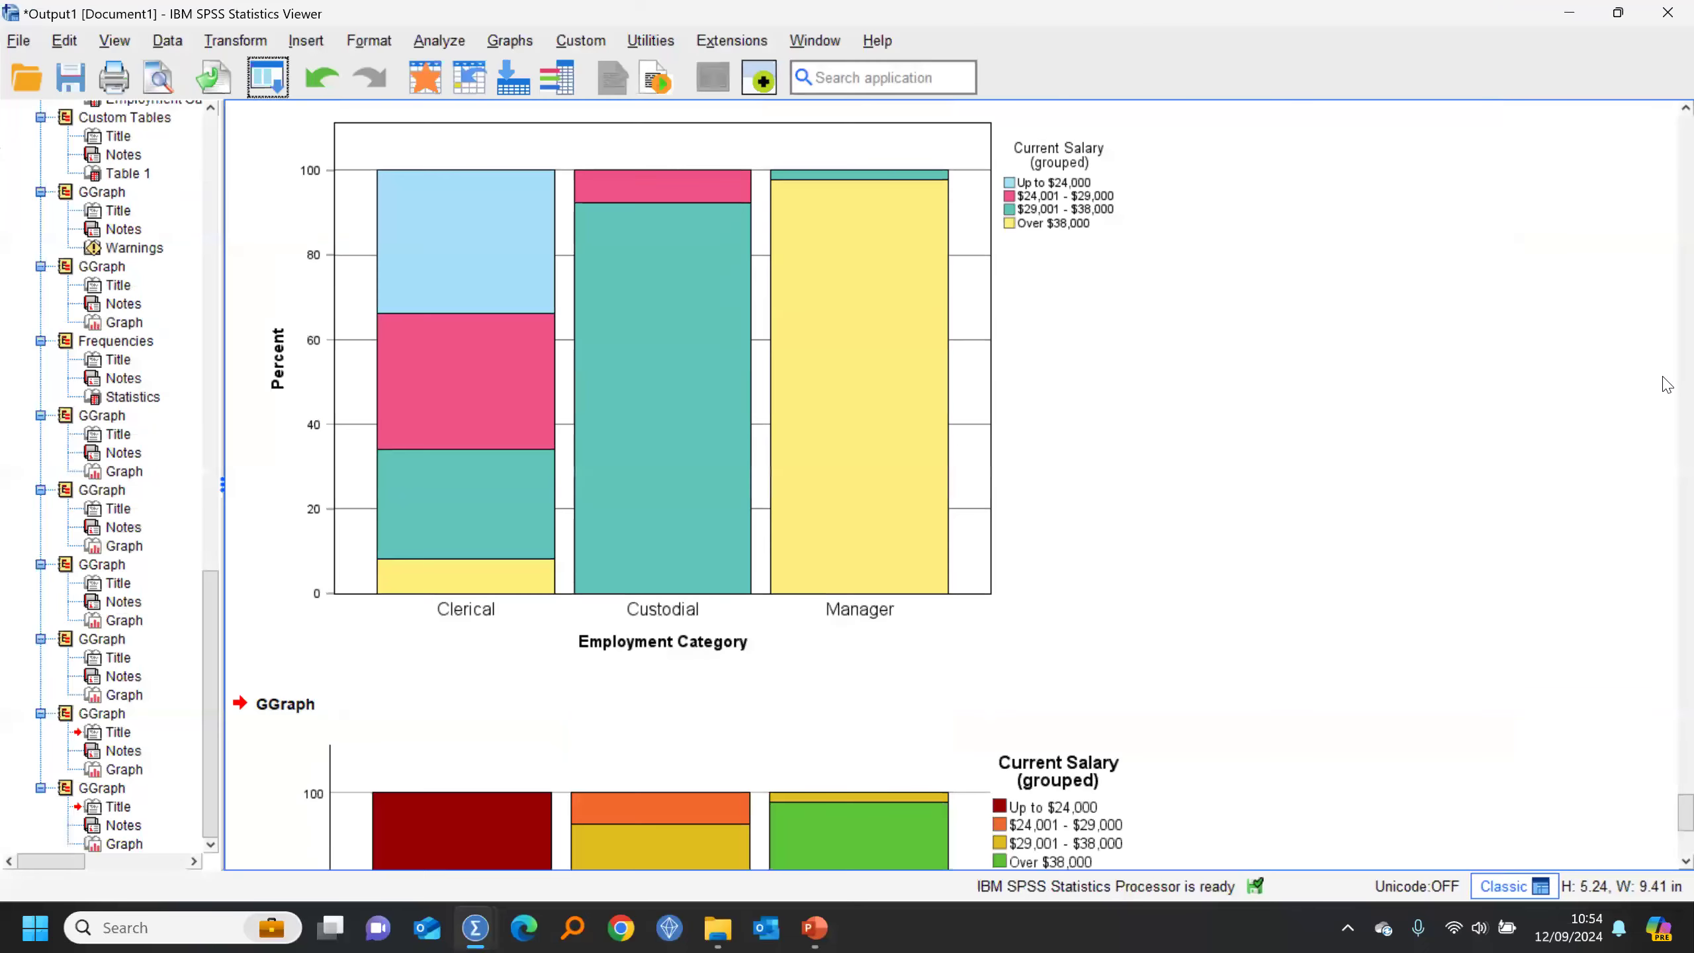
left_click(1123, 424)
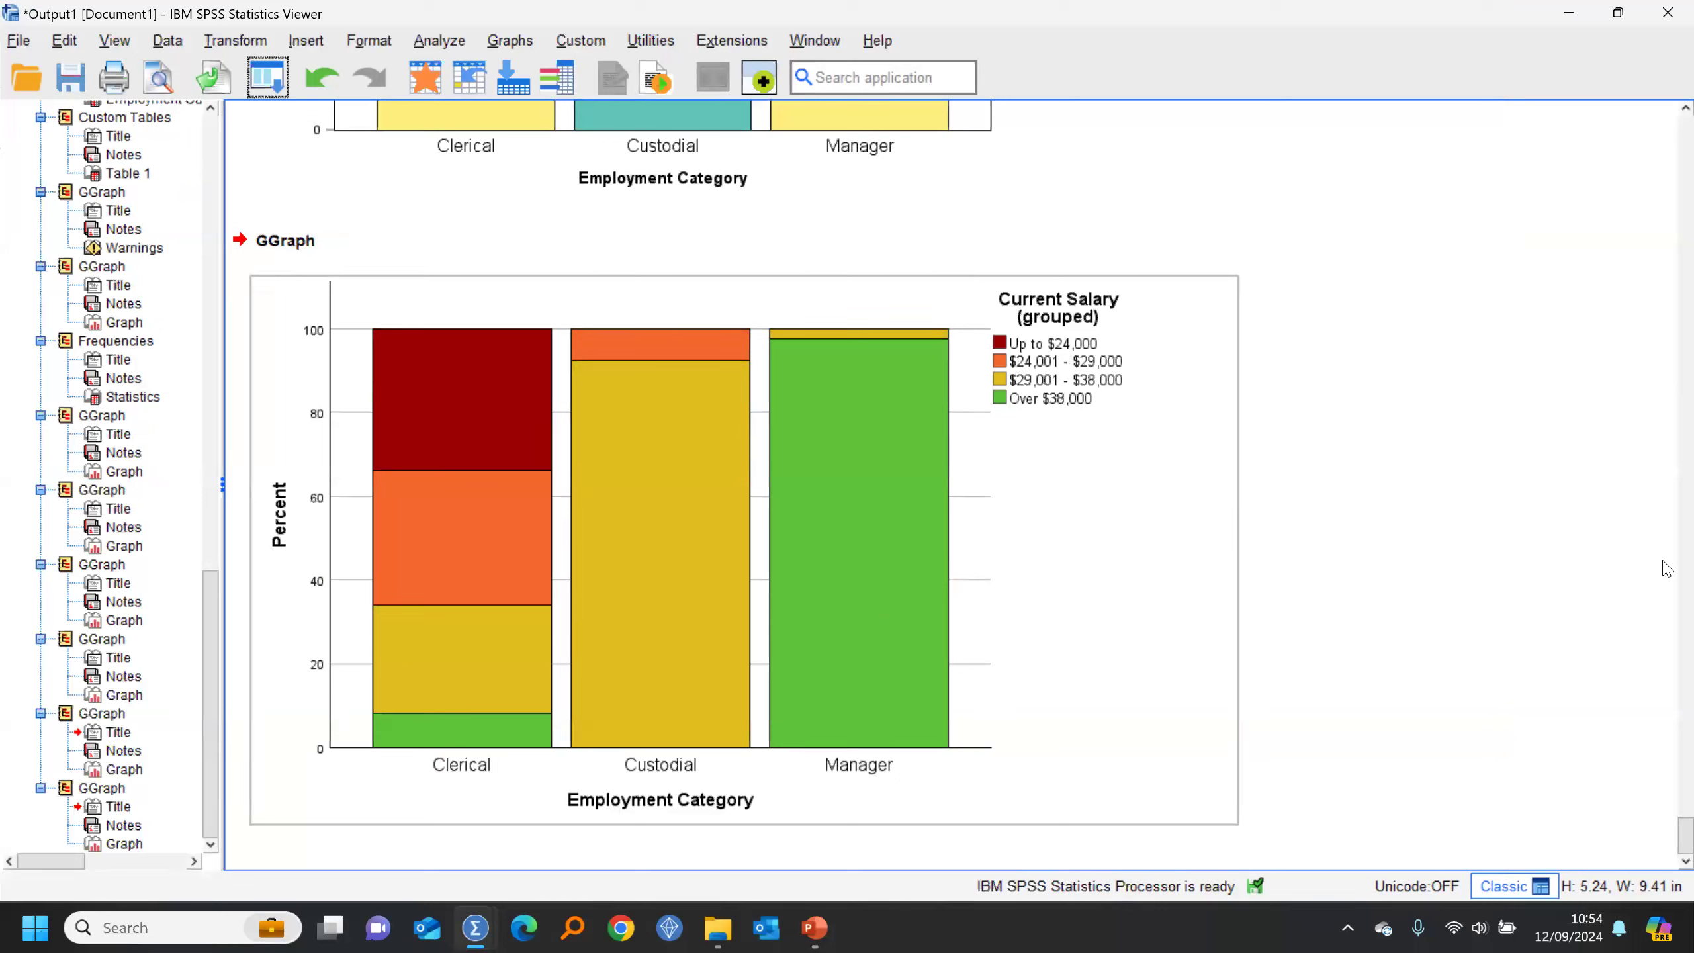
Step: Add a rows panel variable to the stacked bar chart, assign Gender of Employee to it, and generate the chart
left_click(278, 93)
left_click(293, 118)
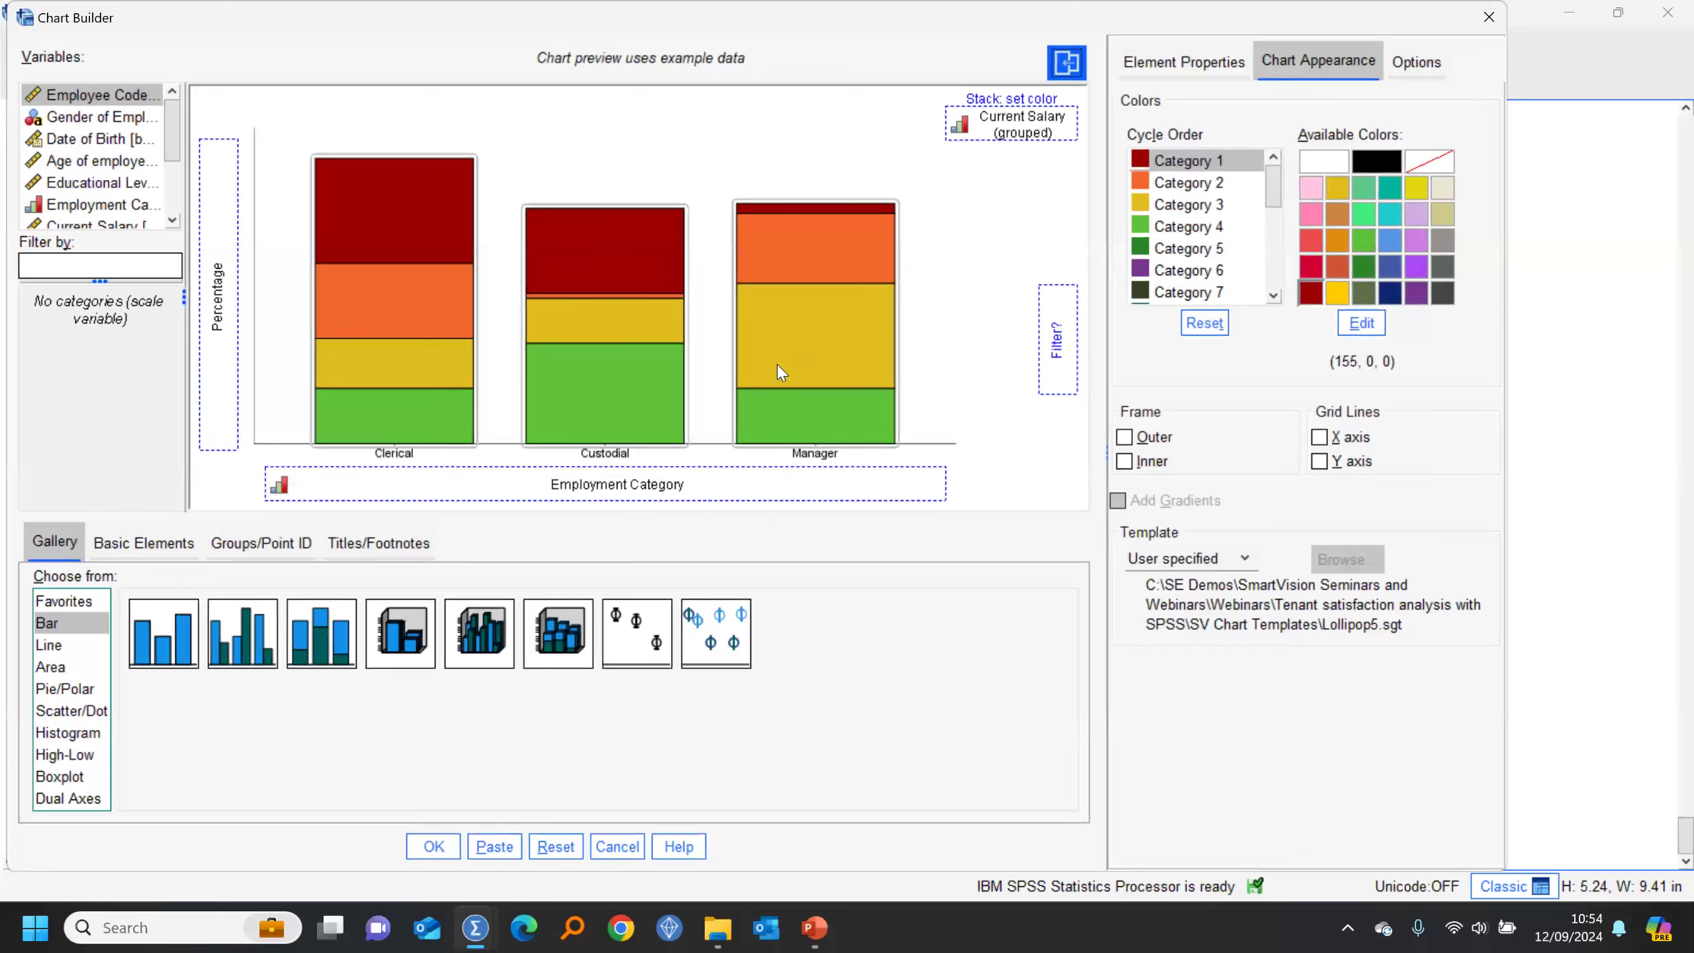
left_click(277, 543)
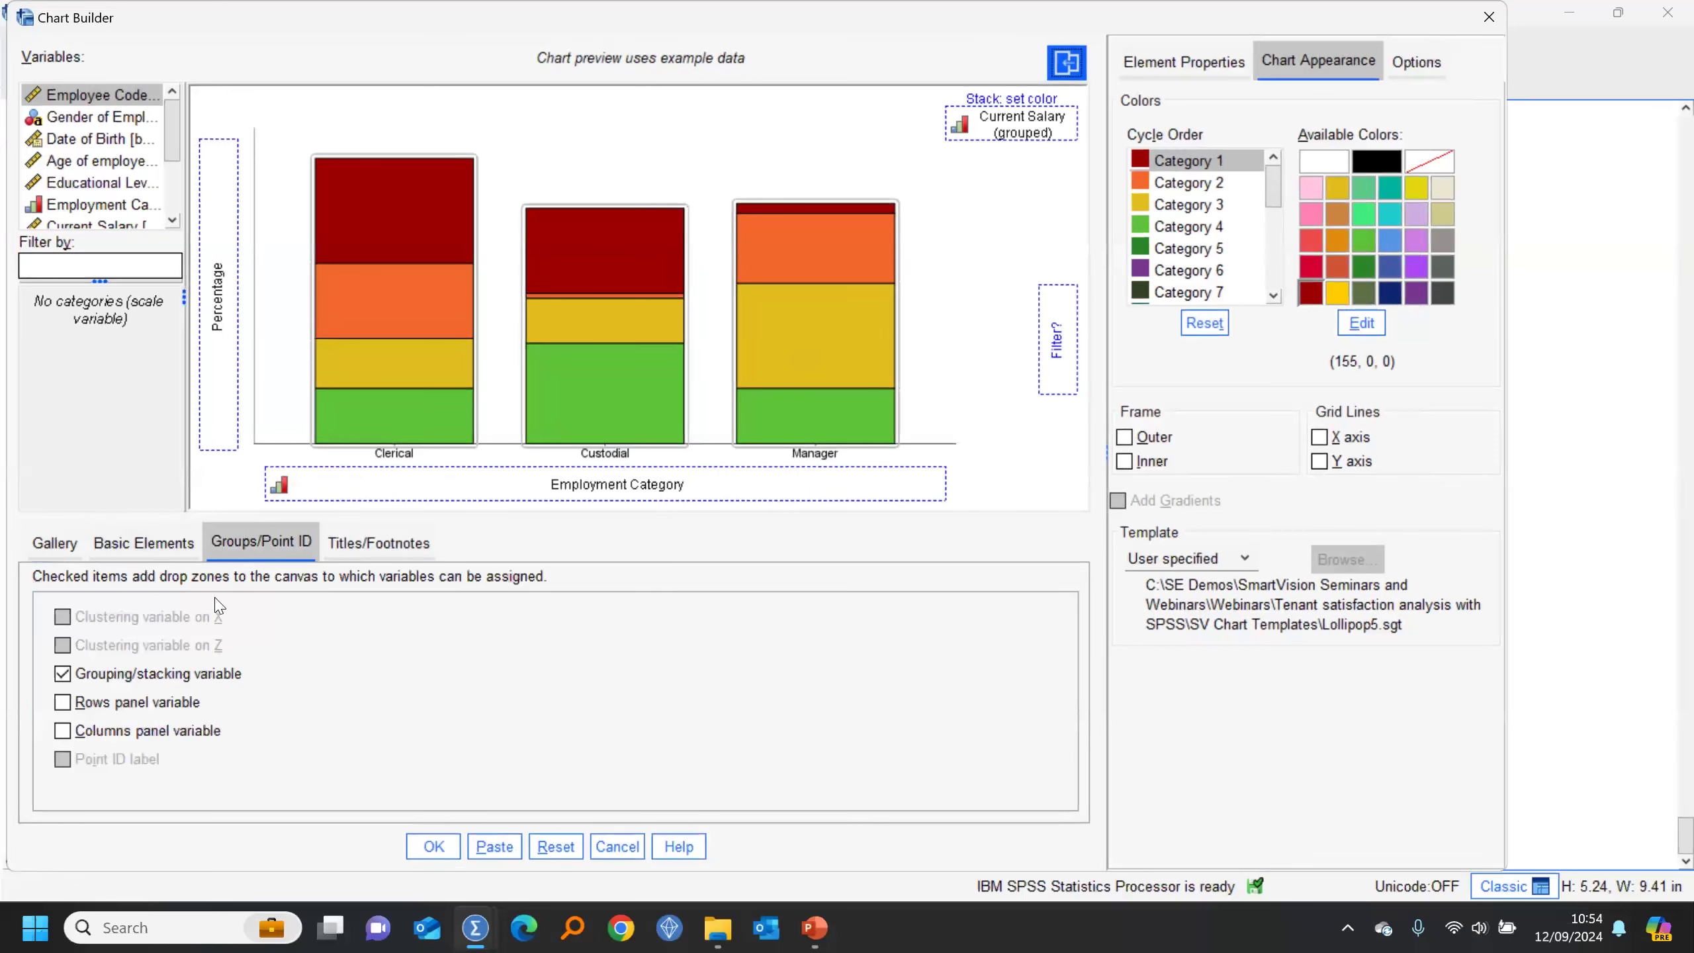
left_click(100, 705)
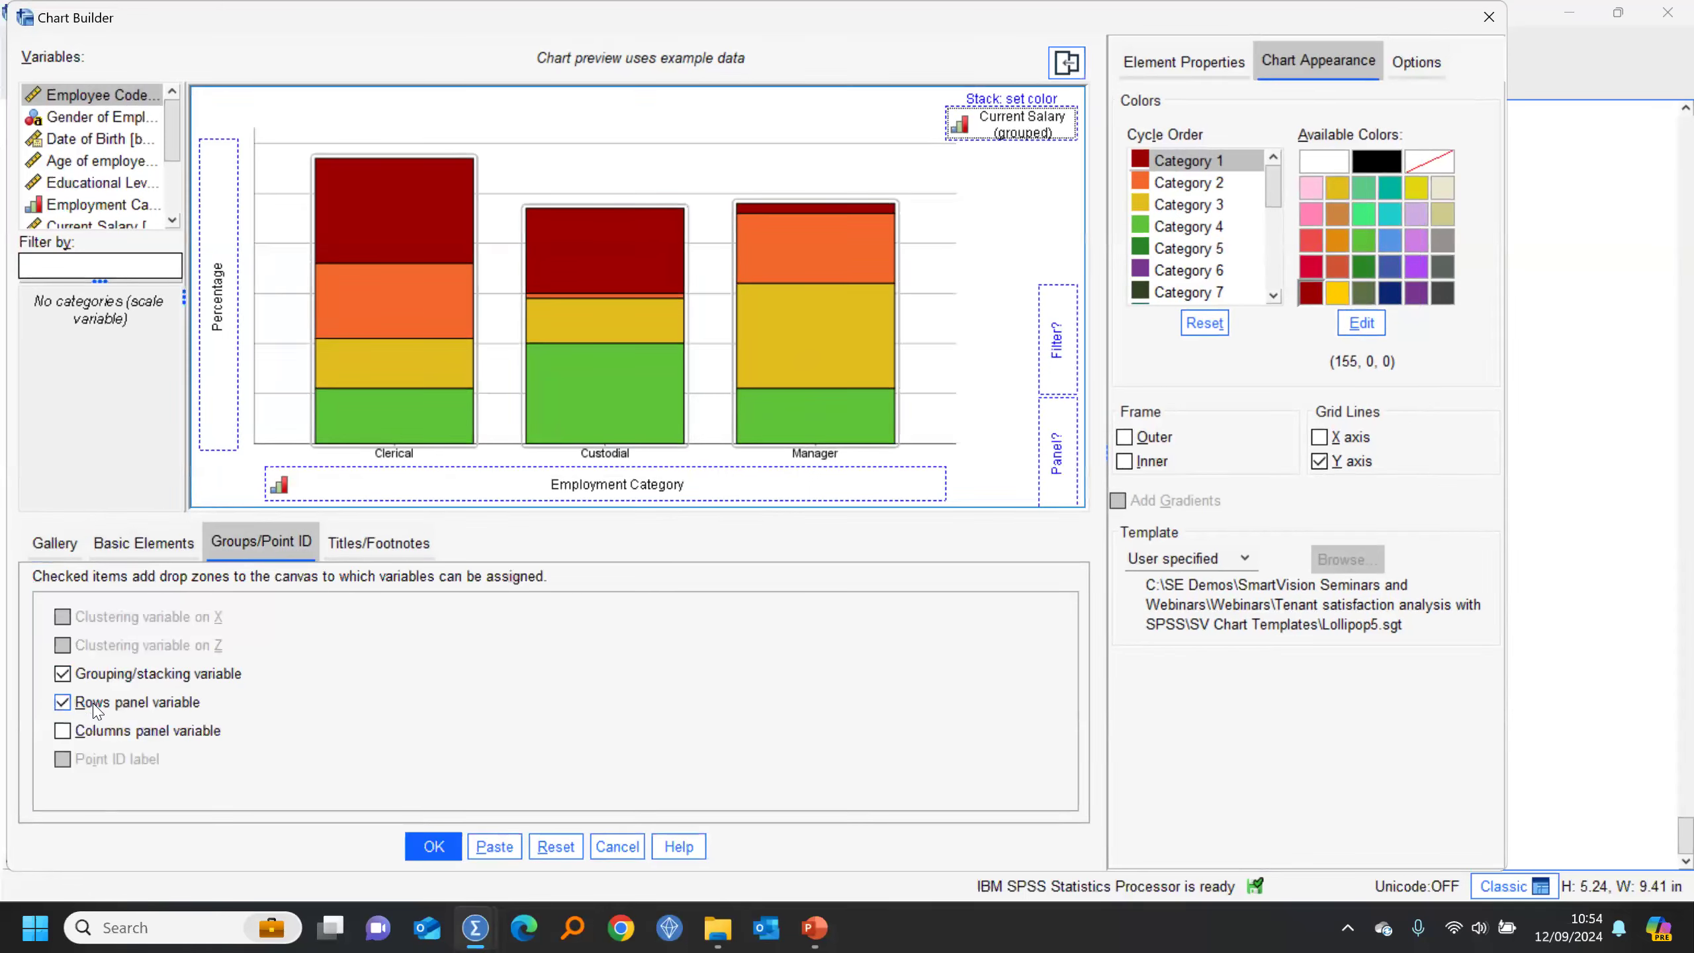
left_click_drag(100, 117, 1052, 459)
left_click(434, 846)
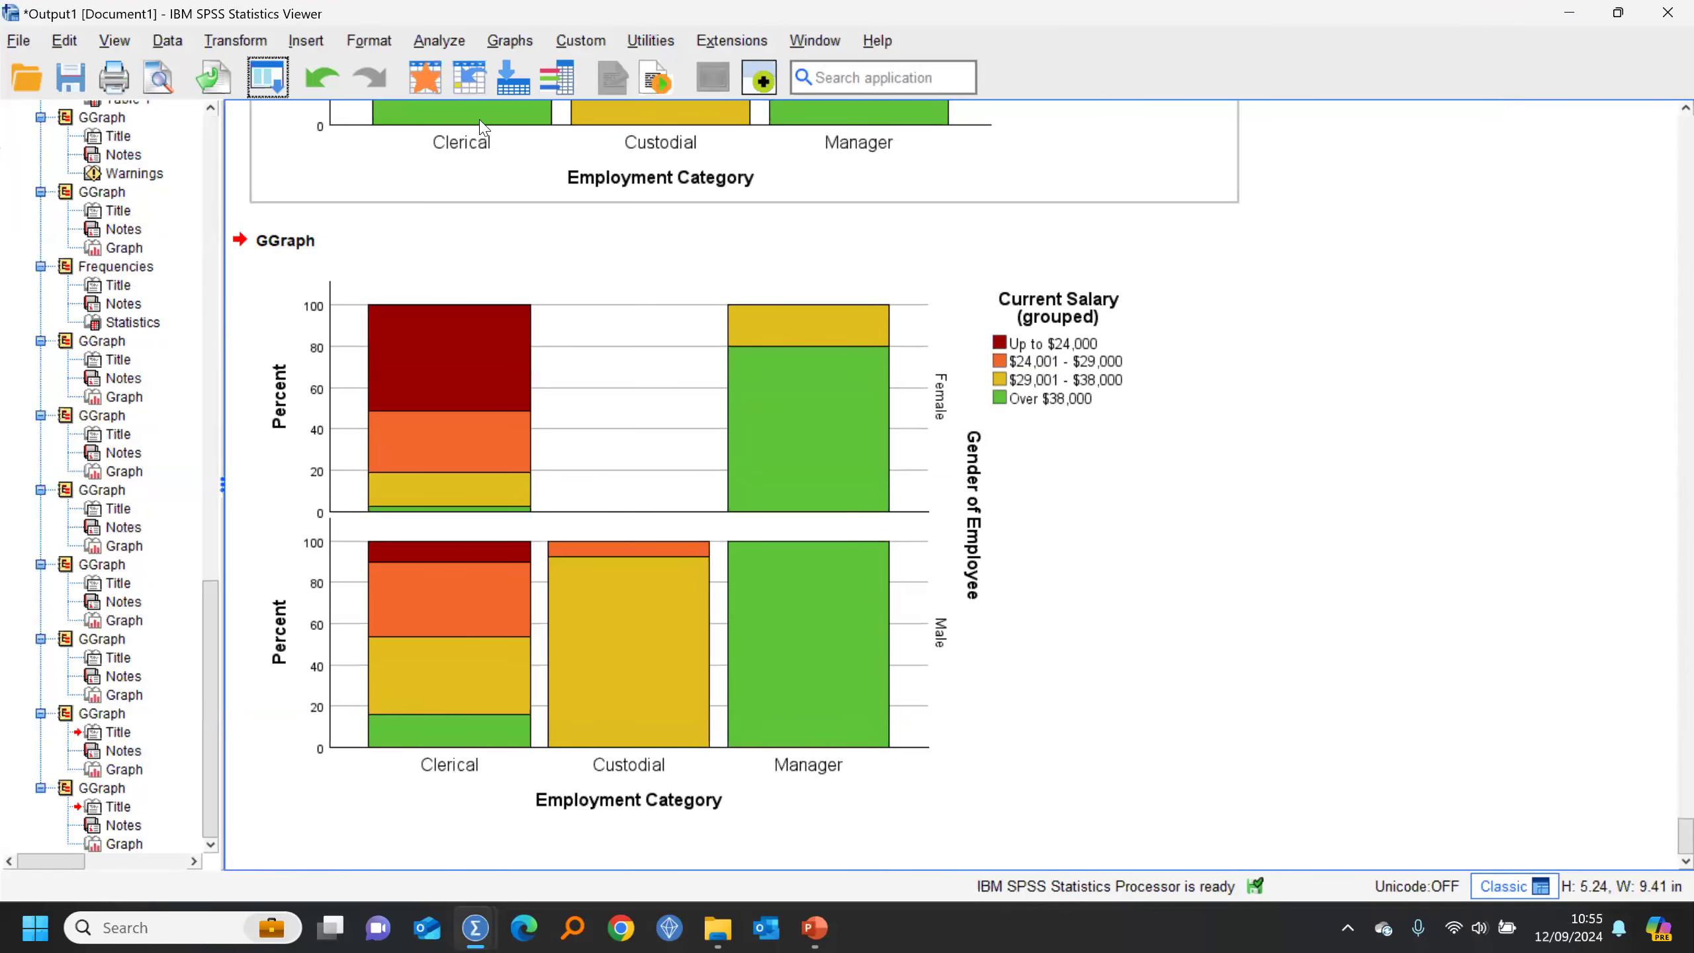
Step: View the dataset in the Data Editor, return to the output document and review the earlier stacked bar charts
left_click(426, 78)
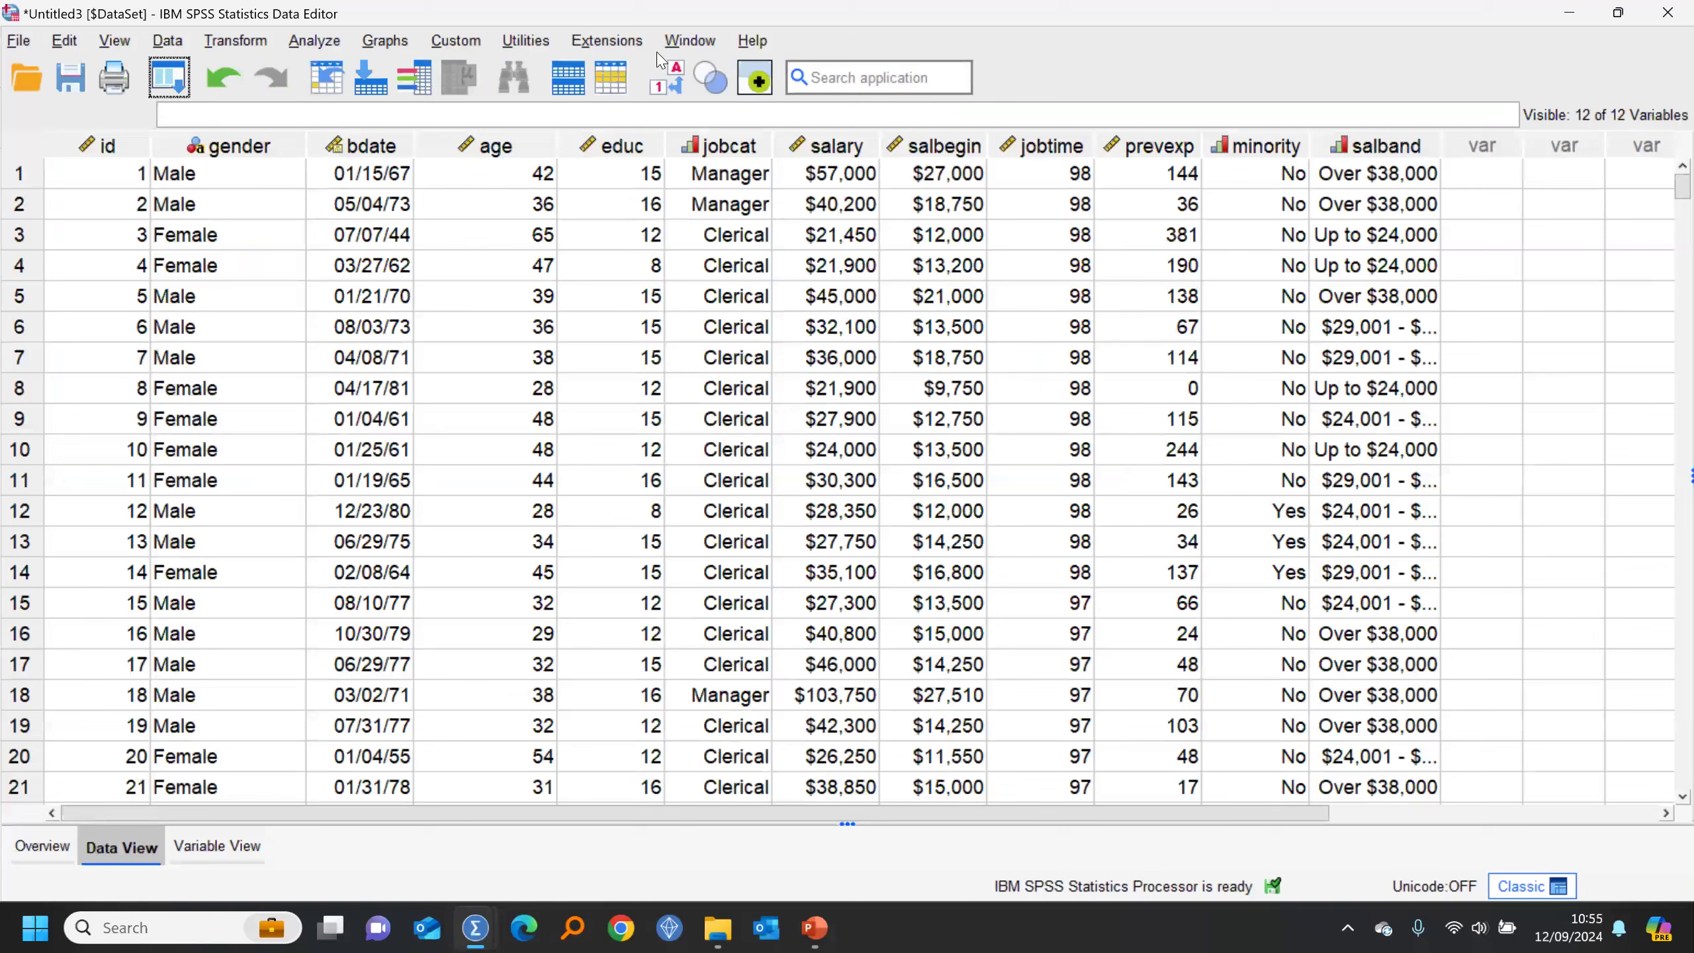
left_click(691, 39)
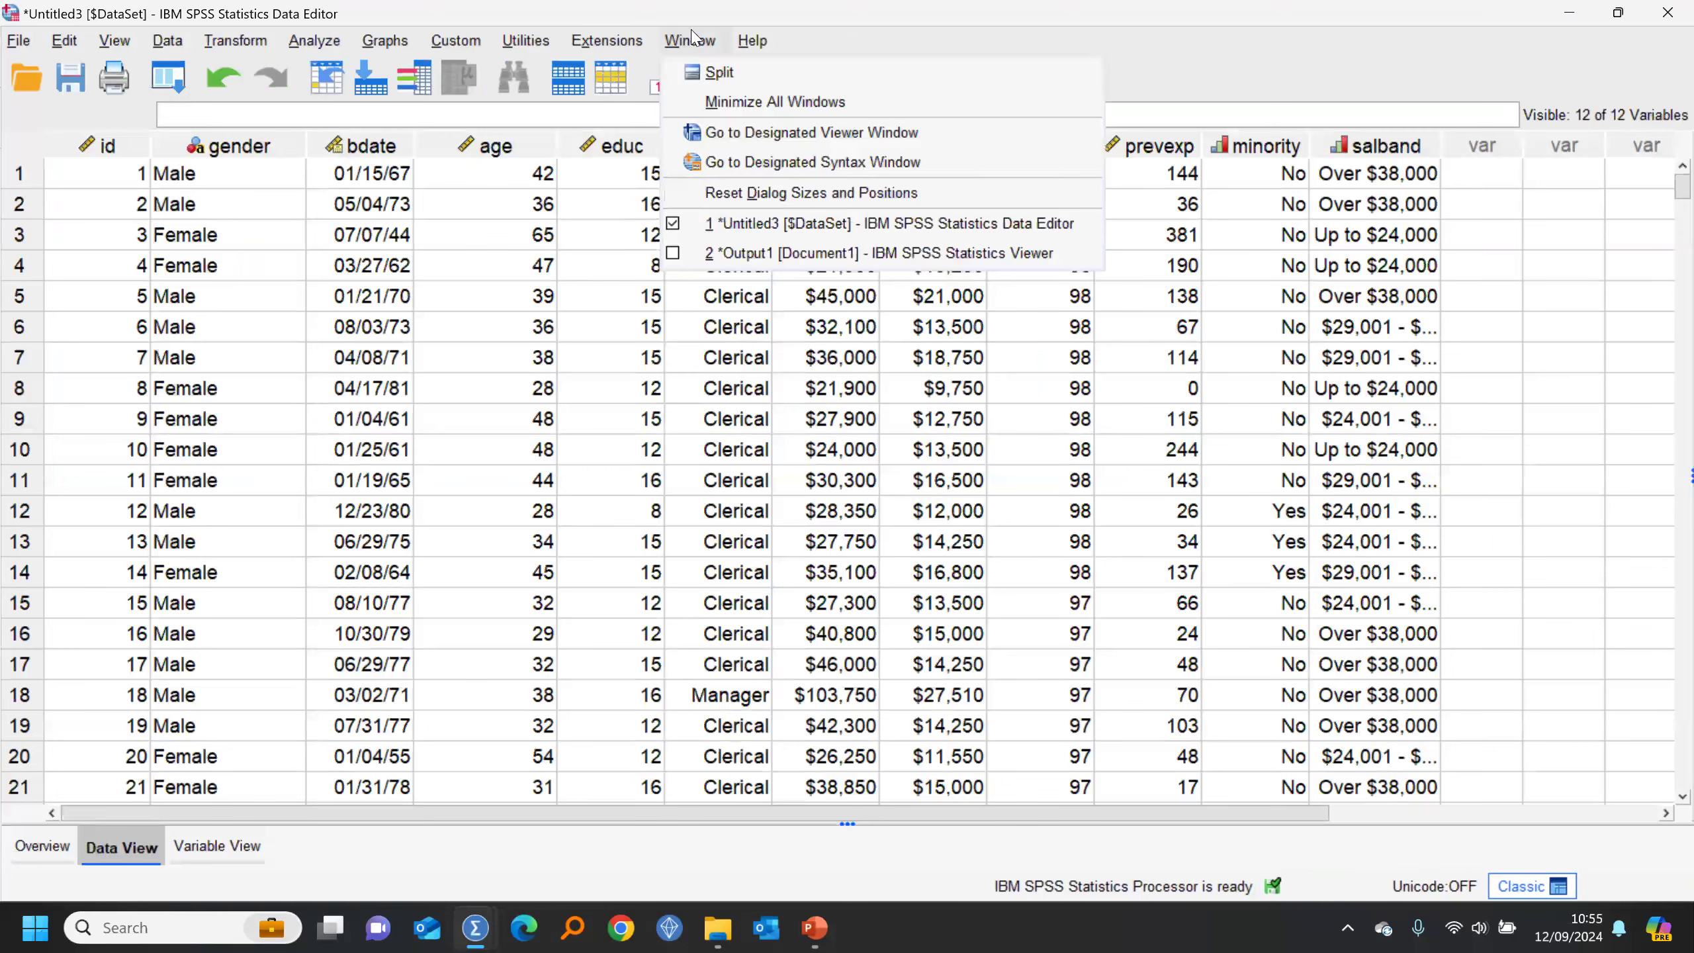
left_click(713, 252)
scroll(1513, 454, "up", 10)
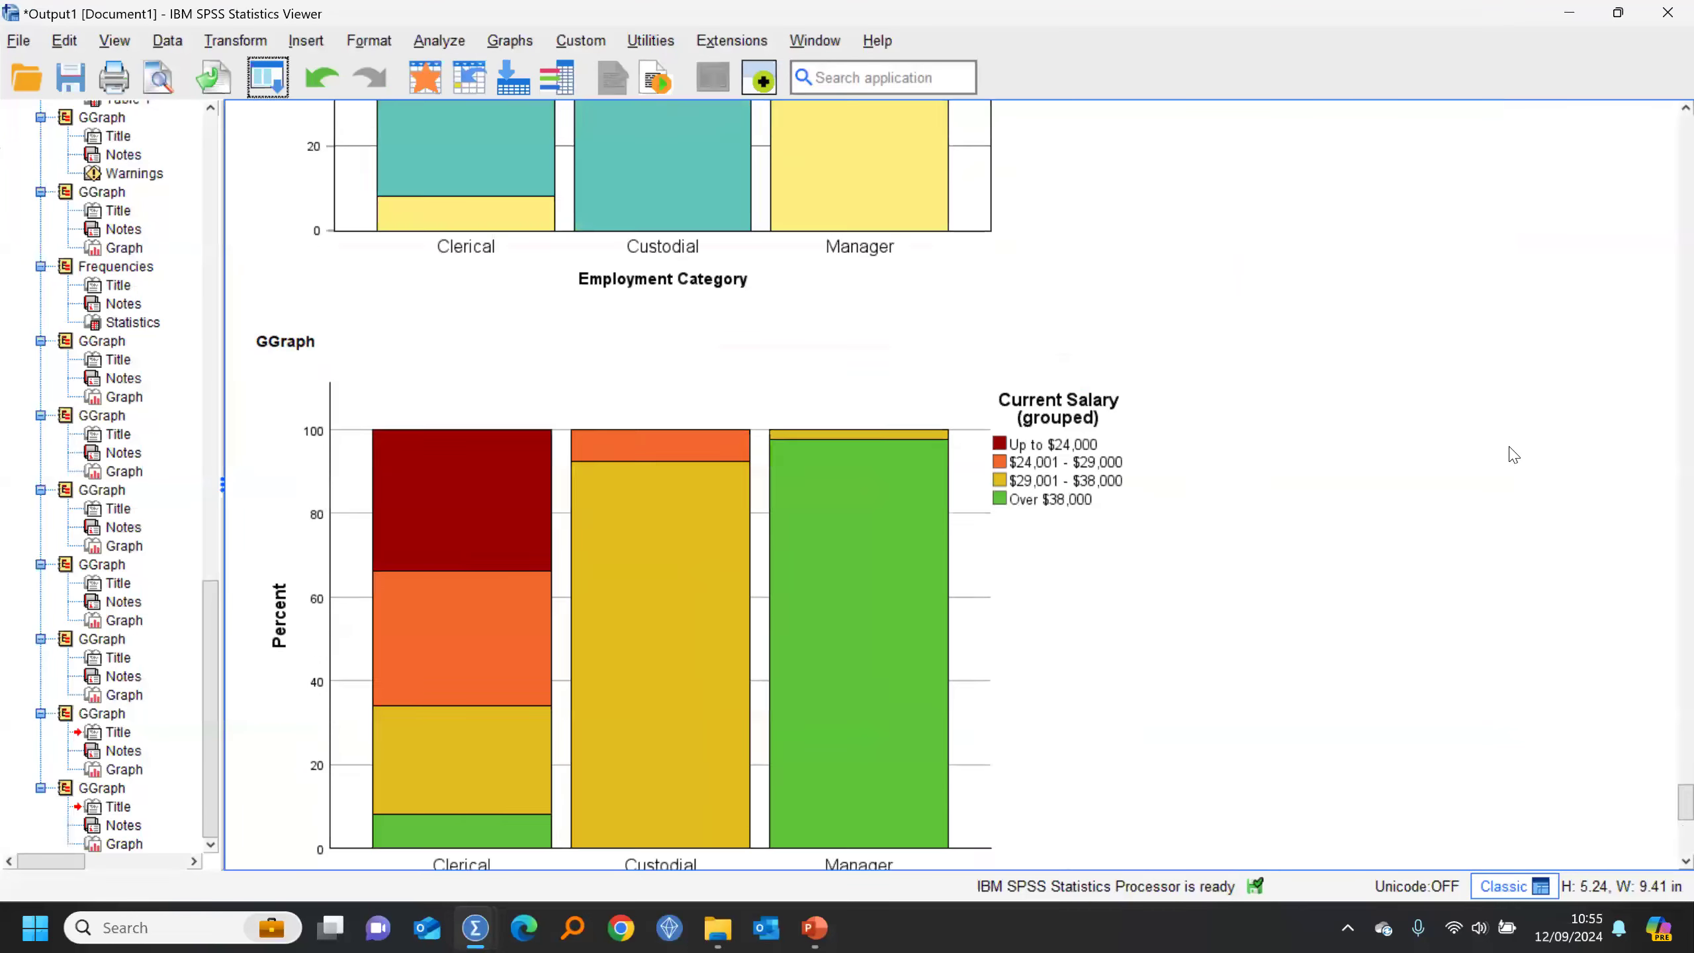
scroll(1513, 454, "up", 5)
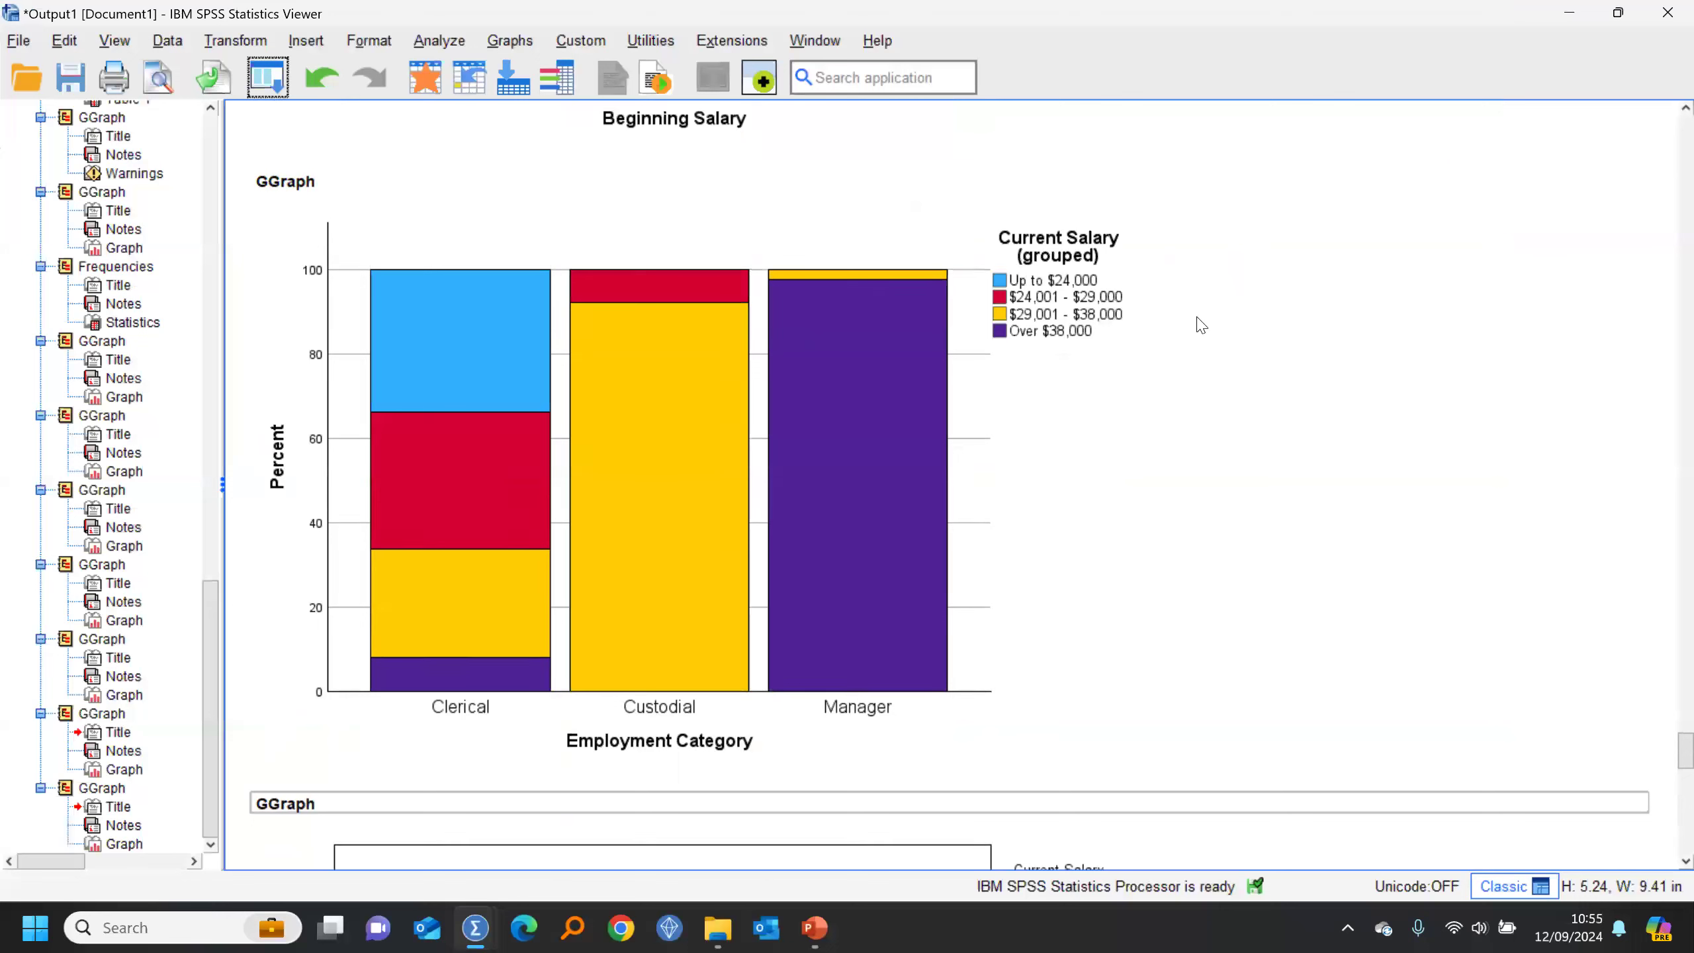
left_click(18, 42)
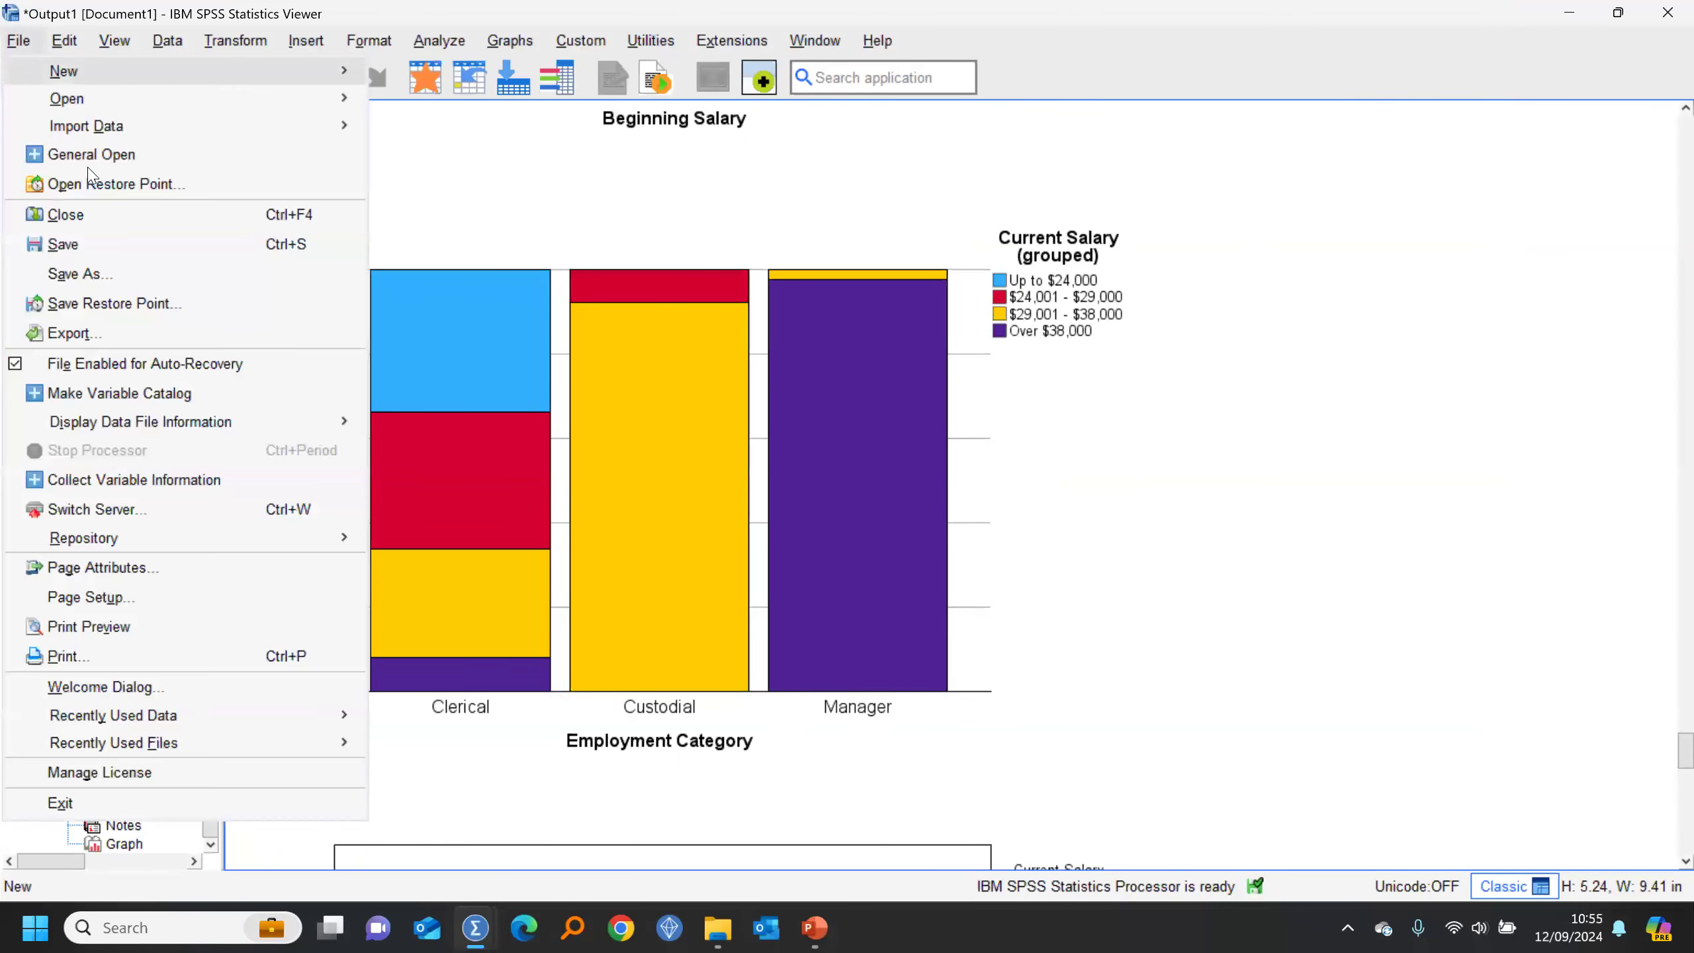
left_click(74, 337)
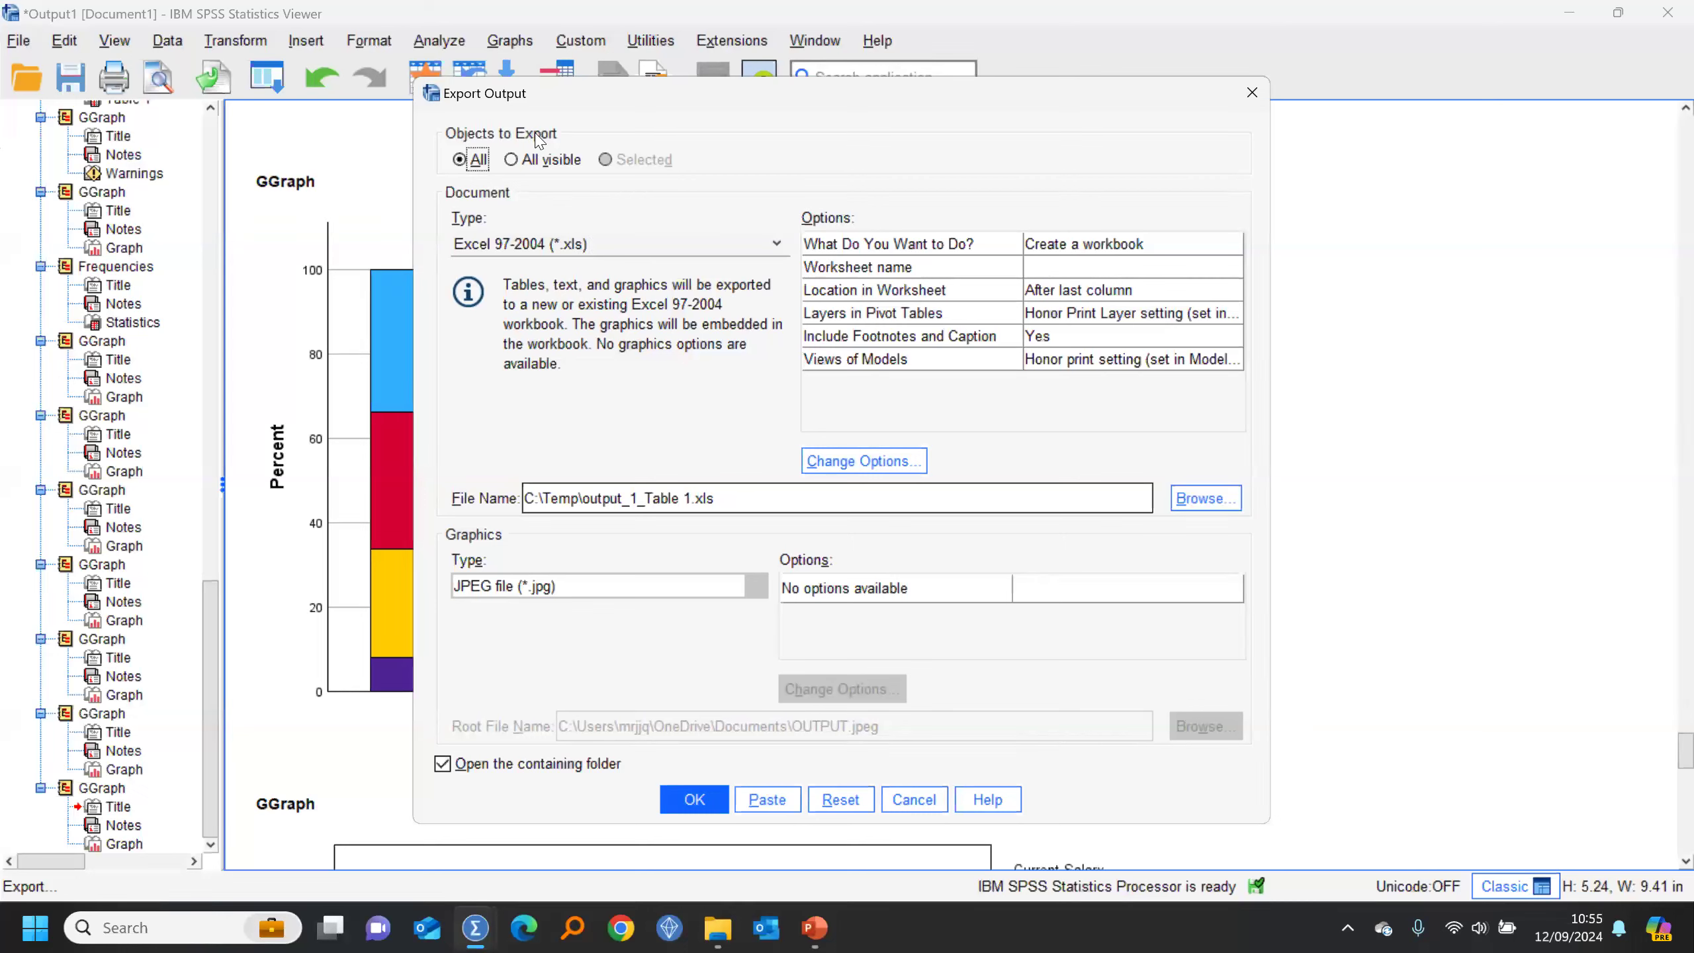
left_click(512, 160)
left_click(477, 161)
left_click(512, 160)
left_click(923, 814)
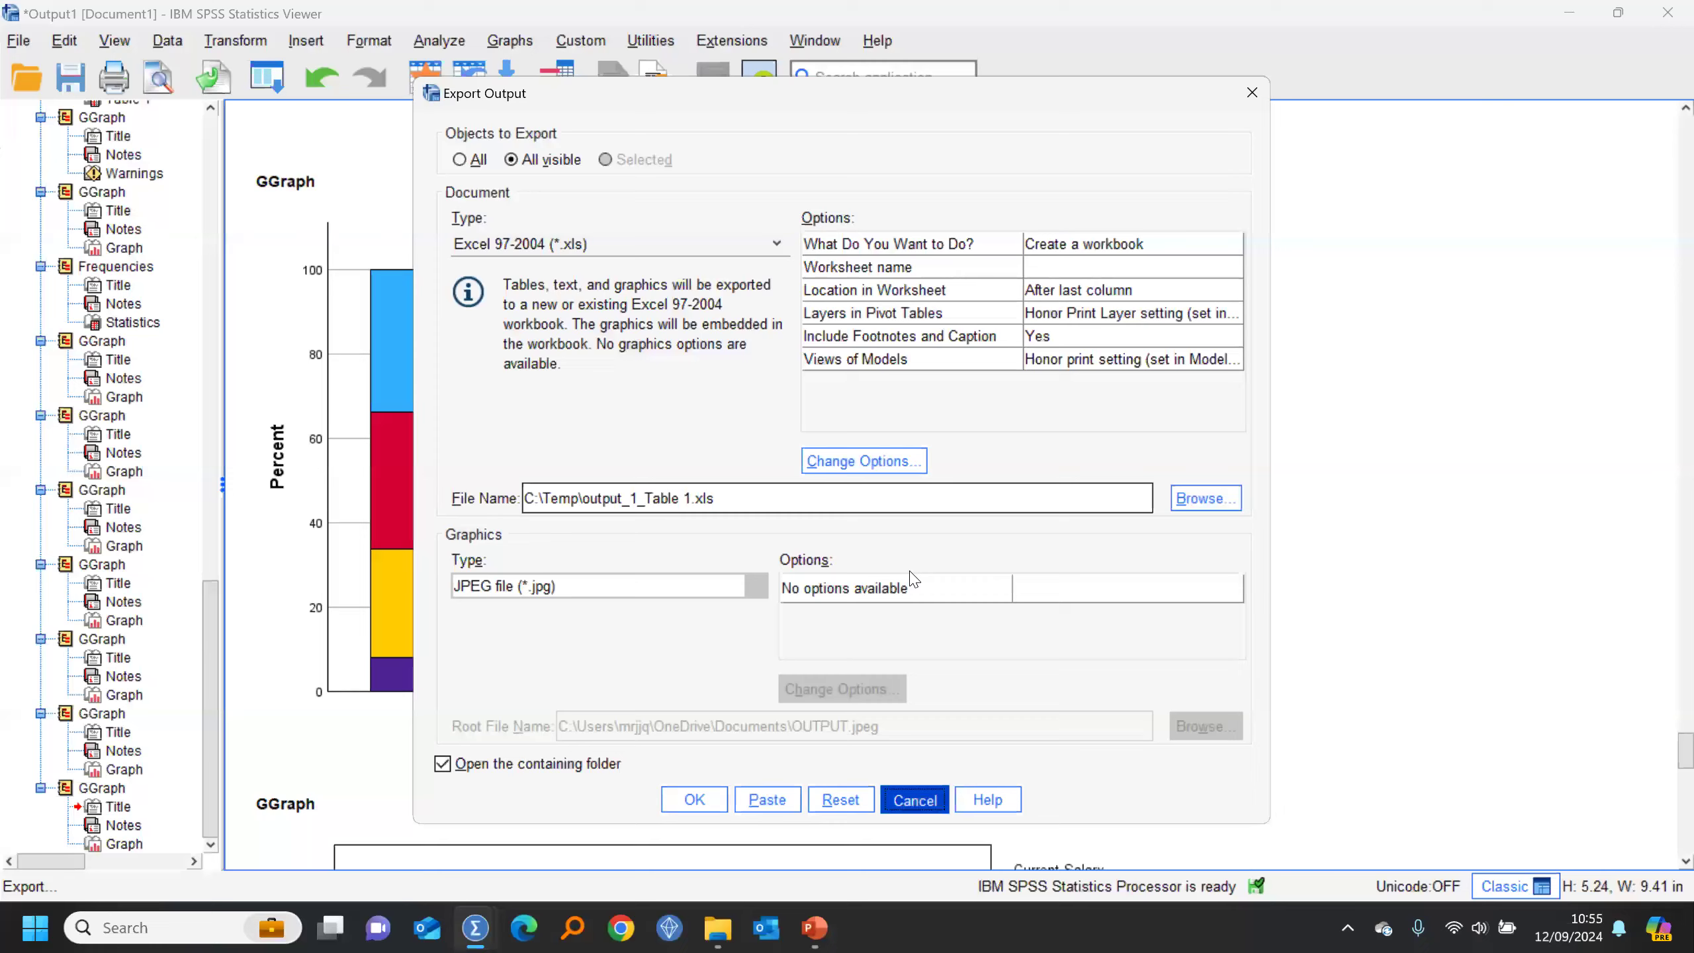
Step: Display the hidden Notes of the salary scatter plot sized by age, and examine the syntax they record
left_click(113, 546)
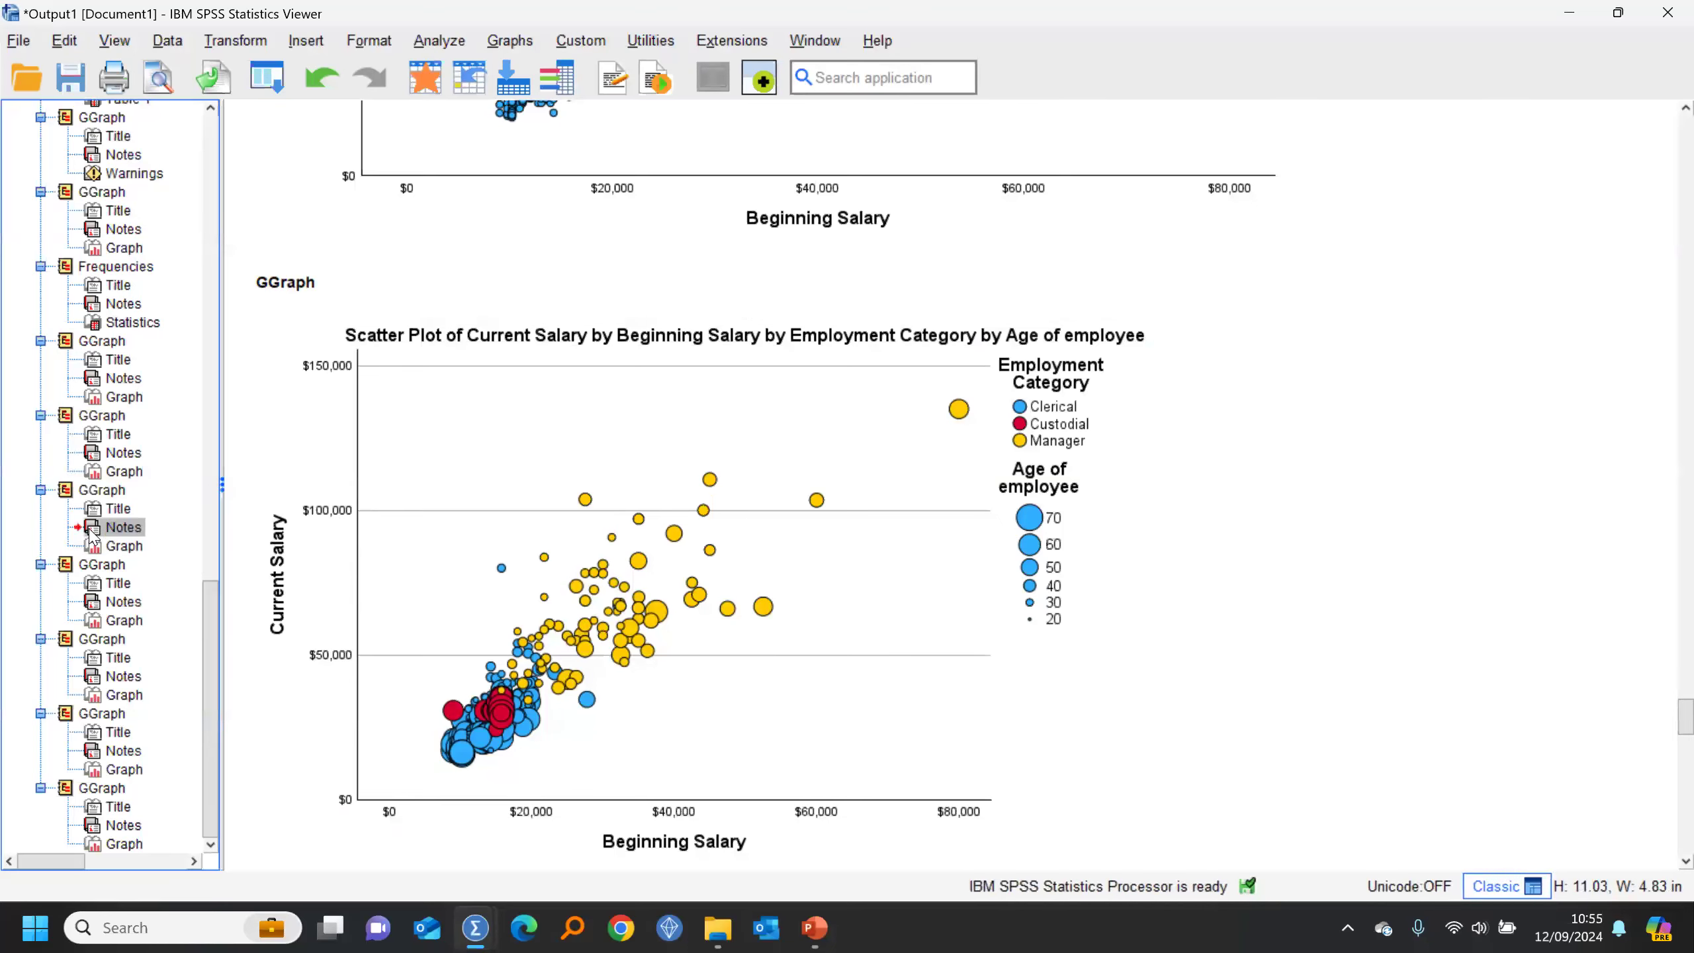
left_click(94, 529)
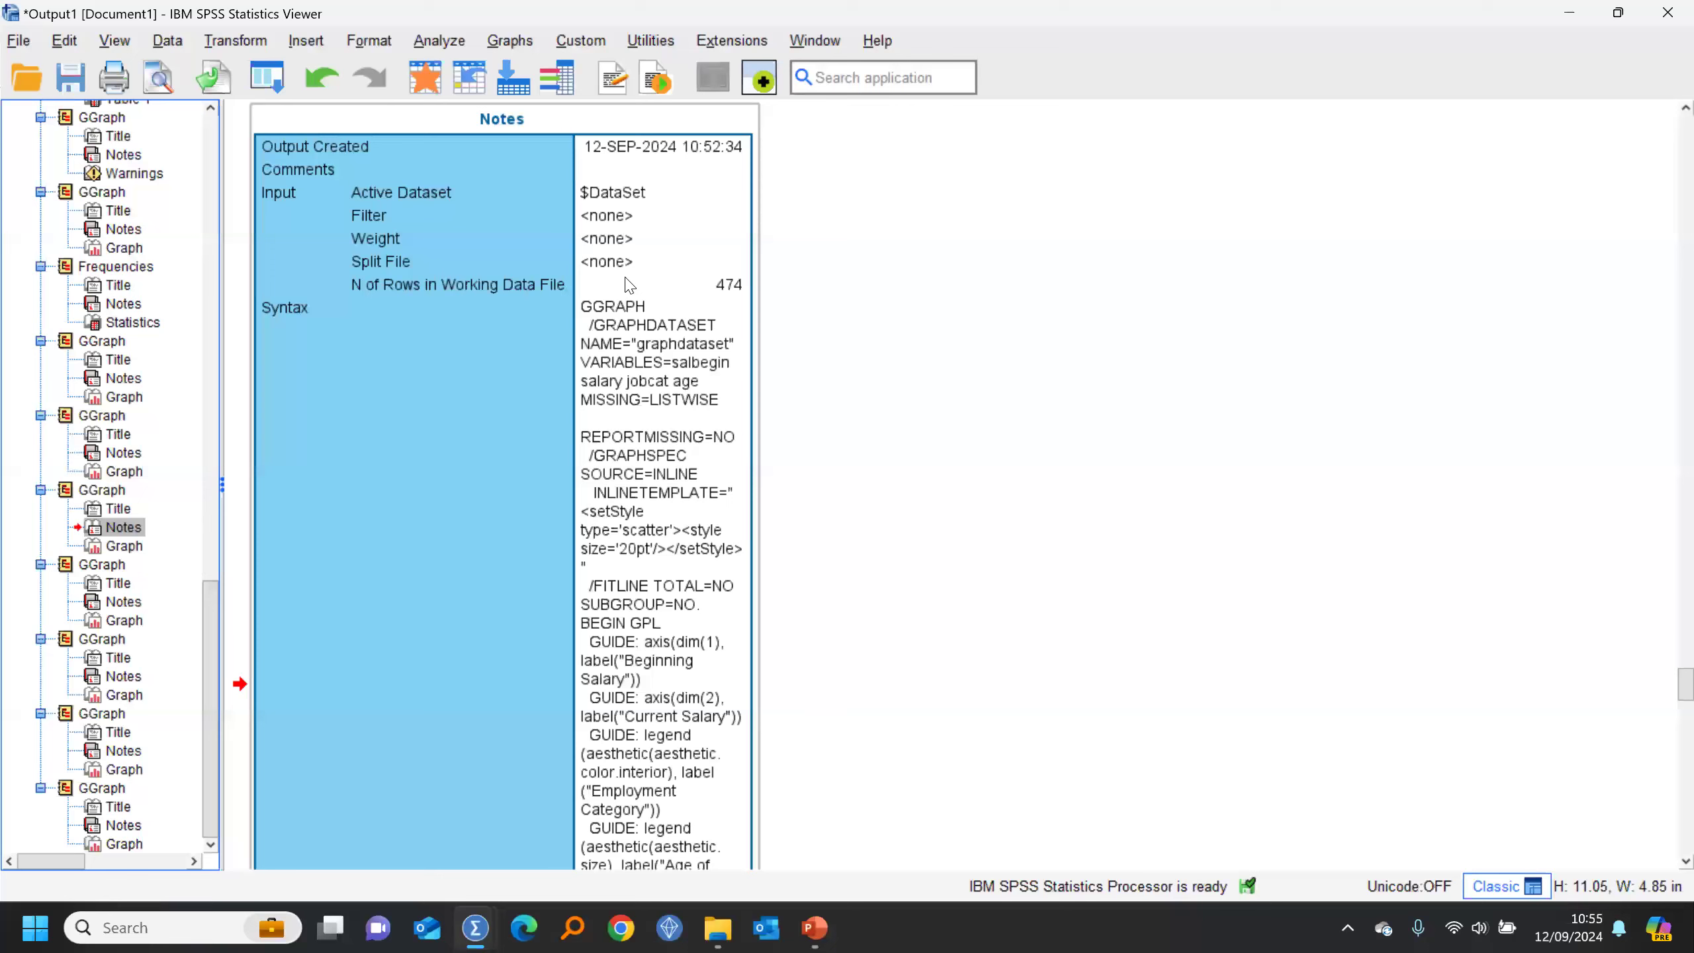
scroll(628, 286, "down", 10)
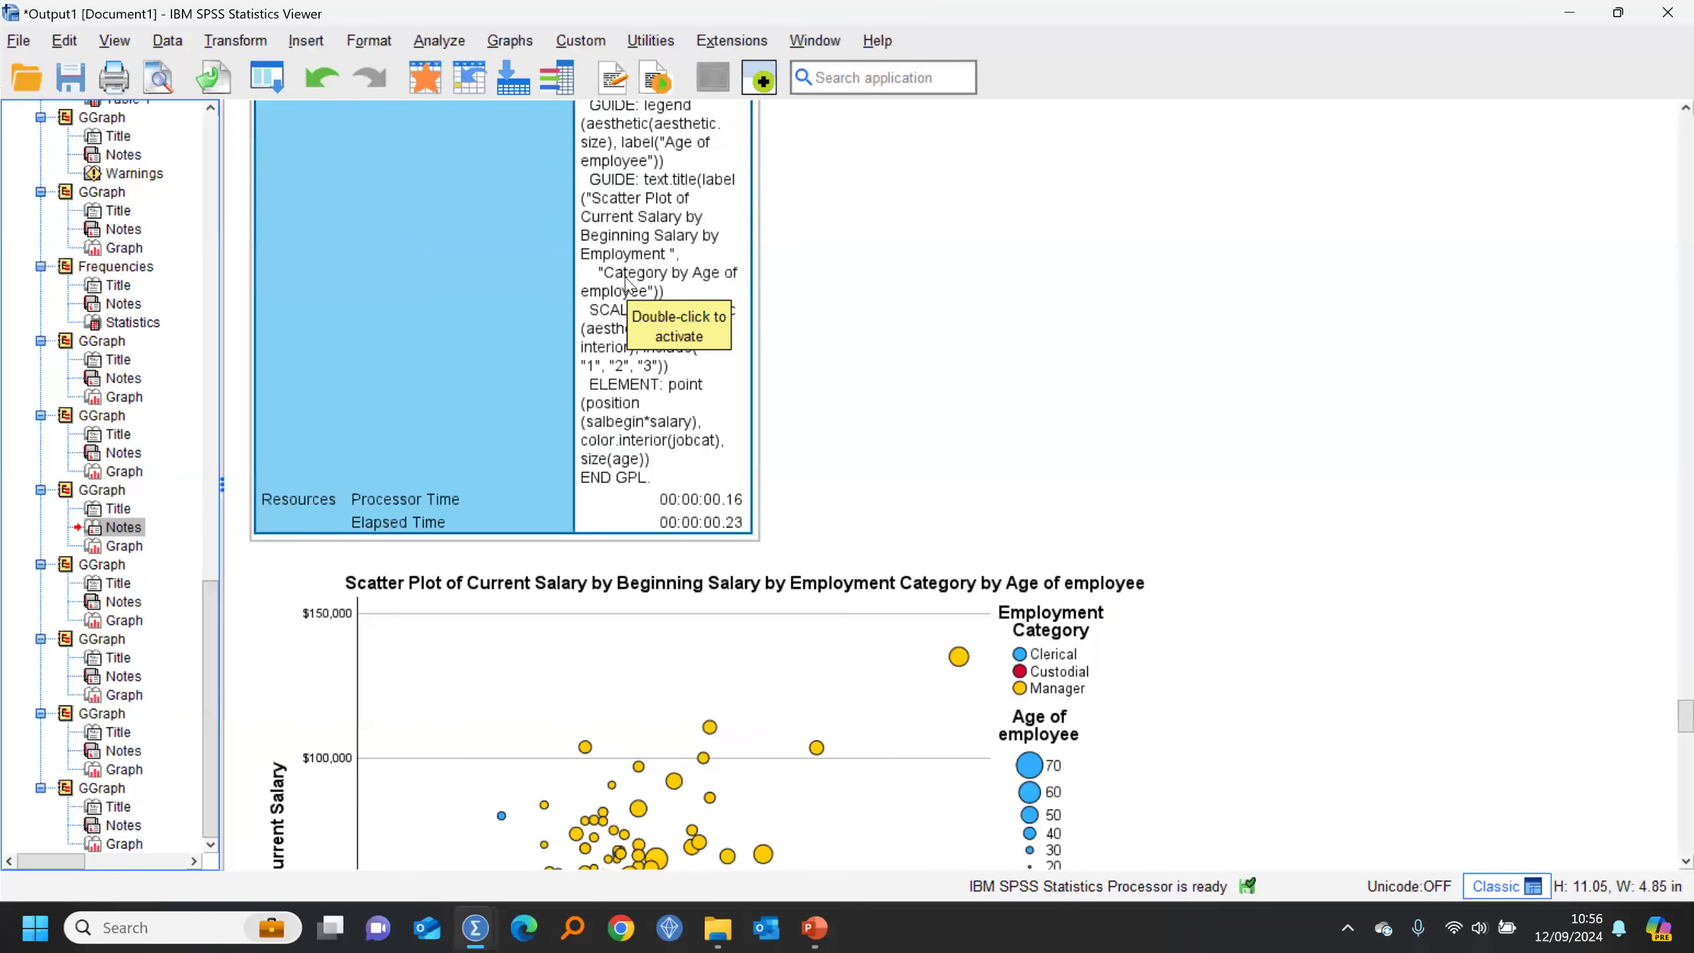
scroll(628, 286, "up", 10)
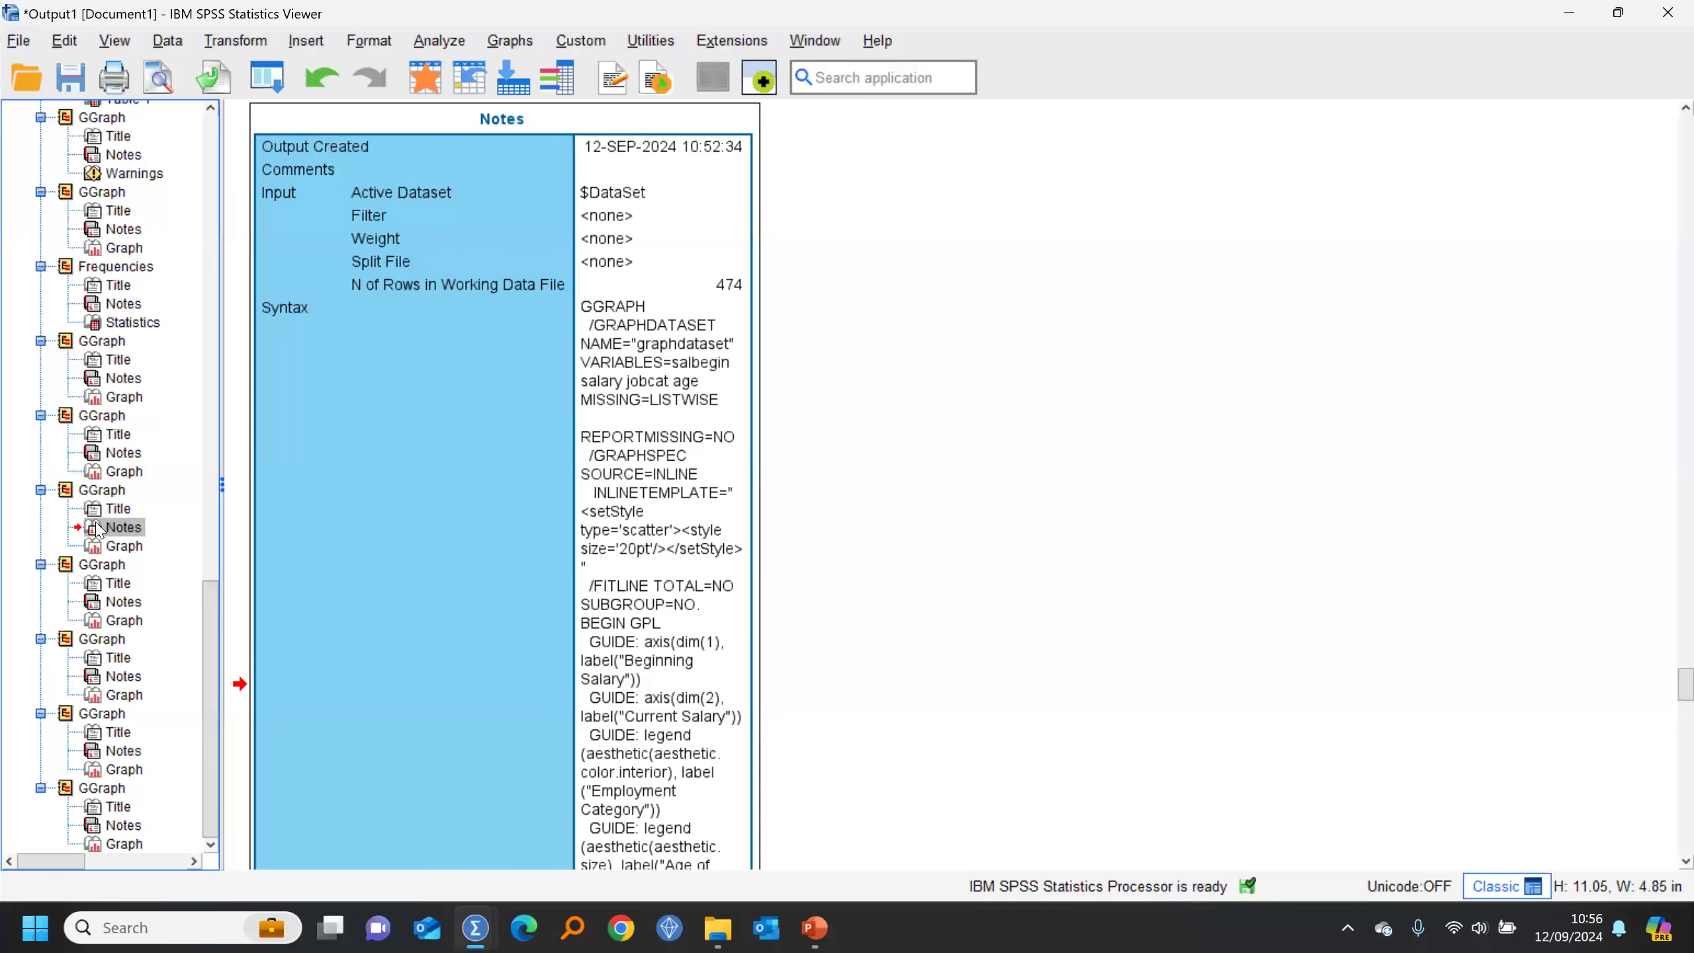
scroll(879, 452, "down", 15)
left_click(935, 391)
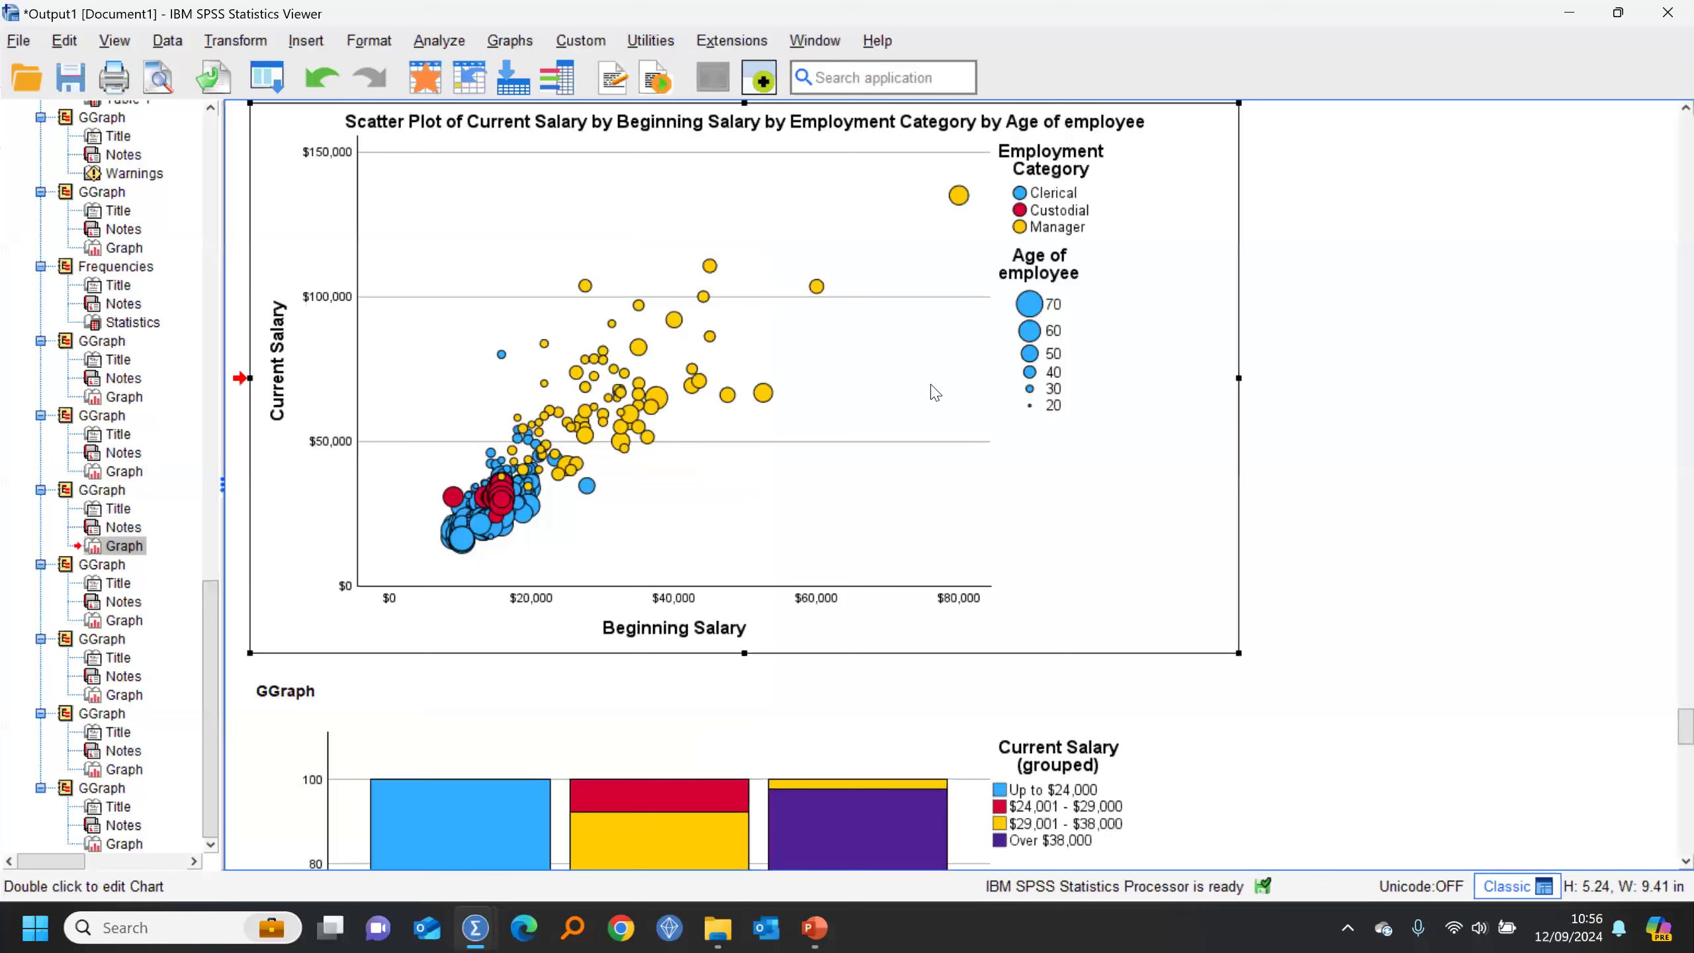
left_click(16, 43)
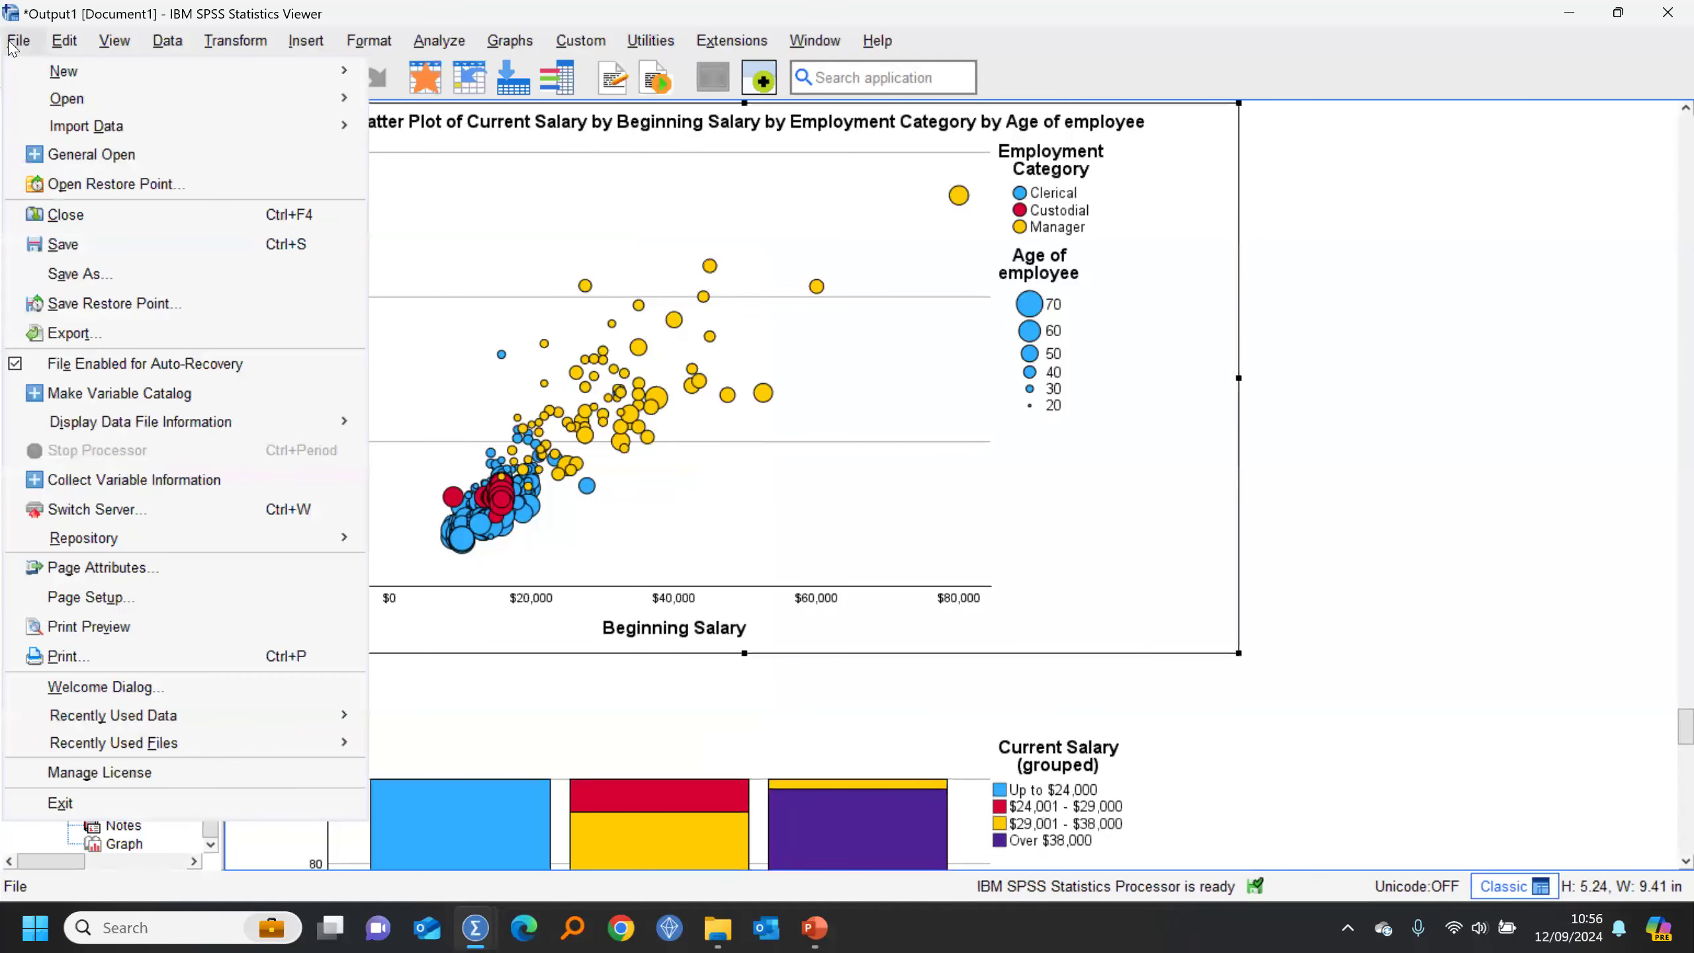
left_click(79, 336)
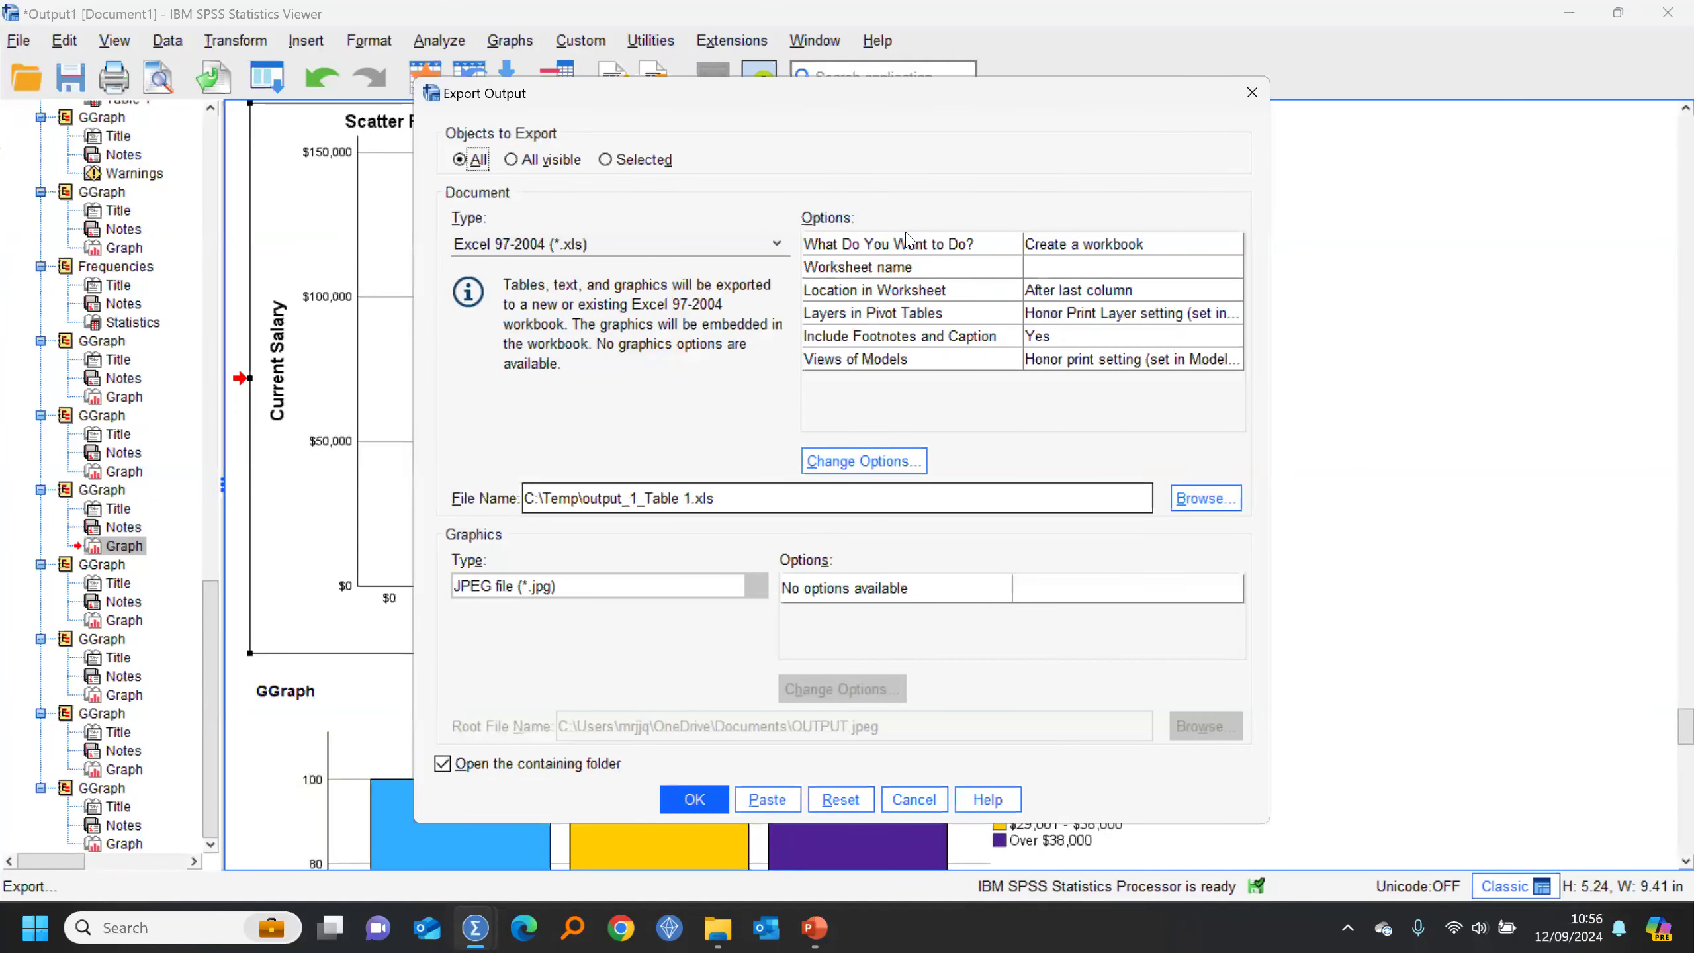
left_click(532, 164)
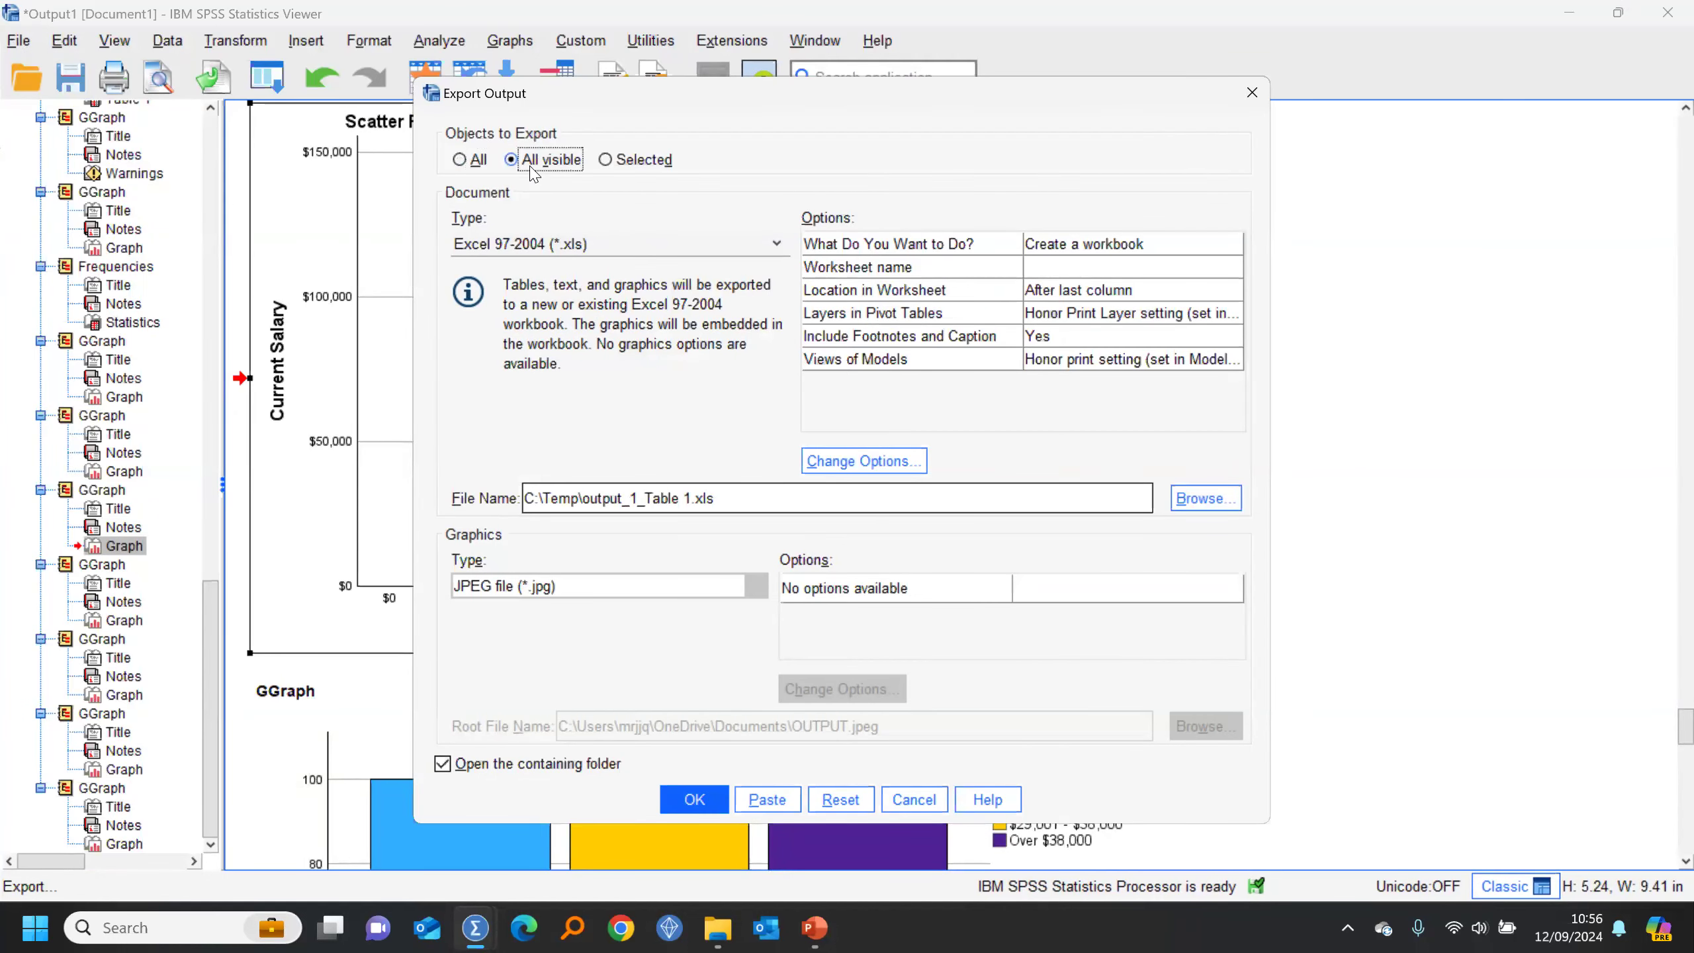
left_click(605, 246)
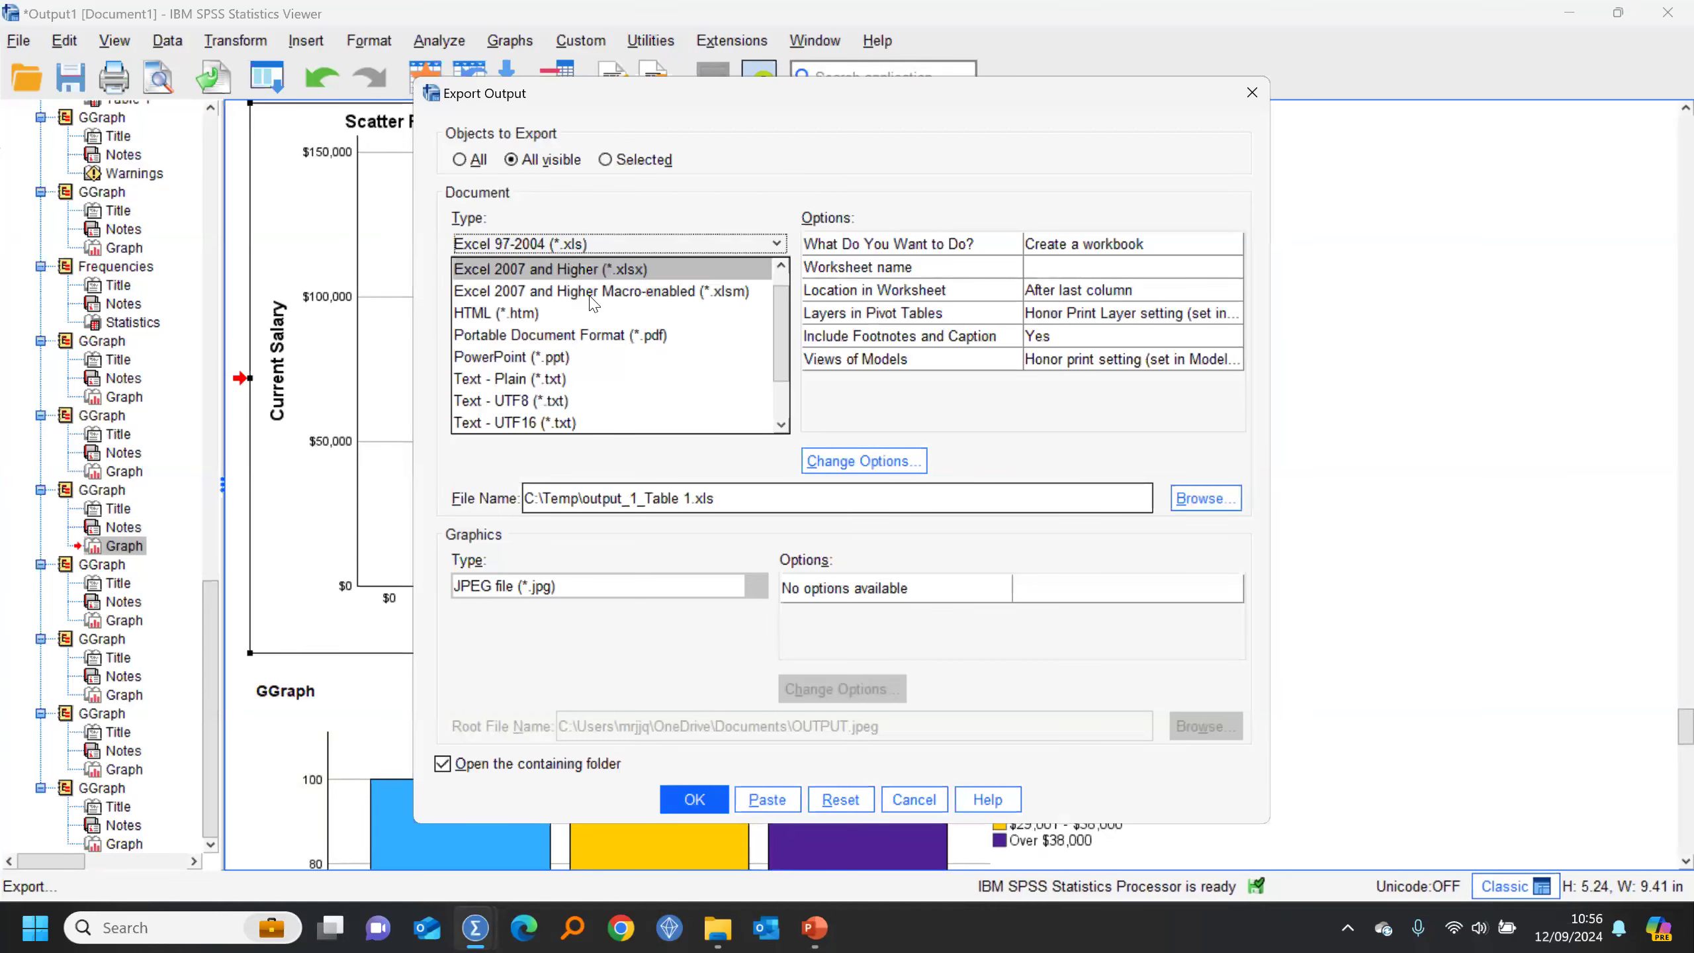
mouse_move(776, 341)
left_mouse_down()
mouse_move(777, 303)
mouse_move(776, 333)
left_mouse_up()
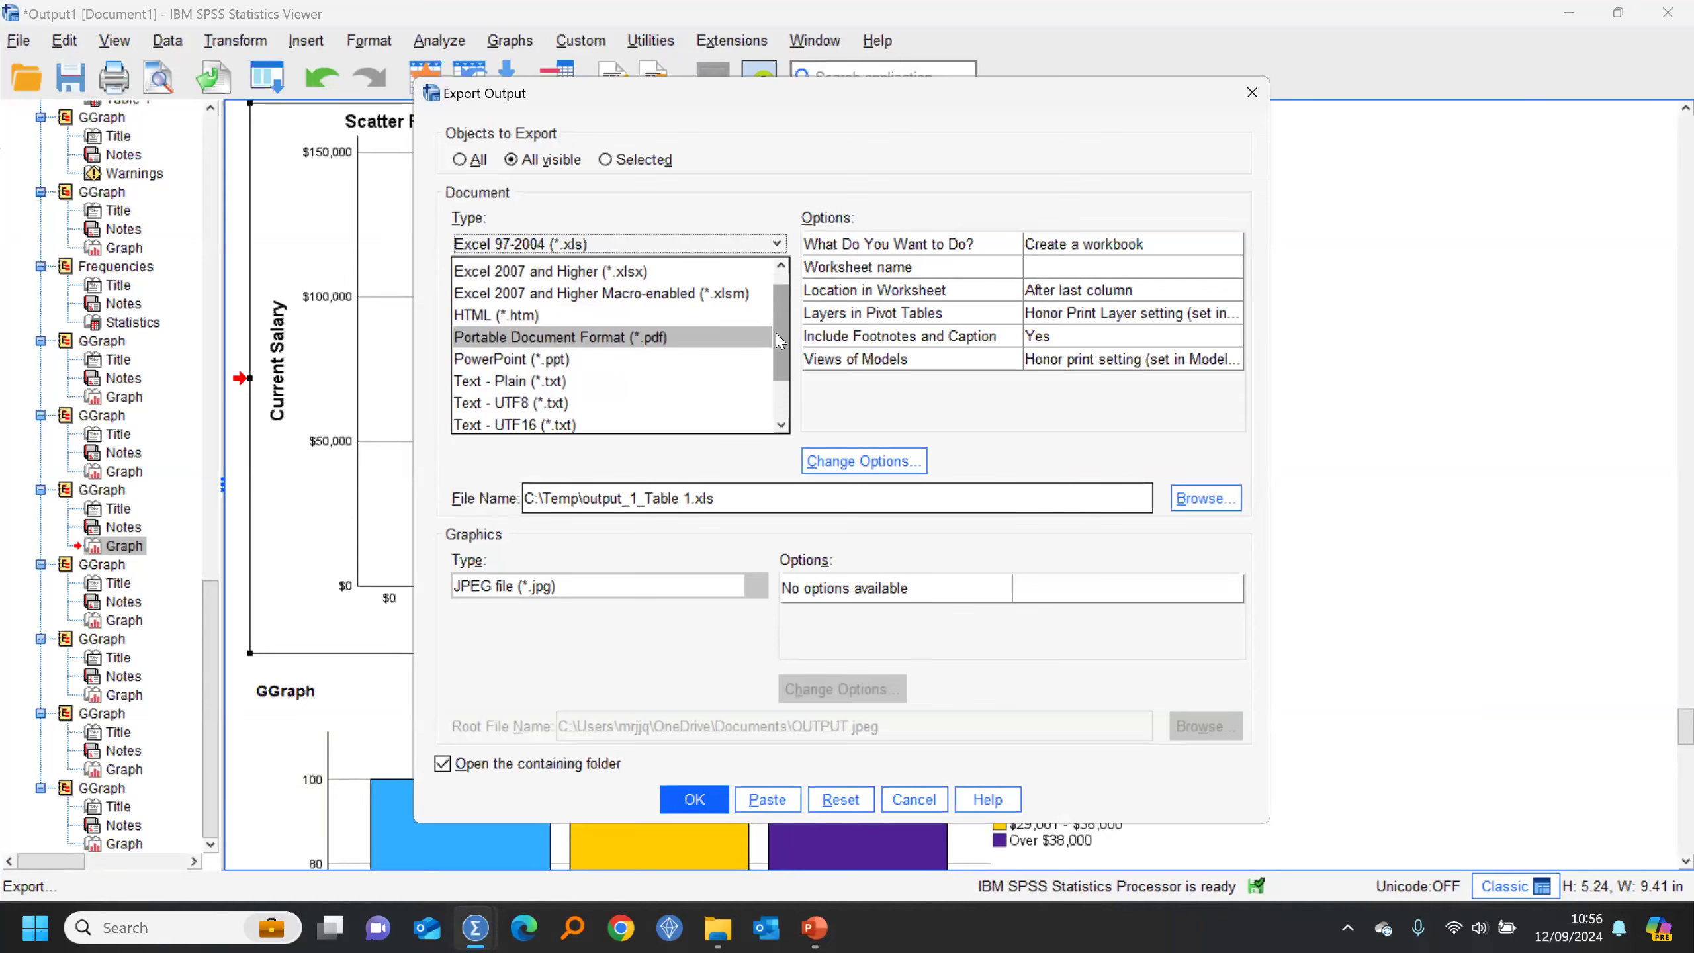
left_click(627, 335)
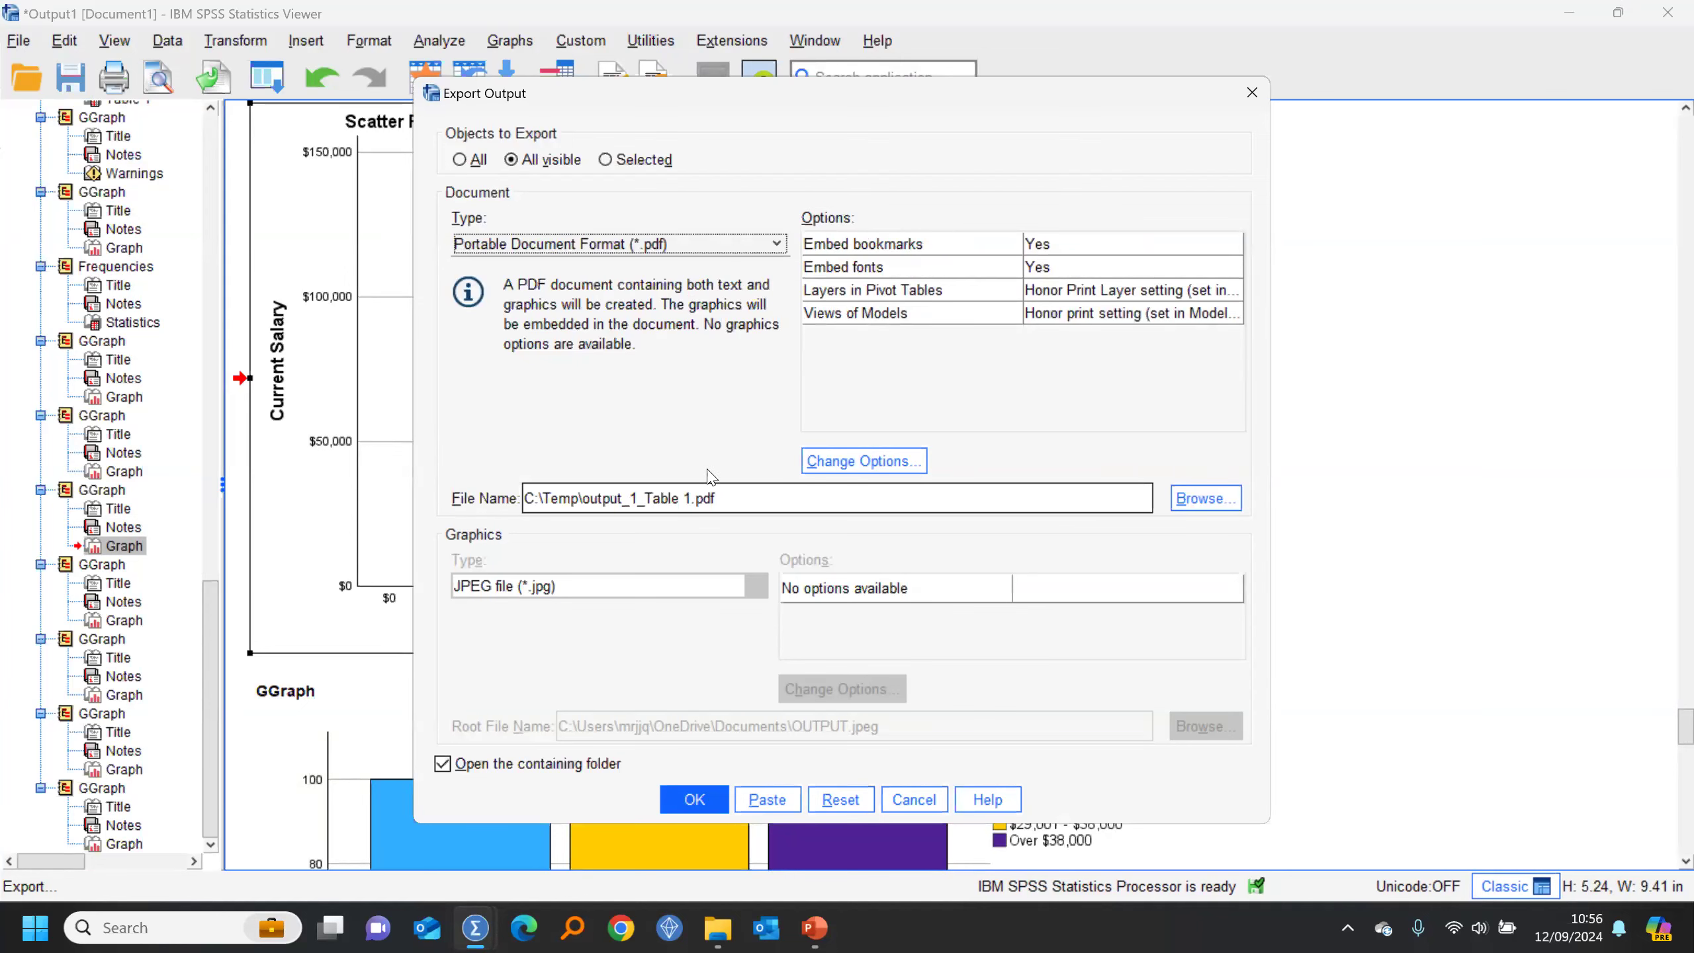
left_click(914, 799)
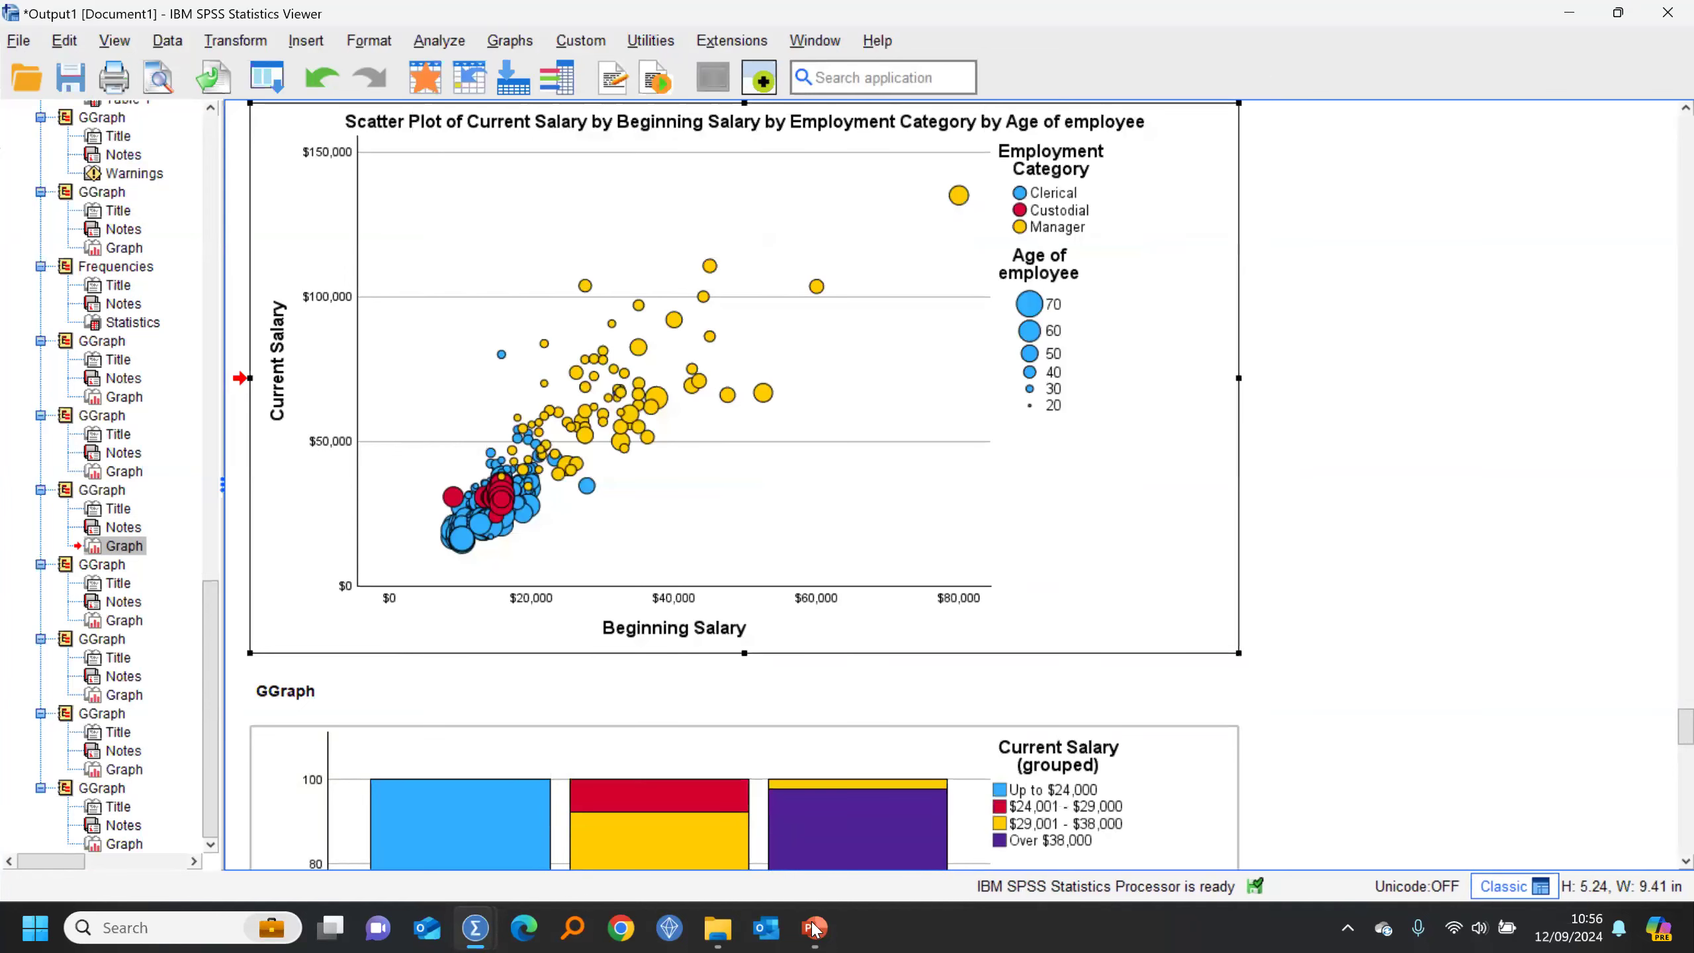
Step: Switch to PowerPoint, end the running slide show and create a new blank presentation
left_click(814, 929)
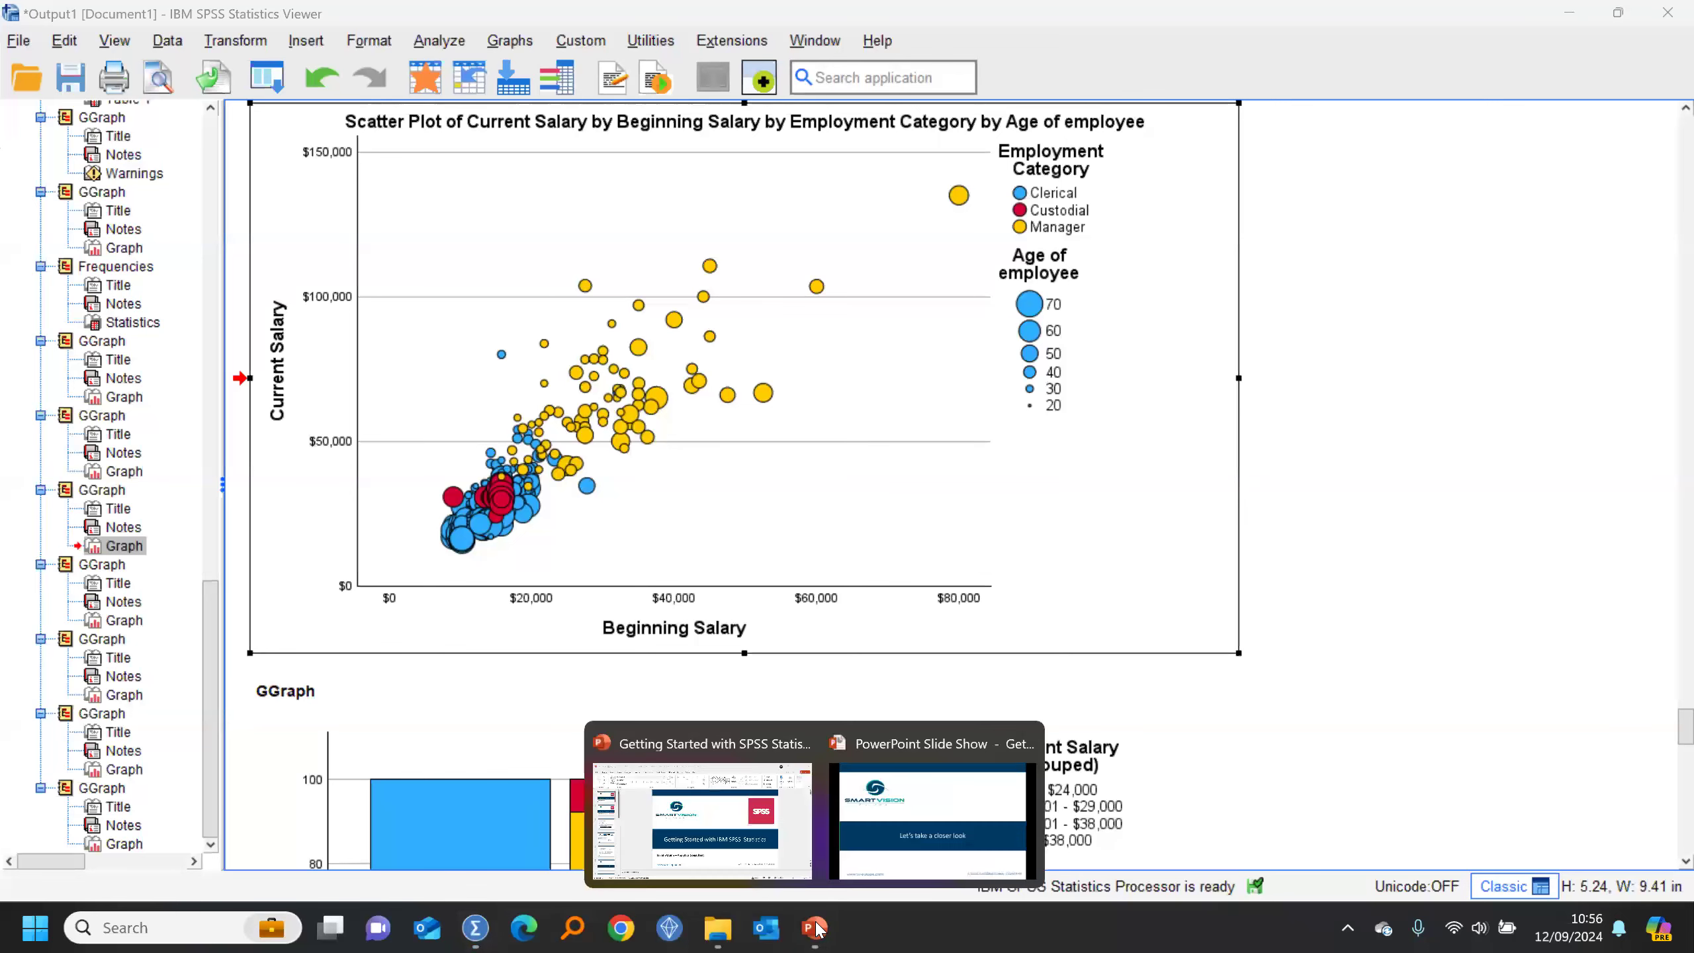
left_click(909, 876)
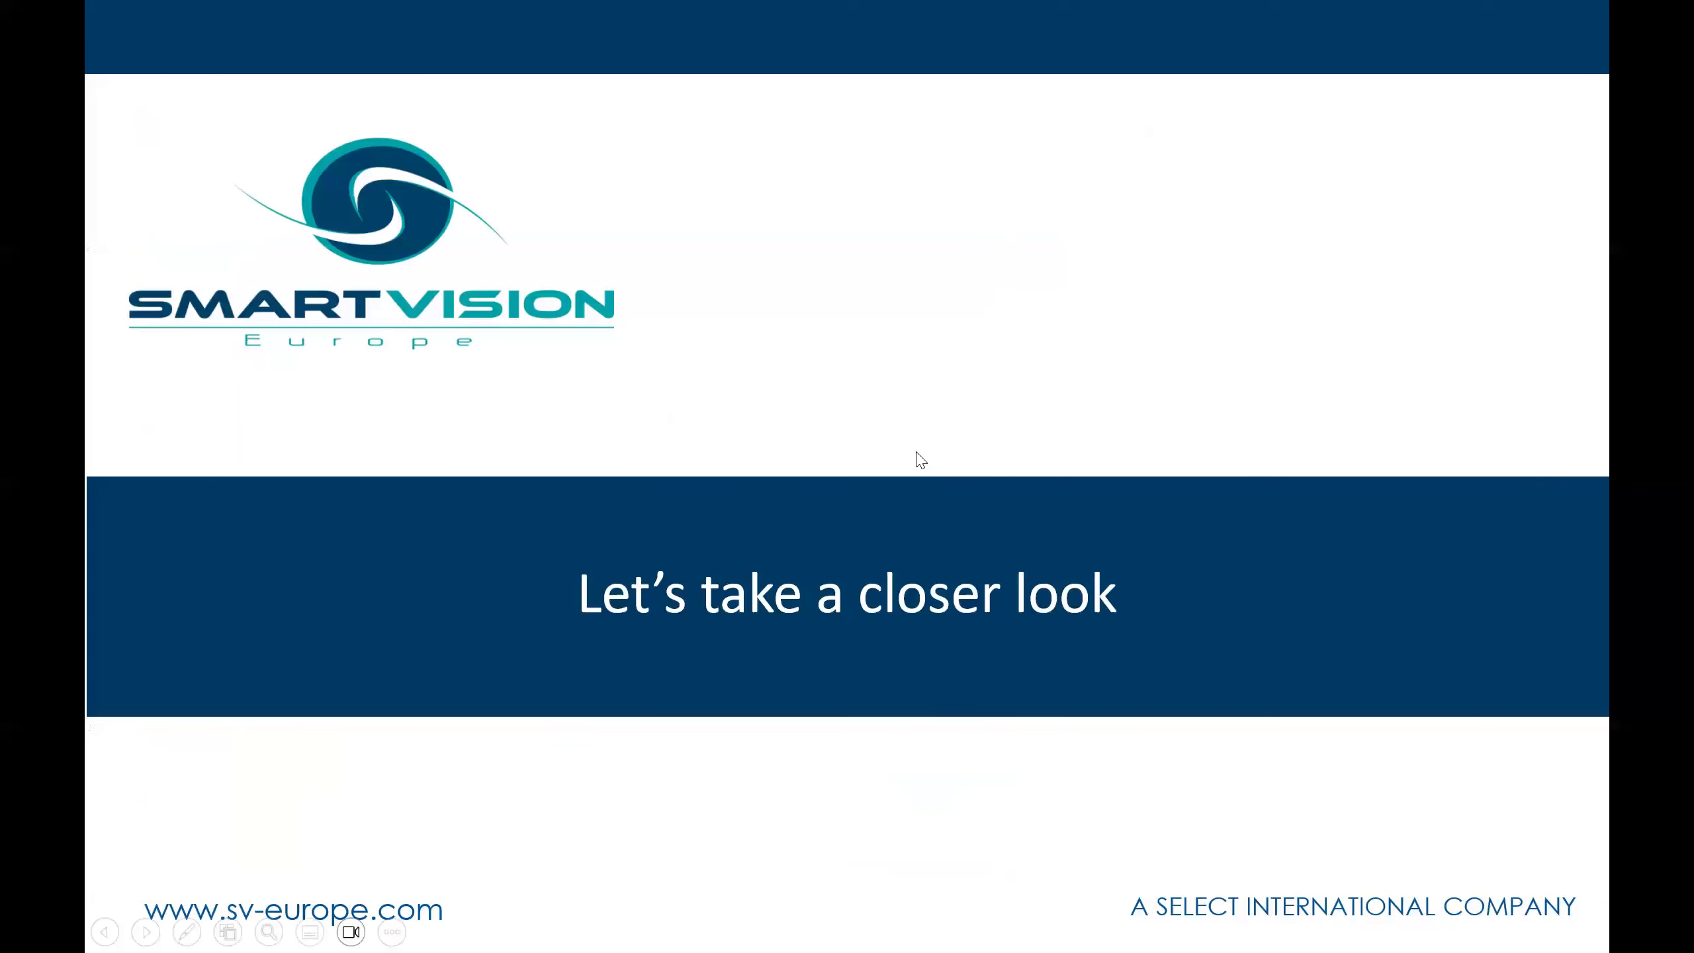
left_click(746, 395)
key("Escape")
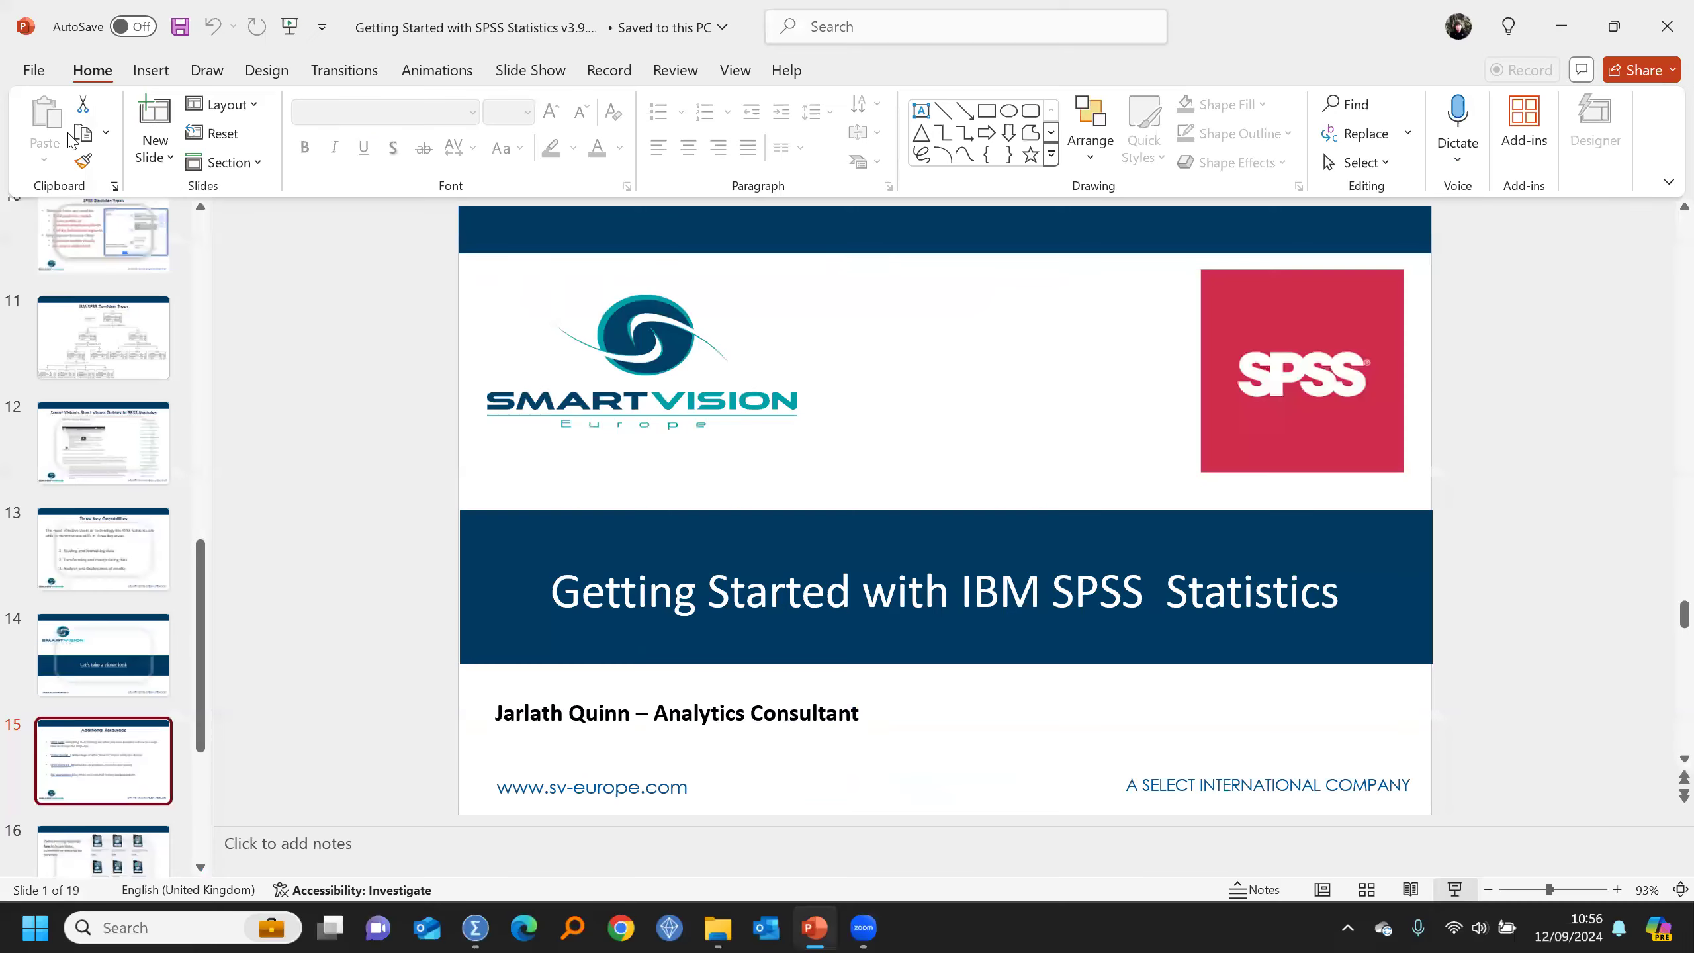
left_click(33, 71)
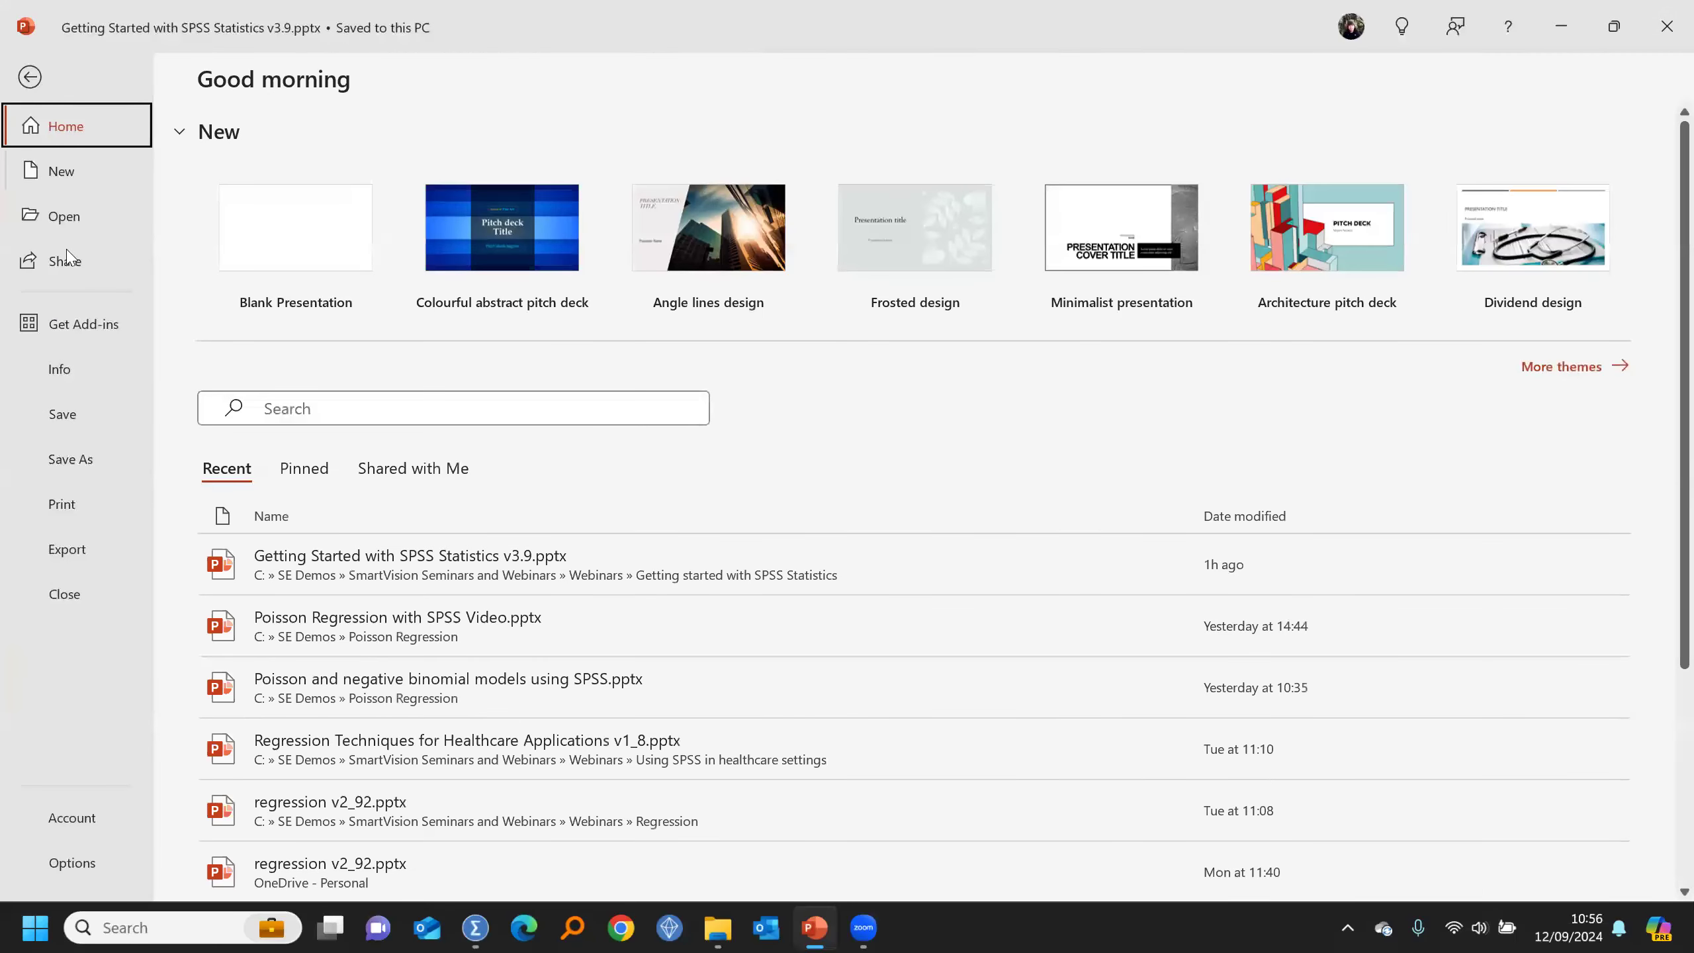
left_click(64, 163)
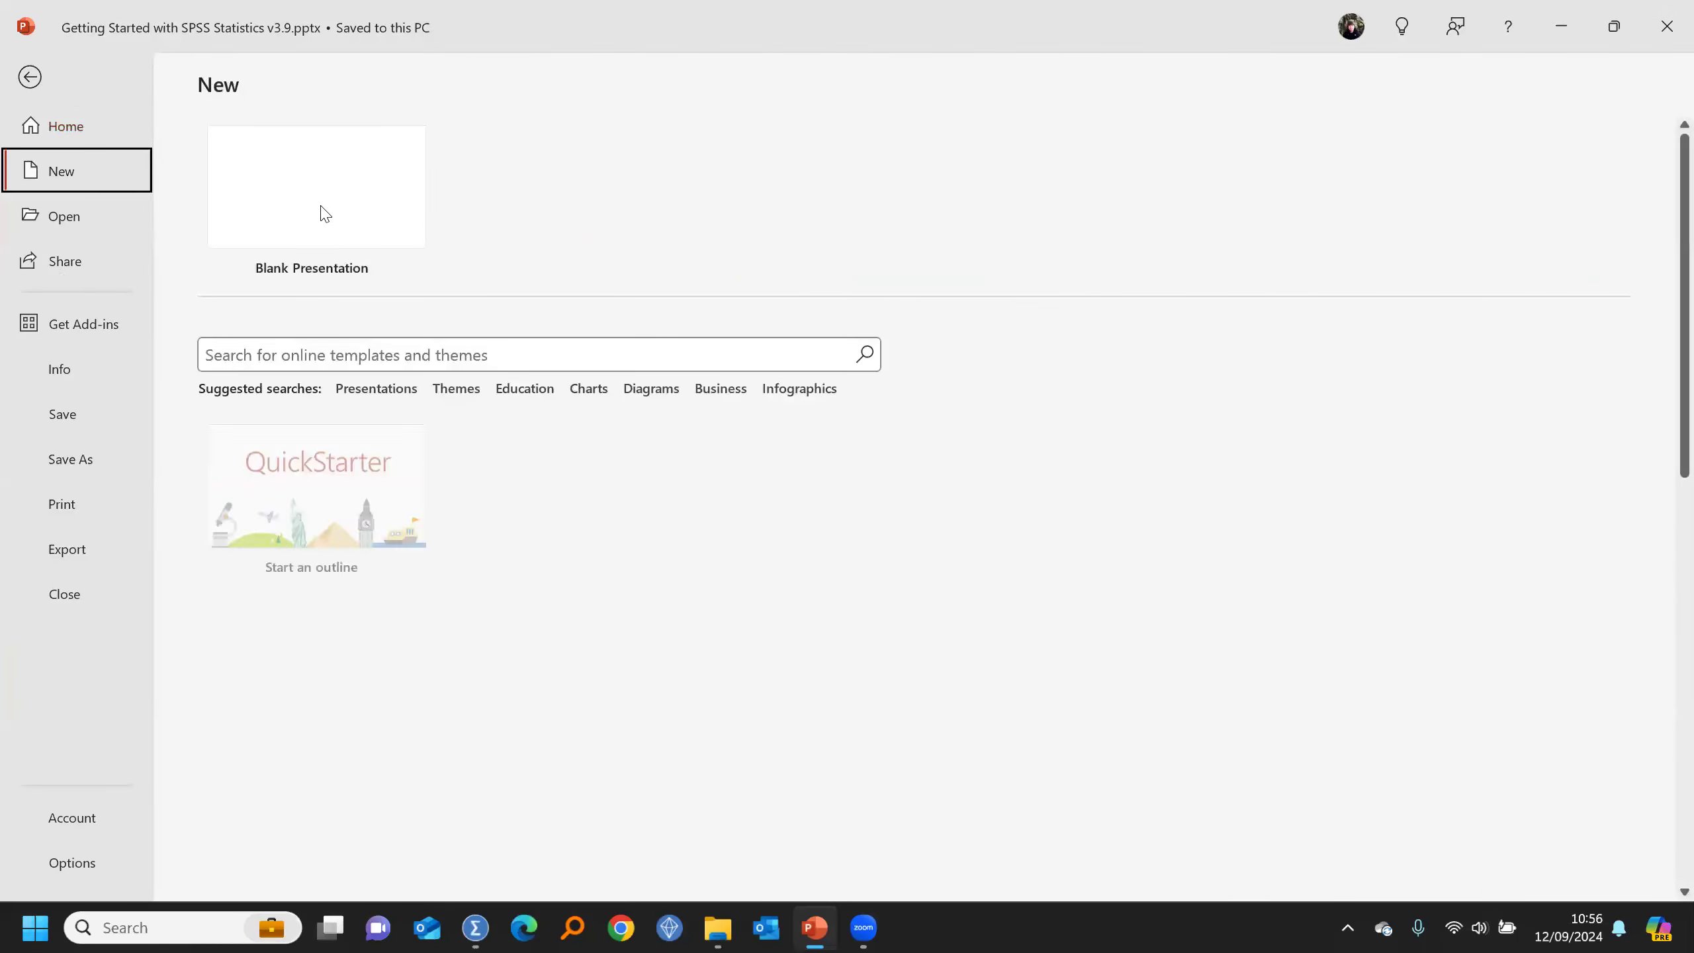
left_click(323, 208)
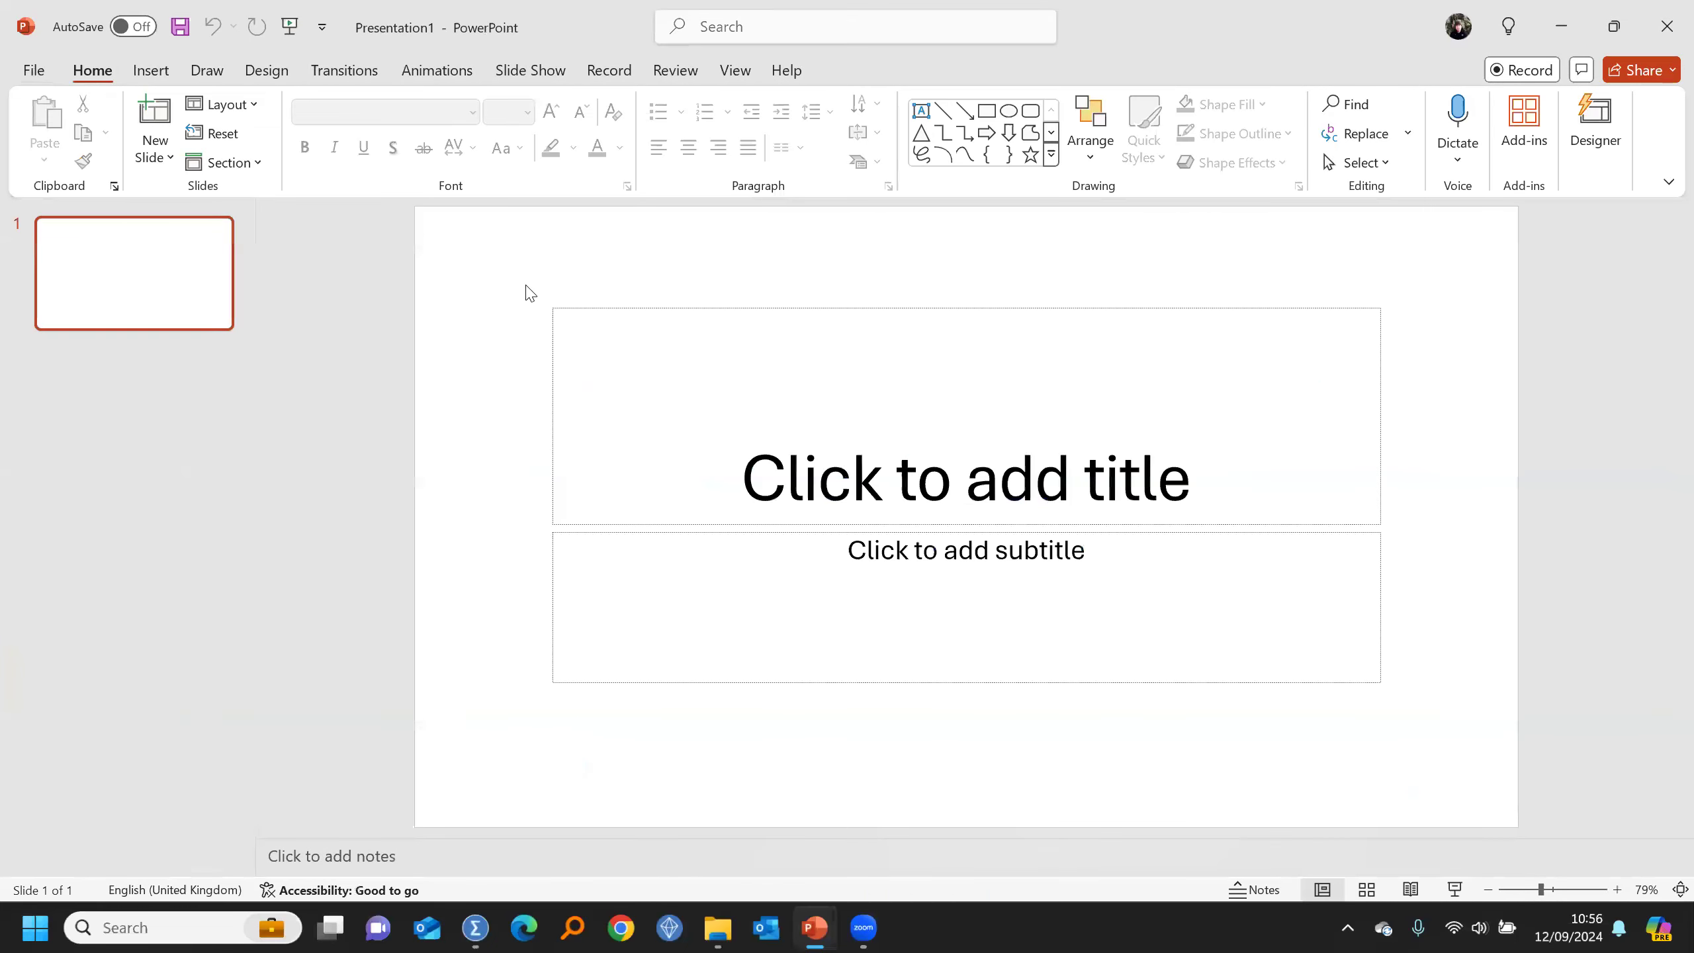
Step: Delete the title and subtitle placeholders from the first slide and add a second blank slide
left_click_drag(523, 287, 1522, 778)
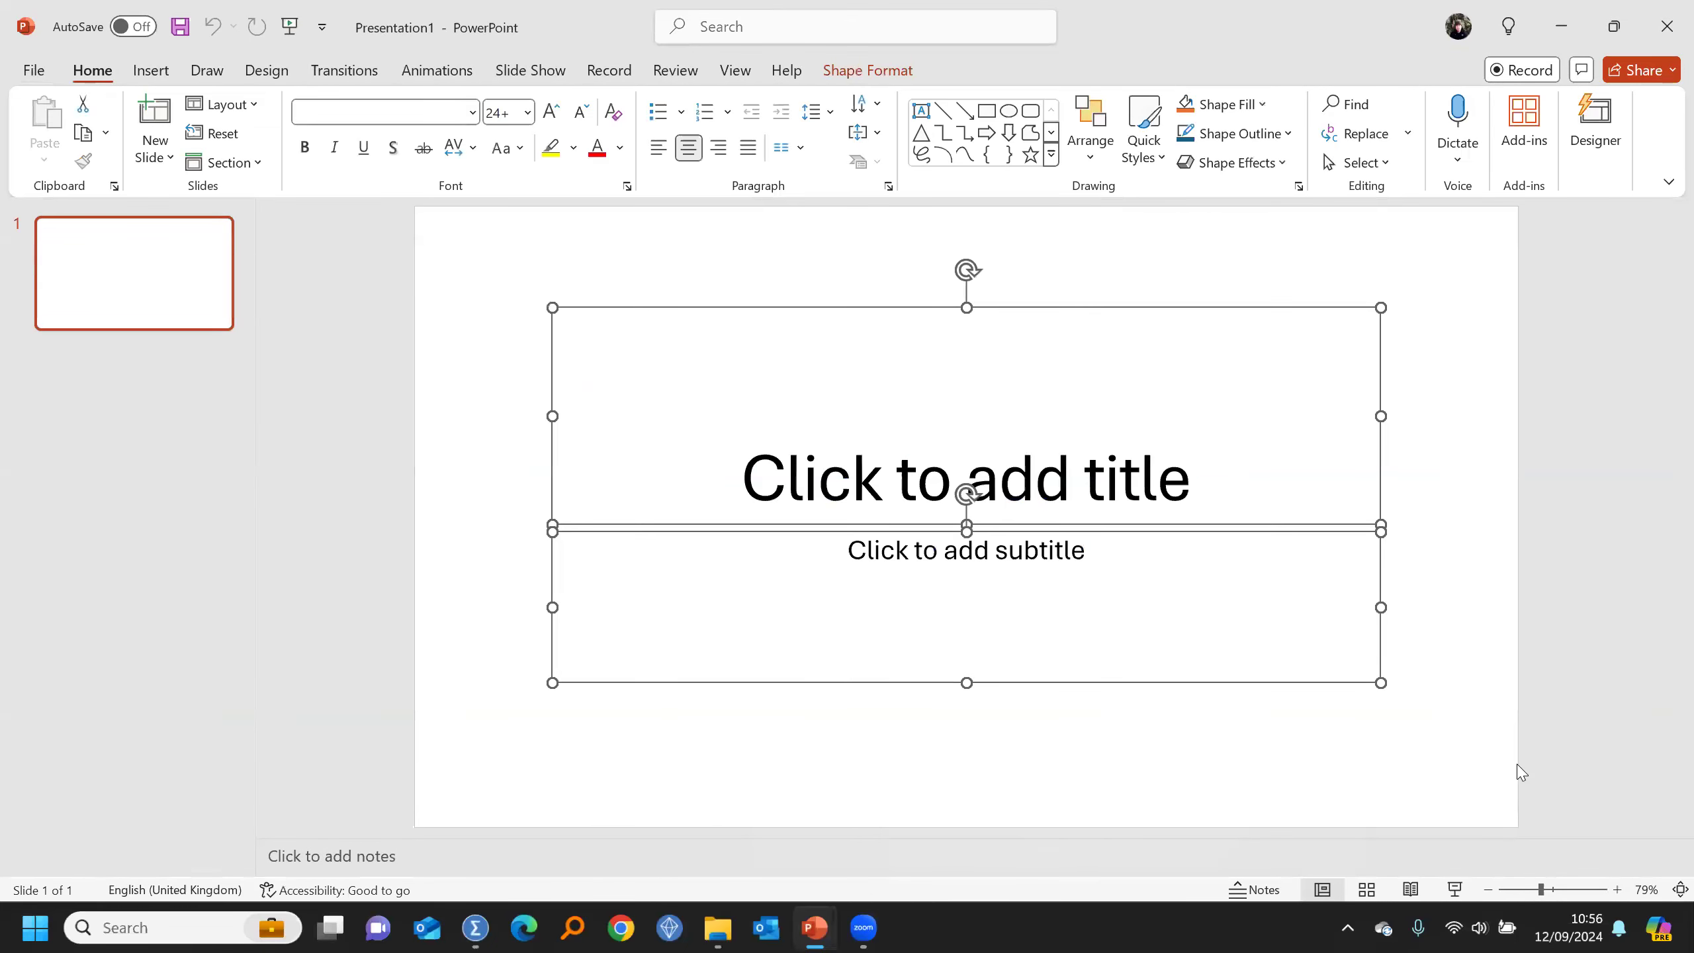
key("Delete")
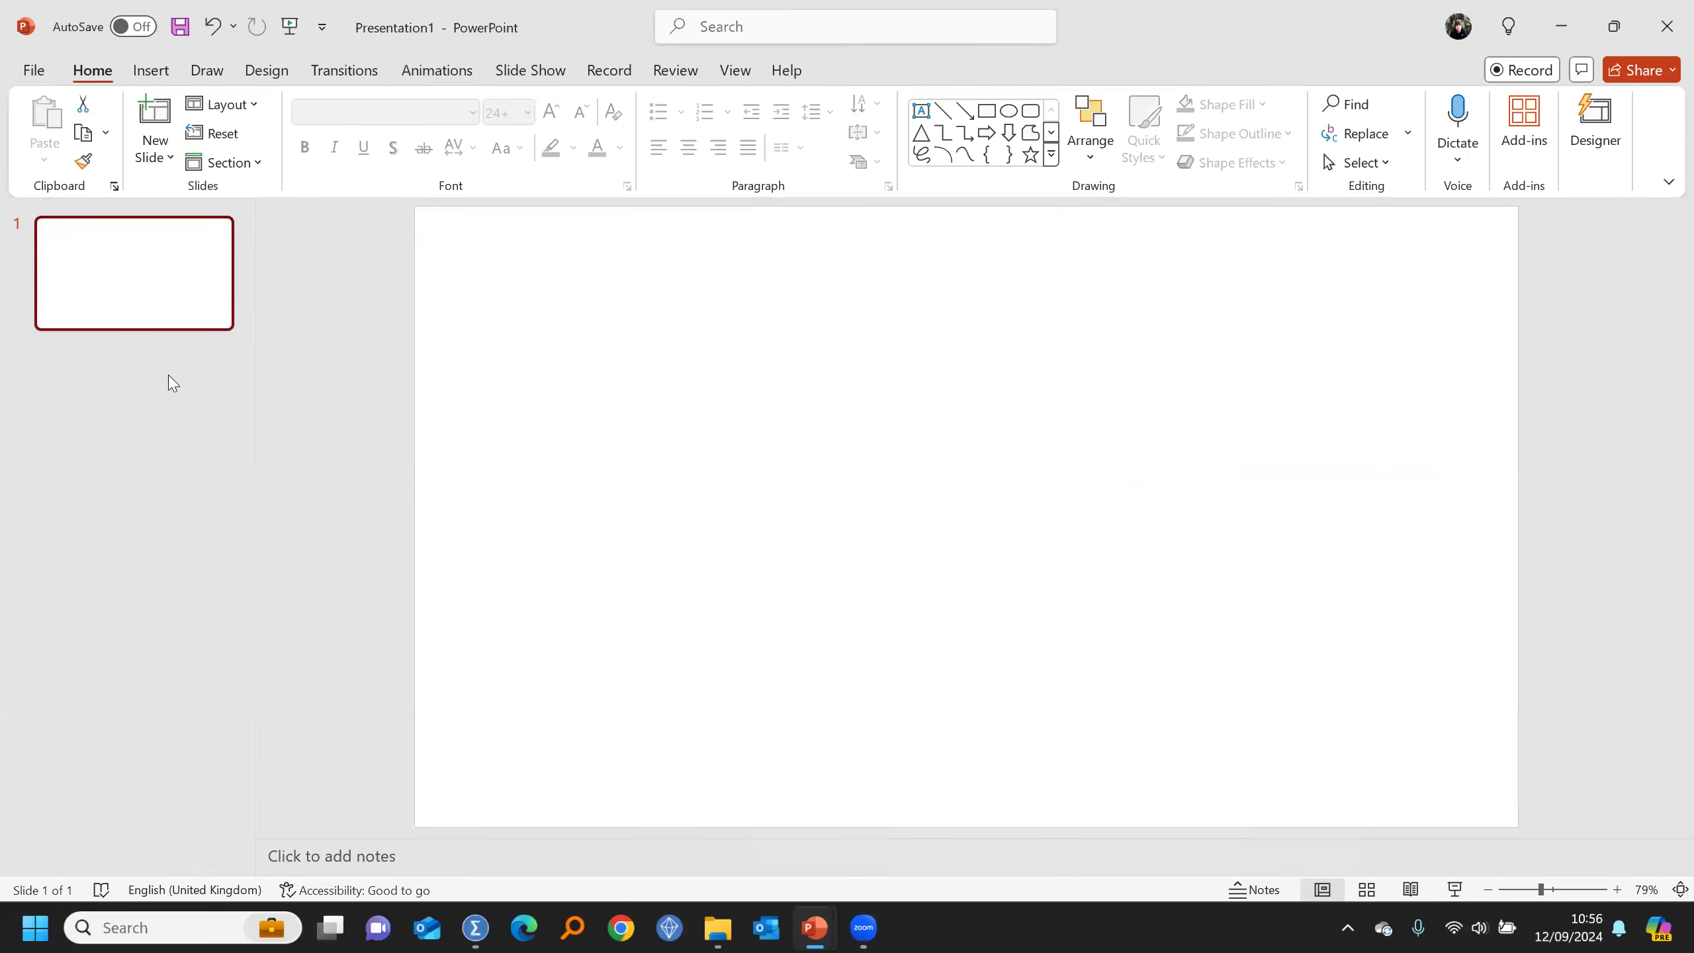
left_click(145, 342)
left_click(143, 329)
left_click(185, 376)
key("ctrl+v")
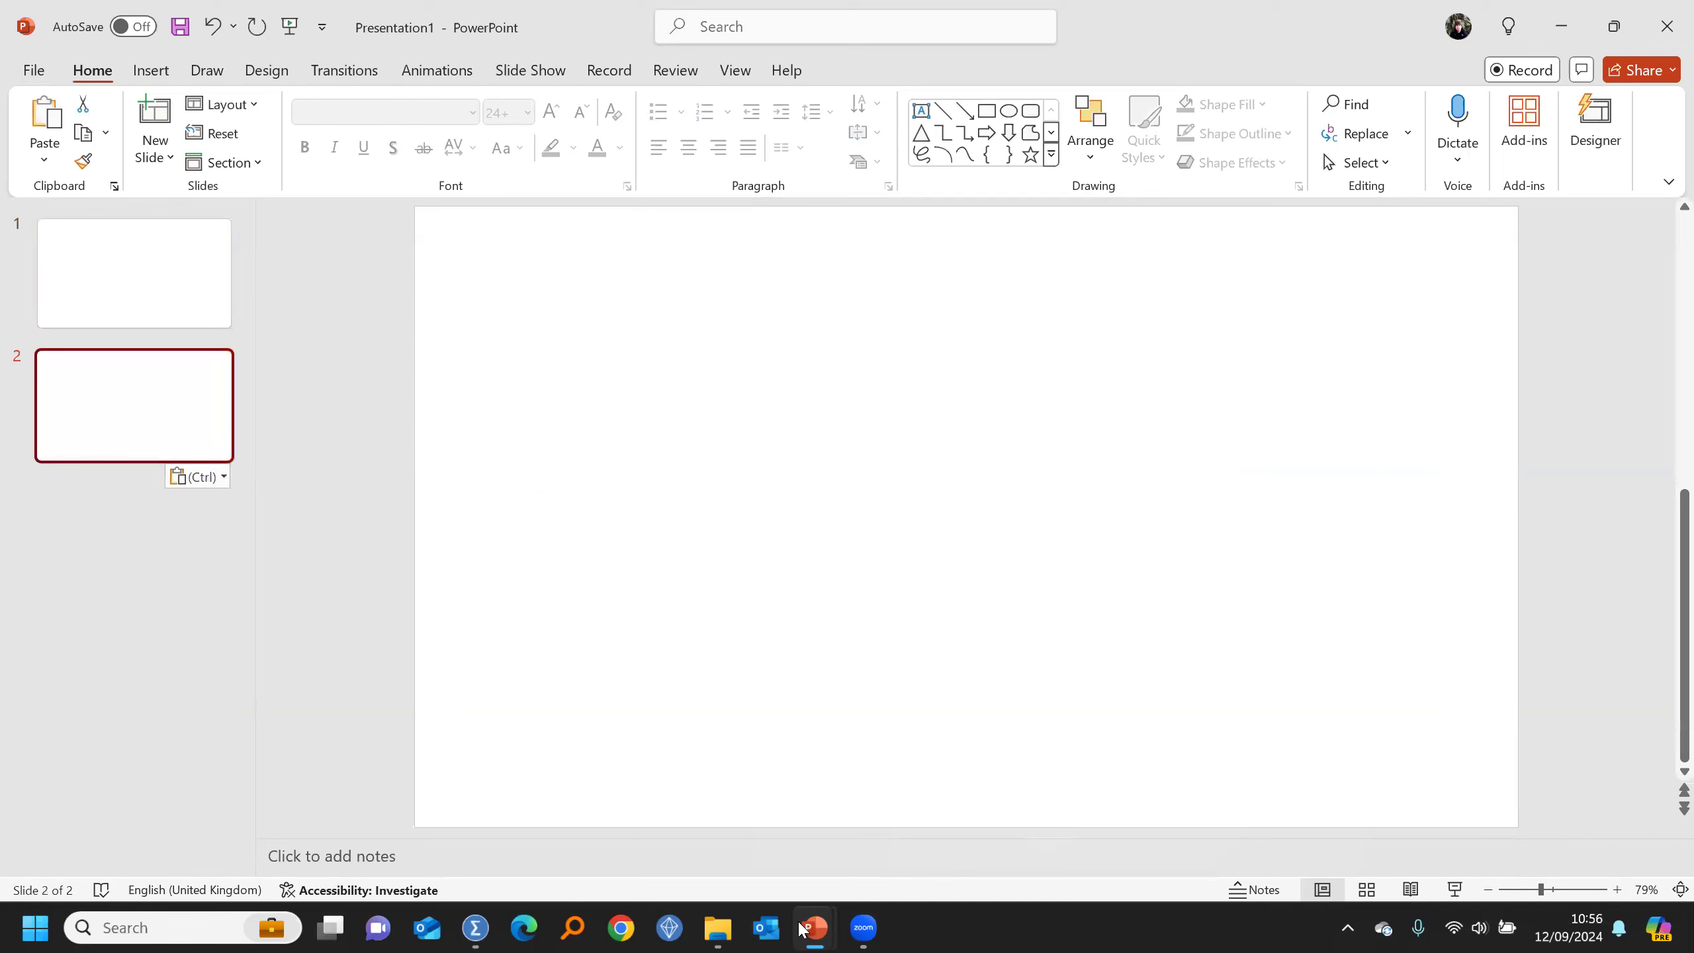
Step: Switch to the SPSS output and copy the clustered bar chart of Employment Category by grouped Current Salary as a Microsoft Office Graphics Object
mouse_move(476, 929)
left_click(650, 818)
scroll(1416, 501, "up", 20)
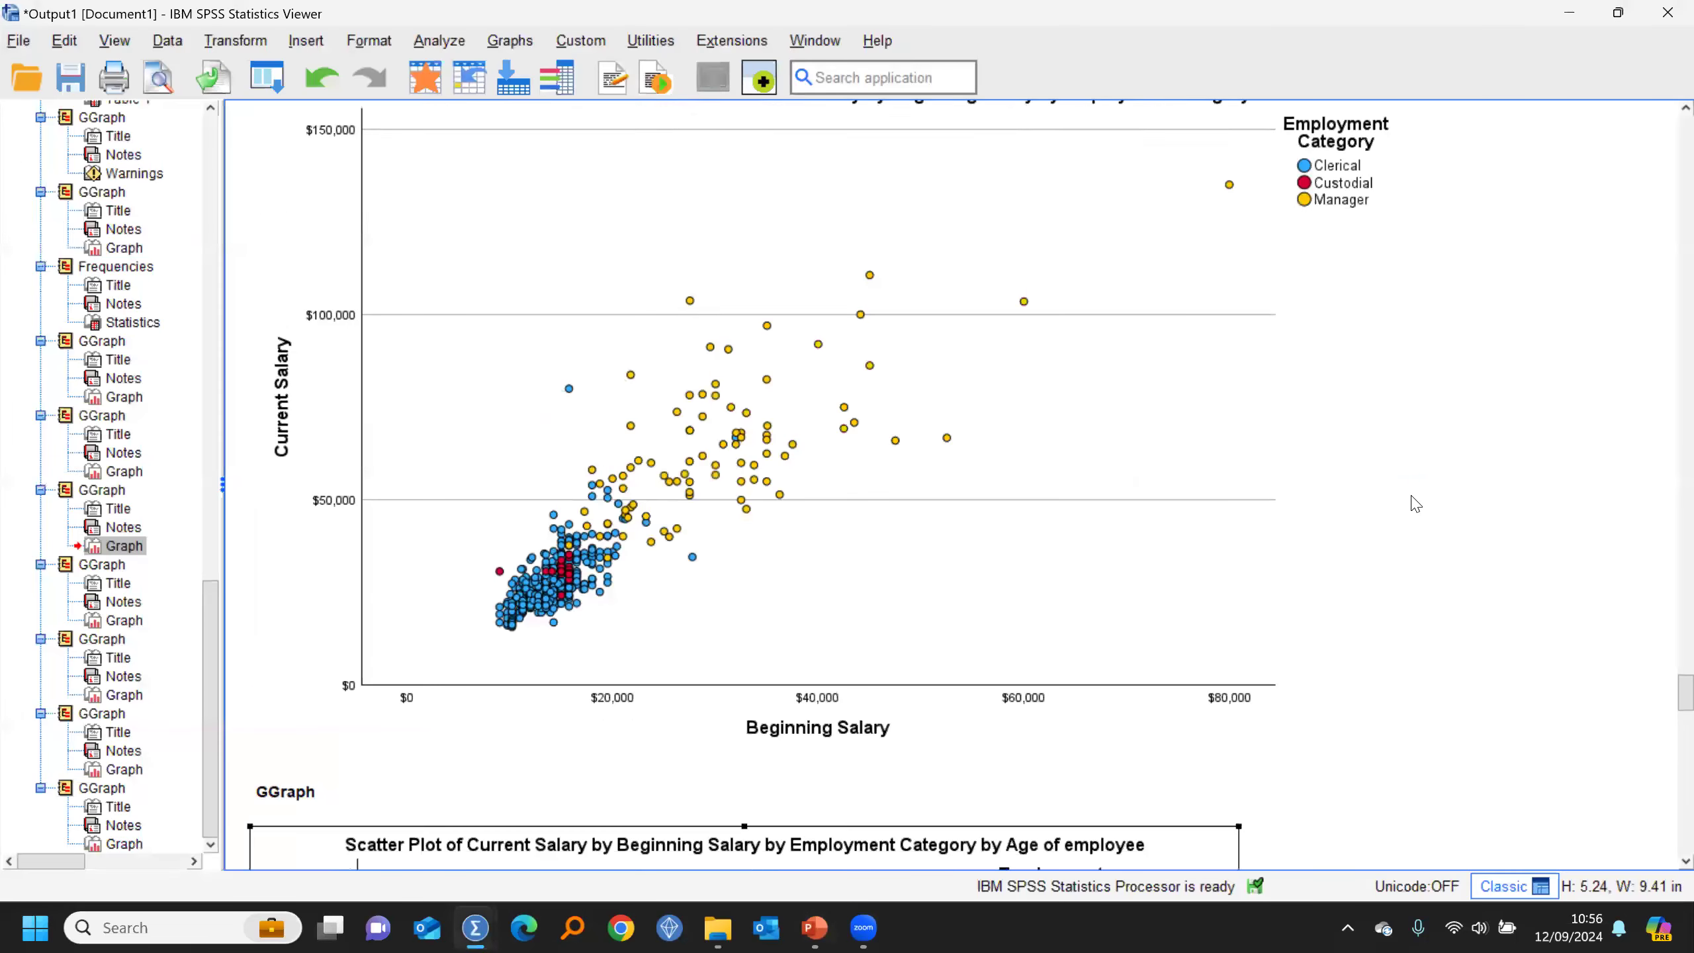
scroll(1416, 505, "up", 2)
scroll(1414, 506, "down", 2)
left_click(649, 334)
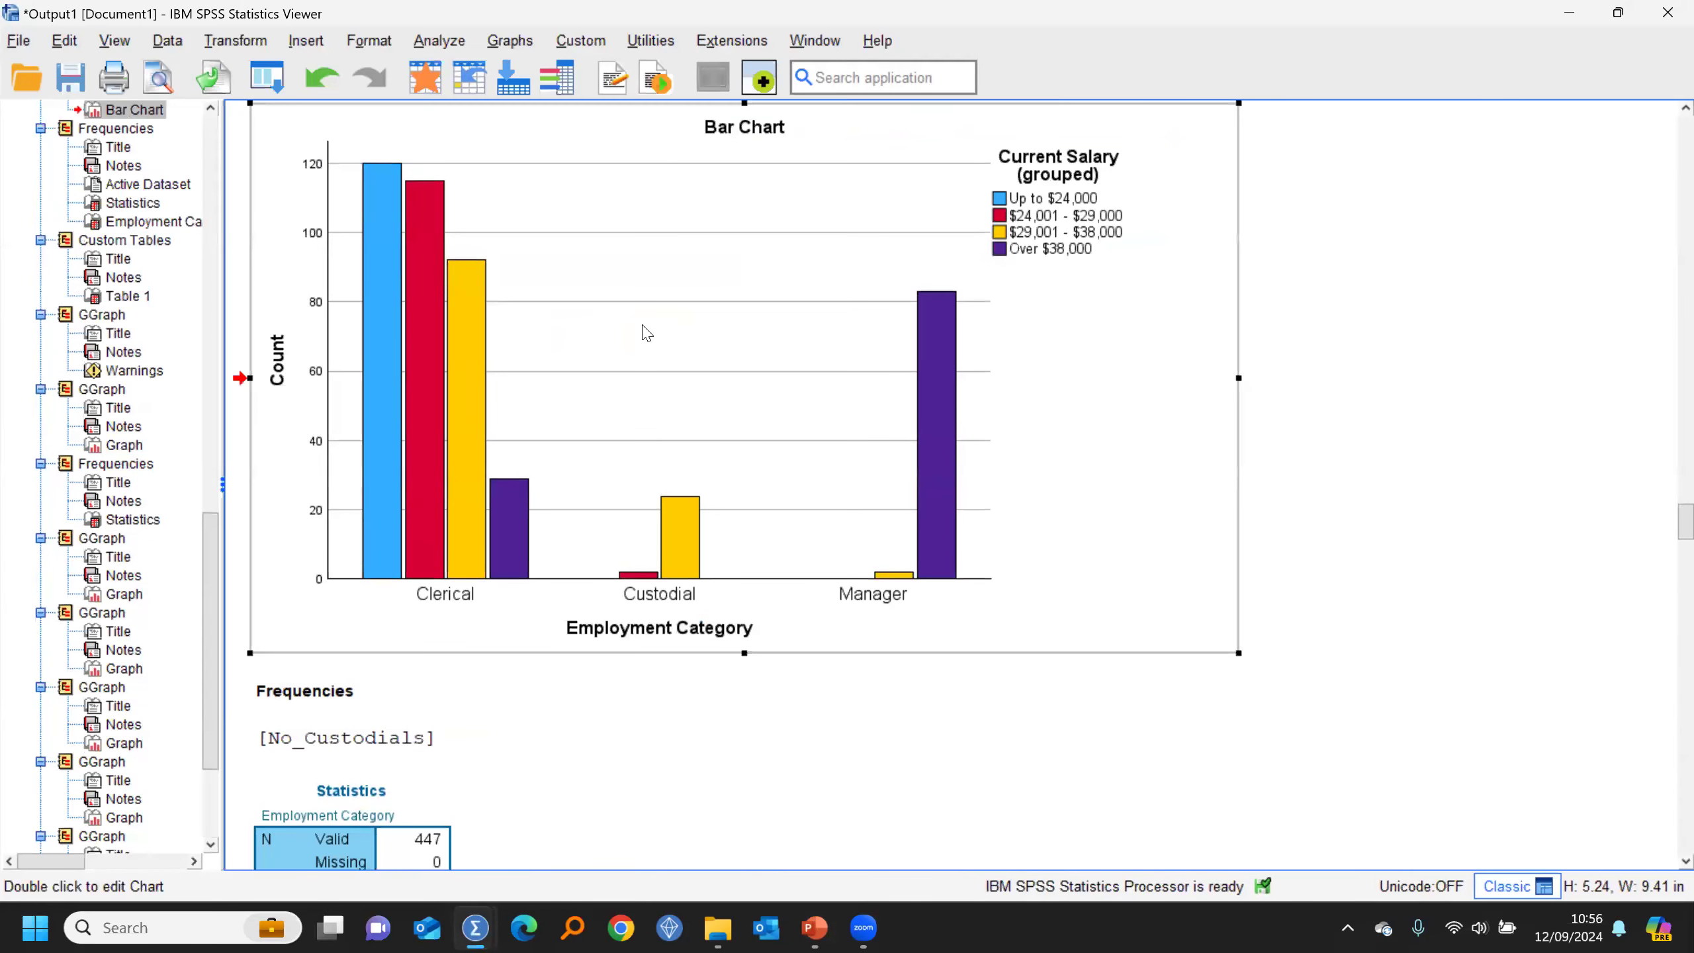
right_click(643, 326)
mouse_move(701, 340)
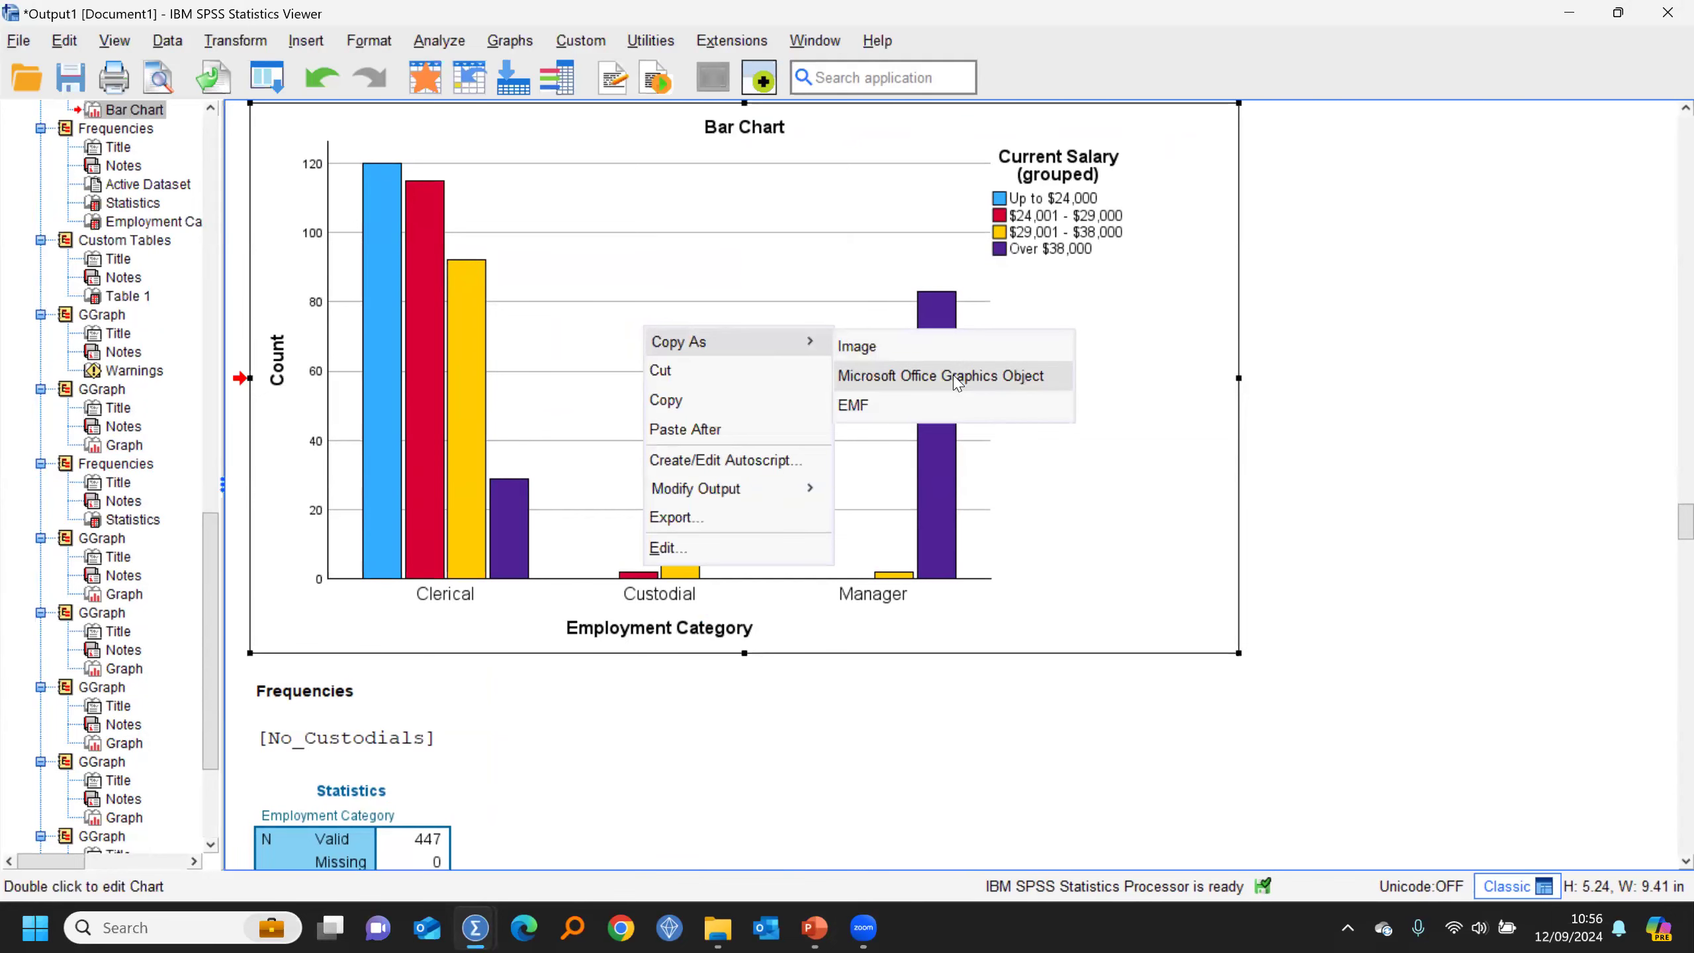
left_click(957, 381)
Step: Switch to the new PowerPoint presentation, paste the chart on slide 1 with the destination theme and enlarge it to nearly fill the slide
mouse_move(814, 927)
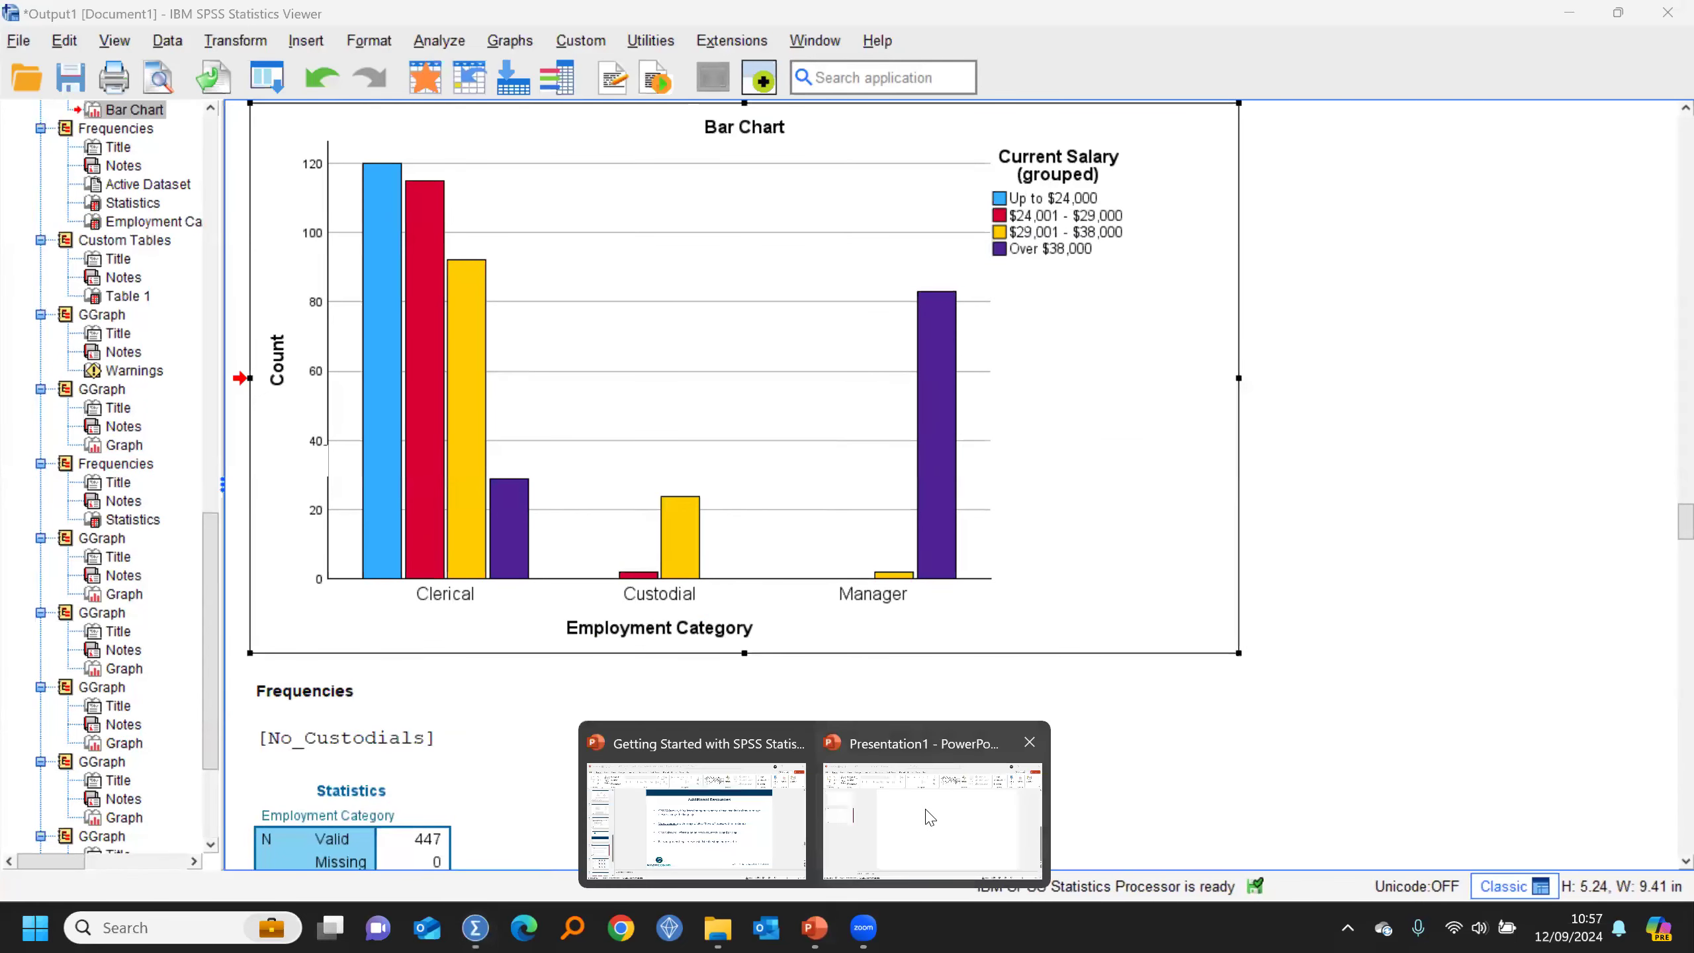
left_click(931, 817)
left_click(120, 272)
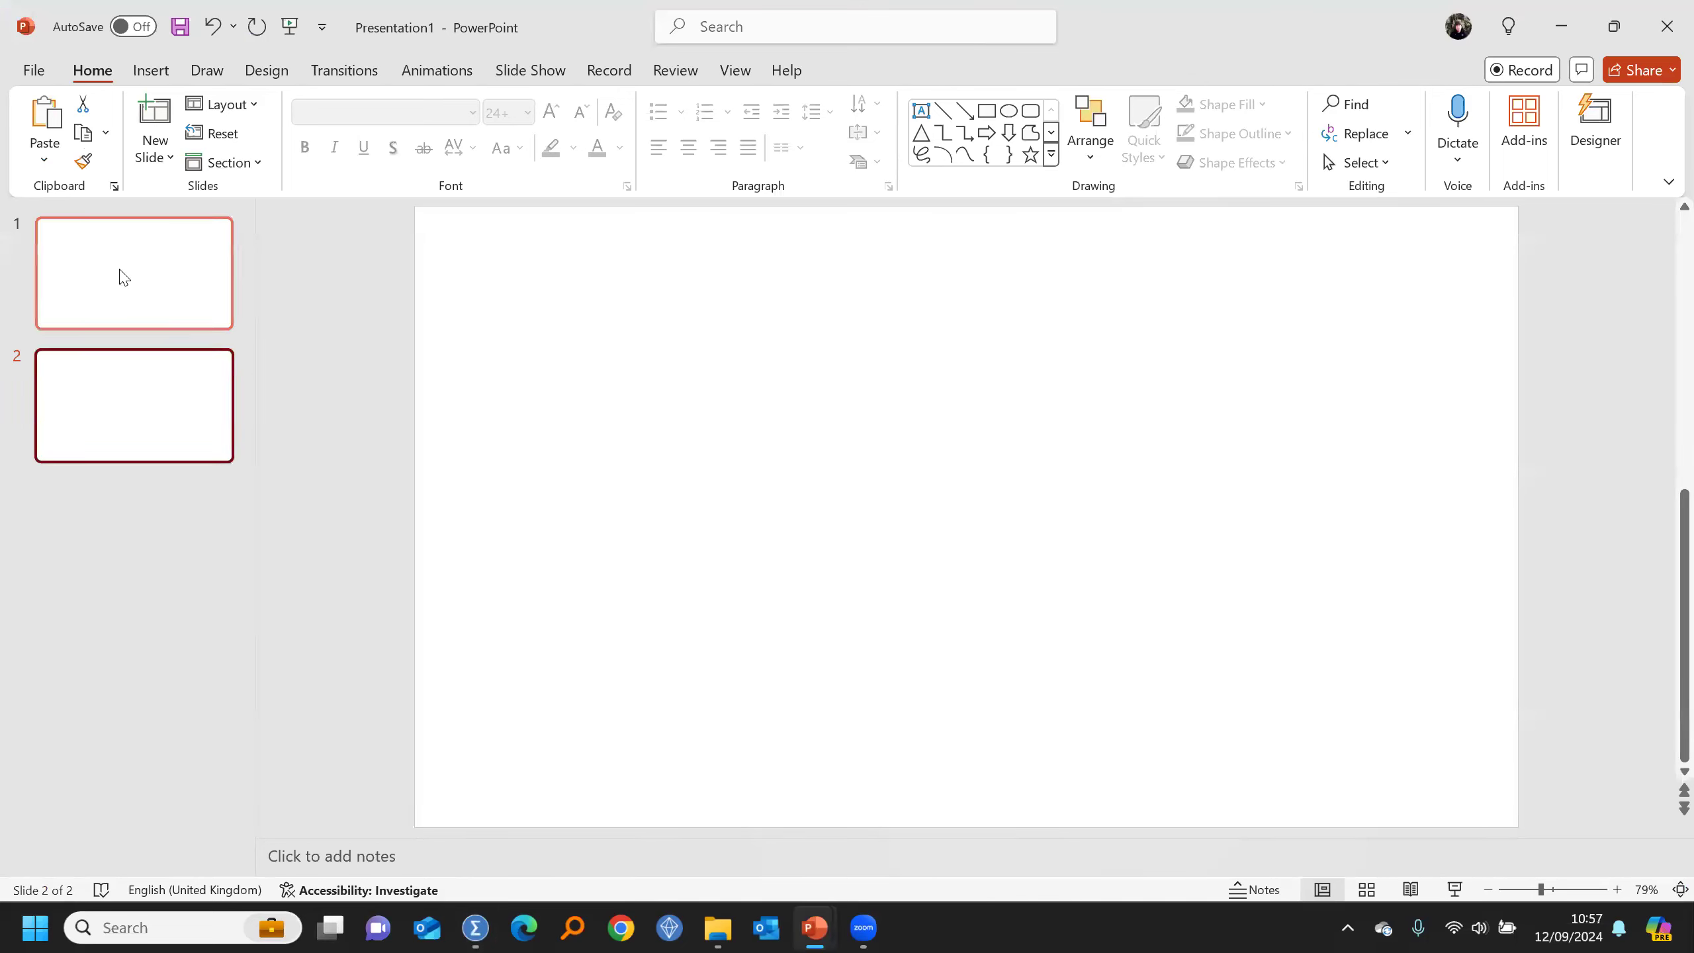
right_click(682, 302)
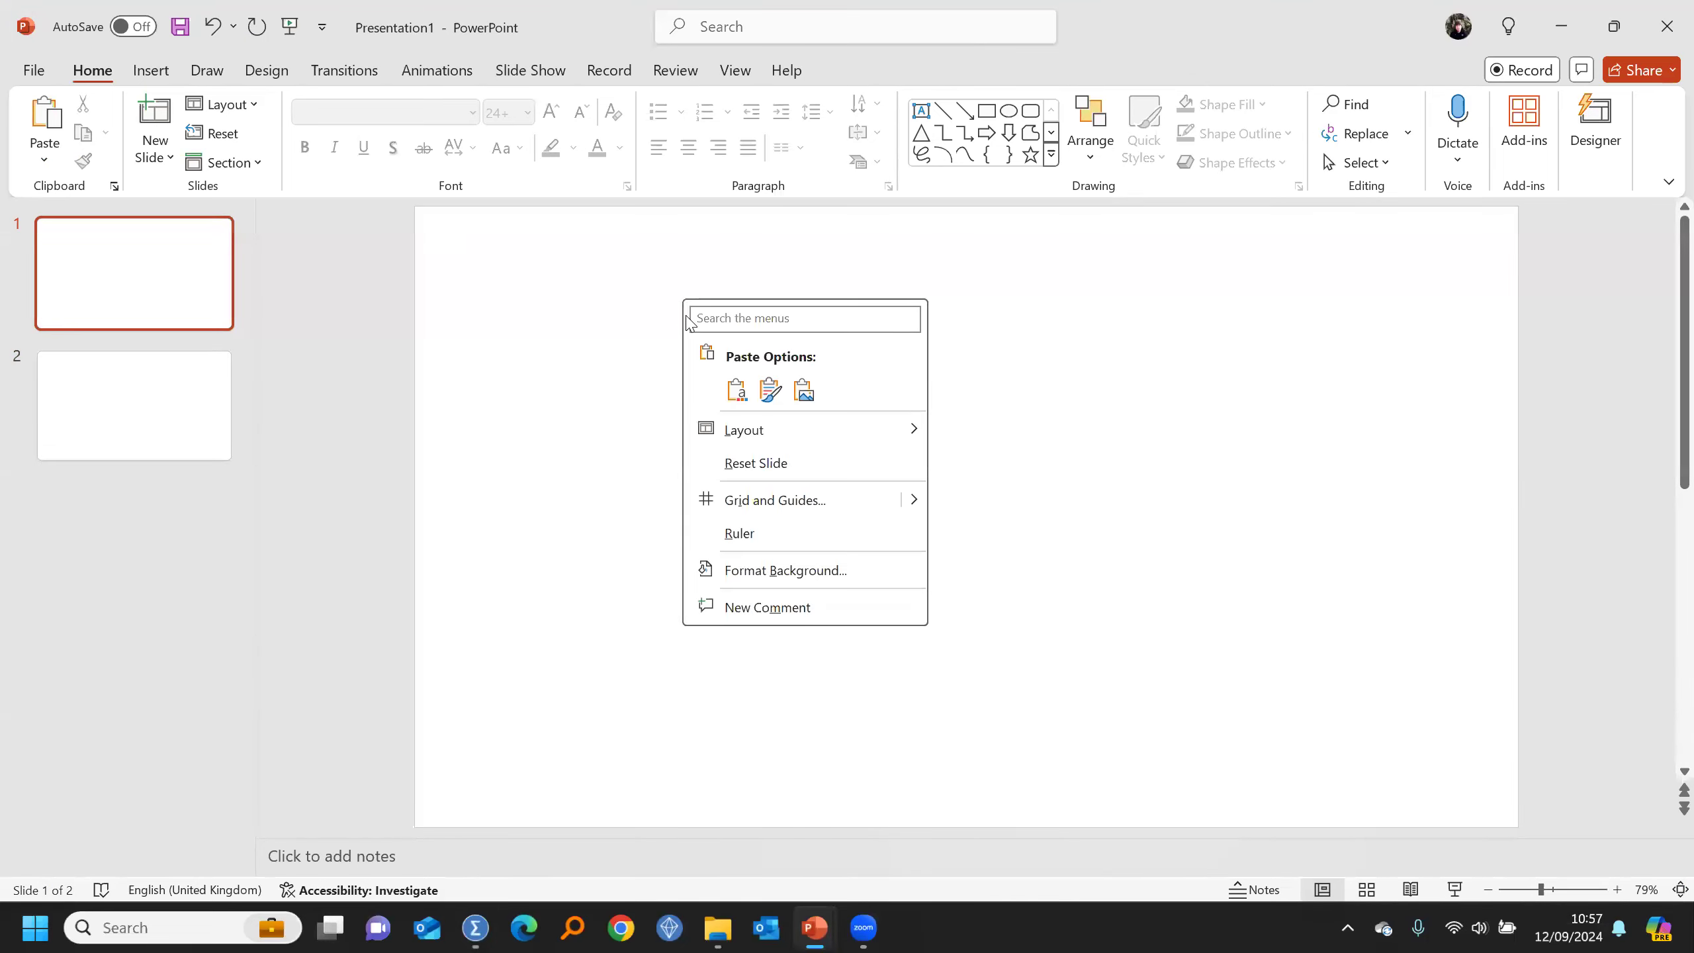
left_click(735, 390)
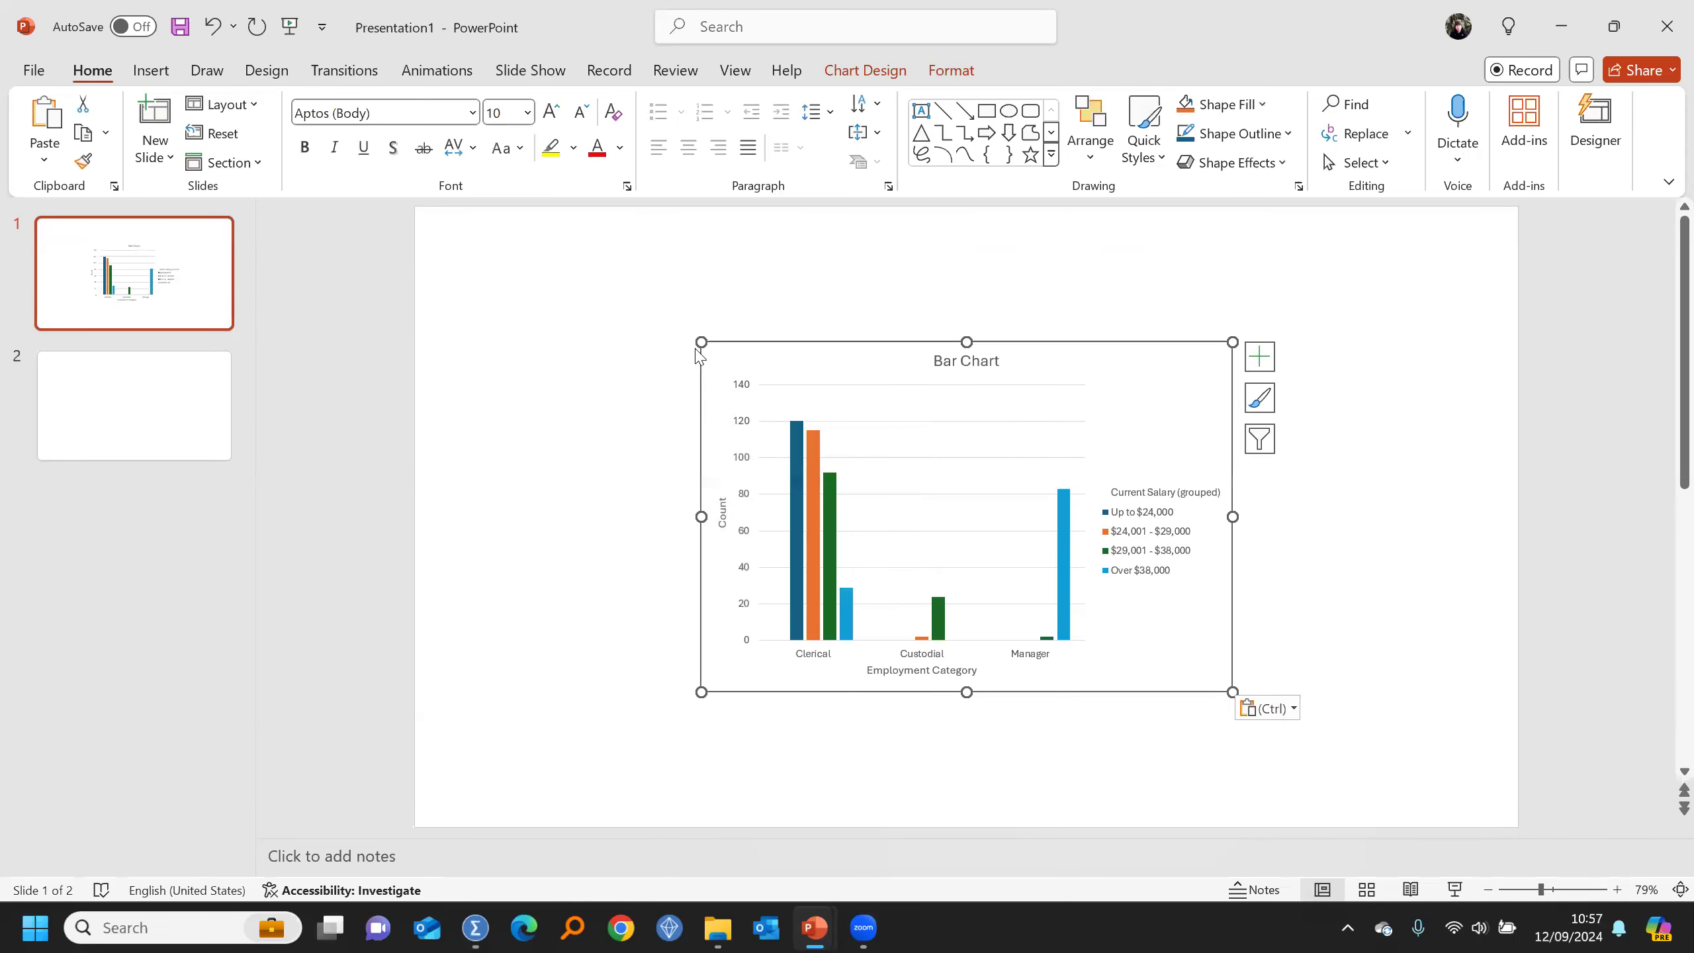
left_click_drag(698, 338, 494, 264)
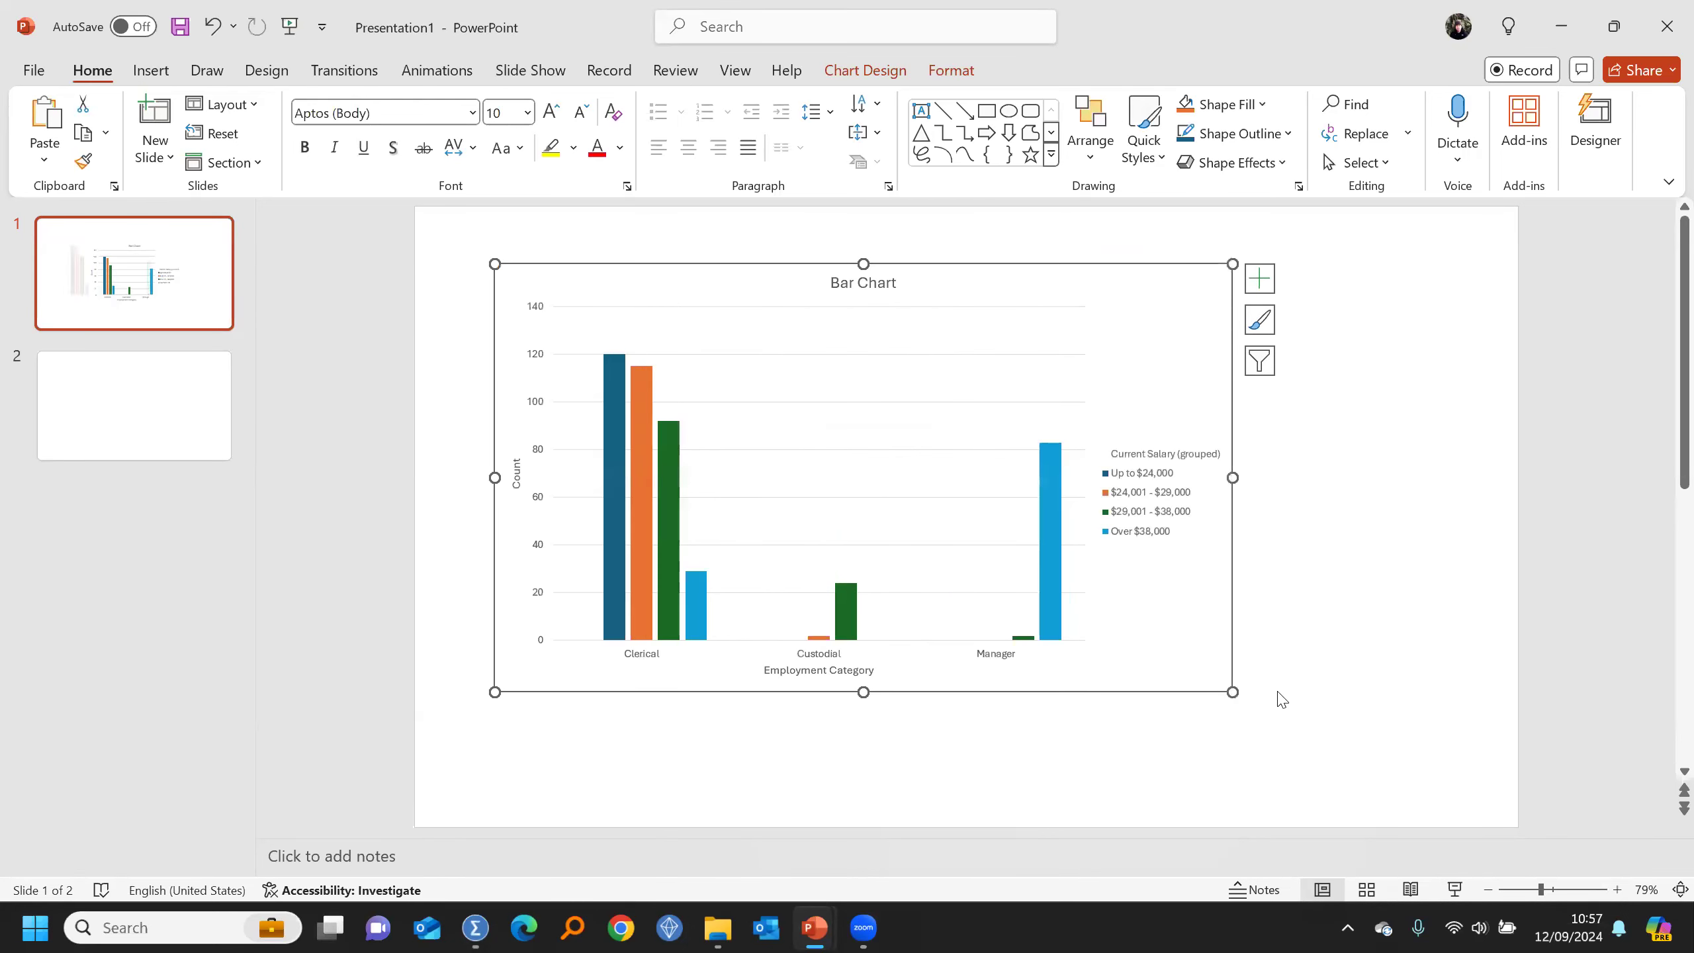
left_click_drag(1232, 692, 1465, 794)
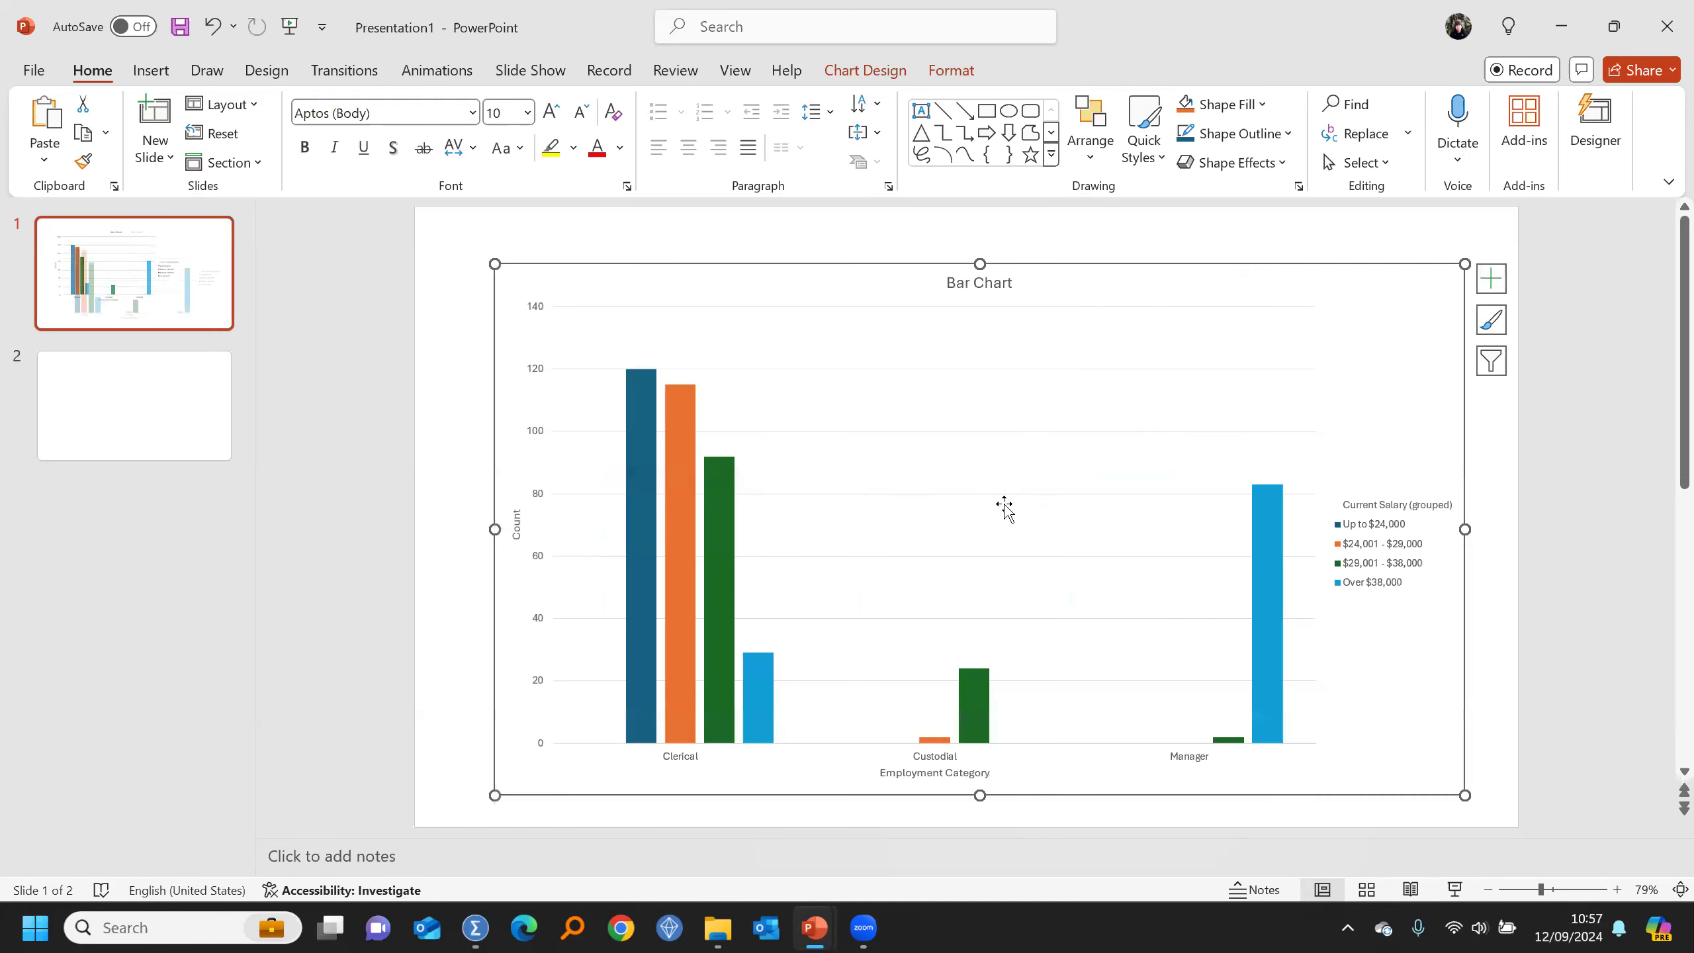
Step: Apply the dark-background chart style and the quick layout with a data table beneath the bars to the pasted chart
left_click(863, 70)
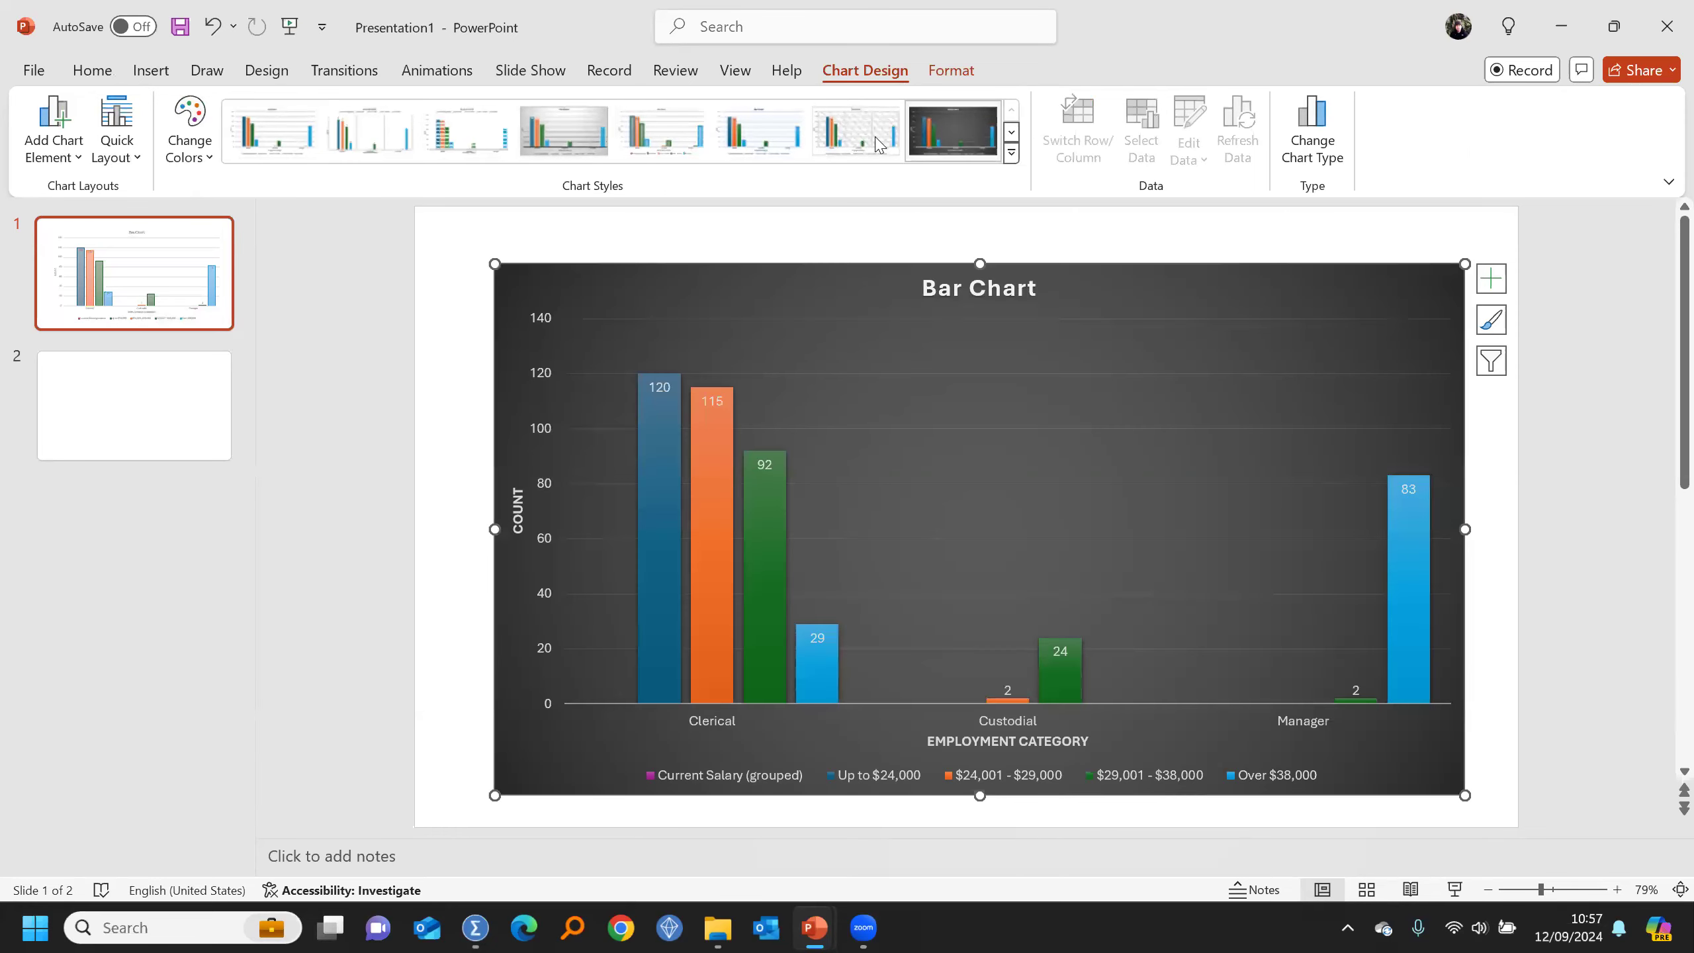
left_click(953, 130)
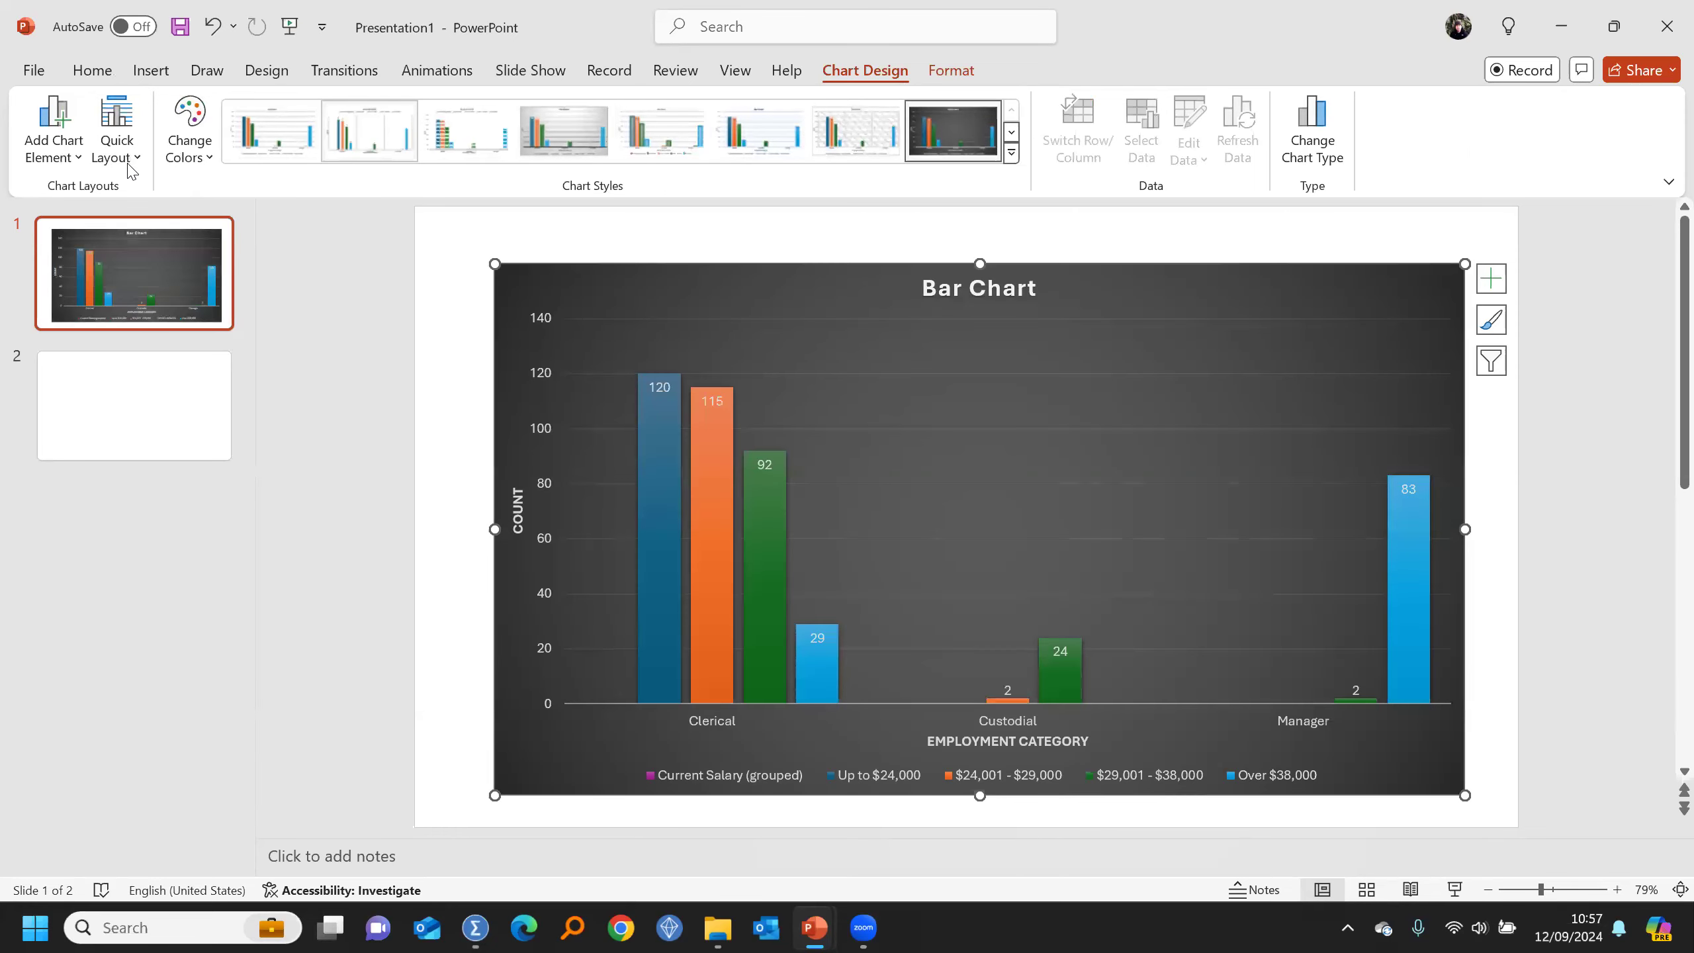
left_click(117, 137)
left_click(132, 217)
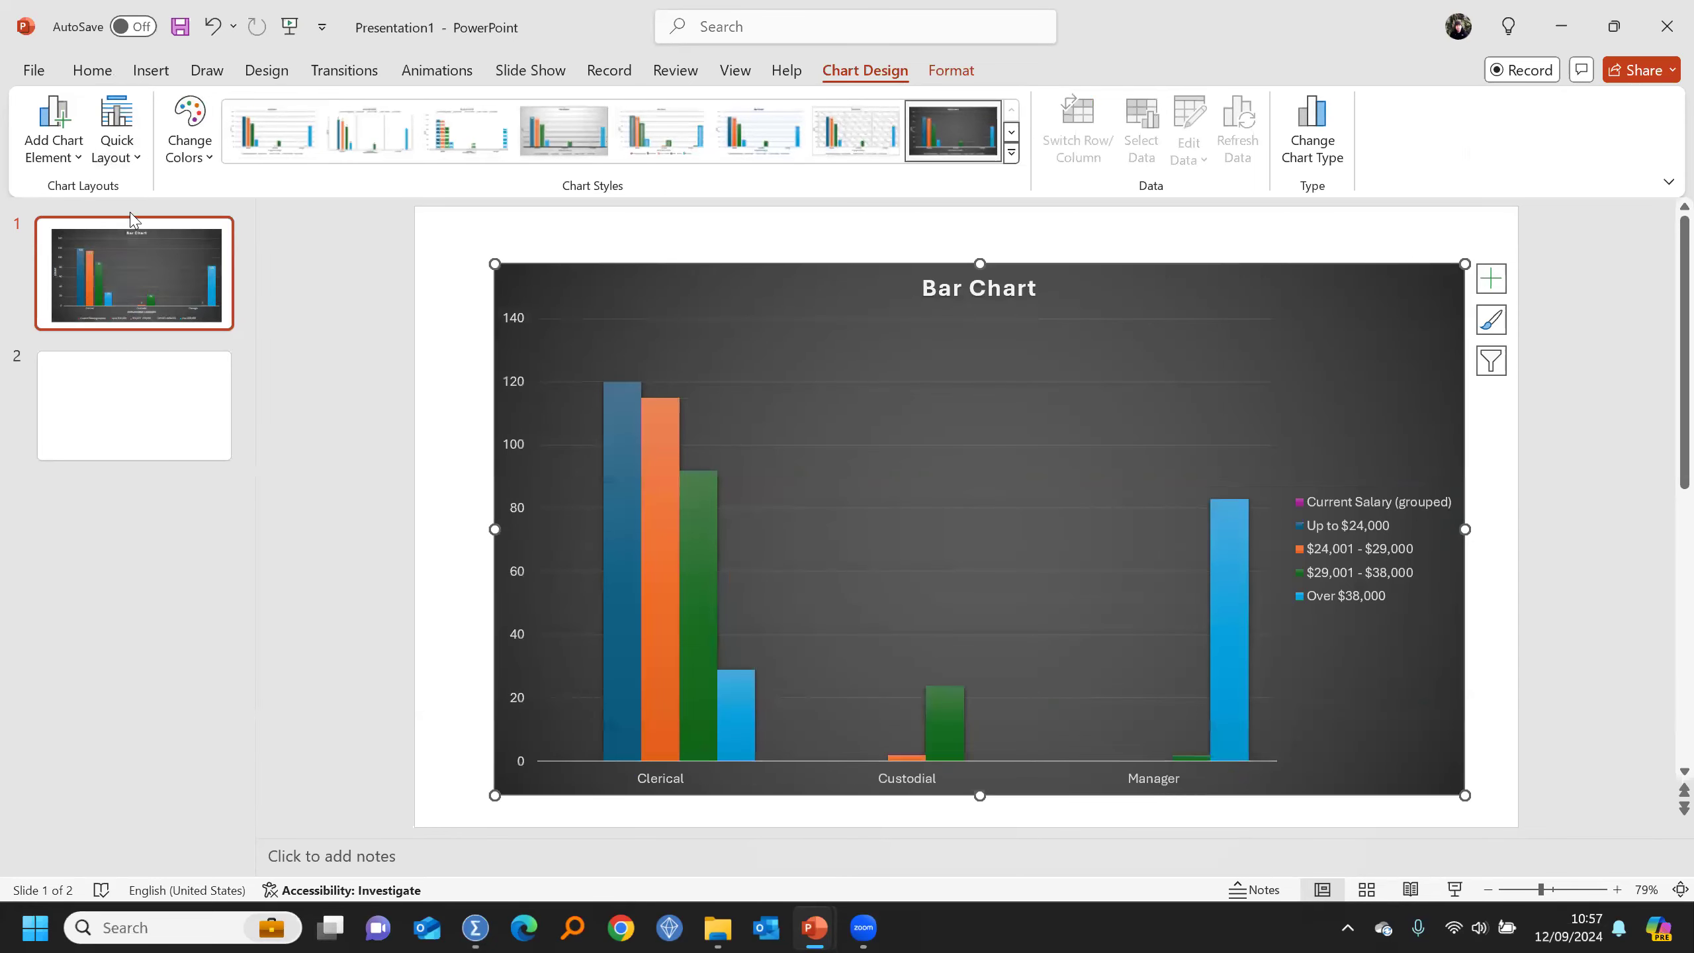
left_click(116, 137)
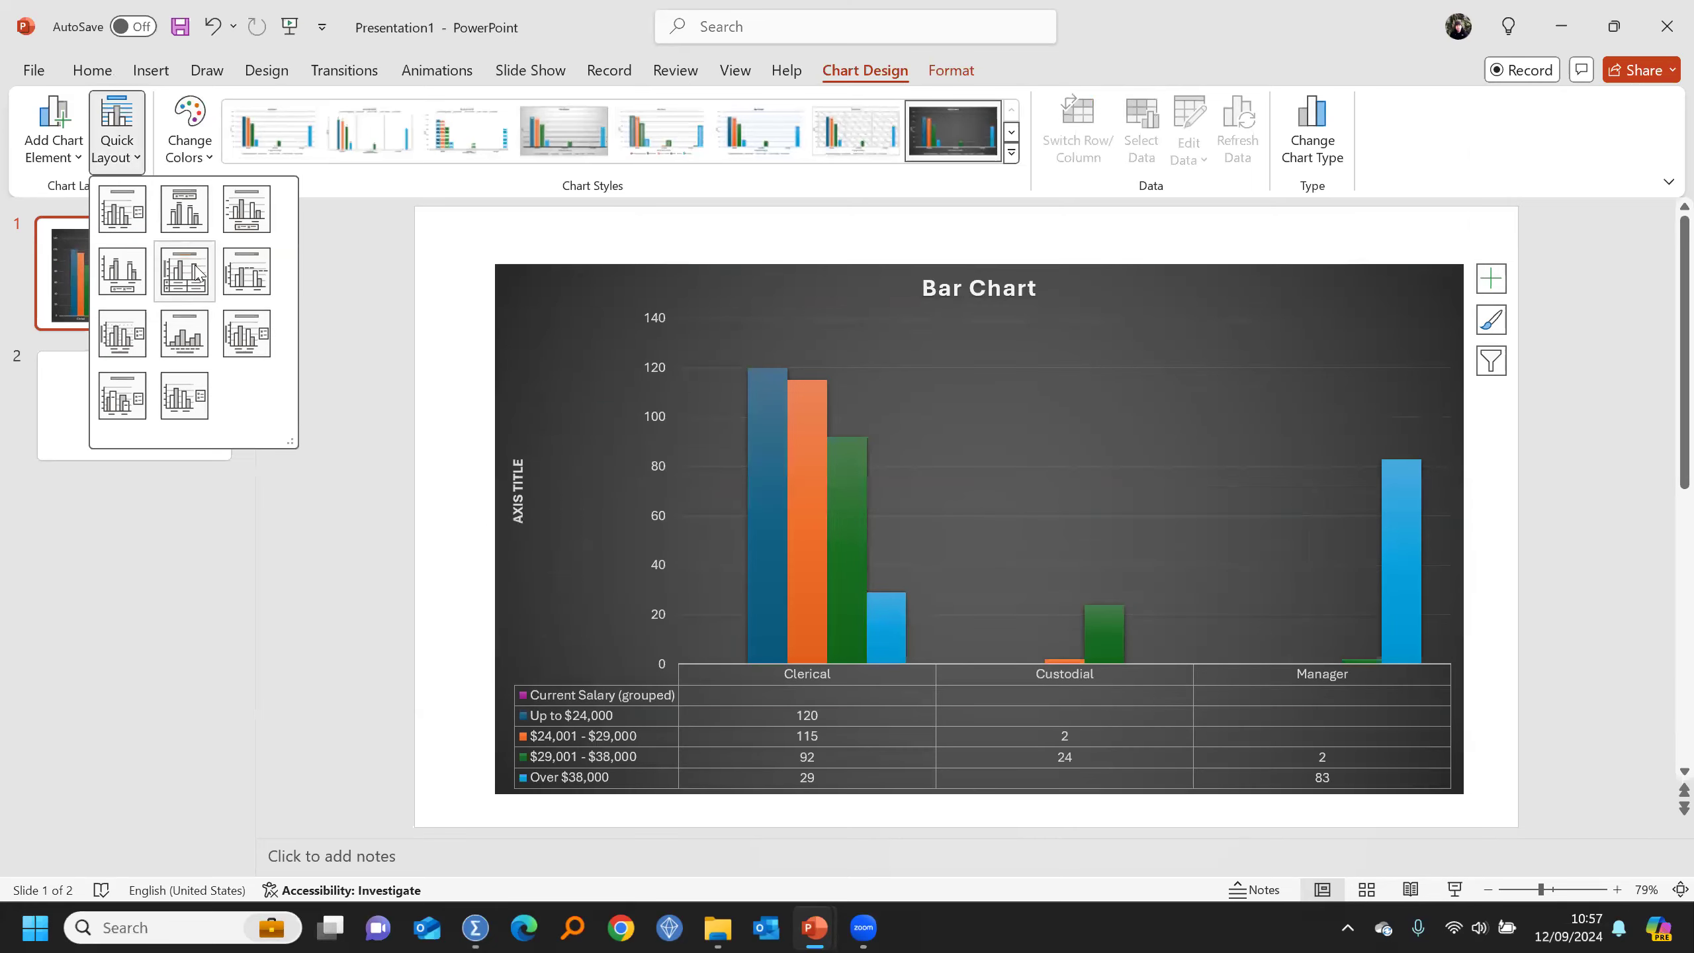
left_click(196, 272)
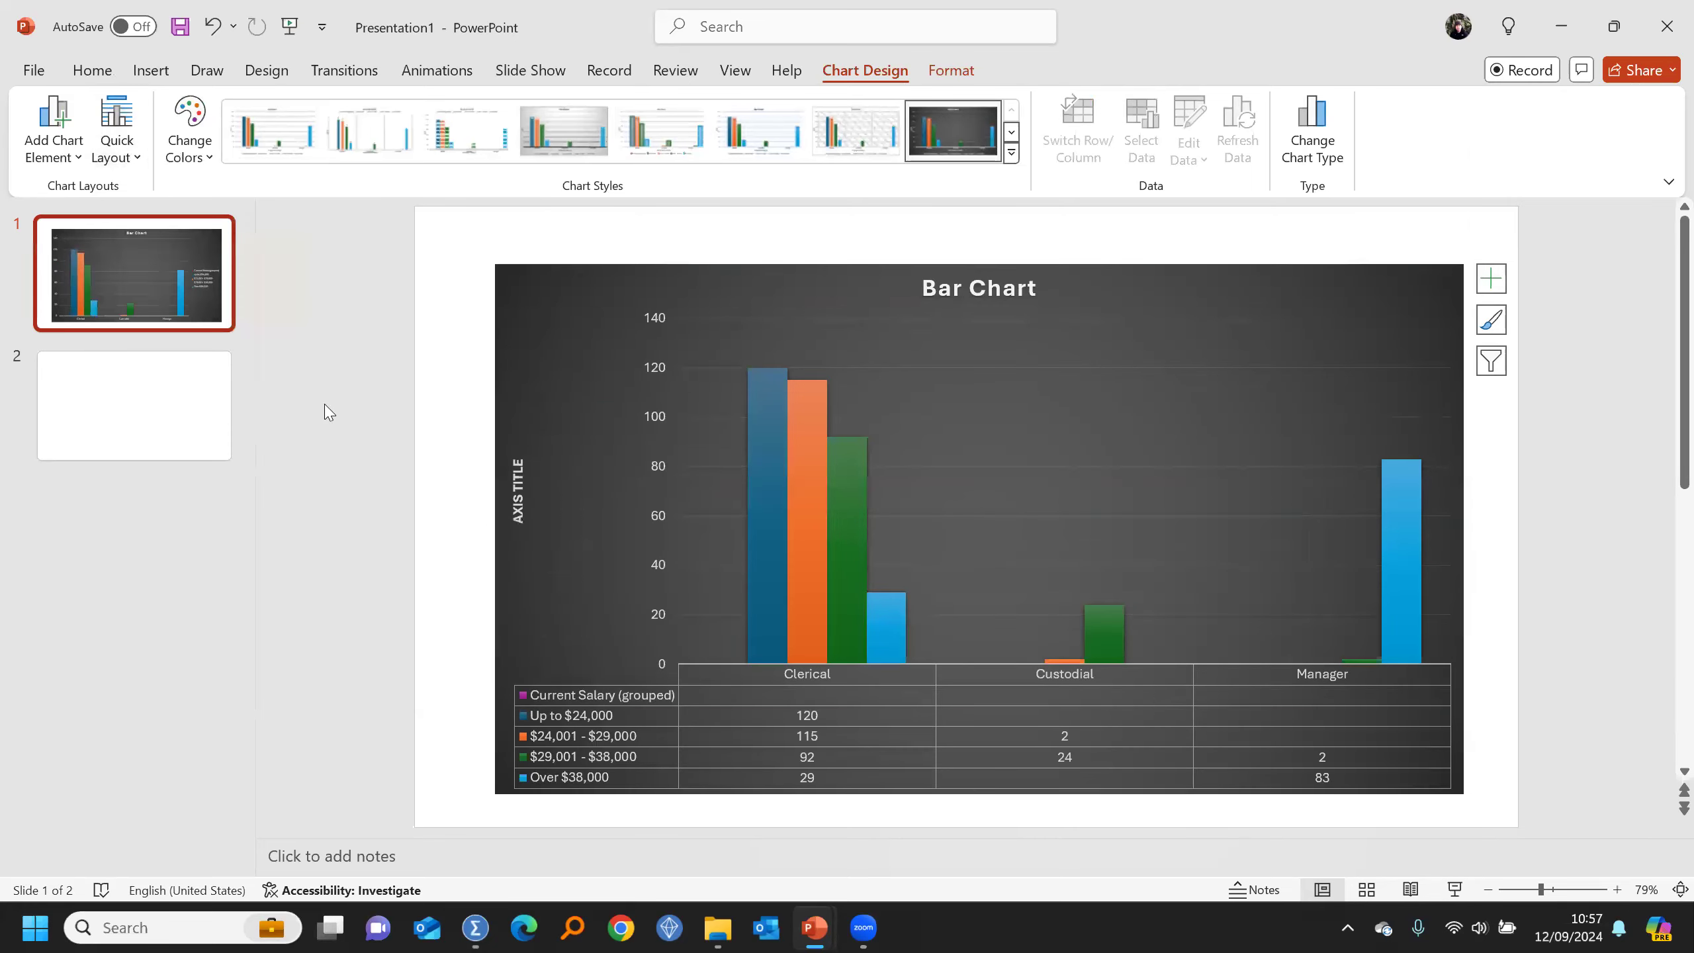
Step: Paste the copied bar chart as a picture on slide 2 and select it
left_click(109, 434)
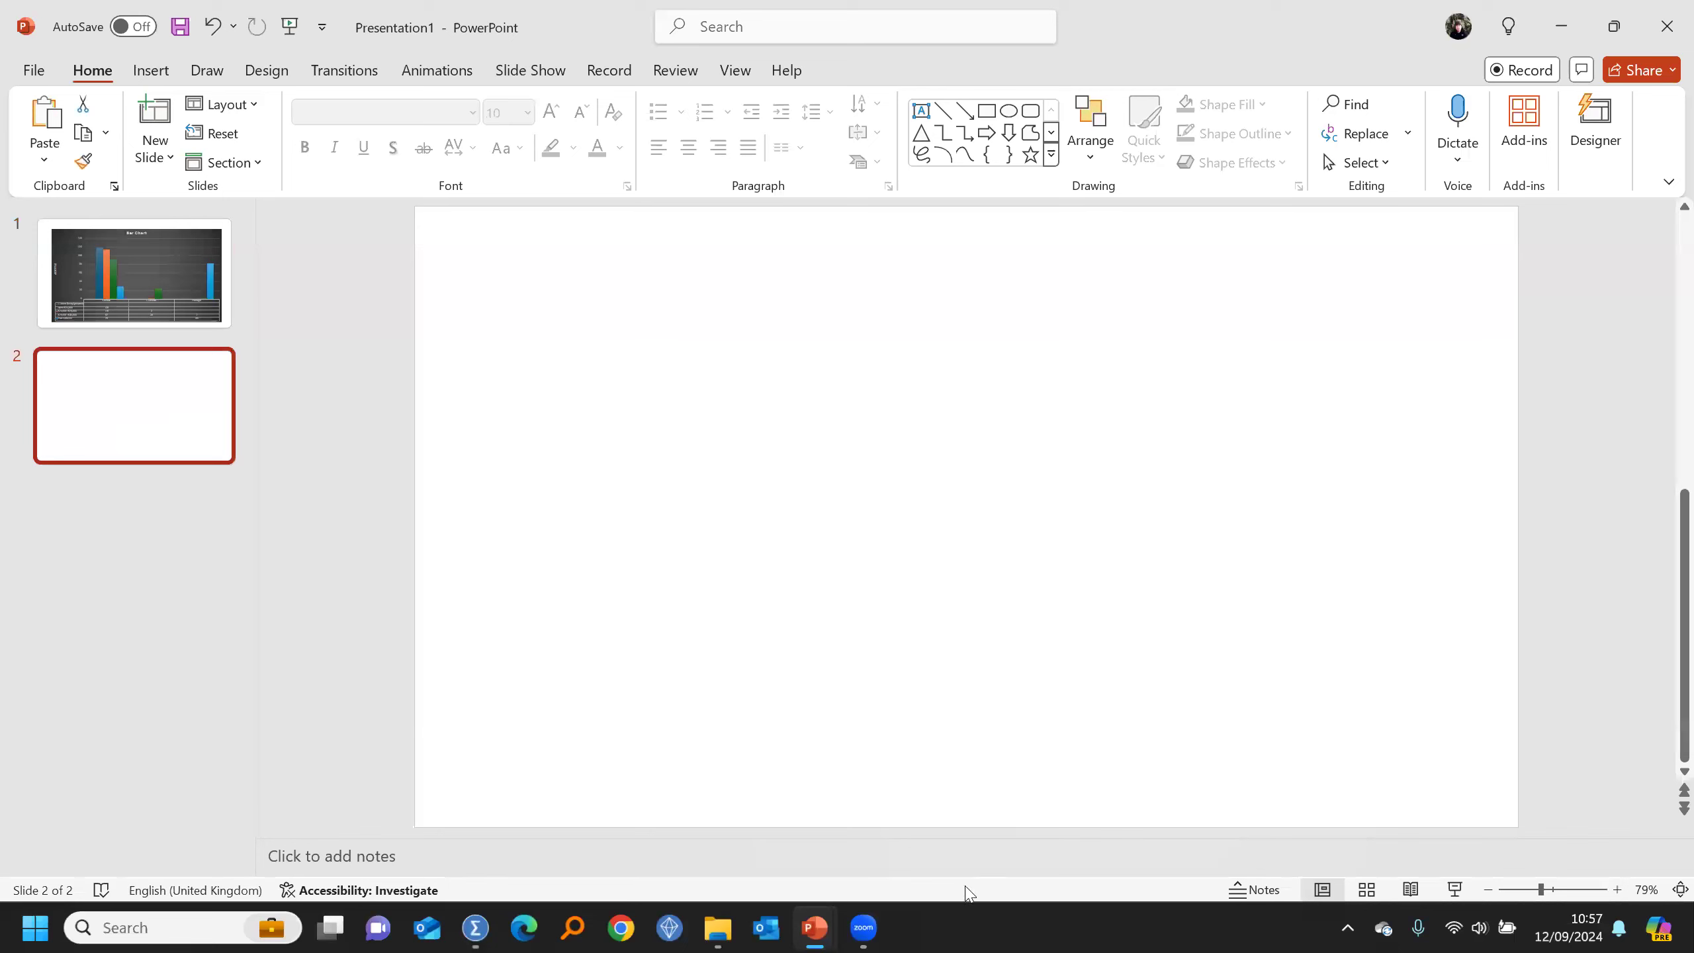
right_click(625, 294)
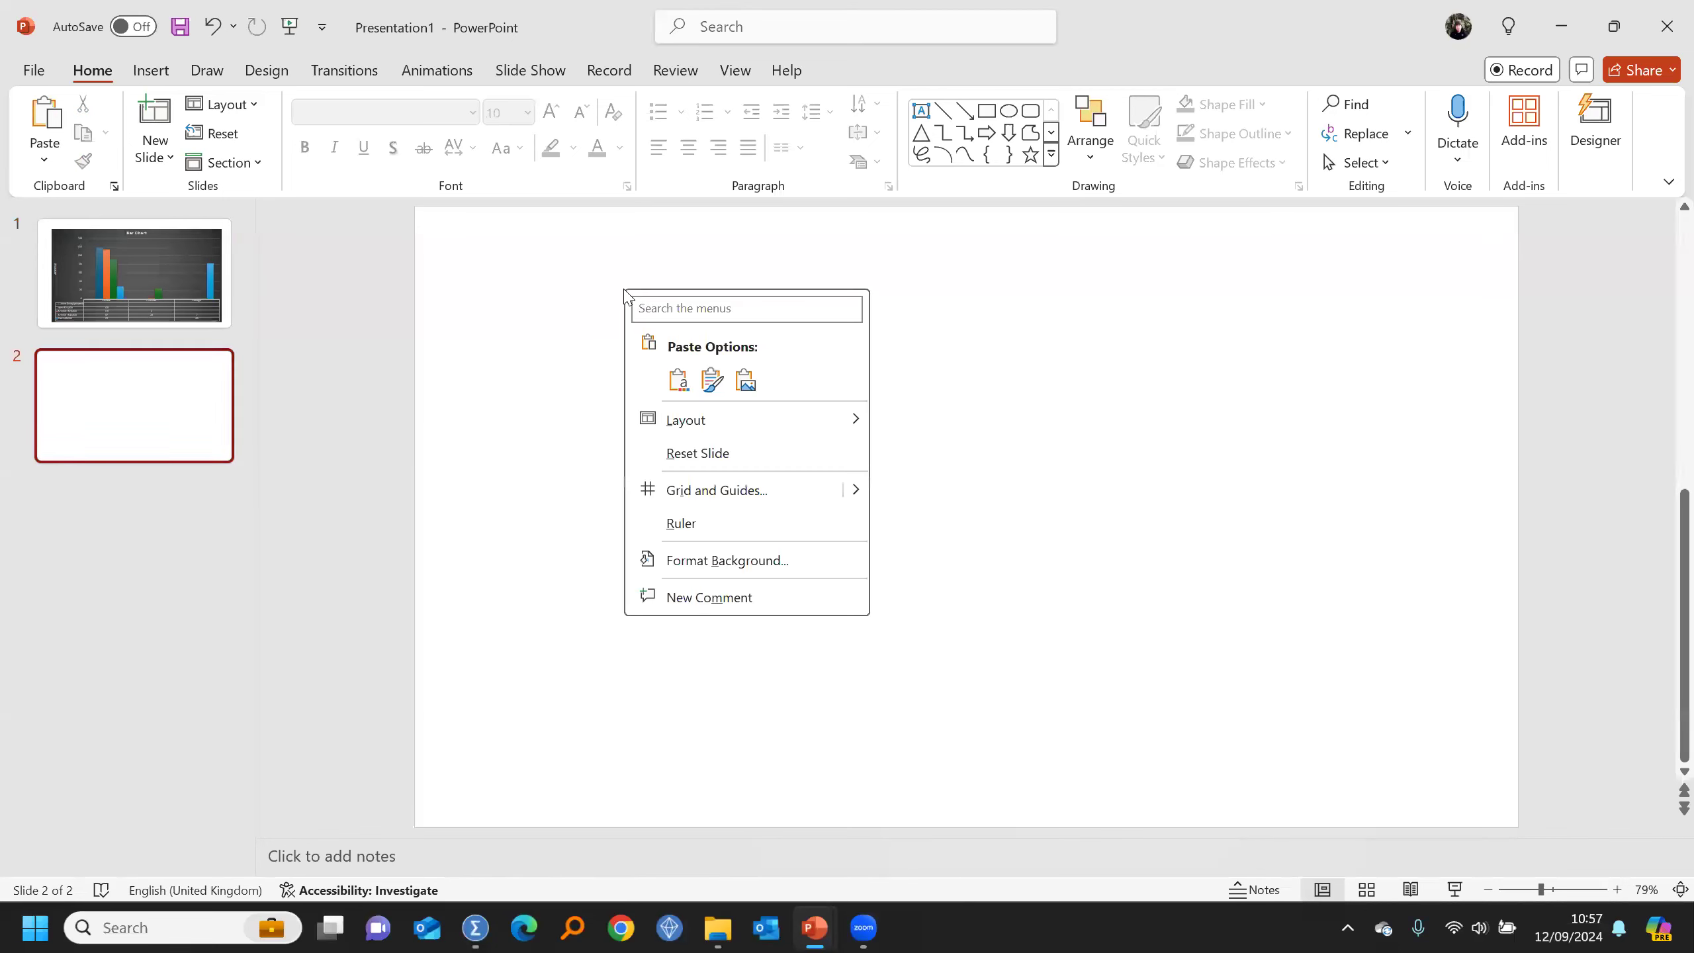
left_click(745, 381)
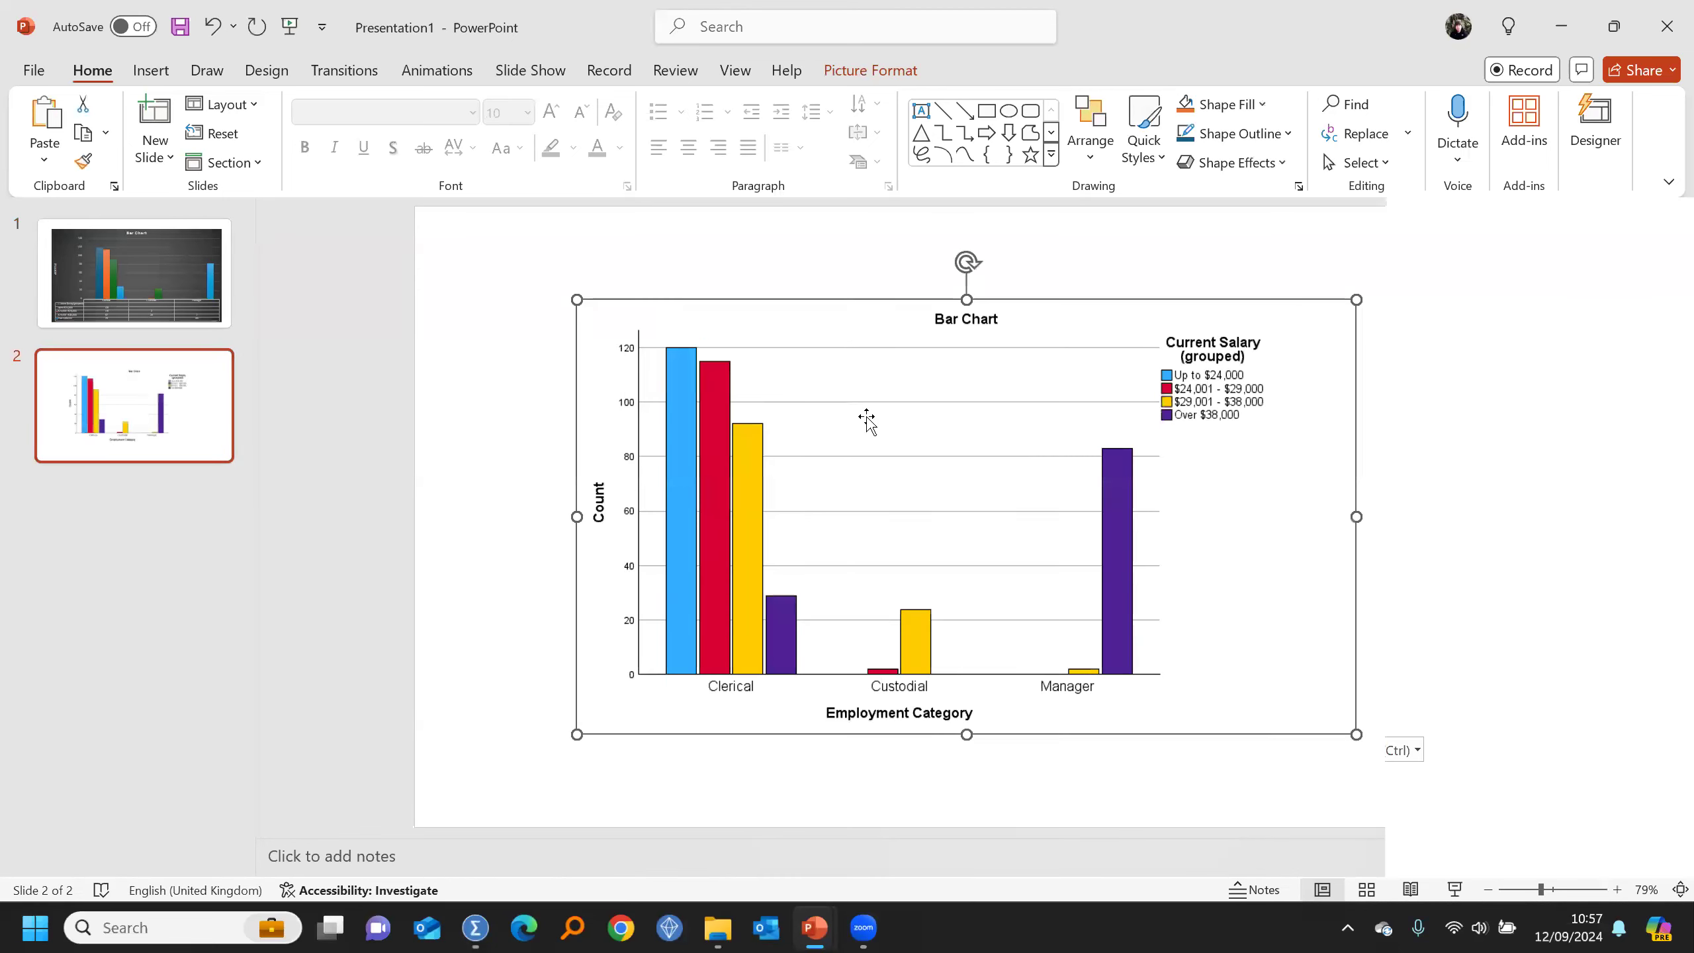
left_click(83, 440)
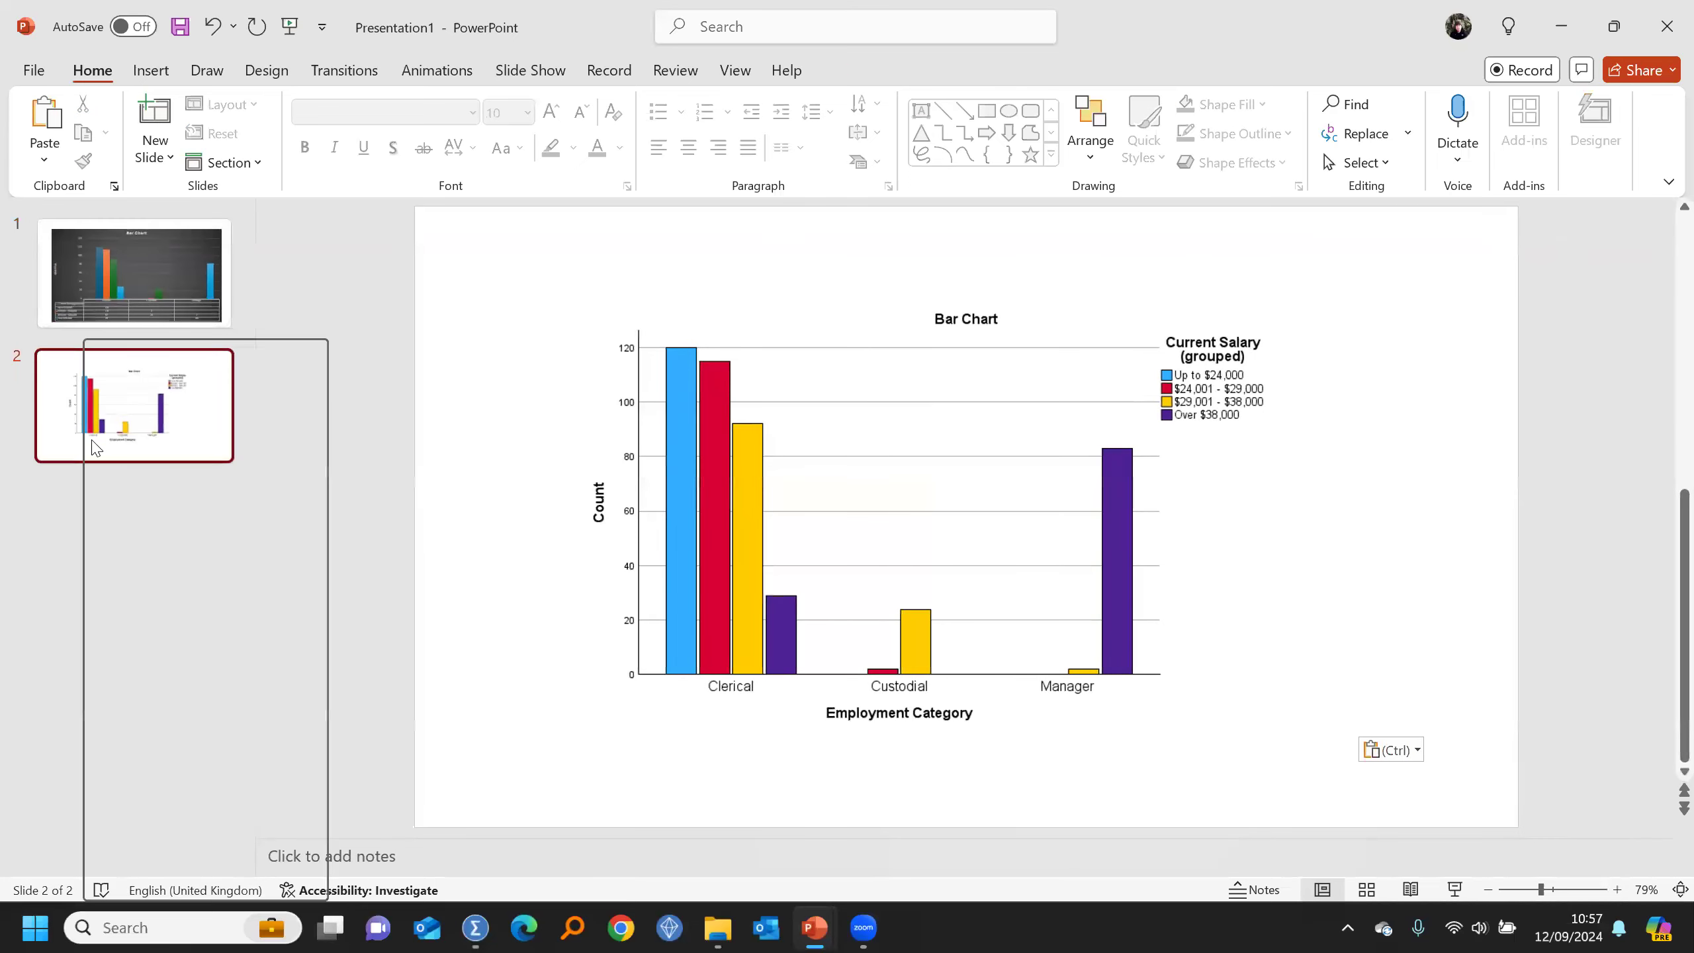
left_click(784, 404)
left_click(786, 403)
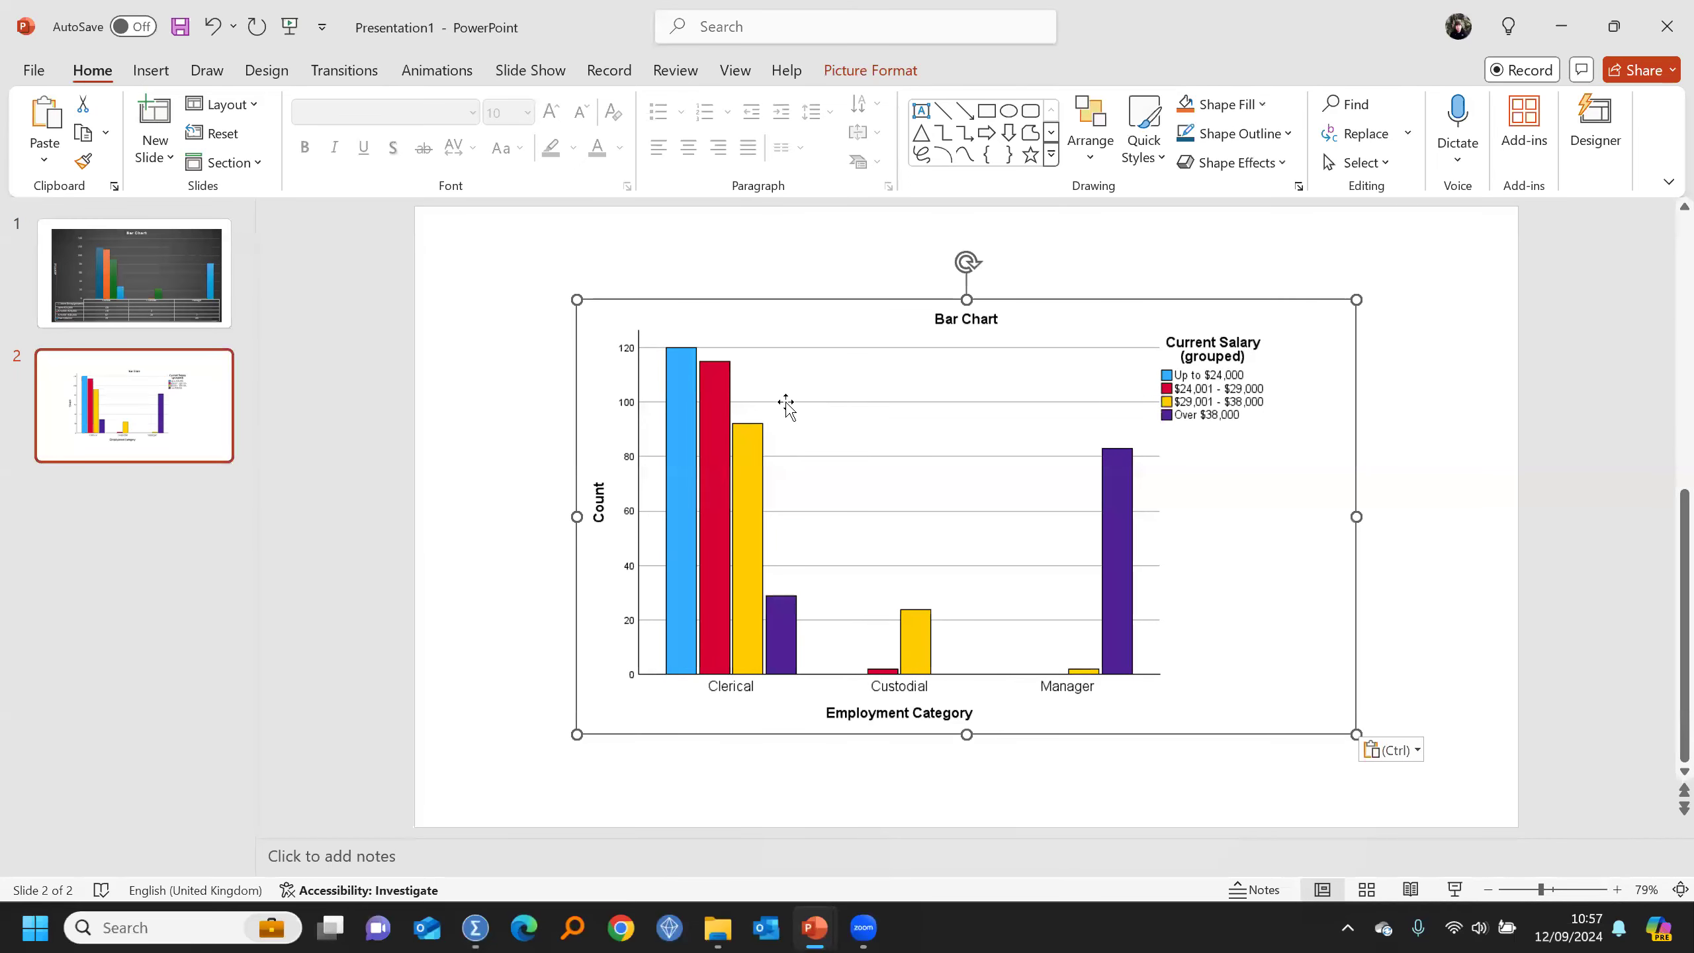
Step: Delete the pasted chart picture from slide 2 and switch back to the SPSS output
key("Delete")
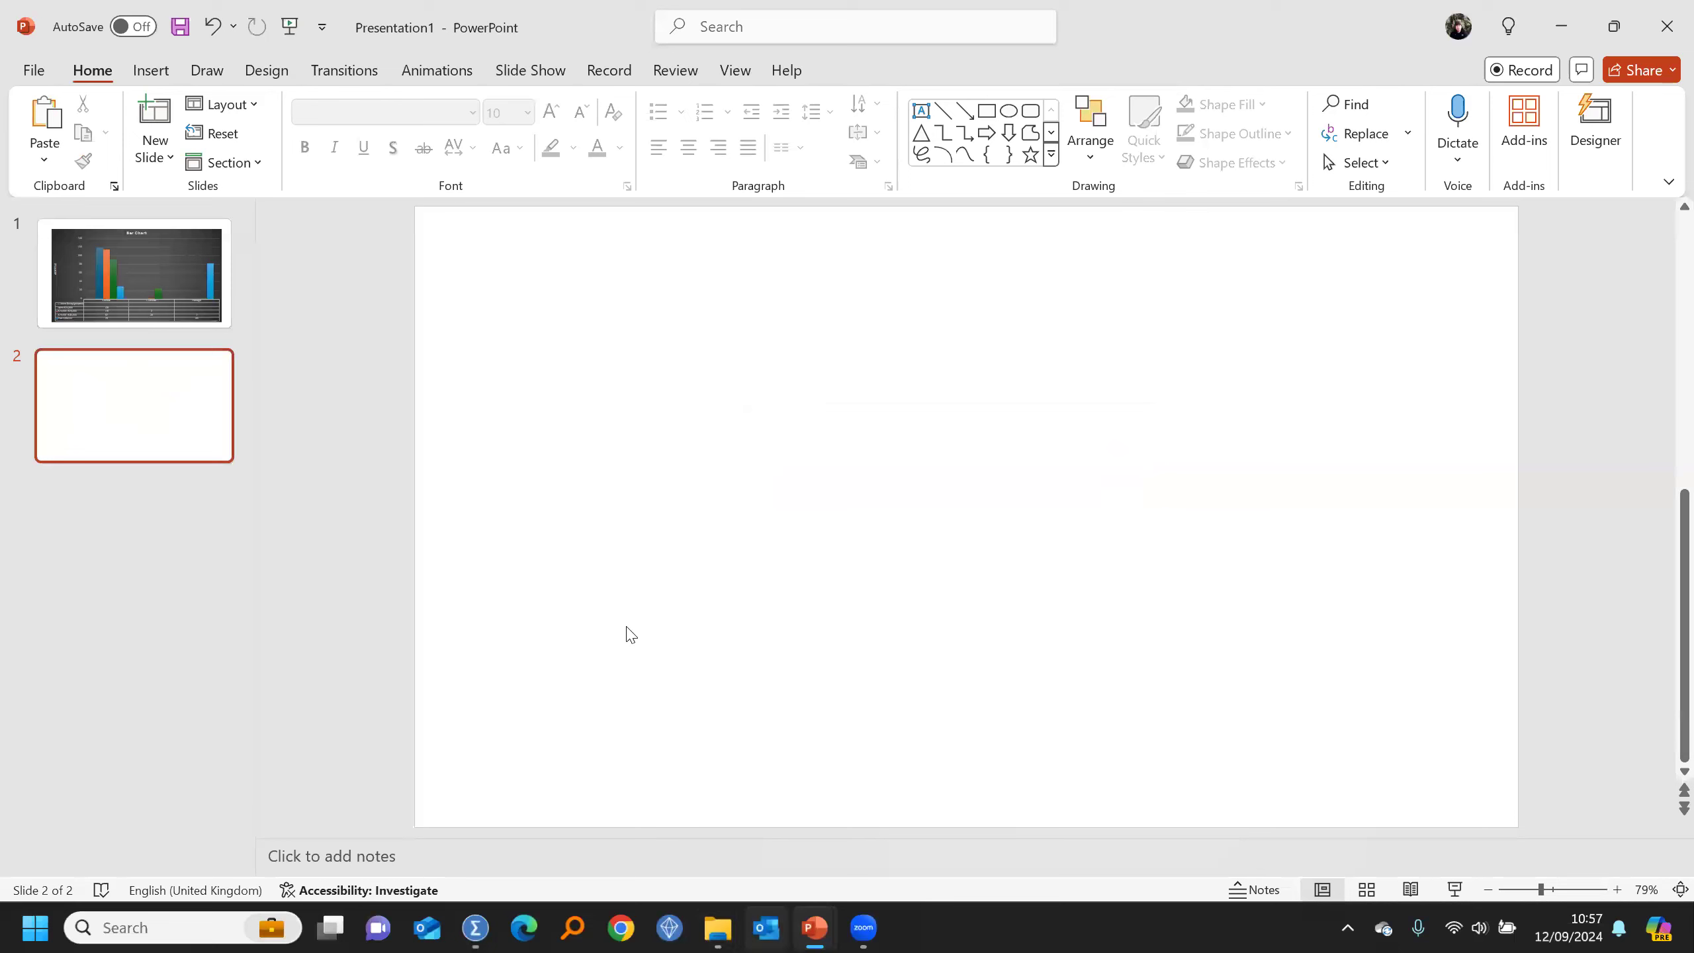
mouse_move(823, 929)
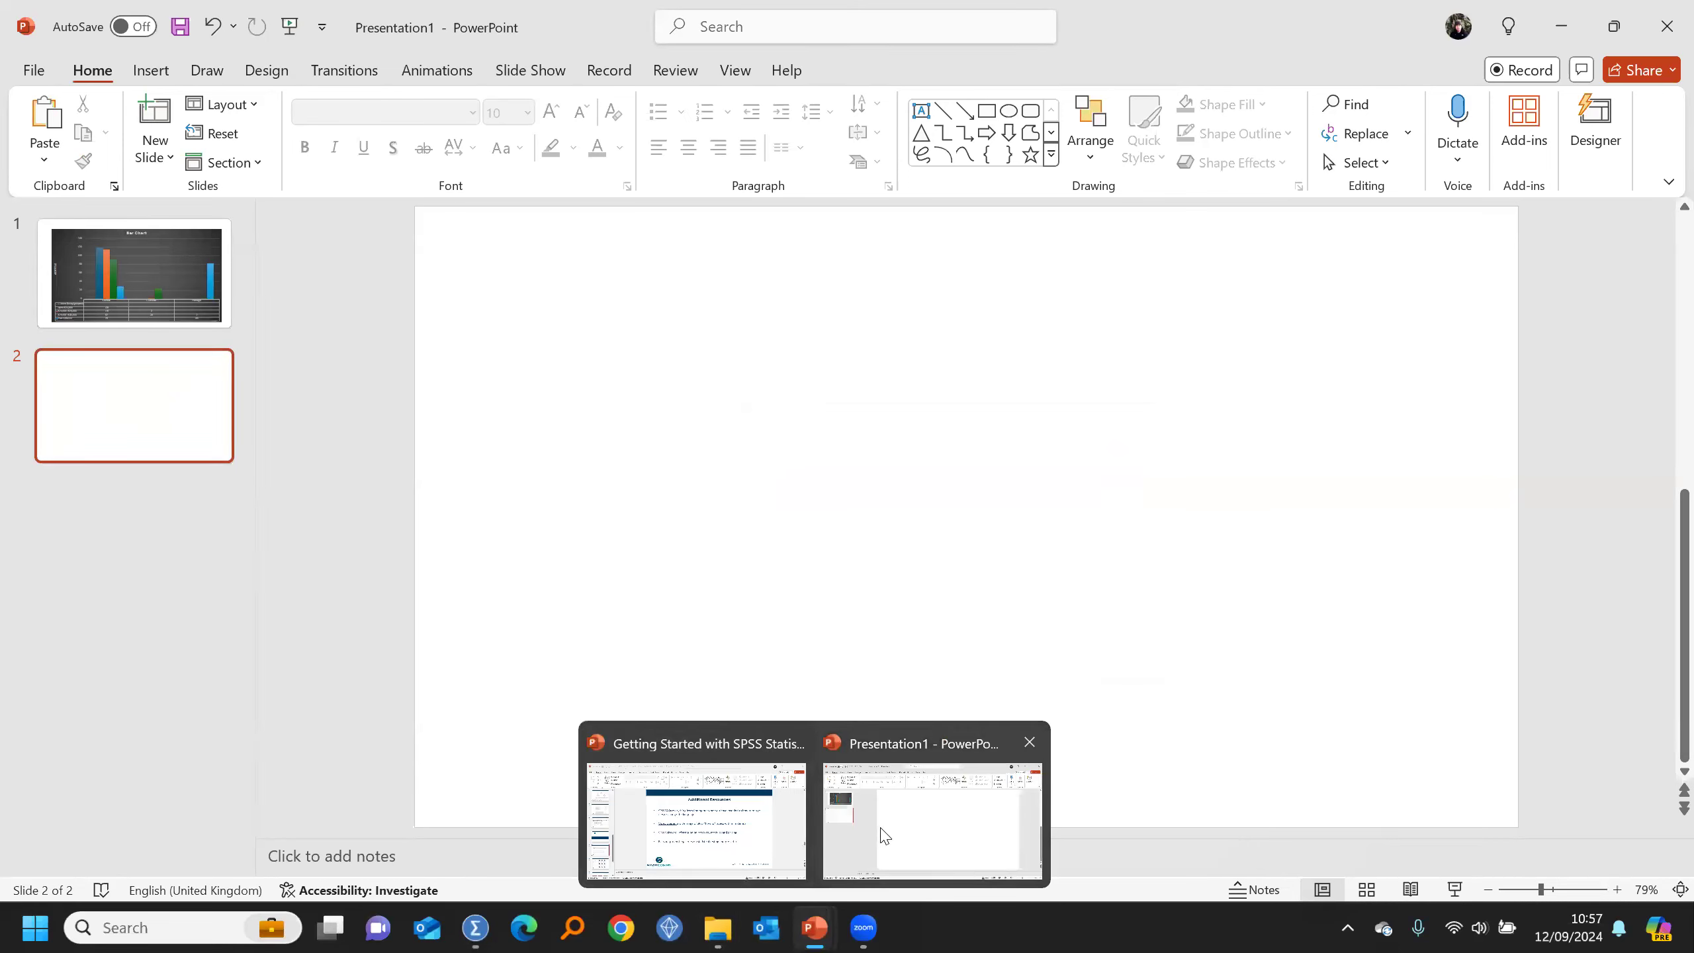
mouse_move(486, 928)
left_click(652, 817)
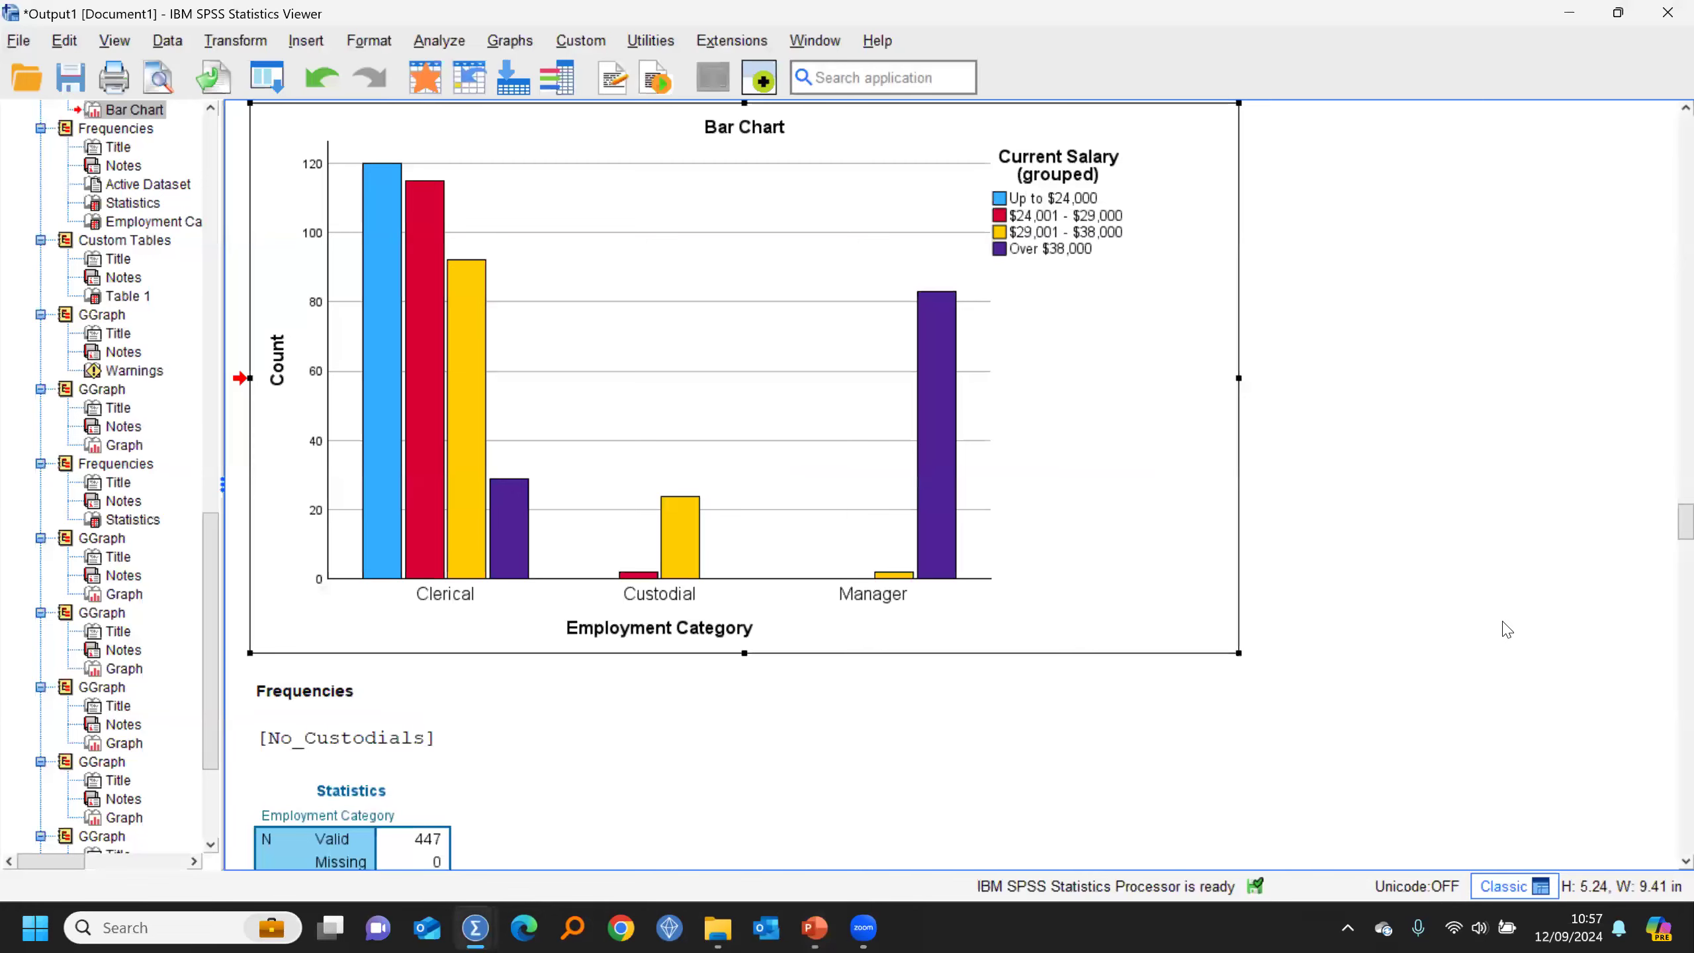
Step: From the data, recall the Crosstabs procedure, paste it as syntax, and run the full jobcat by salband command block
left_click(433, 84)
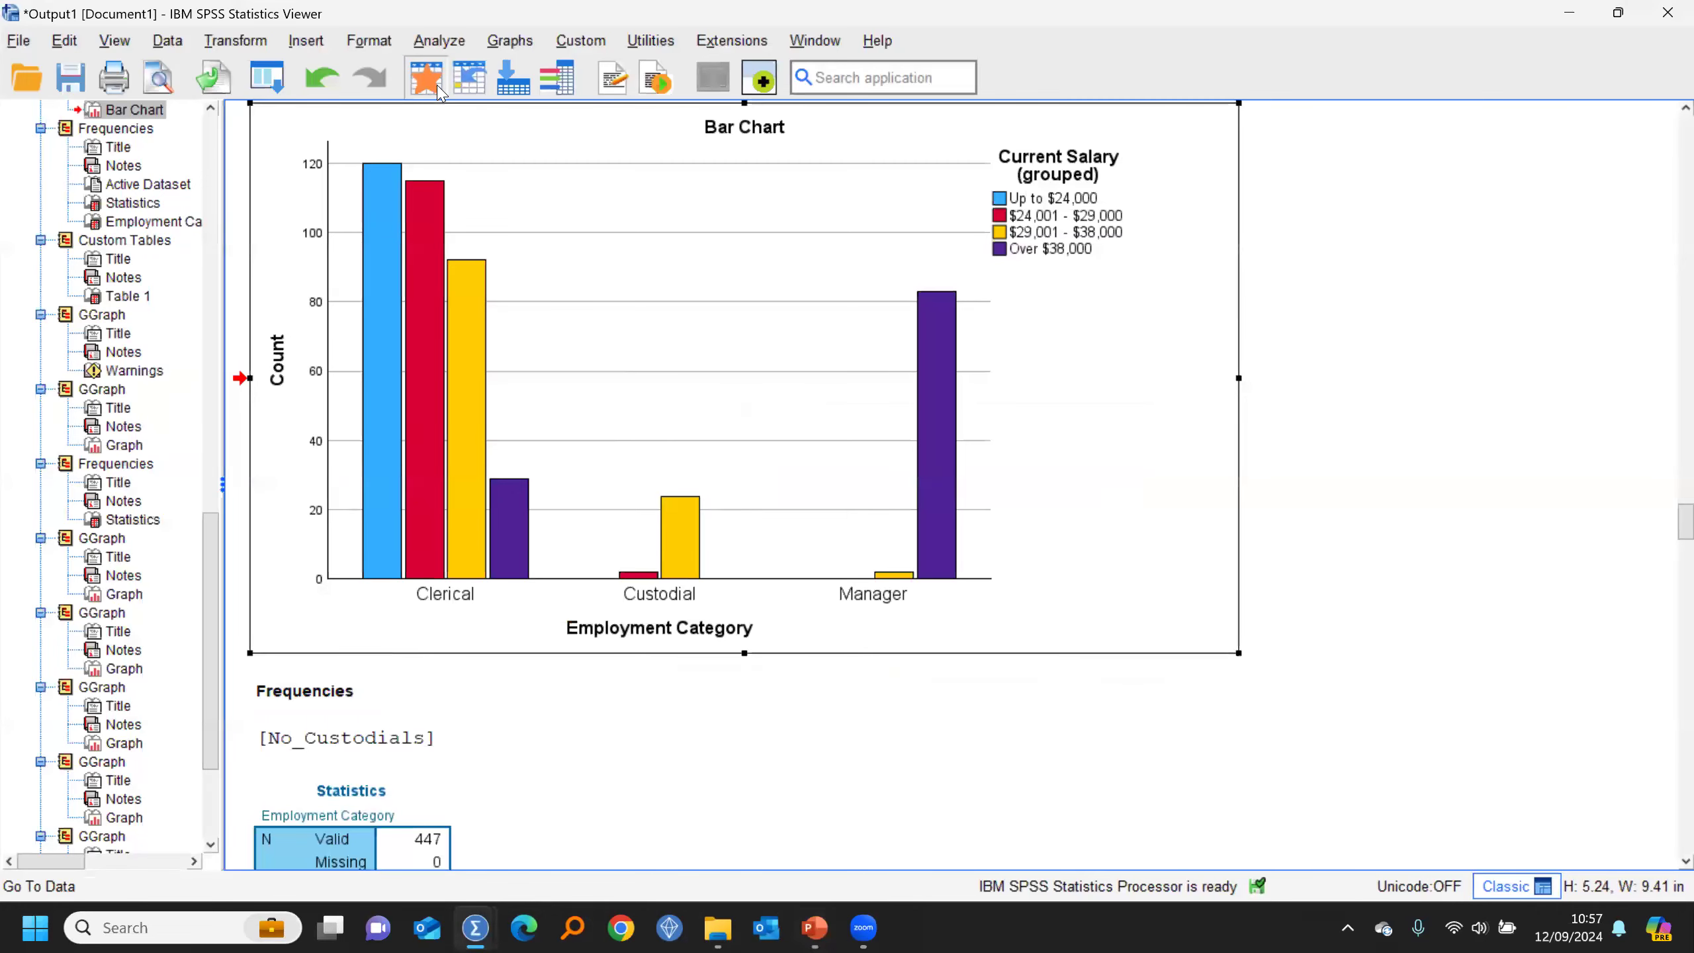
left_click(178, 72)
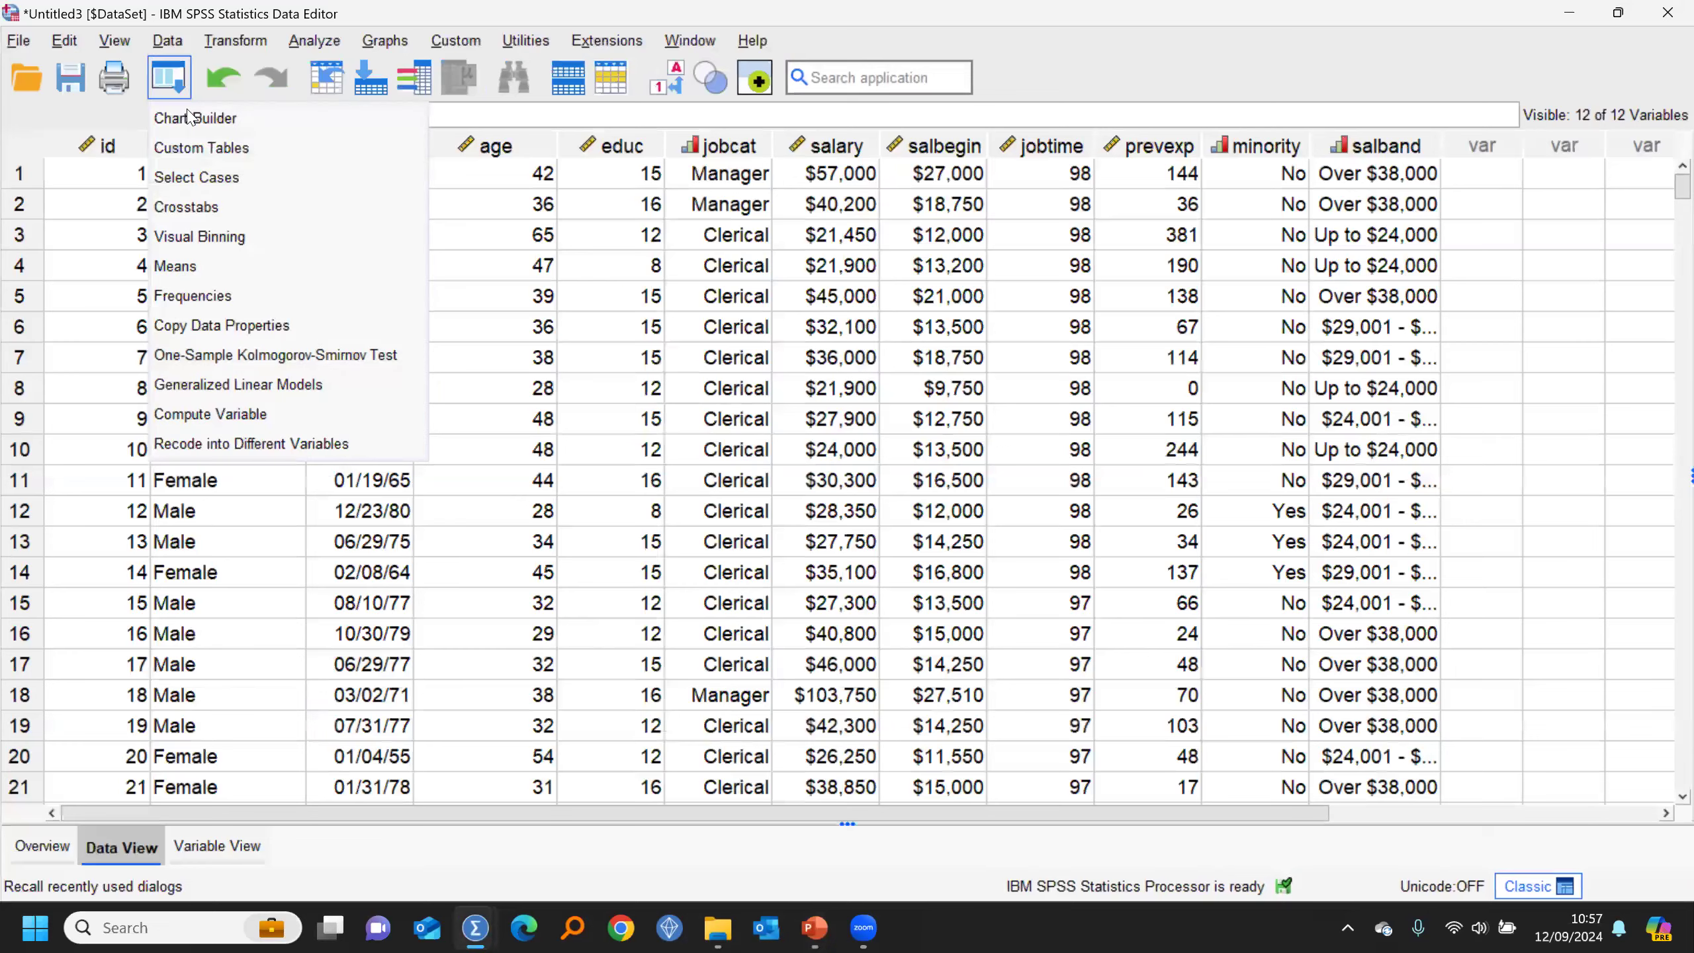
left_click(187, 208)
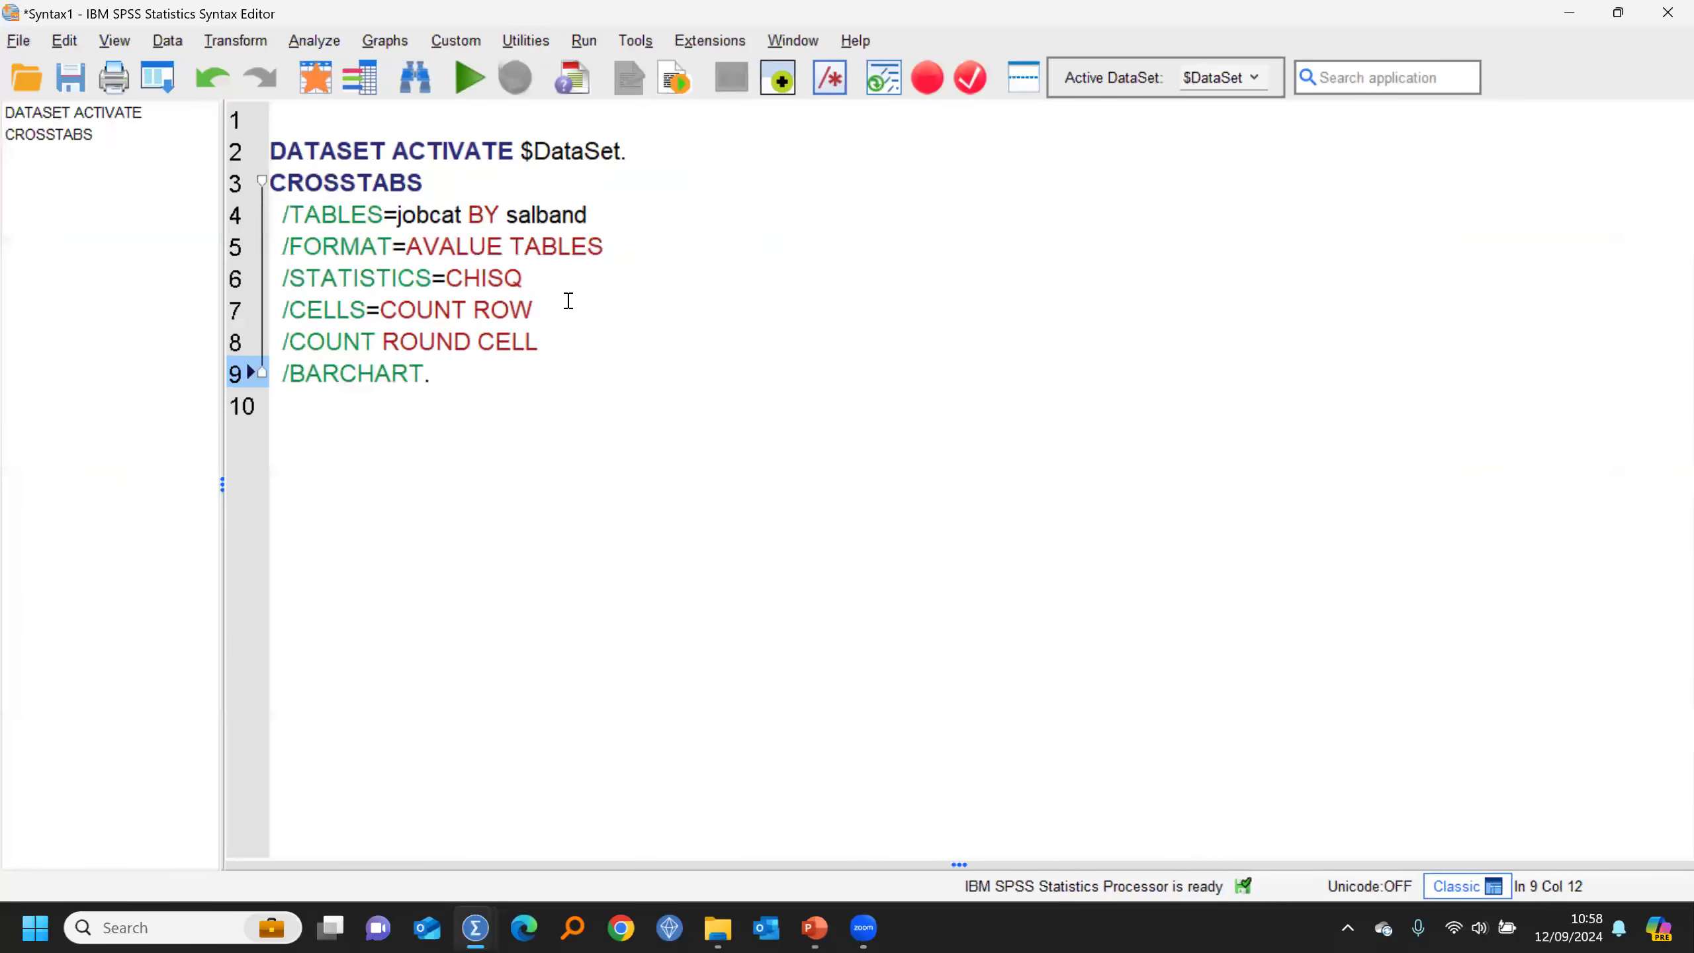
left_click_drag(453, 378, 234, 149)
left_click(469, 86)
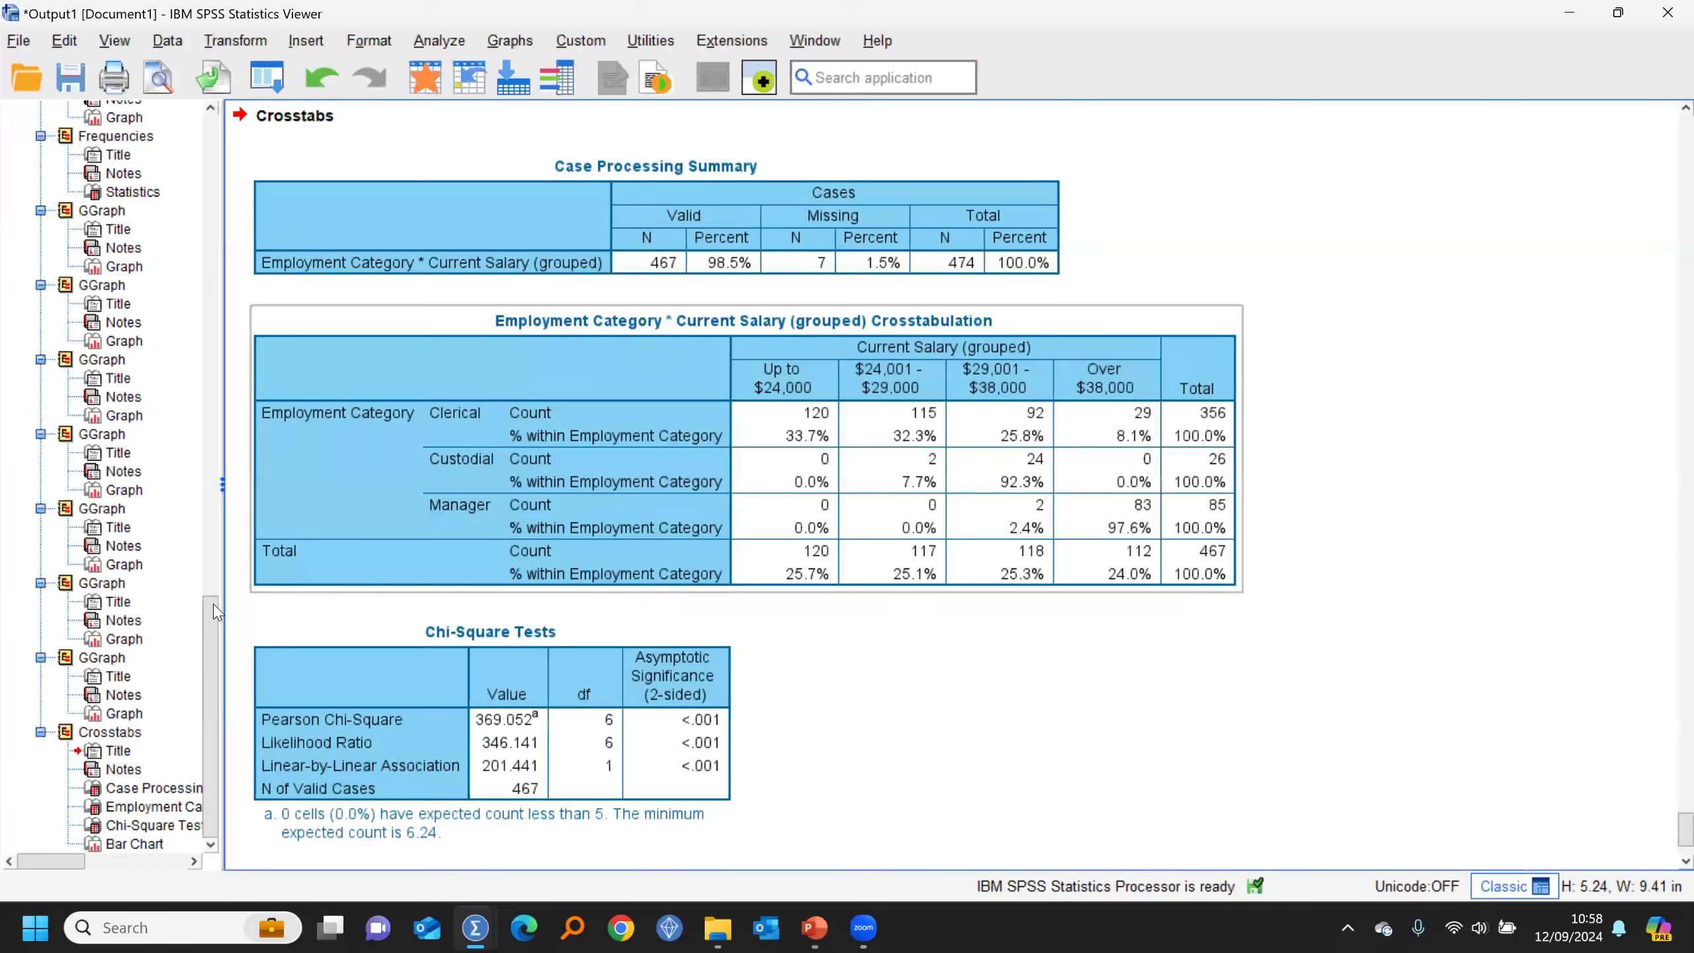
Step: Delete the entire contents of the output document from its root Output item
scroll(179, 620, "up", 20)
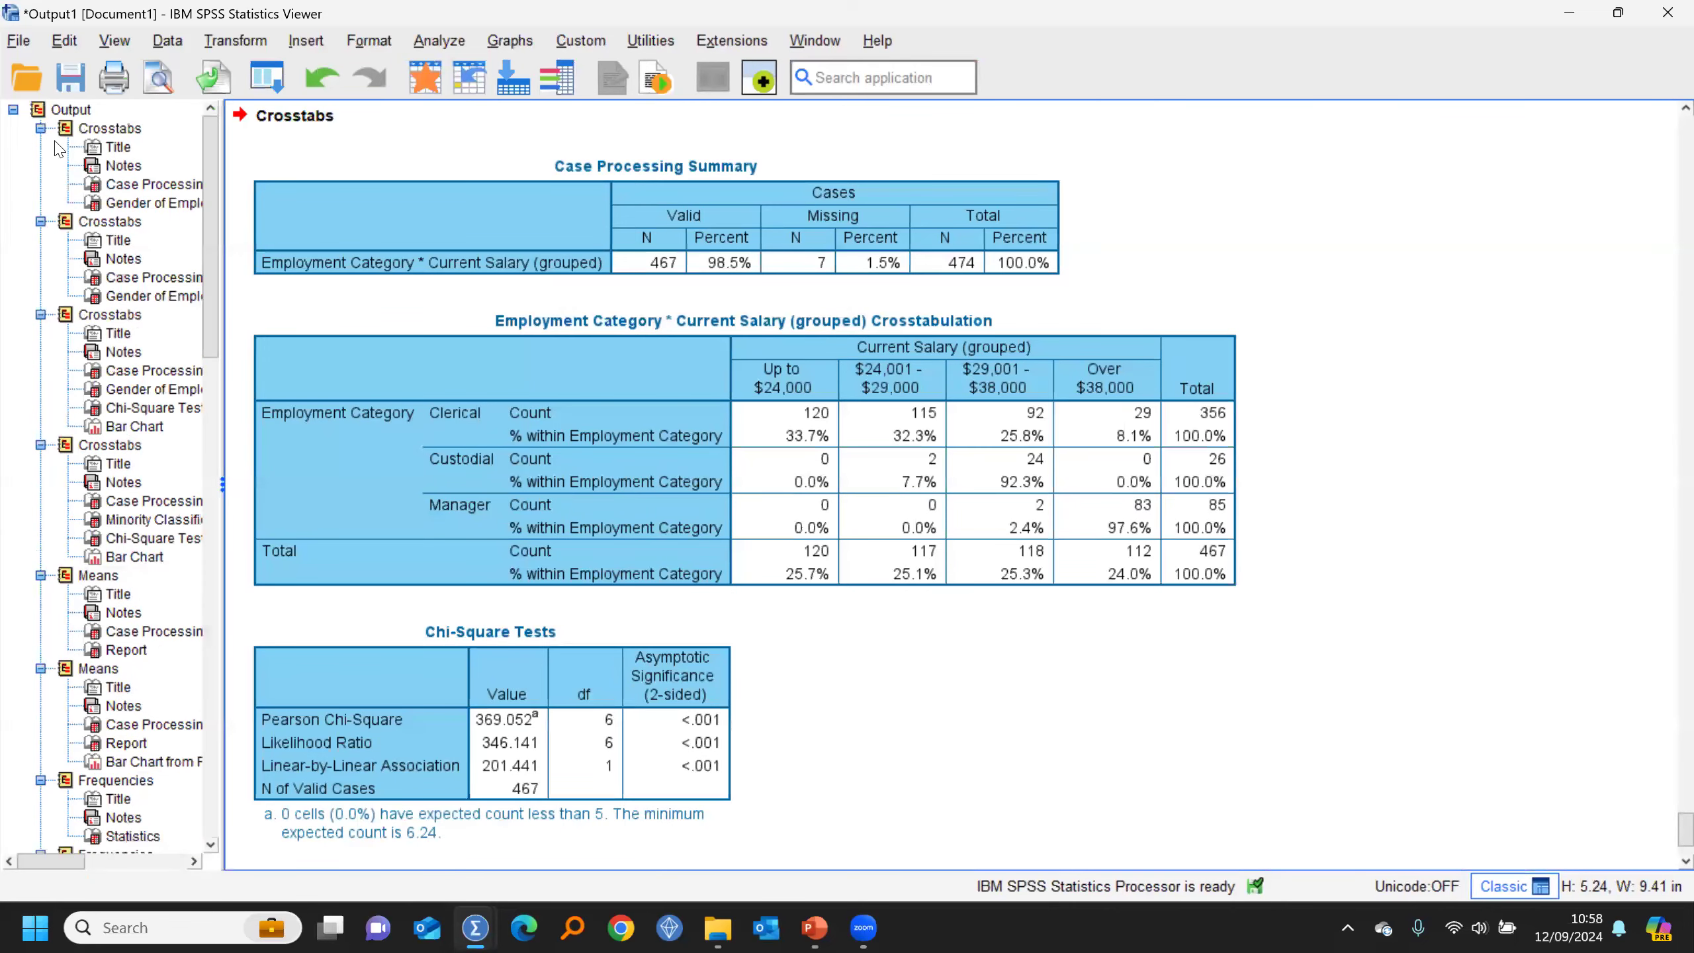
left_click(40, 113)
key("Delete")
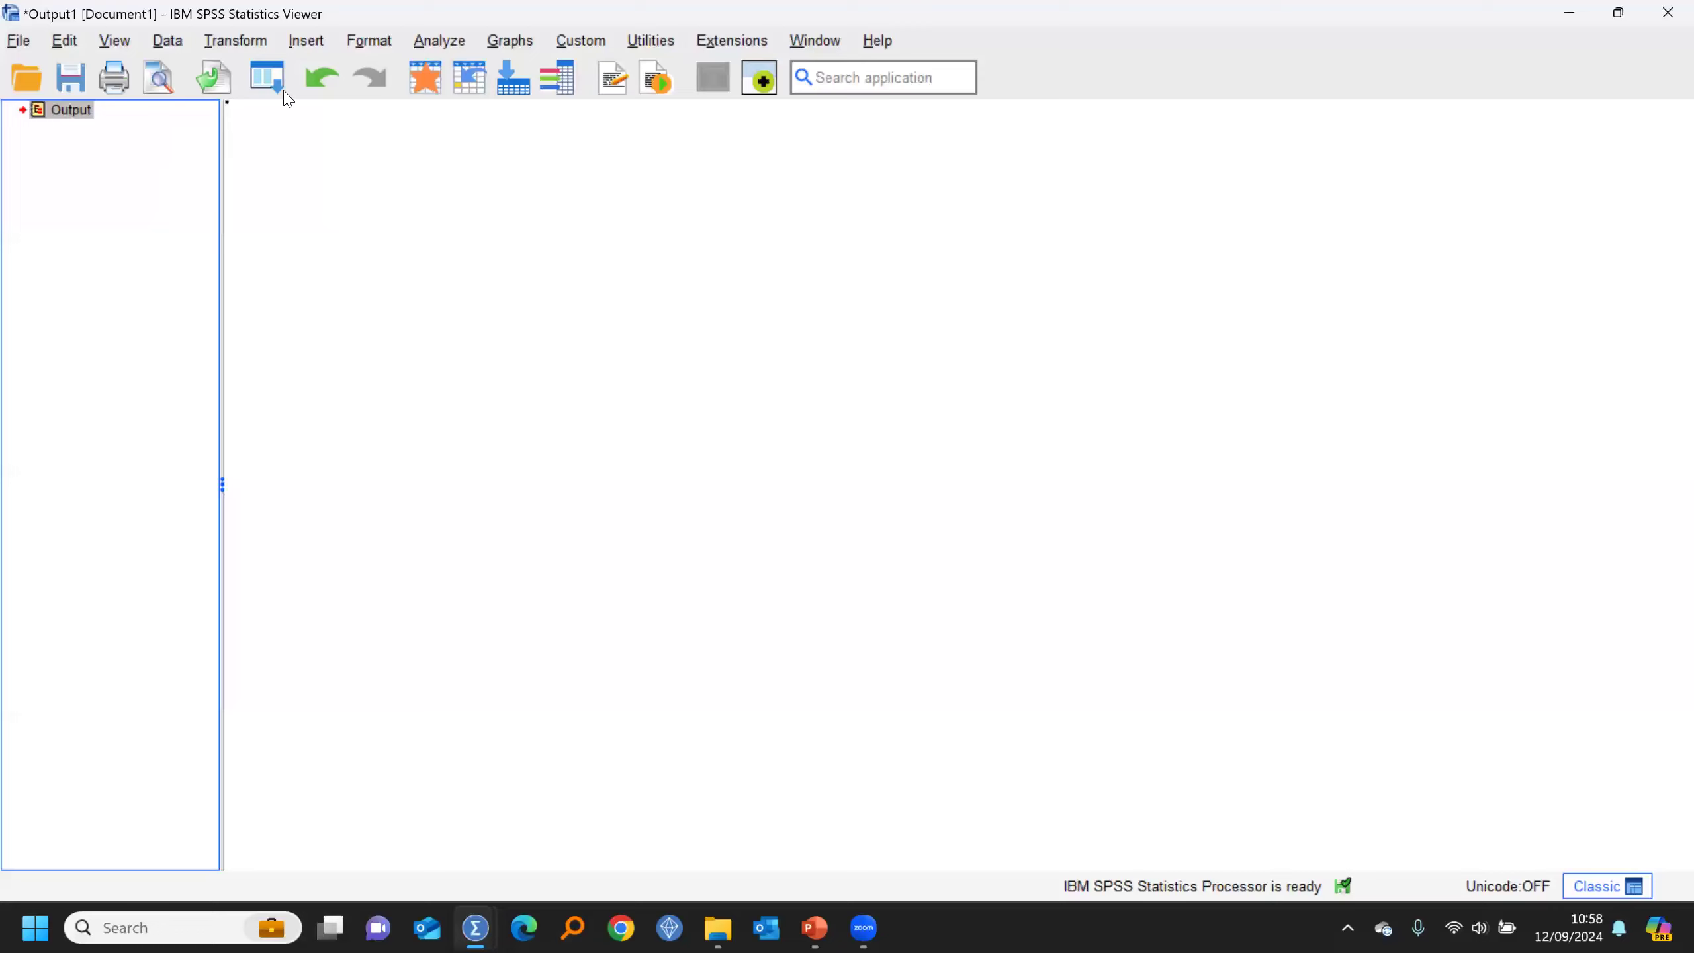
Step: From the data window, open the syntax file sample_syntax.sps in the Getting started with SPSS Statistics folder under Webinars
left_click(426, 77)
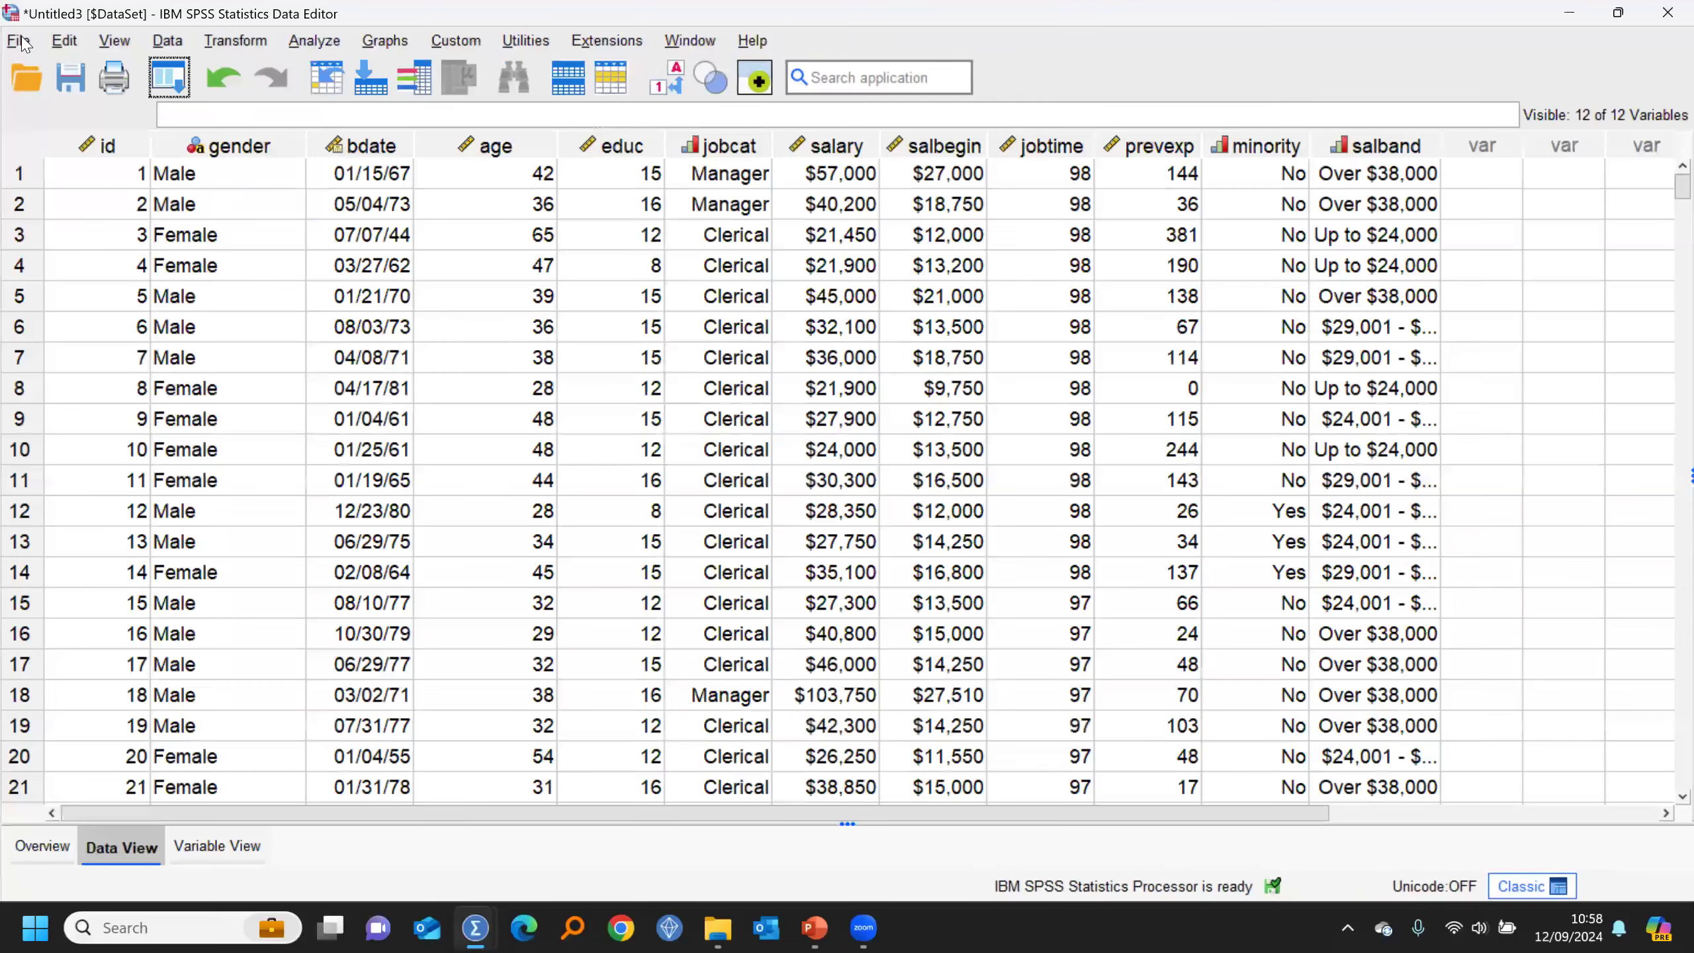
left_click(19, 42)
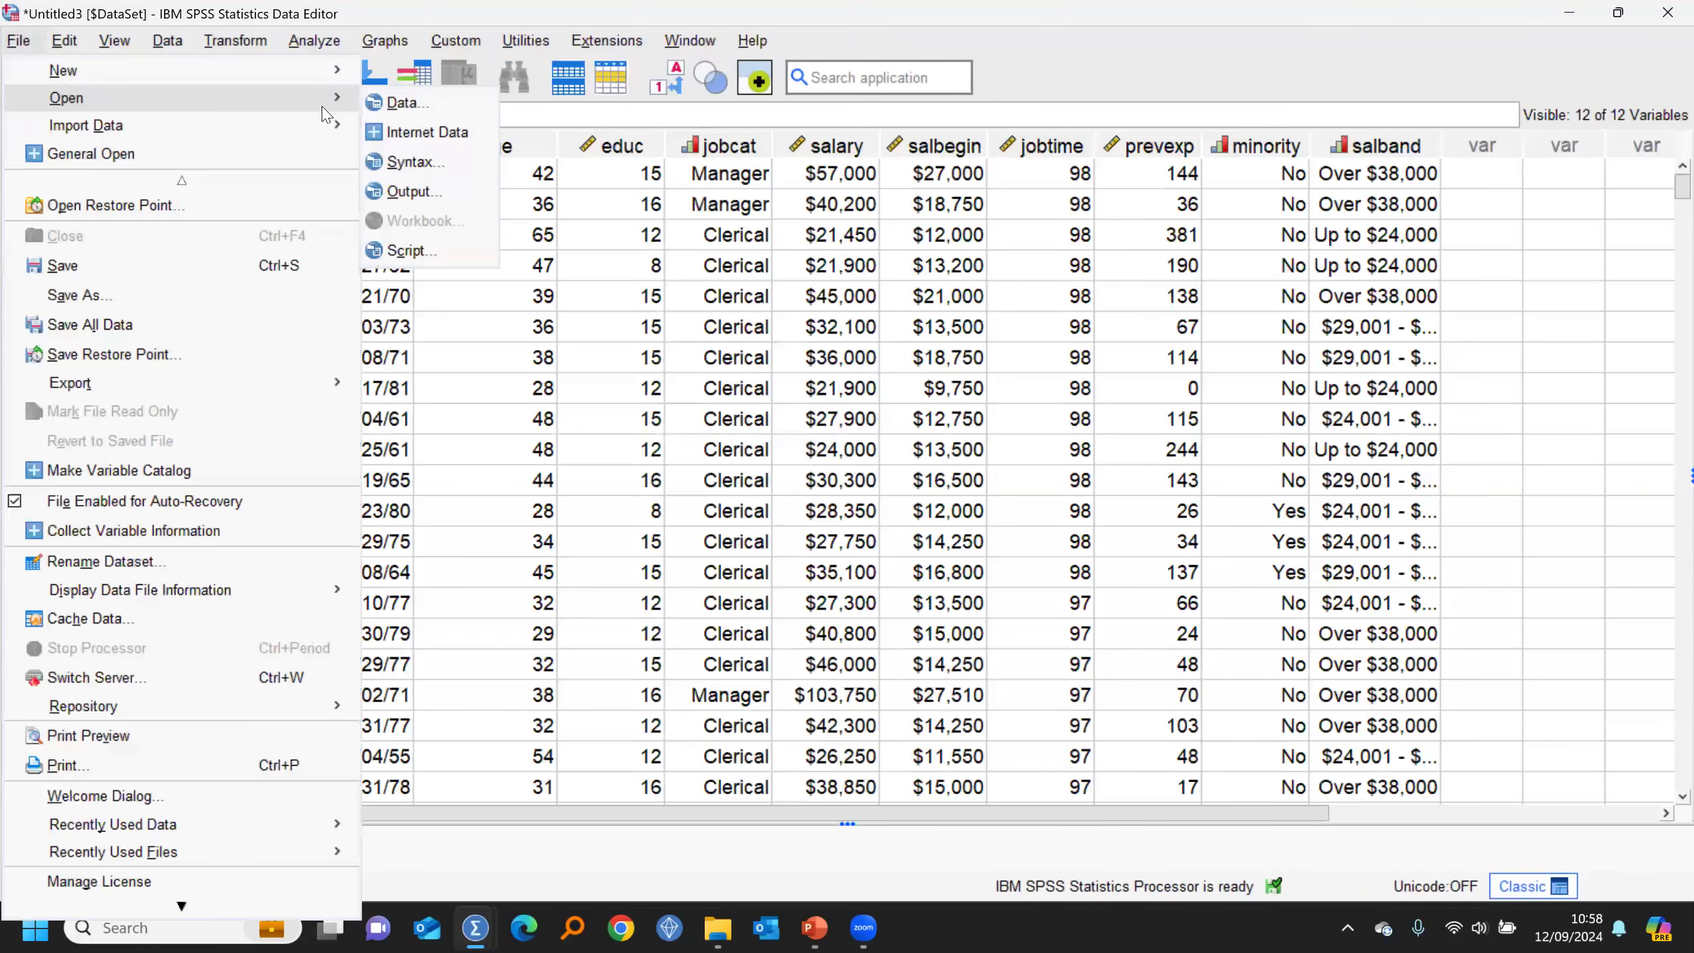
mouse_move(352, 110)
left_click(413, 161)
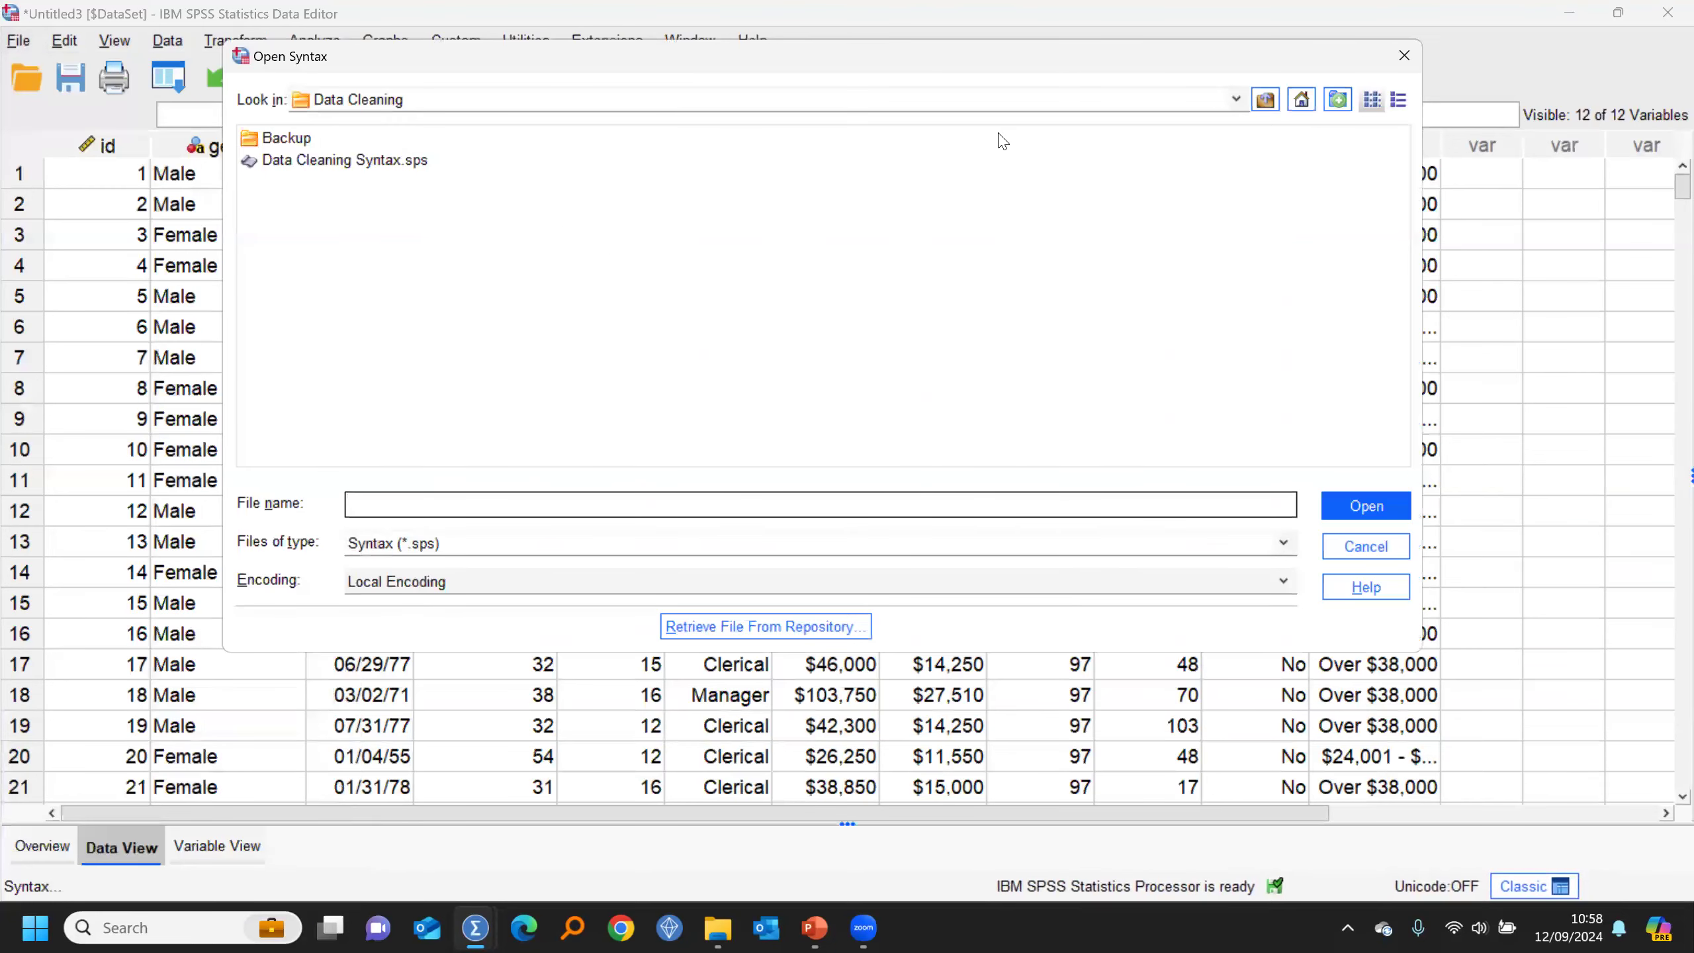
left_click(1146, 112)
scroll(1243, 141, "up", 3)
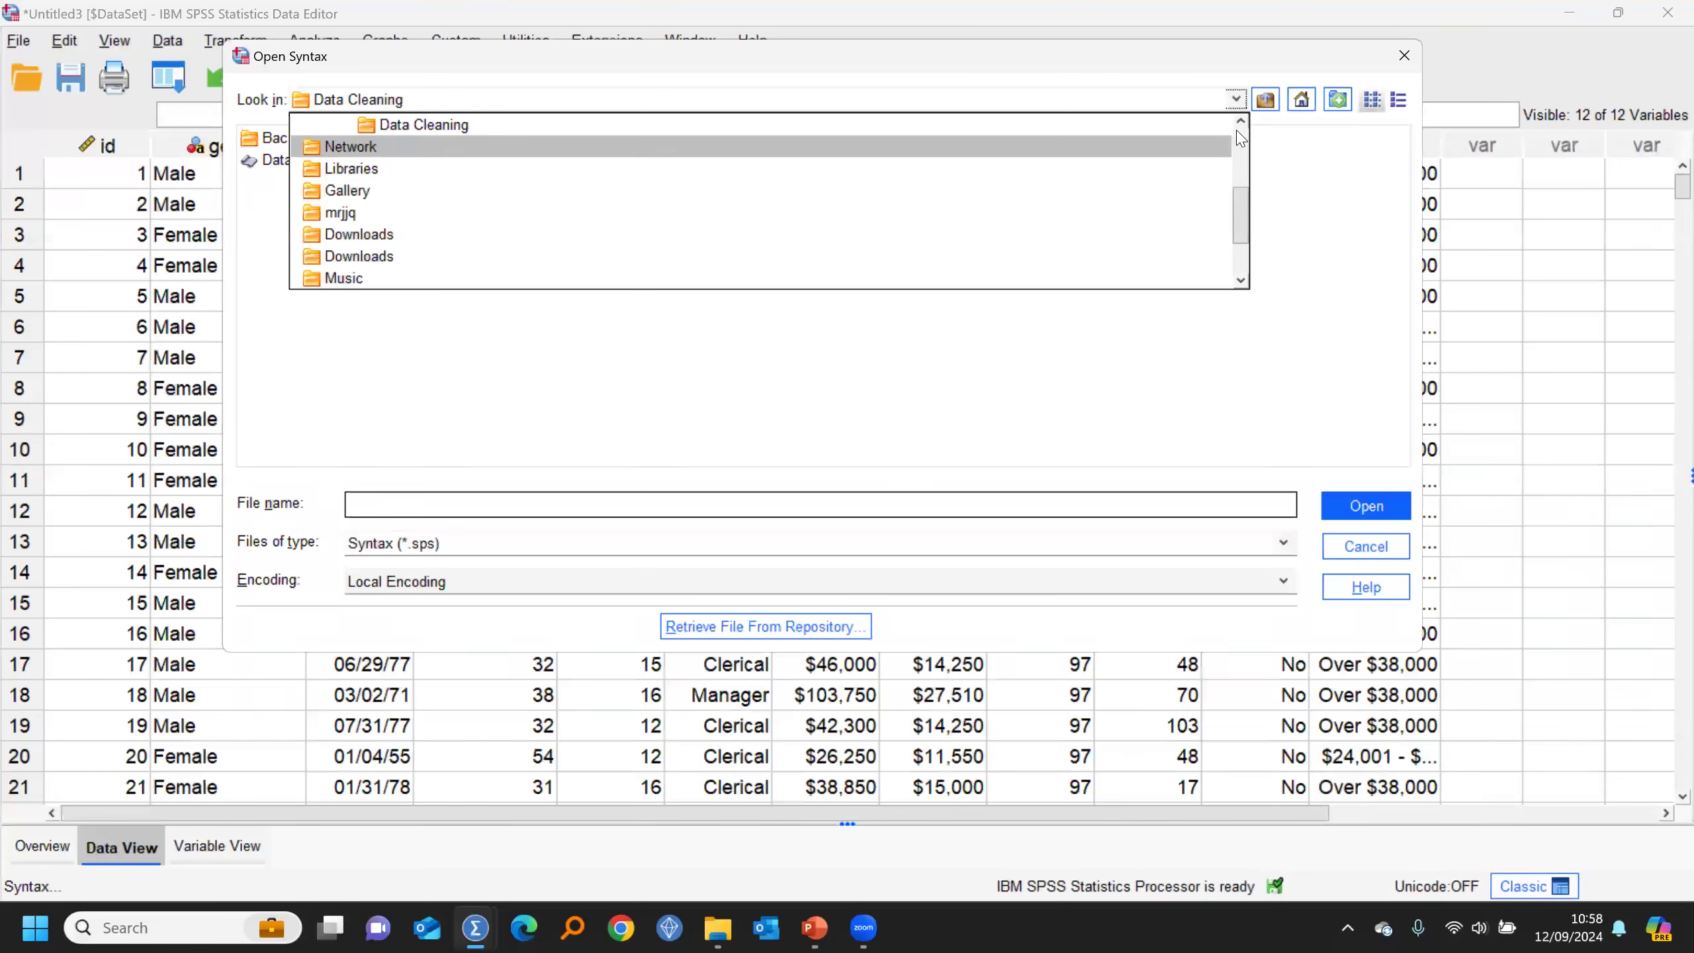
left_click(738, 147)
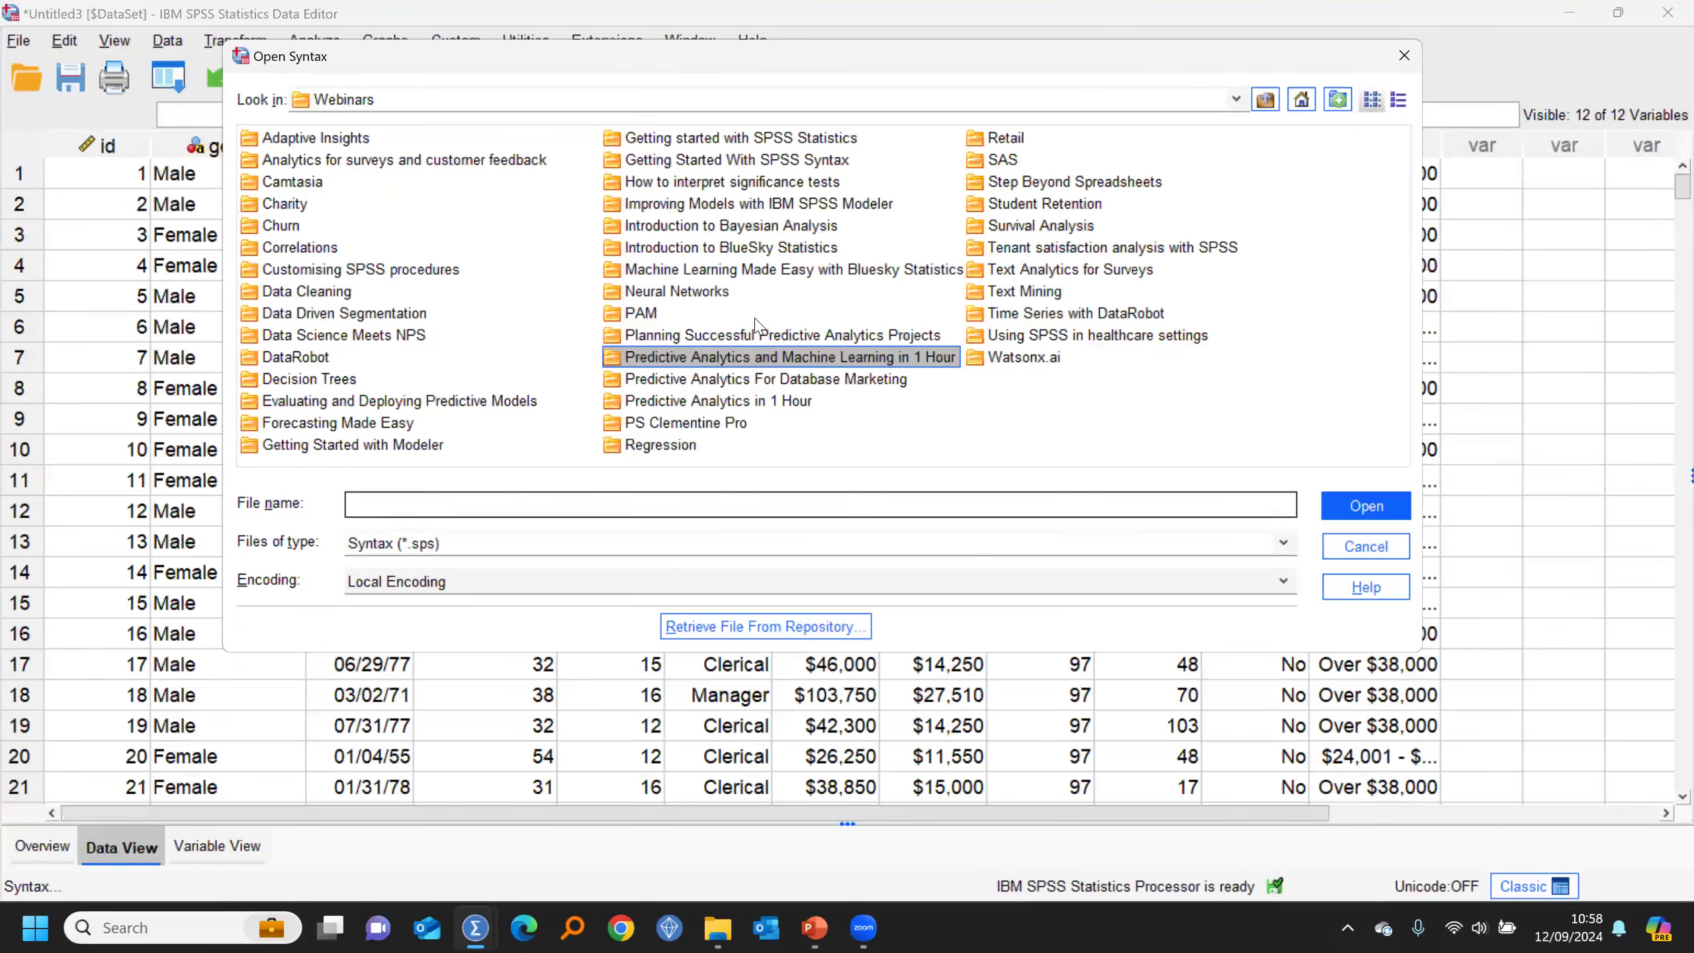
double_click(634, 142)
left_click(313, 142)
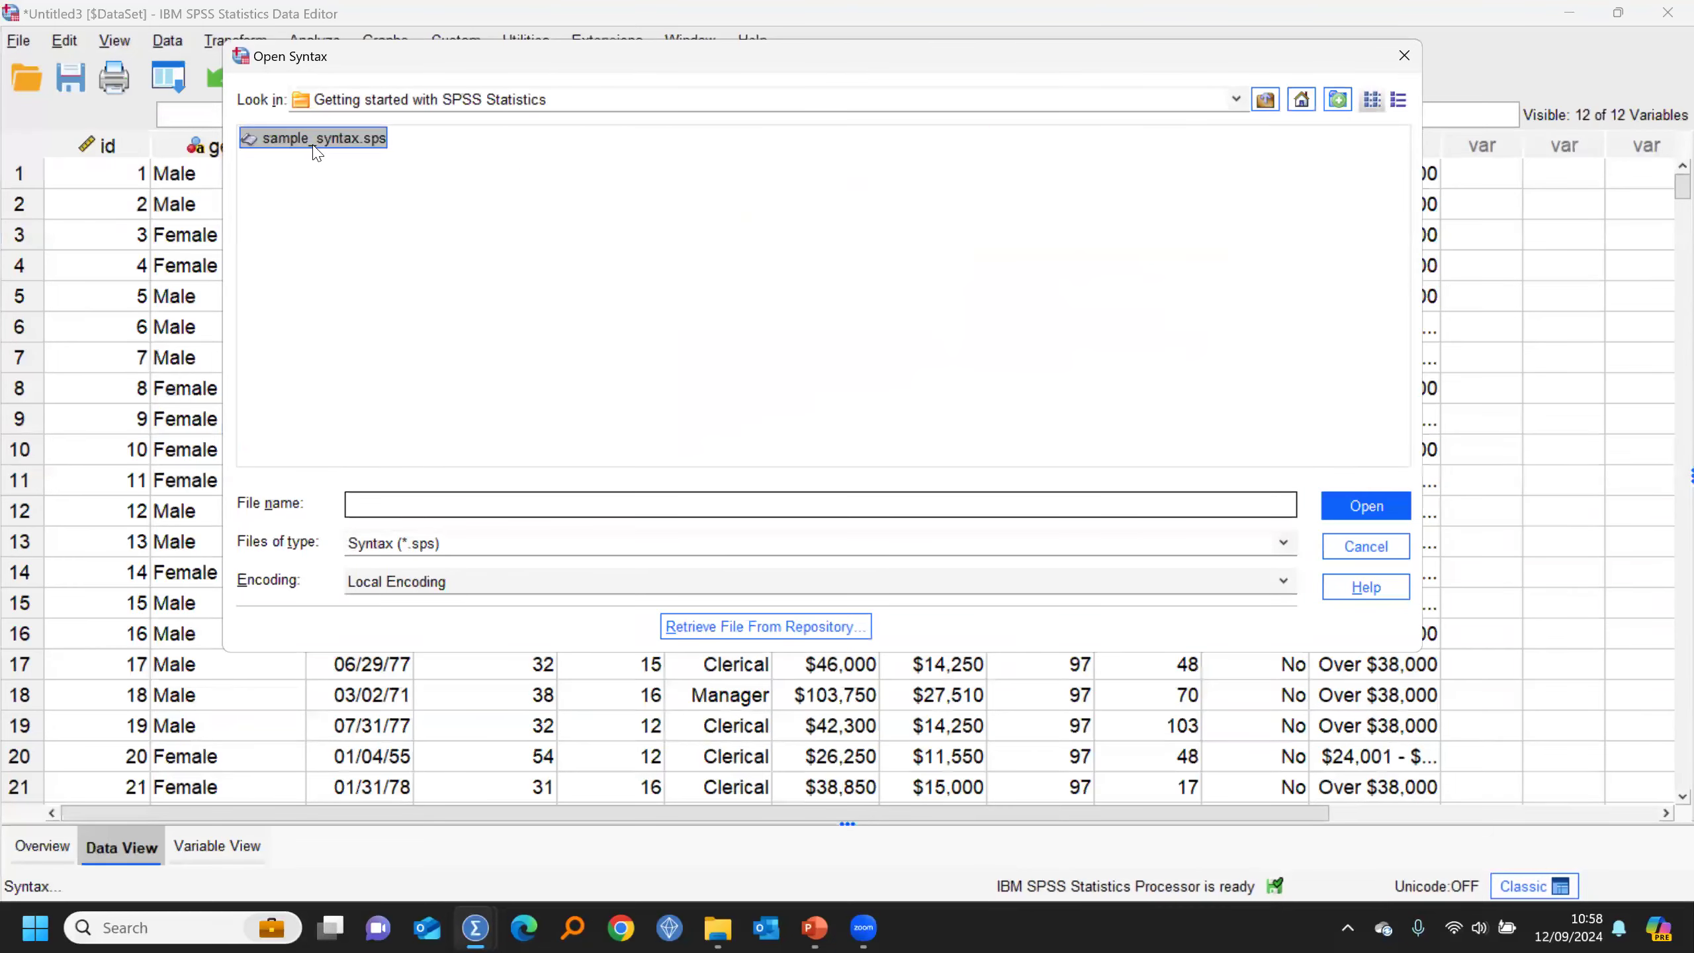
double_click(314, 141)
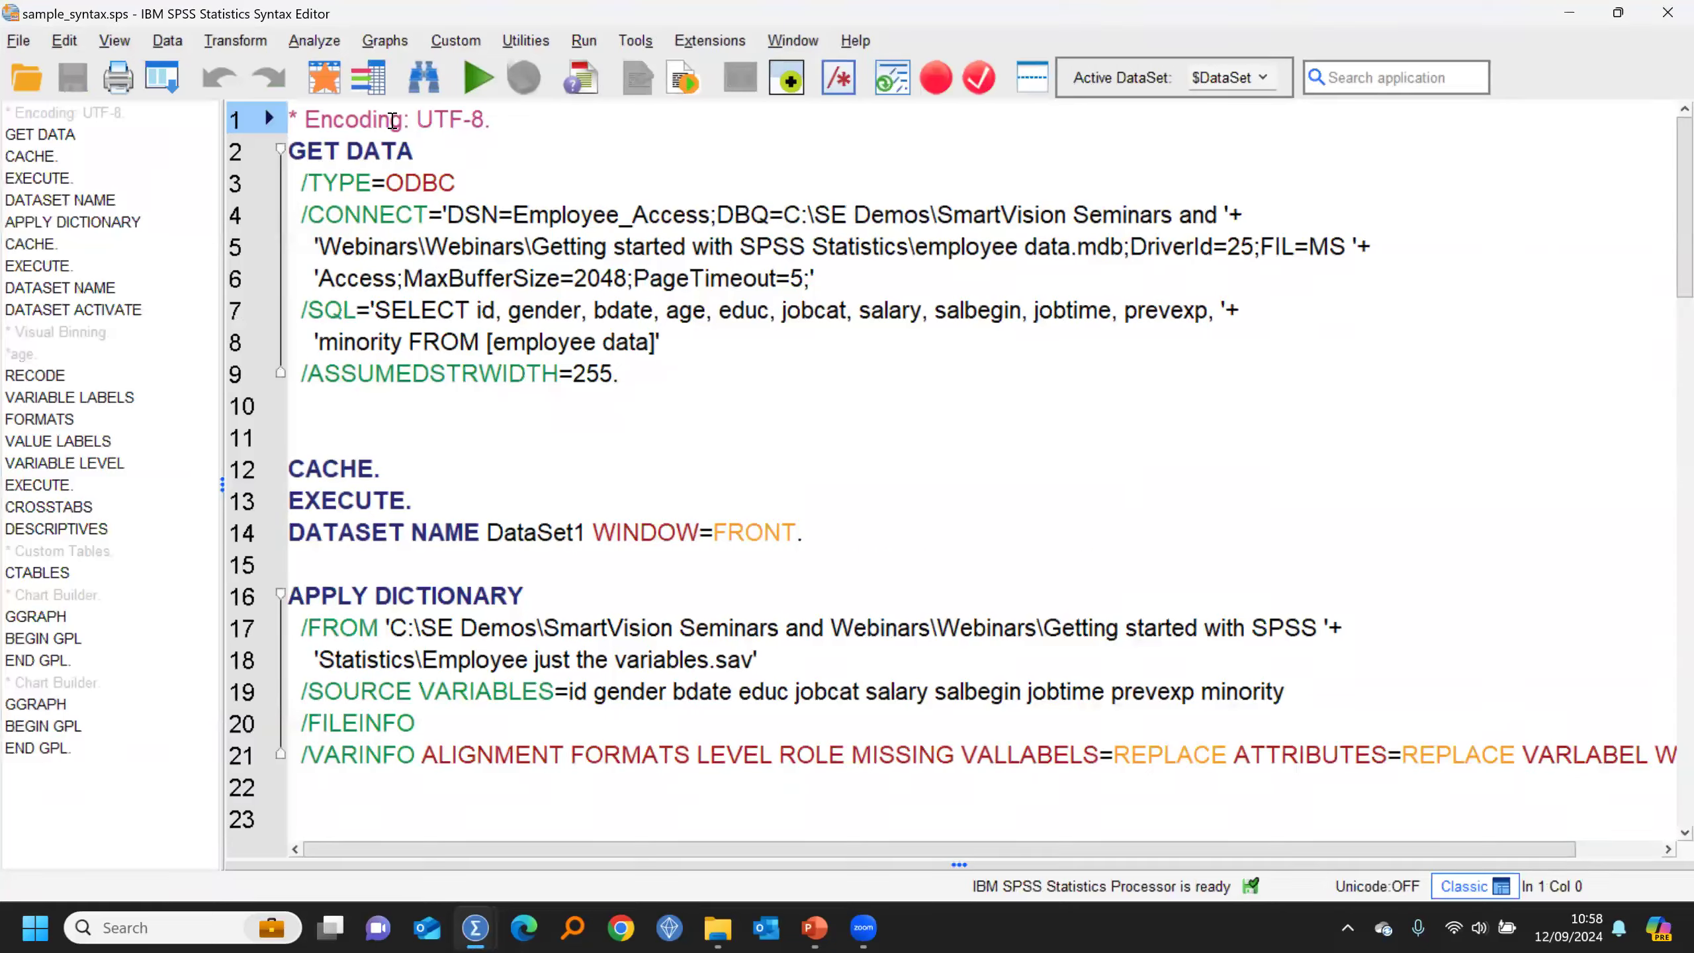
Step: Return to the data and create a new empty dataset, discarding the changes to the current one
left_click(311, 79)
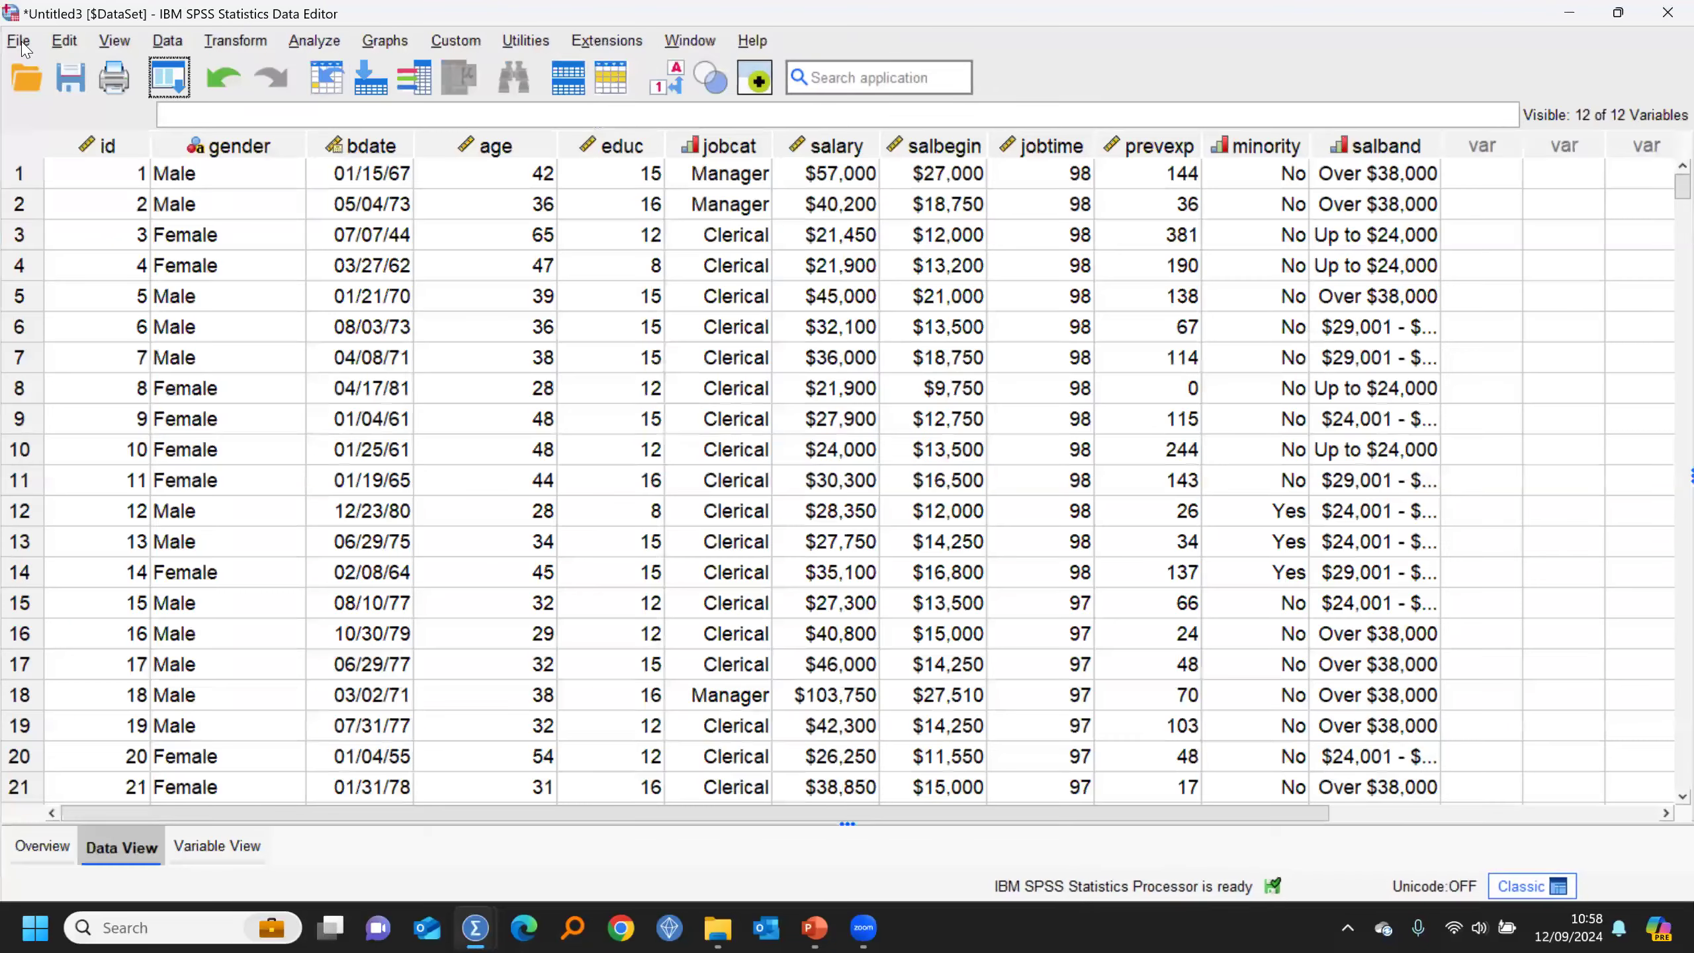
left_click(62, 46)
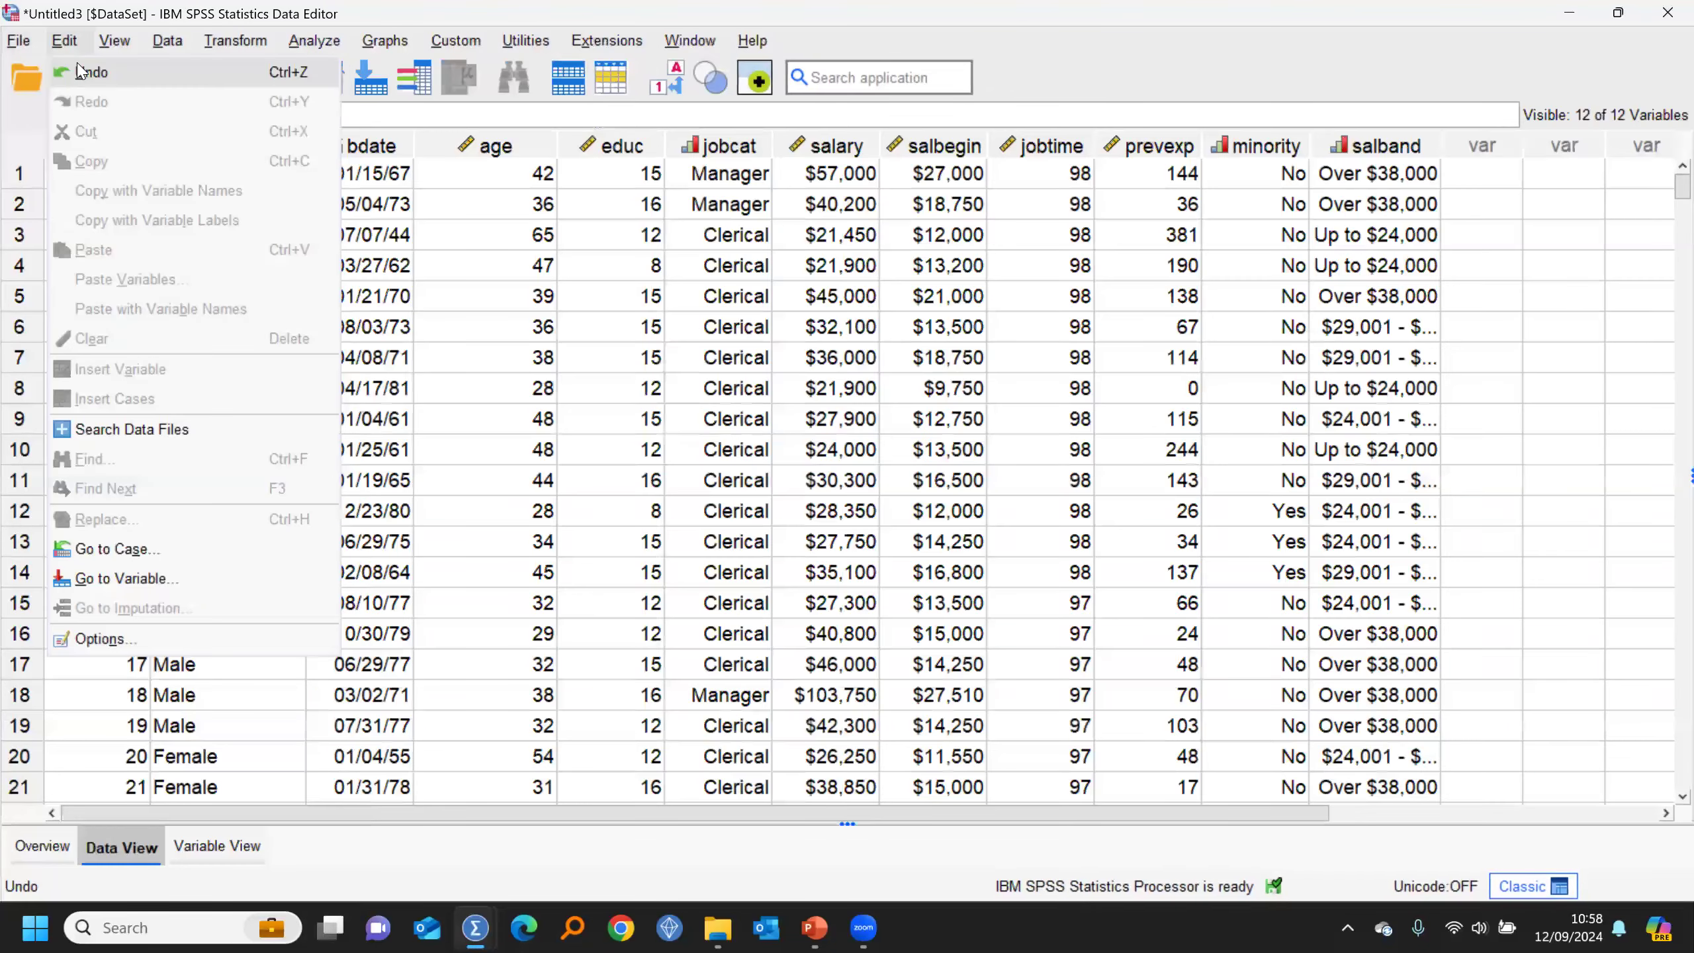
left_click(19, 42)
mouse_move(357, 75)
left_click(401, 75)
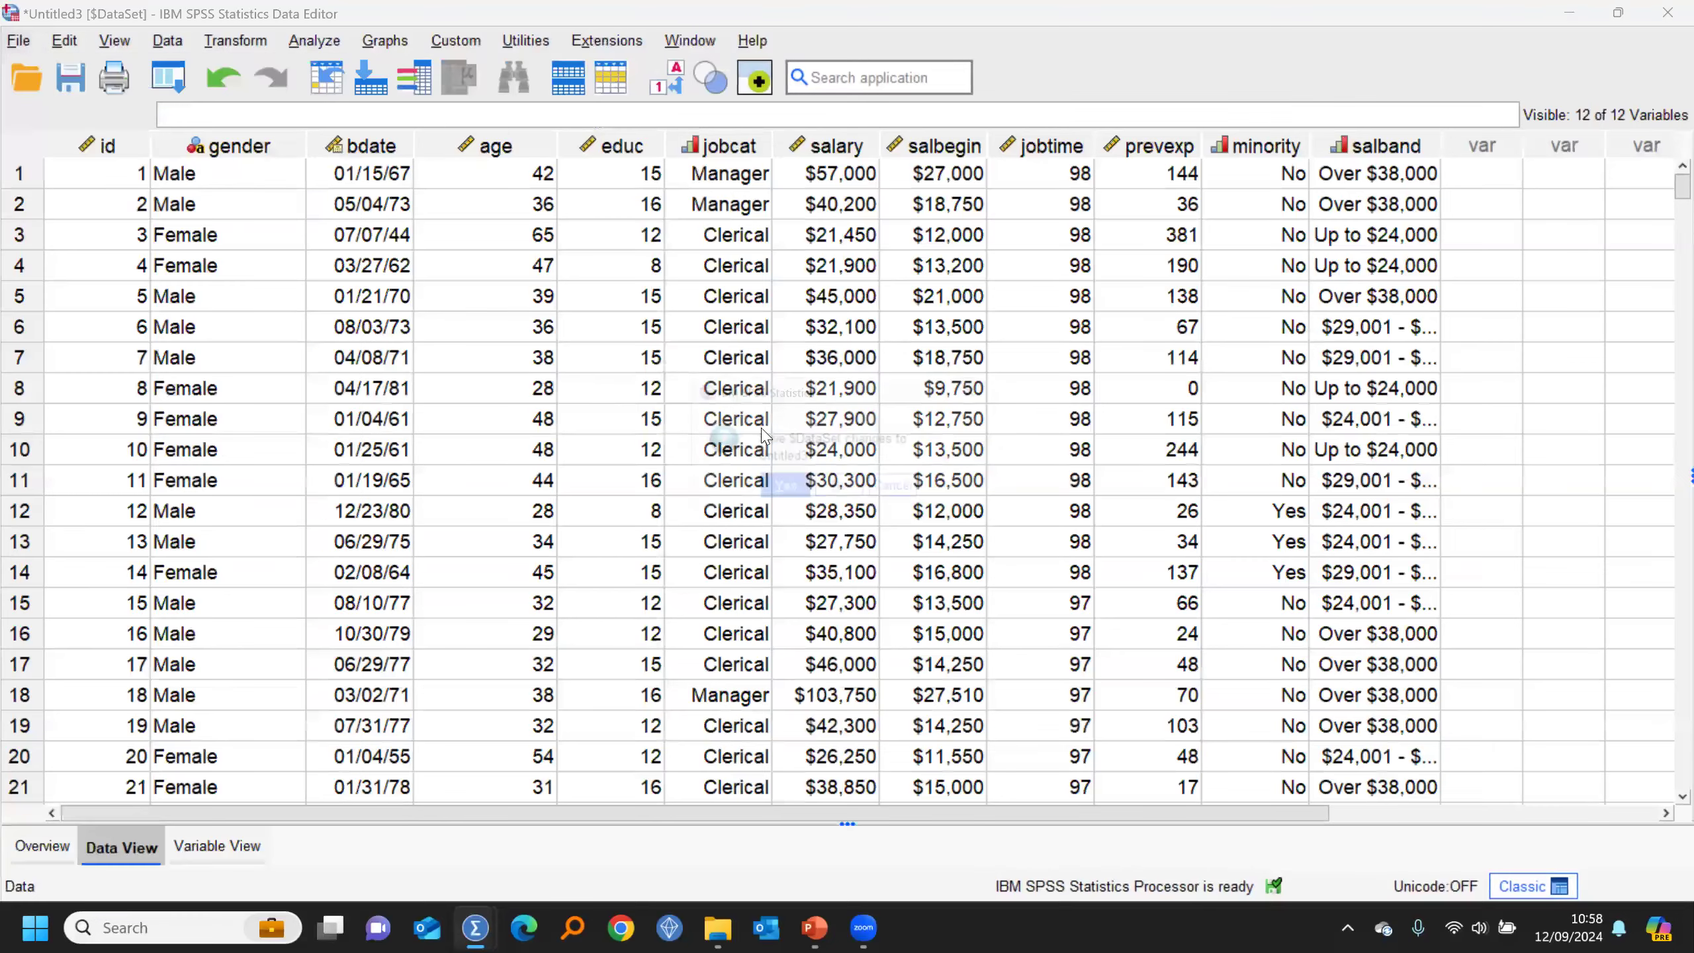
left_click(859, 495)
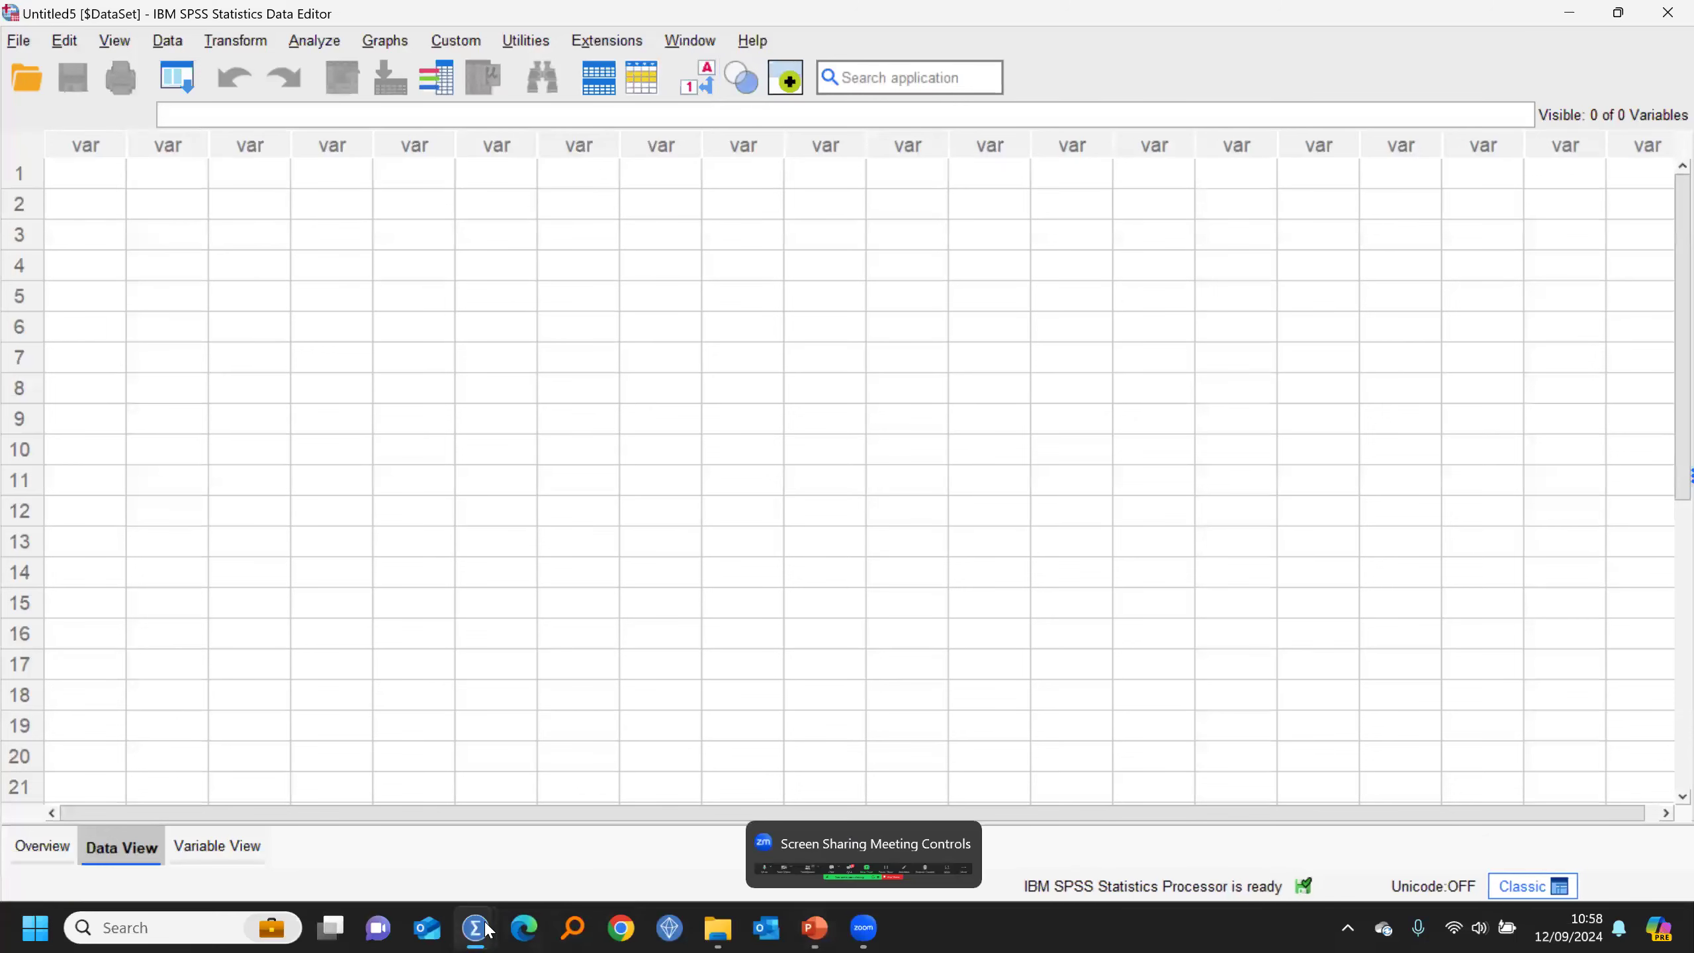
Step: Close the Syntax1 and Output1 windows without saving them
mouse_move(475, 928)
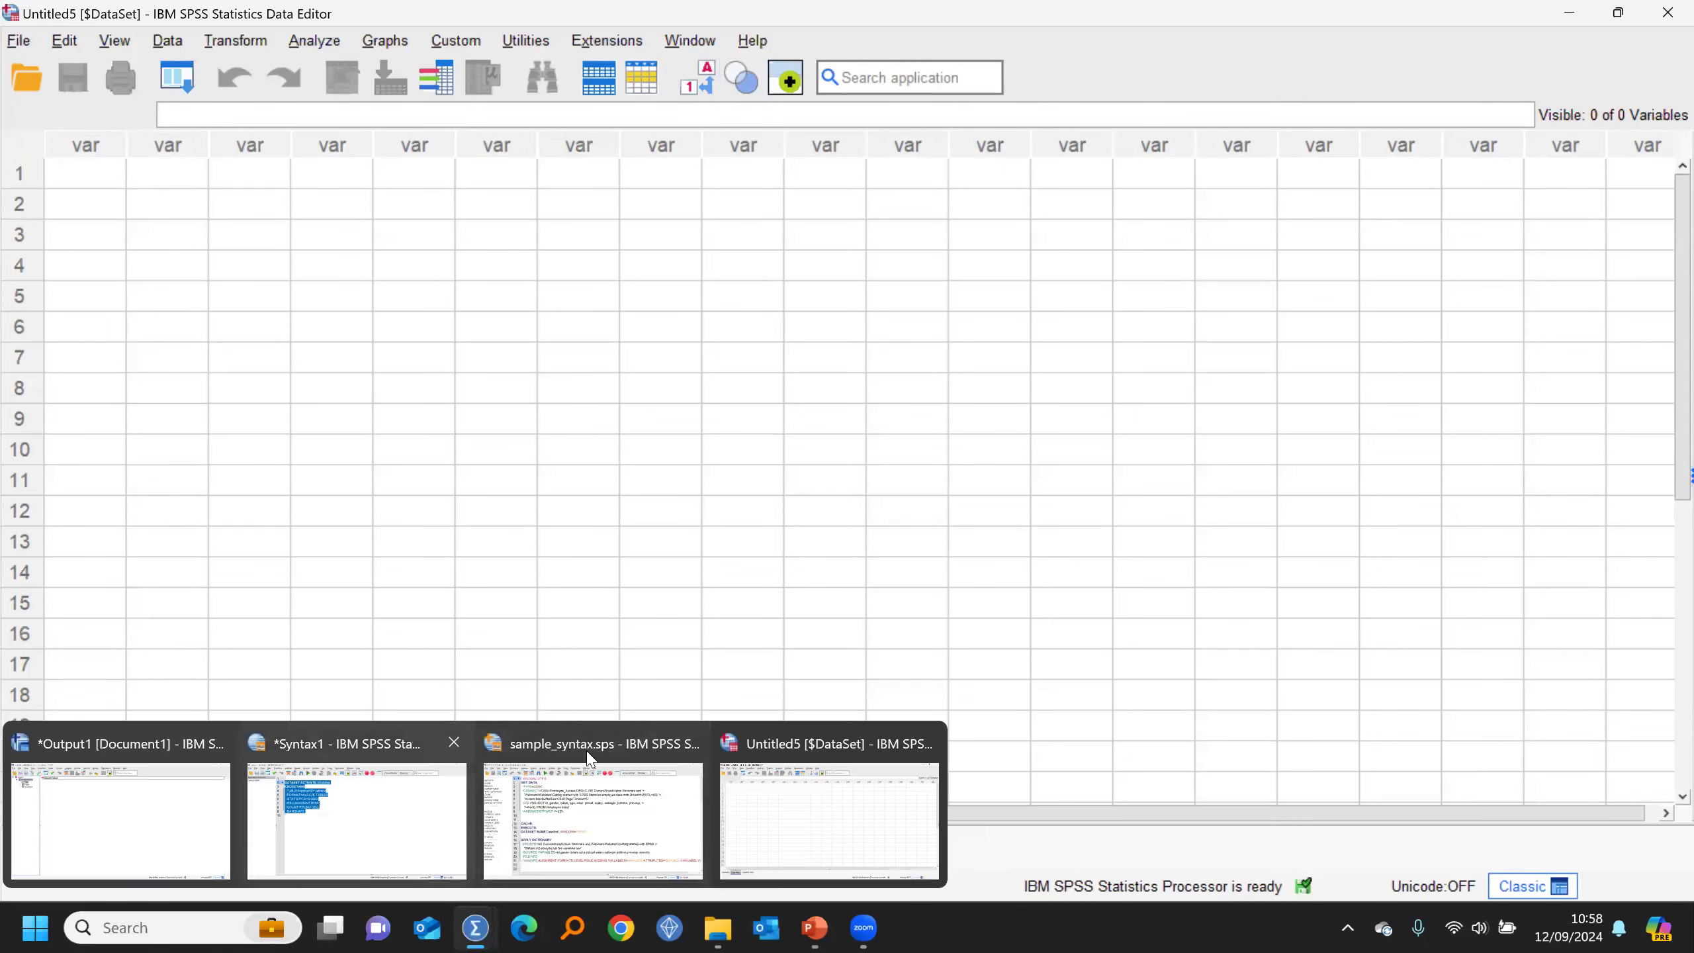
left_click(454, 742)
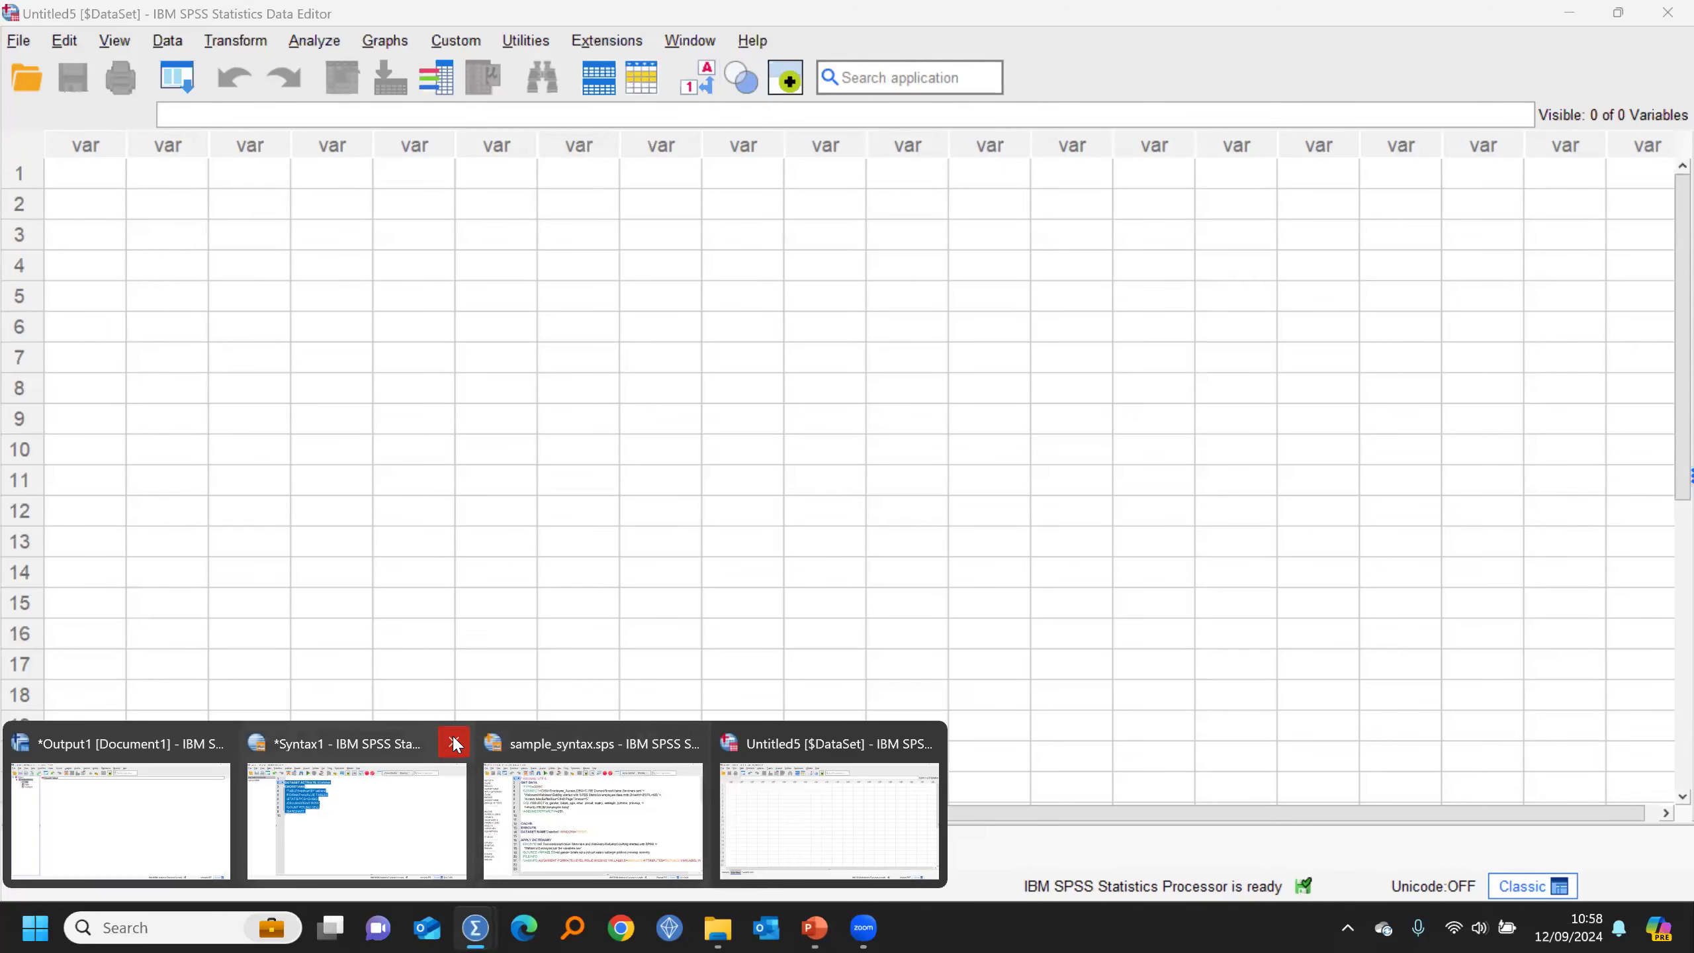
key("Tab")
key("Return")
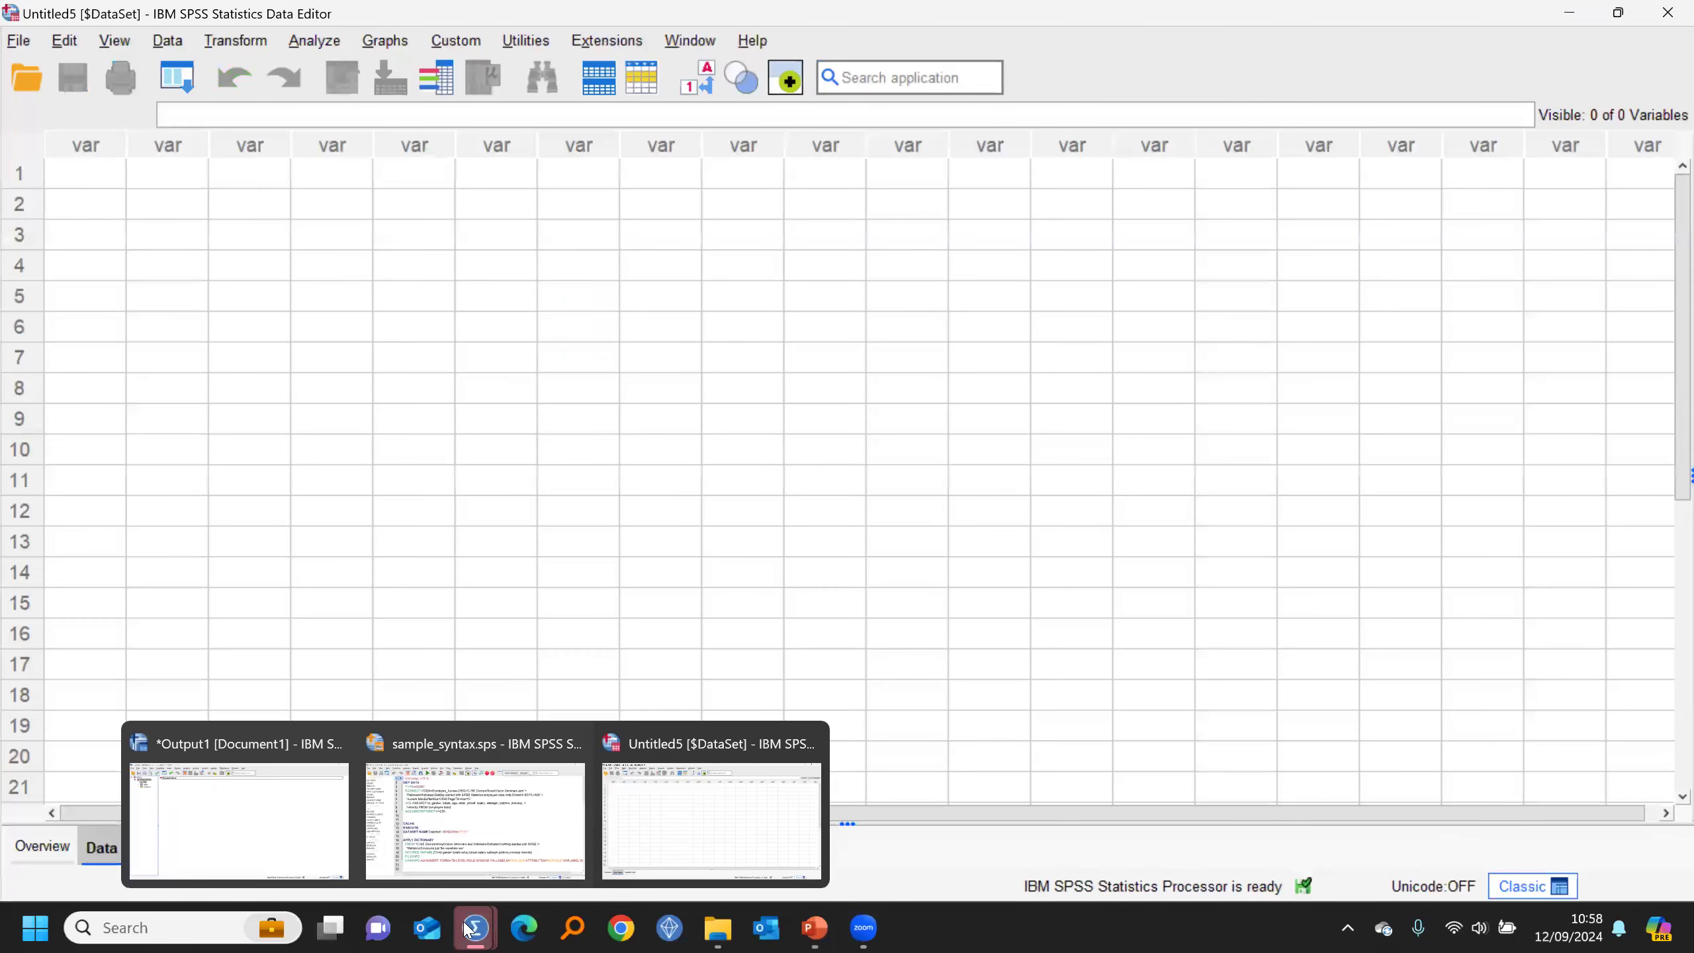
left_click(336, 742)
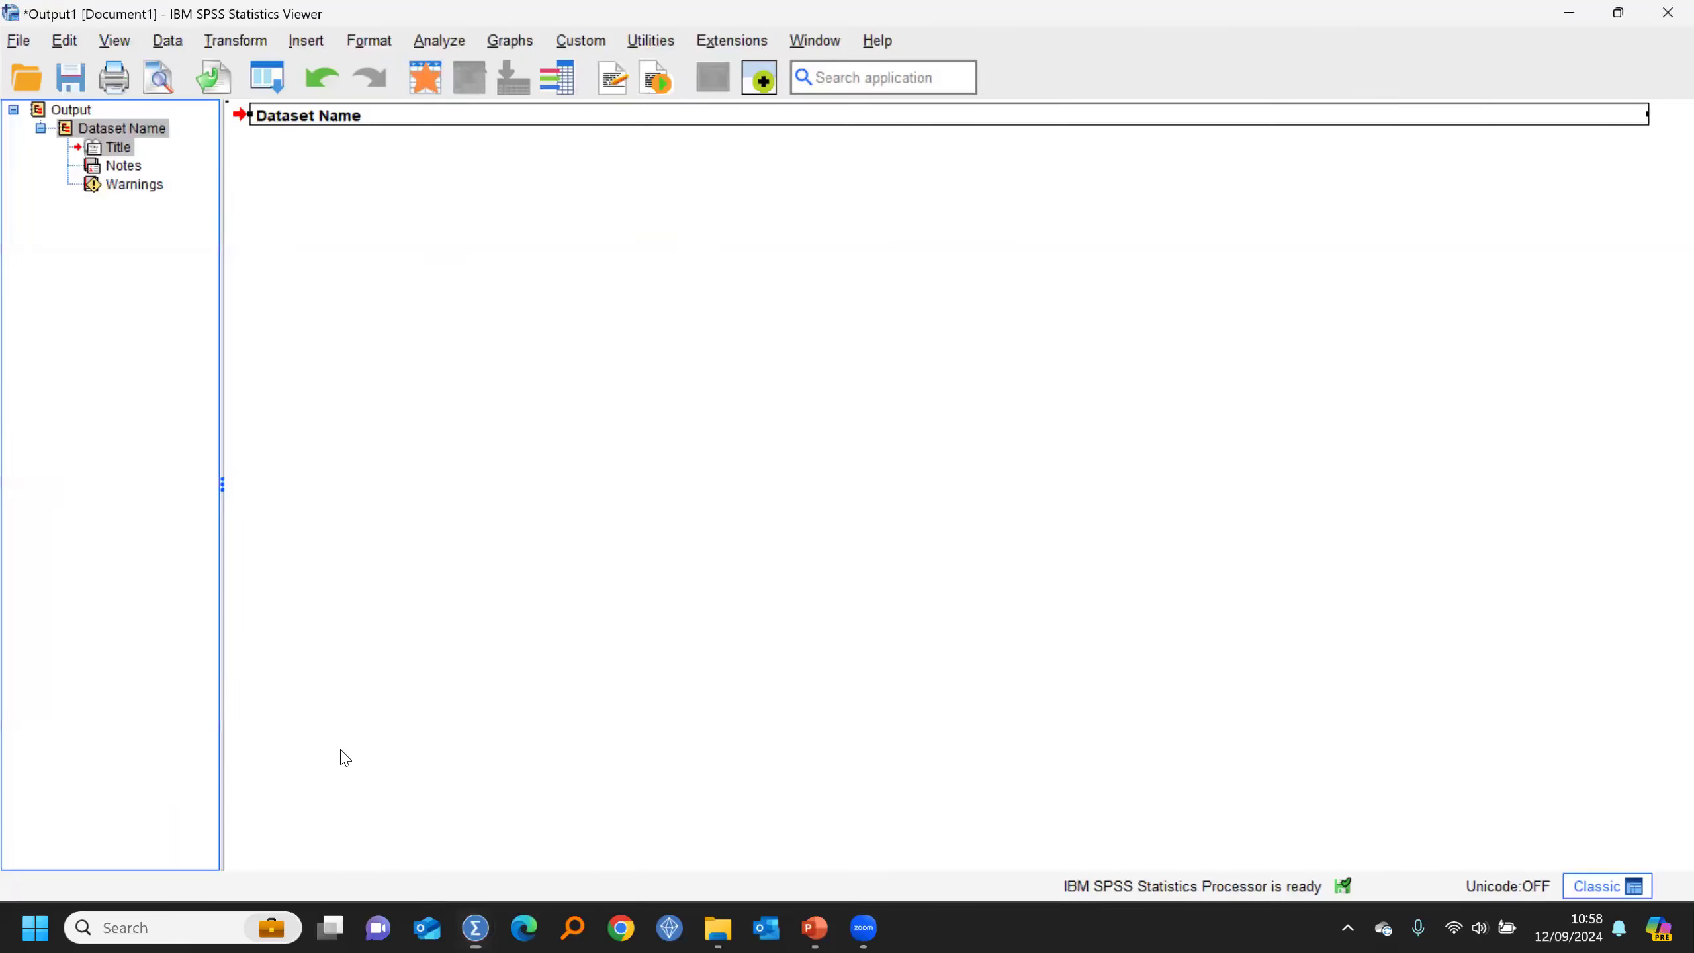
left_click(847, 488)
Step: Switch to the sample_syntax.sps window, select all of its commands and run them
mouse_move(474, 923)
left_click(424, 846)
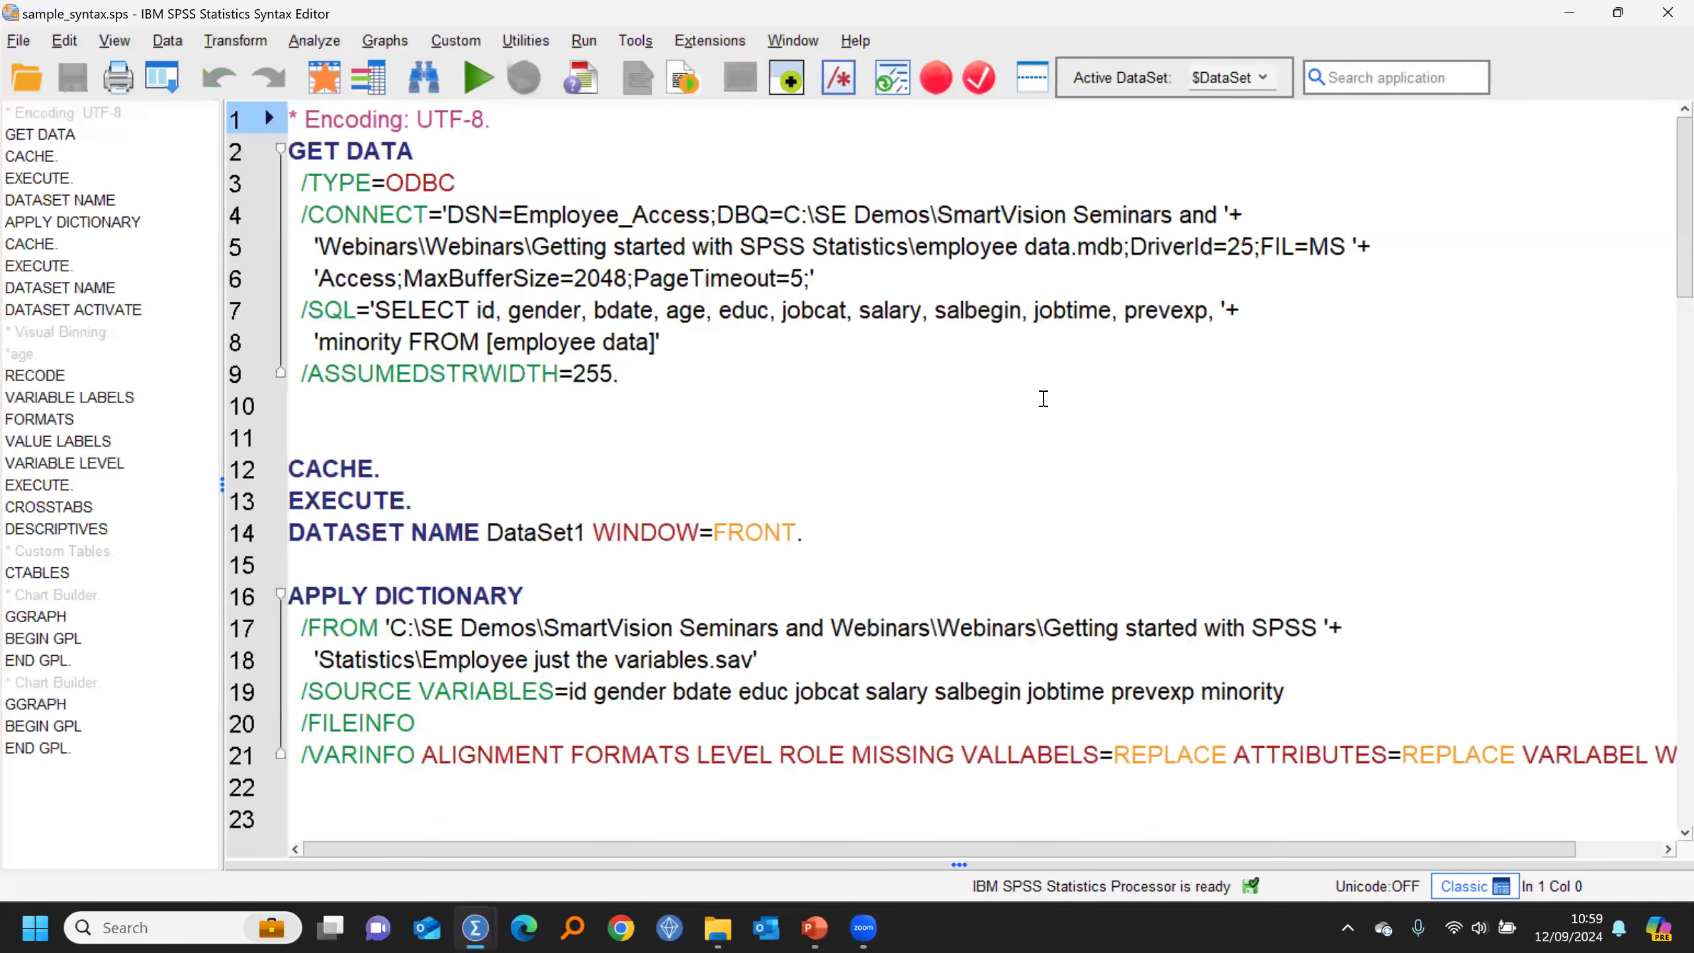
key("ctrl+a")
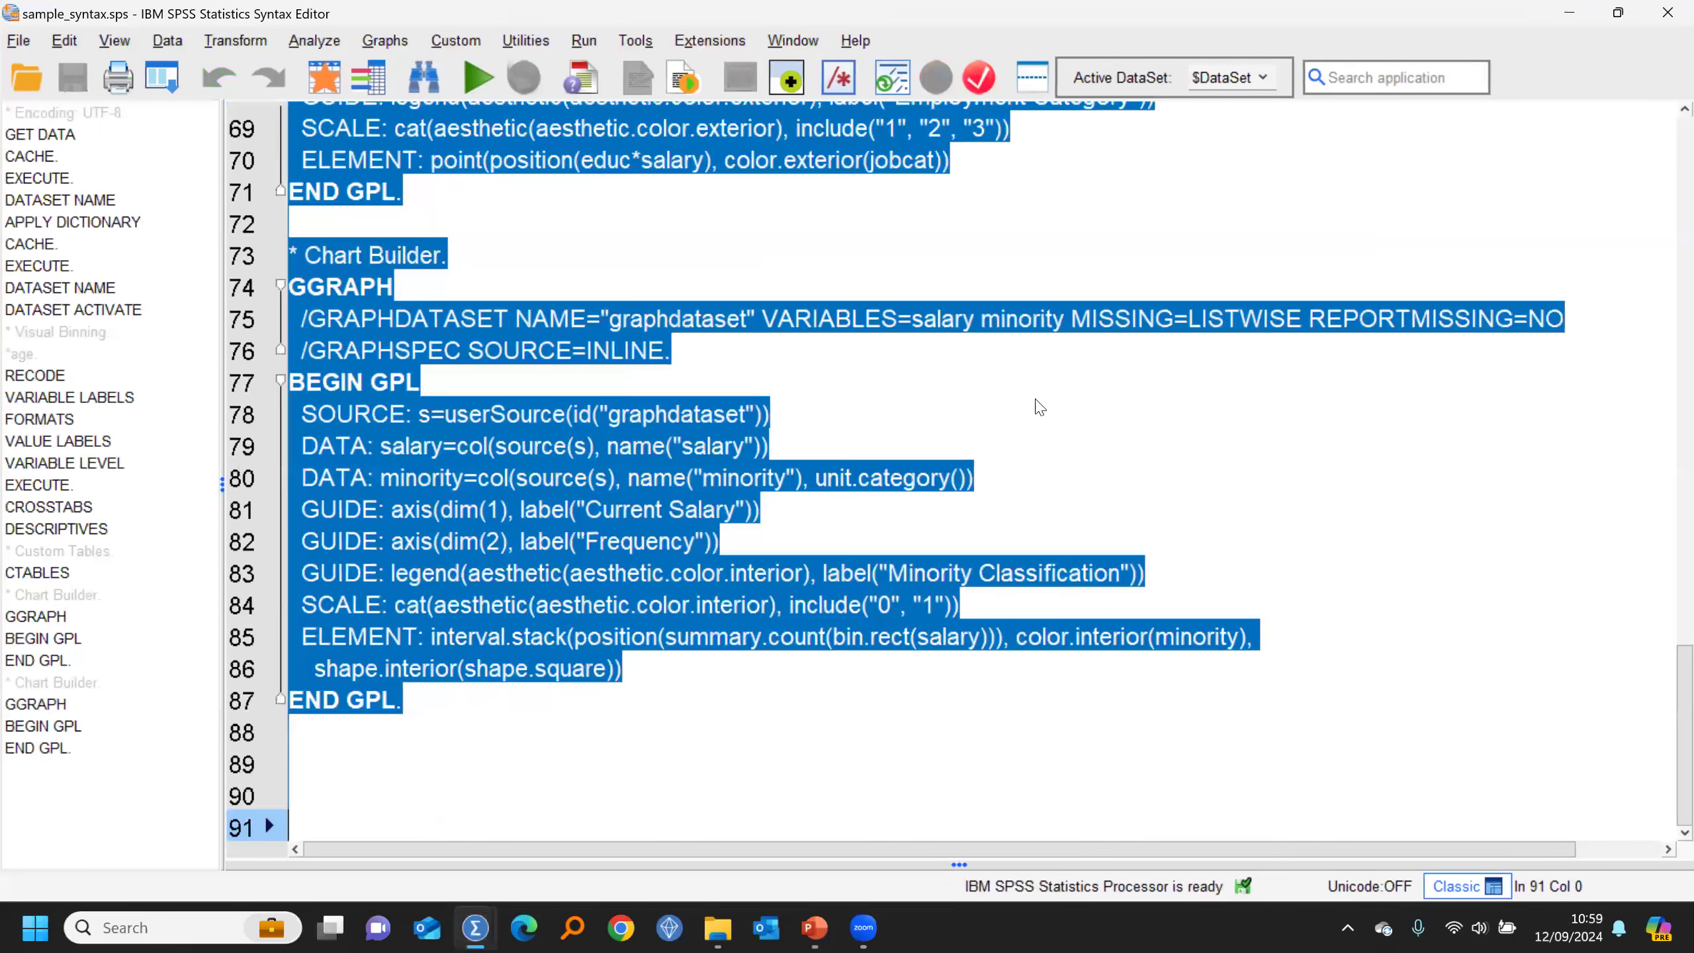
left_click(475, 78)
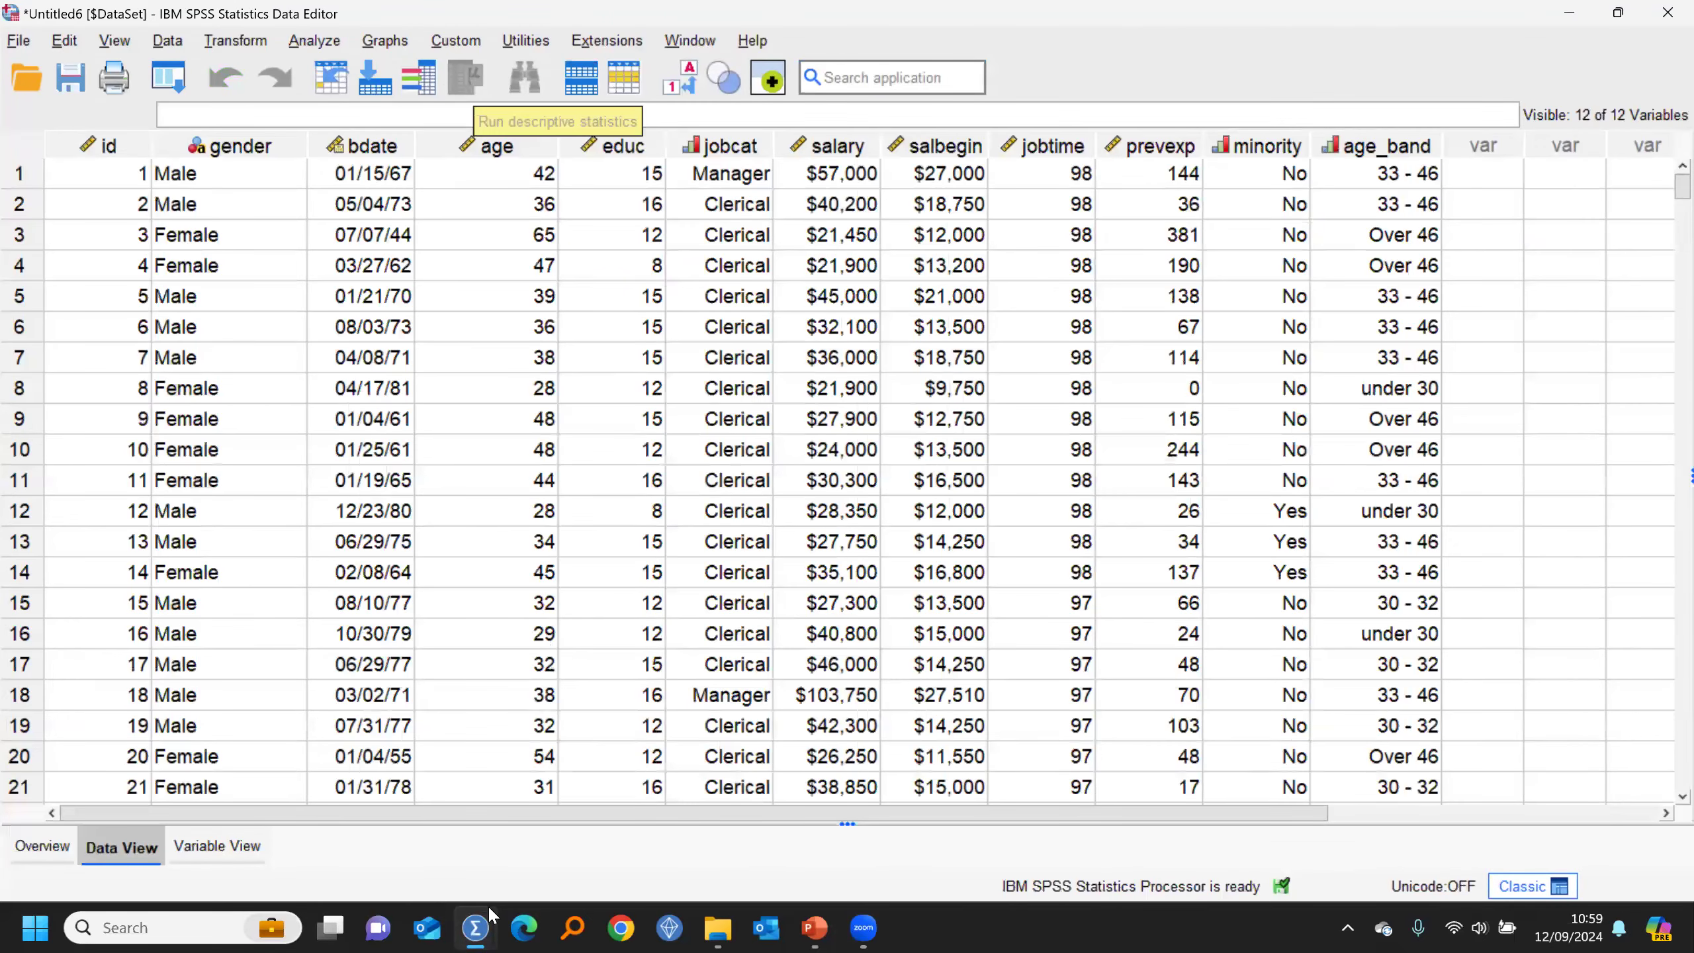
Step: Review the new output's crosstabulation, custom table and graphs, and return to the data
mouse_move(477, 927)
left_click(706, 820)
scroll(1241, 443, "up", 15)
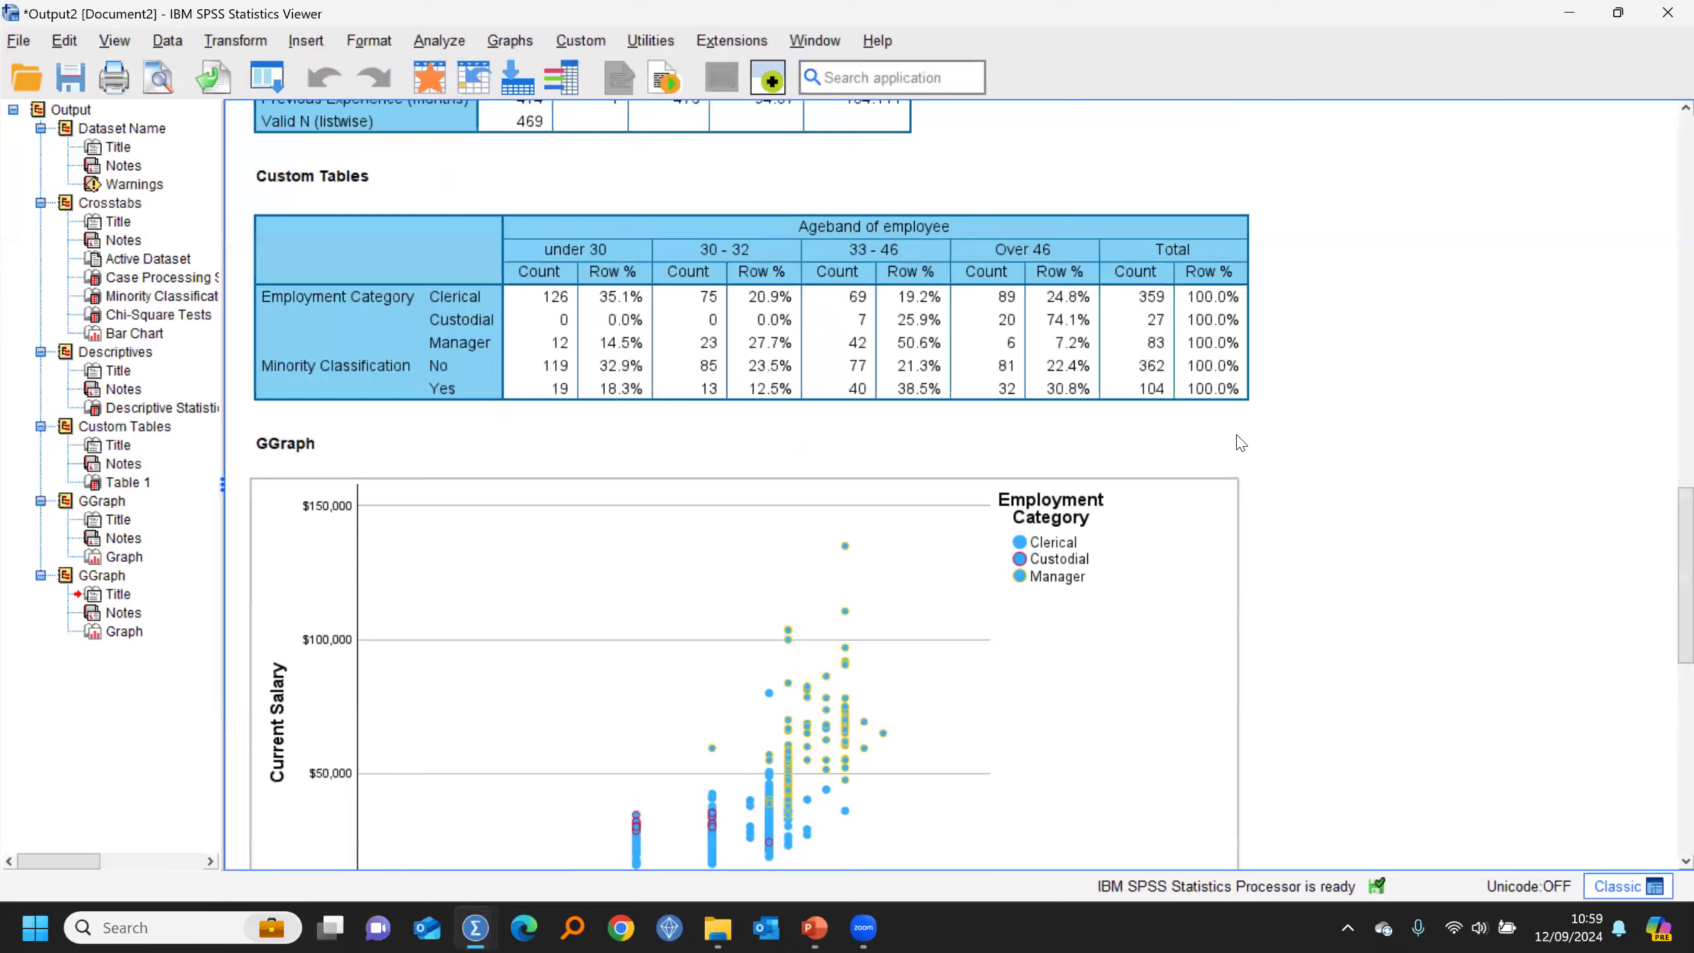
scroll(1241, 443, "down", 6)
scroll(1241, 444, "down", 10)
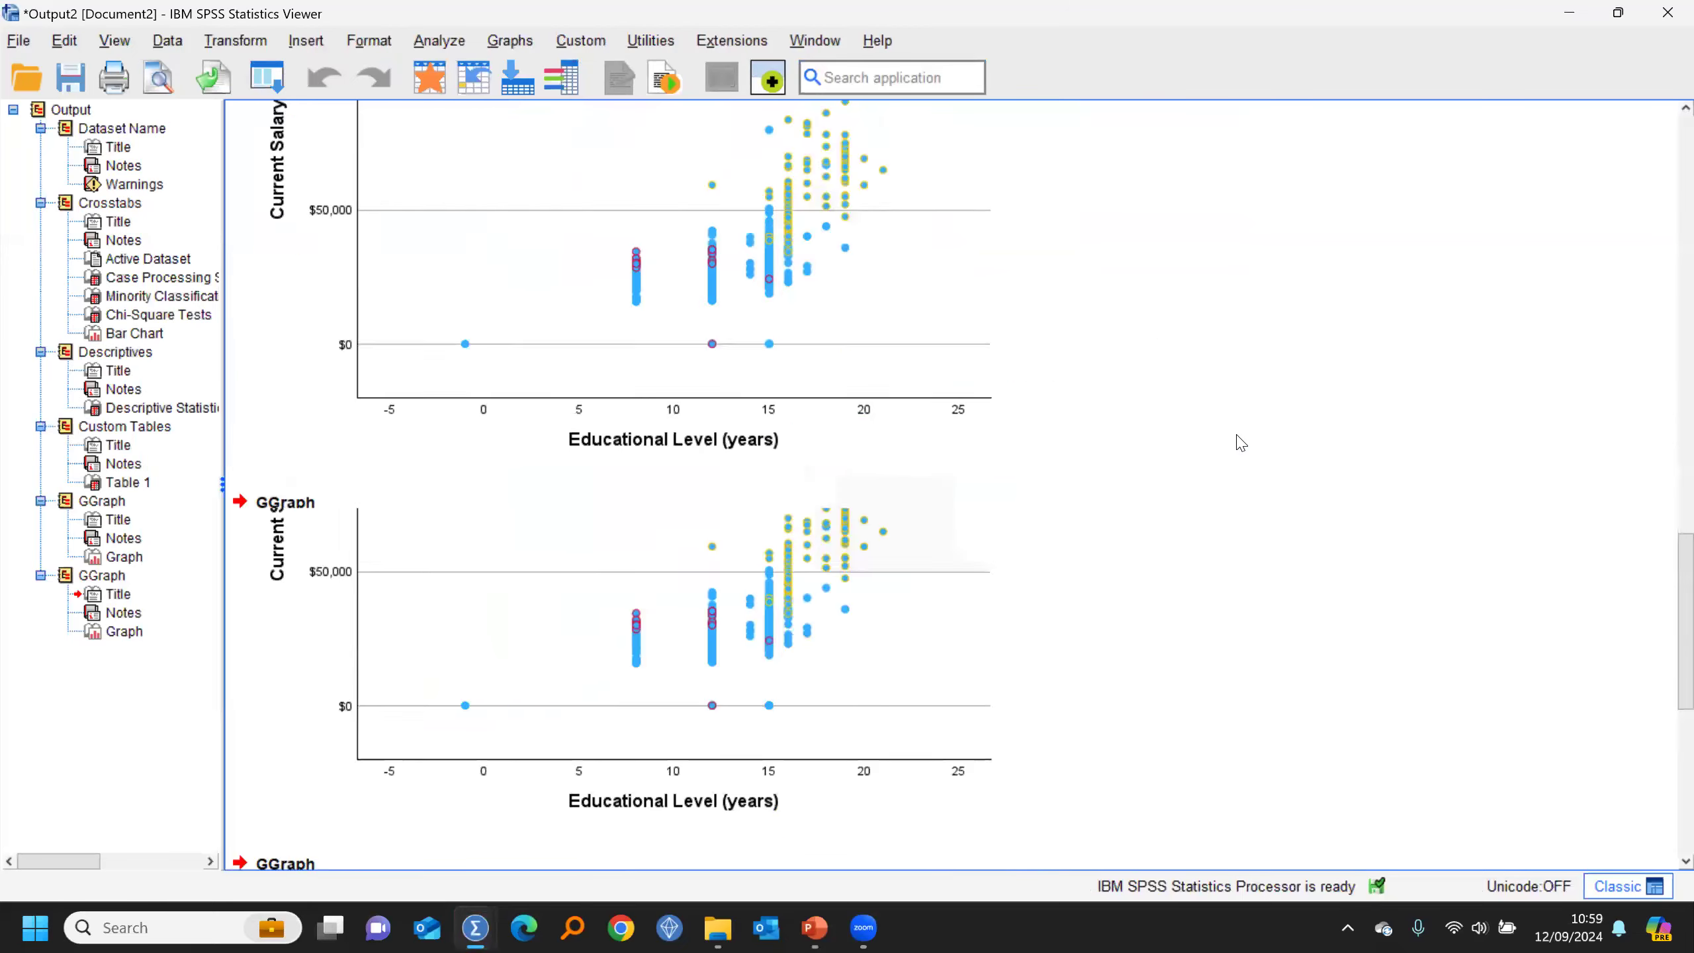
scroll(1241, 444, "up", 20)
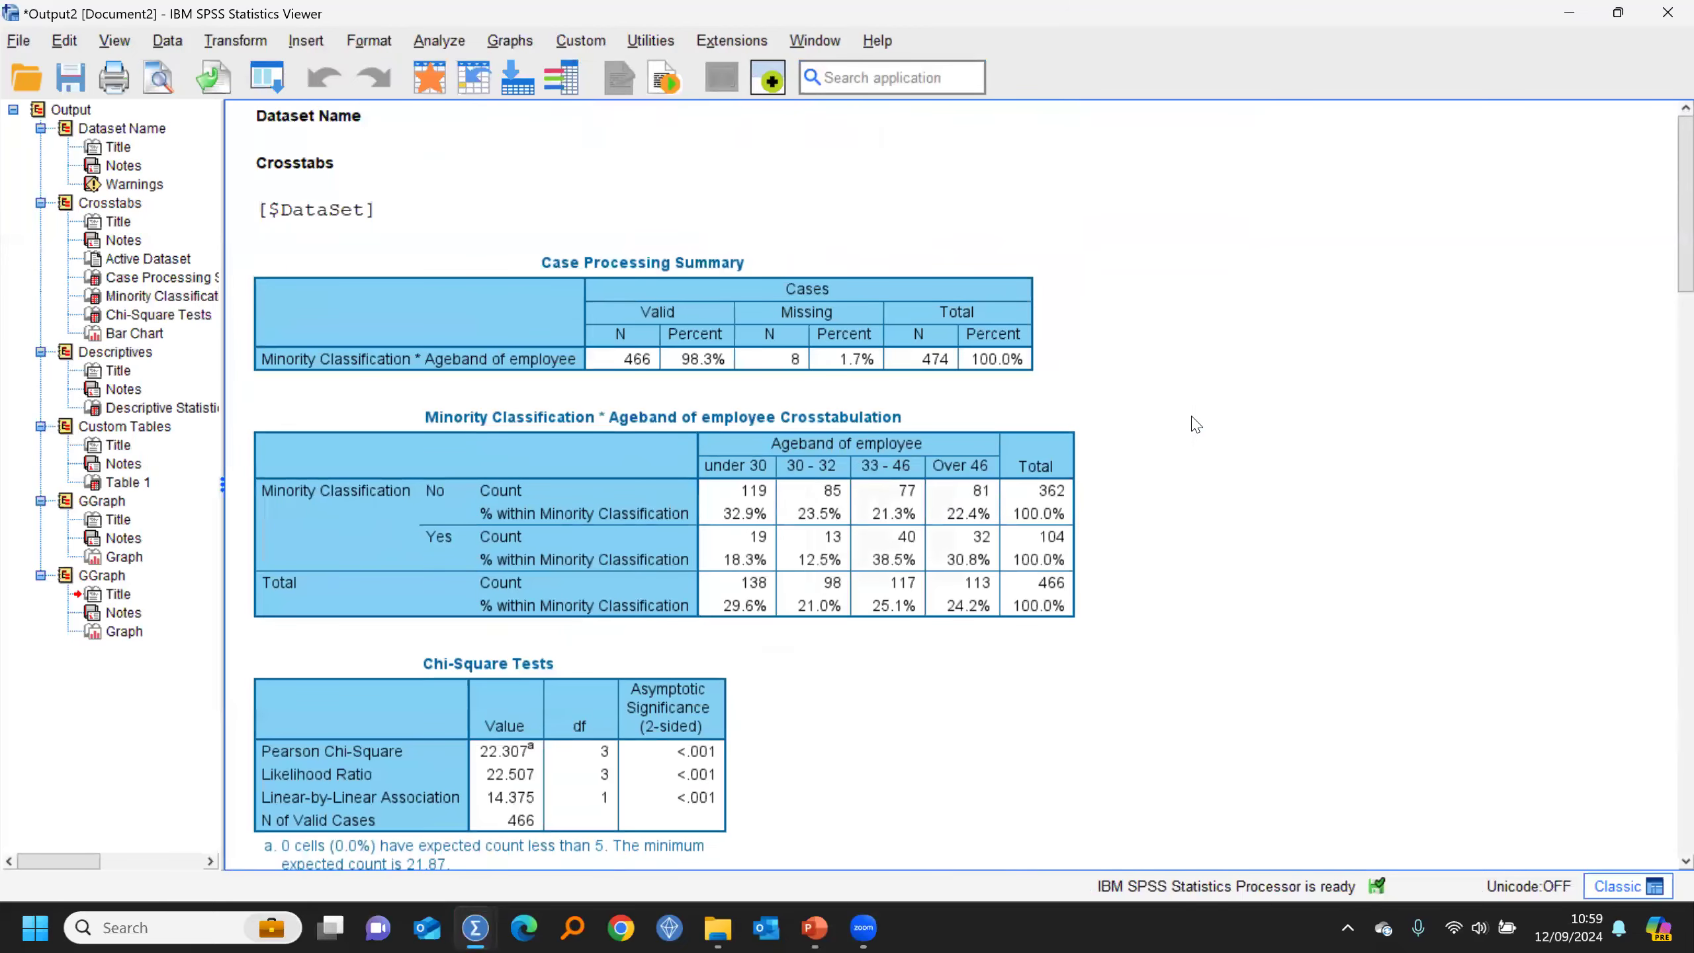
left_click(493, 100)
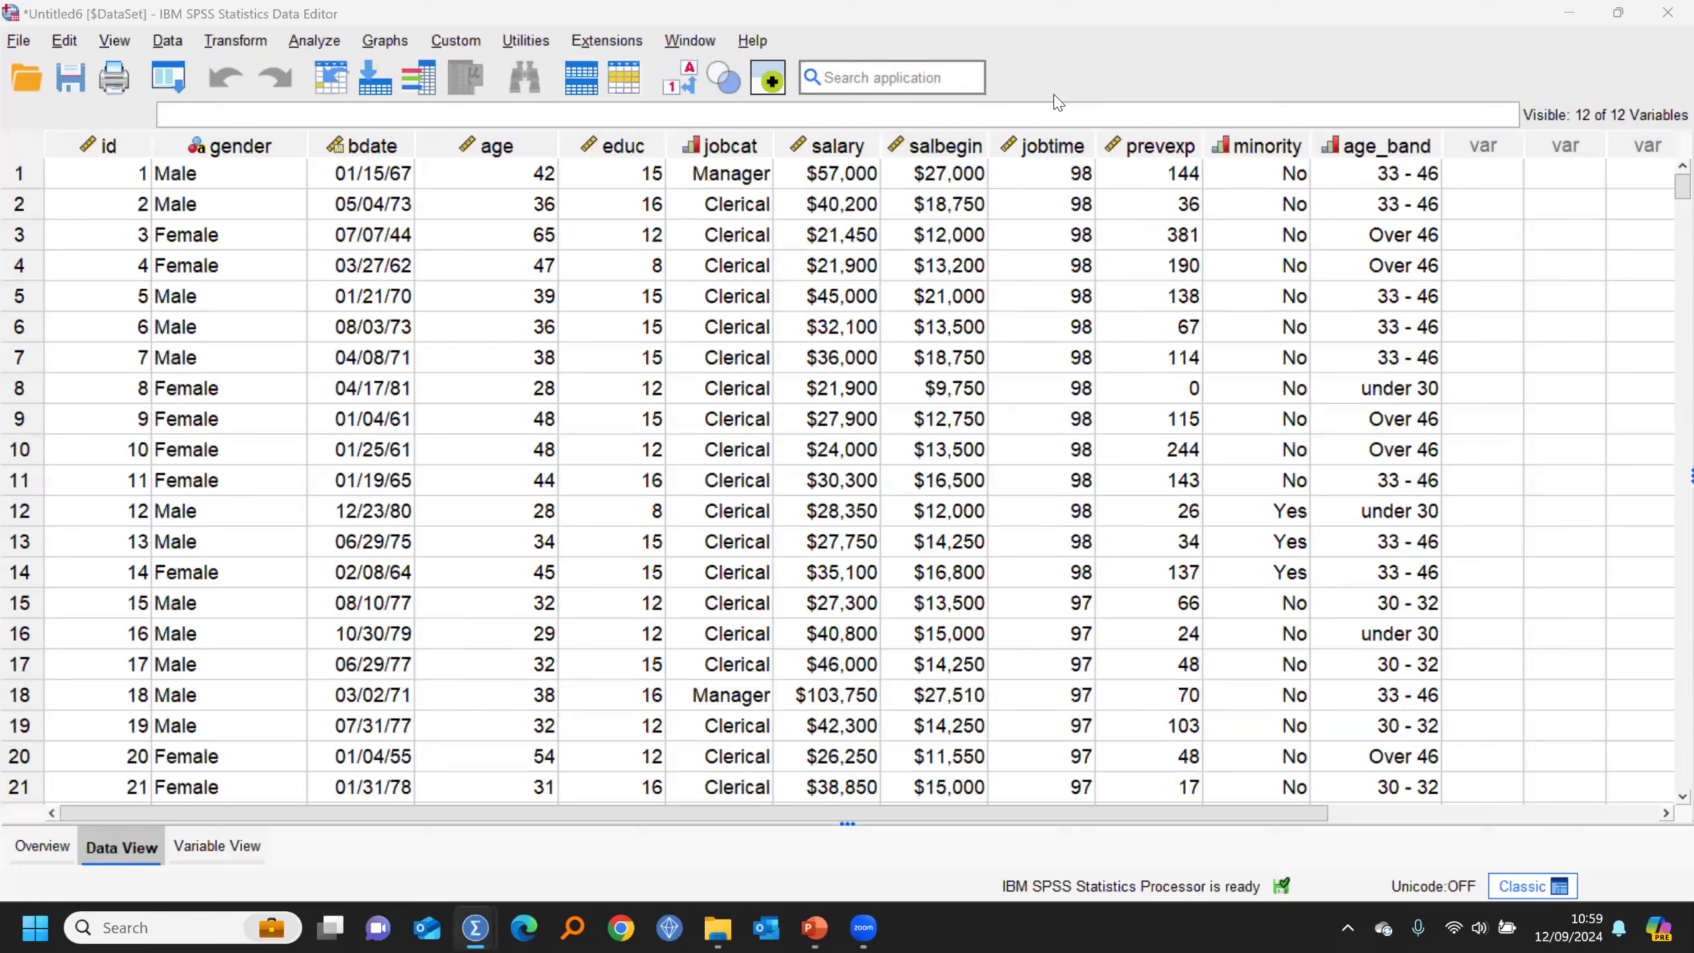
mouse_move(1052, 141)
Step: Switch to the Getting Started with SPSS Statistics presentation in PowerPoint and show its Additional Resources slide as a slide show
mouse_move(817, 929)
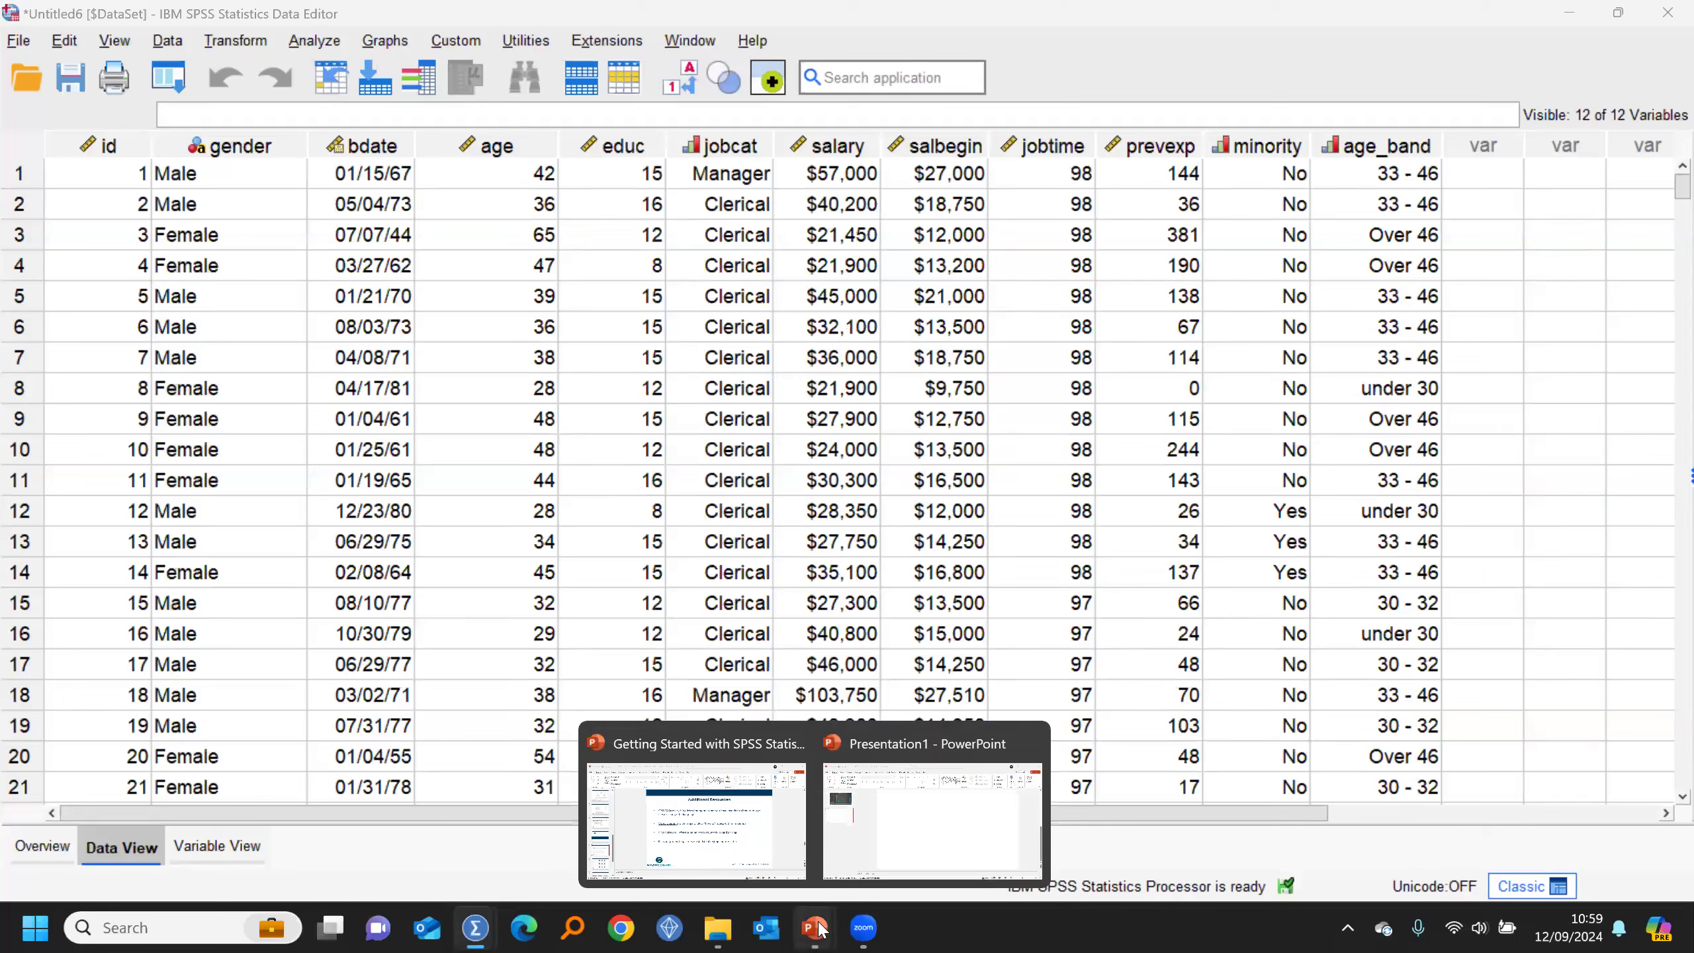
left_click(759, 799)
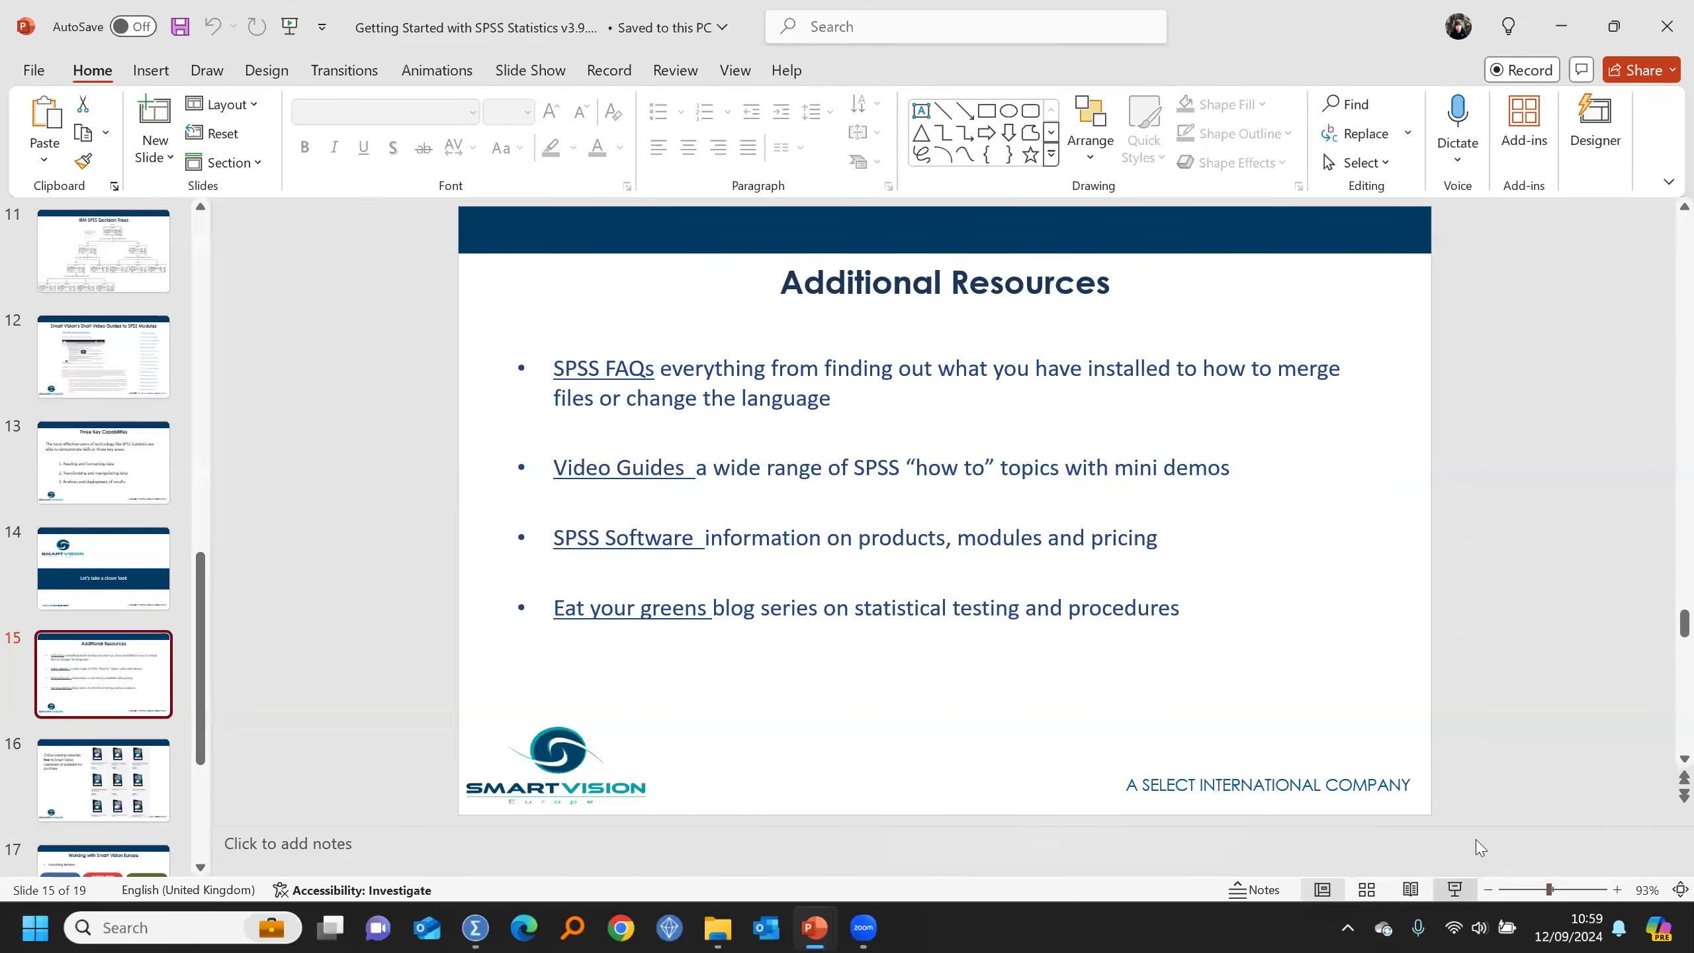
left_click(1454, 889)
key("Left")
key("Left")
key("Right")
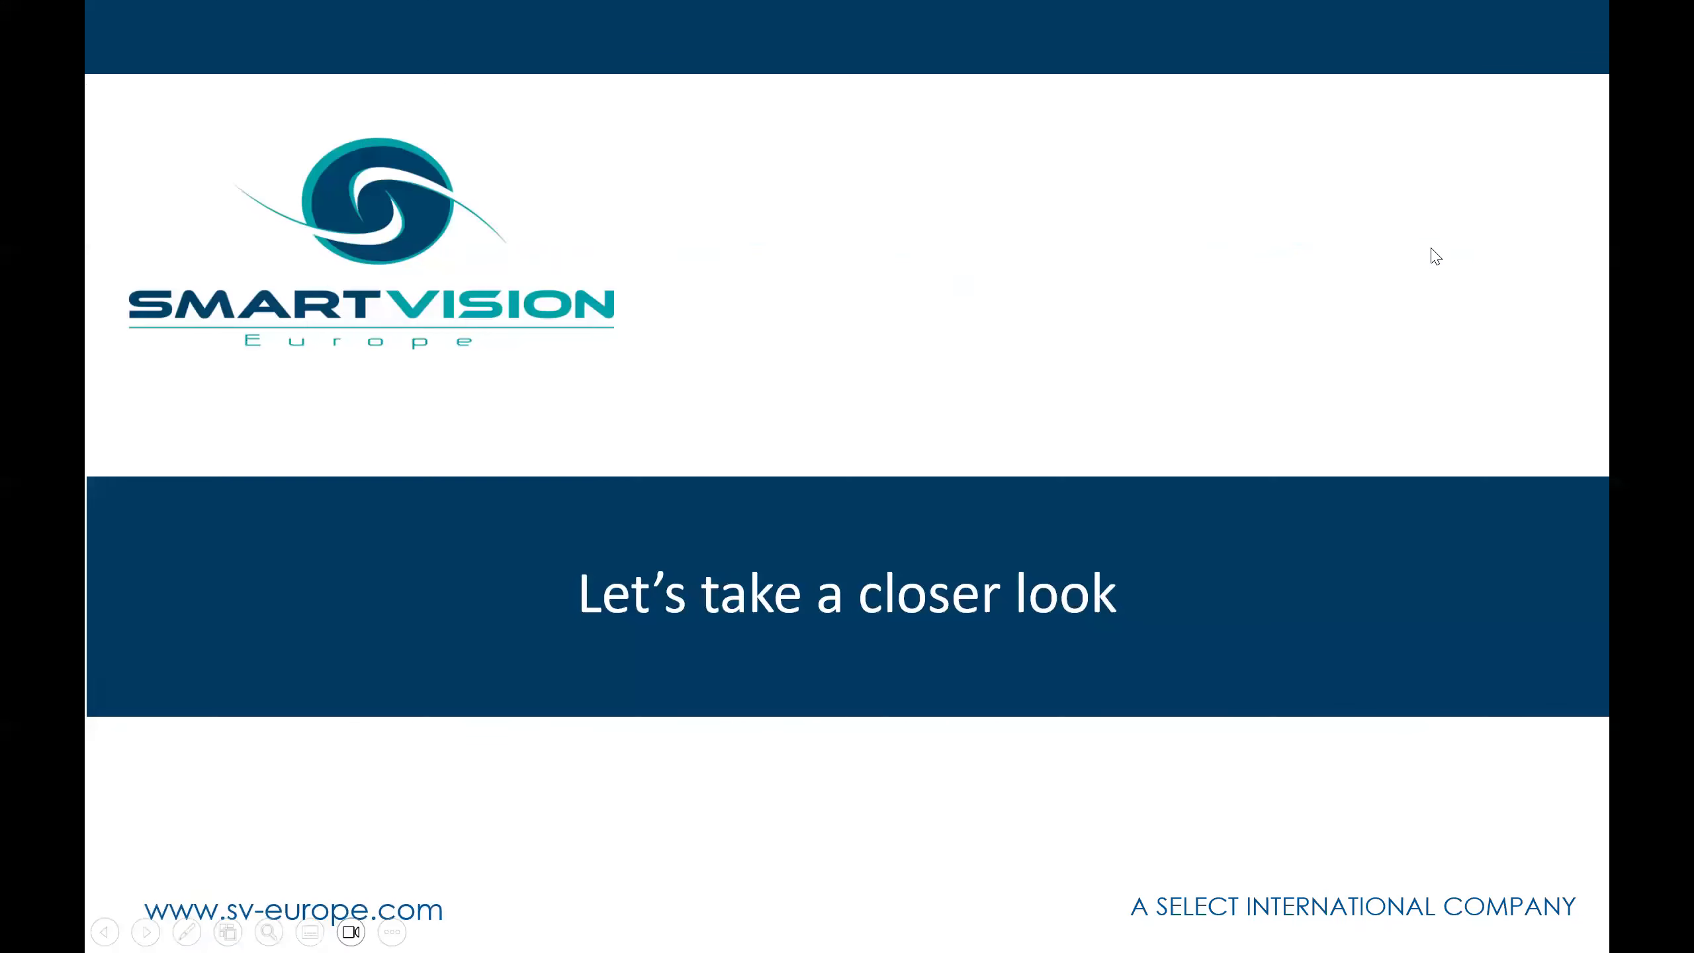
key("Right")
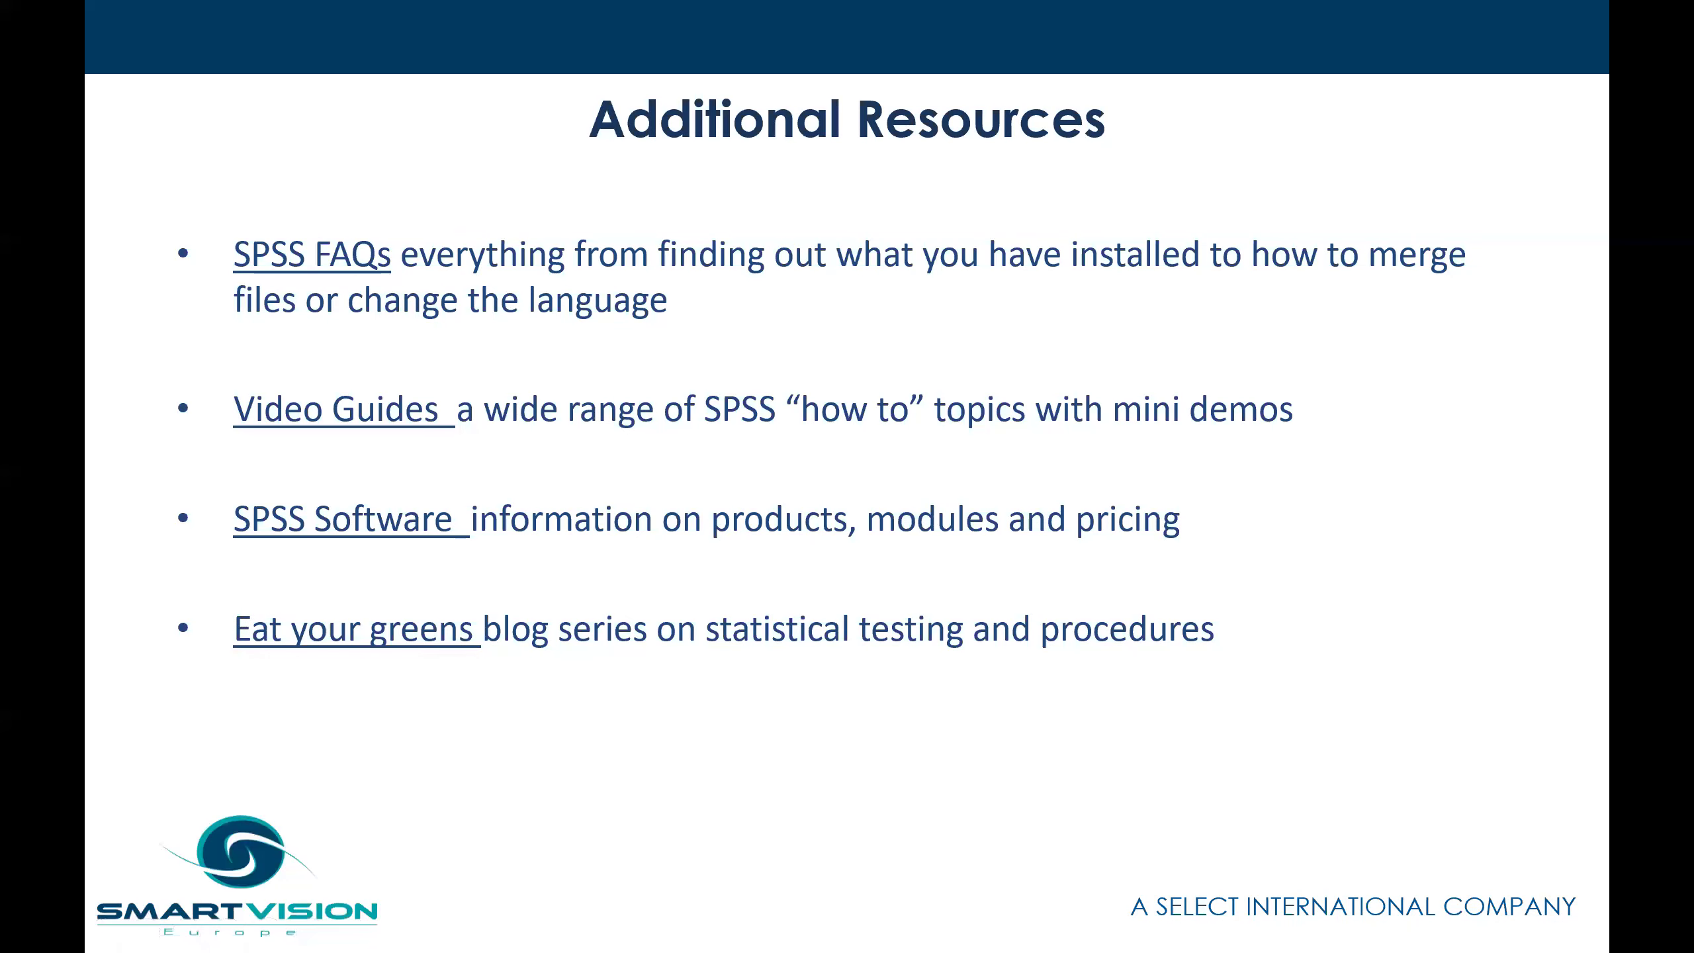